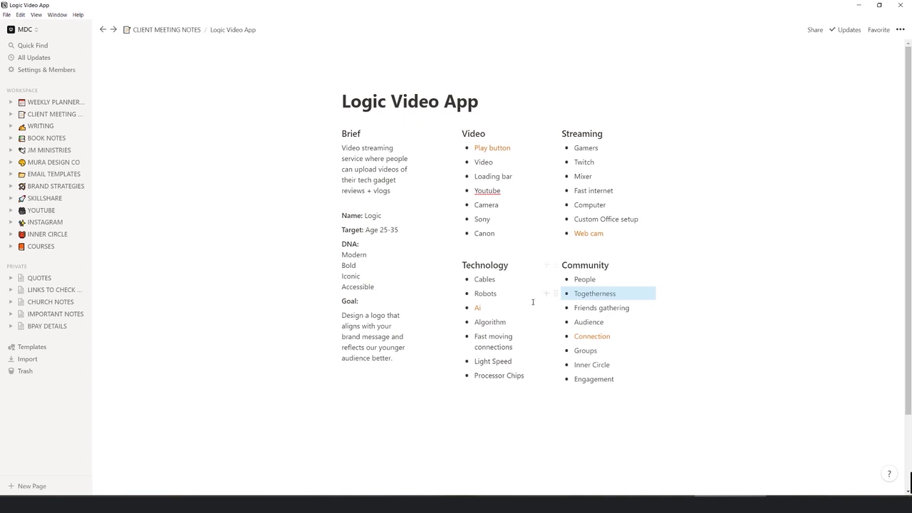
- Insert a toggle list titled "Video" on a new line below the Technology list
click(645, 379)
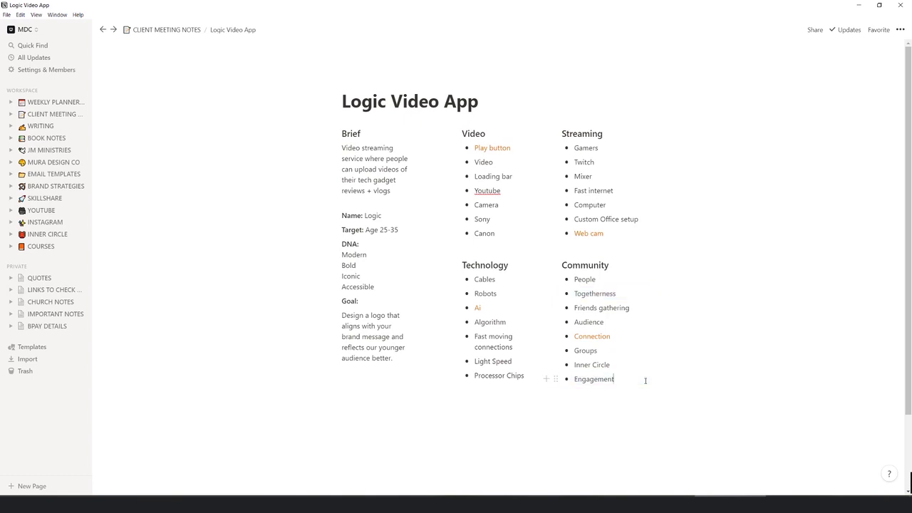
click(638, 406)
scroll(602, 396, down, 2)
click(532, 331)
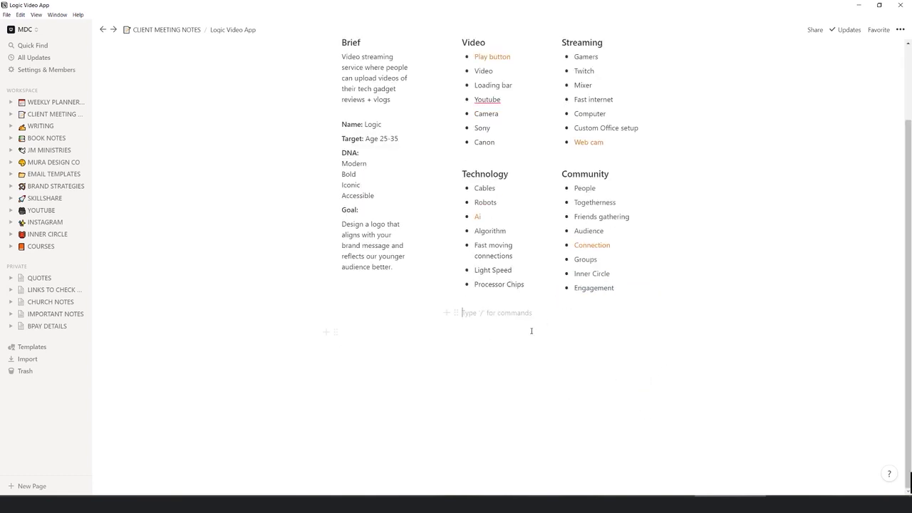
text(so)
key(BackSpace)
key(BackSpace)
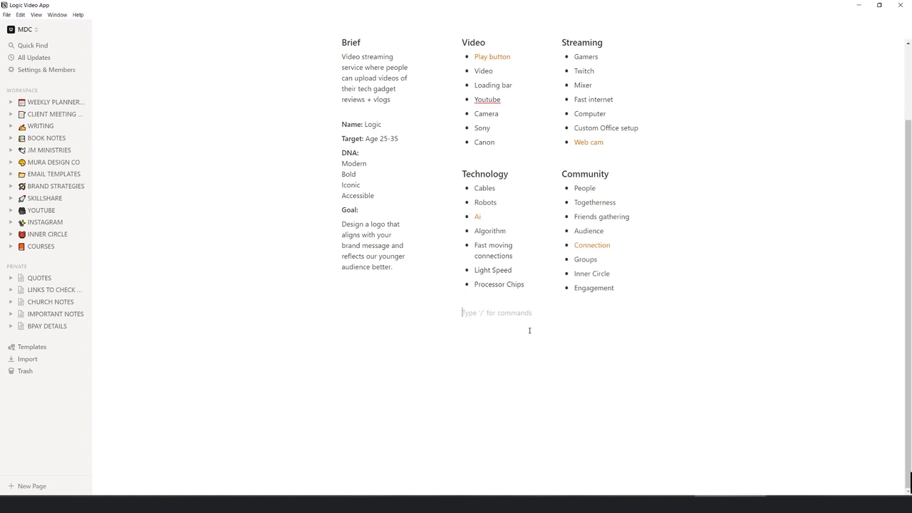
text(/)
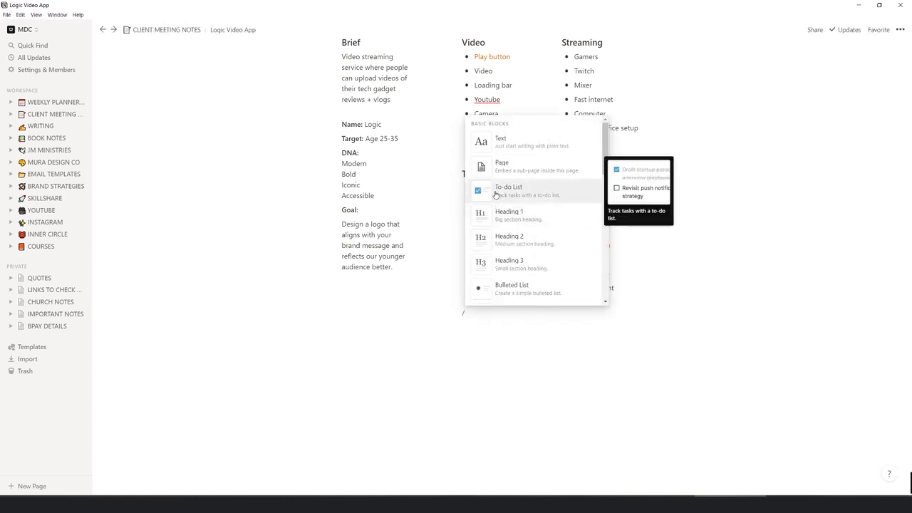
drag(607, 150, 609, 194)
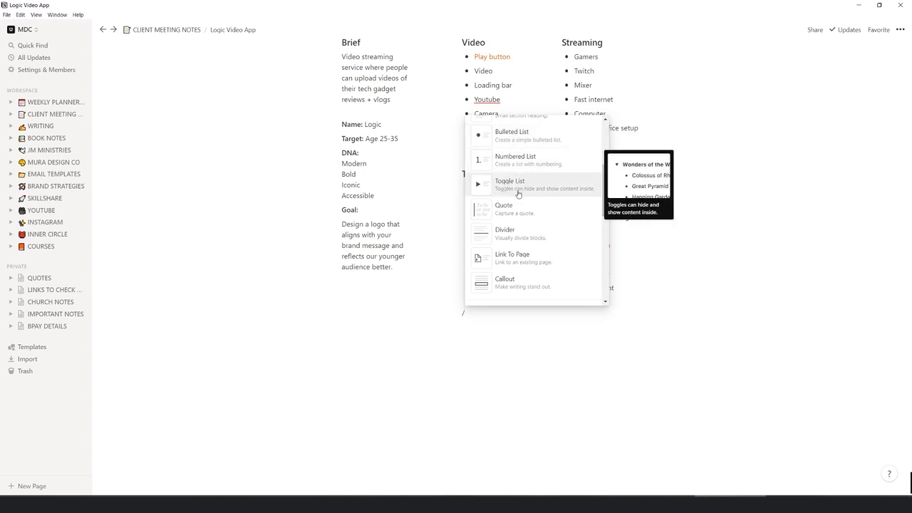
key(Up)
key(Return)
text(Video)
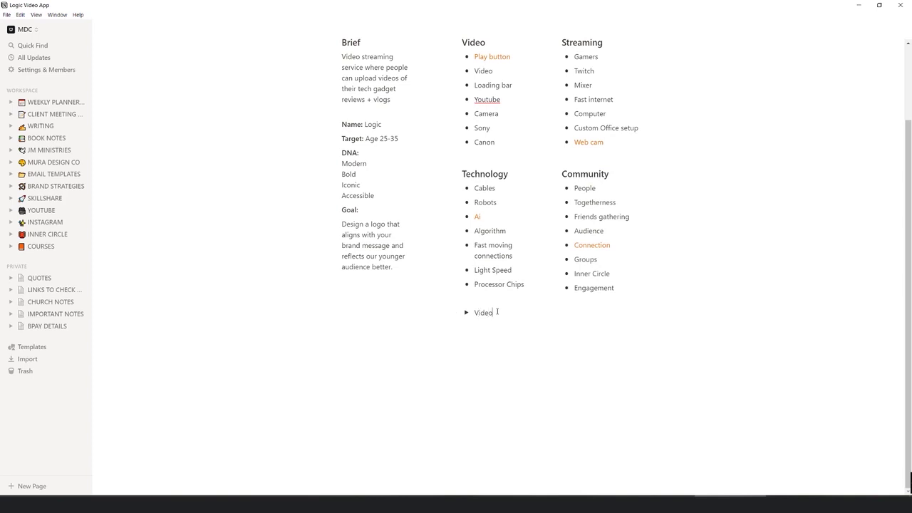
- Expand the Video toggle and add a bulleted item "Camera" inside it
click(466, 312)
scroll(499, 308, down, 1)
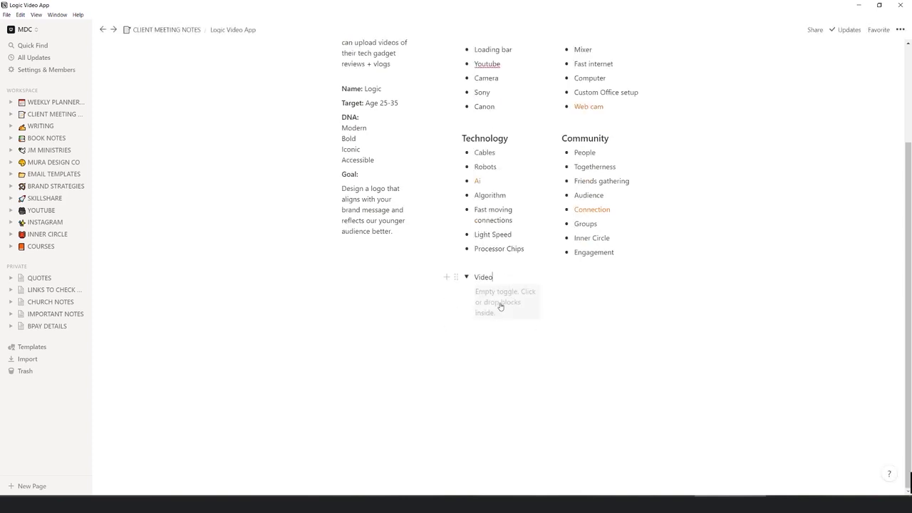
scroll(500, 307, up, 1)
click(501, 310)
text(-)
scroll(502, 312, up, 1)
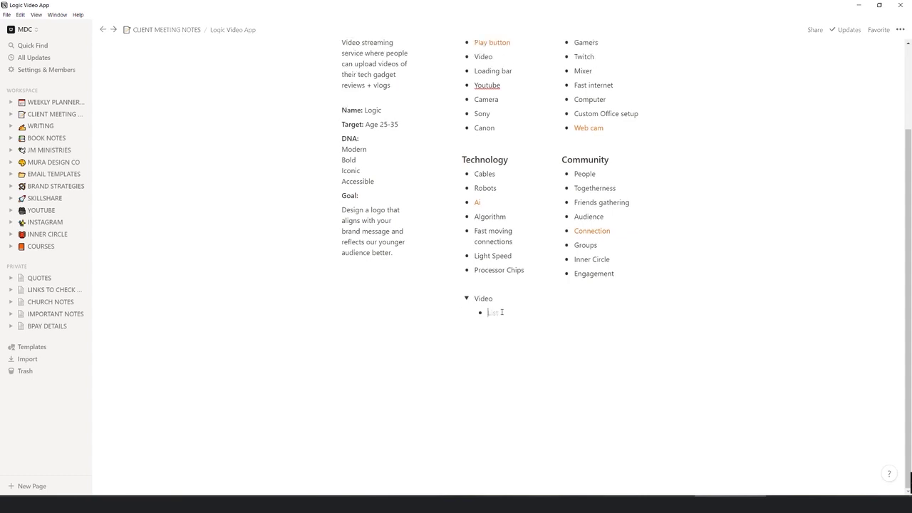
text(Camera)
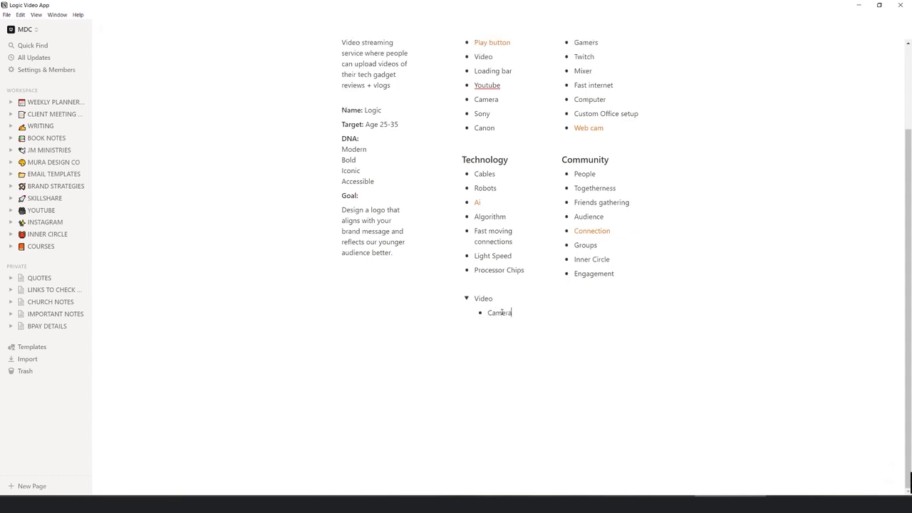
- Add an empty bullet under Camera and collapse the Video toggle
key(Return)
text(sdf)
key(BackSpace)
key(BackSpace)
key(BackSpace)
scroll(466, 312, up, 1)
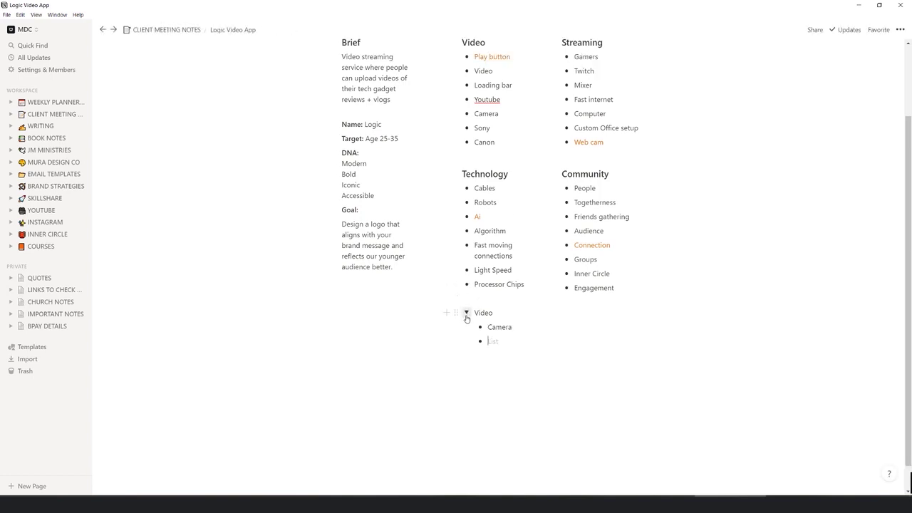
click(466, 314)
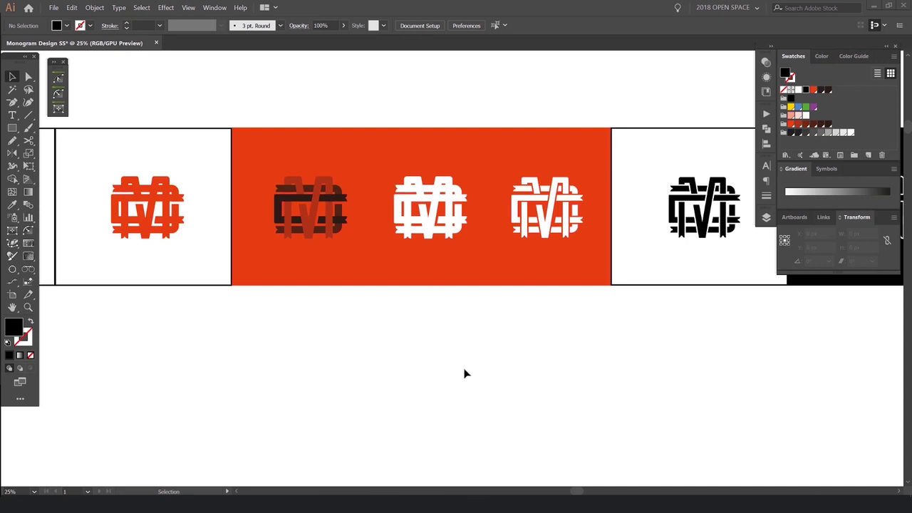
- In the Illustrator monogram document, examine each logo variation up close, from the yellow-and-red version to the textured white one on black
key(space)
drag(380, 106, 751, 146)
scroll(403, 207, up, 1)
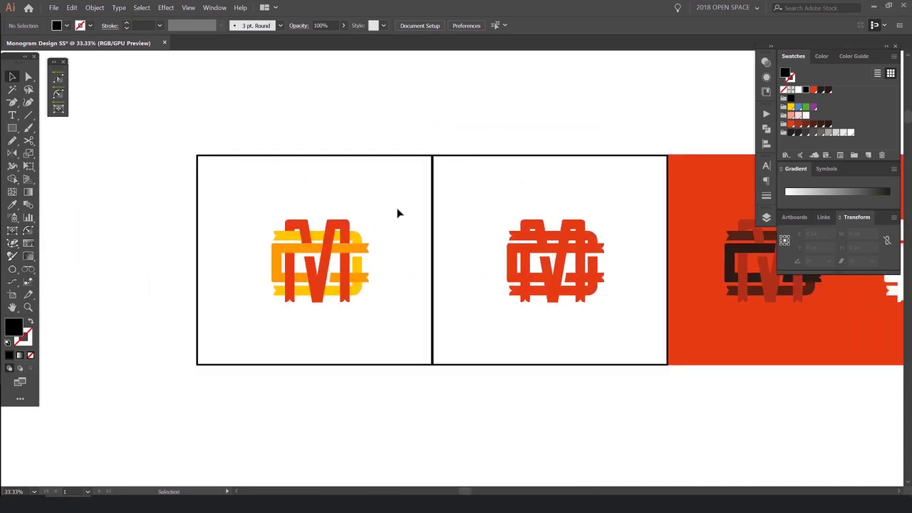
key(space)
drag(327, 192, 348, 161)
scroll(326, 195, up, 1)
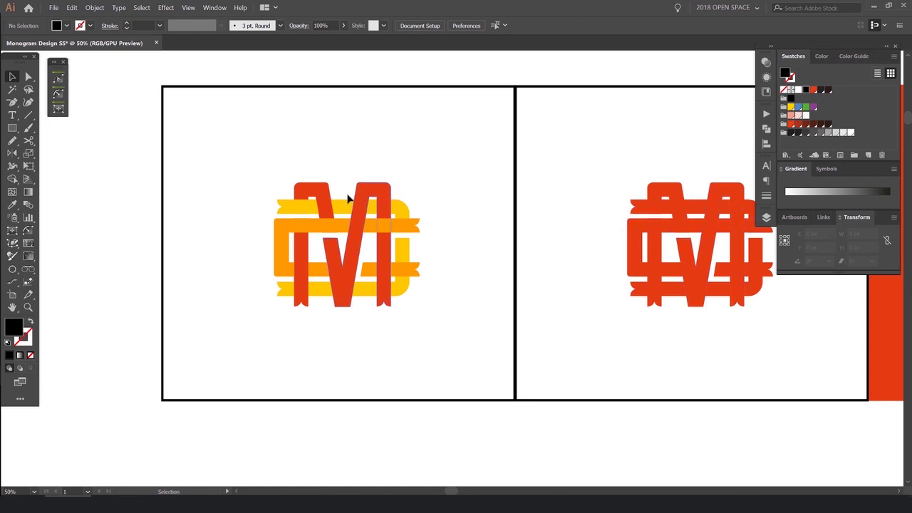
drag(664, 146, 371, 135)
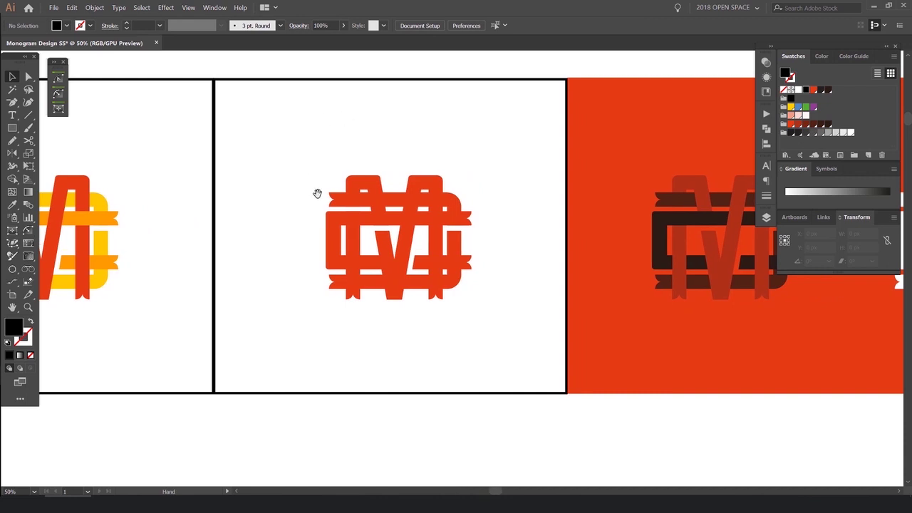
drag(703, 142, 413, 141)
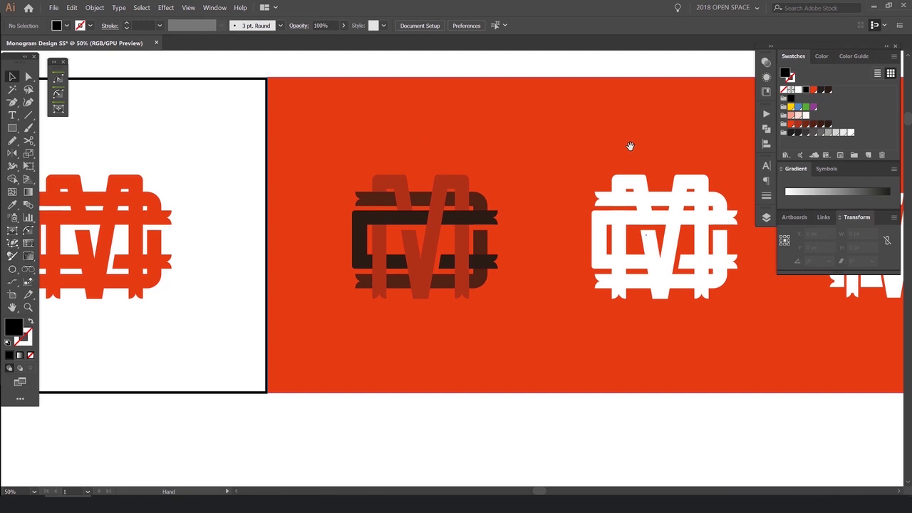
drag(693, 132, 340, 126)
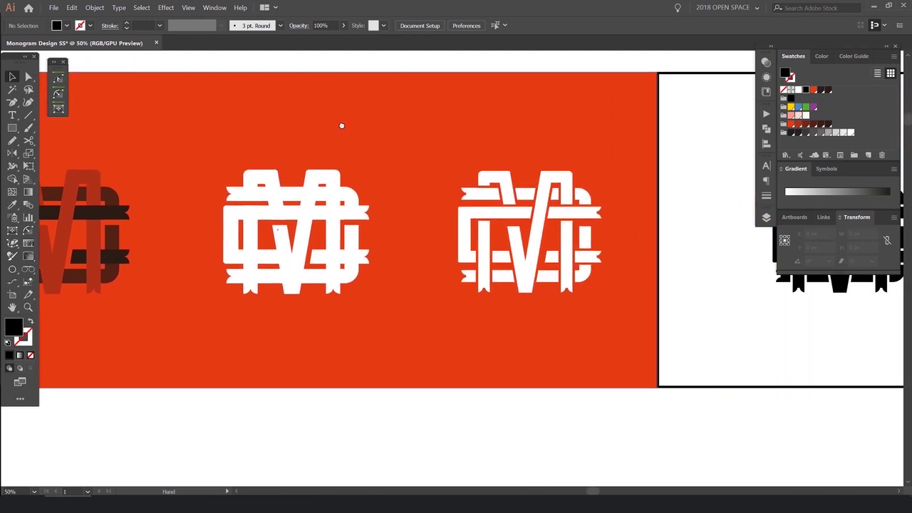
drag(696, 136, 339, 152)
drag(710, 163, 351, 168)
drag(554, 156, 327, 158)
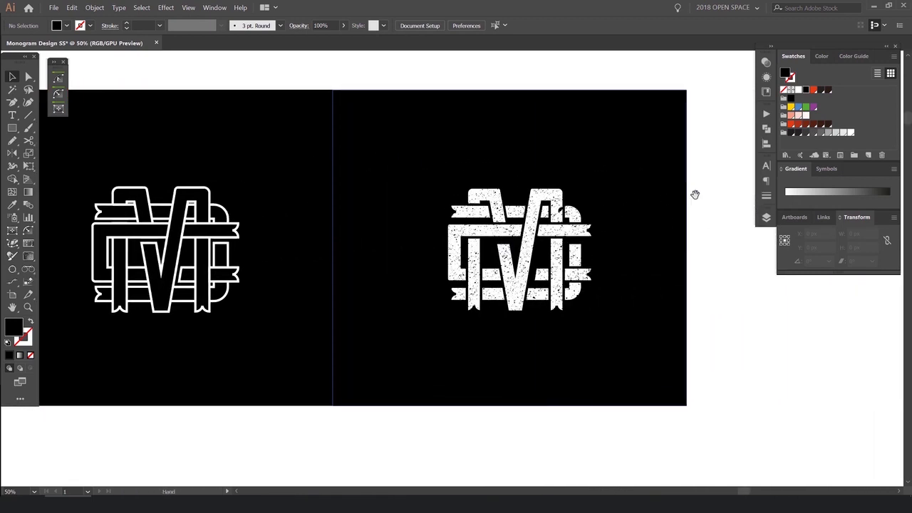
drag(693, 195, 654, 195)
- Compare the whole row of monogram variations across the white, orange and black backgrounds
scroll(699, 199, down, 3)
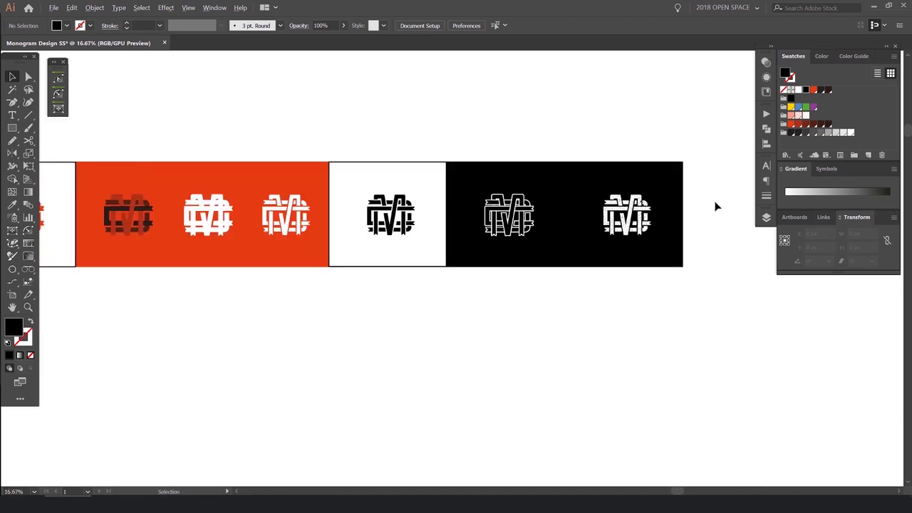
scroll(577, 285, down, 1)
drag(529, 255, 584, 288)
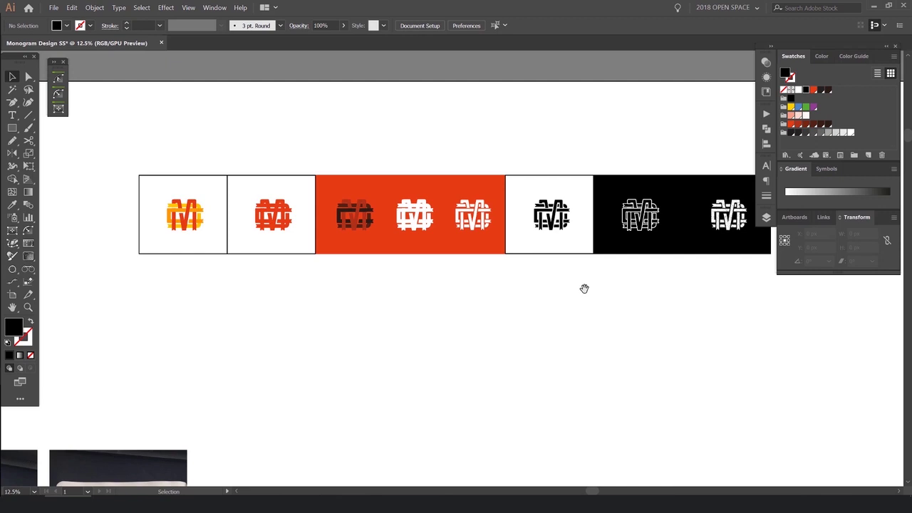
drag(736, 282, 657, 300)
scroll(738, 285, up, 1)
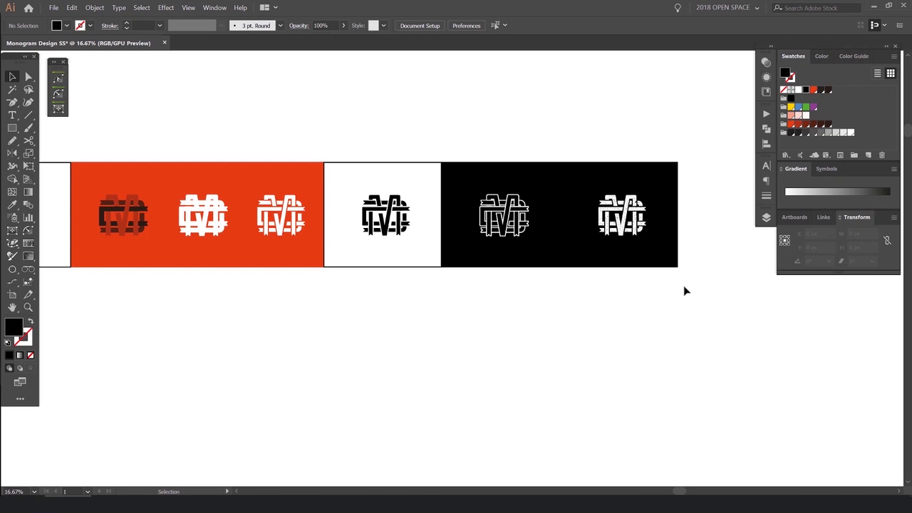
drag(463, 323, 566, 283)
scroll(554, 304, down, 1)
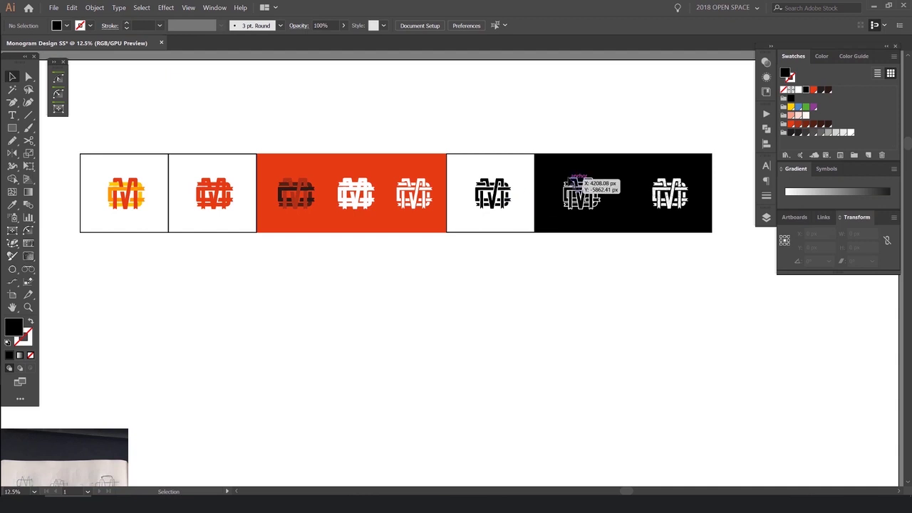
scroll(384, 145, up, 1)
drag(395, 149, 446, 145)
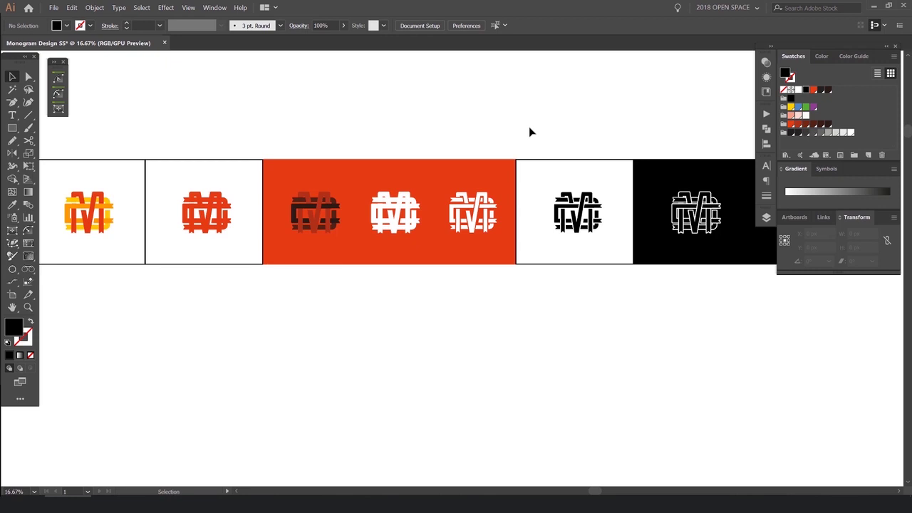
scroll(510, 164, down, 1)
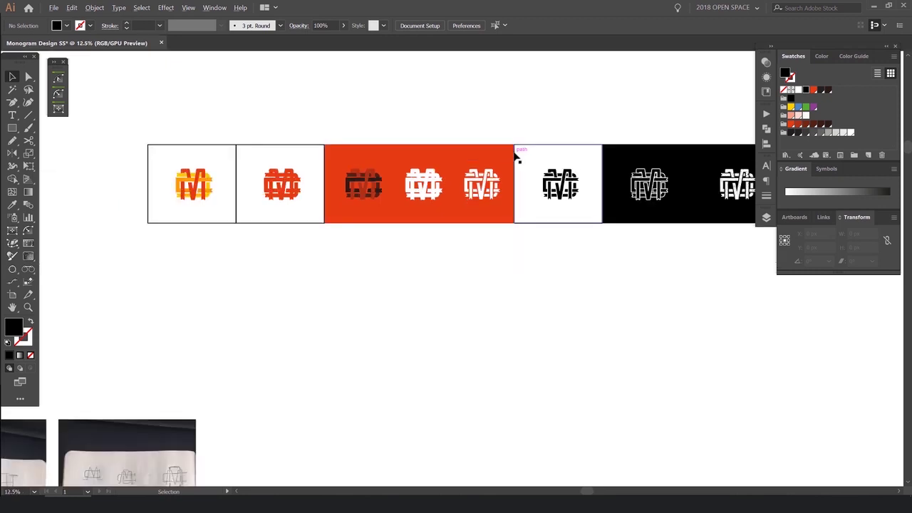
drag(603, 118, 578, 138)
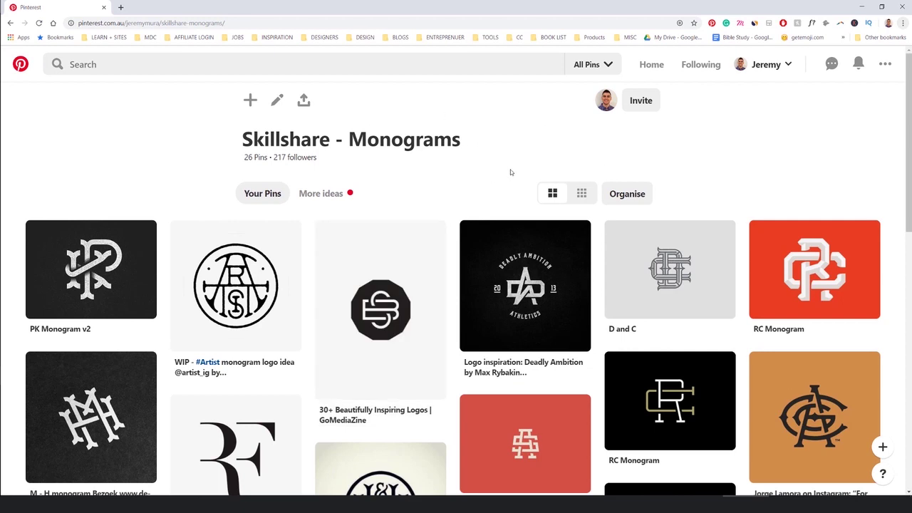
- Browse the monogram examples on the Skillshare - Monograms board in Pinterest
scroll(502, 179, down, 1)
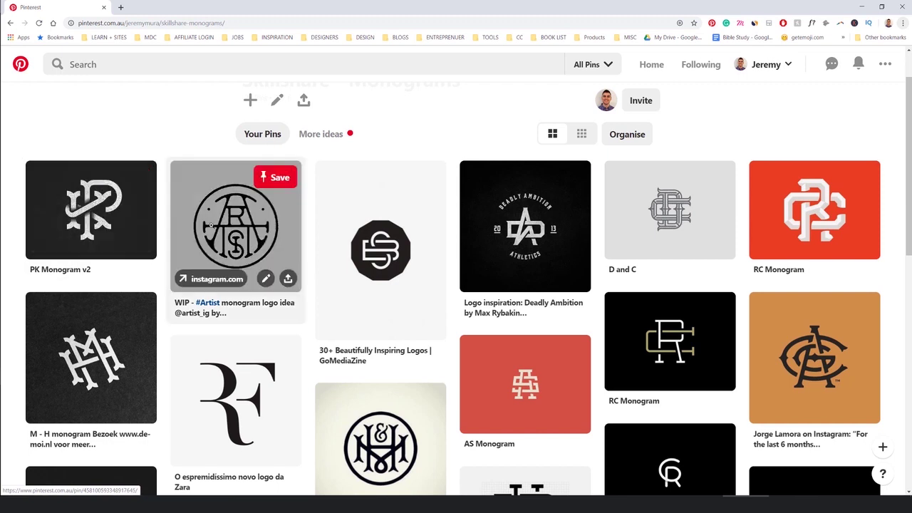
scroll(221, 223, up, 1)
scroll(221, 224, down, 2)
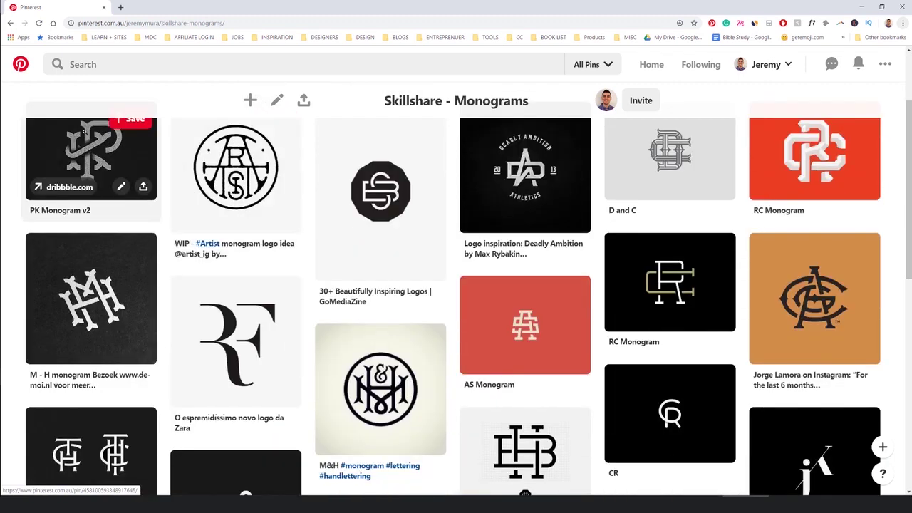
scroll(122, 260, down, 2)
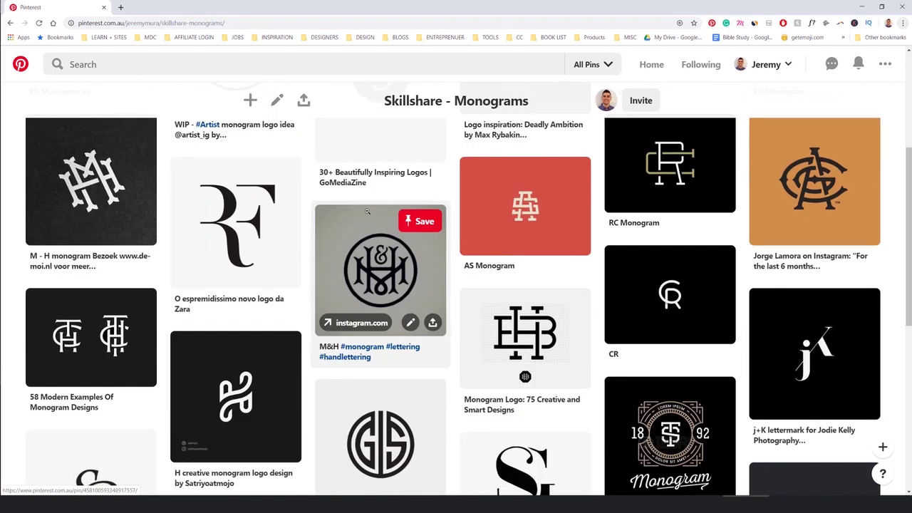
scroll(367, 210, down, 1)
scroll(790, 248, down, 2)
scroll(805, 240, up, 2)
scroll(545, 199, up, 1)
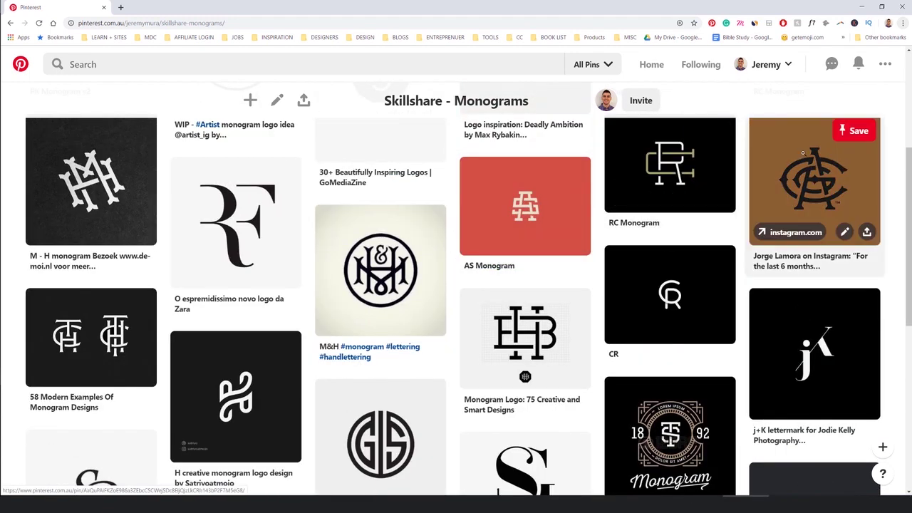
scroll(782, 192, down, 2)
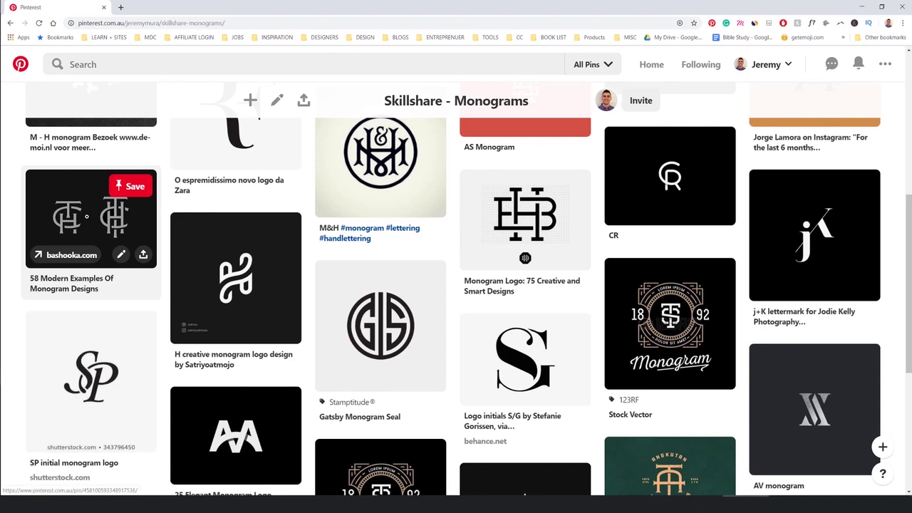
- View the "58 Modern Examples Of Monogram Designs" pin, return to the board and review its remaining pins
click(86, 215)
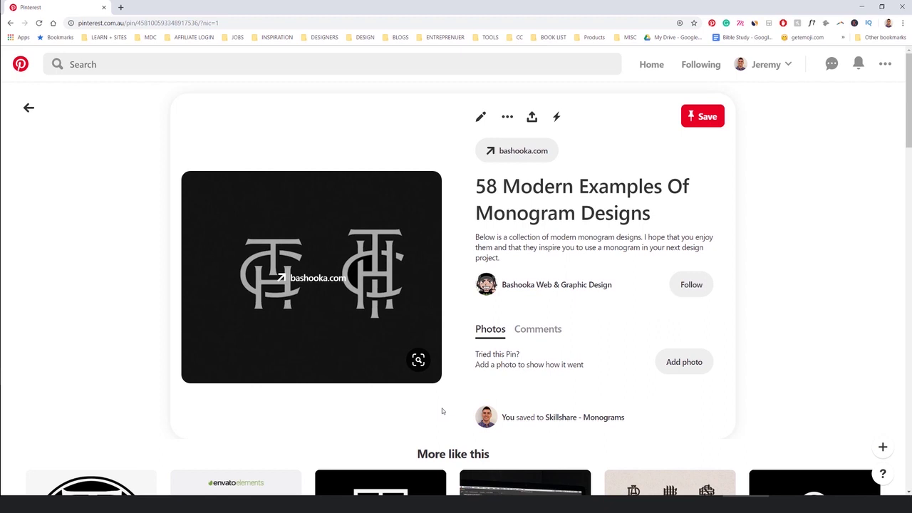
key(alt+Left)
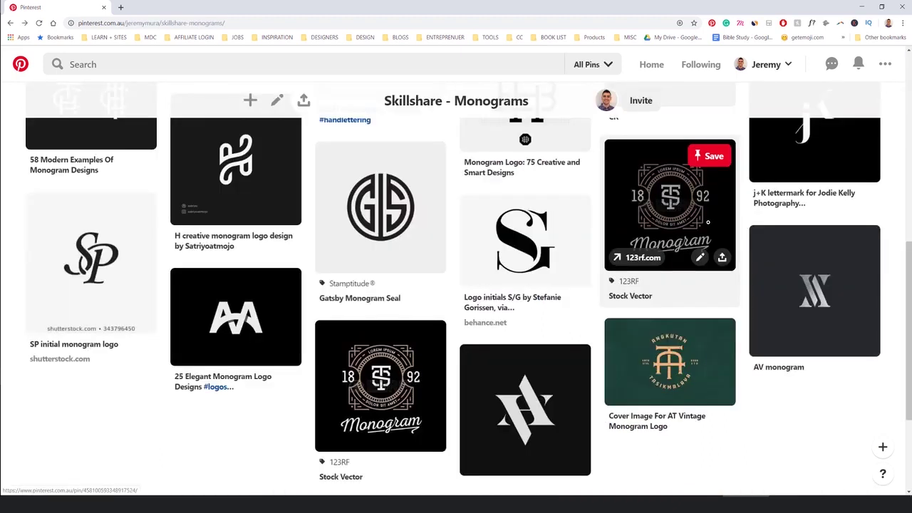
scroll(698, 205, down, 2)
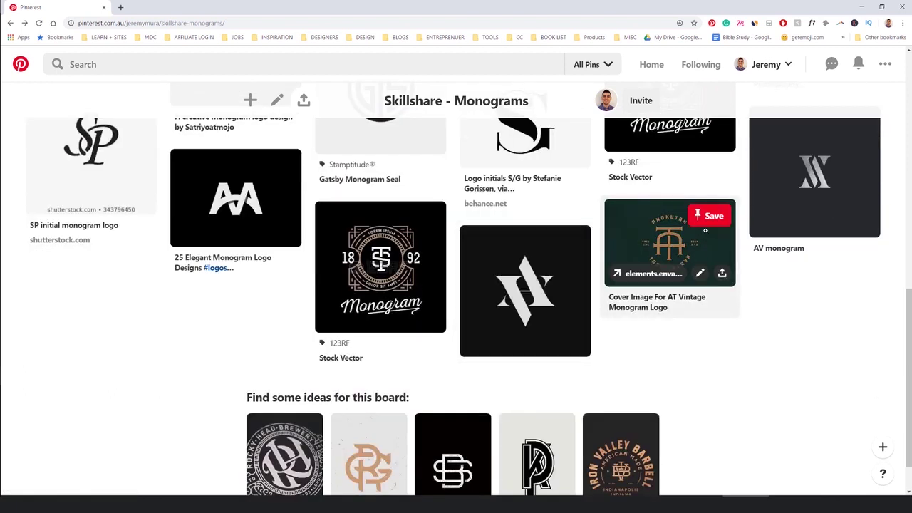
scroll(850, 200, up, 6)
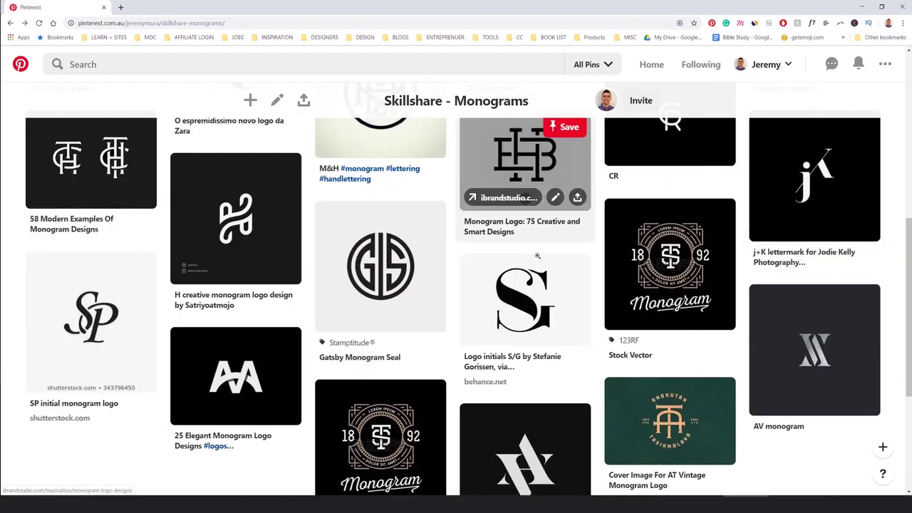
scroll(381, 164, up, 2)
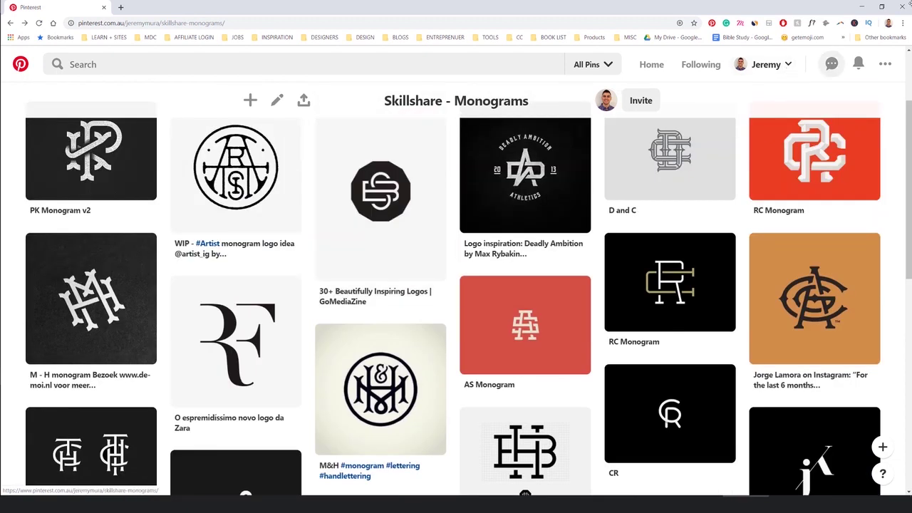
- Switch back to the Illustrator document and display the two sketchbook photos of monogram ideas with the panels hidden
click(861, 6)
drag(391, 326, 676, 112)
drag(346, 286, 587, 105)
scroll(413, 157, up, 2)
drag(403, 159, 587, 169)
key(Tab)
drag(468, 174, 576, 179)
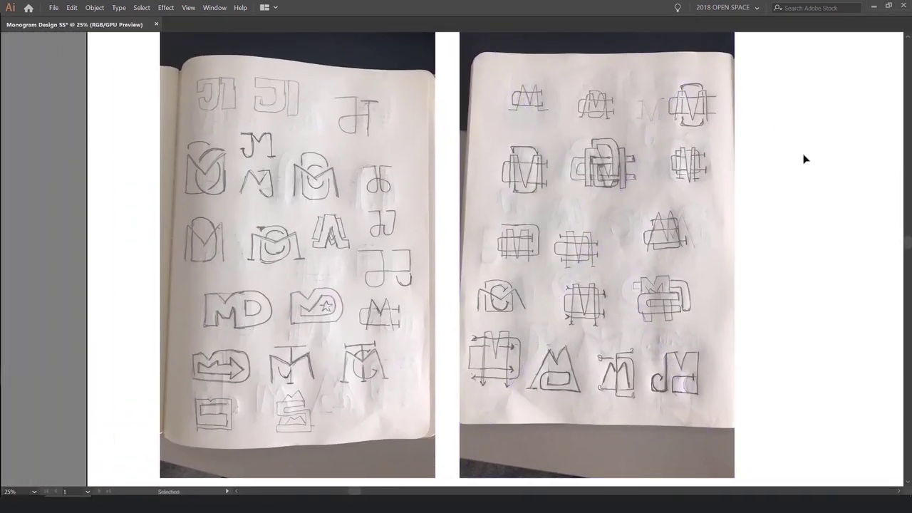
- Examine the pencil monogram ideas on the first sketchbook page up close, from the upper row down to the last
click(478, 126)
click(203, 178)
scroll(251, 88, up, 1)
drag(251, 87, 363, 94)
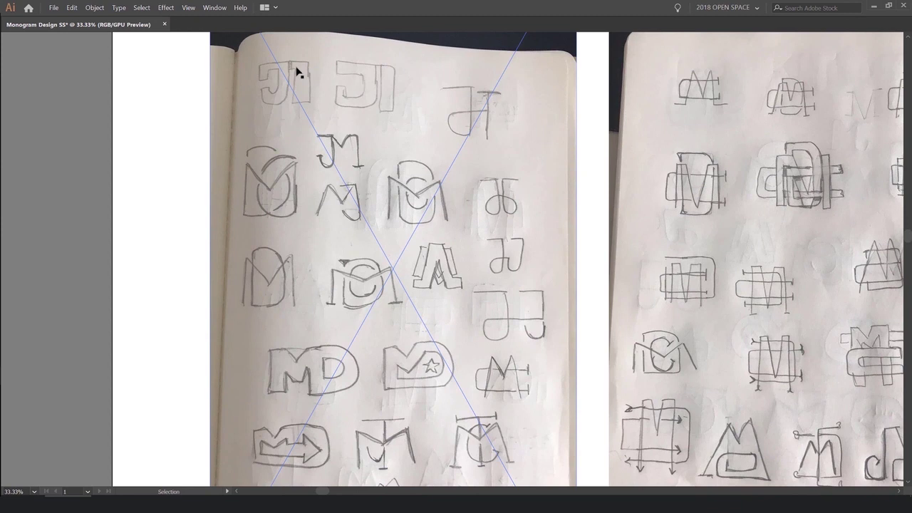
scroll(378, 169, down, 2)
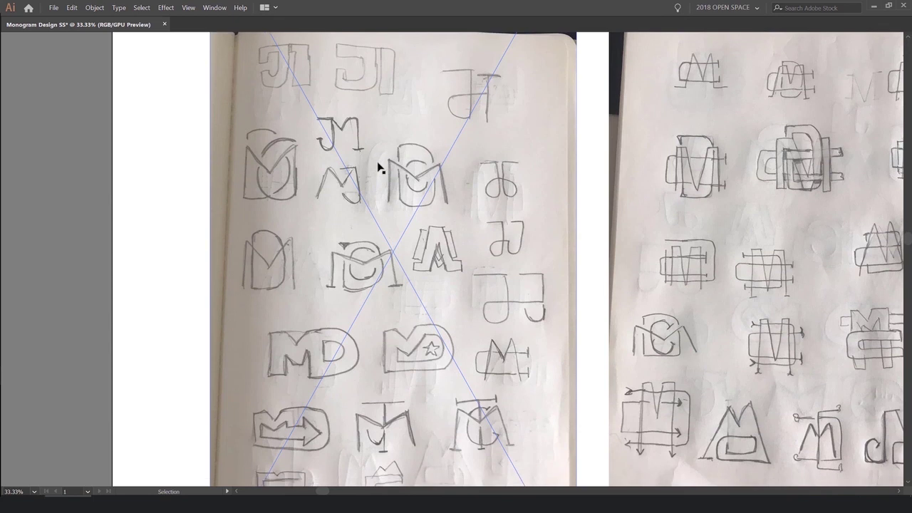
scroll(379, 169, down, 5)
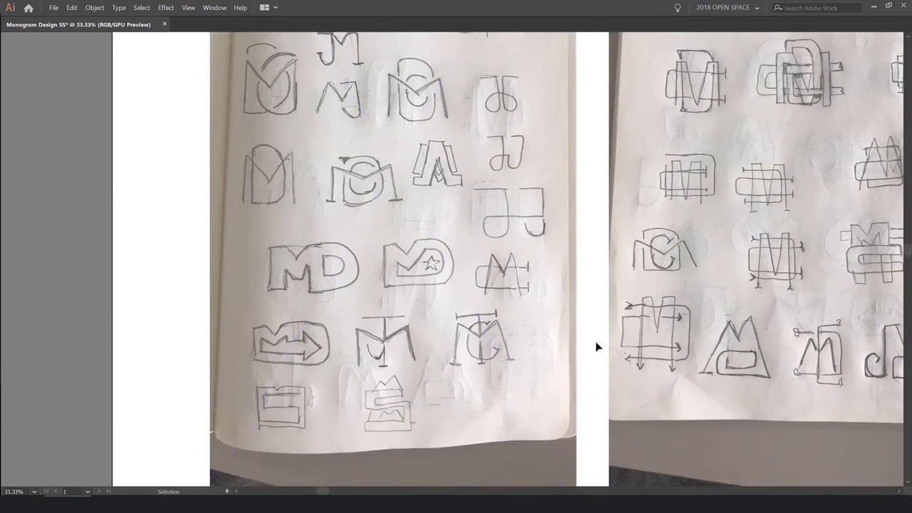
- Examine the overlapping-letter monogram sketches on the second sketchbook page up close, including the triangular ideas in its last row
drag(783, 149, 476, 287)
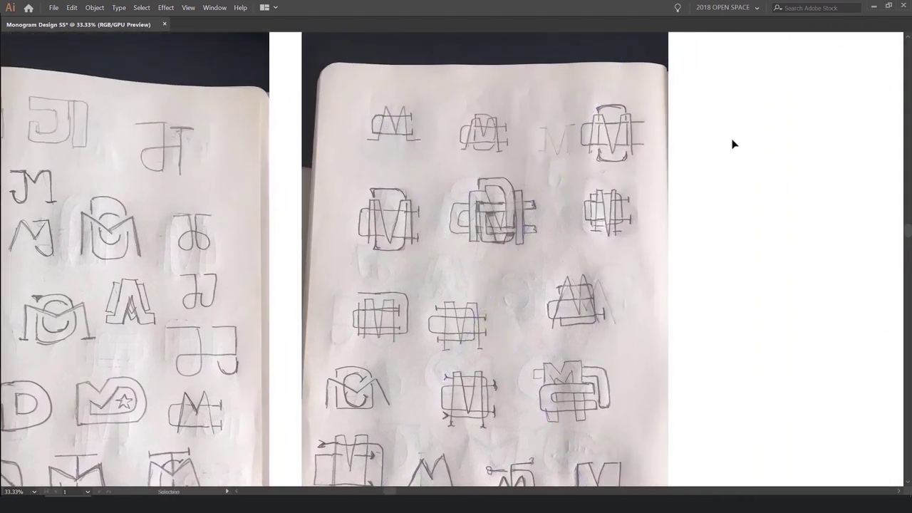
drag(675, 129, 642, 136)
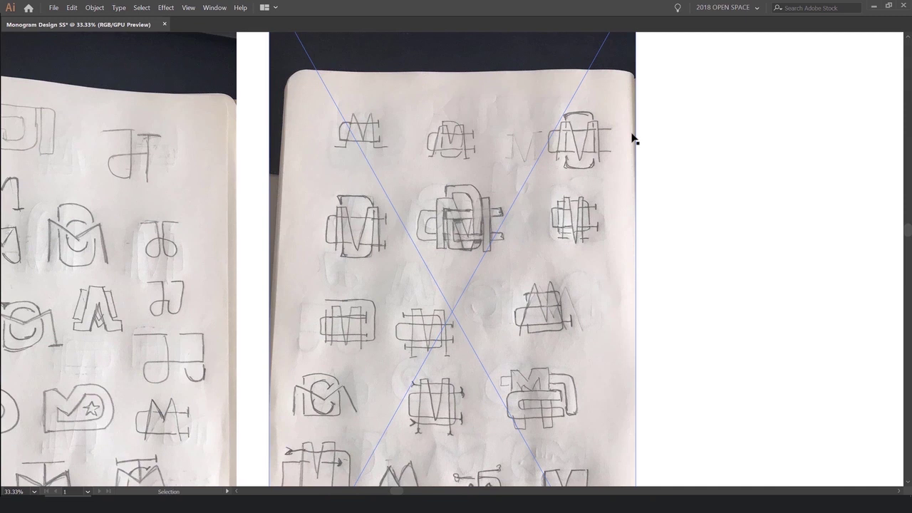
scroll(674, 160, up, 1)
drag(666, 187, 682, 176)
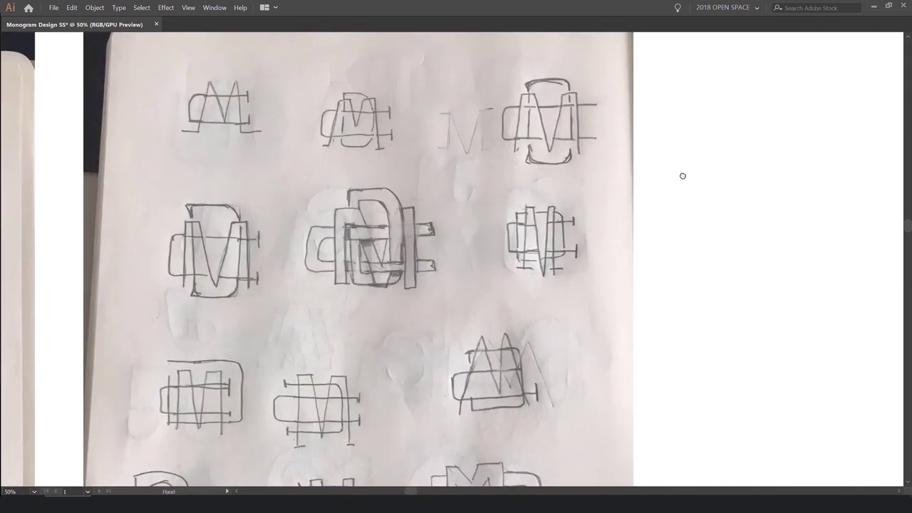
mouse_move(701, 312)
mouse_down()
mouse_move(716, 238)
mouse_move(749, 209)
mouse_move(765, 153)
mouse_move(729, 138)
mouse_move(683, 218)
mouse_up()
scroll(716, 164, down, 1)
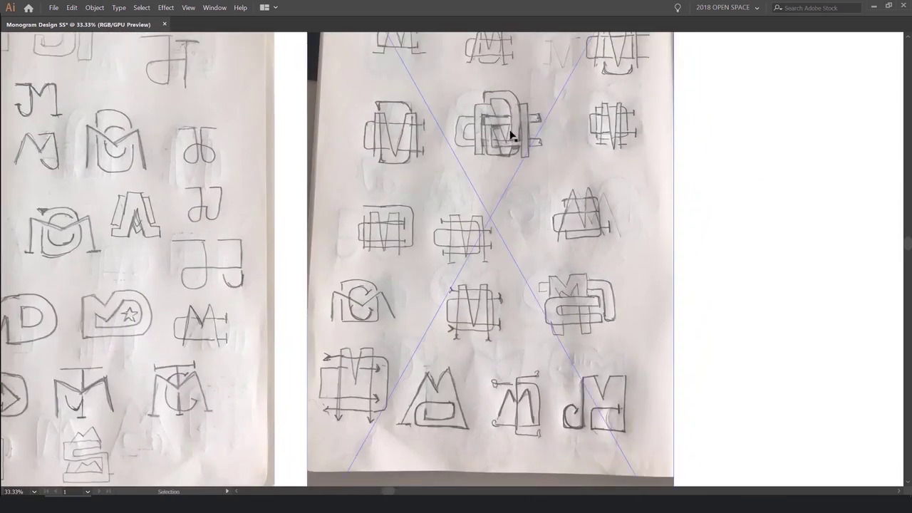
drag(495, 130, 463, 139)
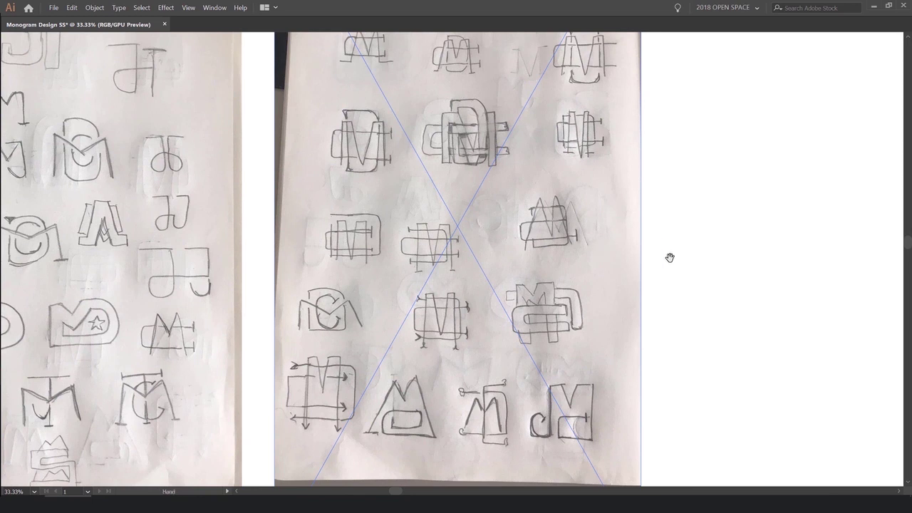
- View both sketchbook pages side by side as an overview of all the initial monogram ideas
scroll(669, 256, down, 2)
scroll(543, 229, down, 1)
scroll(543, 230, down, 1)
drag(660, 113, 671, 167)
drag(473, 198, 533, 182)
click(437, 215)
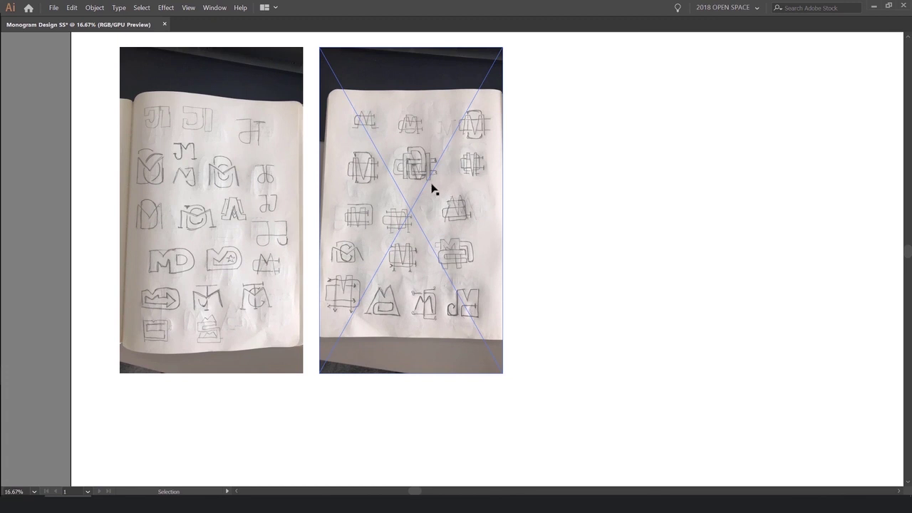
drag(431, 193, 253, 179)
scroll(285, 192, down, 2)
scroll(288, 194, up, 1)
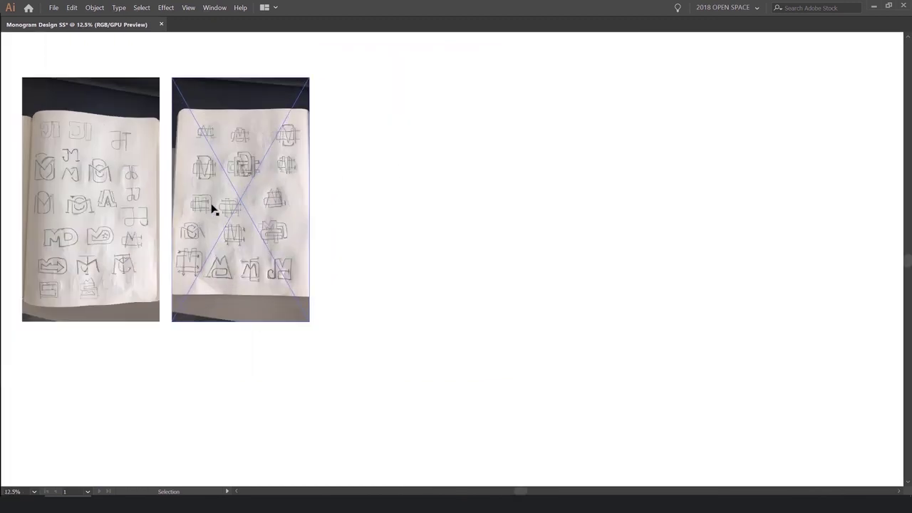
- Review the row of monogram variations on white, orange and black backgrounds above the sketchbook photos
drag(441, 65, 490, 190)
drag(481, 132, 499, 216)
drag(563, 158, 472, 255)
drag(541, 246, 464, 224)
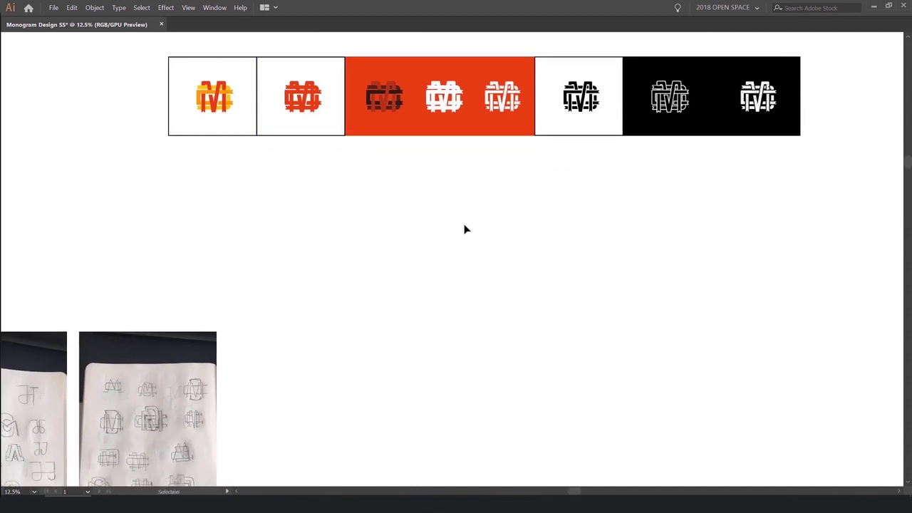
drag(433, 263, 393, 197)
drag(456, 194, 455, 322)
scroll(421, 156, up, 3)
scroll(480, 312, down, 2)
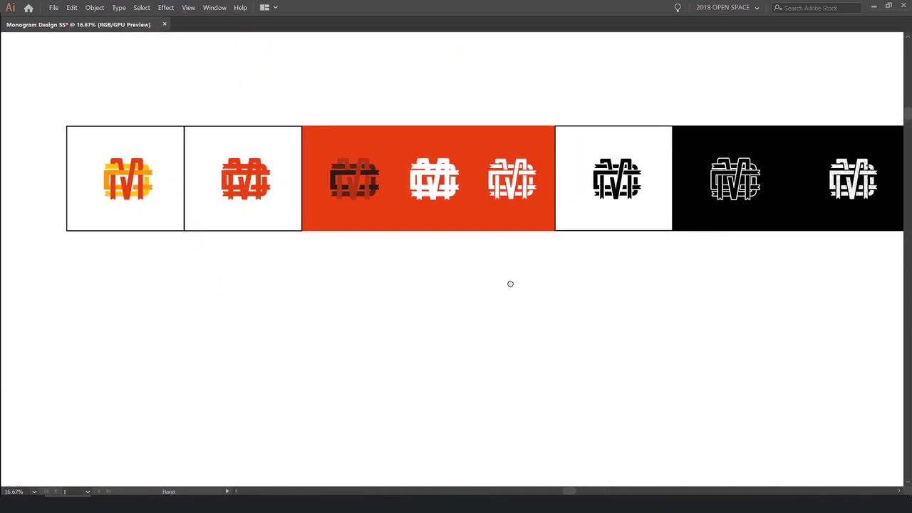
- Restore the hidden panels over an empty part of the canvas and check the visibility options for the Control bar and Toolbars
scroll(509, 283, down, 5)
scroll(418, 308, up, 1)
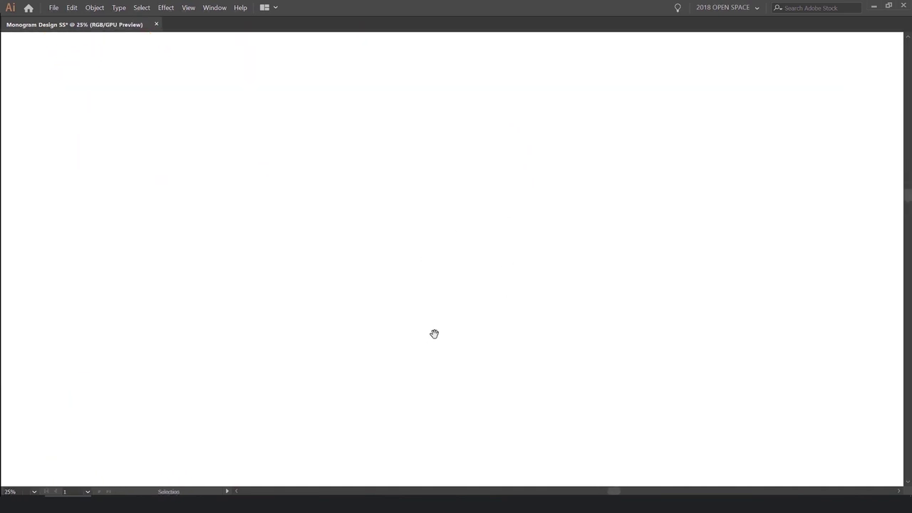
key(Tab)
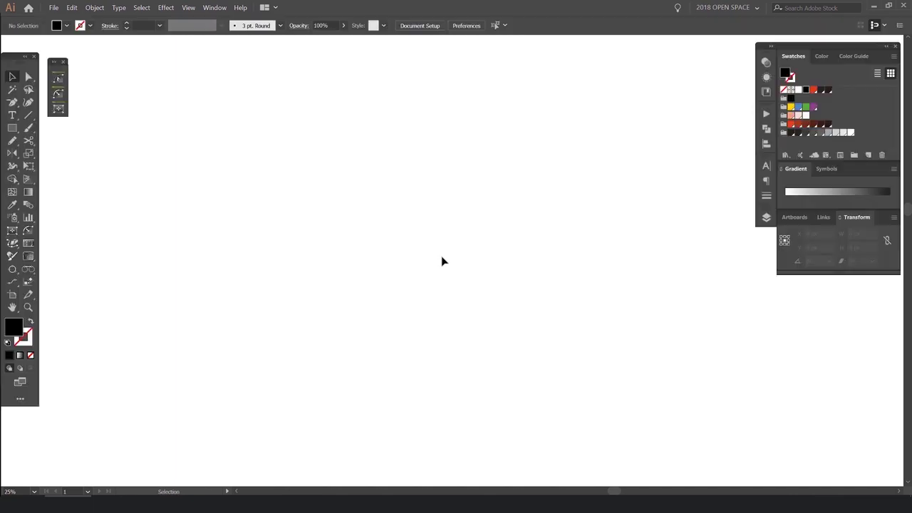
key(Tab)
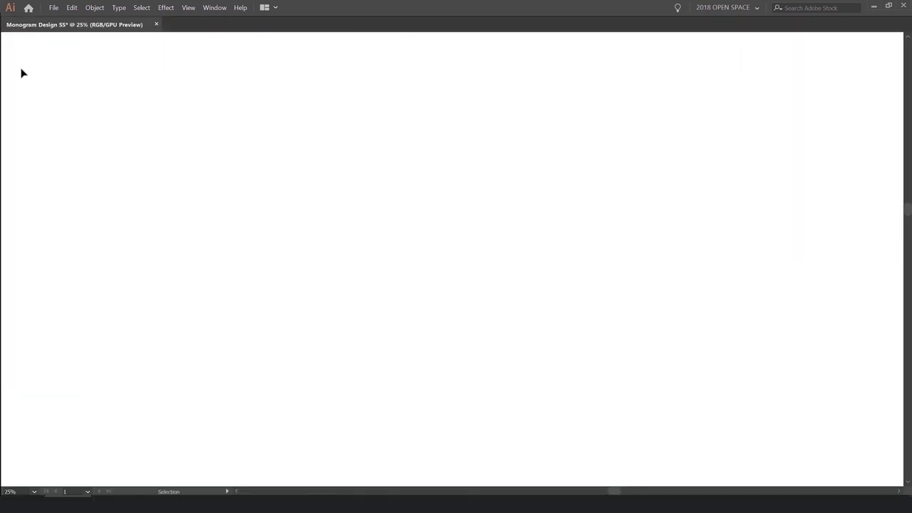
key(Tab)
click(217, 10)
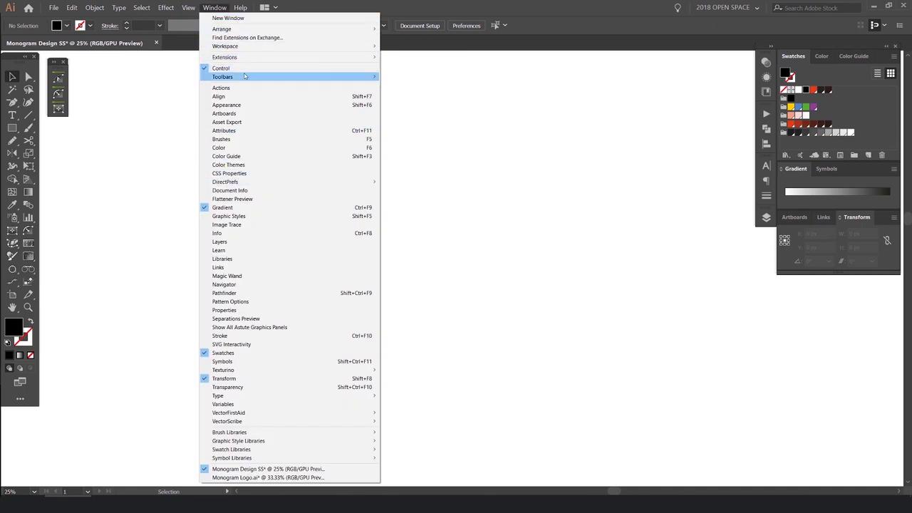
mouse_move(246, 77)
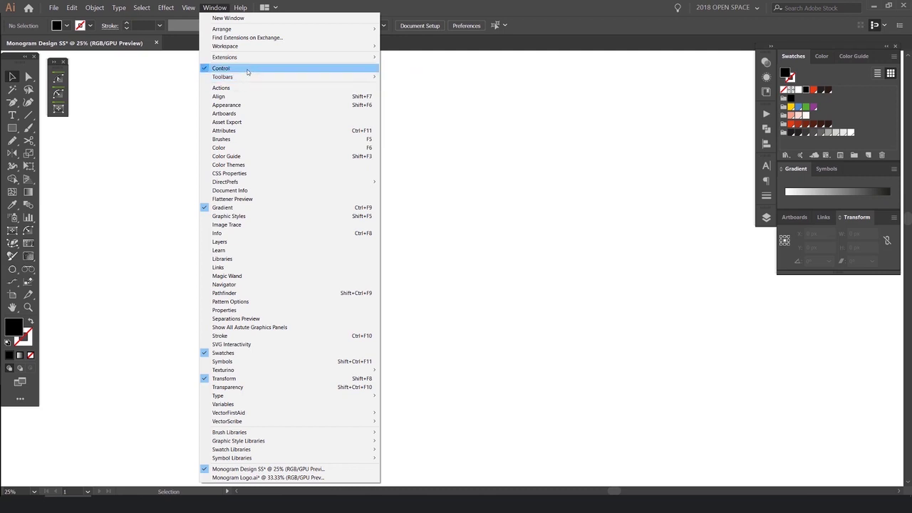
- Draw a trial black rectangle about 856 × 1242 px, look through the other shape tools, and delete the rectangle
click(16, 127)
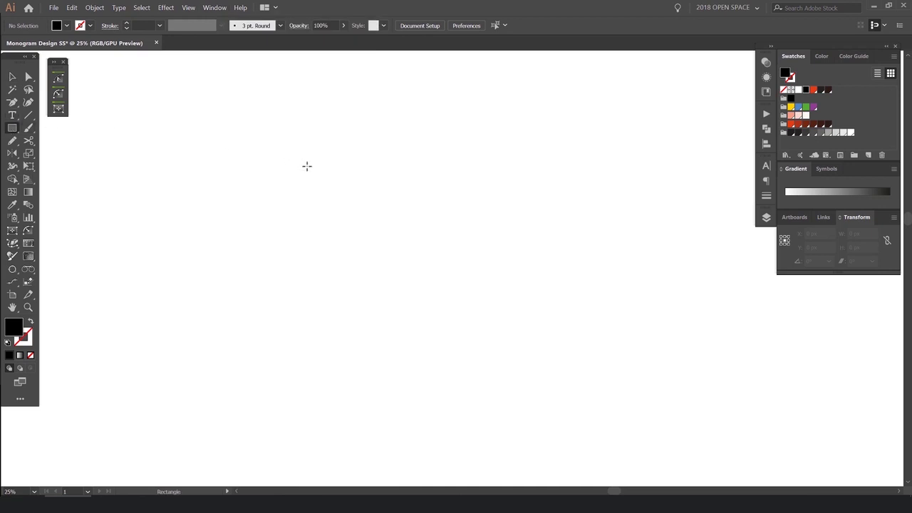
mouse_move(334, 171)
mouse_down()
mouse_move(439, 338)
mouse_move(447, 336)
mouse_up()
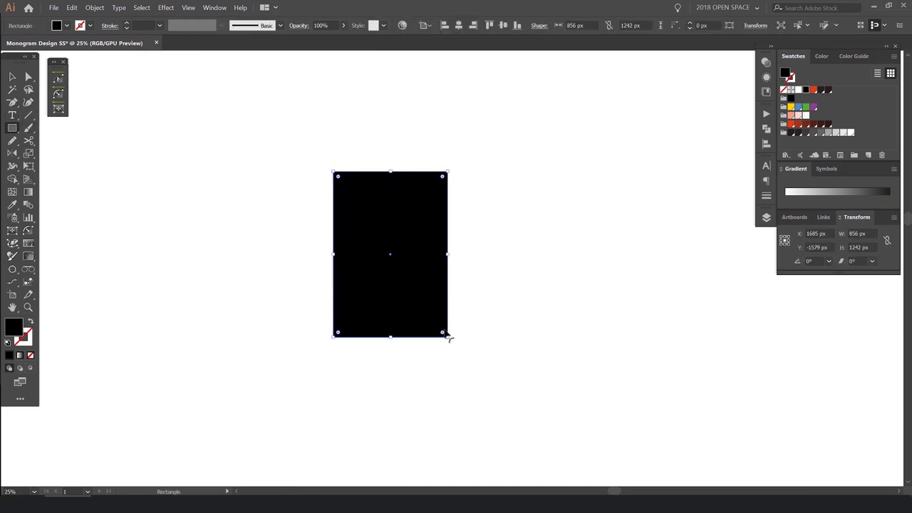
click(12, 130)
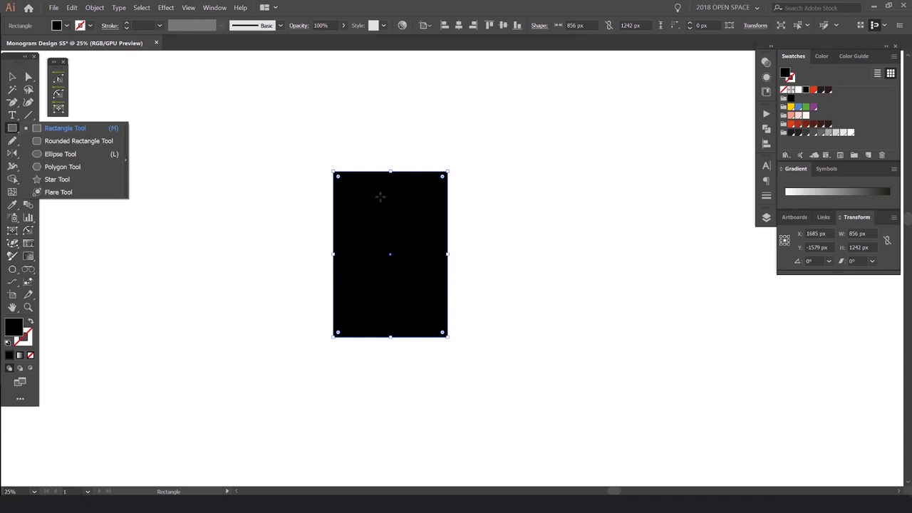
click(378, 198)
key(Escape)
key(Delete)
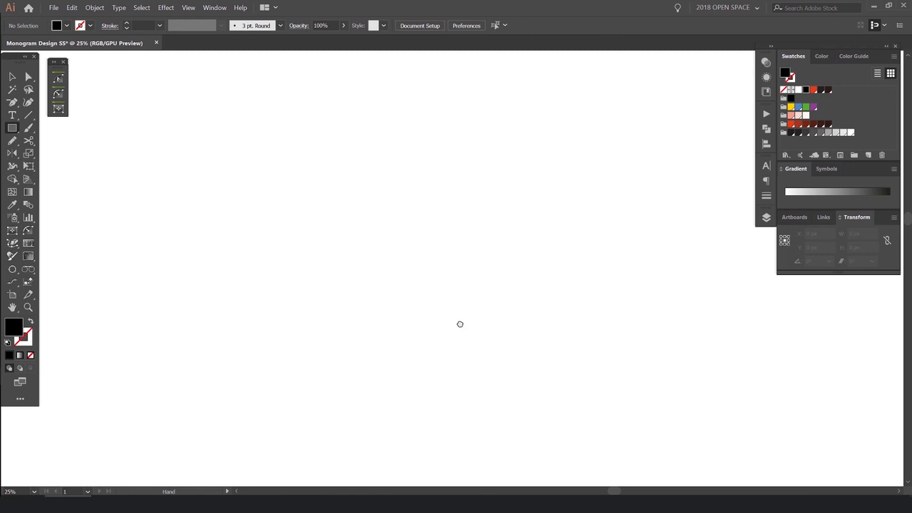
- Revisit the second sketchbook page up close to study the overlapping-letter constructions as a drawing reference
drag(420, 240, 446, 279)
scroll(446, 278, down, 2)
drag(336, 362, 405, 250)
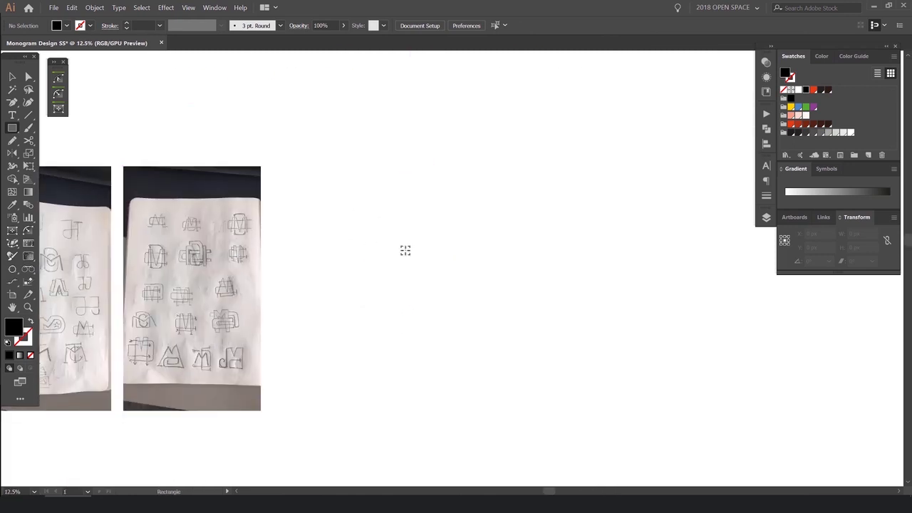
scroll(370, 253, up, 2)
drag(306, 263, 357, 240)
scroll(237, 279, up, 1)
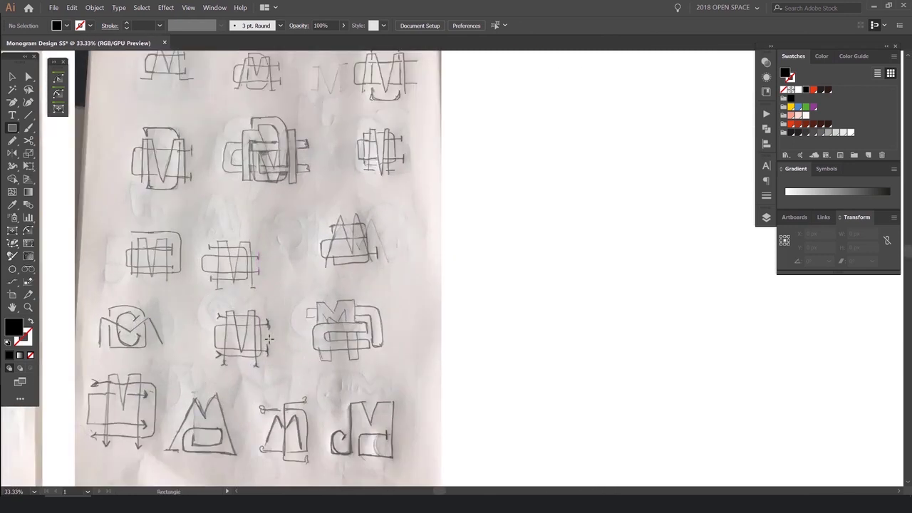
- Draw a narrow vertical black rectangle about 72 px wide and 646 px tall in the empty area beside the sketches
scroll(359, 319, down, 1)
drag(547, 282, 312, 248)
drag(627, 261, 431, 252)
scroll(431, 252, down, 1)
drag(503, 240, 388, 282)
scroll(400, 235, up, 1)
scroll(376, 196, up, 1)
drag(381, 171, 394, 288)
key(v)
click(432, 194)
scroll(394, 174, up, 1)
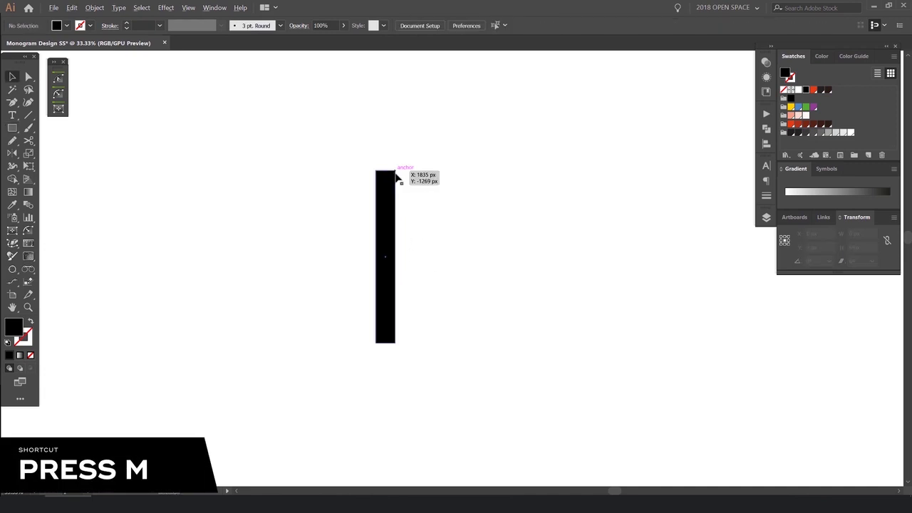
- Duplicate the vertical bar straight across to its right, leaving a gap slightly wider than the bar
scroll(433, 182, up, 1)
click(371, 184)
click(430, 181)
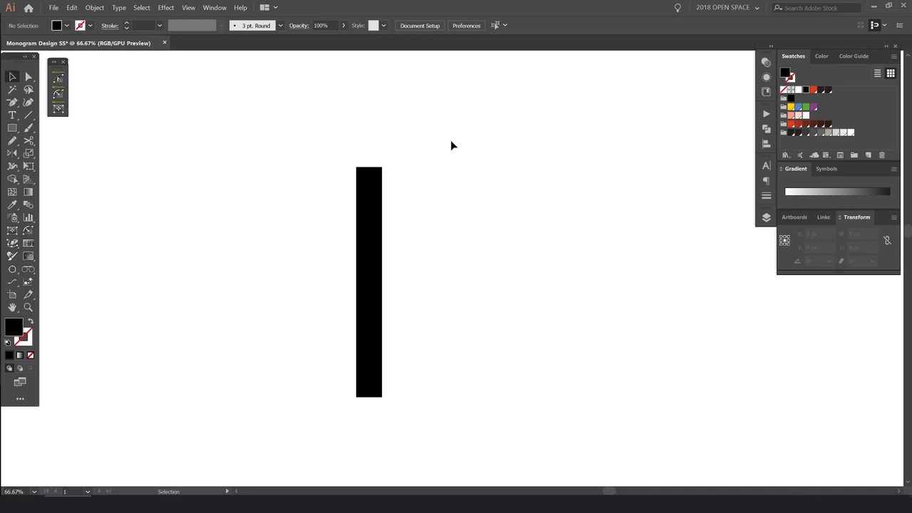
click(369, 190)
scroll(385, 164, up, 1)
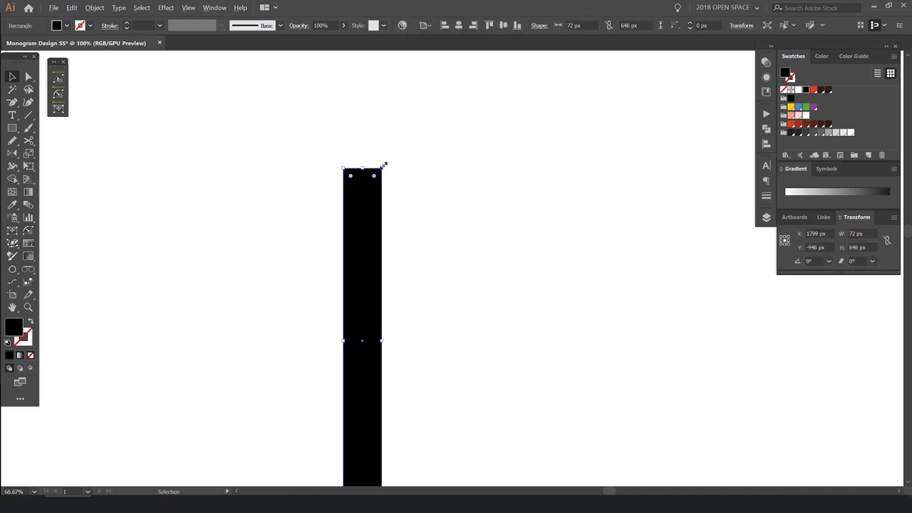
scroll(372, 187, down, 1)
drag(337, 186, 396, 189)
scroll(425, 178, up, 1)
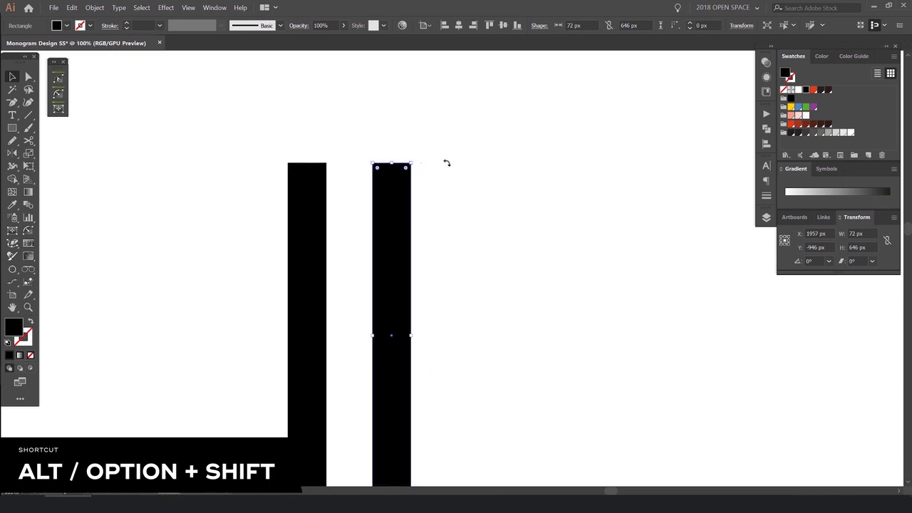
- Rotate the duplicated bar 90° clockwise so that it lies horizontally
scroll(423, 169, up, 2)
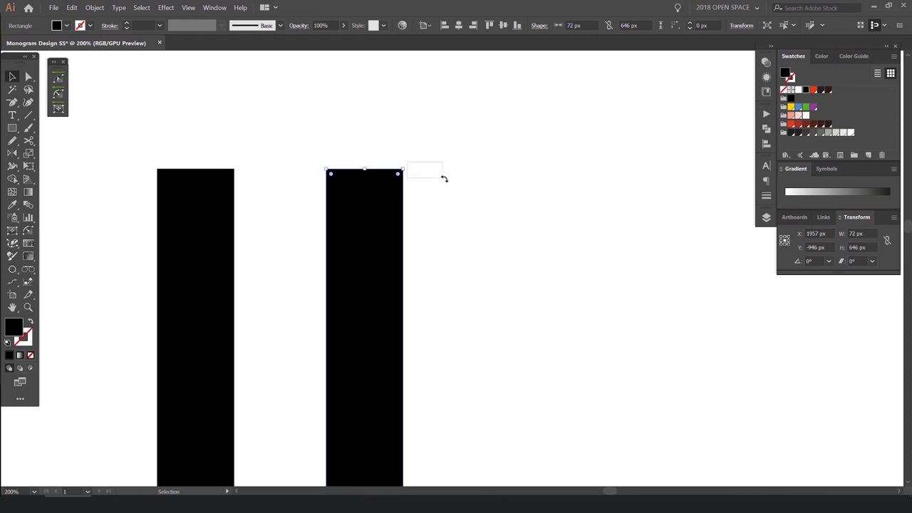
click(444, 179)
scroll(406, 168, down, 1)
click(405, 171)
drag(407, 163, 640, 428)
- Move the horizontal bar onto the upper end of the vertical bar, matching their upper-left corners, and deselect it
drag(311, 421, 412, 224)
scroll(191, 169, up, 3)
drag(472, 292, 445, 224)
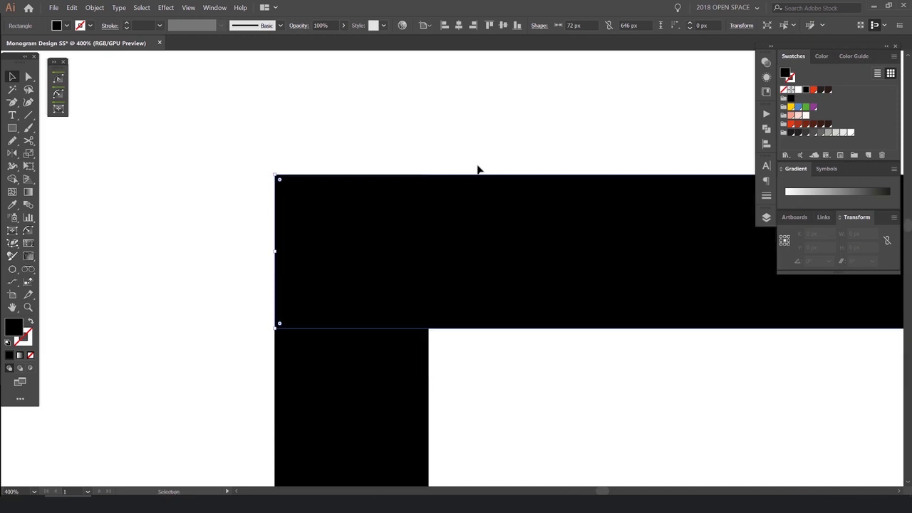
scroll(476, 167, down, 2)
drag(541, 142, 356, 137)
drag(476, 120, 417, 134)
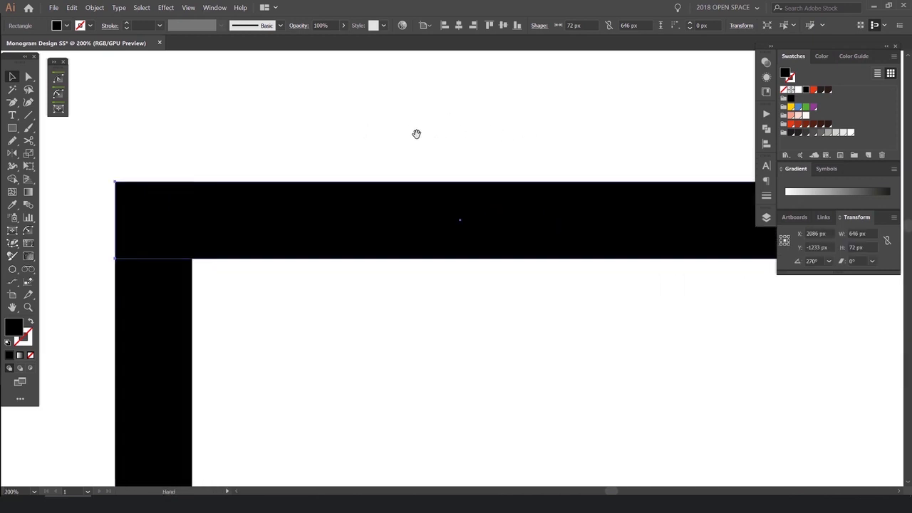
scroll(420, 136, down, 1)
click(436, 123)
click(436, 128)
scroll(436, 128, down, 1)
scroll(505, 154, down, 1)
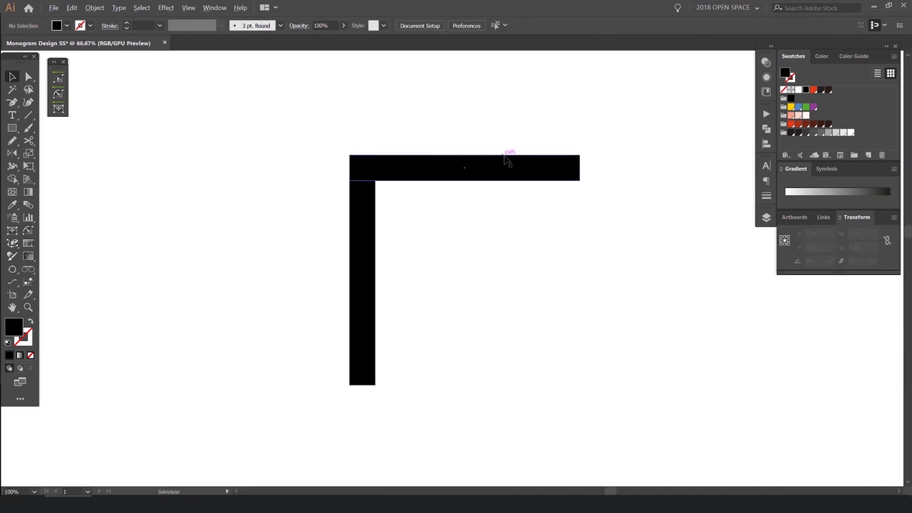
- Shorten the horizontal bar from its free right end to slightly over a third of its length and deselect it
scroll(499, 156, up, 1)
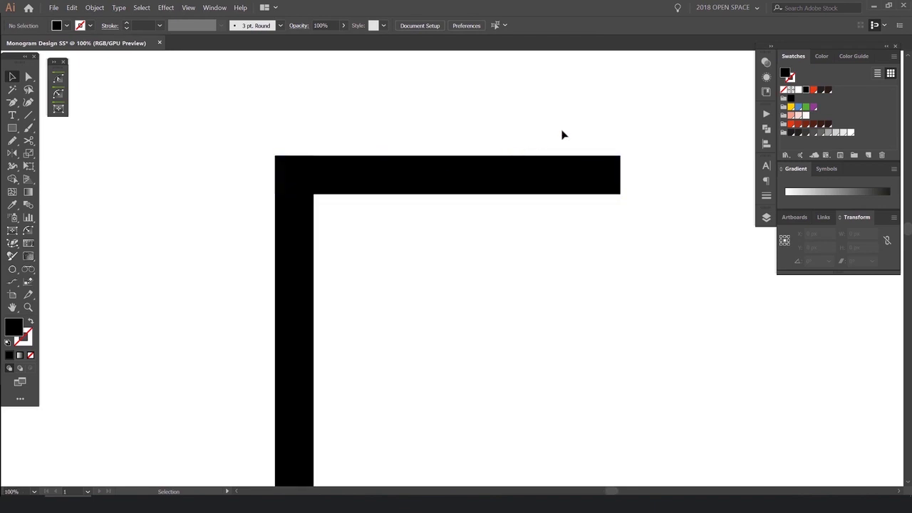
click(595, 175)
drag(679, 136, 574, 220)
scroll(633, 165, up, 1)
scroll(615, 180, up, 3)
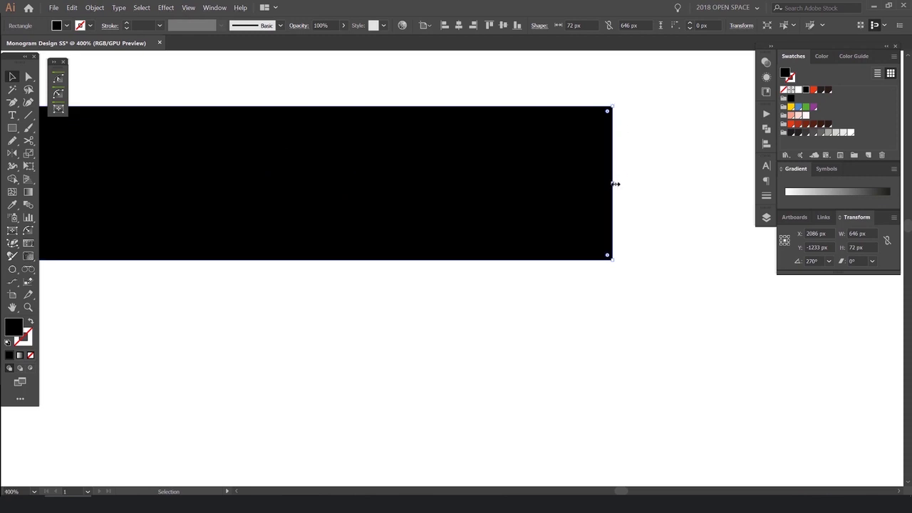
scroll(614, 184, down, 2)
drag(687, 193, 255, 192)
click(360, 121)
scroll(354, 121, down, 2)
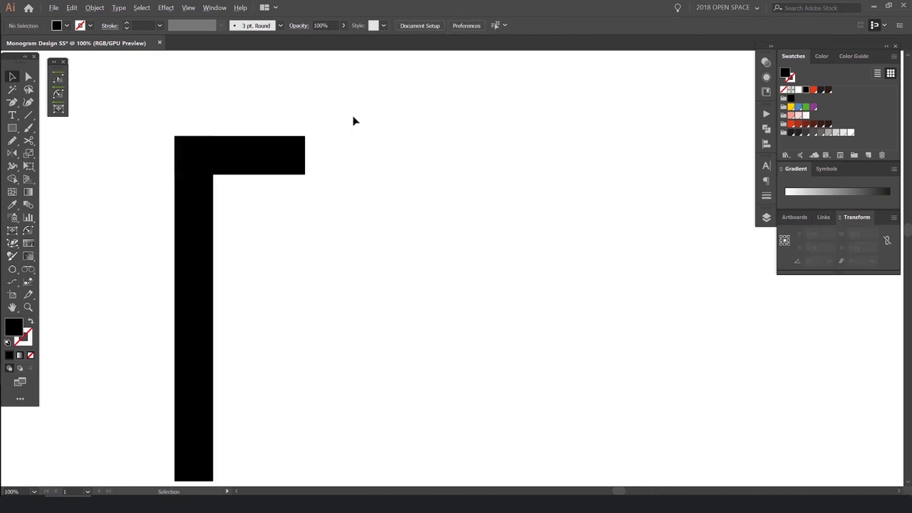
scroll(354, 122, down, 2)
drag(383, 114, 442, 127)
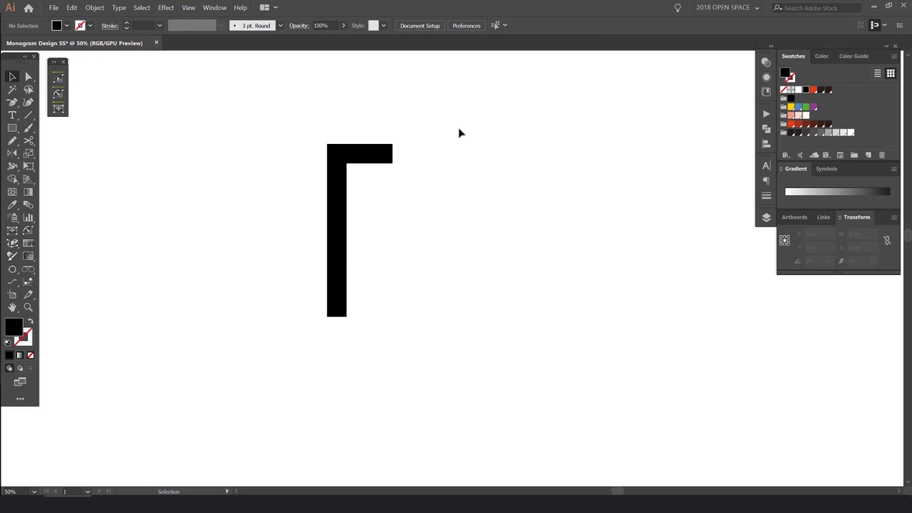
- Duplicate the vertical bar to the free right end of the horizontal bar, keeping their upper edges level, and deselect it
scroll(426, 136, up, 2)
drag(339, 155, 378, 133)
click(386, 135)
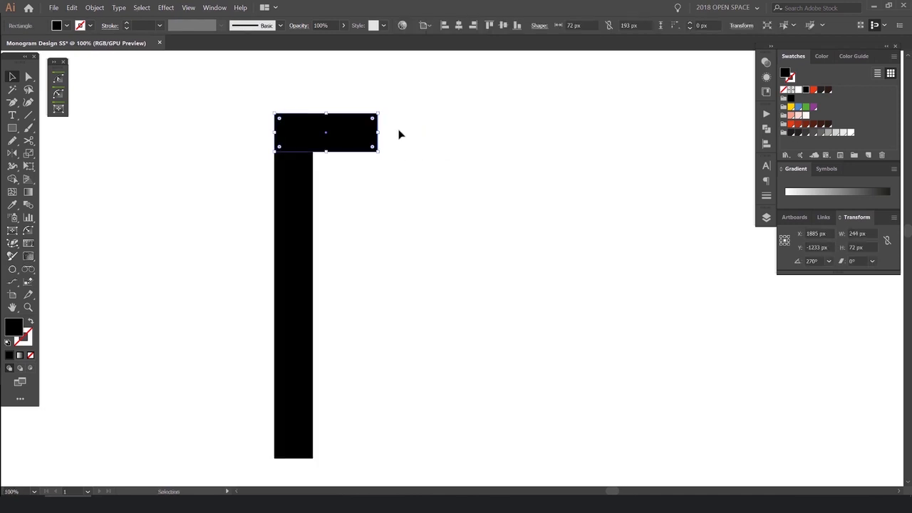
click(474, 126)
drag(309, 222, 421, 212)
click(489, 153)
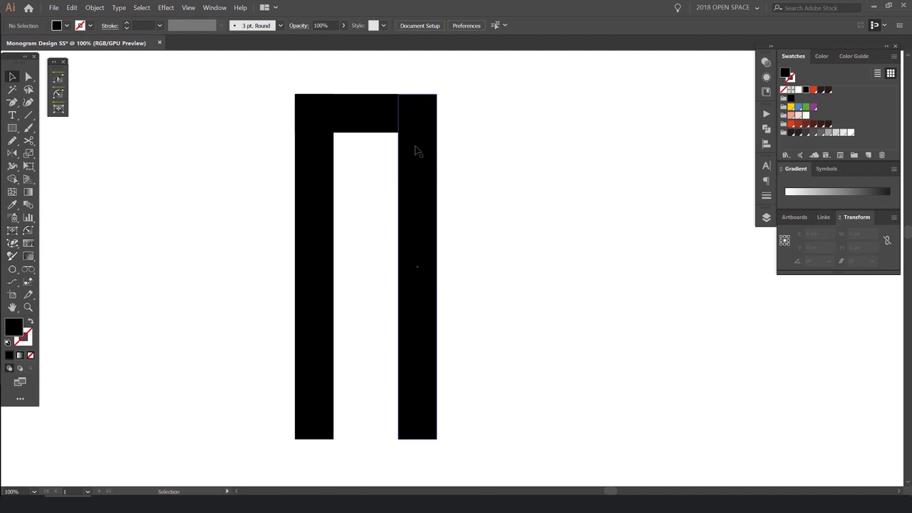
- Move the right vertical bar straight right to X 2072 px, leaving a gap beside the horizontal bar, and deselect it
click(435, 122)
key(ctrl+equal)
key(ctrl+equal)
key(ctrl+equal)
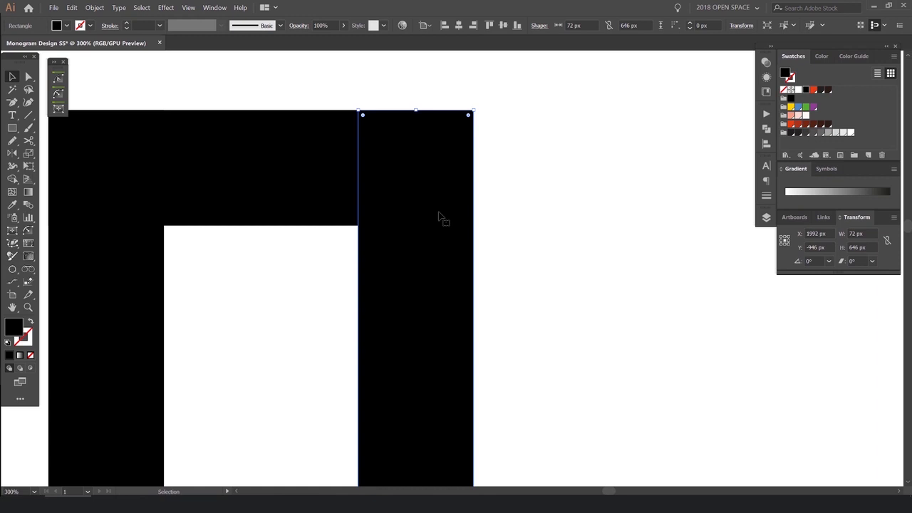
scroll(367, 100, up, 2)
scroll(427, 161, down, 3)
drag(448, 258, 536, 259)
click(544, 122)
- With the Direct Selection tool, shift only the right bar's two upper anchor points about 90 px left so the bar slants against the horizontal bar
scroll(512, 133, up, 4)
drag(531, 139, 339, 108)
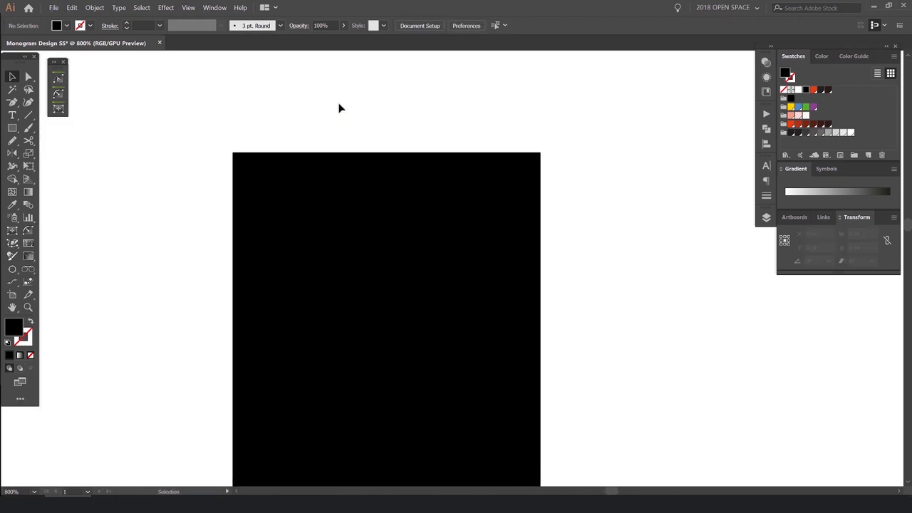
click(29, 76)
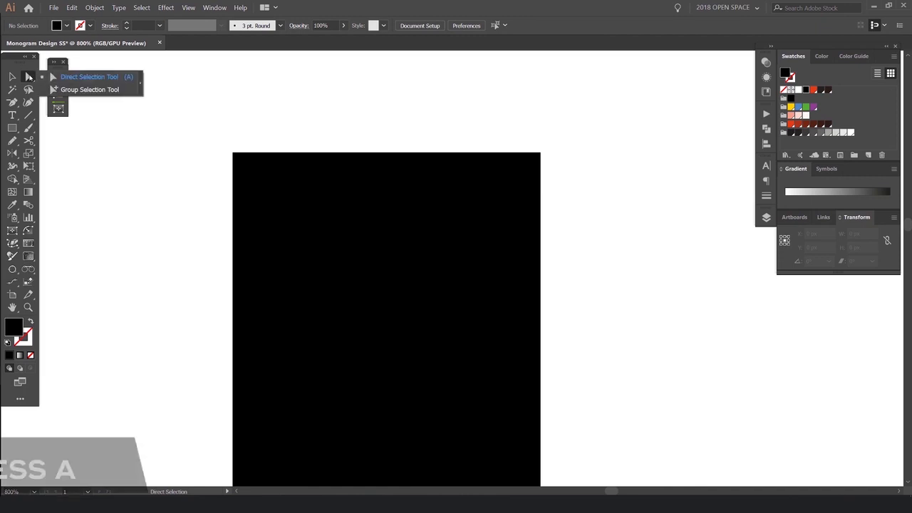
click(86, 80)
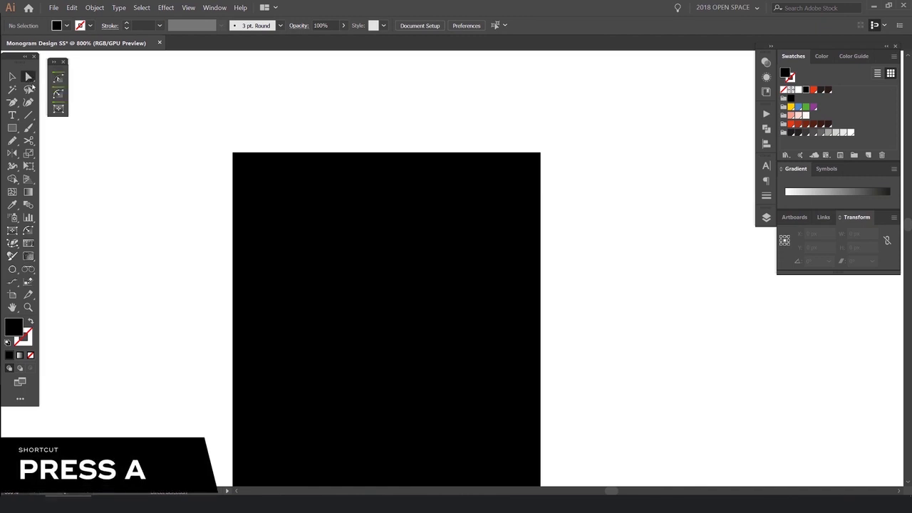
click(32, 80)
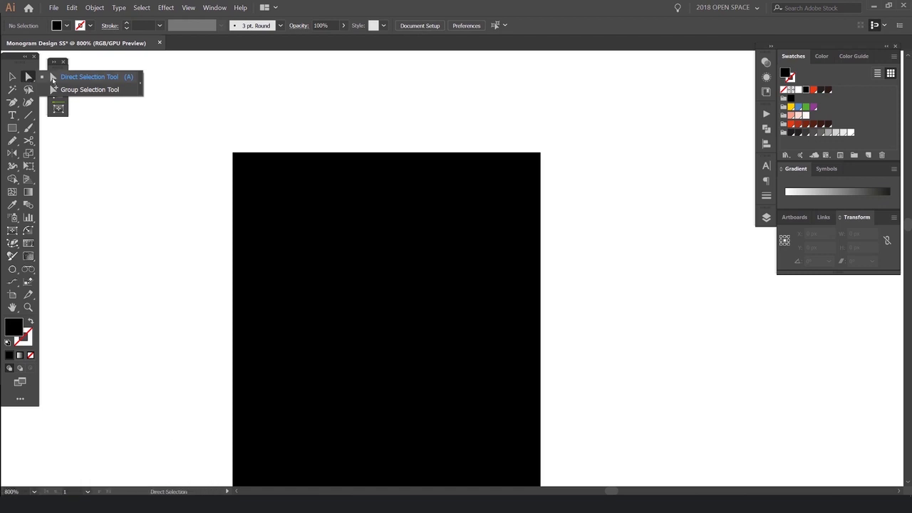
click(506, 139)
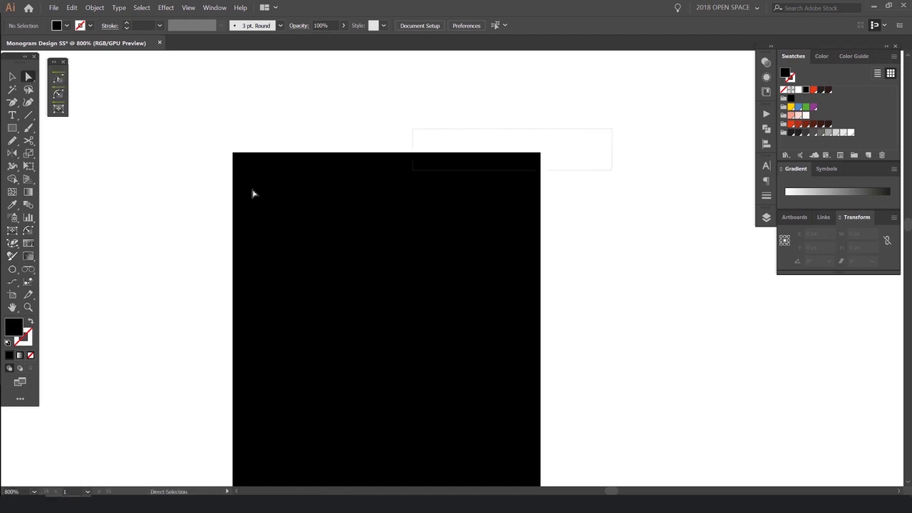
drag(253, 193, 146, 206)
scroll(201, 191, down, 5)
drag(222, 182, 371, 181)
scroll(371, 181, up, 3)
drag(526, 142, 205, 233)
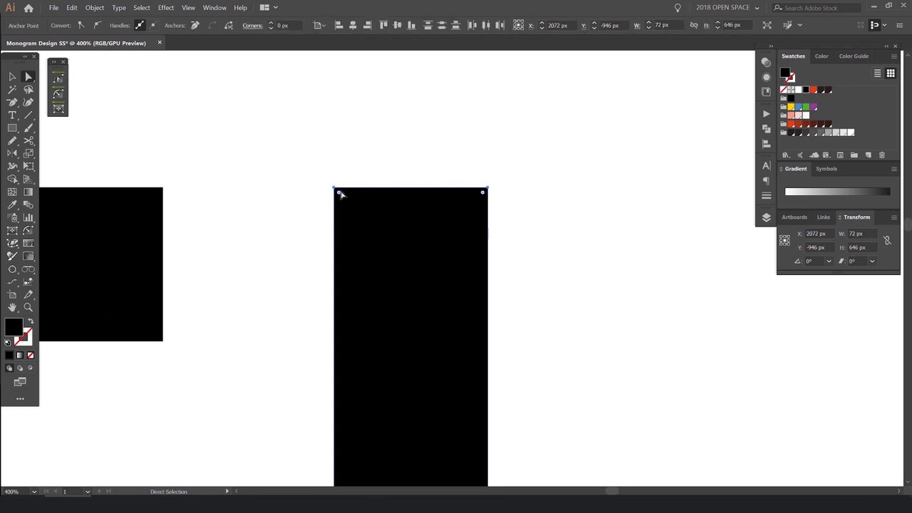
scroll(340, 194, down, 2)
drag(470, 148, 309, 255)
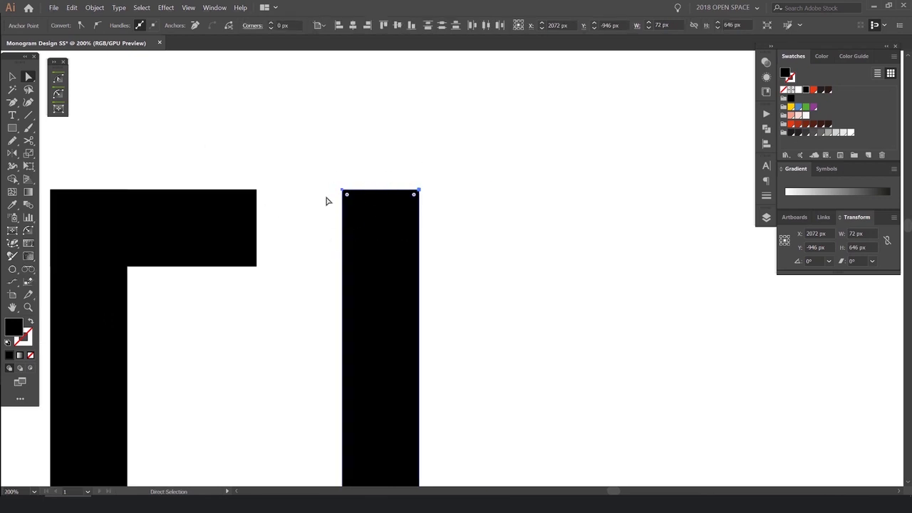
scroll(299, 191, up, 2)
drag(335, 190, 368, 171)
scroll(507, 162, down, 1)
key(ctrl+0)
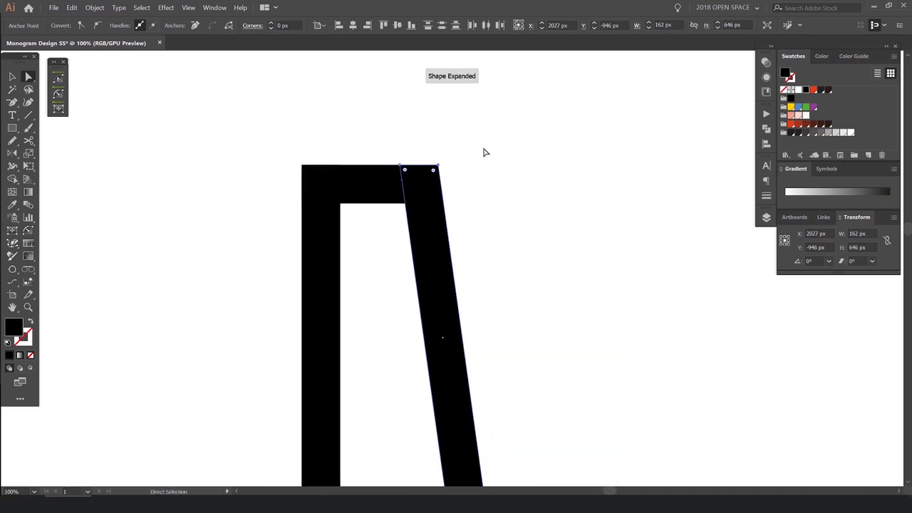
click(486, 156)
- Nudge the whole slanted bar left so that its upper end overlaps the horizontal bar, and deselect it
scroll(441, 179, up, 3)
click(489, 214)
key(Left)
key(Left)
key(Left)
key(Left)
key(Left)
key(Left)
key(Left)
key(Left)
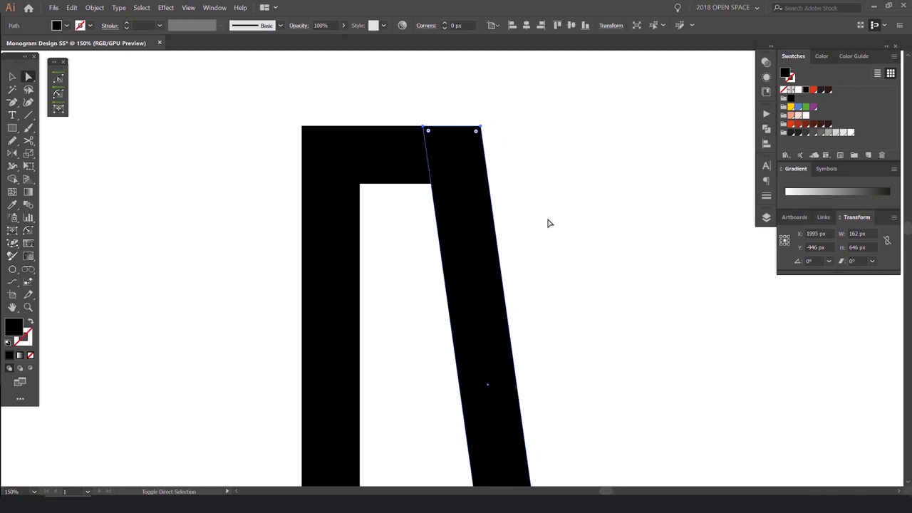
click(624, 185)
- Nudge the slanted bar back to the right to X 2007 px to widen the inner gap, and deselect it
scroll(600, 149, down, 4)
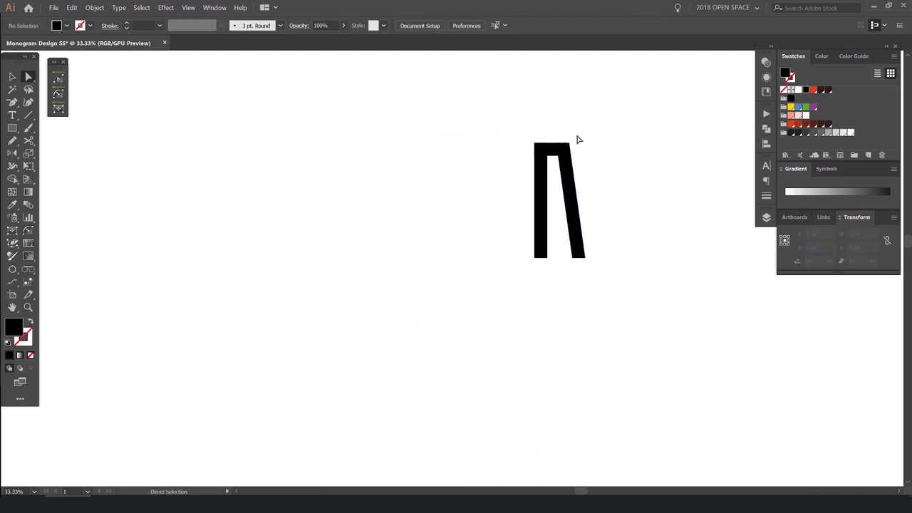
scroll(577, 138, up, 6)
click(356, 235)
scroll(510, 230, up, 1)
scroll(502, 213, down, 7)
click(546, 159)
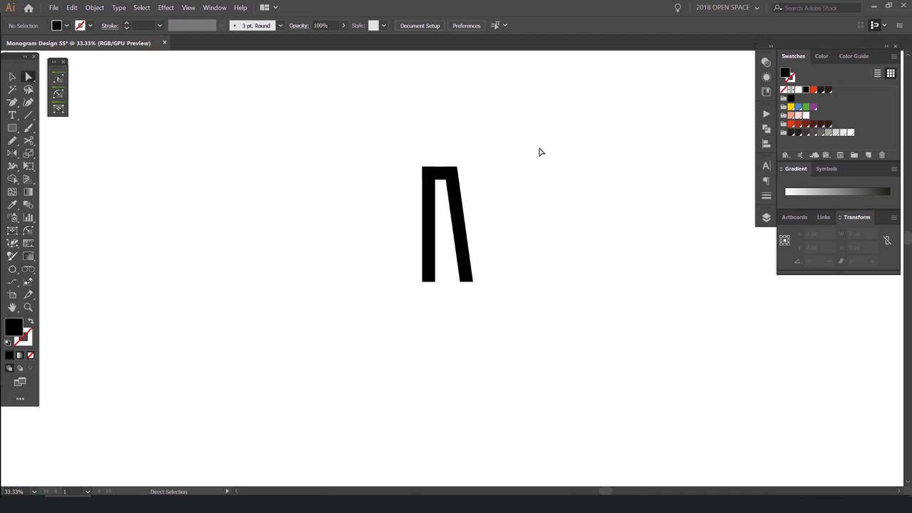
scroll(440, 161, up, 3)
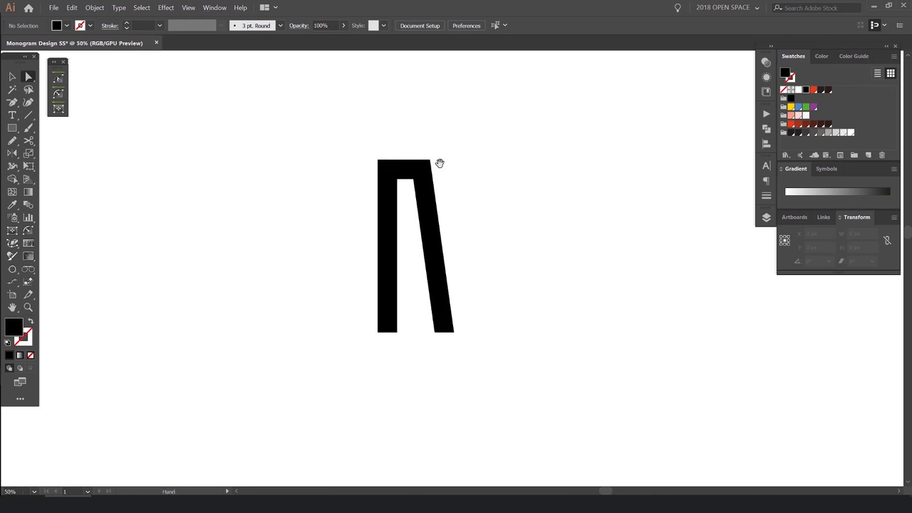
click(409, 183)
key(Right)
key(Right)
key(Right)
key(Right)
key(Right)
key(Right)
key(Right)
key(Right)
key(Right)
key(Right)
key(Right)
key(Right)
key(Right)
key(Right)
key(Right)
key(Right)
key(Right)
key(Right)
key(Right)
key(Right)
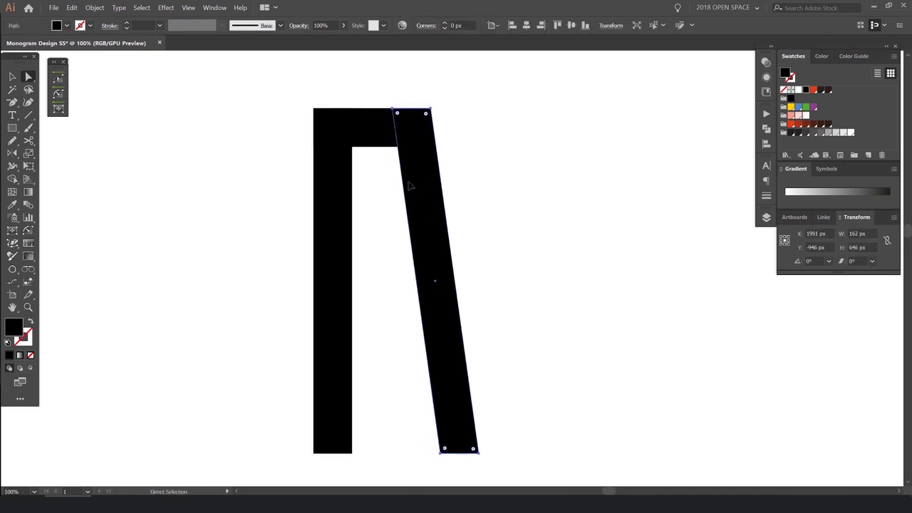
key(Right)
key(Right)
key(Right)
key(Right)
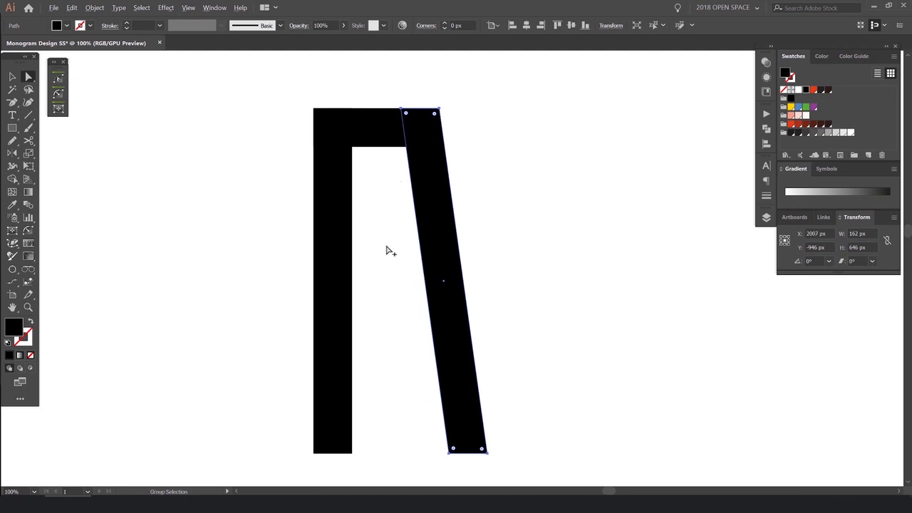
scroll(398, 274, down, 1)
click(398, 267)
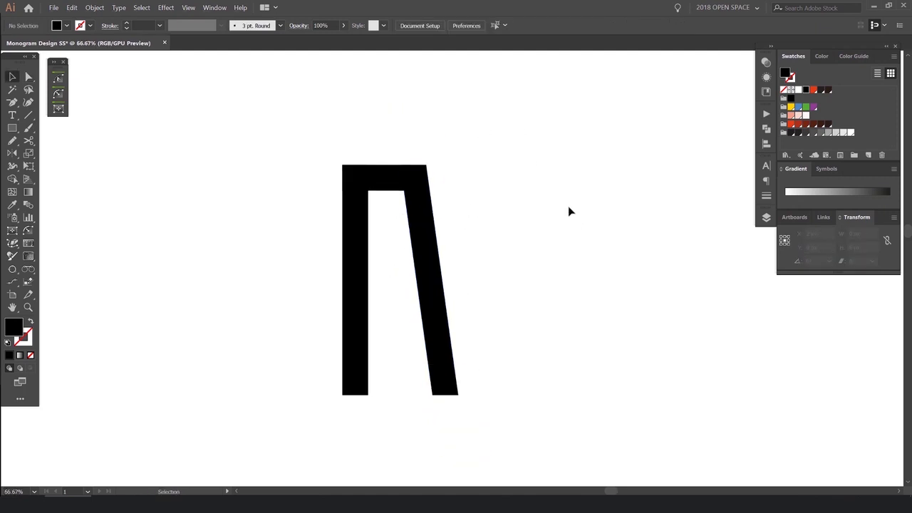
drag(472, 146, 331, 217)
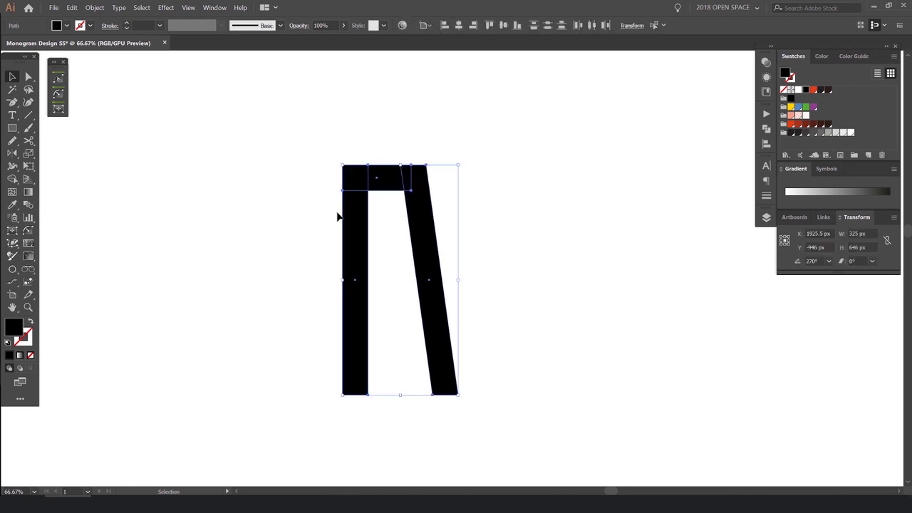
click(419, 137)
scroll(425, 143, up, 1)
scroll(428, 141, up, 1)
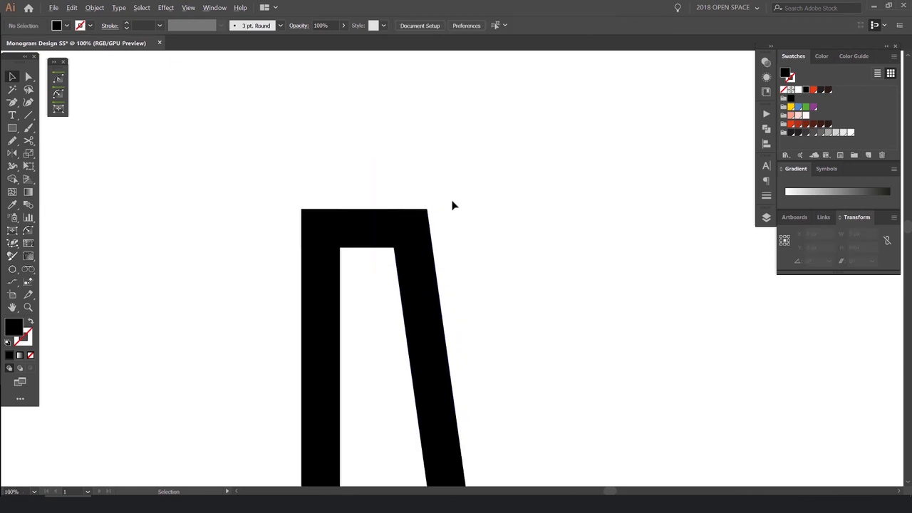
- Select all three bars and reflect a copy of them across a vertical axis through the slanted bar's centre
scroll(492, 163, down, 2)
drag(512, 113, 322, 180)
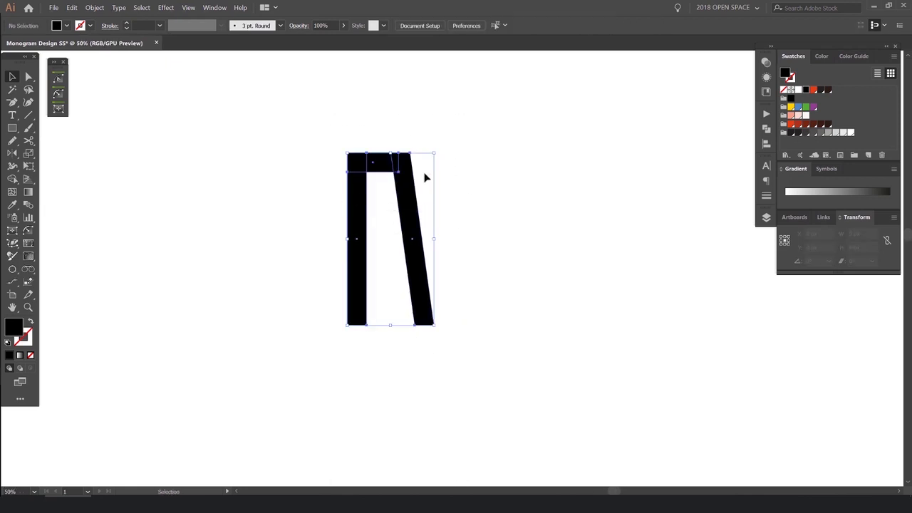
key(ctrl+plus)
scroll(421, 326, up, 1)
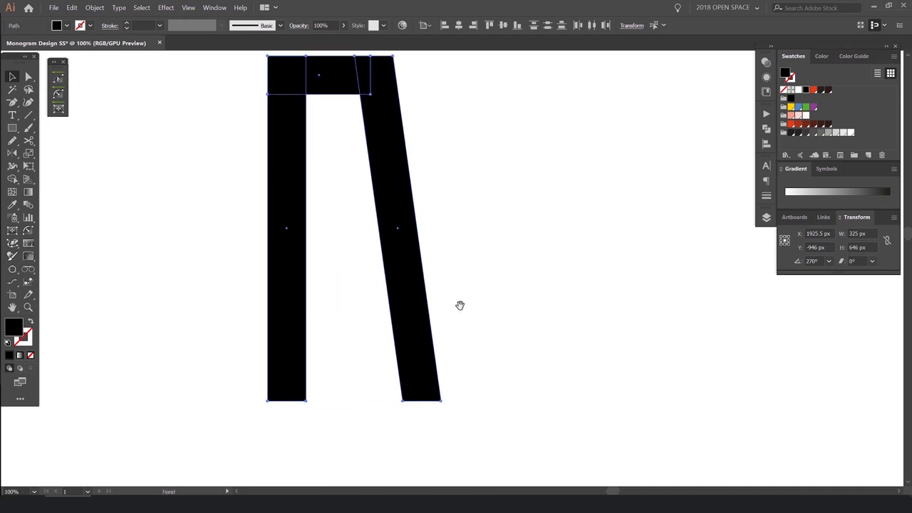
scroll(477, 326, up, 1)
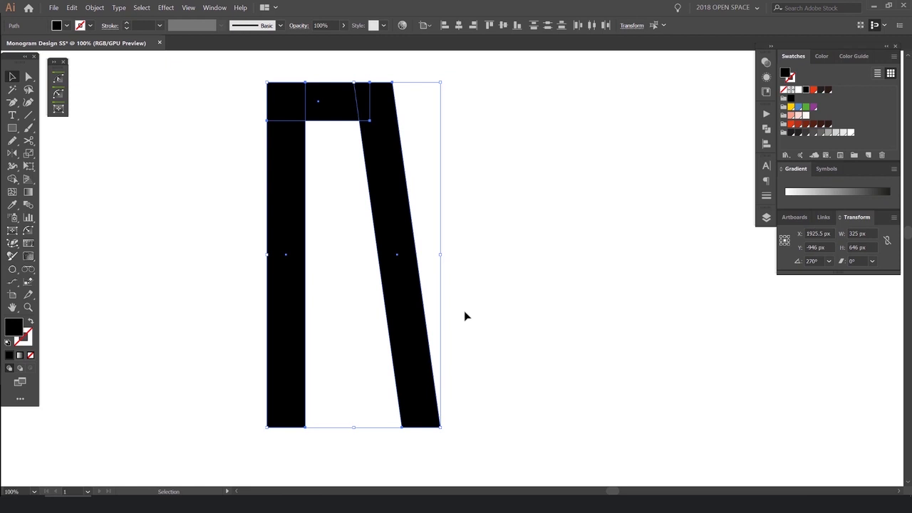
key(o)
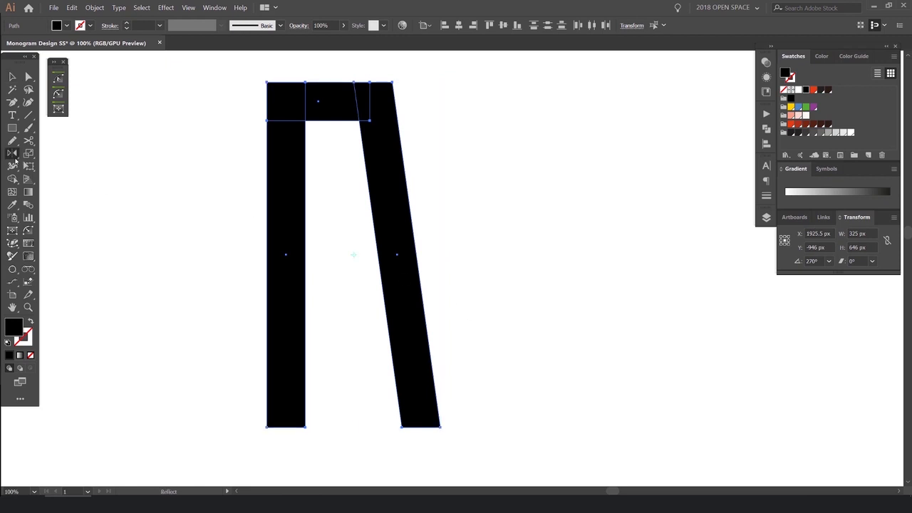
click(10, 154)
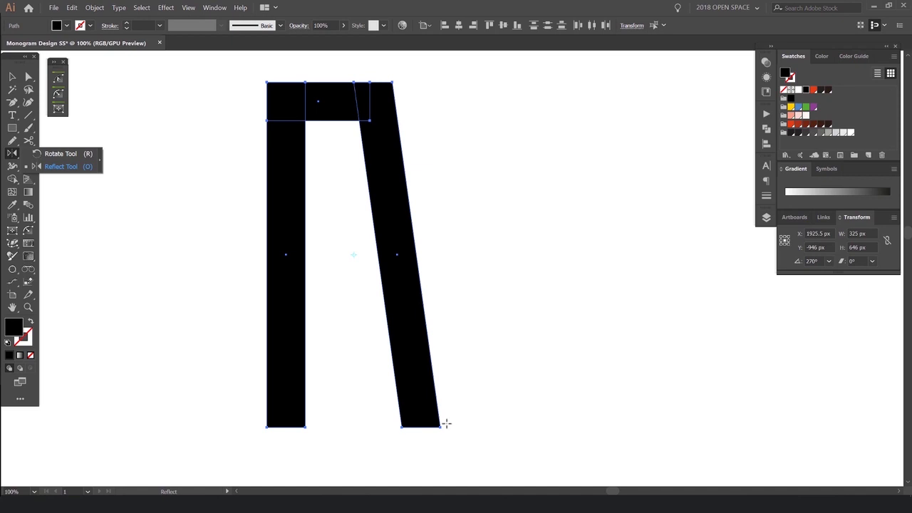
scroll(392, 79, up, 4)
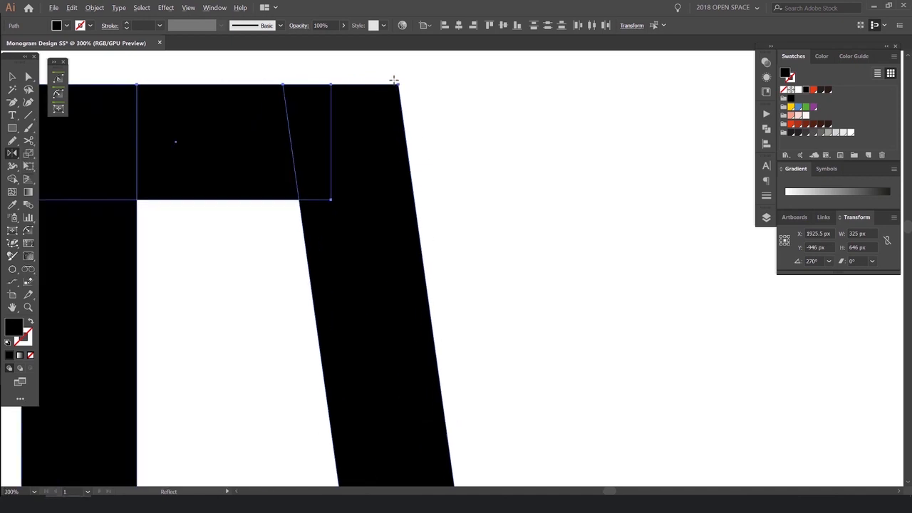
scroll(407, 77, down, 1)
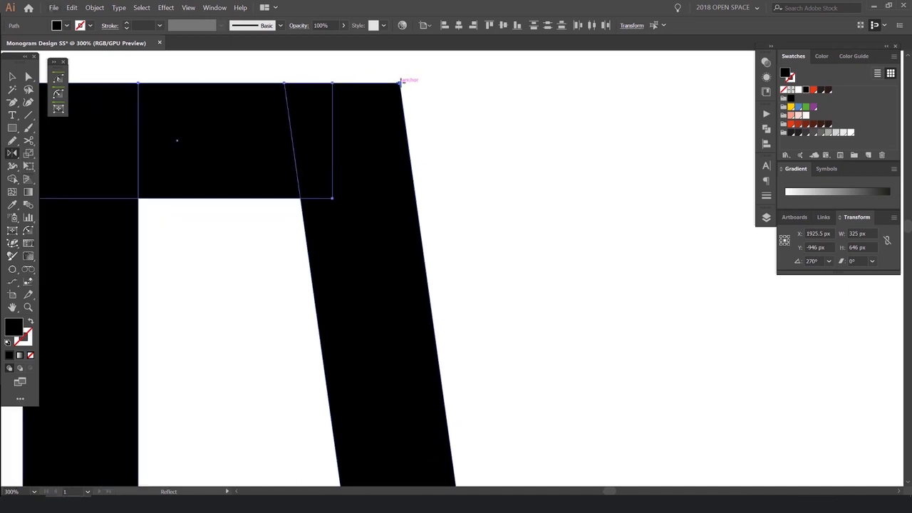
scroll(402, 81, down, 3)
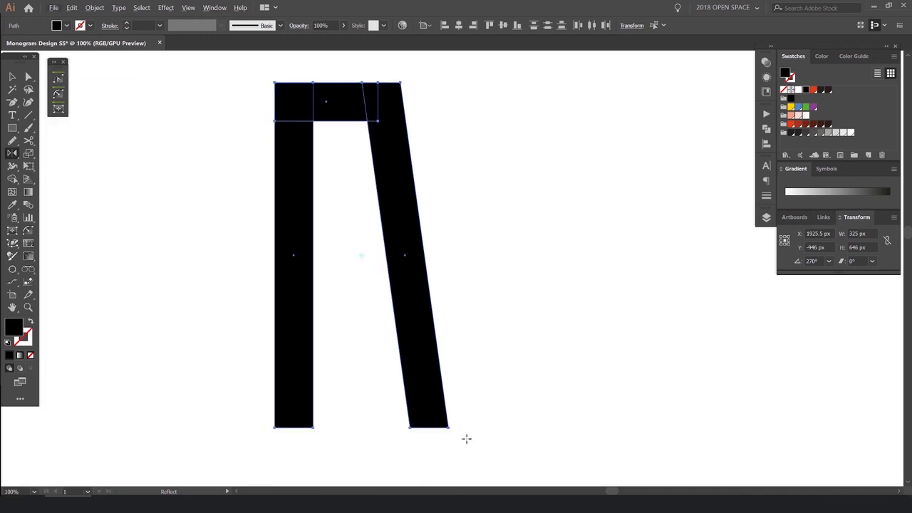
drag(404, 94, 401, 107)
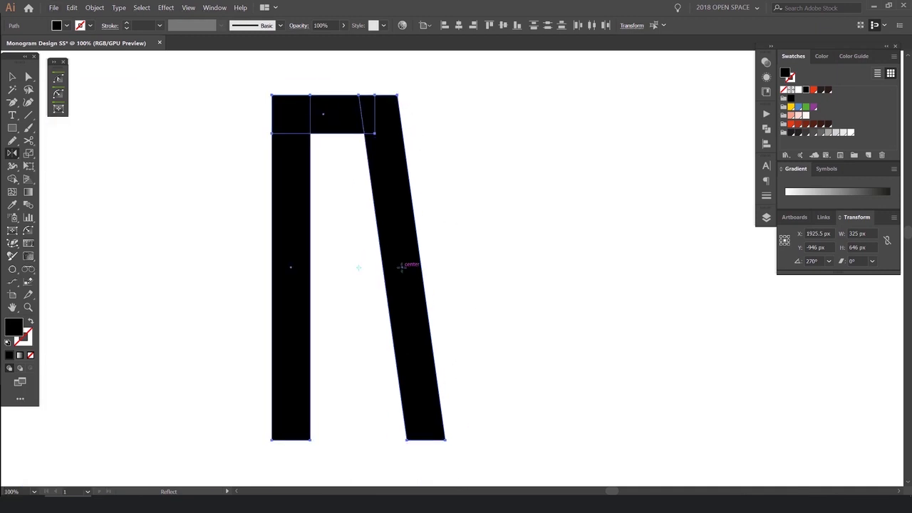
alt+click(401, 267)
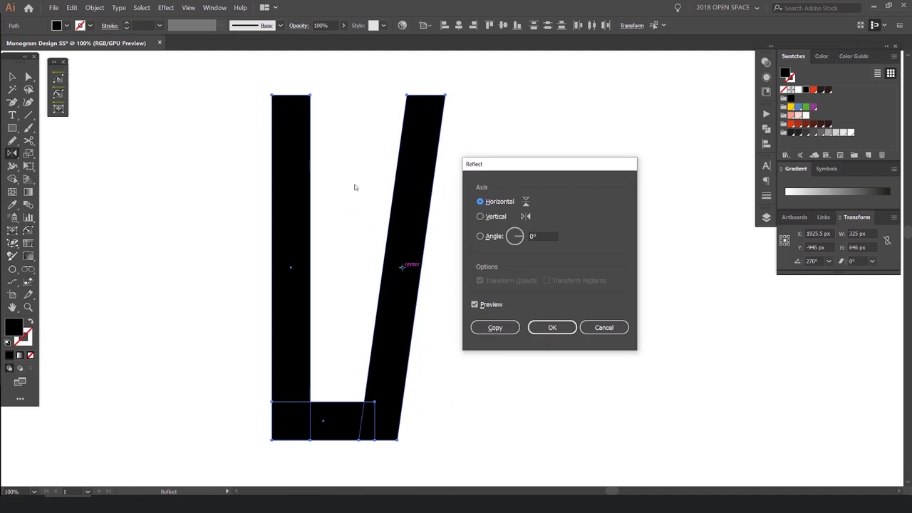
click(491, 217)
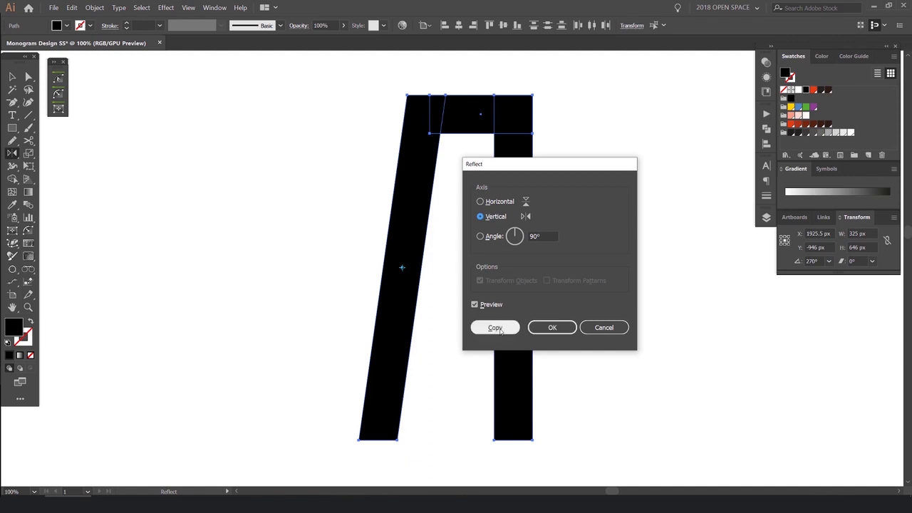
click(500, 330)
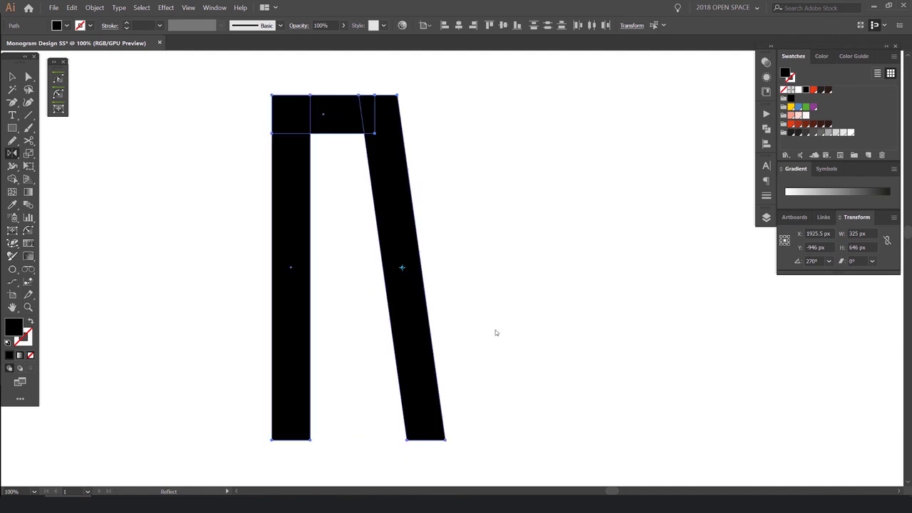
- Move the mirrored copy horizontally to the right so that the lower ends of the two slanted bars roughly overlap
scroll(449, 158, down, 1)
key(v)
drag(537, 98, 465, 160)
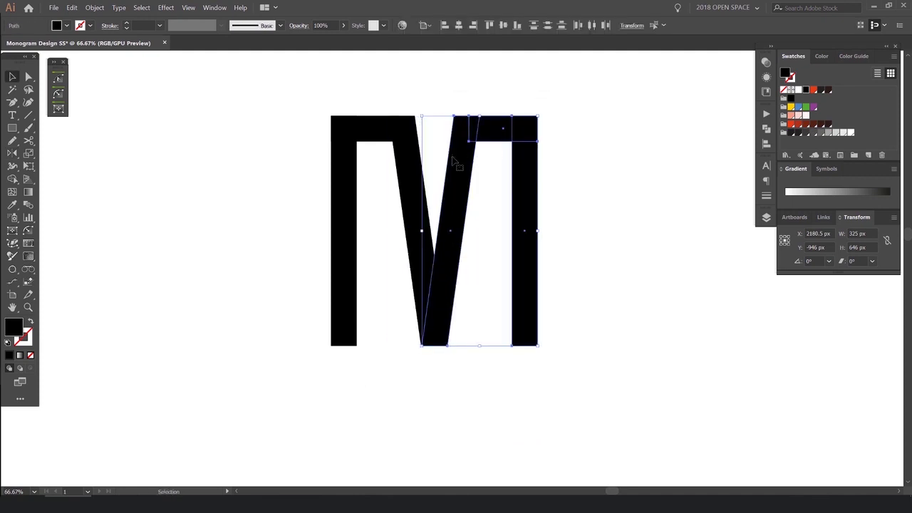
drag(523, 237, 453, 237)
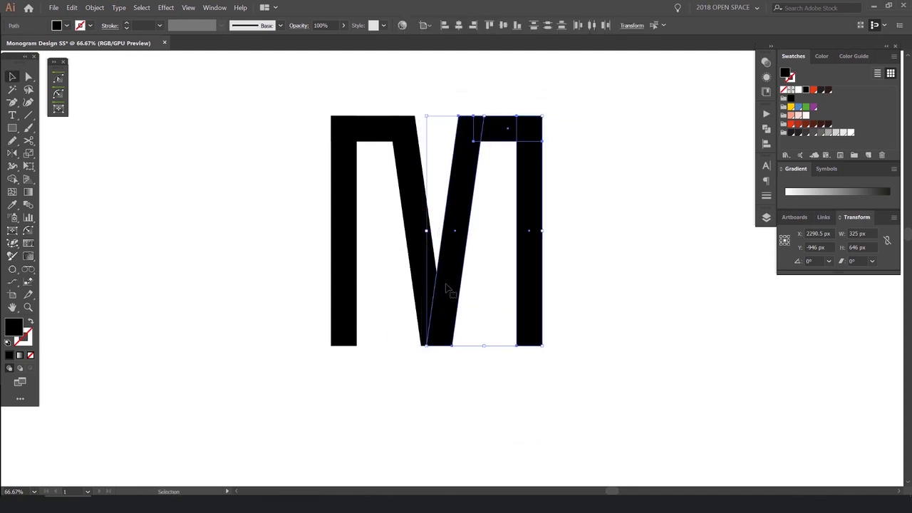
- Fine-align the mirrored copy so its slanted bar's lower-left corner coincides exactly with that of the original slanted bar, and deselect it
scroll(426, 339, up, 8)
drag(401, 463, 402, 259)
scroll(406, 251, up, 2)
drag(513, 270, 327, 270)
scroll(289, 288, up, 3)
click(259, 258)
drag(237, 221, 285, 245)
click(340, 246)
scroll(279, 140, down, 1)
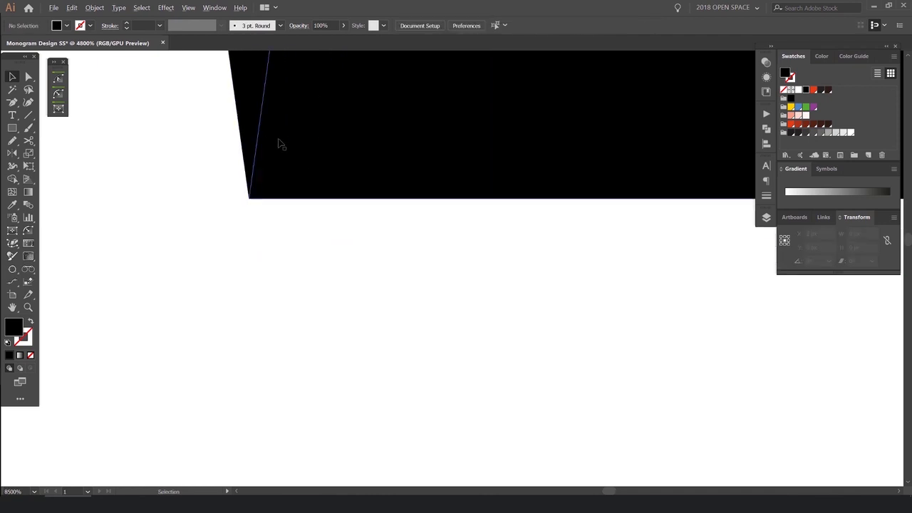
- Turn off Snap to Pixel so that shapes can be positioned freely
click(188, 7)
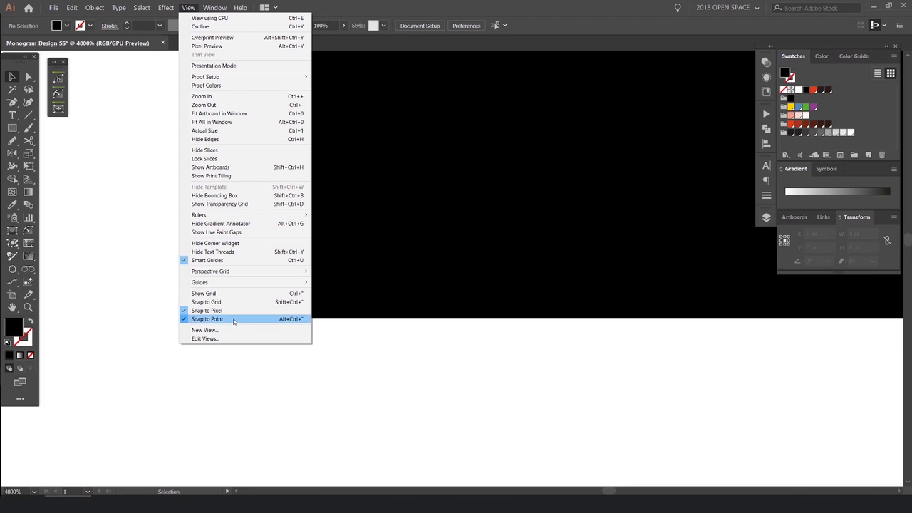
click(203, 311)
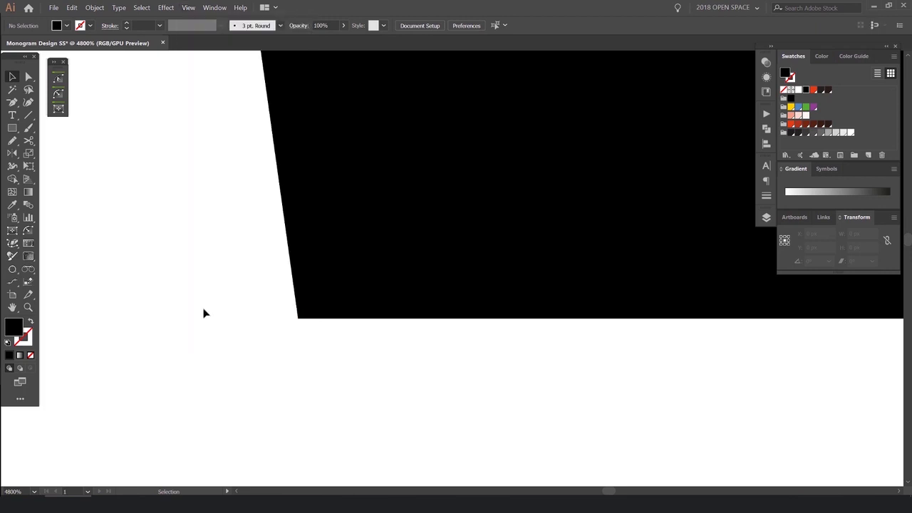
scroll(276, 219, down, 5)
scroll(212, 137, down, 3)
drag(222, 141, 262, 279)
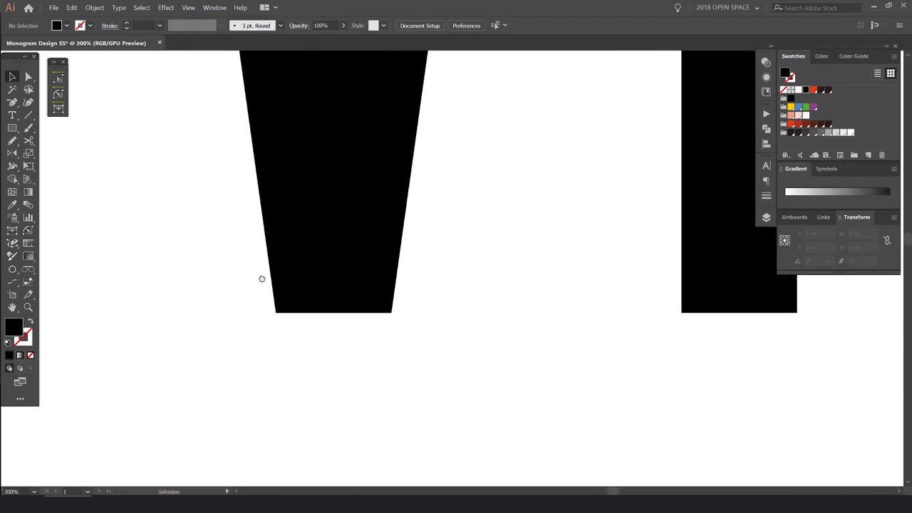
- Show the grid, examine how the M's lower corners and bars sit against it, and hide the grid
key(ctrl+apostrophe)
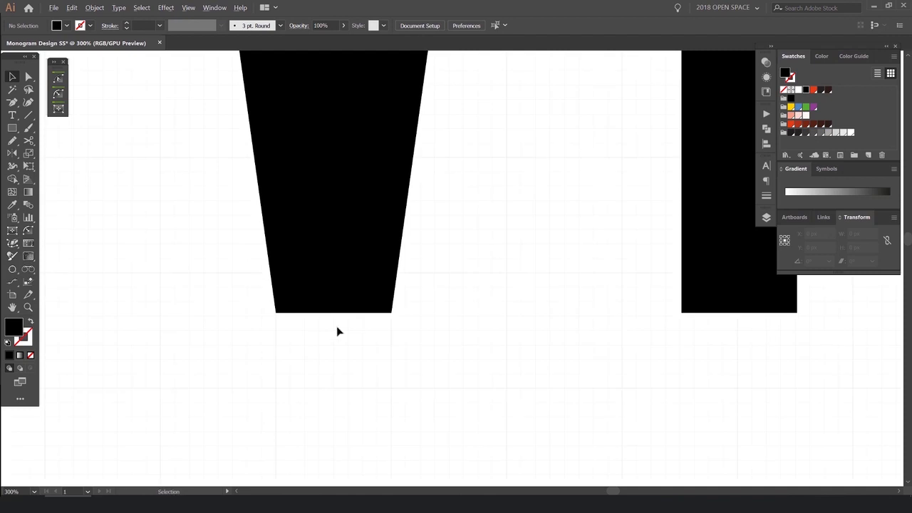
scroll(428, 299, up, 6)
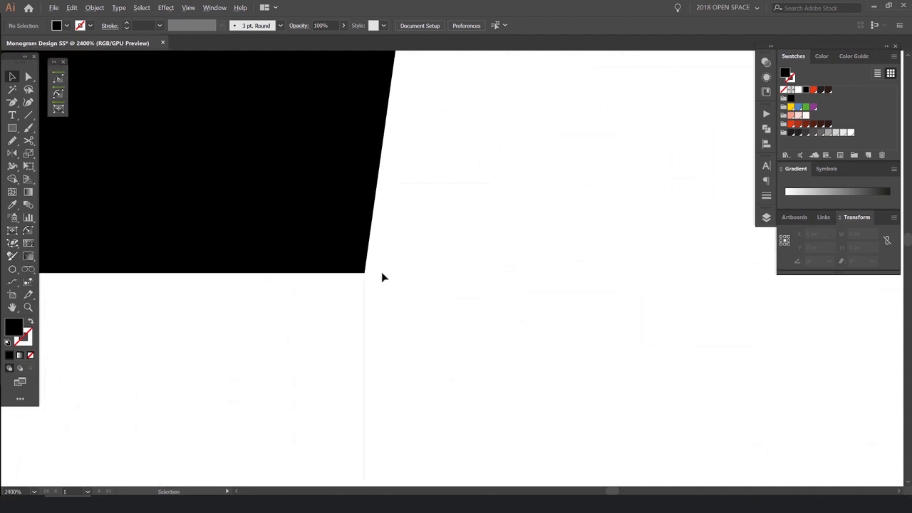
scroll(382, 277, down, 9)
drag(419, 232, 456, 276)
drag(441, 240, 451, 273)
drag(467, 205, 475, 255)
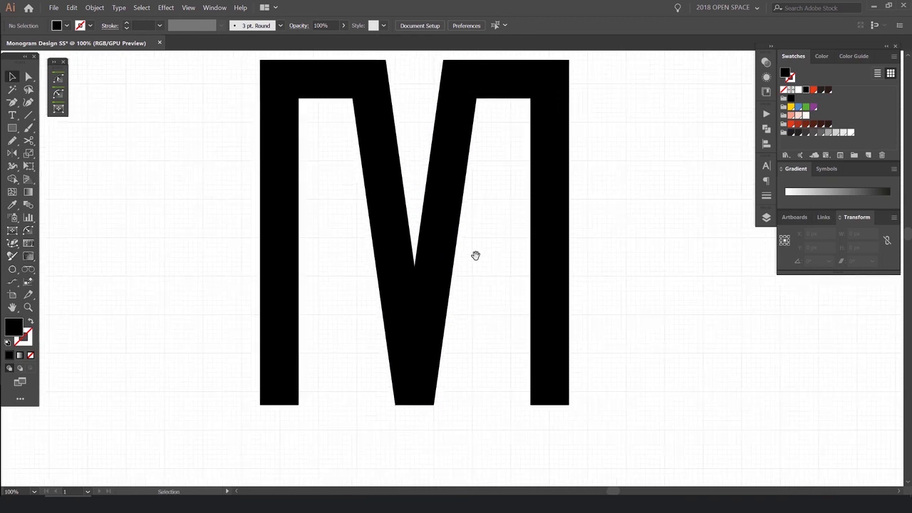
drag(494, 184, 500, 221)
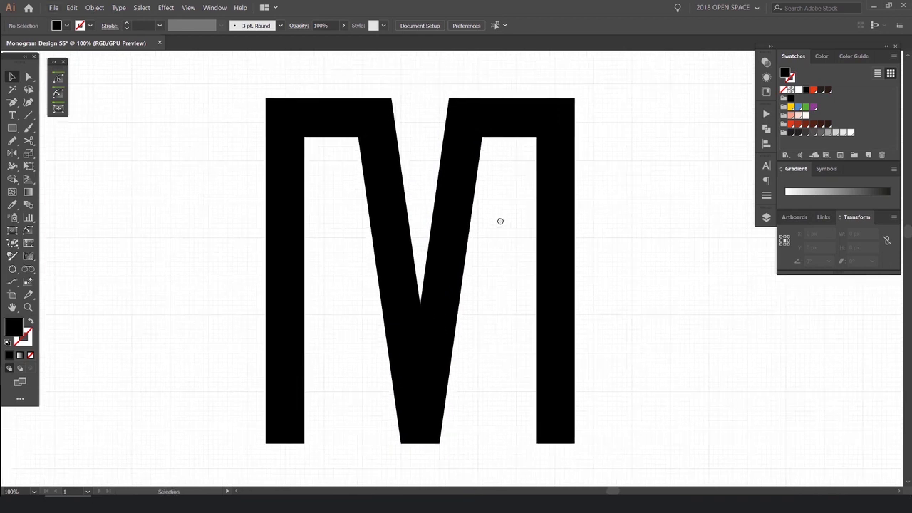
scroll(449, 150, down, 3)
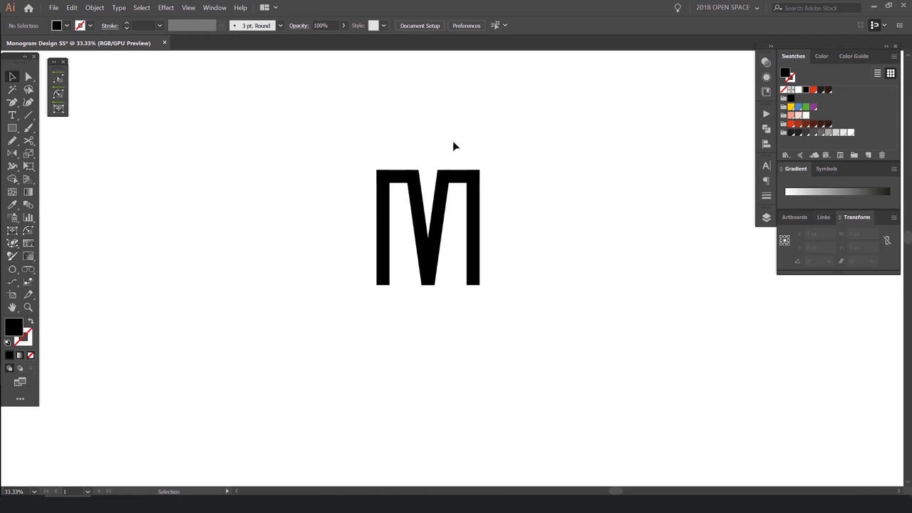
scroll(427, 203, up, 2)
key(a)
click(449, 221)
drag(593, 120, 306, 160)
click(610, 119)
scroll(612, 118, down, 1)
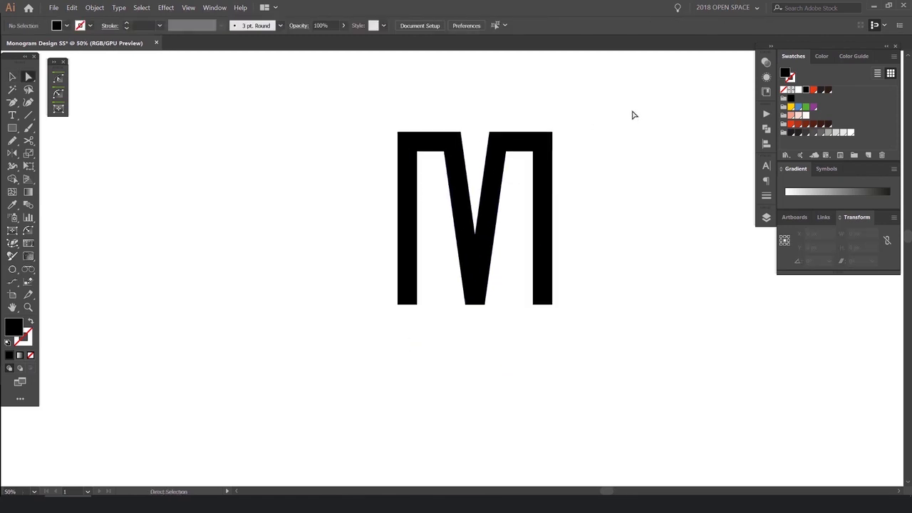
- Try moving individual bars of the M out of place, undoing each move, and leave the letter deselected
scroll(509, 136, up, 1)
key(v)
drag(363, 160, 363, 115)
key(ctrl+z)
drag(398, 155, 432, 122)
key(ctrl+z)
drag(503, 155, 511, 145)
key(ctrl+z)
drag(525, 200, 570, 203)
key(ctrl+z)
click(378, 155)
click(411, 108)
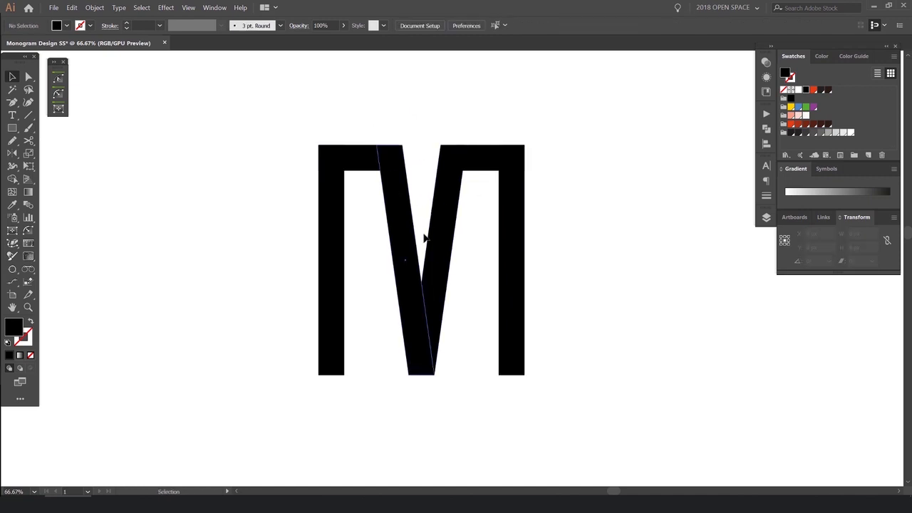
drag(371, 131, 332, 184)
drag(423, 132, 343, 218)
drag(568, 131, 451, 202)
click(579, 146)
scroll(350, 151, up, 3)
scroll(350, 148, down, 3)
drag(448, 110, 453, 109)
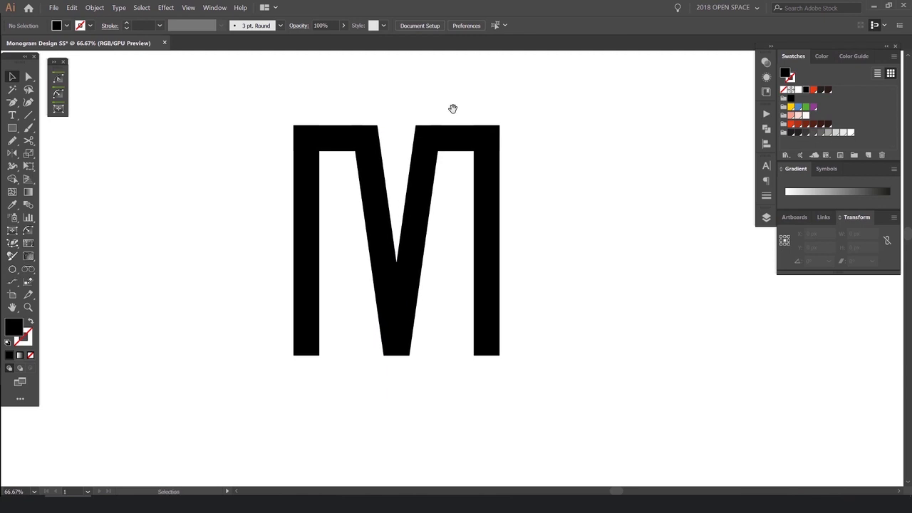
drag(396, 180, 454, 176)
drag(377, 185, 391, 194)
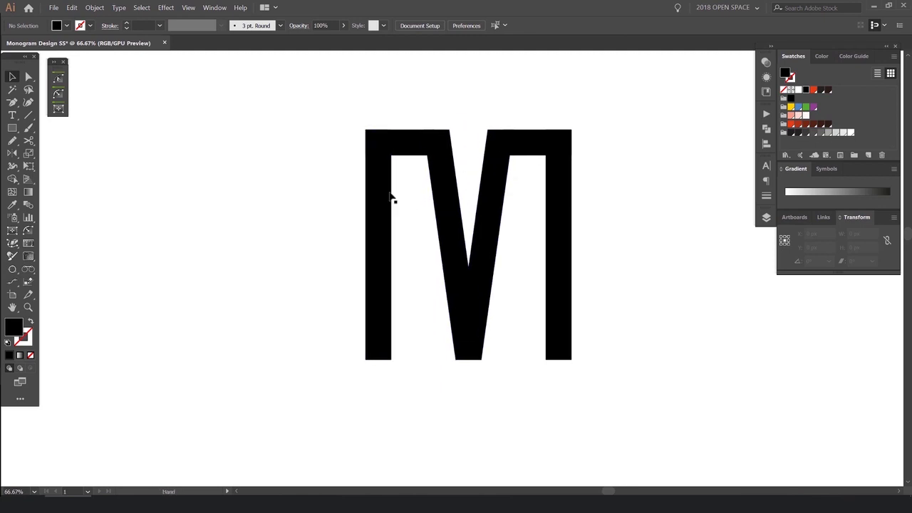
- Duplicate the M's outer-left vertical bar and rotate the copy 90° so it lies horizontally across the letter
click(386, 192)
key(a)
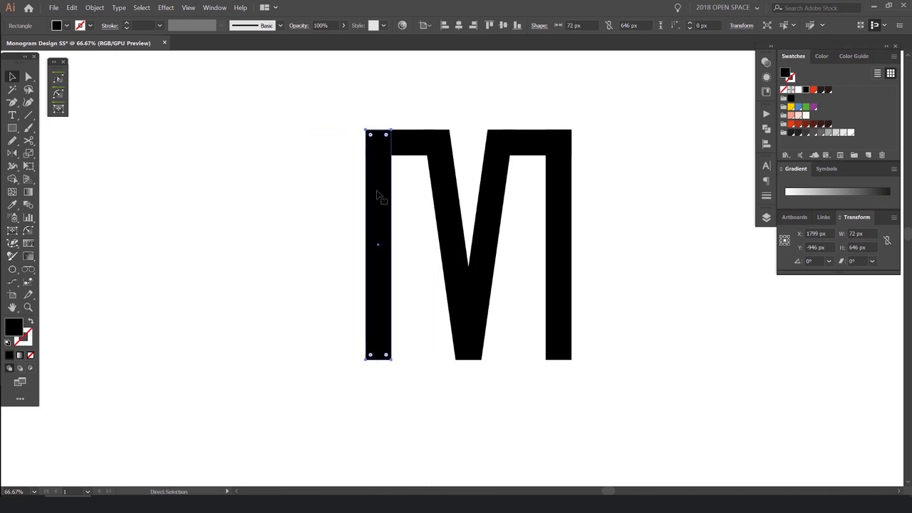
key(v)
drag(395, 126, 505, 228)
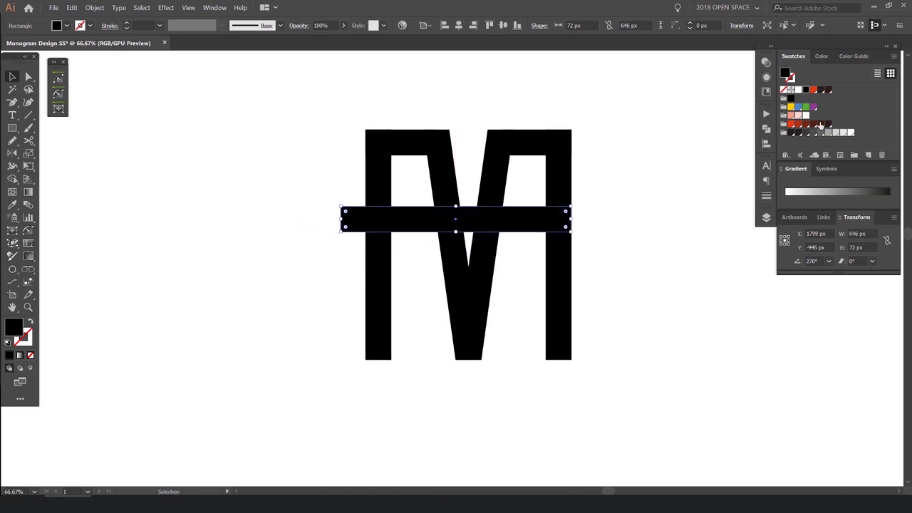
- Fill the horizontal bar with dark grey and centre it horizontally across the upper half of the M
click(814, 133)
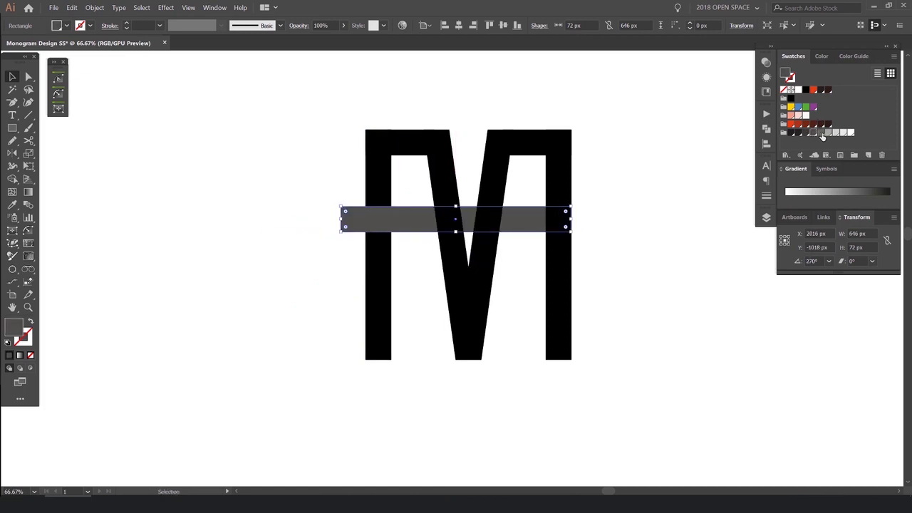
scroll(517, 224, up, 1)
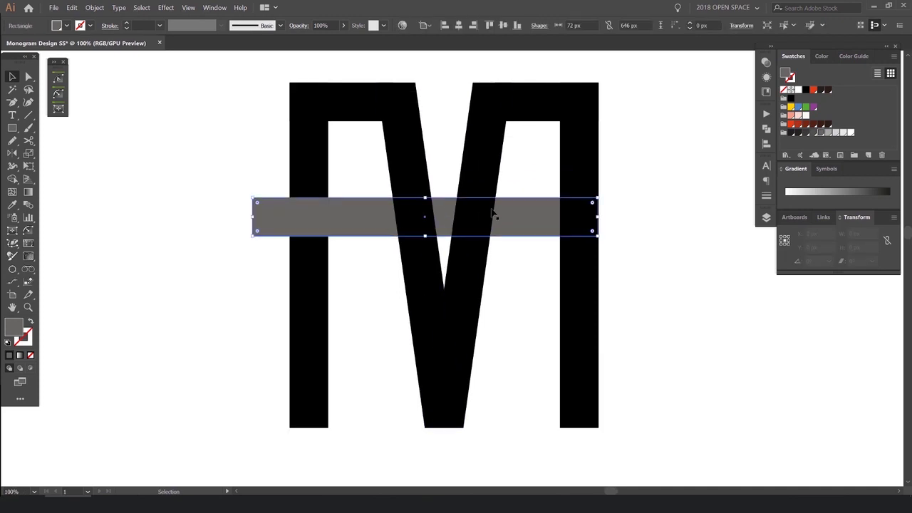
click(613, 175)
drag(451, 226, 472, 200)
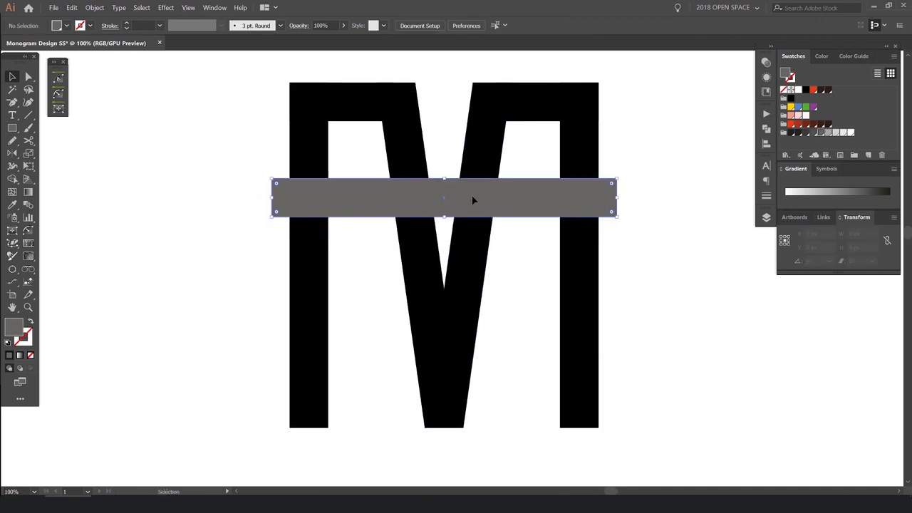
drag(666, 161, 592, 174)
click(592, 173)
click(536, 226)
- Stretch the grey horizontal bar evenly on both sides to a width of 832 px
scroll(543, 213, up, 4)
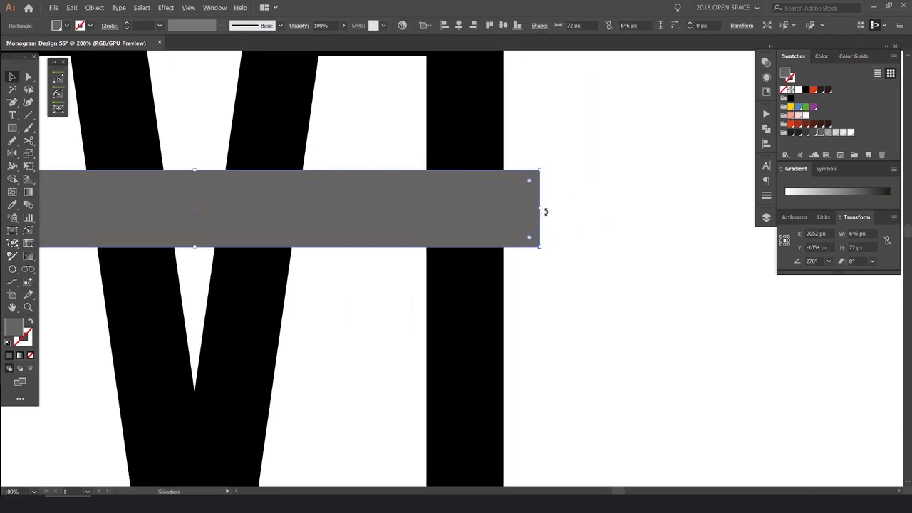
scroll(544, 214, up, 1)
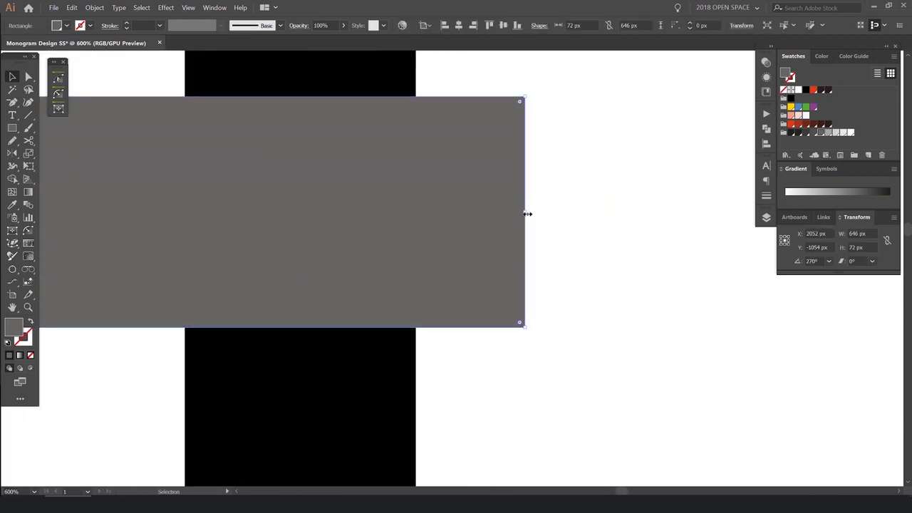
scroll(528, 212, down, 3)
drag(527, 211, 609, 192)
scroll(623, 207, down, 3)
scroll(681, 189, down, 3)
key(ctrl+z)
scroll(609, 192, up, 1)
scroll(609, 191, up, 2)
scroll(367, 205, up, 1)
drag(367, 202, 356, 133)
- Duplicate the grey bar straight down across the lower part of the M, at Y -804 px
drag(316, 175, 326, 308)
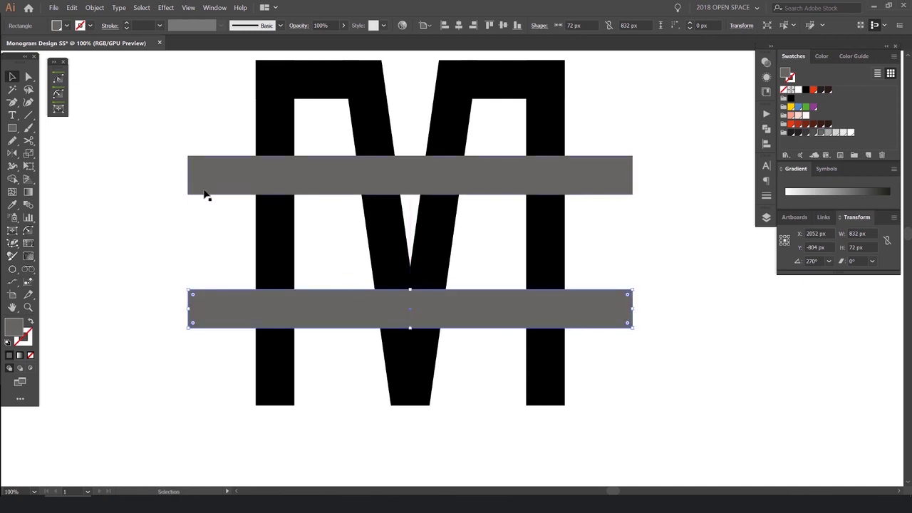
scroll(602, 221, down, 1)
scroll(399, 214, up, 2)
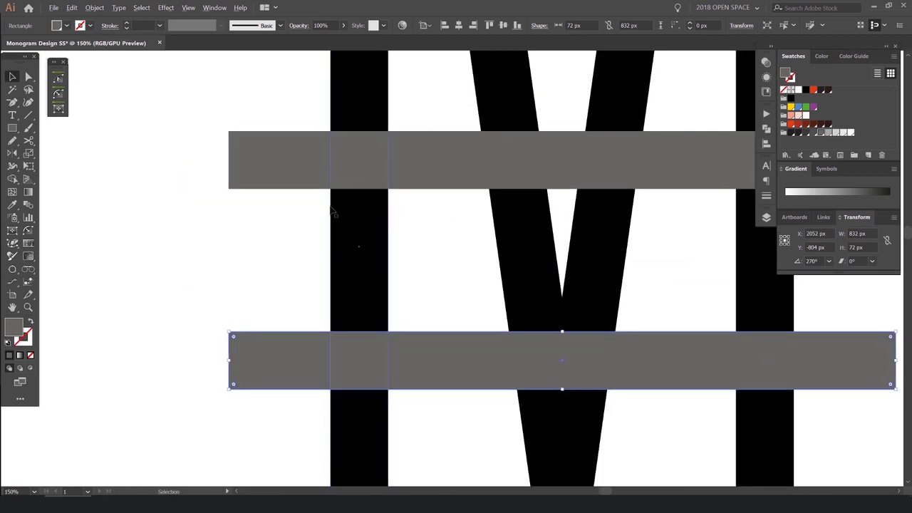
scroll(332, 212, down, 1)
- Rotate a copy of the upper grey bar to vertical and align it with the left ends of the horizontal bars
click(279, 184)
drag(298, 208, 299, 228)
drag(560, 207, 420, 350)
drag(408, 164, 271, 190)
- Shorten the vertical grey bar to 322 px so it ends at the lower bar's bottom edge, completing a C shape
drag(273, 436, 274, 255)
click(220, 242)
scroll(330, 271, up, 1)
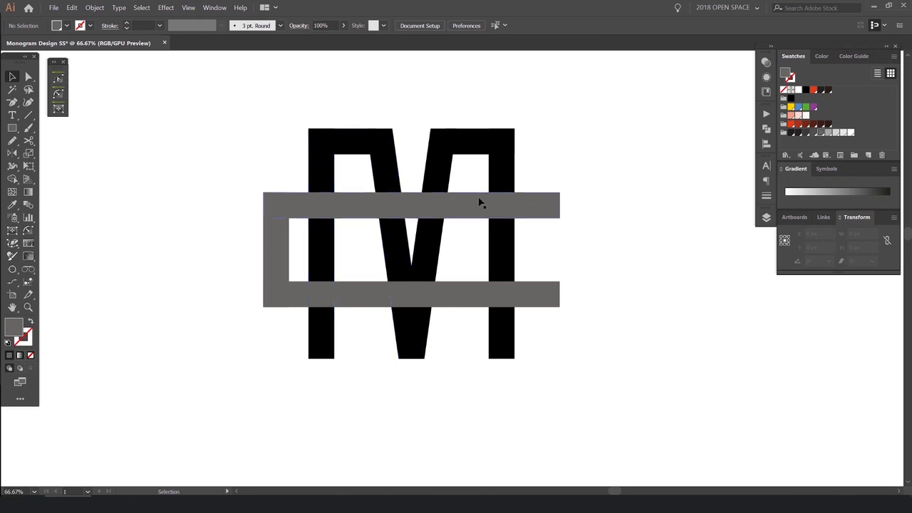
scroll(436, 264, up, 1)
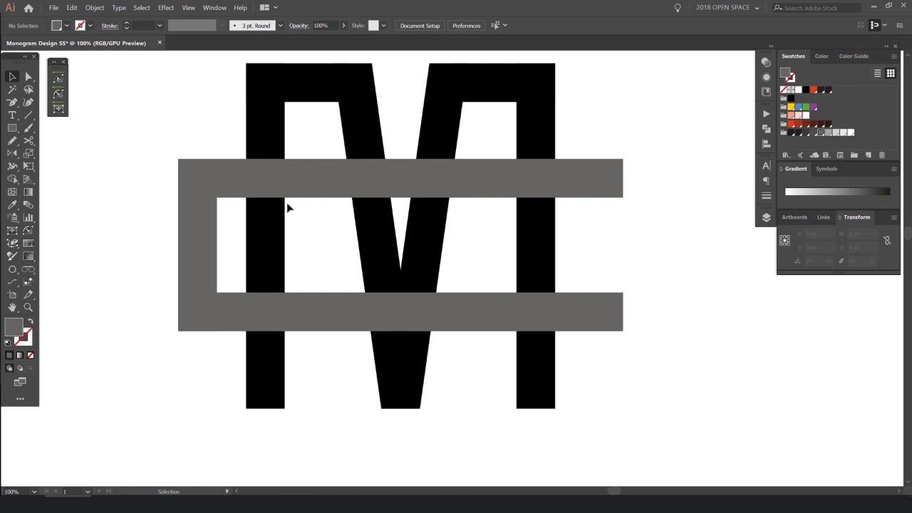
- Examine the grey C's three bars and how the shape is placed over the M
click(206, 183)
click(325, 303)
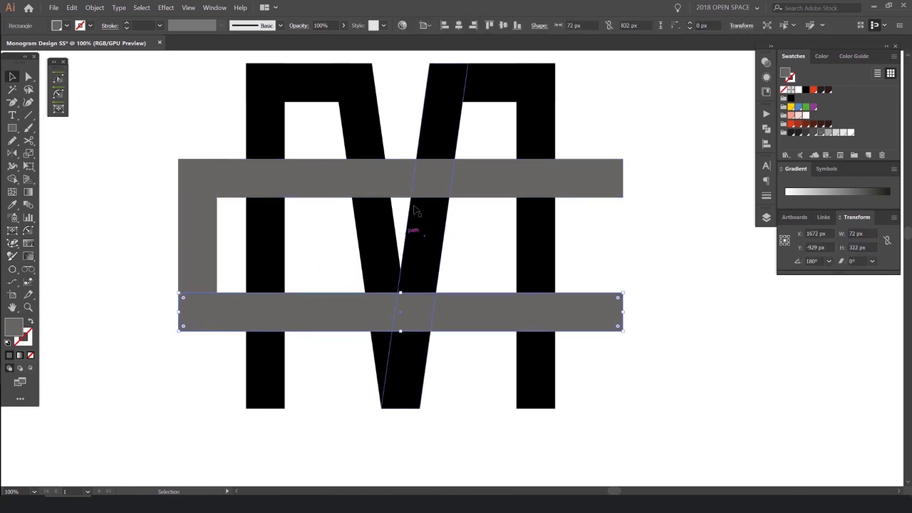
scroll(412, 210, down, 1)
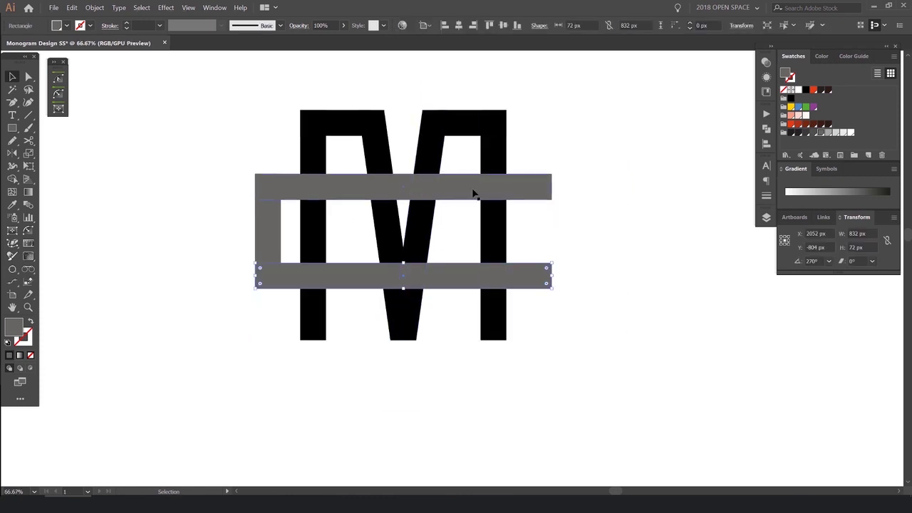
scroll(475, 187, down, 1)
scroll(473, 195, up, 1)
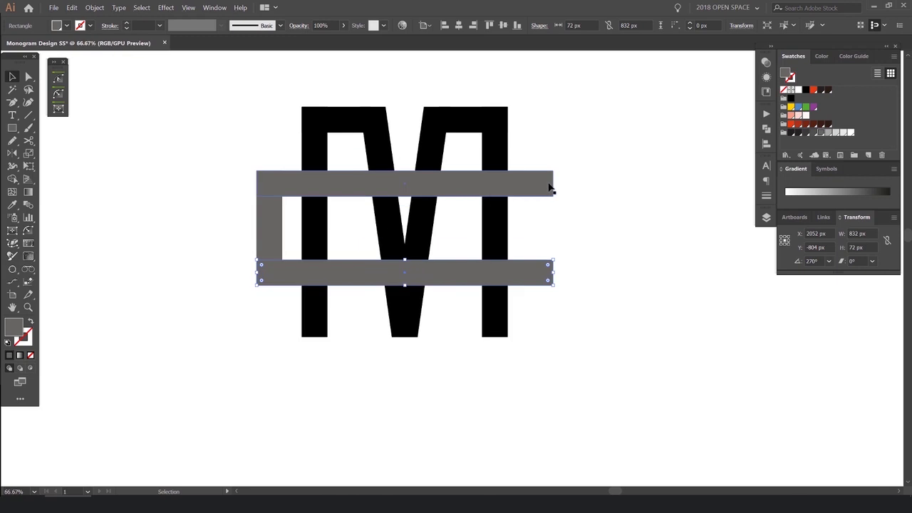
click(278, 156)
drag(240, 167, 285, 306)
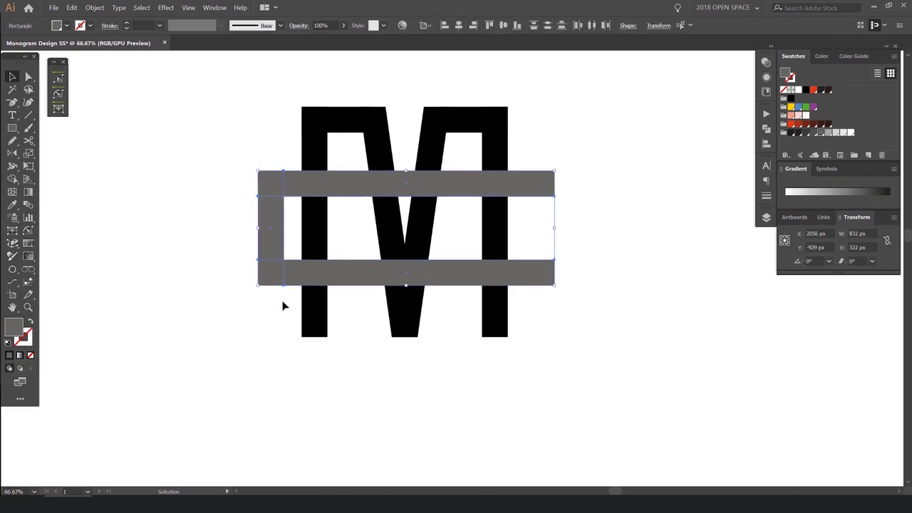
click(633, 136)
key(ctrl+minus)
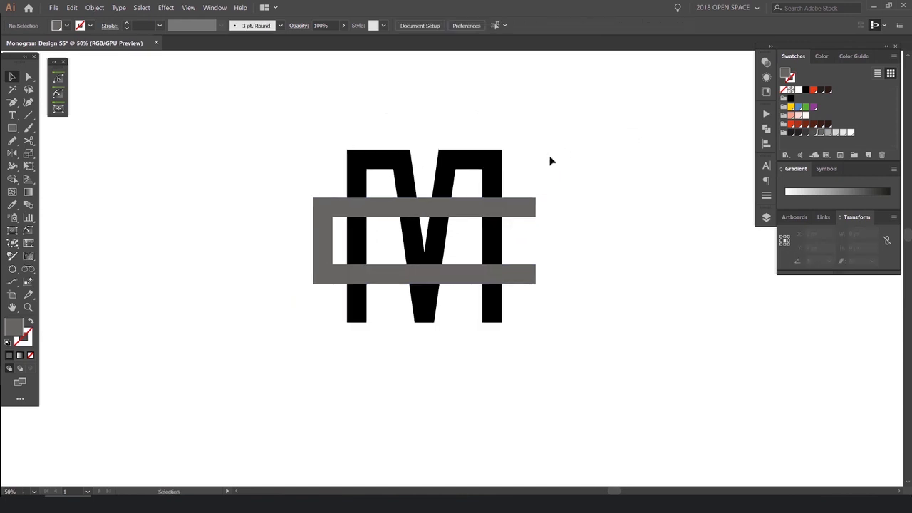
drag(547, 171, 517, 315)
scroll(542, 152, down, 2)
drag(542, 194, 511, 211)
scroll(516, 174, up, 2)
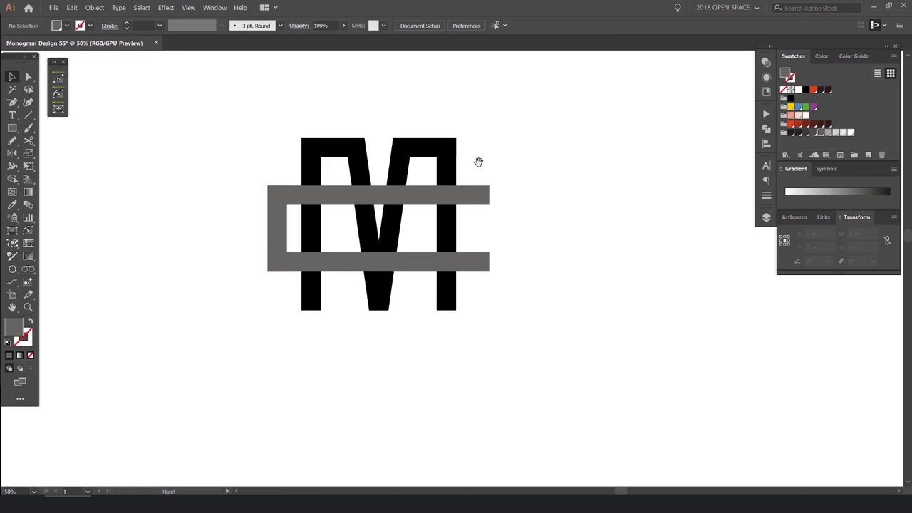
scroll(363, 201, up, 1)
- Select the C's three grey bars and rotate a copy by 180° in place over the original
click(363, 192)
shift+click(449, 281)
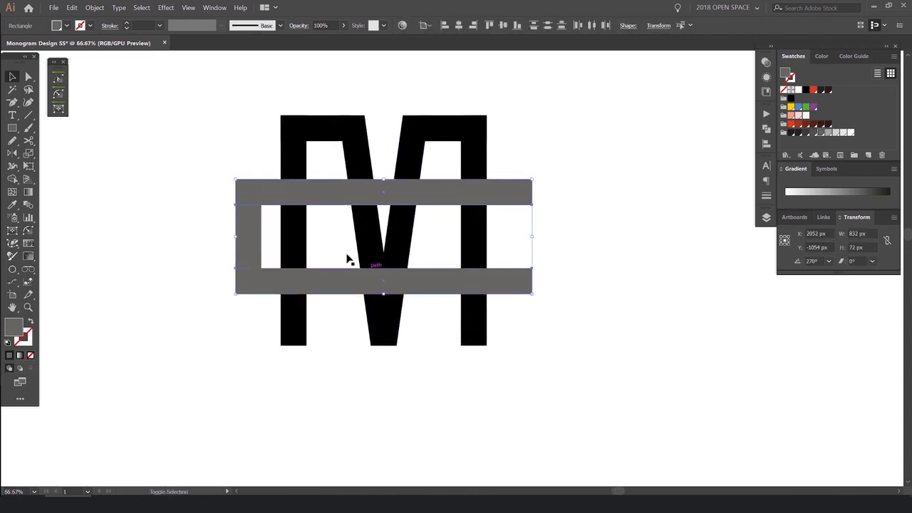
scroll(441, 267, down, 1)
drag(416, 218, 467, 305)
key(ctrl+z)
scroll(448, 252, up, 1)
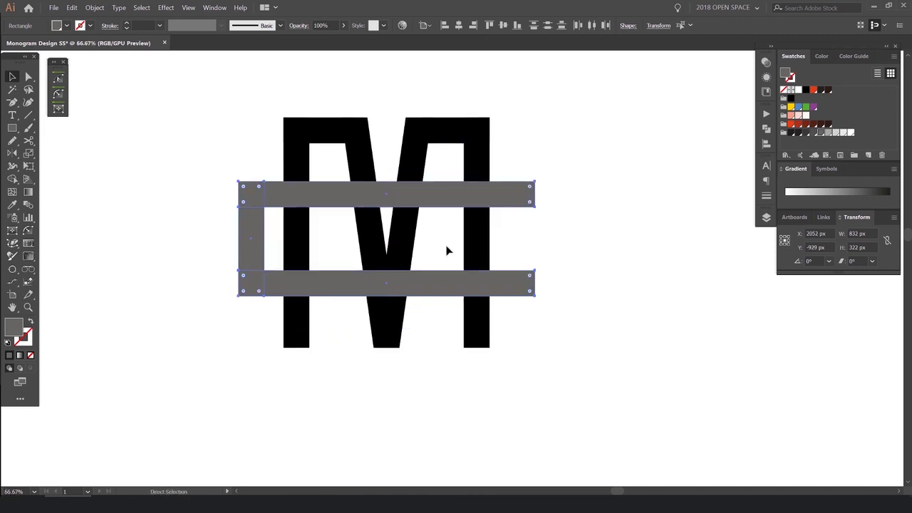
key(v)
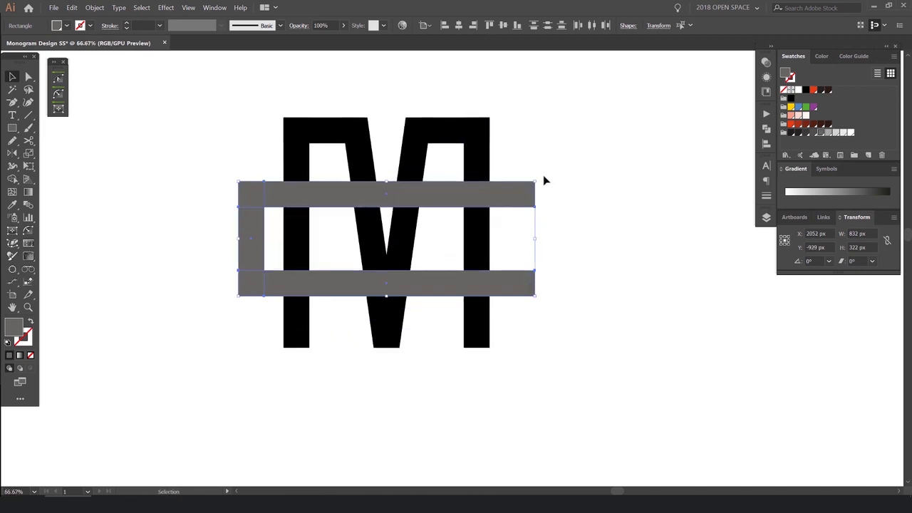
drag(539, 179, 257, 290)
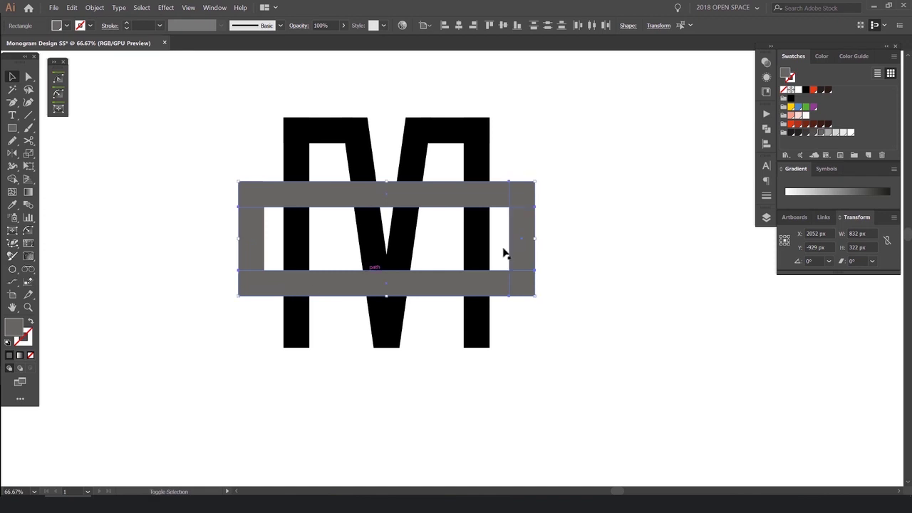
- Move the rotated C copy straight down to Y -489 px and fill it with light grey
key(shift+Down)
key(shift+Down)
key(shift+Down)
key(shift+Down)
key(shift+Down)
key(shift+Down)
key(shift+Down)
key(shift+Down)
key(shift+Down)
key(shift+Down)
key(shift+Down)
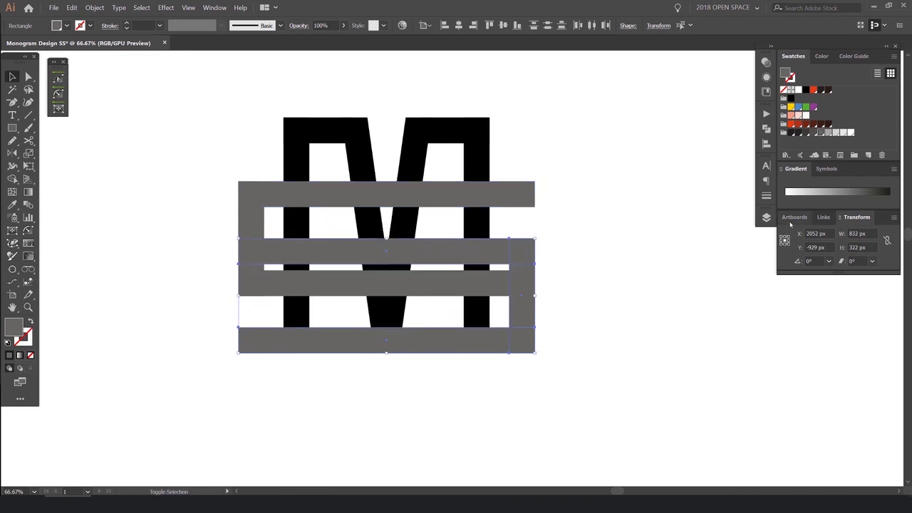
click(834, 133)
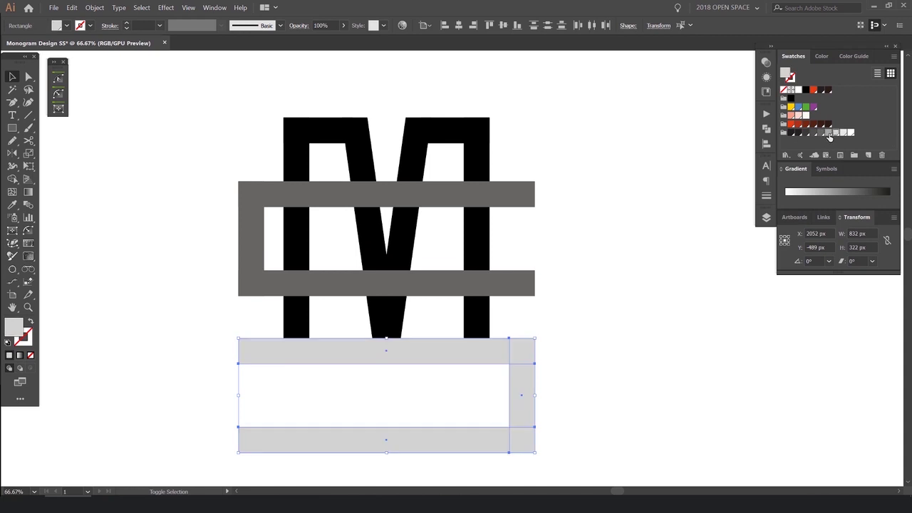
- Apply a light grey fill to the rotated C, select its three bars and group them
click(823, 132)
click(834, 133)
click(663, 246)
drag(487, 446, 598, 354)
click(387, 202)
click(489, 346)
drag(608, 355, 475, 447)
key(ctrl+g)
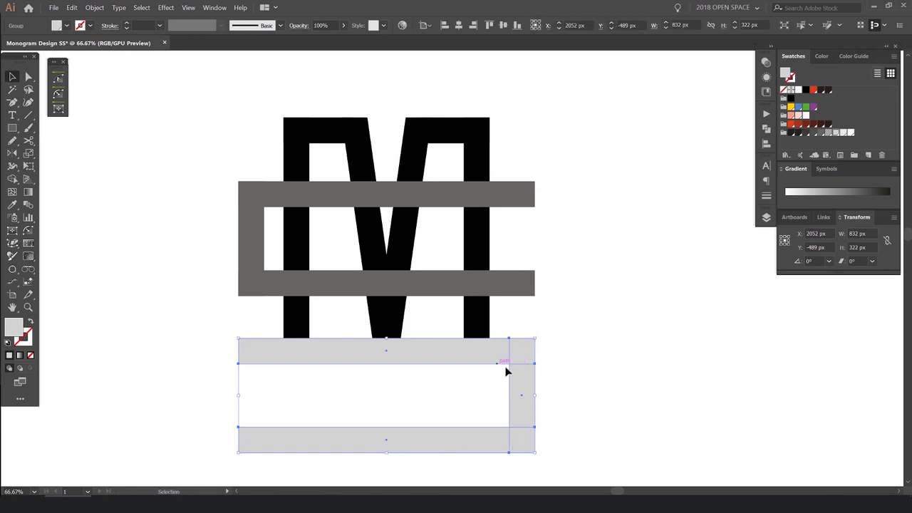
- Try moving the grouped light grey C away from the monogram as one object, and undo the move
click(560, 346)
drag(500, 352, 701, 245)
click(692, 299)
scroll(689, 301, down, 1)
key(ctrl+z)
key(ctrl+z)
click(647, 267)
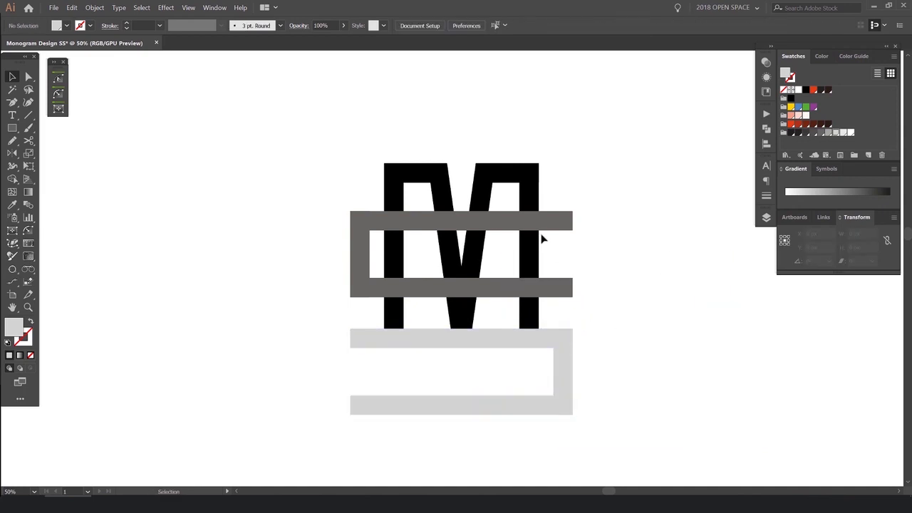
- Move the light grey C straight up over the dark C, with its upper bar just above the dark upper bar
click(426, 343)
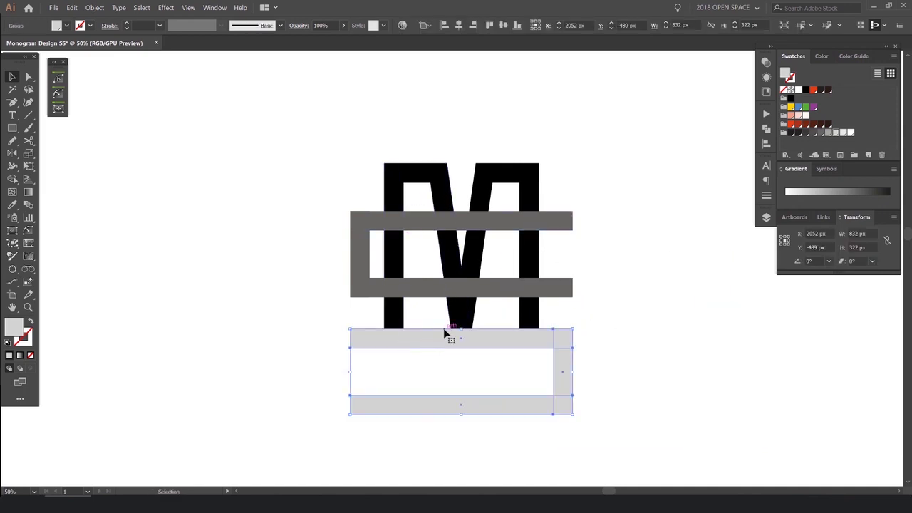
click(94, 8)
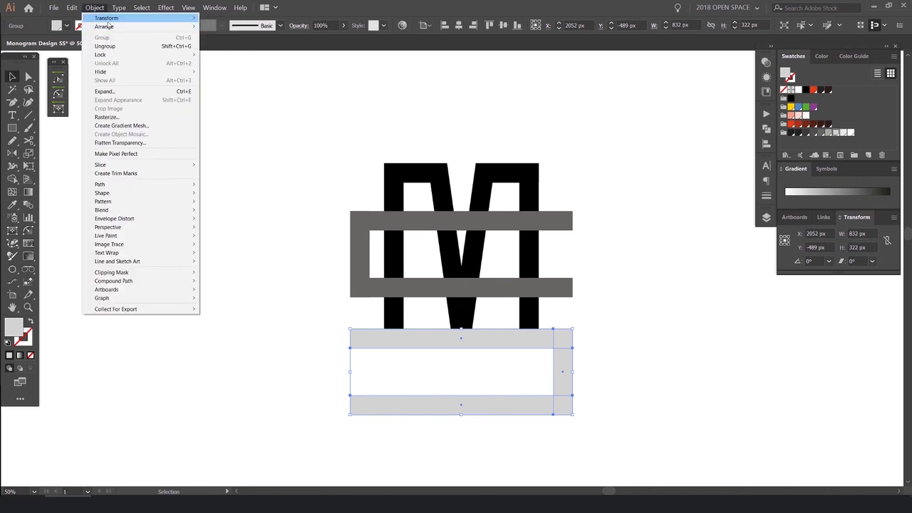
mouse_move(74, 9)
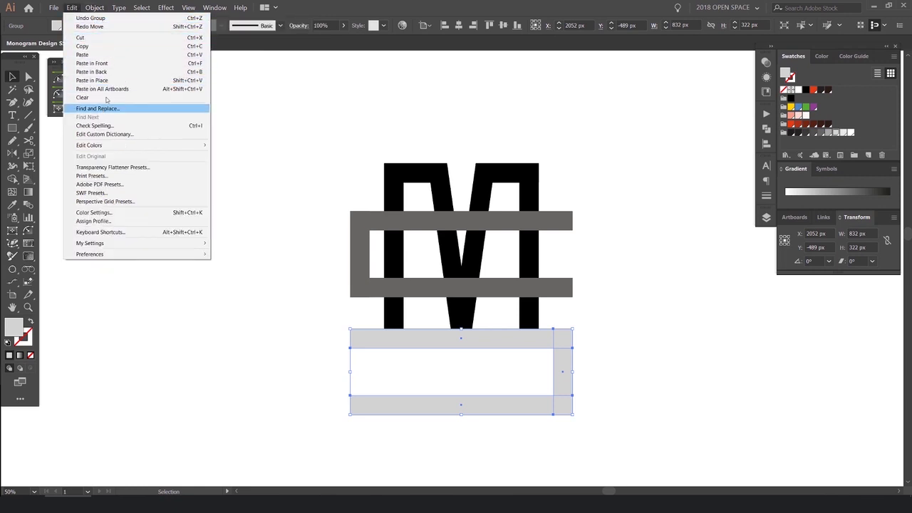
click(279, 107)
drag(554, 330, 553, 188)
scroll(585, 175, up, 1)
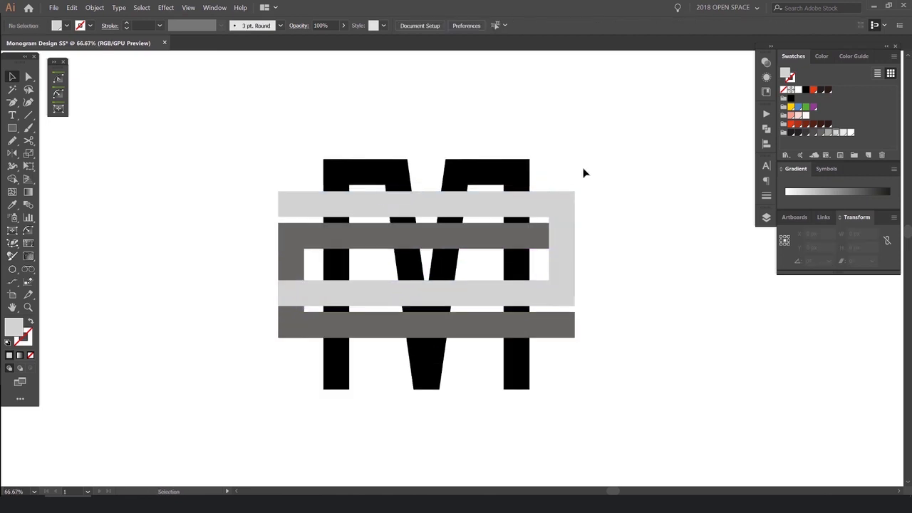
- Move only the light grey C's lower bar down to Y -715 px, just below the dark C's lower bar
click(610, 275)
key(a)
scroll(501, 303, up, 2)
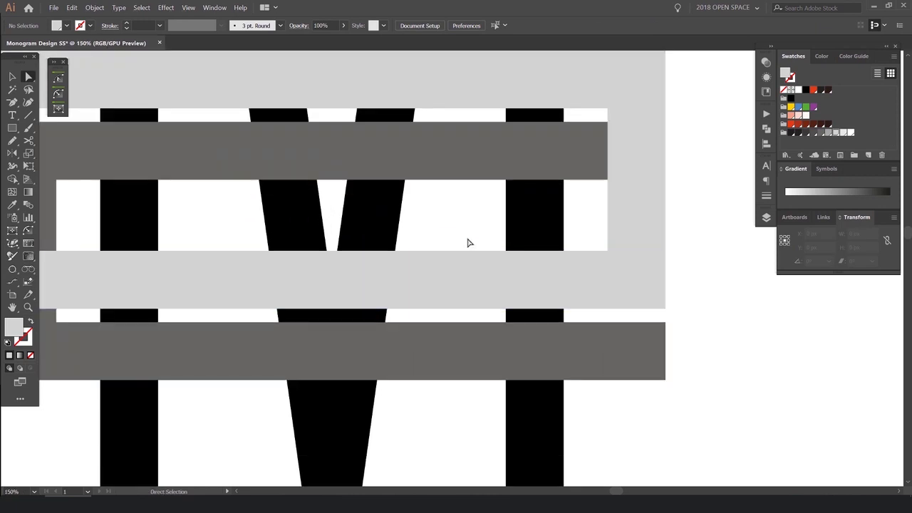
scroll(468, 240, down, 2)
drag(462, 252, 458, 329)
key(ctrl+z)
click(556, 248)
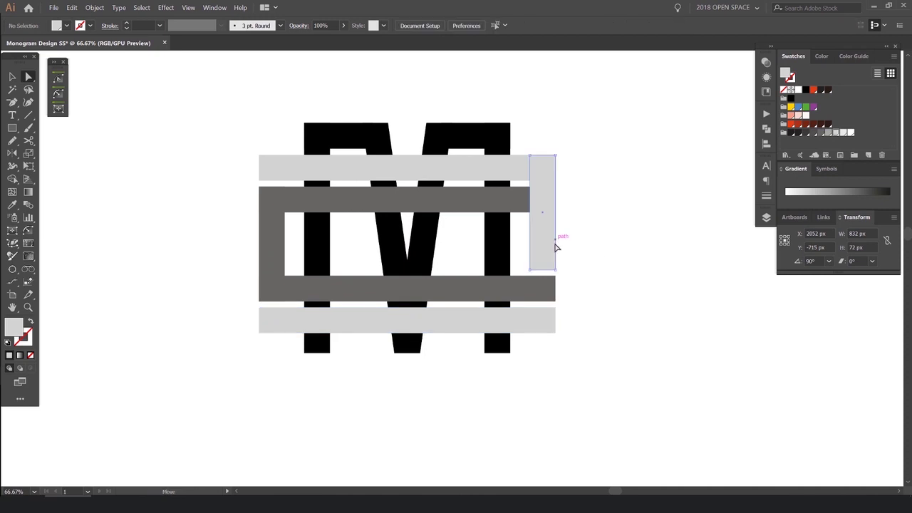
- Extend the light grey C's vertical bar downward until it reaches the relocated lower bar
key(a)
scroll(553, 273, up, 2)
scroll(534, 266, up, 1)
drag(527, 265, 531, 403)
click(601, 358)
scroll(621, 329, down, 2)
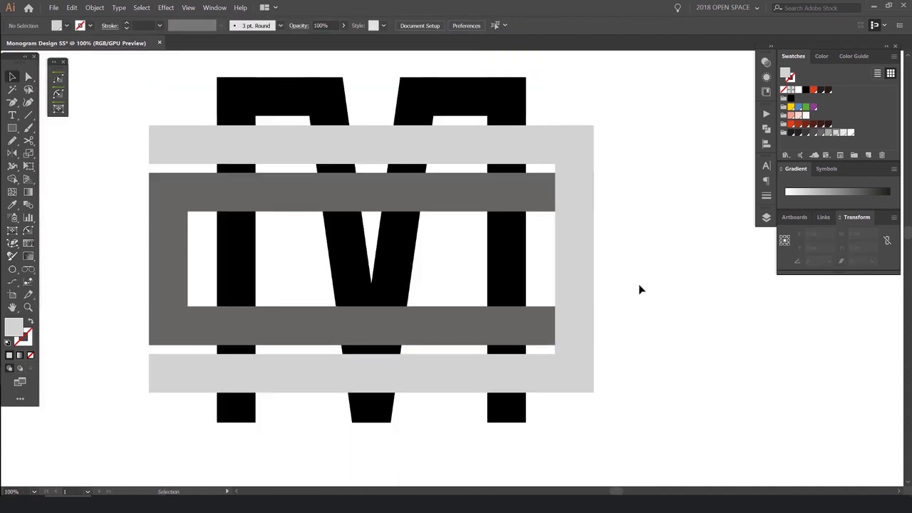
- Nudge the light grey C group sideways and back to its starting position
click(561, 134)
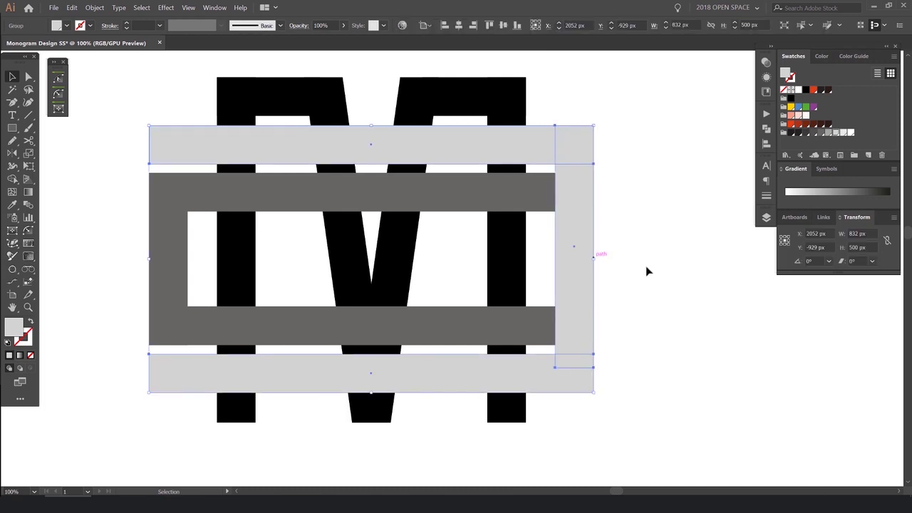
key(Right)
key(Right)
key(Left)
key(Left)
scroll(521, 162, down, 2)
click(605, 150)
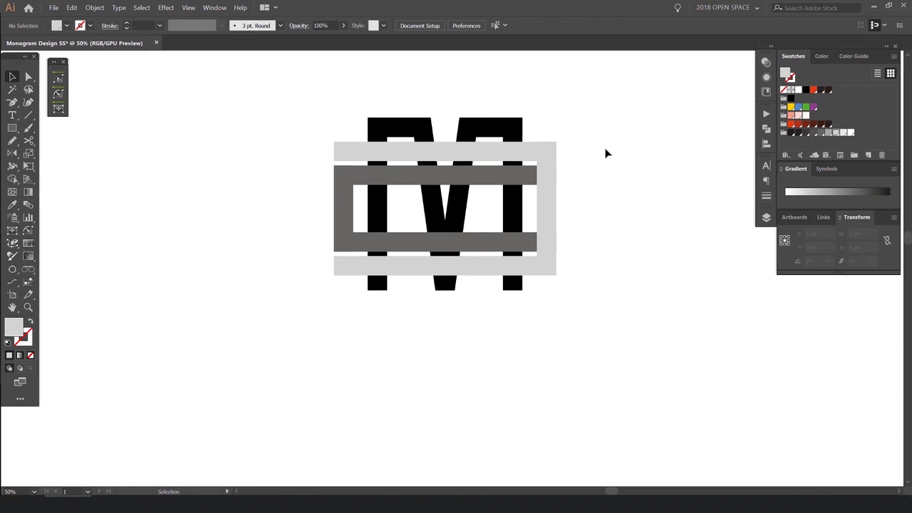
- Try scaling the light grey C group up to about 1424 by 856 px
scroll(567, 142, up, 1)
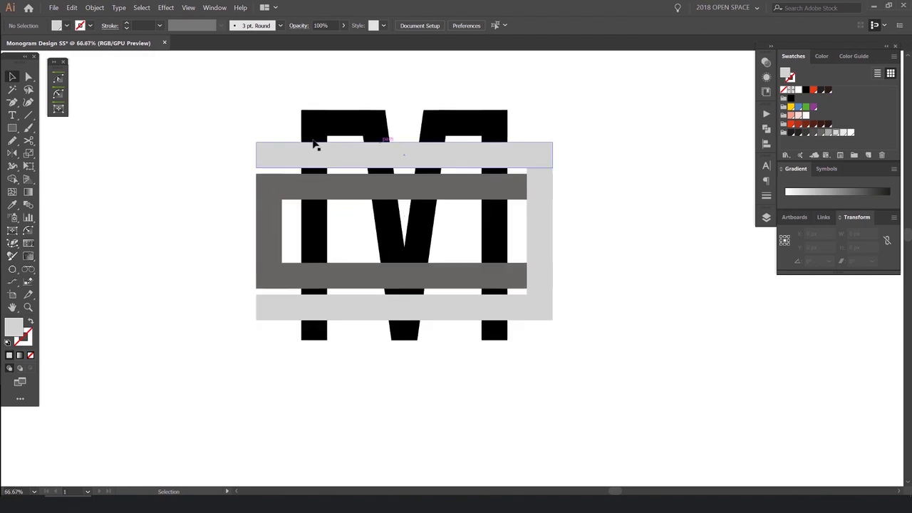
scroll(299, 143, up, 1)
drag(590, 153, 374, 185)
click(504, 183)
scroll(480, 186, down, 2)
click(463, 186)
click(463, 188)
drag(473, 183, 645, 113)
- Try placing the enlarged light grey C's upper bar between the dark C's bars, and undo the move and scaling
drag(566, 105, 528, 212)
scroll(466, 207, up, 1)
drag(466, 207, 505, 278)
scroll(454, 260, up, 2)
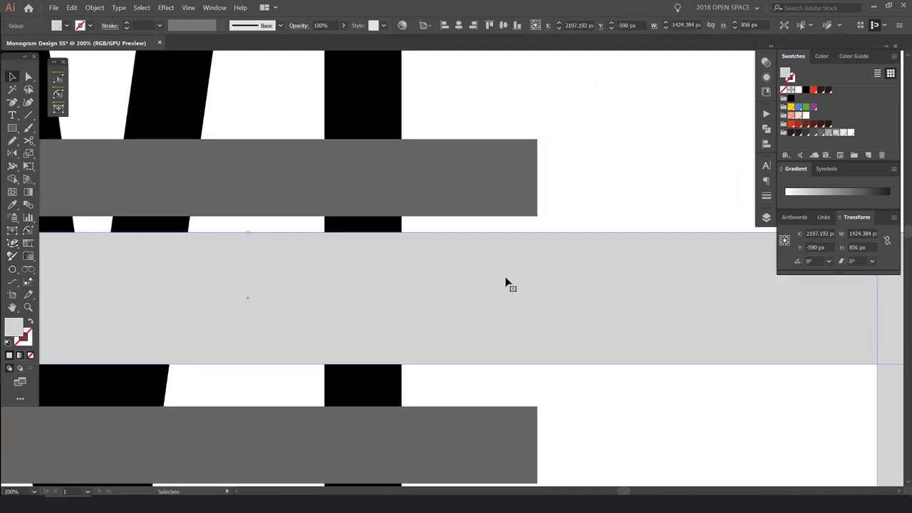
scroll(464, 270, down, 5)
key(ctrl+z)
key(ctrl+z)
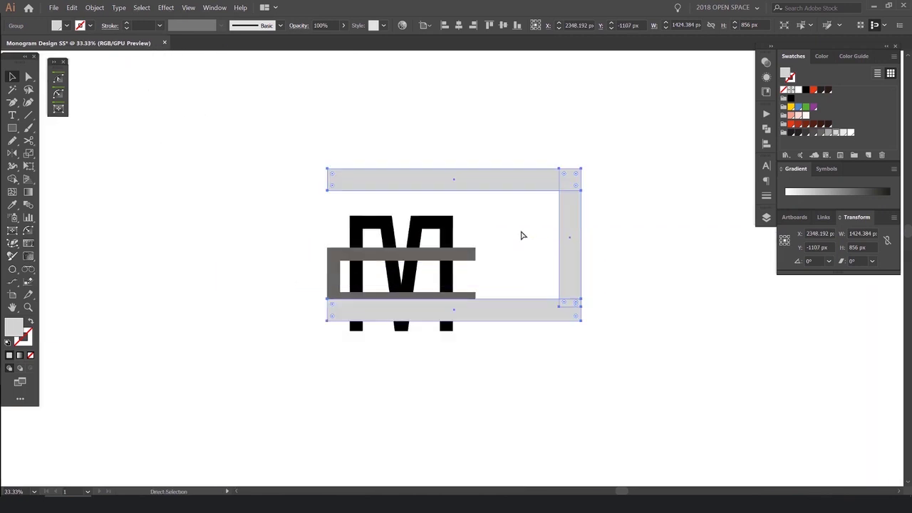
key(ctrl+z)
key(ctrl+shift+a)
- Try stretching the light grey C's upper bar from its outer end, and undo the change
key(ctrl+1)
key(a)
drag(535, 183, 644, 184)
key(ctrl+z)
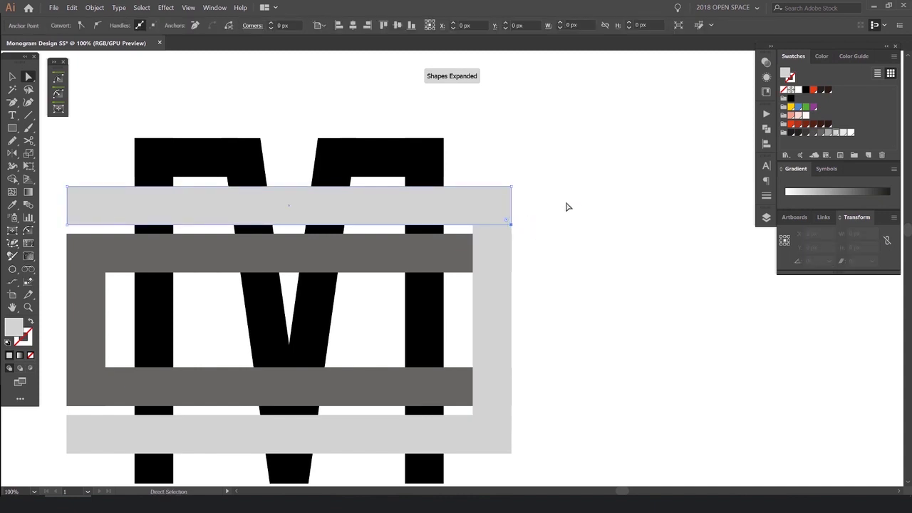
key(ctrl+shift+a)
scroll(533, 183, down, 2)
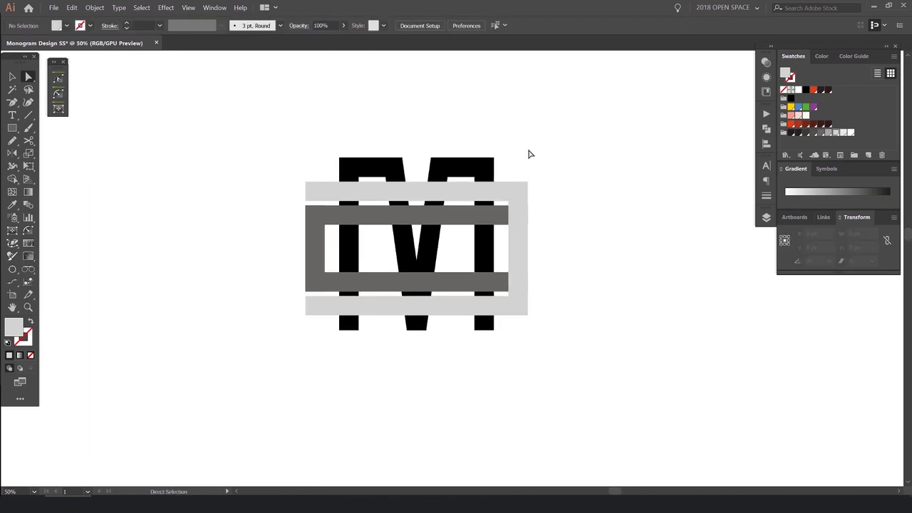
- Select all the bars of both C shapes and move them down together over the M to Y -917 px
scroll(486, 212, up, 1)
key(v)
click(461, 210)
shift+click(476, 187)
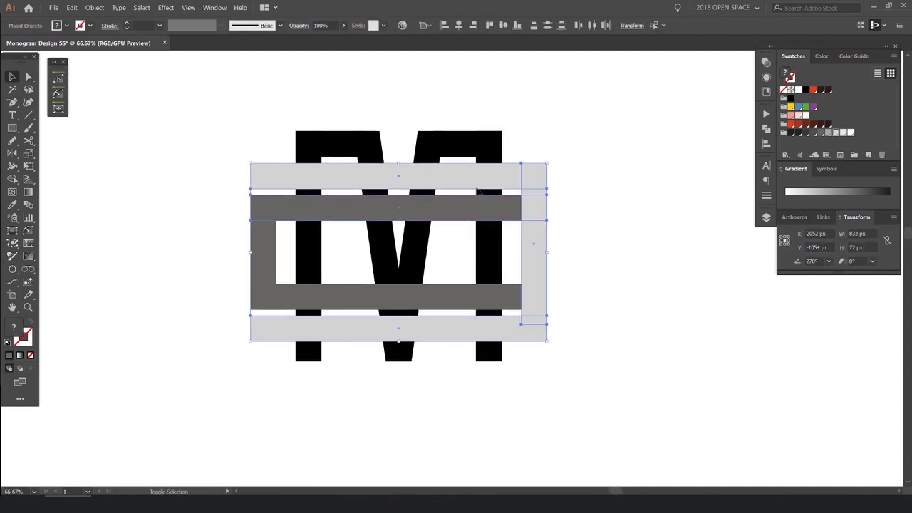
shift+click(308, 292)
drag(359, 212, 493, 250)
key(ctrl+z)
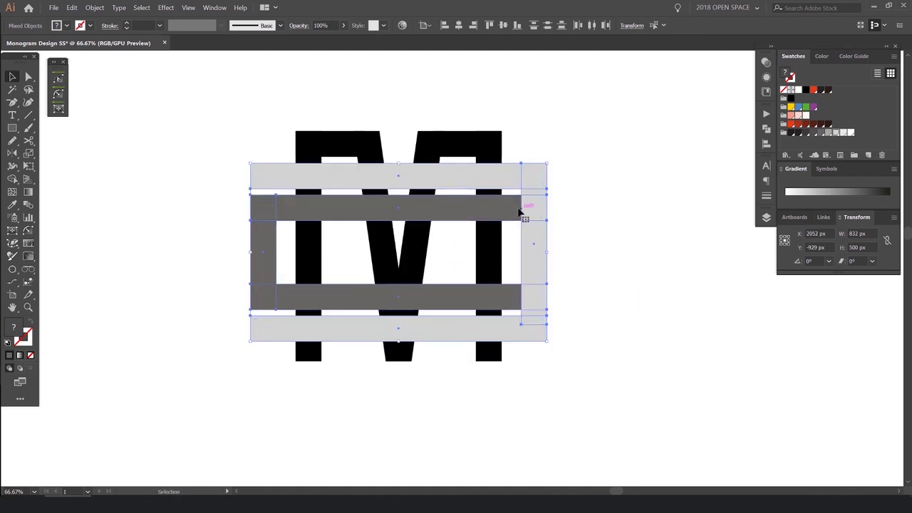
key(Down)
key(Down)
key(Down)
key(Down)
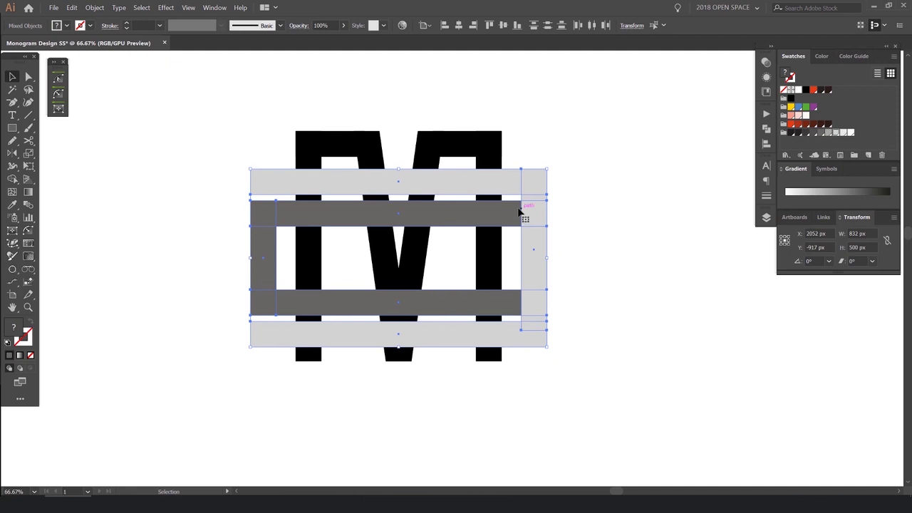
click(614, 150)
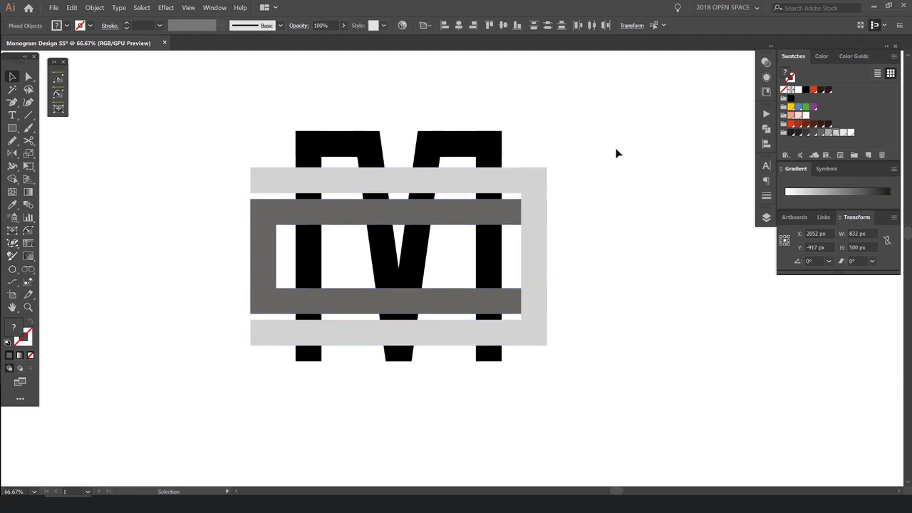
- Lengthen the dark C's upper and lower bars to 906 px so they extend past the light grey C's vertical bar
click(508, 215)
shift+click(499, 301)
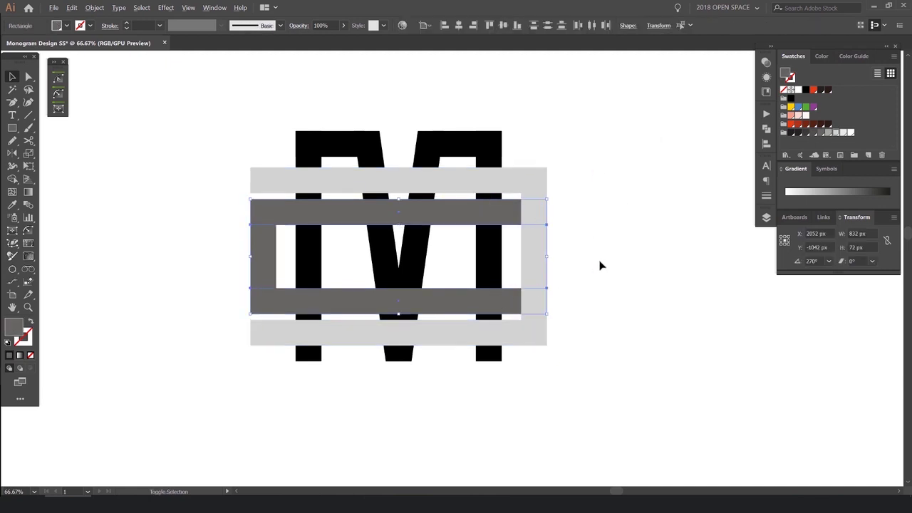
scroll(600, 263, up, 1)
drag(523, 254, 559, 254)
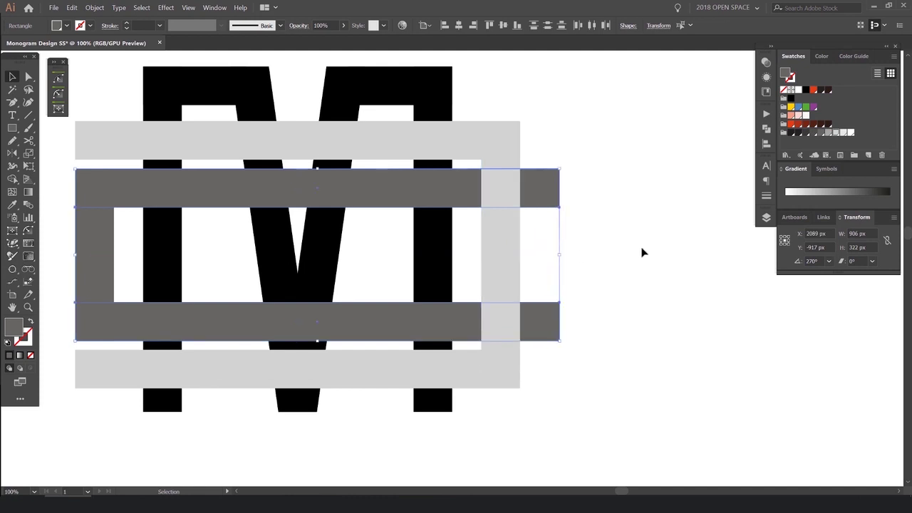
click(642, 250)
- Examine how the lengthened dark bars cross the light grey C and how the monogram reads at smaller sizes
scroll(642, 248, down, 2)
drag(651, 236, 630, 244)
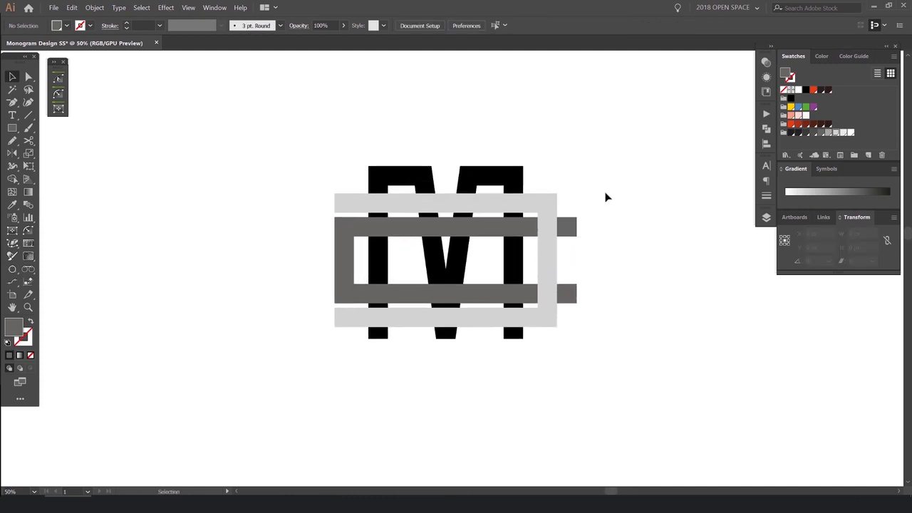
drag(605, 197, 549, 316)
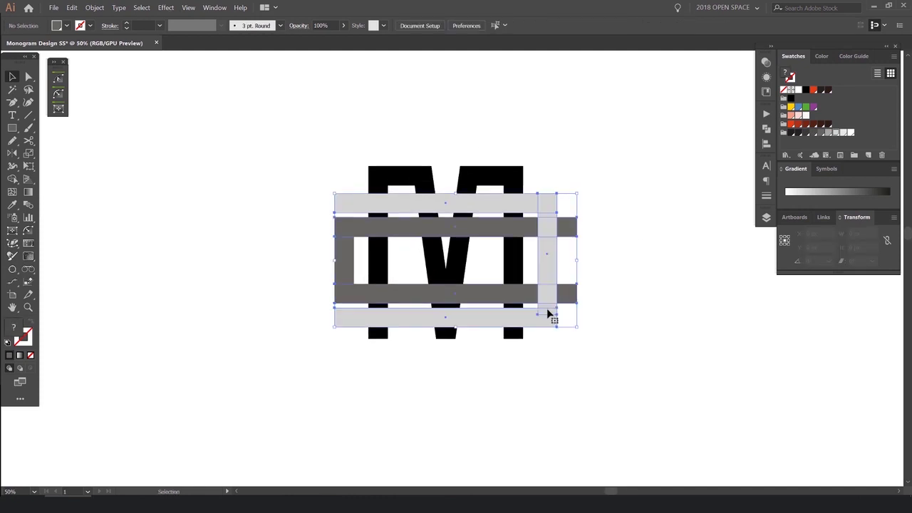
click(615, 180)
scroll(614, 173, down, 2)
drag(612, 145, 602, 151)
scroll(601, 211, up, 3)
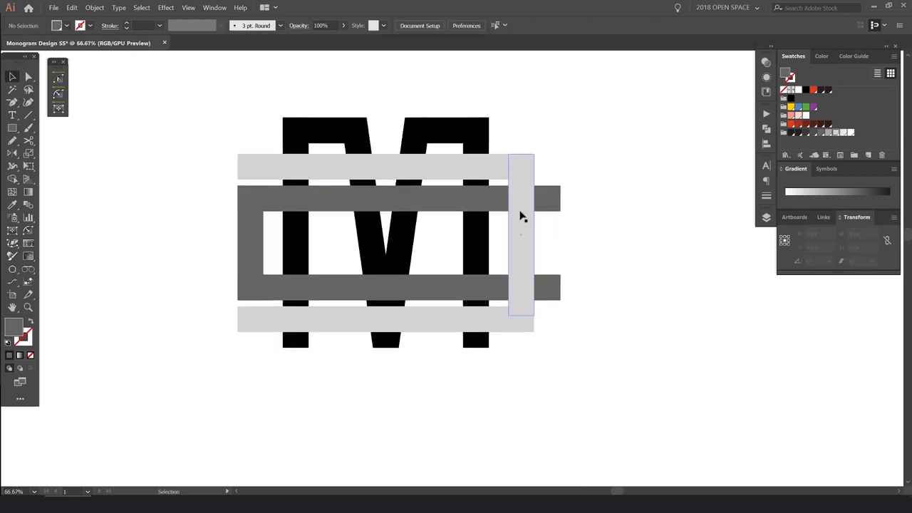
click(524, 249)
click(583, 209)
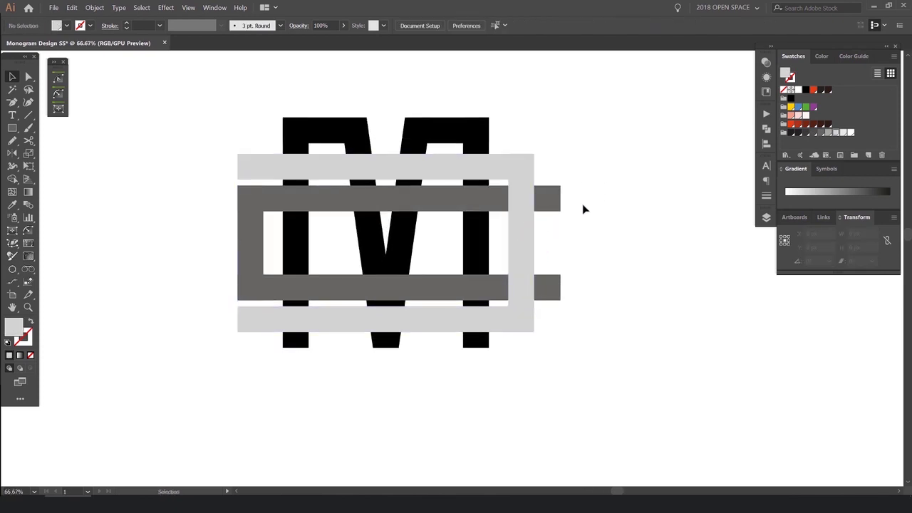
scroll(499, 157, down, 3)
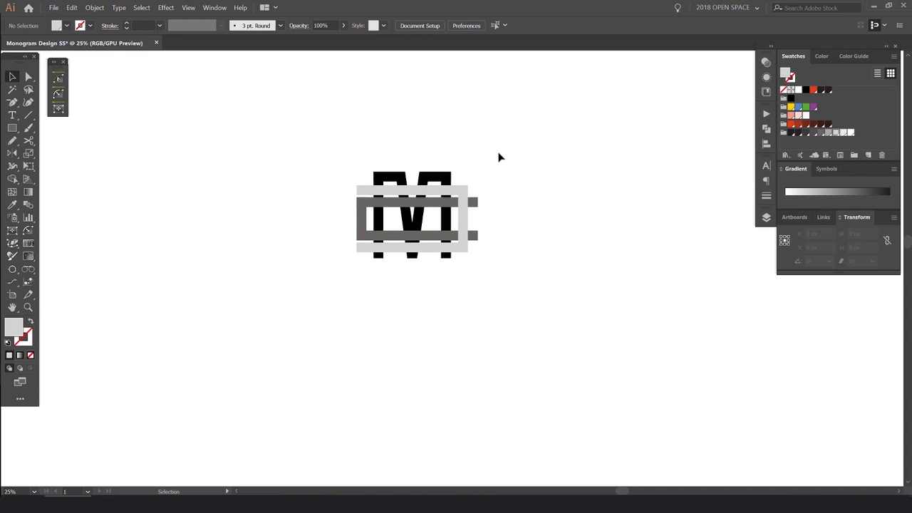
- Draw a light grey square to the right of the monogram and set it against the end of the upper dark bar
scroll(499, 156, up, 4)
drag(518, 183, 436, 171)
drag(487, 147, 462, 169)
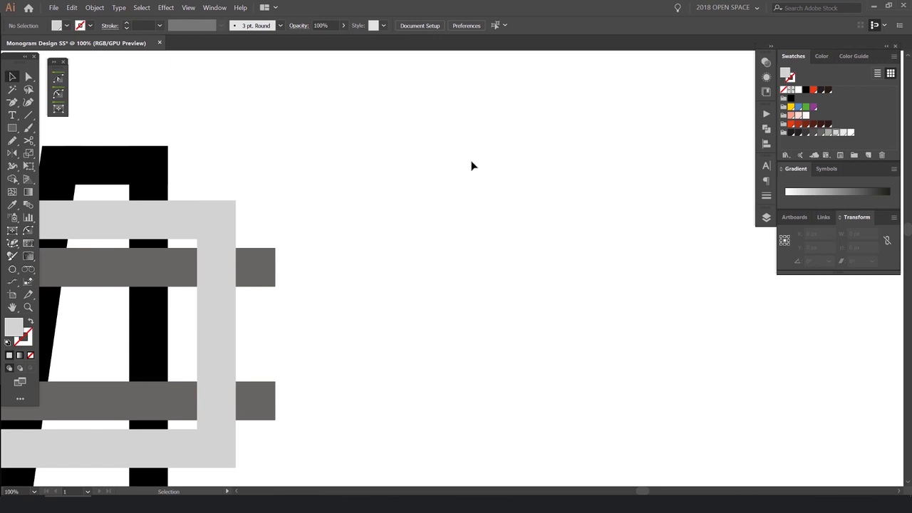
scroll(444, 206, up, 1)
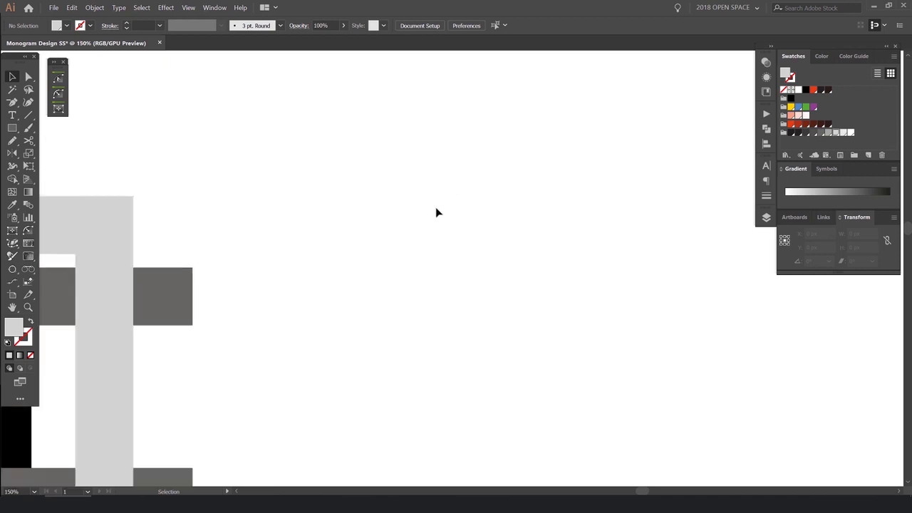
key(m)
mouse_move(402, 254)
mouse_down()
mouse_move(443, 302)
mouse_move(424, 271)
mouse_move(224, 276)
mouse_move(240, 250)
mouse_move(561, 262)
mouse_up()
key(v)
scroll(180, 283, up, 4)
scroll(192, 230, down, 5)
key(ctrl+z)
scroll(216, 281, up, 3)
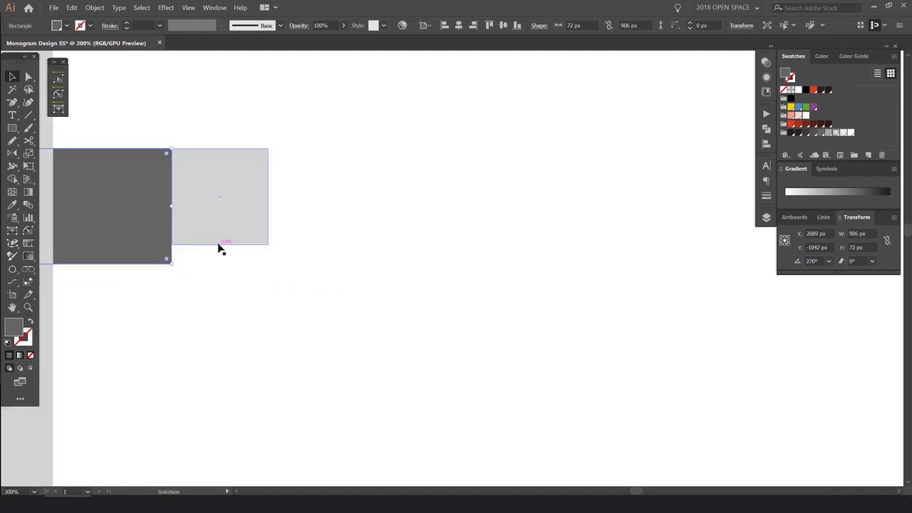
- Resize the light grey square to match the dark bar's 72 px thickness and place it clear of the bars
click(220, 243)
drag(268, 245, 520, 278)
scroll(141, 171, up, 3)
click(295, 107)
scroll(207, 167, down, 5)
drag(610, 253, 488, 184)
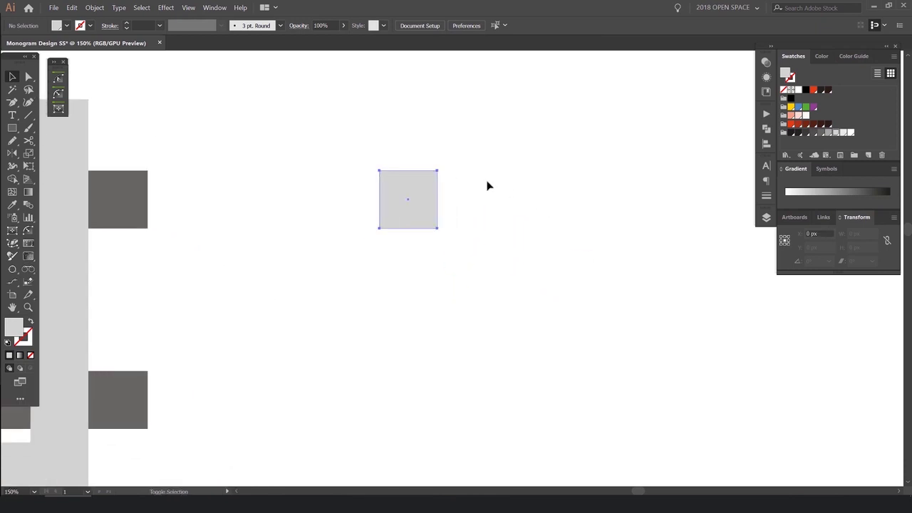
click(487, 183)
- Round the light grey square's upper-right corner fully to turn it into a 72 px quarter circle
scroll(411, 167, up, 2)
key(a)
scroll(478, 158, up, 1)
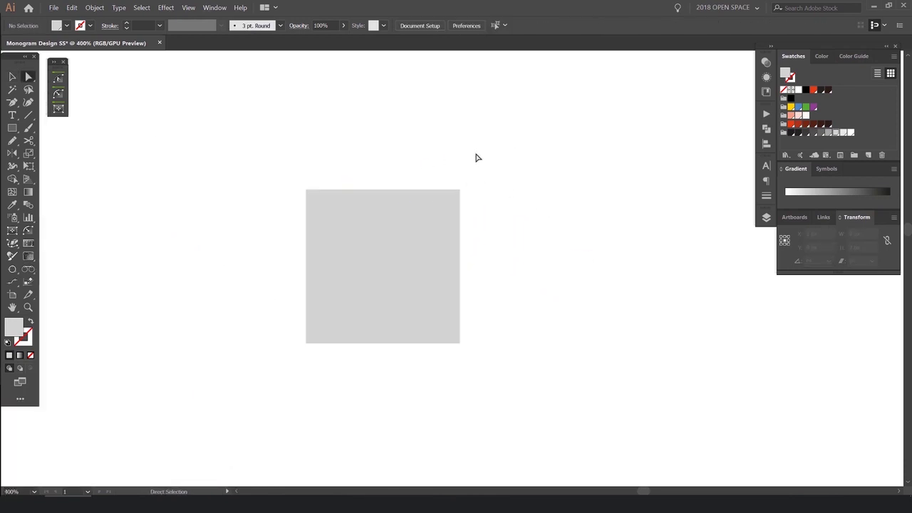
drag(524, 133, 400, 255)
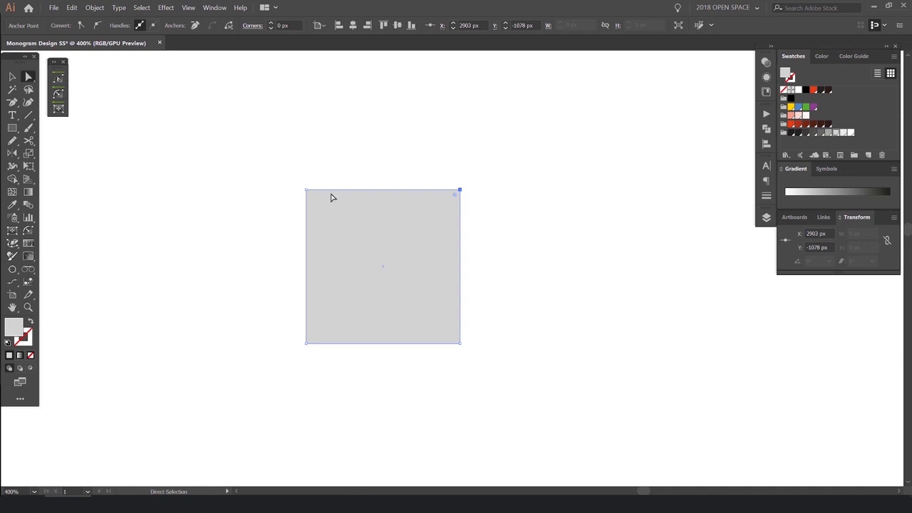
scroll(423, 218, up, 1)
drag(294, 156, 242, 196)
drag(524, 168, 448, 198)
scroll(471, 179, up, 3)
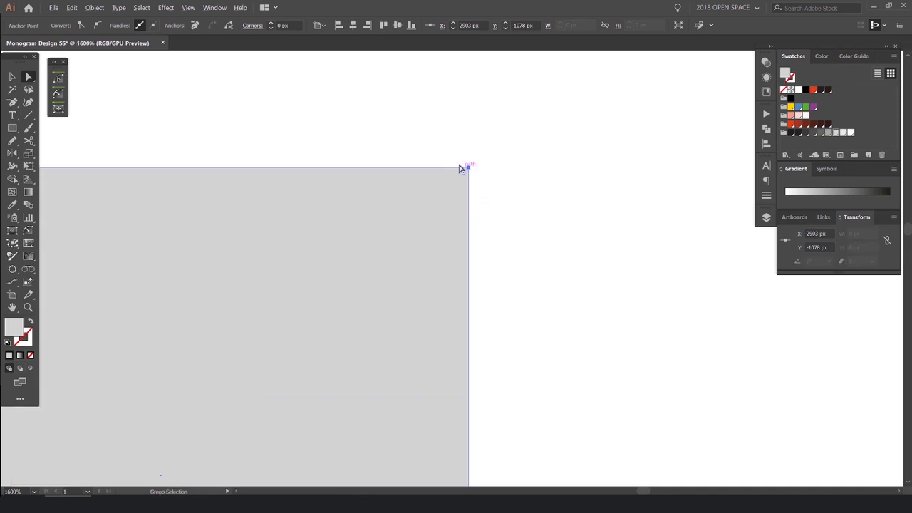
scroll(478, 173, up, 1)
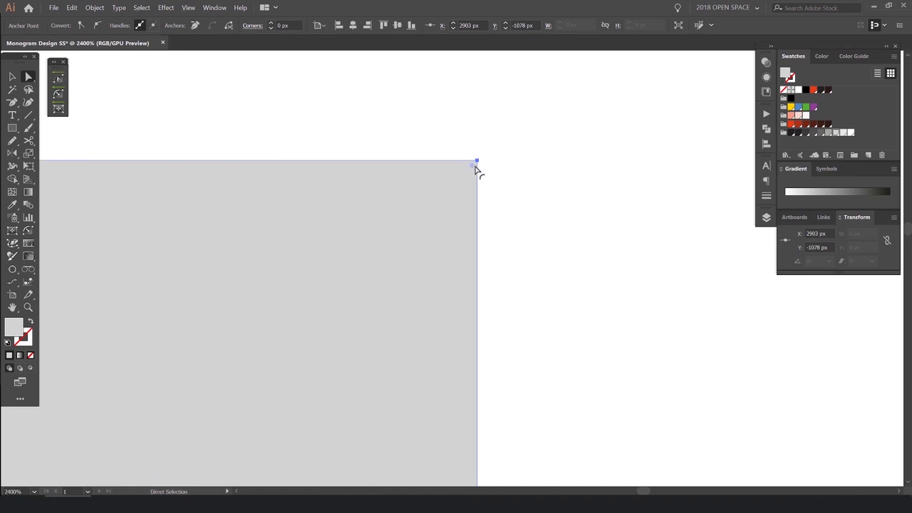
scroll(475, 171, down, 4)
drag(474, 173, 166, 426)
click(595, 255)
scroll(589, 254, down, 2)
drag(591, 189, 305, 373)
click(524, 175)
scroll(509, 220, down, 2)
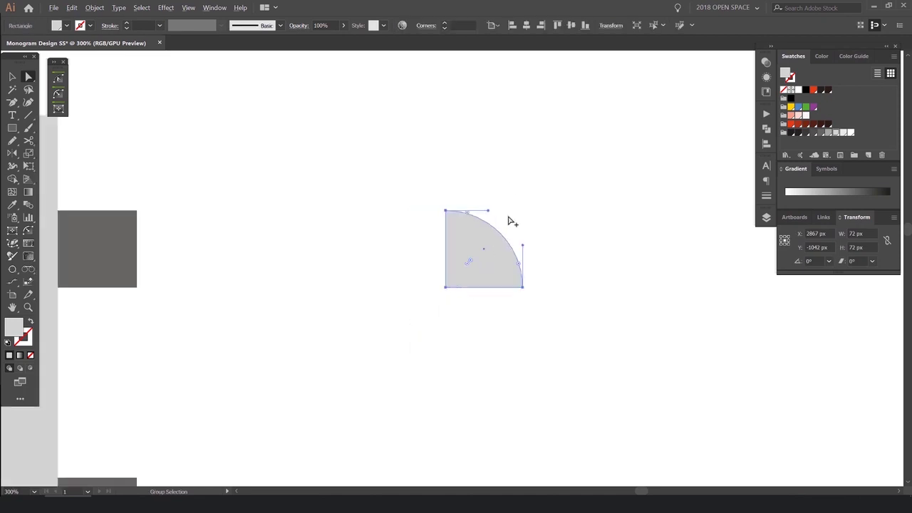
- Reflect a copy of the quarter circle across a vertical axis through its lower-right anchor point
key(v)
click(486, 245)
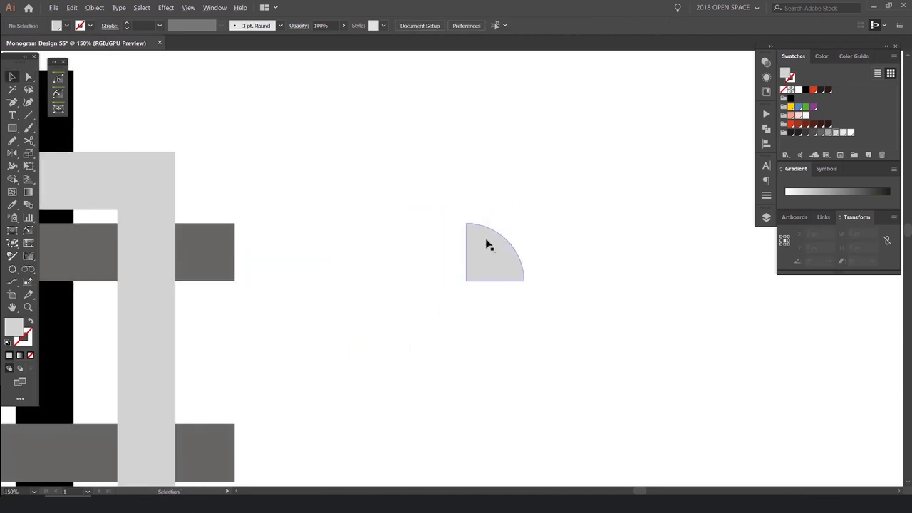
scroll(499, 238, up, 1)
click(433, 249)
scroll(501, 278, up, 1)
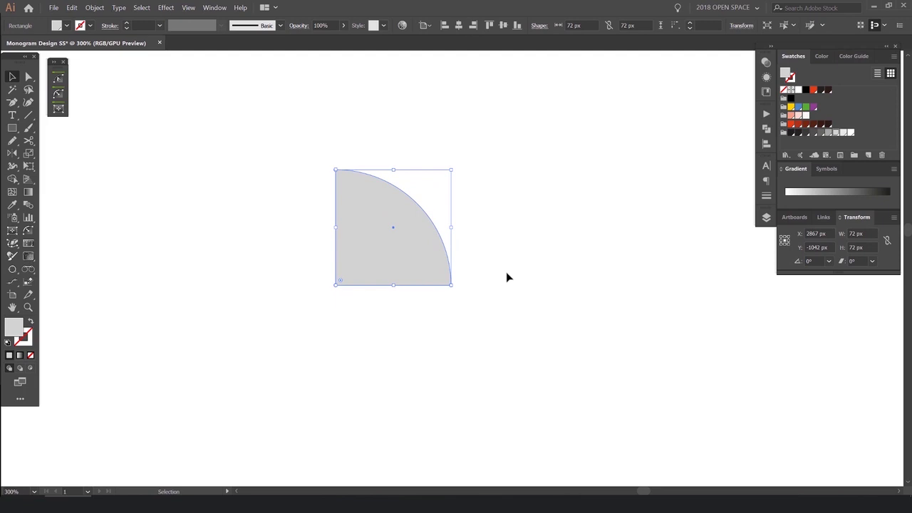
key(o)
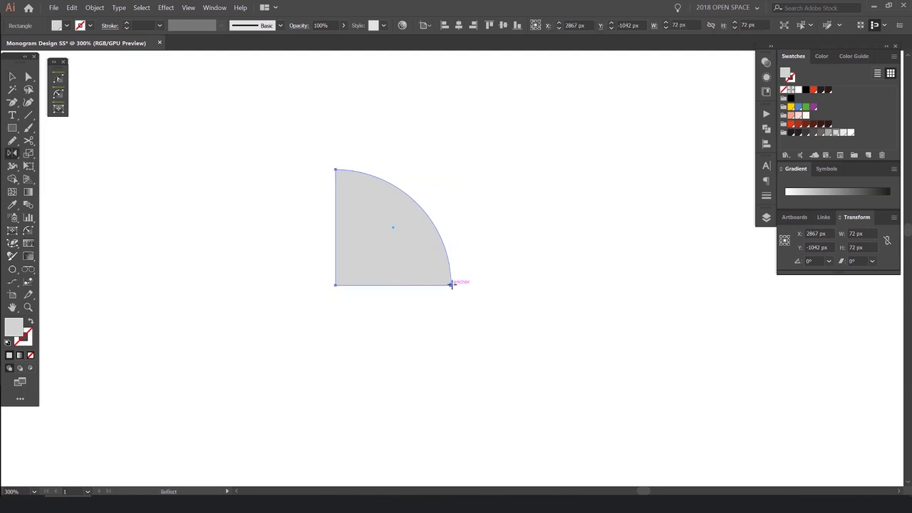
alt+click(451, 285)
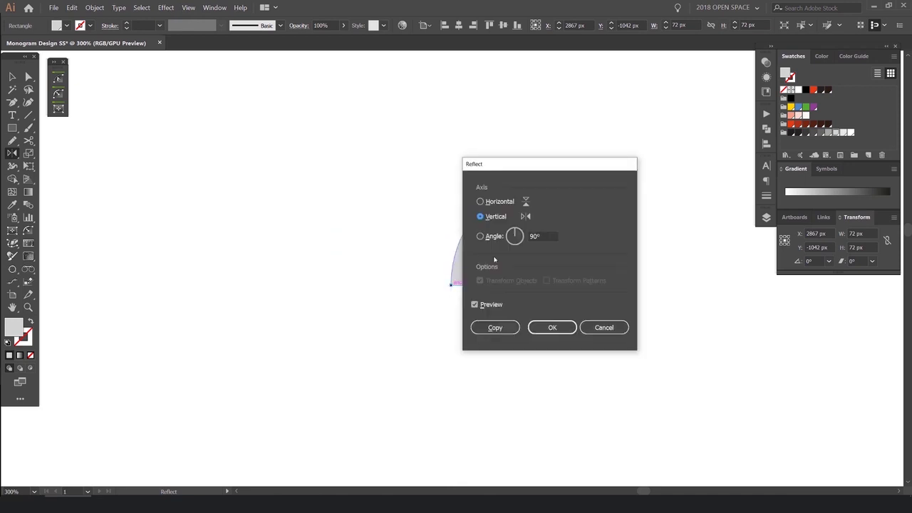
drag(543, 170, 625, 148)
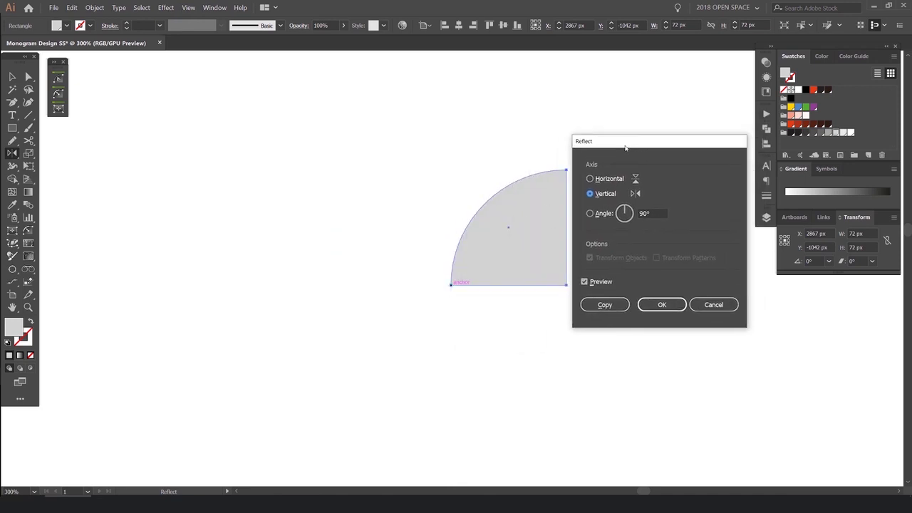
drag(629, 146, 637, 146)
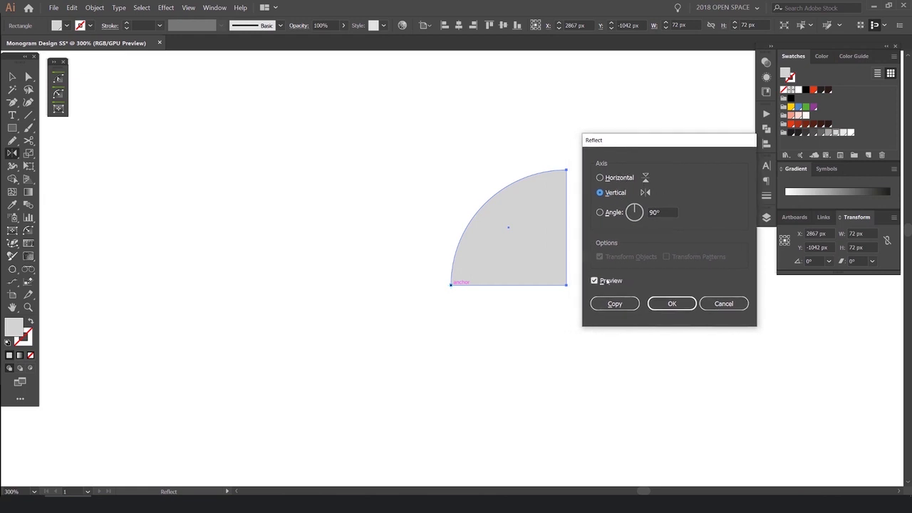
click(614, 304)
key(v)
click(607, 157)
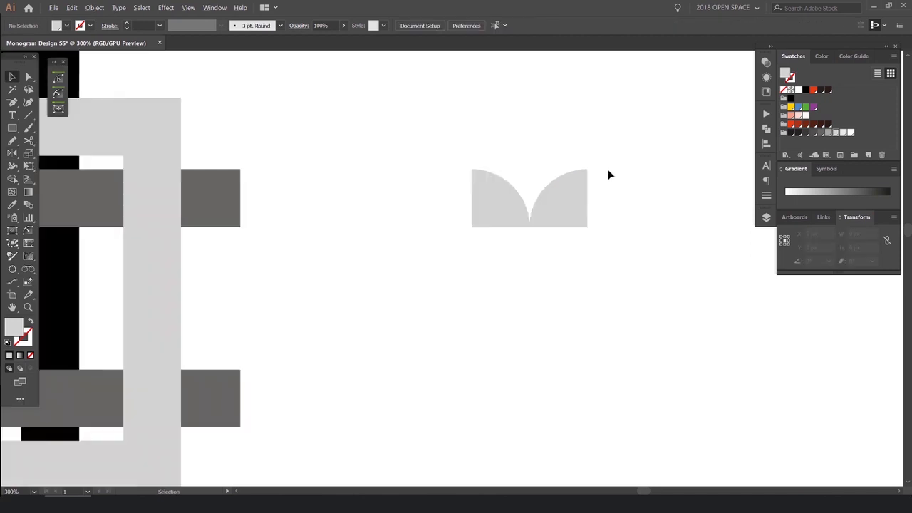
- Group the two quarter circles and rotate the group 90° so its notch faces right
key(ctrl+1)
drag(582, 193, 428, 297)
key(ctrl+g)
key(v)
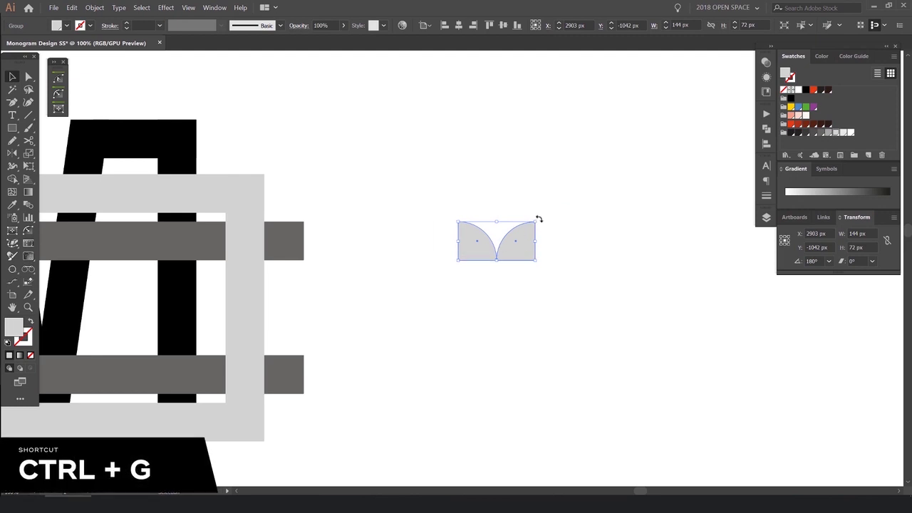
drag(540, 232, 510, 281)
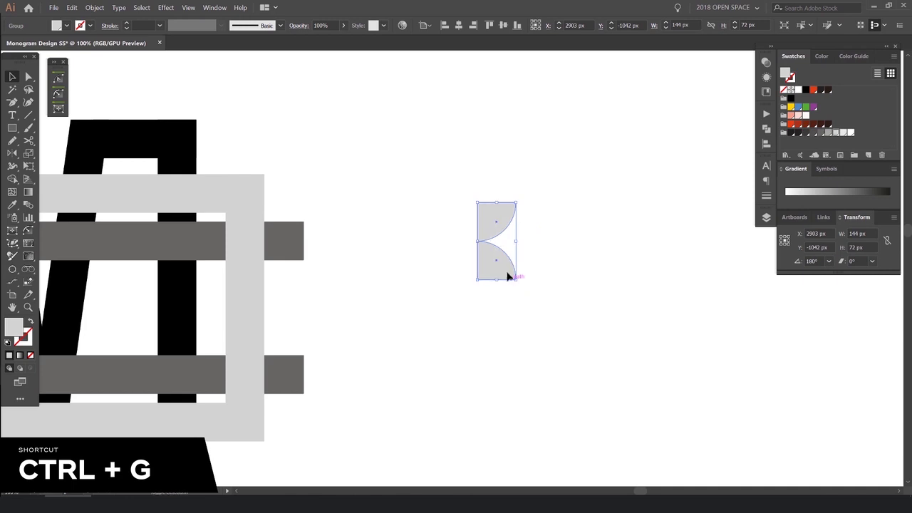
- Place the notched group against the upper dark bar's right end and scale it proportionally to 36 × 72 px
drag(502, 228, 326, 235)
key(ctrl+plus)
scroll(304, 341, up, 2)
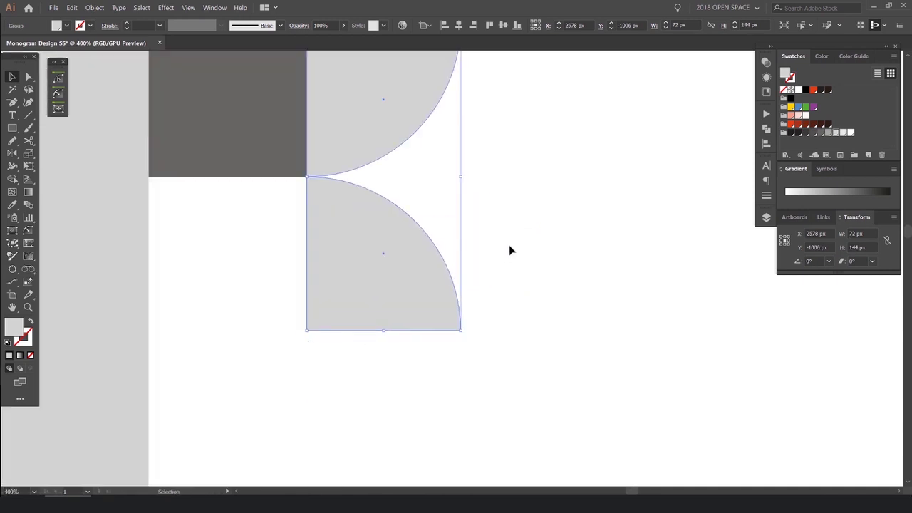
scroll(427, 199, up, 1)
scroll(384, 371, up, 1)
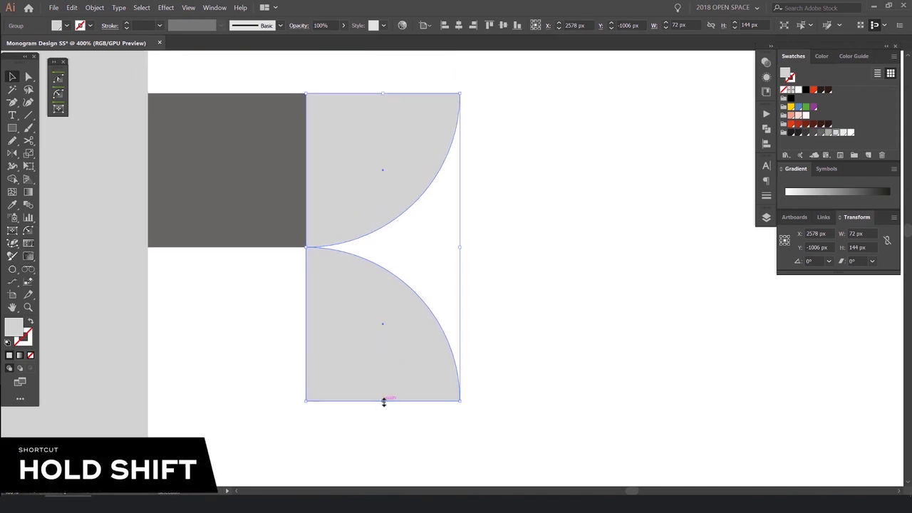
drag(461, 403, 386, 290)
click(365, 174)
- Recolour the notched end with the dark grey fill sampled from the upper dark bar
scroll(367, 169, up, 3)
scroll(495, 163, down, 3)
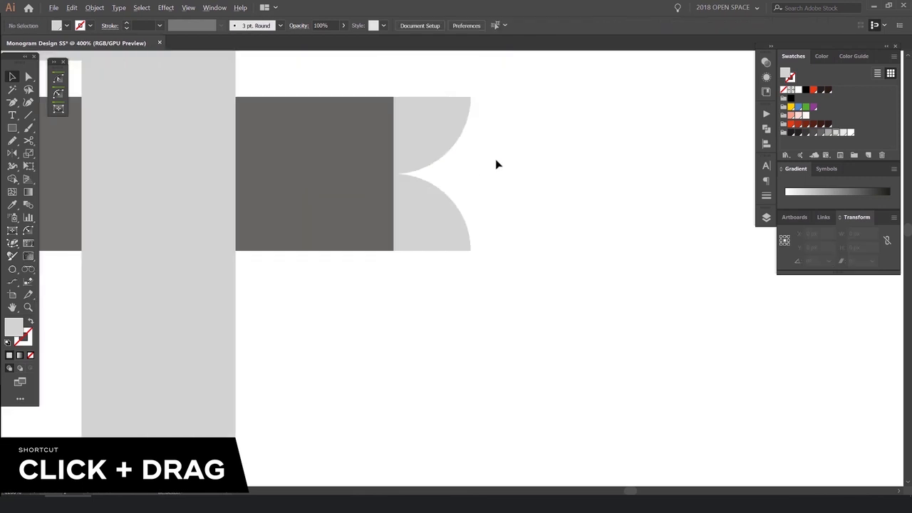
scroll(495, 179, down, 3)
click(470, 169)
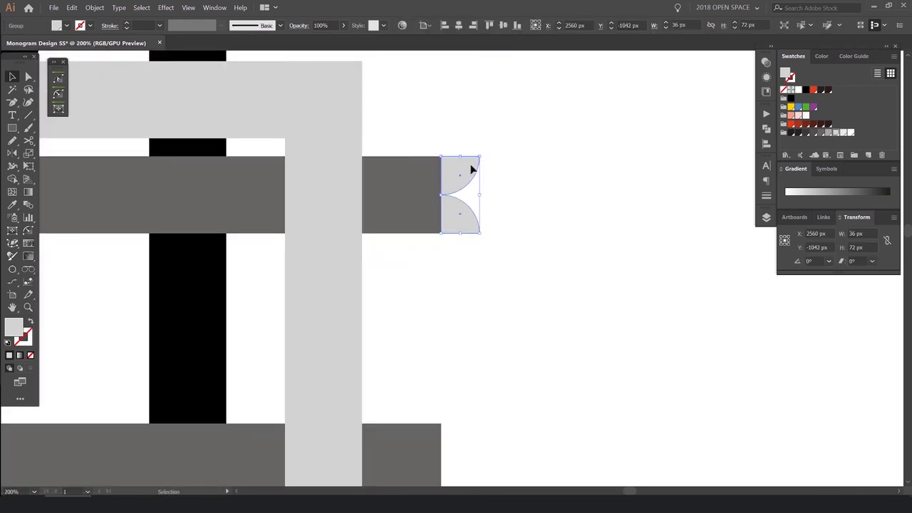
key(i)
scroll(436, 156, up, 3)
click(385, 161)
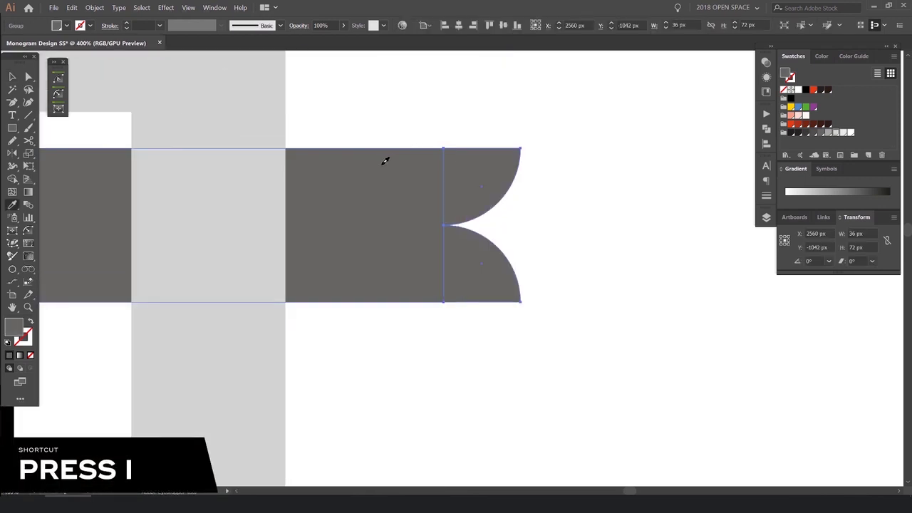
key(v)
click(437, 118)
scroll(437, 118, down, 5)
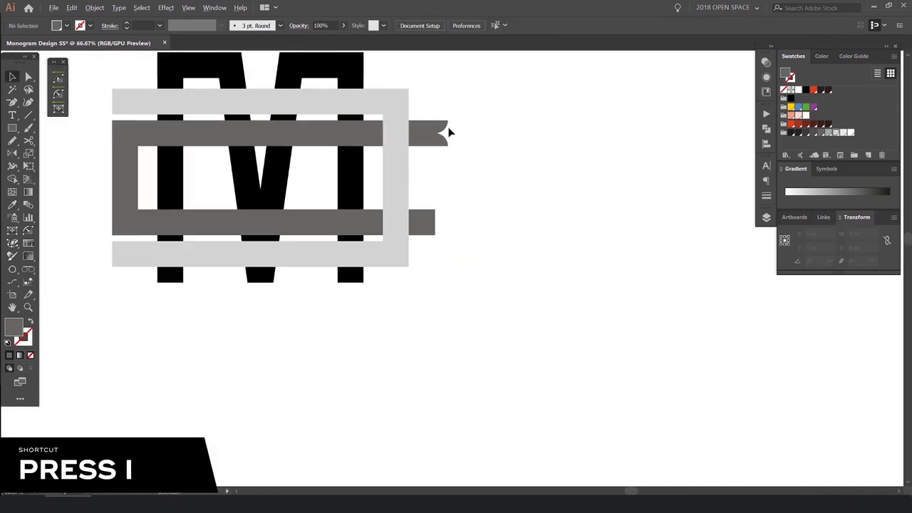
- Copy the dark grey notched end straight down onto the right end of the lower dark bar
scroll(449, 136, up, 3)
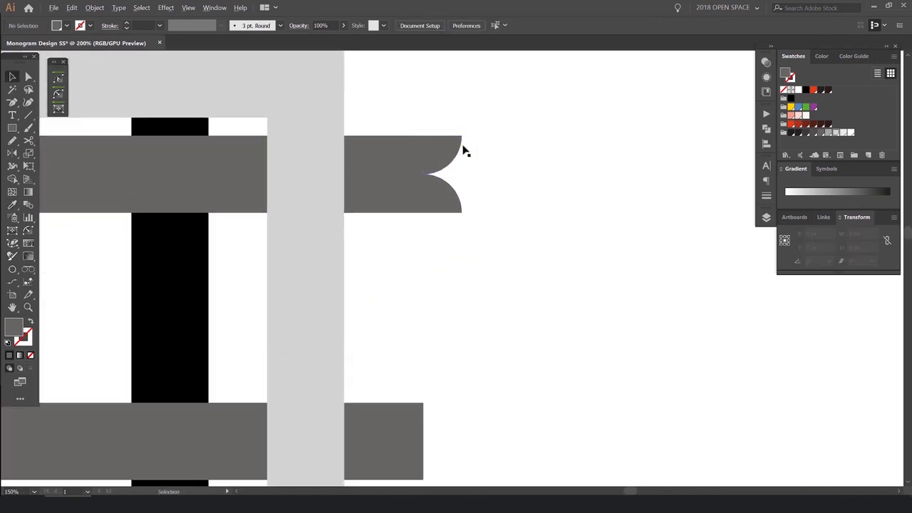
click(449, 146)
click(510, 185)
scroll(513, 195, down, 1)
scroll(521, 196, down, 2)
drag(476, 118, 479, 319)
click(533, 275)
scroll(539, 261, down, 3)
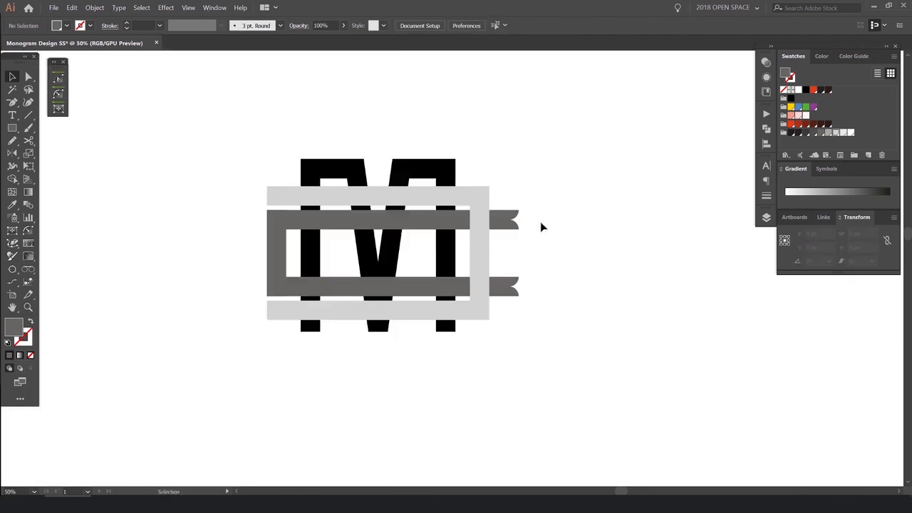
- Copy the notched end, flipped to face left, onto both left ends of the light grey C and match its light grey fill
drag(514, 293, 243, 202)
scroll(243, 202, up, 2)
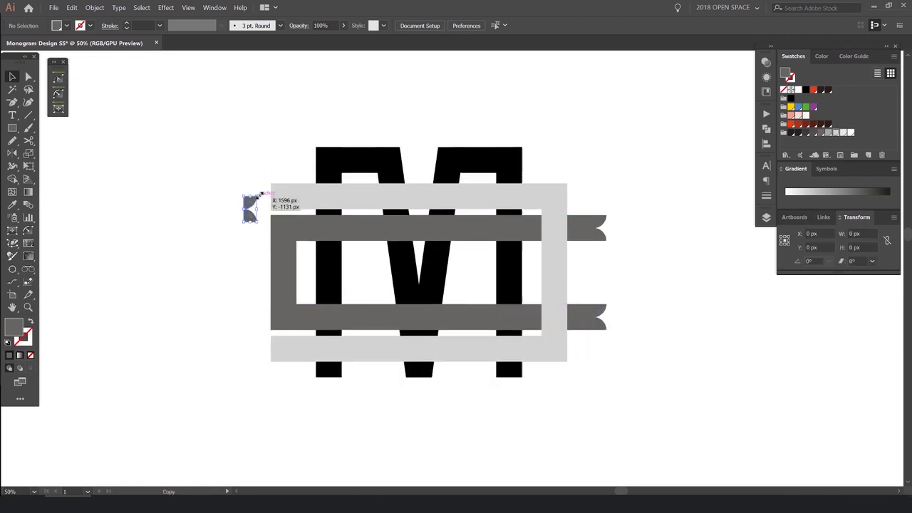
scroll(244, 194, up, 3)
drag(273, 253, 363, 450)
key(i)
click(377, 204)
scroll(378, 203, down, 3)
key(v)
click(354, 227)
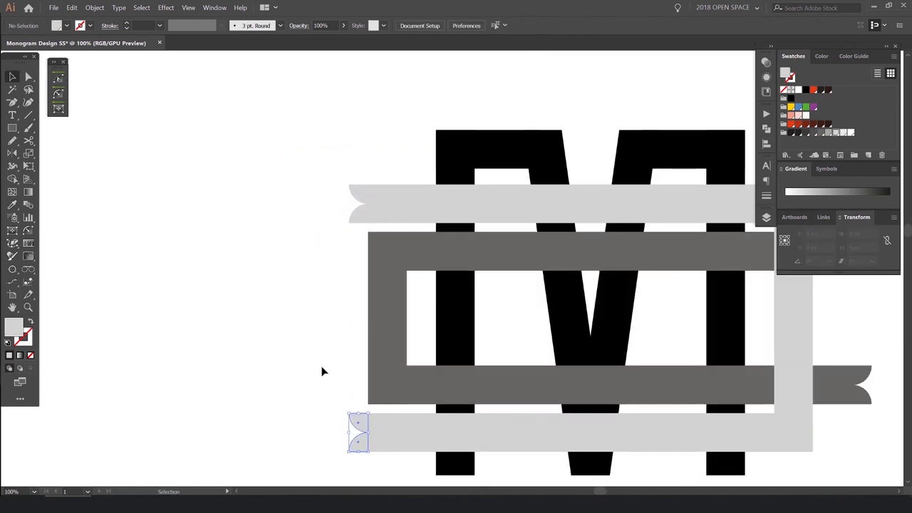
- Copy the notched end, rotated to face down, onto the foot of the M's left leg and fill it with black
scroll(299, 299, down, 2)
drag(321, 250, 391, 343)
scroll(361, 403, up, 2)
scroll(361, 401, up, 3)
key(i)
click(420, 310)
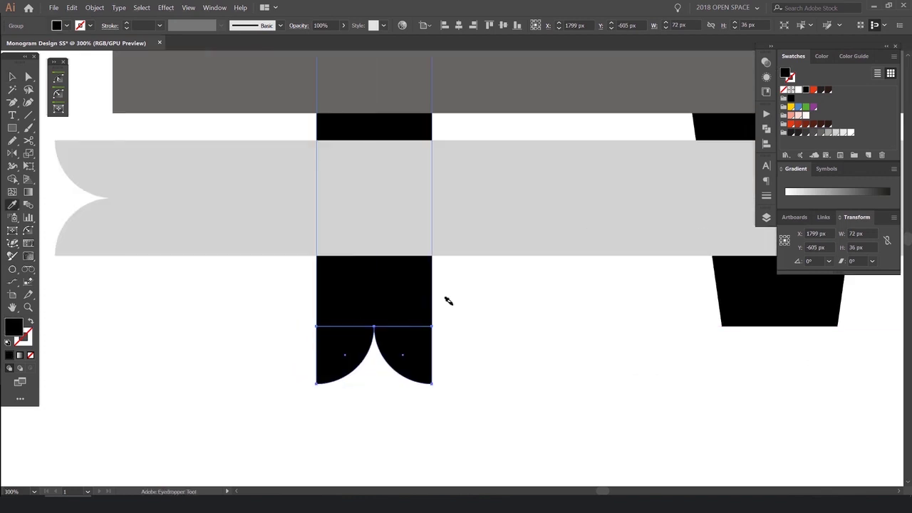
- Copy the black notched end onto the feet of the M's middle point and right leg
key(v)
scroll(499, 312, down, 1)
drag(498, 312, 377, 299)
click(376, 305)
scroll(370, 325, down, 1)
drag(350, 331, 233, 333)
drag(207, 331, 419, 345)
key(i)
key(v)
click(480, 334)
- Inspect the notched end under the M's middle point and remove it
scroll(494, 335, down, 7)
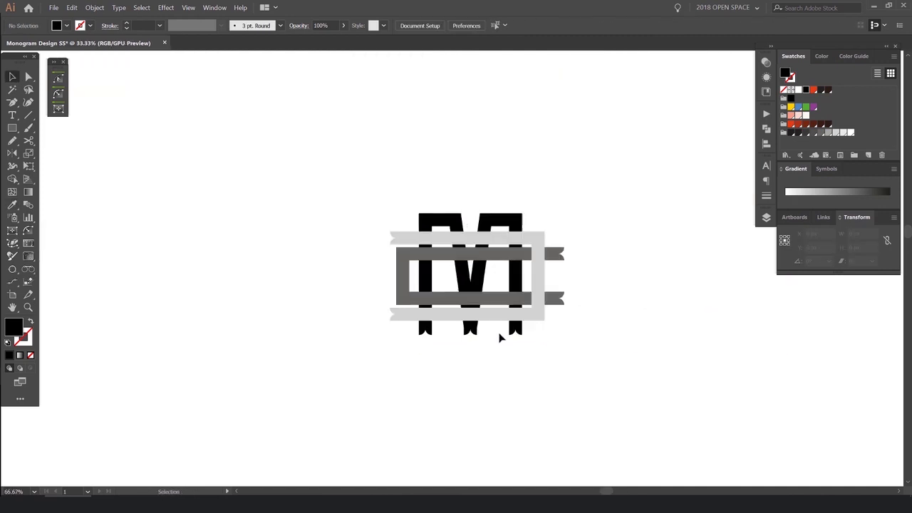
scroll(498, 336, up, 3)
scroll(467, 339, up, 4)
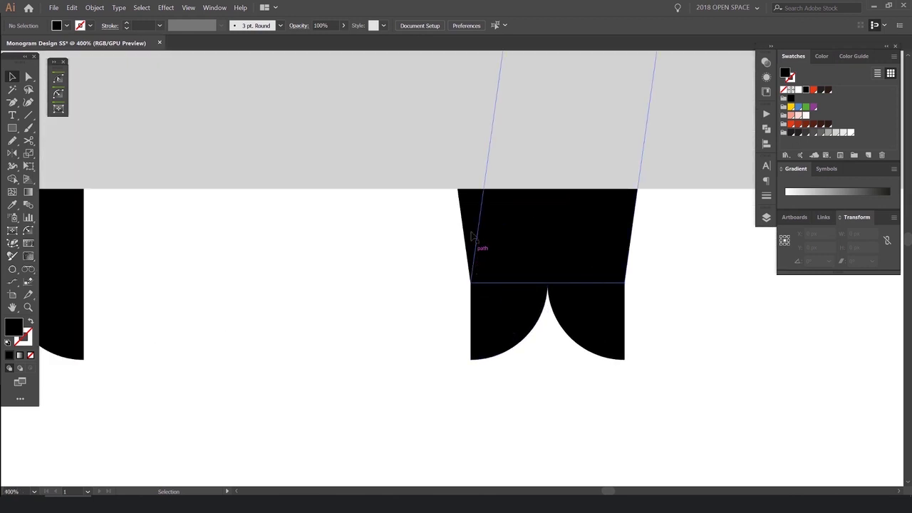
scroll(474, 271, up, 1)
scroll(441, 223, up, 1)
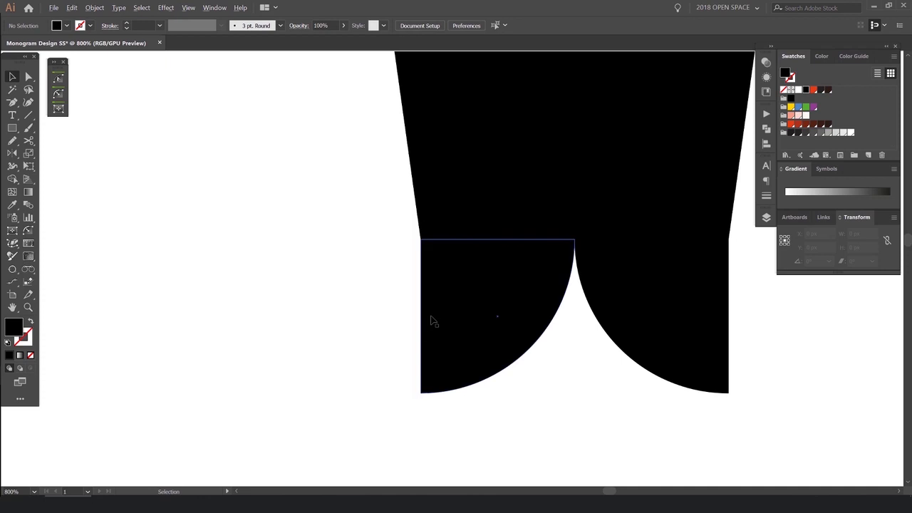
scroll(431, 318, down, 4)
scroll(514, 346, down, 3)
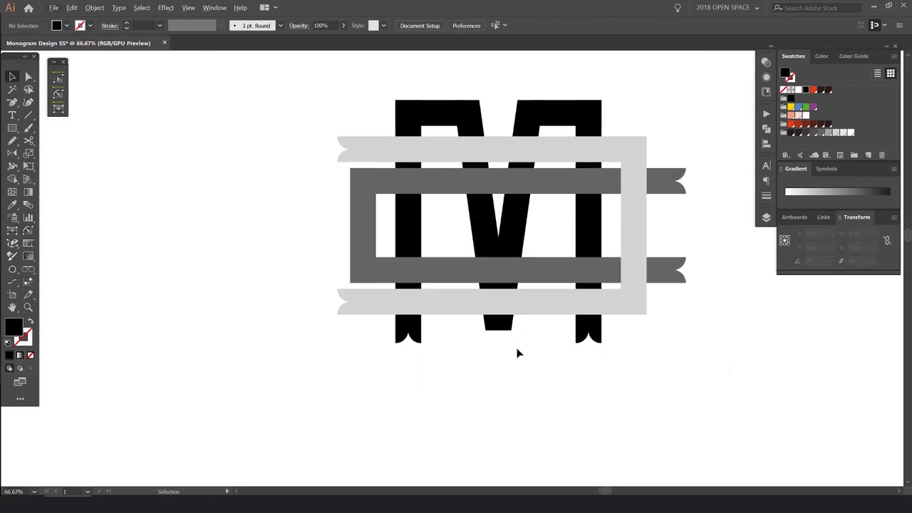
- Extend the flat foot of the M's middle point down to the level of the outer legs' notched ends
scroll(529, 310, up, 2)
key(a)
drag(490, 350, 453, 297)
drag(500, 293, 357, 332)
scroll(414, 311, up, 1)
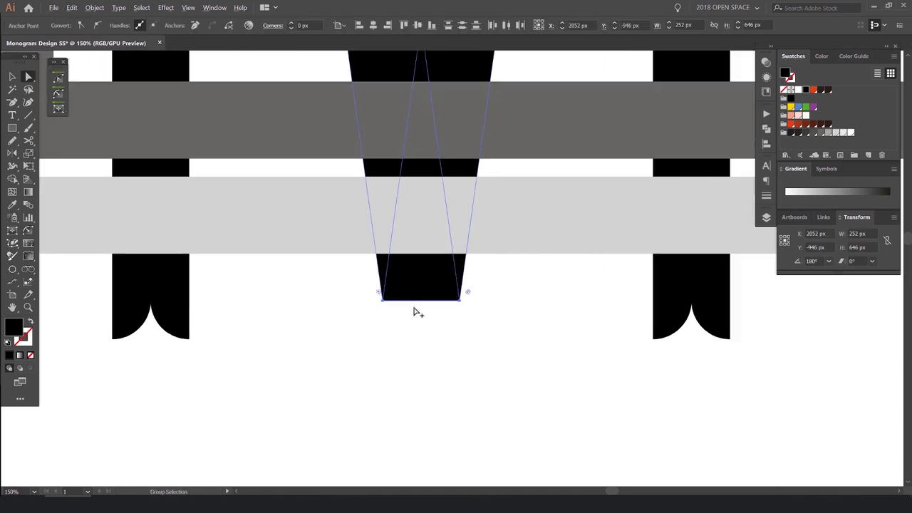
scroll(418, 312, up, 2)
scroll(360, 314, down, 3)
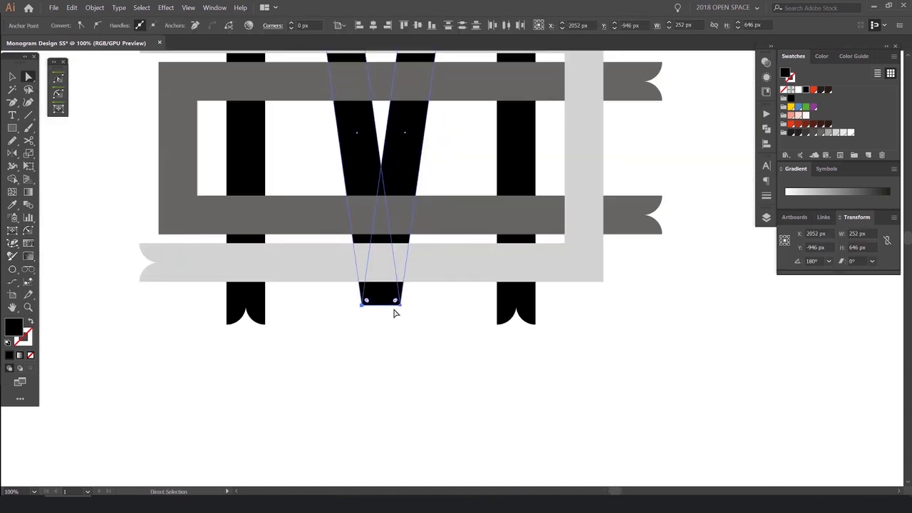
drag(400, 312, 401, 326)
scroll(356, 332, up, 4)
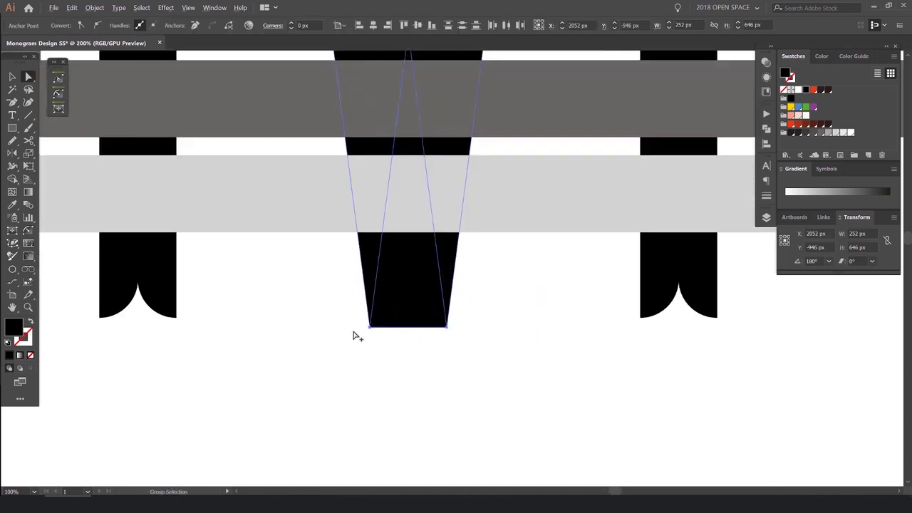
scroll(471, 339, down, 5)
click(509, 342)
- Examine the monogram's notched bar ends and overall shape at close and reduced sizes
drag(619, 342, 604, 354)
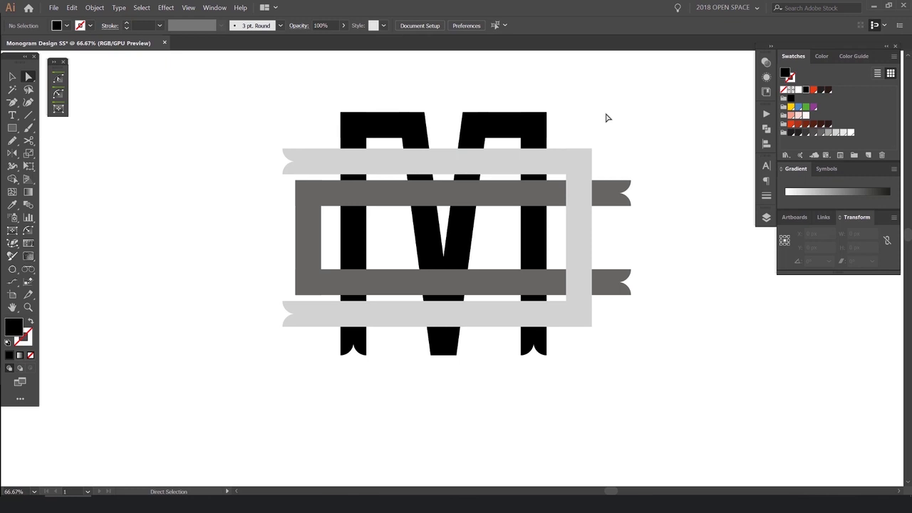
scroll(678, 258, up, 3)
click(525, 304)
scroll(582, 257, down, 3)
click(618, 208)
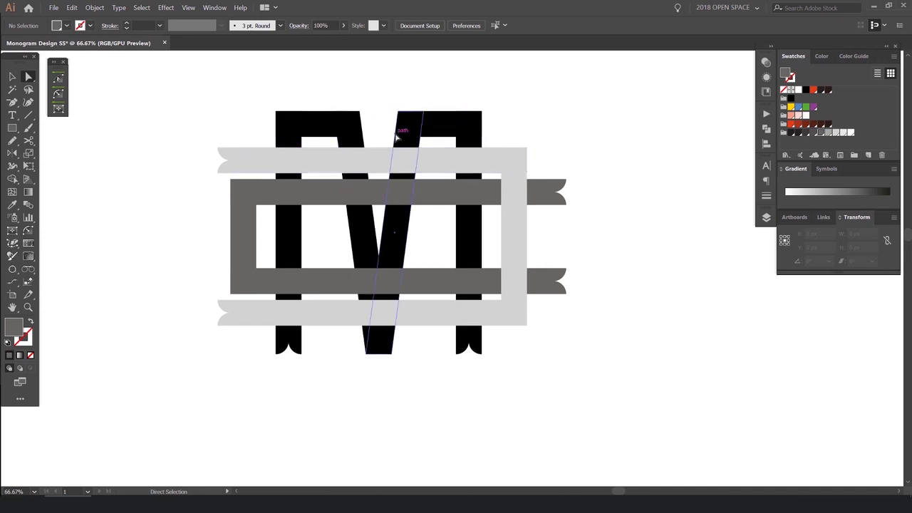
scroll(457, 100, down, 2)
drag(485, 87, 488, 228)
scroll(493, 214, down, 2)
scroll(468, 244, up, 4)
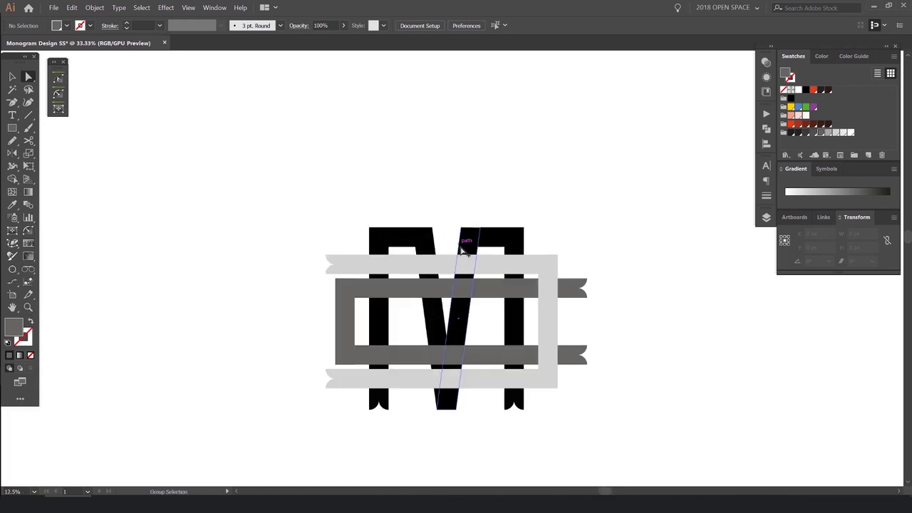
scroll(575, 288, down, 2)
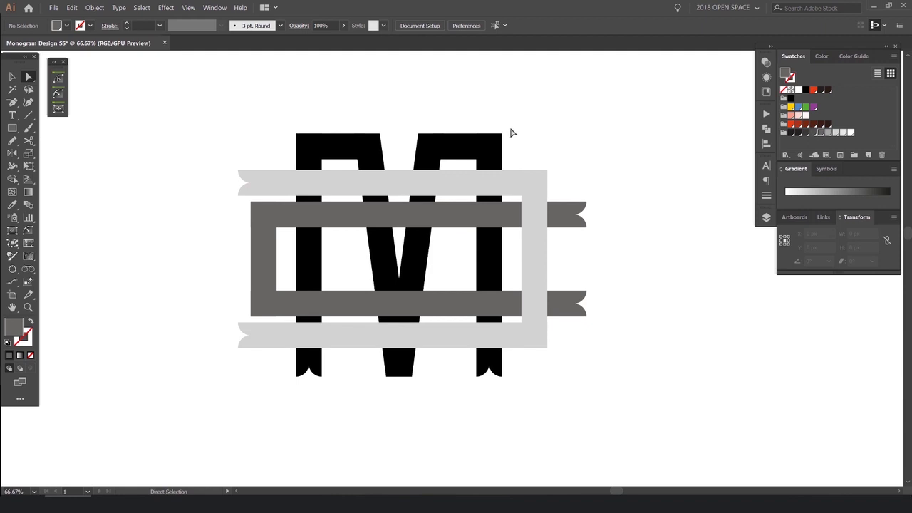
scroll(438, 149, up, 1)
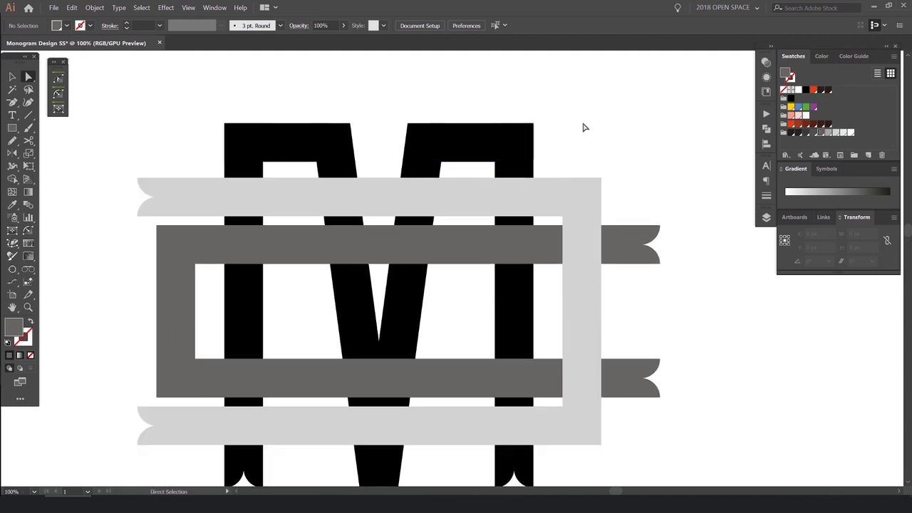
click(519, 138)
scroll(539, 129, down, 2)
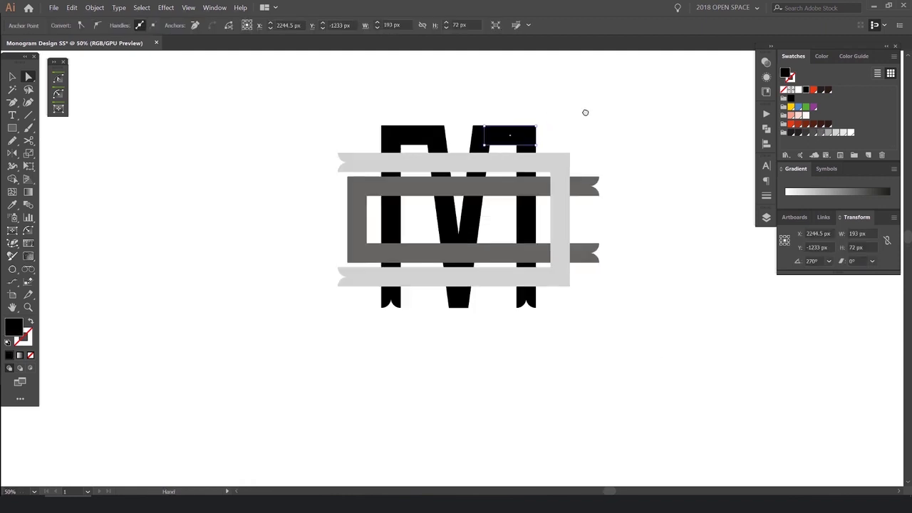
drag(586, 112, 566, 128)
scroll(479, 142, up, 1)
click(444, 138)
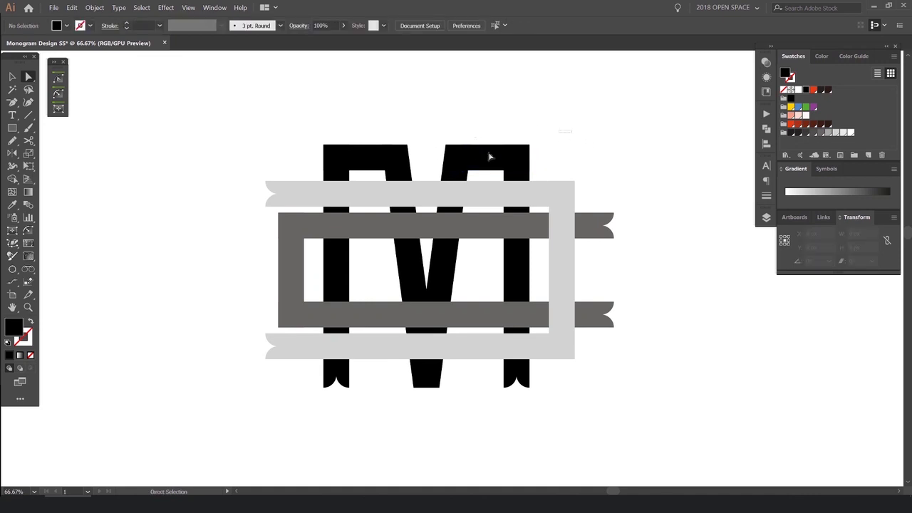
drag(488, 154, 567, 158)
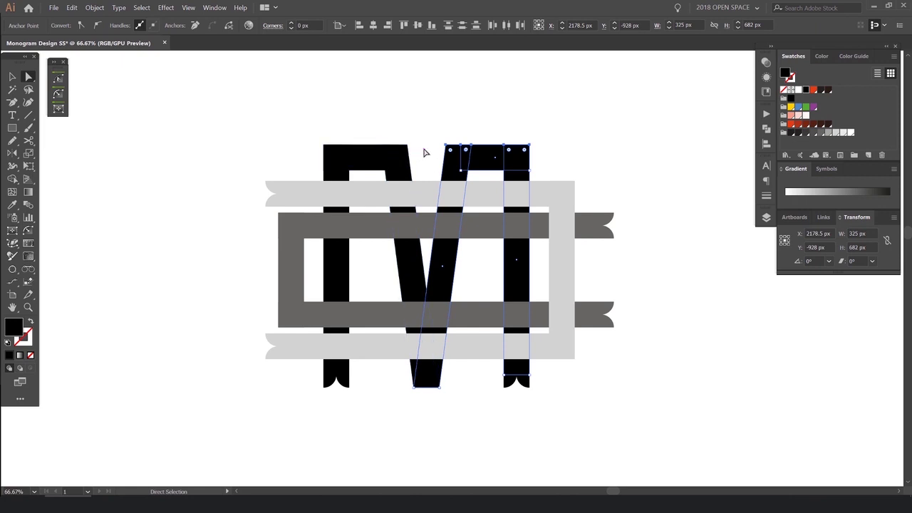
- Group all the black strokes of the M together with its two notched feet
key(v)
click(417, 168)
drag(571, 140, 316, 176)
shift+click(510, 384)
shift+click(344, 383)
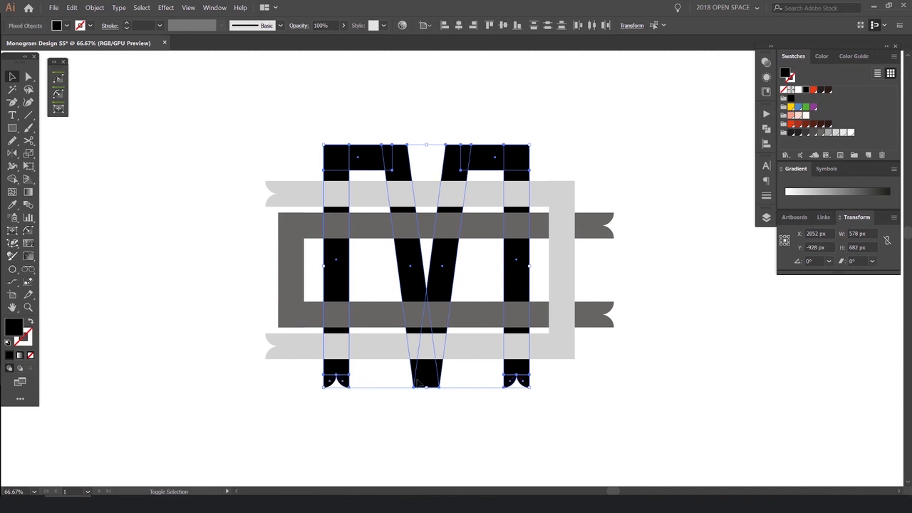
key(ctrl+g)
drag(526, 151, 595, 132)
key(ctrl+z)
click(659, 115)
scroll(519, 167, down, 2)
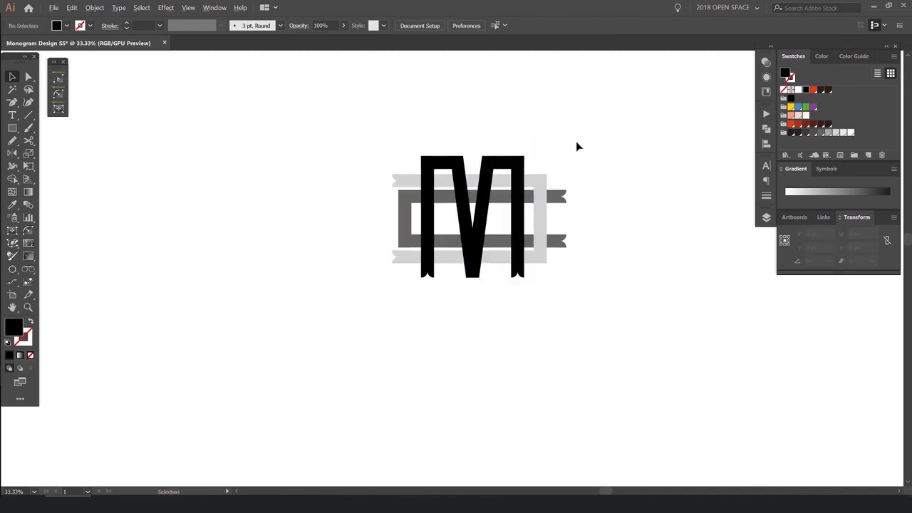
scroll(527, 186, up, 2)
drag(678, 147, 626, 155)
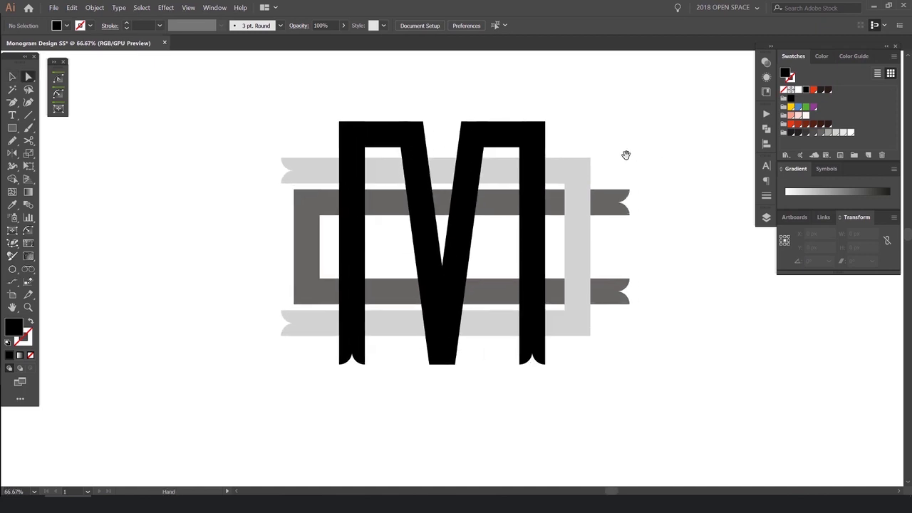
key(v)
click(288, 165)
shift+click(306, 168)
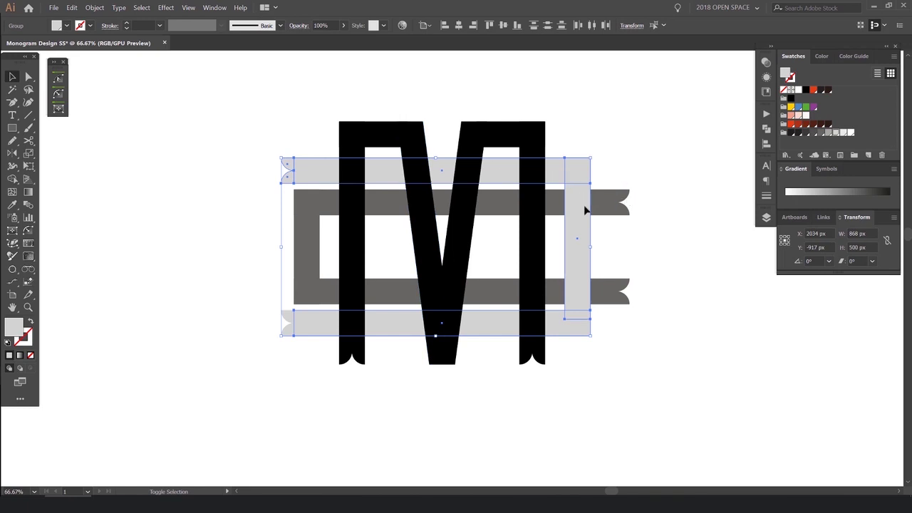
drag(489, 332, 490, 340)
key(ctrl+z)
- Move the light C's lower bar and its notched end down to widen the gap beneath the dark C
key(a)
drag(270, 309, 308, 344)
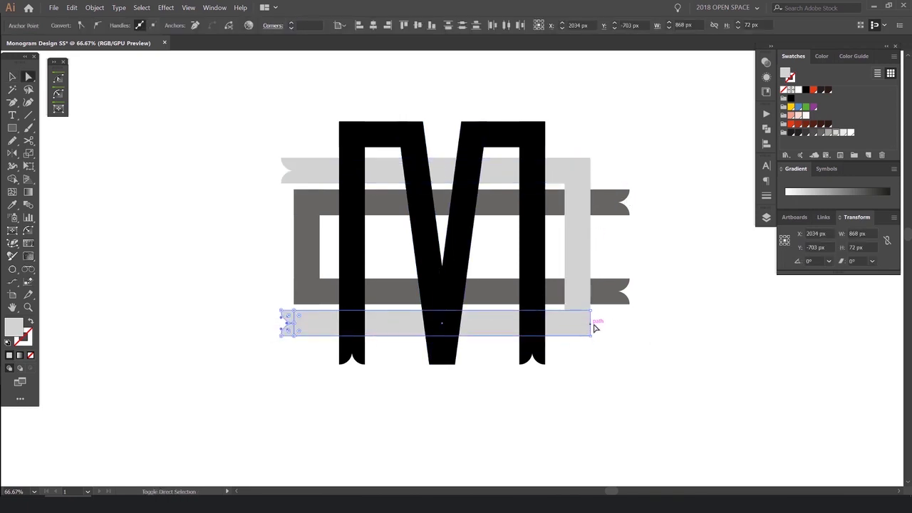
scroll(562, 337, up, 5)
scroll(561, 337, down, 4)
drag(578, 477, 529, 230)
scroll(500, 194, up, 6)
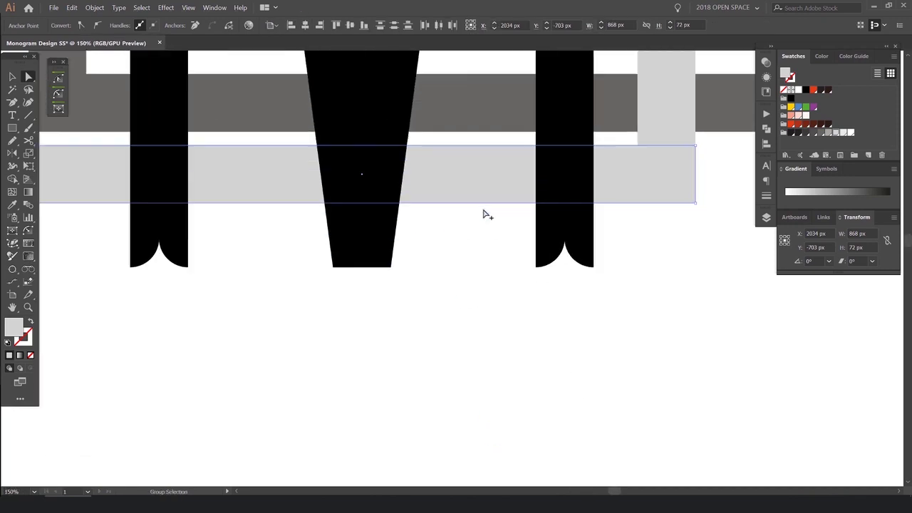
key(Tab)
scroll(533, 248, down, 1)
drag(544, 221, 542, 233)
key(ctrl+z)
shift+click(237, 199)
shift+click(237, 222)
drag(284, 213, 285, 227)
scroll(363, 209, down, 1)
drag(587, 133, 573, 203)
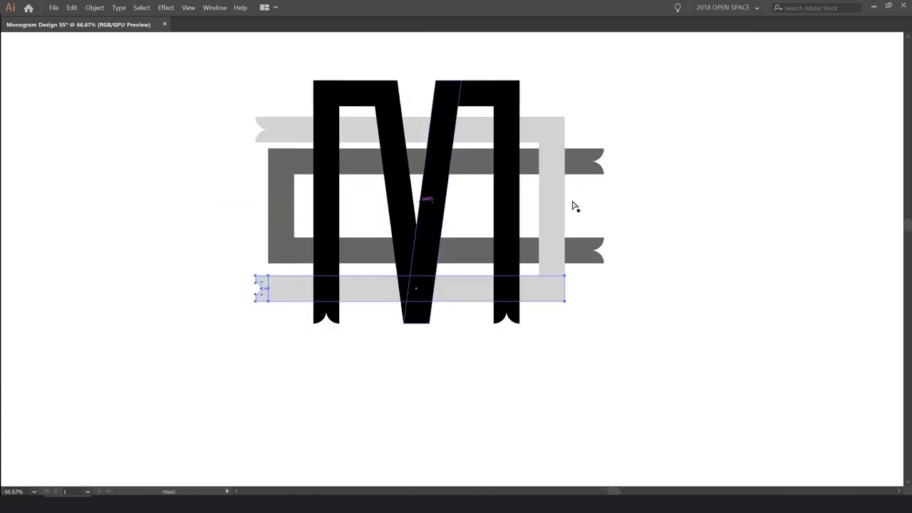
click(573, 202)
- Nudge the dark C down four increments to centre it between the light C's upper and lower bars
scroll(525, 159, up, 1)
key(v)
click(627, 153)
drag(677, 134, 609, 181)
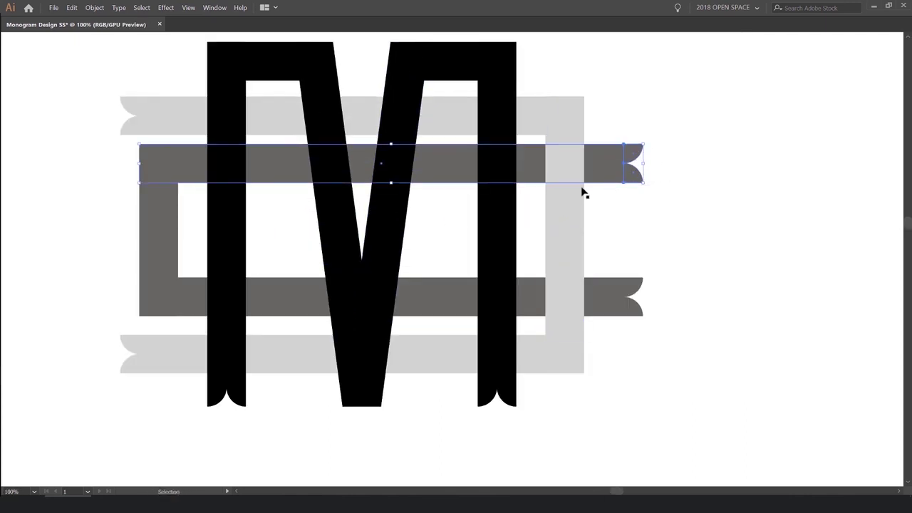
shift+click(278, 284)
shift+click(161, 259)
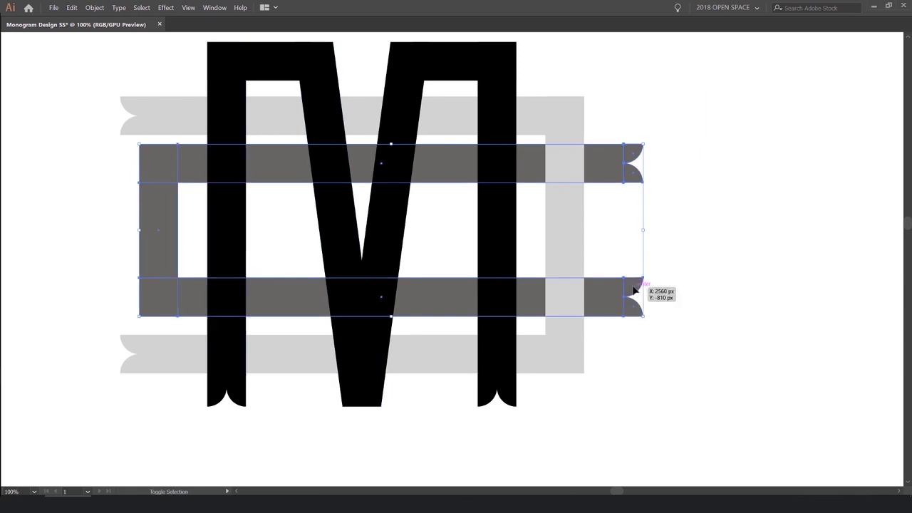
key(Down)
key(Down)
key(Down)
key(Down)
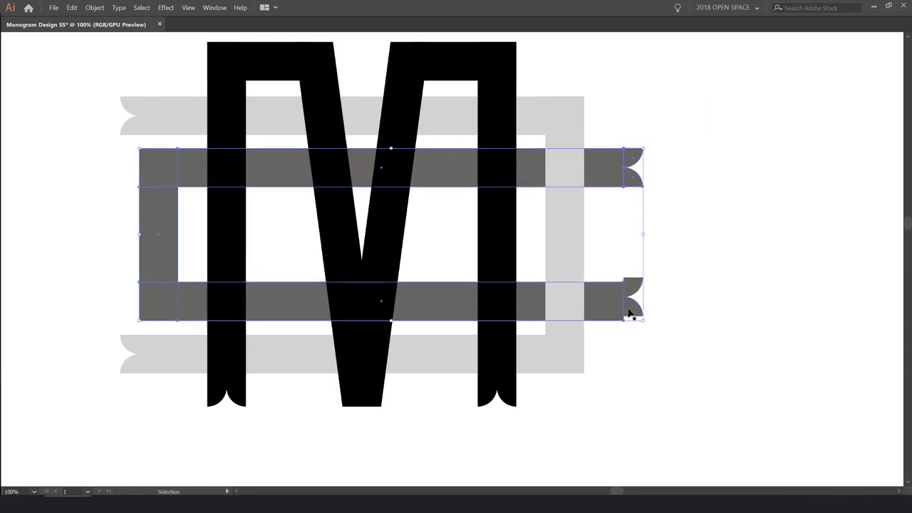
- Move the notched end of the dark C's lower bar down so it lines up with the bar
click(789, 198)
scroll(789, 194, down, 2)
drag(804, 149, 734, 138)
scroll(691, 244, up, 6)
drag(547, 203, 546, 220)
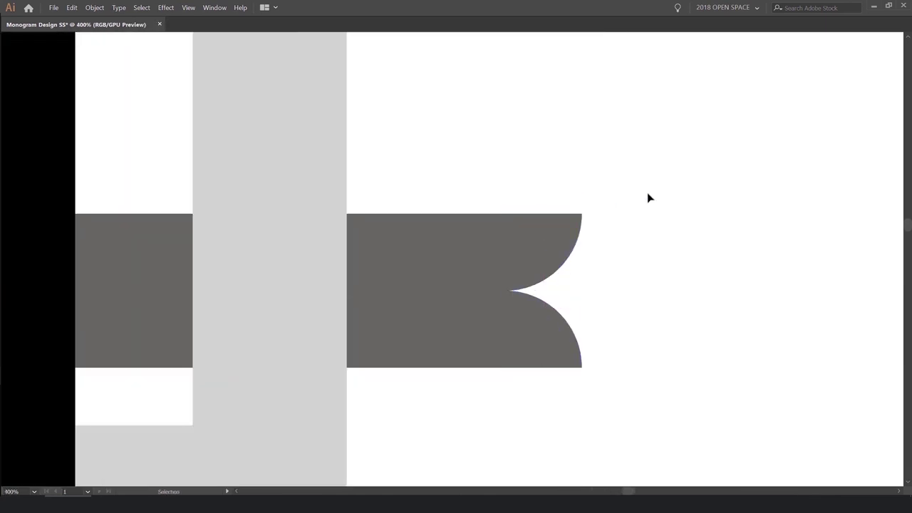
scroll(649, 194, down, 6)
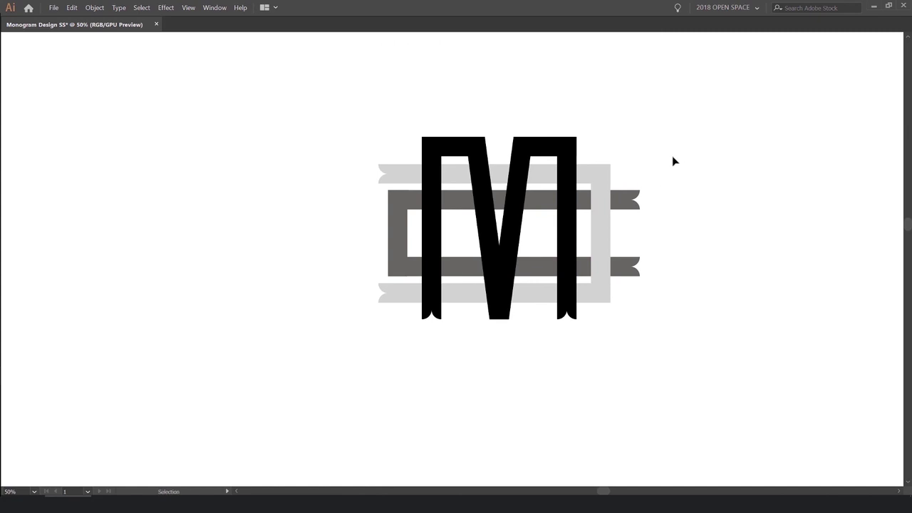
scroll(562, 197, up, 1)
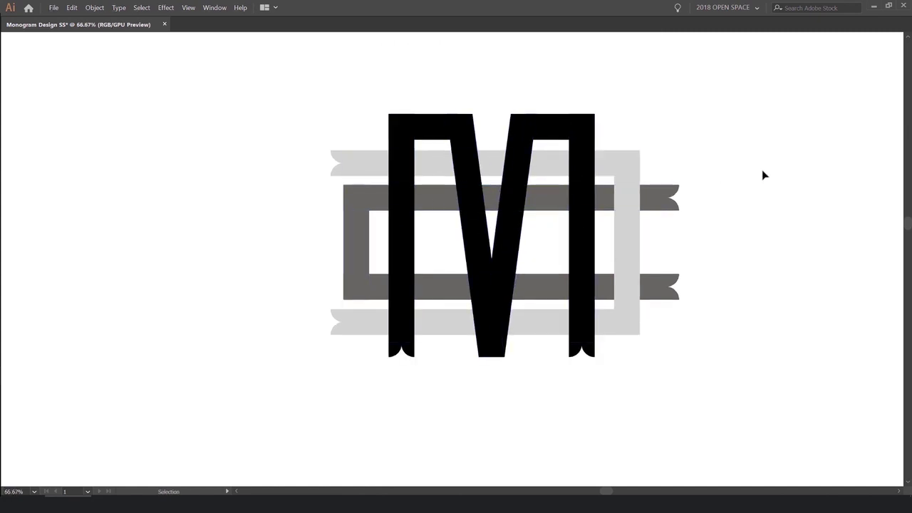
- Bring the dark C's upper bar to the front, over the M and the light C
click(470, 205)
key(a)
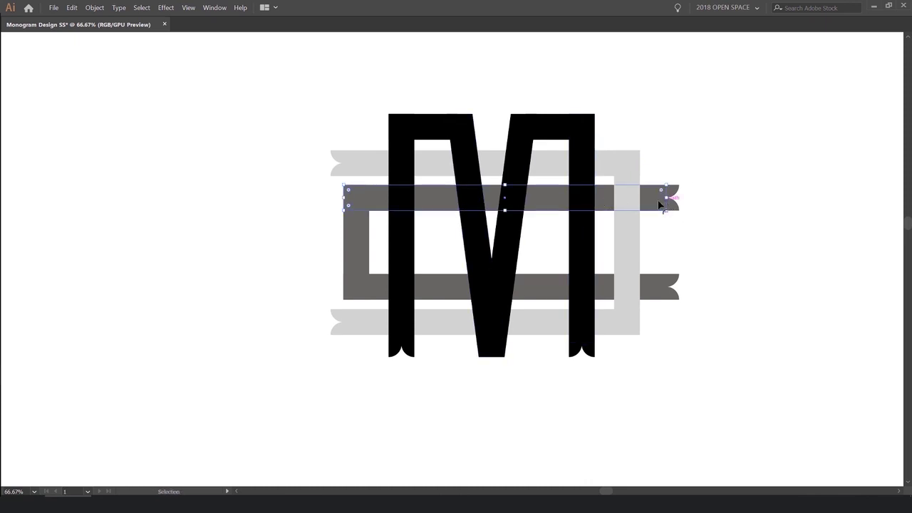
drag(543, 205, 588, 196)
key(ctrl+z)
key(v)
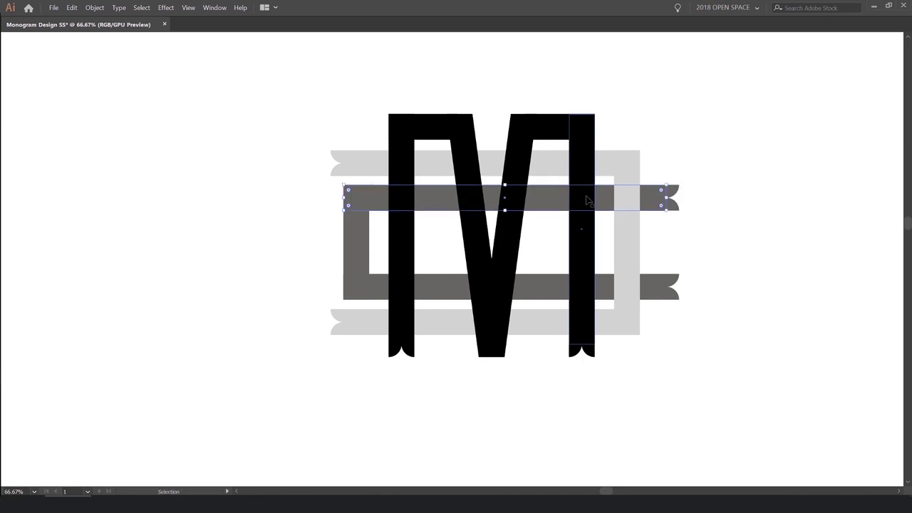
key(Tab)
drag(612, 236, 537, 205)
scroll(500, 199, up, 1)
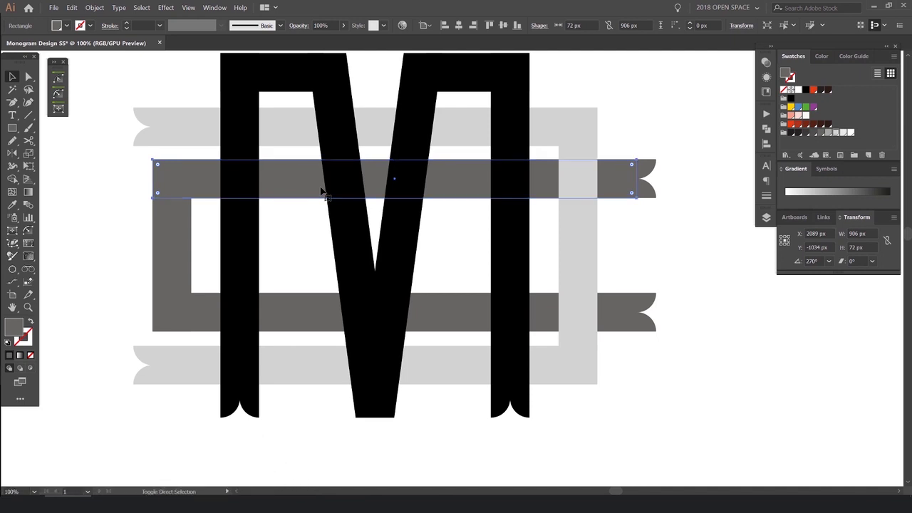
key(ctrl+shift+bracketright)
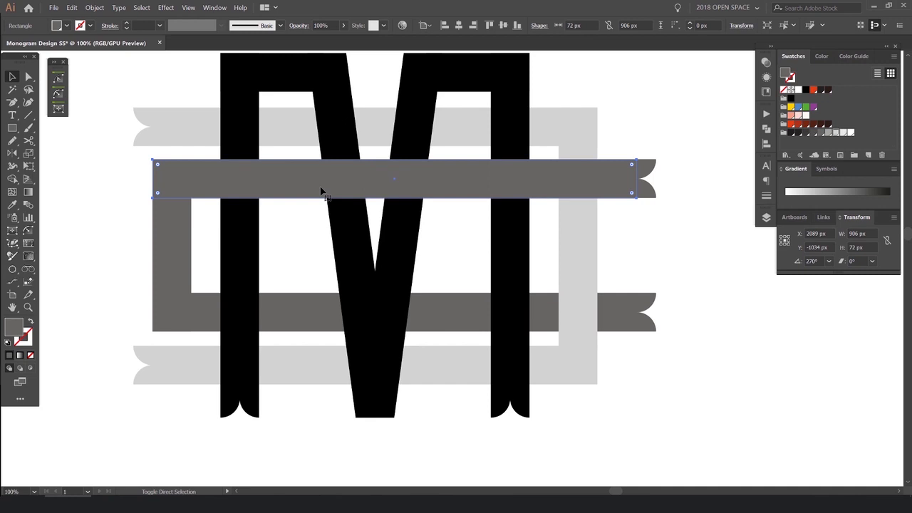
- Alternate the dark upper bar between the back and the front of the stack to compare the overlaps
key(ctrl+shift+bracketleft)
key(ctrl+shift+bracketright)
key(ctrl+shift+bracketleft)
key(ctrl+shift+bracketright)
key(ctrl+shift+bracketleft)
key(ctrl+shift+bracketright)
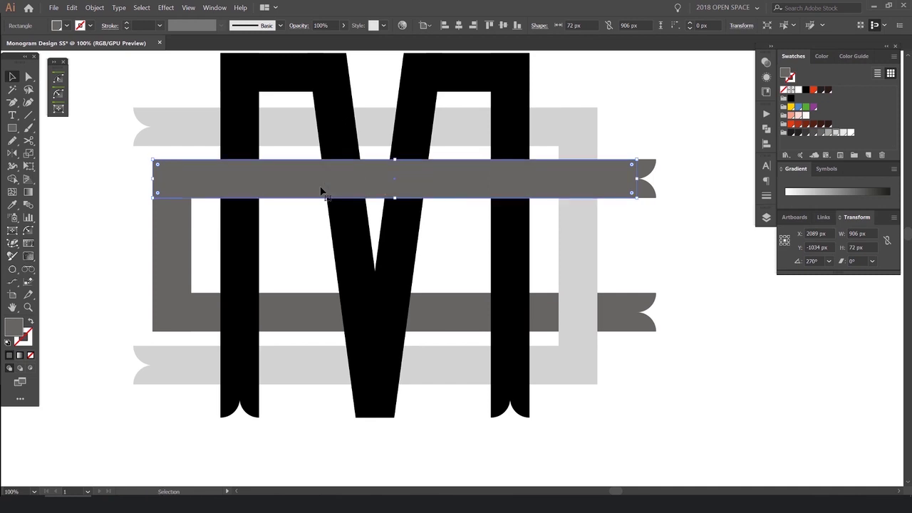
- Show the Arrange commands for changing the stacking order and leave them unused
click(96, 8)
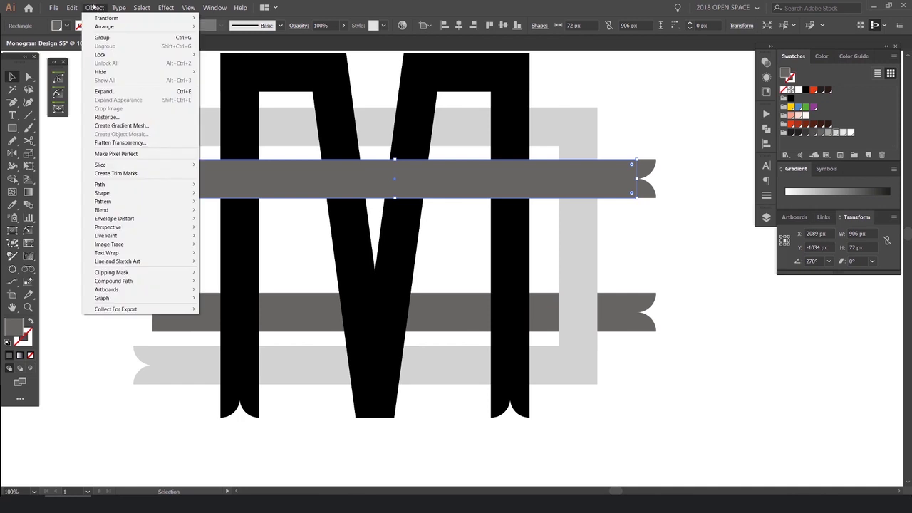
mouse_move(115, 27)
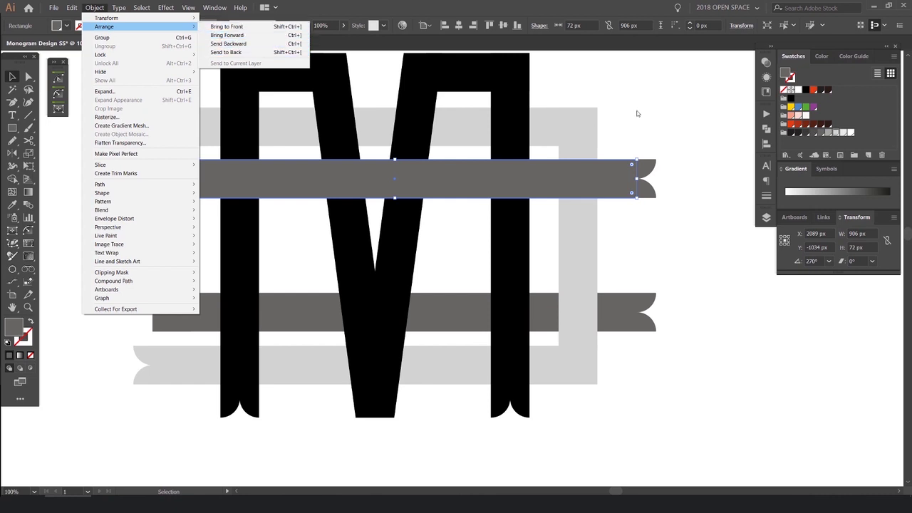
click(638, 114)
click(585, 146)
- Shorten the dark upper bar to 430 px, ending before the M's right diagonal, and copy it across to the notched end
click(419, 184)
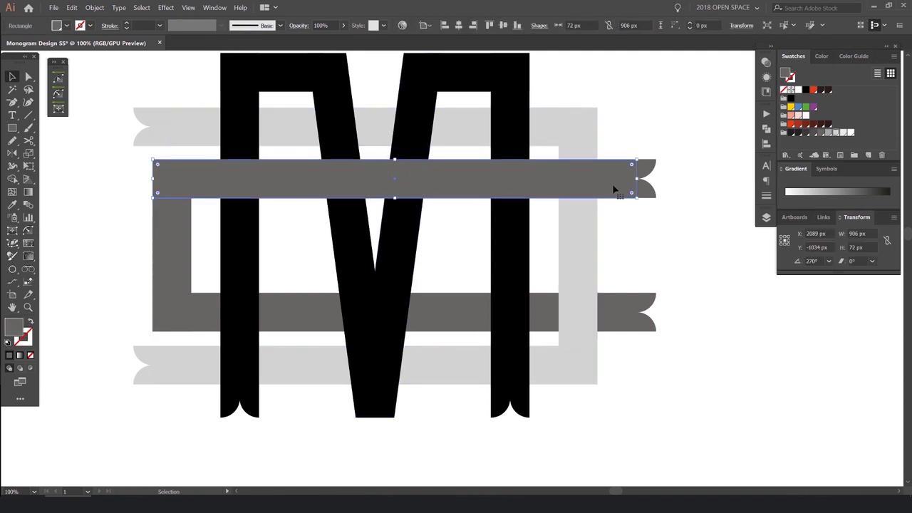
scroll(432, 183, up, 1)
scroll(235, 163, down, 2)
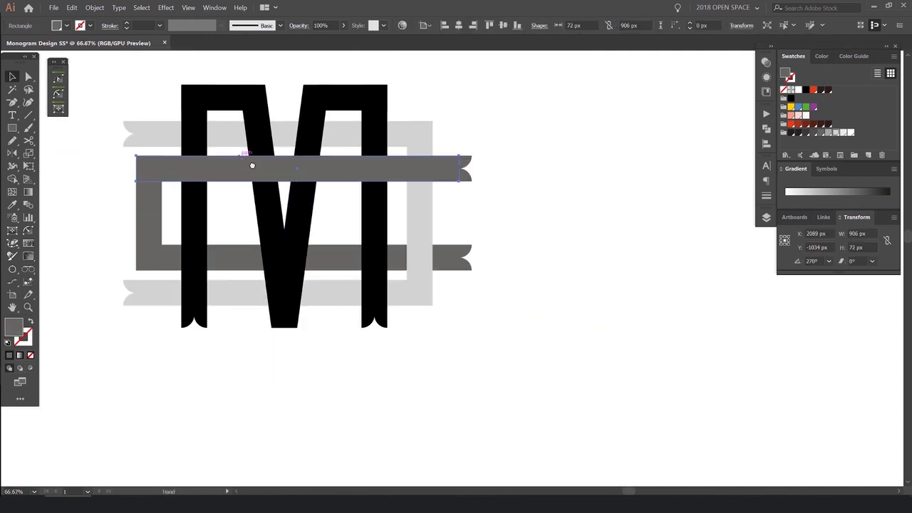
drag(253, 165, 278, 180)
scroll(376, 167, up, 1)
click(375, 168)
click(528, 194)
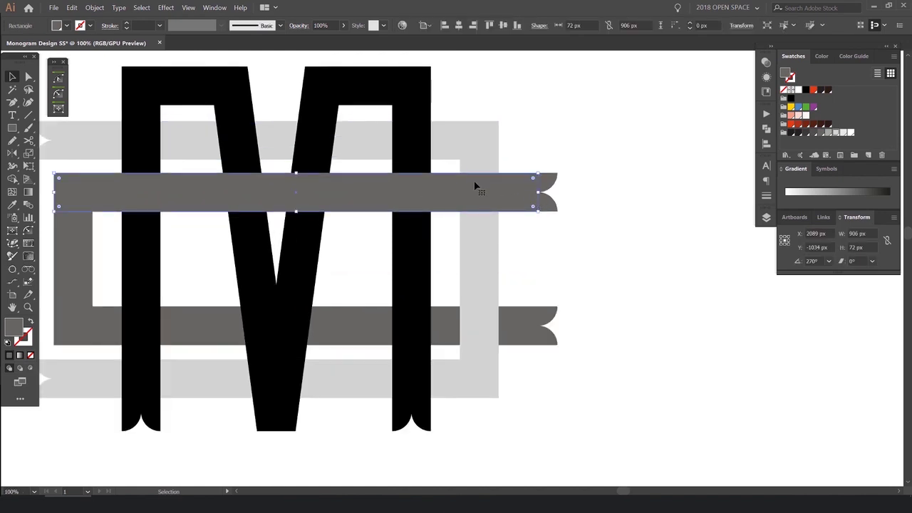
drag(538, 194, 284, 201)
drag(221, 203, 481, 206)
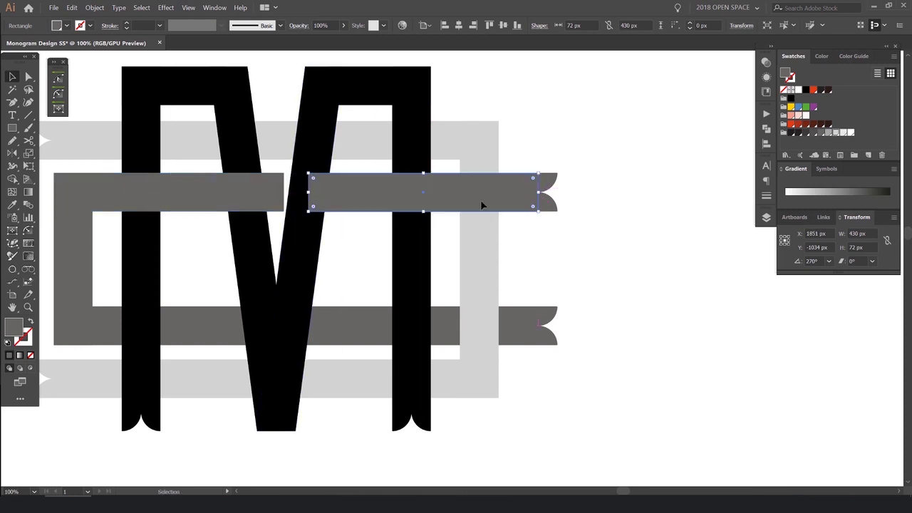
- Shorten the copied bar piece to 385 px from its inner end so it clears the M's right diagonal
scroll(551, 172, up, 3)
click(549, 171)
click(489, 201)
scroll(489, 201, down, 5)
scroll(385, 205, up, 3)
drag(349, 207, 380, 205)
scroll(294, 199, up, 2)
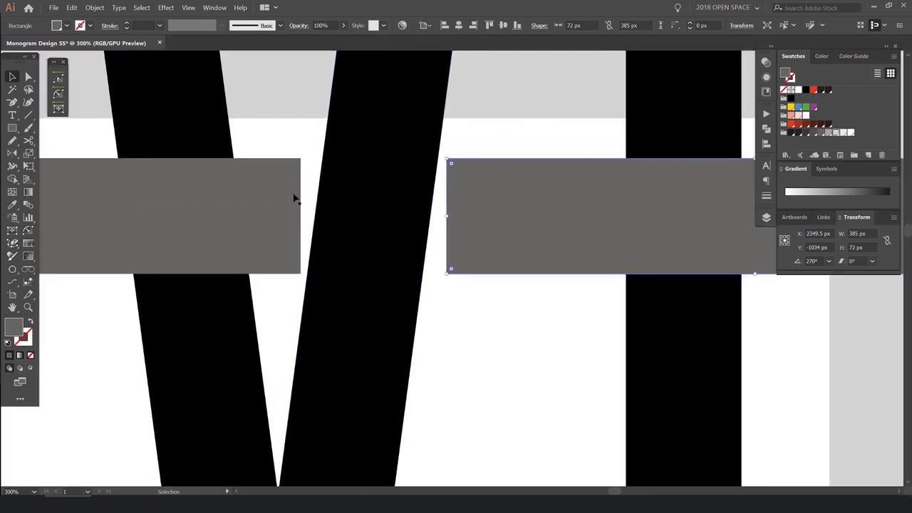
- Move the upper end corner of the left dark bar piece horizontally to X 2079 px, beside the M's right diagonal
scroll(294, 199, down, 2)
scroll(356, 183, down, 1)
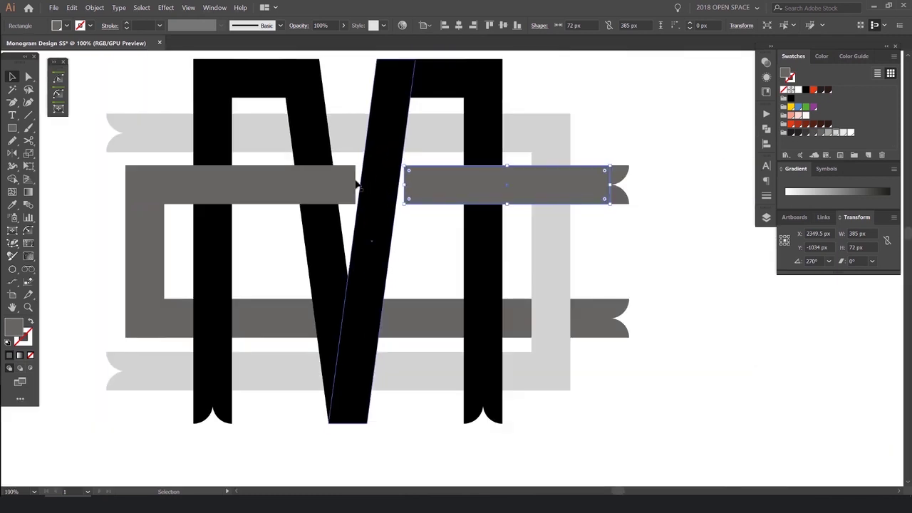
scroll(372, 156, up, 2)
scroll(363, 148, down, 2)
scroll(380, 133, up, 1)
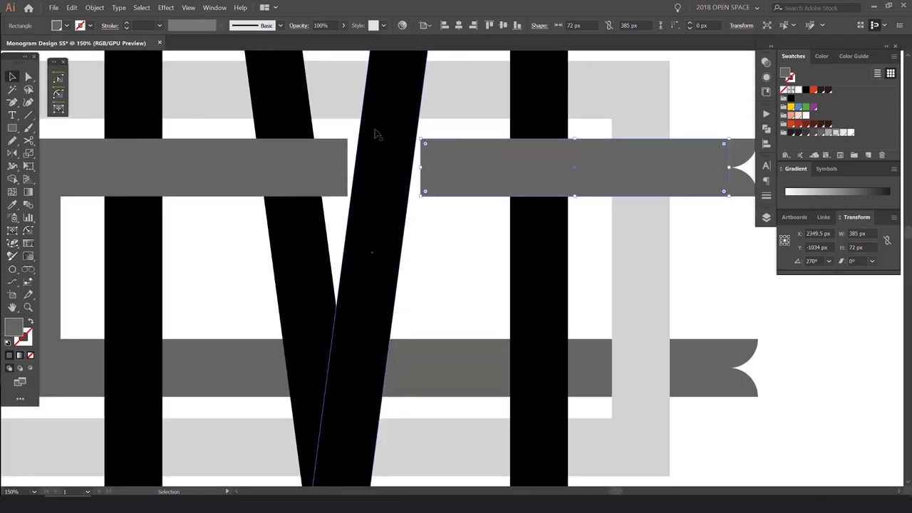
scroll(315, 140, up, 2)
key(a)
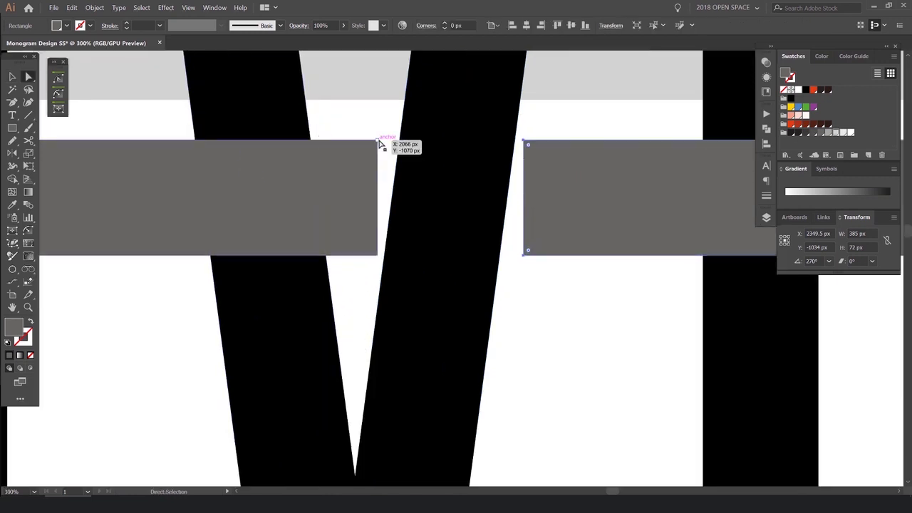
click(378, 141)
scroll(379, 143, up, 2)
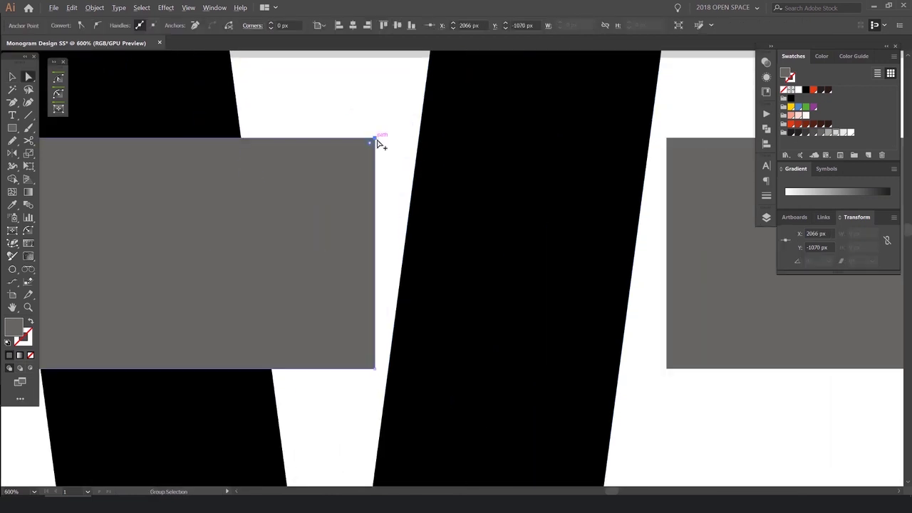
scroll(376, 139, up, 1)
drag(376, 139, 430, 134)
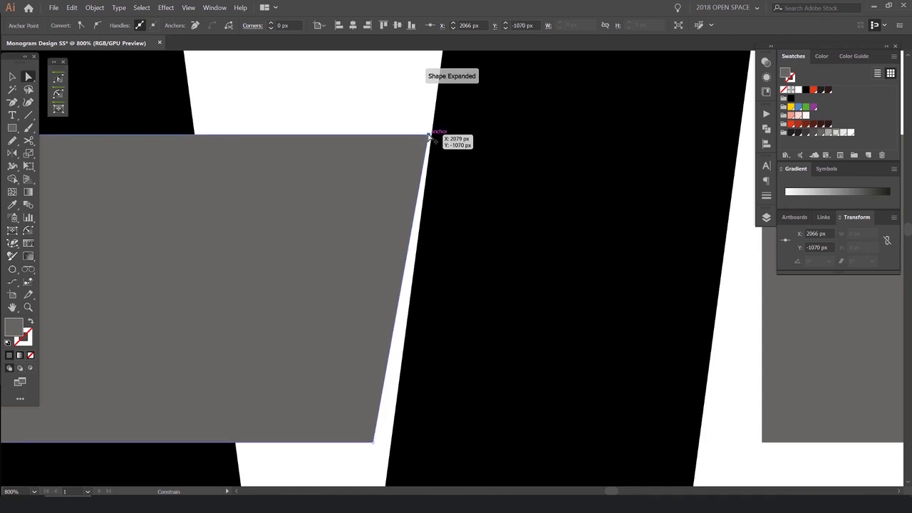
- Move the lower end corner of the same bar piece to X 2070 px so its end slants along the diagonal
scroll(423, 114, up, 1)
scroll(417, 235, up, 2)
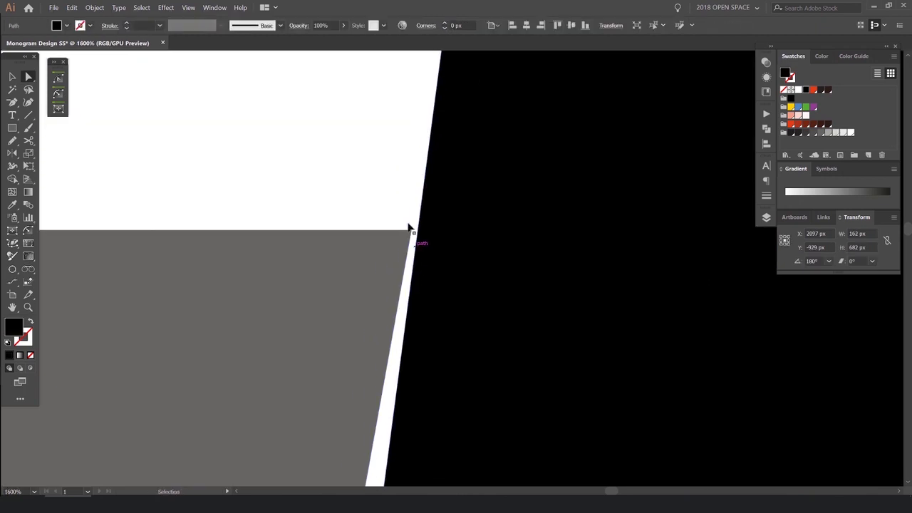
scroll(409, 228, down, 2)
scroll(401, 207, up, 3)
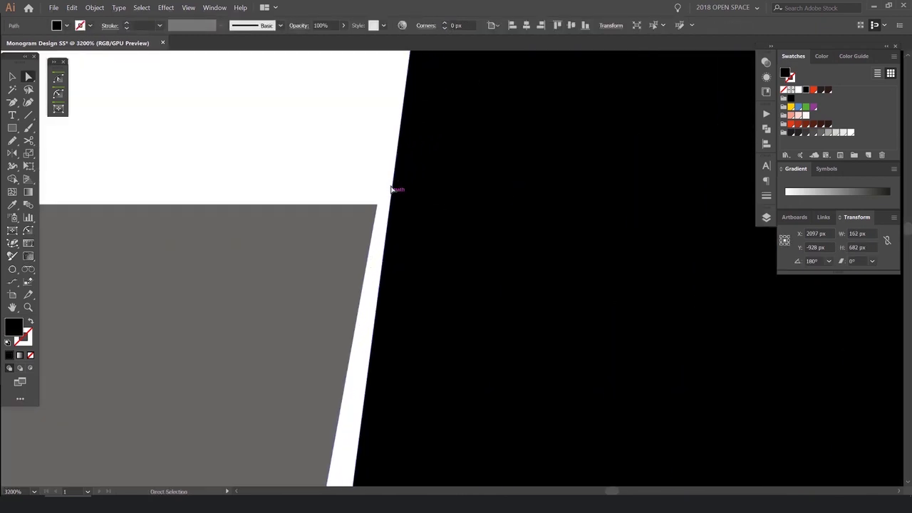
scroll(384, 203, down, 3)
scroll(346, 263, up, 2)
drag(349, 255, 385, 265)
- Try to nudge the lower end corner across the remaining gap to the diagonal's edge
scroll(350, 256, up, 2)
scroll(401, 256, up, 3)
scroll(375, 258, up, 3)
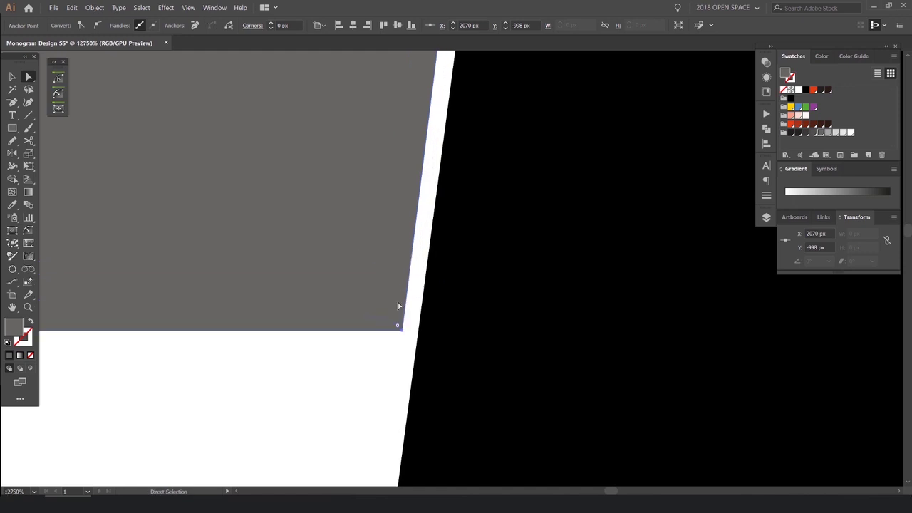
mouse_move(402, 335)
mouse_down()
mouse_move(468, 332)
mouse_move(411, 334)
mouse_up()
key(ctrl)
scroll(391, 346, down, 5)
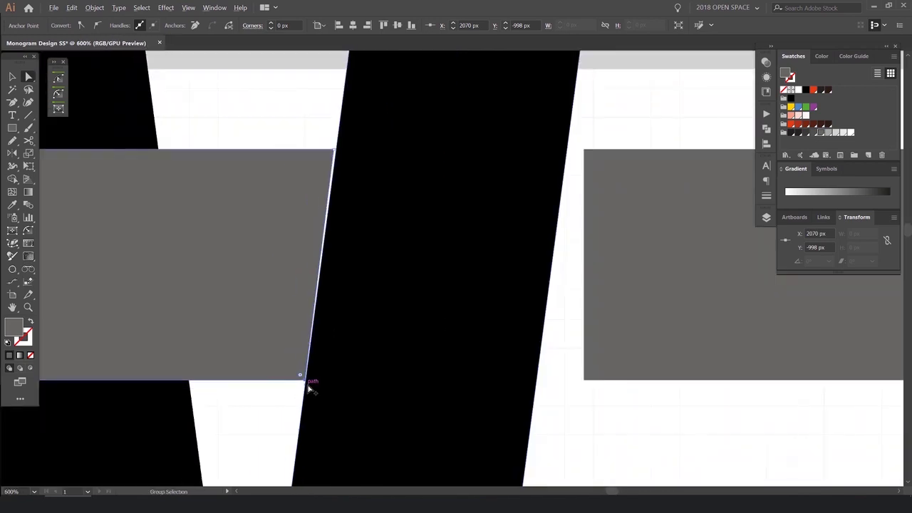
drag(308, 388, 331, 355)
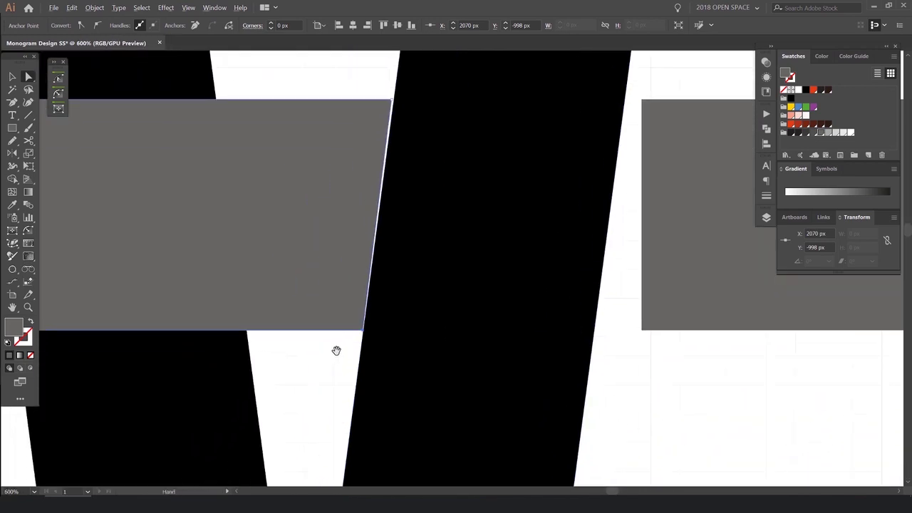
- Turn off Snap to Pixel and move the bar's lower end corner 0.24 px onto the diagonal's edge
scroll(339, 352, up, 1)
click(191, 10)
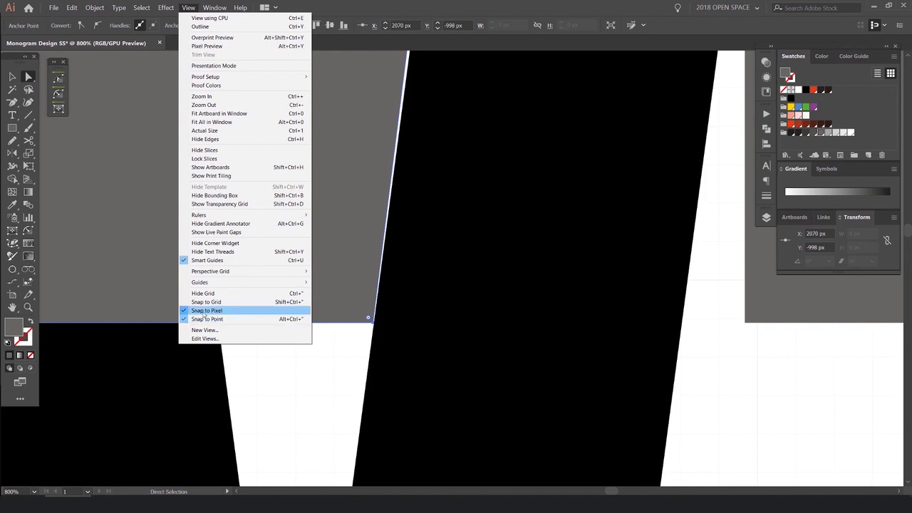
click(200, 316)
scroll(368, 321, up, 6)
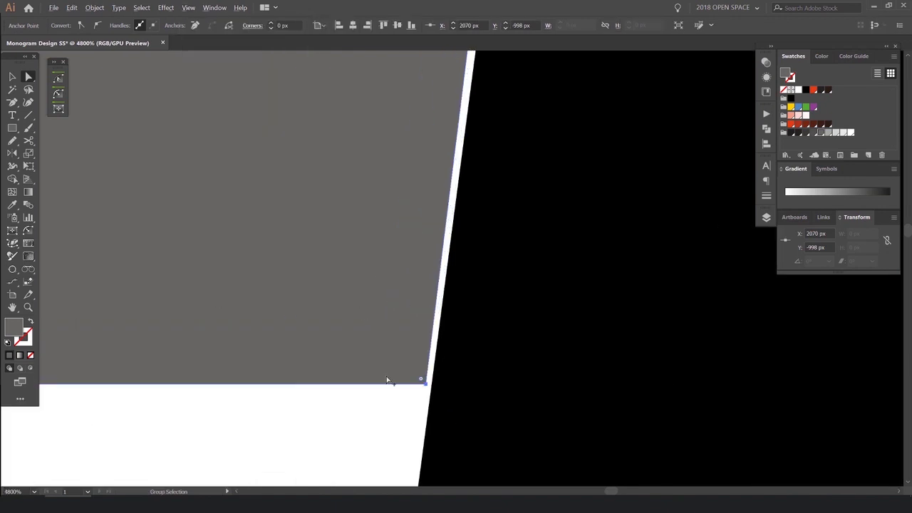
drag(404, 276, 418, 276)
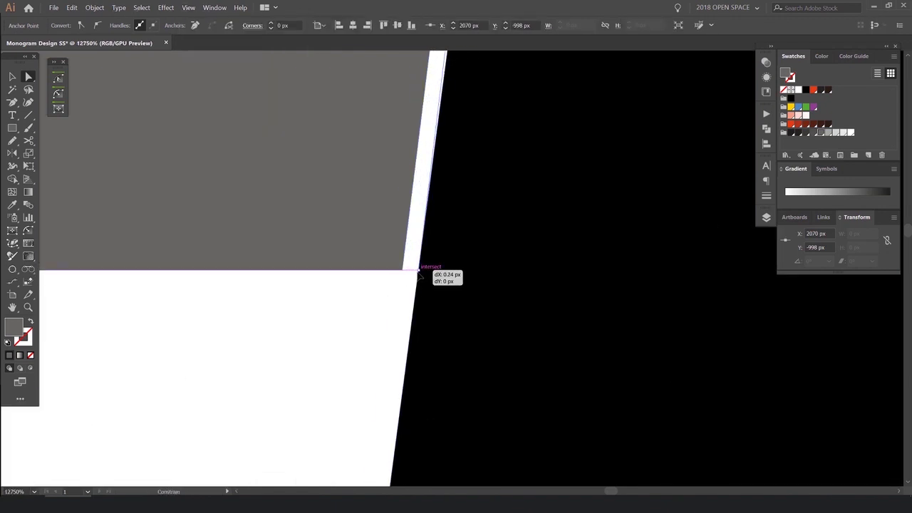
- Move the upper corner of the same bar end horizontally onto the diagonal's edge, closing the gap
scroll(420, 271, down, 6)
scroll(424, 249, up, 3)
scroll(411, 101, up, 4)
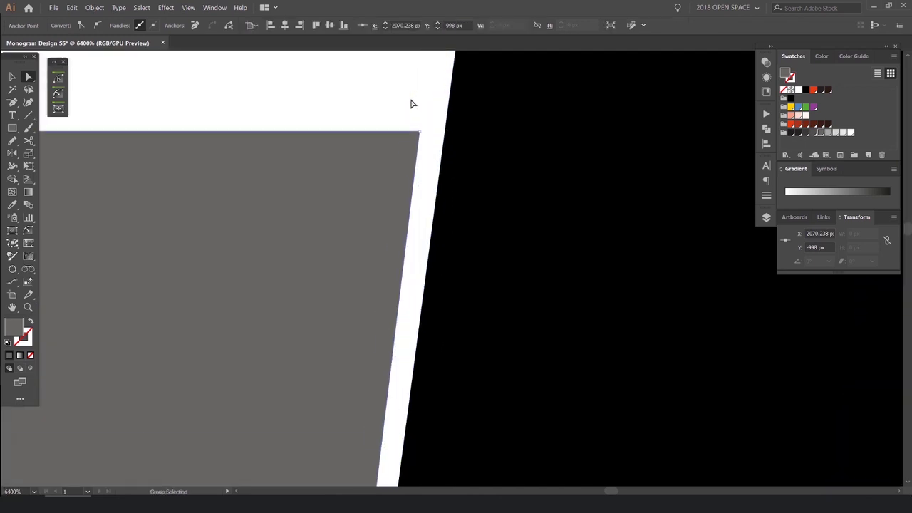
drag(421, 134, 446, 133)
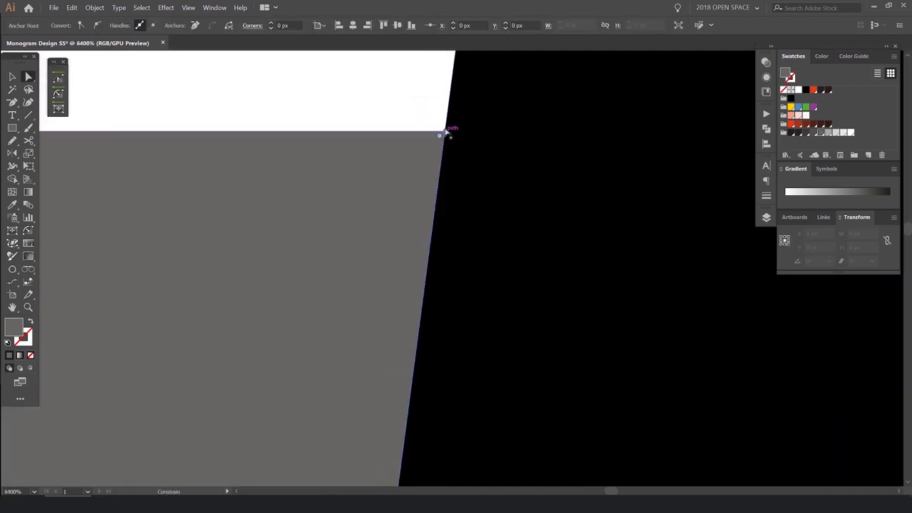
- Slant the inner end of the right dark bar piece by moving its upper and lower corners to the M's right diagonal
scroll(477, 133, down, 8)
click(538, 138)
scroll(534, 135, up, 4)
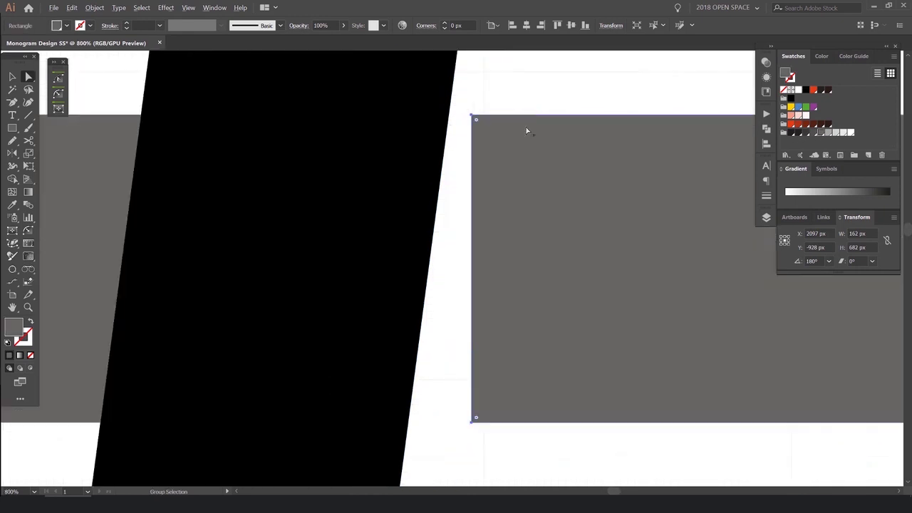
drag(474, 118, 449, 116)
drag(472, 421, 410, 422)
- Close the gap at the right piece's lower inner corner by moving it exactly onto the diagonal's edge
click(458, 429)
scroll(413, 428, up, 7)
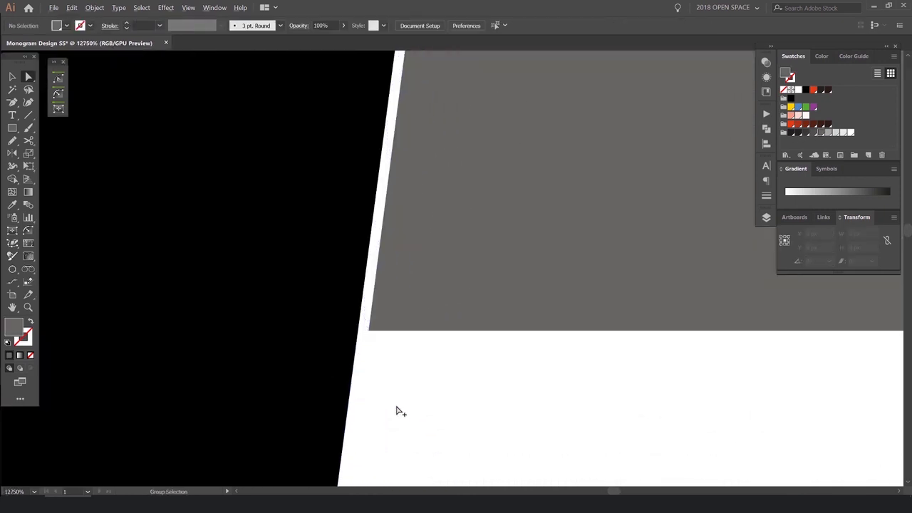
drag(366, 332, 359, 332)
click(392, 347)
scroll(433, 359, down, 8)
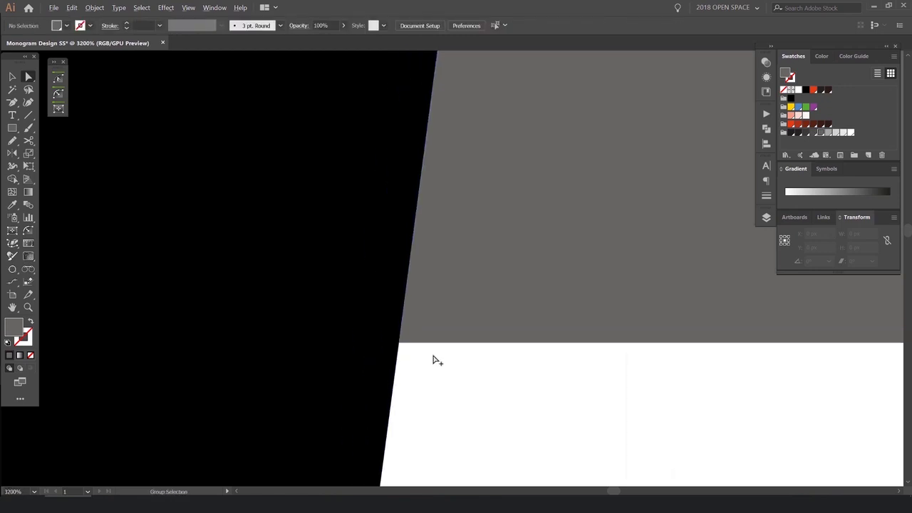
- Examine the whole monogram and how its bars overlap the M, including the light C's vertical bar
scroll(566, 265, down, 5)
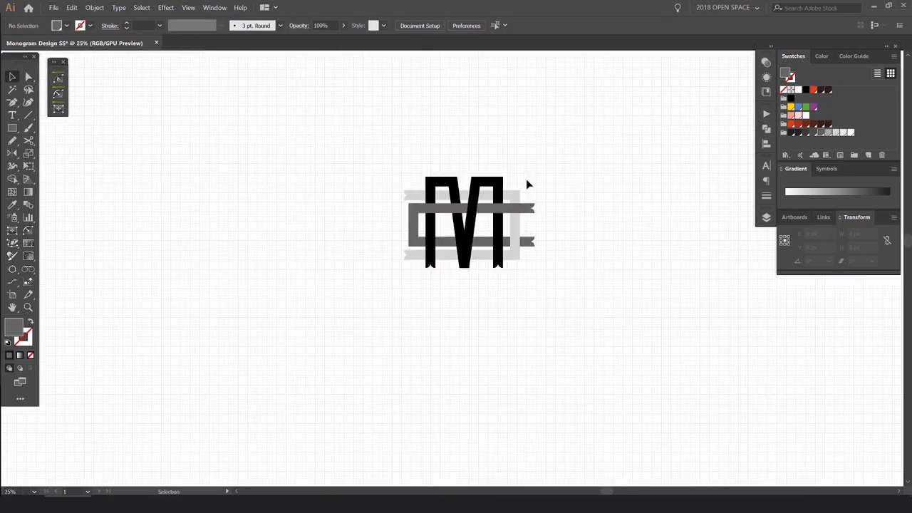
scroll(527, 184, up, 3)
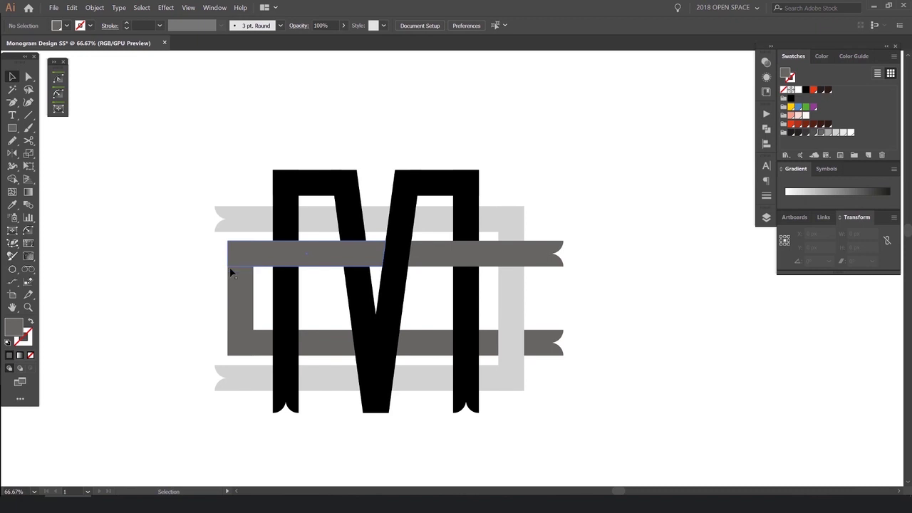
scroll(541, 261, down, 3)
drag(620, 214, 608, 216)
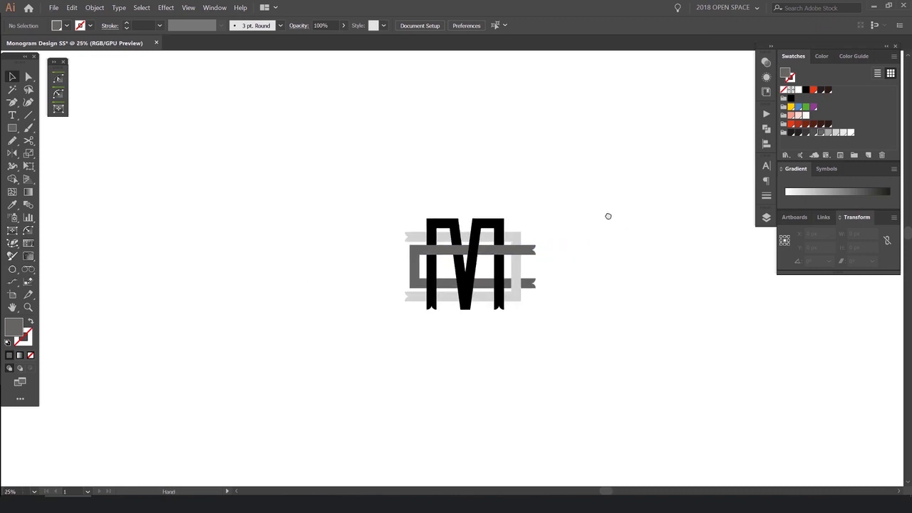
scroll(494, 250, up, 3)
scroll(602, 171, down, 2)
drag(603, 171, 552, 167)
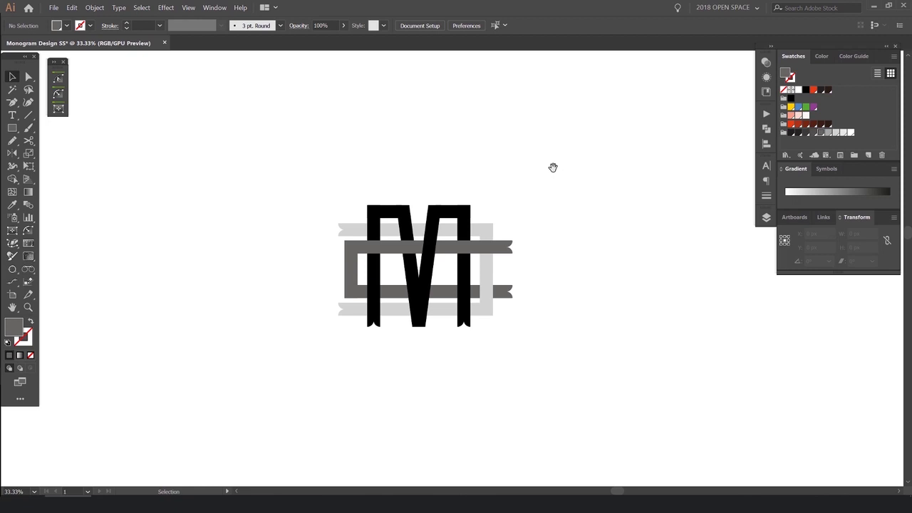
scroll(436, 285, up, 1)
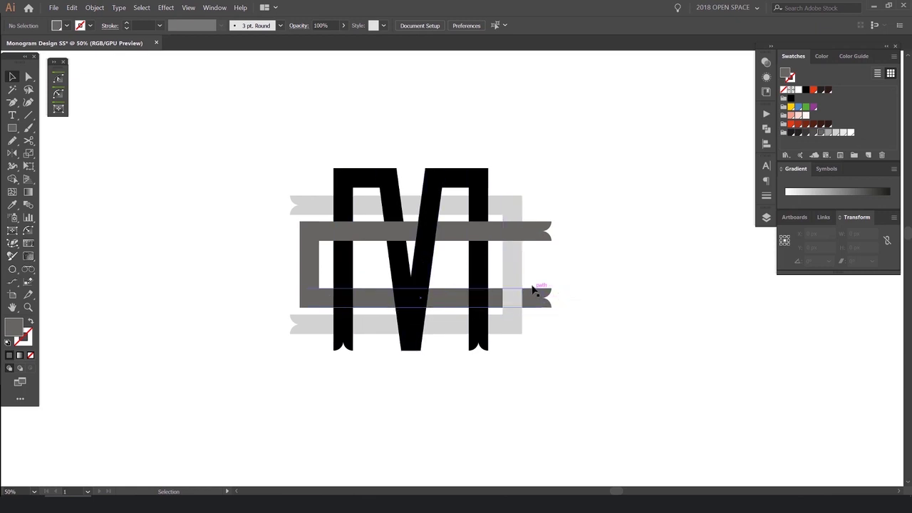
scroll(535, 291, up, 1)
click(511, 260)
click(613, 260)
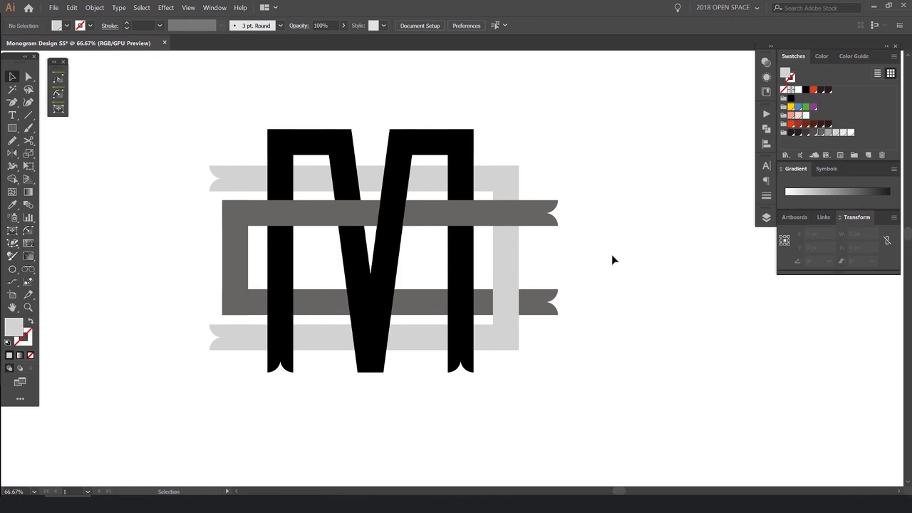
- Inspect the light C group, its upper bar and the rounded pieces forming the notch at the bar's end
click(509, 176)
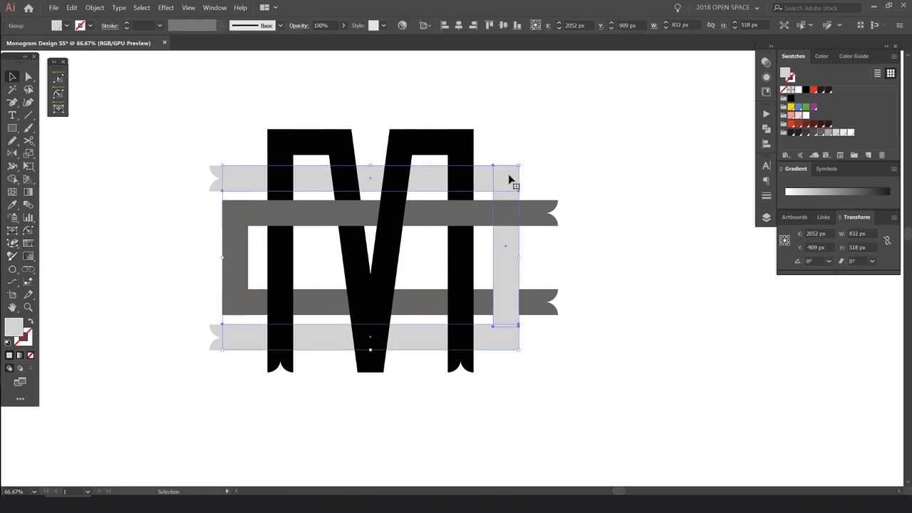
scroll(299, 161, up, 2)
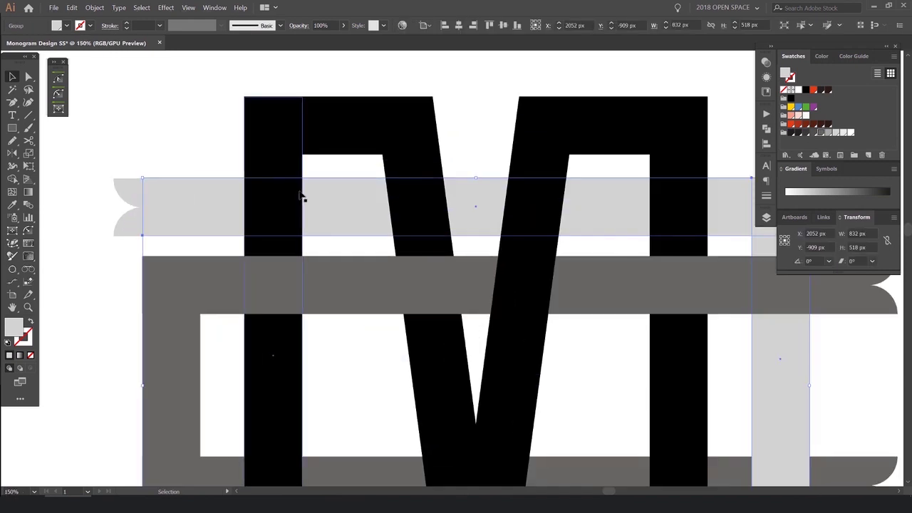
click(219, 159)
key(a)
click(198, 189)
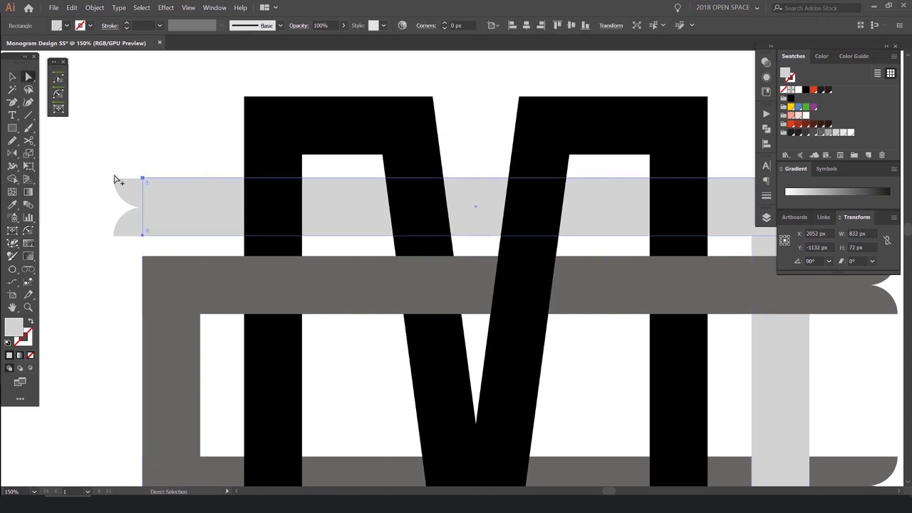
click(114, 175)
scroll(121, 177, up, 7)
click(250, 203)
scroll(250, 203, down, 2)
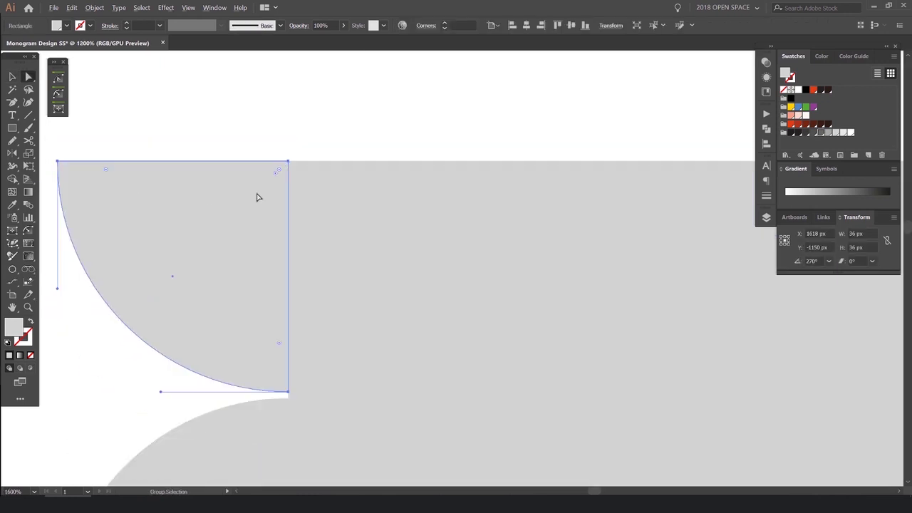
key(v)
drag(228, 207, 293, 184)
scroll(267, 195, up, 3)
scroll(350, 150, down, 8)
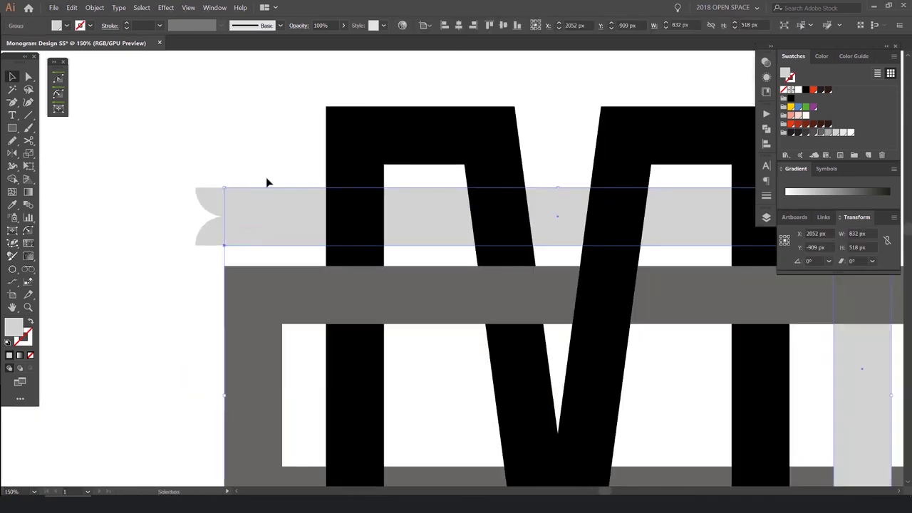
scroll(297, 163, down, 4)
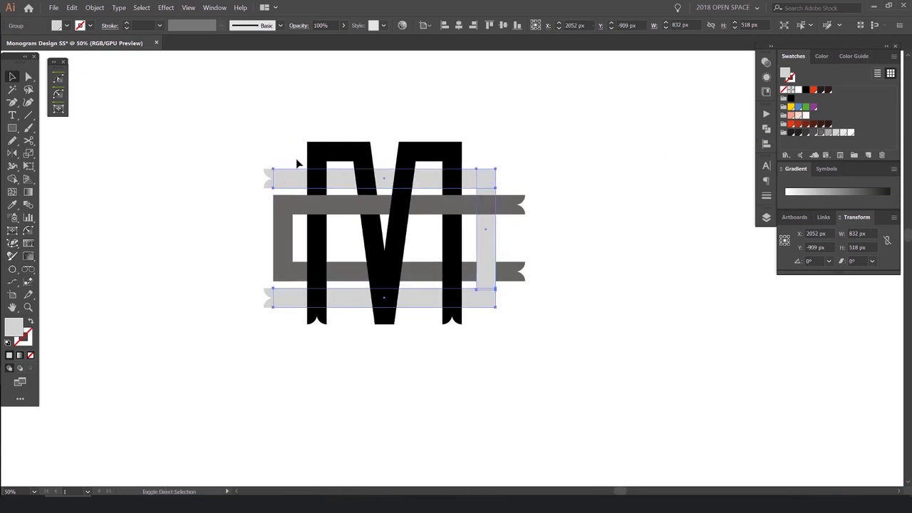
- Shorten the light upper bar to 633 px, starting at the inner edge of the M's left leg, and copy it across to the notched end
click(296, 158)
scroll(288, 163, up, 2)
scroll(288, 190, up, 2)
drag(240, 197, 423, 189)
scroll(446, 187, down, 2)
drag(436, 196, 331, 200)
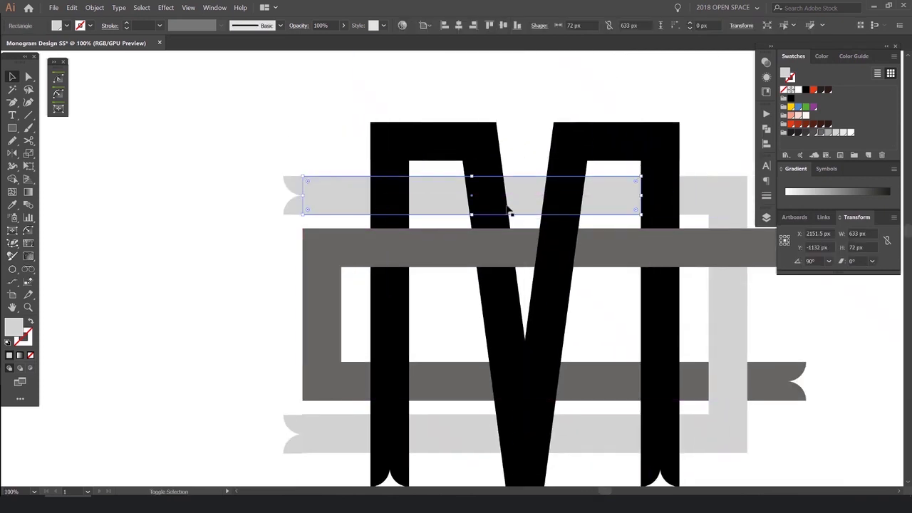
- Shorten the copied light bar to 199 px, ending at the inner edge of the M's left leg, and bring it to the front
drag(641, 196, 411, 206)
drag(457, 206, 489, 215)
key(ctrl+z)
drag(342, 195, 340, 169)
key(ctrl+z)
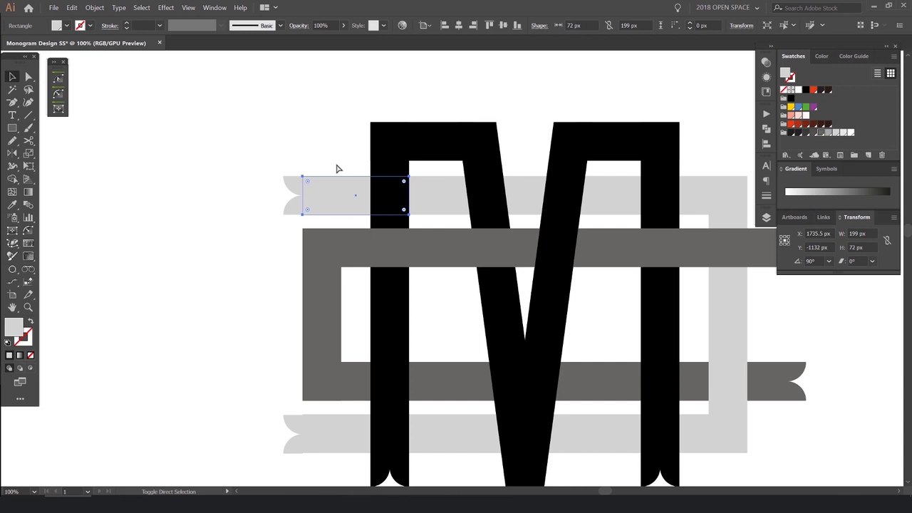
key(ctrl+shift+bracketright)
drag(401, 198, 355, 140)
key(ctrl+z)
scroll(429, 169, up, 2)
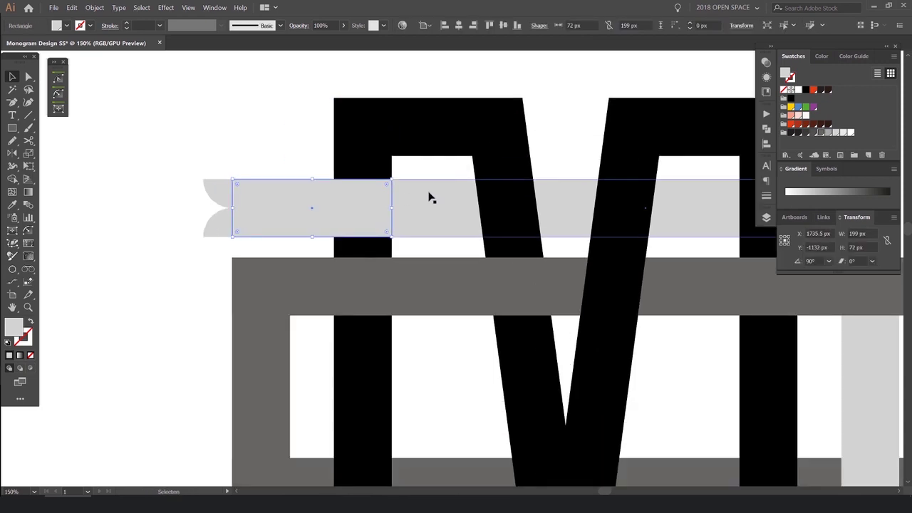
scroll(430, 195, down, 2)
scroll(395, 203, down, 1)
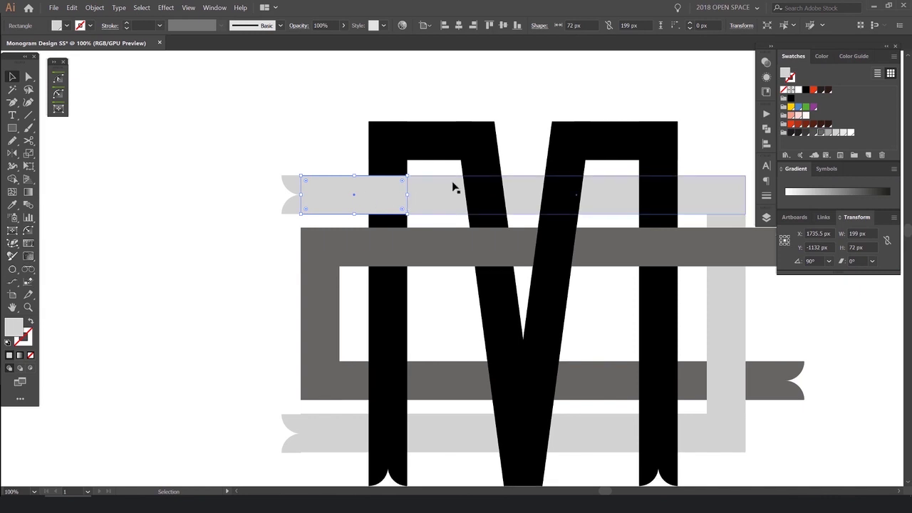
key(Delete)
click(432, 190)
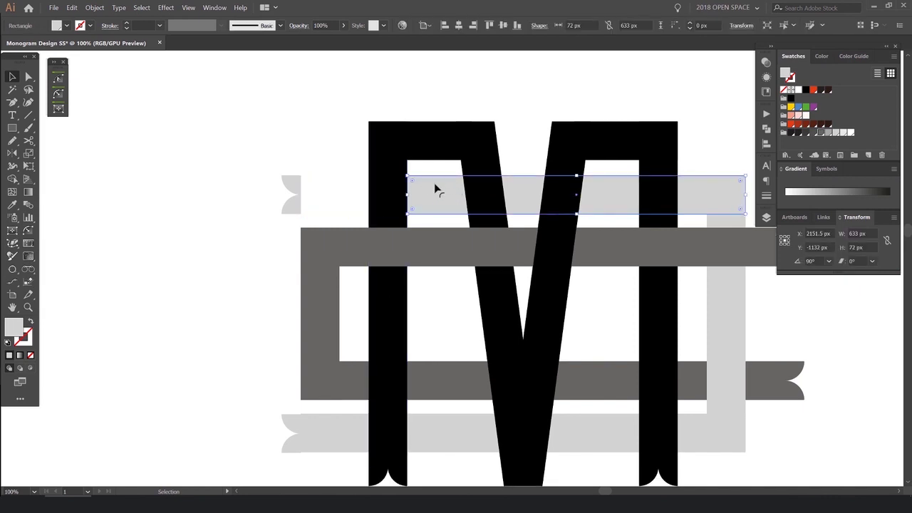
drag(409, 196, 359, 197)
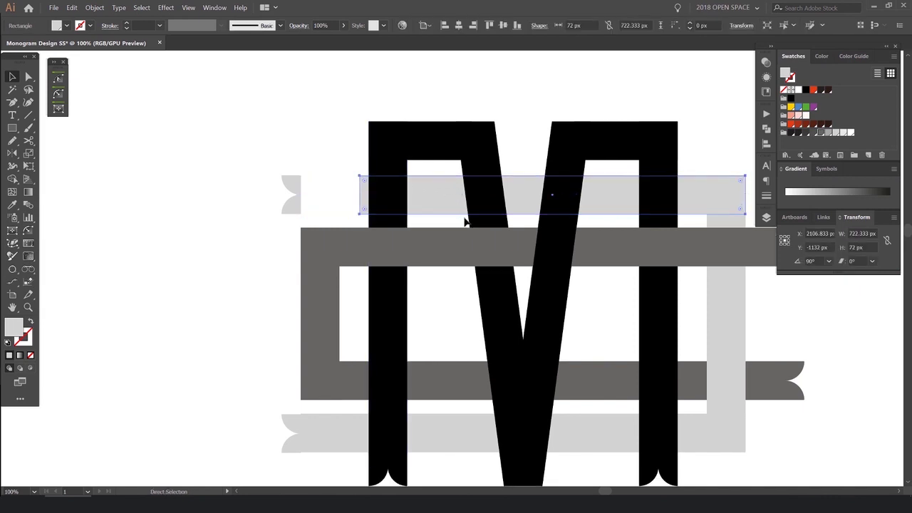
key(ctrl+z)
key(ctrl+z)
click(331, 128)
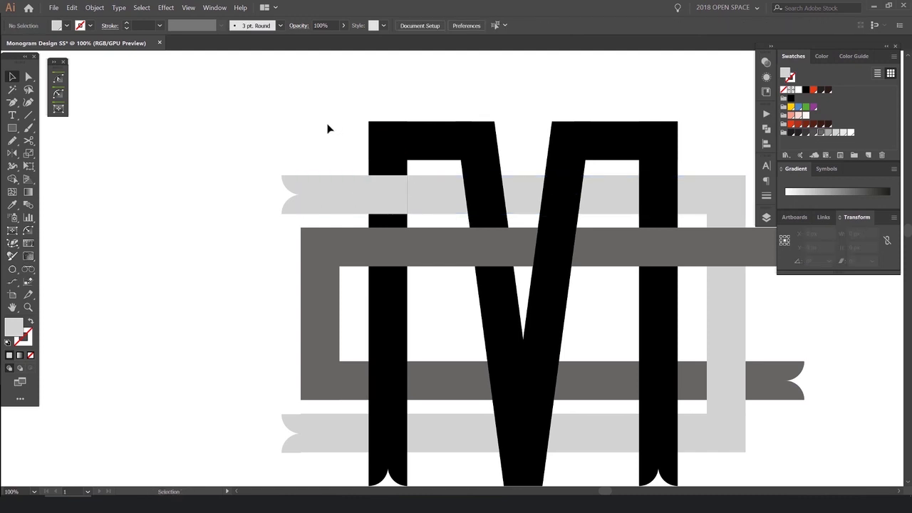
- Examine where the light upper bar passes over the M's left leg and how the dark C's bars cross the M
scroll(327, 155, up, 1)
drag(359, 218, 356, 187)
key(ctrl+z)
scroll(340, 176, down, 2)
click(365, 155)
scroll(377, 187, up, 1)
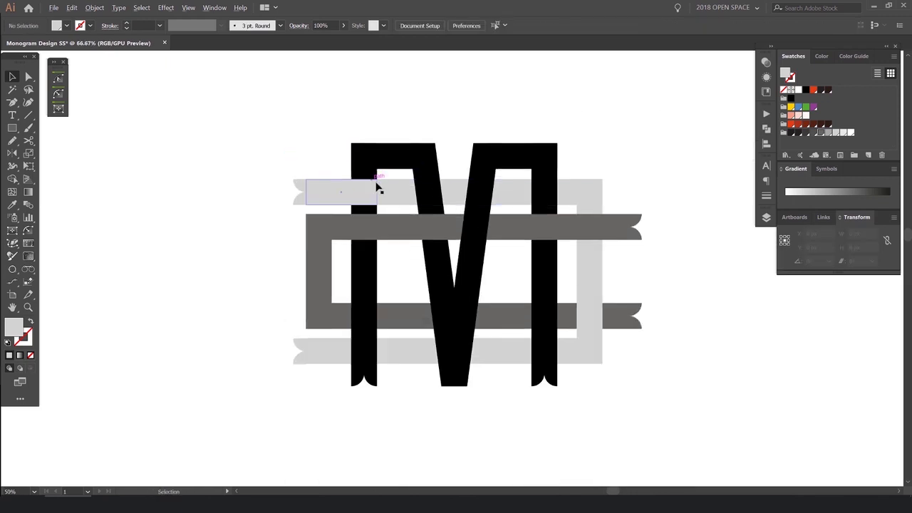
scroll(591, 191, up, 1)
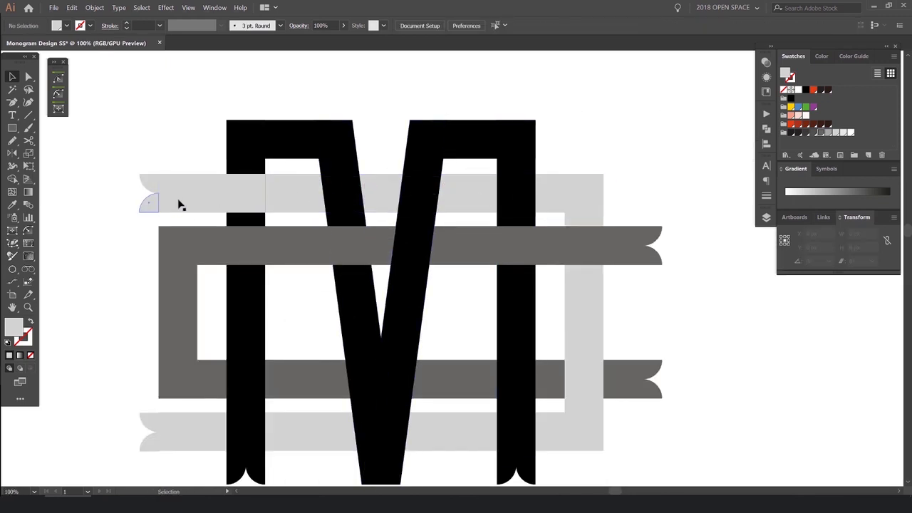
scroll(175, 214, down, 2)
scroll(173, 218, up, 1)
drag(179, 240, 247, 190)
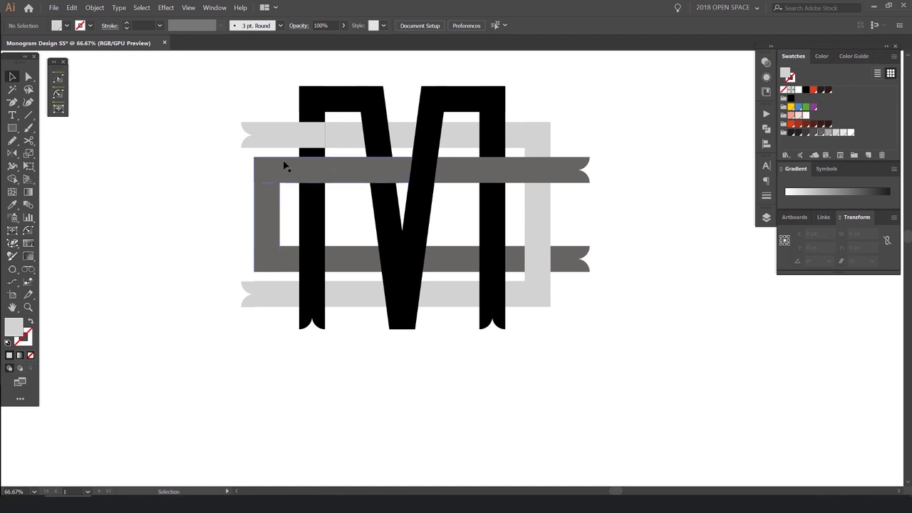
scroll(273, 153, up, 1)
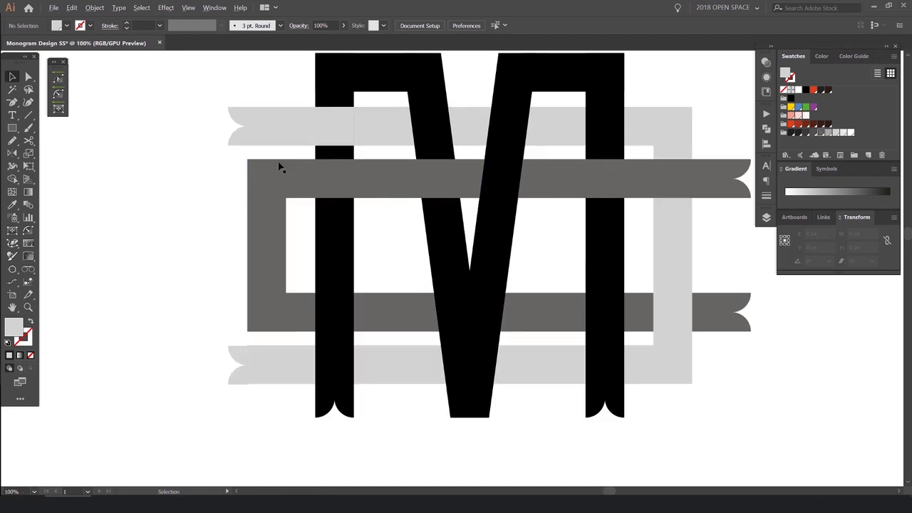
scroll(307, 207, down, 1)
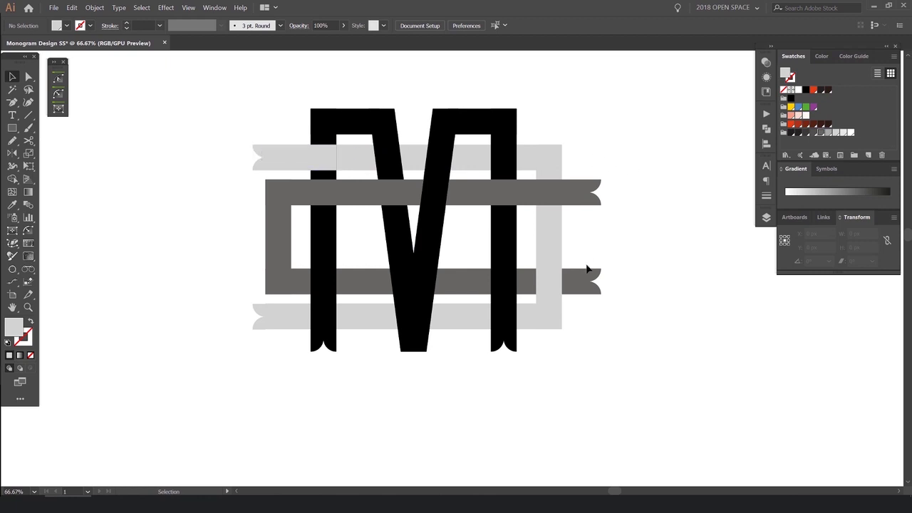
- Split the dark C's lower bar at the inner edge of the light C's vertical bar, leaving a 146 px piece toward the notched end
scroll(580, 285, up, 1)
click(546, 281)
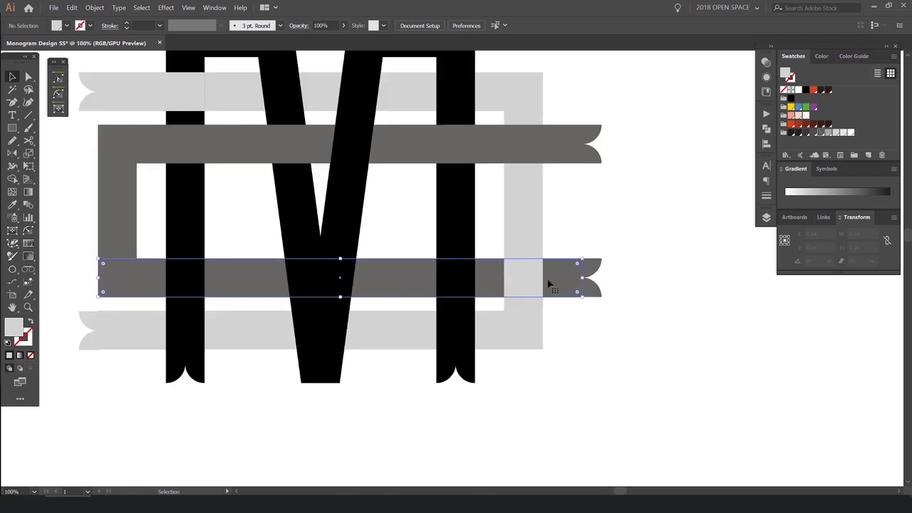
drag(579, 277, 468, 267)
drag(318, 280, 488, 259)
key(ctrl+minus)
scroll(449, 274, up, 3)
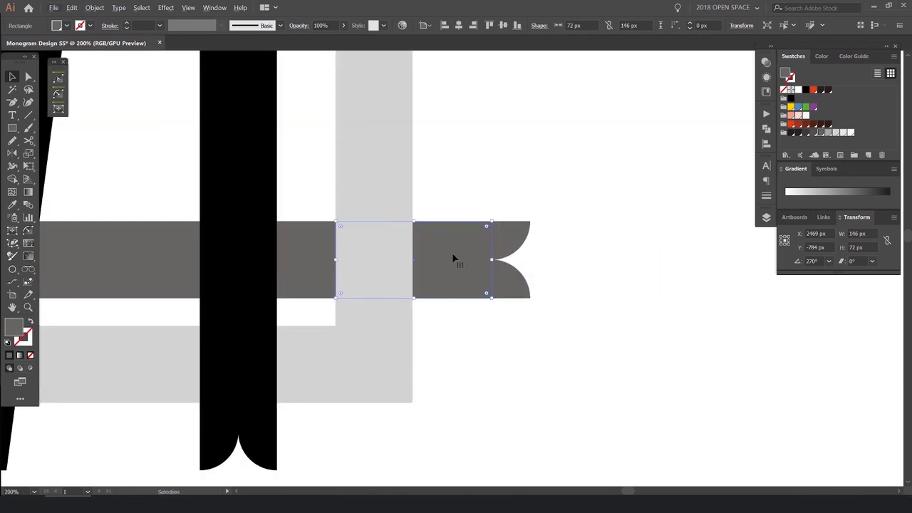
- Bring the 146 px dark piece to the front so it passes over the light C's vertical bar
key(ctrl+shift+])
click(557, 179)
scroll(544, 183, down, 2)
drag(478, 220, 460, 175)
scroll(530, 186, up, 2)
key(ctrl+z)
key(ctrl+z)
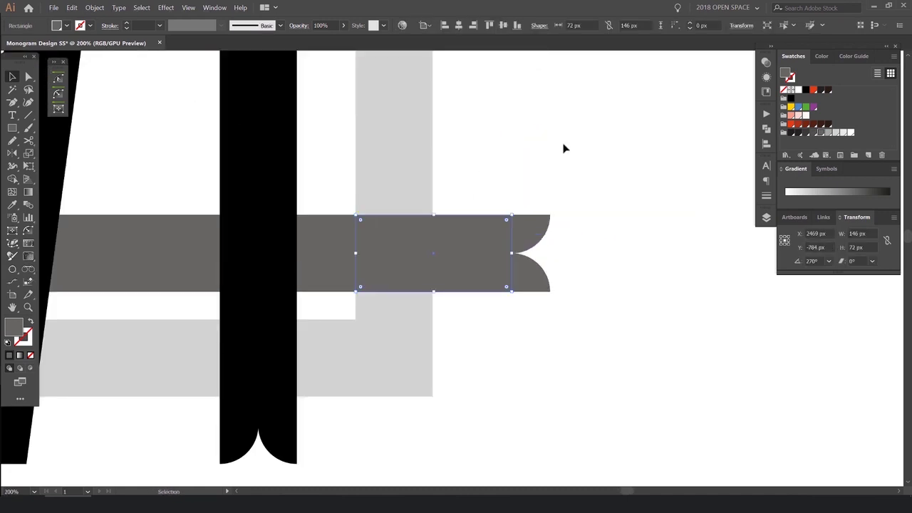
click(534, 155)
scroll(532, 183, down, 2)
key(space)
scroll(505, 191, down, 1)
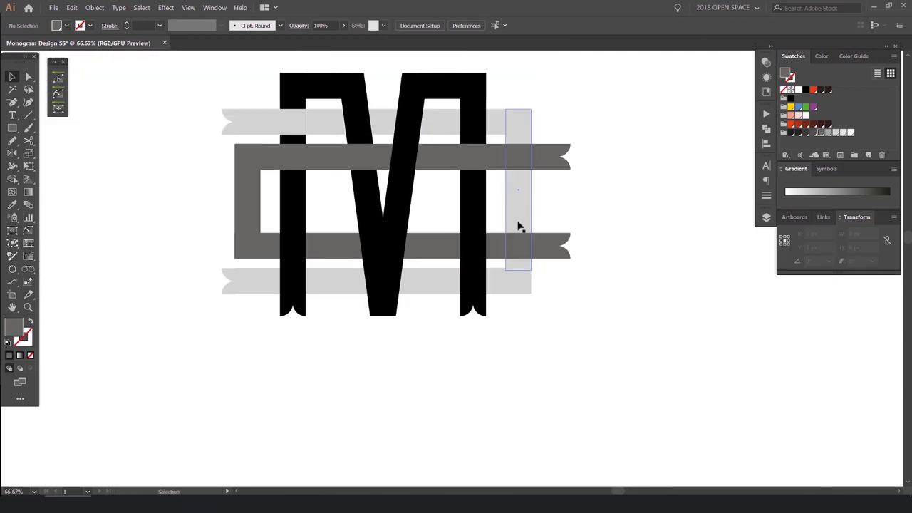
- Examine the dark C's crossings over the light vertical bar and check the alignment of both C shapes' outer corners and notched ends
click(527, 268)
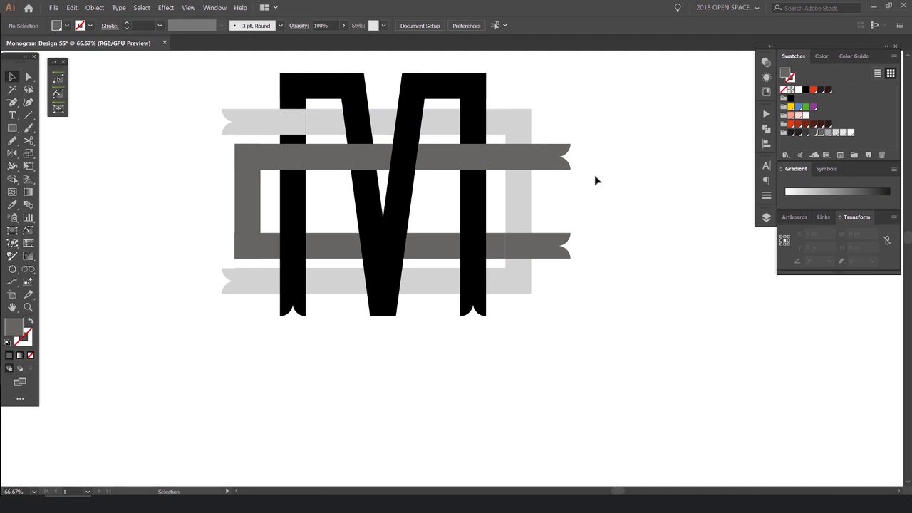
scroll(534, 156, up, 2)
drag(535, 122, 568, 154)
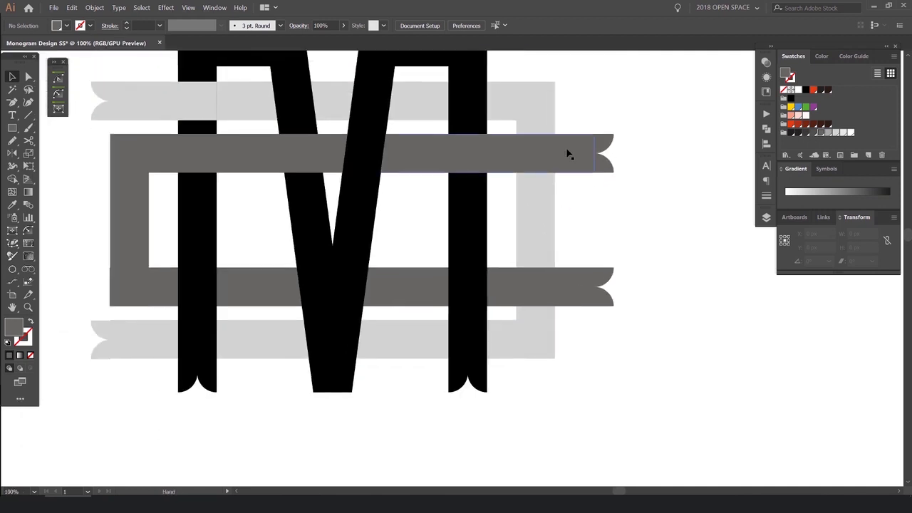
scroll(510, 158, down, 1)
drag(477, 106, 492, 121)
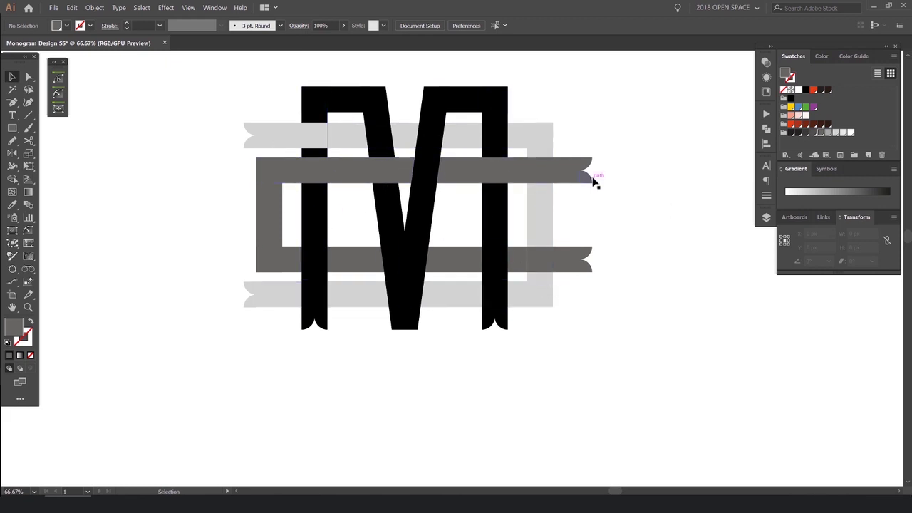
scroll(240, 299, up, 8)
drag(266, 216, 266, 204)
scroll(268, 206, down, 6)
drag(414, 248, 299, 338)
scroll(297, 330, down, 1)
scroll(170, 206, up, 2)
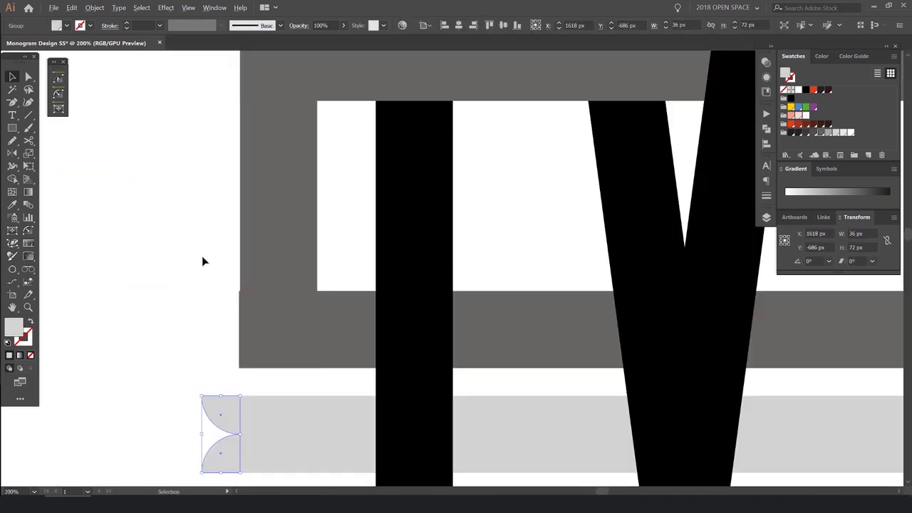
- Shorten the dark C's lower bar to 760 px, aligning its end flush with the outer edge of the dark vertical bar
scroll(261, 318, up, 2)
click(380, 309)
scroll(396, 255, down, 3)
drag(363, 106, 372, 236)
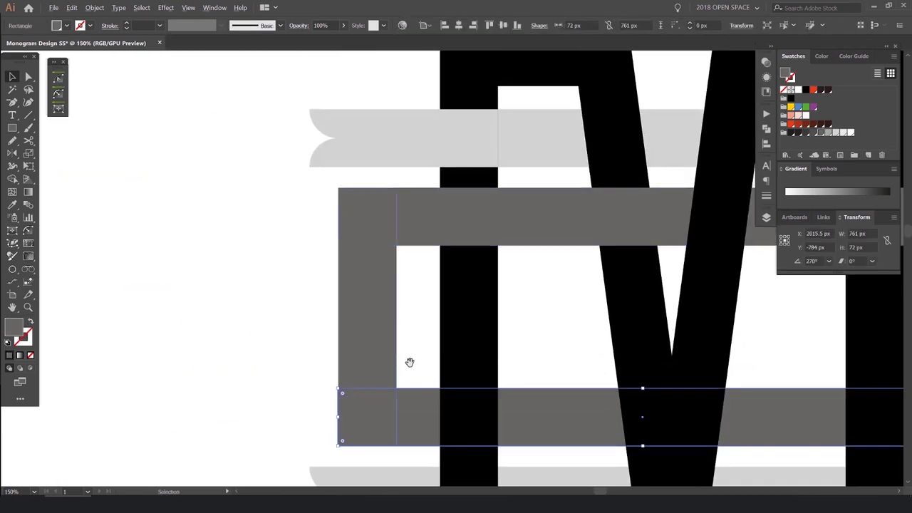
drag(426, 361, 254, 199)
drag(285, 238, 427, 207)
key(ctrl+z)
scroll(163, 243, up, 4)
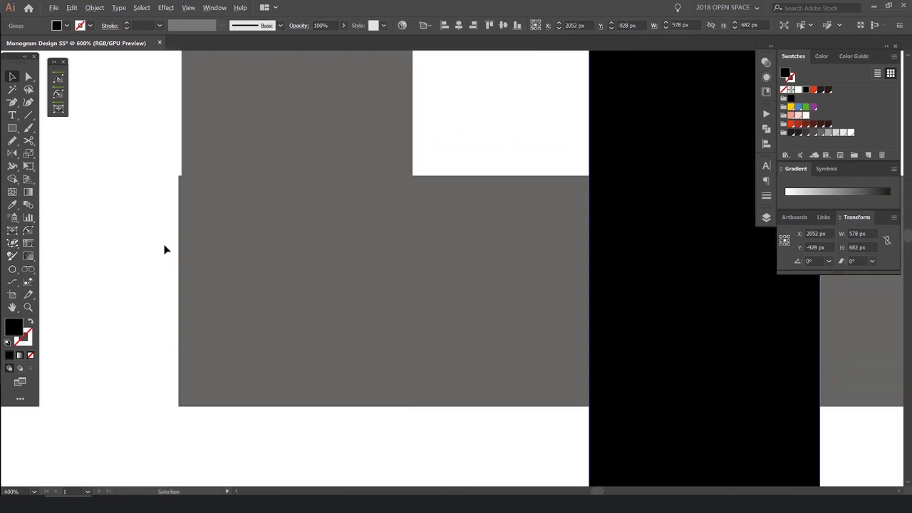
click(165, 208)
mouse_move(178, 293)
mouse_down()
mouse_move(210, 292)
mouse_move(182, 292)
mouse_up()
scroll(161, 190, up, 3)
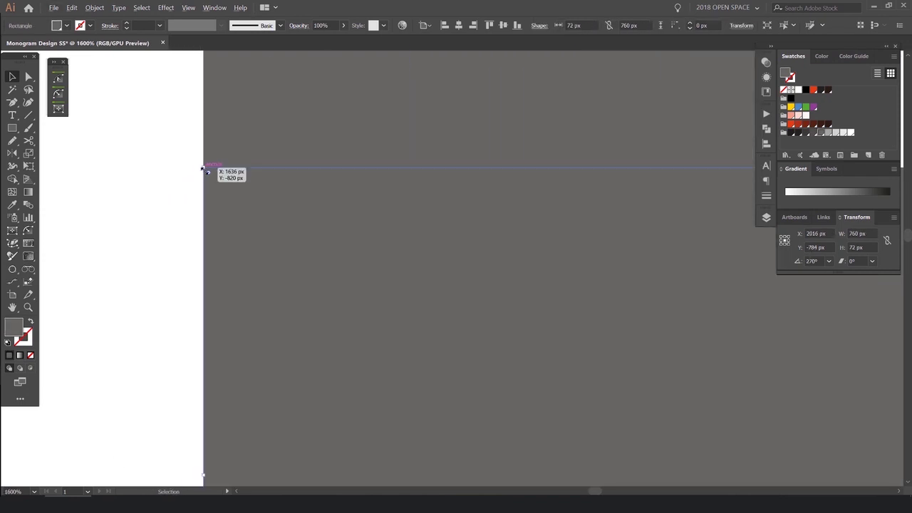
scroll(203, 168, down, 8)
- Examine the dark C's notched ends and the overall weave of the monogram at different magnifications
drag(374, 318, 309, 435)
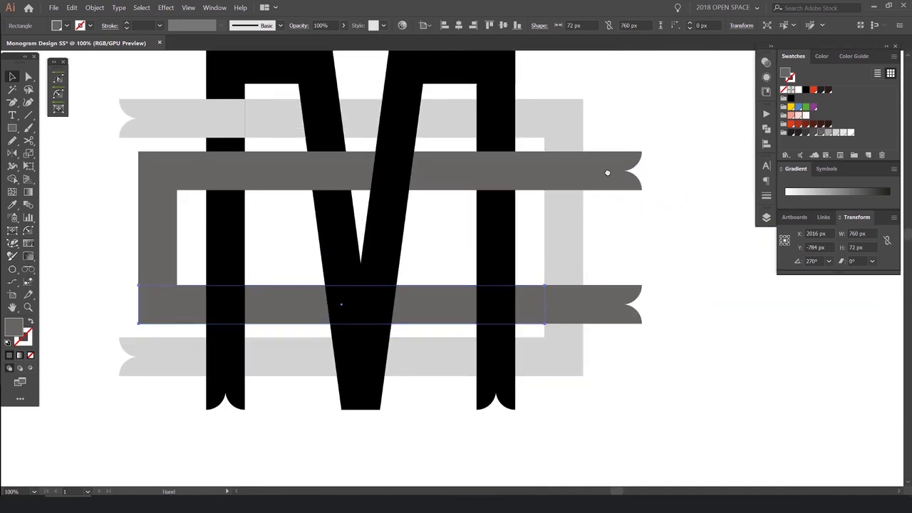
drag(607, 172, 605, 251)
scroll(391, 125, up, 3)
scroll(391, 125, down, 3)
drag(604, 141, 620, 81)
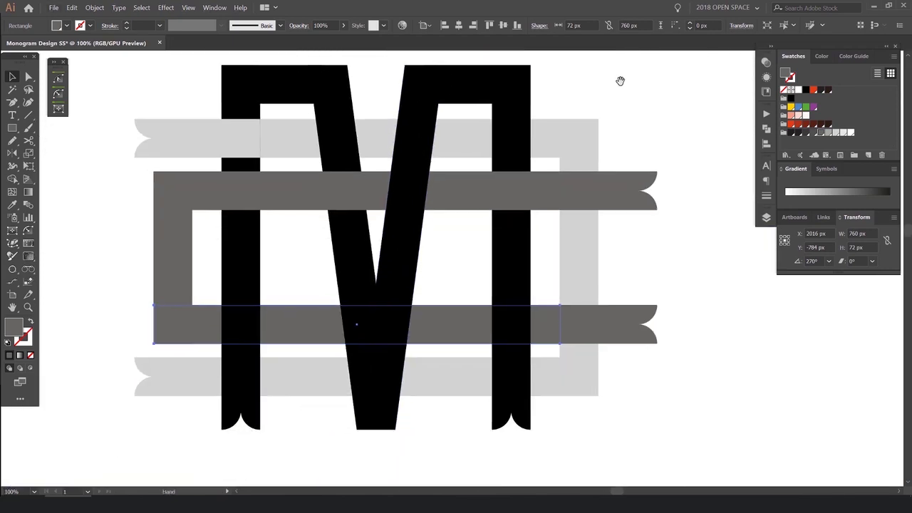
scroll(578, 179, down, 1)
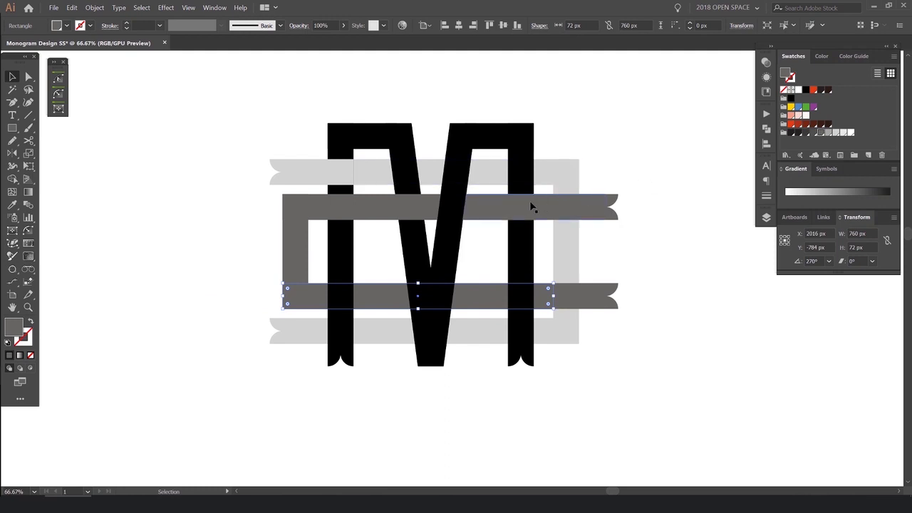
click(665, 284)
scroll(667, 277, down, 1)
drag(662, 256, 591, 234)
scroll(592, 228, down, 1)
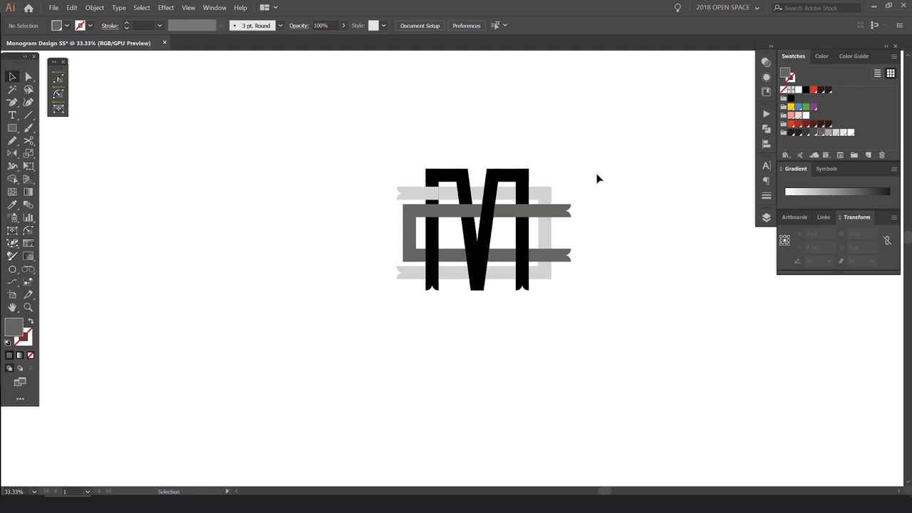
scroll(523, 197, up, 1)
drag(659, 143, 621, 128)
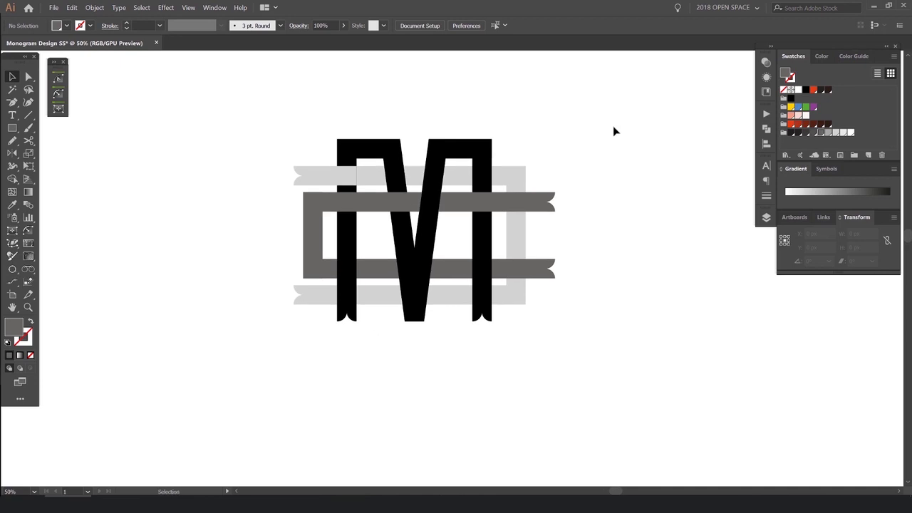
- Inspect where the light and dark upper bars cross the M's left leg and diagonals, and compare them with the whole monogram
scroll(501, 125, up, 3)
drag(564, 122, 317, 187)
click(590, 220)
scroll(593, 218, down, 1)
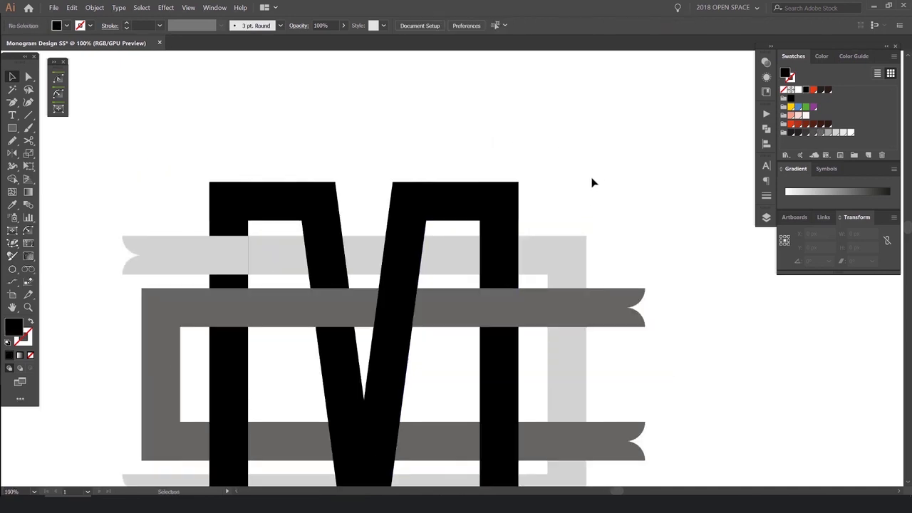
scroll(590, 184, down, 2)
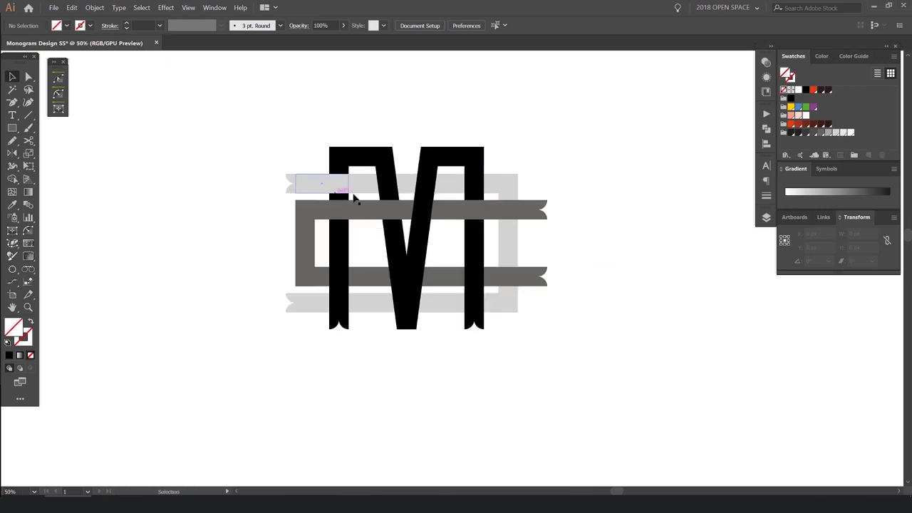
scroll(340, 181, up, 2)
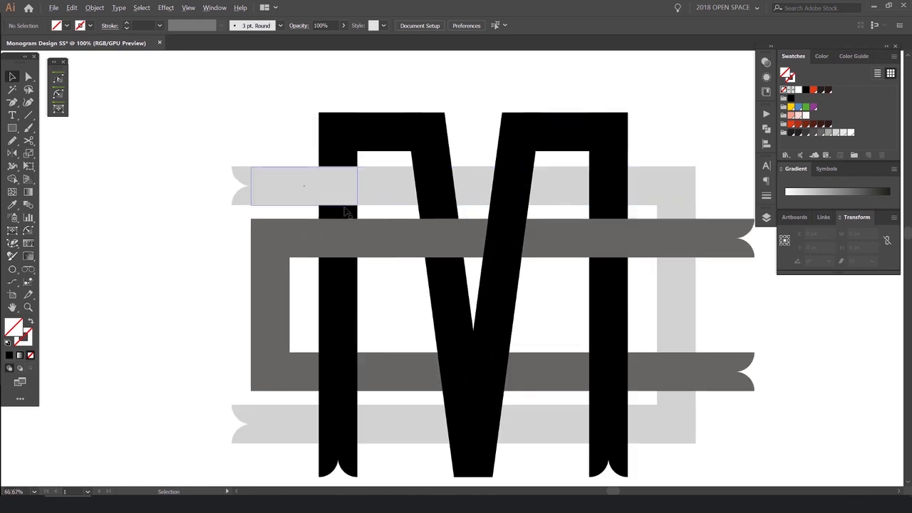
scroll(434, 164, down, 2)
drag(529, 105, 524, 112)
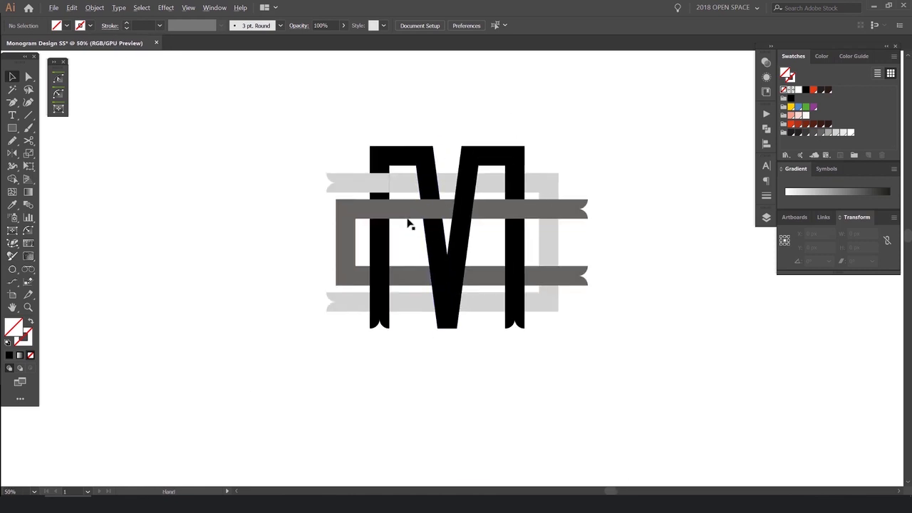
scroll(410, 225, up, 1)
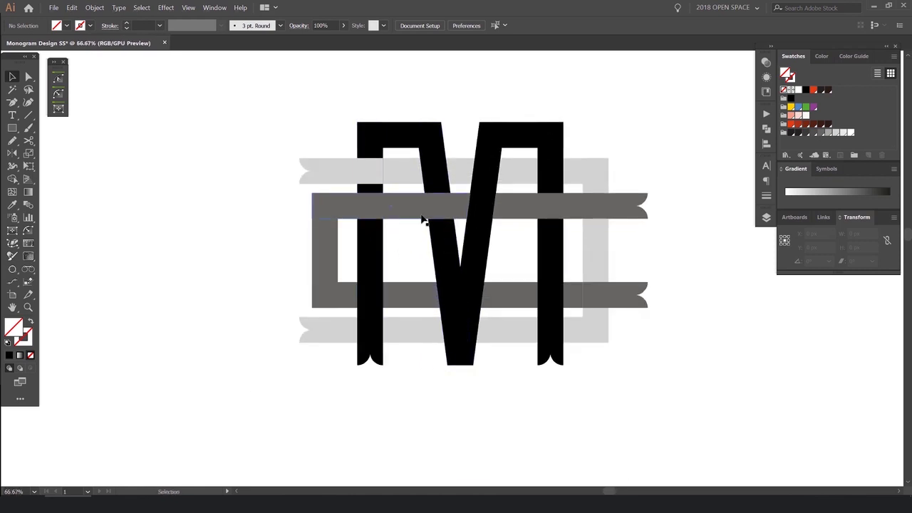
scroll(370, 225, up, 2)
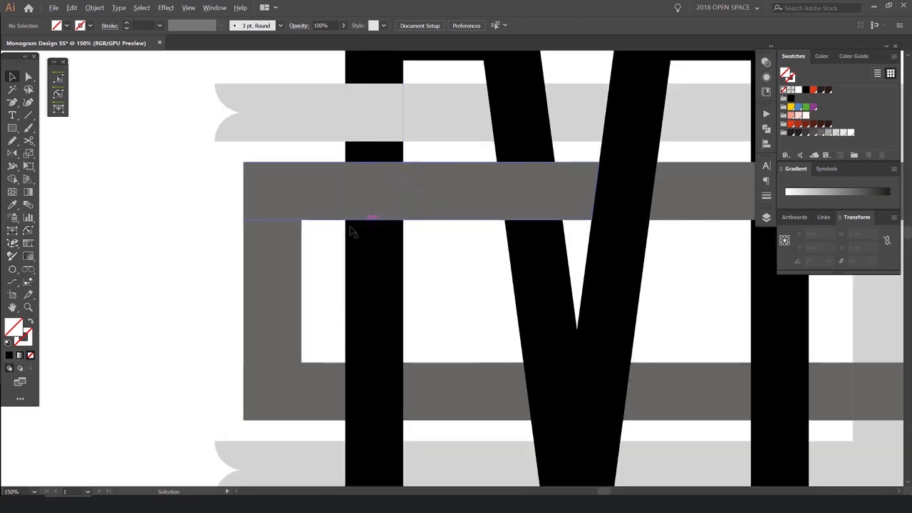
scroll(431, 228, up, 1)
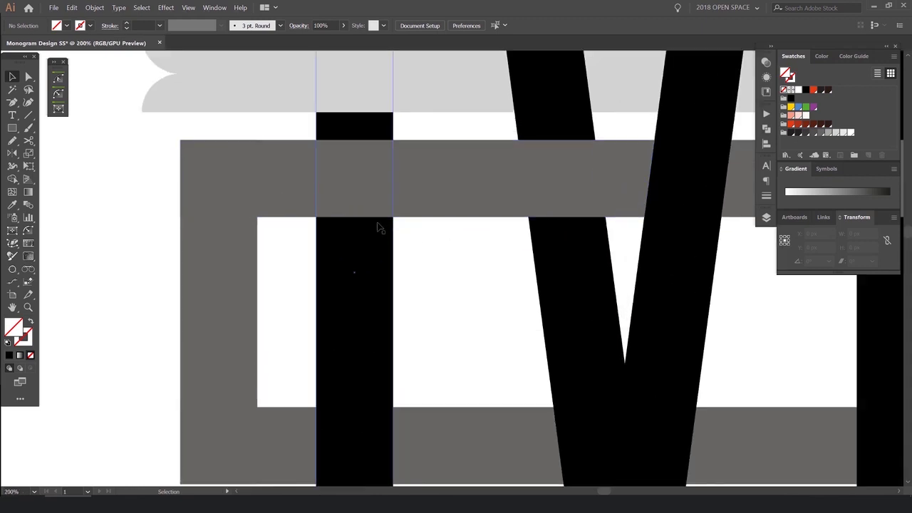
scroll(368, 175, down, 2)
drag(421, 125, 399, 148)
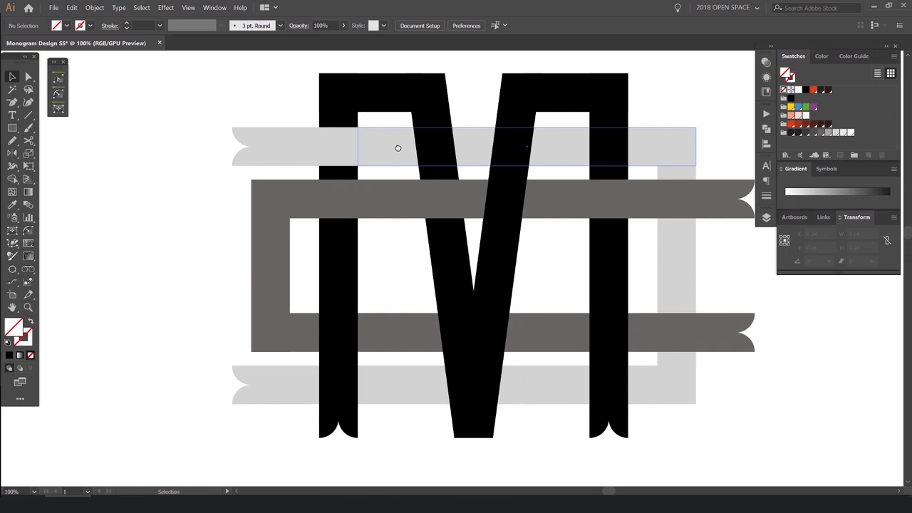
drag(597, 109, 523, 109)
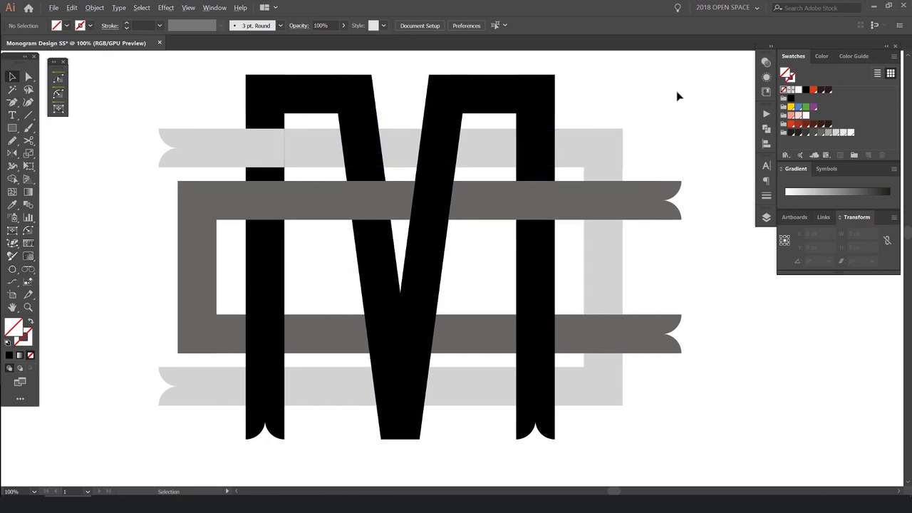
- Draw a white rectangle about 91 by 26 px across the M's left leg, between the light and dark upper bars
scroll(680, 94, down, 1)
drag(669, 90, 609, 112)
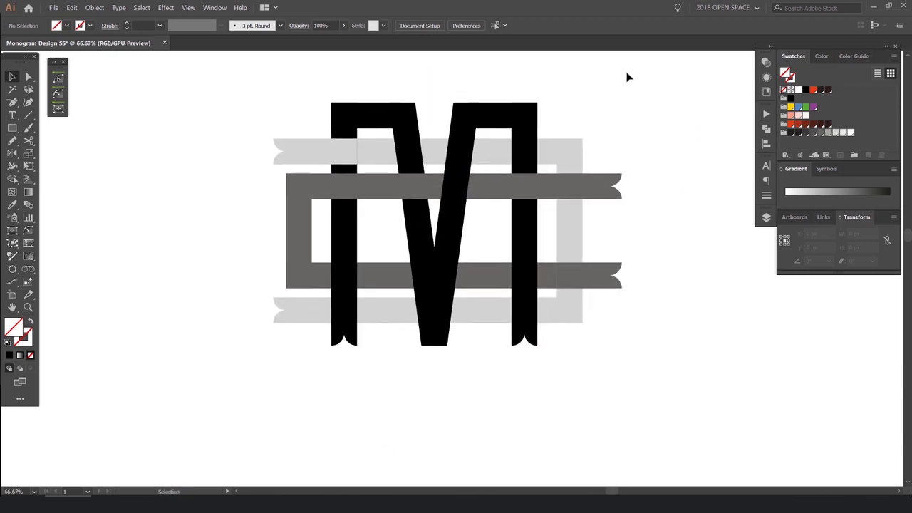
scroll(342, 165, up, 4)
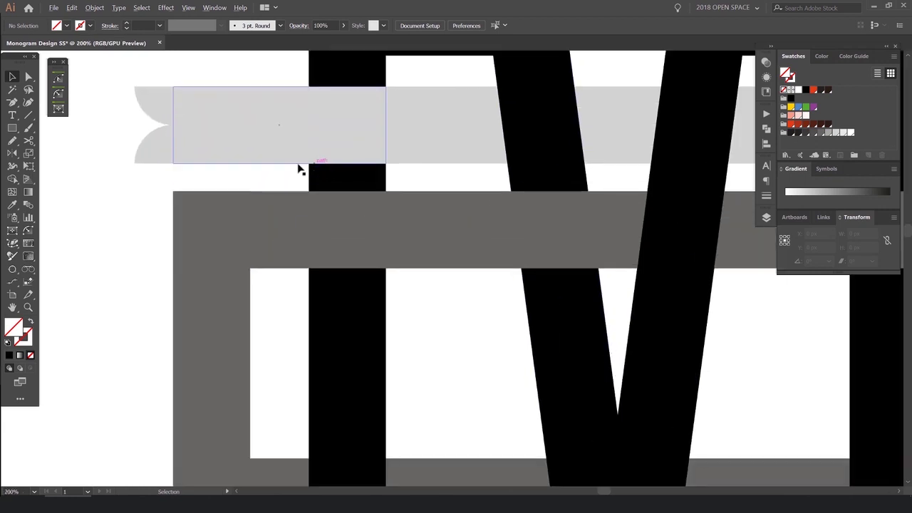
scroll(282, 173, down, 2)
key(m)
drag(295, 167, 363, 186)
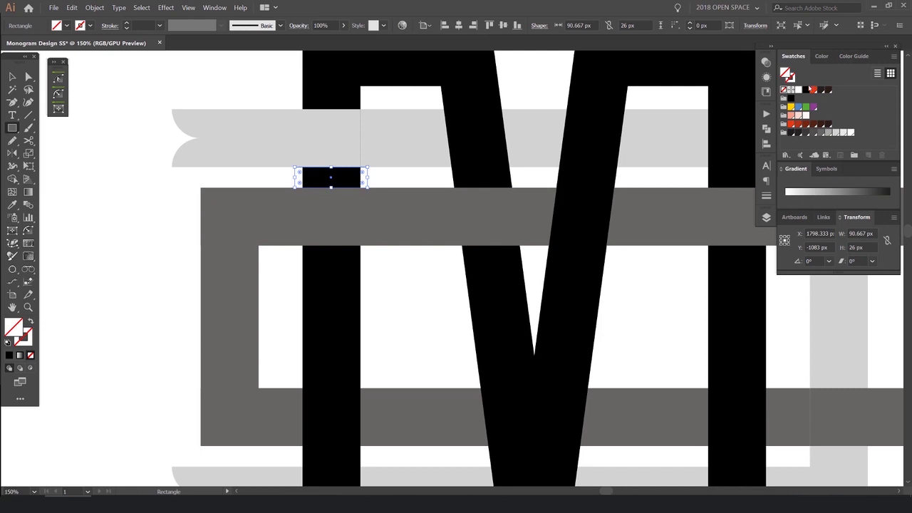
click(799, 90)
- Try moving the white rectangle off the left leg onto the light upper bar, and undo the move
key(v)
scroll(208, 202, down, 3)
click(473, 122)
drag(534, 92, 182, 353)
click(165, 197)
scroll(208, 195, up, 1)
drag(253, 191, 216, 149)
scroll(229, 161, up, 2)
key(ctrl+z)
click(378, 126)
click(352, 239)
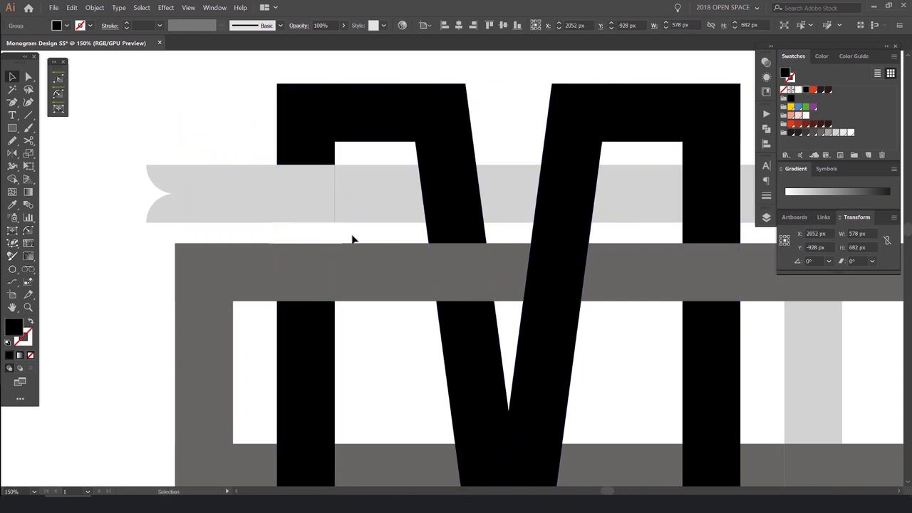
click(320, 232)
drag(320, 232, 307, 178)
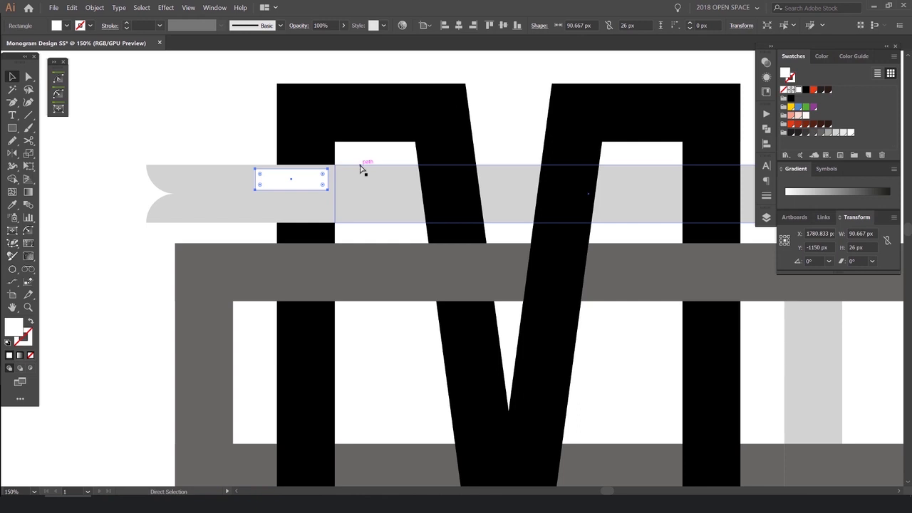
key(ctrl+z)
- Duplicate the whole monogram and place the copy beside the original
scroll(397, 209, down, 3)
click(540, 148)
drag(369, 222, 375, 220)
key(ctrl+shift+a)
scroll(468, 130, down, 3)
drag(501, 113, 286, 263)
drag(388, 175, 469, 230)
click(579, 184)
scroll(597, 169, down, 2)
drag(631, 149, 470, 277)
scroll(639, 215, up, 3)
click(575, 165)
- Draw a white 72 by 26 px rectangle over the copy's left leg, filling the gap between the light and dark upper bars
scroll(545, 186, up, 2)
scroll(314, 238, up, 4)
drag(404, 214, 301, 185)
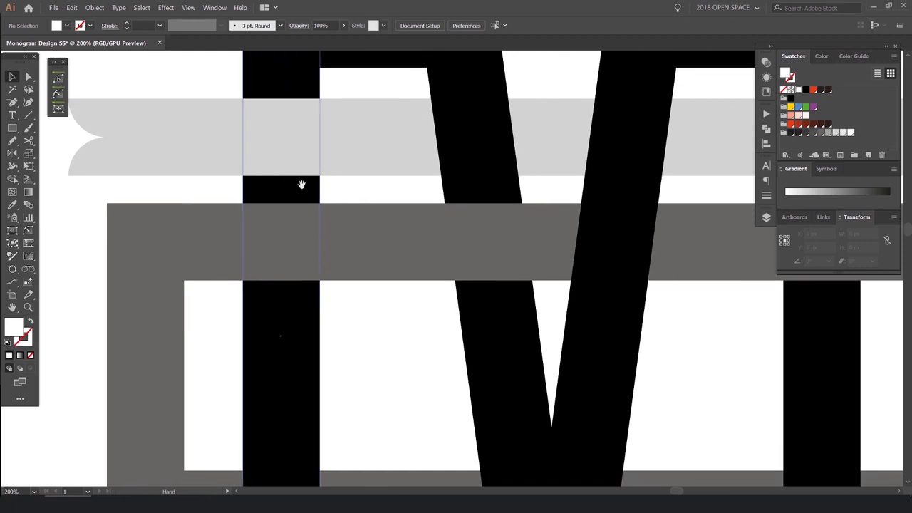
key(m)
drag(244, 176, 320, 203)
key(v)
click(399, 198)
scroll(214, 199, down, 2)
- Duplicate the white rectangle and align the copy over the light C's vertical bar, directly below the dark upper bar
drag(252, 197, 639, 262)
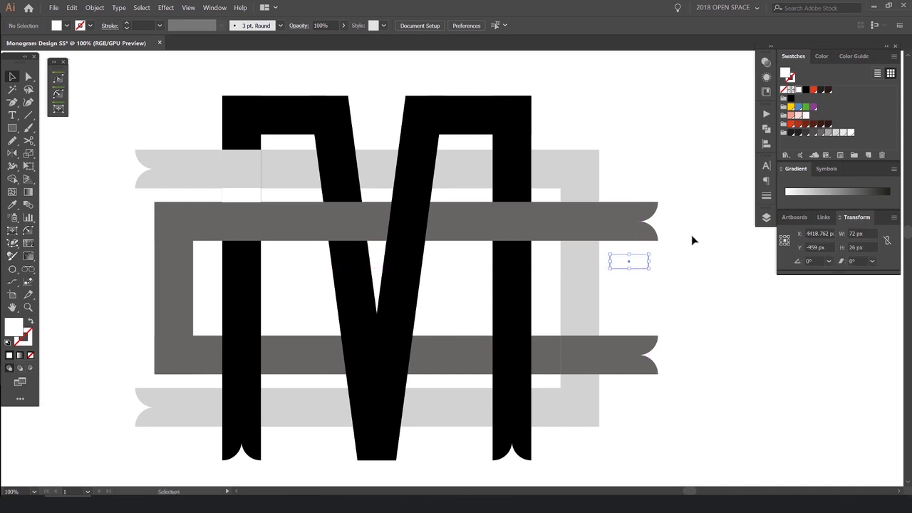
scroll(698, 247, up, 2)
scroll(680, 222, down, 2)
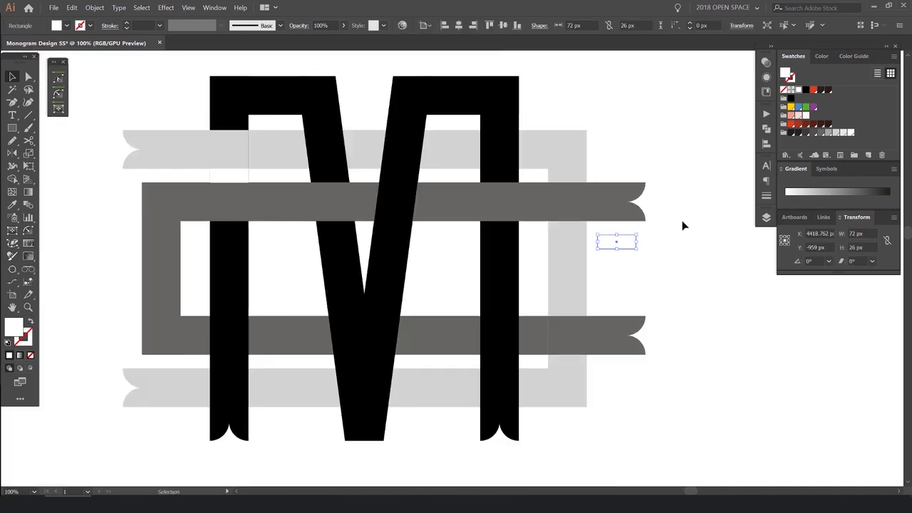
click(680, 226)
scroll(675, 228, up, 2)
drag(562, 266, 465, 238)
scroll(463, 220, up, 2)
scroll(464, 219, down, 5)
drag(539, 181, 560, 172)
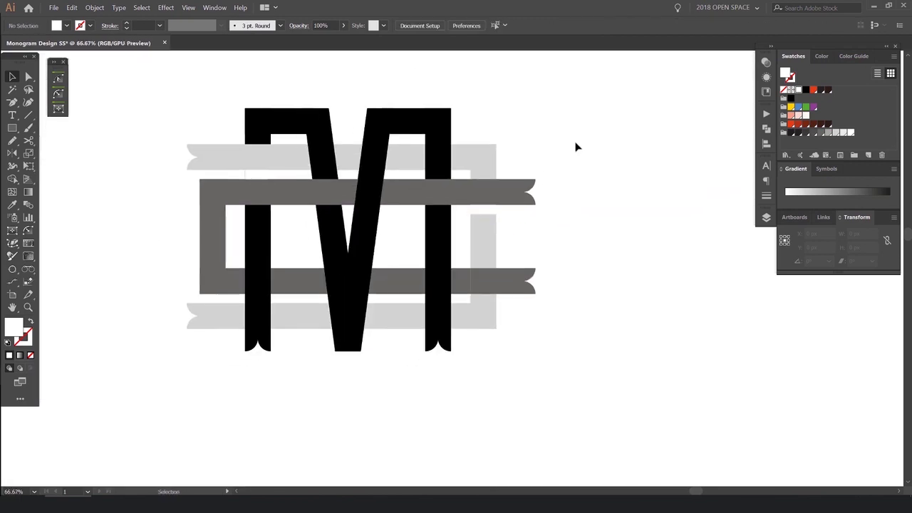
- Place a 57 by 72 px rectangle over the dark lower bar, between the M's centre and its right leg
scroll(482, 217, up, 2)
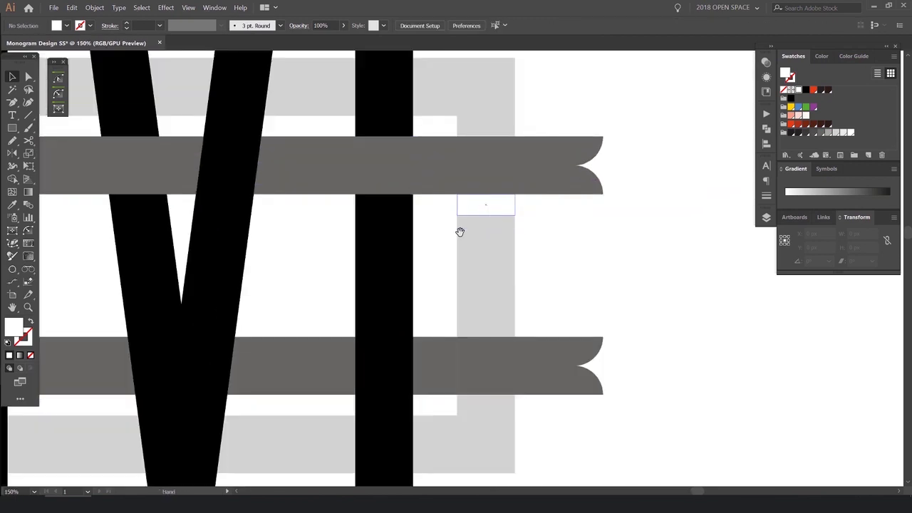
click(415, 272)
scroll(465, 261, down, 2)
click(436, 229)
scroll(415, 268, up, 2)
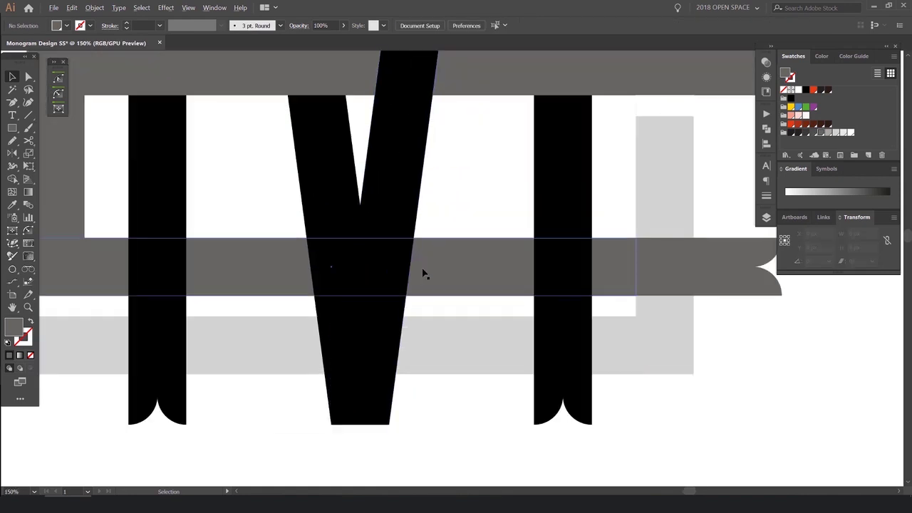
scroll(443, 271, down, 2)
drag(449, 275, 474, 276)
scroll(428, 265, up, 4)
- Fill the rectangle on the dark lower bar with blue at 100% tint
click(799, 114)
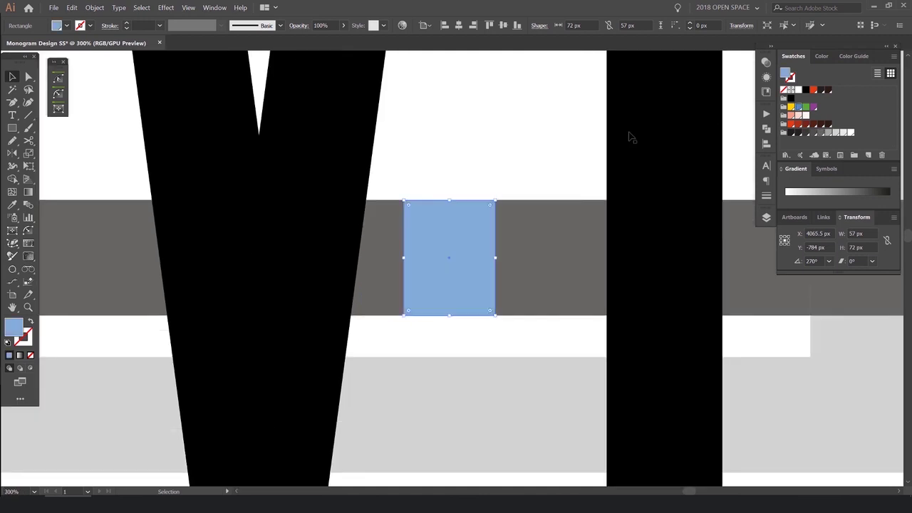
scroll(418, 234, up, 2)
click(869, 74)
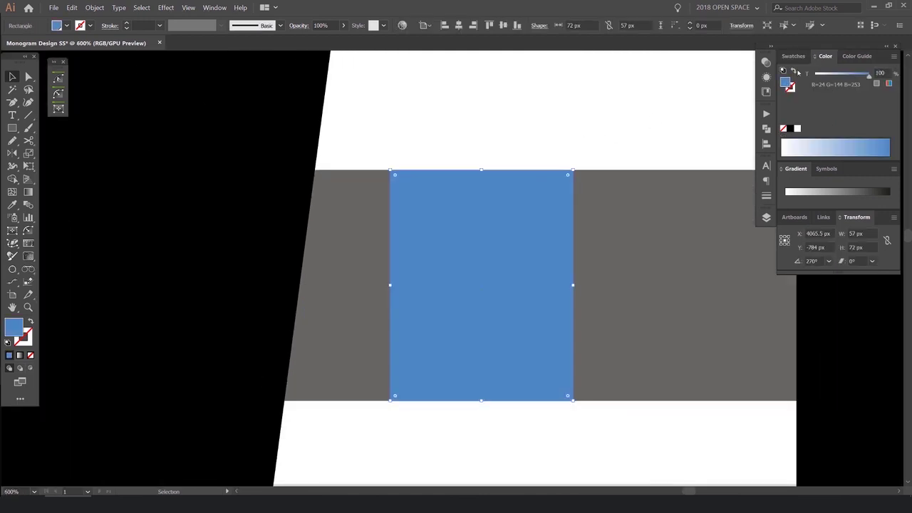
click(793, 56)
click(591, 64)
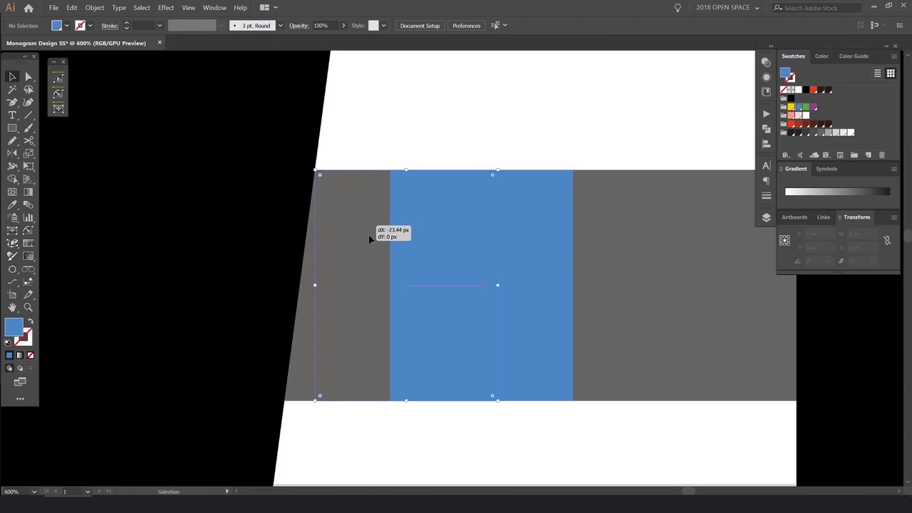
- Slide the blue rectangle to the M's right diagonal and pull its lower-left corner out to the diagonal's edge
drag(369, 236, 369, 236)
drag(369, 239, 441, 161)
key(a)
click(389, 322)
scroll(372, 328, up, 2)
click(392, 339)
click(399, 322)
drag(401, 321, 340, 318)
- Refine the blue shape's slanted edge so its corners sit flush against the M's right diagonal
key(space)
drag(426, 185, 437, 363)
drag(451, 185, 476, 317)
scroll(429, 158, up, 7)
mouse_move(491, 226)
mouse_down()
mouse_move(522, 226)
mouse_move(491, 225)
mouse_up()
key(space)
drag(491, 225, 564, 185)
scroll(563, 185, down, 12)
key(space)
drag(596, 153, 495, 207)
click(534, 185)
scroll(502, 247, up, 2)
- Pull the blue shape's outer corners inward to slant that edge like the diagonal, narrowing the shape to about 53 px
click(507, 246)
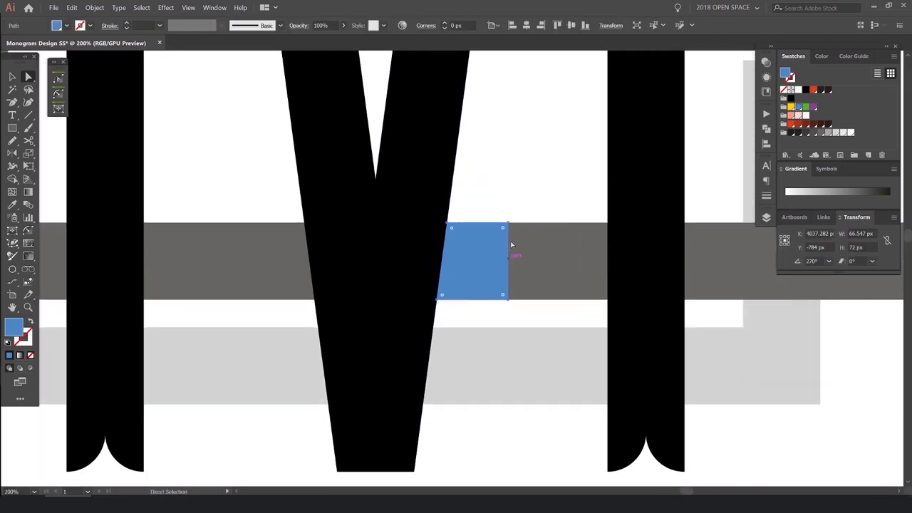
click(508, 300)
scroll(504, 298, up, 2)
drag(512, 302, 474, 306)
click(512, 148)
- Fill the slanted shape with white to cut a gap in the dark lower bar beside the diagonal
key(i)
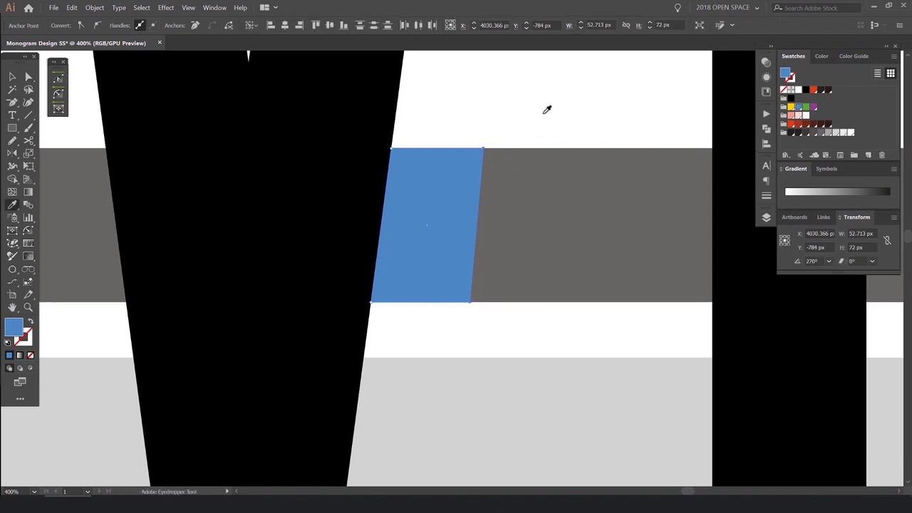
click(799, 91)
scroll(581, 109, down, 4)
drag(581, 101, 471, 198)
key(v)
click(475, 175)
scroll(475, 175, down, 1)
scroll(539, 159, up, 2)
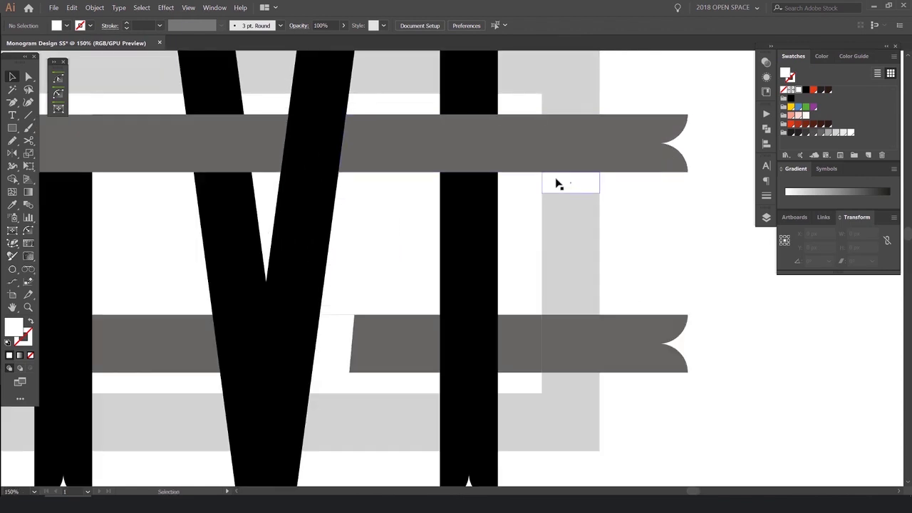
- Place a copy of the 72 by 26 px rectangle, rotated 90°, over the slanted white gap and fill it red as a spacer
click(561, 180)
scroll(580, 178, up, 3)
scroll(538, 187, down, 3)
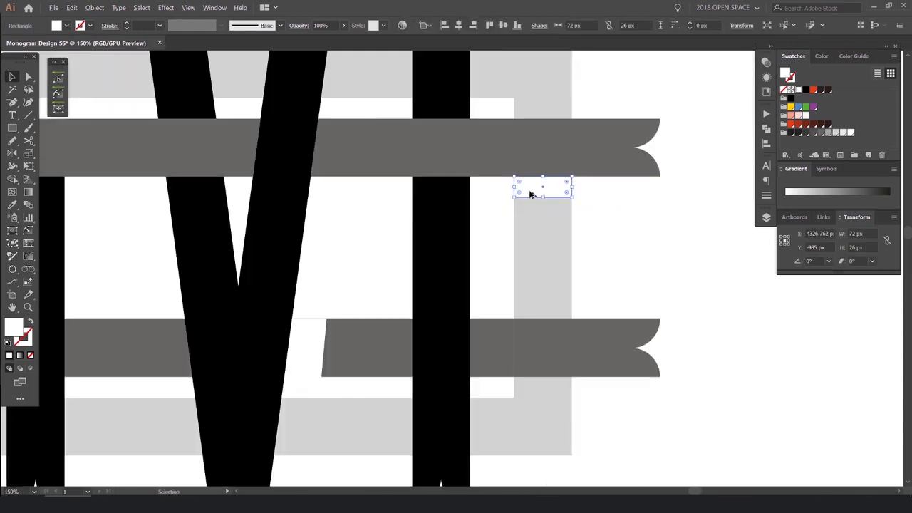
drag(530, 191, 298, 352)
drag(343, 333, 309, 287)
click(813, 89)
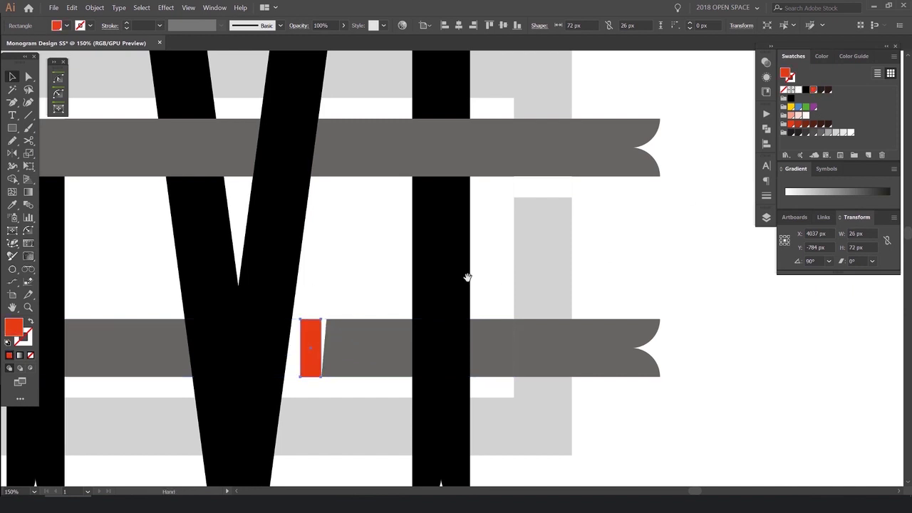
- Align the red spacer with the diagonal's edge and pull the white gap's outer corners in to match its 26 px width
scroll(499, 237, up, 3)
drag(413, 206, 391, 206)
key(a)
click(463, 181)
drag(462, 296, 428, 299)
key(v)
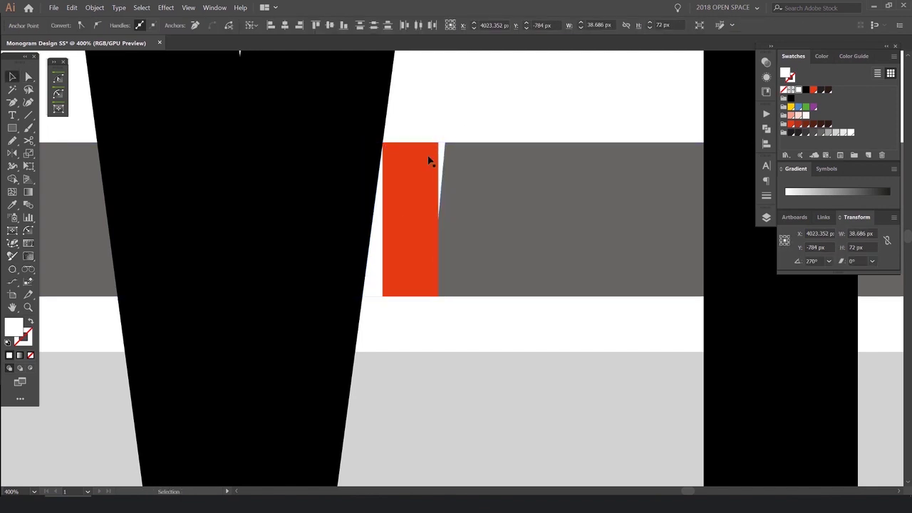
- Move the red spacer off the white gap to check the gap's width, and delete the spacer
key(ctrl+shift+a)
scroll(422, 165, down, 2)
drag(441, 136, 432, 174)
drag(411, 219, 479, 228)
scroll(477, 162, down, 4)
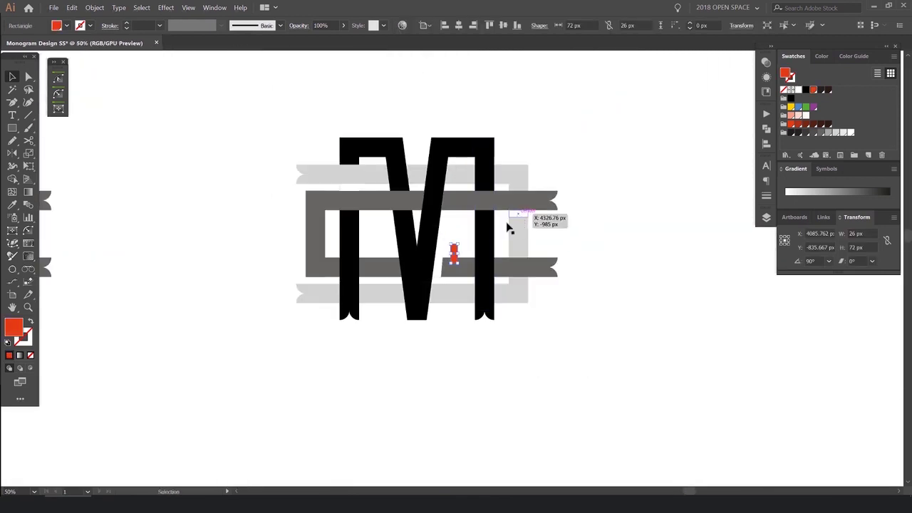
scroll(508, 228, up, 4)
key(a)
drag(391, 315, 518, 204)
key(Delete)
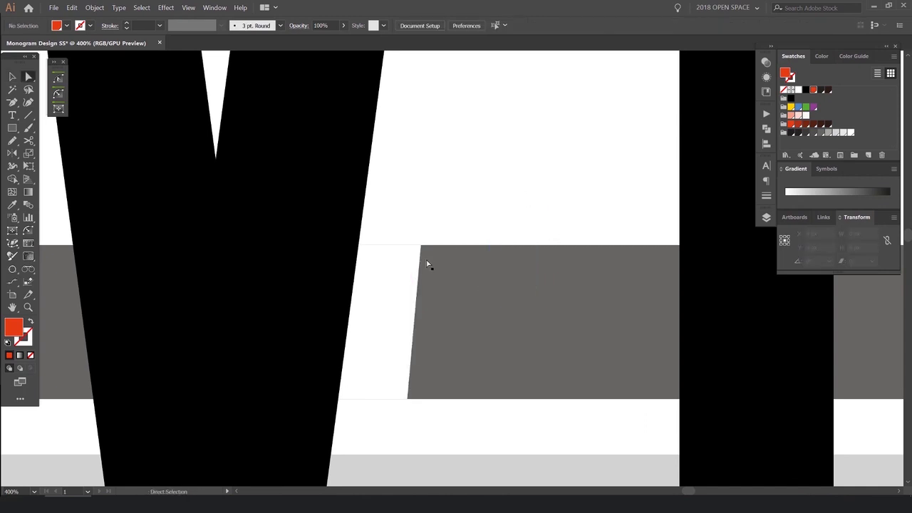
- Nudge the white gap's upper-right corner outward to X 4042.694 px so that edge runs parallel to the diagonal
click(420, 247)
key(Right)
key(Right)
key(Right)
key(Right)
key(Right)
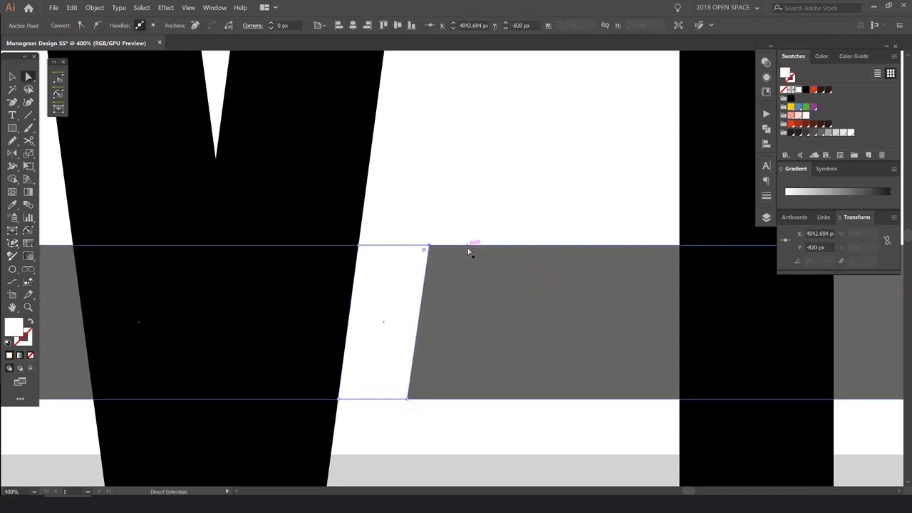
click(561, 194)
- Copy the 26 px high white rectangle onto the M's left diagonal just below the dark upper bar, widened to about 84 px
scroll(560, 189, down, 6)
drag(524, 204, 470, 260)
drag(625, 204, 589, 229)
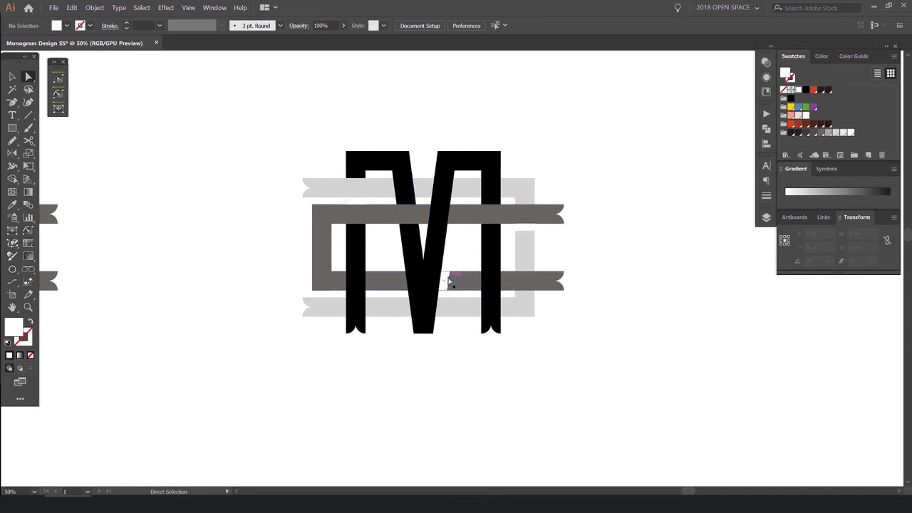
scroll(411, 225, up, 1)
drag(559, 229, 383, 246)
scroll(417, 241, up, 4)
scroll(420, 246, up, 2)
key(v)
scroll(488, 247, down, 6)
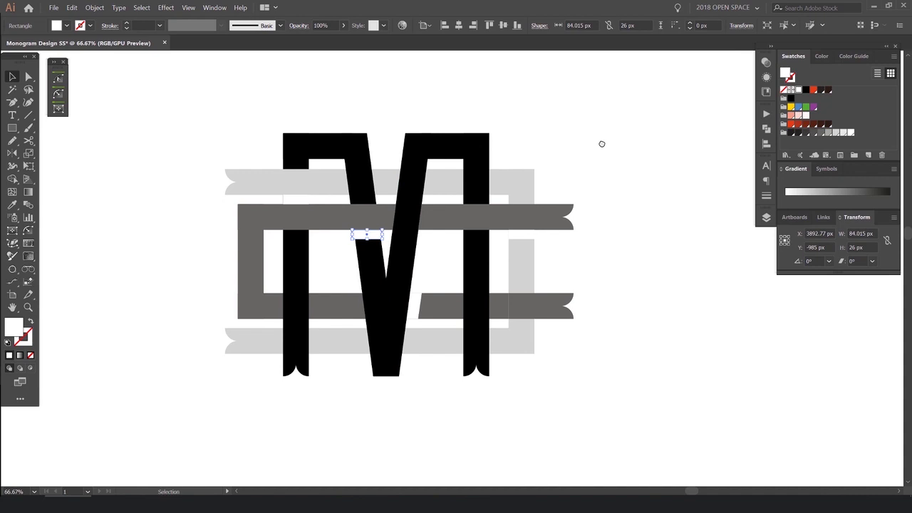
click(590, 132)
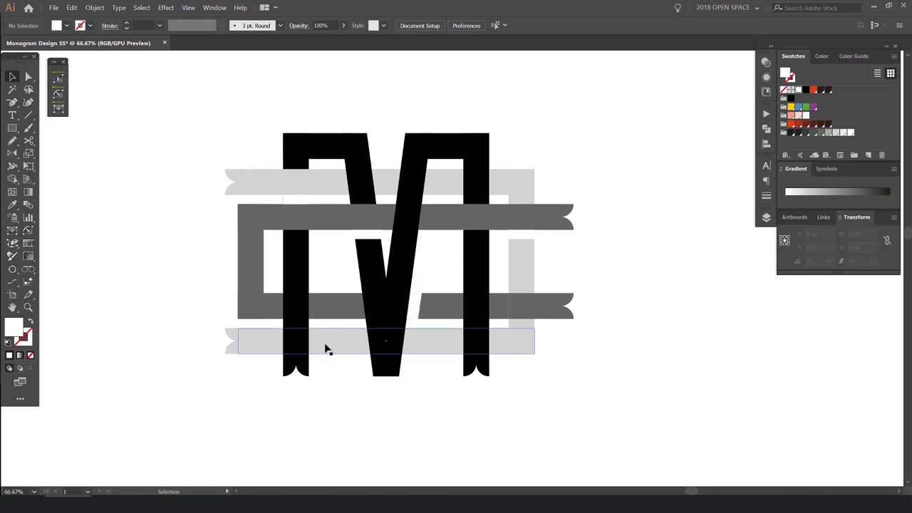
- Duplicate the monogram with the white gaps and place the new copy beside it
scroll(504, 234, down, 3)
scroll(501, 210, up, 3)
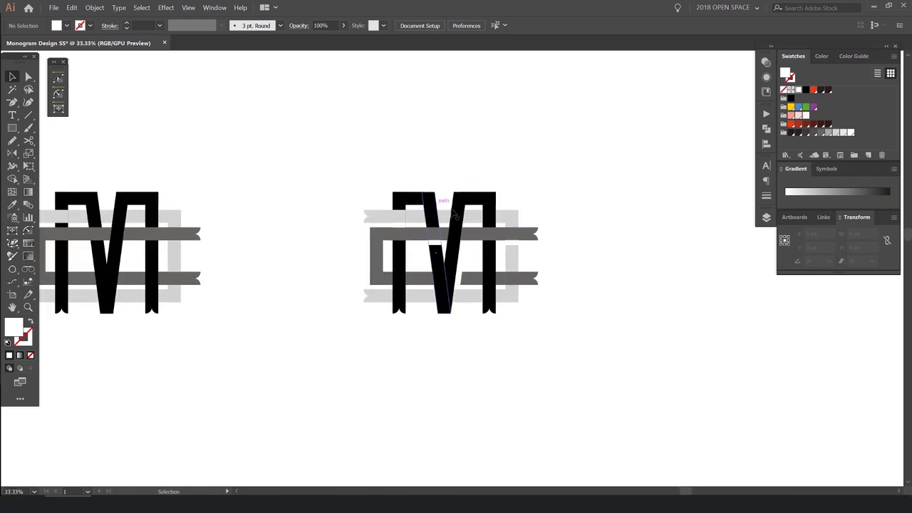
drag(528, 177, 567, 156)
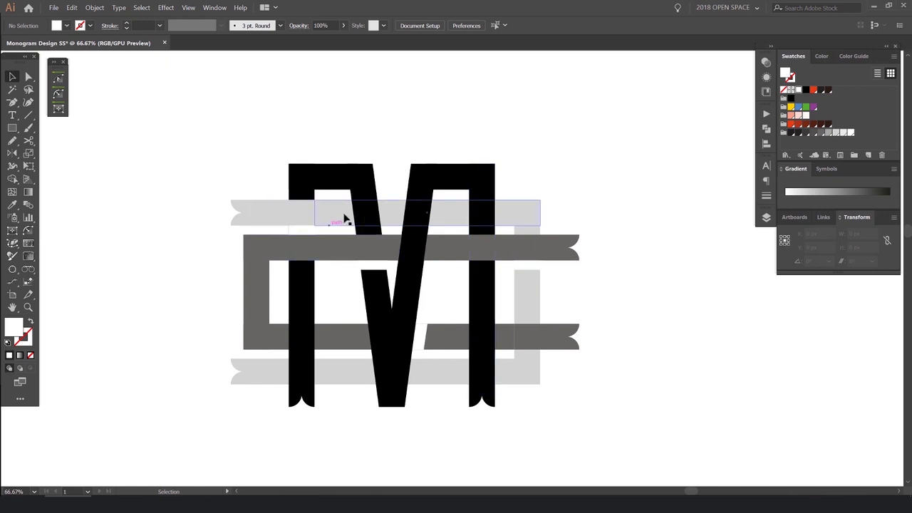
scroll(321, 227, down, 1)
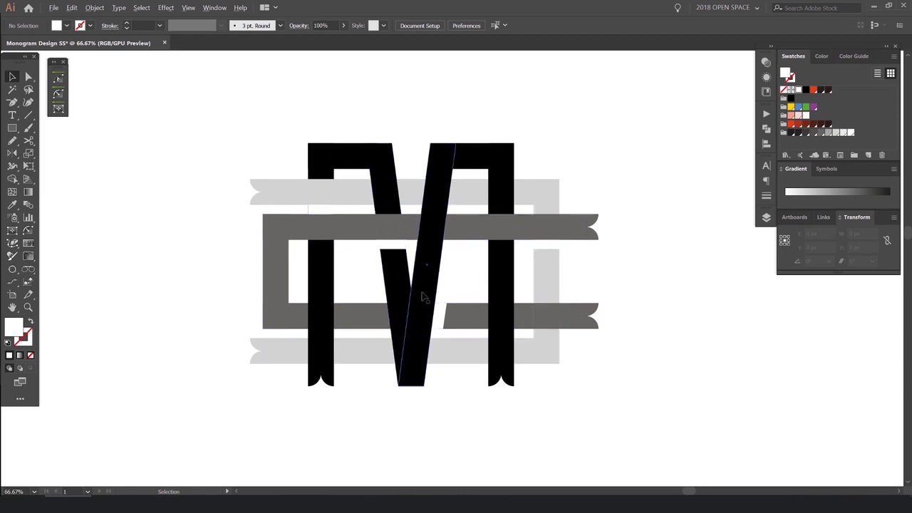
key(ctrl+minus)
key(ctrl+minus)
key(ctrl+minus)
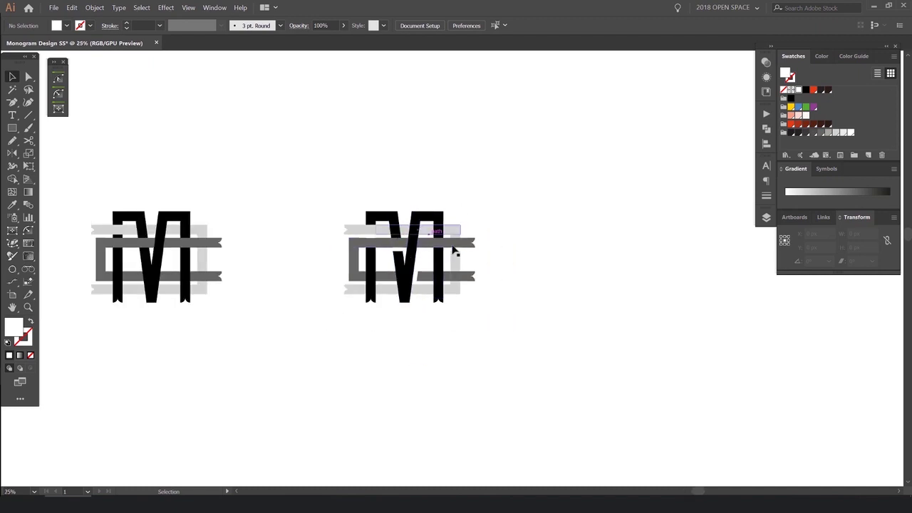
drag(481, 220, 422, 140)
drag(465, 111, 543, 204)
click(611, 152)
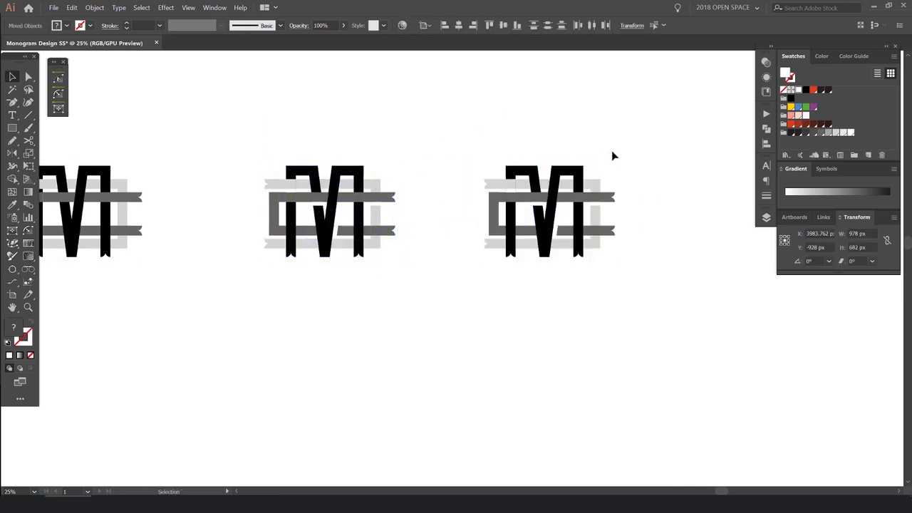
- Examine the separate rectangles that make up the M in the new monogram copy
scroll(620, 151, up, 2)
drag(625, 155, 574, 134)
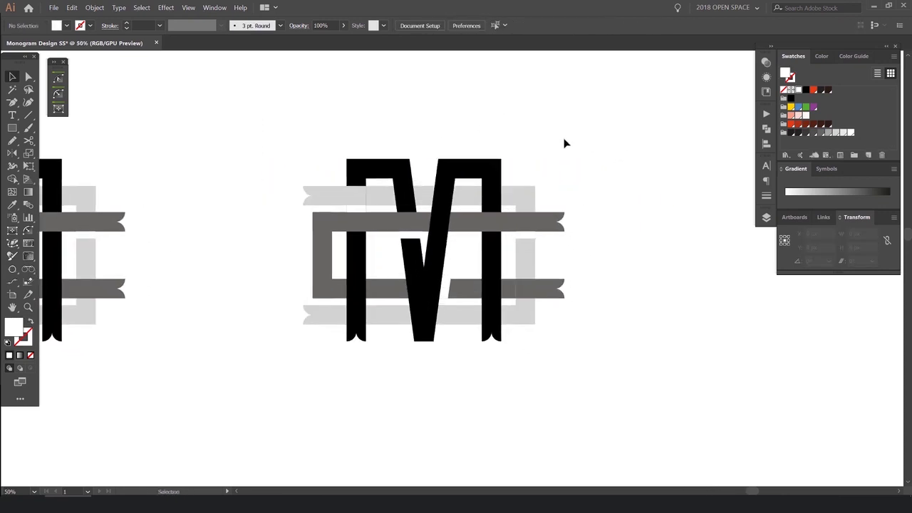
key(ctrl+=)
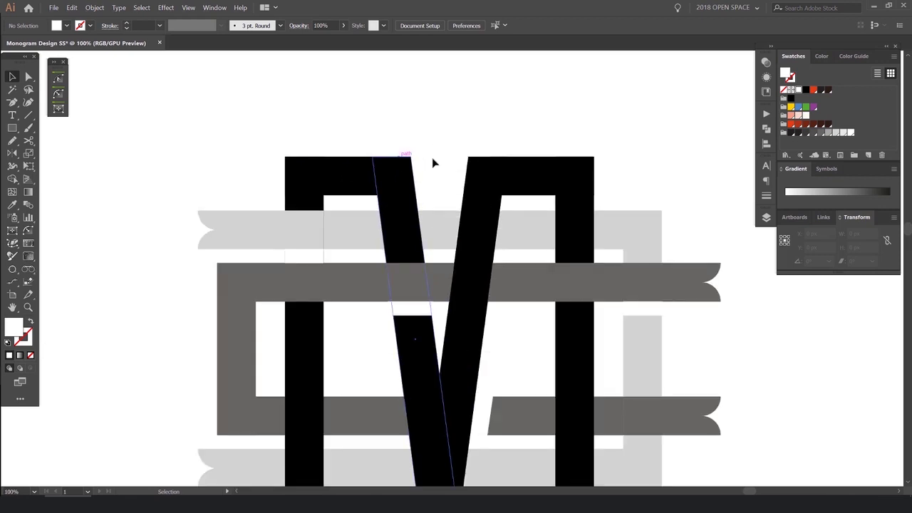
drag(425, 139, 396, 116)
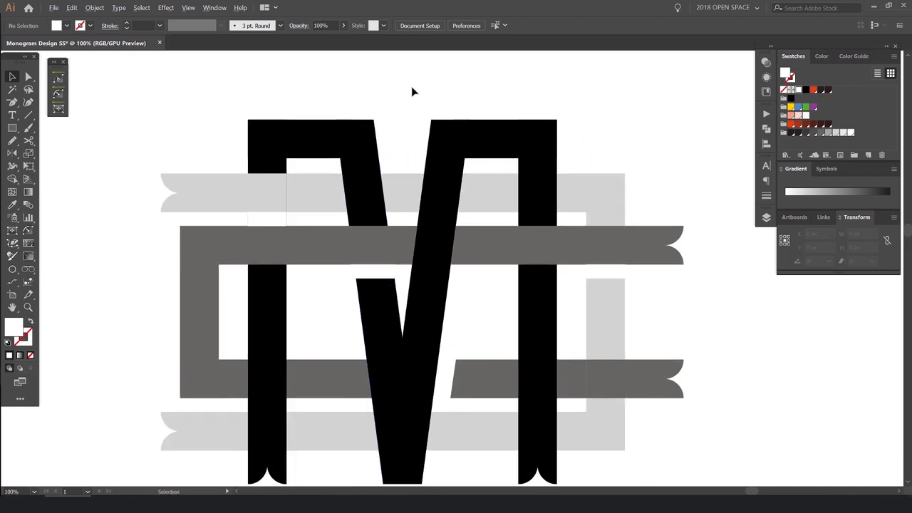
scroll(411, 86, down, 2)
scroll(354, 126, up, 1)
scroll(379, 100, up, 2)
key(a)
click(341, 136)
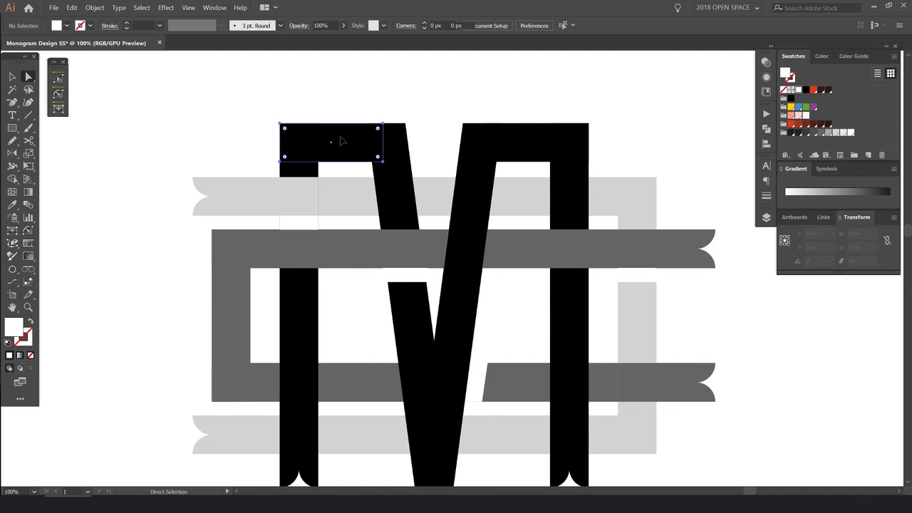
click(330, 136)
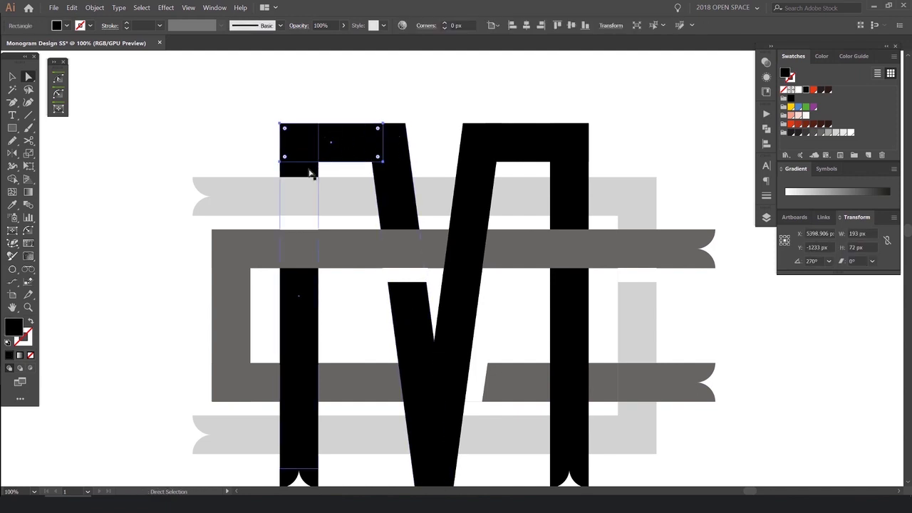
click(318, 92)
- Unite the light grey C's short upper-left bar segment with its two notch pieces using Pathfinder's Unite
click(261, 182)
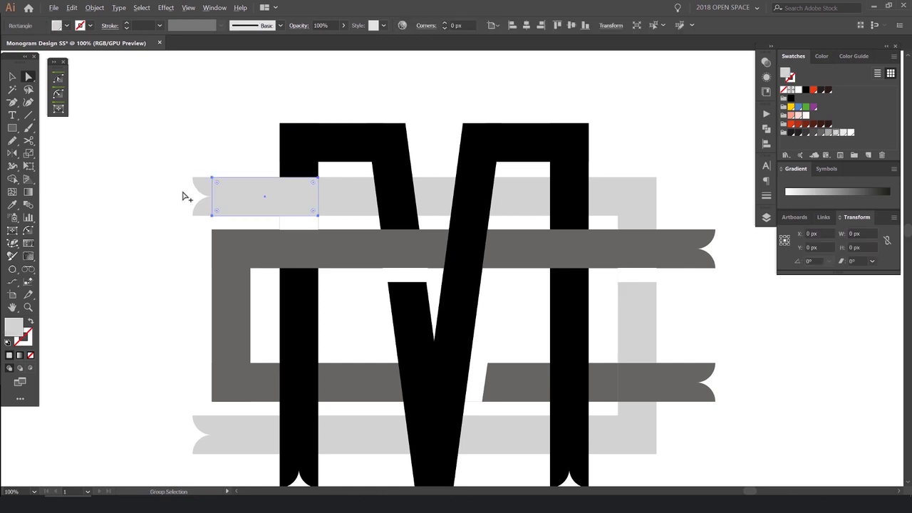
scroll(183, 193, up, 2)
key(v)
click(228, 178)
shift+click(285, 184)
key(shift+m)
key(v)
click(766, 93)
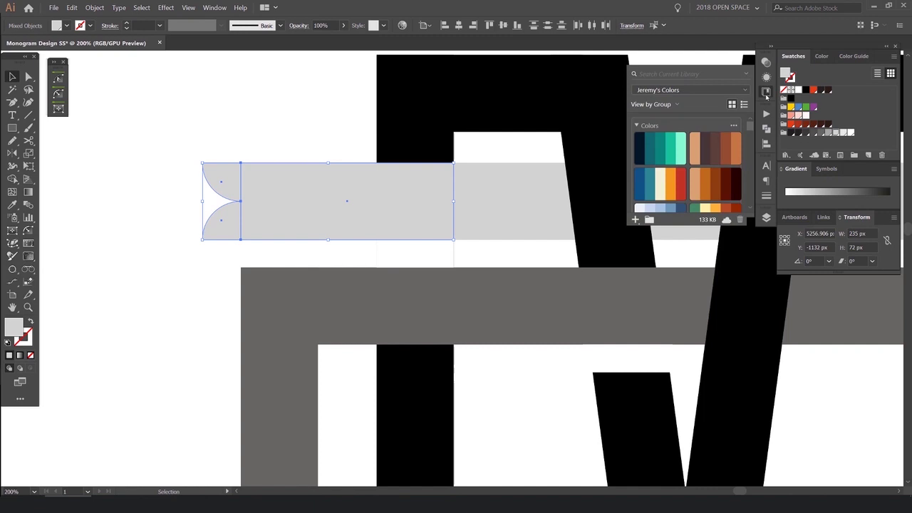
click(767, 94)
click(214, 8)
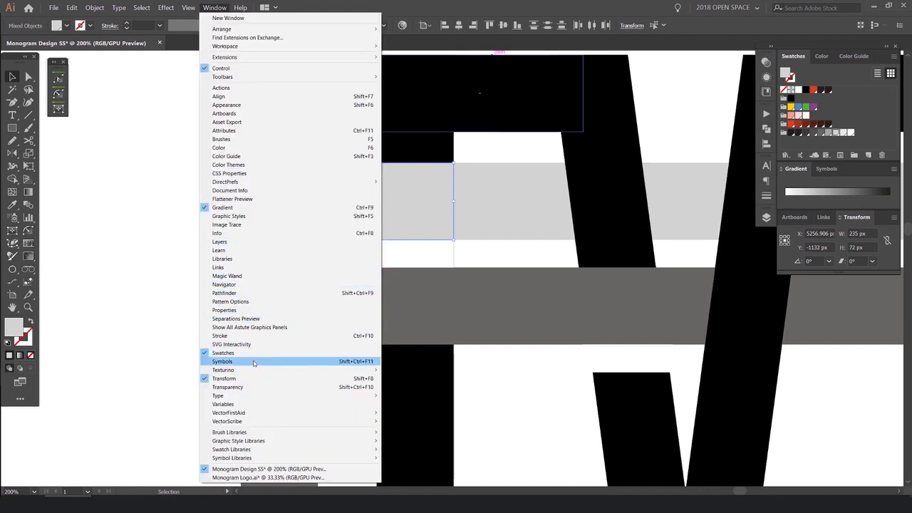
click(243, 294)
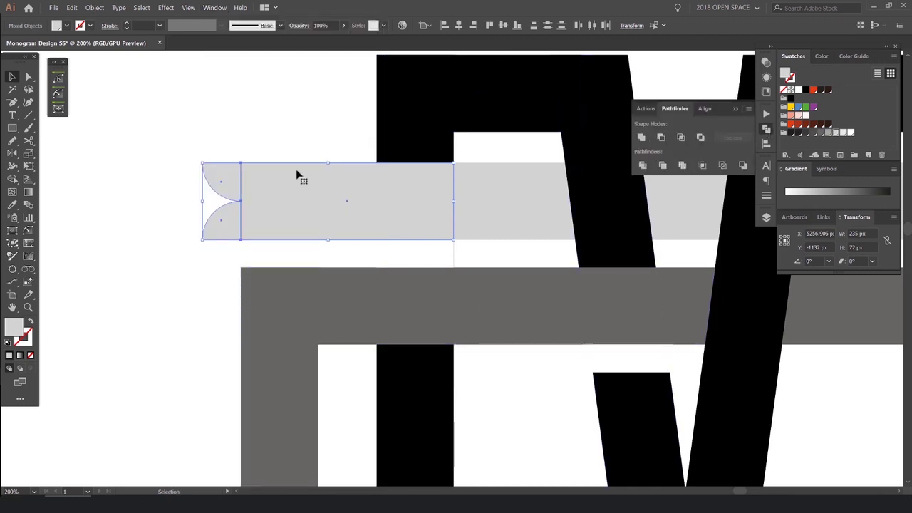
scroll(298, 174, up, 1)
click(640, 137)
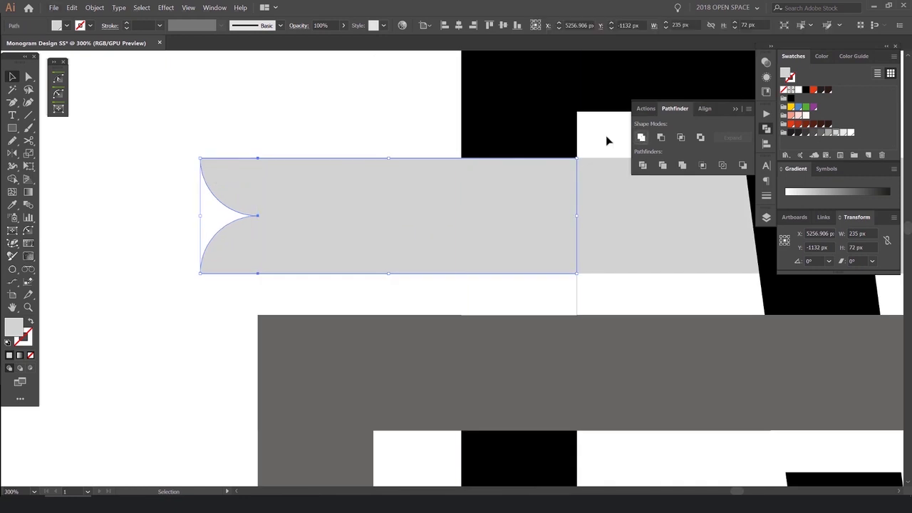
- Merge the light grey C's lower bar and its two notch pieces into one shape with Shape Builder
drag(264, 175, 259, 148)
key(ctrl+z)
scroll(301, 135, down, 2)
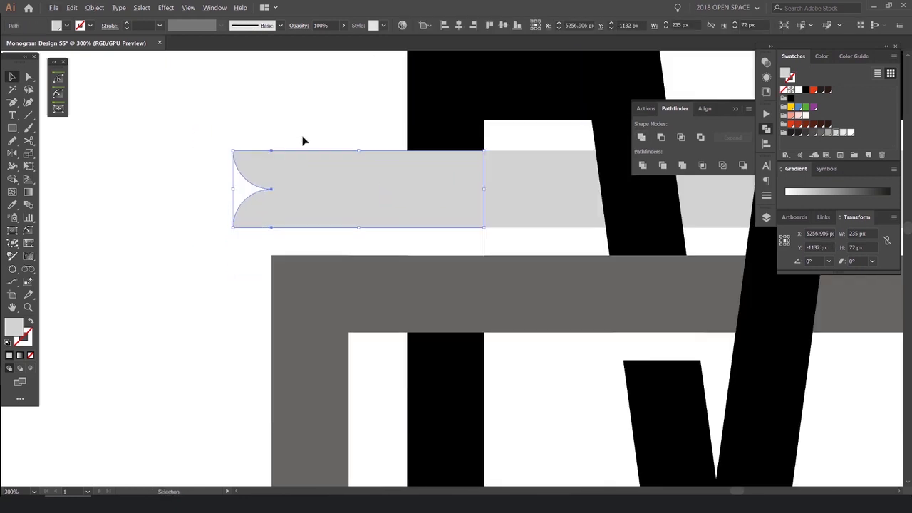
drag(322, 106, 285, 134)
scroll(328, 250, down, 2)
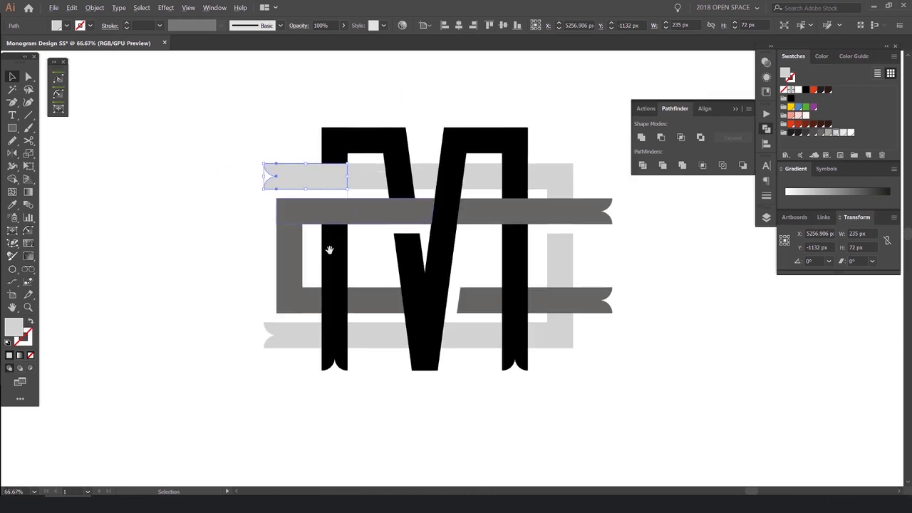
scroll(291, 230, up, 3)
drag(250, 216, 301, 300)
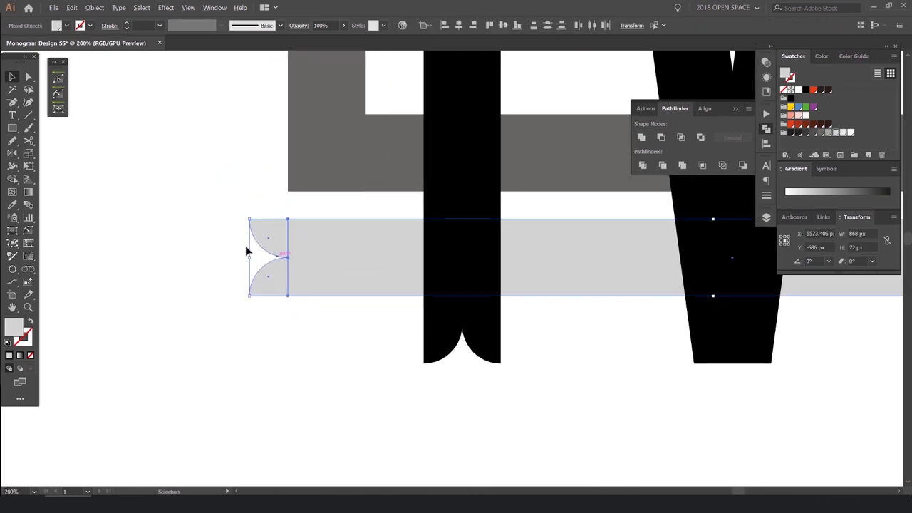
scroll(249, 247, up, 1)
scroll(252, 247, down, 3)
scroll(264, 239, up, 2)
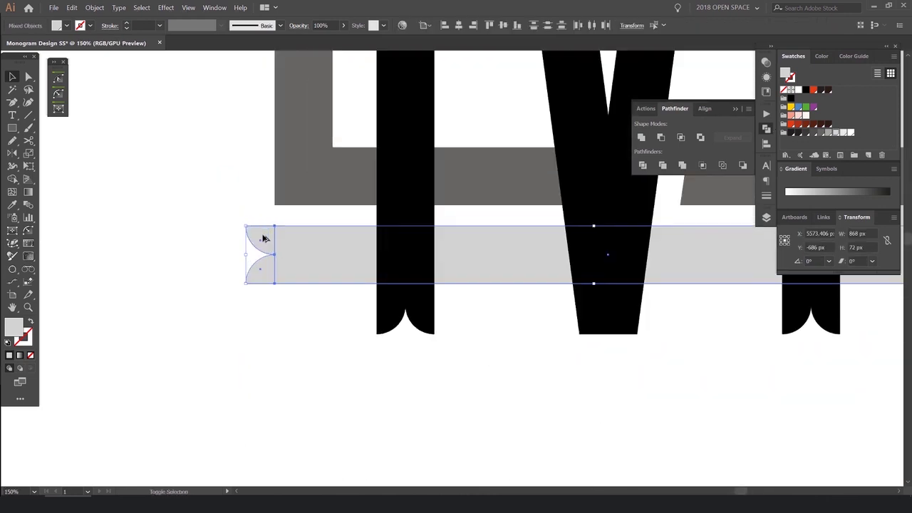
key(shift+m)
scroll(264, 239, up, 1)
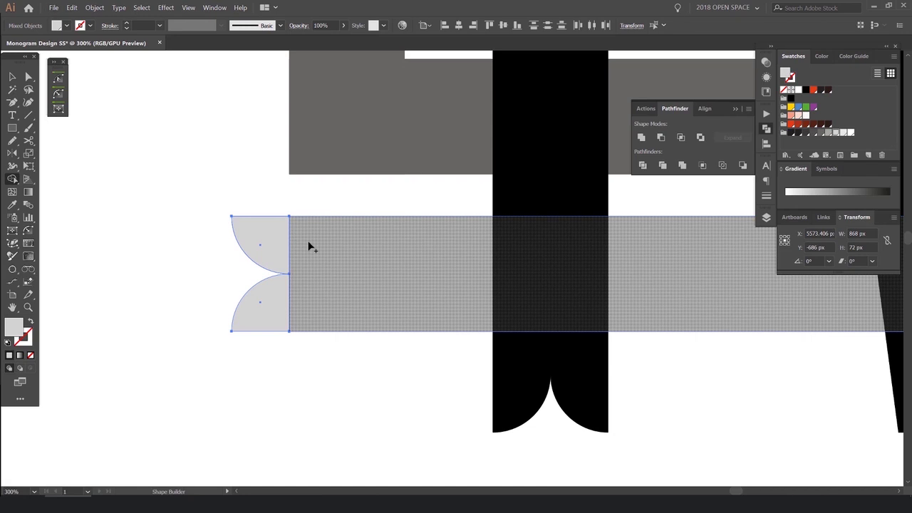
mouse_move(273, 240)
mouse_down()
mouse_move(302, 280)
mouse_move(279, 301)
mouse_up()
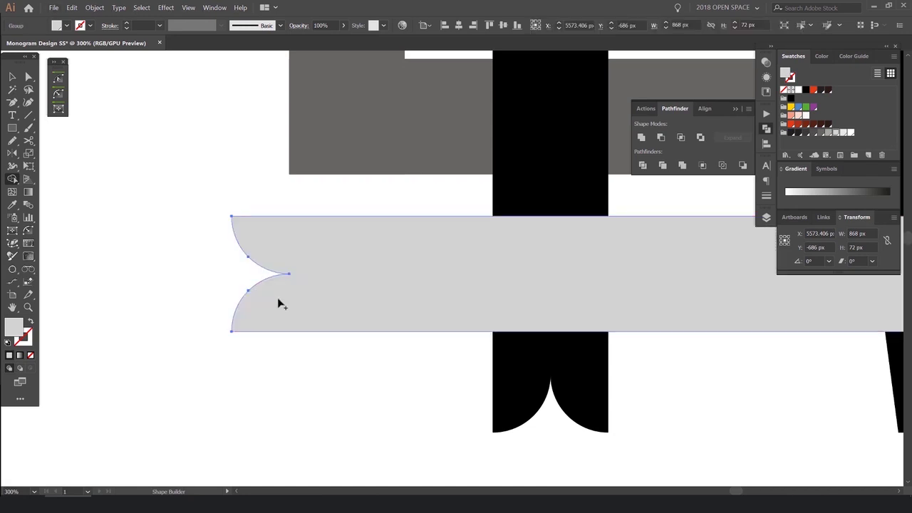
scroll(287, 254, down, 3)
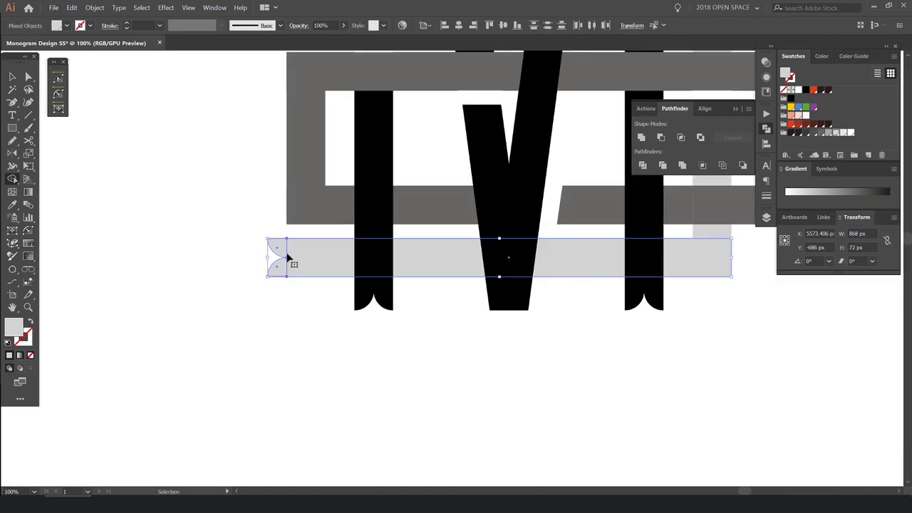
key(v)
drag(330, 267, 321, 291)
drag(547, 241, 525, 247)
key(ctrl+z)
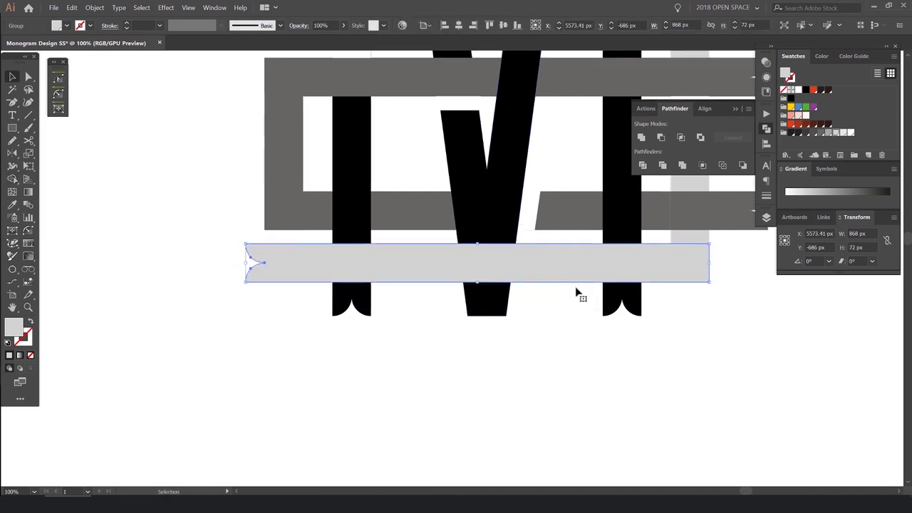
click(575, 287)
- Send the merged lower light grey bar to the back, behind the M's legs and diagonals
drag(452, 273, 333, 341)
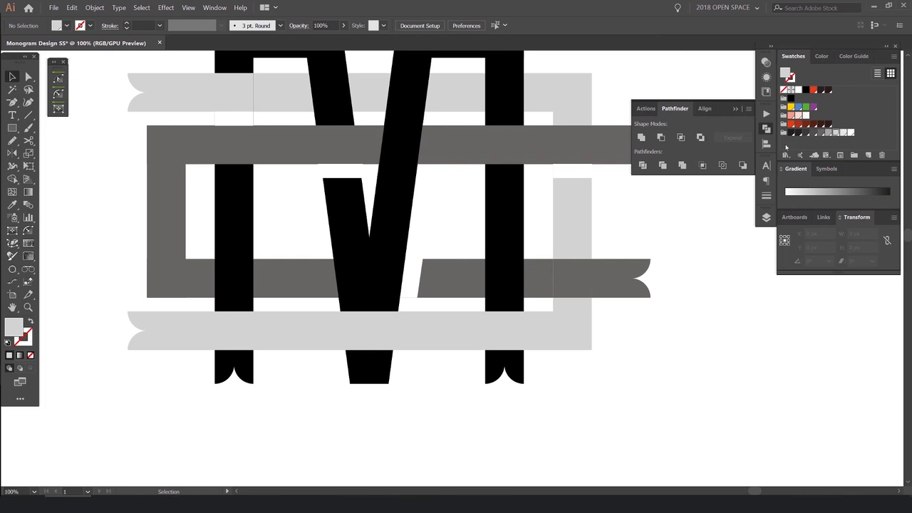
scroll(200, 354, up, 1)
drag(408, 339, 394, 411)
key(ctrl+z)
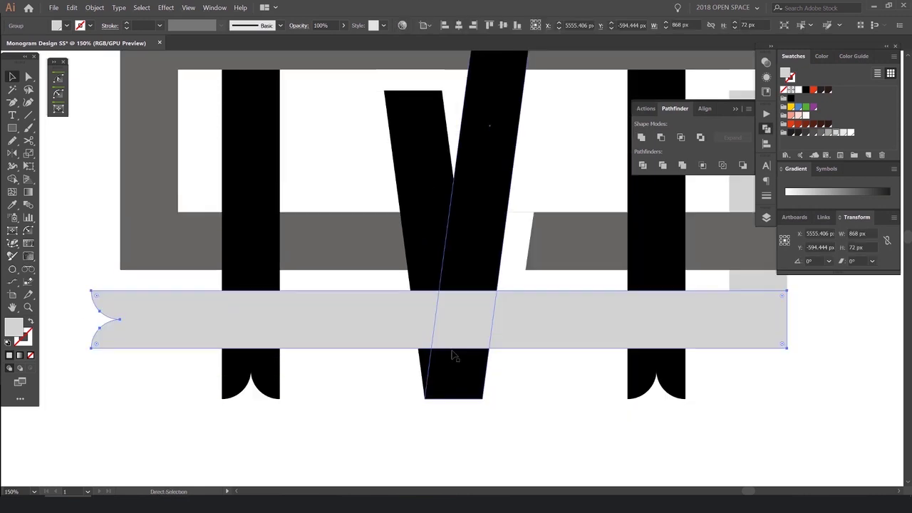
scroll(457, 335, up, 1)
scroll(498, 321, down, 2)
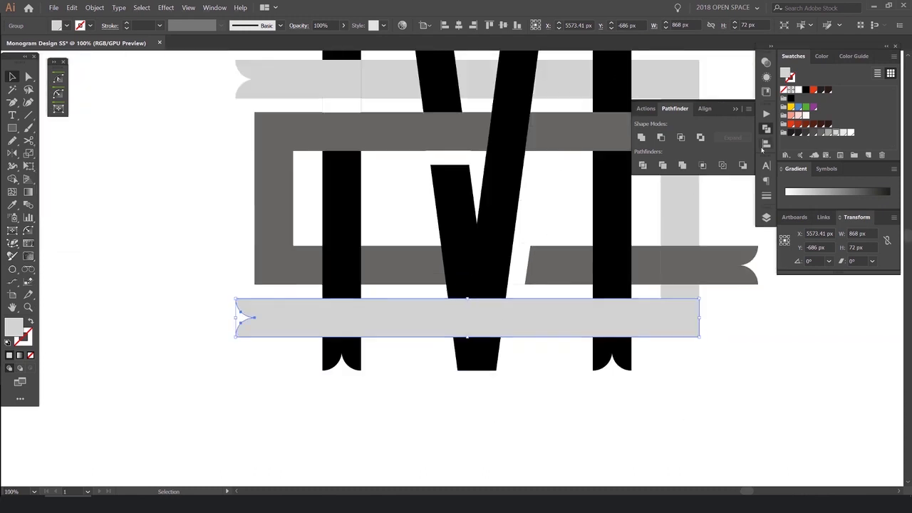
drag(530, 294, 515, 247)
scroll(279, 293, up, 2)
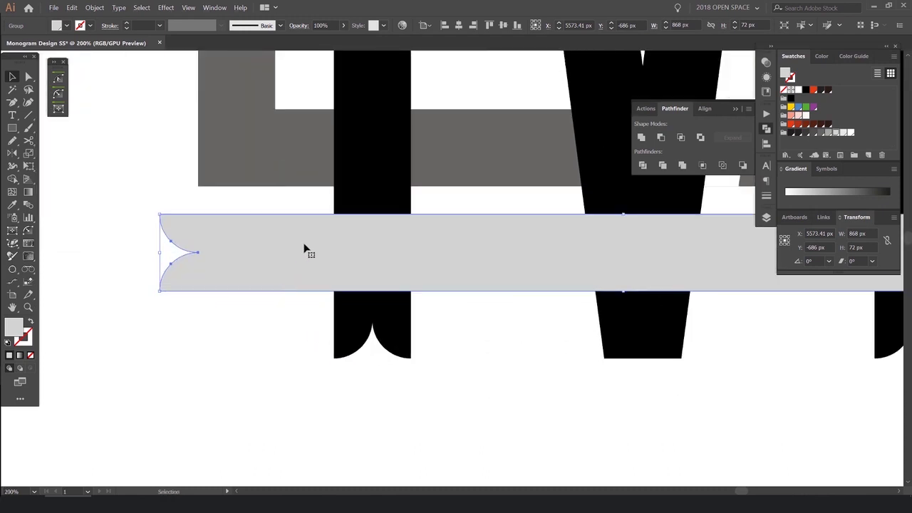
scroll(399, 234, right, 3)
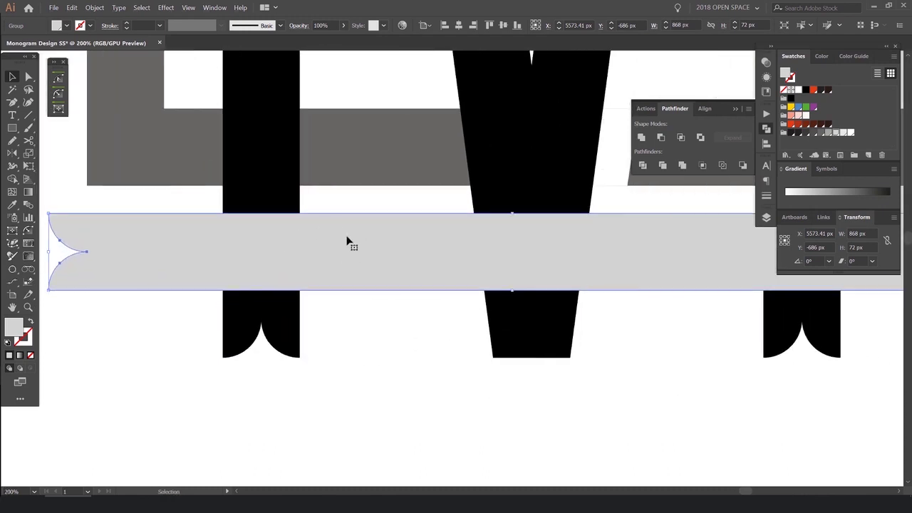
scroll(537, 258, down, 1)
key(ctrl+shift+[)
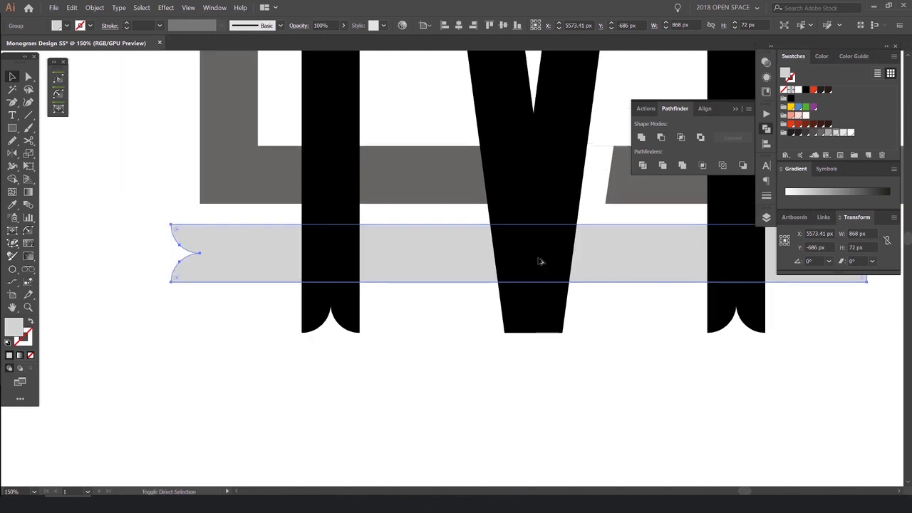
scroll(251, 289, down, 2)
click(337, 344)
drag(477, 315, 478, 345)
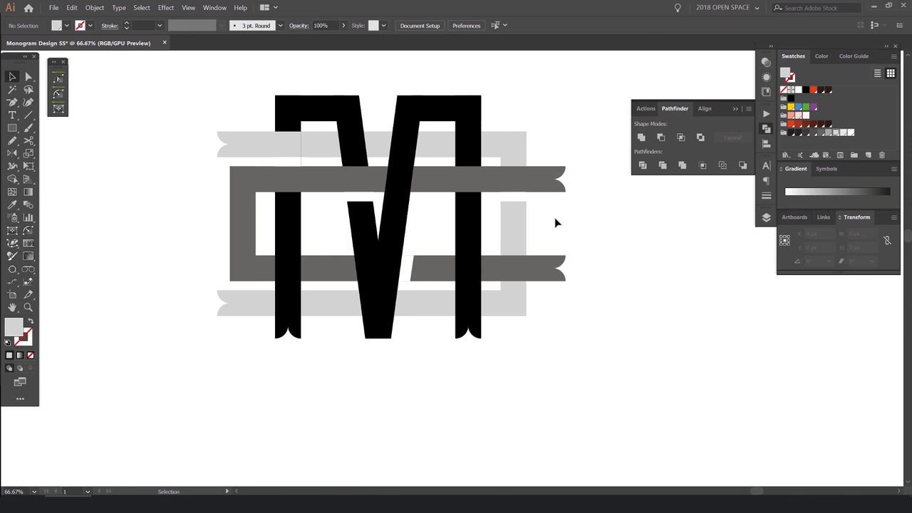
- Shorten both dark grey C arms by moving their notched right ends inward until the selection is 391.762 px wide
drag(592, 224, 581, 245)
drag(534, 345, 536, 333)
drag(581, 163, 534, 331)
scroll(571, 198, up, 3)
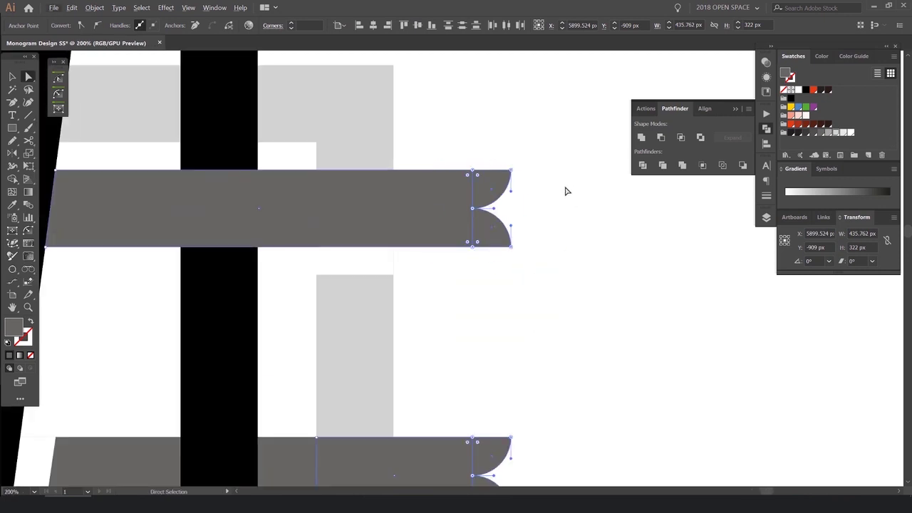
scroll(567, 190, down, 3)
drag(562, 147, 501, 362)
key(ctrl+z)
key(ctrl+z)
key(ctrl+z)
key(ctrl+z)
key(ctrl+z)
key(ctrl+z)
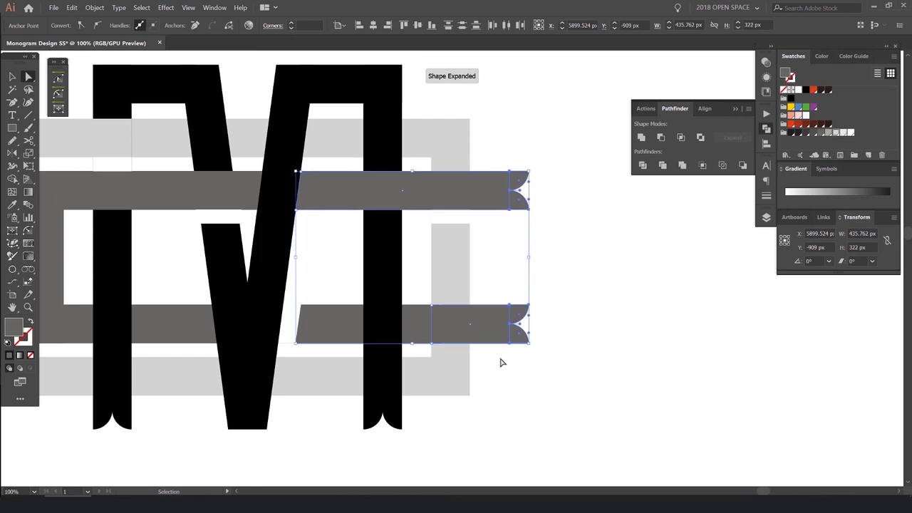
key(Right)
key(Right)
key(Right)
key(Right)
key(Right)
key(Right)
key(Right)
key(Right)
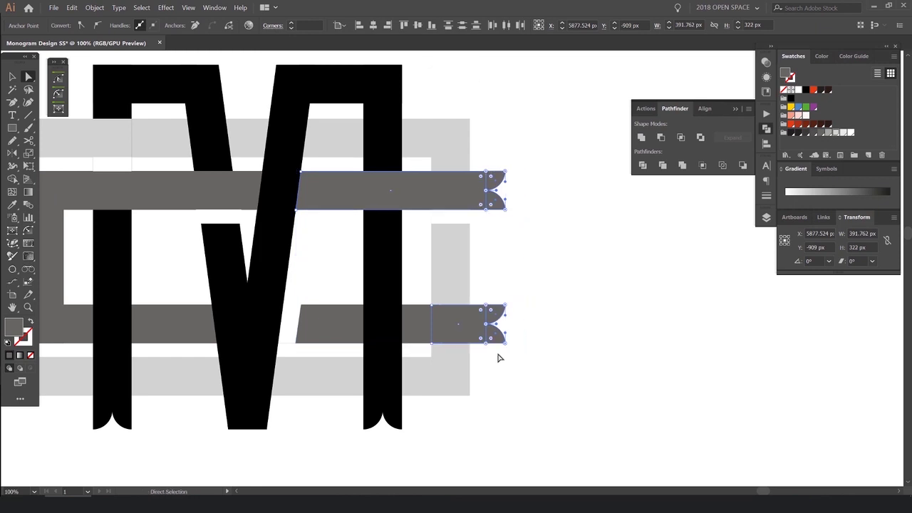
scroll(449, 277, down, 2)
click(527, 220)
- Draw an unfilled rectangle of 934 by 682 px tightly framing the shortened monogram
scroll(503, 219, down, 2)
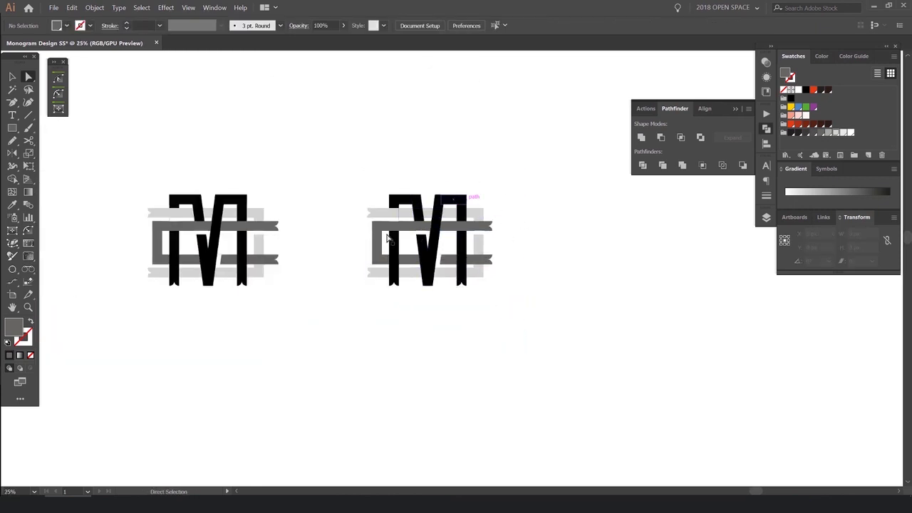
scroll(468, 228, up, 2)
key(m)
mouse_move(267, 144)
mouse_down()
mouse_move(314, 258)
mouse_move(507, 358)
mouse_move(516, 342)
mouse_up()
key(v)
key(shift+x)
drag(394, 144, 395, 159)
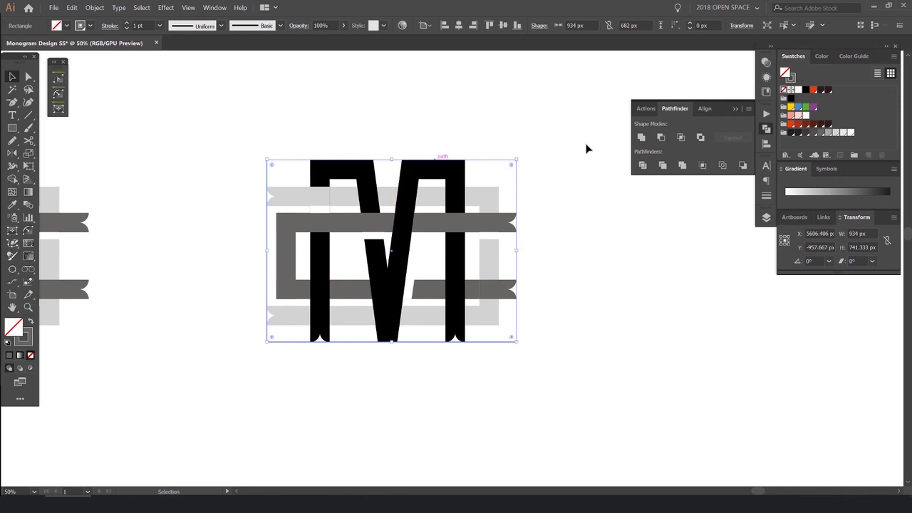
- Give the framing rectangle a 4 pt red stroke and no fill
click(793, 124)
click(126, 24)
click(126, 24)
click(126, 23)
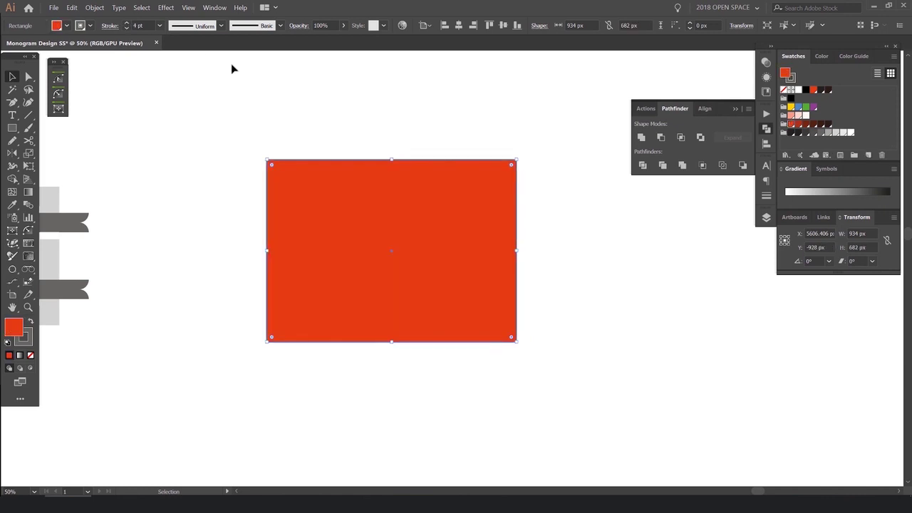
key(slash)
click(453, 112)
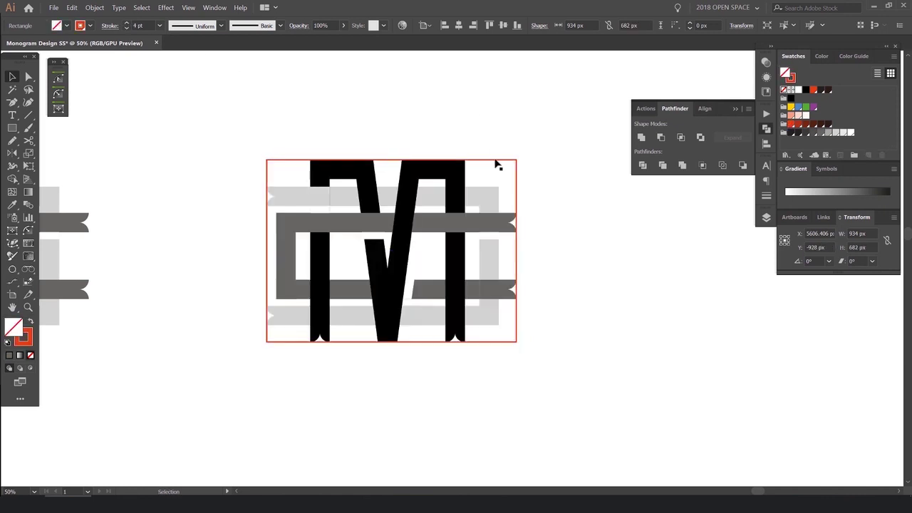
- Check the monogram's proportions inside the red frame, then delete the frame
scroll(497, 198, down, 2)
scroll(494, 182, up, 2)
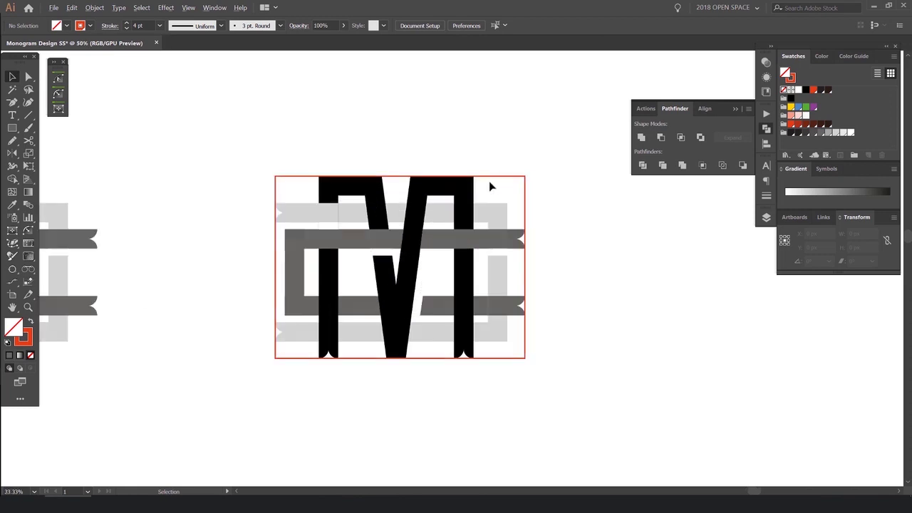
click(490, 176)
key(Delete)
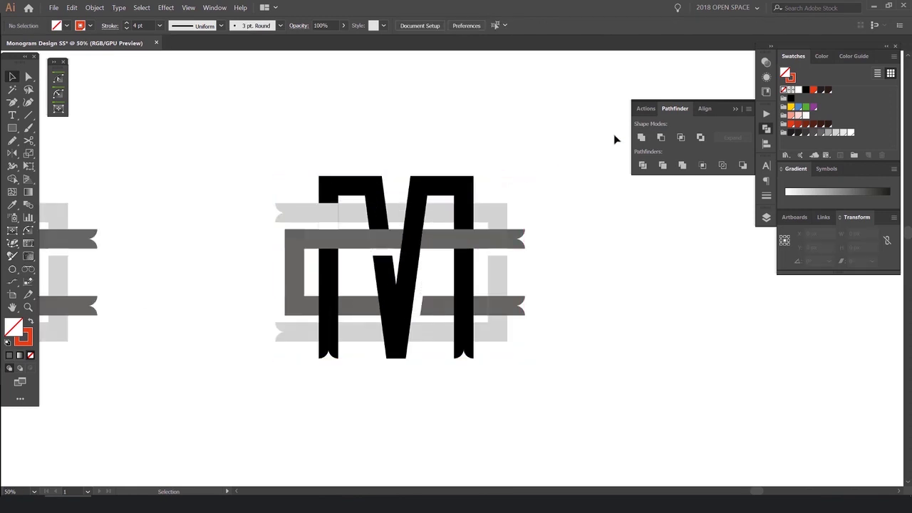
click(766, 127)
scroll(556, 240, up, 1)
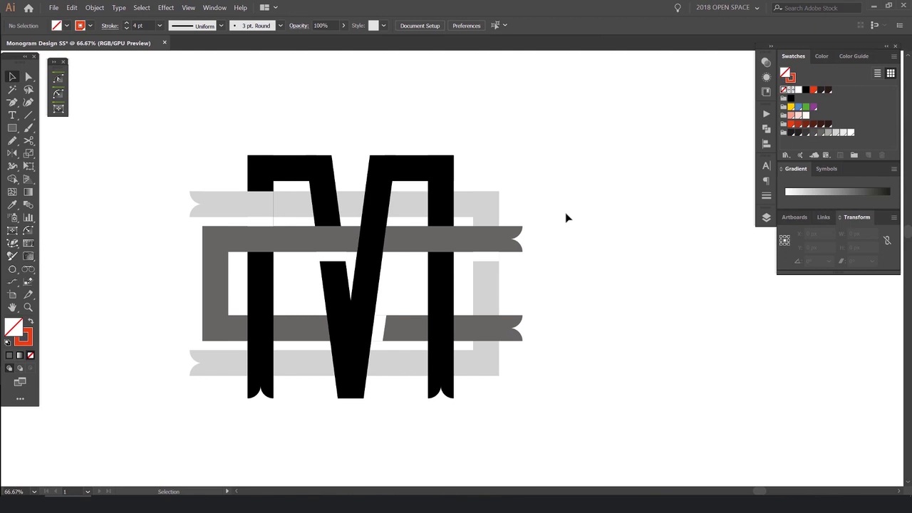
- Merge the right part of the upper dark grey C arm with its notched right tip using Shape Builder
click(513, 235)
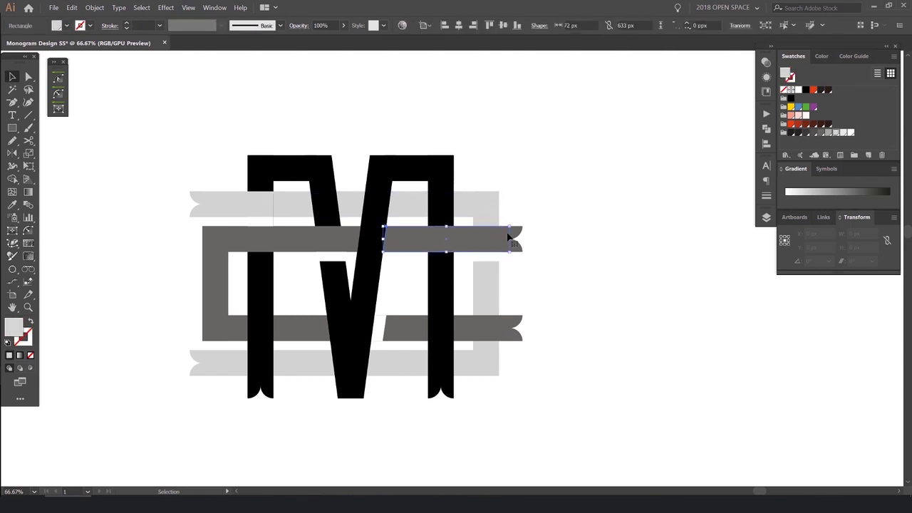
scroll(518, 238, up, 1)
shift+click(515, 234)
key(shift+m)
mouse_move(510, 232)
mouse_down()
mouse_move(498, 239)
mouse_move(513, 254)
mouse_move(525, 241)
mouse_up()
key(v)
key(ctrl+z)
click(560, 202)
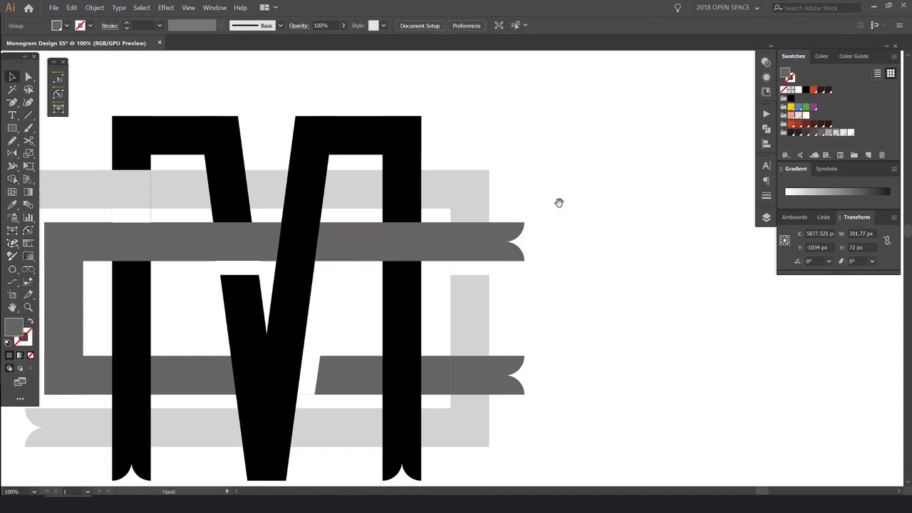
- Unite the short right piece of the lower dark grey C arm with its two notch shapes
click(505, 357)
scroll(505, 356, up, 2)
shift+click(515, 366)
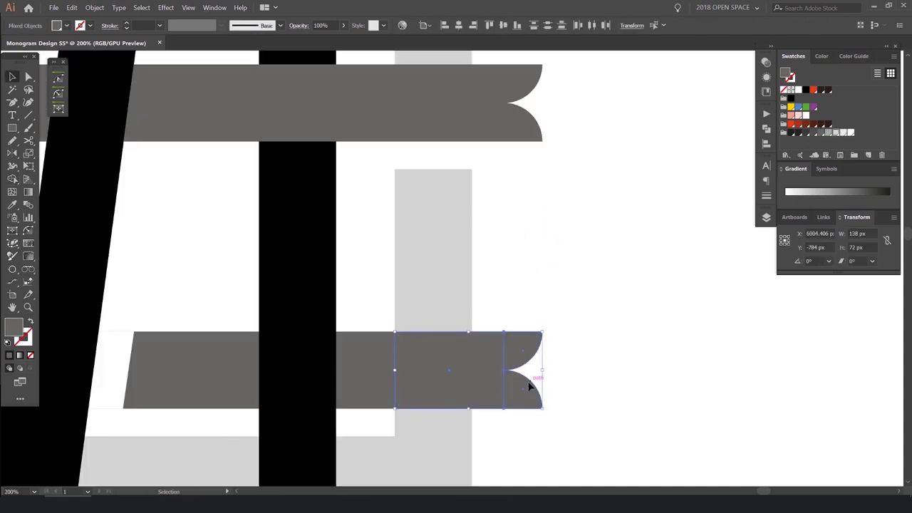
key(ctrl+4)
scroll(528, 381, down, 2)
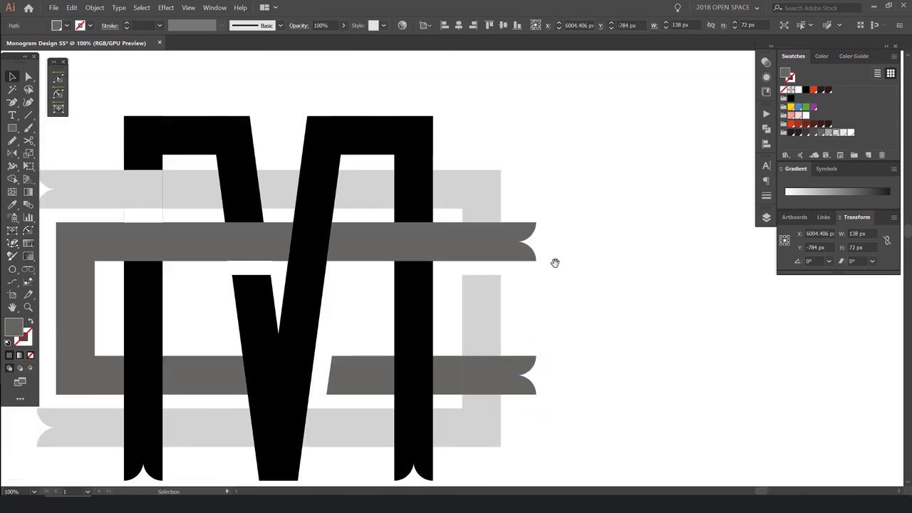
drag(555, 263, 552, 258)
click(552, 257)
scroll(551, 257, down, 2)
scroll(514, 264, up, 2)
- Examine the lower dark grey C arm's bar and notched end to see which segments are separate paths
key(a)
click(468, 282)
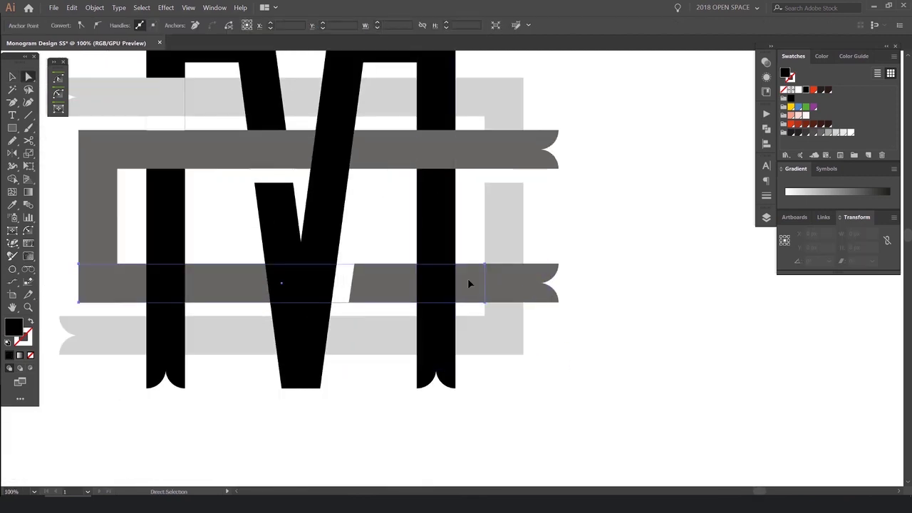
click(468, 284)
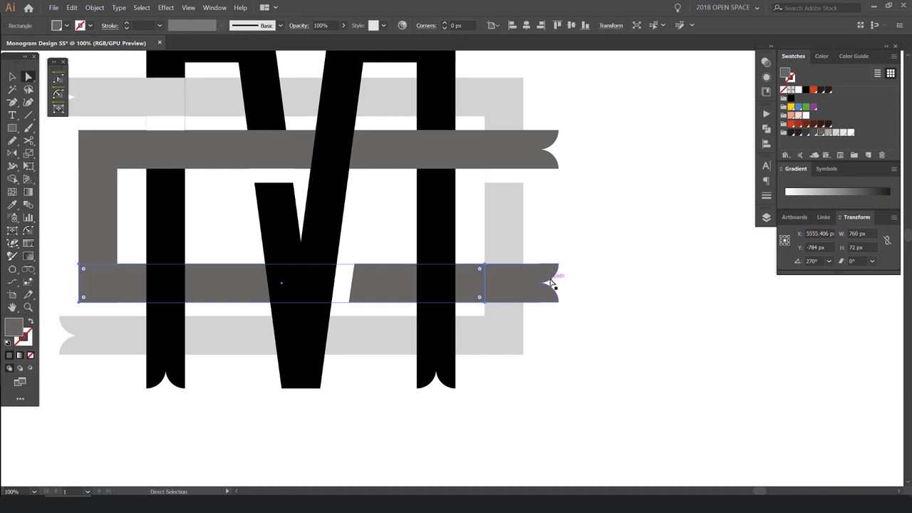
click(545, 225)
scroll(555, 221, down, 1)
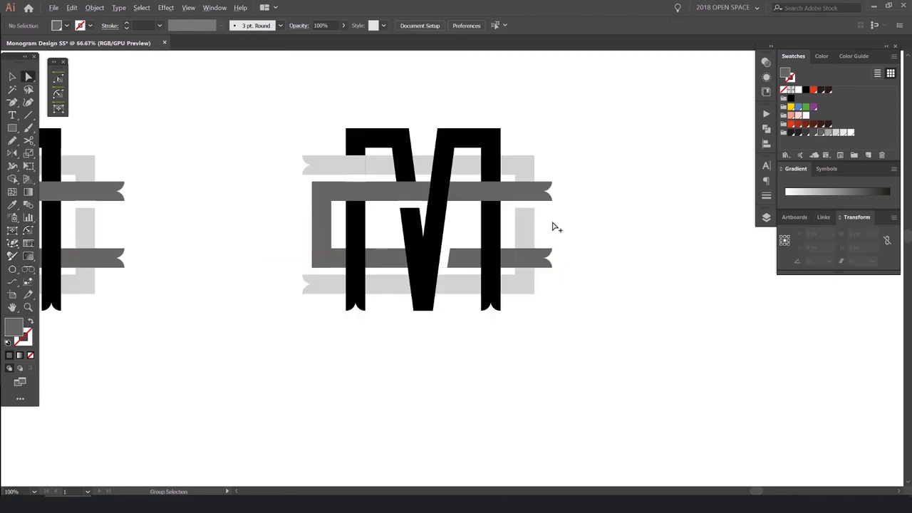
drag(552, 227, 547, 243)
click(545, 275)
click(577, 243)
scroll(537, 257, up, 3)
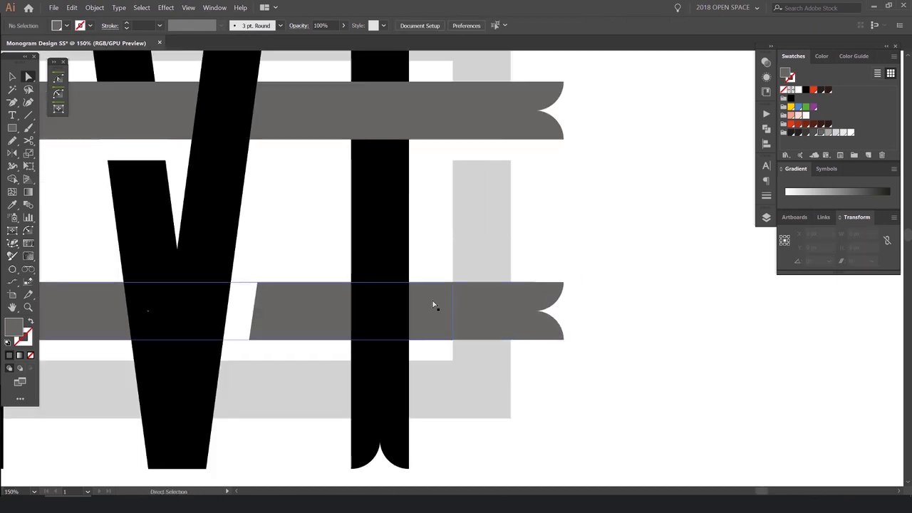
click(510, 299)
scroll(556, 257, down, 2)
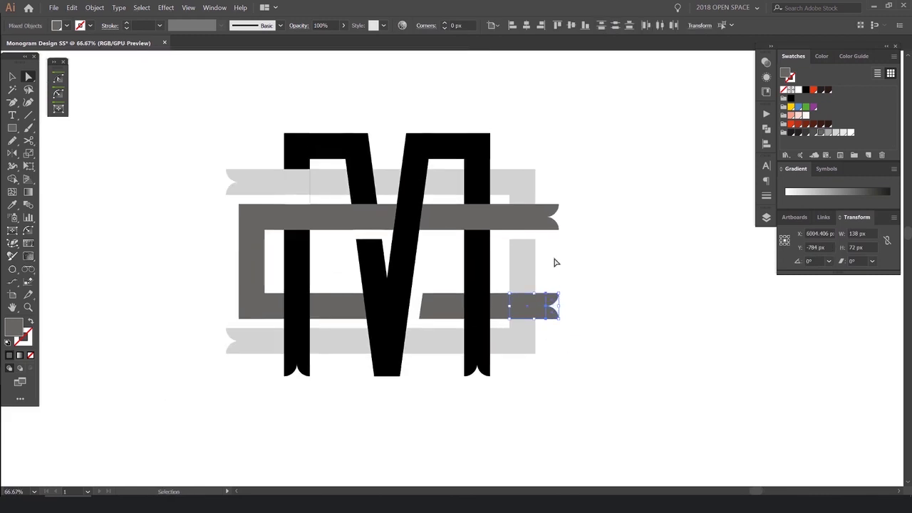
- Merge the upper light grey bar with the light grey vertical bar at its right end using Shape Builder
click(288, 184)
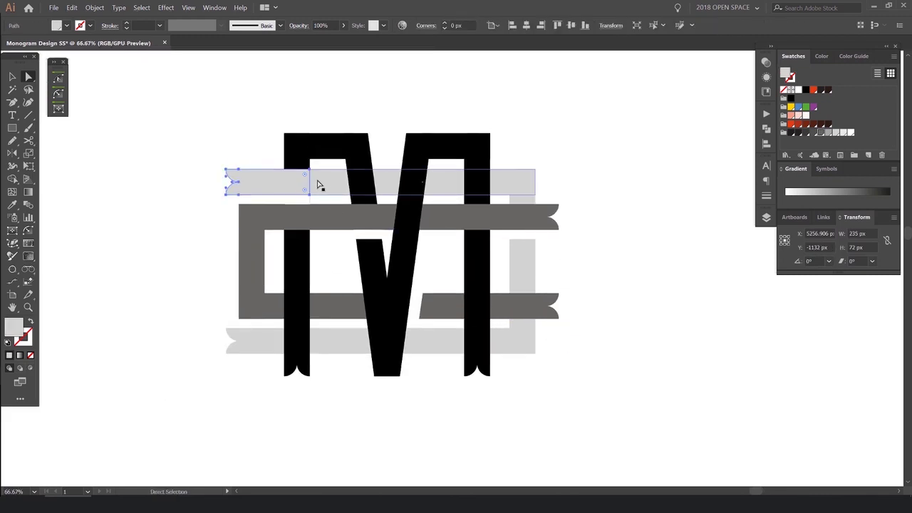
drag(319, 185, 368, 185)
key(ctrl+z)
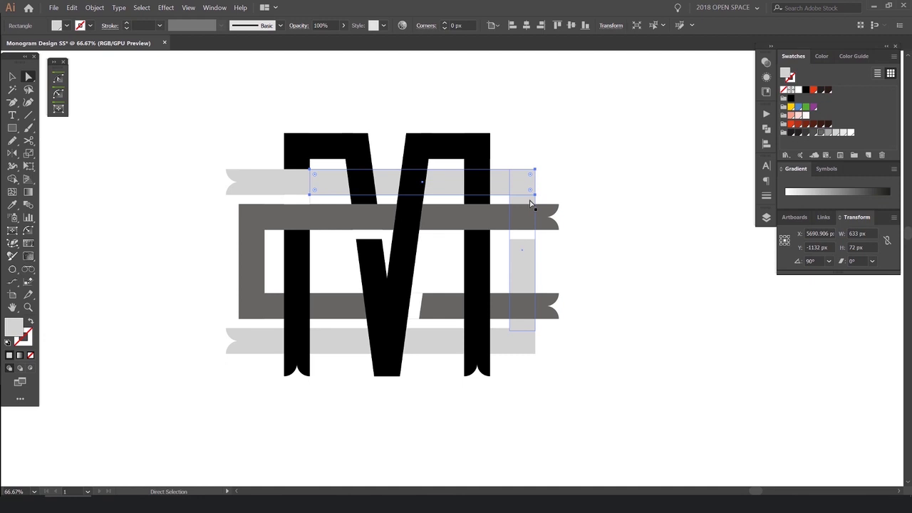
scroll(529, 205, up, 1)
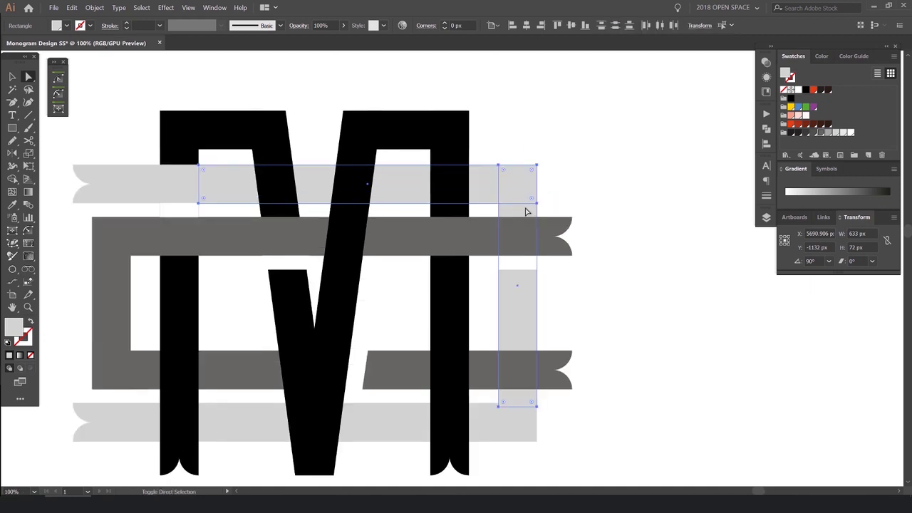
key(shift+m)
mouse_move(489, 183)
mouse_down()
mouse_move(518, 208)
mouse_move(556, 185)
mouse_up()
key(v)
click(570, 194)
key(ctrl+z)
click(600, 293)
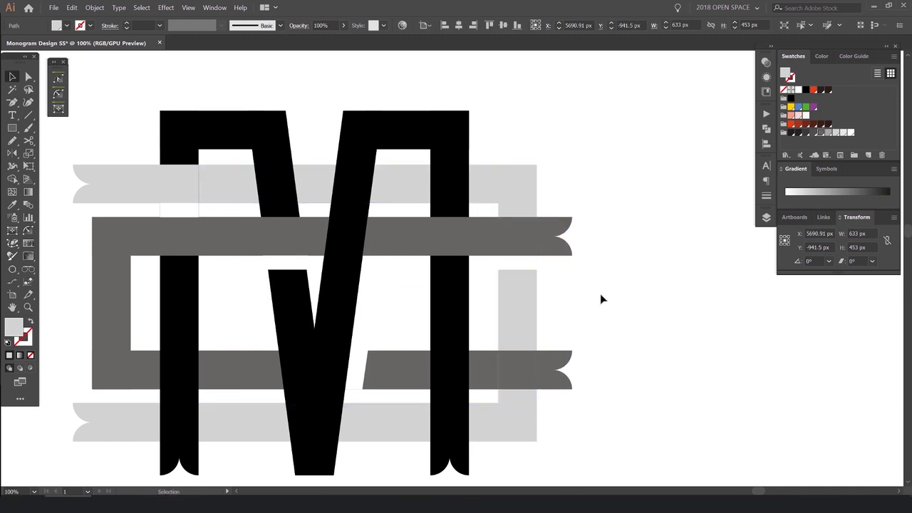
- Try moving the black M group down and to the right over the C bars, then undo the move
drag(594, 293, 599, 210)
drag(509, 349, 528, 384)
key(ctrl+z)
drag(338, 238, 364, 259)
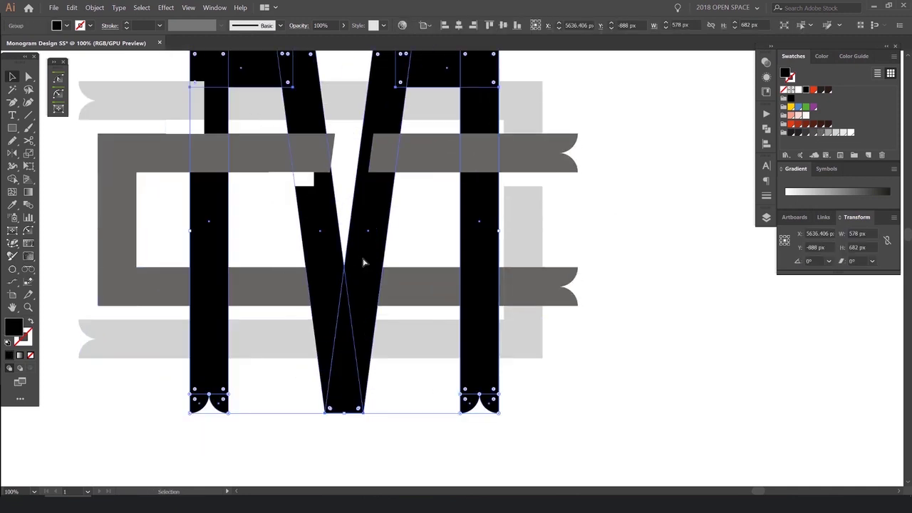
key(ctrl+z)
- Select the whole black M group
scroll(379, 242, down, 2)
drag(379, 227, 389, 237)
scroll(360, 132, up, 2)
click(354, 127)
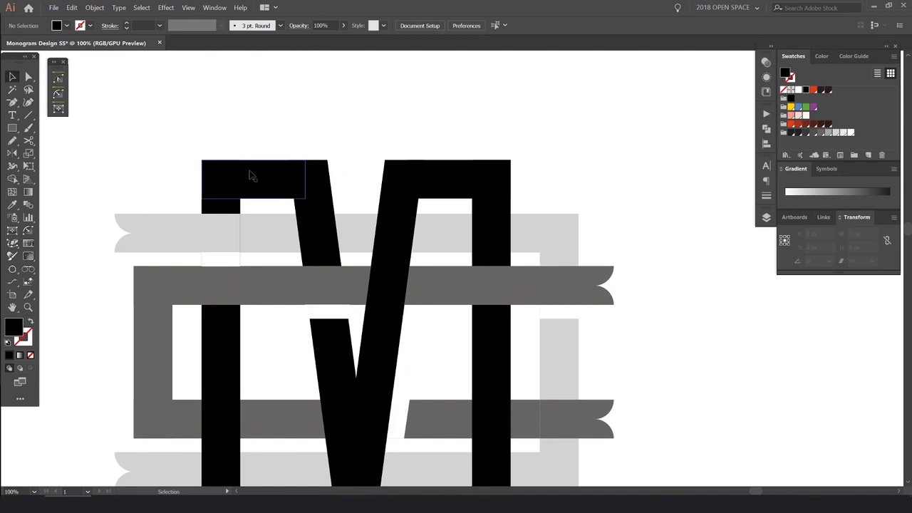
scroll(252, 178, down, 1)
click(294, 182)
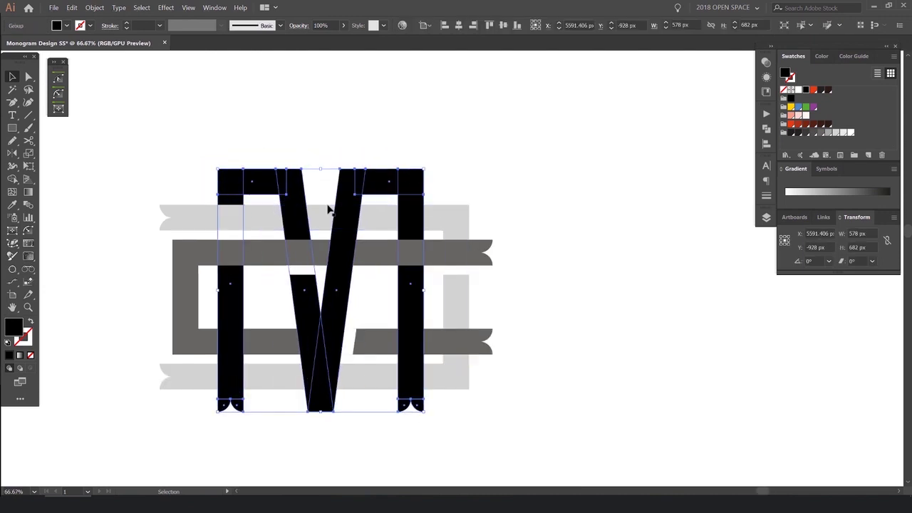
- Merge the M's left top bar with its left diagonal into one shape using the Shape Builder tool
click(276, 151)
scroll(232, 188, up, 2)
key(a)
click(258, 188)
shift+click(365, 211)
scroll(365, 211, down, 1)
key(shift+m)
drag(349, 194, 334, 192)
- Merge the M's right top bar with its right diagonal into one shape using the Shape Builder tool
key(a)
click(421, 139)
click(446, 178)
scroll(445, 178, down, 2)
shift+click(480, 184)
key(shift+m)
drag(473, 182, 448, 187)
- Test whether the M's right arm and right leg are separate pieces by moving each one and undoing the move
key(v)
click(519, 146)
click(498, 215)
click(507, 186)
key(a)
click(464, 183)
click(464, 194)
scroll(461, 186, up, 1)
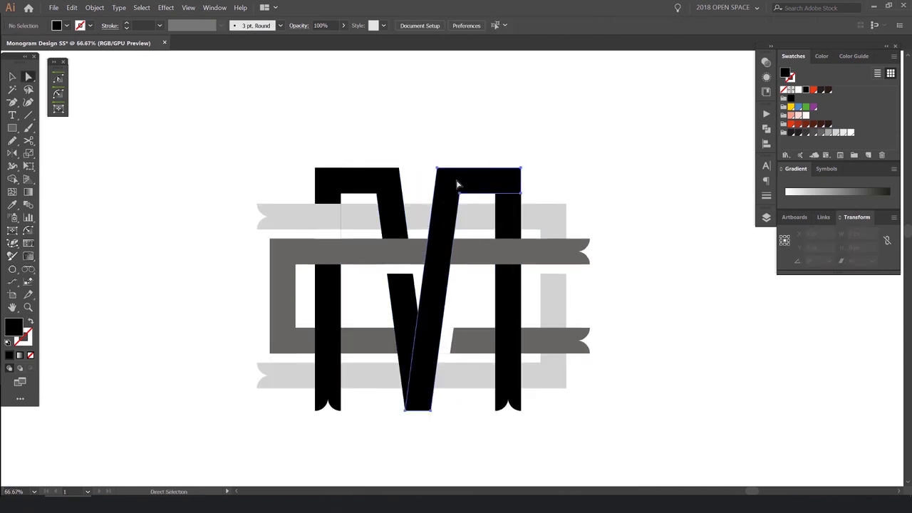
drag(459, 184, 448, 131)
key(ctrl+z)
drag(518, 290, 562, 305)
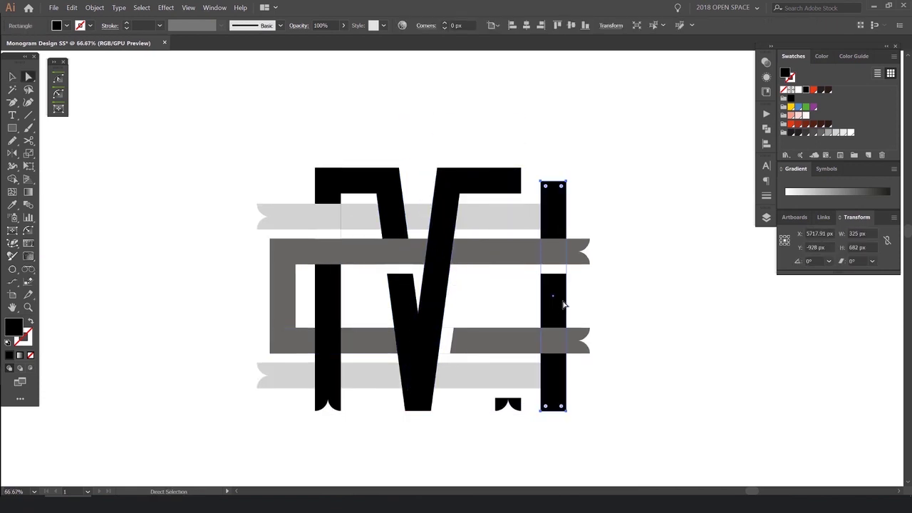
key(ctrl+z)
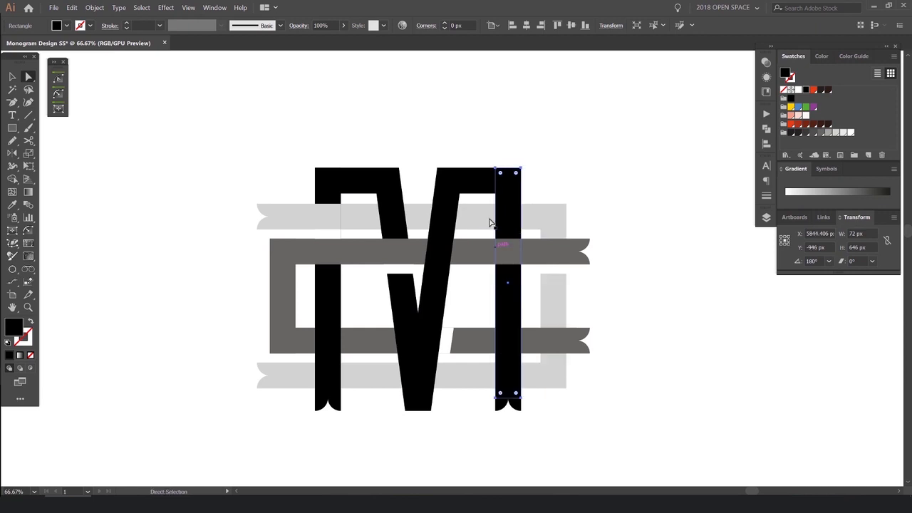
scroll(505, 323, up, 2)
shift+click(449, 340)
scroll(449, 342, down, 2)
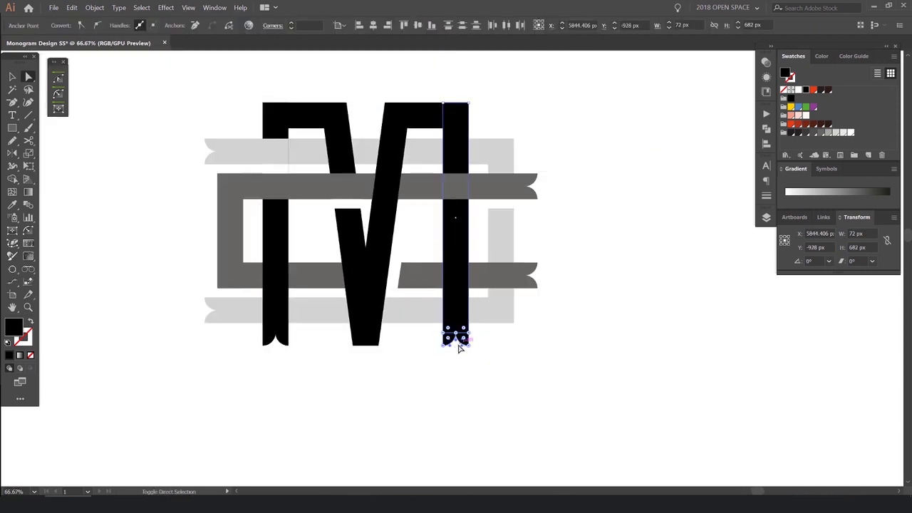
scroll(466, 265, down, 1)
key(ctrl+shift+a)
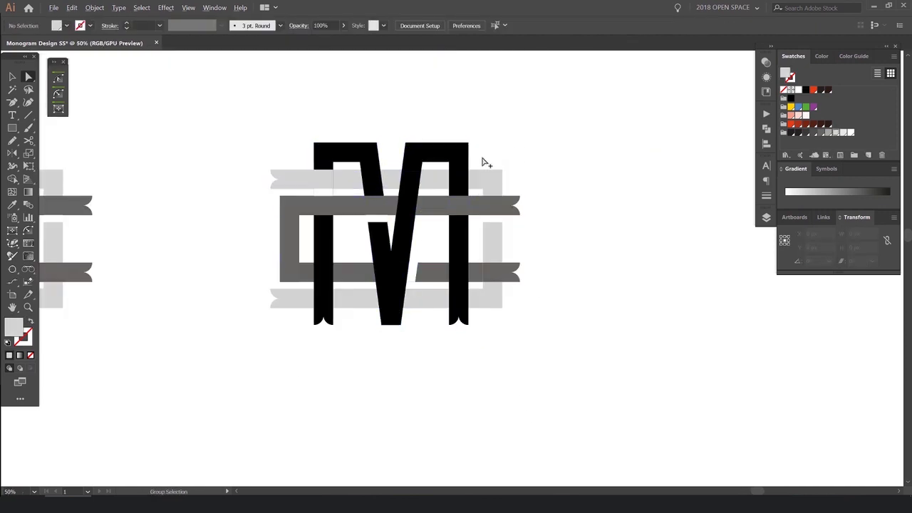
scroll(424, 149, up, 2)
scroll(424, 149, down, 5)
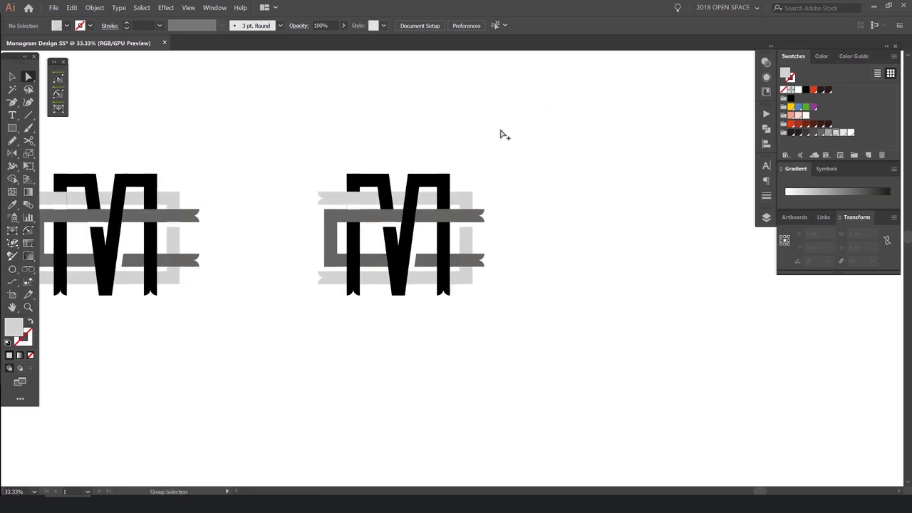
- Reposition the whole monogram farther left and place a duplicate of it to the right
key(v)
drag(638, 208, 232, 320)
drag(443, 261, 276, 261)
scroll(567, 193, down, 2)
click(568, 190)
scroll(657, 246, up, 4)
drag(662, 247, 275, 200)
drag(399, 136, 228, 299)
drag(262, 228, 567, 232)
drag(611, 138, 483, 143)
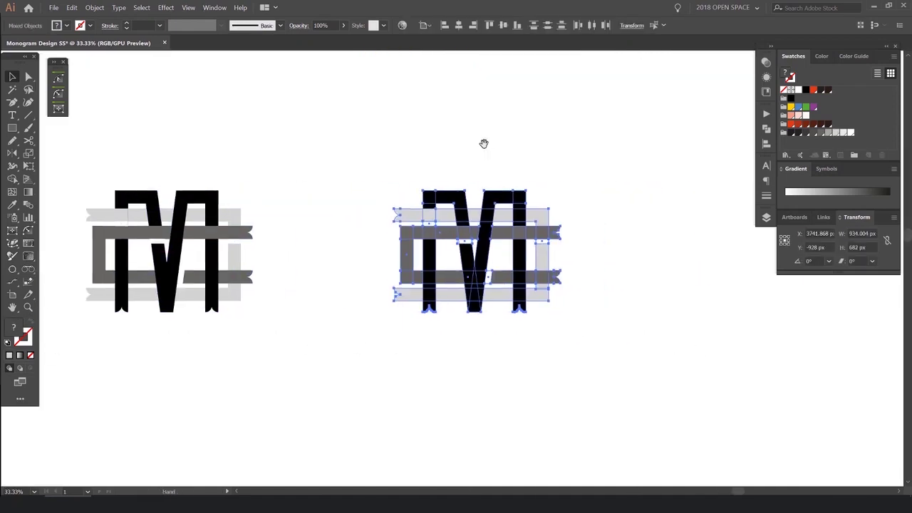
- Round the top corner anchors of both M arms and both legs with a 10 px corner radius
scroll(484, 153, up, 3)
click(423, 221)
drag(399, 163, 346, 49)
key(a)
click(292, 161)
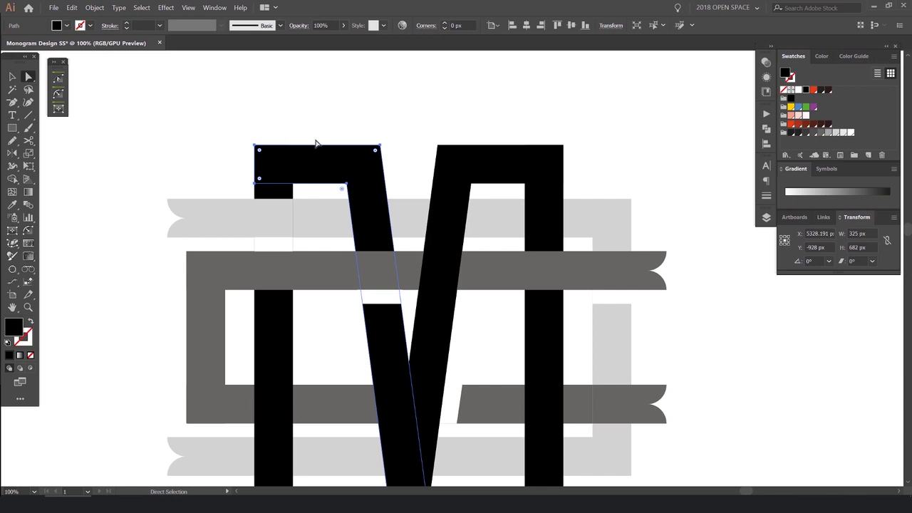
click(318, 135)
scroll(383, 133, up, 1)
drag(399, 135, 176, 161)
drag(665, 141, 424, 160)
scroll(318, 63, up, 1)
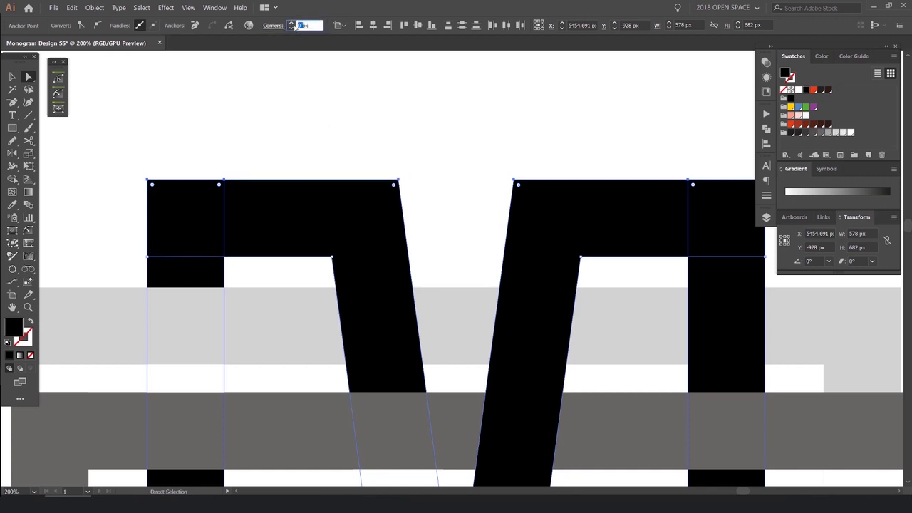
key(Return)
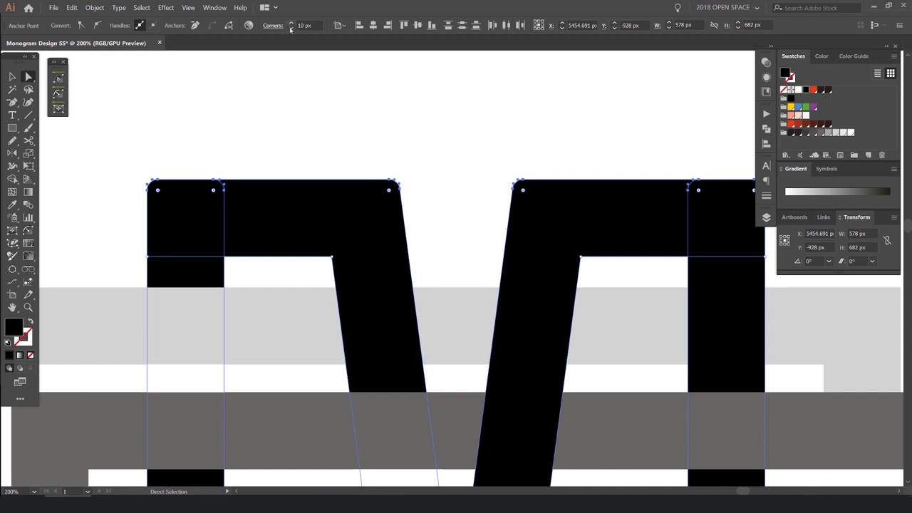
scroll(359, 187, right, 2)
scroll(506, 197, up, 3)
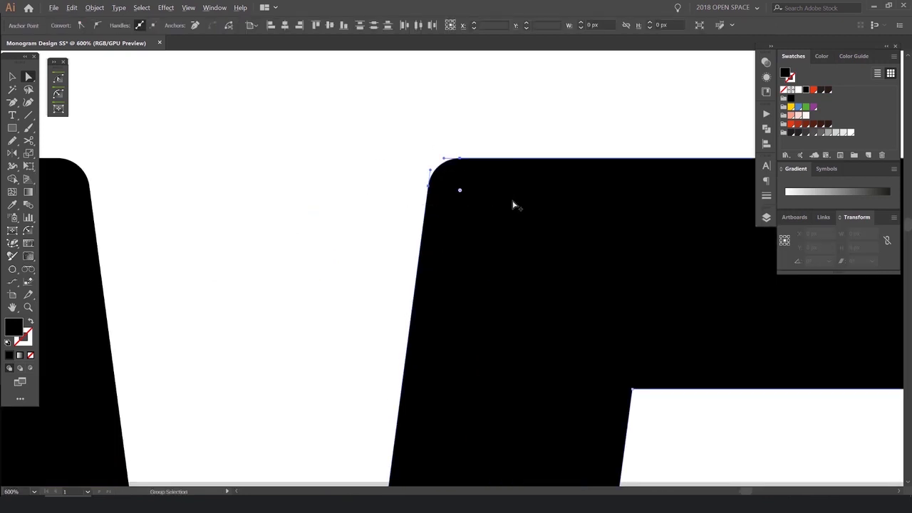
key(ctrl+shift+a)
- Round the two outer right corners of the light grey D with a 10 px corner radius
key(ctrl+1)
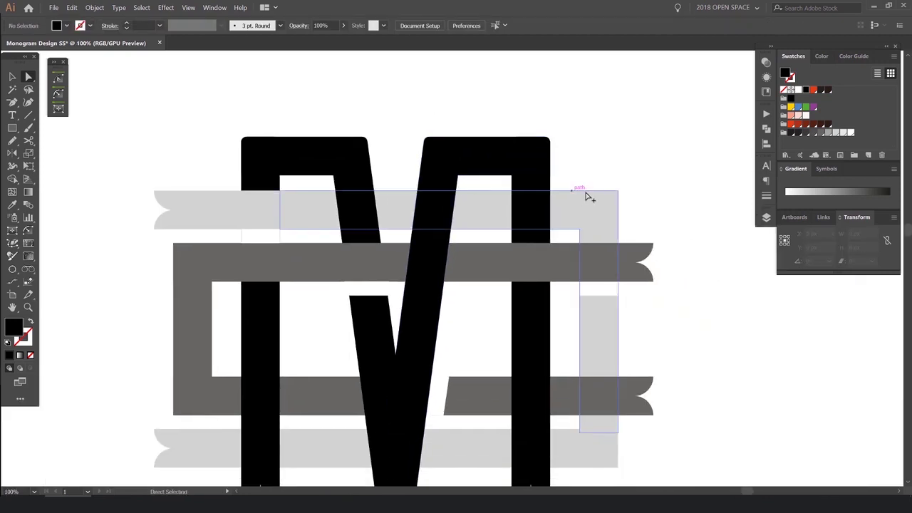
scroll(585, 192, up, 1)
drag(634, 191, 482, 93)
click(482, 93)
scroll(531, 183, down, 1)
scroll(529, 128, up, 1)
drag(545, 88, 436, 144)
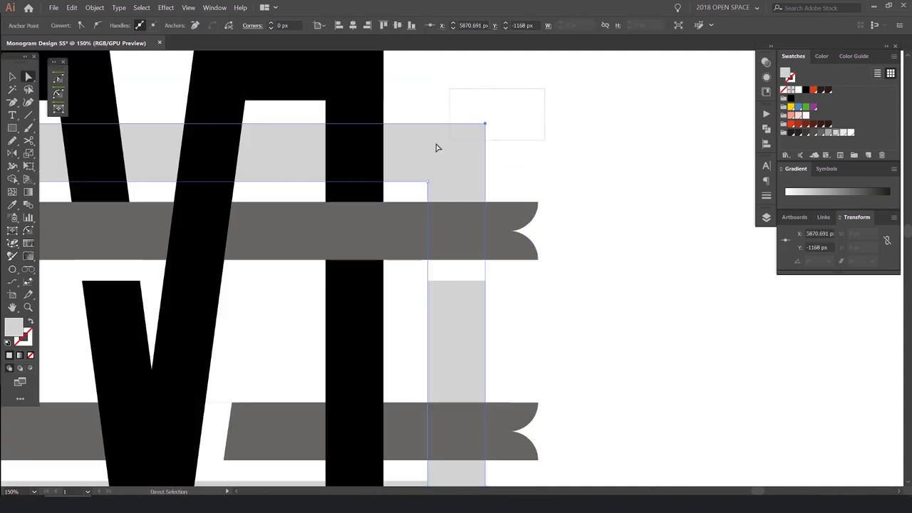
scroll(520, 112, down, 2)
drag(489, 314, 490, 311)
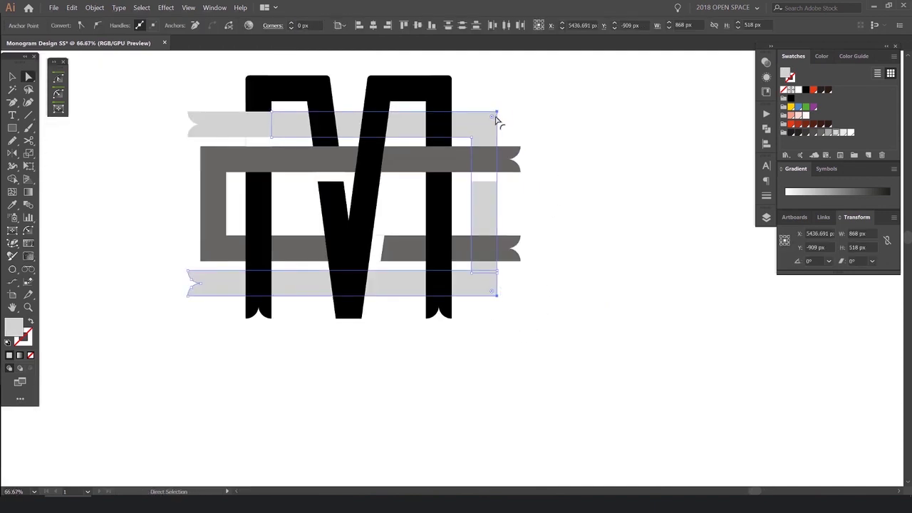
scroll(501, 109, up, 2)
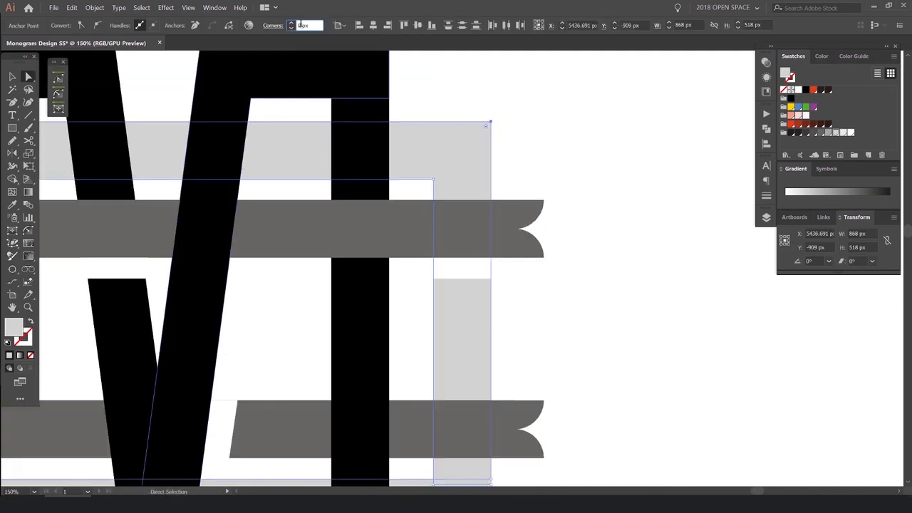
text(10)
key(Return)
scroll(486, 134, down, 3)
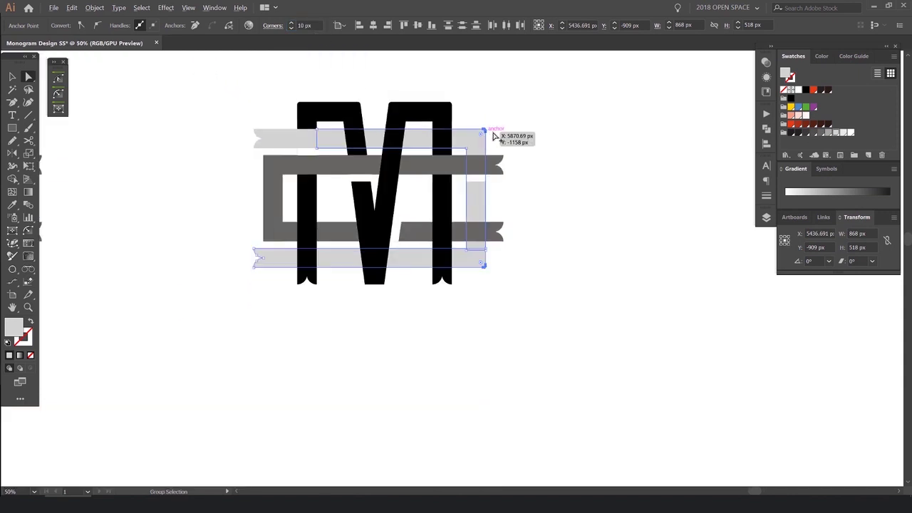
- Increase the radius of the light grey D's two outer corners to 72 px
scroll(446, 130, up, 2)
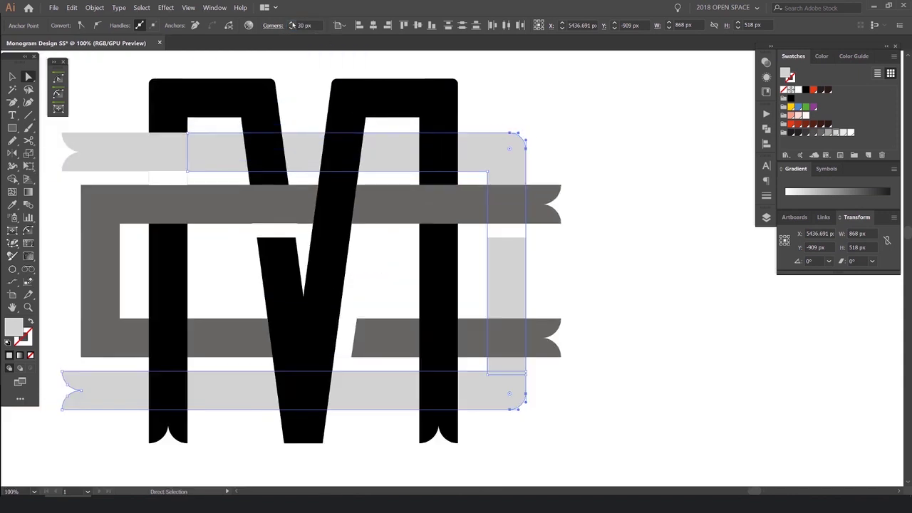
shift+click(291, 23)
scroll(496, 164, up, 2)
drag(485, 168, 410, 242)
scroll(615, 129, down, 3)
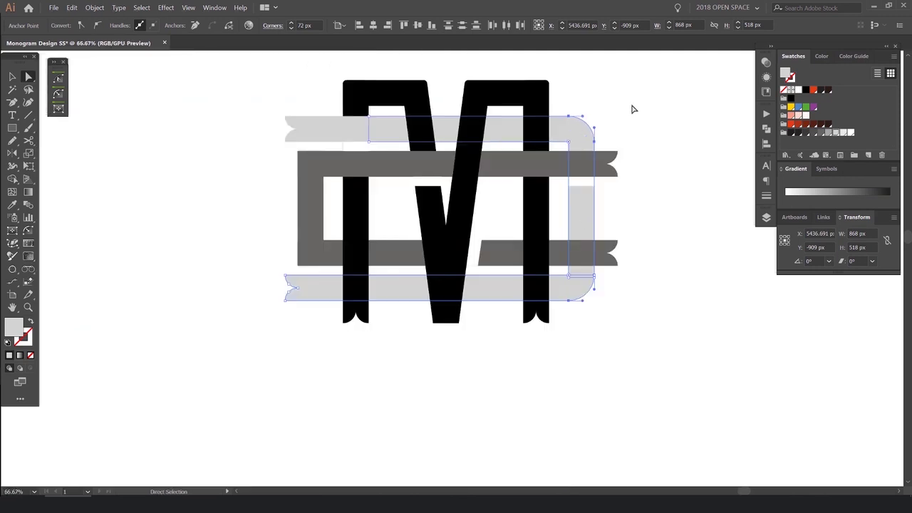
click(620, 125)
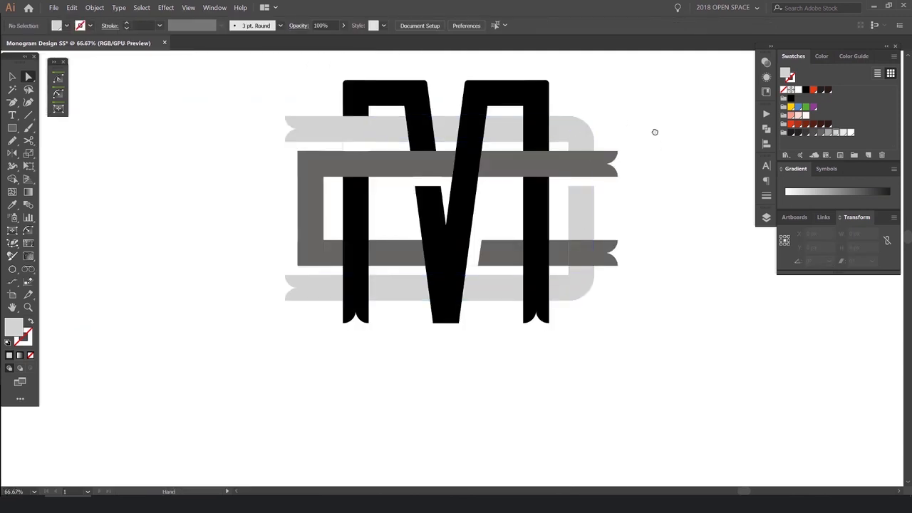
- Try rounding the light grey D's upper inner corner freehand to about 15.79 px
scroll(624, 158, up, 2)
click(496, 123)
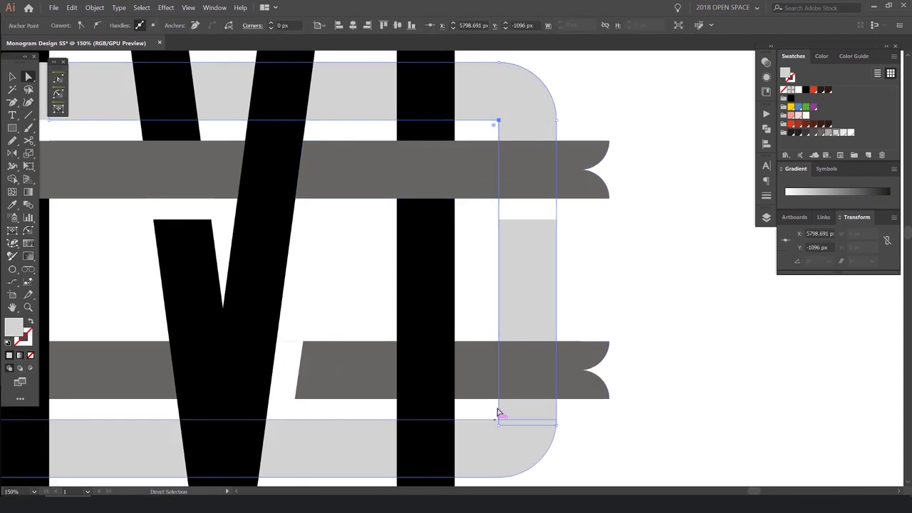
drag(497, 126, 484, 135)
click(646, 97)
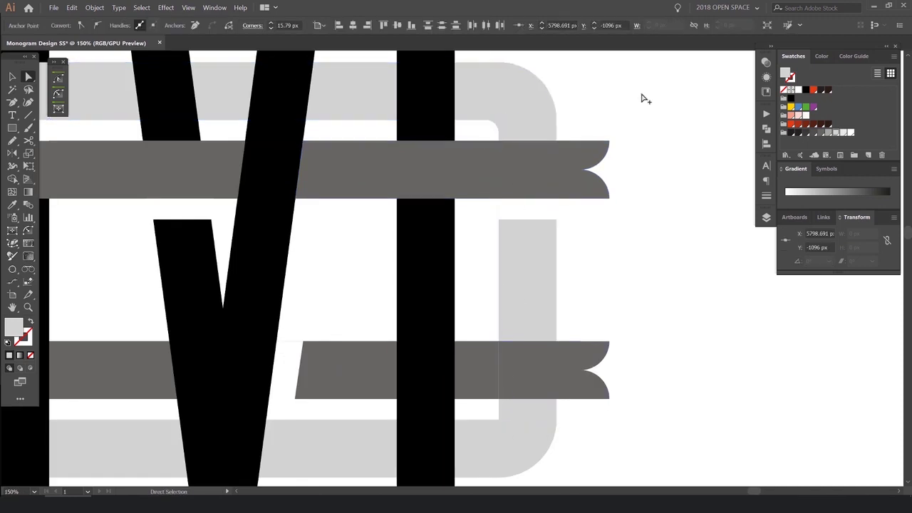
scroll(645, 96, down, 5)
scroll(646, 96, up, 3)
scroll(584, 149, up, 1)
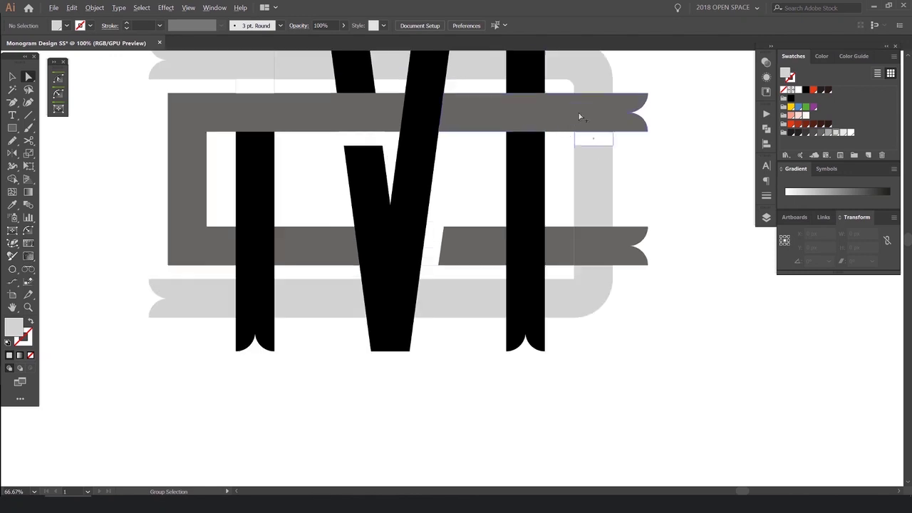
- Set the corner radius of the light grey D's upper inner corner to 15 px
click(574, 80)
drag(588, 77, 511, 146)
scroll(512, 147, up, 2)
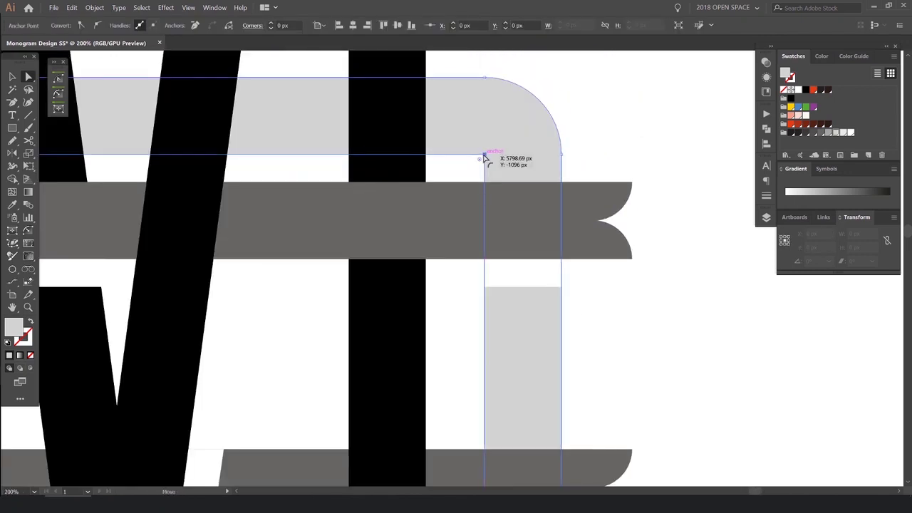
text(15)
key(Return)
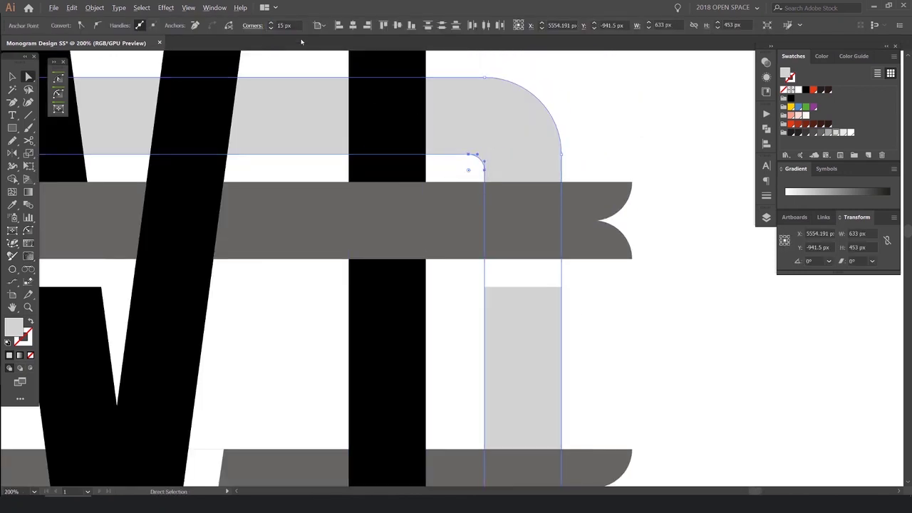
- Examine the D's lower right junction where its vertical bar overlaps the bottom bar
scroll(420, 220, down, 3)
click(436, 348)
scroll(436, 347, up, 3)
click(476, 302)
scroll(530, 295, down, 3)
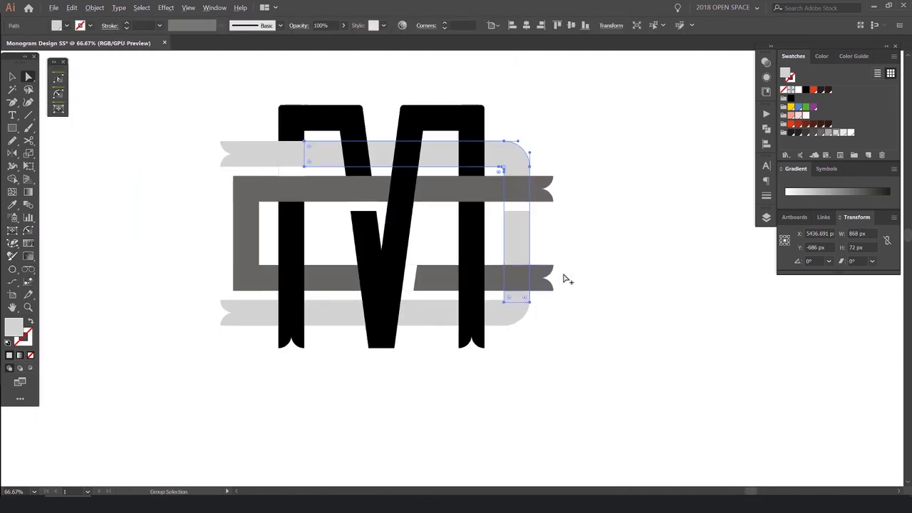
scroll(477, 283, up, 3)
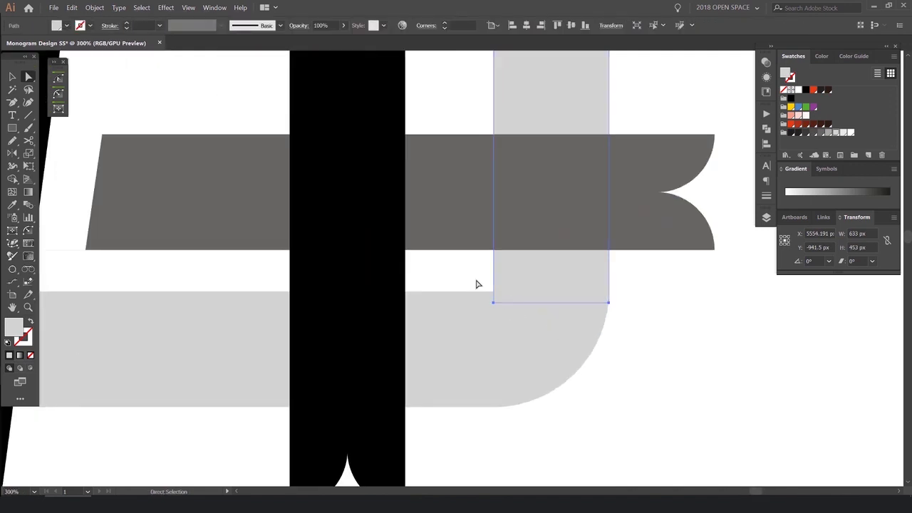
drag(477, 283, 503, 309)
scroll(503, 310, down, 3)
scroll(509, 302, up, 3)
click(509, 301)
scroll(509, 301, down, 3)
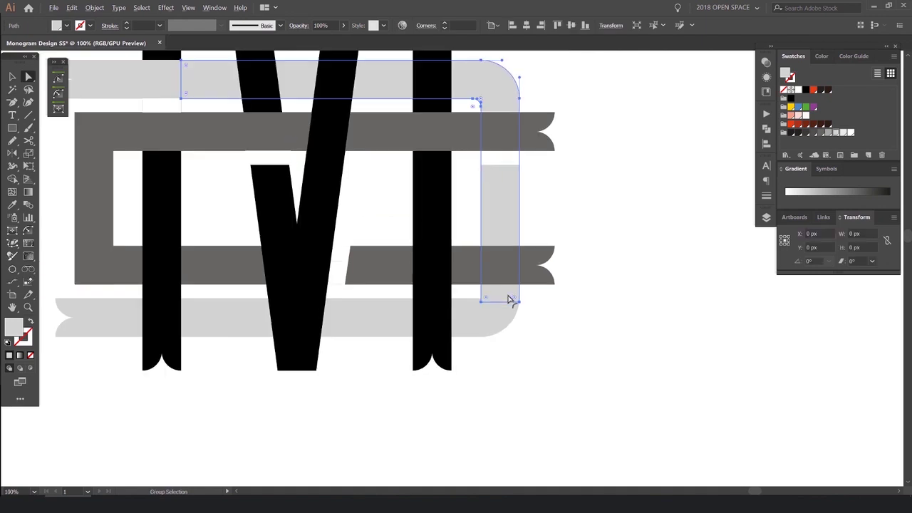
click(540, 241)
scroll(515, 243, up, 1)
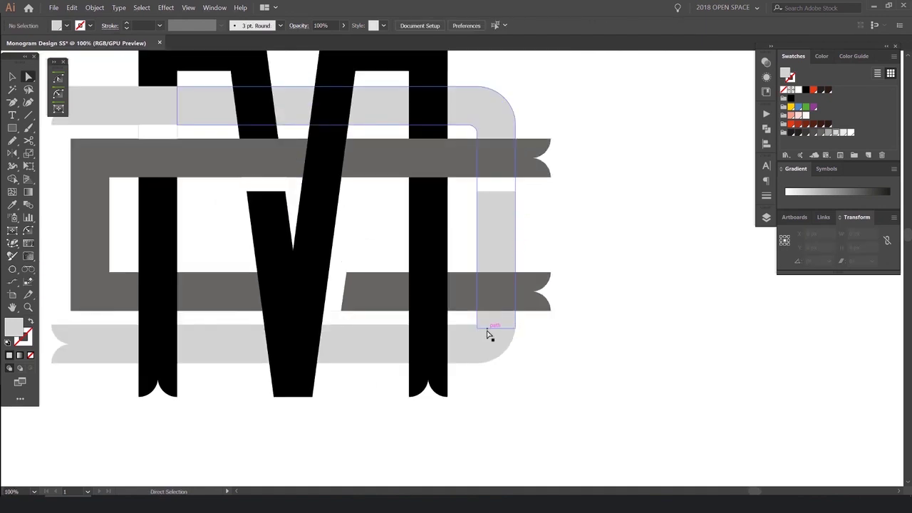
- Unite the light grey D's upper piece and its bottom bar into a single path
click(492, 323)
shift+click(476, 338)
key(ctrl+4)
scroll(595, 266, down, 1)
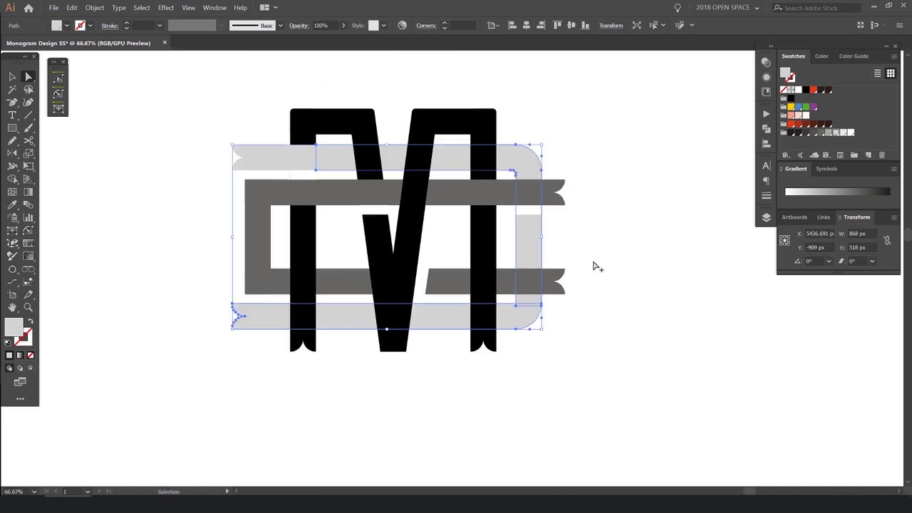
click(599, 248)
click(534, 302)
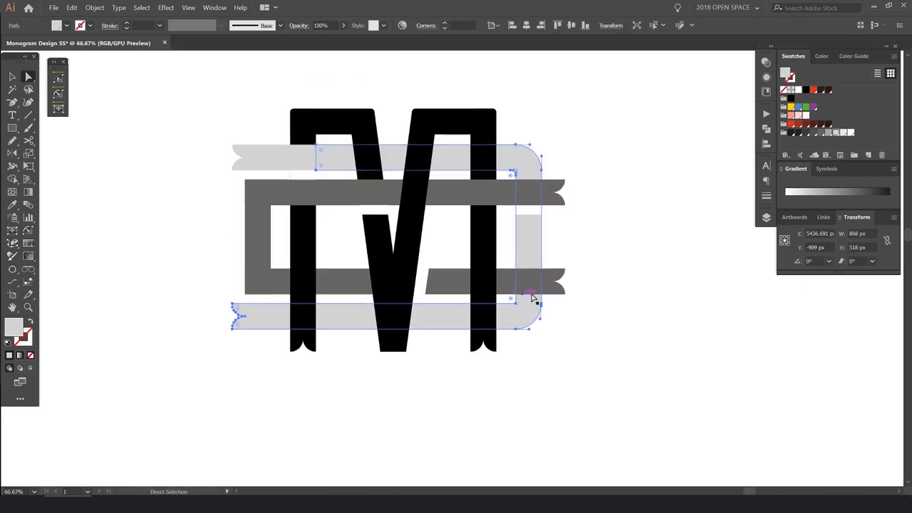
- Set the corner radius of the light grey D's lower inner corner to 15 px
scroll(521, 305, up, 3)
click(500, 293)
drag(501, 293, 523, 305)
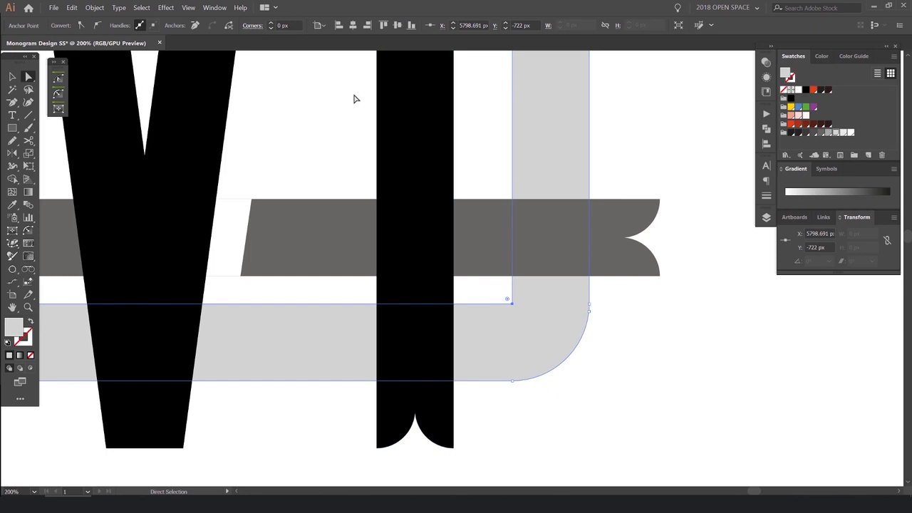
scroll(443, 171, down, 1)
drag(485, 52, 499, 137)
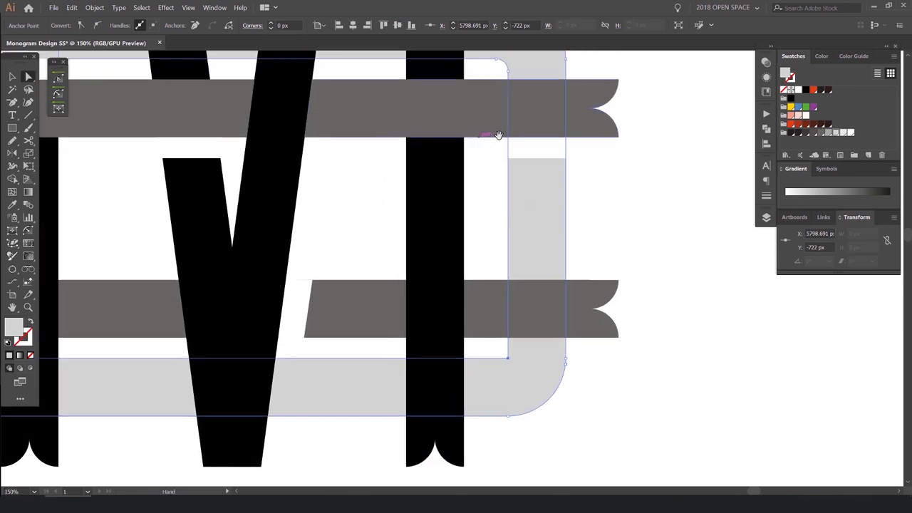
click(507, 72)
drag(500, 347, 515, 365)
scroll(515, 365, up, 3)
drag(472, 329, 541, 381)
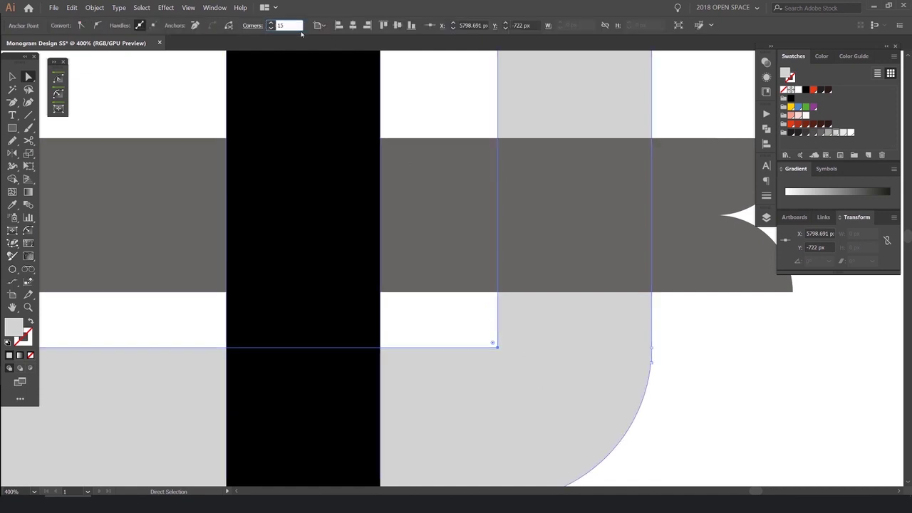
text(15)
key(Return)
drag(449, 299, 511, 371)
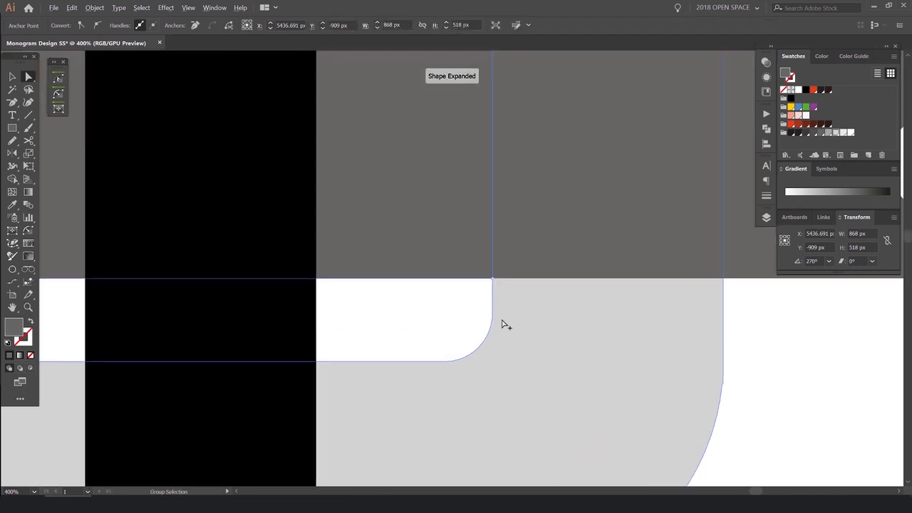
scroll(506, 325, up, 1)
scroll(461, 325, down, 6)
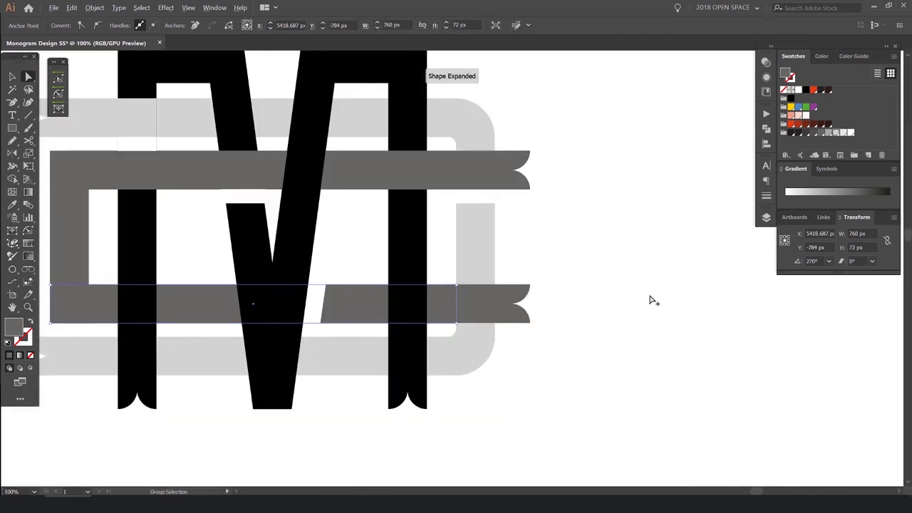
- Round the two corners at the bottom tip of the black M's central V
click(651, 299)
scroll(589, 238, down, 1)
scroll(477, 233, down, 2)
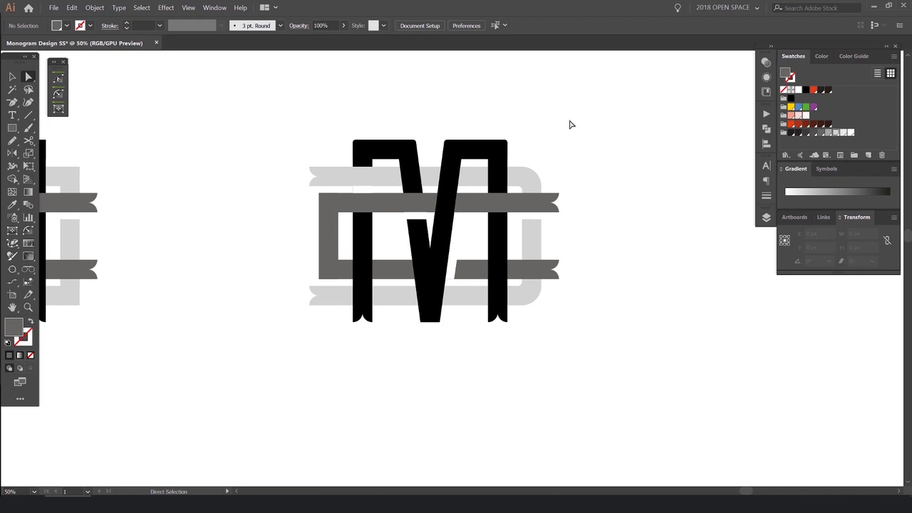
drag(570, 125, 559, 120)
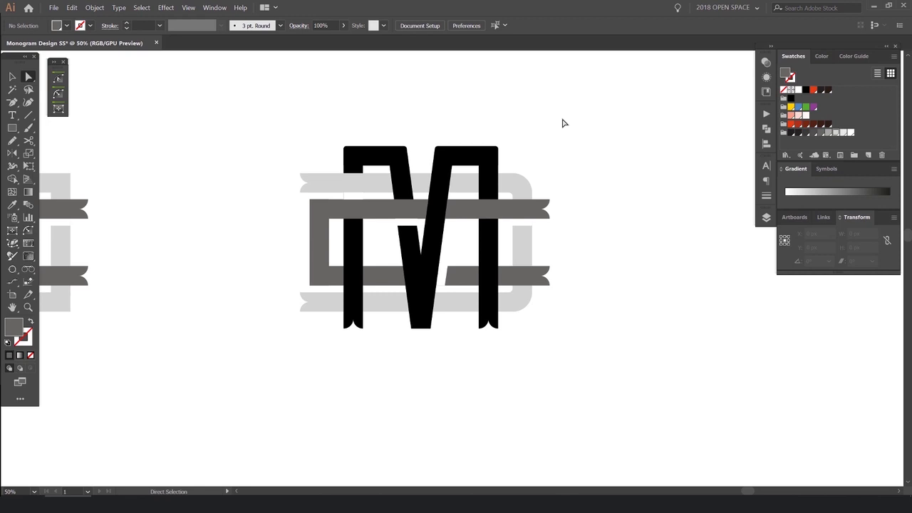
scroll(425, 271, up, 2)
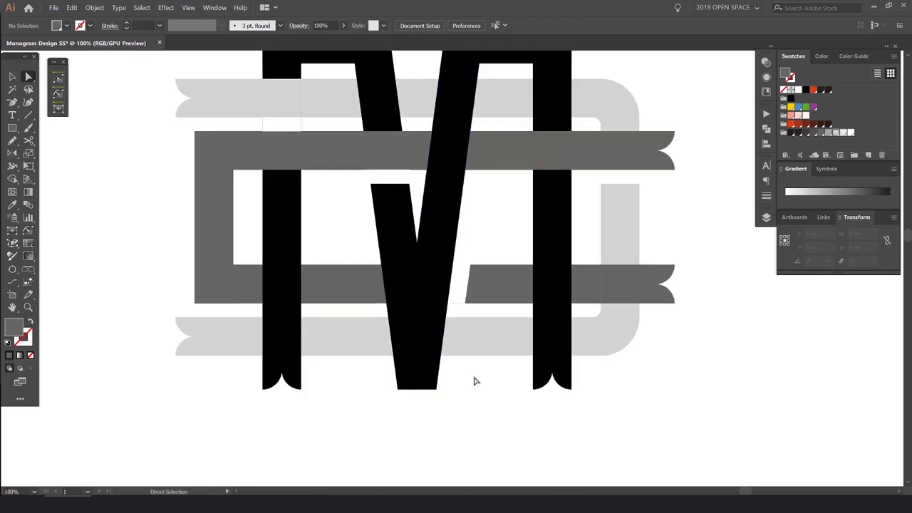
scroll(419, 407, up, 2)
drag(489, 362, 437, 392)
scroll(437, 391, up, 2)
drag(497, 335, 295, 382)
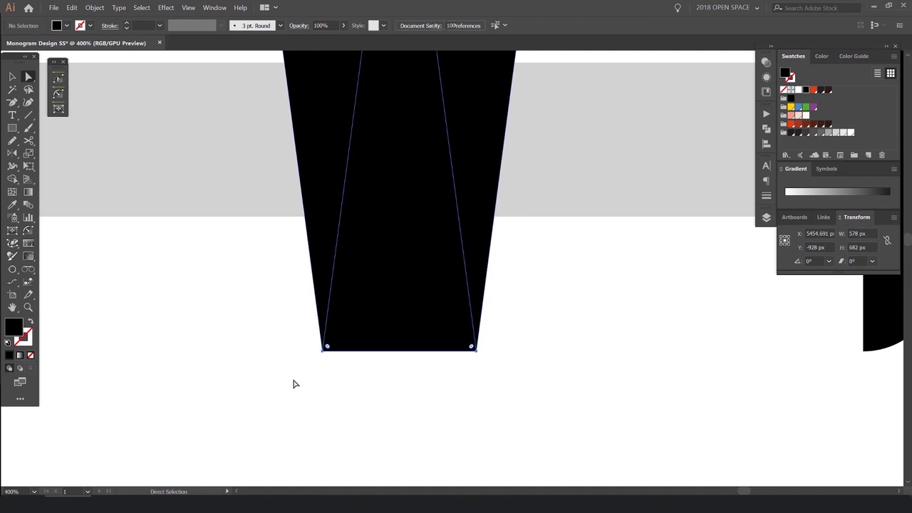
scroll(285, 168, down, 4)
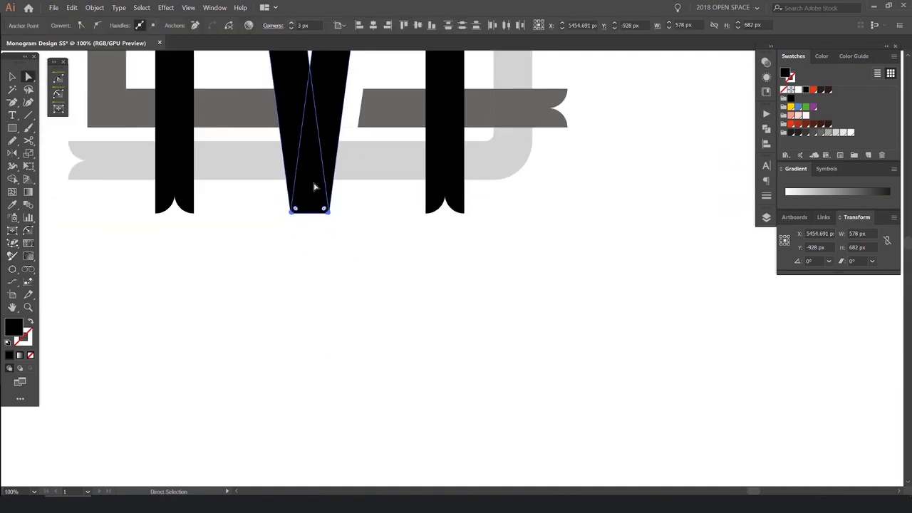
click(320, 218)
scroll(383, 209, up, 5)
drag(422, 186, 252, 217)
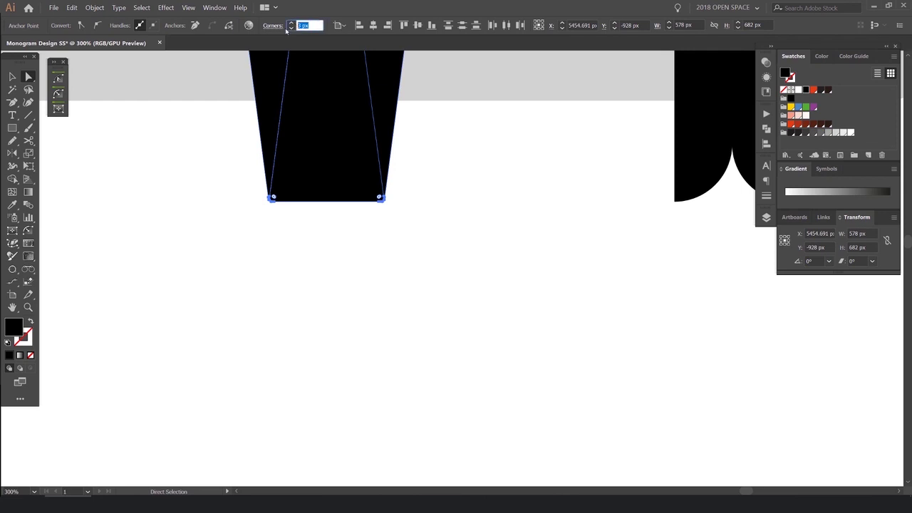
key(Return)
click(407, 195)
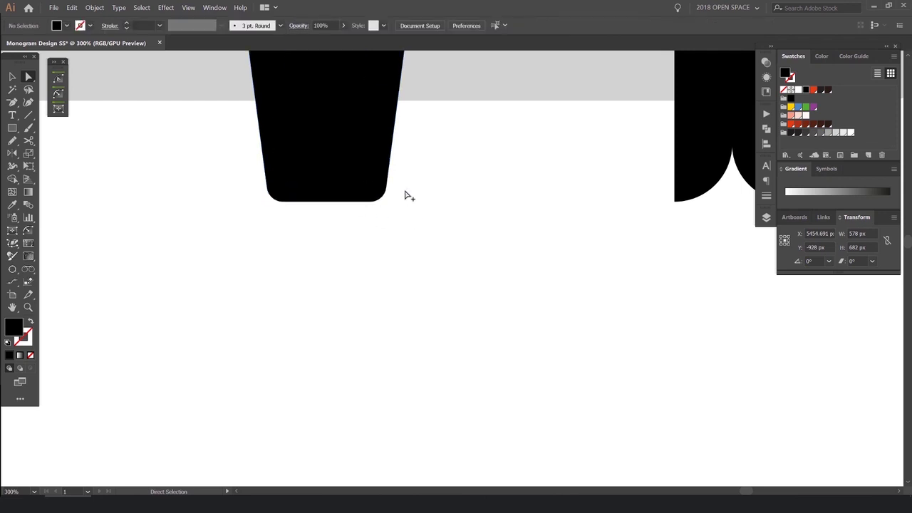
- Examine the whole monogram and the light grey ribbon end crossing the M's left stem
scroll(464, 142, down, 5)
drag(563, 96, 569, 162)
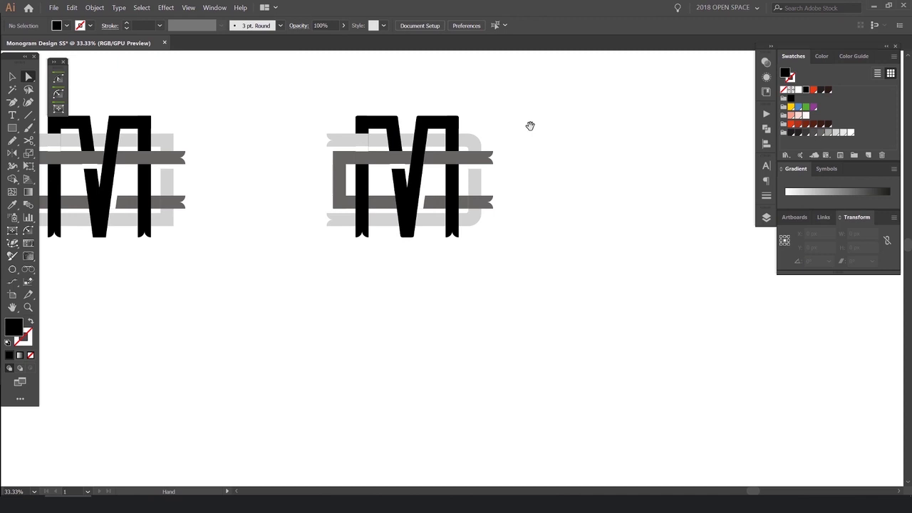
drag(530, 126, 527, 146)
scroll(441, 131, up, 1)
scroll(306, 181, up, 3)
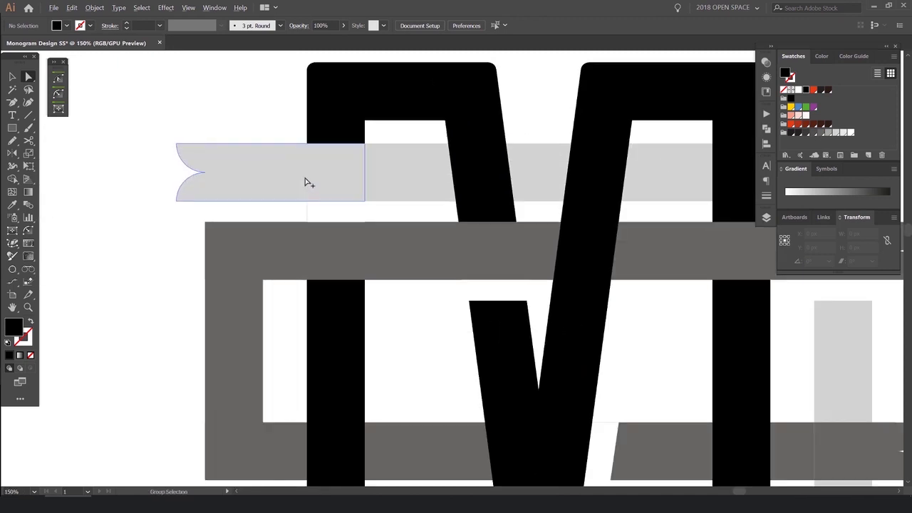
scroll(342, 218, down, 4)
drag(519, 136, 423, 137)
- Select all pieces of the monogram with the rounded corners
key(v)
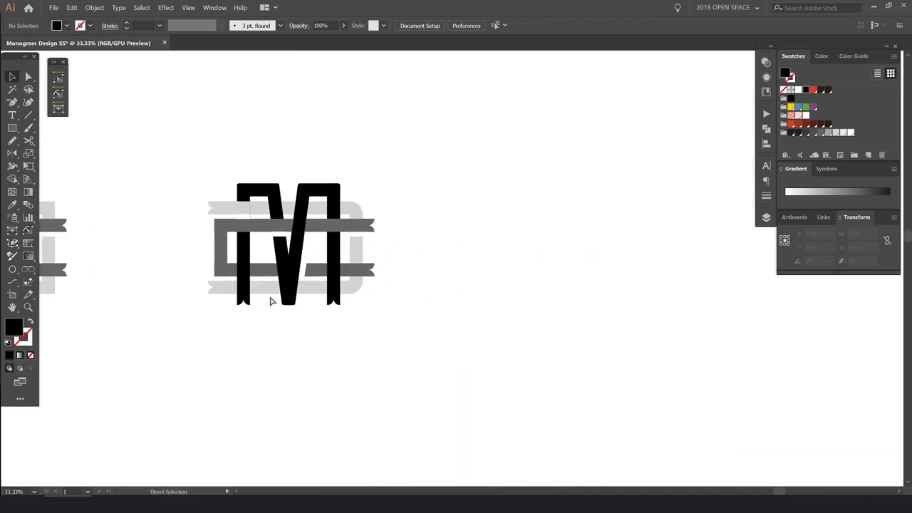
scroll(409, 206, down, 1)
drag(409, 207, 499, 216)
drag(484, 171, 333, 327)
key(ctrl+minus)
key(ctrl+minus)
drag(190, 277, 295, 277)
drag(543, 262, 374, 252)
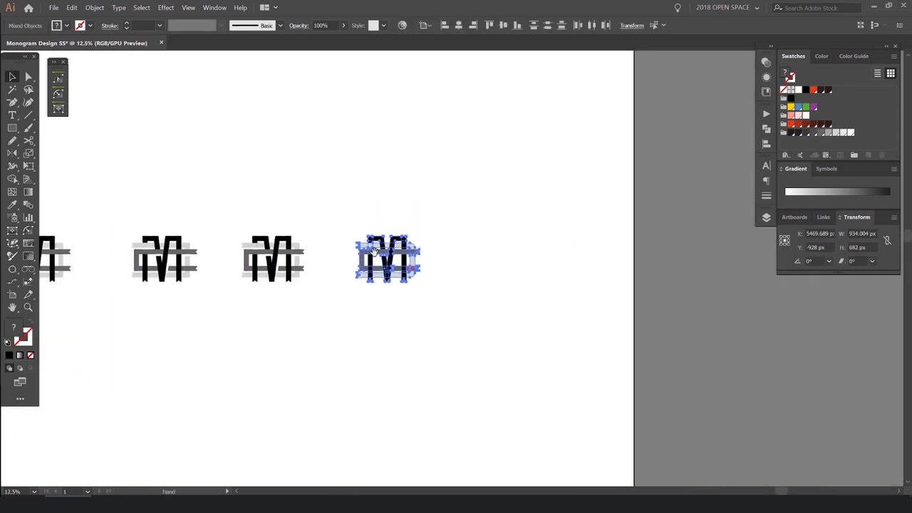
- Move the rounded monogram farther left along the row of copies
key(ctrl+minus)
drag(193, 246, 480, 226)
drag(569, 210, 361, 230)
drag(561, 223, 299, 283)
drag(384, 268, 334, 268)
click(507, 208)
drag(500, 226, 436, 308)
key(ctrl+plus)
key(ctrl+plus)
key(ctrl+plus)
drag(517, 254, 262, 240)
drag(369, 267, 346, 267)
drag(266, 189, 129, 313)
drag(244, 278, 361, 312)
- Place a duplicate of the whole rounded monogram to the right of the original
drag(612, 195, 258, 309)
scroll(285, 233, up, 2)
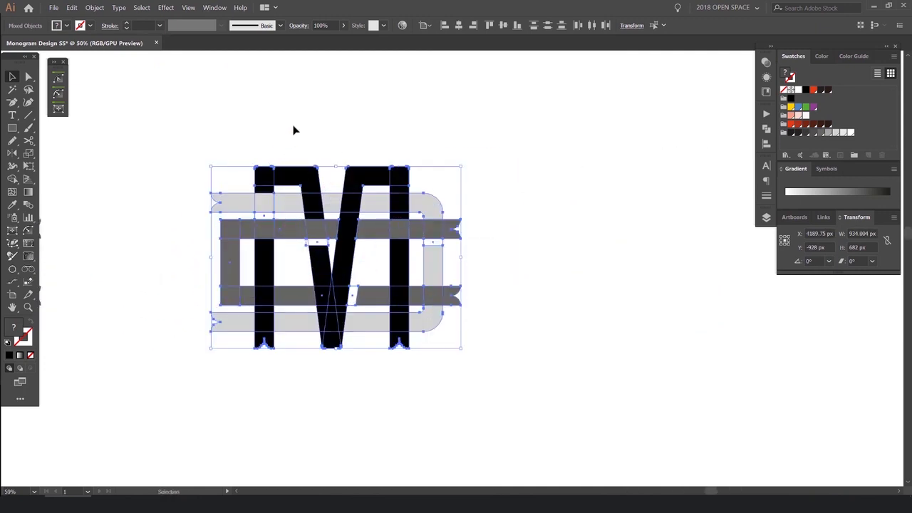
scroll(421, 223, down, 2)
mouse_move(422, 224)
mouse_down()
mouse_move(254, 224)
mouse_move(418, 216)
mouse_up()
scroll(420, 198, up, 1)
drag(568, 152, 392, 299)
drag(487, 175, 356, 240)
- Examine the duplicate's overlap regions and white gap shapes with the Shape Builder tool
scroll(357, 242, up, 5)
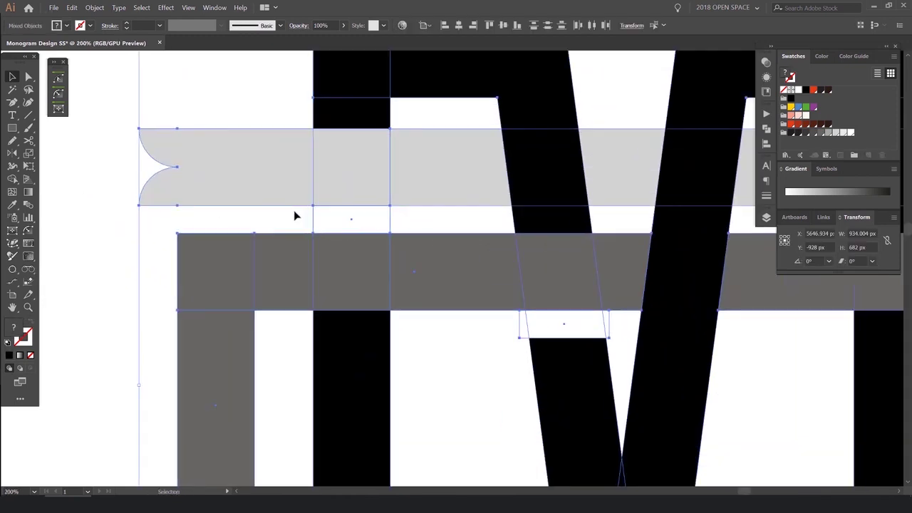
scroll(294, 212, down, 3)
scroll(318, 214, up, 3)
scroll(350, 214, down, 4)
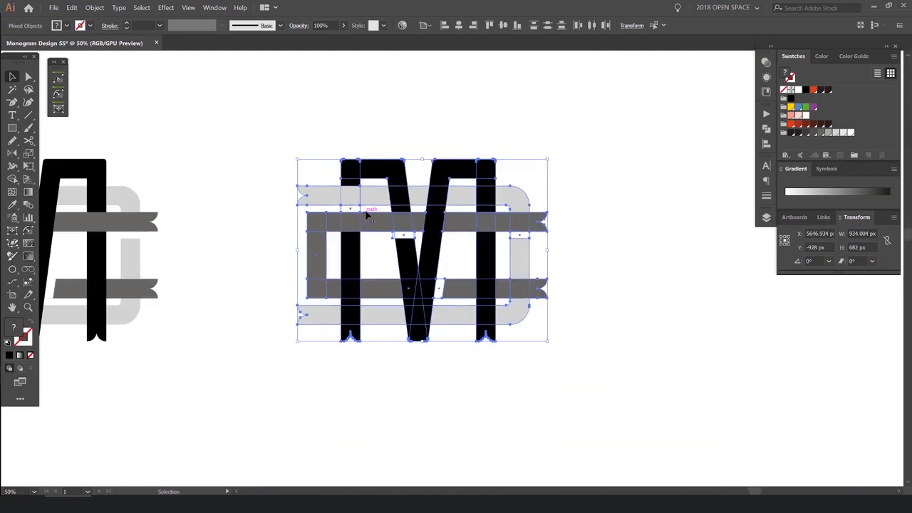
scroll(418, 230, up, 5)
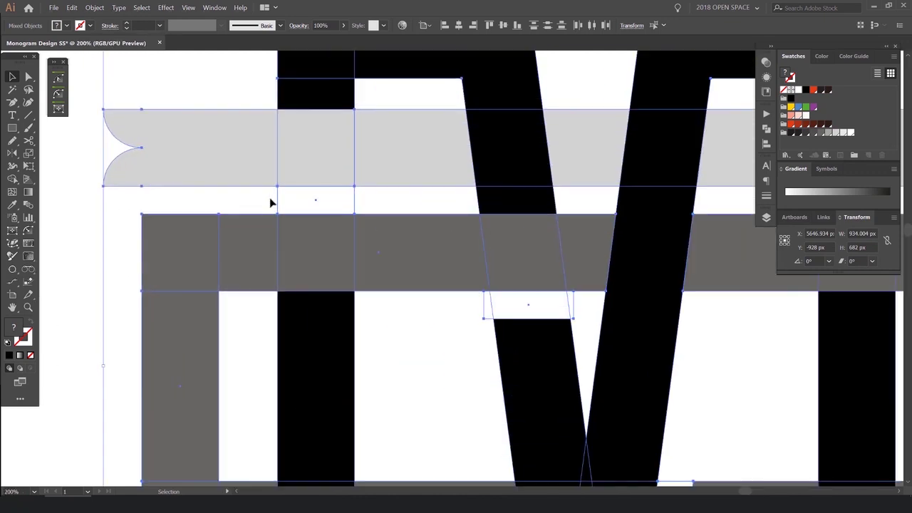
key(shift+m)
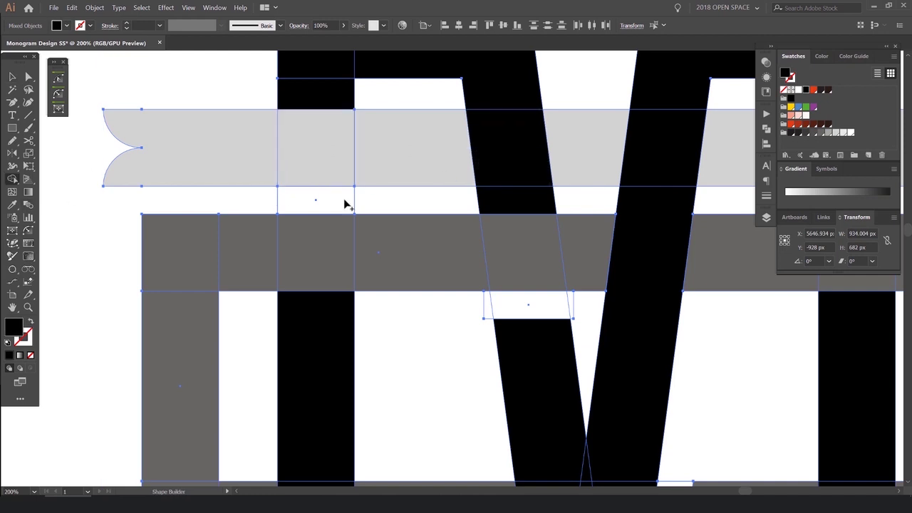
scroll(320, 198, up, 1)
scroll(325, 205, down, 2)
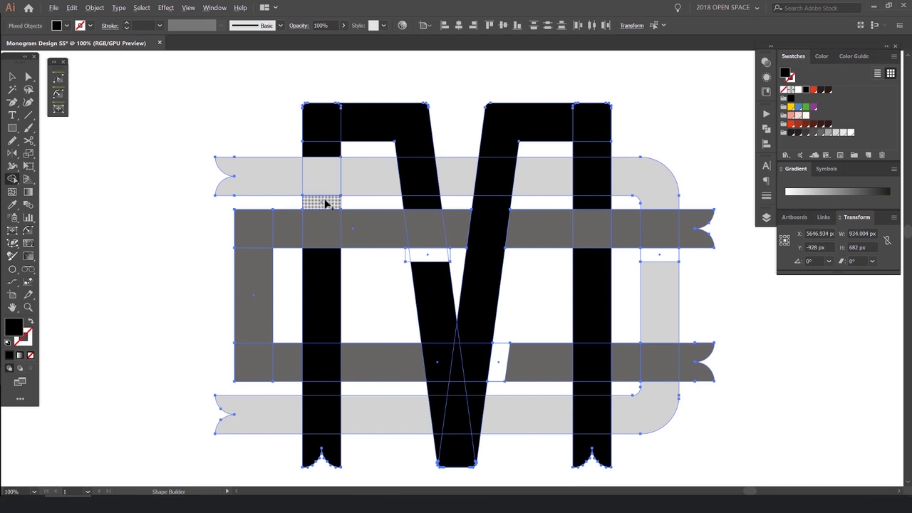
scroll(424, 174, up, 2)
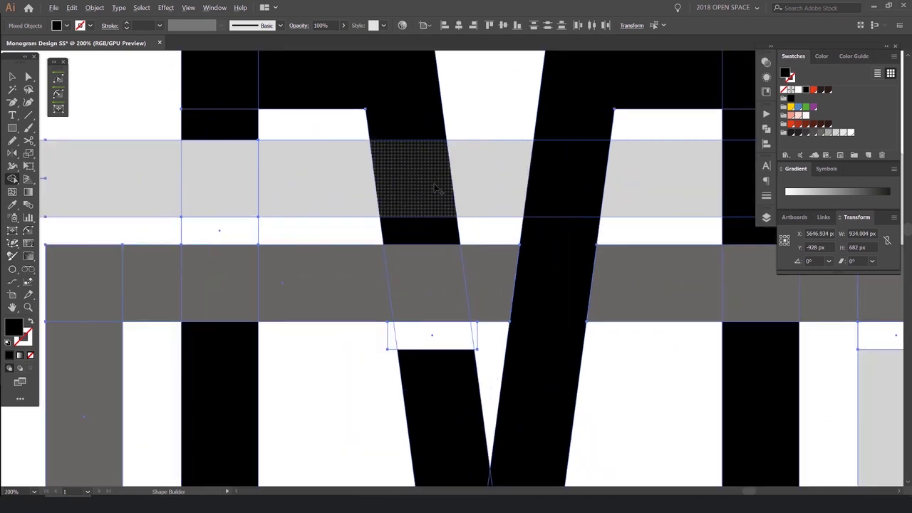
scroll(219, 233, down, 2)
- Try to cut away the gap strip between the light grey and dark grey upper bars with Shape Builder
scroll(225, 241, up, 1)
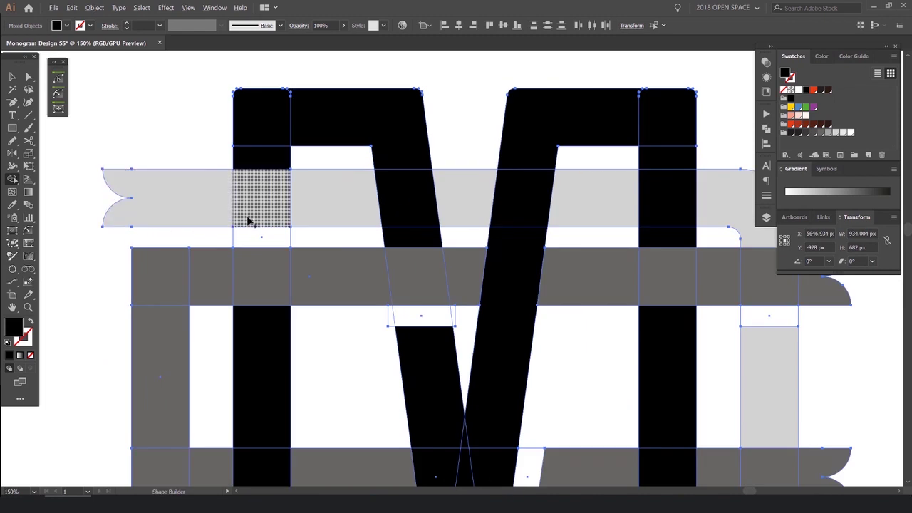
scroll(228, 240, up, 2)
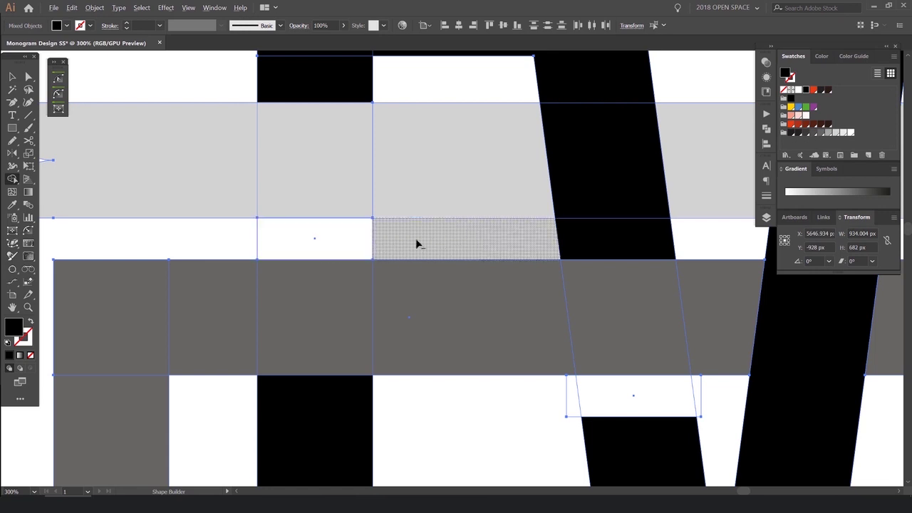
mouse_move(206, 236)
mouse_down()
mouse_move(403, 238)
mouse_move(449, 229)
mouse_up()
key(ctrl+z)
- Fill the four white gap shapes at the letter crossings with red
key(a)
click(235, 234)
click(295, 240)
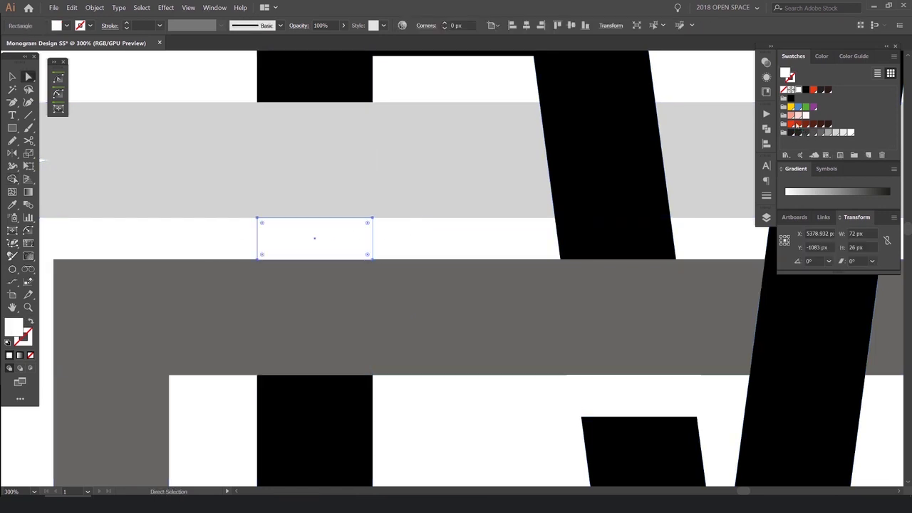
click(797, 125)
scroll(616, 208, down, 3)
click(493, 211)
shift+click(561, 314)
shift+click(718, 208)
click(792, 125)
drag(727, 80, 632, 118)
click(633, 117)
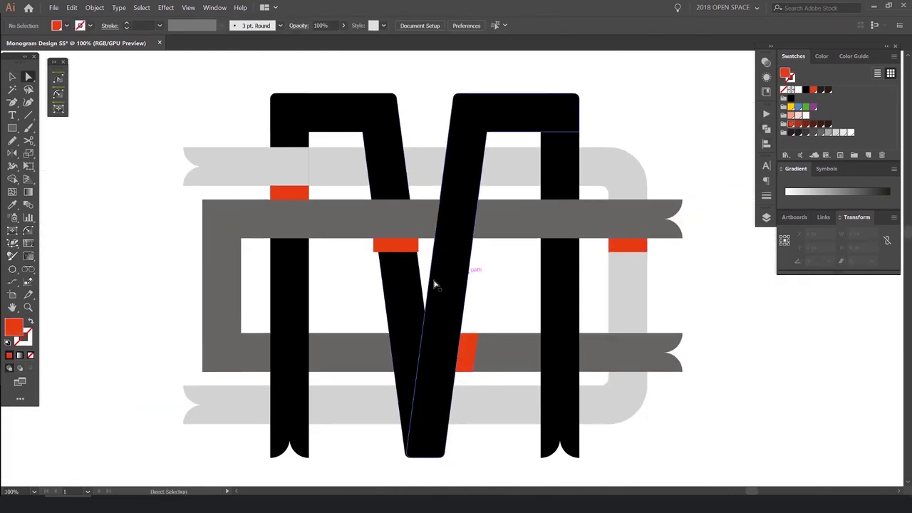
- Cut the red gap below the light grey upper bar out of the M's left stem with Shape Builder
drag(241, 112, 336, 211)
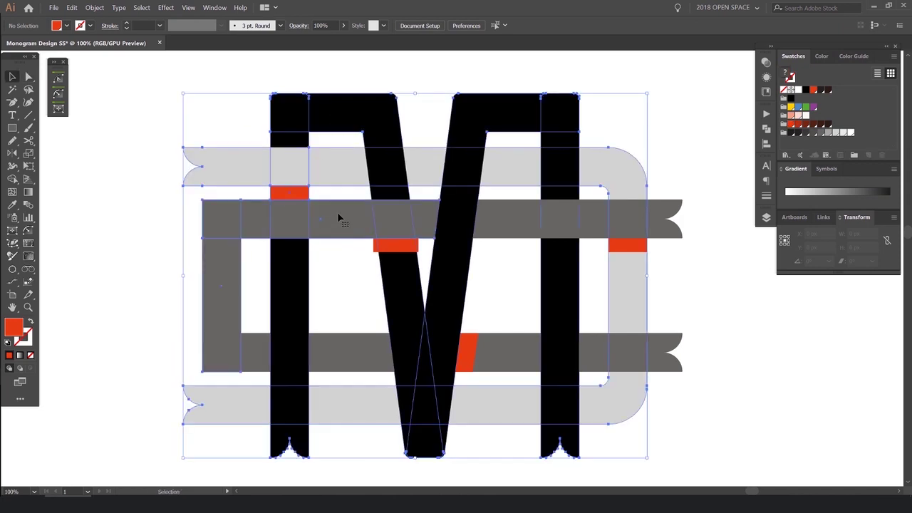
alt+scroll(317, 185, up, 3)
key(shift+m)
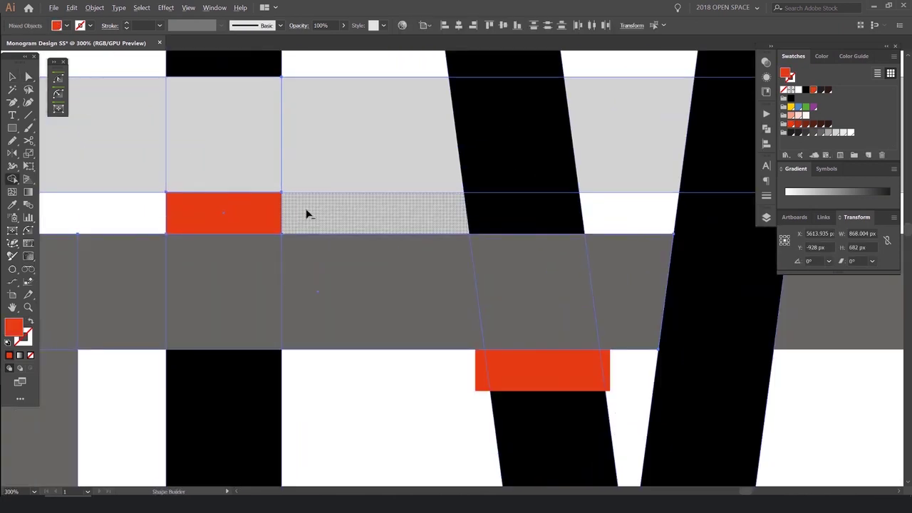
alt+click(219, 213)
scroll(218, 209, down, 5)
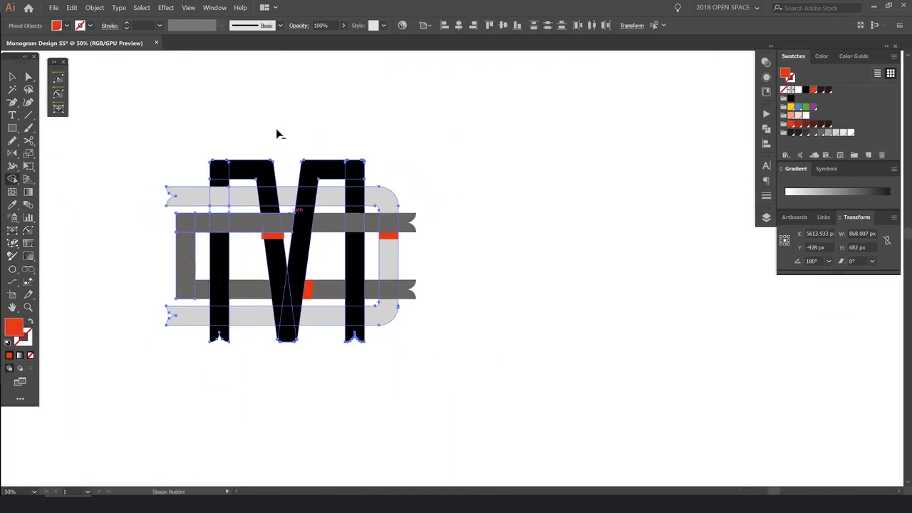
alt+scroll(213, 202, up, 3)
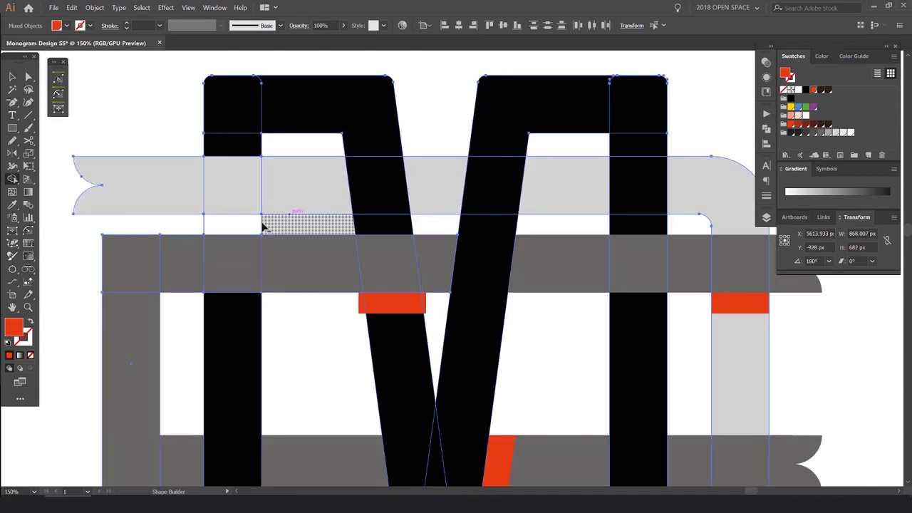
alt+click(231, 228)
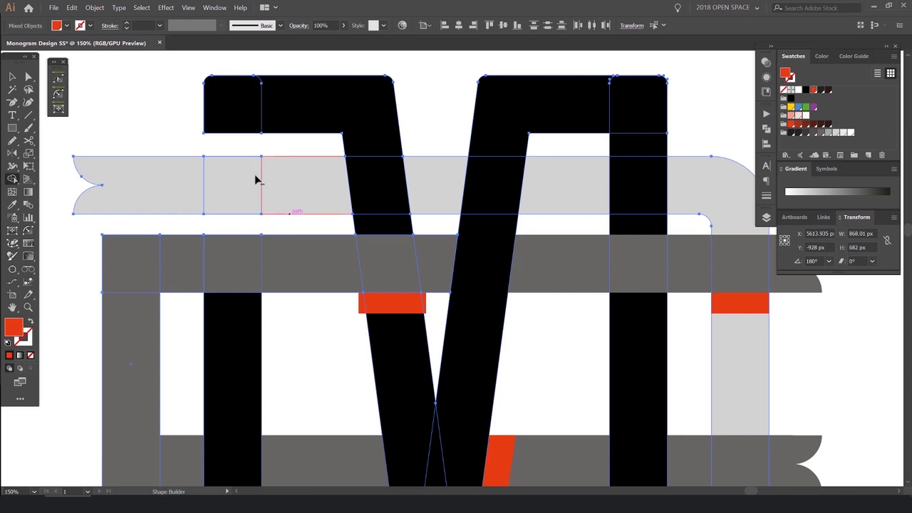
key(ctrl+shift+a)
key(a)
drag(240, 162, 230, 216)
key(ctrl+z)
key(ctrl+shift+a)
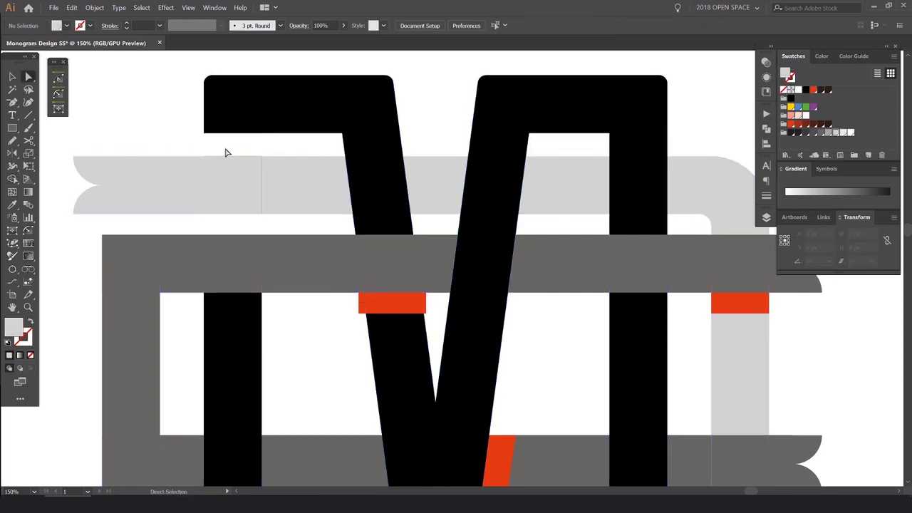
- Extend the stem piece under the light grey bar up to the M's upper left arm and unite them into one path
click(204, 156)
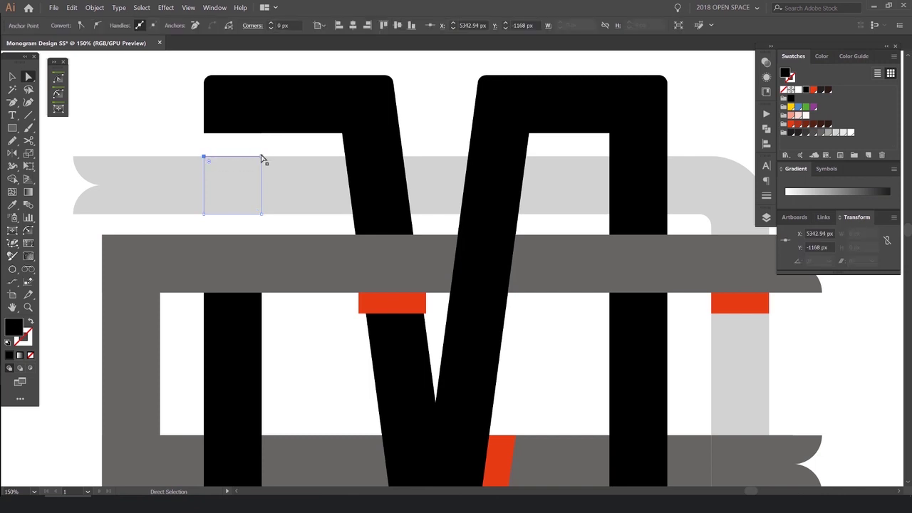
drag(254, 157, 263, 134)
key(ctrl+minus)
key(ctrl+minus)
key(ctrl+shift+a)
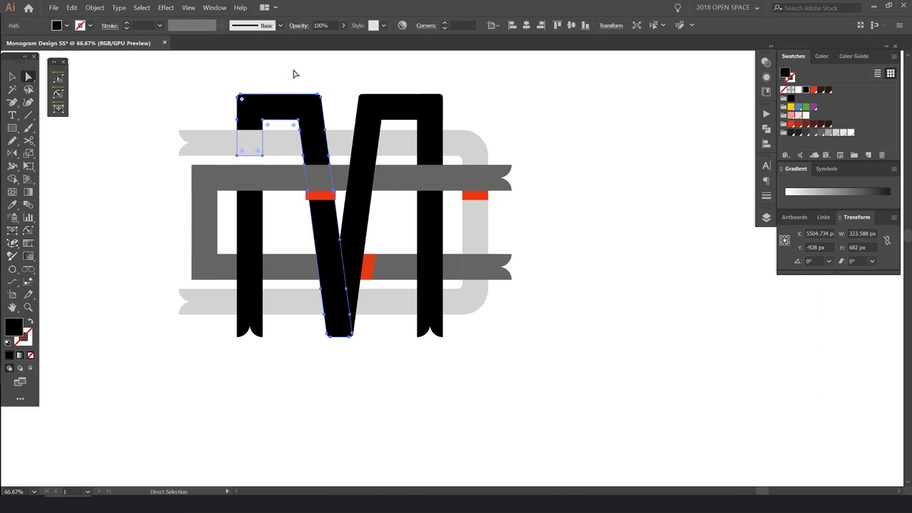
- Cut the red gap below the upper dark grey bar out of the M's left diagonal with Shape Builder
scroll(324, 213, up, 3)
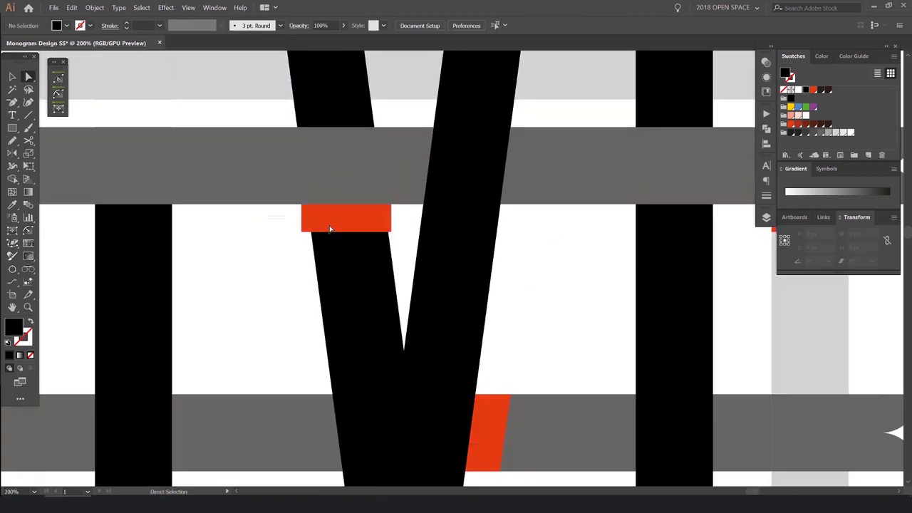
drag(398, 253, 399, 253)
key(shift+m)
scroll(384, 206, down, 1)
drag(393, 208, 309, 216)
scroll(331, 217, down, 2)
- Cut the red gap below the upper dark grey bar out of the light grey D's vertical bar
key(a)
click(556, 221)
scroll(508, 219, up, 3)
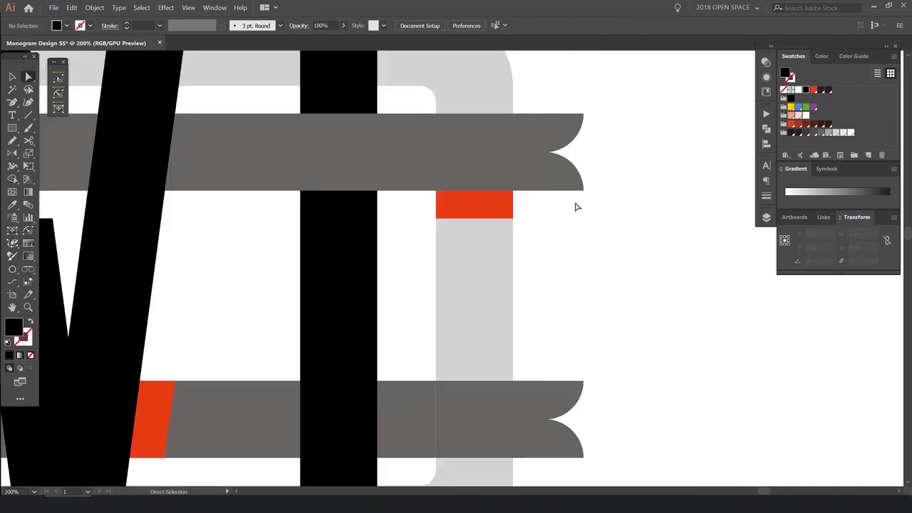
drag(419, 264, 419, 262)
drag(459, 138, 397, 165)
key(shift+m)
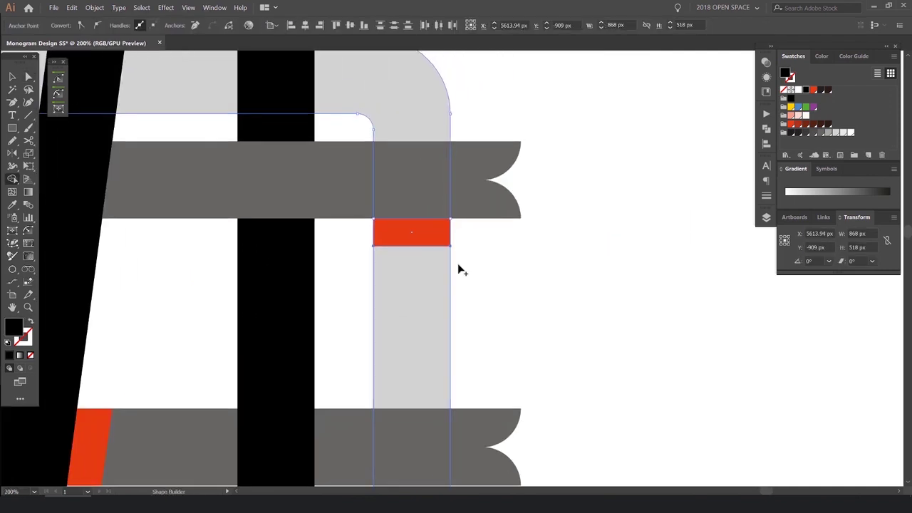
drag(467, 231, 353, 231)
key(ctrl+z)
alt+click(409, 235)
key(a)
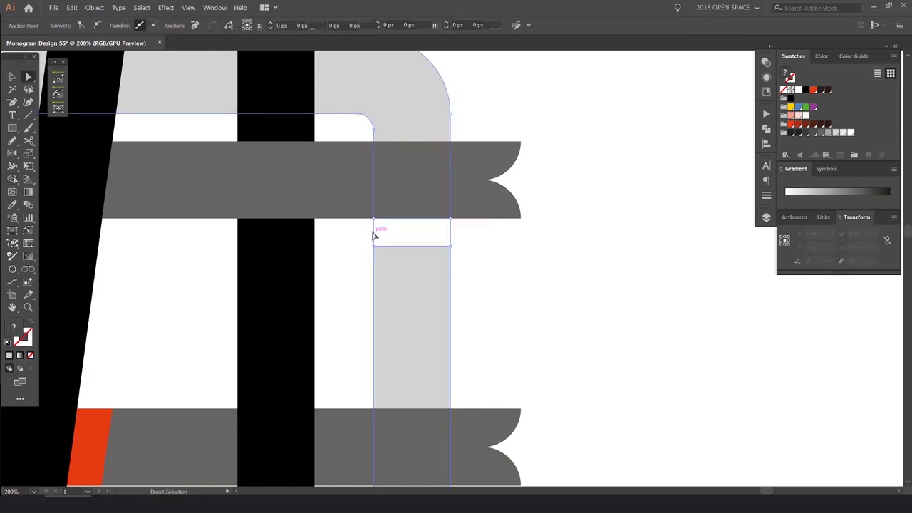
key(Delete)
- Cut the red gap beside the M's right diagonal out of the lower dark grey bar with Shape Builder
scroll(380, 236, down, 3)
scroll(240, 323, up, 4)
click(442, 222)
shift+click(480, 216)
scroll(481, 216, up, 1)
key(shift+m)
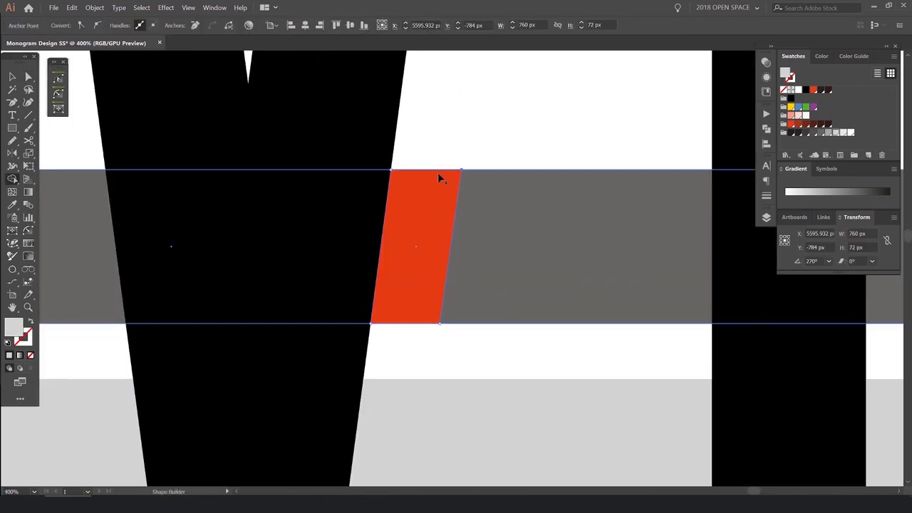
alt+click(438, 176)
key(v)
click(513, 124)
- Group all pieces of the gapped monogram and open the group in isolation mode
scroll(509, 135, down, 6)
drag(491, 186, 398, 308)
scroll(285, 285, down, 2)
drag(242, 194, 396, 306)
drag(381, 256, 511, 230)
click(576, 200)
scroll(577, 202, up, 1)
drag(608, 186, 423, 351)
drag(596, 282, 429, 235)
scroll(413, 232, up, 1)
drag(506, 202, 501, 176)
key(ctrl+g)
double_click(406, 152)
click(541, 161)
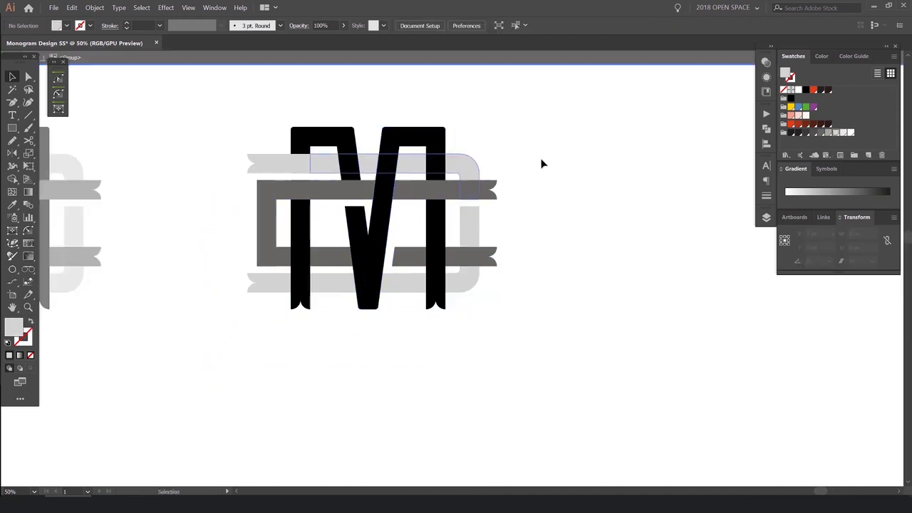
- Try moving single pieces of the isolated monogram out of place, undoing each move
drag(431, 145, 503, 125)
key(ctrl+z)
drag(476, 168, 575, 198)
key(ctrl+z)
click(515, 159)
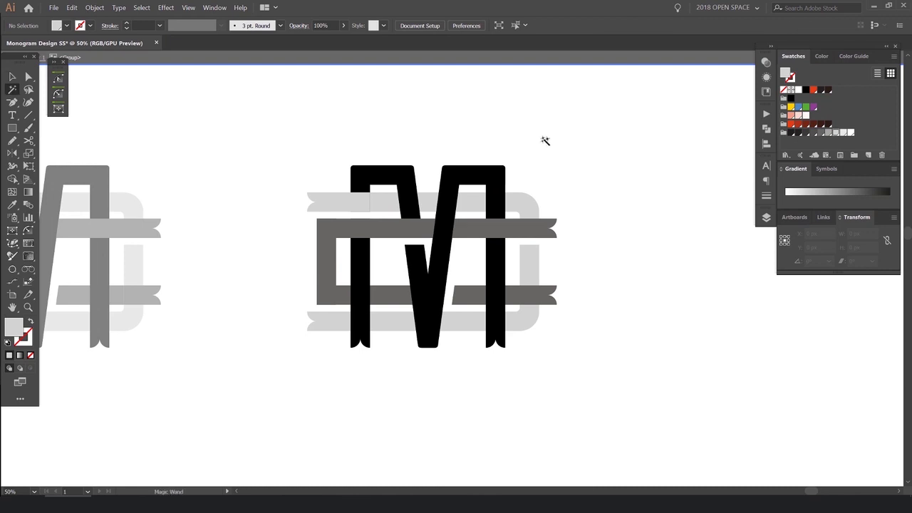
- Examine the gapped monogram up close and against the earlier versions in the row
key(ctrl+0)
scroll(721, 142, up, 5)
drag(639, 200, 312, 224)
scroll(602, 252, up, 1)
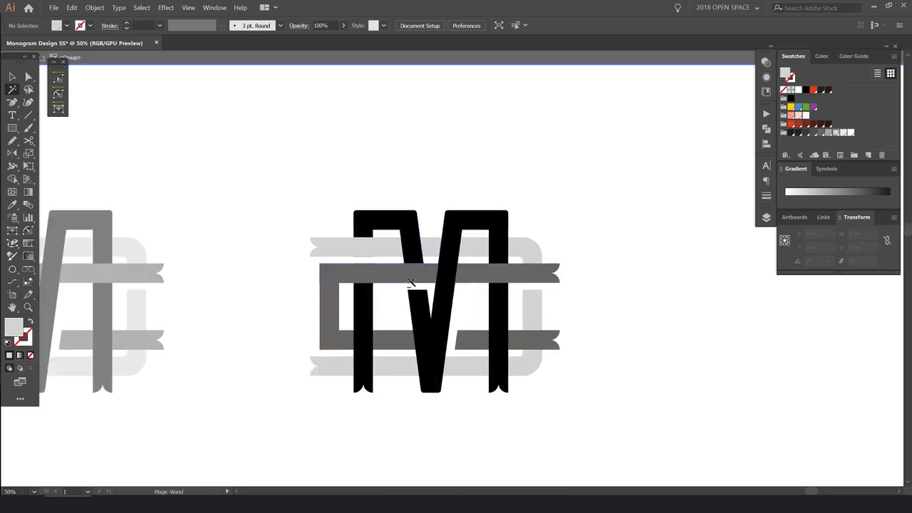
scroll(496, 230, down, 5)
drag(505, 99, 383, 170)
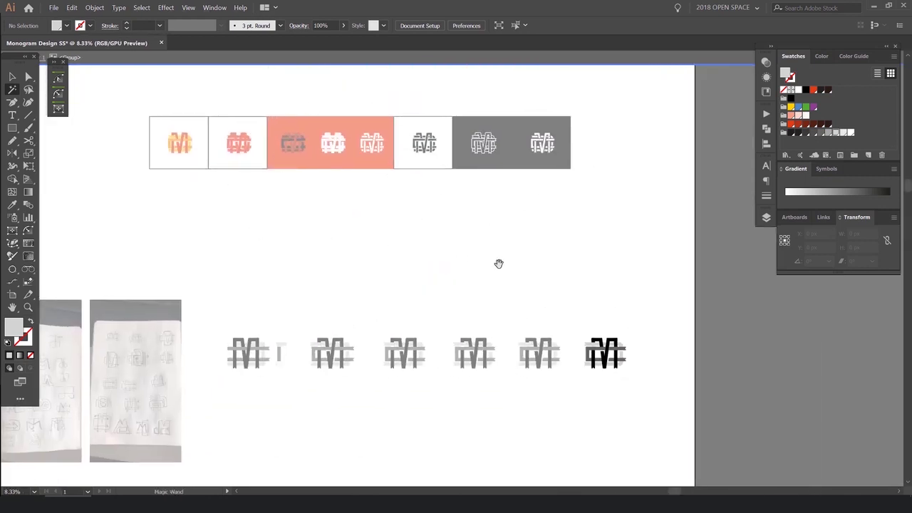
drag(499, 264, 350, 86)
scroll(482, 148, up, 3)
drag(563, 146, 238, 134)
drag(582, 167, 301, 192)
scroll(481, 219, up, 1)
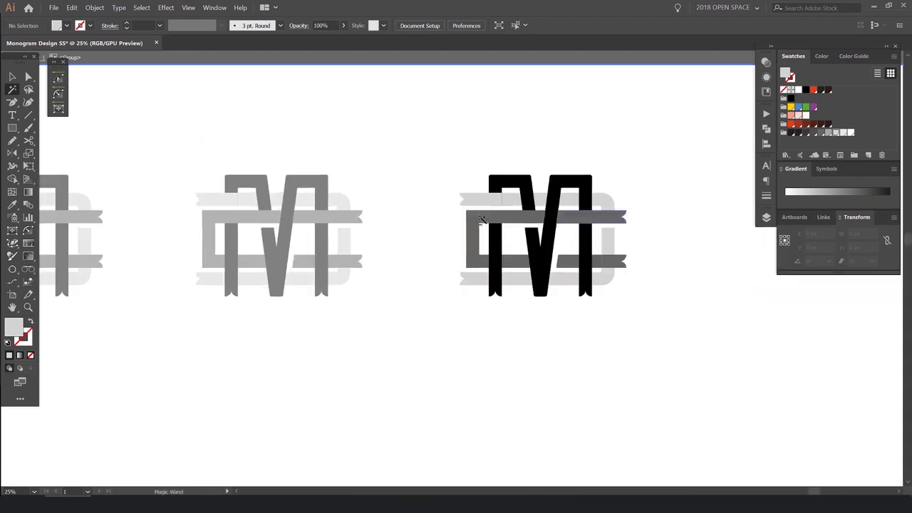
scroll(482, 220, up, 3)
drag(554, 203, 273, 247)
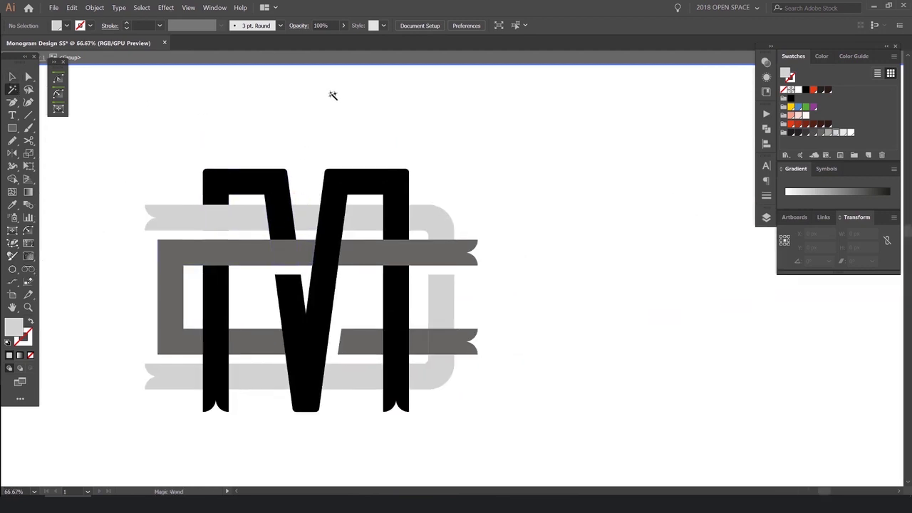
- Select all black pieces of the M with the Magic Wand and fill them with the orange-red swatch
drag(401, 124, 494, 115)
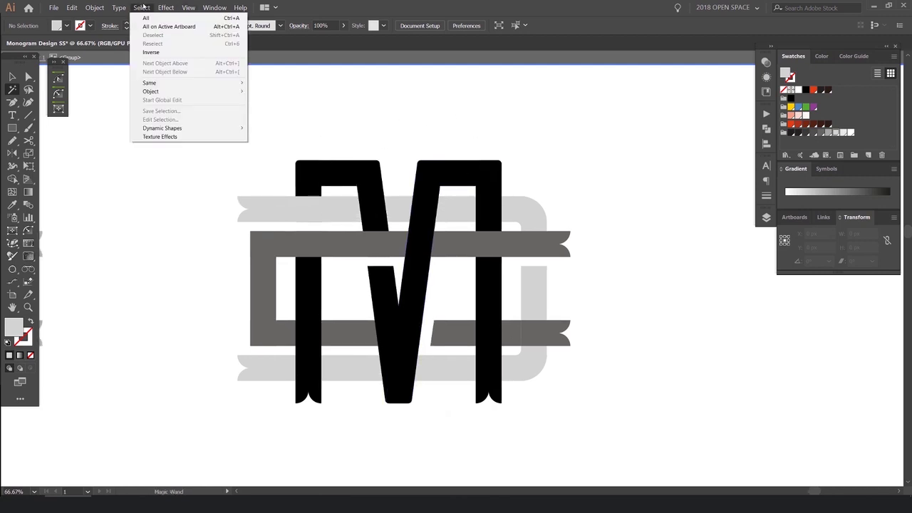
mouse_move(236, 84)
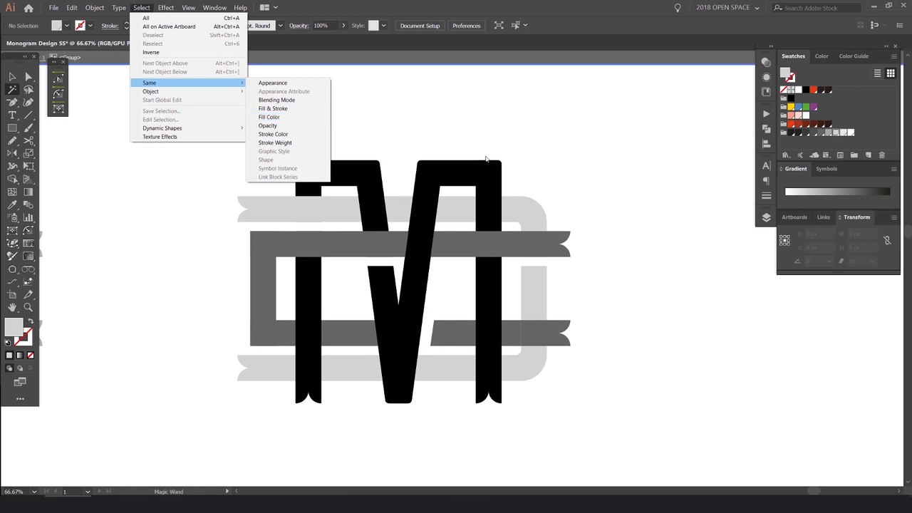
click(460, 174)
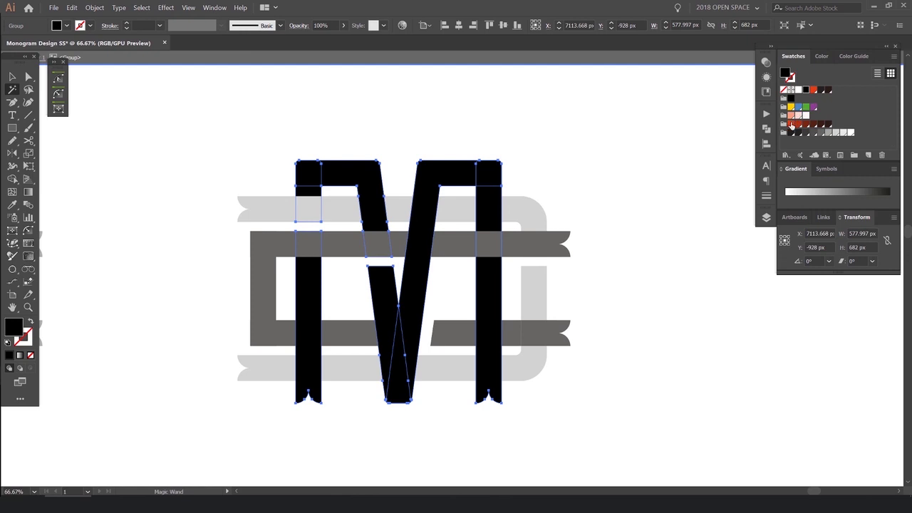
click(791, 123)
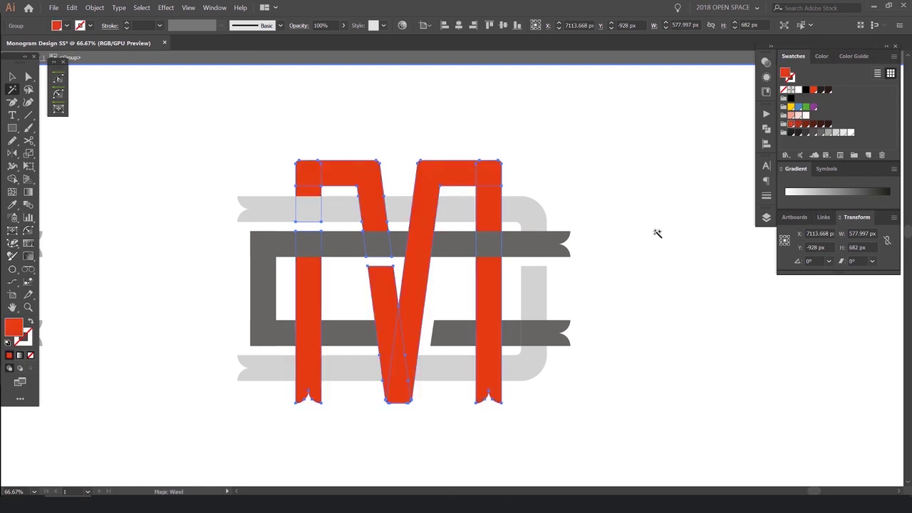
- Fill all dark grey pieces of the C with the dark red-brown swatch at 100% tint
click(527, 243)
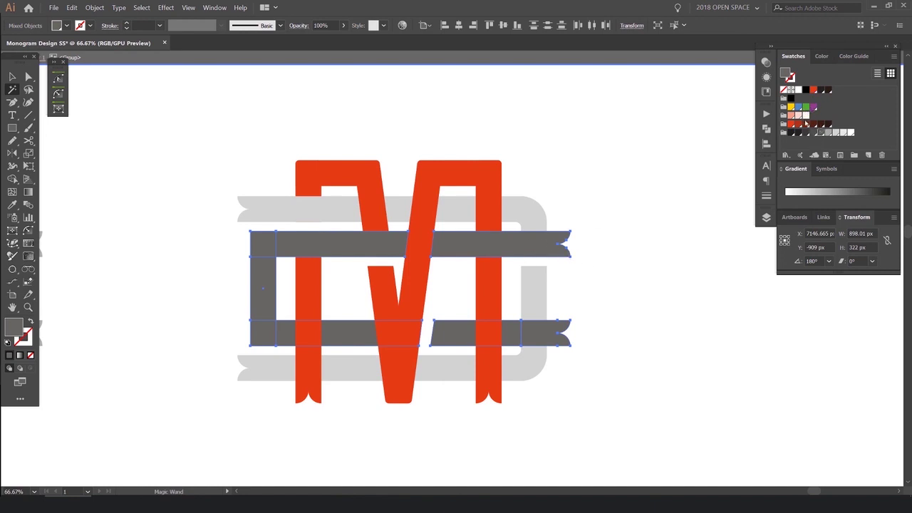
click(805, 124)
click(822, 57)
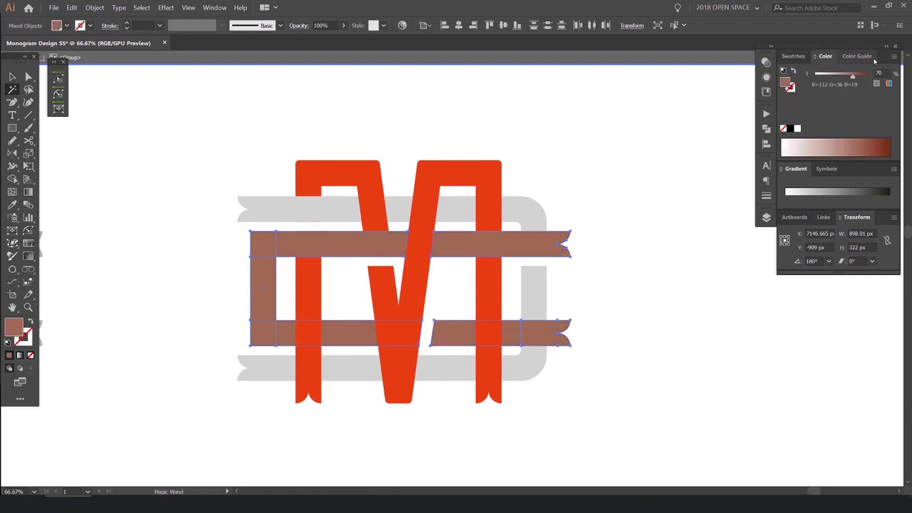
drag(854, 76, 879, 75)
click(792, 56)
- Fill all light grey pieces of the D with the very dark brown swatch and deselect them
click(520, 207)
click(826, 56)
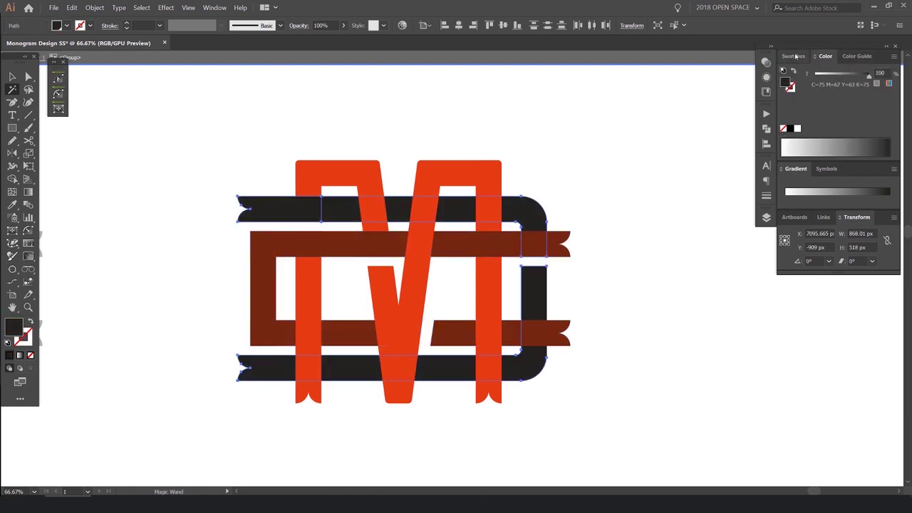
click(793, 56)
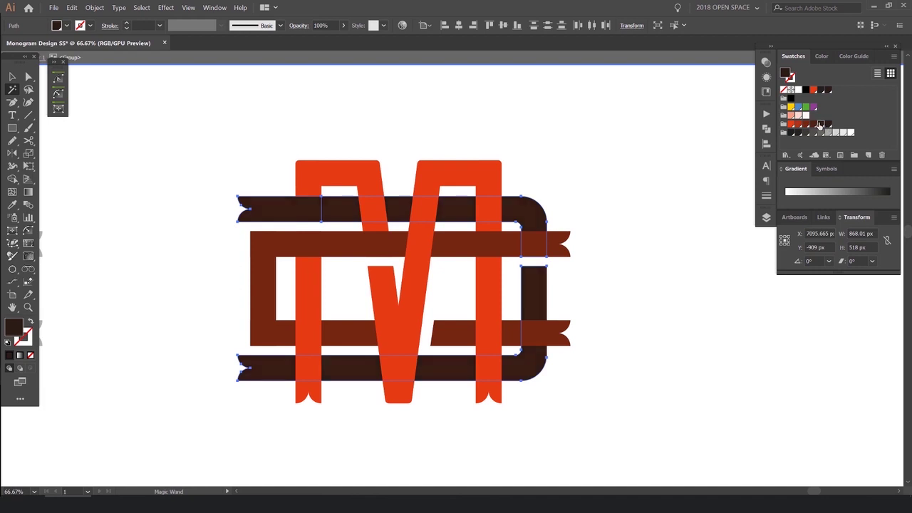
click(807, 125)
click(821, 124)
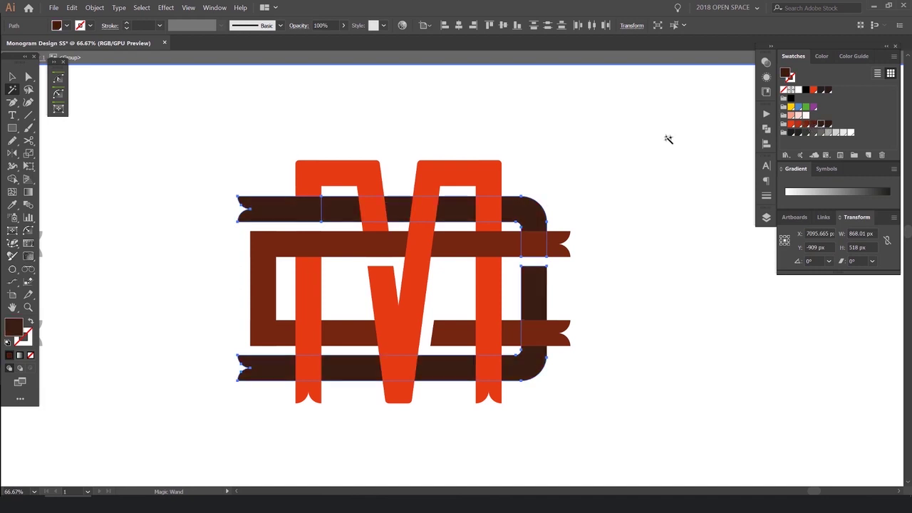
key(v)
click(615, 149)
- Round the two outer left corners of the red-brown C
scroll(617, 150, down, 4)
drag(633, 144, 487, 112)
scroll(601, 185, up, 3)
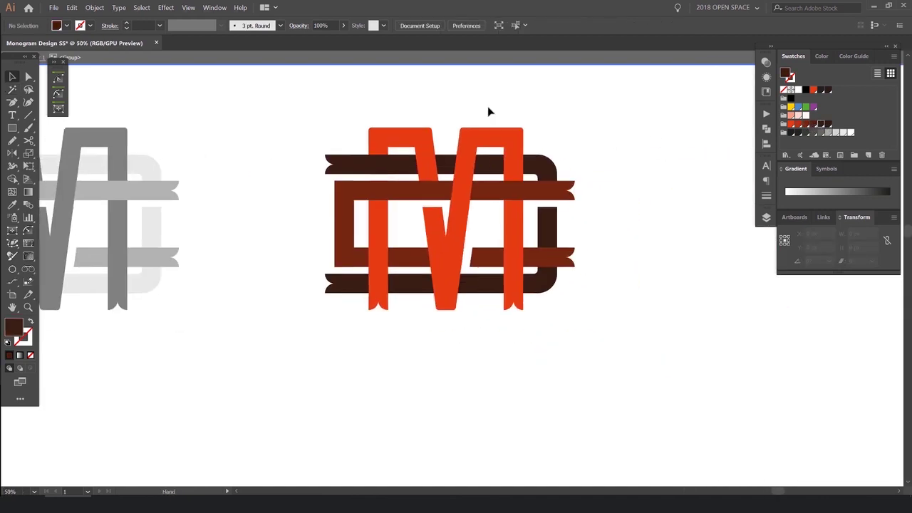
drag(496, 153, 436, 187)
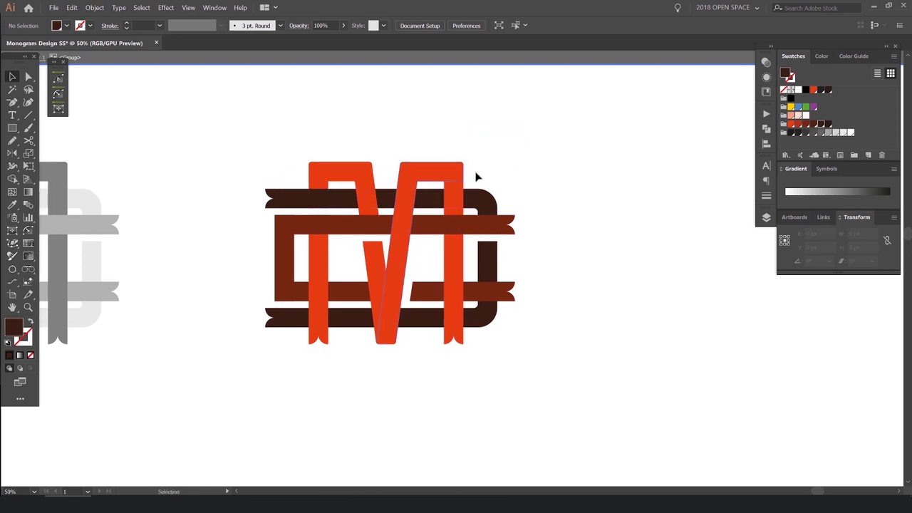
drag(419, 148, 458, 138)
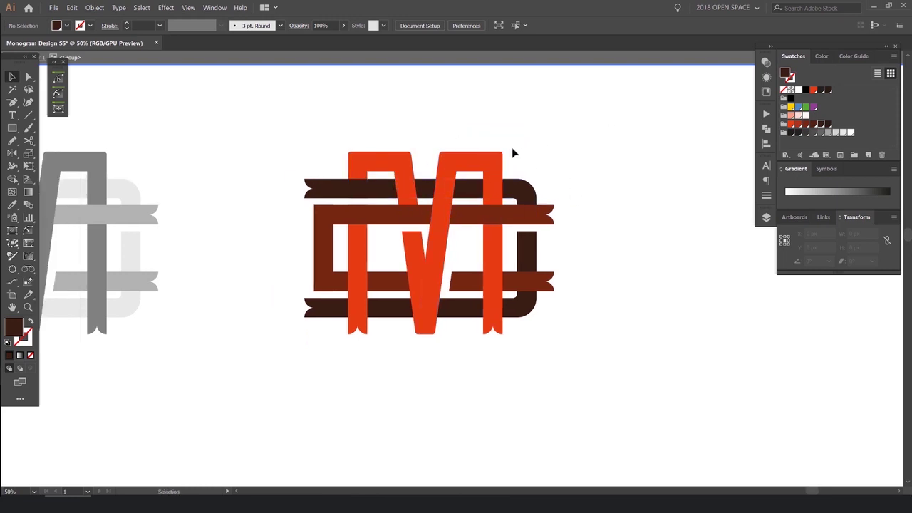
scroll(335, 214, up, 3)
key(a)
click(268, 167)
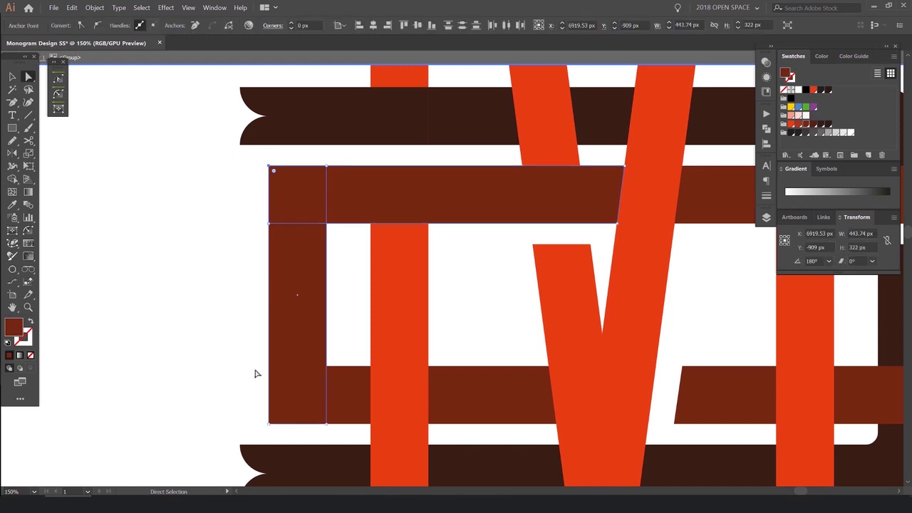
shift+click(269, 424)
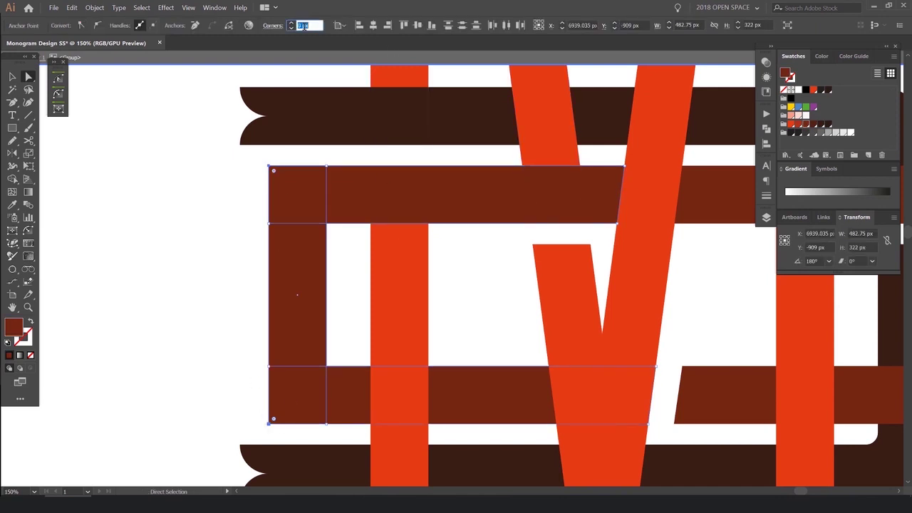
click(209, 144)
- Leave the isolation mode of the coloured monogram group
scroll(211, 145, down, 6)
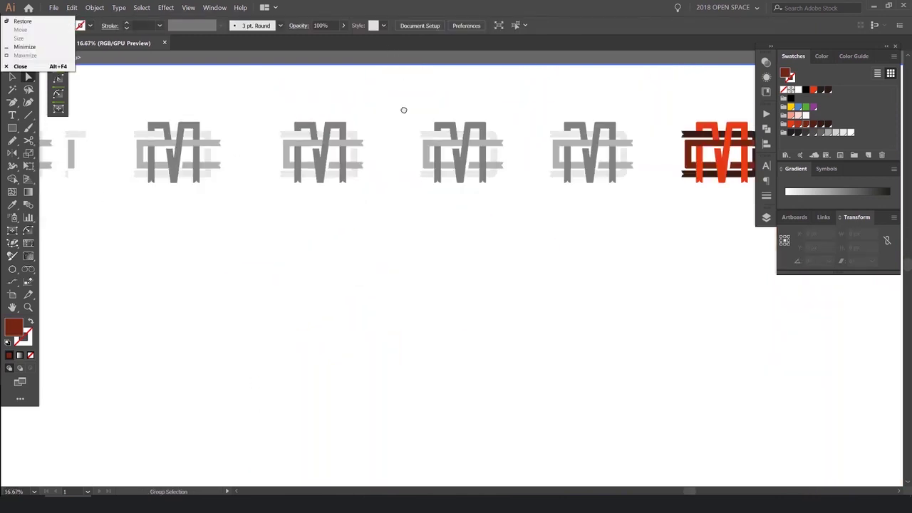
drag(715, 102, 495, 167)
scroll(494, 168, up, 2)
drag(559, 196, 324, 114)
drag(572, 104, 306, 302)
key(v)
key(Escape)
click(588, 128)
scroll(625, 118, down, 3)
drag(625, 118, 382, 195)
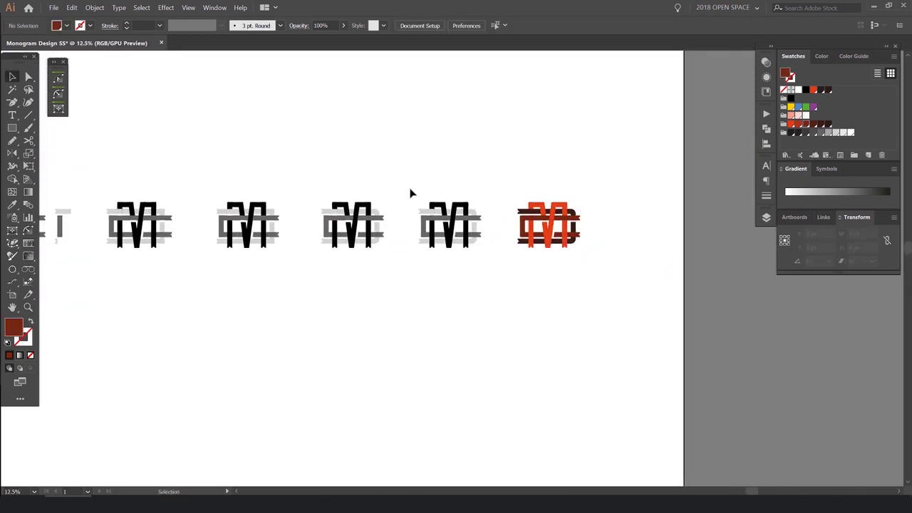
- Place the coloured monogram in the empty area below the row of versions
scroll(409, 192, down, 2)
drag(642, 137, 534, 196)
scroll(562, 247, up, 3)
drag(748, 245, 407, 162)
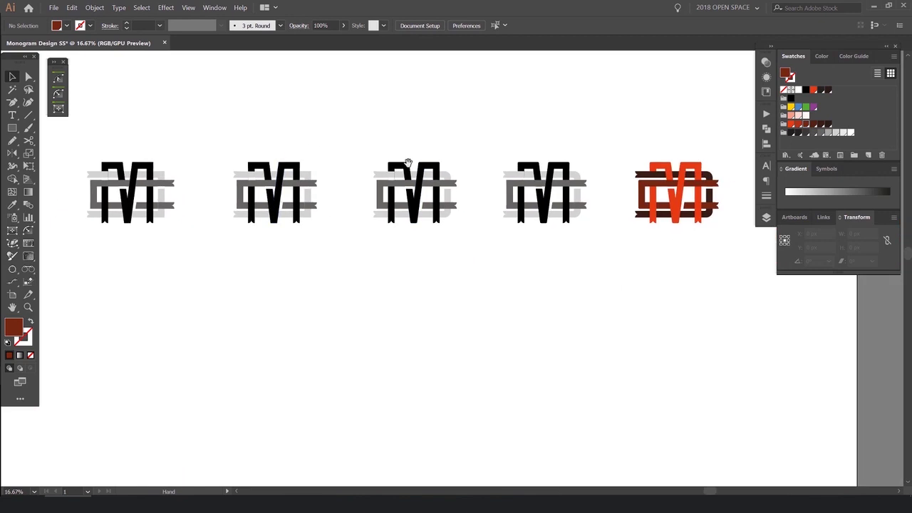
drag(717, 135, 565, 121)
click(502, 210)
drag(502, 211, 178, 354)
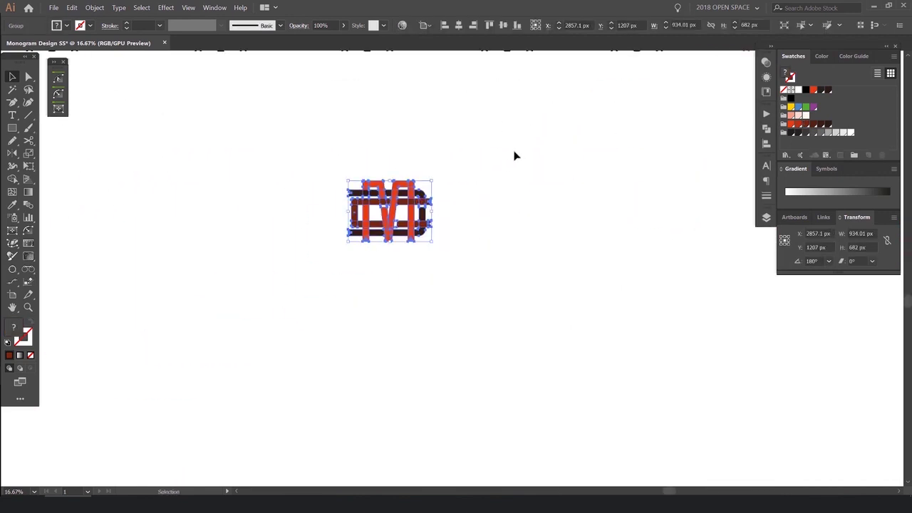
click(517, 155)
drag(396, 196, 362, 221)
click(330, 178)
- Draw a rectangle about 1952 by 1764 px over the coloured monogram and send it to the back
key(m)
mouse_move(267, 159)
mouse_down()
mouse_move(413, 322)
mouse_move(441, 315)
mouse_up()
click(790, 106)
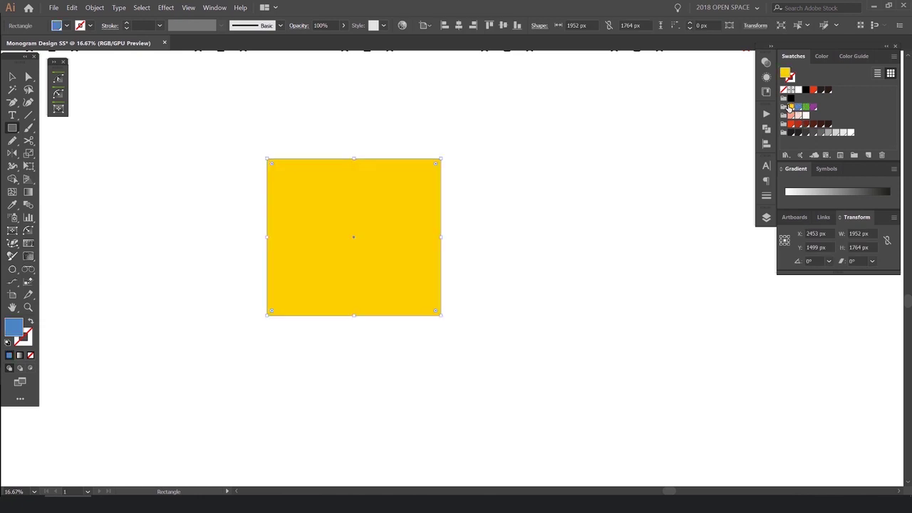
key(ctrl+shift+bracketleft)
- Try several swatches on the background rectangle and settle on a light grey fill
click(812, 91)
click(805, 107)
click(813, 107)
scroll(463, 158, up, 1)
click(798, 133)
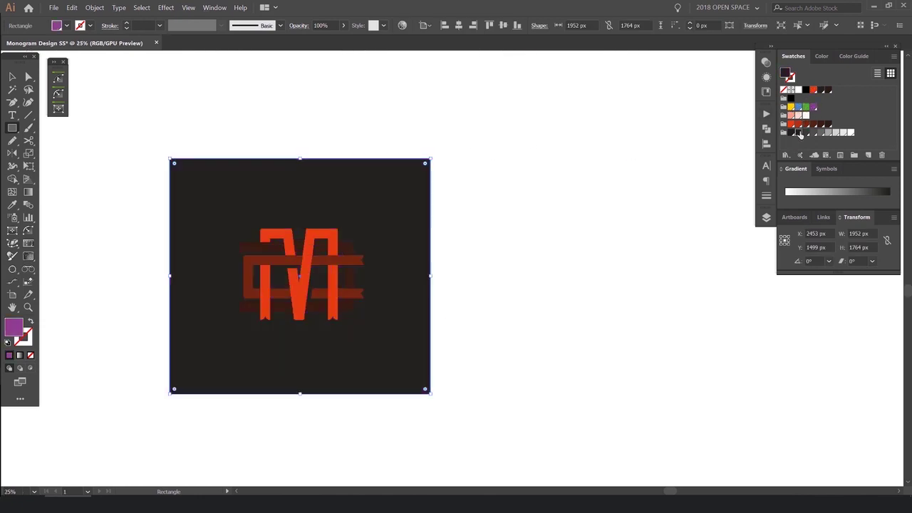
click(829, 134)
click(837, 133)
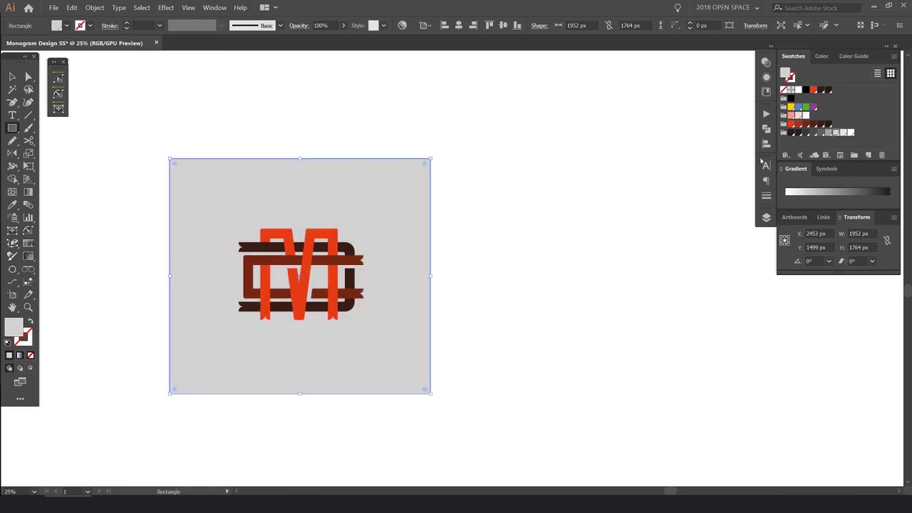
key(v)
- Duplicate the light grey rectangle with its monogram to the right of the original
scroll(471, 202, down, 1)
drag(485, 194, 446, 176)
drag(480, 138, 268, 302)
drag(361, 186, 607, 189)
scroll(586, 148, right, 2)
click(586, 149)
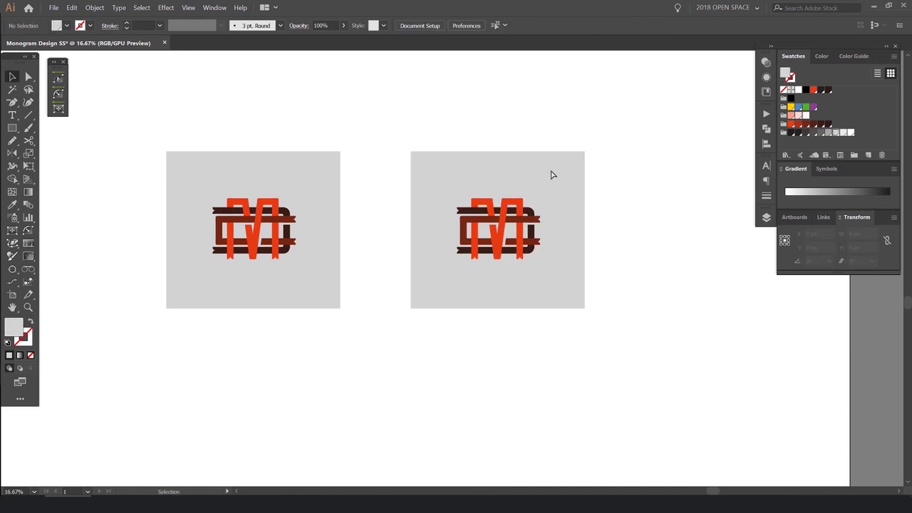
- Fill the duplicate's background rectangle black and lock it
click(562, 163)
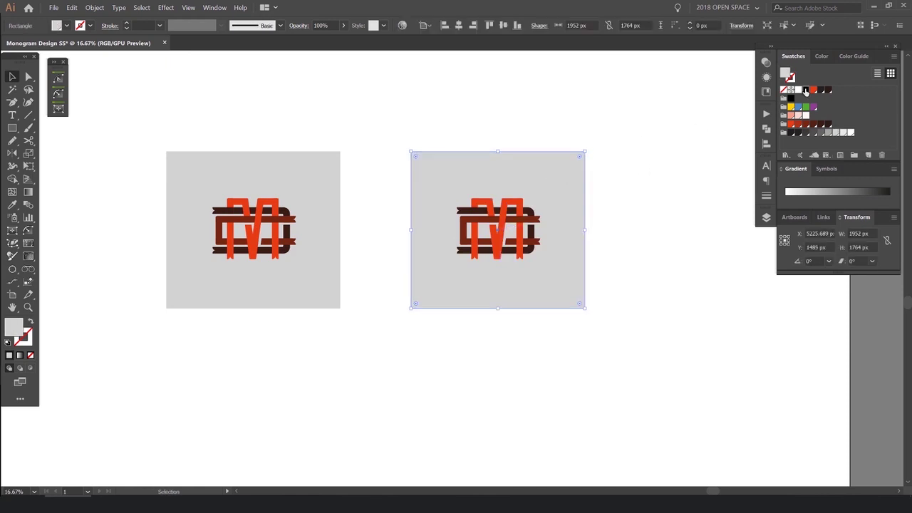
click(806, 90)
key(ctrl+2)
- Unite all pieces of the monogram on the black background into one shape with Pathfinder
scroll(576, 166, up, 1)
drag(583, 164, 469, 151)
drag(468, 151, 275, 330)
scroll(275, 278, up, 1)
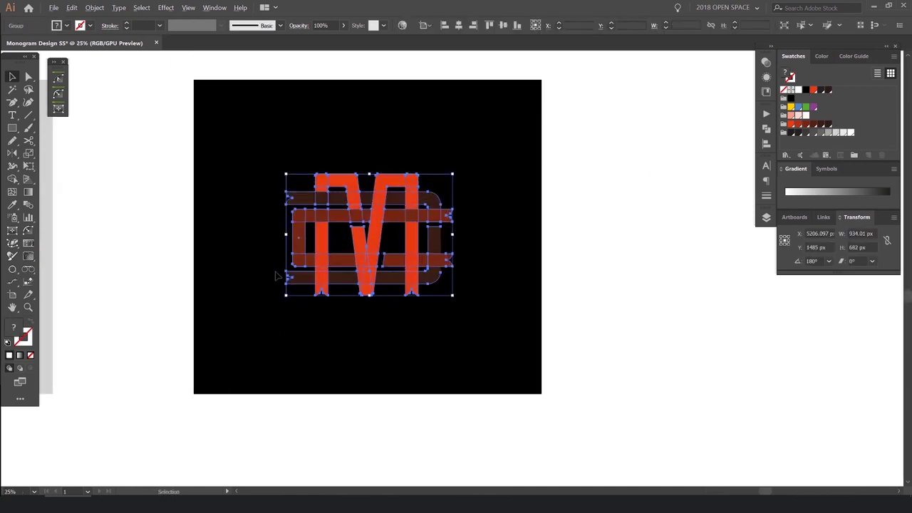
scroll(395, 199, up, 1)
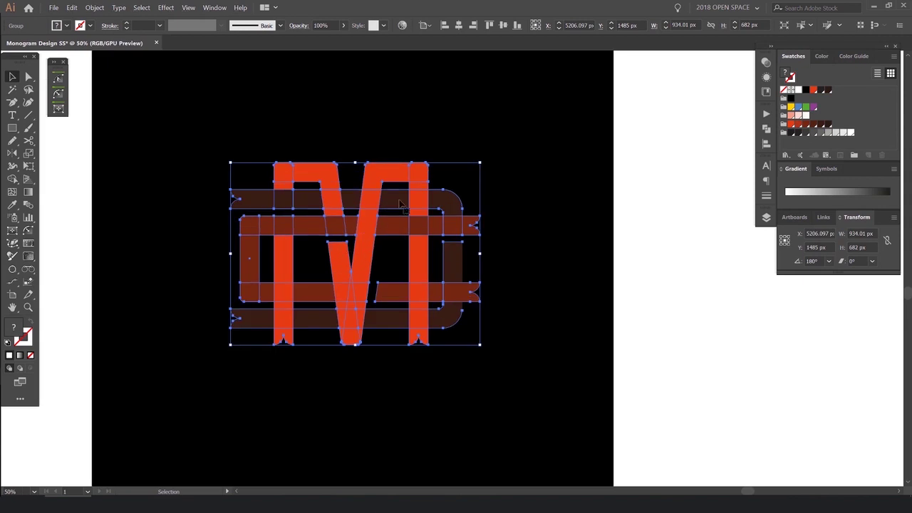
scroll(282, 233, up, 1)
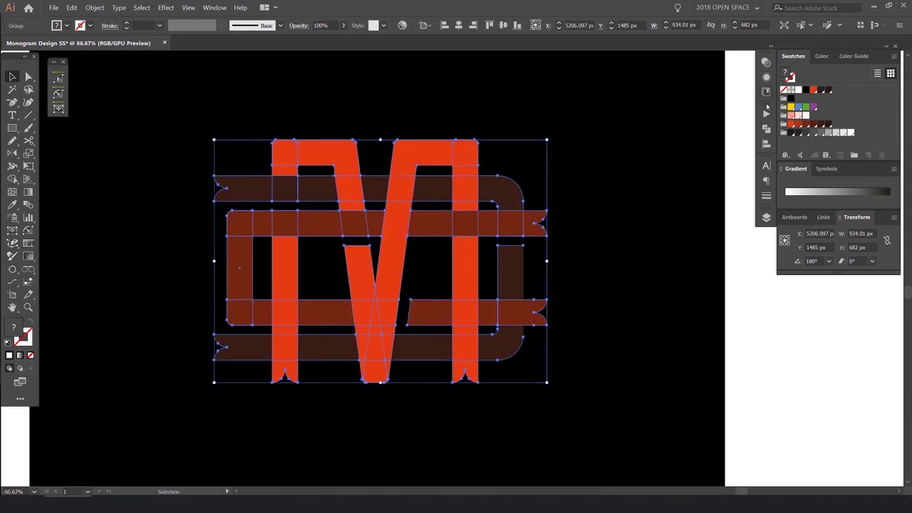
click(765, 115)
click(767, 92)
click(765, 128)
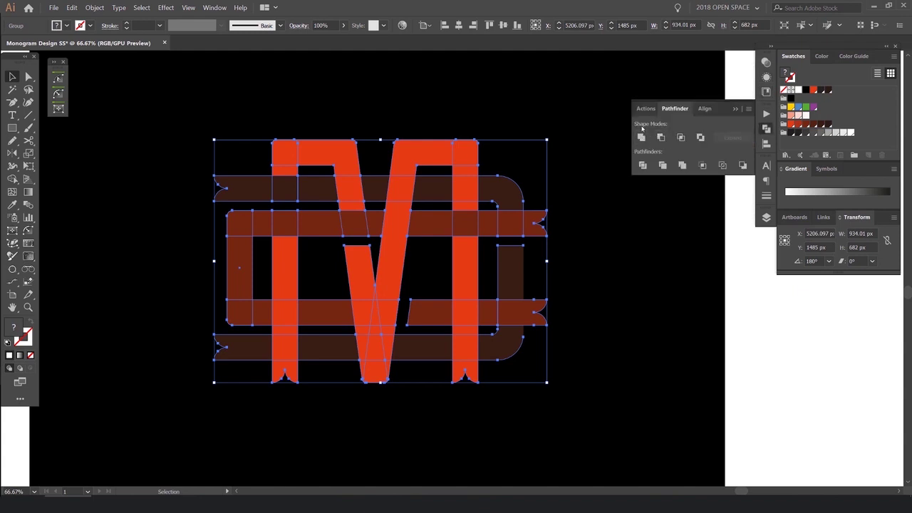
click(641, 137)
scroll(531, 176, down, 1)
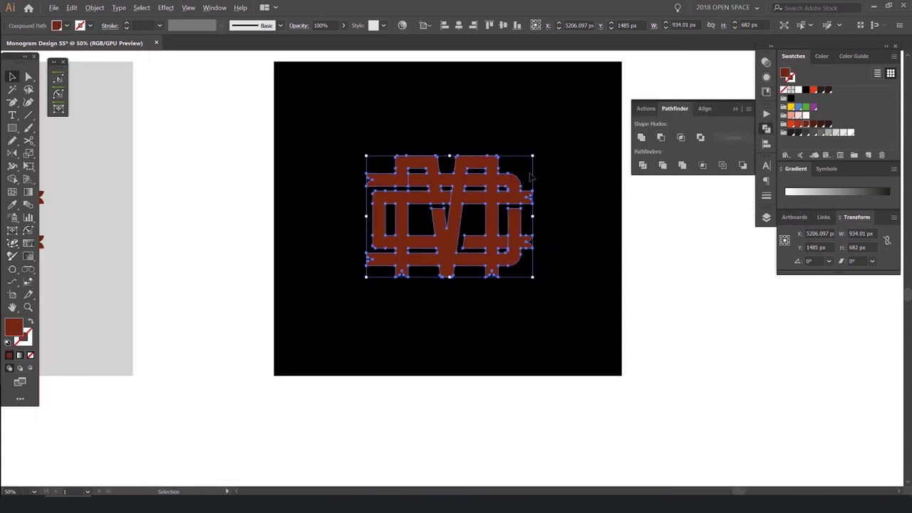
- Fill the united monogram on the black background with white
click(798, 91)
click(551, 118)
scroll(599, 114, down, 2)
drag(599, 114, 534, 152)
- Duplicate the black background together with its white monogram to the right
click(764, 130)
drag(612, 115, 291, 179)
drag(233, 175, 422, 166)
click(535, 112)
scroll(506, 157, up, 1)
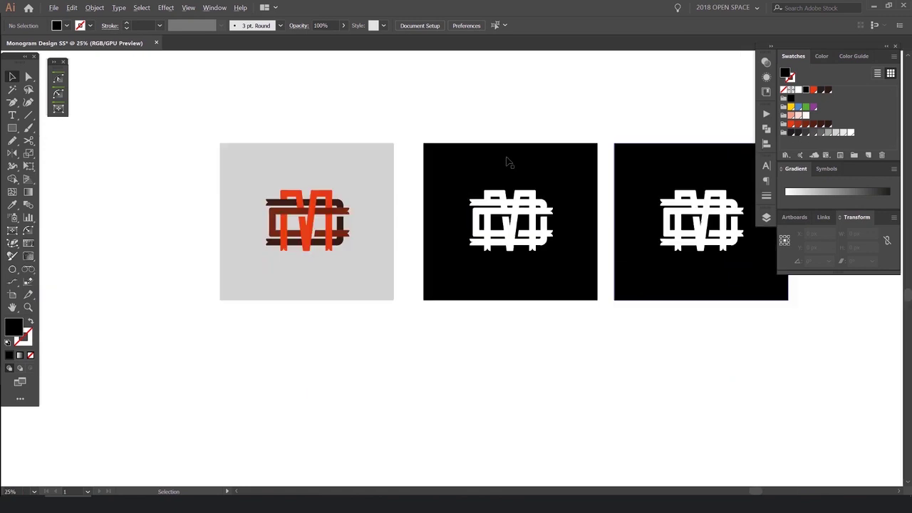
- Fill the monogram on the duplicated black background with the orange-red swatch
scroll(506, 161, down, 4)
scroll(495, 171, up, 3)
drag(743, 187, 486, 150)
drag(606, 251, 346, 63)
scroll(264, 189, up, 2)
drag(605, 200, 386, 116)
click(393, 171)
click(620, 93)
click(464, 179)
click(807, 89)
click(814, 90)
scroll(624, 122, down, 1)
- Delete the black background rectangle behind the orange-red monogram
click(631, 109)
drag(500, 120, 461, 181)
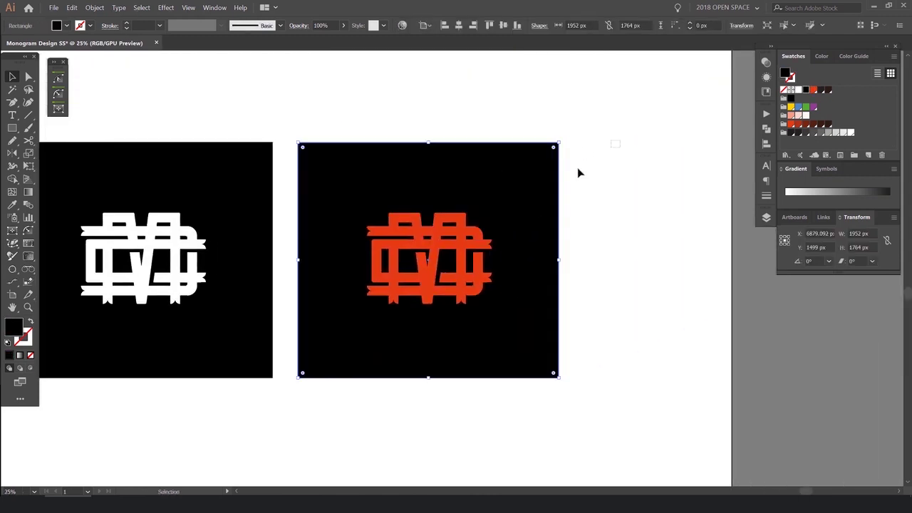
key(Delete)
scroll(544, 146, down, 1)
- Move the orange-red monogram slightly left, closer to the black panel
drag(170, 146, 231, 177)
scroll(399, 144, down, 1)
click(476, 226)
scroll(507, 198, up, 1)
scroll(507, 198, left, 2)
drag(702, 222, 692, 221)
scroll(612, 208, up, 2)
click(612, 209)
- Give the white monogram on the black background a 5 pt stroke
scroll(399, 238, up, 1)
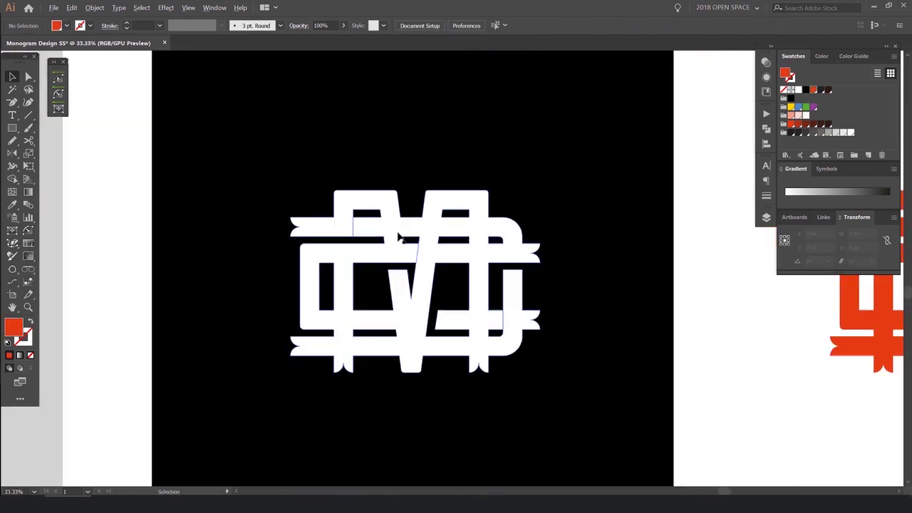
scroll(477, 221, down, 1)
scroll(477, 221, right, 1)
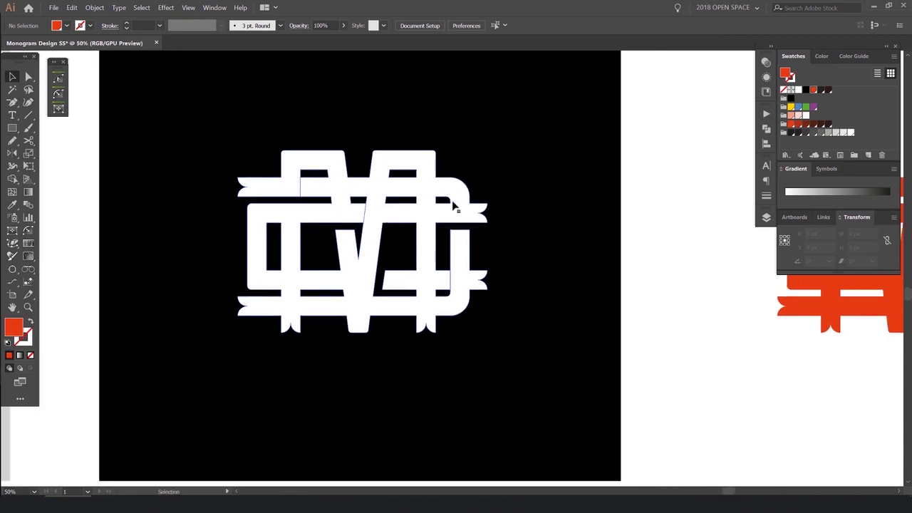
click(424, 200)
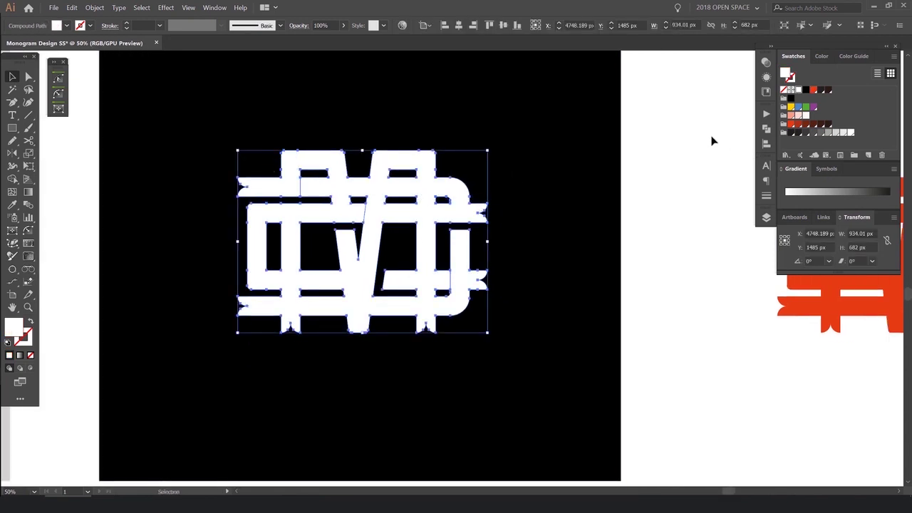
click(766, 195)
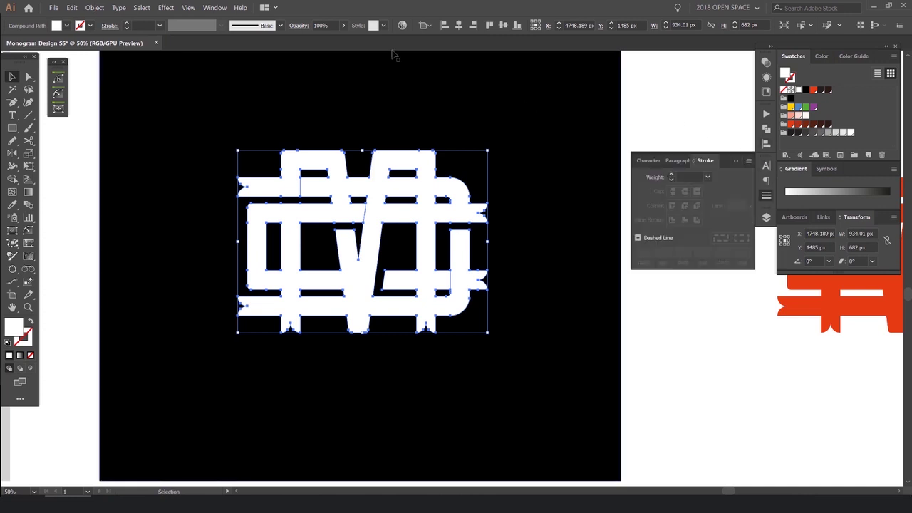
click(215, 7)
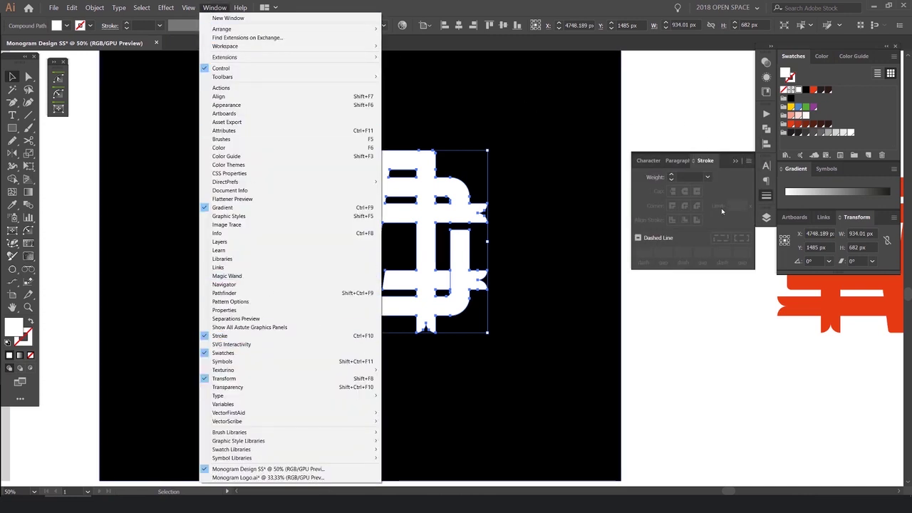
click(237, 336)
text(5)
key(Return)
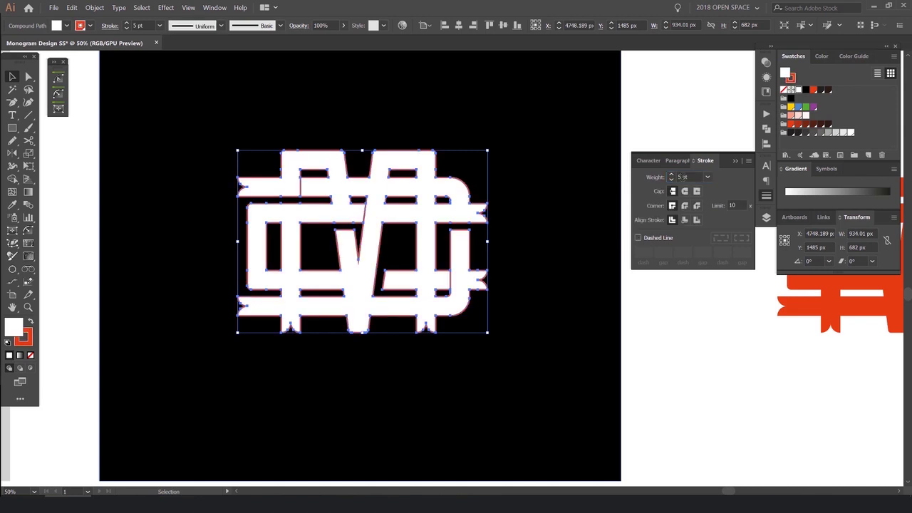
- Set the white monogram's stroke colour to black and deselect it
click(805, 90)
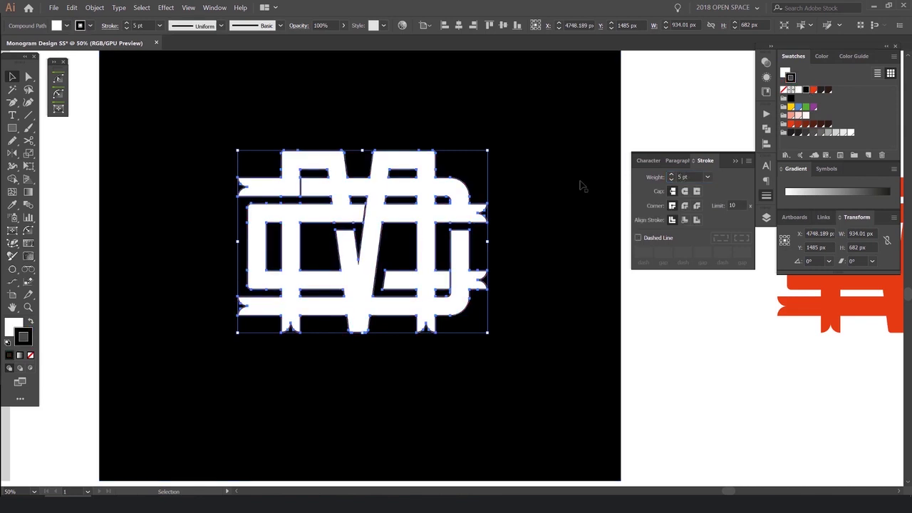
click(735, 161)
scroll(455, 149, up, 2)
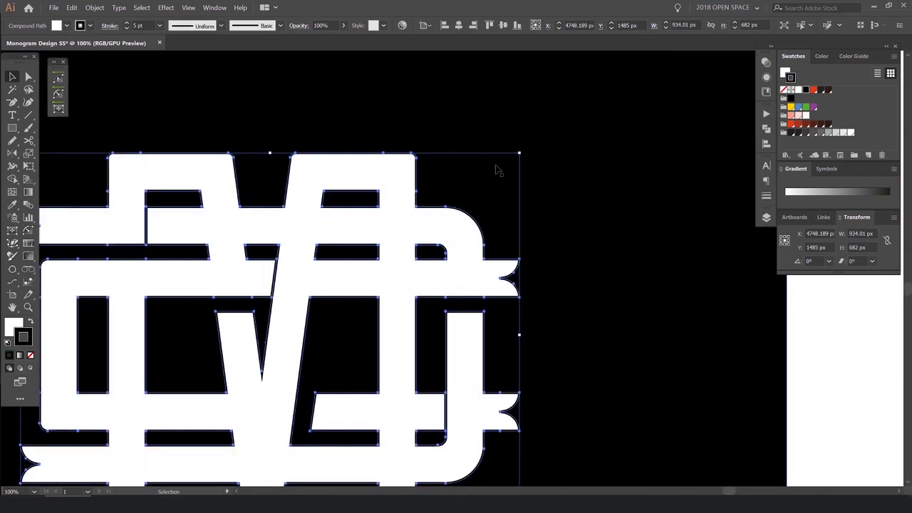
scroll(497, 168, down, 4)
drag(597, 105, 538, 172)
click(538, 170)
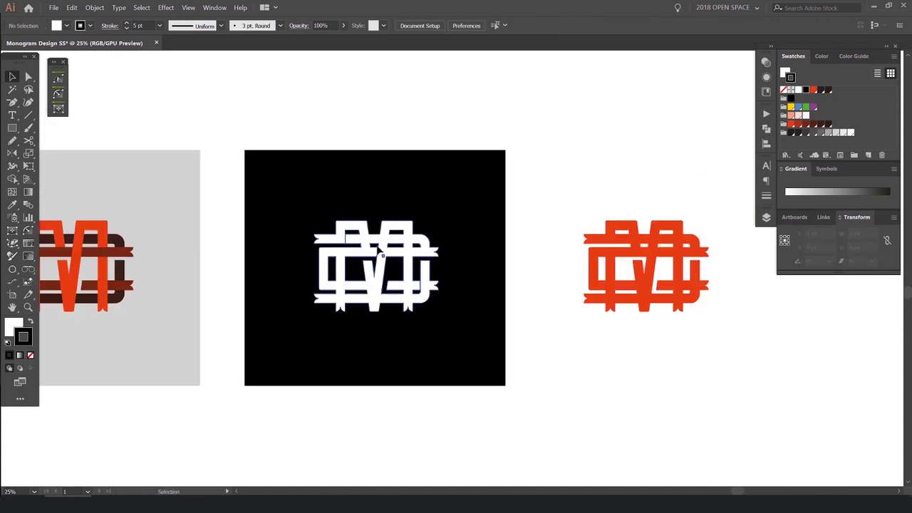
- Increase the white monogram's black stroke weight by a few points to widen the gaps
scroll(383, 256, up, 1)
click(392, 241)
click(128, 25)
click(127, 24)
click(128, 24)
scroll(568, 180, down, 2)
click(191, 214)
click(444, 204)
scroll(450, 203, up, 1)
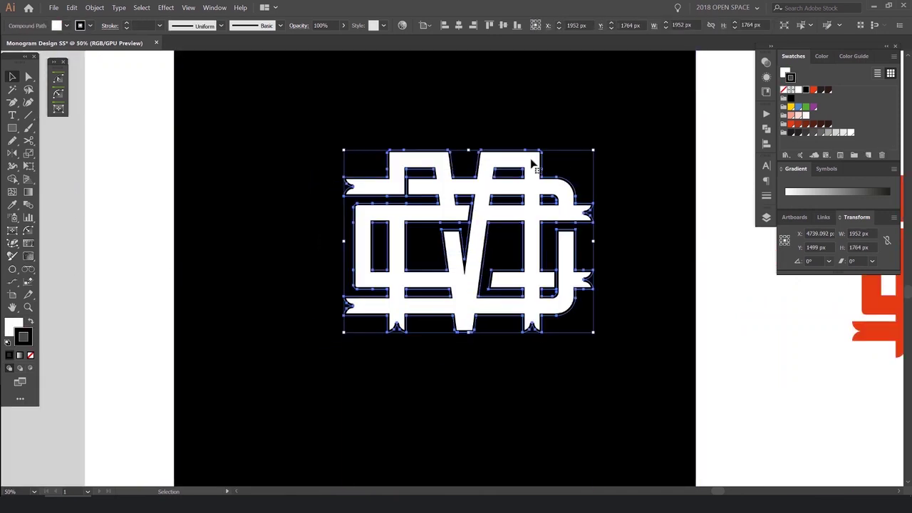
click(498, 198)
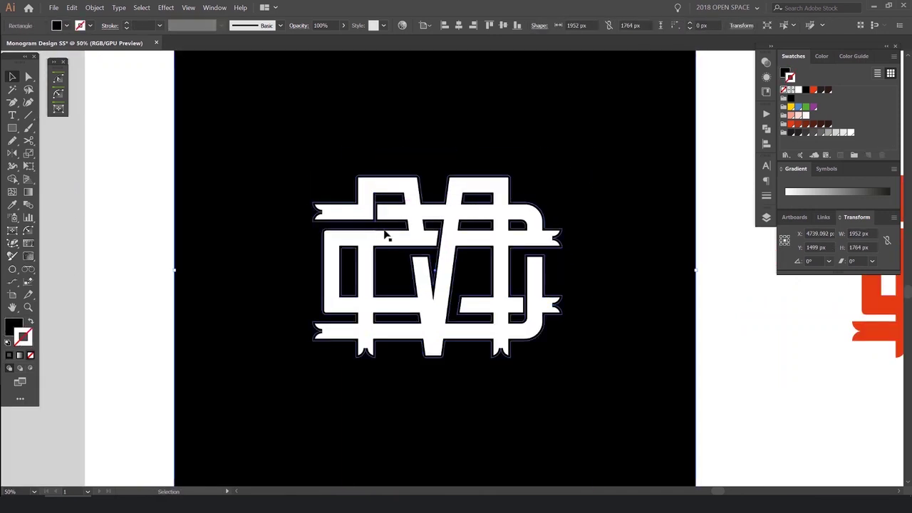
- Duplicate the coloured monogram from the grey background into the empty area below the black panel
scroll(372, 253, down, 2)
scroll(413, 221, left, 5)
scroll(456, 198, down, 1)
scroll(454, 202, up, 1)
click(453, 203)
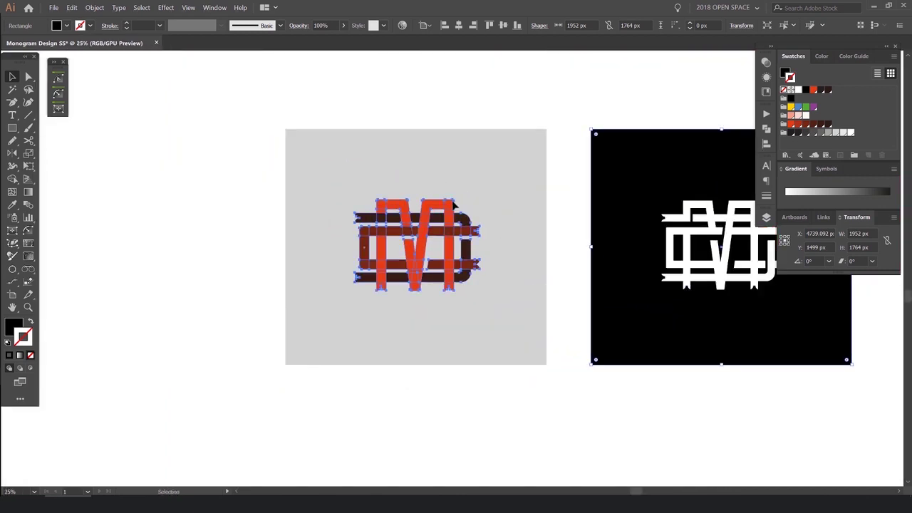
drag(462, 213, 524, 333)
scroll(495, 399, down, 2)
scroll(548, 321, up, 1)
scroll(499, 292, right, 2)
scroll(473, 271, down, 1)
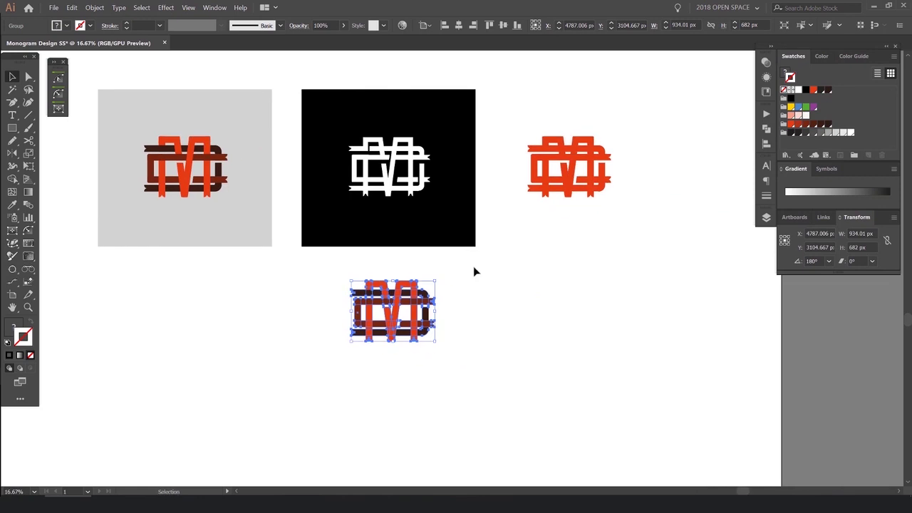
scroll(473, 270, up, 1)
- Sample the panel's black onto the monogram copy with the Eyedropper, then fill the copy white
key(i)
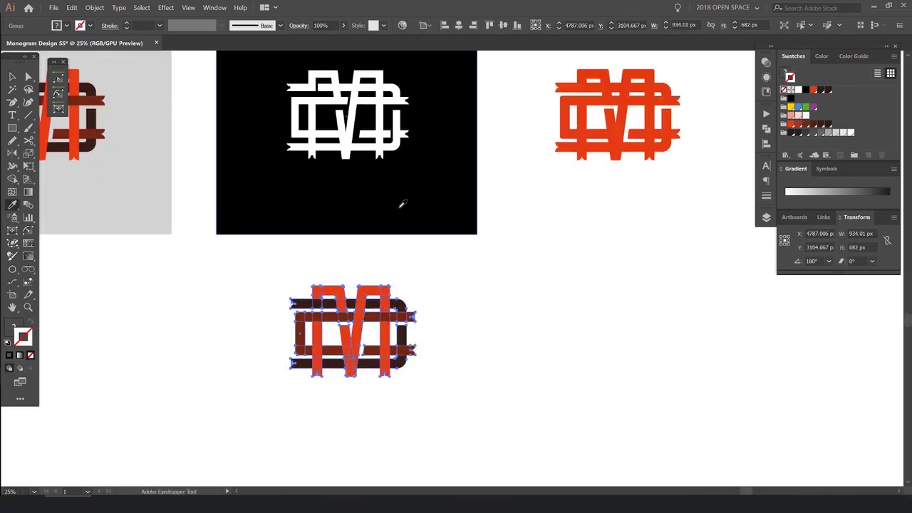
click(401, 204)
key(v)
scroll(501, 283, down, 1)
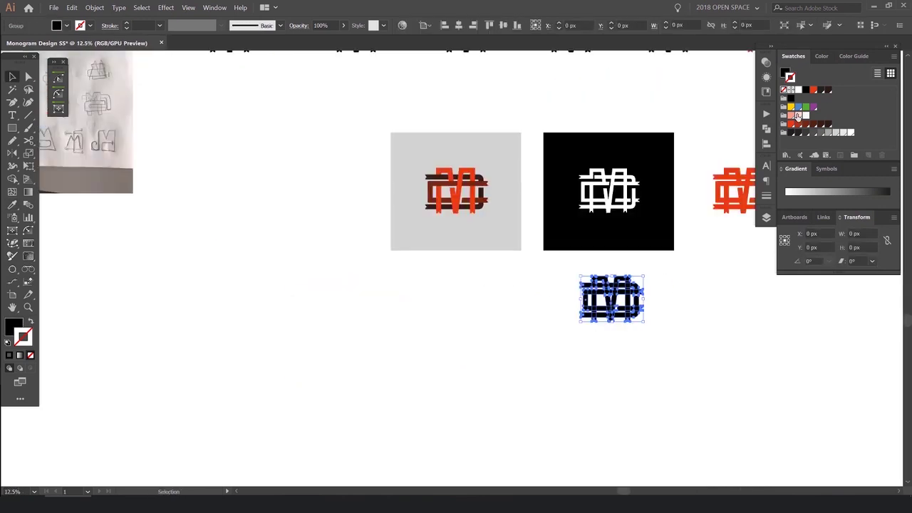
click(798, 90)
- Place a copy of the black rectangle behind the white monogram copy and nudge the monogram down into it
click(572, 176)
drag(701, 228, 518, 295)
click(566, 225)
click(539, 289)
click(513, 251)
key(ctrl+v)
key(ctrl+plus)
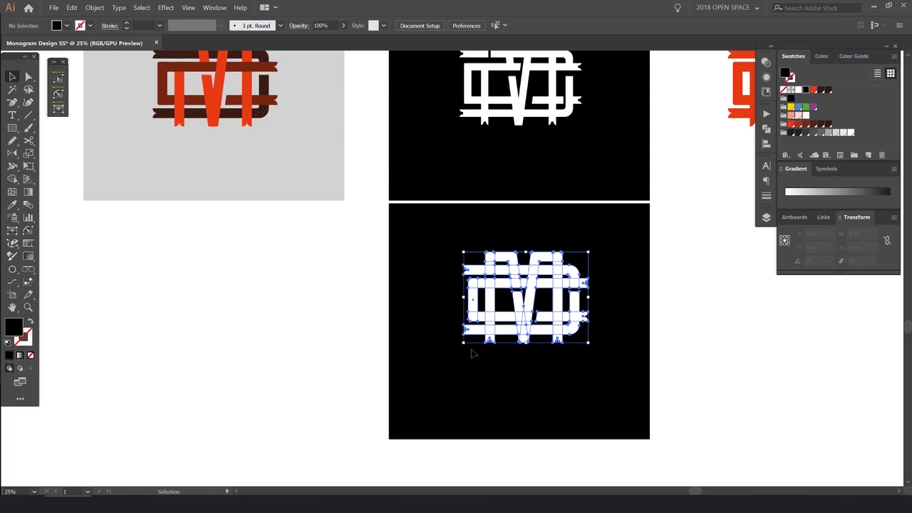
key(shift+Down)
key(shift+Down)
drag(549, 269, 434, 253)
- Apply a 5 pt black stroke to all pieces of the lower white monogram
scroll(419, 269, up, 3)
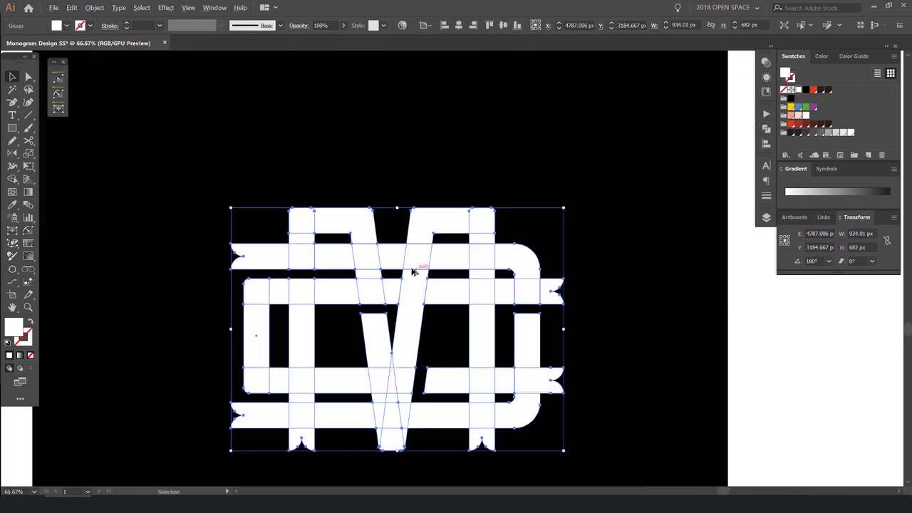
key(ctrl+minus)
click(767, 195)
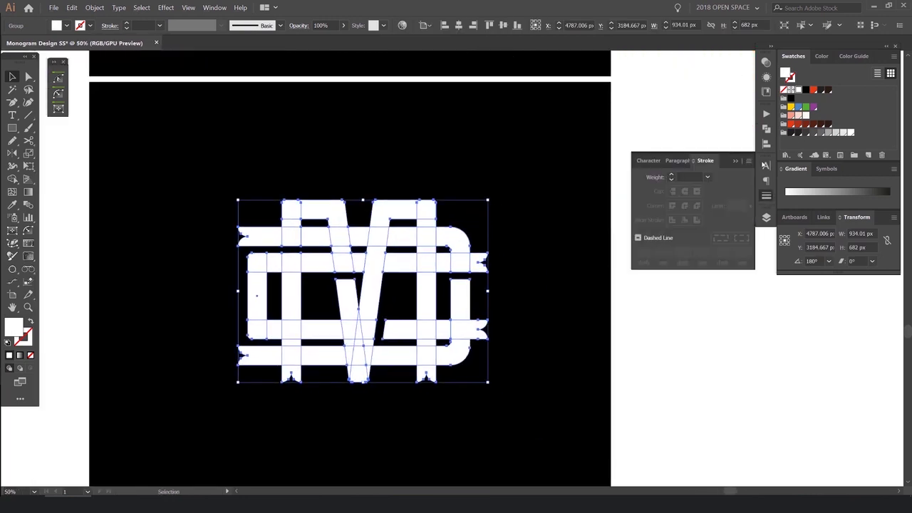
text(5)
key(Return)
- Raise the lower monogram's stroke weight to 11 pt and deselect it
click(672, 176)
click(672, 176)
click(671, 175)
click(671, 176)
click(672, 176)
click(671, 176)
click(648, 107)
scroll(648, 102, down, 2)
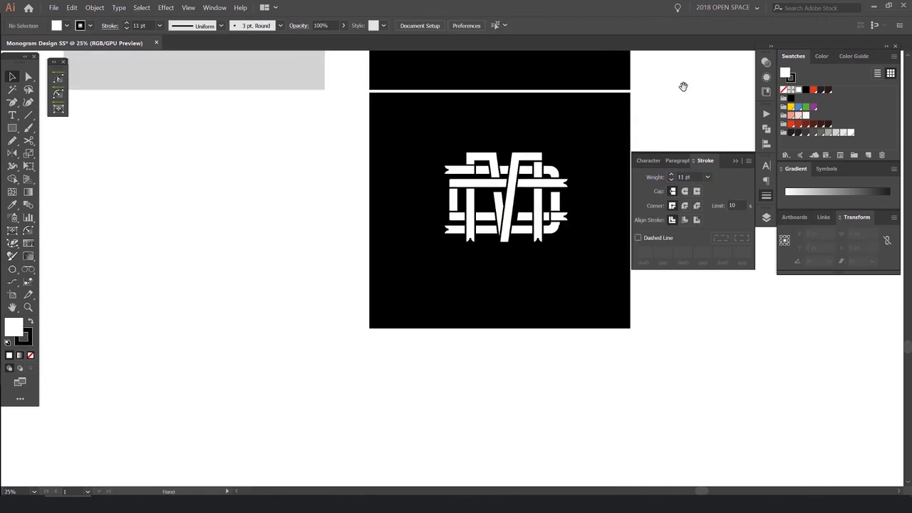
drag(619, 157, 555, 201)
click(769, 196)
scroll(572, 155, down, 1)
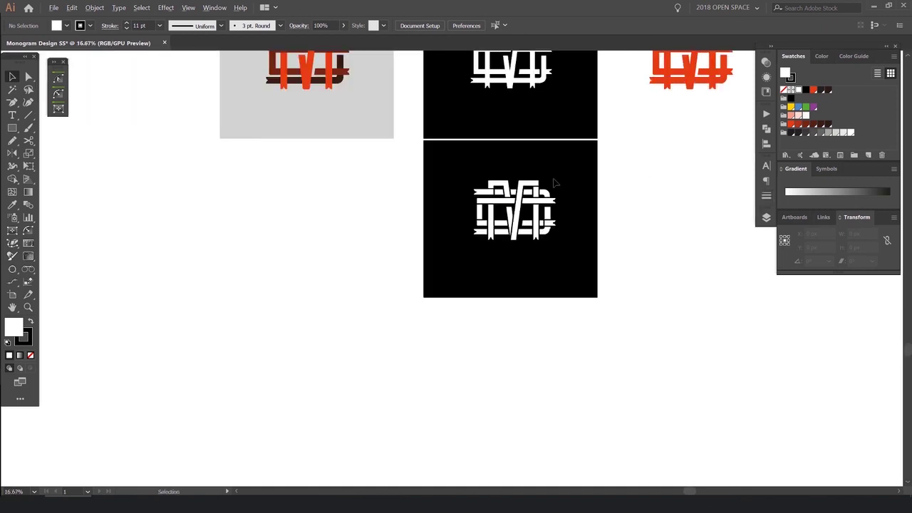
- Select the C's left upright and bars in the lower monogram and merge the upright with the top bar using Shape Builder
scroll(538, 192, up, 5)
click(378, 280)
key(a)
click(347, 222)
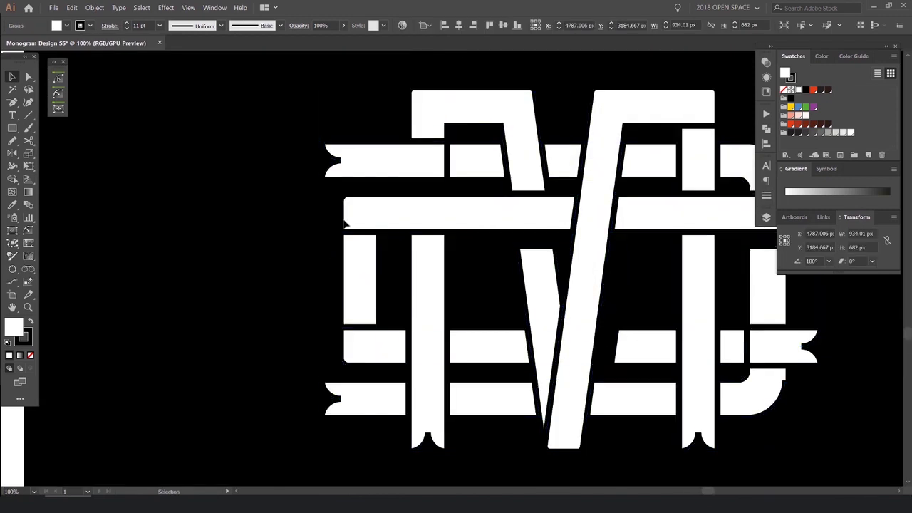
shift+click(349, 302)
shift+click(371, 345)
key(shift+m)
mouse_move(364, 285)
mouse_down()
mouse_move(363, 342)
mouse_move(368, 223)
mouse_move(386, 210)
mouse_up()
- Try to merge the C's bottom bar into its left upright, then undo that merge
drag(387, 342, 366, 344)
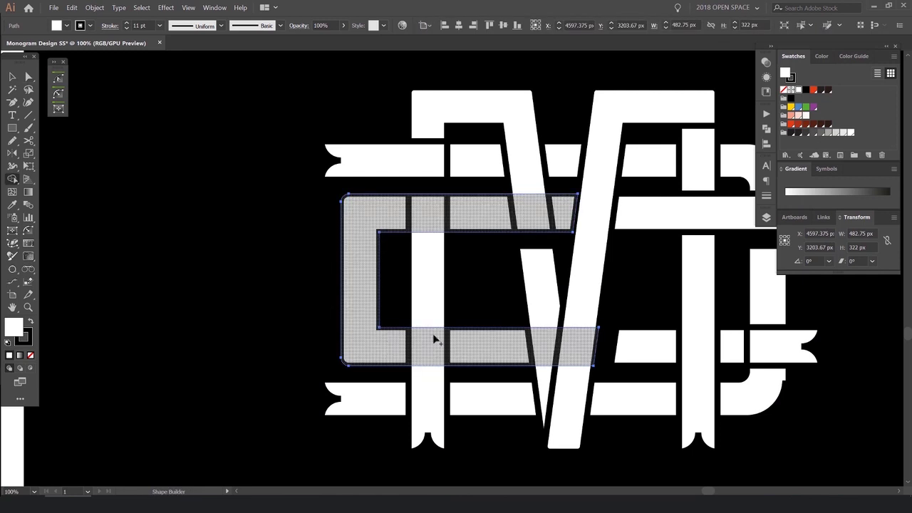
scroll(285, 278, down, 2)
key(ctrl+z)
key(v)
click(261, 265)
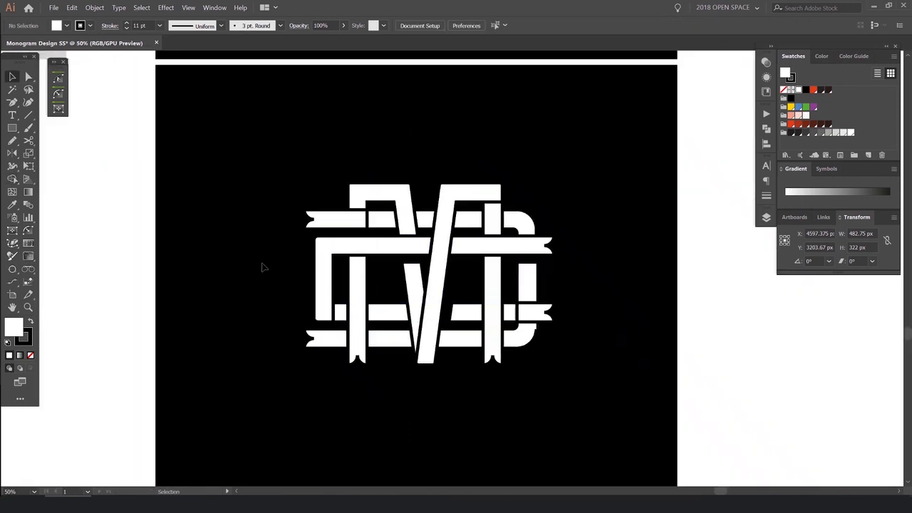
- Examine how the individual letter pieces overlap in the lower white monogram and the coloured monogram on grey
scroll(262, 264, down, 1)
scroll(550, 263, down, 1)
scroll(435, 238, down, 1)
drag(508, 192, 303, 317)
scroll(368, 245, down, 1)
scroll(550, 226, up, 3)
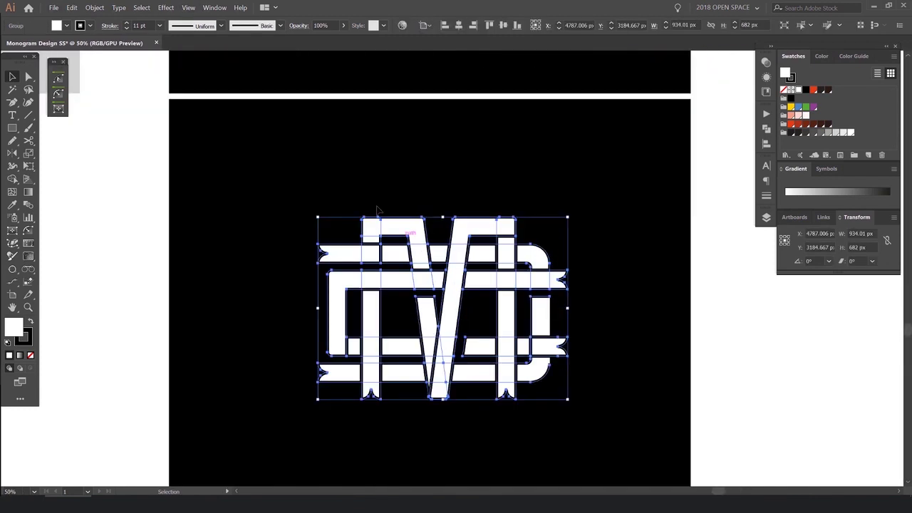
scroll(358, 196, down, 2)
drag(342, 173, 529, 355)
scroll(288, 320, up, 2)
click(288, 319)
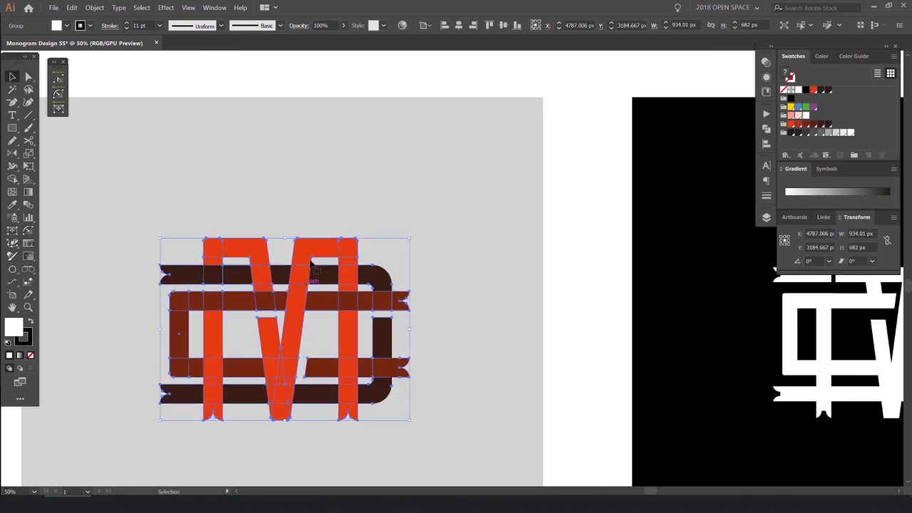
click(333, 261)
key(a)
click(345, 268)
click(302, 264)
click(261, 255)
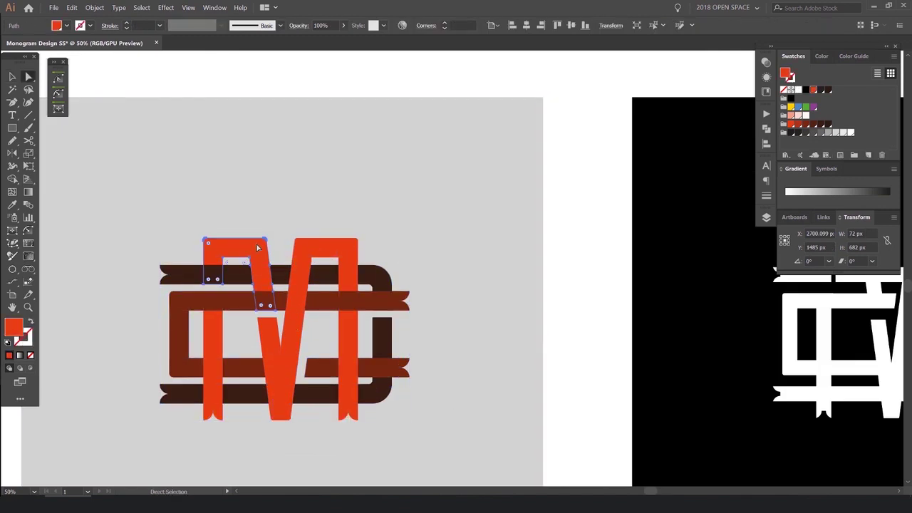
click(216, 314)
- Compare the lower stroked monogram with the other versions, checking its gaps and joints up close
scroll(319, 333, down, 3)
drag(545, 449, 503, 309)
key(ctrl+shift+a)
scroll(512, 346, up, 2)
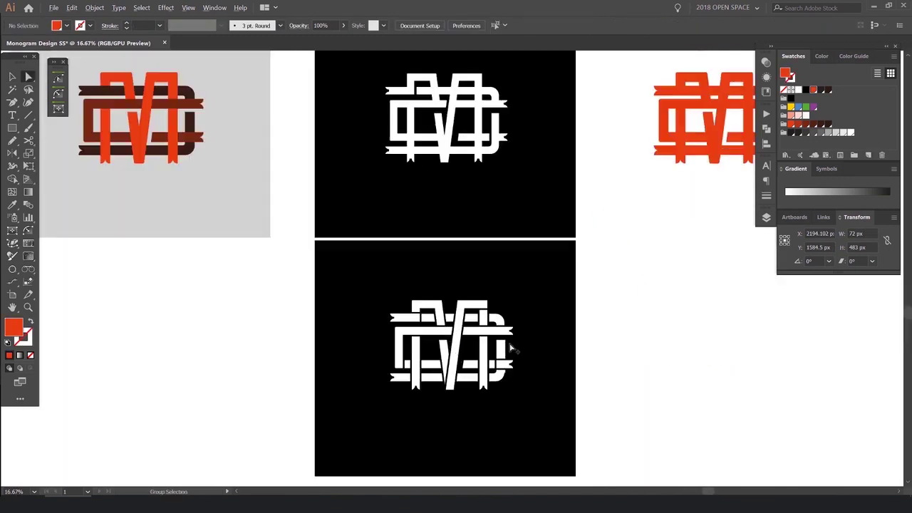
scroll(525, 433, up, 2)
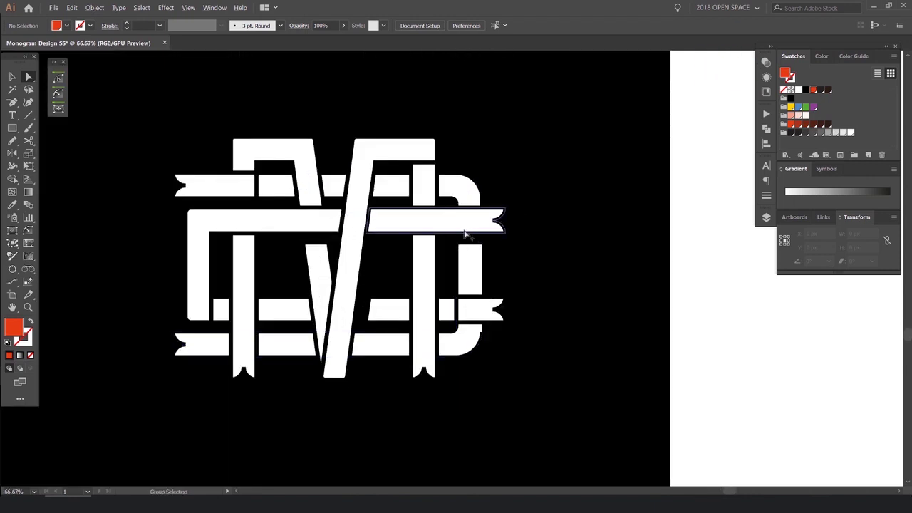
scroll(570, 247, down, 4)
click(535, 250)
click(606, 233)
scroll(596, 231, up, 1)
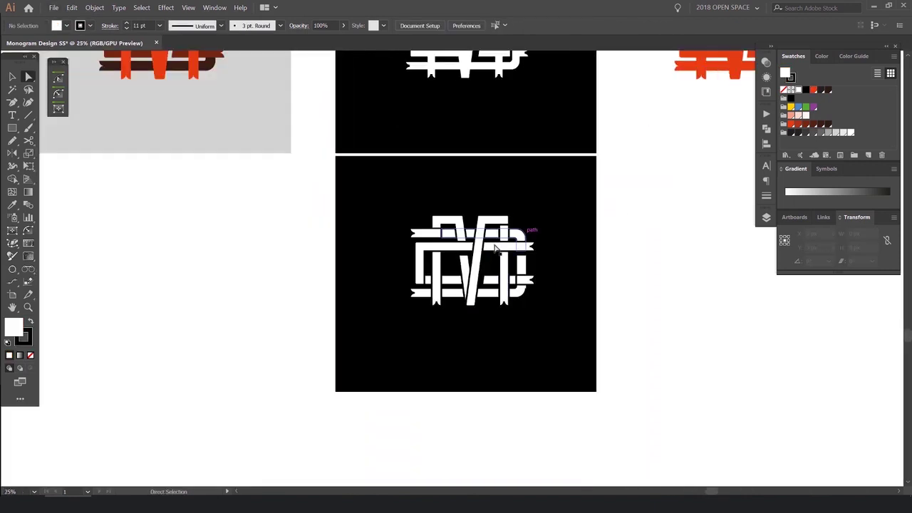
scroll(512, 249, up, 2)
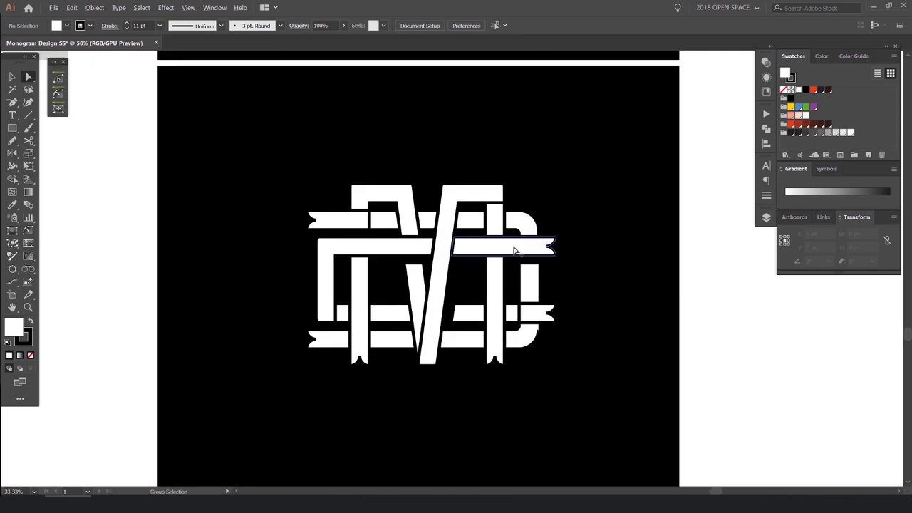
click(519, 249)
scroll(670, 237, down, 4)
- Switch to File Explorer and place the Halftone Cloth Light texture from the Fine Grit Textures folder into the document
drag(715, 154, 527, 247)
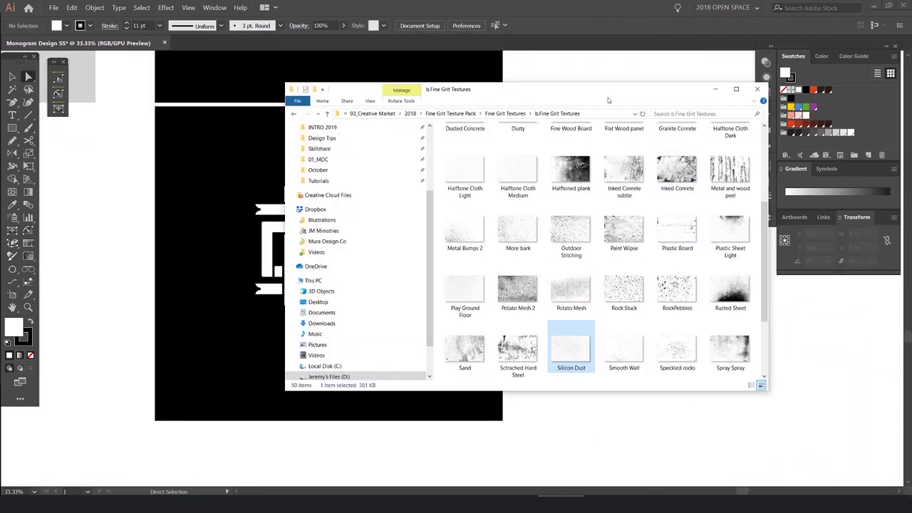
drag(609, 99, 662, 118)
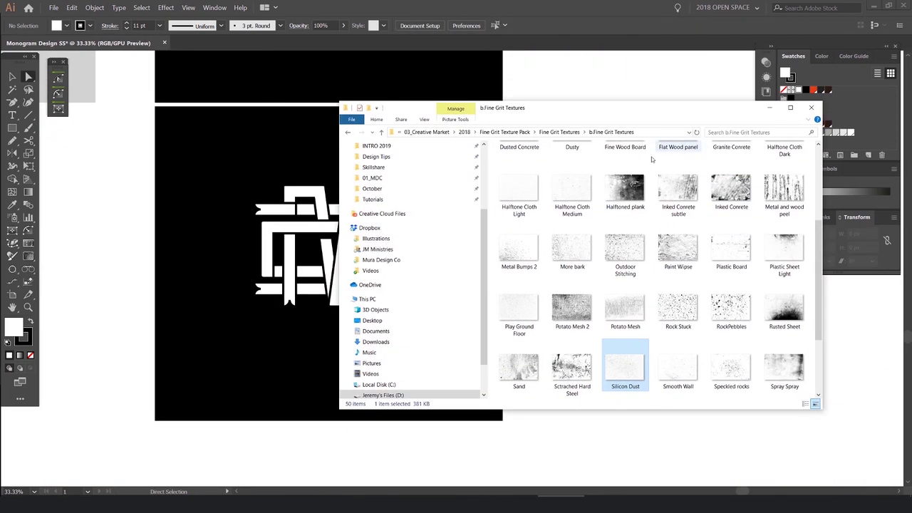
drag(520, 187, 440, 210)
drag(269, 234, 218, 246)
drag(135, 269, 256, 287)
- Position the placed halftone texture over the lower white monogram and check its effect
key(v)
drag(458, 164, 509, 130)
scroll(333, 187, up, 3)
scroll(463, 268, up, 3)
scroll(466, 271, down, 6)
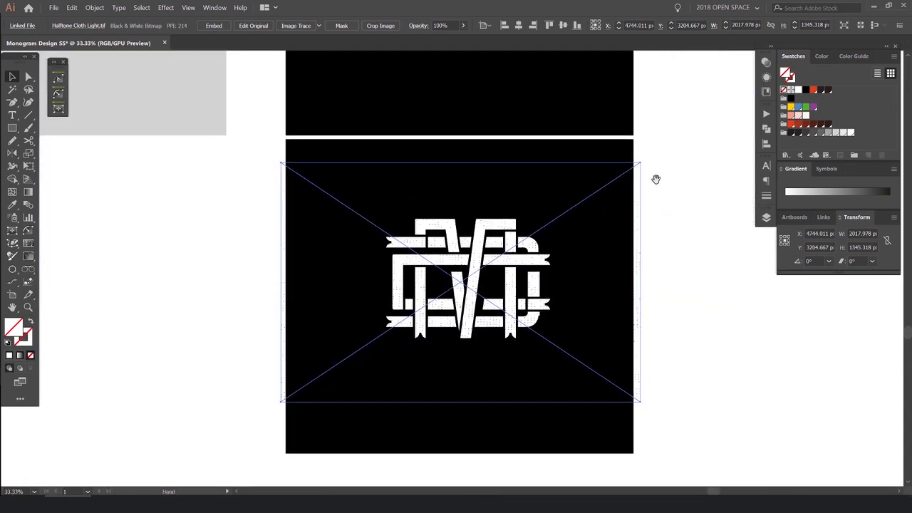
- Scale the placed halftone texture down over the lower white monogram, deselect it and check the textured result
drag(640, 163, 593, 191)
click(658, 188)
scroll(561, 226, down, 2)
drag(646, 200, 605, 207)
scroll(459, 289, up, 2)
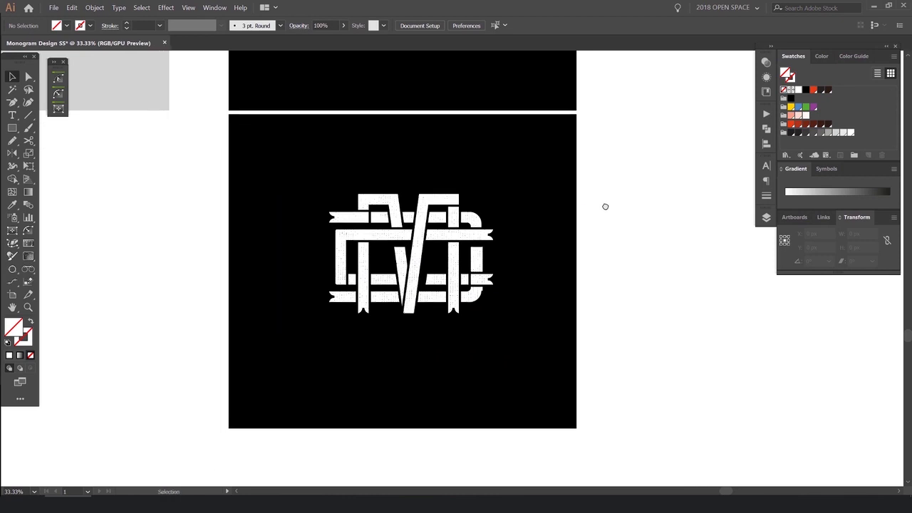
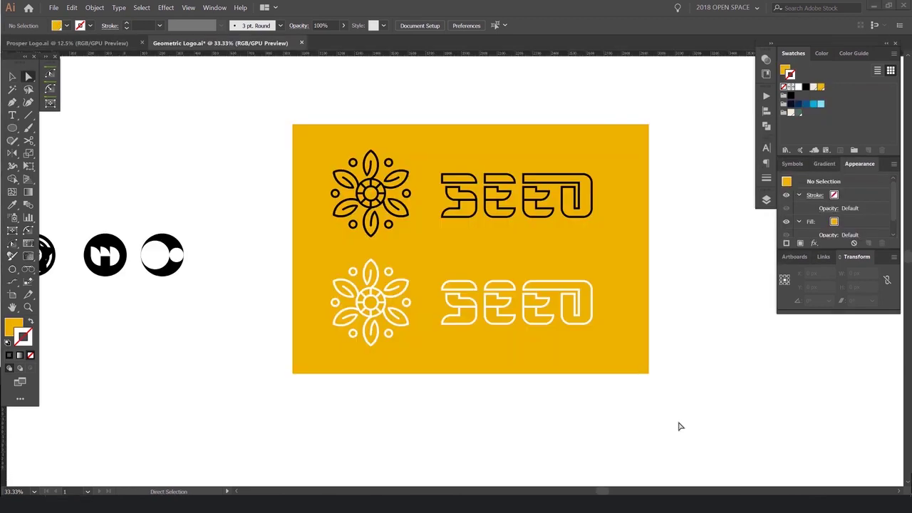
- In Geometric Logo.ai, examine the SEED logos and the row of black icons, with panels hidden and the grid shown briefly
scroll(461, 261, up, 1)
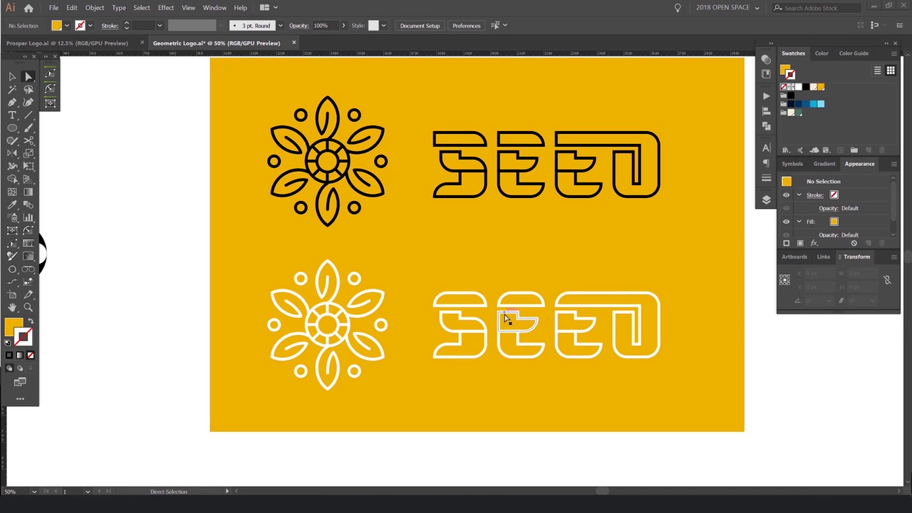
scroll(504, 315, down, 1)
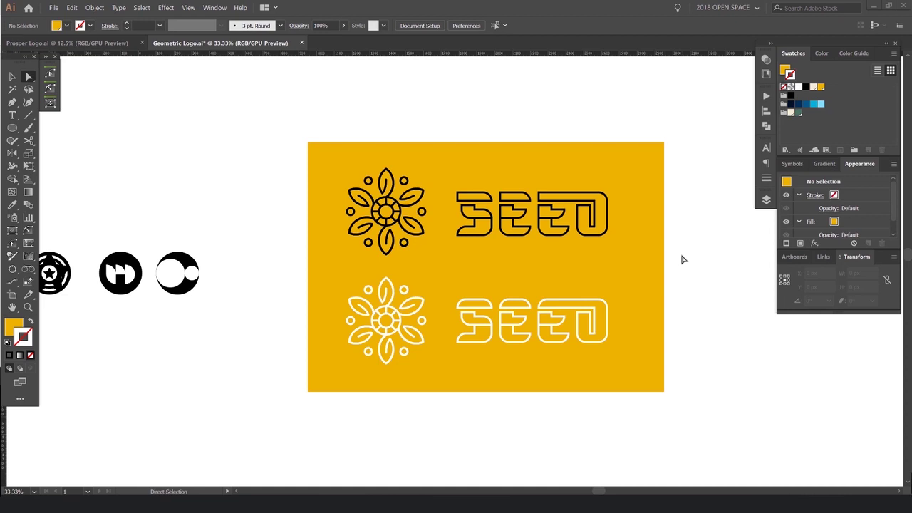
scroll(250, 215, down, 1)
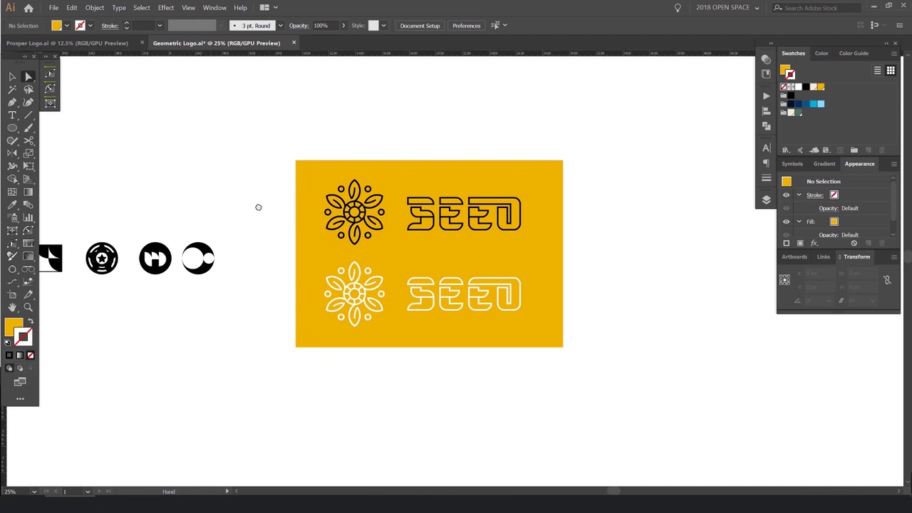
drag(258, 207, 650, 175)
scroll(437, 199, up, 2)
key(Tab)
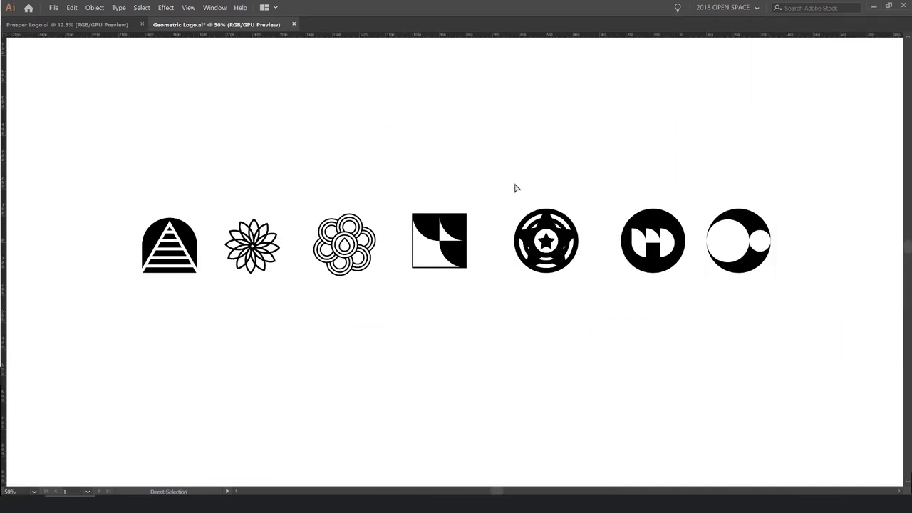
key(ctrl+apostrophe)
scroll(520, 187, up, 1)
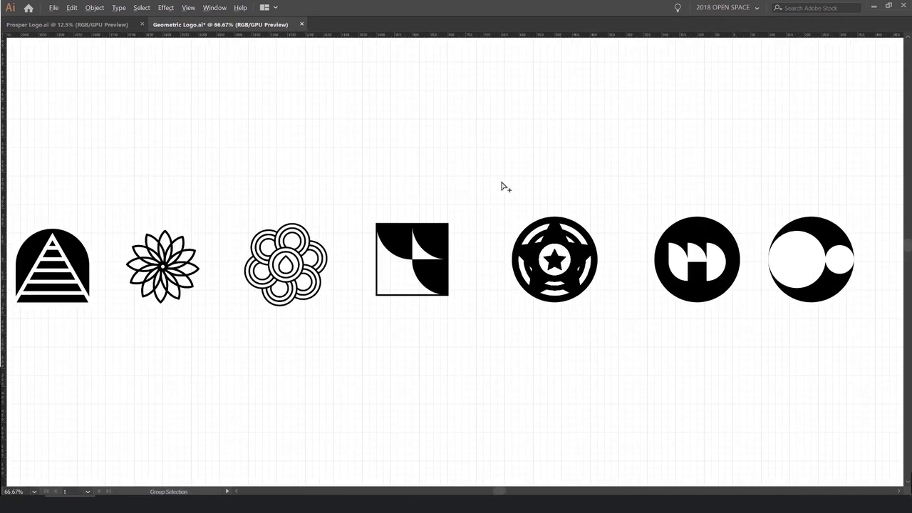
scroll(483, 175, down, 1)
drag(489, 173, 661, 160)
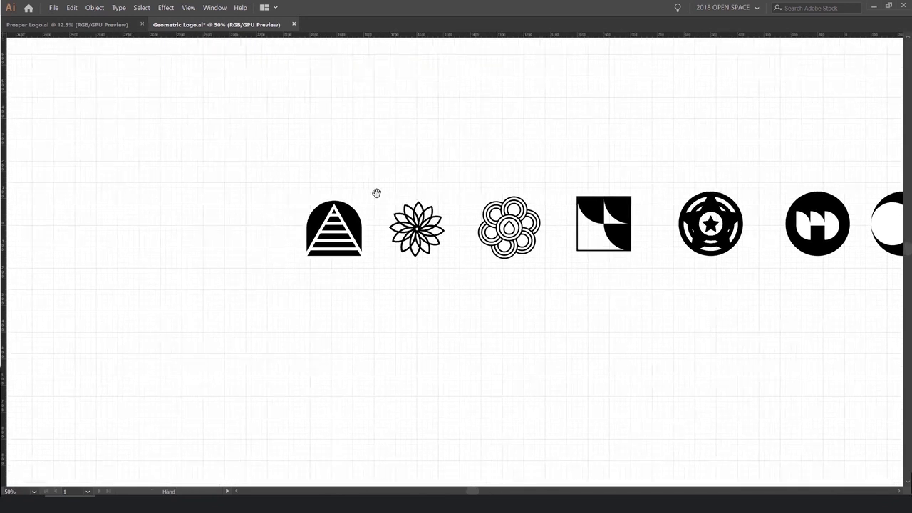
scroll(357, 205, up, 1)
key(ctrl+apostrophe)
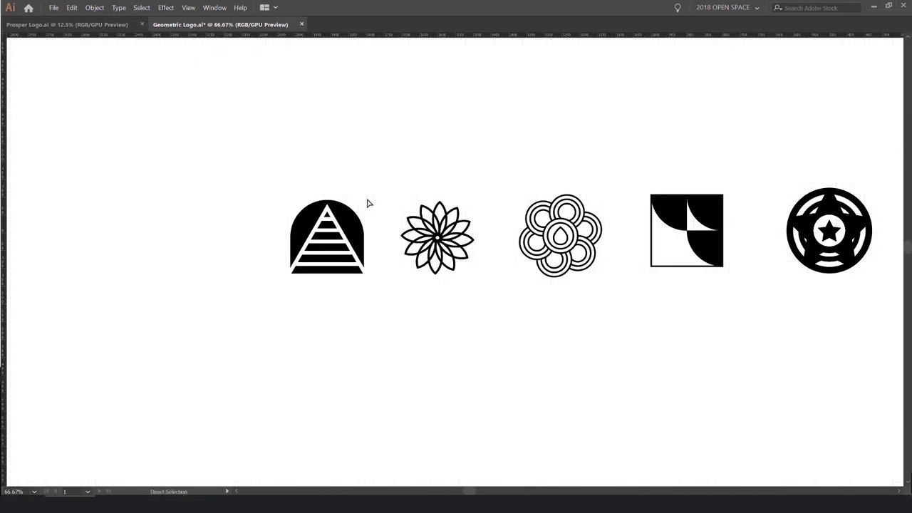
- Examine the geometric construction of the black icons, from the striped triangle to the two-circle mark
drag(565, 156, 456, 167)
drag(671, 164, 445, 160)
drag(652, 151, 523, 171)
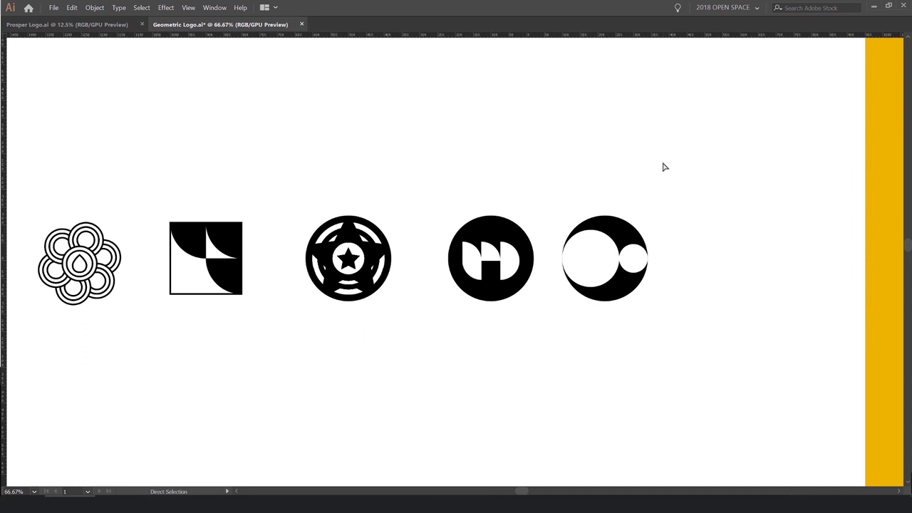
key(ctrl+minus)
drag(429, 207, 523, 206)
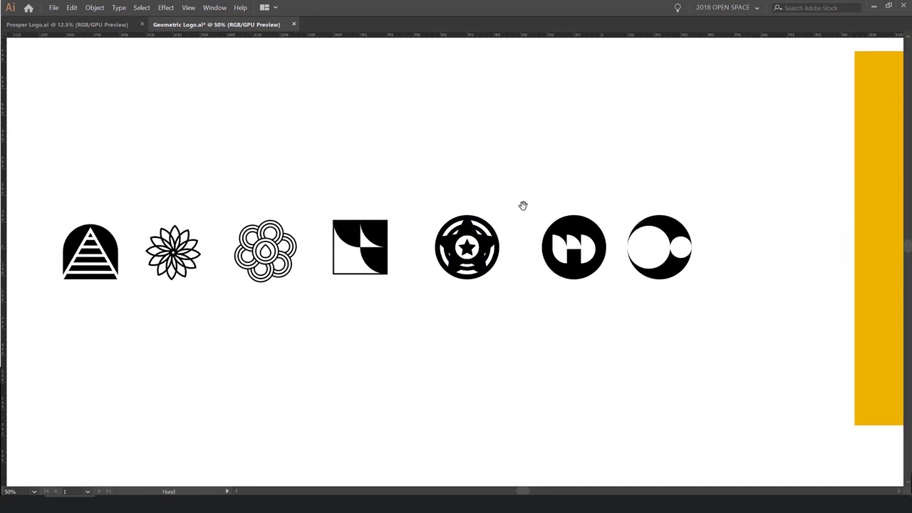
scroll(356, 246, up, 1)
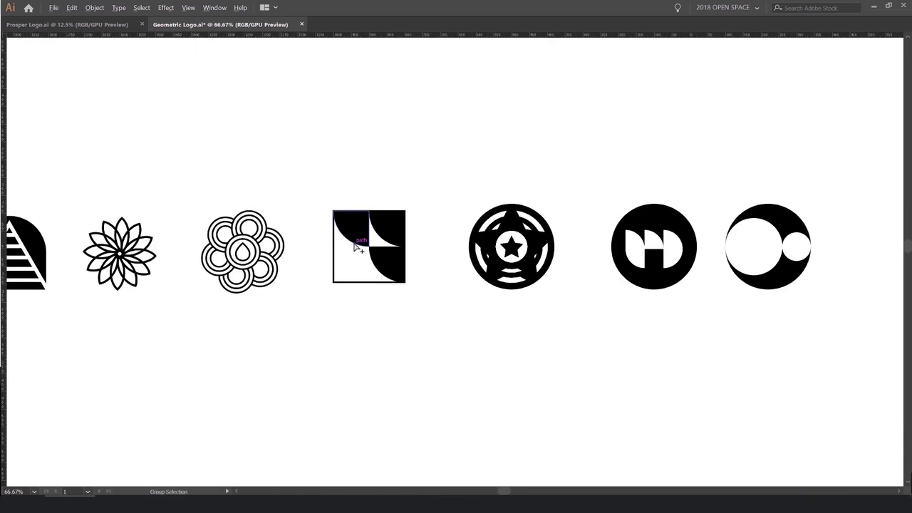
scroll(354, 244, down, 1)
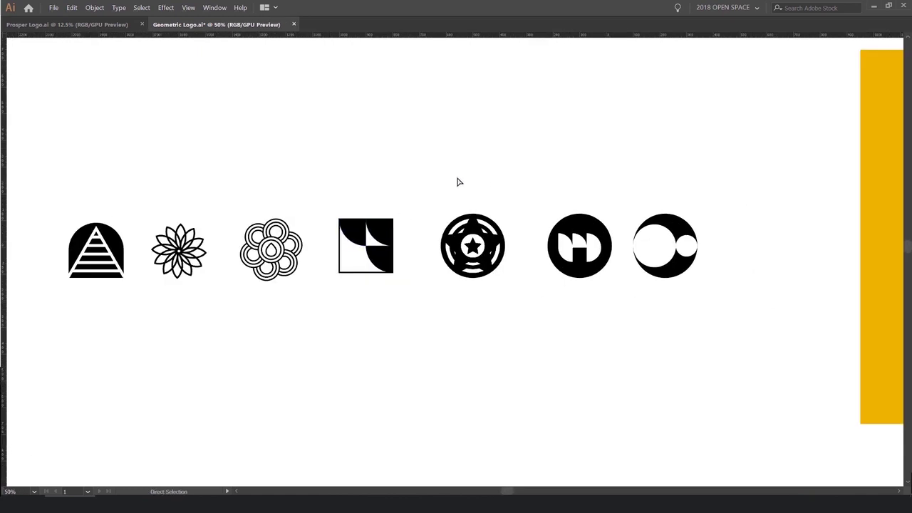
drag(252, 203, 508, 159)
scroll(339, 201, up, 2)
scroll(402, 203, down, 1)
drag(777, 138, 373, 174)
drag(872, 156, 334, 148)
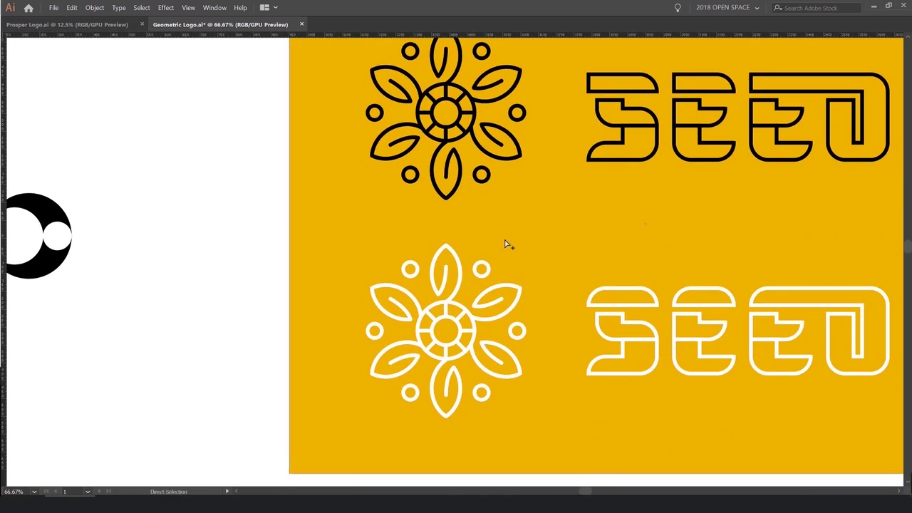
- Show the grid around the SEED logos, go to the empty canvas beside their yellow background and restore the panels
scroll(492, 221, down, 1)
scroll(376, 239, down, 2)
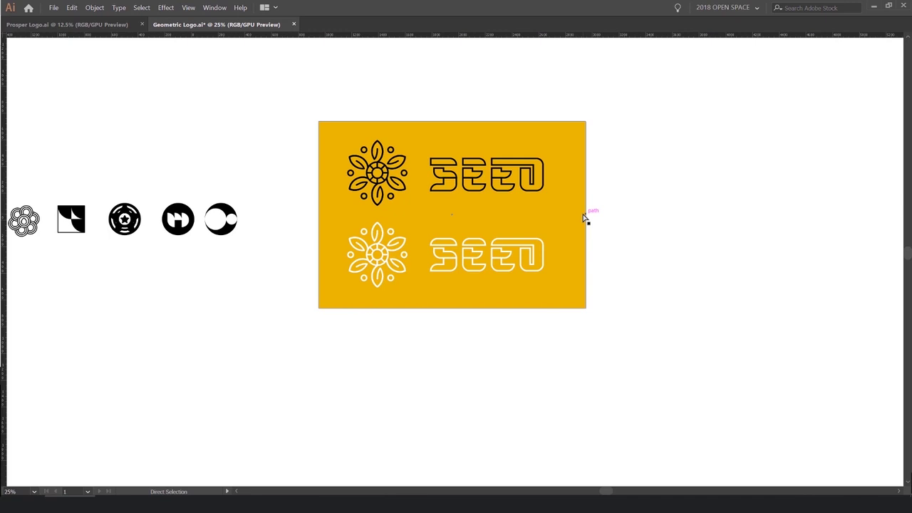
key(space)
drag(728, 191, 321, 181)
scroll(414, 176, down, 1)
drag(439, 186, 526, 217)
key(space)
drag(477, 238, 530, 225)
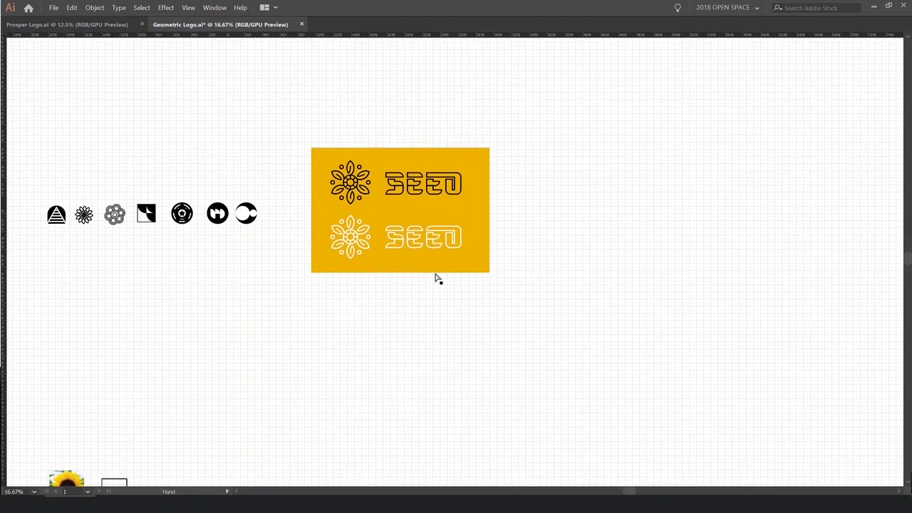
scroll(366, 233, up, 2)
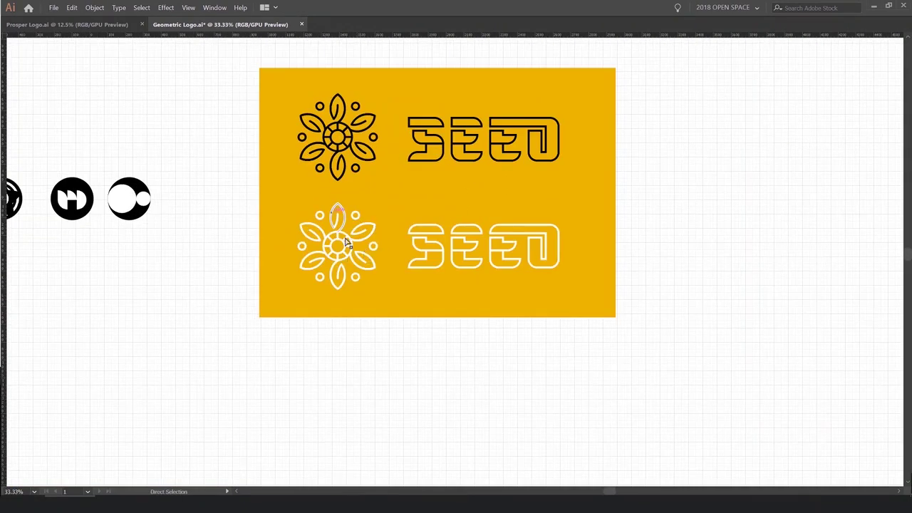
key(space)
drag(739, 178, 370, 209)
key(Tab)
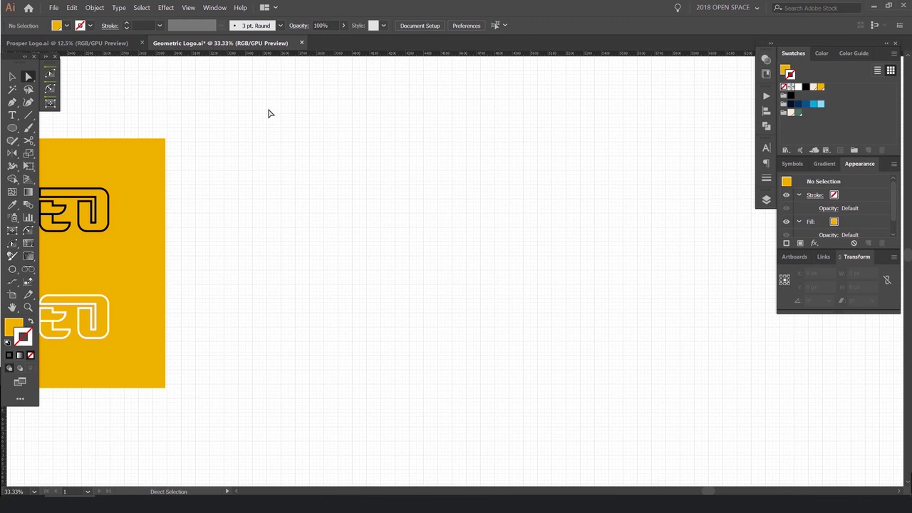
- Open the preferences and check the keyboard increment in the General settings
key(ctrl+k)
drag(537, 103, 317, 86)
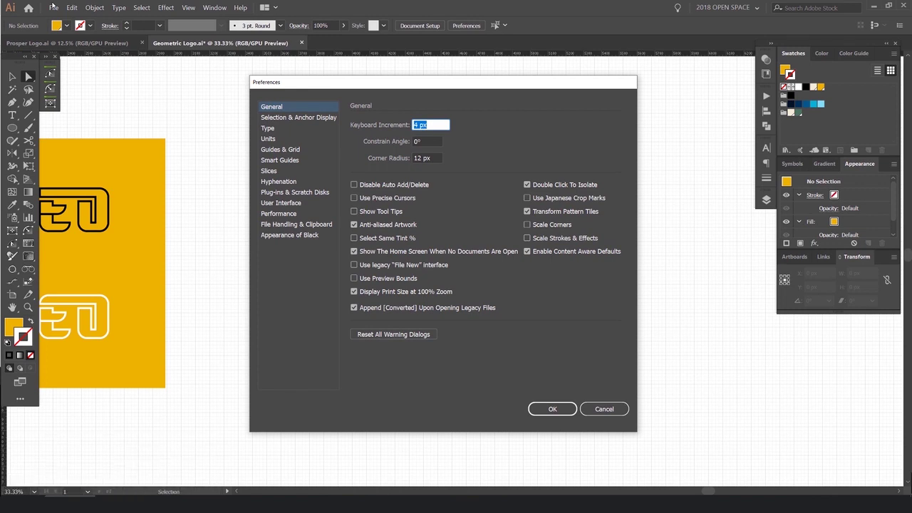
click(441, 126)
drag(437, 124, 407, 124)
- Review the gridline spacing and subdivisions in the Guides & Grid preferences
click(272, 150)
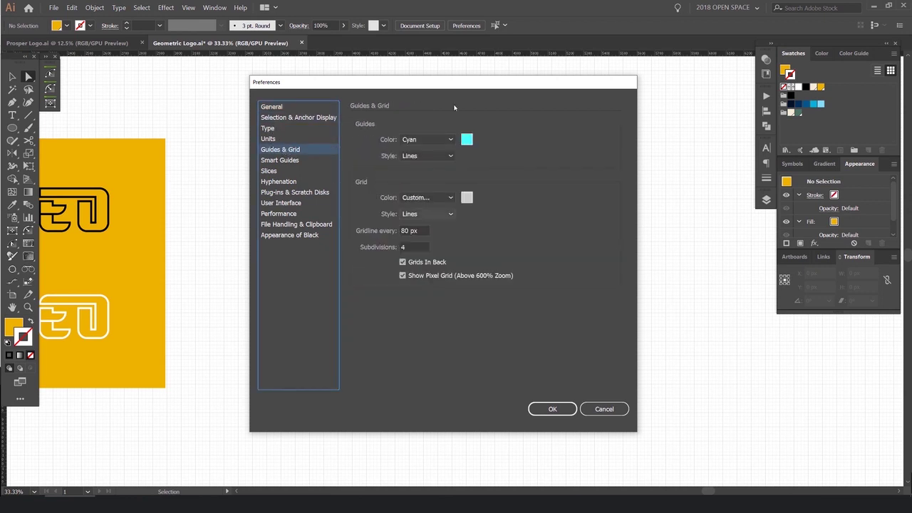
drag(488, 79, 527, 75)
click(461, 243)
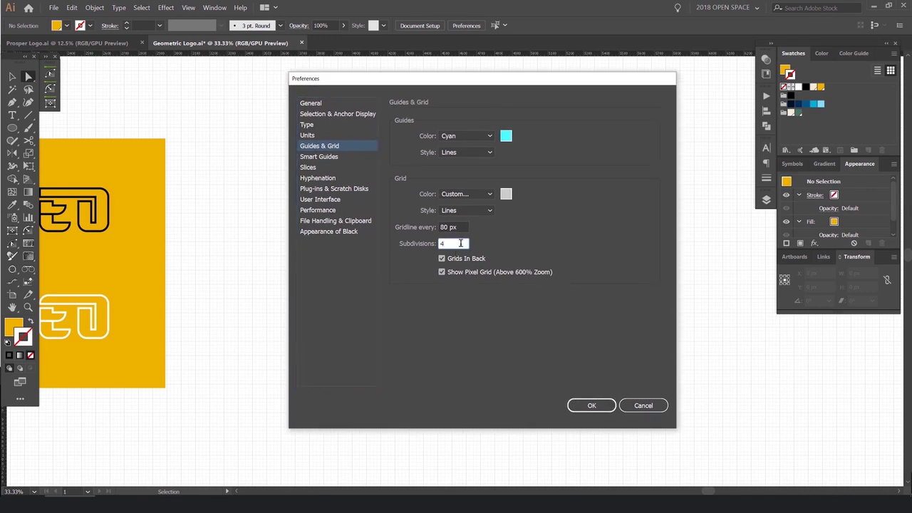
click(448, 226)
triple_click(448, 226)
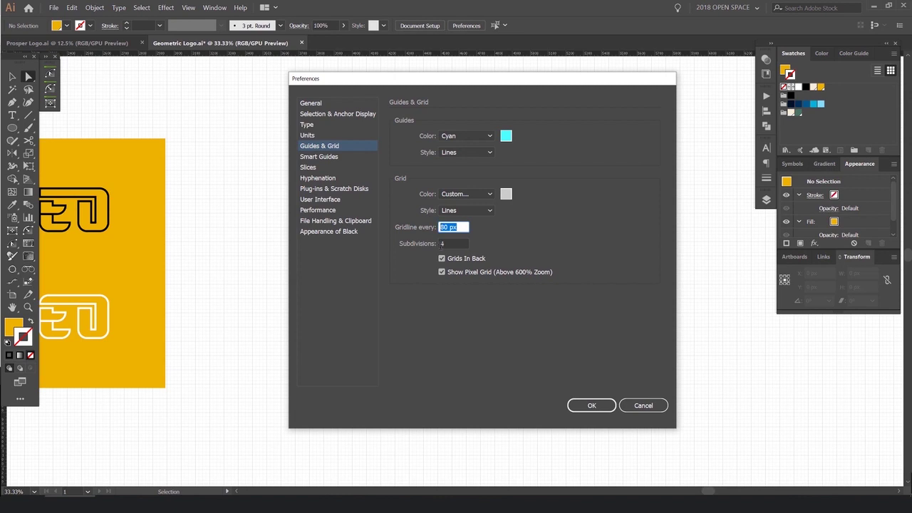
click(454, 243)
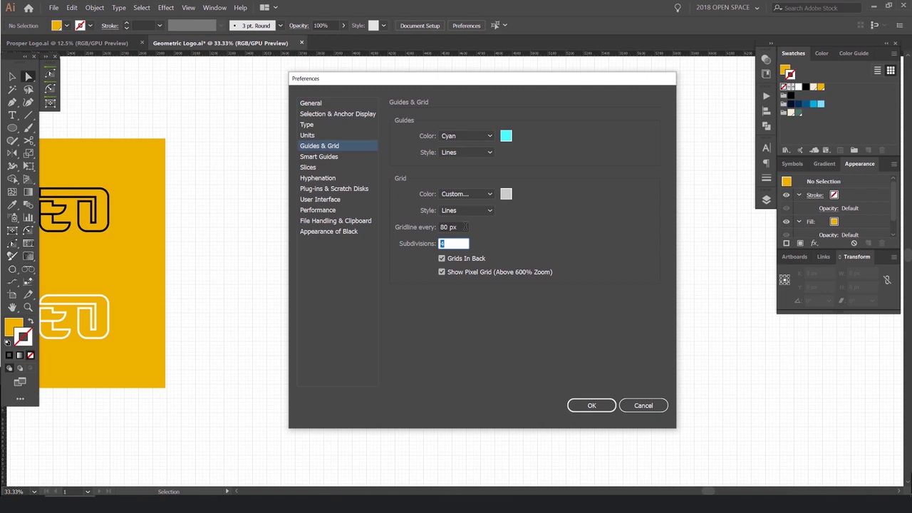
click(457, 226)
click(455, 243)
- Recheck the General keyboard increment against the grid settings and close the preferences
click(317, 104)
drag(468, 121, 453, 121)
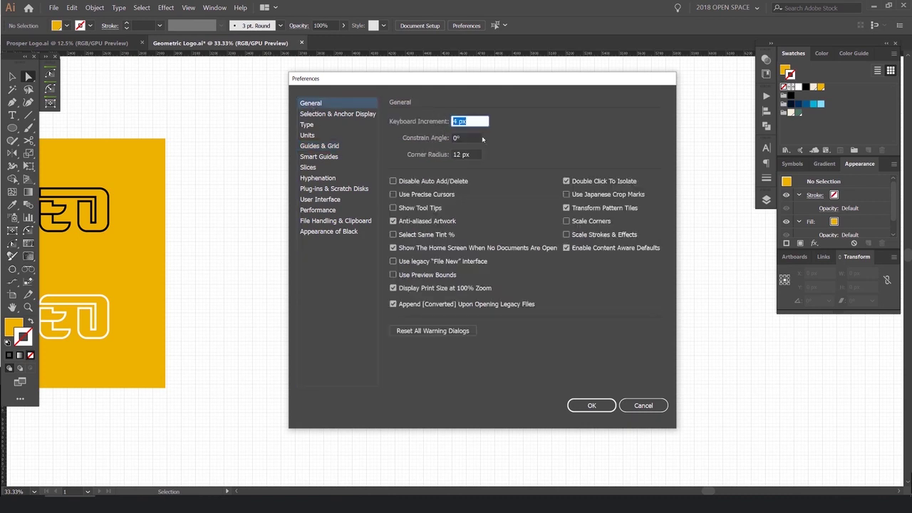
key(Return)
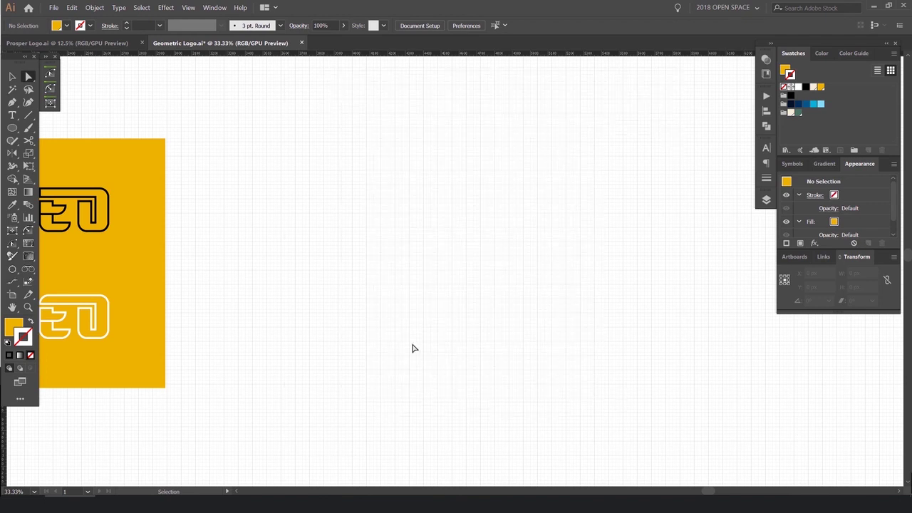
alt+scroll(371, 226, up, 2)
key(m)
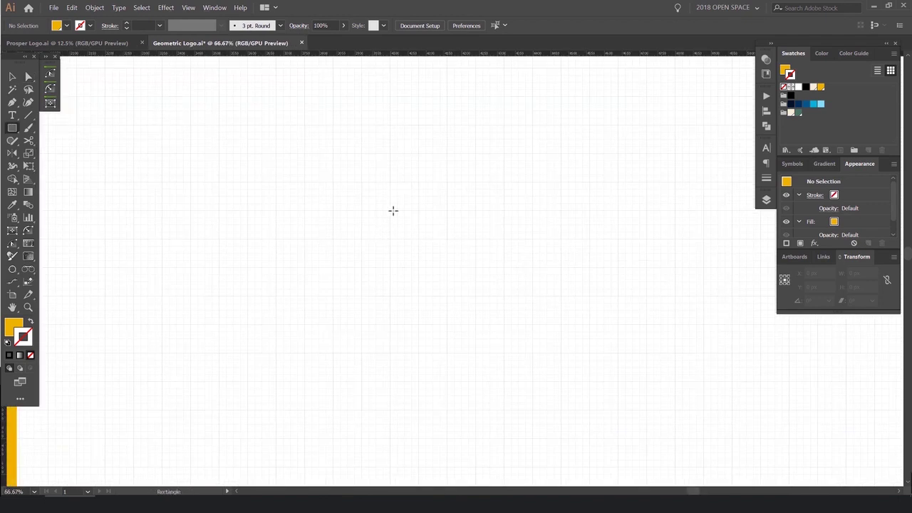
alt+scroll(396, 214, up, 5)
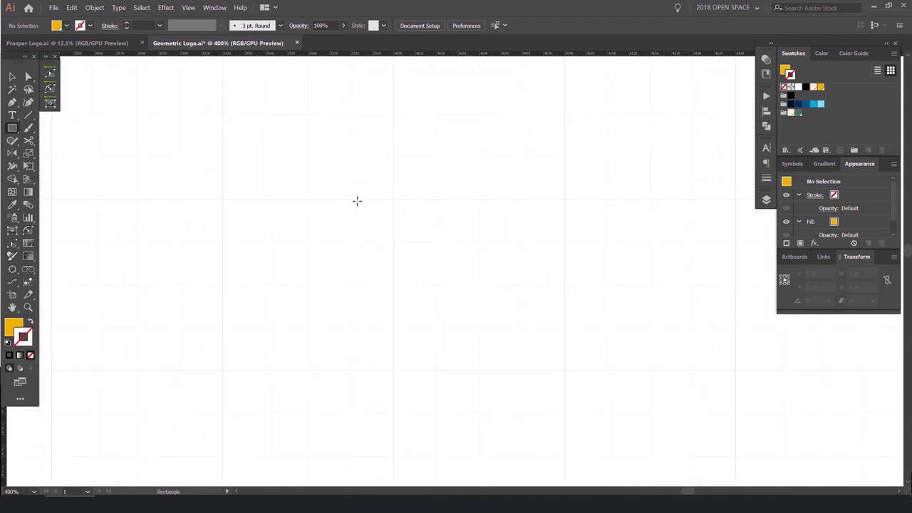
click(190, 7)
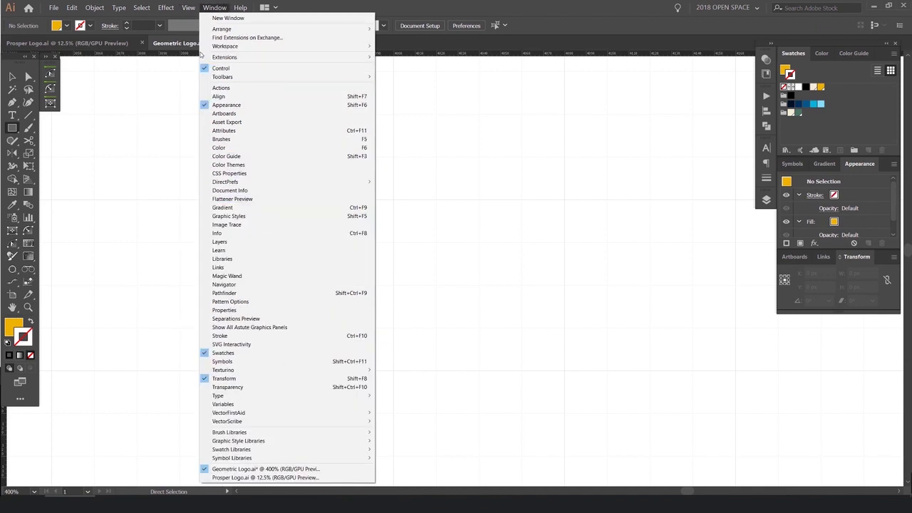
mouse_move(255, 284)
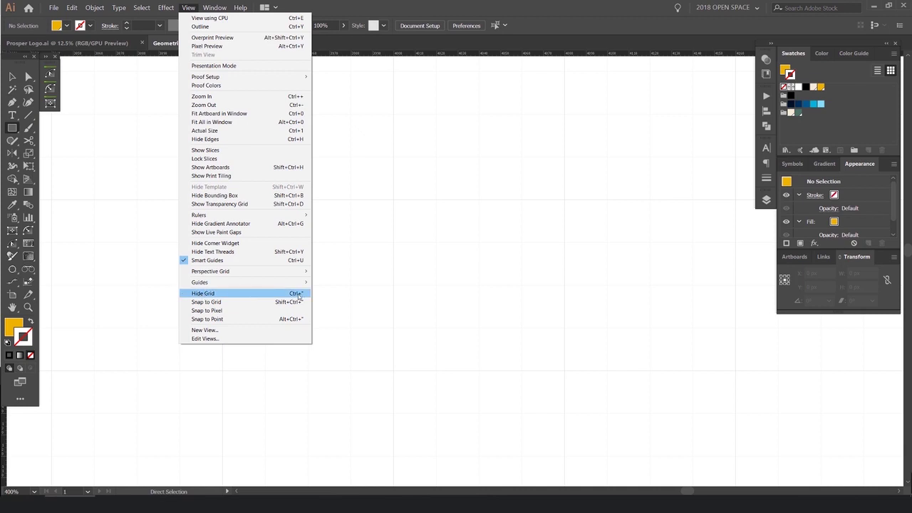
click(428, 258)
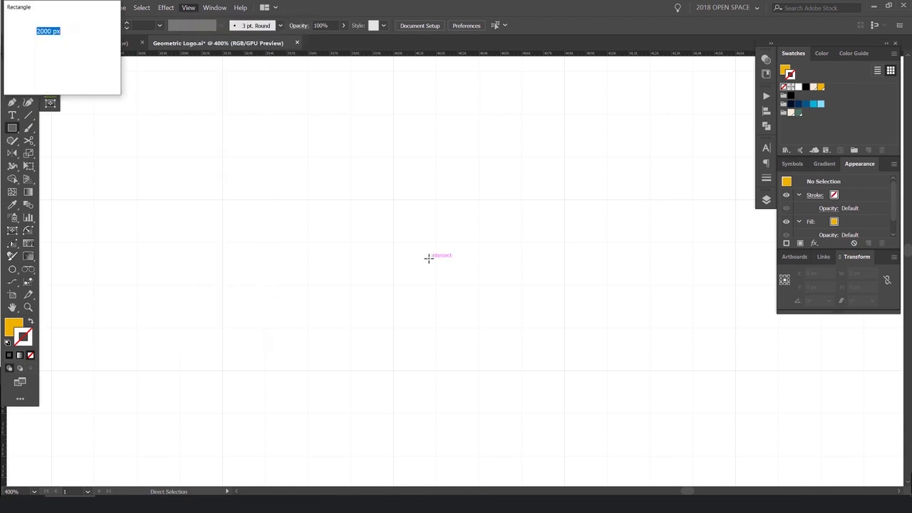
key(Escape)
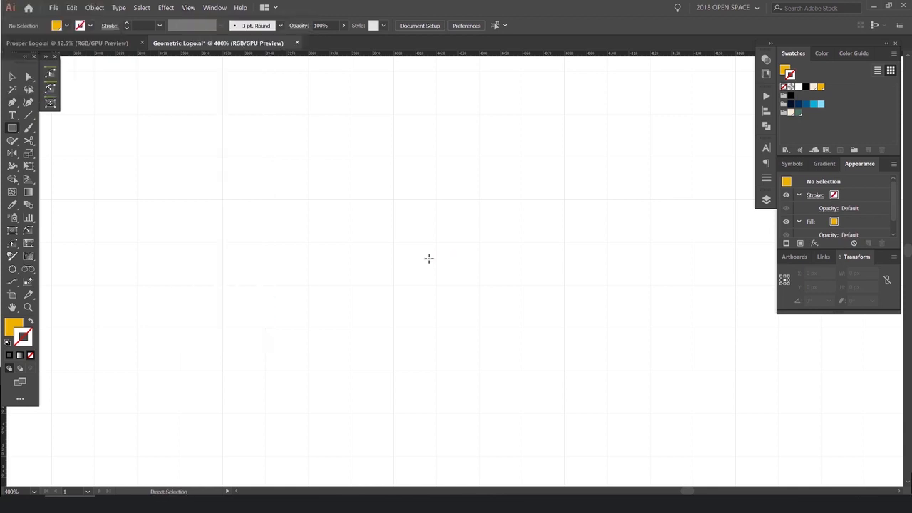
- Turn on Snap to Grid, check that the option is active and return to the Selection tool
click(189, 8)
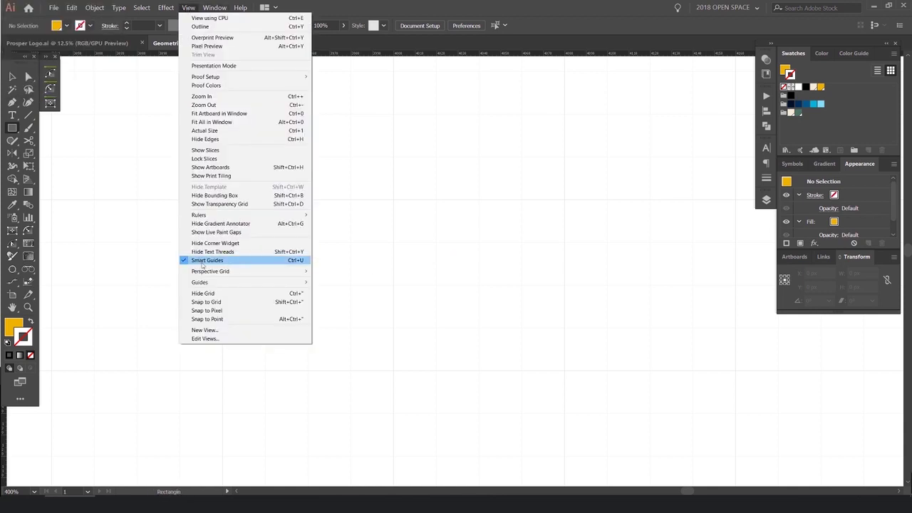
click(218, 302)
click(188, 7)
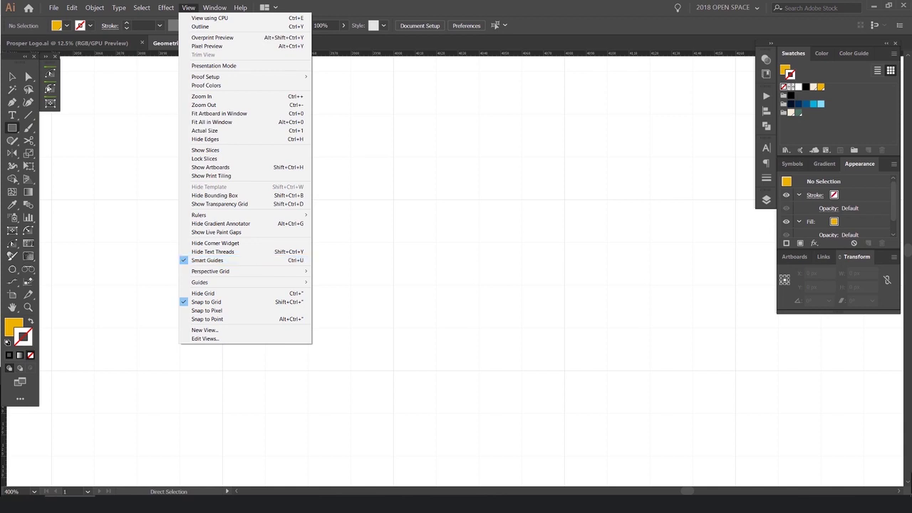
click(12, 76)
- Revisit the SEED logos and find an empty area of the grid beside them
scroll(299, 194, down, 9)
drag(233, 232, 492, 227)
scroll(396, 204, up, 1)
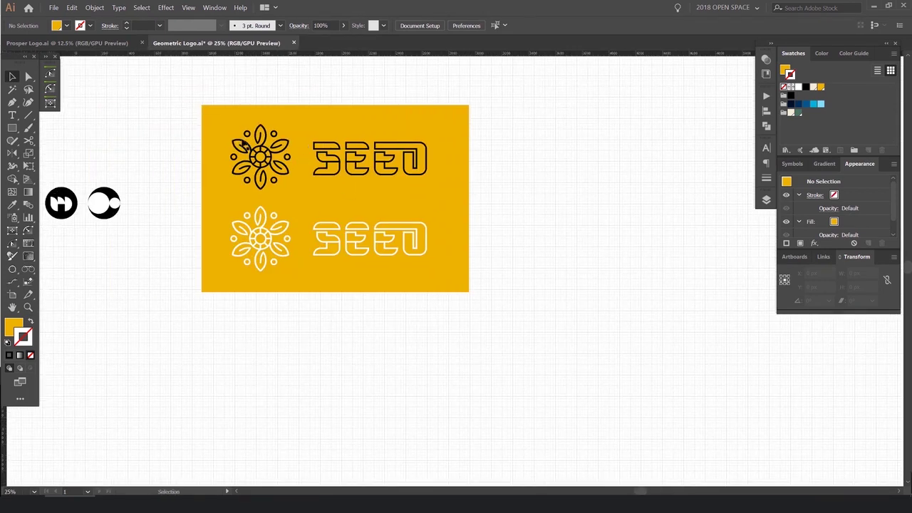
scroll(608, 224, up, 2)
drag(608, 223, 460, 245)
scroll(460, 245, up, 2)
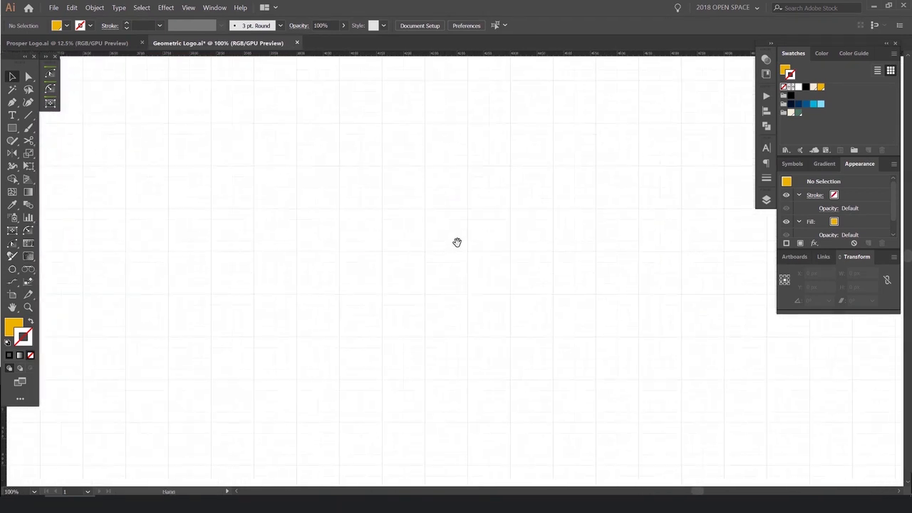
- Draw a 160 px circle with the Ellipse tool, centred on a gridline intersection in the empty area
key(l)
click(14, 130)
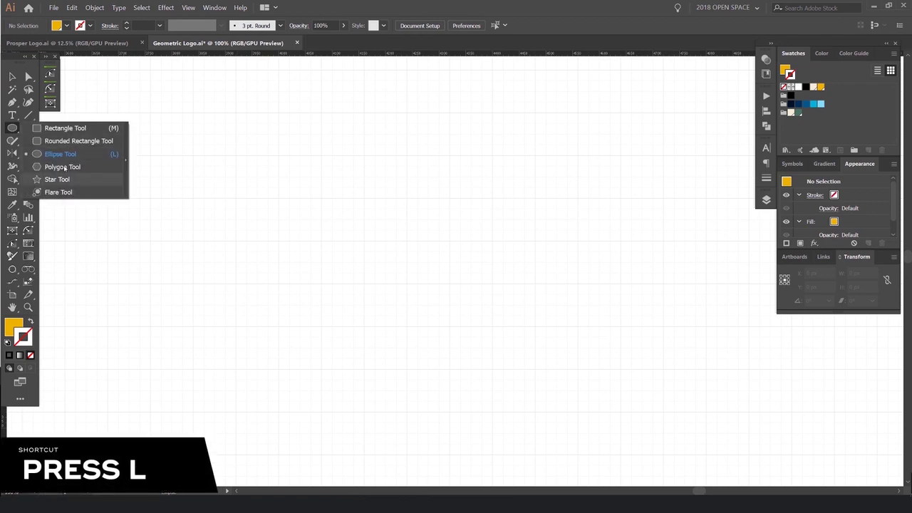
click(65, 155)
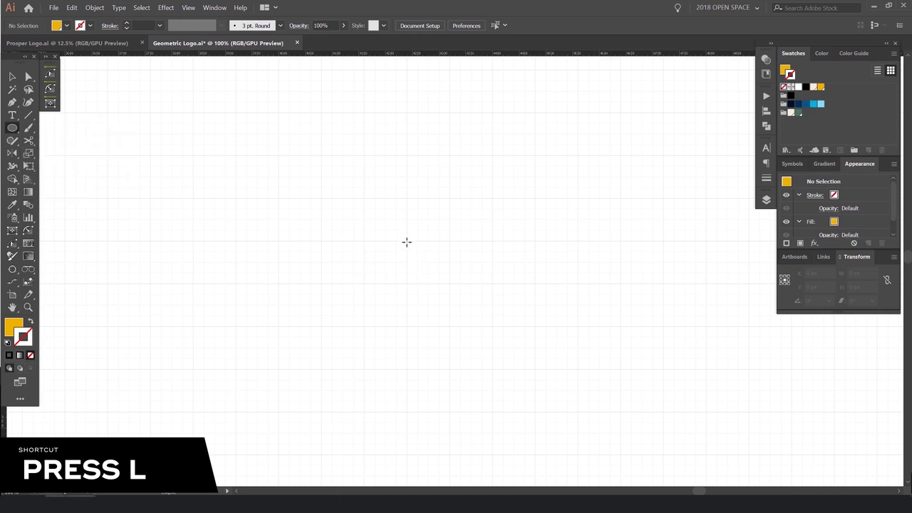
drag(407, 241, 437, 260)
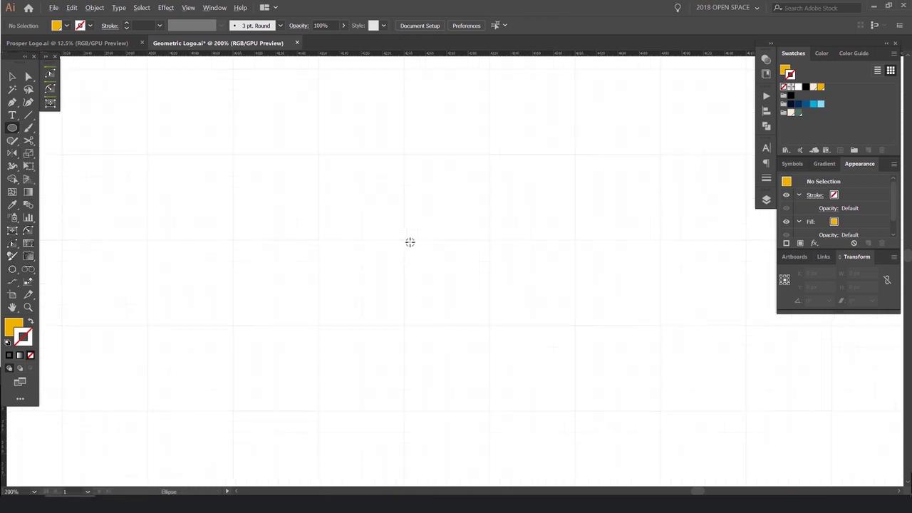
scroll(409, 208, down, 5)
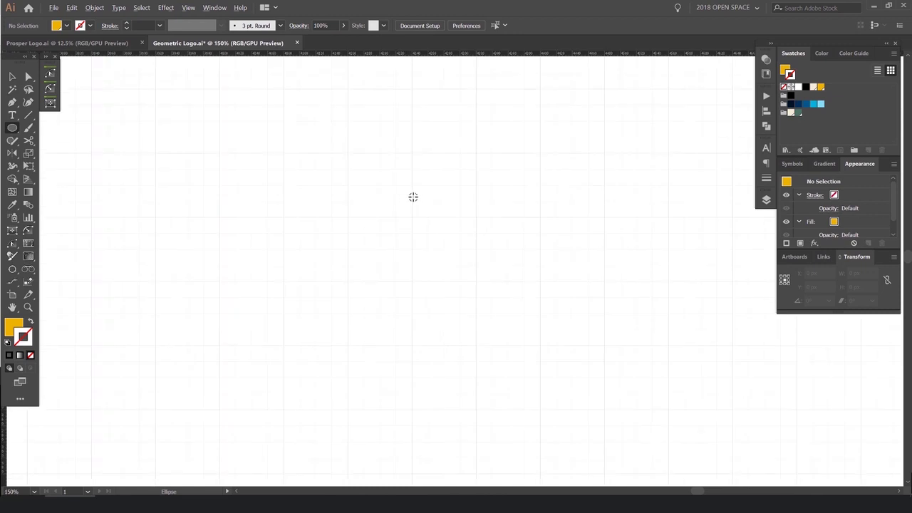
scroll(415, 207, up, 1)
drag(410, 213, 438, 259)
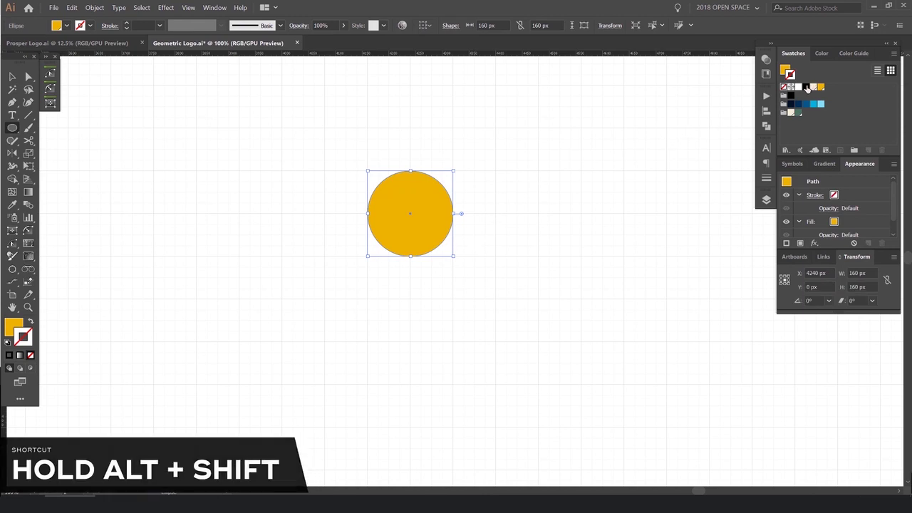
- Give the circle no fill and a 10 pt black stroke, return to the Selection tool and deselect it
click(806, 85)
key(x)
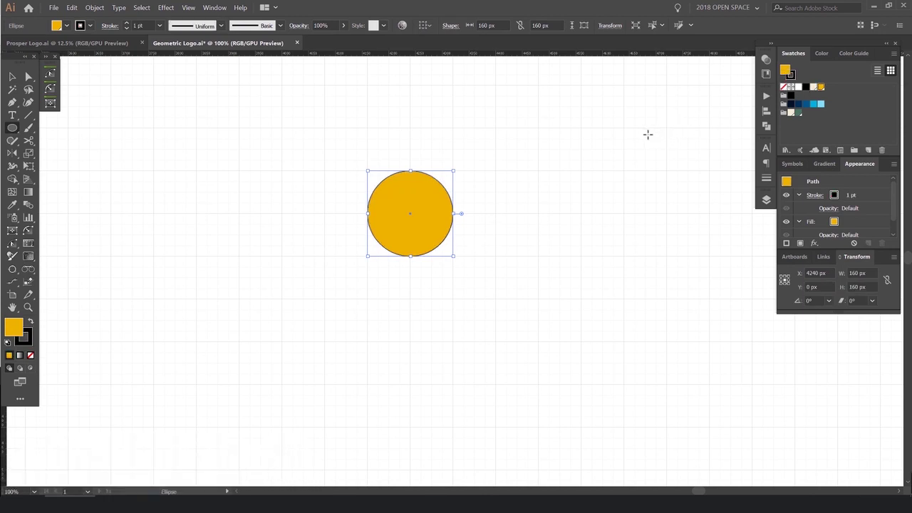
key(slash)
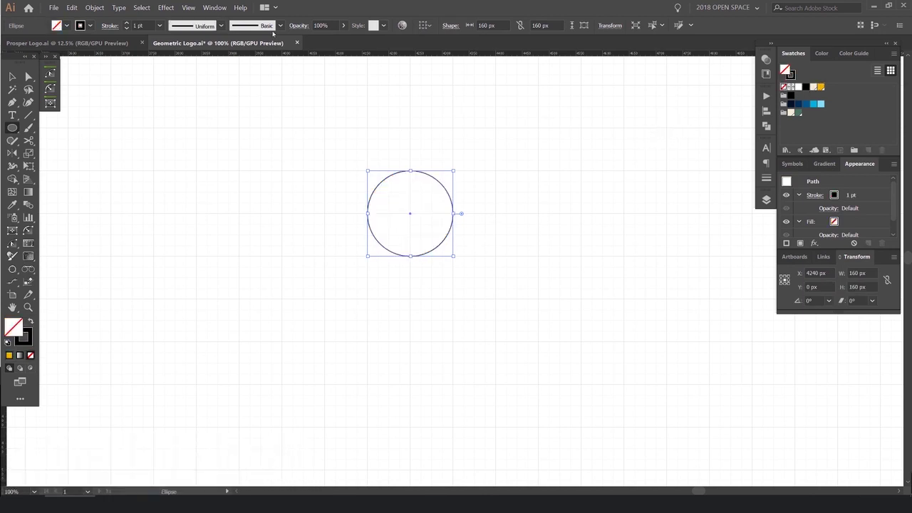
shift+click(127, 24)
scroll(383, 110, down, 4)
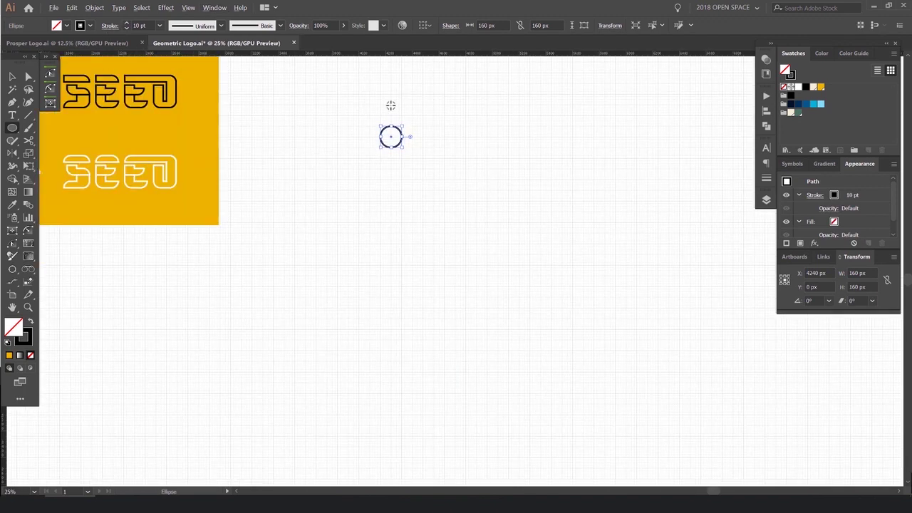
scroll(391, 106, up, 3)
key(v)
click(416, 153)
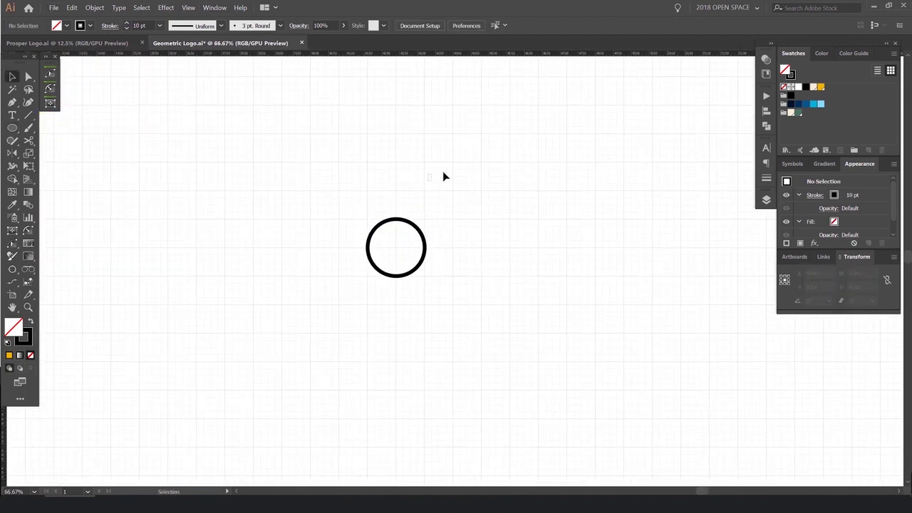
- Duplicate the circle 300 px to its right along the same horizontal gridline and deselect the copy
click(368, 247)
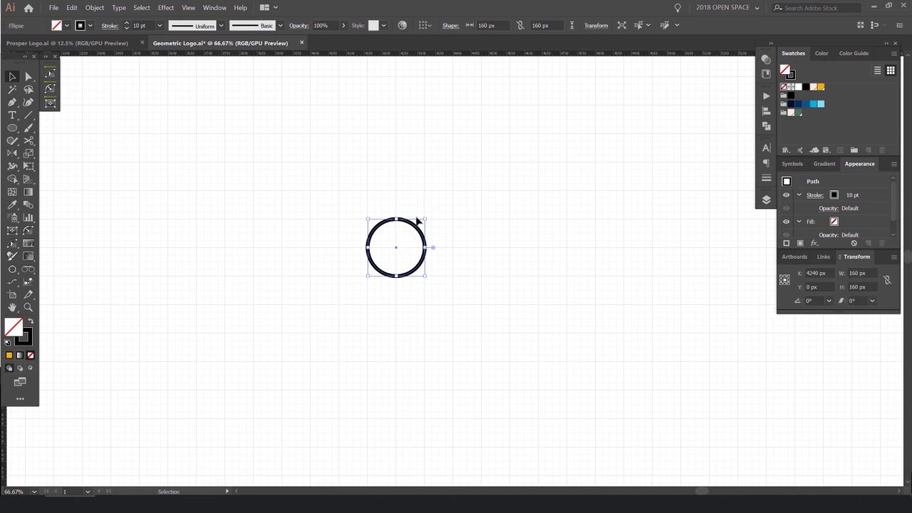
drag(442, 186, 364, 154)
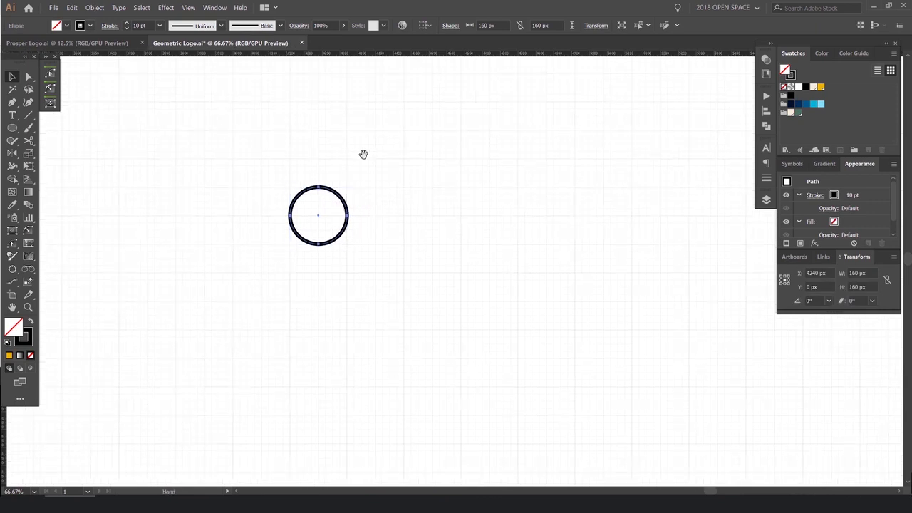
click(362, 156)
drag(369, 195, 418, 213)
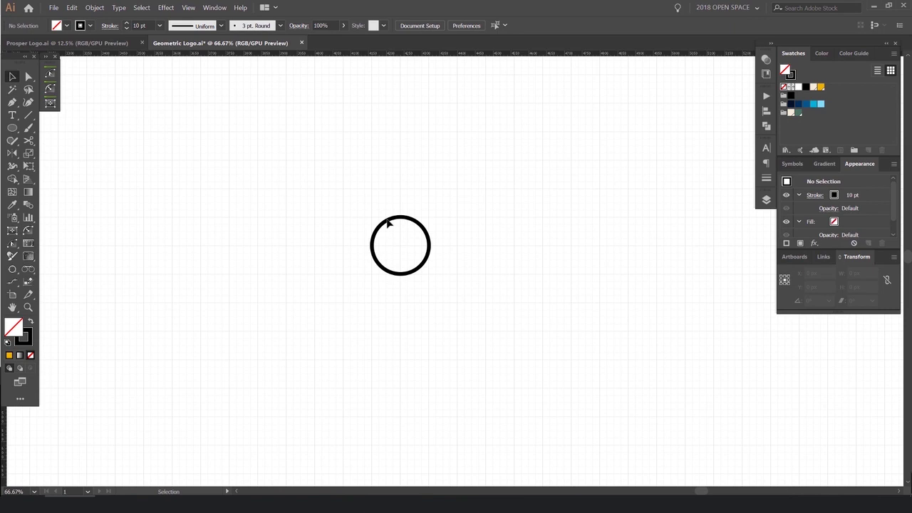
scroll(387, 220, up, 1)
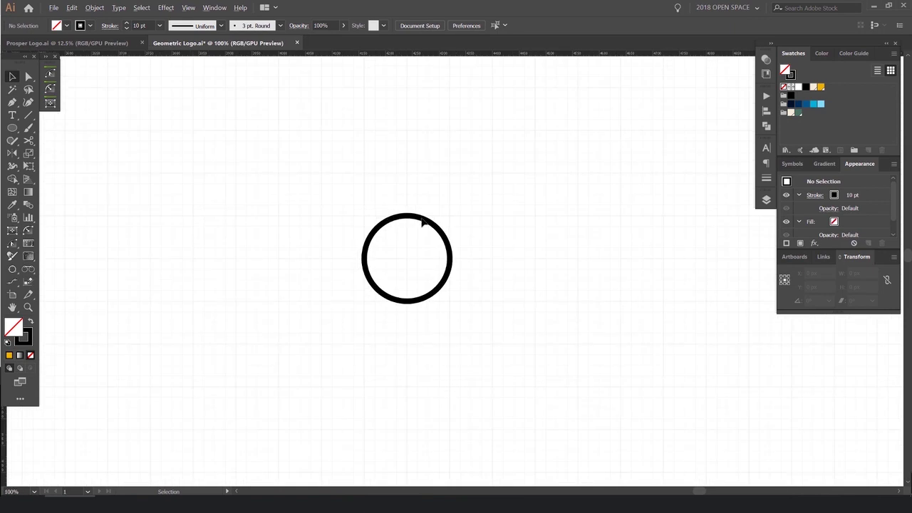
drag(421, 217, 453, 197)
drag(530, 192, 584, 189)
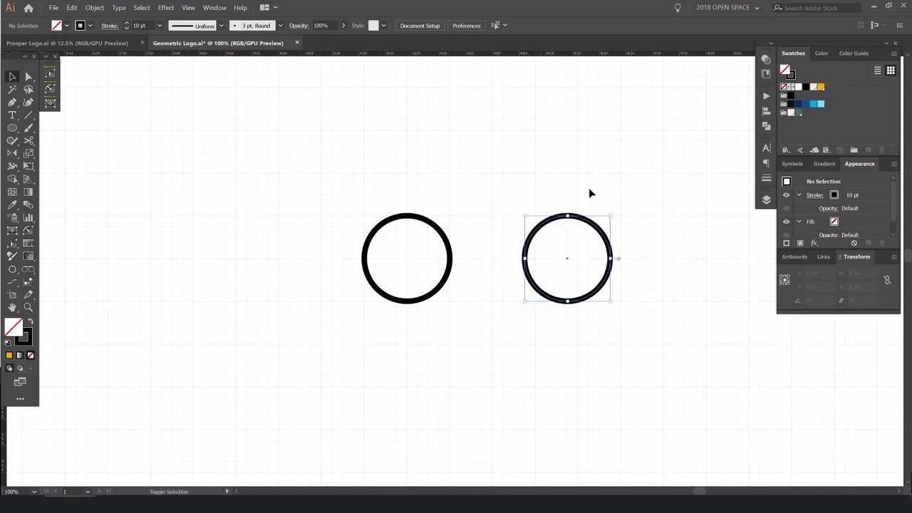
drag(642, 226, 490, 157)
click(483, 157)
- Duplicate the second circle a short distance to the right so the copy overlaps it, and select the copy
scroll(482, 156, up, 1)
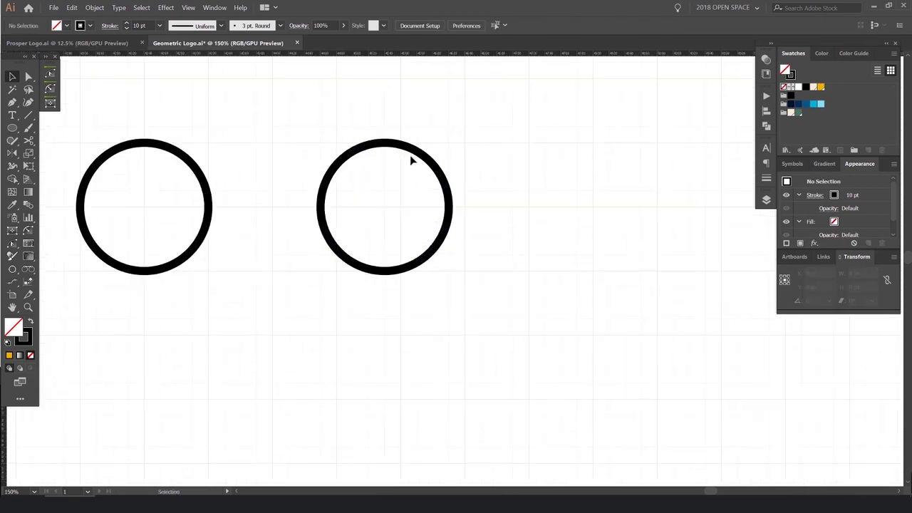
click(433, 173)
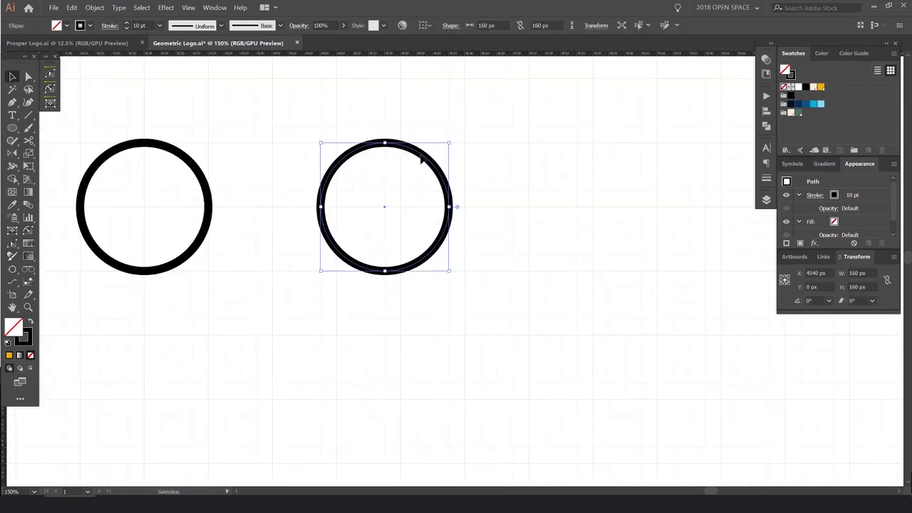
drag(417, 155, 470, 149)
click(536, 156)
click(488, 172)
scroll(467, 175, up, 1)
- Nudge the overlapping copy sideways in grid steps to X 4620 px, its edge passing through the other circle's centre
key(shift+Right)
key(shift+Right)
key(shift+Right)
key(shift+Right)
key(shift+Left)
key(shift+Left)
key(shift+Left)
key(shift+Left)
key(shift+Right)
key(shift+Right)
key(shift+Right)
key(shift+Right)
key(shift+Right)
key(shift+Left)
key(shift+Left)
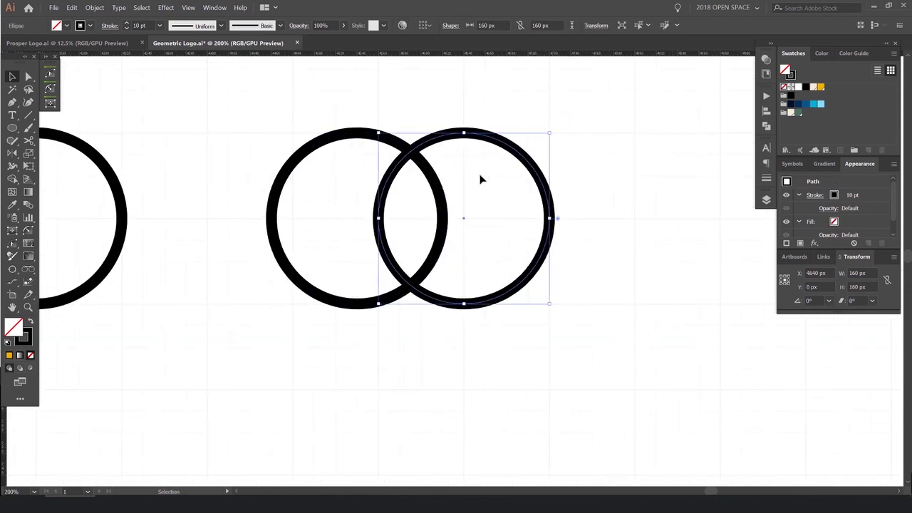
key(shift+Right)
key(shift+Right)
scroll(504, 173, down, 2)
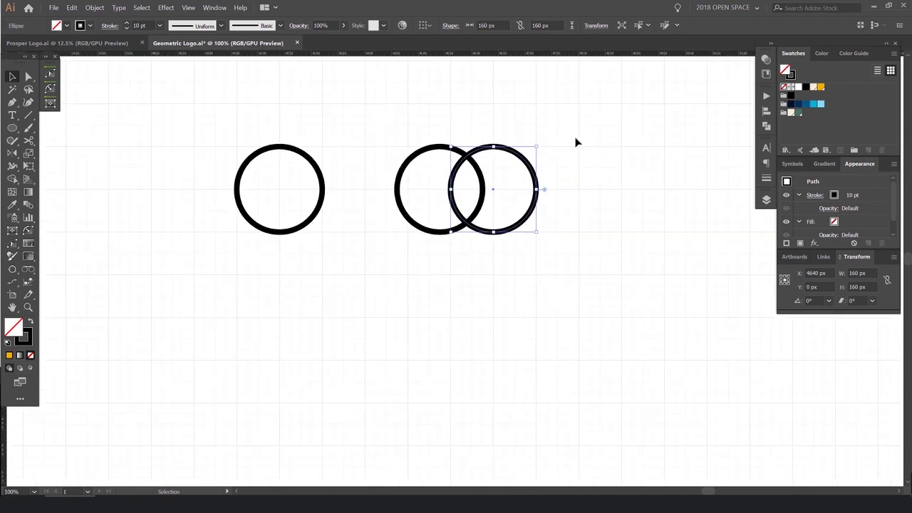
scroll(549, 153, up, 2)
key(shift+Left)
key(shift+Left)
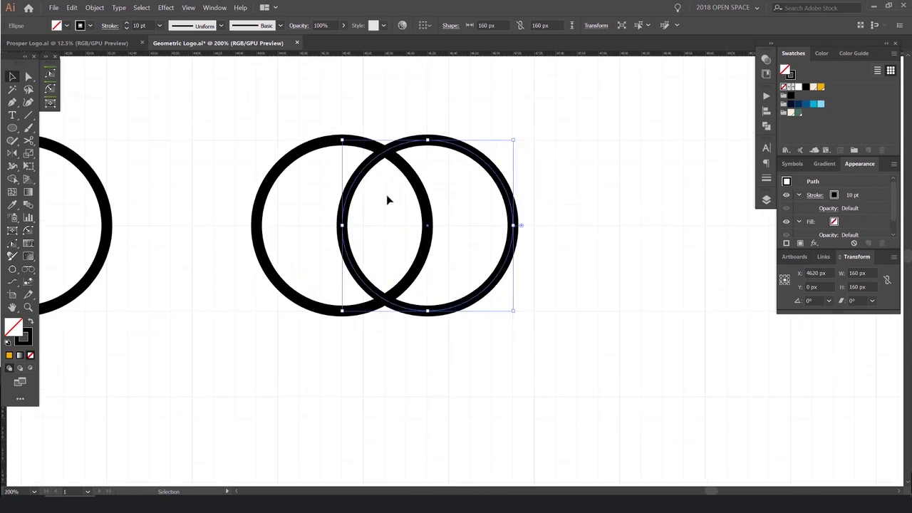
scroll(393, 194, down, 1)
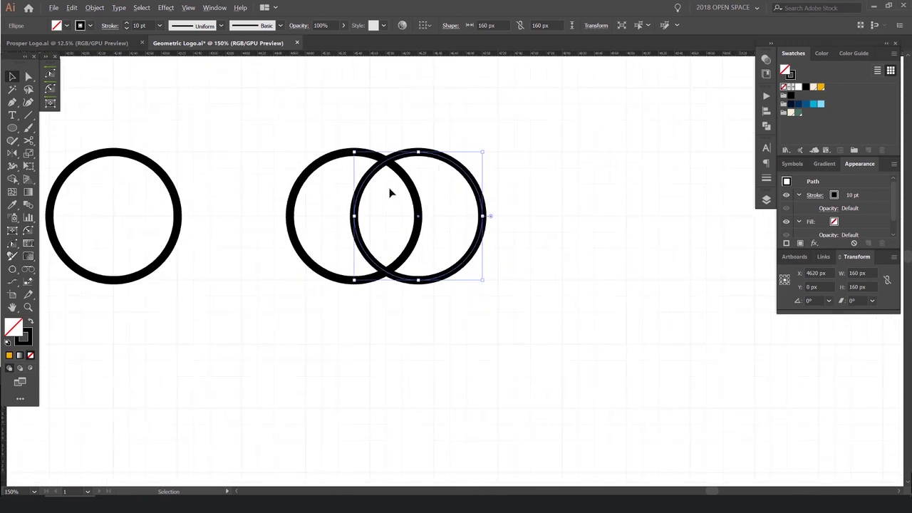
- Remove the outer crescents of the two overlapping circles with Shape Builder, keeping only the lens shape in the middle
shift+click(289, 219)
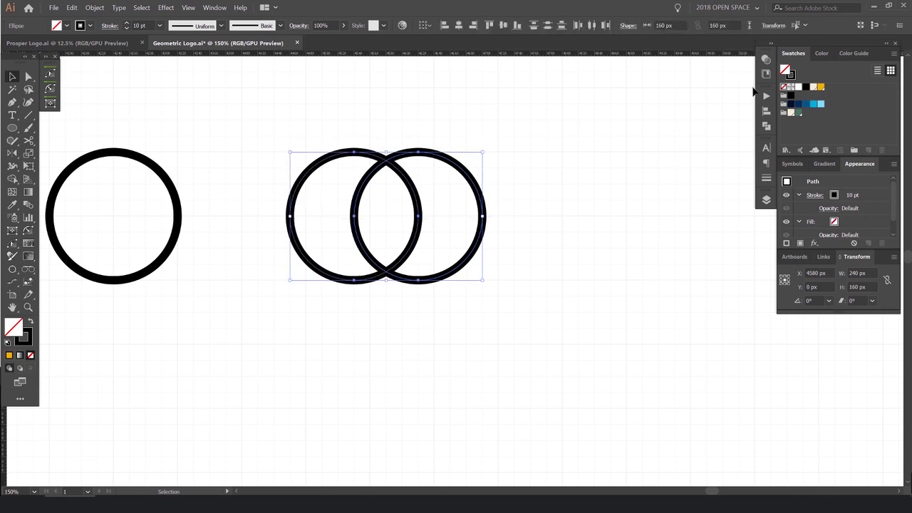
scroll(333, 164, up, 1)
key(shift+m)
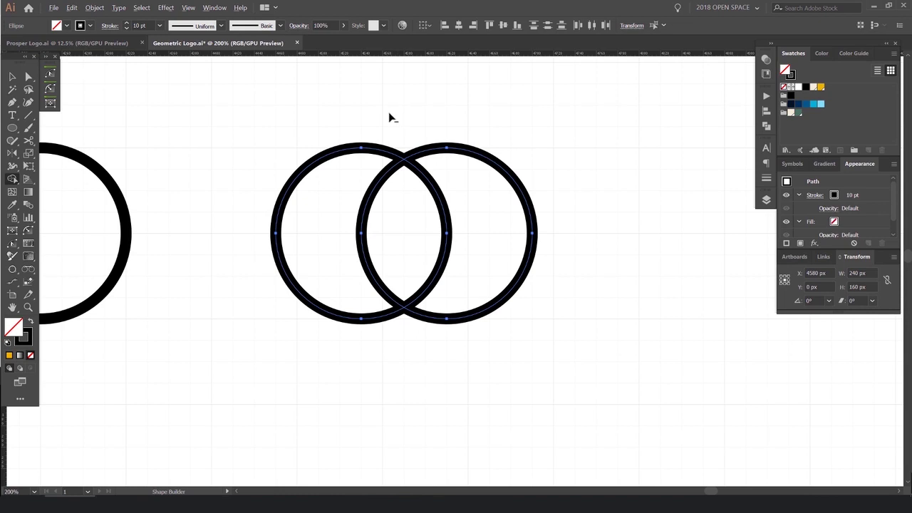
drag(359, 143, 338, 177)
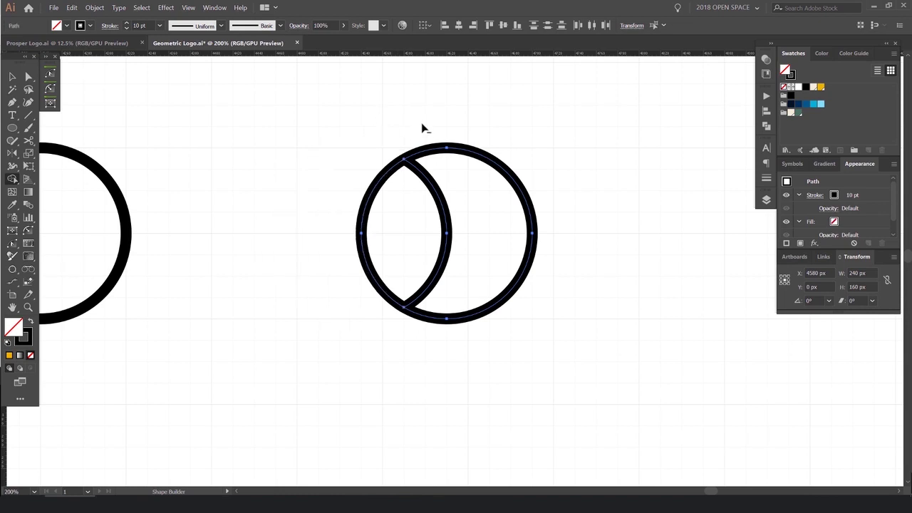
drag(421, 123, 472, 204)
key(v)
click(467, 149)
click(389, 175)
- Look up the Shape Builder tool's location and the Pathfinder shape modes as an alternative way to intersect shapes
right_click(14, 180)
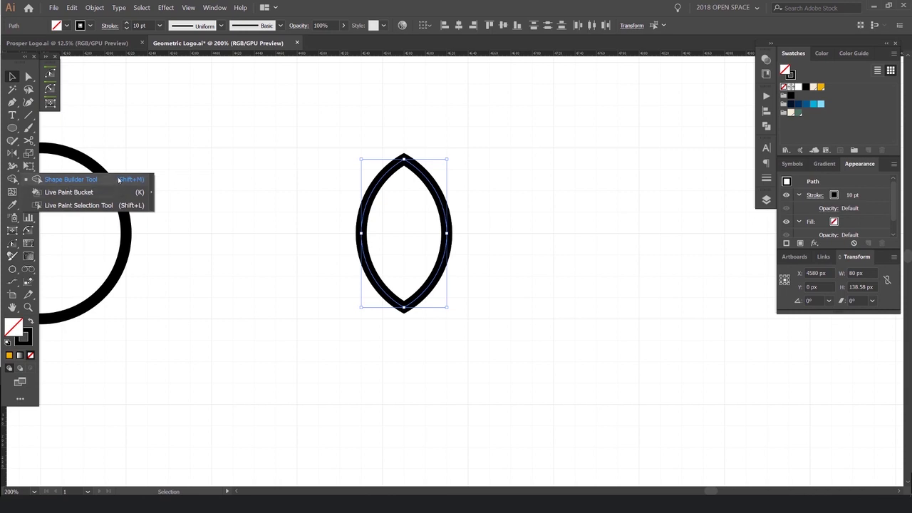
click(766, 125)
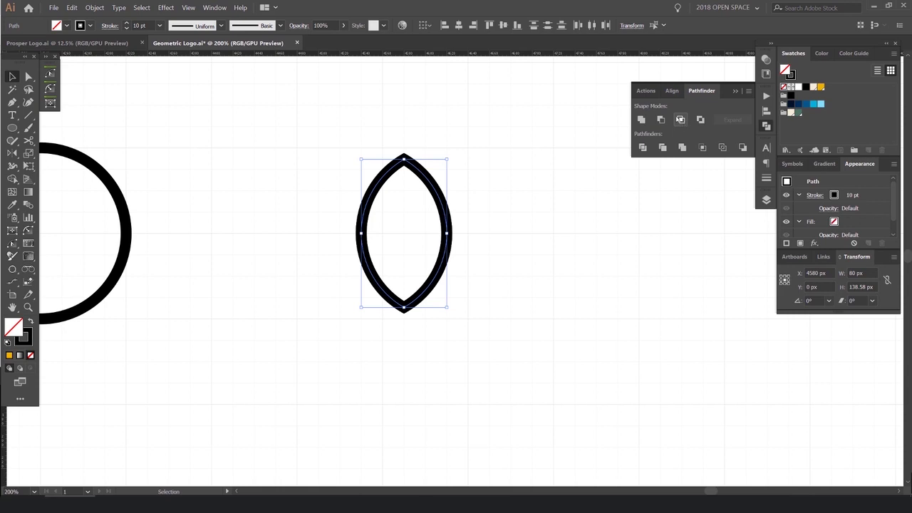
click(766, 126)
- Place the lens shape above the remaining circle, centred on its vertical axis, and nudge it down until they touch
scroll(471, 161, down, 2)
click(495, 144)
drag(494, 145, 634, 240)
drag(565, 236, 409, 145)
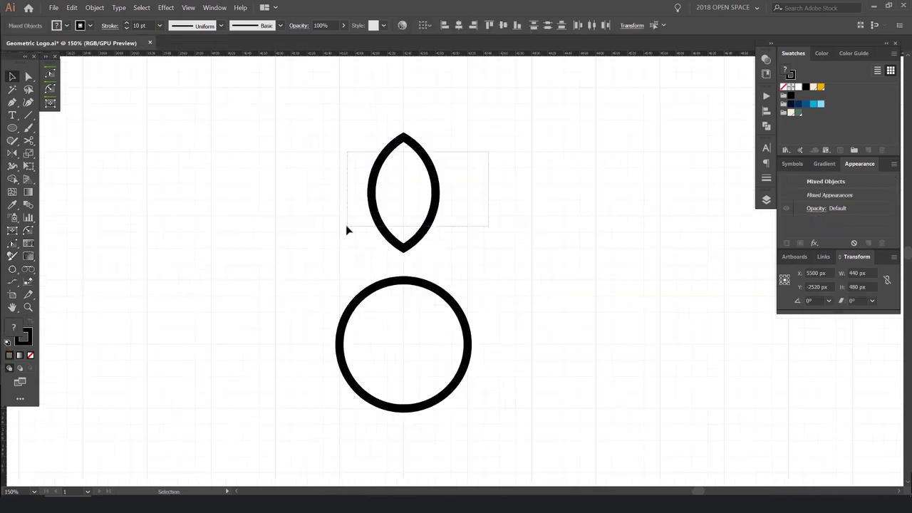
click(424, 203)
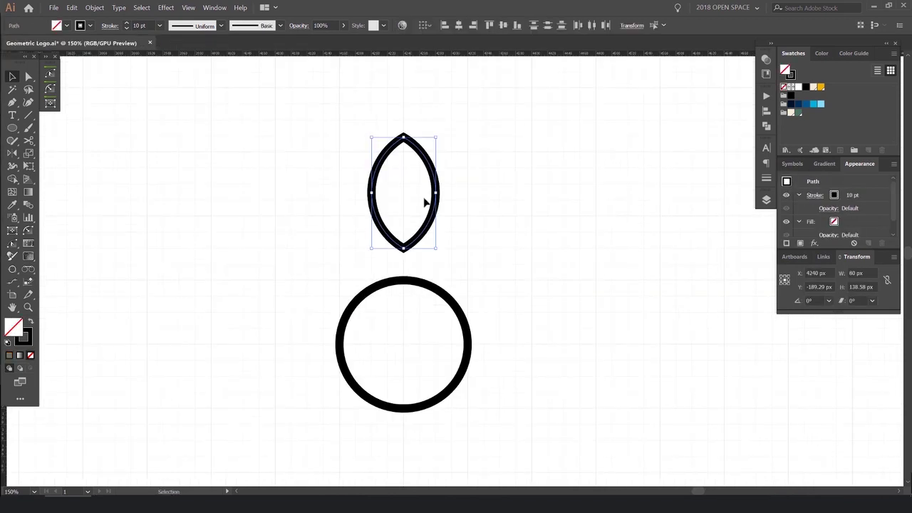
key(Down)
key(Down)
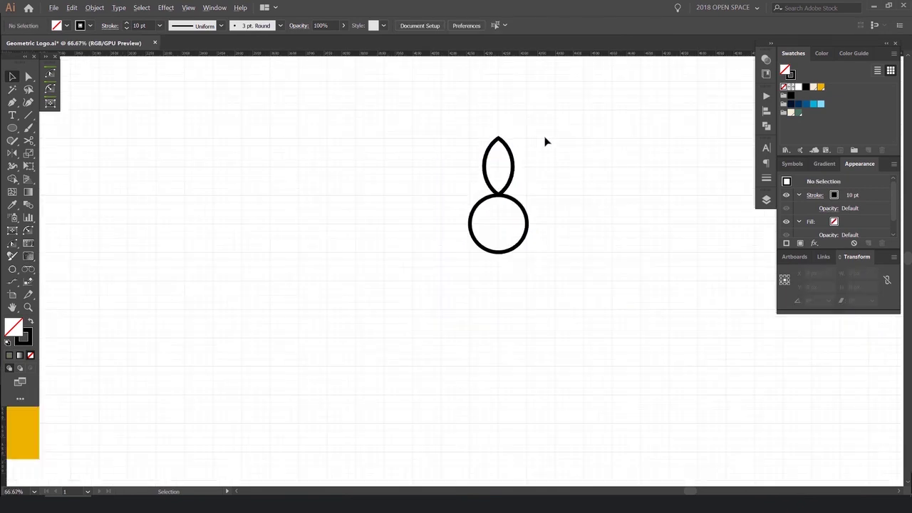
- Inspect the junction between the lens's lower tip and the circle's top in Outline mode, and return to Preview
drag(563, 132, 470, 178)
click(572, 151)
scroll(520, 160, up, 2)
click(501, 184)
scroll(488, 207, up, 2)
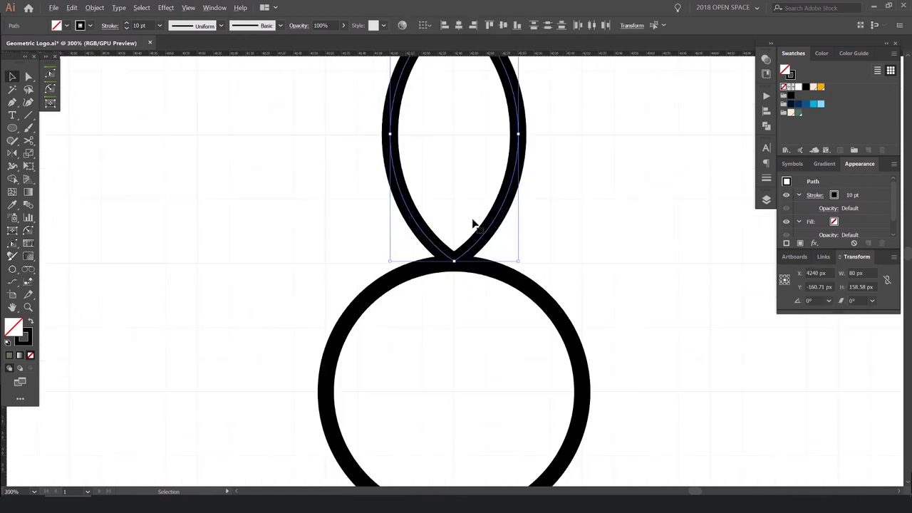
scroll(417, 217, up, 1)
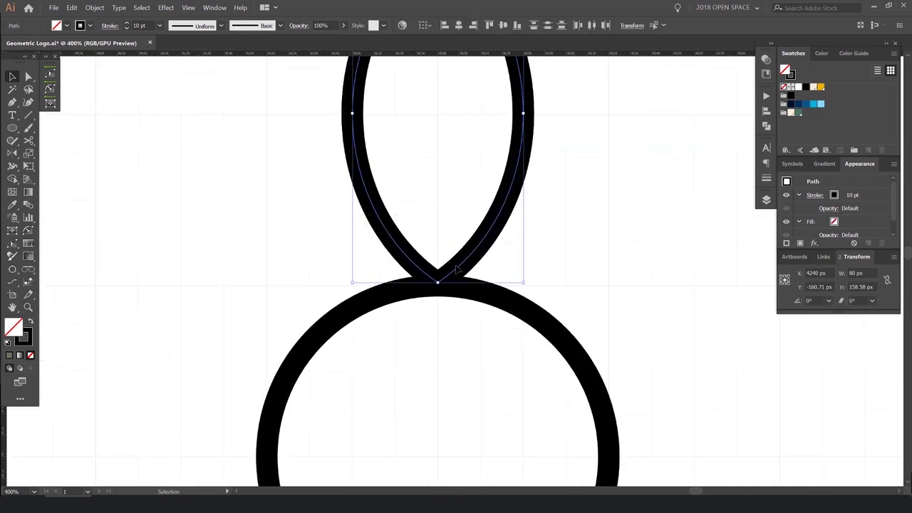
key(ctrl+y)
scroll(443, 279, up, 3)
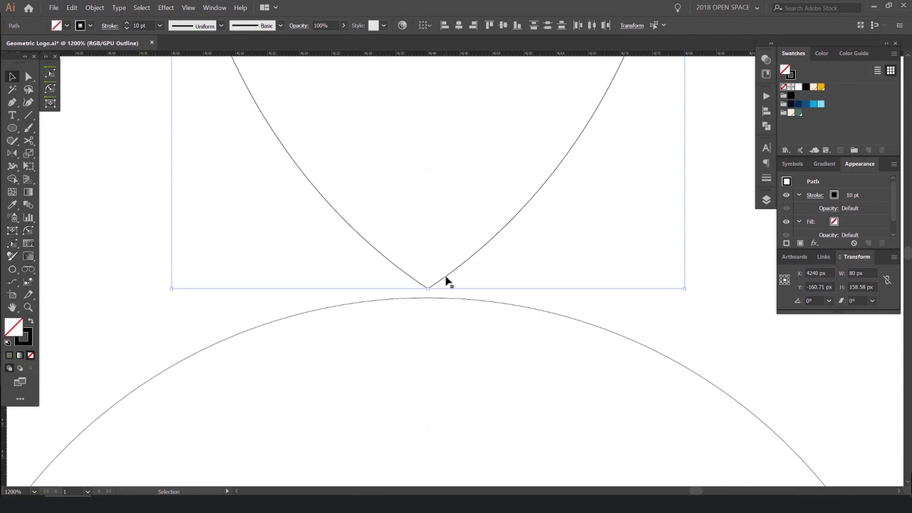
click(189, 7)
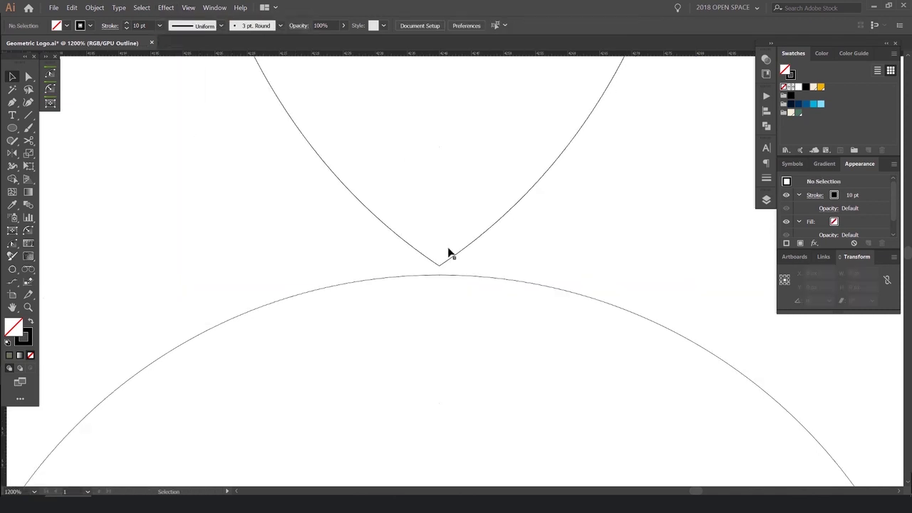
scroll(447, 253, up, 2)
key(a)
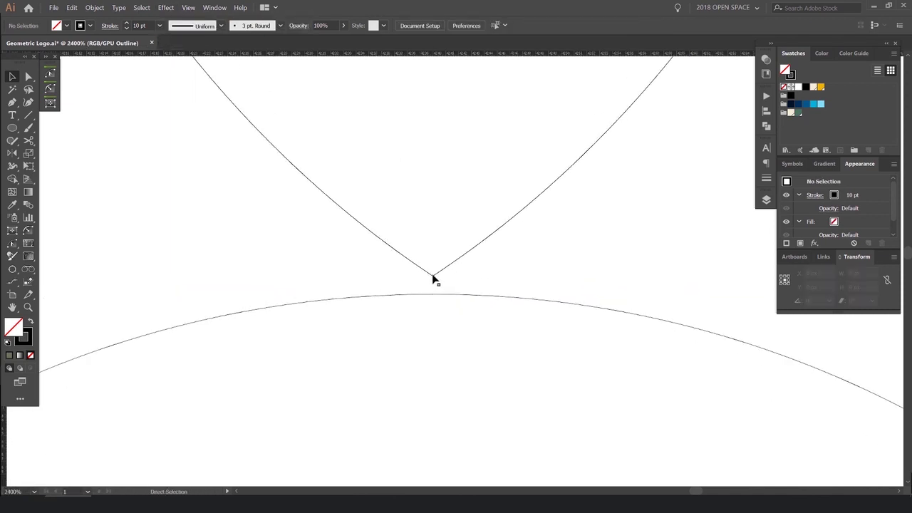
key(ctrl+y)
scroll(468, 204, down, 4)
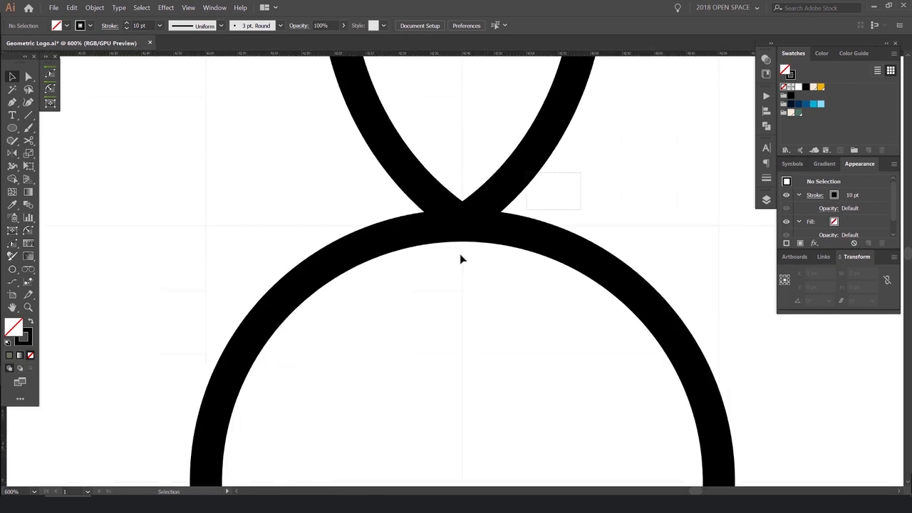
- Select the lens and the circle and compare their paths where the lens's lower tip meets the circle's top
click(497, 210)
click(555, 182)
drag(558, 179, 421, 251)
scroll(477, 212, up, 1)
drag(470, 154, 467, 246)
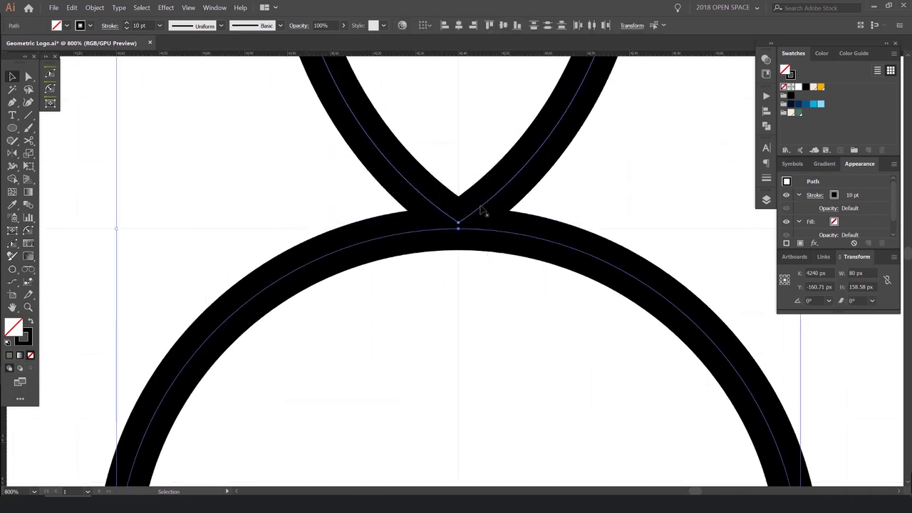
scroll(463, 210, up, 2)
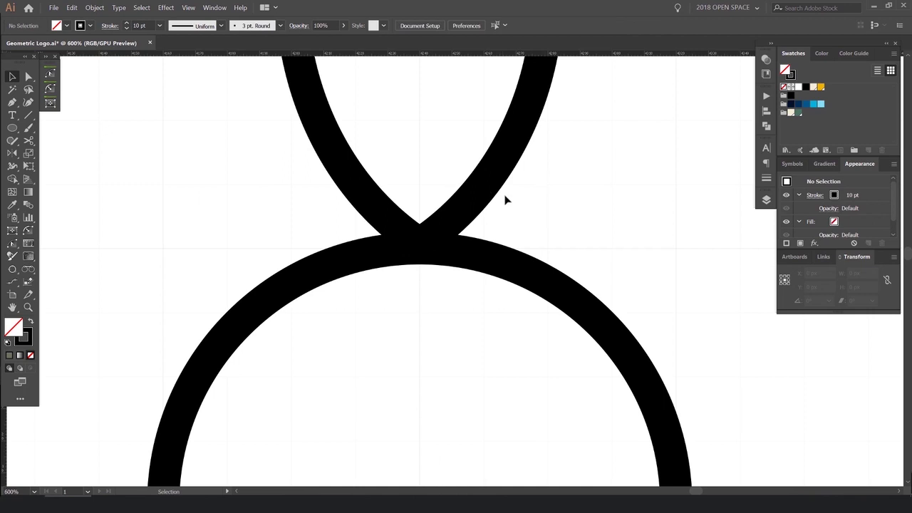
- In Outline mode, turn off Snap to Grid and move the lens down until its lower tip sits on the circle's top anchor point
click(417, 228)
key(ctrl+y)
scroll(423, 246, up, 5)
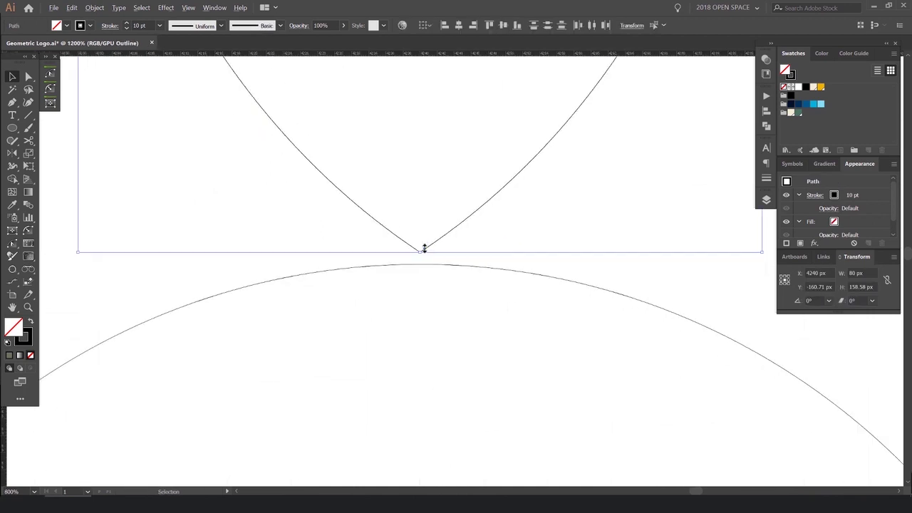
click(189, 7)
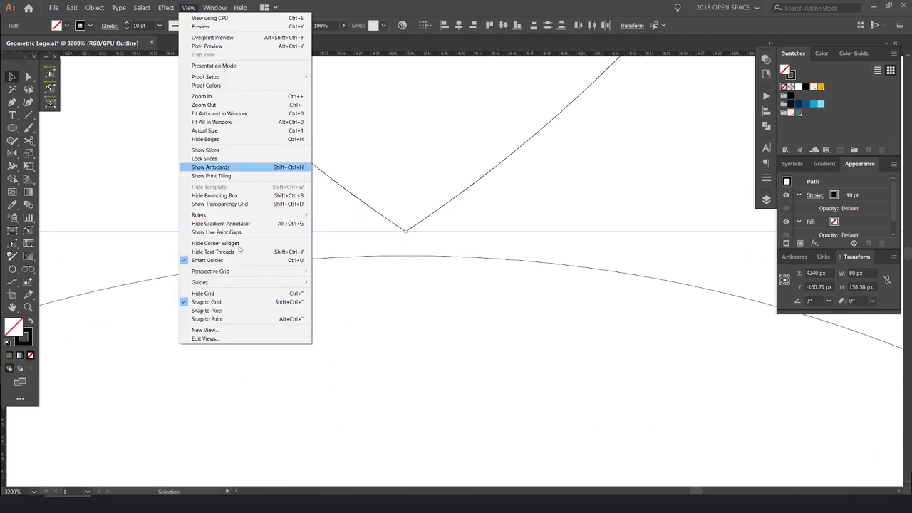
click(206, 302)
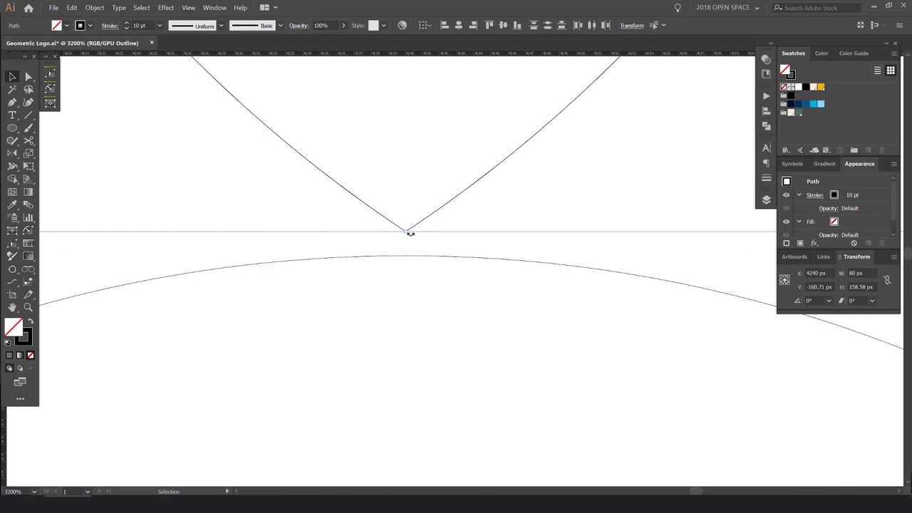
scroll(415, 240, up, 3)
drag(410, 237, 418, 301)
scroll(395, 271, up, 2)
scroll(398, 291, down, 6)
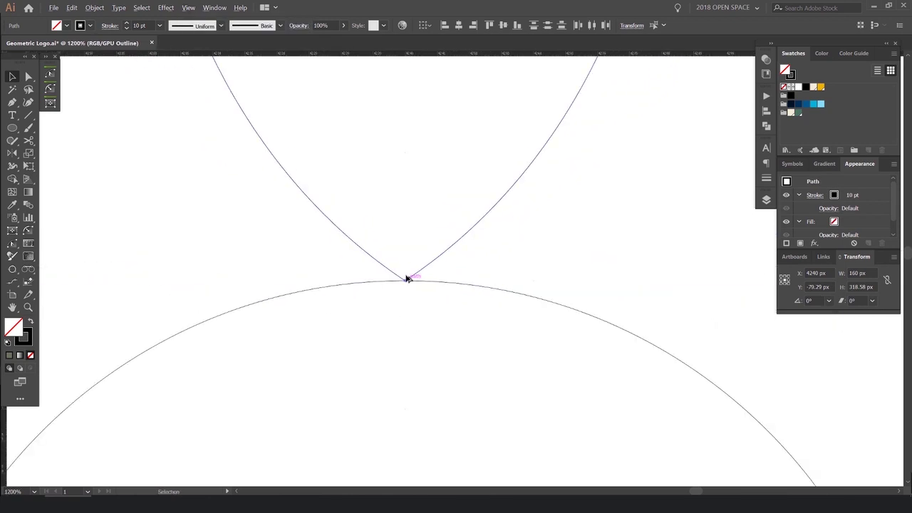
- Look up the Snap to Grid shortcut and toggle grid snapping
click(188, 7)
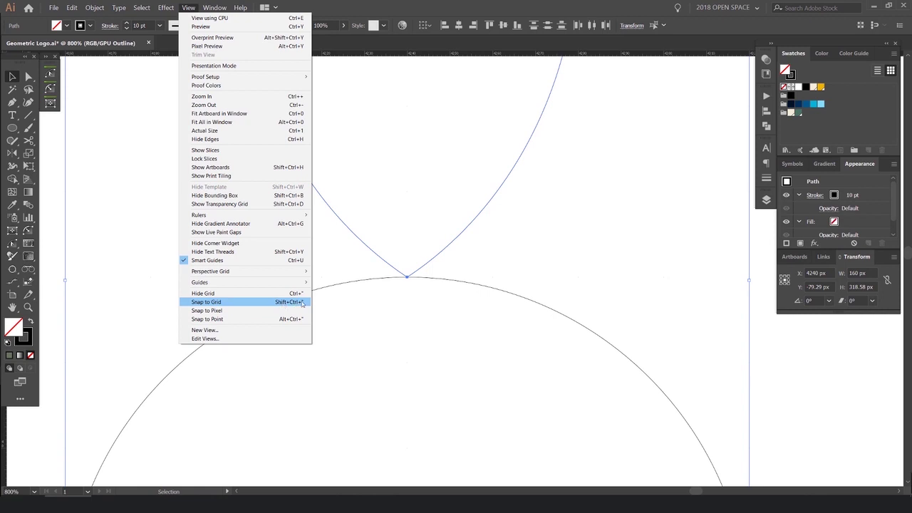
click(546, 239)
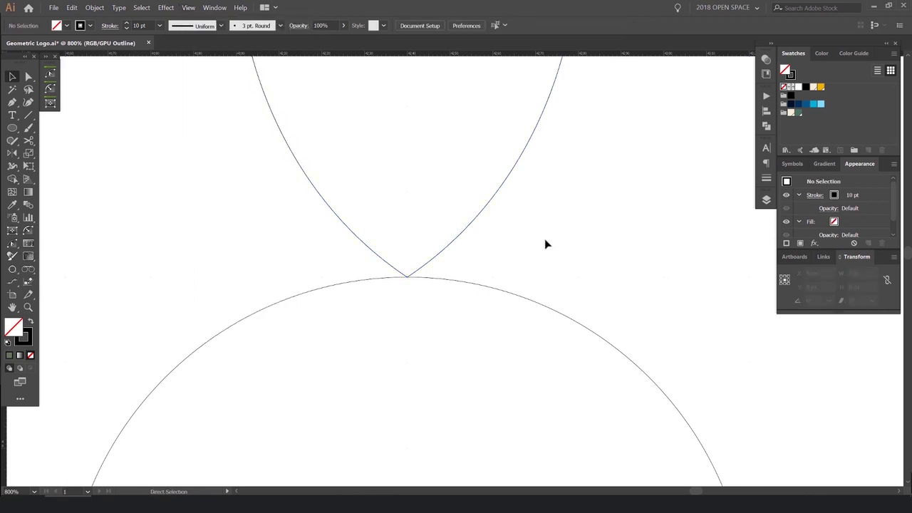
click(188, 7)
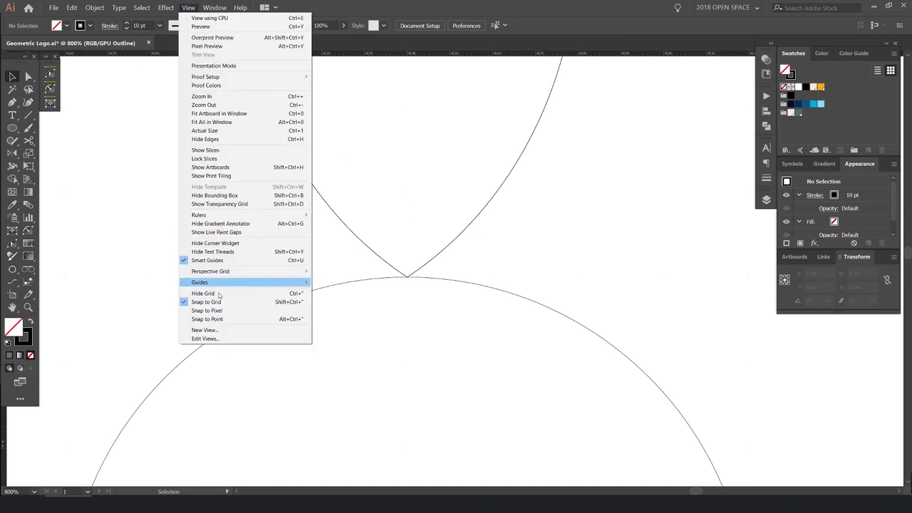
click(223, 303)
key(ctrl+minus)
key(ctrl+minus)
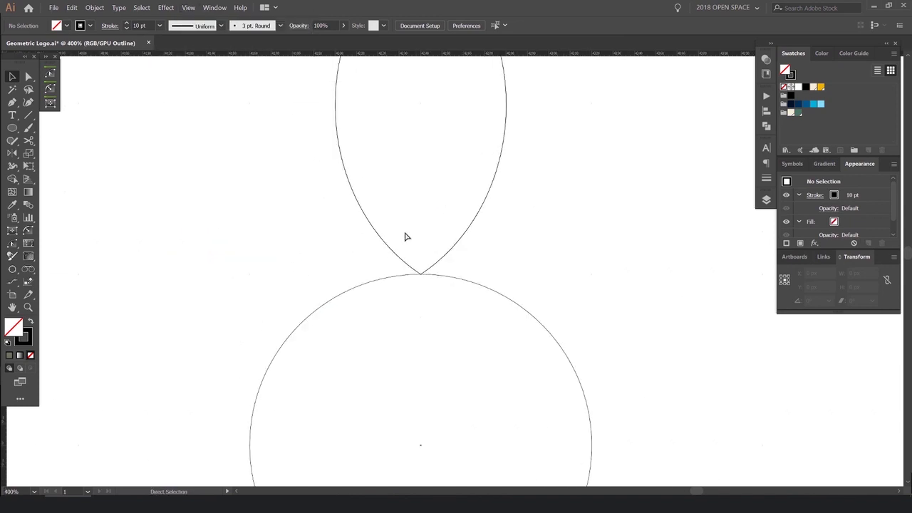
- Return to Preview, select the lens and examine how its lower tip overlaps the circle's stroke
key(ctrl+y)
drag(503, 211, 386, 265)
scroll(401, 258, up, 5)
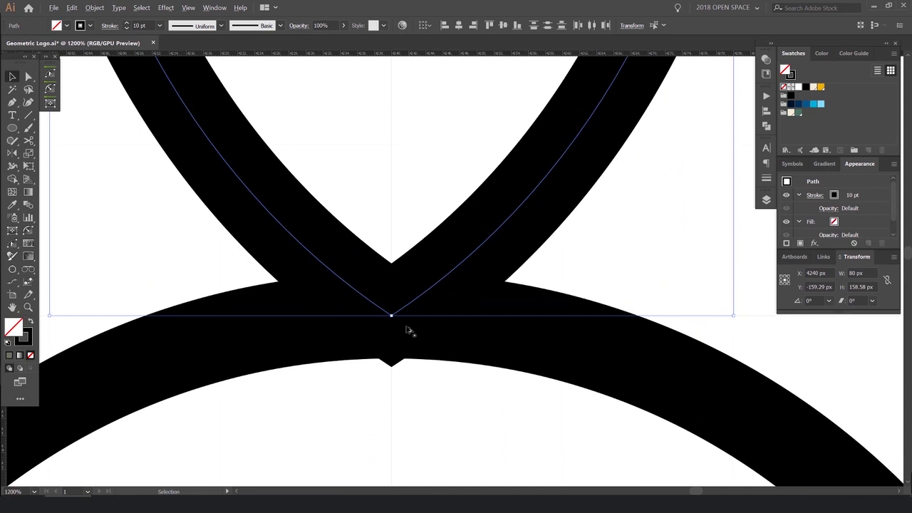
drag(390, 334, 432, 227)
scroll(424, 269, up, 1)
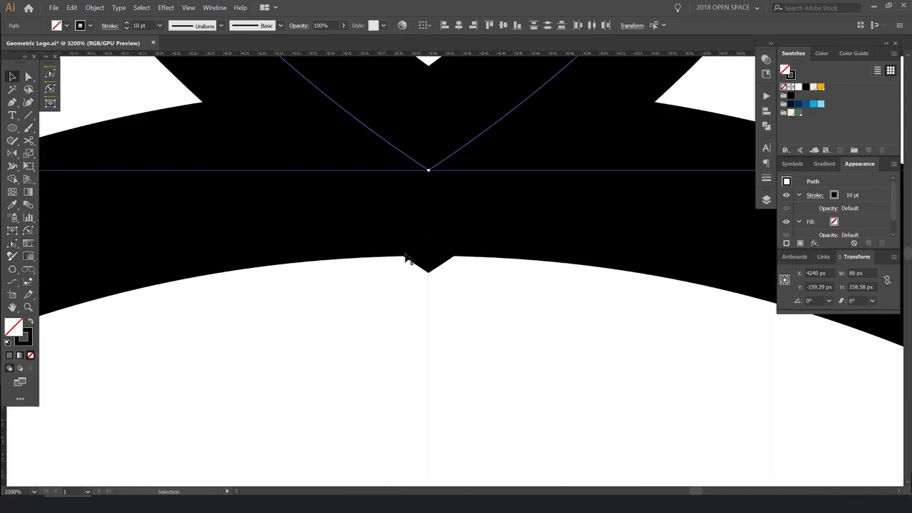
scroll(448, 264, down, 8)
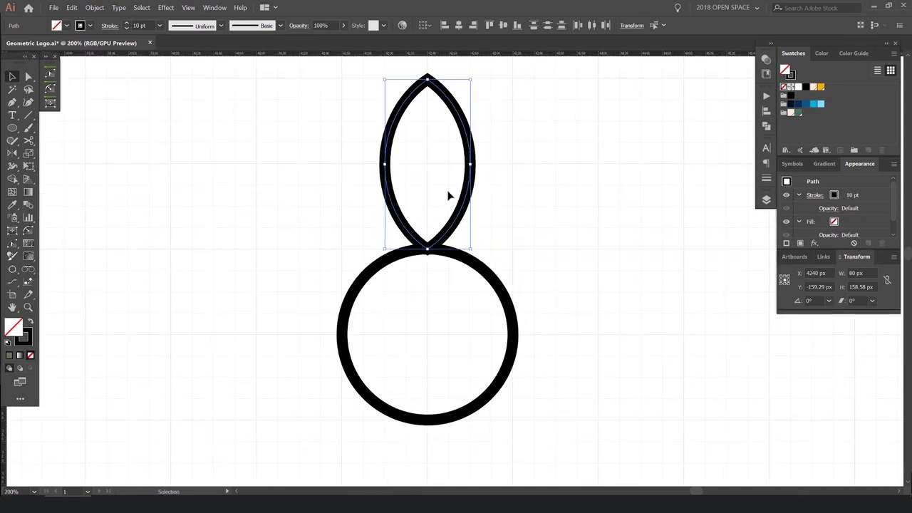
- Try the different stroke cap options on the lens and go back to Butt Cap
click(766, 177)
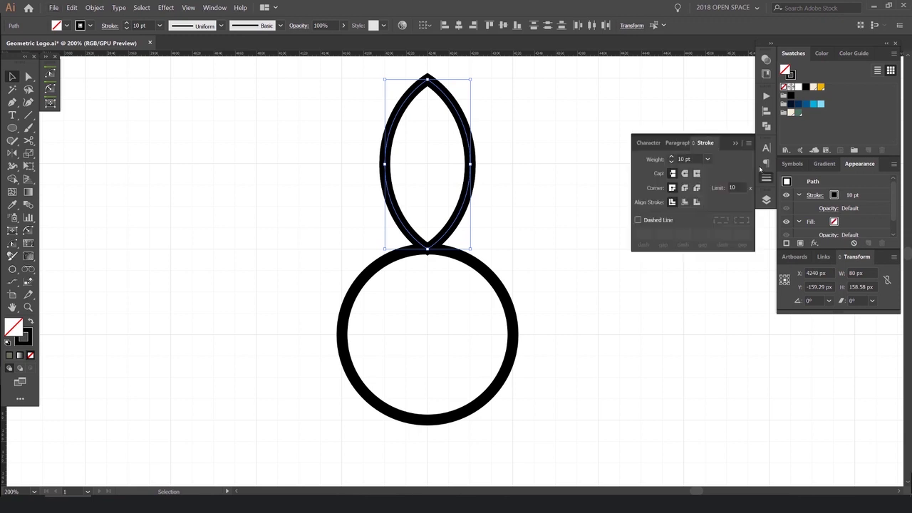
click(685, 174)
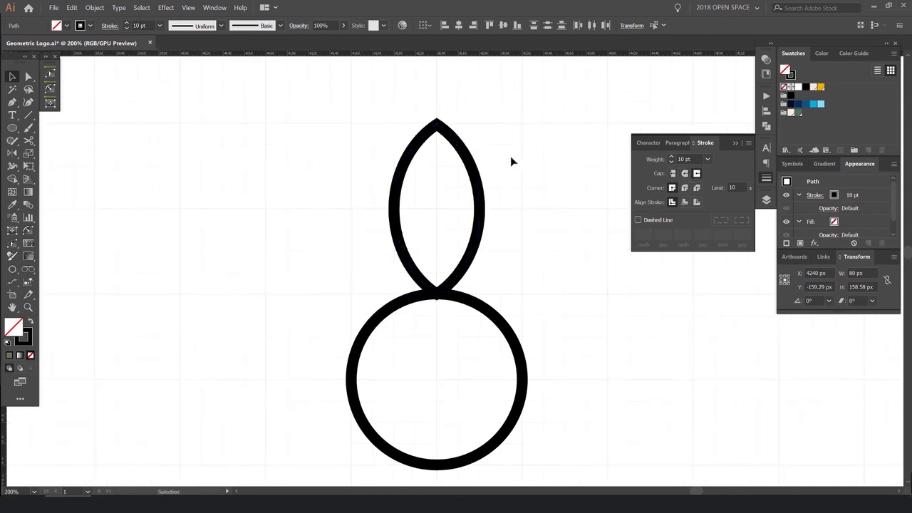
click(439, 163)
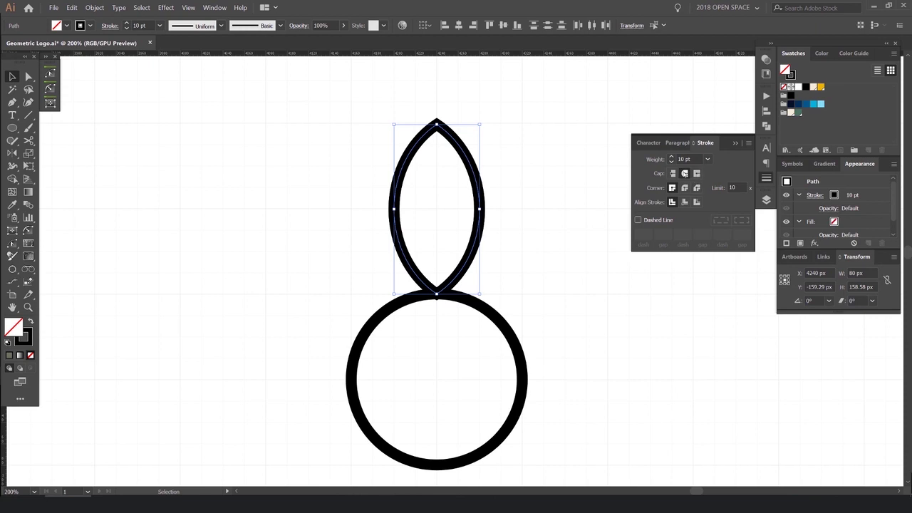
click(672, 174)
- Try a Round Join corner on the lens's stroke and check both of its tips
scroll(423, 131, up, 3)
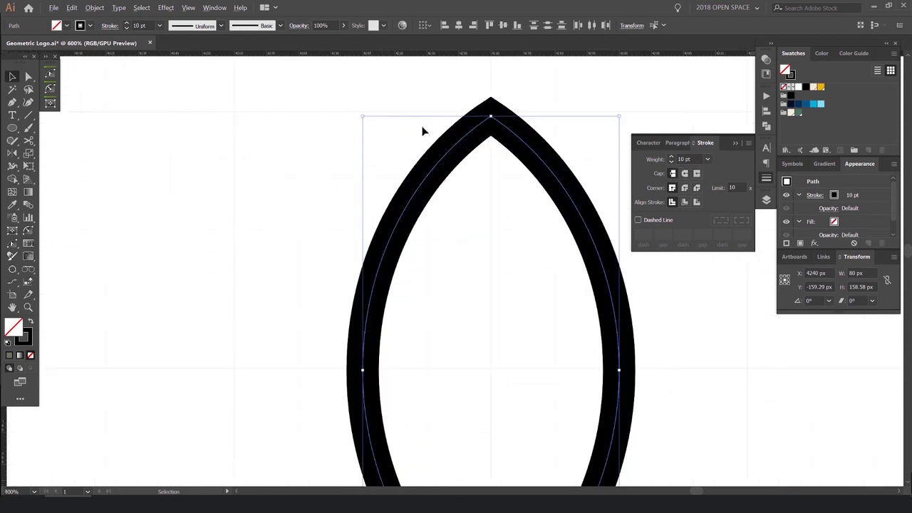
click(685, 187)
drag(556, 287, 511, 151)
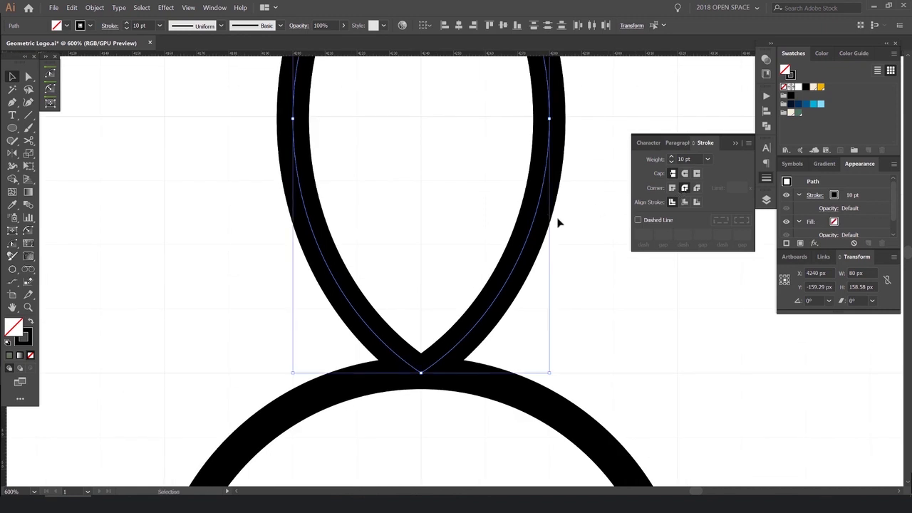
scroll(556, 220, down, 3)
click(577, 207)
drag(519, 184, 573, 149)
key(a)
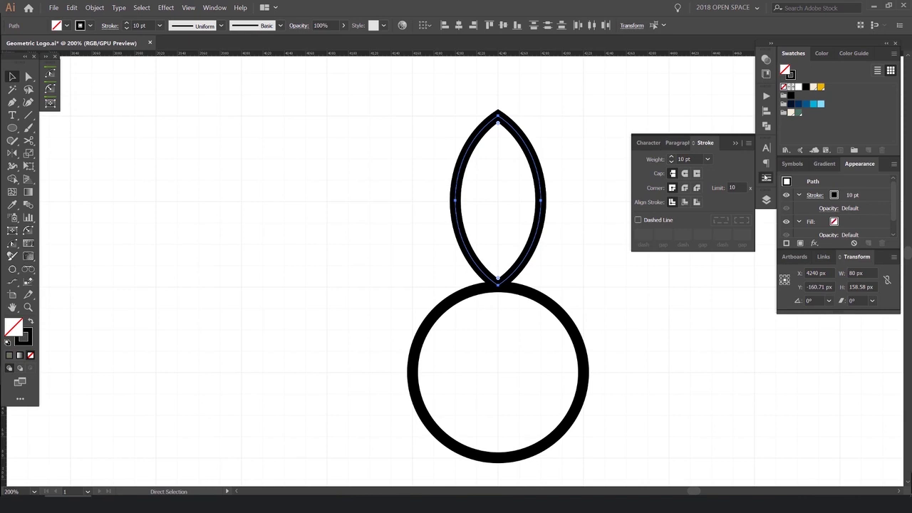
- Deselect the lens and examine the shape of its lower tip against the circle's inner edge
click(766, 178)
scroll(567, 158, up, 1)
click(594, 161)
drag(499, 117, 469, 153)
drag(452, 362, 467, 264)
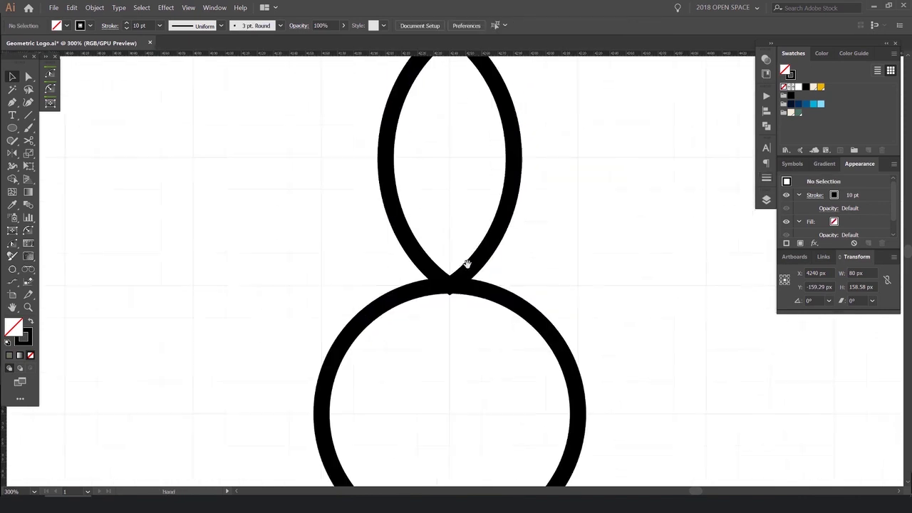
scroll(467, 263, up, 6)
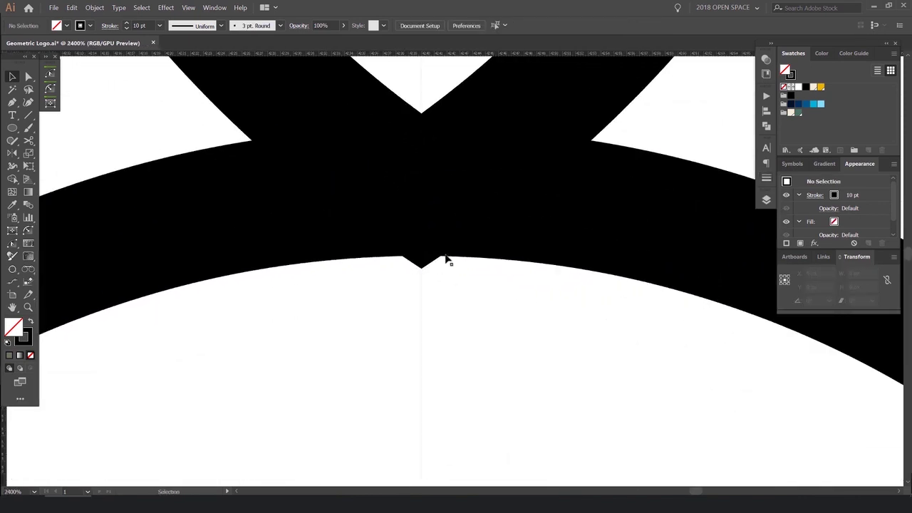
scroll(425, 266, down, 5)
- Open the Stroke settings for the lens and set its corners to Round Join
click(460, 203)
drag(407, 191, 436, 241)
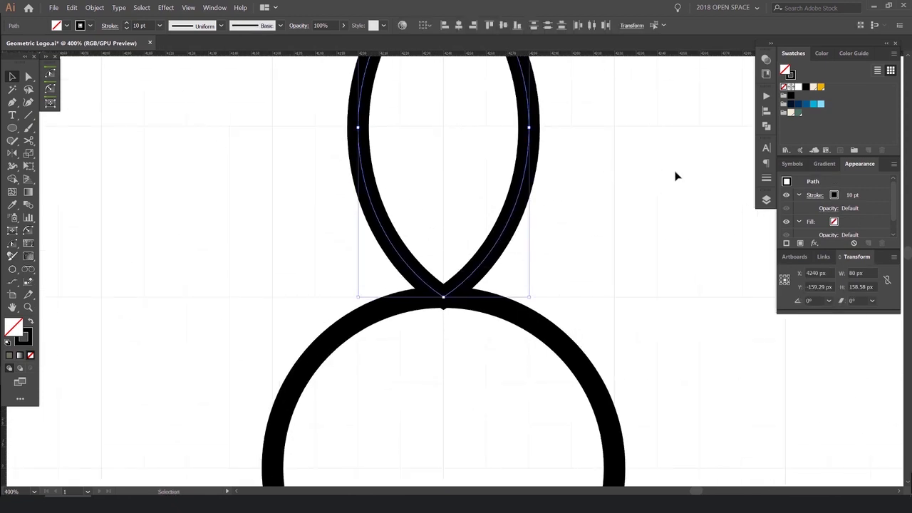
click(766, 179)
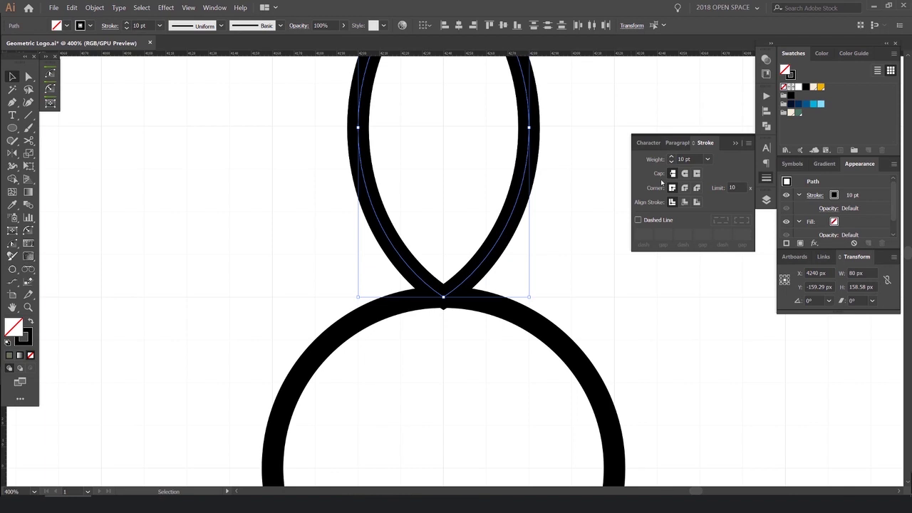
click(214, 7)
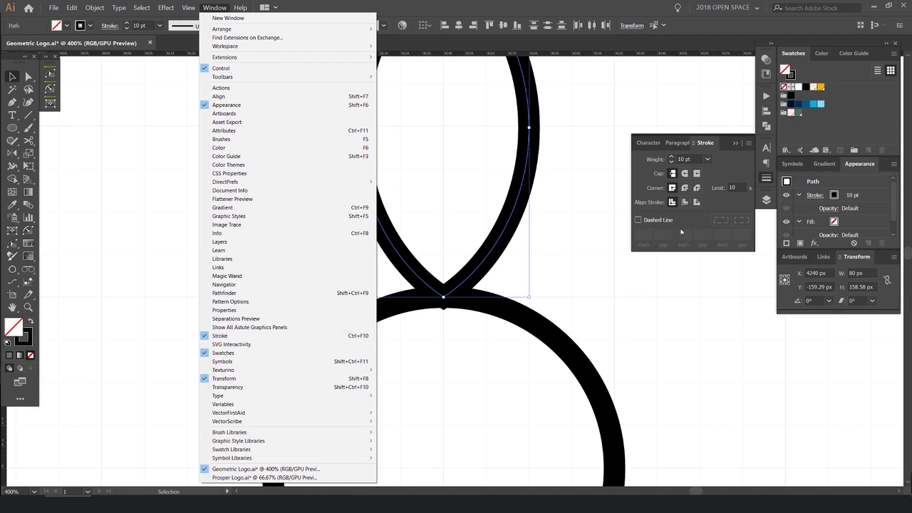
click(681, 230)
click(685, 188)
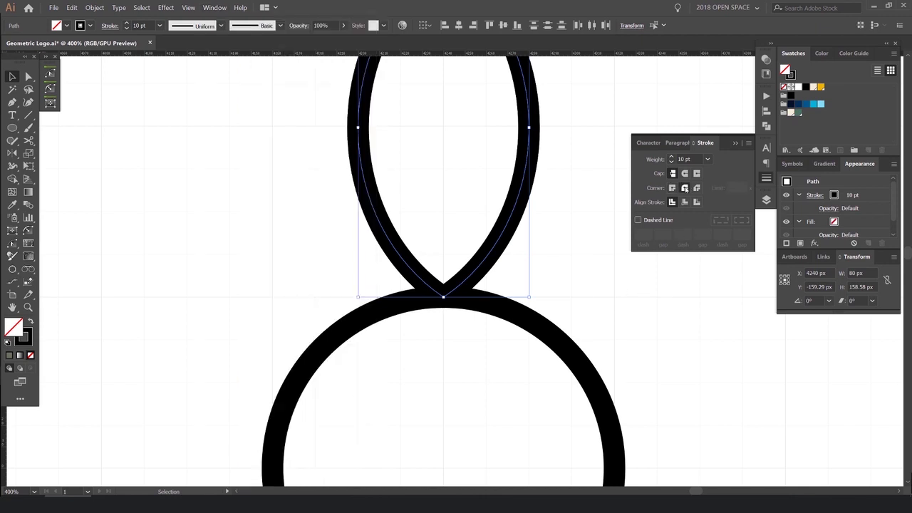
scroll(451, 312, up, 4)
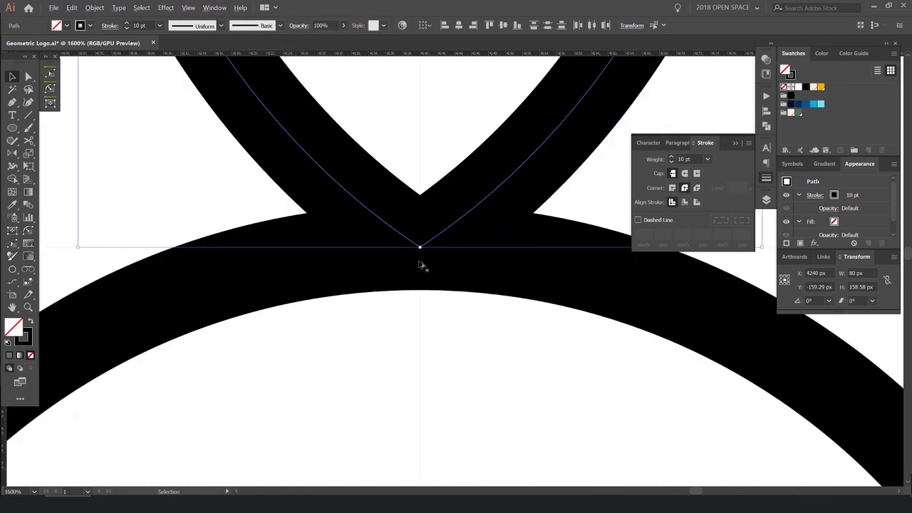
- Compare Miter Join with Round Join at the lens's upper tip, ending on Round Join, and deselect the lens
scroll(519, 196, down, 3)
drag(474, 164, 458, 415)
scroll(459, 145, up, 3)
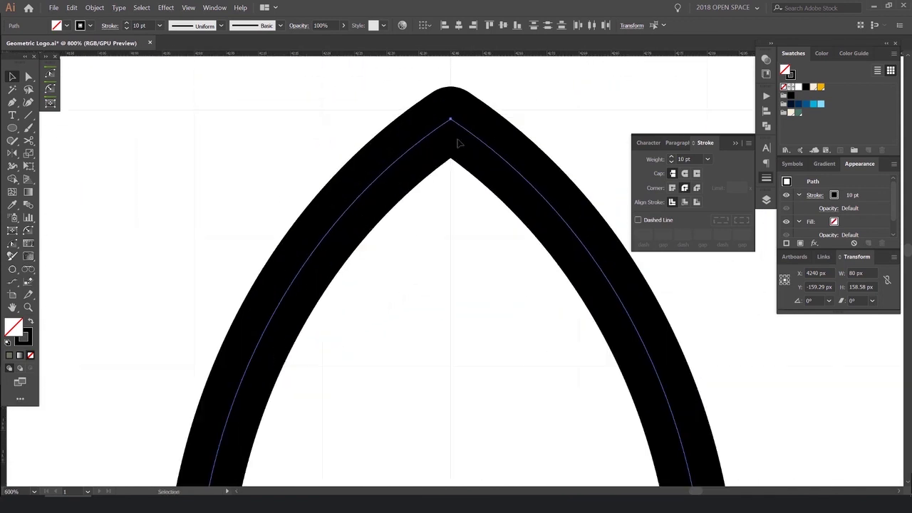
drag(468, 100, 461, 156)
click(672, 188)
scroll(441, 123, up, 4)
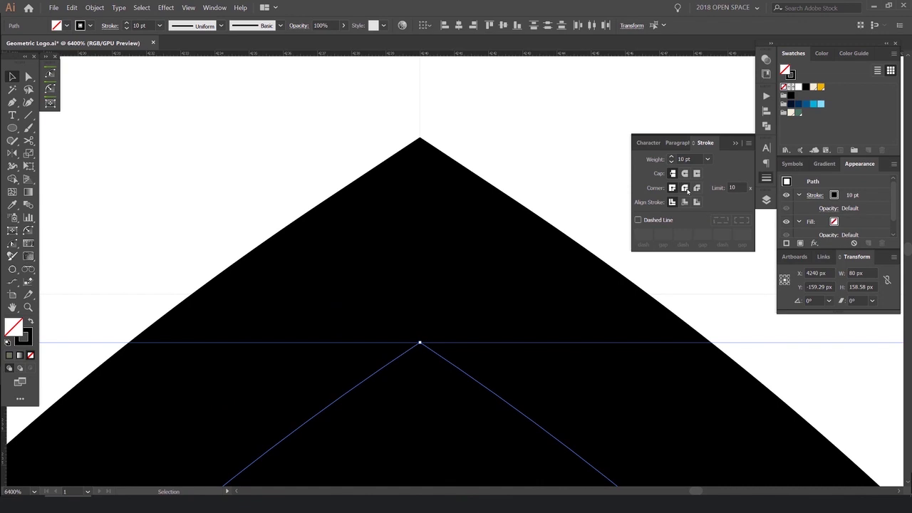
click(684, 188)
scroll(592, 196, down, 12)
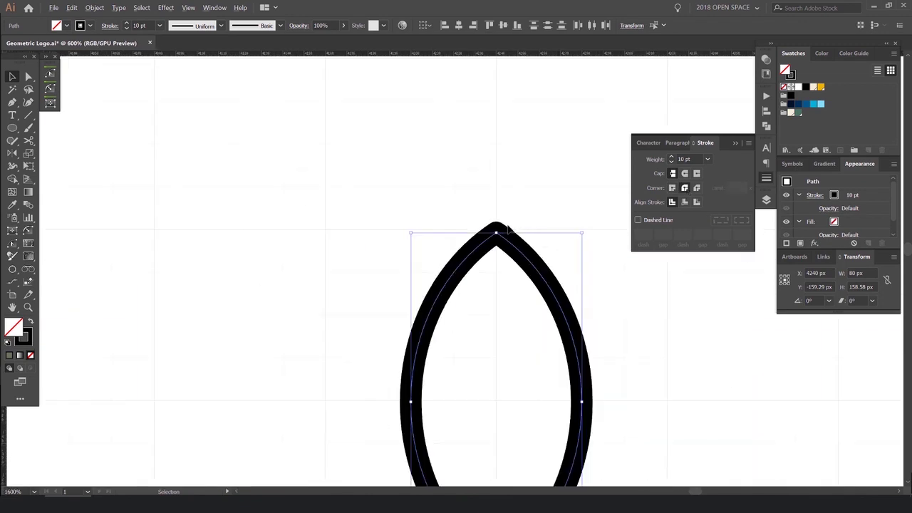
click(560, 236)
drag(535, 263, 504, 214)
scroll(481, 236, up, 3)
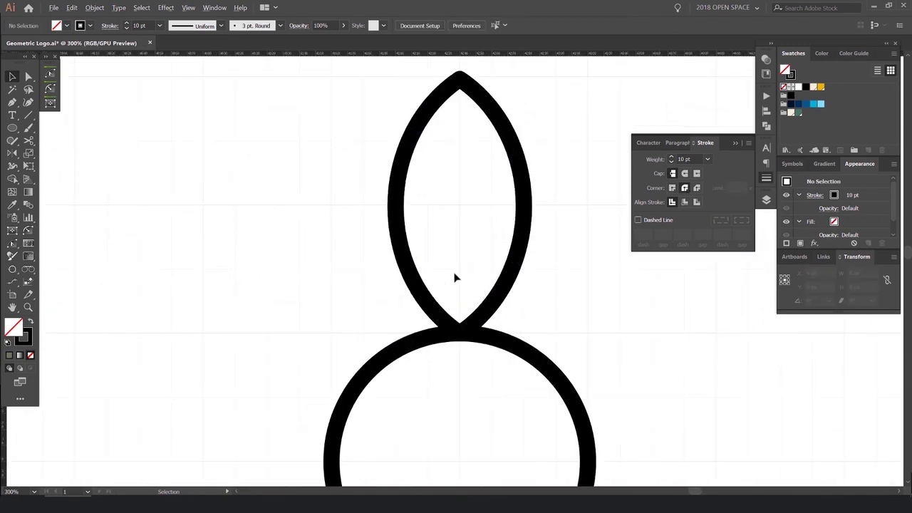
- Cut the lens's lower-left curve with the Scissors tool and delete the segment between the cut and the circle
scroll(482, 240, up, 1)
click(423, 301)
scroll(425, 305, up, 2)
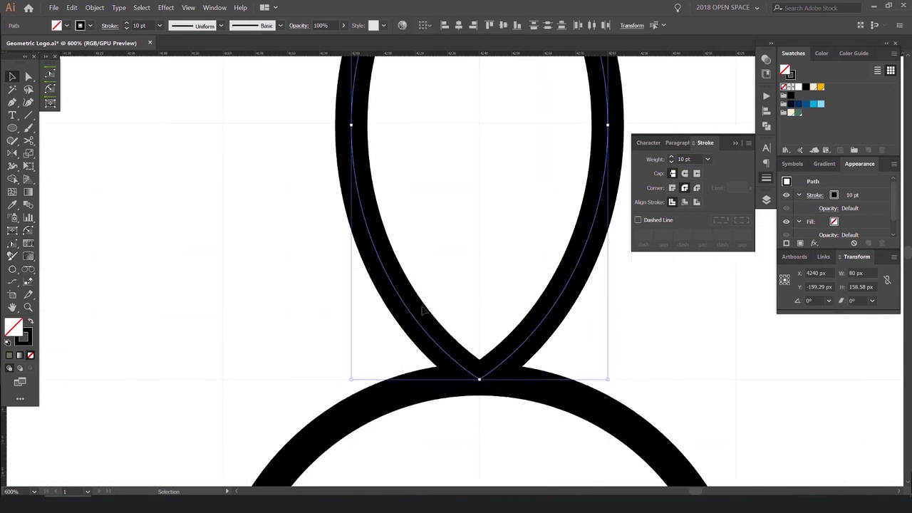
drag(422, 307, 418, 288)
key(c)
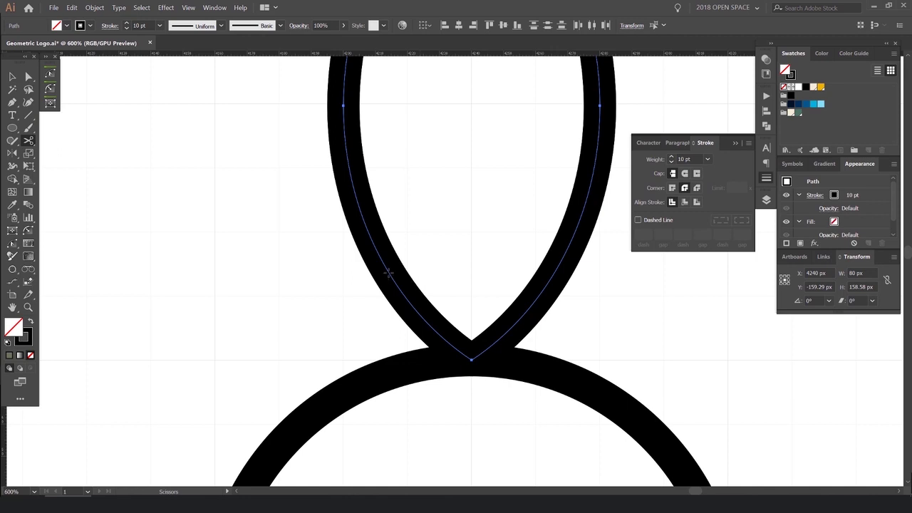
click(404, 293)
scroll(414, 305, up, 1)
key(a)
drag(439, 305, 402, 337)
key(Delete)
- Select the lens path to examine its open lower-left end above the circle, and deselect it
click(487, 236)
scroll(490, 234, down, 2)
click(449, 257)
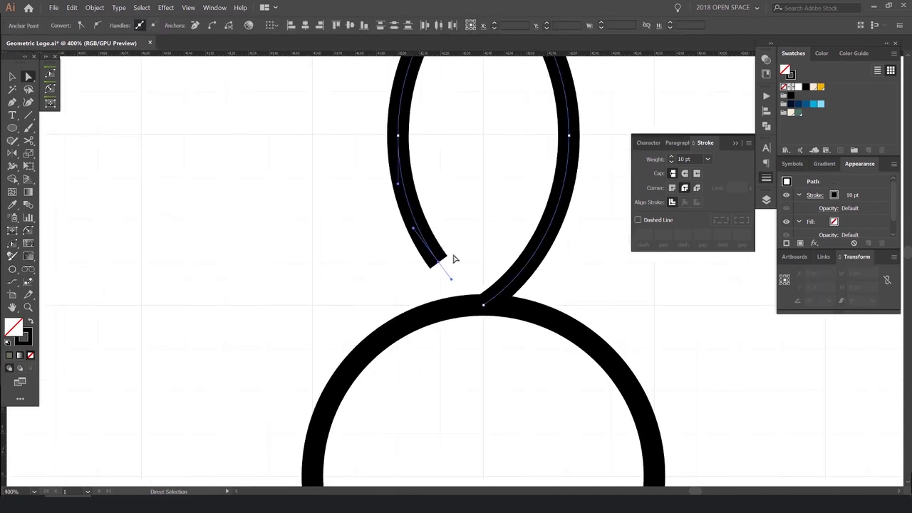
scroll(469, 240, down, 2)
click(465, 233)
scroll(454, 244, up, 3)
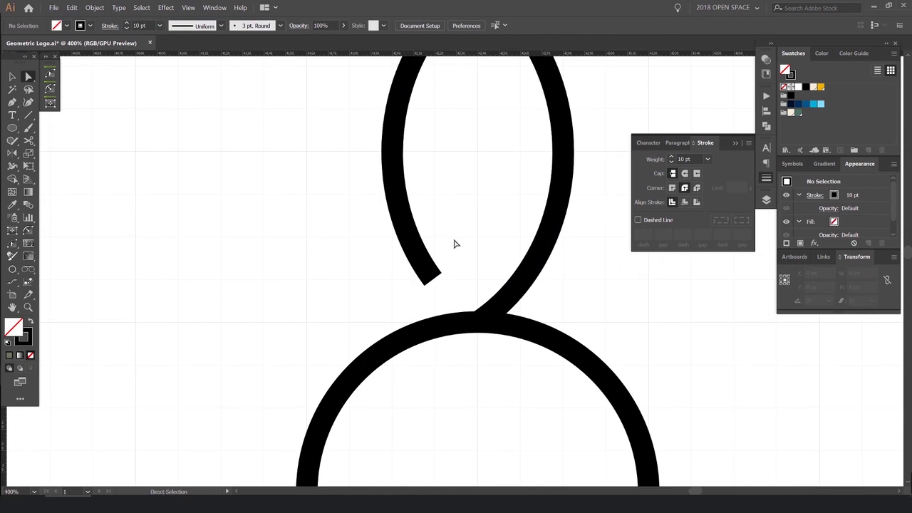
- Try to continue the lens path from its cut end with the Pen tool, using Outline view to locate the end point
key(p)
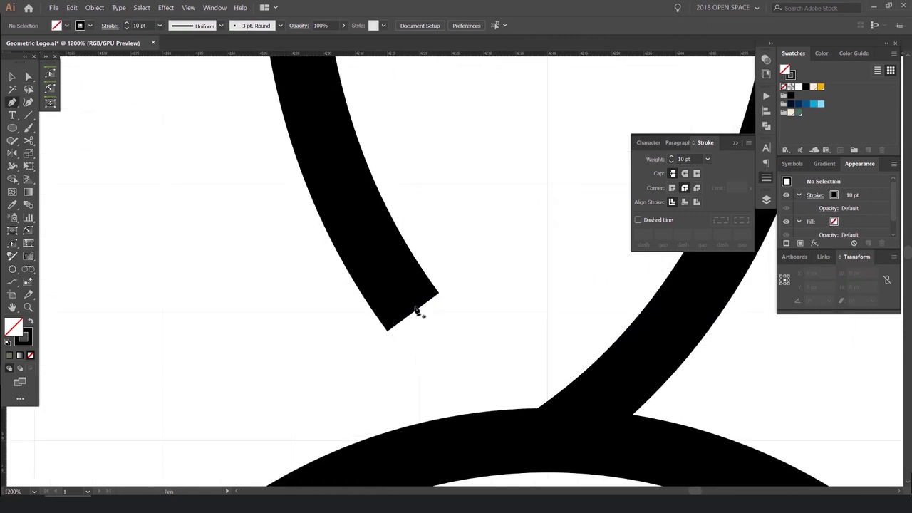
key(ctrl+y)
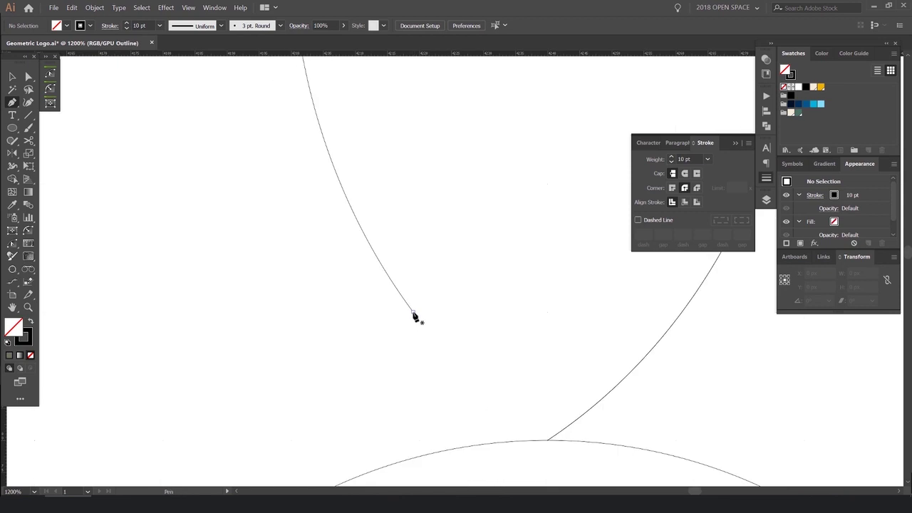
key(ctrl+y)
key(ctrl+y)
key(ctrl+y)
click(415, 313)
ctrl+click(468, 303)
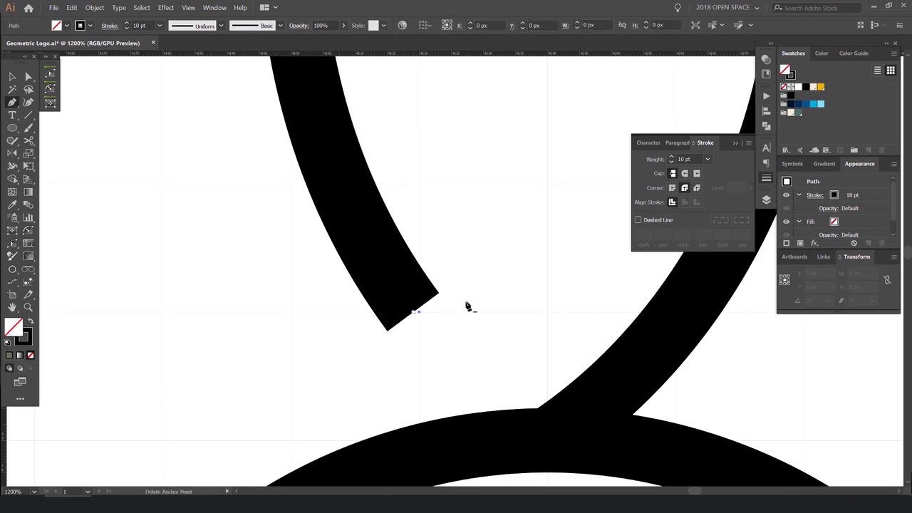
scroll(468, 304, down, 2)
alt+scroll(438, 311, up, 2)
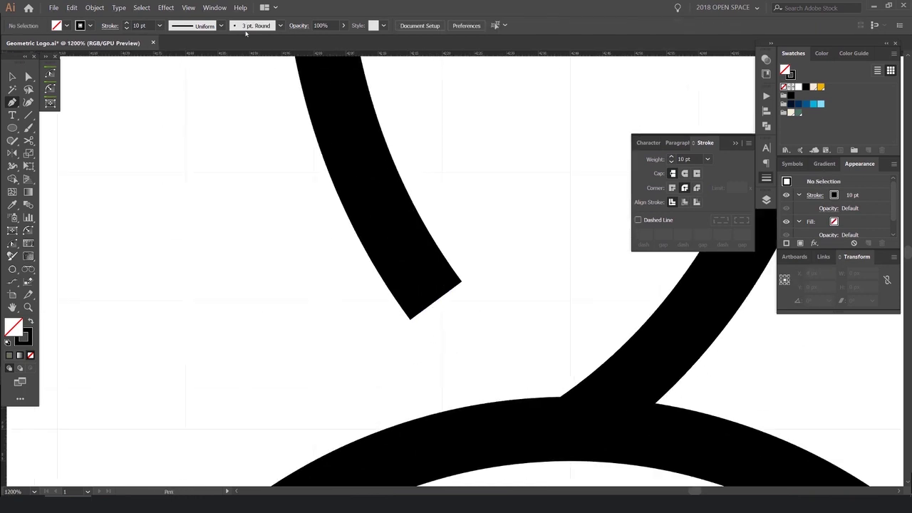
- Turn off Snap to Grid and draw a Pen curve from the lens's cut end up to its vertical centre line, with vertical handles
click(190, 7)
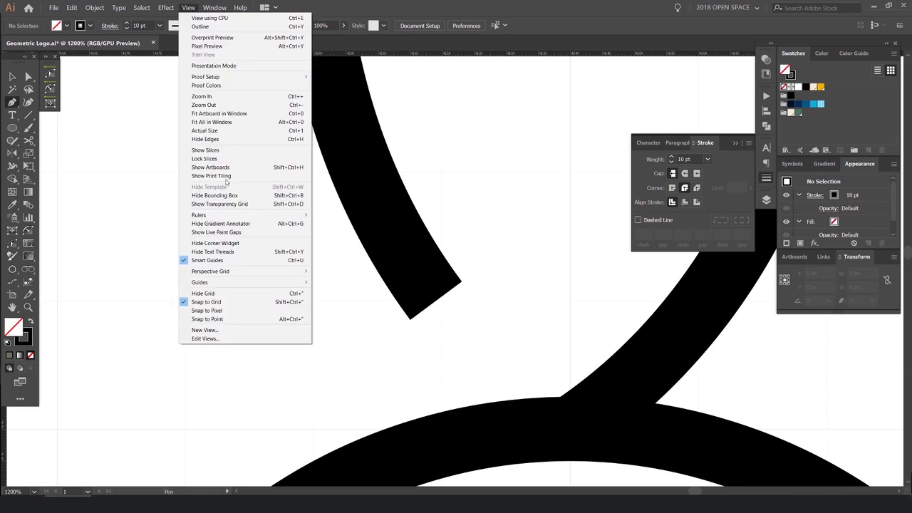
click(228, 298)
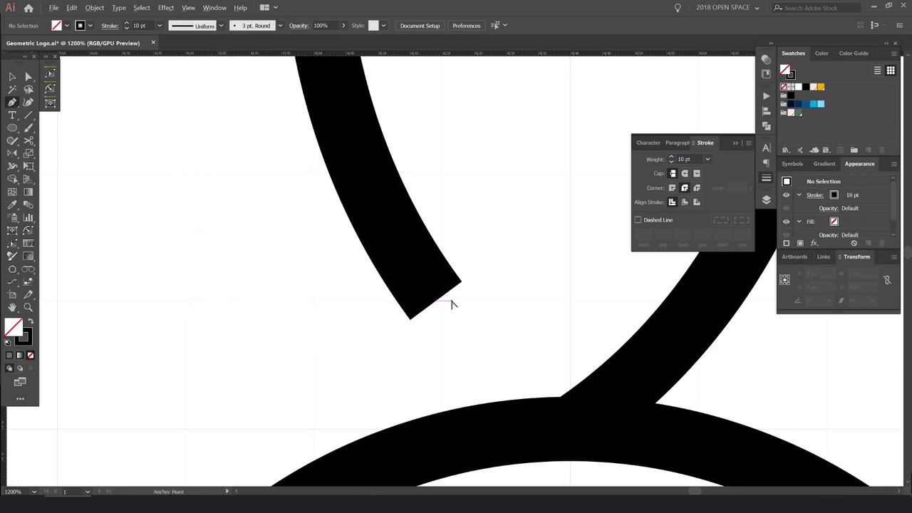
alt+scroll(450, 301, up, 1)
click(430, 302)
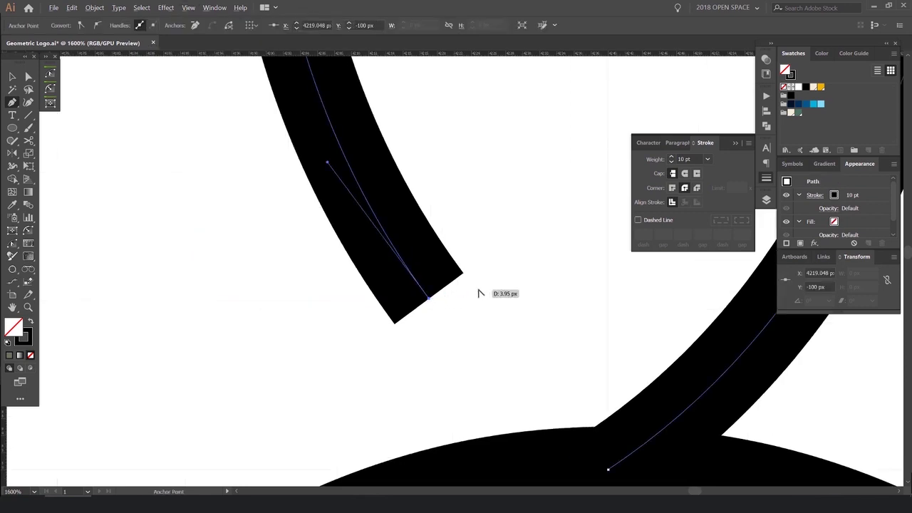
alt+scroll(480, 288, down, 4)
drag(480, 285, 469, 306)
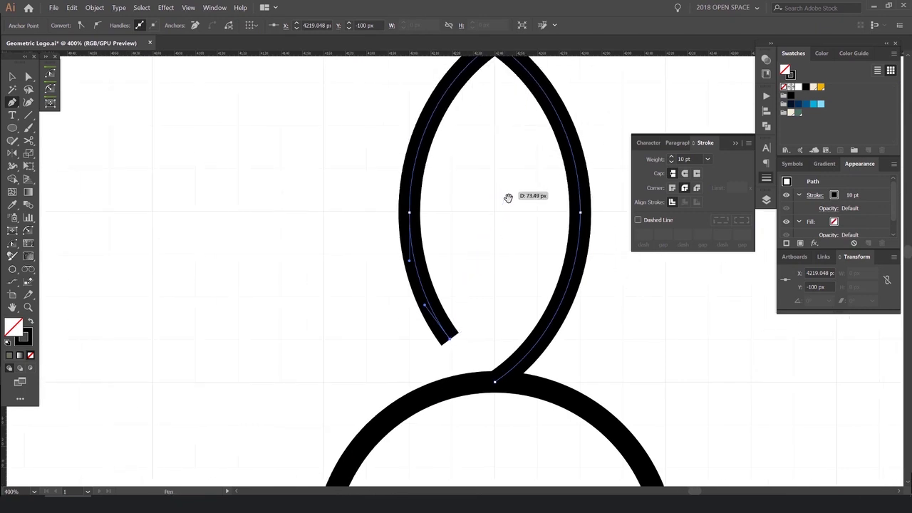
drag(509, 197, 503, 190)
alt+scroll(489, 166, up, 3)
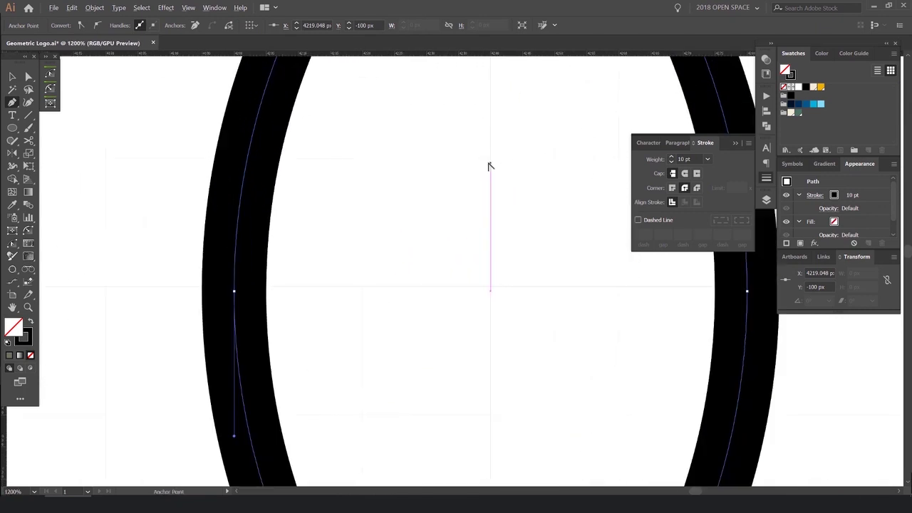
alt+scroll(491, 164, down, 1)
drag(498, 176, 434, 70)
alt+scroll(454, 138, down, 1)
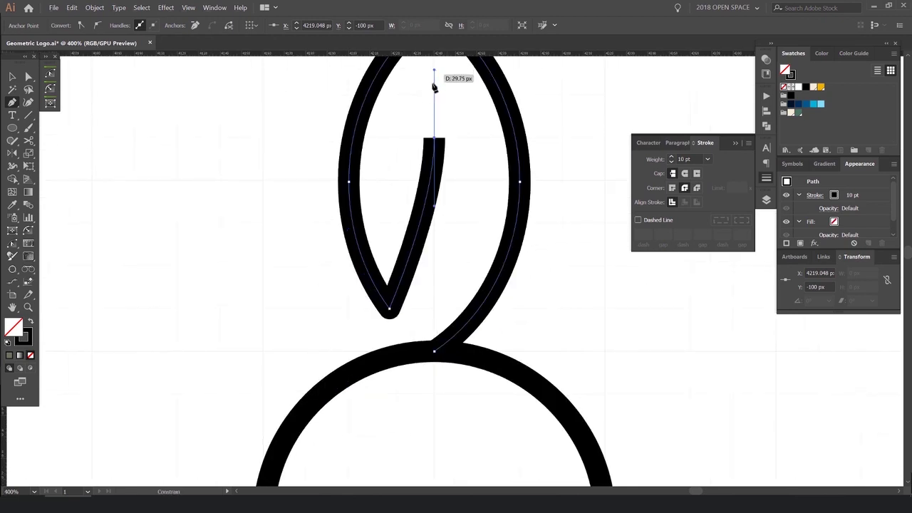
key(v)
click(470, 148)
- Lengthen the lower direction handle of the inner curve's end point straight downward, and deselect the petal
alt+scroll(466, 152, down, 2)
alt+scroll(464, 154, up, 2)
key(a)
click(443, 135)
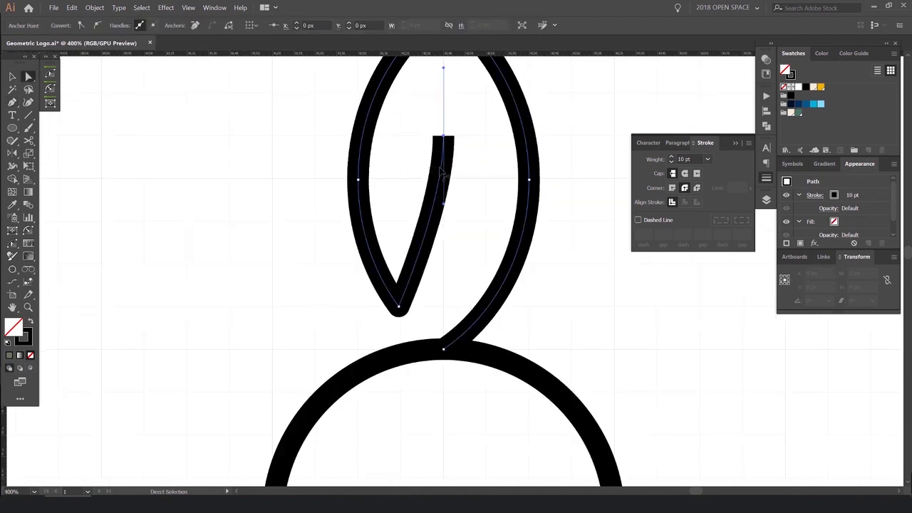
key(p)
drag(443, 205, 445, 245)
key(v)
click(474, 194)
alt+scroll(474, 193, down, 3)
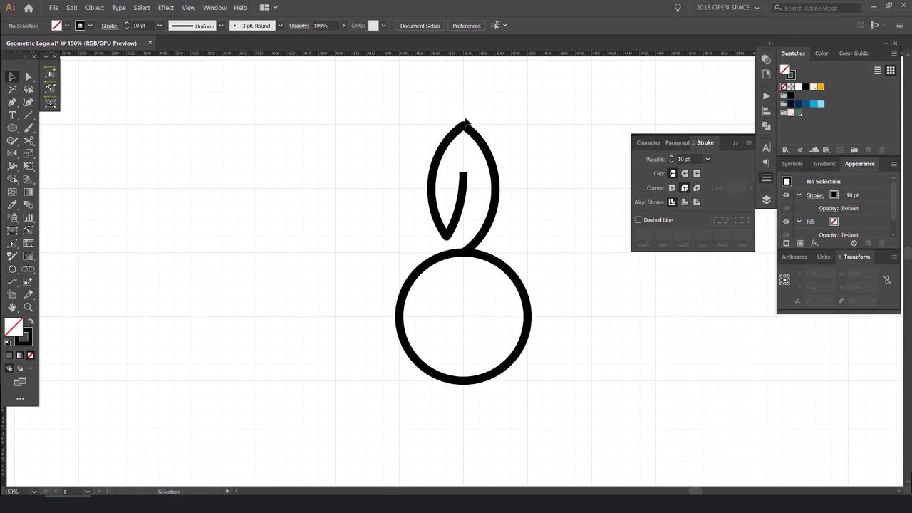
- Set the petal's stroke to Round Cap, check the inner curve's end up close, and deselect the petal
alt+scroll(464, 123, up, 3)
key(a)
click(454, 187)
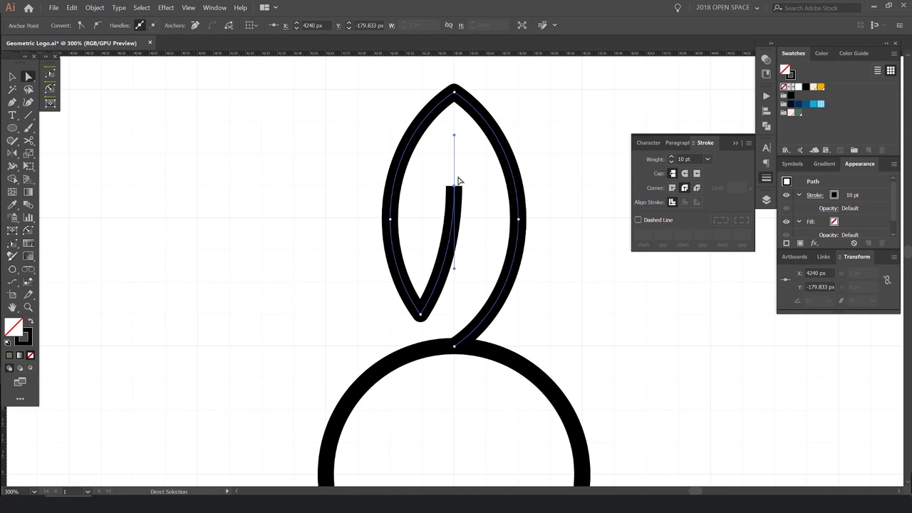
alt+scroll(460, 178, up, 1)
click(684, 173)
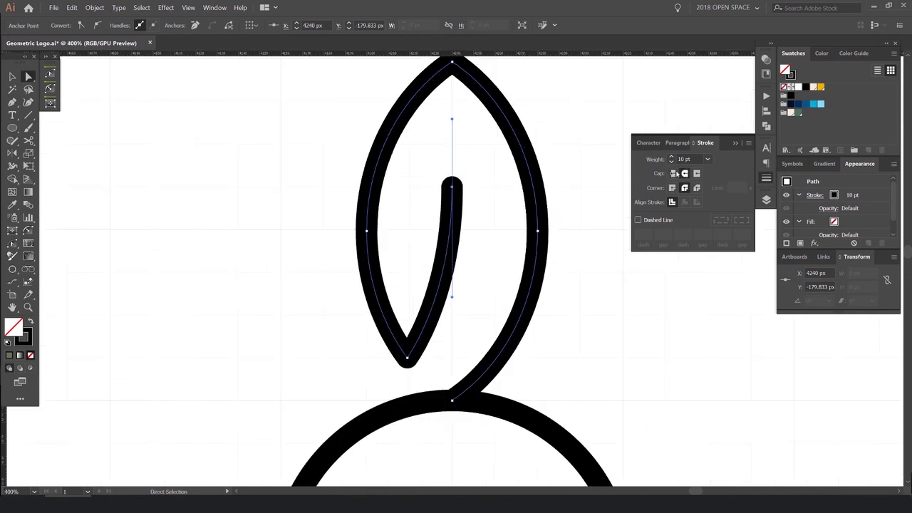
alt+scroll(455, 167, up, 1)
alt+scroll(491, 191, up, 1)
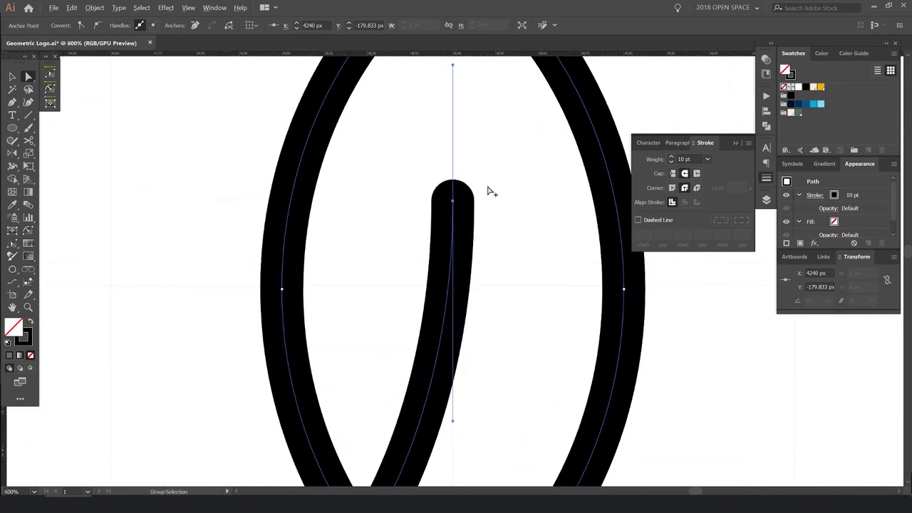
click(494, 190)
alt+scroll(477, 184, up, 3)
click(378, 234)
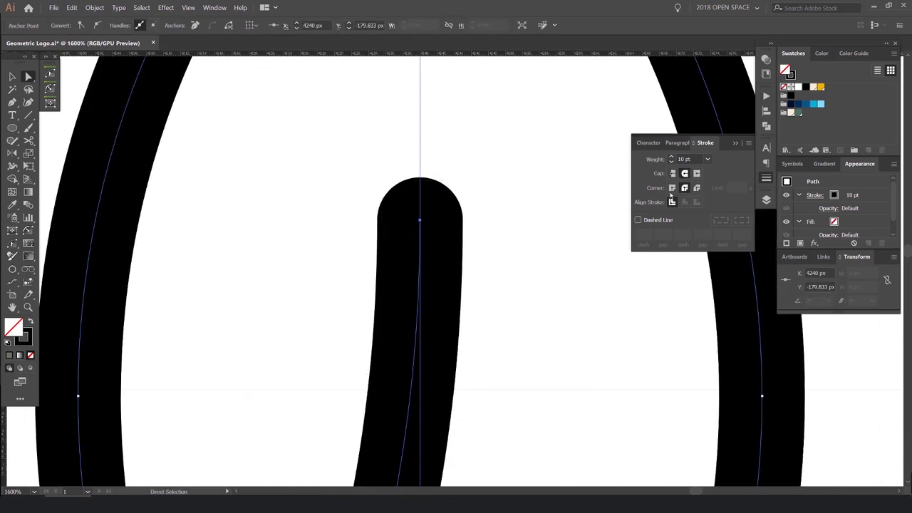
click(544, 167)
alt+scroll(545, 169, down, 7)
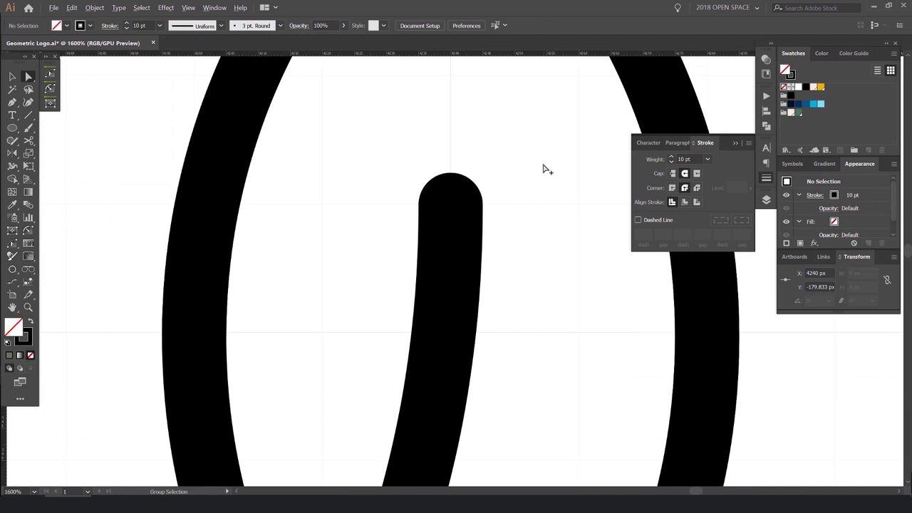
- Move the petal aside to check for a duplicate path beneath it, and undo the move
mouse_move(611, 132)
mouse_down()
mouse_move(512, 125)
mouse_move(410, 188)
mouse_up()
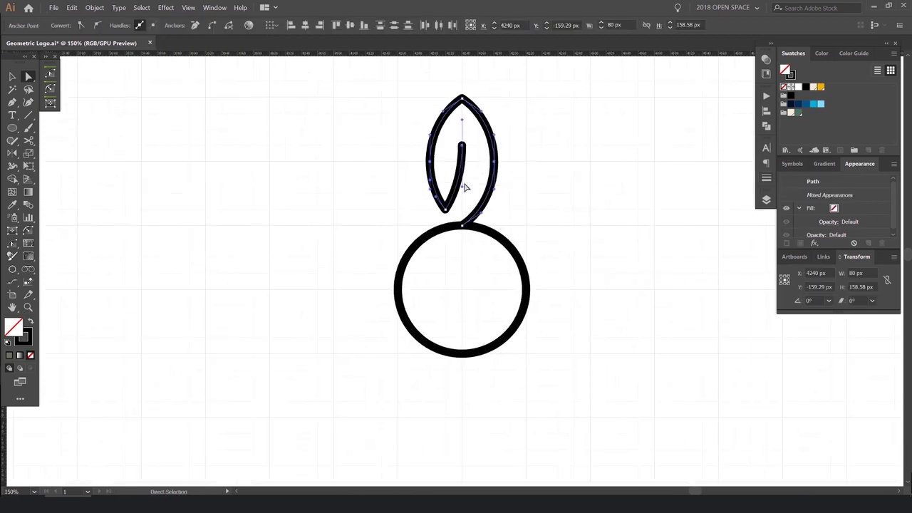
drag(535, 212, 516, 175)
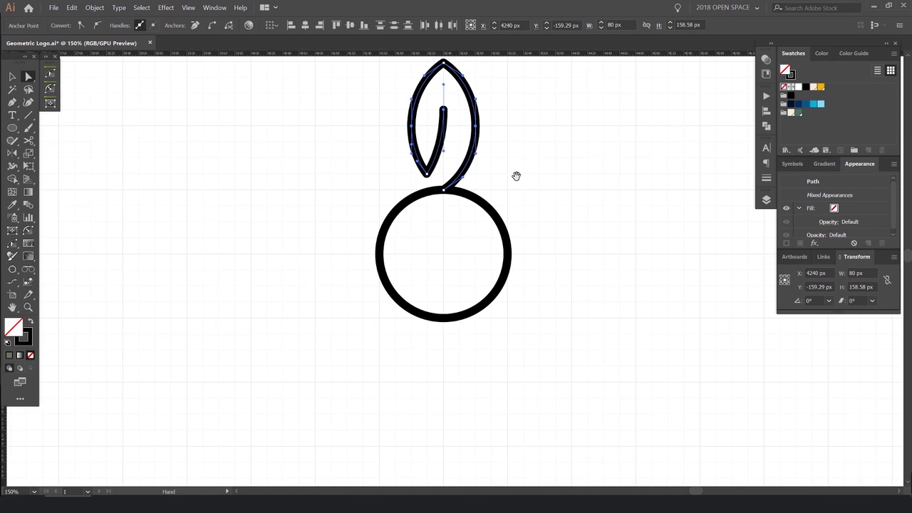
click(485, 145)
drag(477, 135, 505, 190)
key(ctrl+z)
key(v)
drag(446, 124, 485, 112)
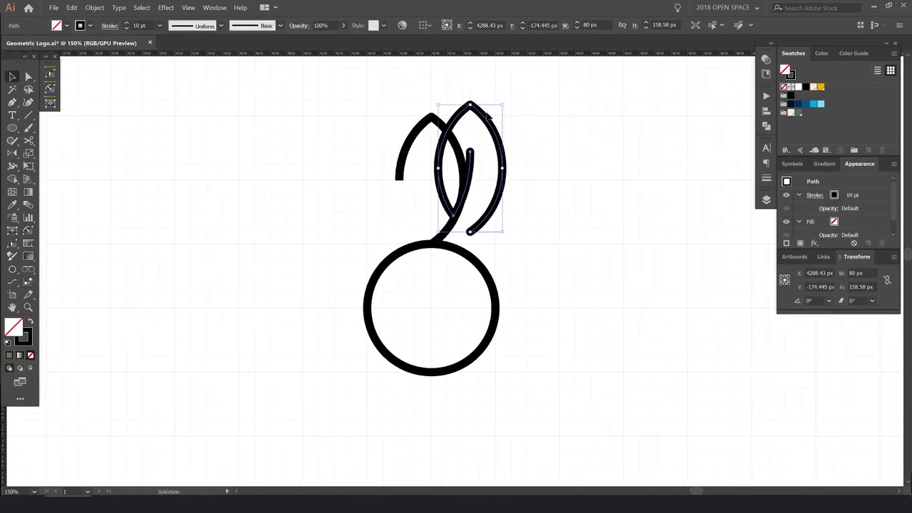
key(ctrl+z)
- Lock the petal, delete the duplicate arc beneath it, and unlock all objects
key(ctrl+2)
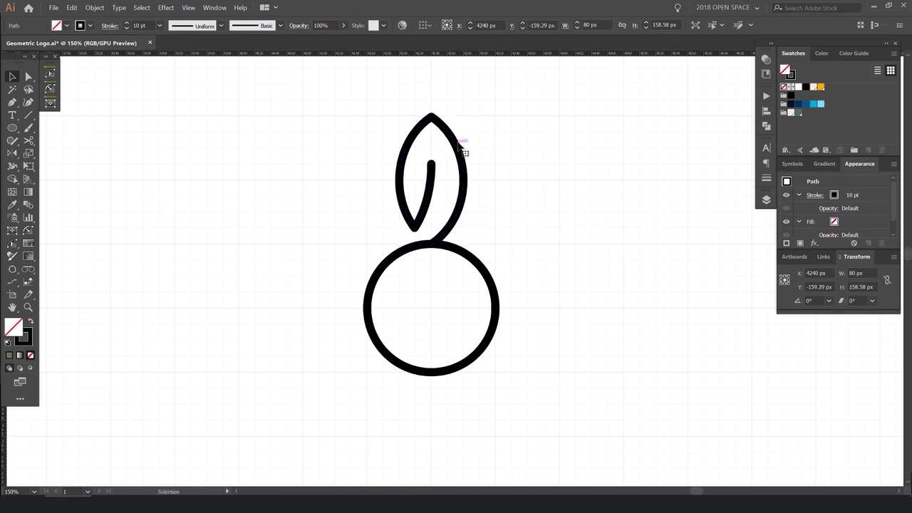
key(ctrl+alt+2)
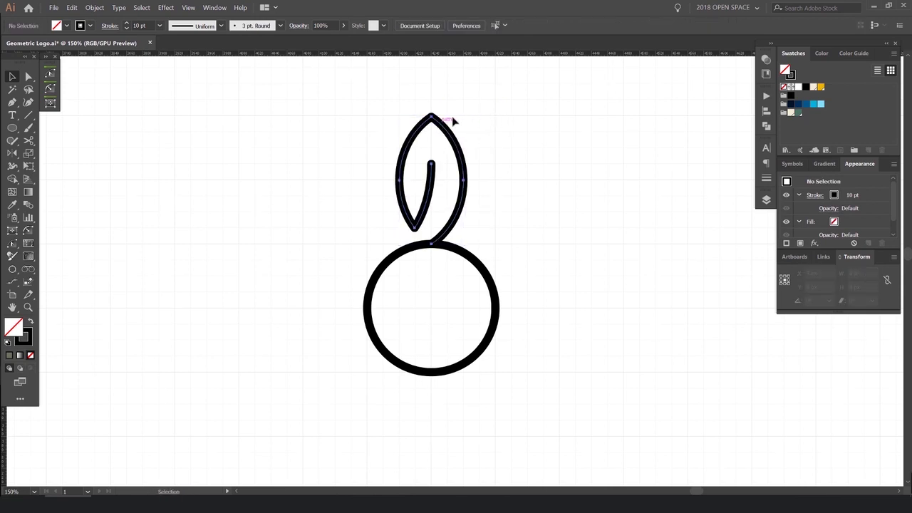
drag(446, 129, 483, 118)
key(ctrl+z)
- Rotate a copy of the petal by 60° around the circle's center, comparing the preview on and off
drag(486, 246, 430, 206)
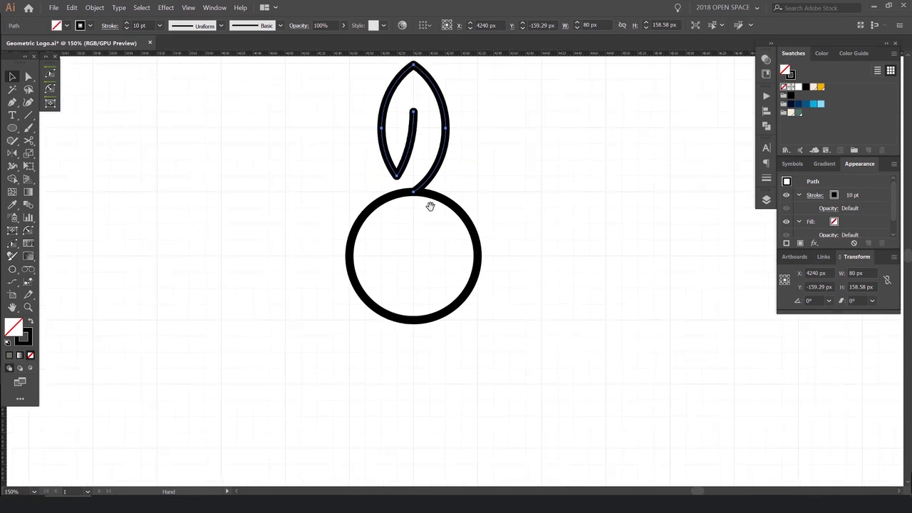
scroll(415, 258, up, 2)
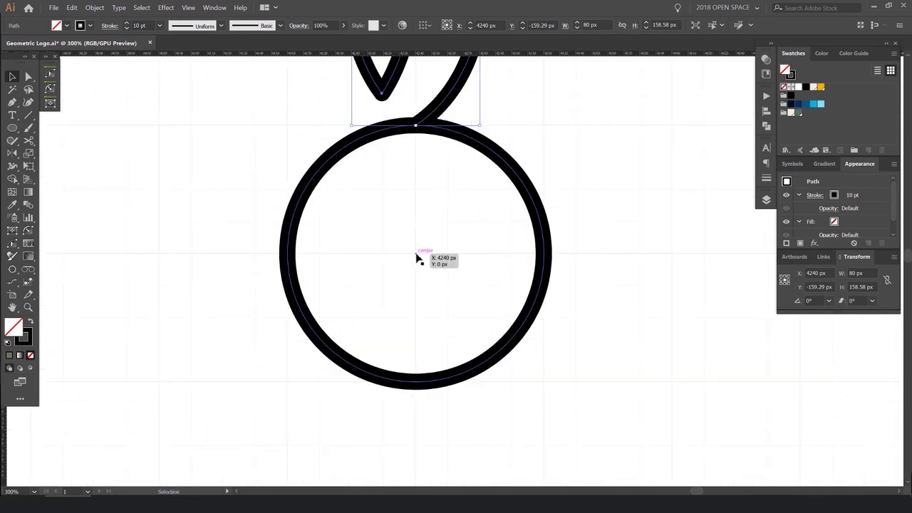
scroll(418, 256, down, 2)
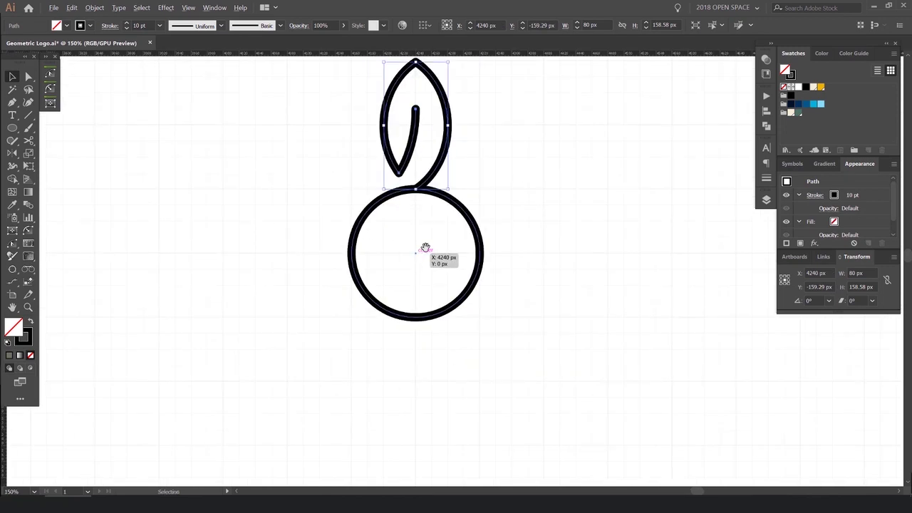
drag(426, 248, 432, 281)
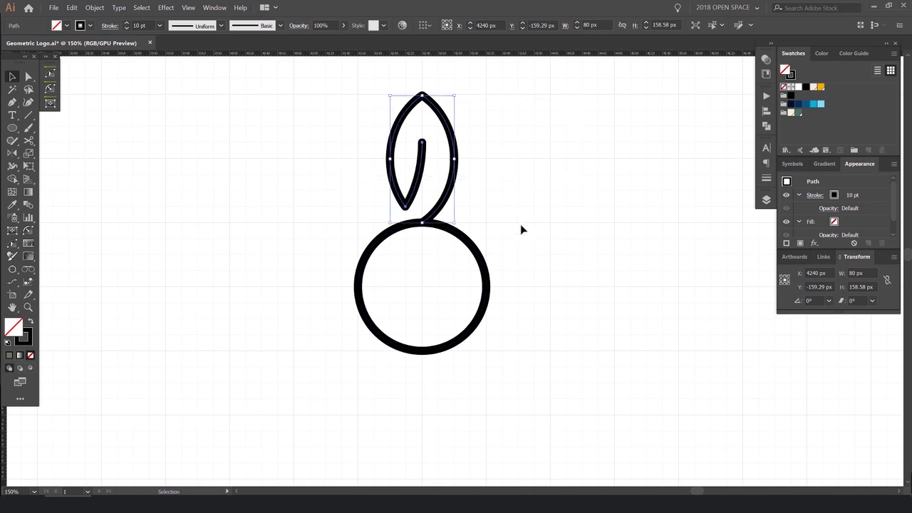
key(r)
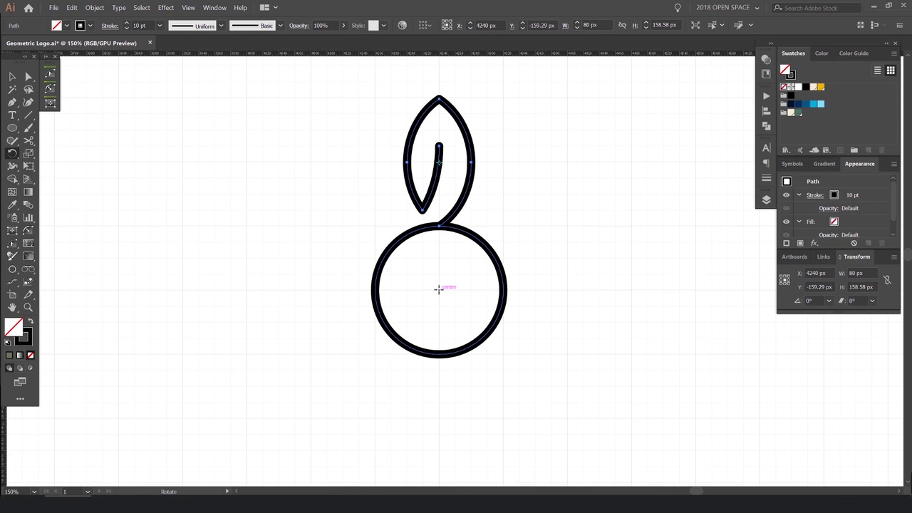
alt+click(438, 288)
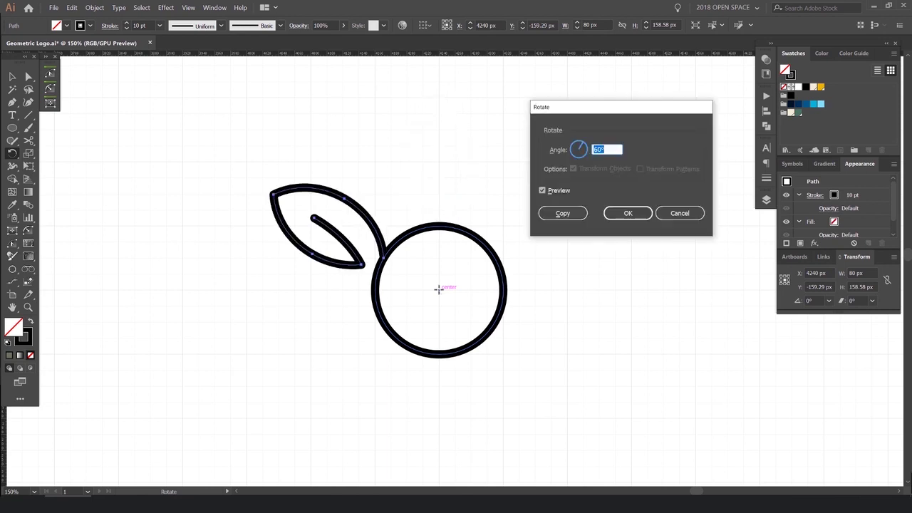
drag(608, 114, 592, 127)
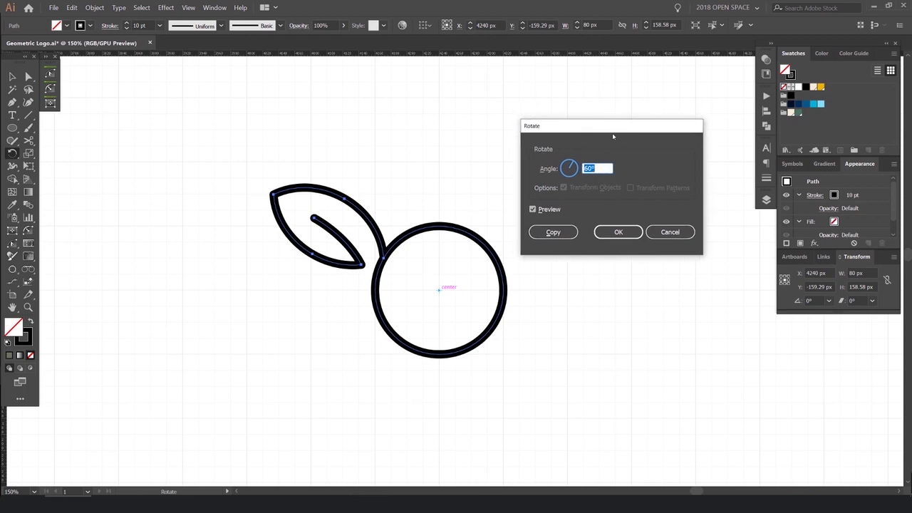
drag(613, 129, 617, 141)
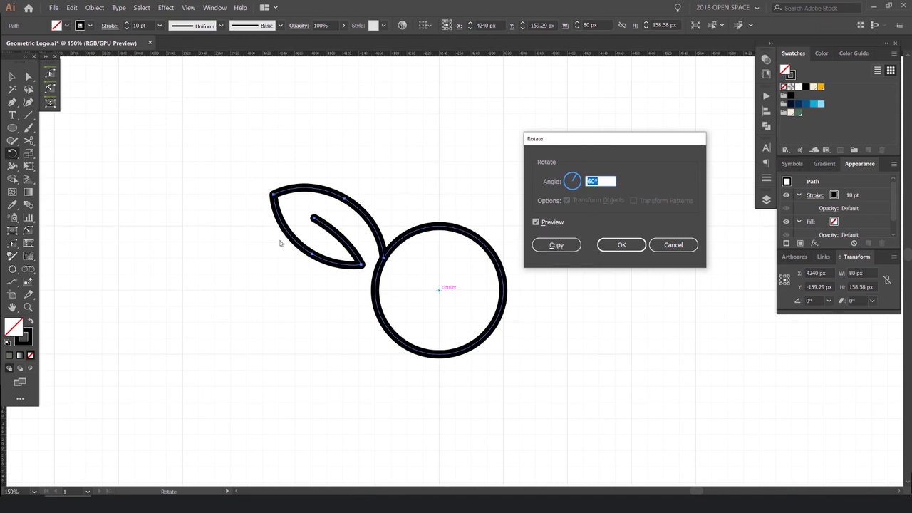
click(536, 223)
click(537, 222)
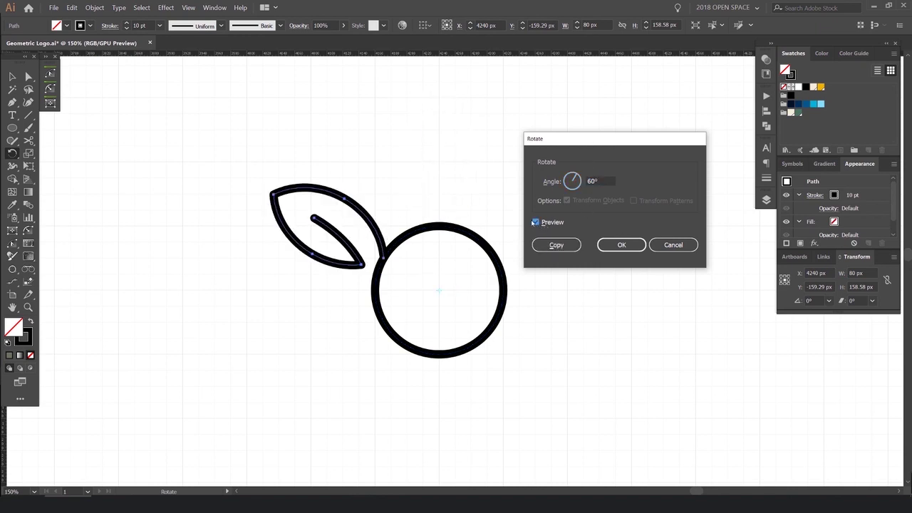
click(536, 222)
click(536, 222)
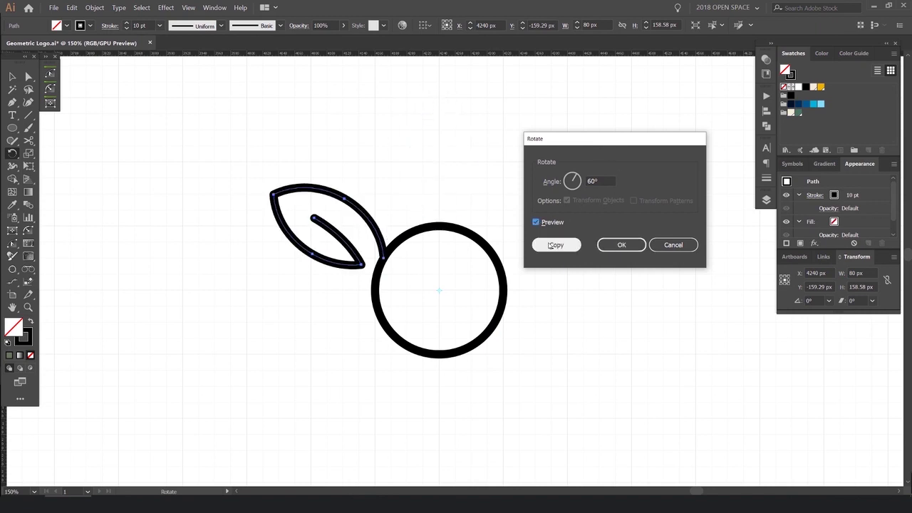
click(555, 245)
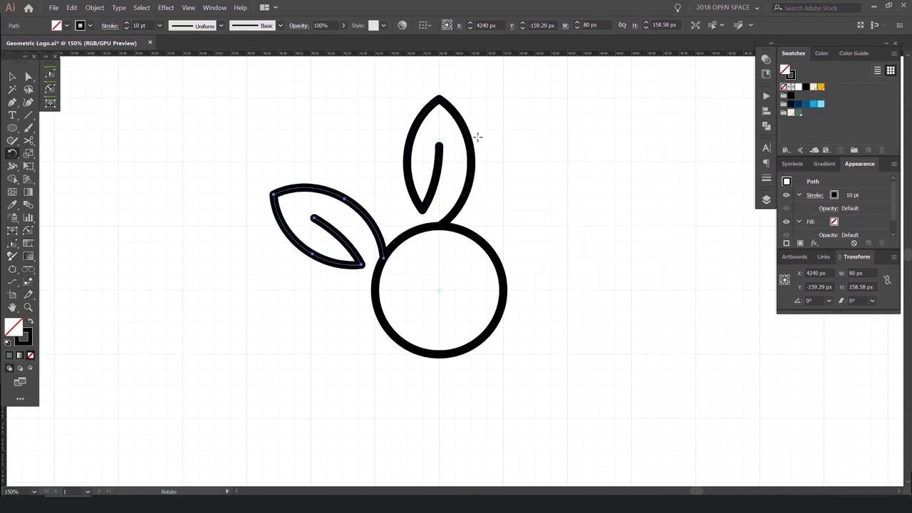
- Repeat the 60° rotated copy of the petal until six petals surround the central circle, and clear the selection
scroll(562, 214, down, 1)
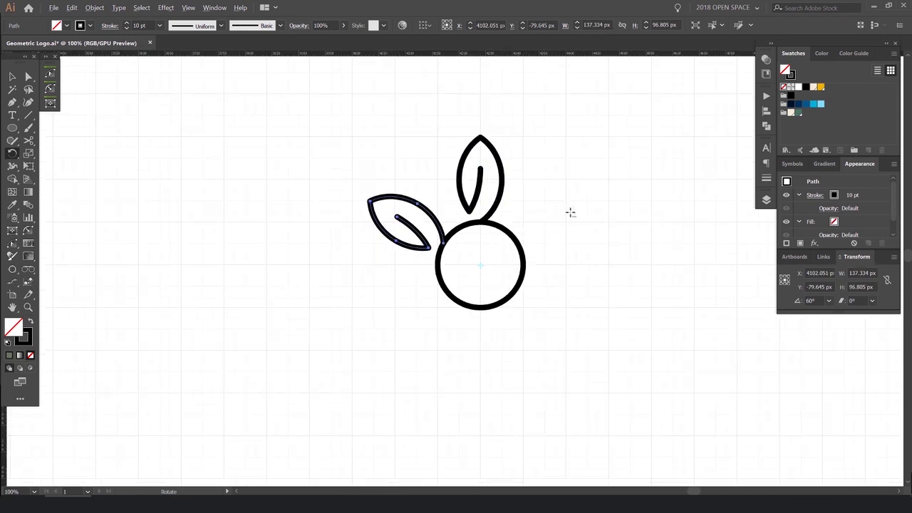
scroll(570, 212, up, 1)
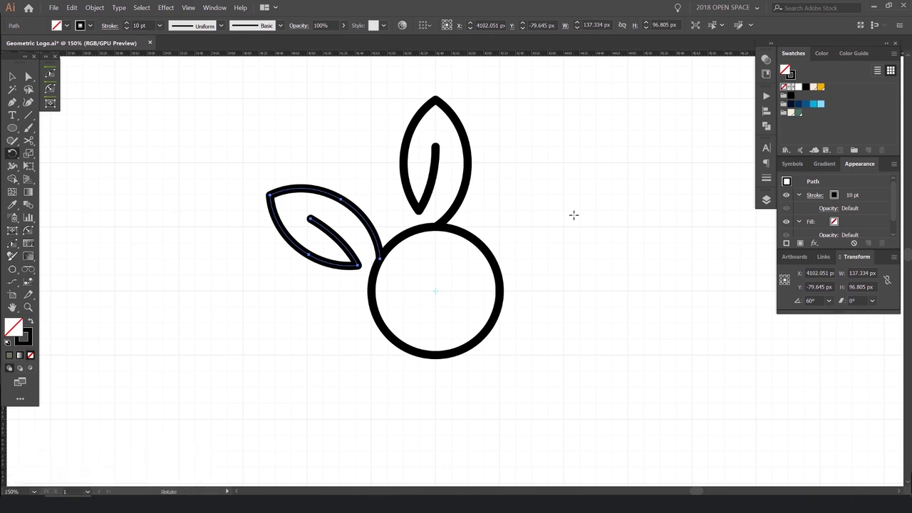
key(v)
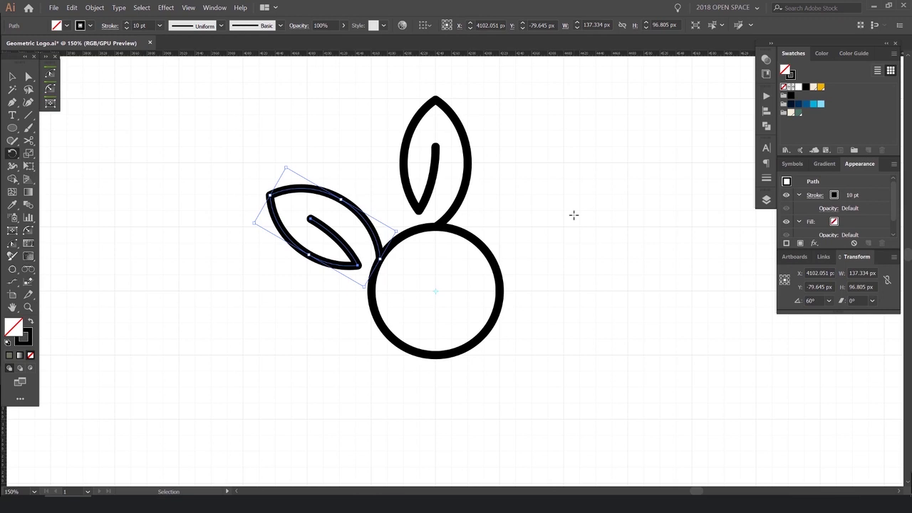
key(ctrl+d)
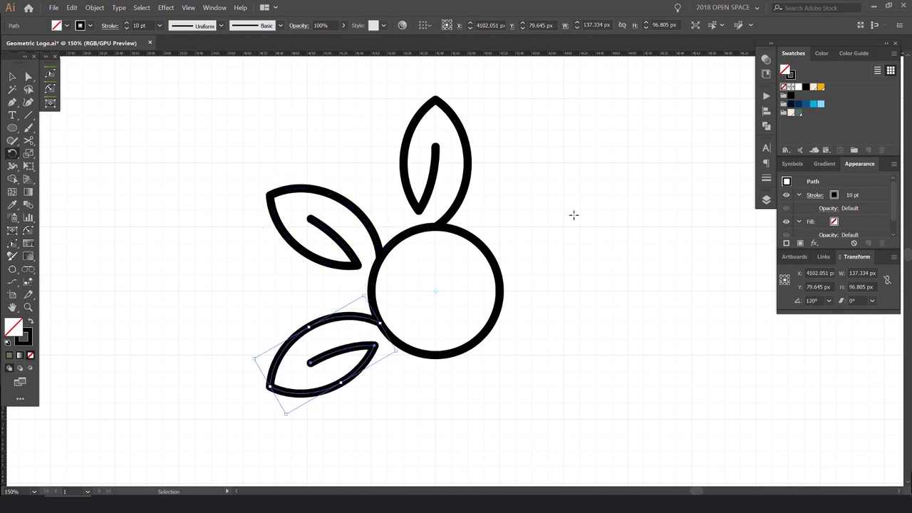
key(ctrl+d)
key(ctrl+d)
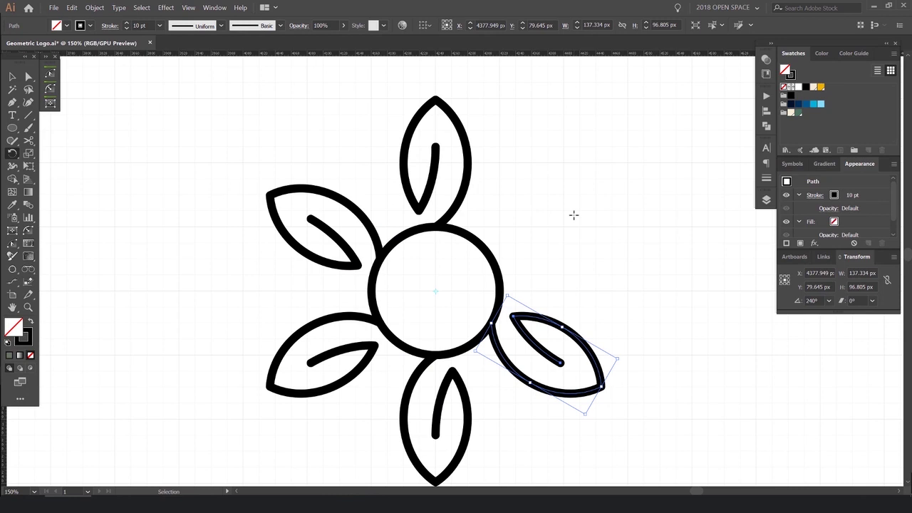
key(ctrl+d)
key(r)
key(ctrl+minus)
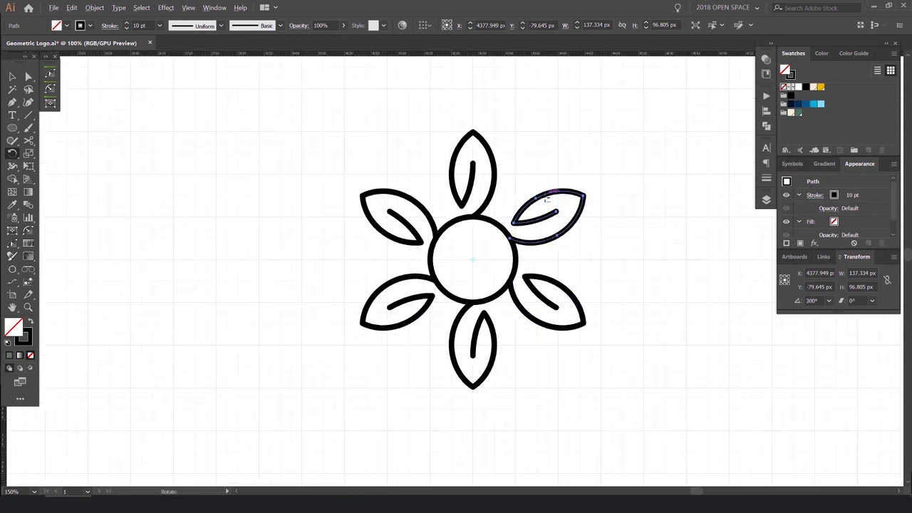
key(v)
click(626, 158)
drag(629, 157, 603, 151)
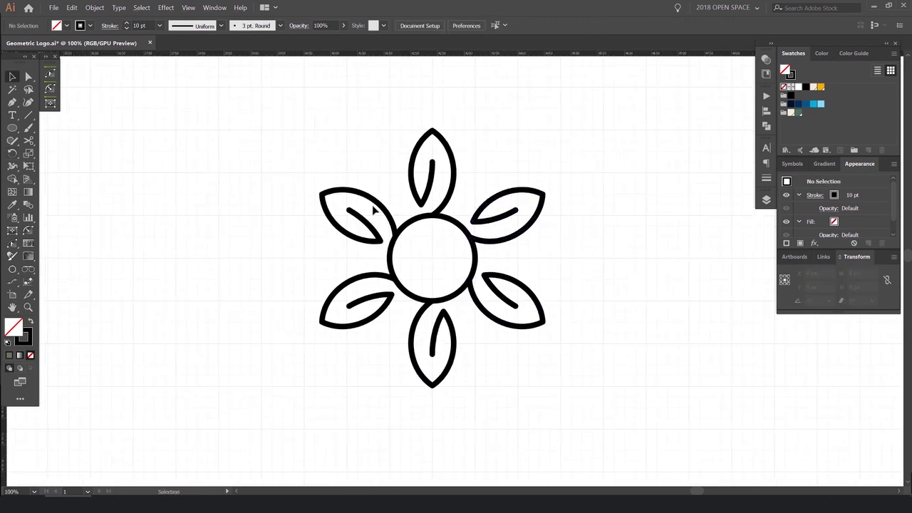
- Draw a small circle about 28 px in diameter inside the top petal, centered just below its tip
scroll(542, 260, down, 2)
scroll(598, 240, up, 1)
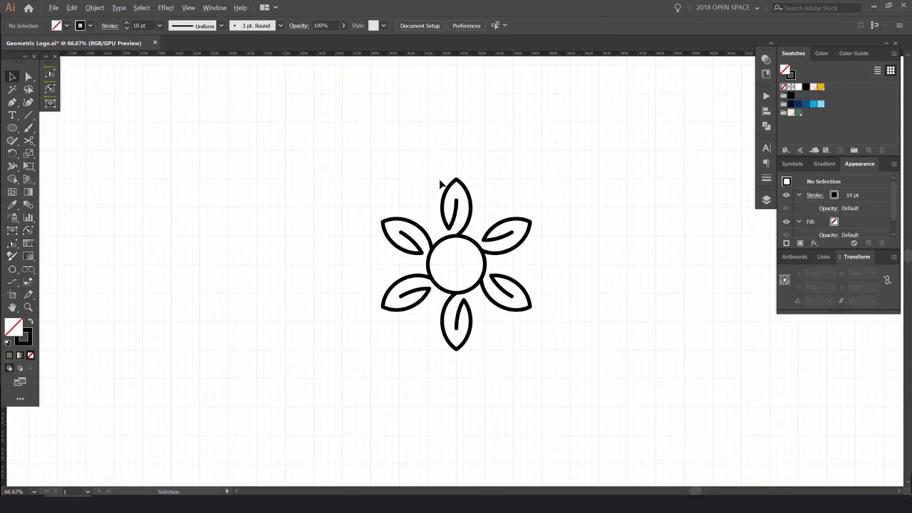
scroll(440, 181, up, 2)
drag(396, 221, 385, 196)
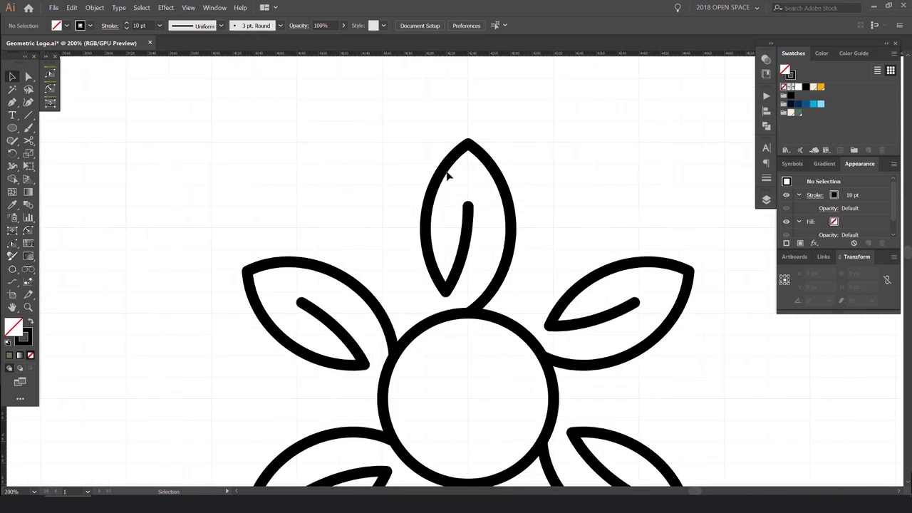
scroll(501, 164, up, 1)
drag(464, 168, 505, 125)
key(l)
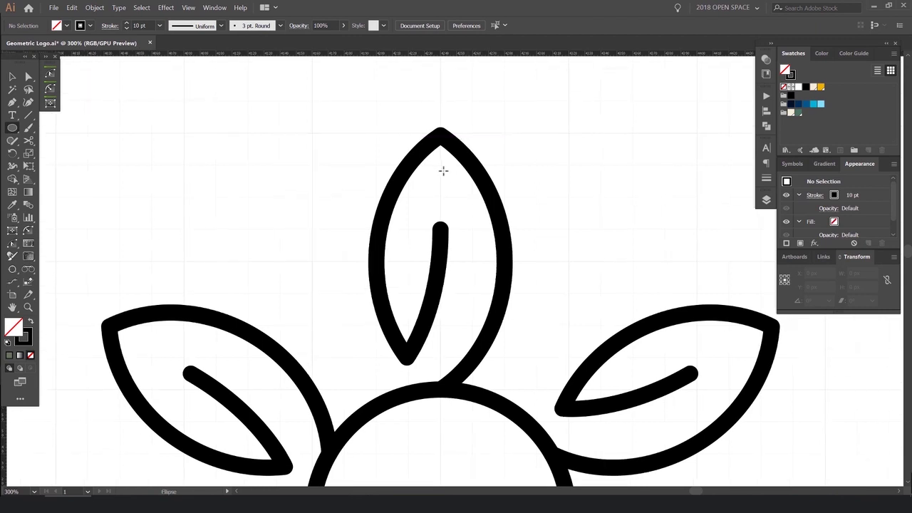
scroll(442, 175, up, 1)
drag(437, 169, 455, 197)
scroll(465, 201, down, 3)
key(v)
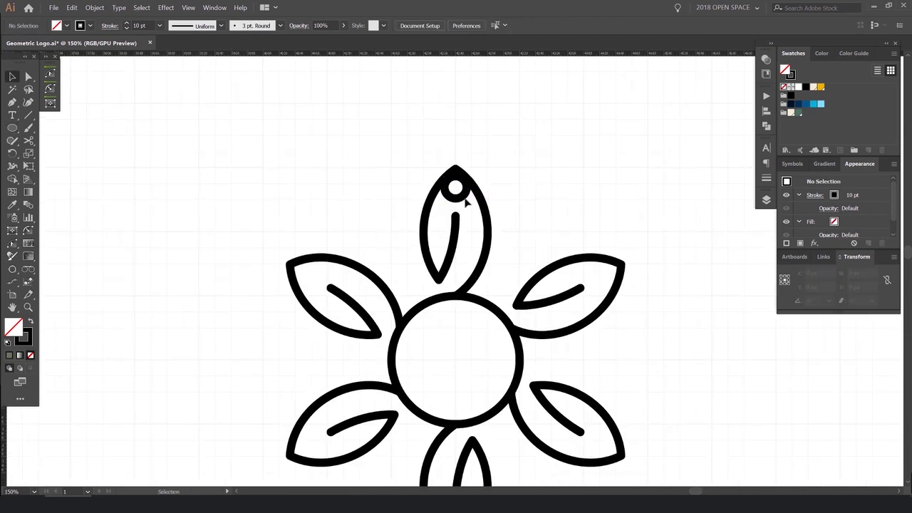
- Nudge the small circle in the top petal down to Y -207.5 px and deselect it
scroll(465, 201, up, 1)
click(456, 189)
scroll(459, 198, down, 1)
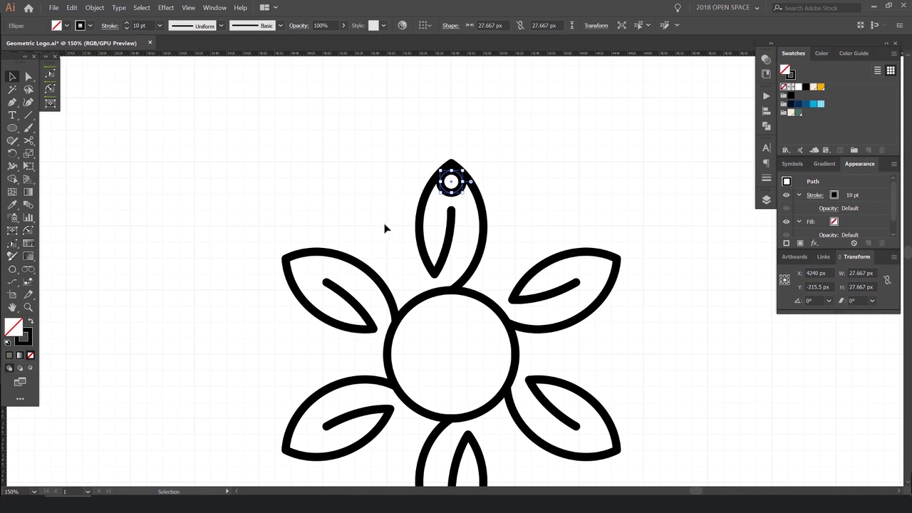
scroll(492, 146, up, 2)
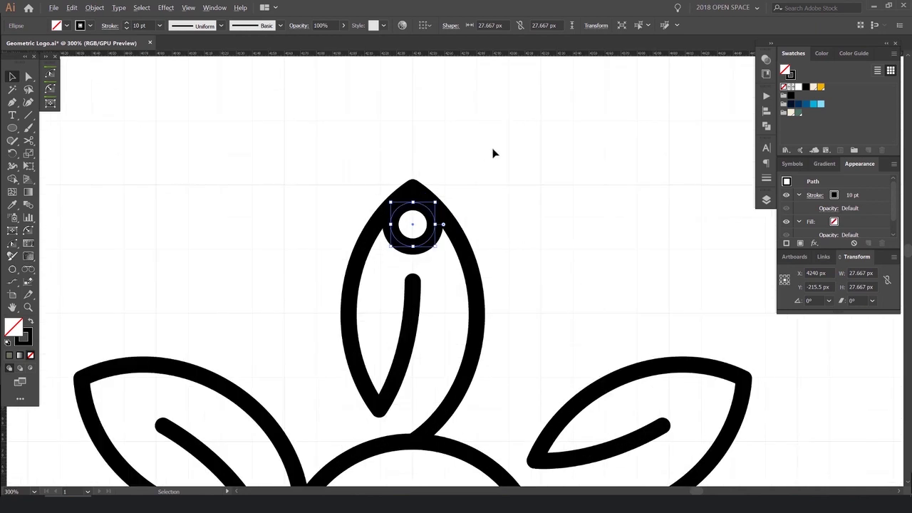
key(Down)
key(Down)
click(495, 203)
- Rotate a copy of the small circle by 30° around the center of the large circle
click(436, 244)
scroll(436, 244, down, 2)
drag(478, 299, 457, 235)
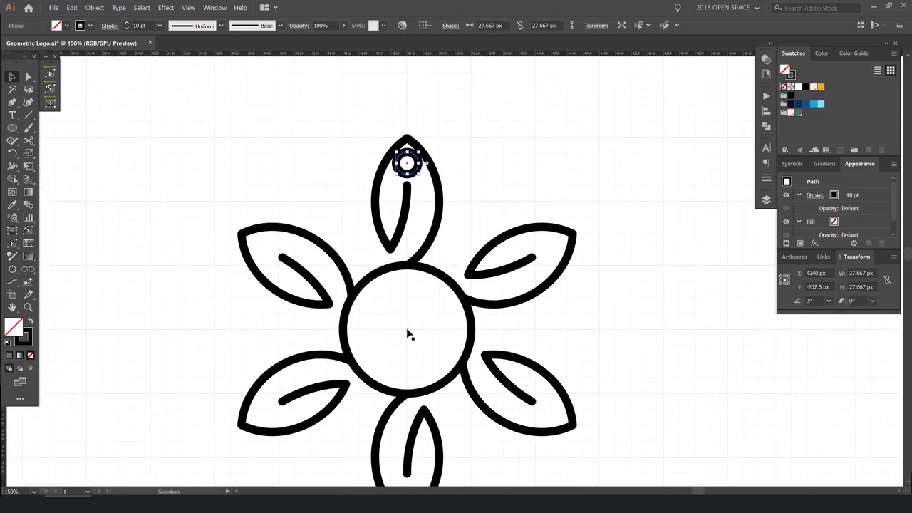
key(r)
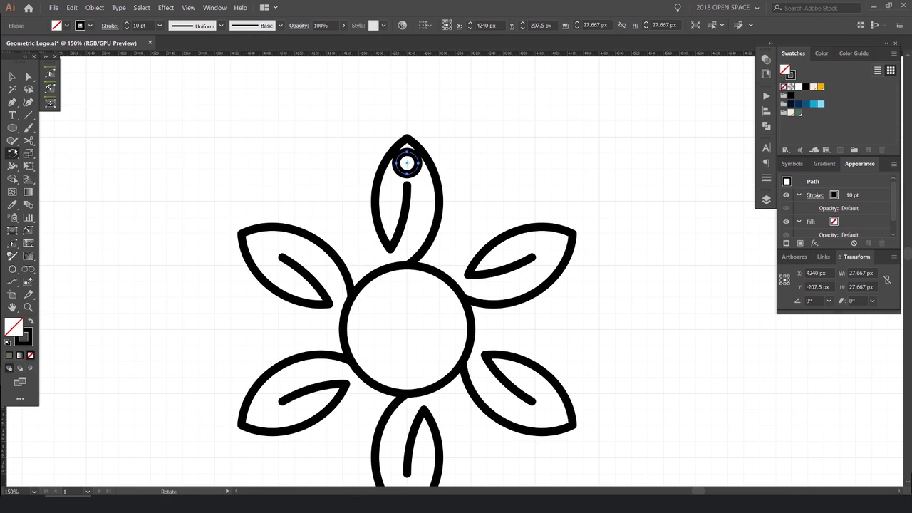
click(13, 153)
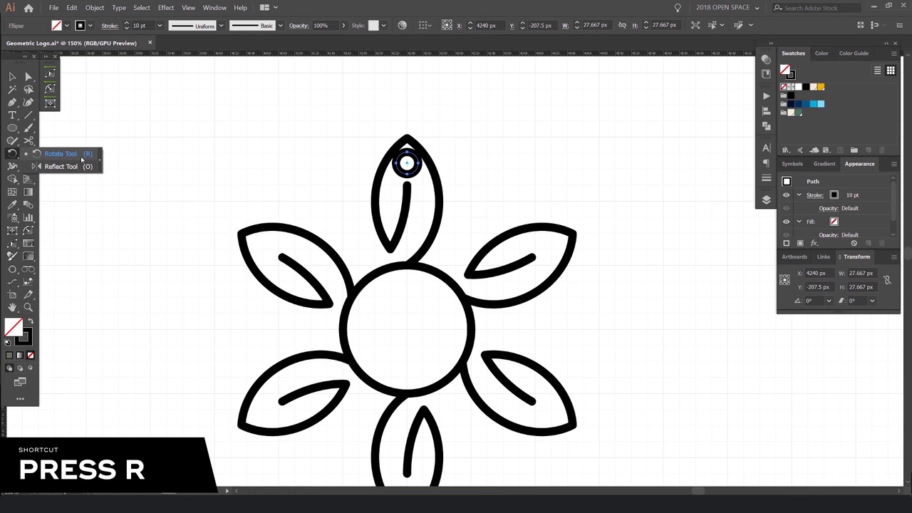
alt+click(407, 328)
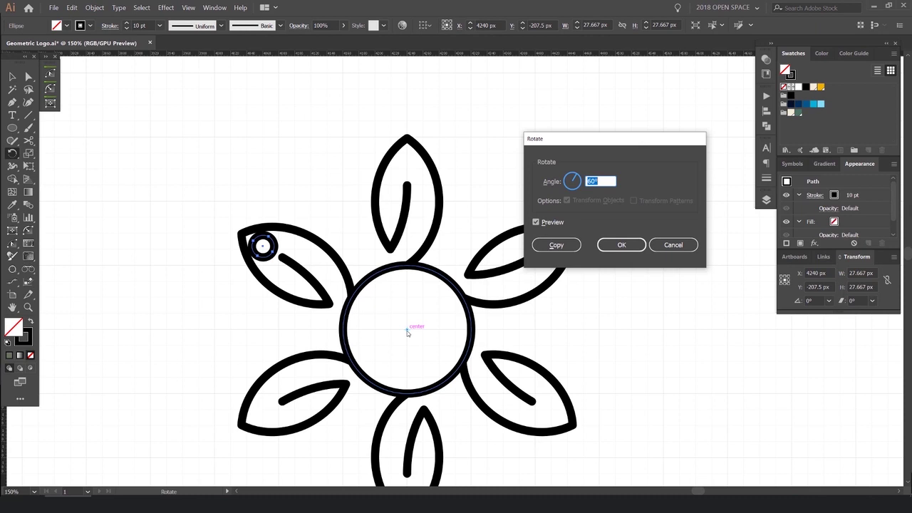
drag(584, 146, 551, 159)
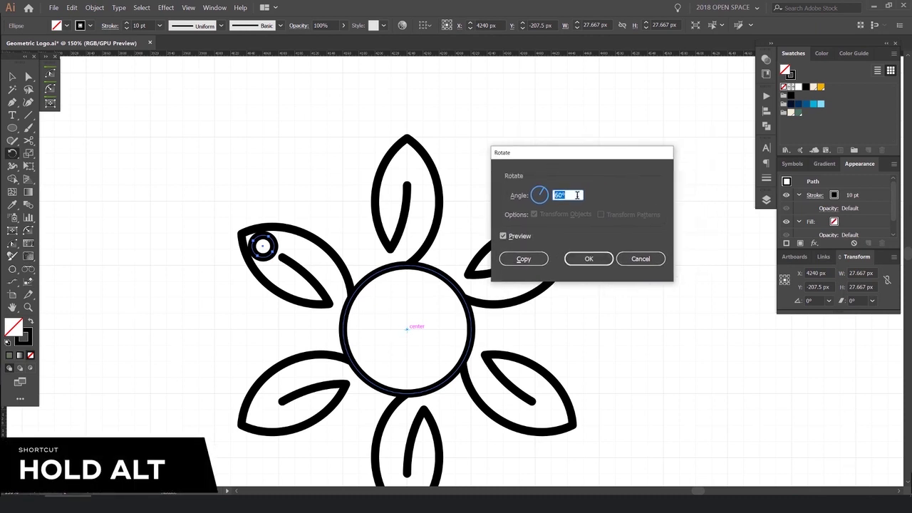
key(shift+Down)
key(shift+Down)
key(shift+Down)
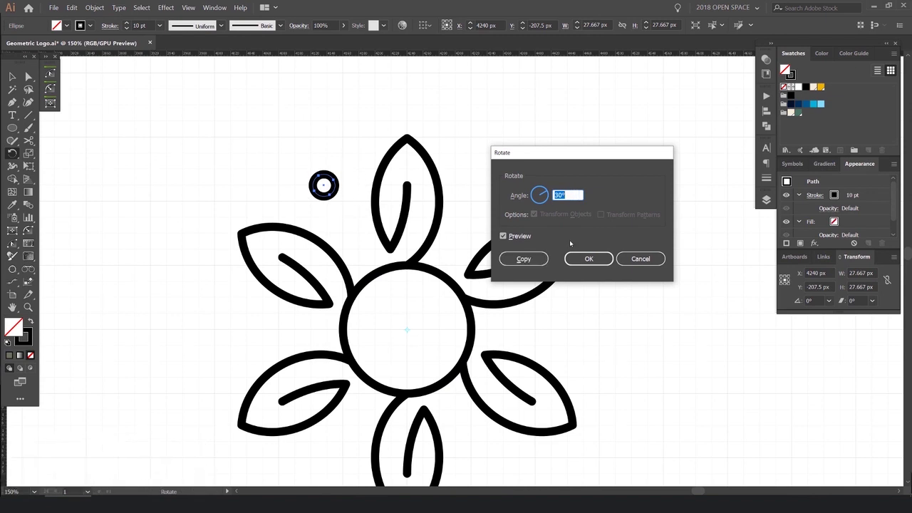
click(524, 258)
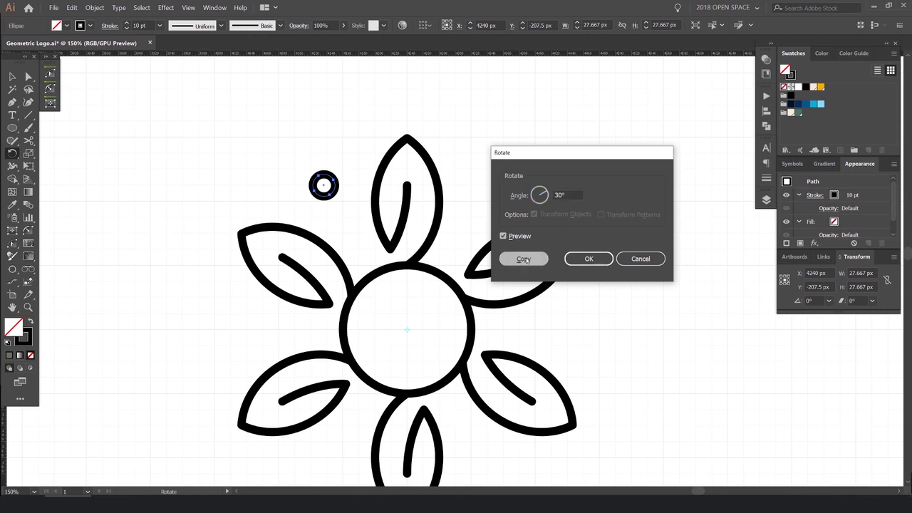
- Repeat the 30° rotated copy until twelve small circles ring the flower, and clear the selection
key(ctrl+d)
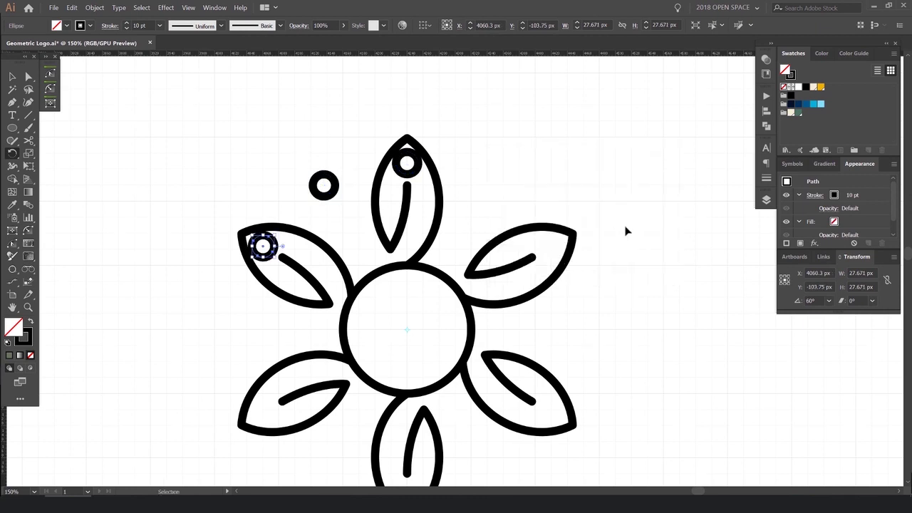
key(ctrl+d)
key(ctrl+d)
key(ctrl+d)
key(ctrl+d)
key(ctrl+d)
key(ctrl+d)
key(ctrl+d)
key(ctrl+d)
key(ctrl+d)
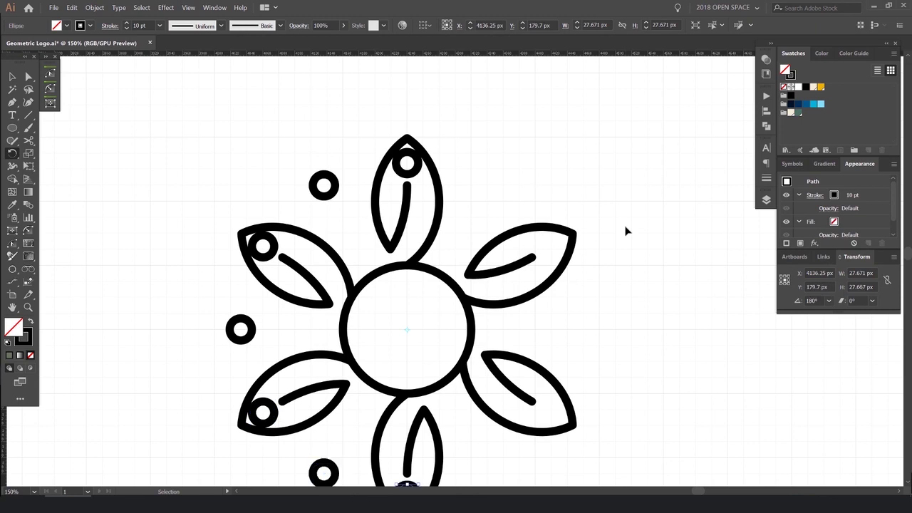
key(v)
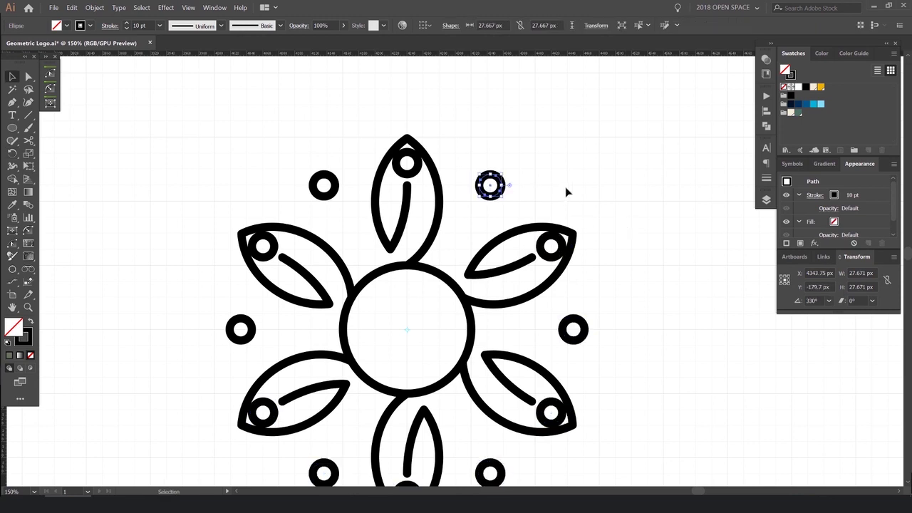
click(566, 186)
- Delete the six small circles inside the petals, keeping the ones between them
scroll(567, 186, down, 1)
drag(572, 182, 542, 138)
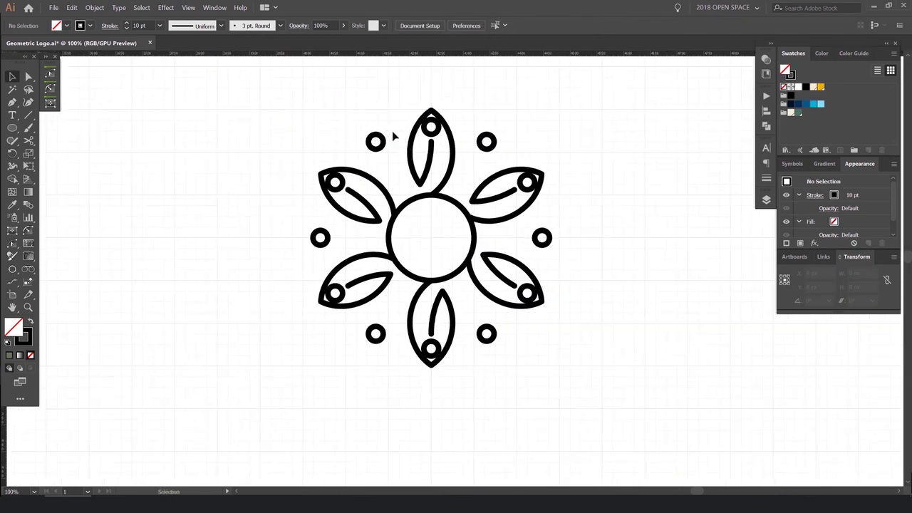
drag(335, 180, 440, 128)
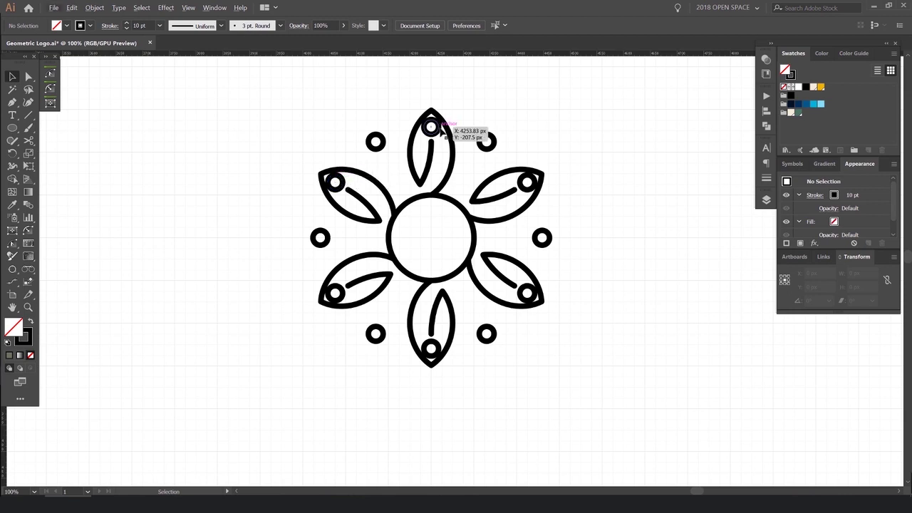
click(547, 239)
key(Delete)
click(436, 129)
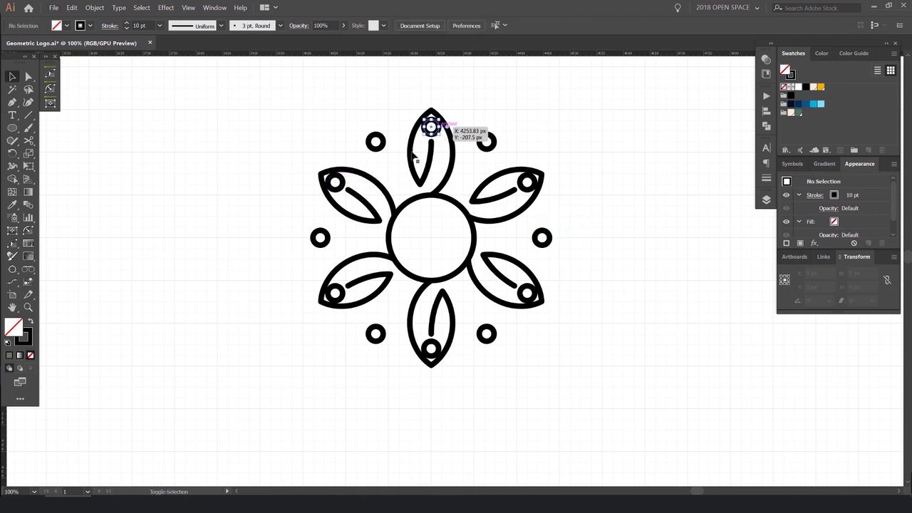
shift+click(337, 183)
shift+click(336, 292)
shift+click(527, 294)
shift+click(431, 348)
shift+click(527, 183)
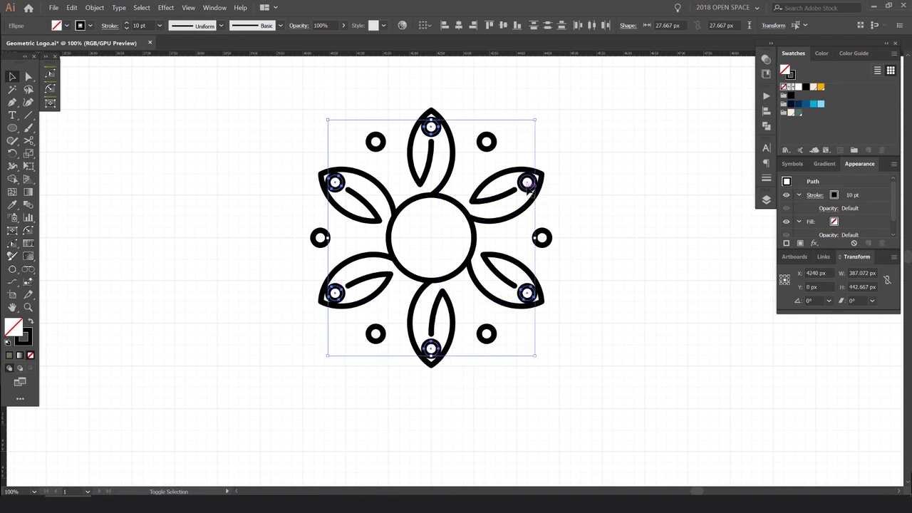
key(Delete)
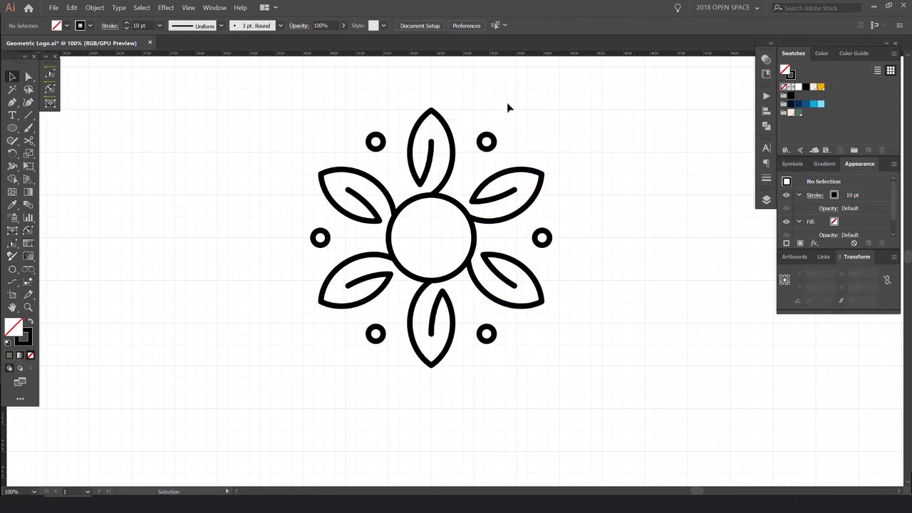
- Examine the small circles between the petals up close and the whole logo from farther out
scroll(479, 131, up, 3)
drag(544, 108, 488, 170)
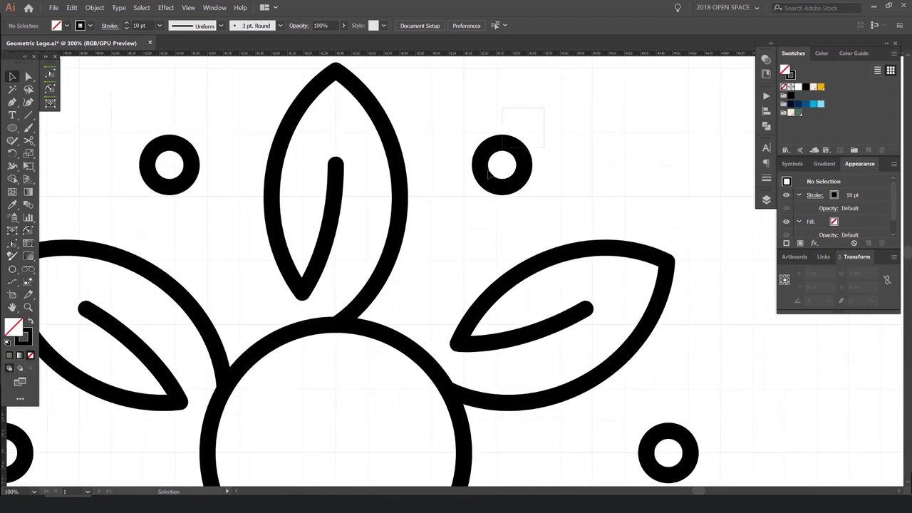
drag(583, 130, 473, 198)
scroll(532, 183, down, 2)
click(605, 171)
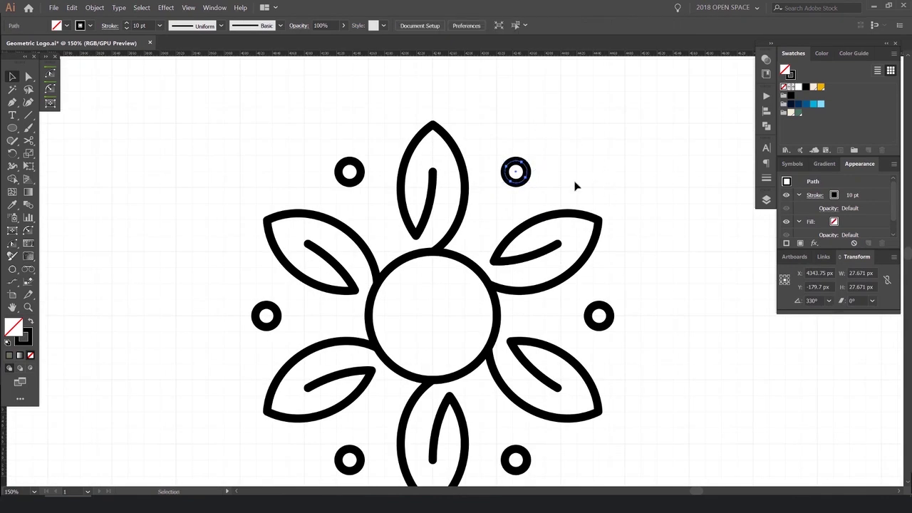
scroll(575, 180, down, 1)
drag(583, 158, 547, 147)
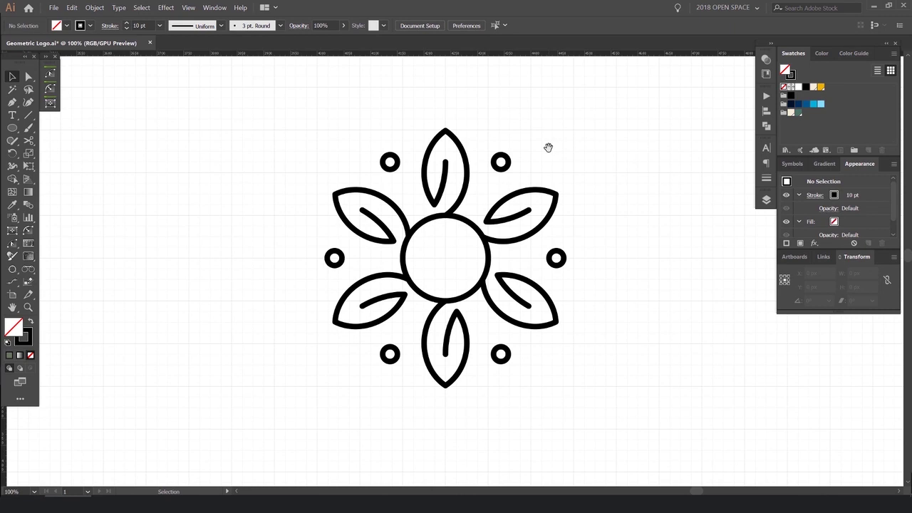
scroll(606, 214, down, 2)
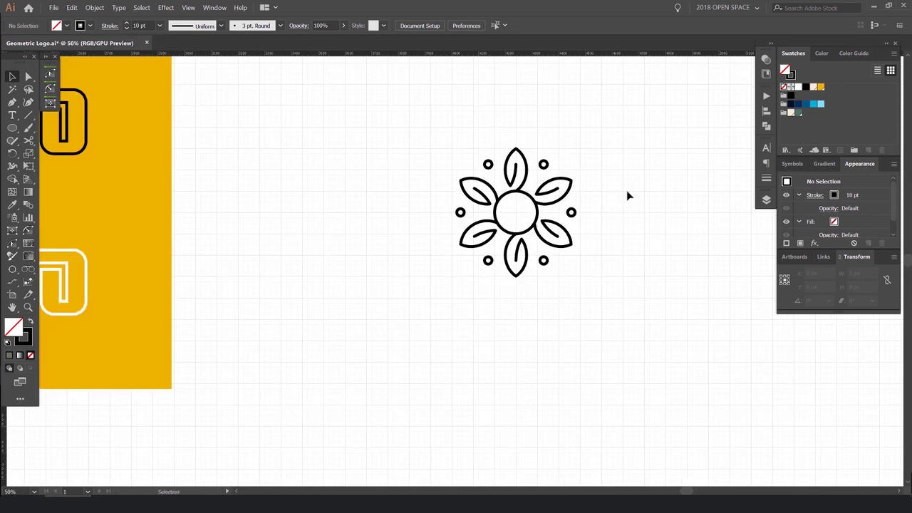
scroll(606, 146, up, 2)
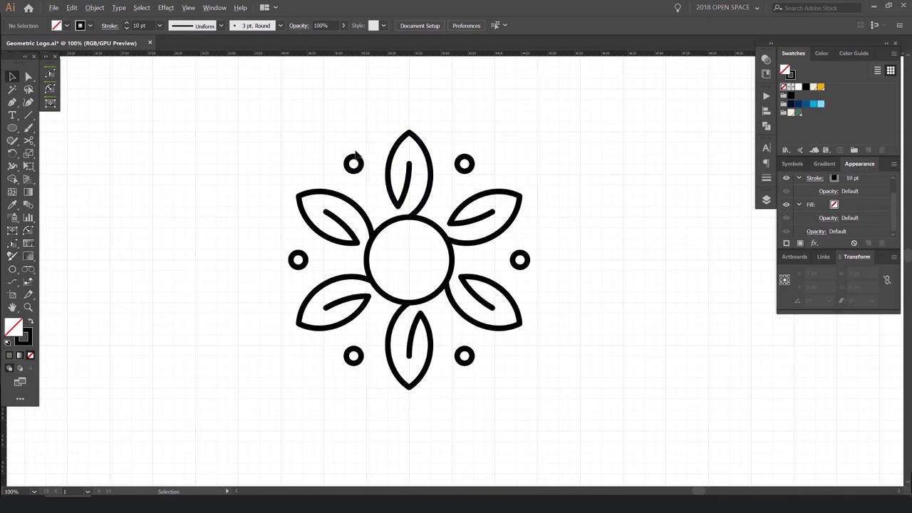
- Scale the small circle between the top and upper-left petals uniformly to 130%, without scaling its stroke
scroll(356, 155, up, 1)
click(354, 169)
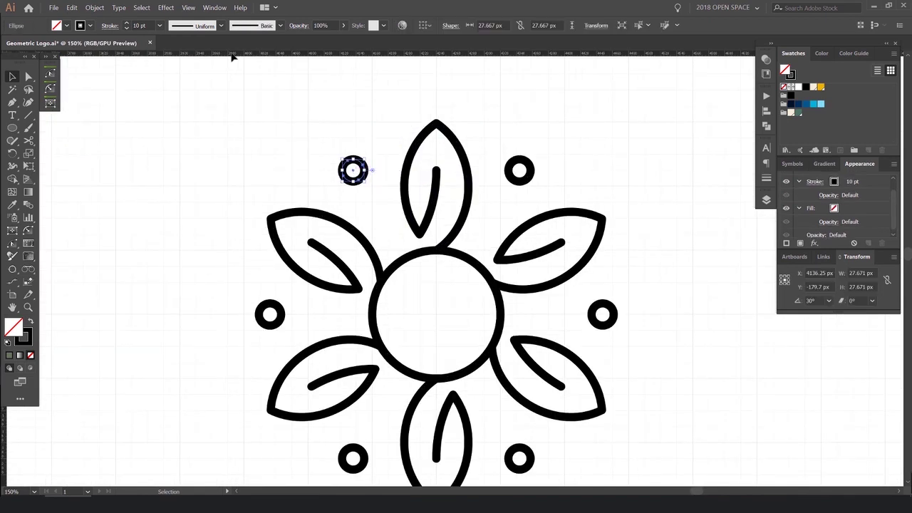
click(93, 9)
mouse_move(98, 18)
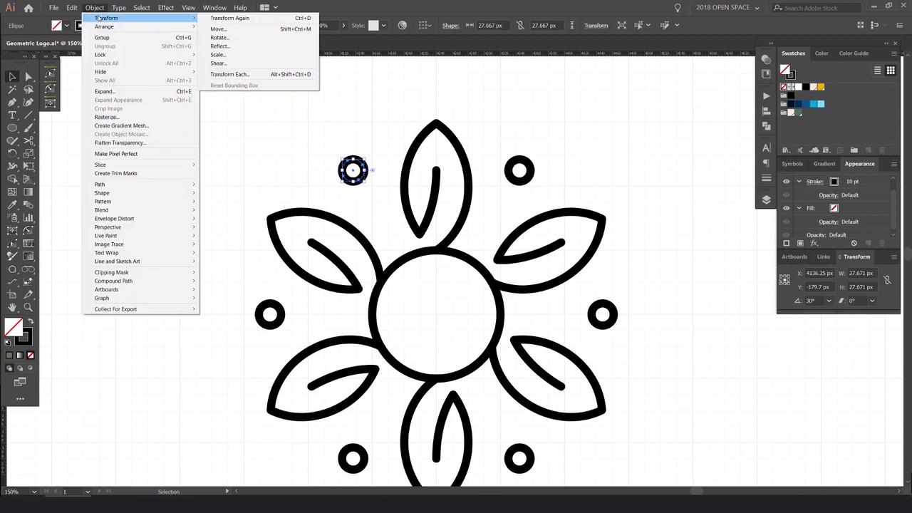
click(219, 54)
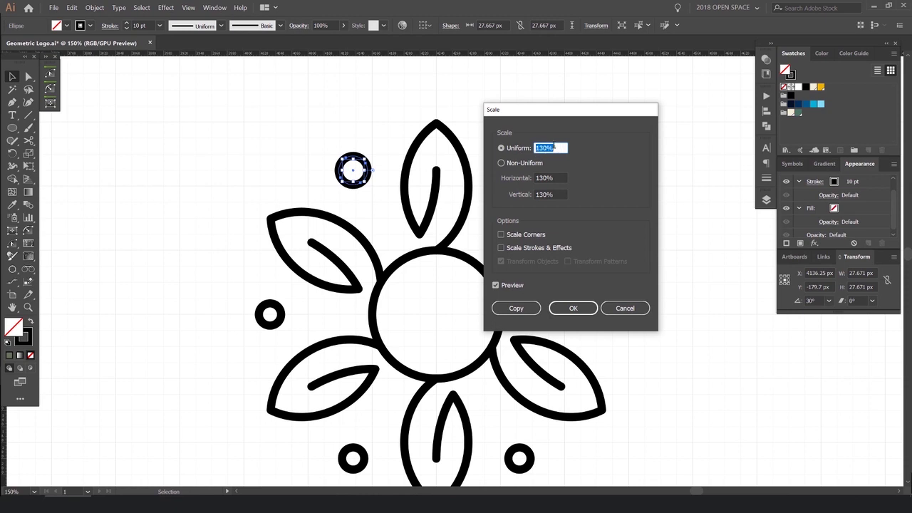
click(574, 307)
- Scale the small circle between the two left petals uniformly to 130%
click(262, 320)
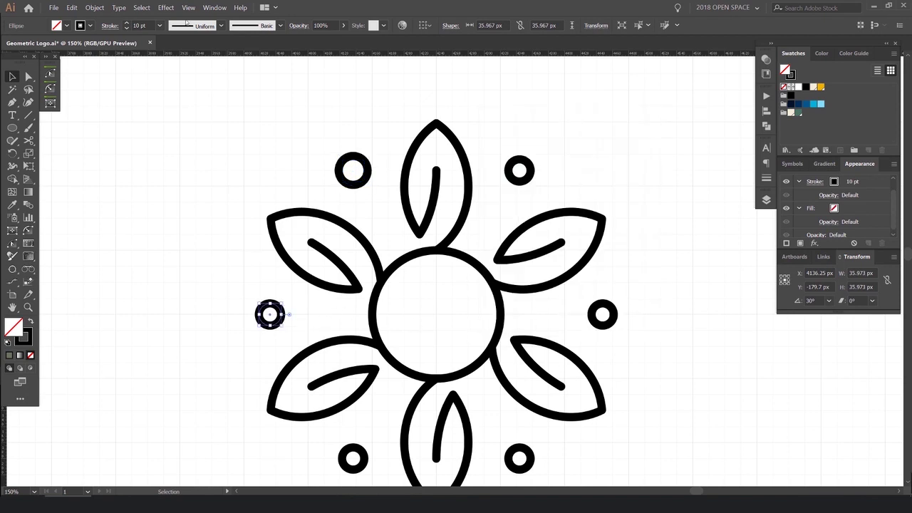
click(98, 8)
mouse_move(107, 18)
click(217, 55)
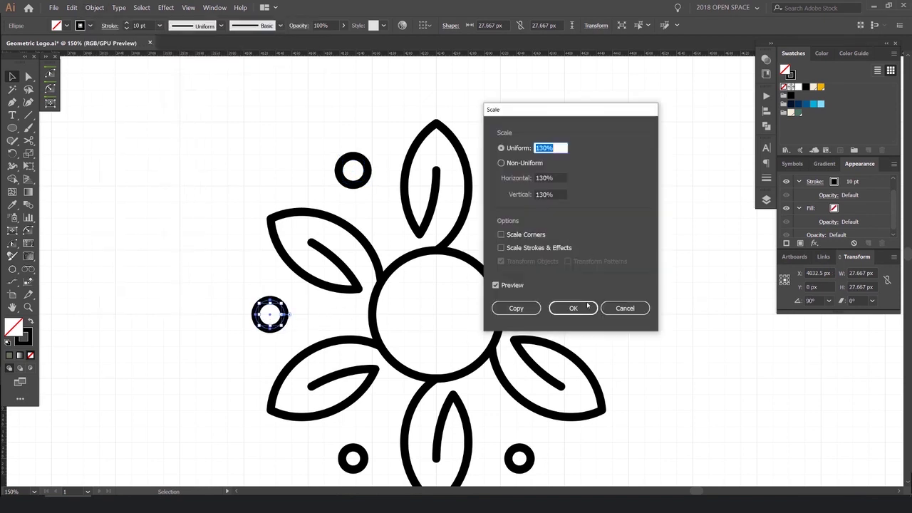
click(573, 308)
- Scale the small circle between the bottom and lower-left petals uniformly to 130%
scroll(343, 365, down, 2)
click(328, 392)
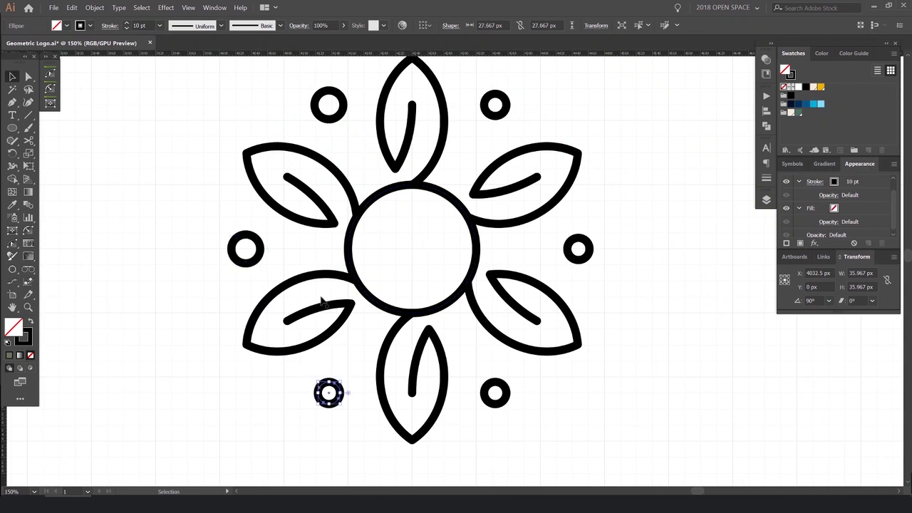
click(95, 7)
mouse_move(107, 18)
click(253, 56)
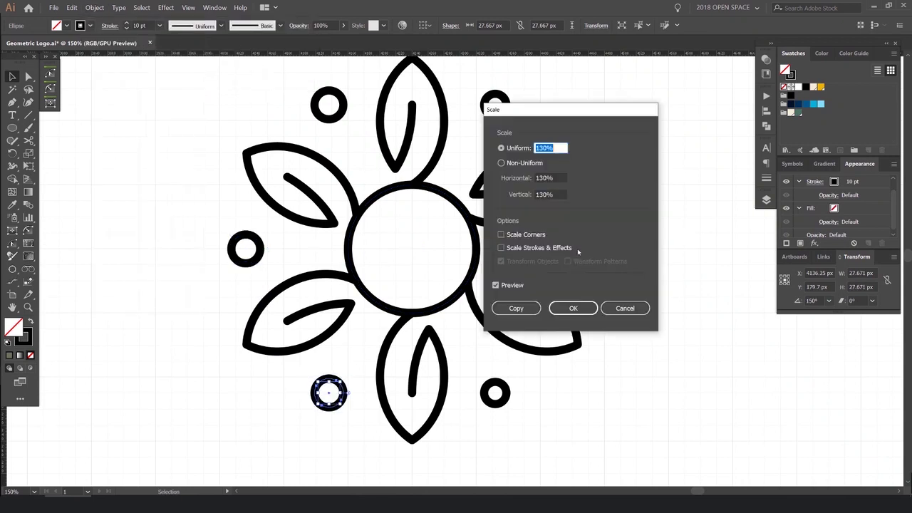
click(572, 308)
- Scale the small circle between the bottom and lower-right petals uniformly to 130%
click(495, 392)
click(95, 7)
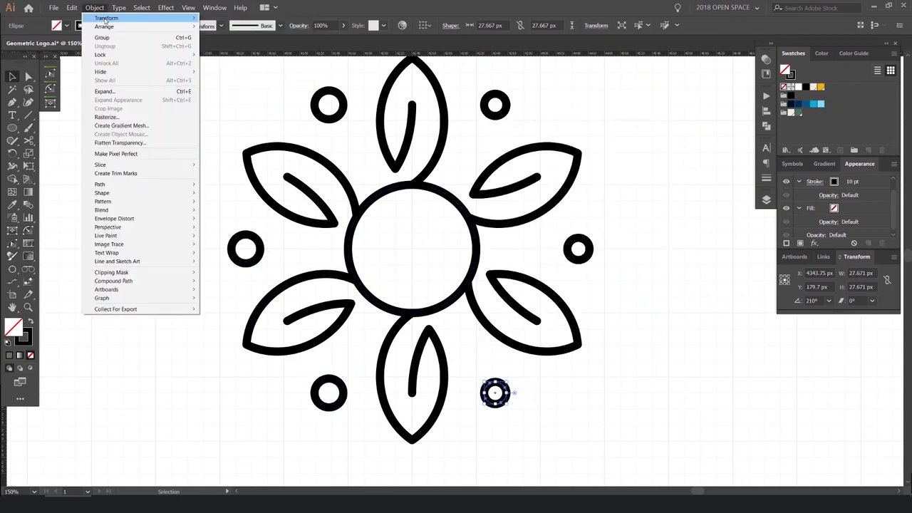
mouse_move(107, 18)
click(254, 56)
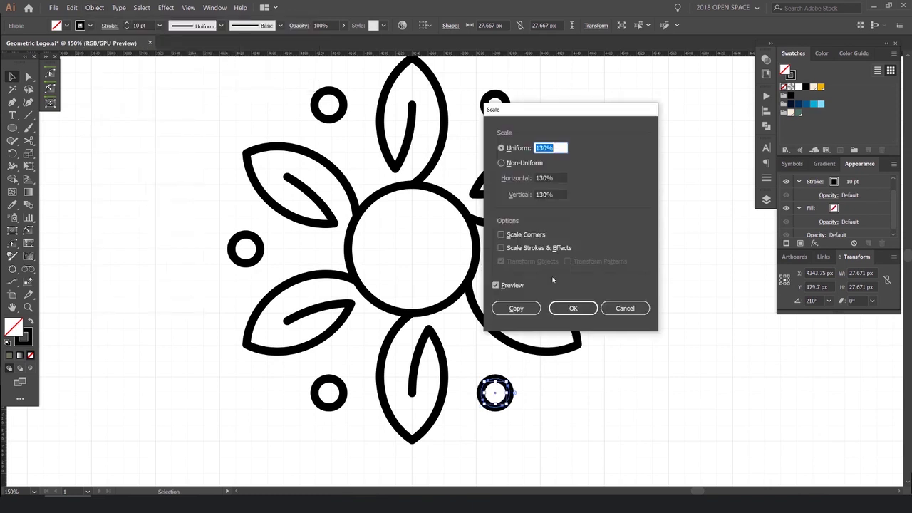
click(572, 307)
- Scale the small circle between the two right petals uniformly to 130%
key(ctrl+minus)
key(ctrl+minus)
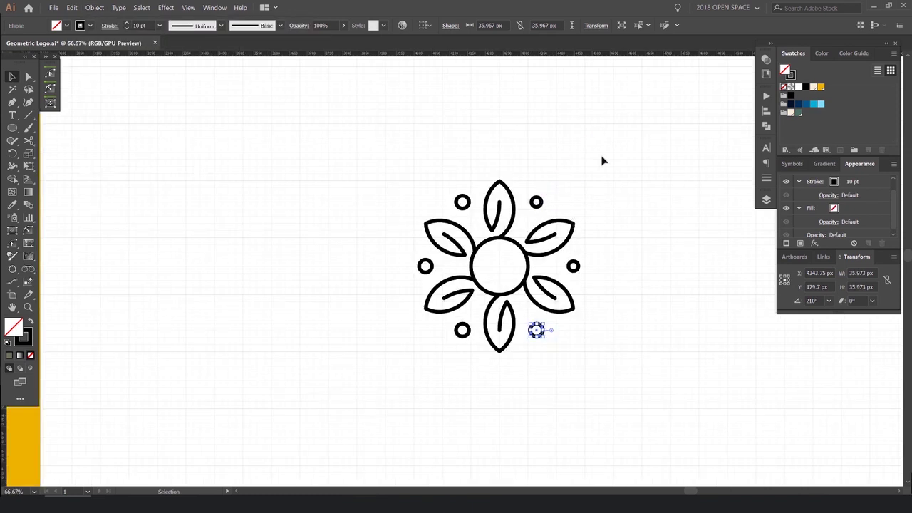
scroll(588, 205, up, 1)
click(566, 299)
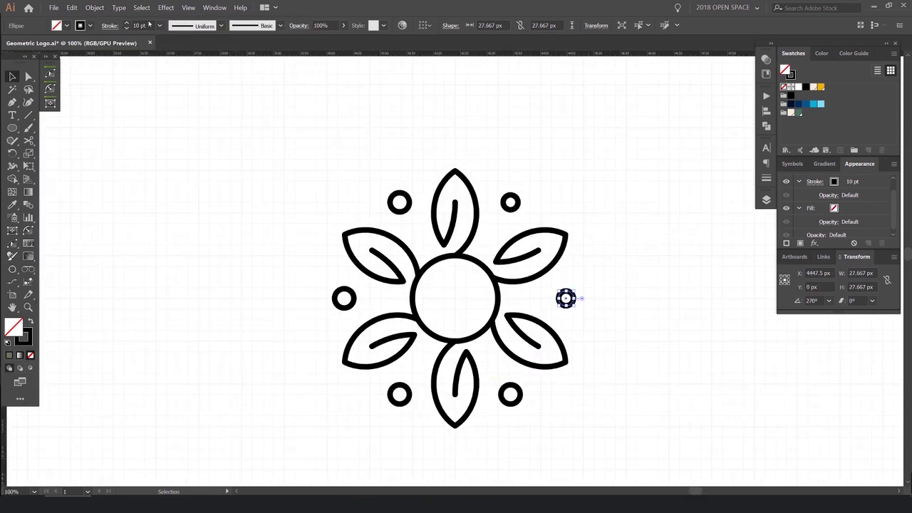
click(95, 7)
mouse_move(107, 18)
click(249, 56)
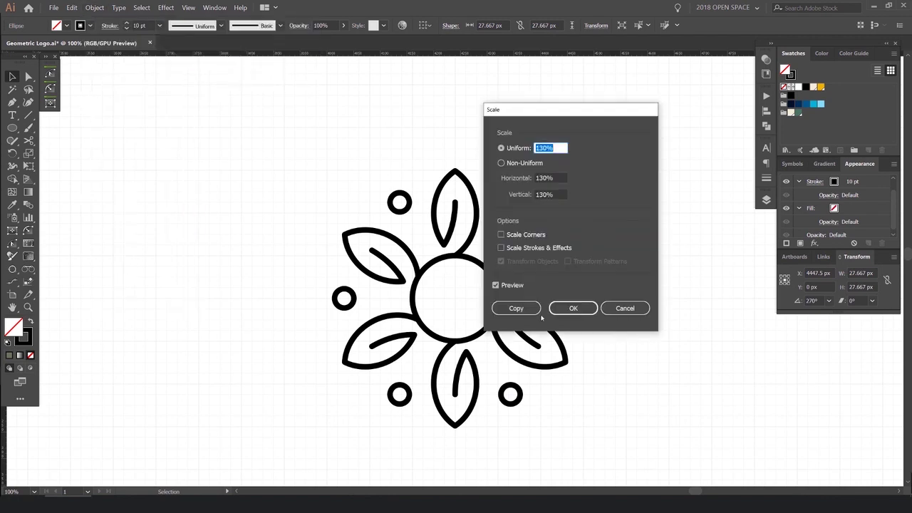
click(567, 309)
- Scale the small circle between the top and upper-right petals uniformly to 130% and clear the selection
click(527, 193)
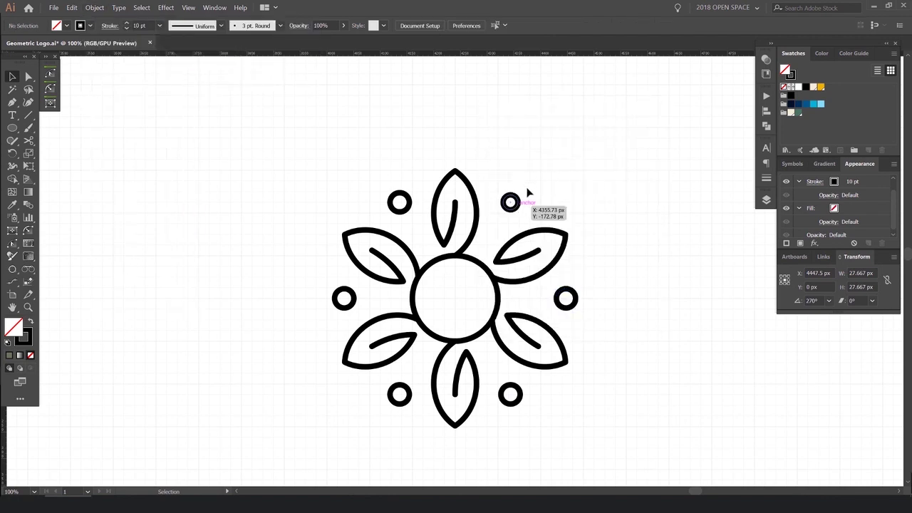
click(510, 202)
click(96, 7)
click(100, 9)
click(104, 10)
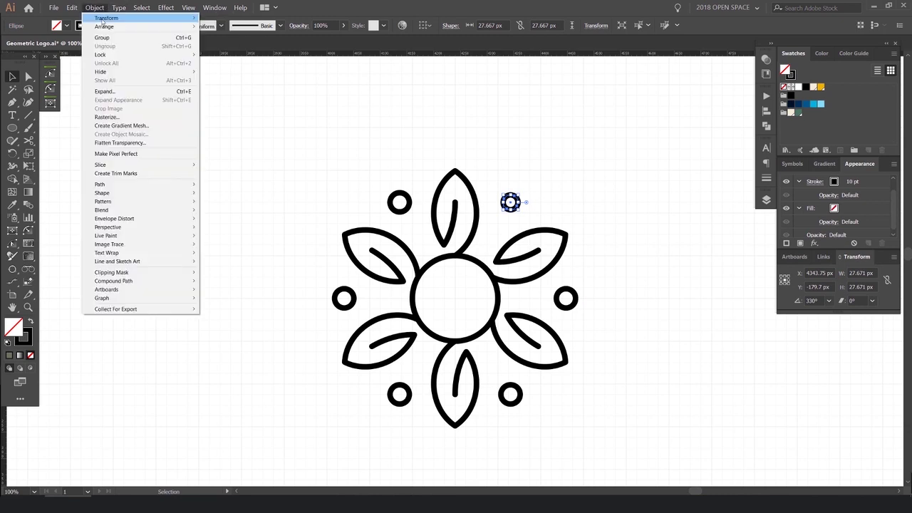
mouse_move(103, 19)
click(228, 56)
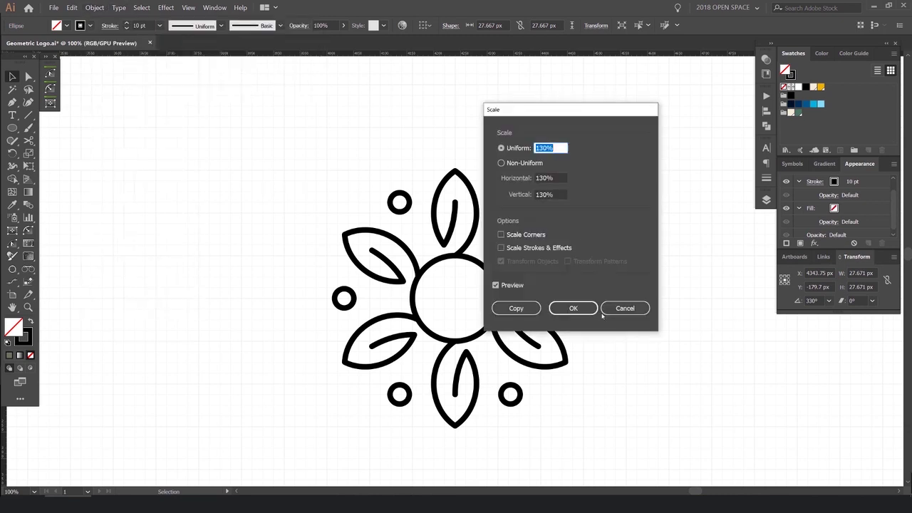
click(588, 309)
click(638, 214)
- Add a concentric copy of the large central circle, scaled down to about 55 px wide inside it
scroll(637, 204, down, 1)
drag(633, 200, 531, 164)
scroll(501, 114, down, 2)
scroll(485, 179, up, 2)
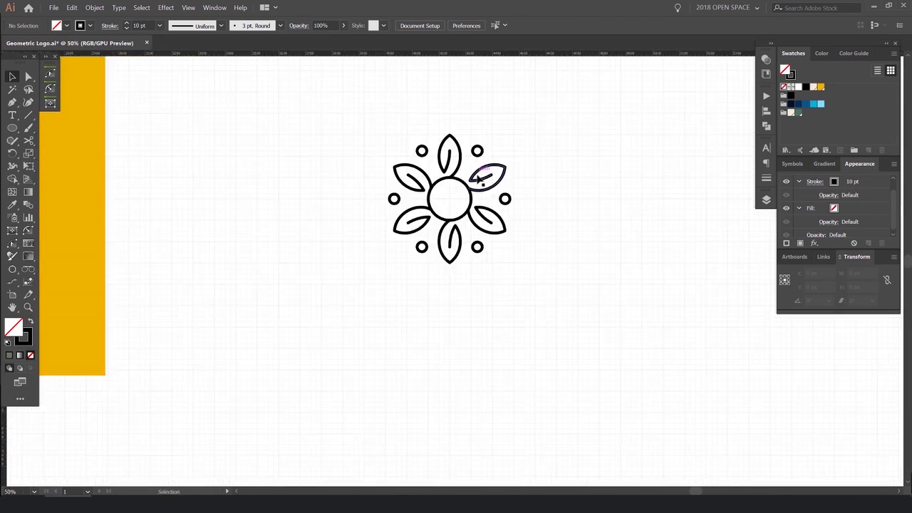
scroll(431, 211, up, 3)
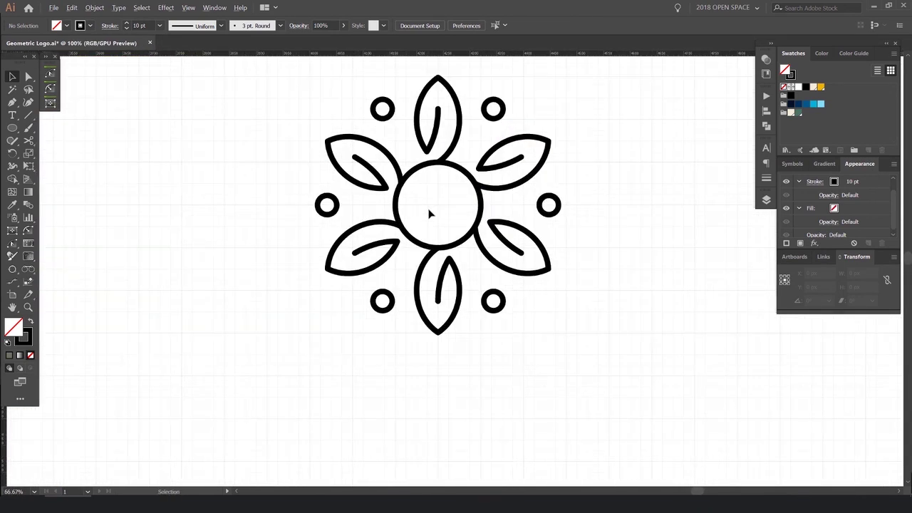
click(475, 151)
scroll(464, 146, up, 2)
scroll(460, 148, down, 1)
drag(454, 151, 585, 167)
key(a)
key(v)
key(ctrl+z)
drag(501, 136, 416, 188)
- Turn on snapping to the grid, enlarge the inner circle from its center to 80 px wide, and deselect it
click(188, 7)
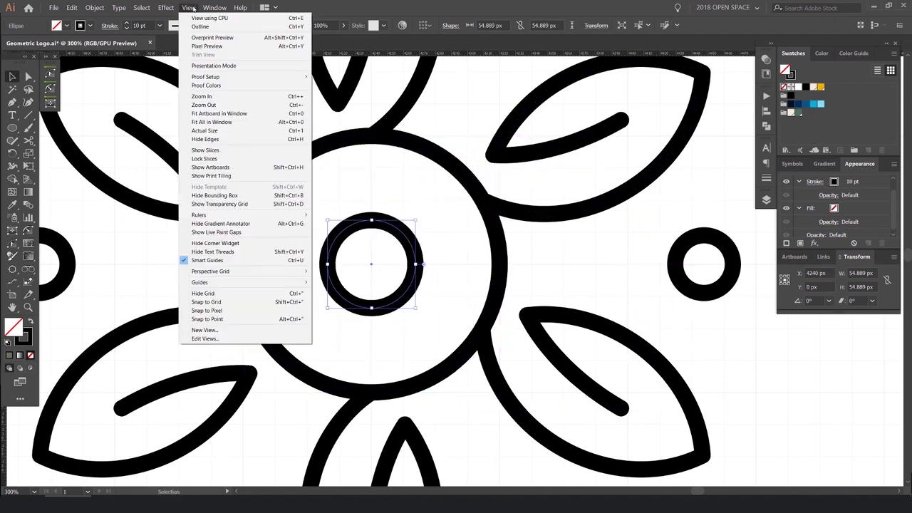
click(214, 302)
drag(417, 220, 424, 203)
scroll(376, 196, up, 4)
drag(622, 226, 496, 195)
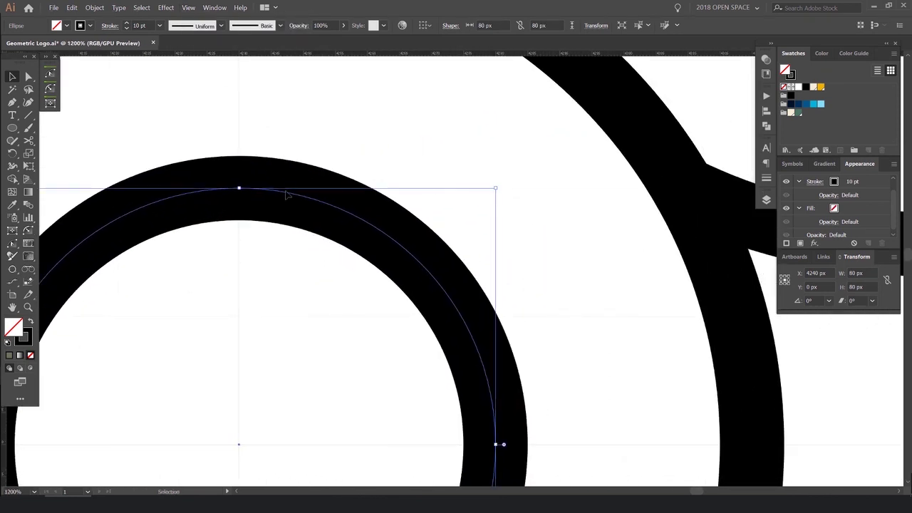
scroll(271, 193, down, 5)
scroll(263, 214, up, 1)
drag(282, 202, 365, 195)
click(376, 184)
key(ctrl+z)
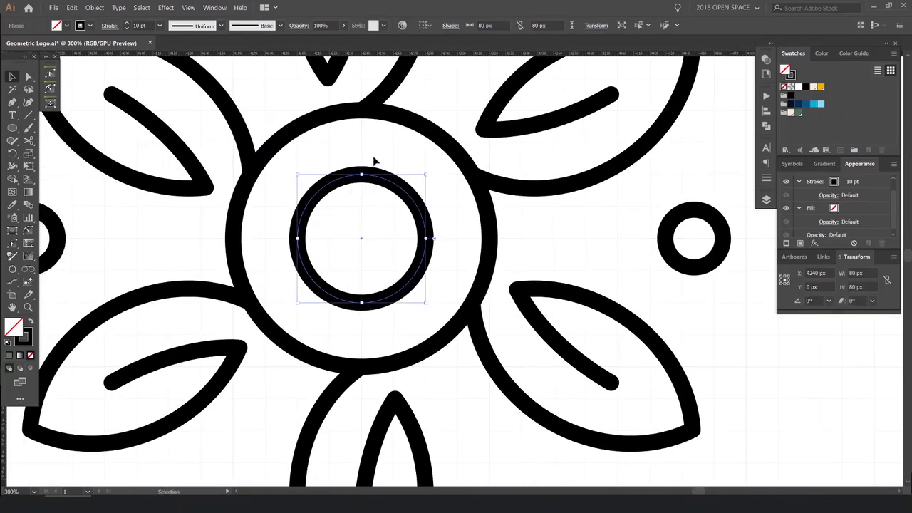
click(375, 161)
scroll(375, 159, down, 1)
drag(351, 147, 405, 155)
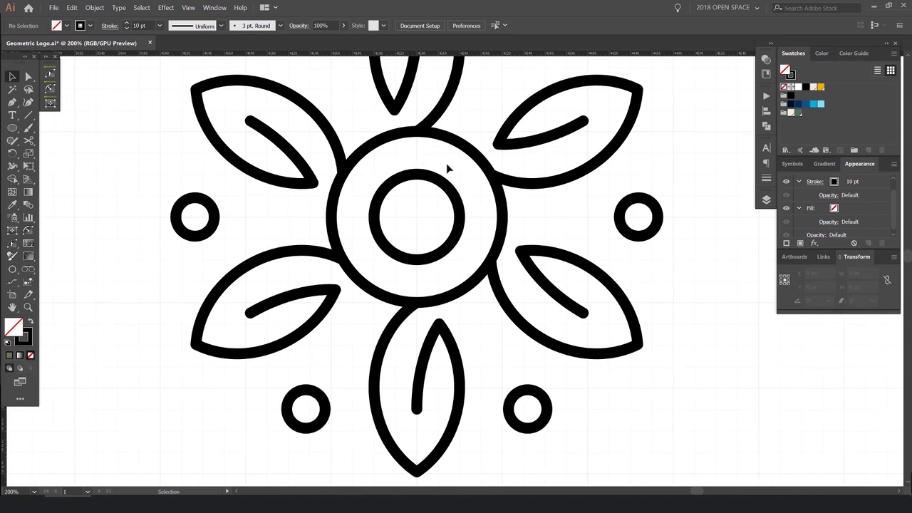
key(p)
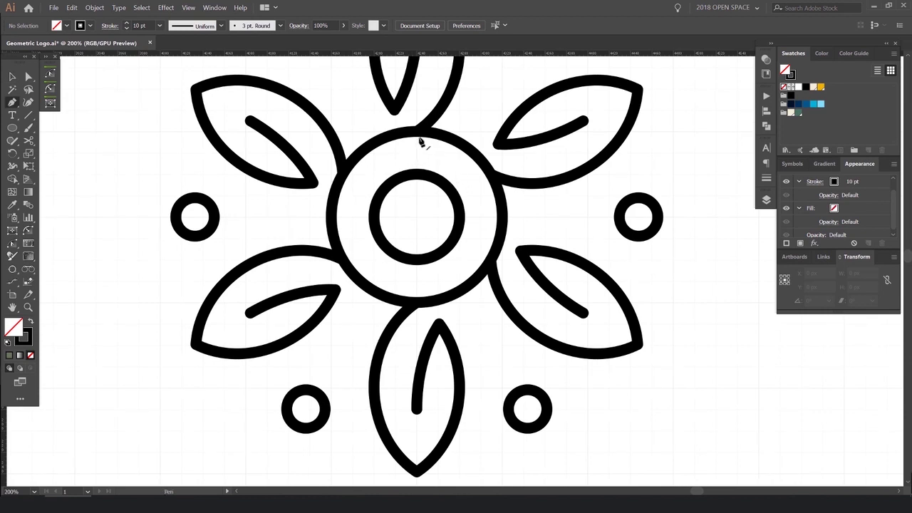
scroll(420, 143, up, 1)
click(415, 131)
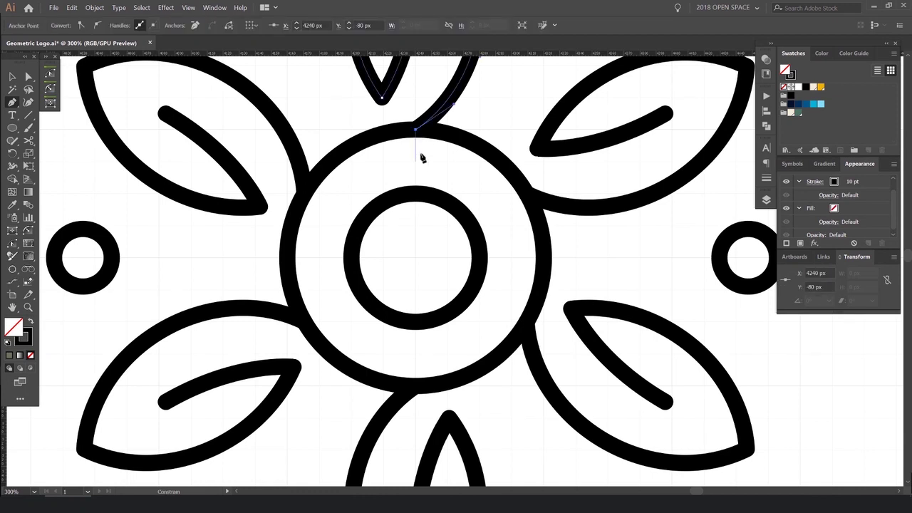
ctrl+click(425, 170)
scroll(418, 176, up, 1)
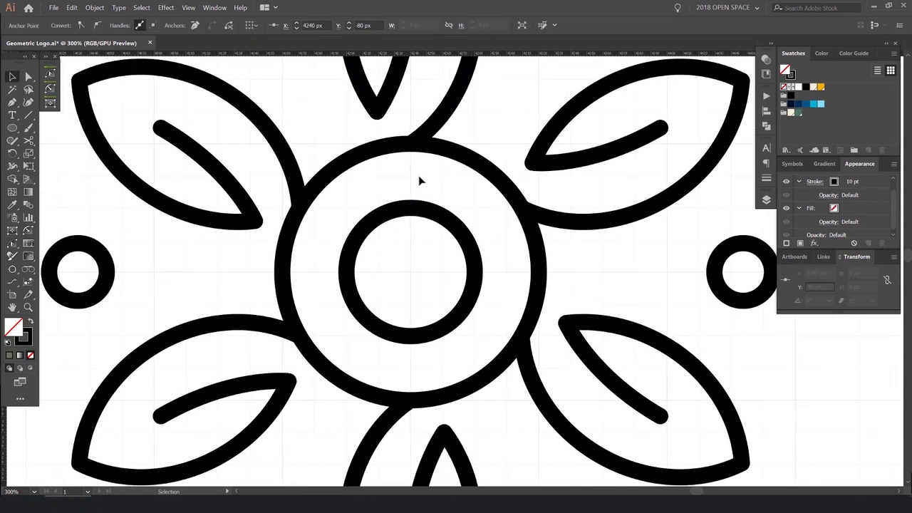
- Draw a vertical line with the Pen tool from the top of the inner circle to the top of the large circle
click(406, 216)
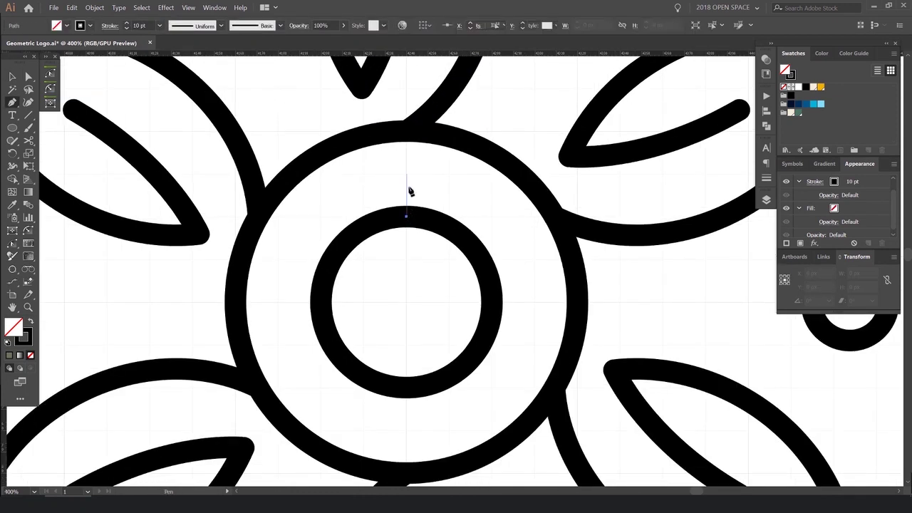
click(406, 134)
key(v)
click(409, 170)
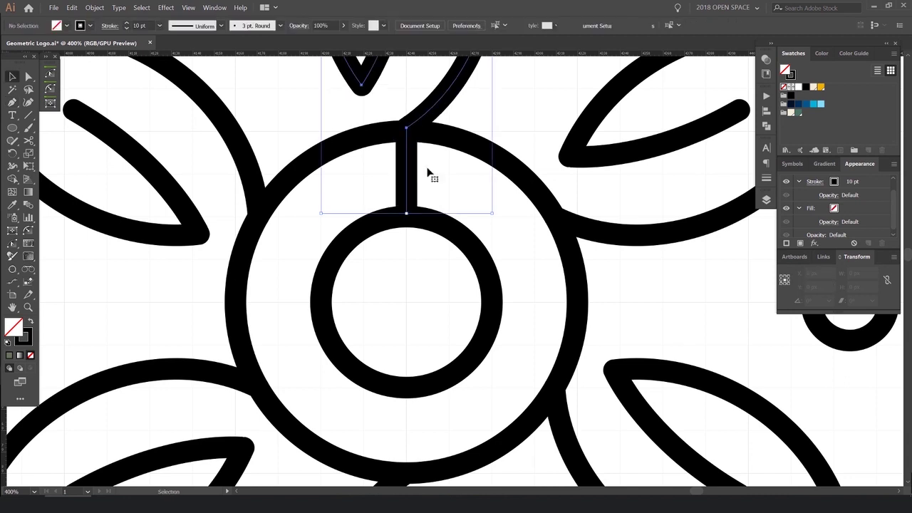
- Cut the short vertical line off the top petal's path with the Scissors tool at the anchor where they meet, and deselect
key(ctrl+z)
key(a)
drag(440, 159, 419, 177)
scroll(385, 153, up, 1)
click(385, 153)
key(v)
key(ctrl+minus)
key(ctrl+minus)
key(ctrl+minus)
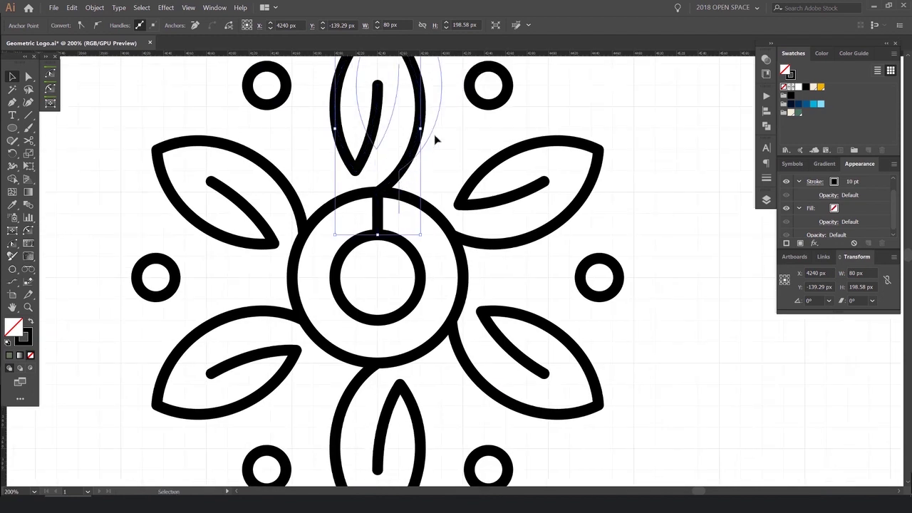
scroll(396, 178, up, 5)
key(c)
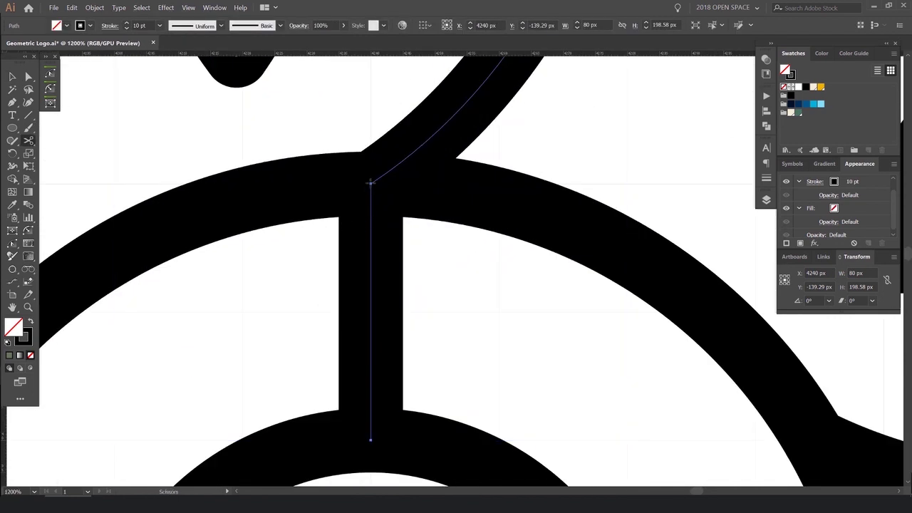
click(371, 183)
key(v)
key(ctrl+shift+a)
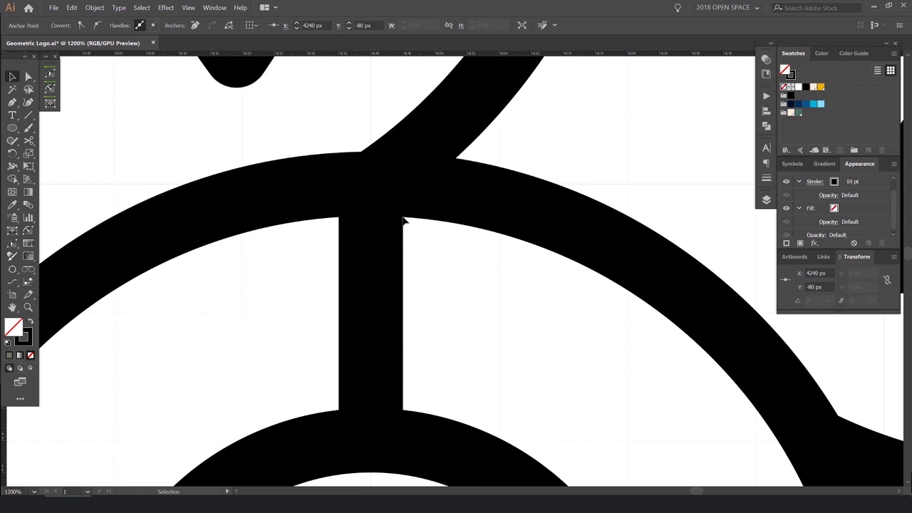
- Rotate a copy of the short vertical line by 30° around the center of the circles
scroll(401, 215, down, 2)
drag(383, 226, 370, 241)
key(ctrl+z)
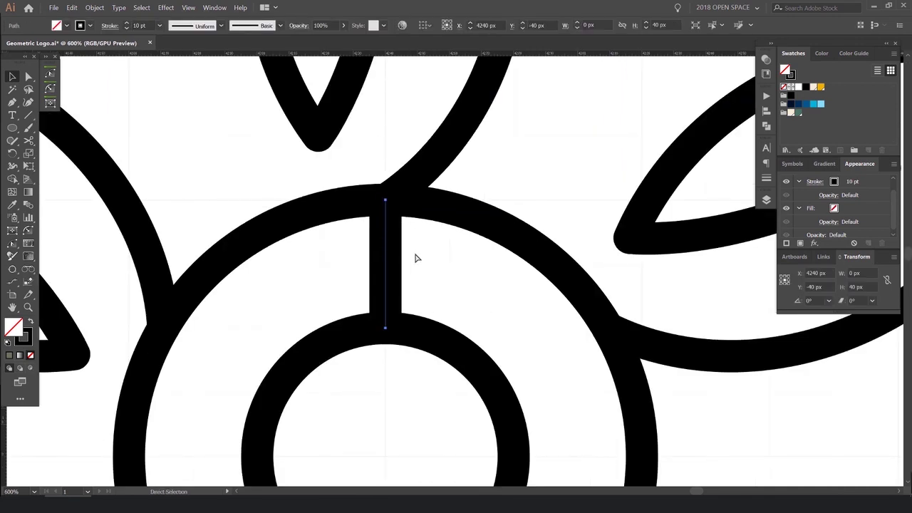
click(391, 255)
key(ctrl+d)
key(ctrl+z)
key(ctrl+minus)
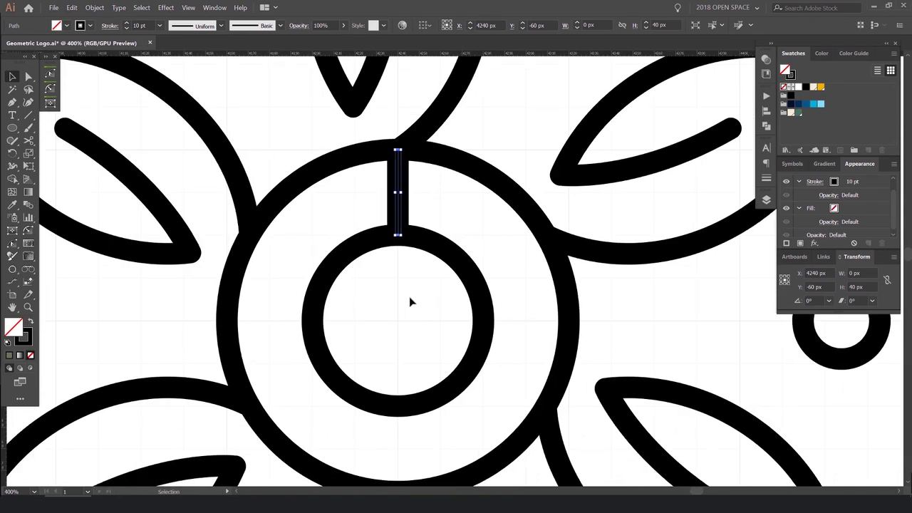
key(ctrl+minus)
drag(458, 279, 457, 235)
key(r)
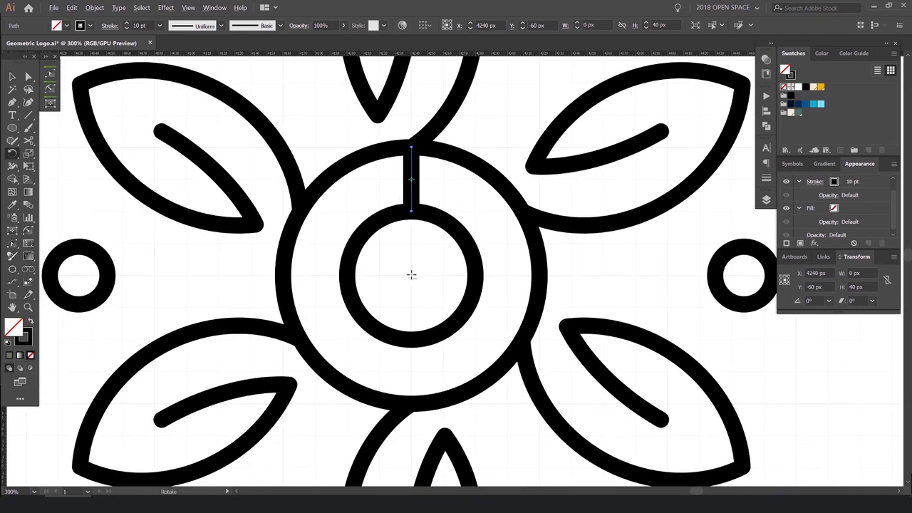
alt+click(411, 276)
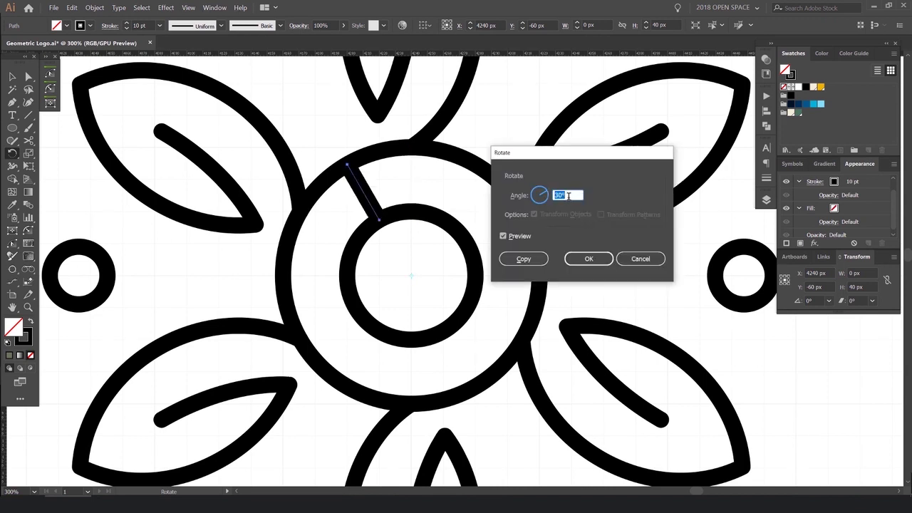
click(524, 259)
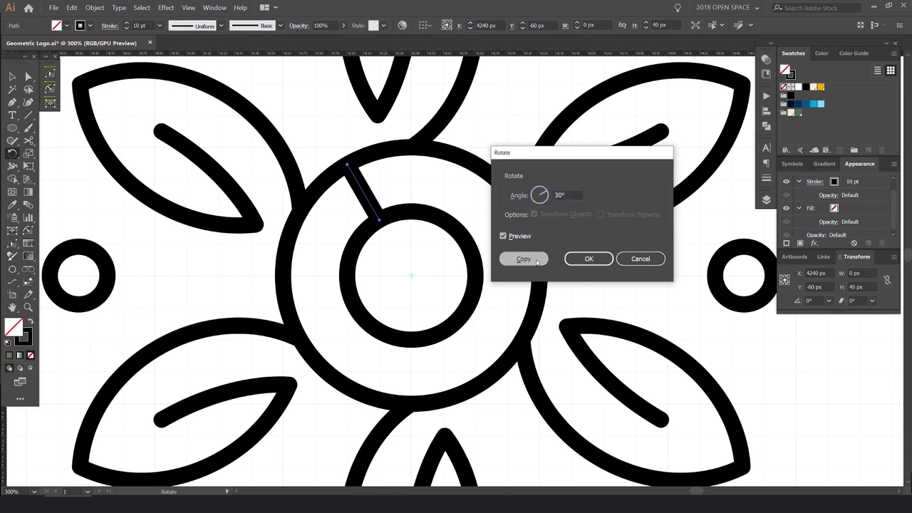
- Repeat the 30° rotated copy of the short line until spokes fill the whole central ring, and deselect
key(ctrl+d)
key(ctrl+d)
key(ctrl+d)
key(ctrl+d)
key(ctrl+d)
key(ctrl+d)
key(ctrl+d)
key(ctrl+d)
key(ctrl+d)
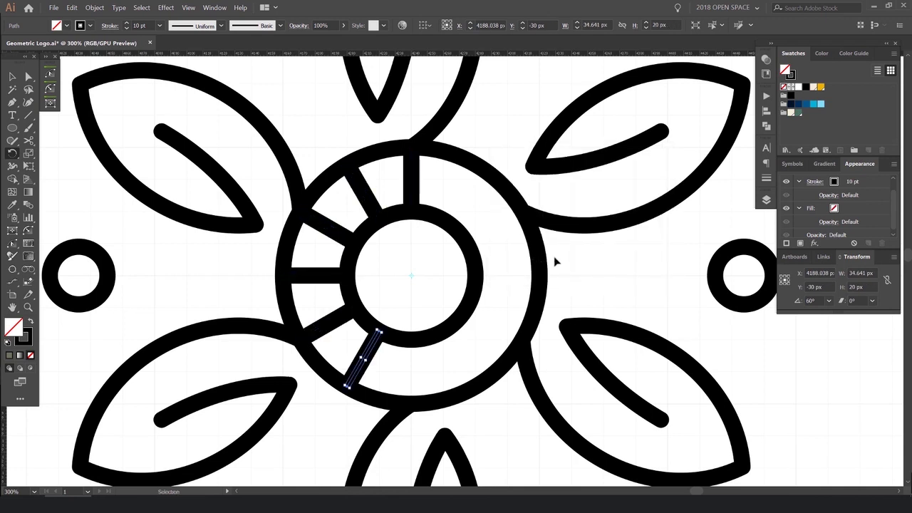
key(ctrl+d)
scroll(553, 255, down, 3)
key(v)
click(657, 254)
scroll(657, 254, down, 1)
drag(655, 242, 598, 233)
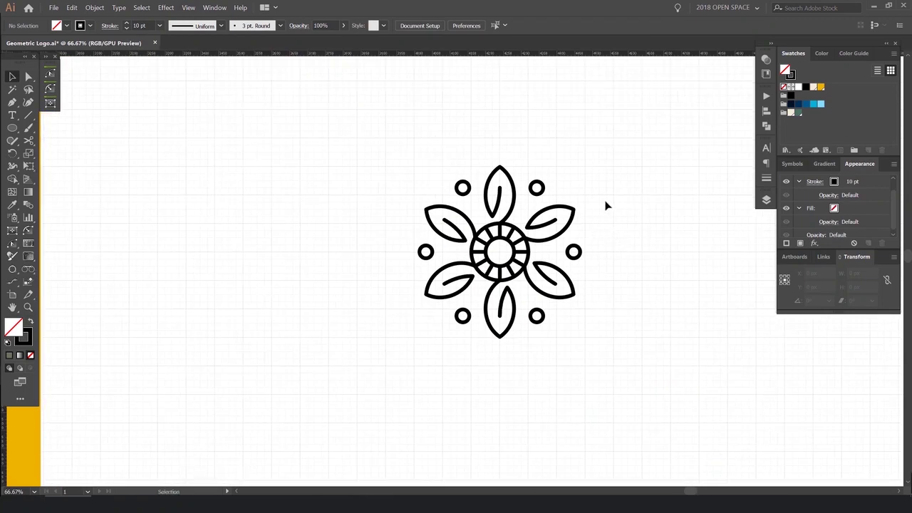
scroll(647, 193, down, 3)
drag(649, 186, 584, 195)
scroll(634, 180, up, 3)
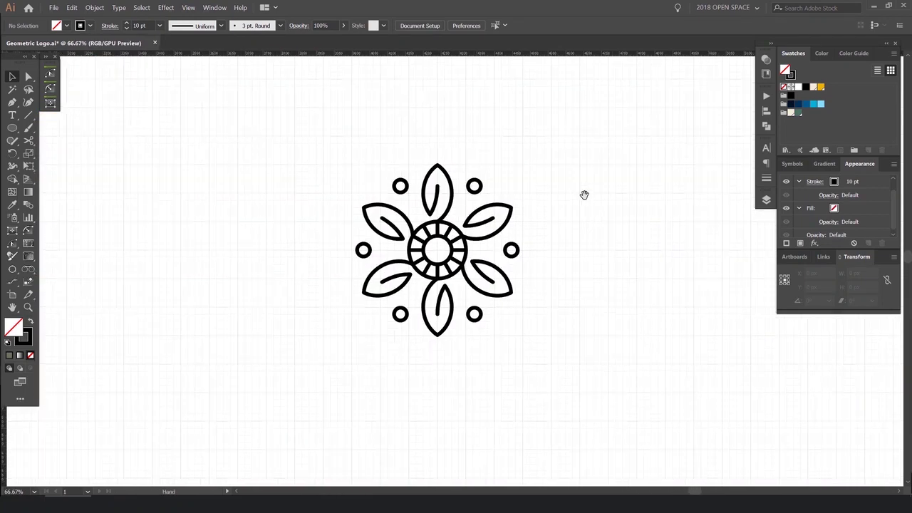
- Place a copy of the entire flower to the right of the original and select all of the copy's paths
drag(600, 150, 312, 343)
key(ctrl+h)
scroll(537, 246, down, 1)
drag(537, 246, 520, 271)
click(592, 268)
drag(593, 264, 509, 233)
drag(542, 142, 302, 339)
scroll(429, 240, up, 2)
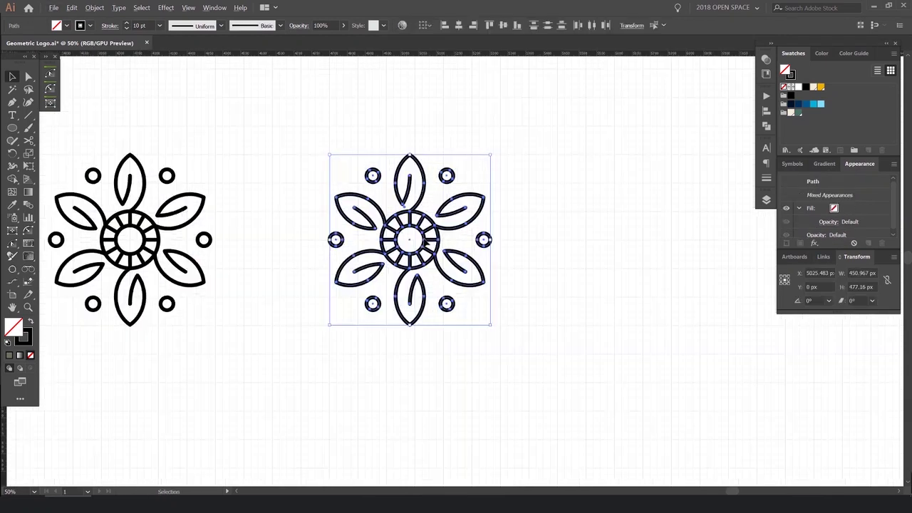
- Expand the copied flower's fill and stroke into outlined shapes
click(95, 8)
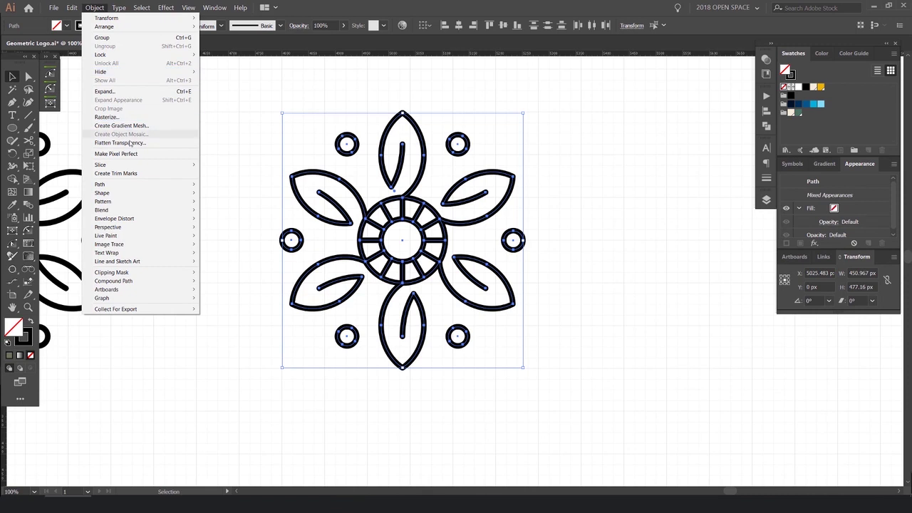
click(143, 93)
drag(576, 148, 585, 150)
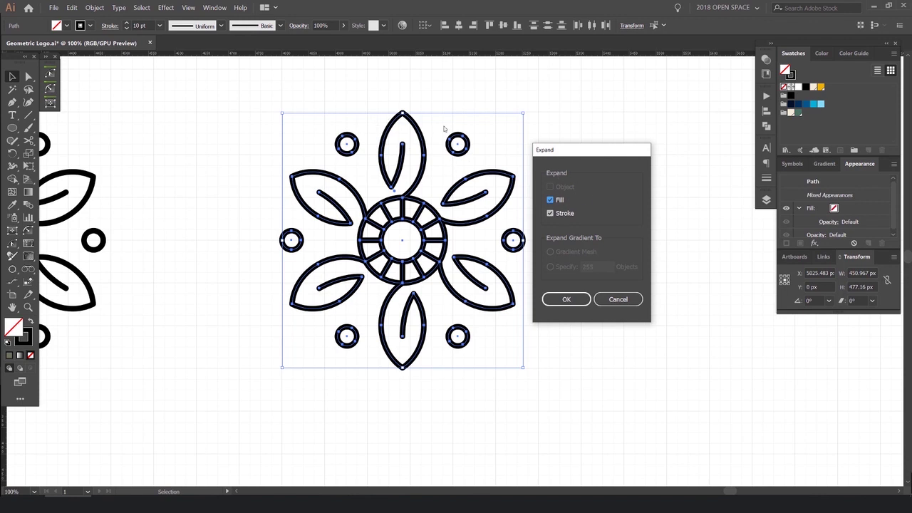
click(569, 299)
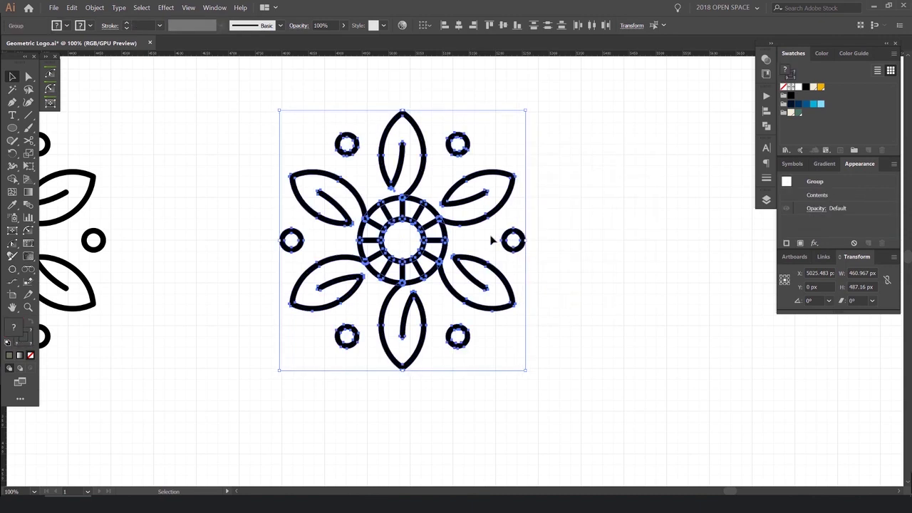
- Unite the expanded flower's overlapping shapes with Pathfinder
scroll(401, 205, up, 3)
scroll(332, 179, down, 3)
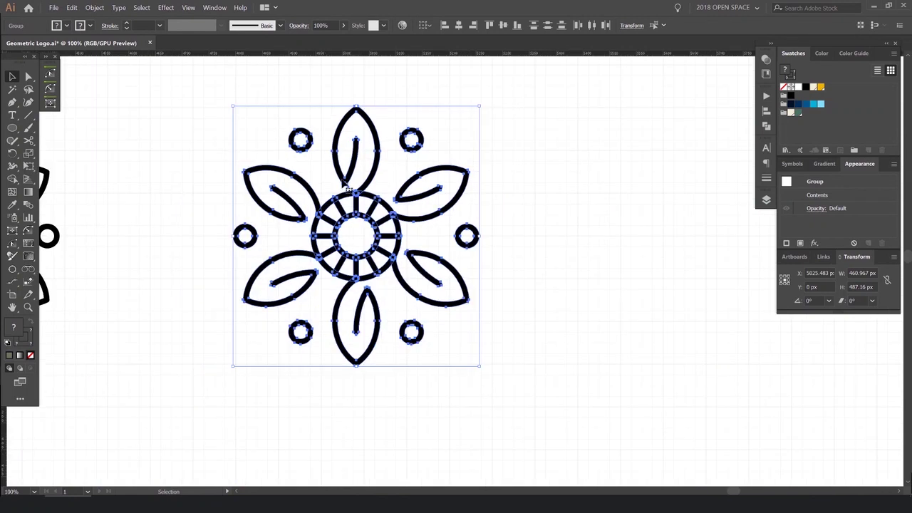
scroll(347, 186, up, 3)
scroll(342, 184, down, 2)
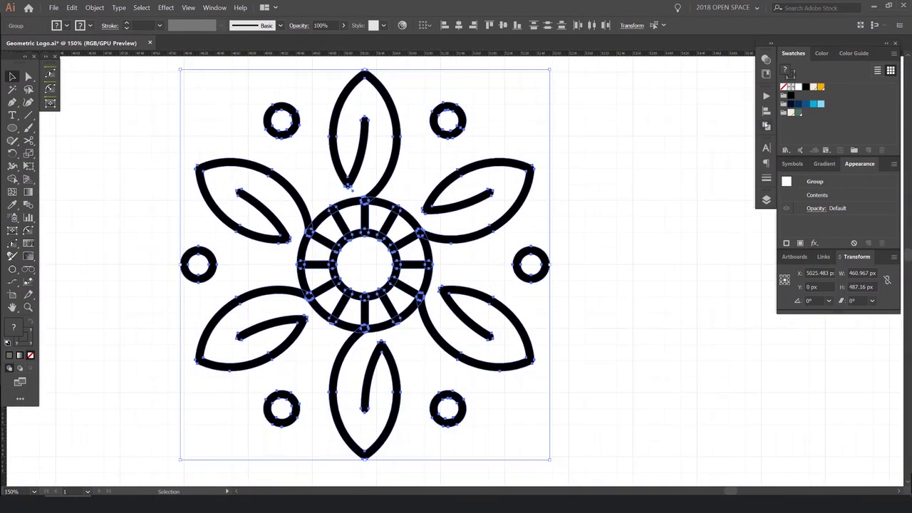
click(766, 125)
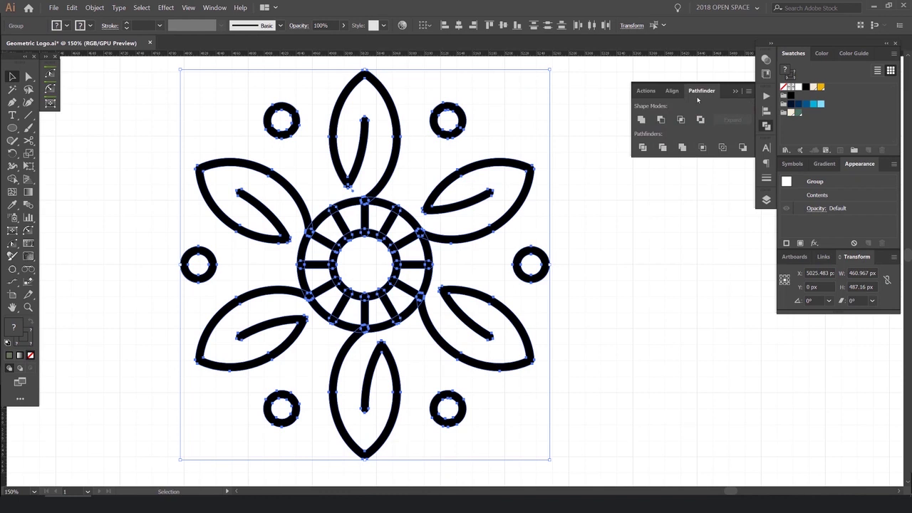
click(641, 122)
scroll(365, 204, up, 5)
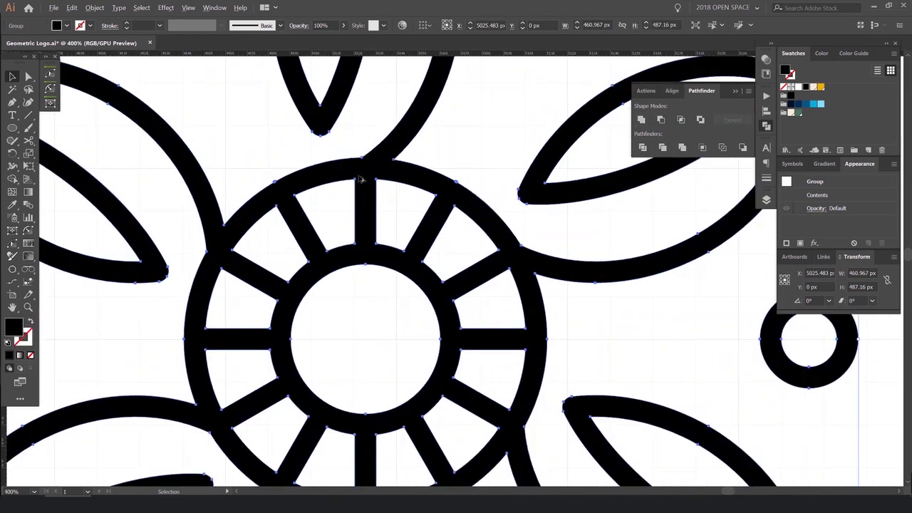
scroll(365, 177, down, 8)
click(432, 175)
drag(396, 183, 472, 161)
key(ctrl+z)
scroll(391, 179, up, 1)
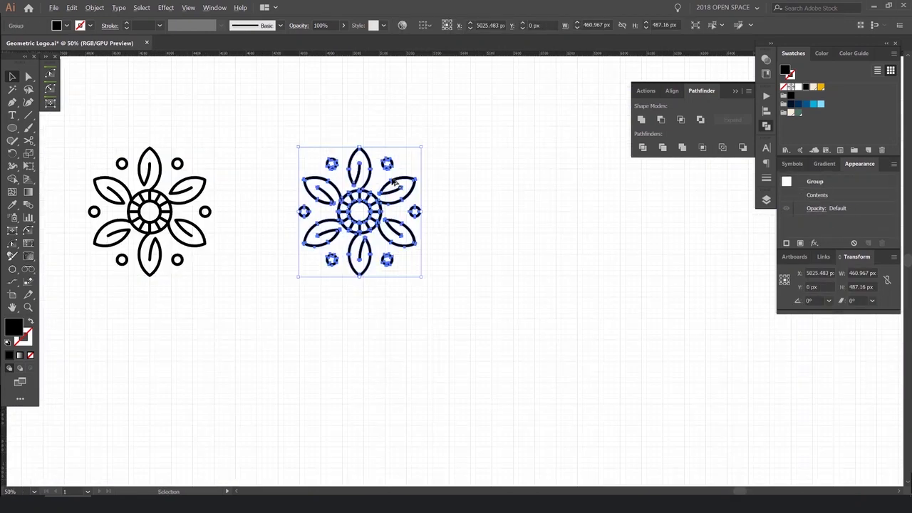
- Place a copy of the united flower in the empty area to its right, and deselect it
click(492, 145)
drag(350, 278, 232, 293)
click(254, 216)
drag(262, 223, 593, 222)
drag(593, 222, 401, 237)
click(342, 189)
- Draw a 1020 × 980 px rectangle around the new flower copy, fill it with golden yellow and send it to the back
key(m)
drag(245, 119, 518, 380)
click(812, 104)
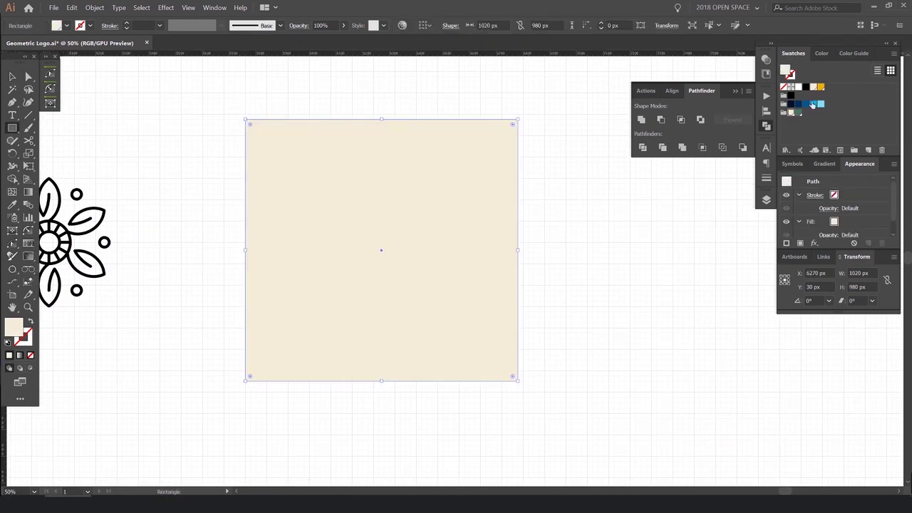
click(821, 87)
key(ctrl+shift+bracketleft)
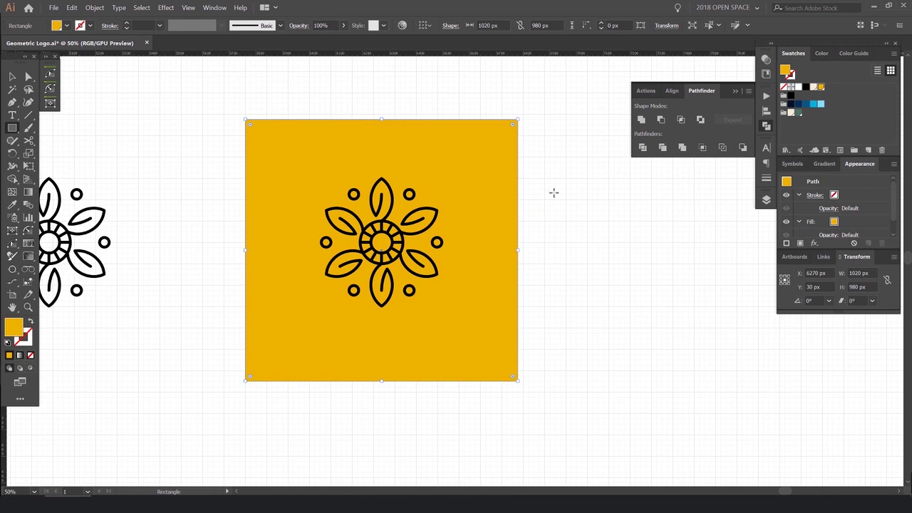
- Extend the yellow background rectangle to the right until it is 2260 px wide, and deselect it
key(ctrl+minus)
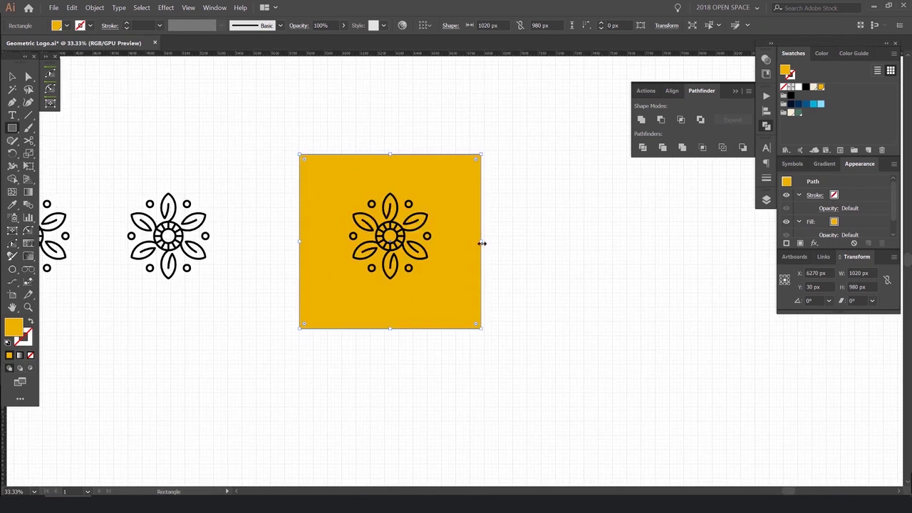
drag(484, 242, 407, 187)
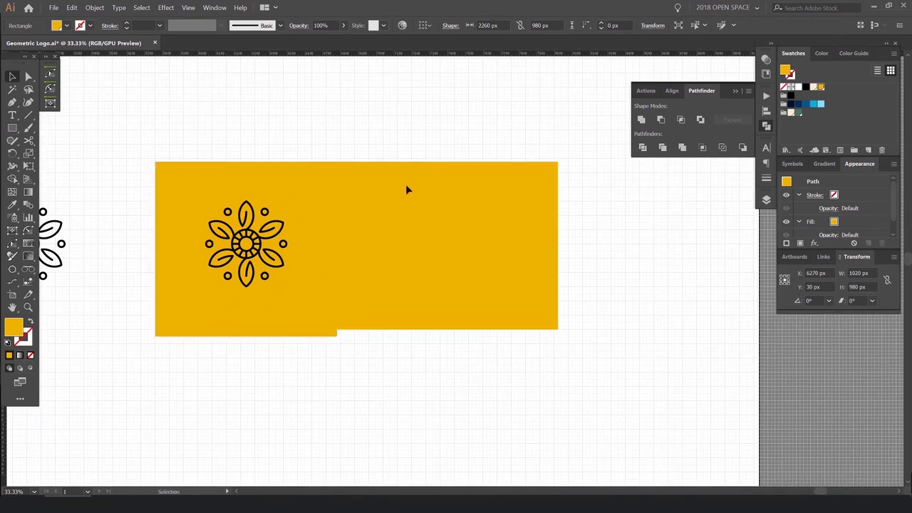
key(ctrl+shift+a)
scroll(315, 243, up, 1)
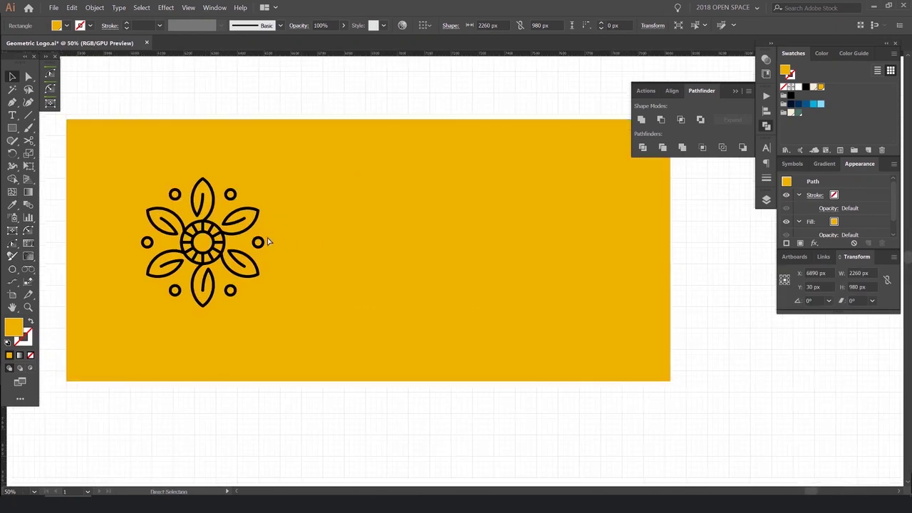
- Place a copy of the black flower to its right on the yellow background and fill the copy with white
click(211, 242)
drag(264, 230, 433, 227)
click(798, 86)
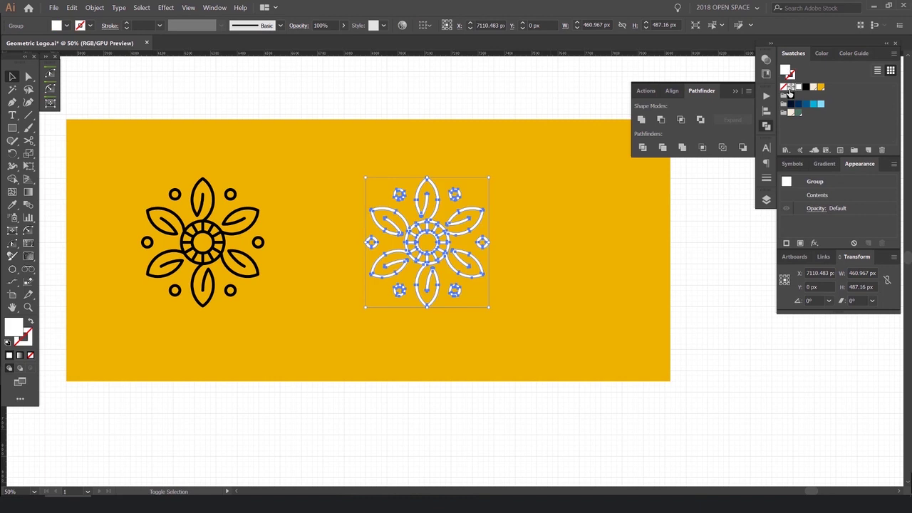
key(ctrl+shift+a)
drag(463, 123, 498, 112)
click(485, 210)
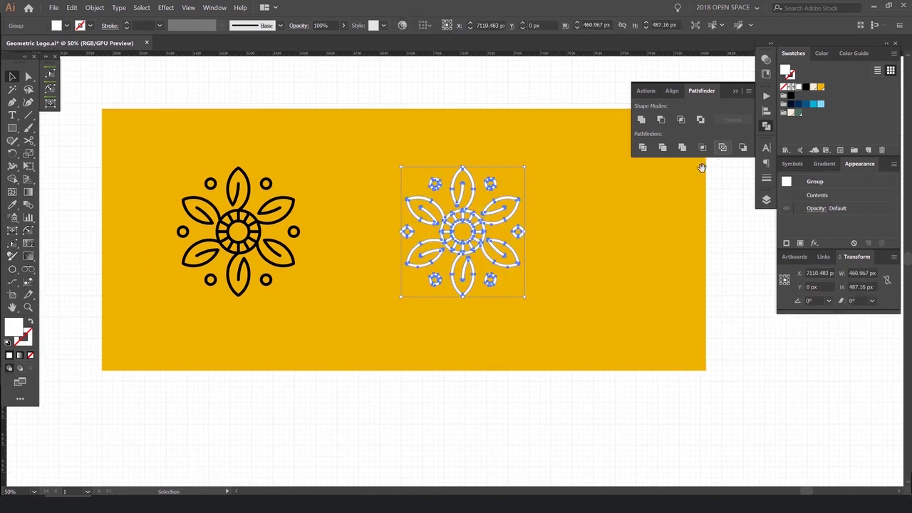
- Move the white flower left to the middle of the yellow rectangle and deselect it
drag(702, 167, 640, 175)
drag(391, 219, 334, 227)
click(493, 215)
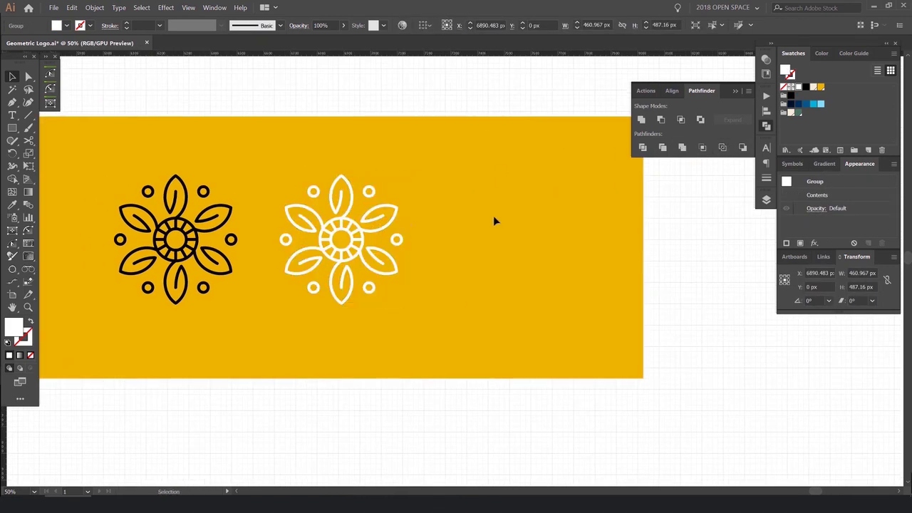
- Place a copy of the white flower to its right on the yellow background and fill the copy with cream
click(389, 213)
drag(388, 214, 559, 214)
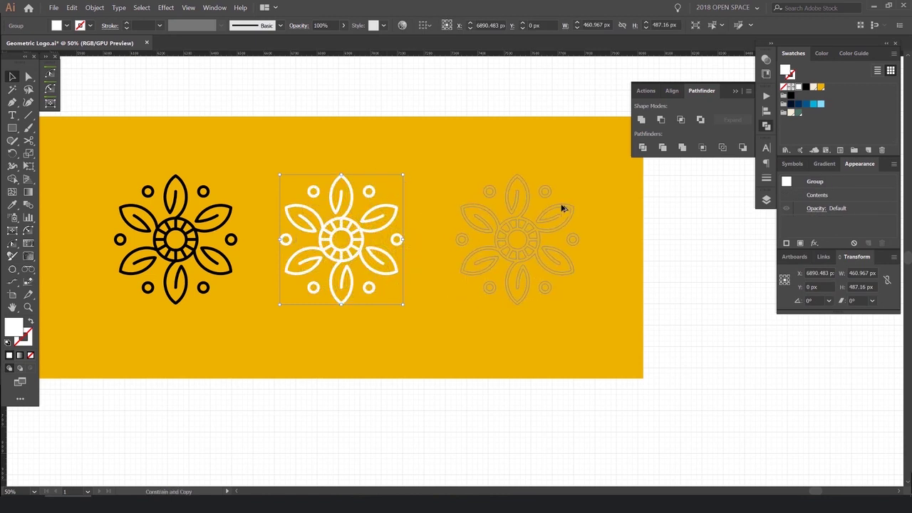
click(510, 120)
scroll(510, 120, down, 1)
drag(378, 122, 422, 139)
- Nudge the white flower slightly to the right between the other two, deselect, and hide all panels
scroll(516, 131, up, 1)
key(shift+Right)
key(shift+Right)
key(shift+Right)
key(shift+Left)
key(Tab)
click(612, 158)
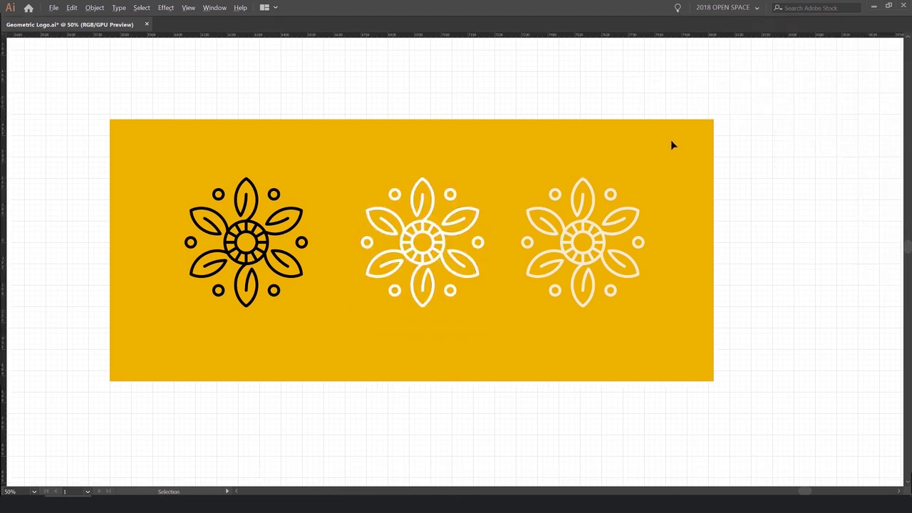
scroll(645, 166, down, 1)
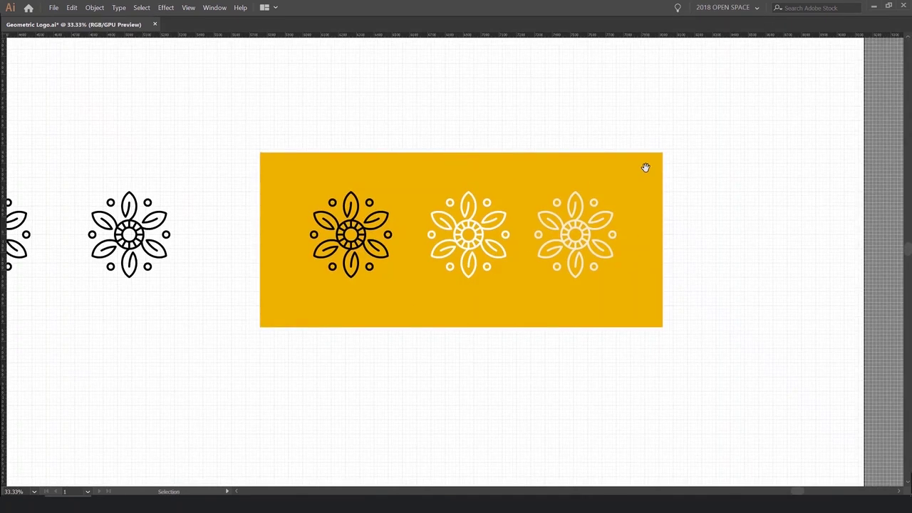
scroll(662, 163, up, 1)
drag(708, 138, 739, 126)
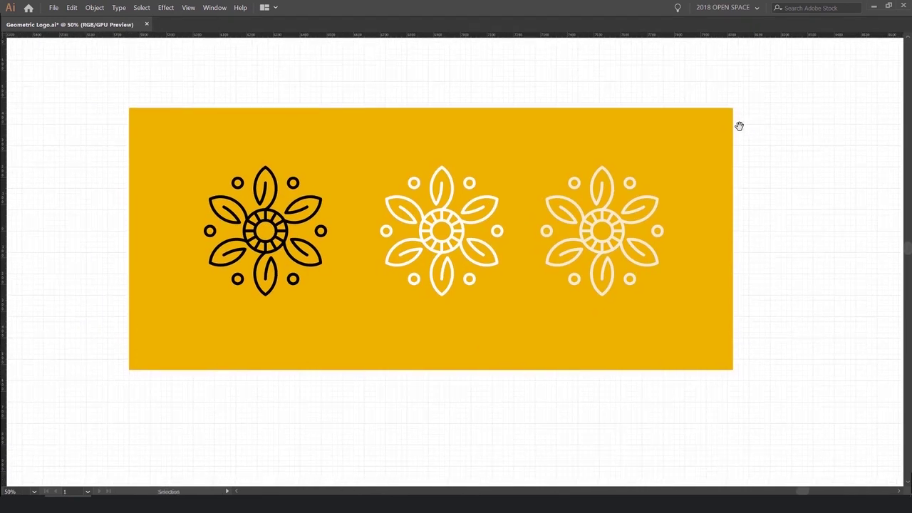
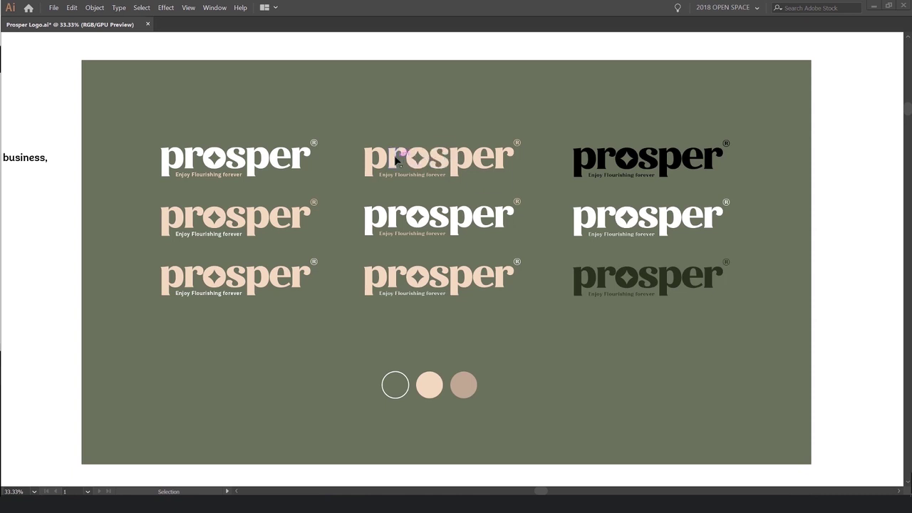
- Examine the Prosper logo's color variations on the green background, its color circles and the brand description text
scroll(394, 155, up, 1)
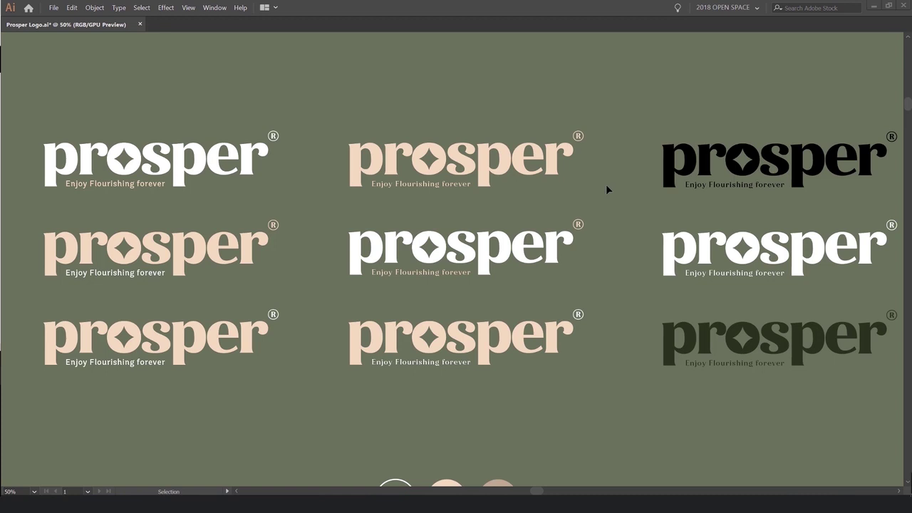
key(ctrl+minus)
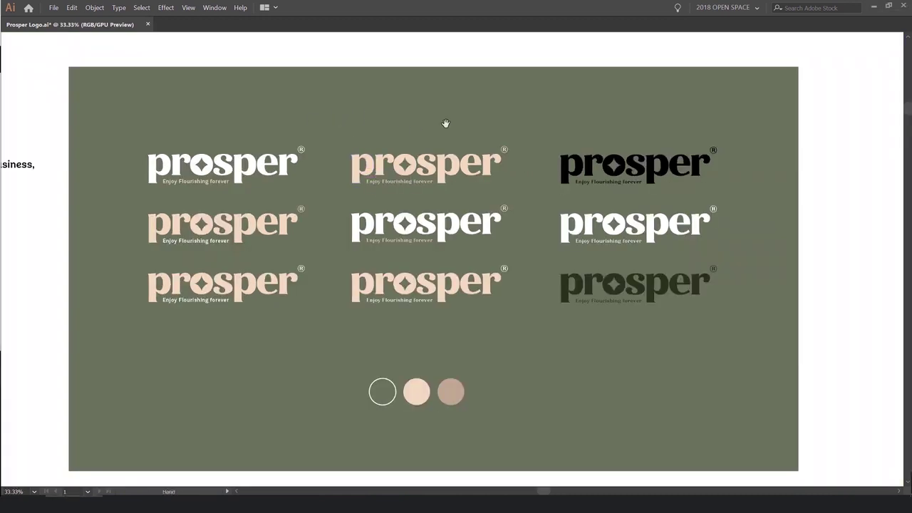
scroll(399, 187, up, 1)
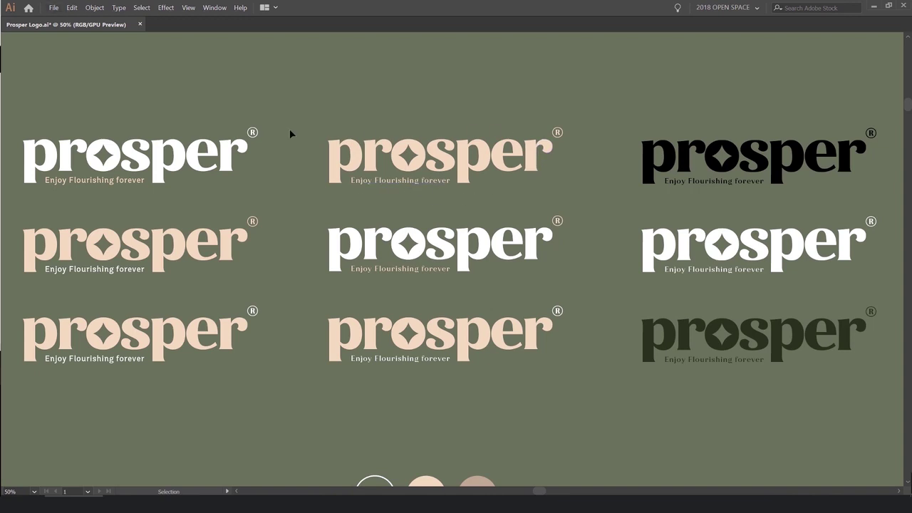
key(ctrl+minus)
key(ctrl+minus)
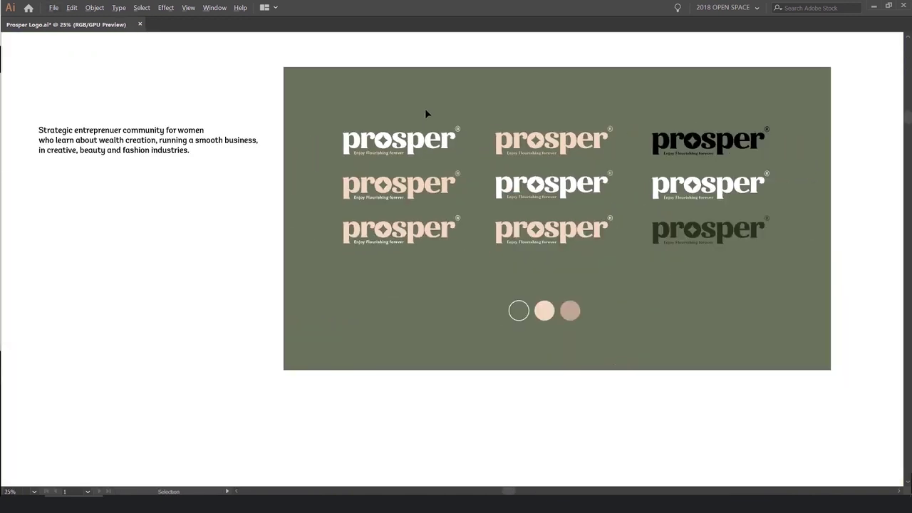
drag(461, 104, 464, 130)
drag(403, 126, 437, 138)
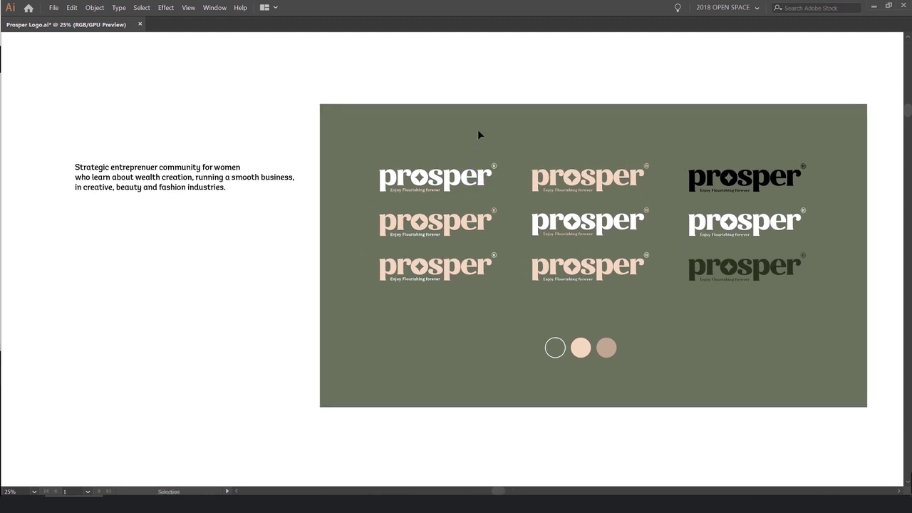
key(ctrl+plus)
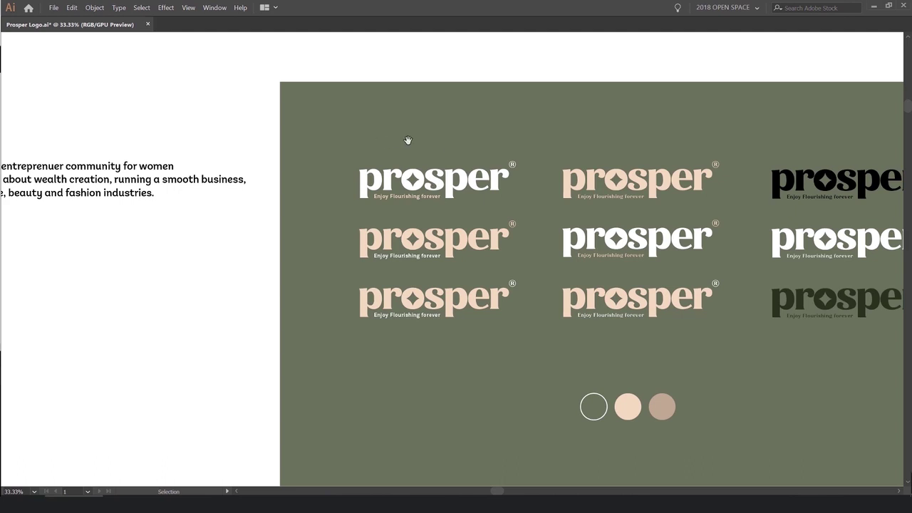
drag(408, 140, 441, 136)
scroll(526, 152, up, 1)
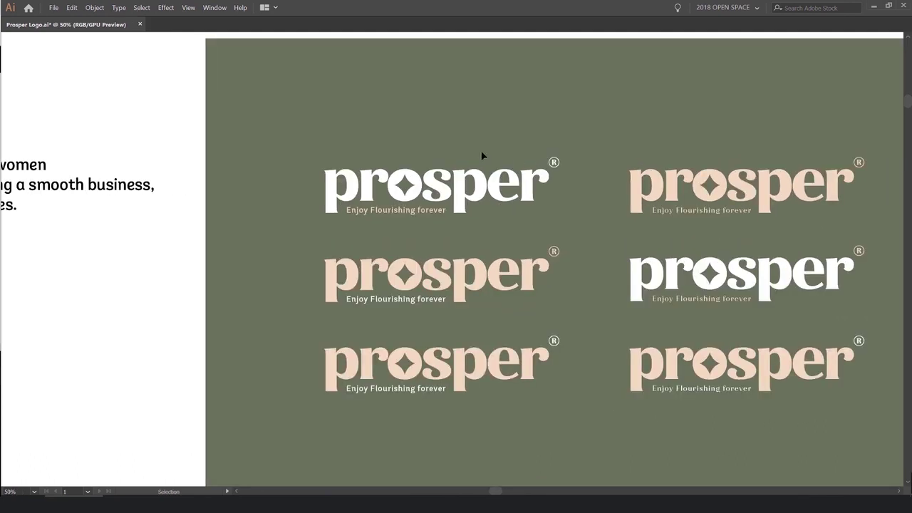
scroll(471, 154, down, 1)
drag(395, 154, 602, 155)
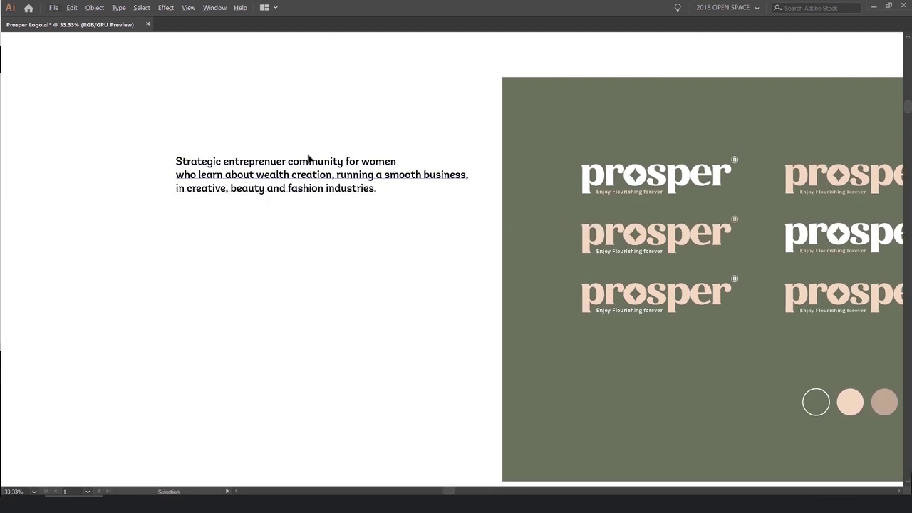
scroll(497, 160, right, 10)
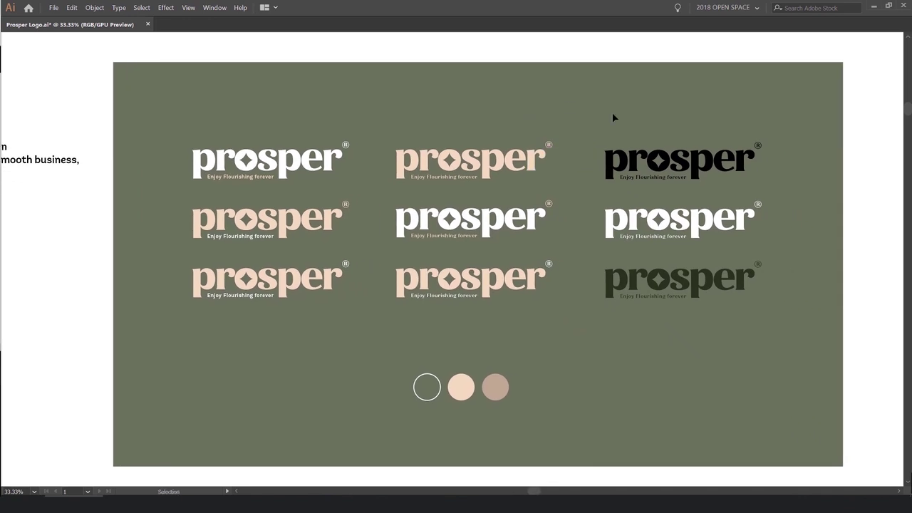
scroll(540, 401, up, 1)
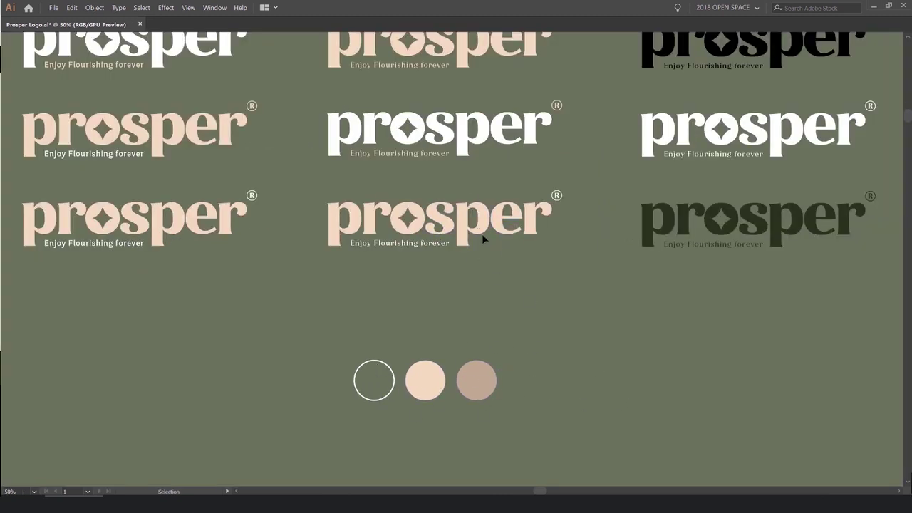
- Review the whole green presentation board with the grid of Prosper logo color variations and the color circles beneath it
scroll(482, 240, down, 2)
scroll(490, 253, up, 1)
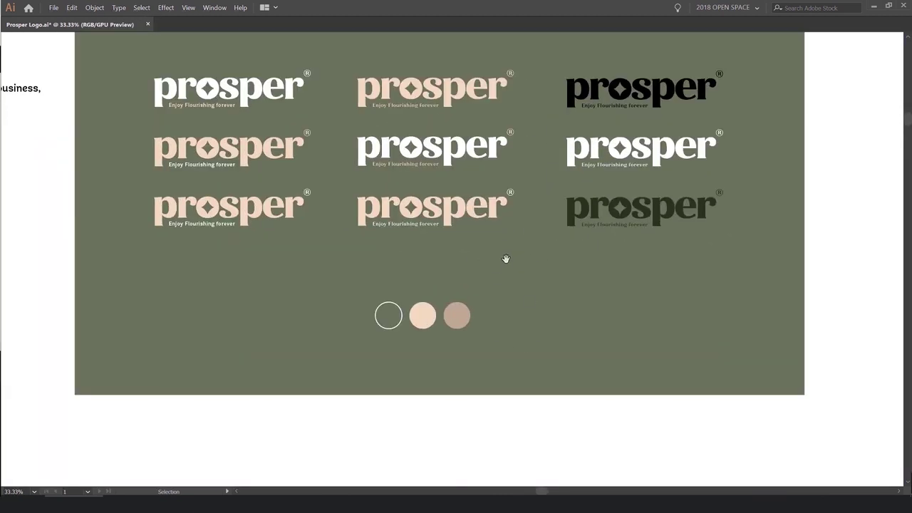
drag(505, 258, 517, 275)
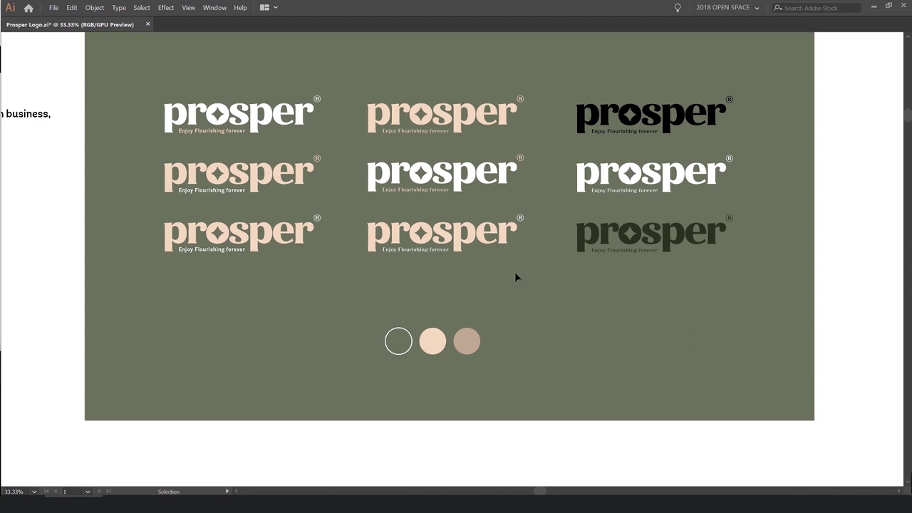
scroll(531, 291, down, 1)
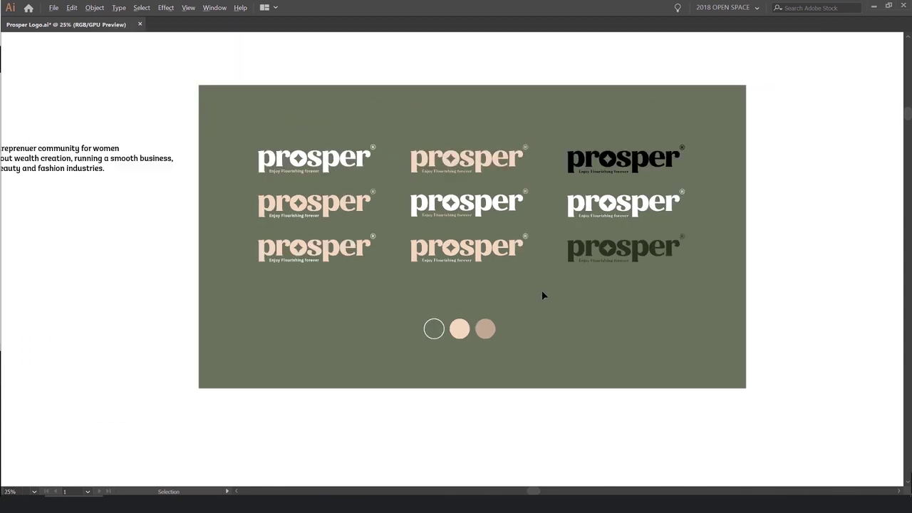
scroll(456, 166, up, 1)
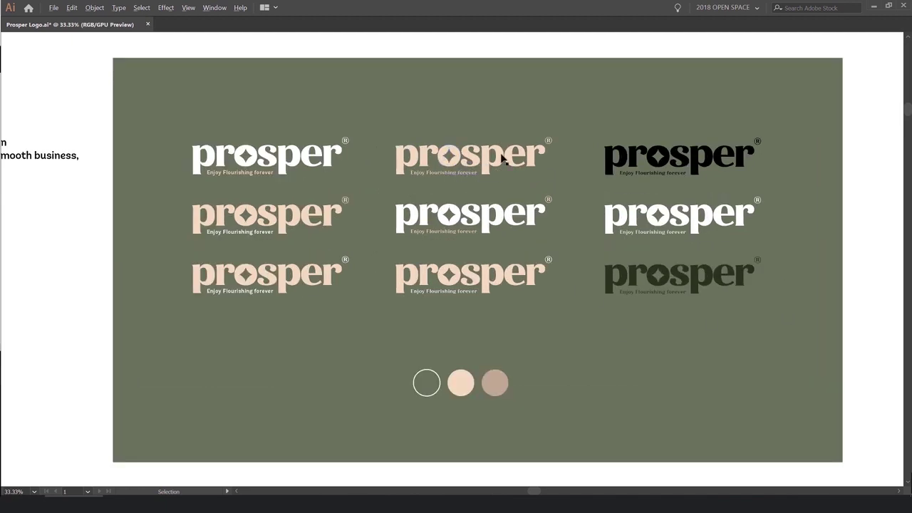
- Examine the early Prosper wordmark explorations on the white canvas, comparing the uppercase, capitalized and lowercase spellings
scroll(563, 226, down, 1)
drag(693, 405, 690, 395)
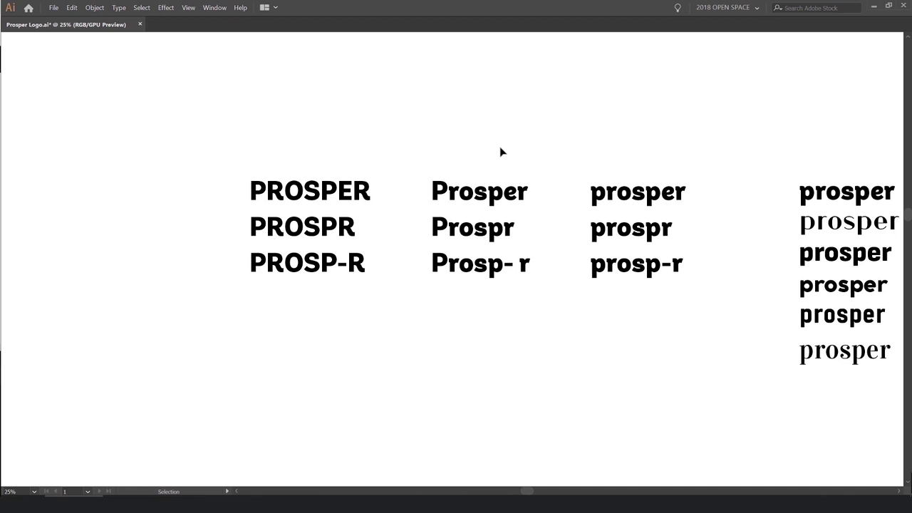
key(ctrl+plus)
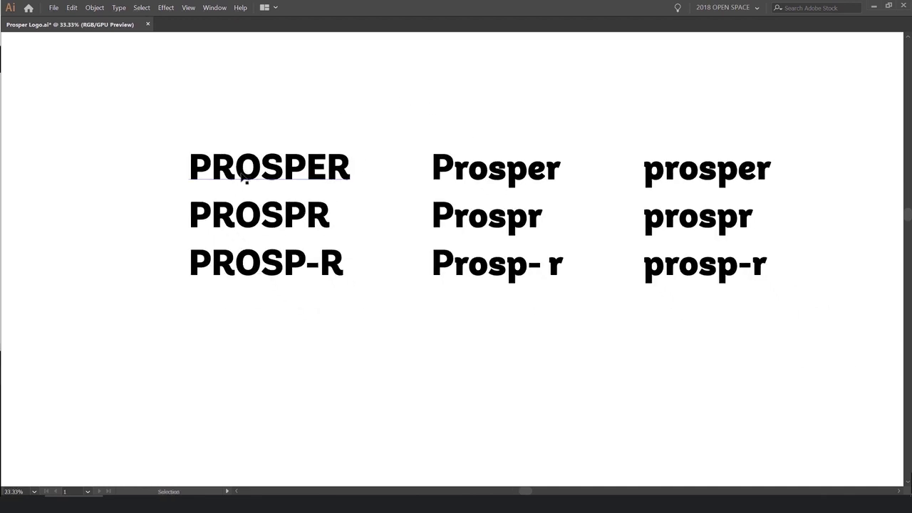
scroll(242, 161, up, 1)
key(space)
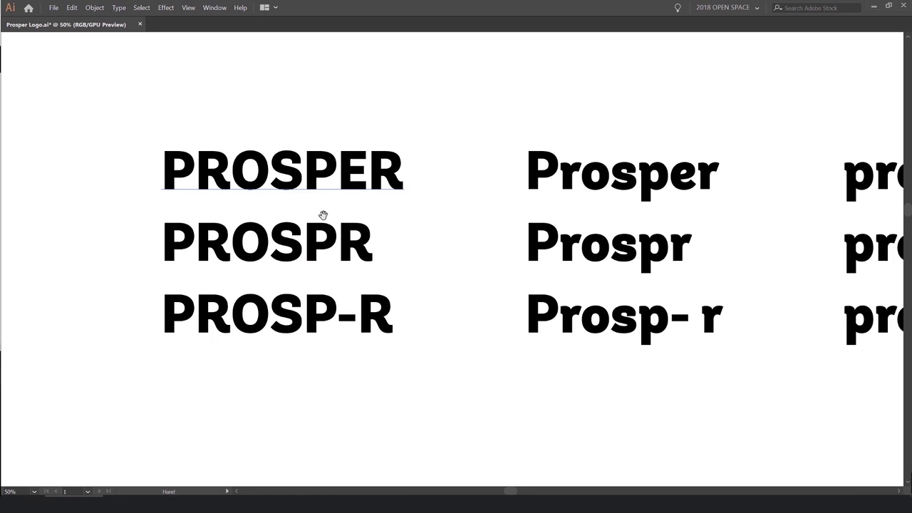
drag(322, 215, 423, 195)
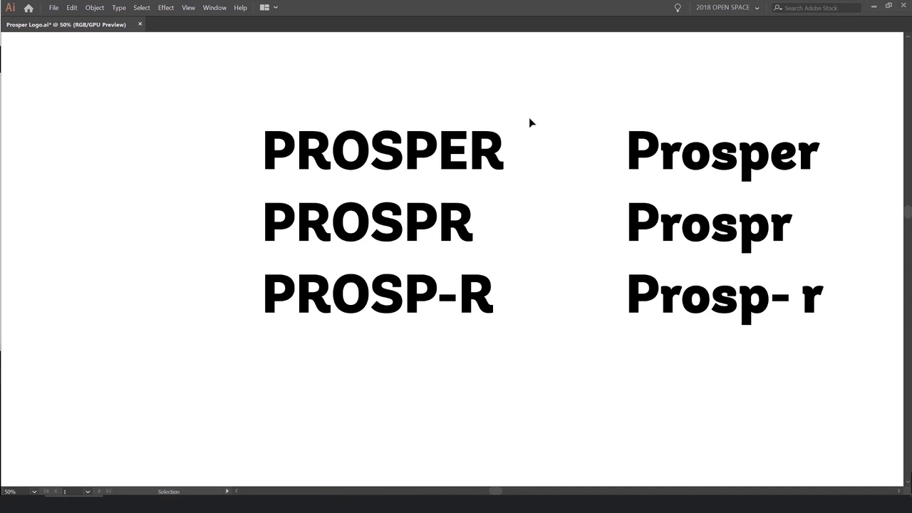
- Examine the uppercase, title-case and lowercase columns of the Prosper, Prospr and Prosp-r spelling variants
drag(531, 122, 503, 138)
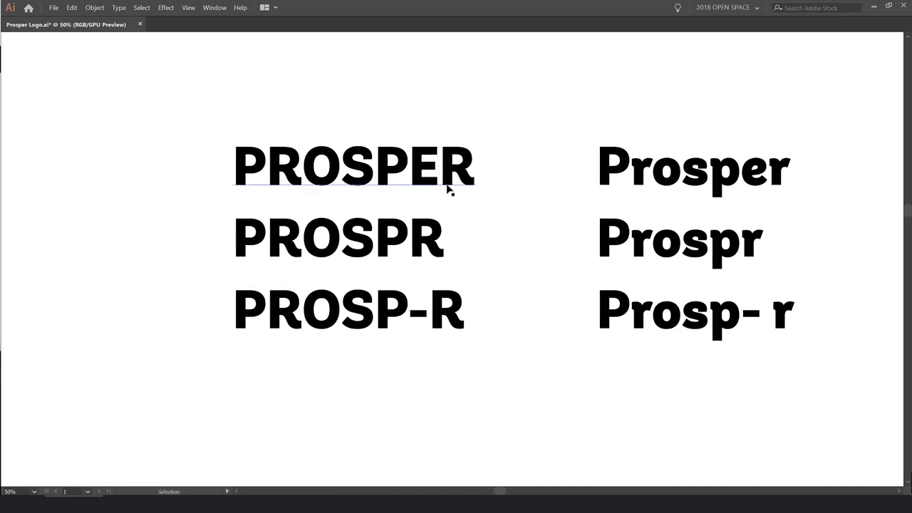
click(413, 236)
click(412, 299)
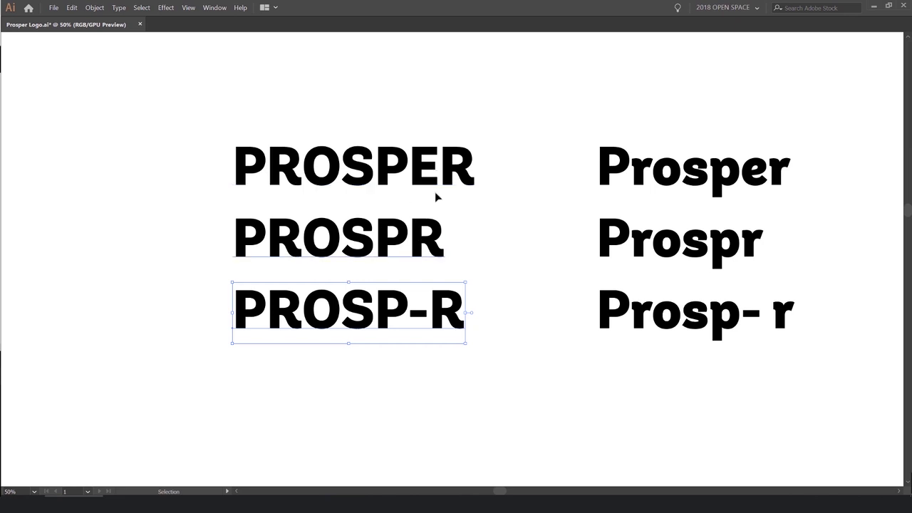
key(h)
drag(551, 223, 401, 224)
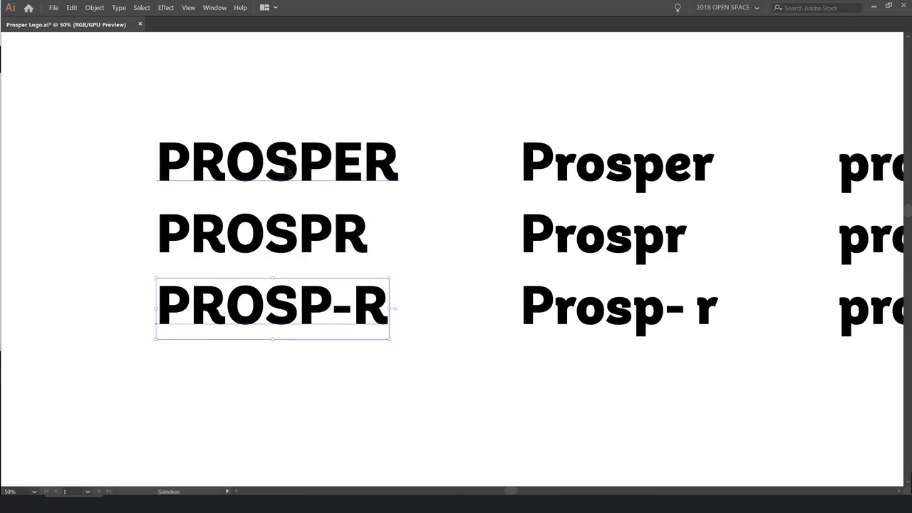
key(h)
drag(522, 184, 390, 191)
key(v)
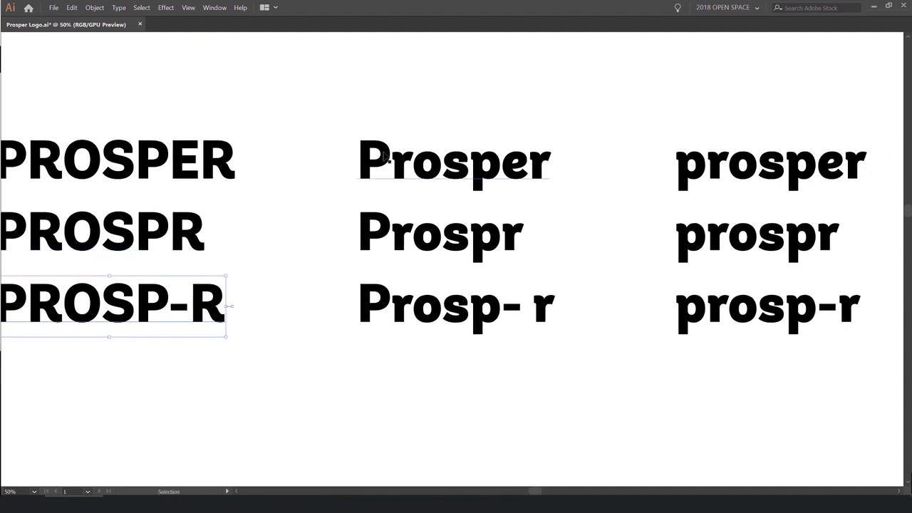
click(385, 151)
scroll(523, 171, right, 5)
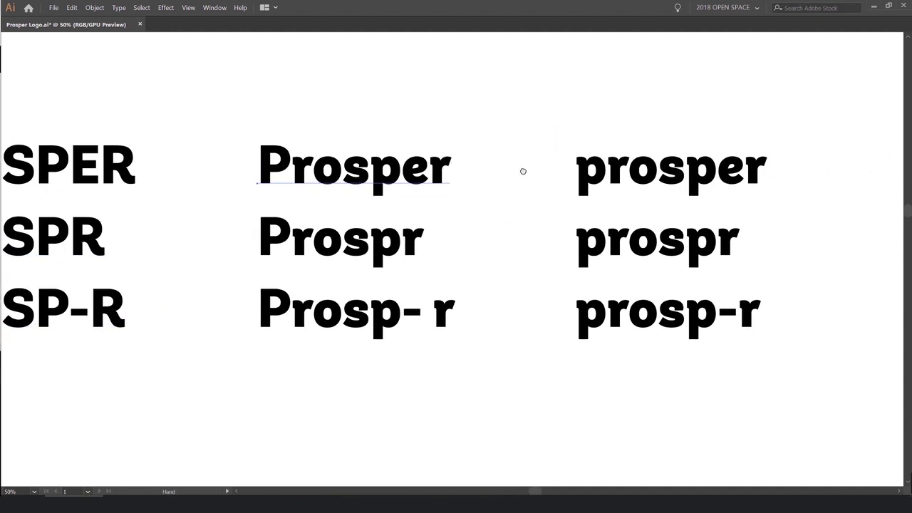
scroll(592, 200, down, 1)
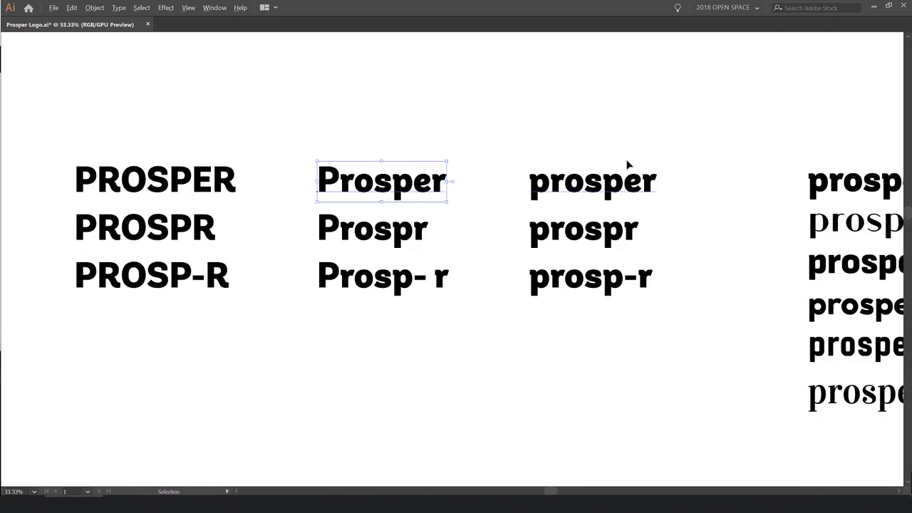
scroll(421, 150, left, 2)
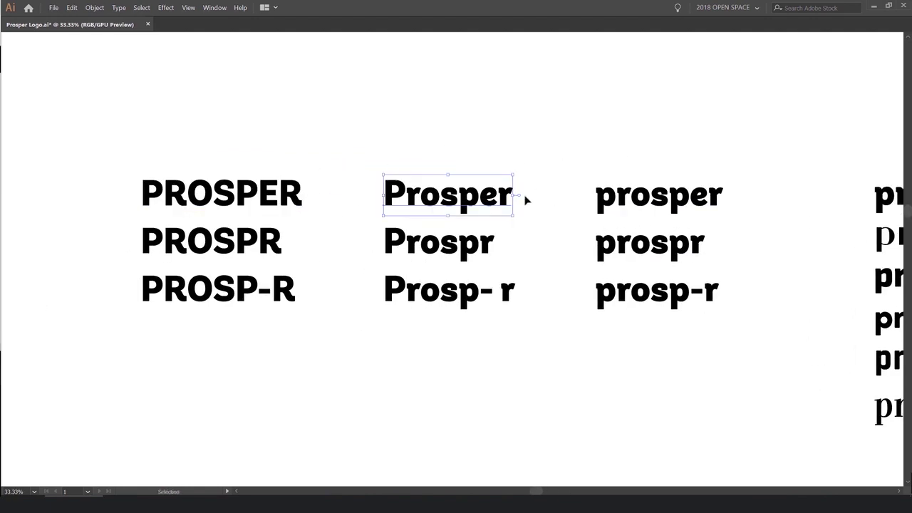
scroll(525, 197, down, 3)
scroll(424, 197, right, 1)
scroll(431, 193, up, 2)
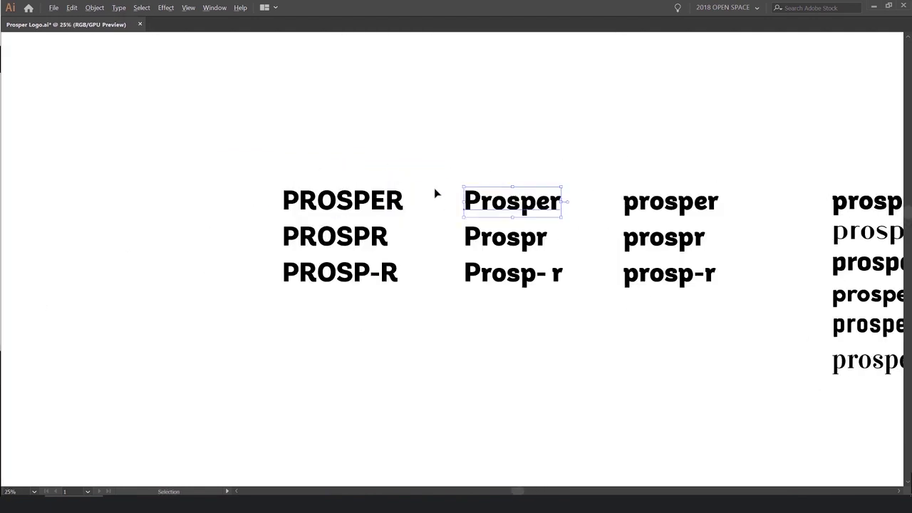
- Show the hidden tools and panels, and duplicate the uppercase PROSPER text below the spelling variants
click(492, 173)
key(Tab)
key(ctrl+equal)
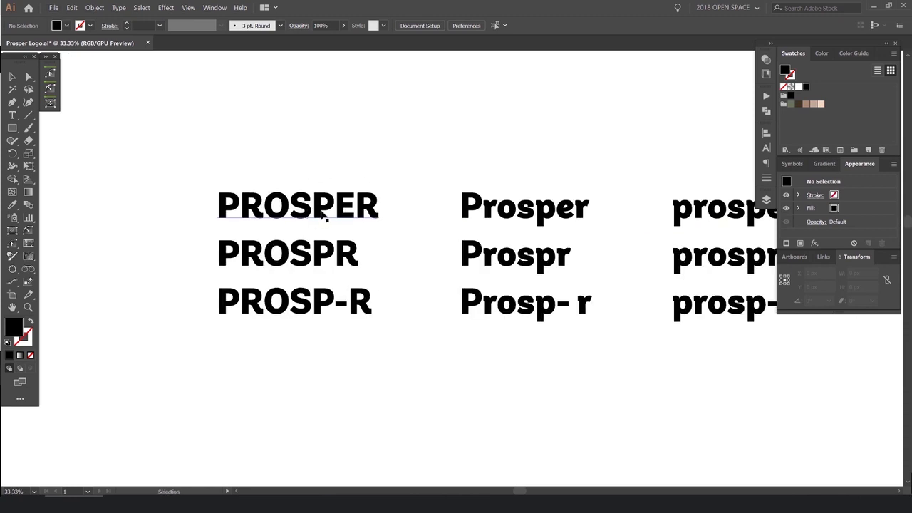
click(320, 192)
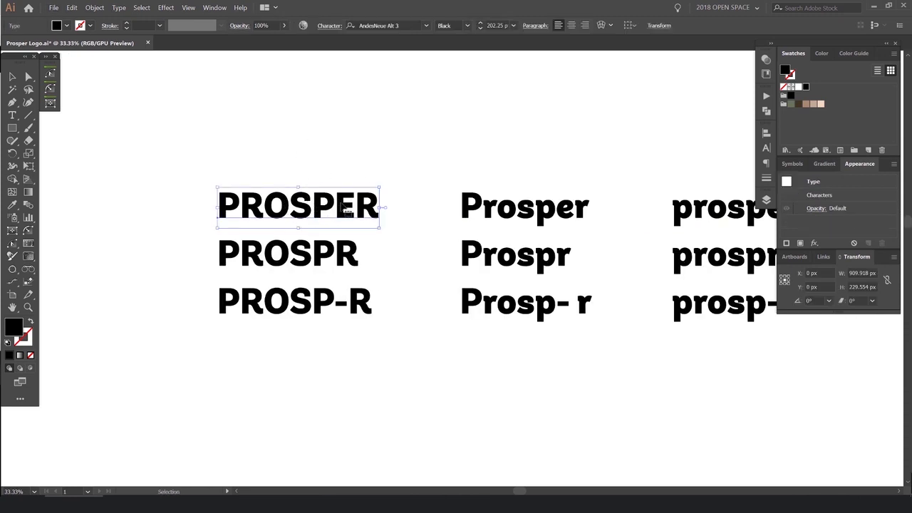
scroll(356, 171, down, 2)
drag(381, 126, 384, 331)
scroll(427, 269, down, 2)
- Add a Lorem ipsum placeholder with the Type tool beside the copied PROSPER and enlarge it to 152 pt
key(t)
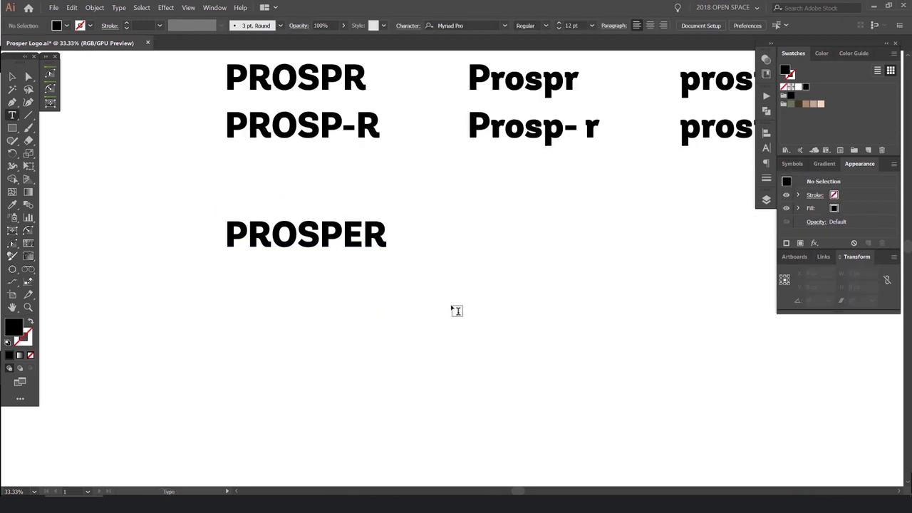
click(453, 305)
key(ctrl+shift+period)
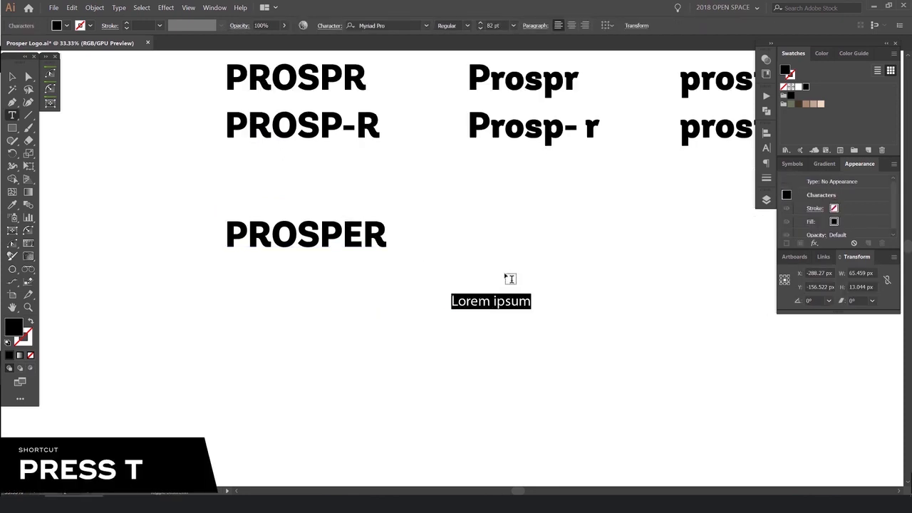
key(Escape)
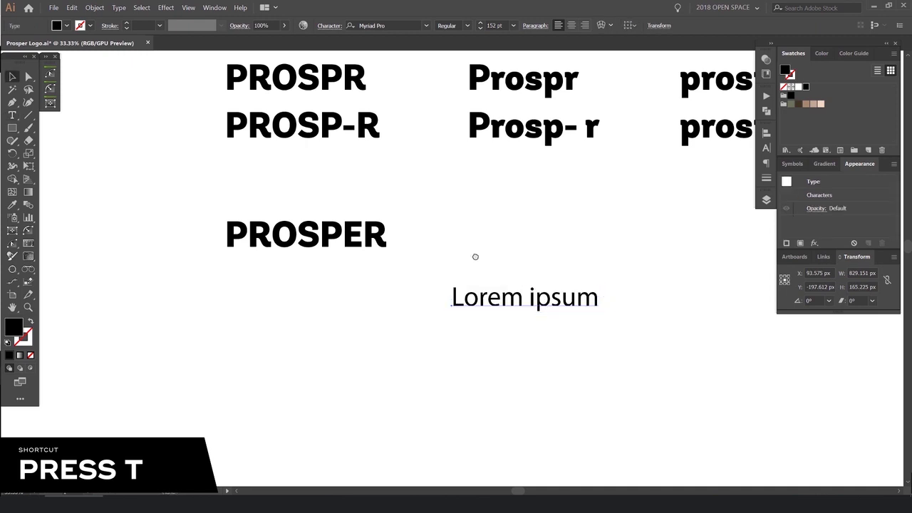
- Preview other typefaces, such as NeoSans and Oatmeal Stout, on the Lorem ipsum placeholder text
drag(475, 257, 364, 207)
scroll(411, 245, up, 1)
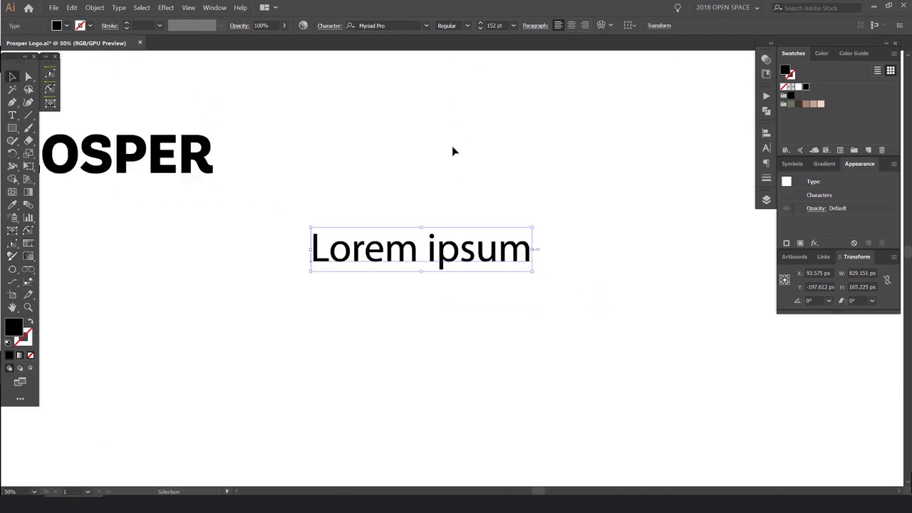
click(424, 25)
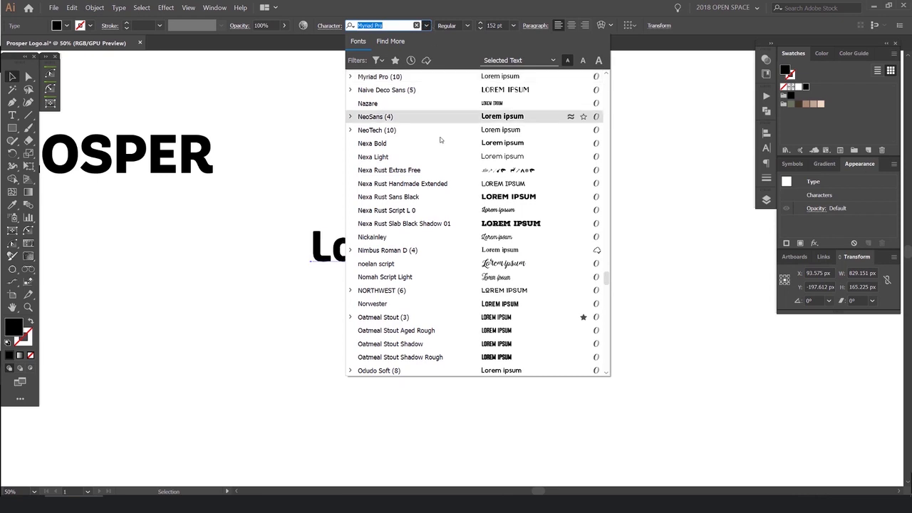
scroll(403, 143, down, 2)
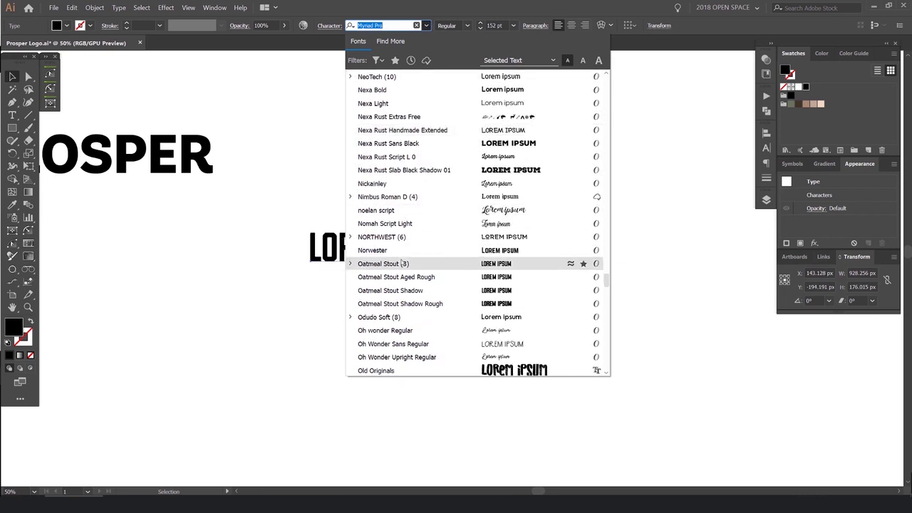
click(318, 202)
- Delete the Lorem ipsum placeholder text
scroll(363, 193, down, 2)
click(366, 223)
key(Delete)
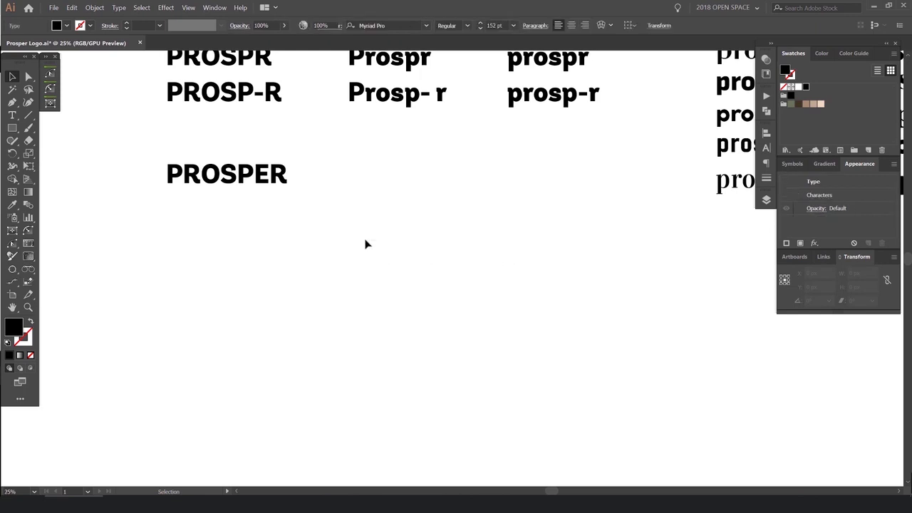
- Change the case of the duplicated PROSPER text to lowercase
drag(247, 169, 384, 240)
scroll(384, 240, up, 2)
click(323, 259)
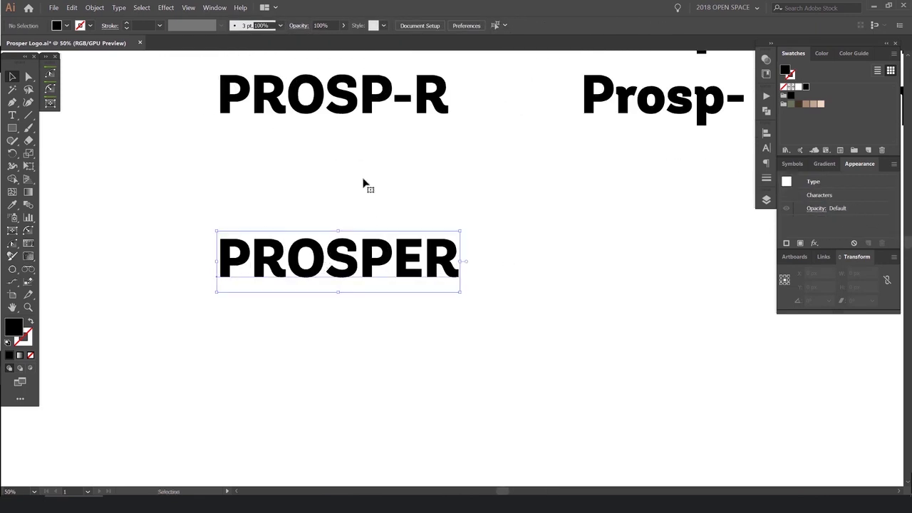
click(119, 8)
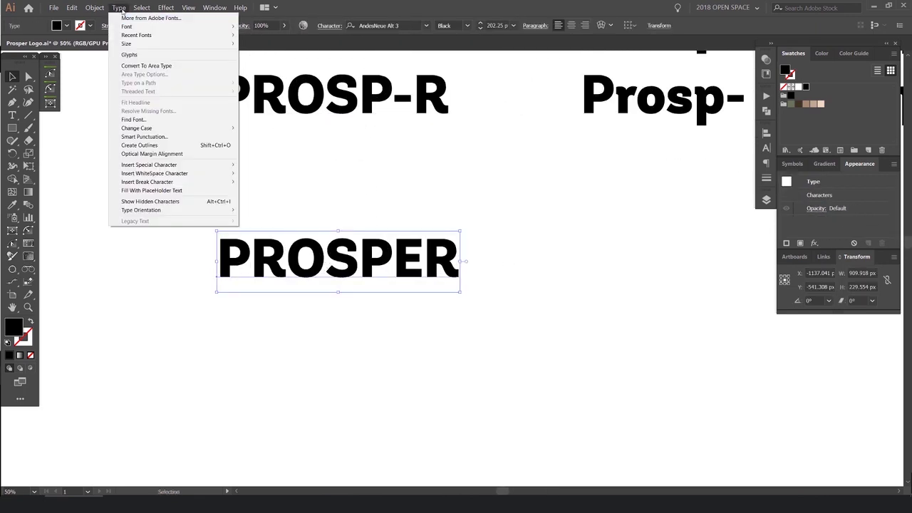
mouse_move(182, 131)
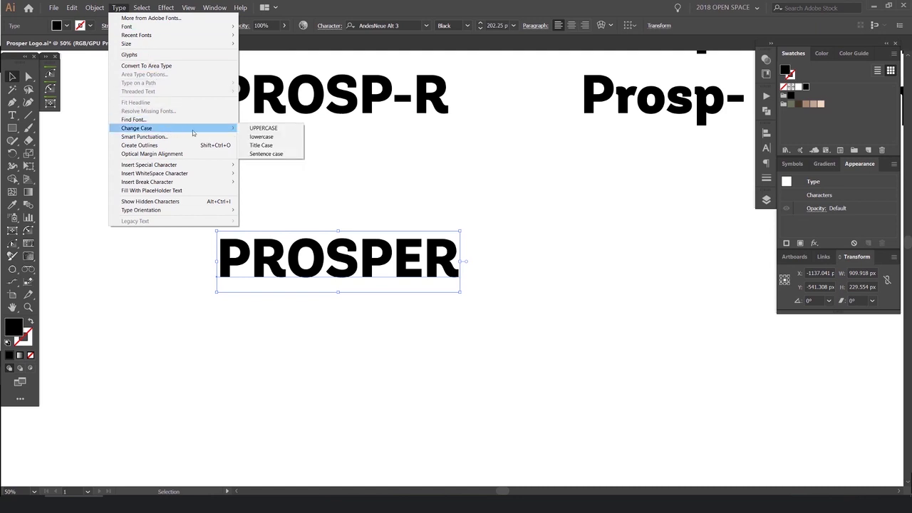
click(281, 137)
- Change the case of the duplicated lowercase prosper text to Title Case
scroll(197, 308, up, 1)
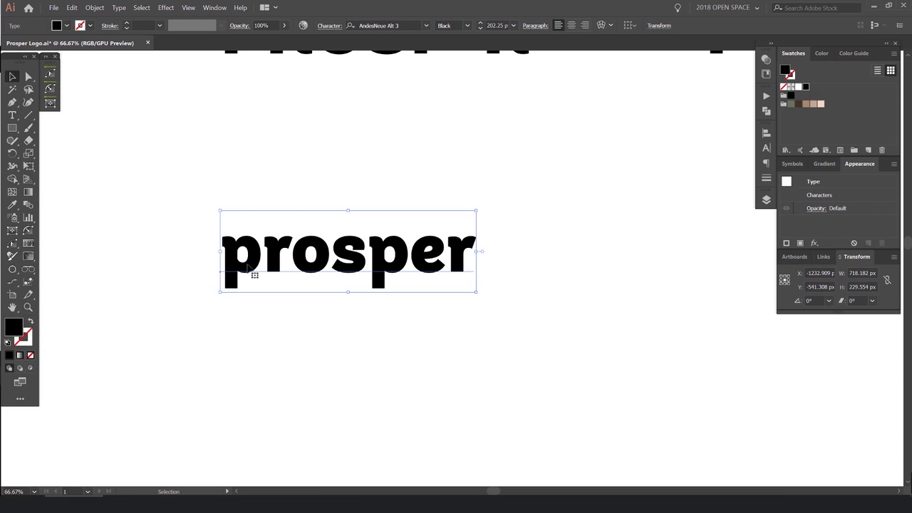
scroll(222, 255, down, 1)
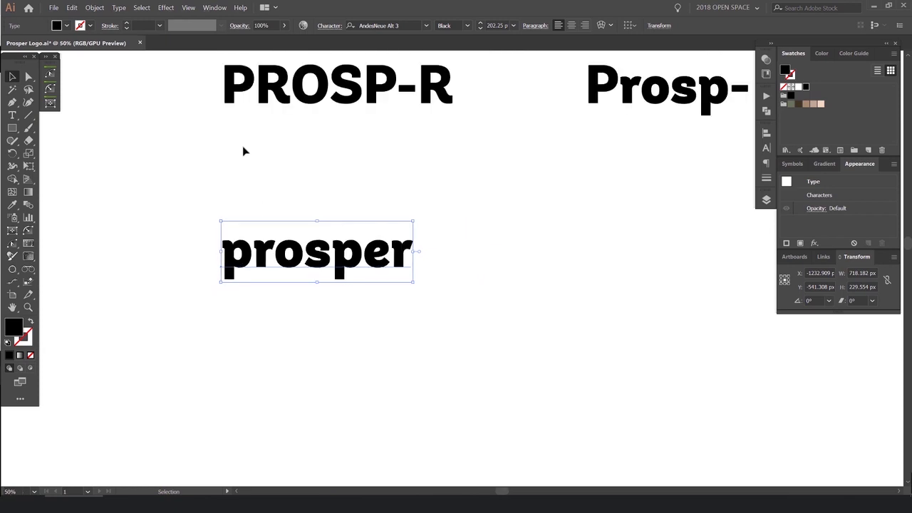
click(118, 8)
mouse_move(151, 131)
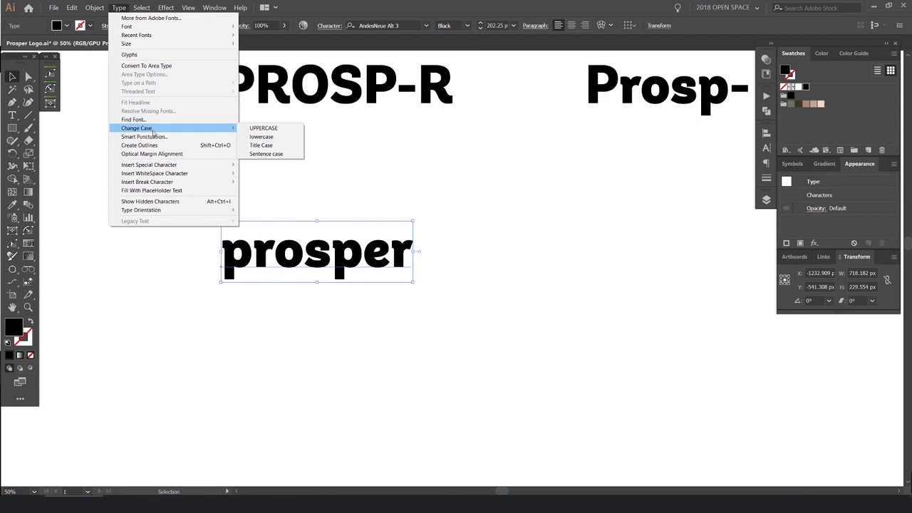
click(264, 145)
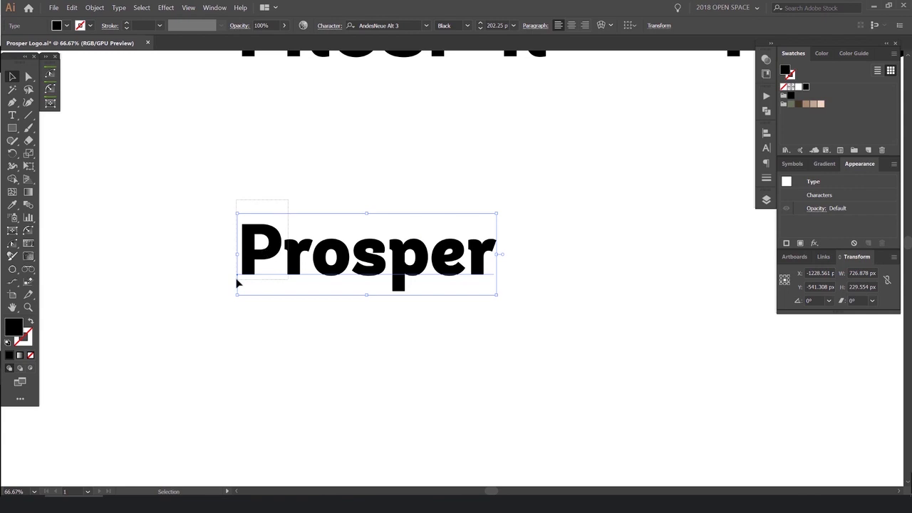
- Delete the title-case Prosper copy below the spelling variants
scroll(261, 206, down, 3)
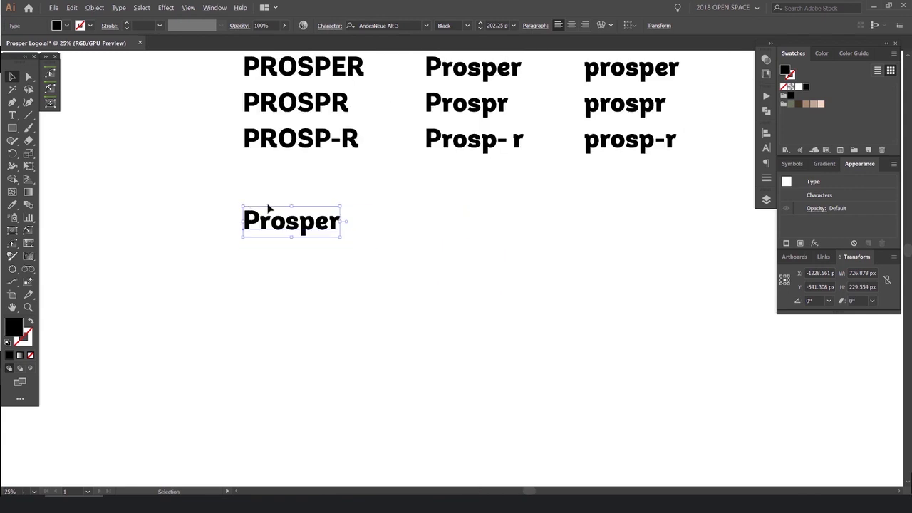
key(Delete)
scroll(386, 134, up, 3)
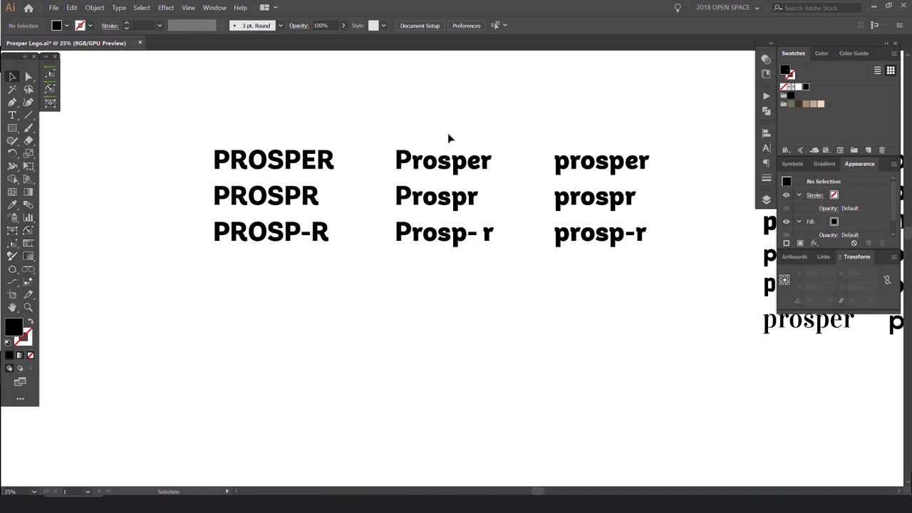
- Compare the spelling and case variants with the neighbouring grid of lowercase prosper samples in different typefaces
scroll(447, 132, down, 2)
scroll(454, 277, up, 3)
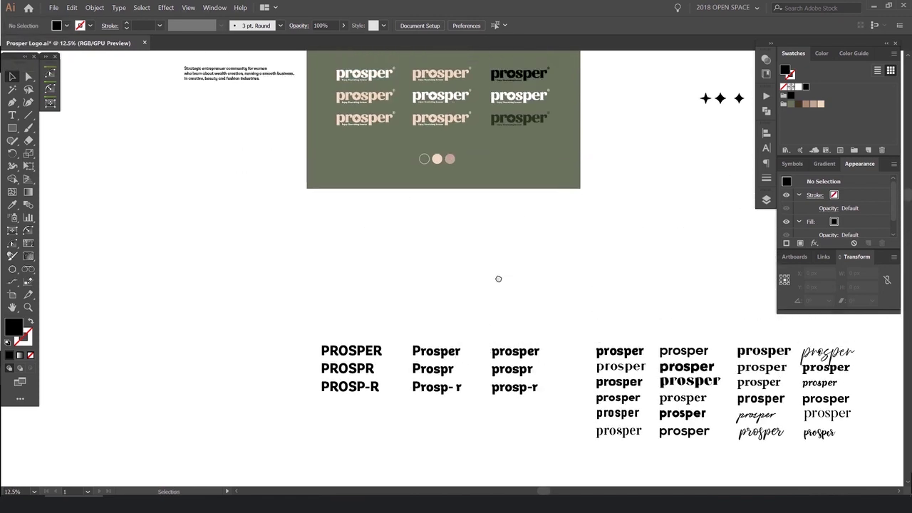
drag(498, 280, 494, 300)
scroll(546, 199, down, 3)
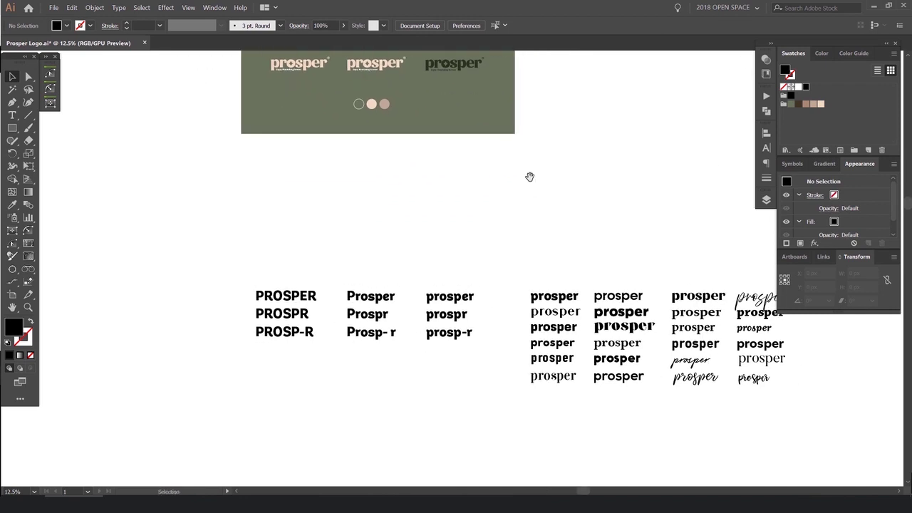
scroll(546, 203, down, 3)
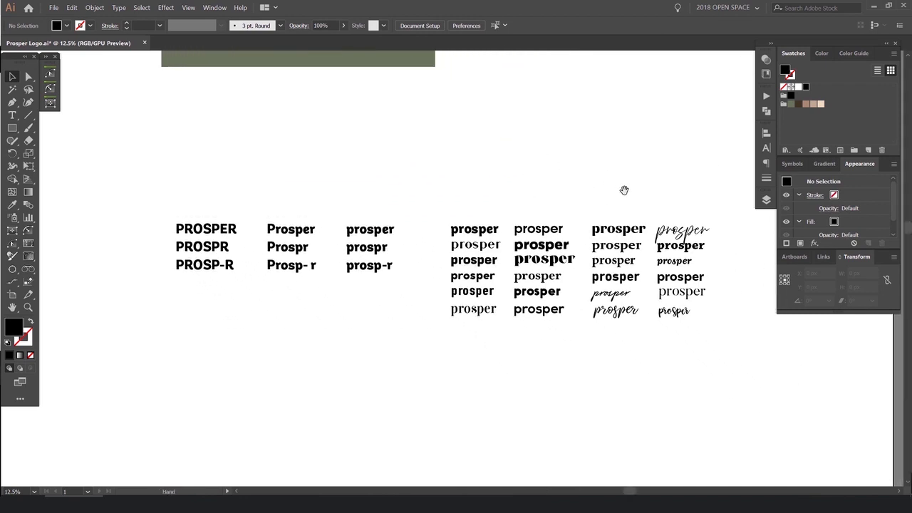
scroll(427, 200, right, 2)
scroll(240, 206, up, 3)
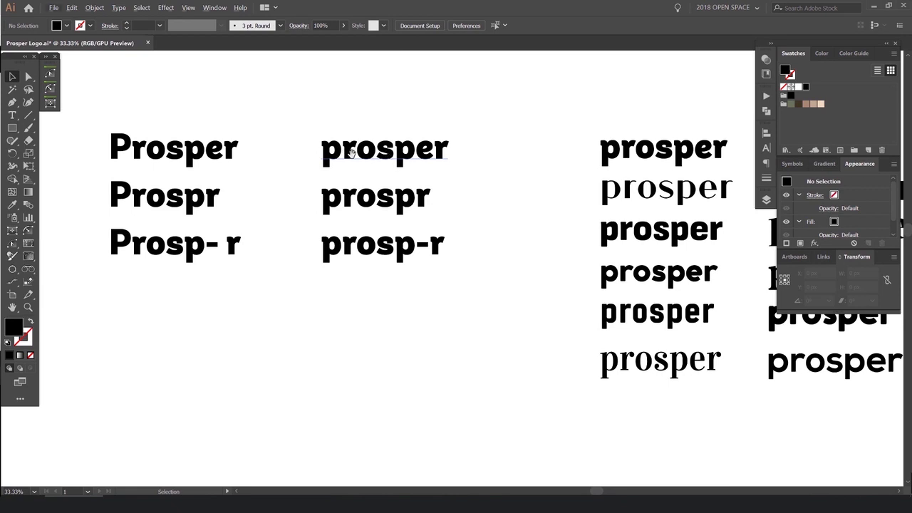
scroll(350, 153, left, 2)
scroll(411, 163, right, 4)
scroll(467, 148, down, 2)
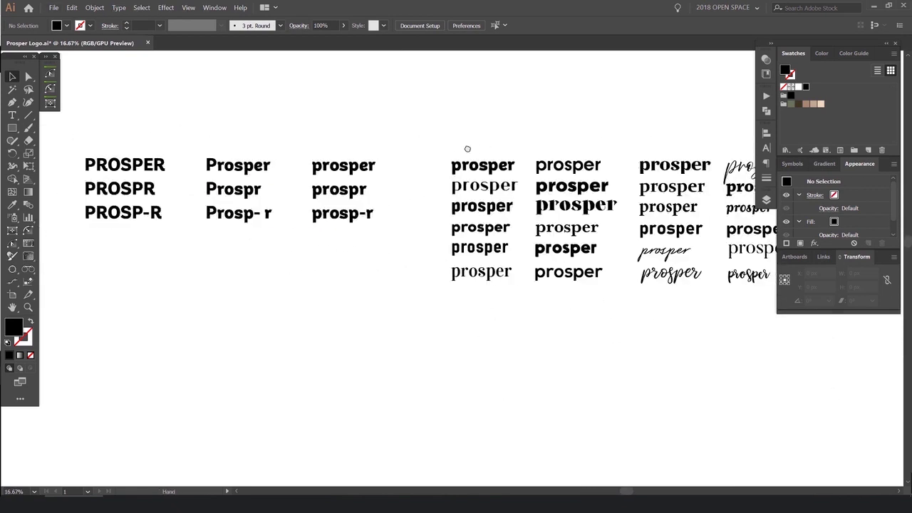
scroll(467, 148, right, 3)
scroll(456, 126, right, 1)
scroll(438, 159, up, 1)
scroll(527, 142, down, 2)
scroll(563, 124, left, 2)
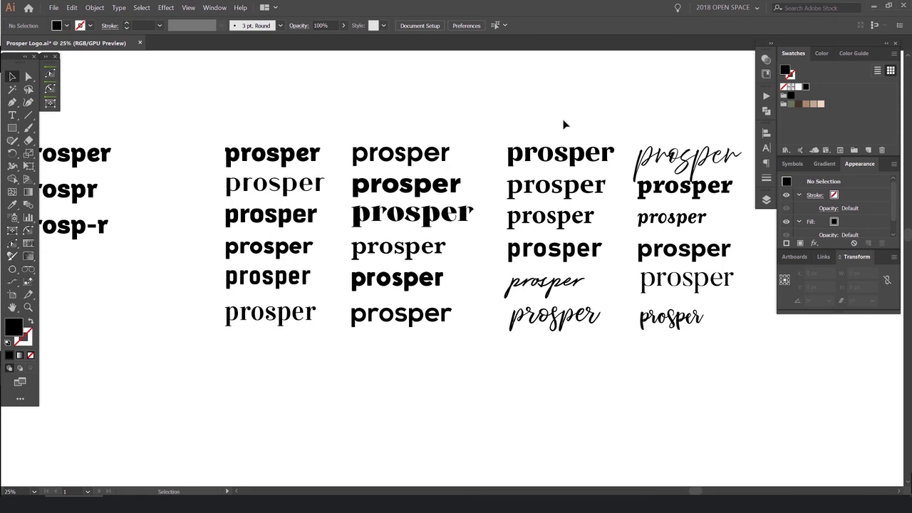
- Hide the tools and panels and examine the four columns of lowercase prosper typeface samples
key(Tab)
drag(733, 87, 299, 313)
click(371, 297)
drag(506, 191, 472, 207)
click(446, 108)
scroll(445, 109, up, 1)
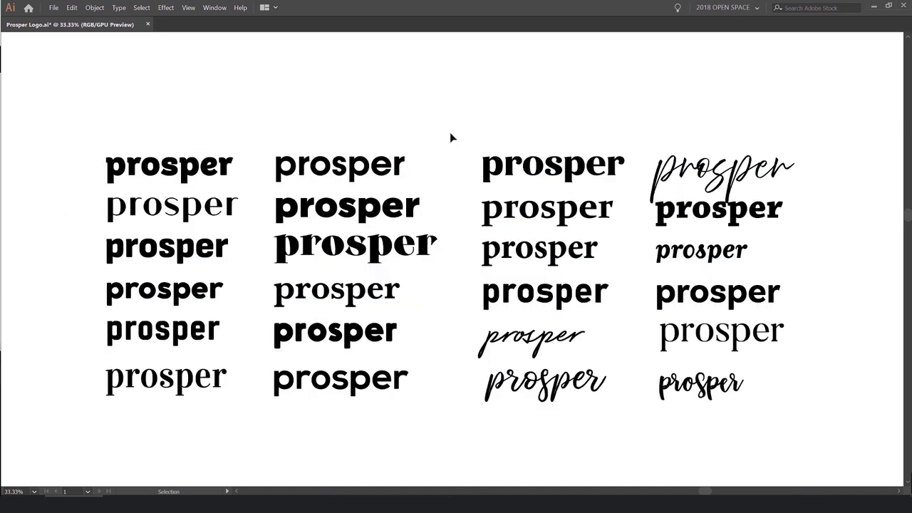
drag(449, 132, 482, 119)
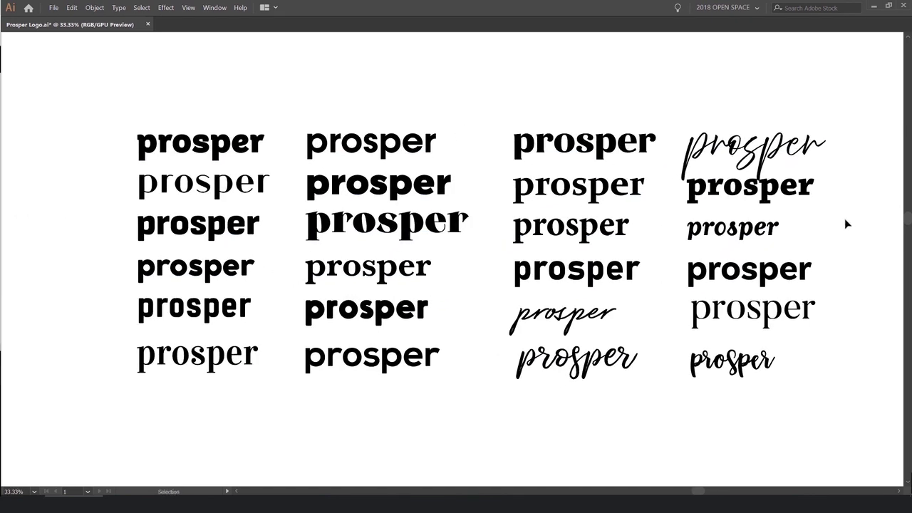
drag(223, 106, 251, 106)
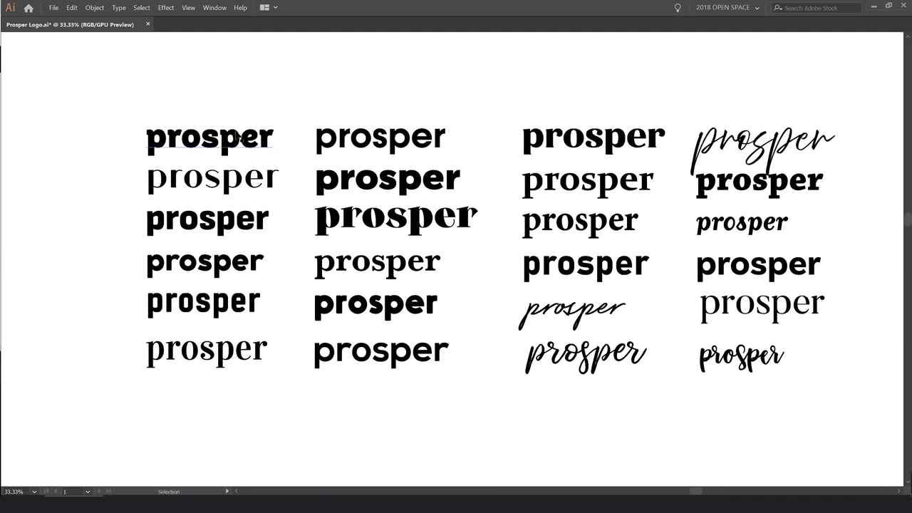
- Copy the last prosper sample of the second column straight below itself and repeat the duplication several times
drag(343, 291, 320, 203)
drag(347, 272, 397, 404)
drag(481, 388, 462, 240)
key(ctrl+d)
key(ctrl+d)
scroll(443, 306, down, 1)
key(ctrl+d)
key(ctrl+d)
key(ctrl+d)
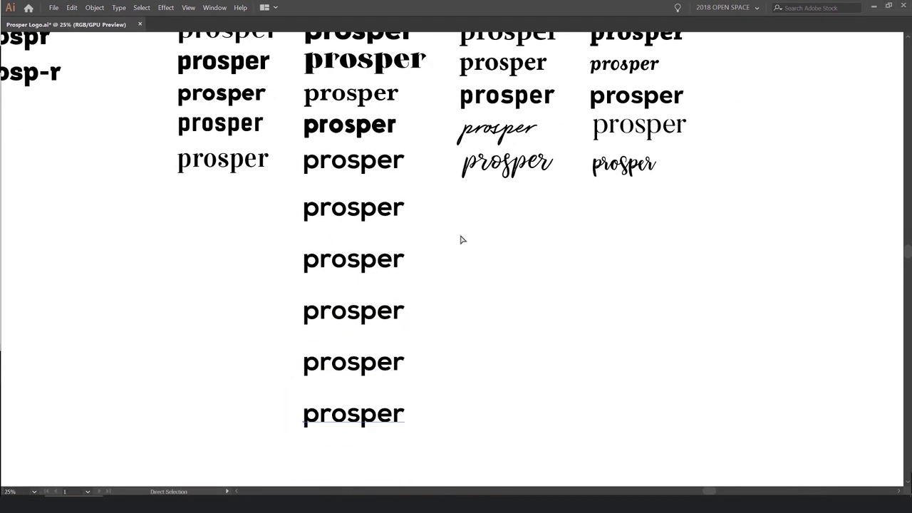
- Undo the repeated prosper duplicates below the second column
scroll(462, 240, down, 2)
key(ctrl+z)
key(ctrl+z)
key(ctrl+z)
key(ctrl+z)
key(ctrl+z)
key(ctrl+z)
key(ctrl+z)
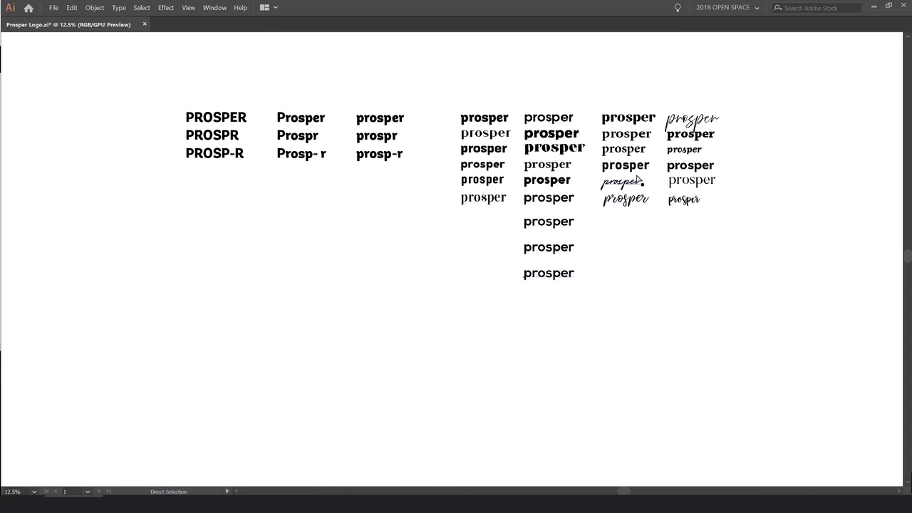
- Show the tools and panels, look at the Character settings, and find where the Type panels are listed
scroll(738, 125, up, 1)
scroll(738, 125, up, 1)
drag(308, 134, 355, 143)
scroll(352, 141, up, 2)
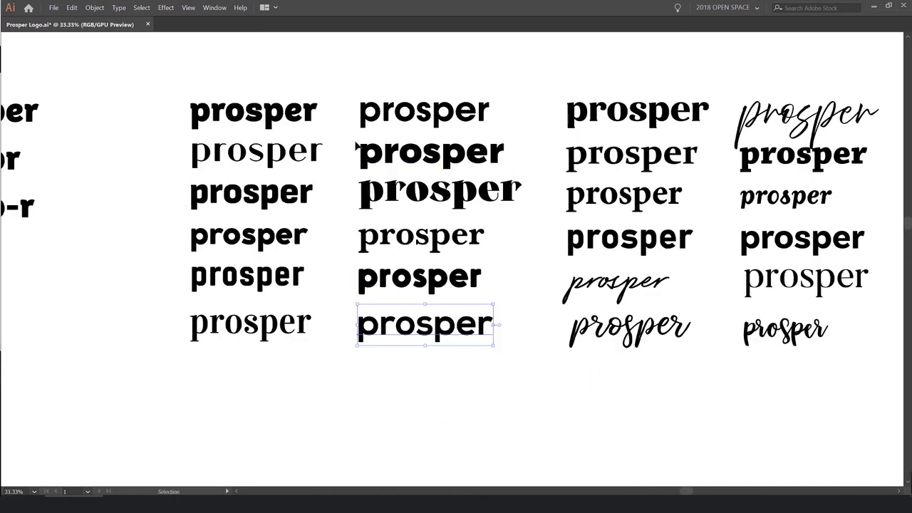
click(324, 128)
key(Tab)
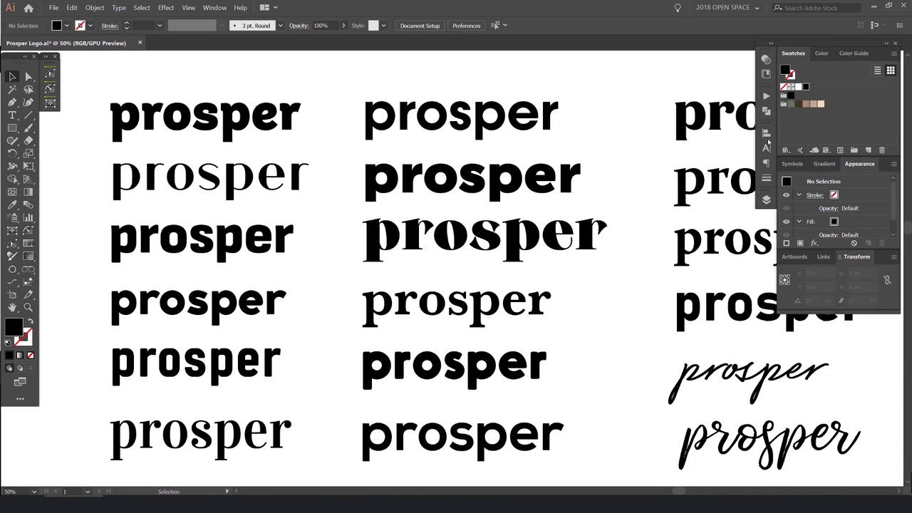
click(765, 147)
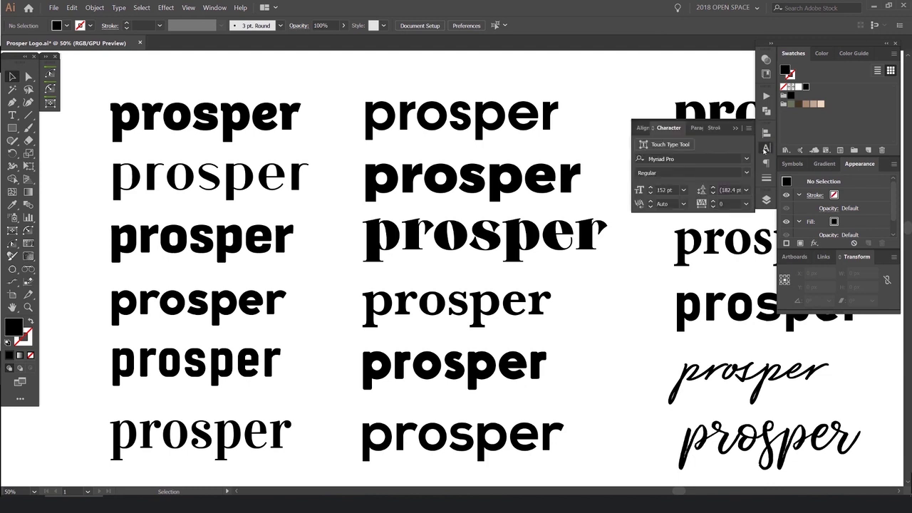
click(215, 9)
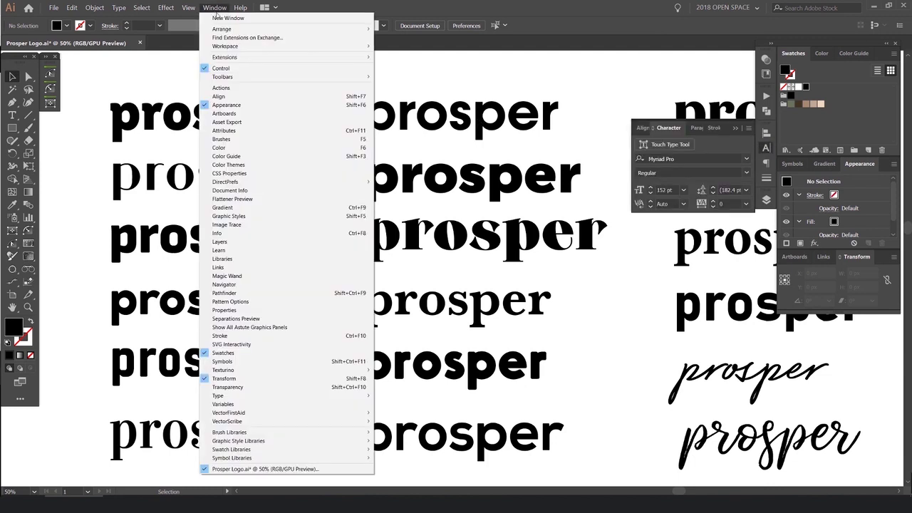
mouse_move(254, 371)
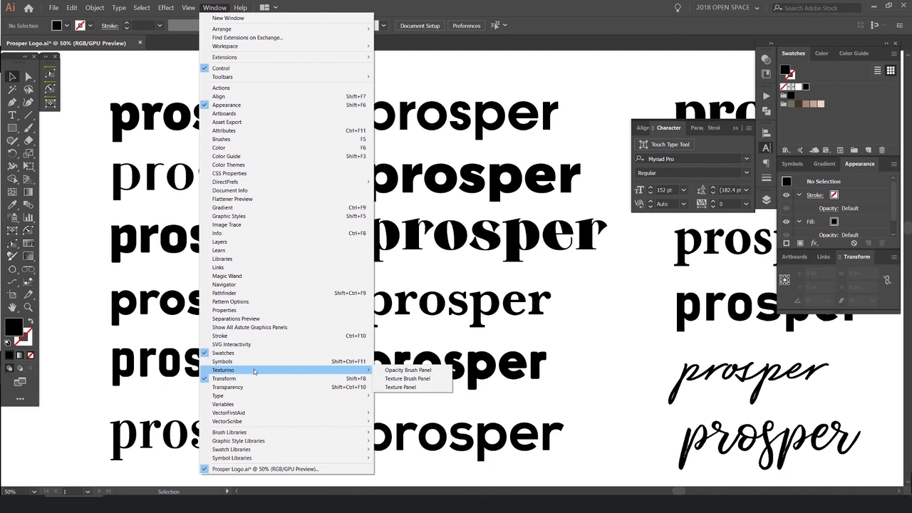
mouse_move(309, 396)
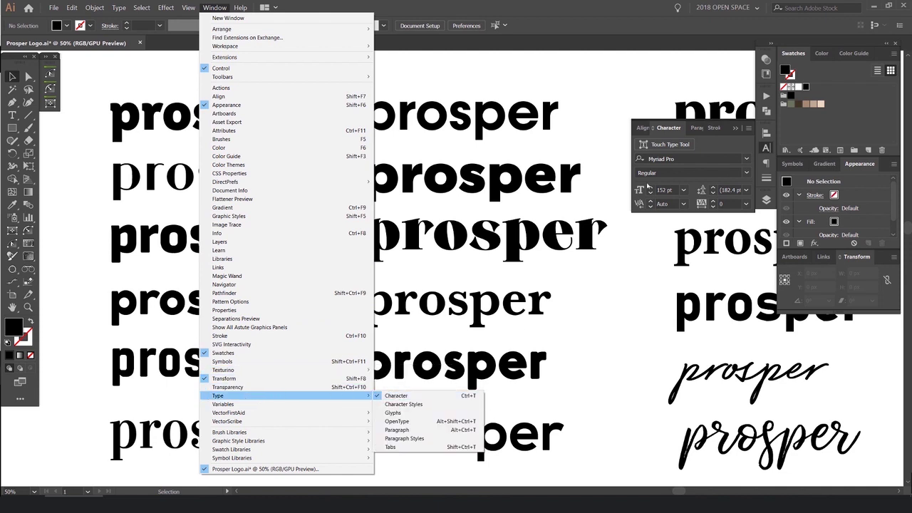
click(763, 149)
- Preview typefaces such as Barbaro Western, BERNIER Distressed, Blockhead, Bree Serif and Brixton TC on the first column's second sample without applying one
click(176, 127)
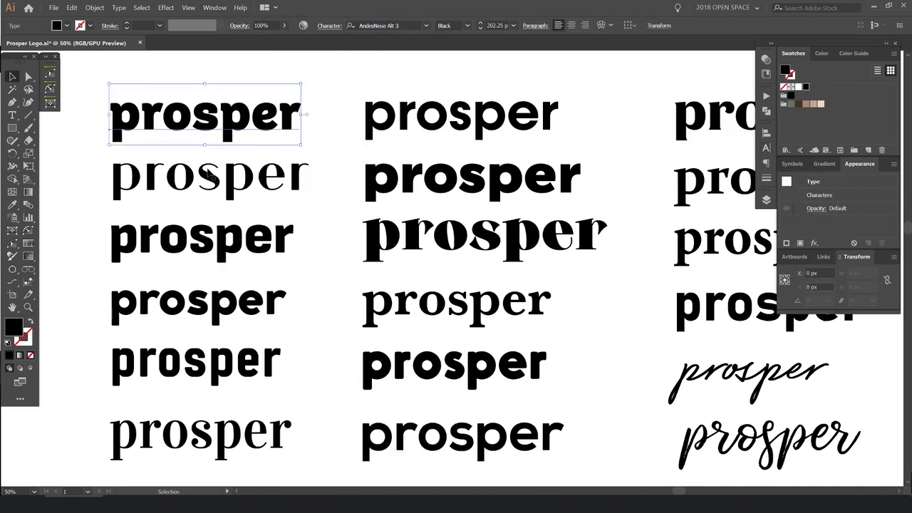
click(236, 173)
click(766, 148)
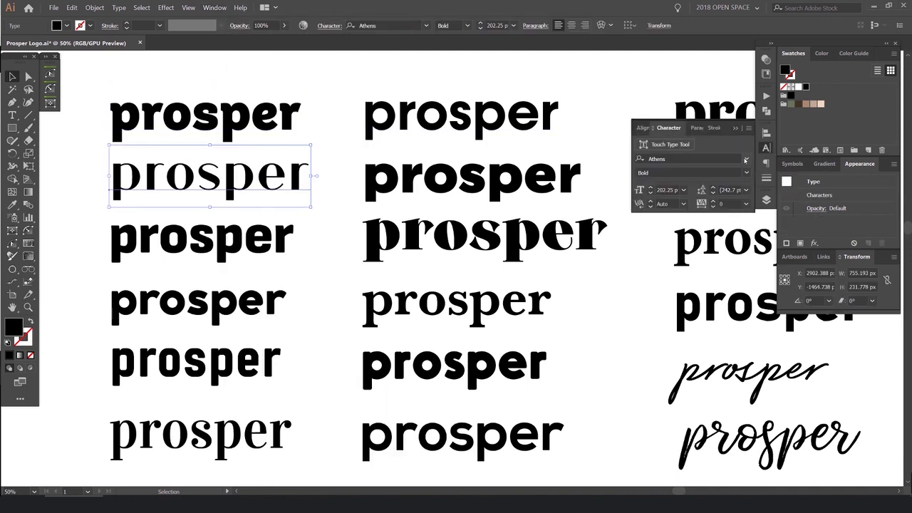
click(745, 160)
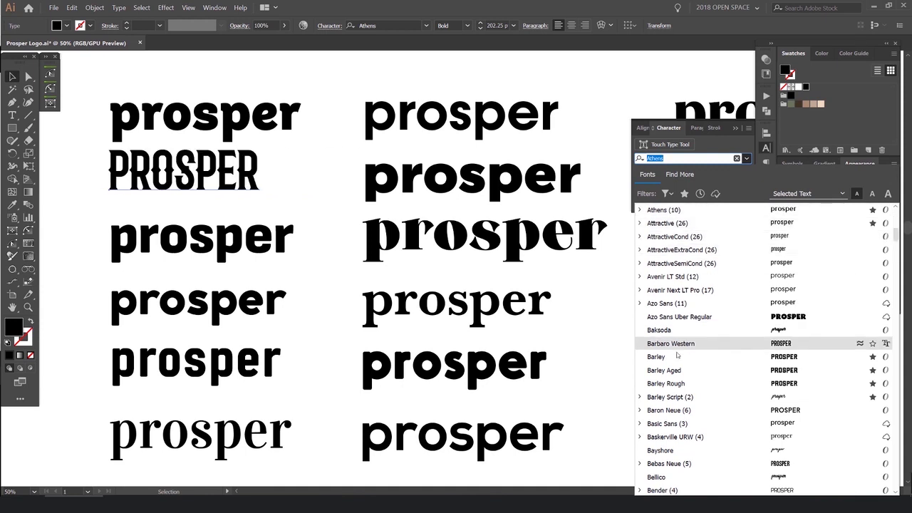
scroll(661, 365, down, 4)
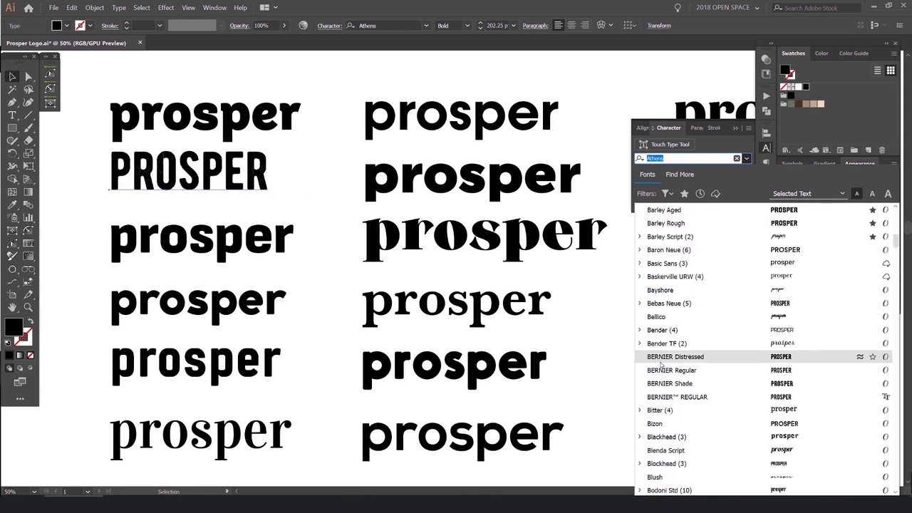
scroll(670, 342, down, 4)
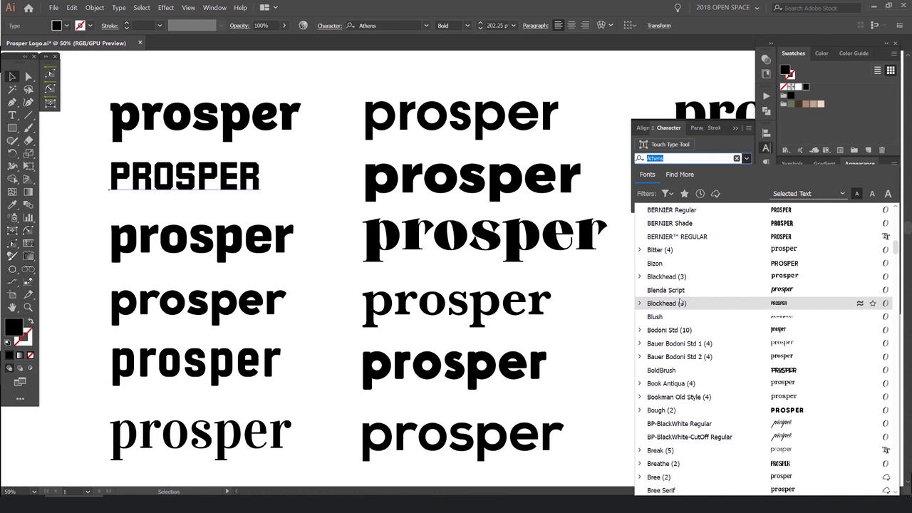
scroll(681, 303, down, 4)
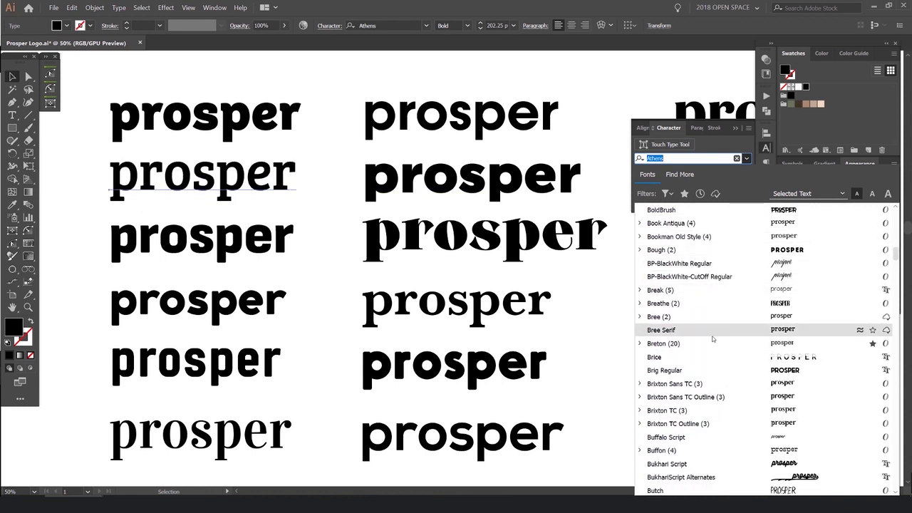
scroll(712, 408, down, 1)
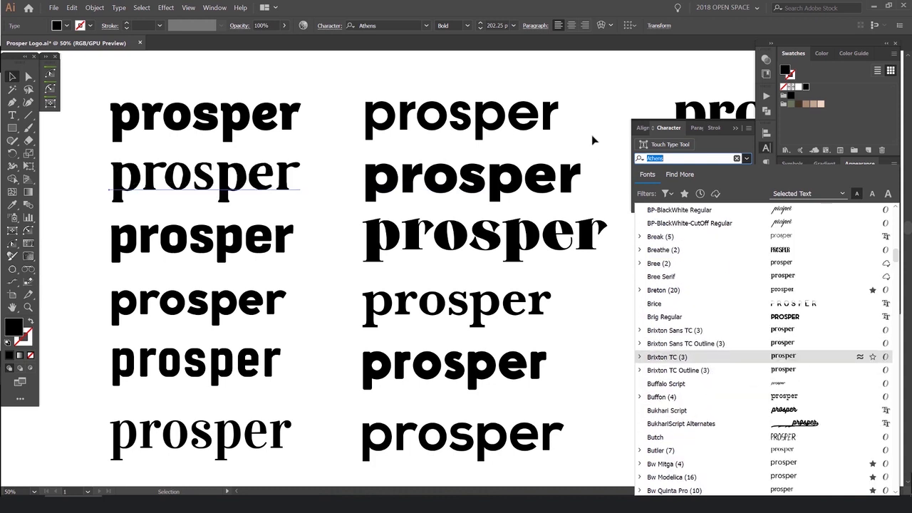
click(592, 85)
click(305, 178)
click(747, 159)
click(475, 83)
- Hide the tools and panels and compare the prosper typeface samples column by column
scroll(211, 239, down, 1)
drag(255, 225, 244, 215)
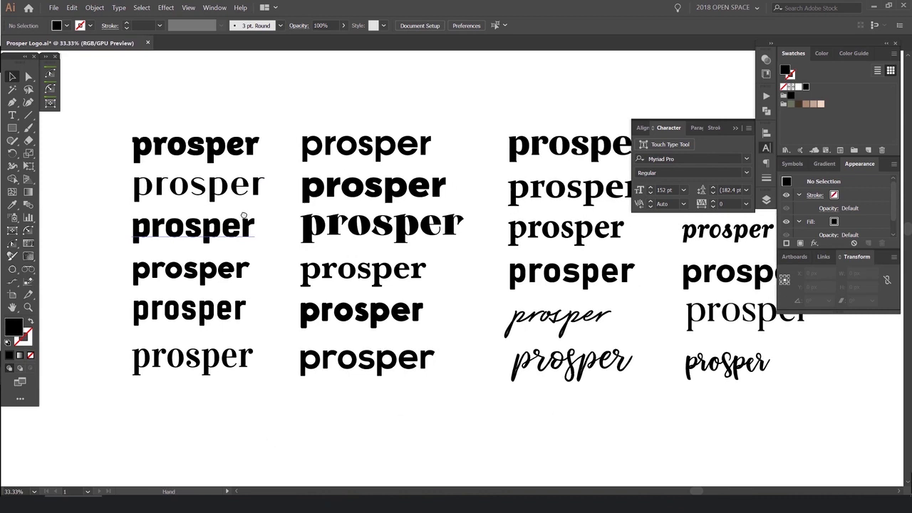
key(Tab)
scroll(399, 143, up, 1)
drag(433, 174, 562, 153)
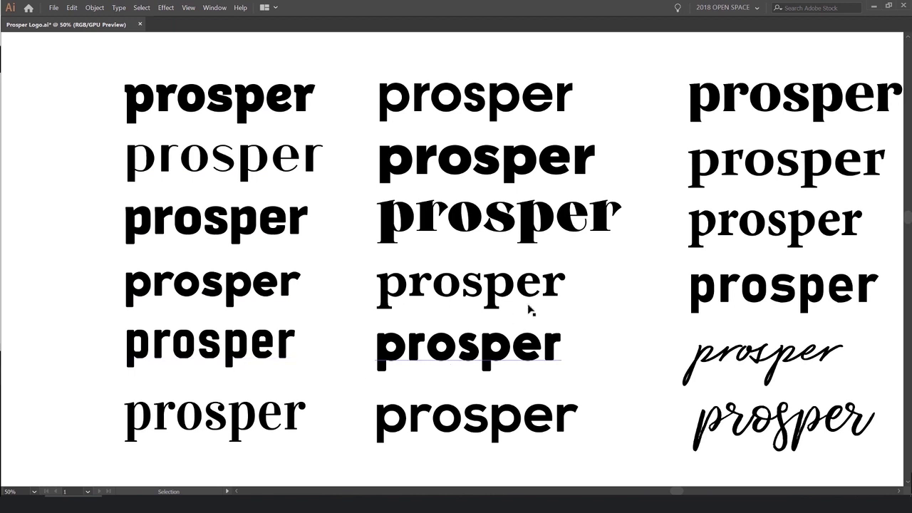
scroll(529, 309, right, 4)
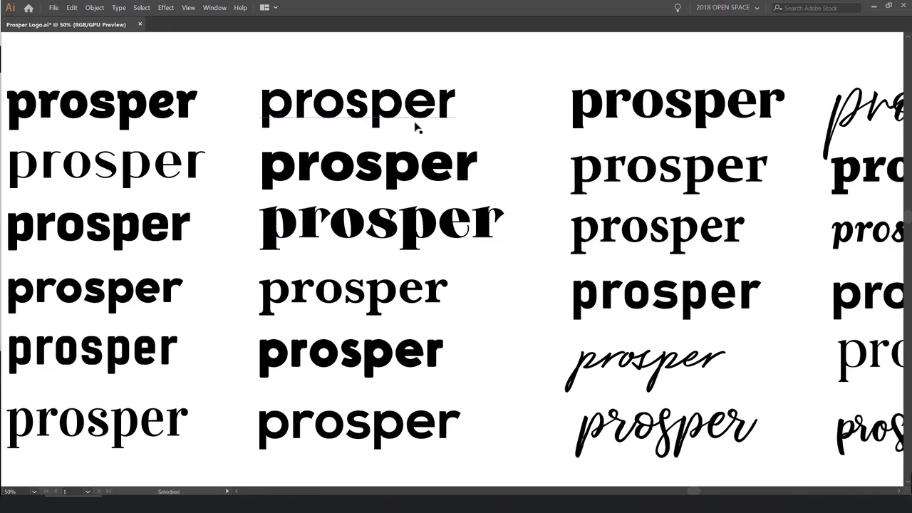
scroll(527, 132, right, 3)
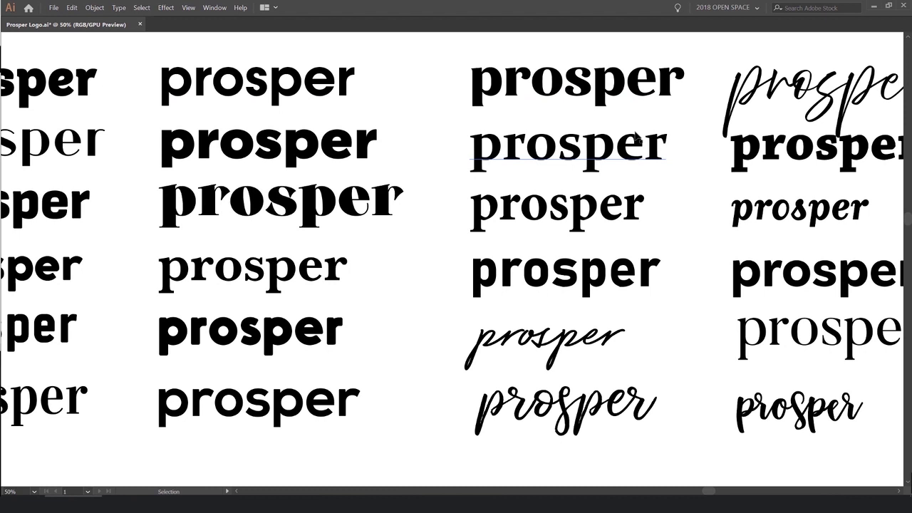
scroll(574, 104, right, 3)
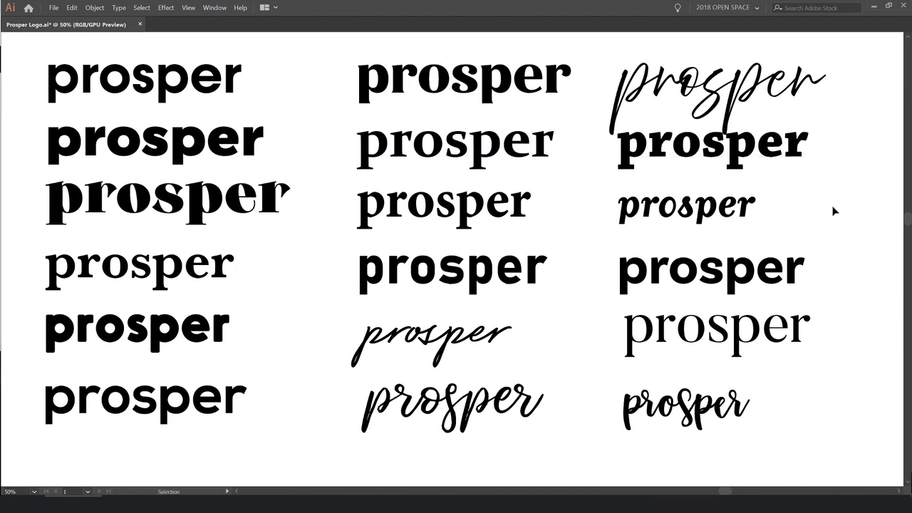
scroll(834, 209, down, 1)
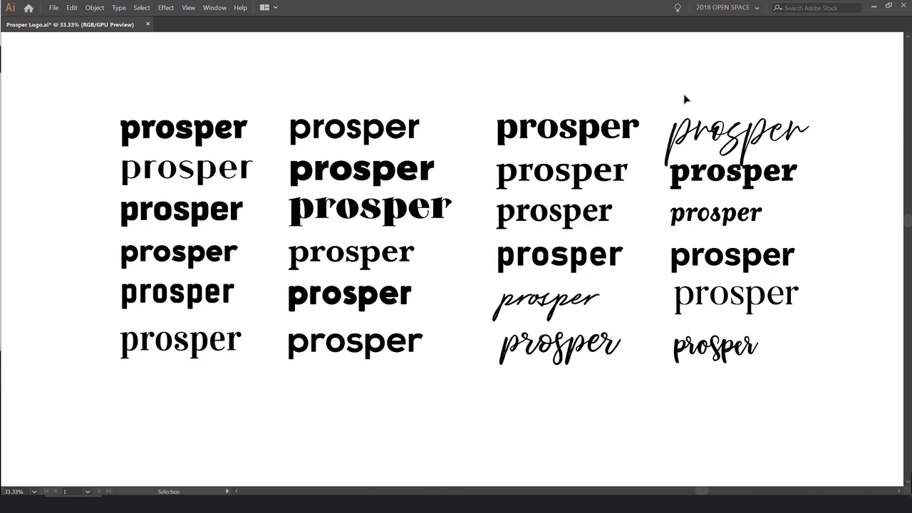
scroll(661, 83, down, 1)
drag(674, 80, 605, 59)
scroll(361, 106, up, 1)
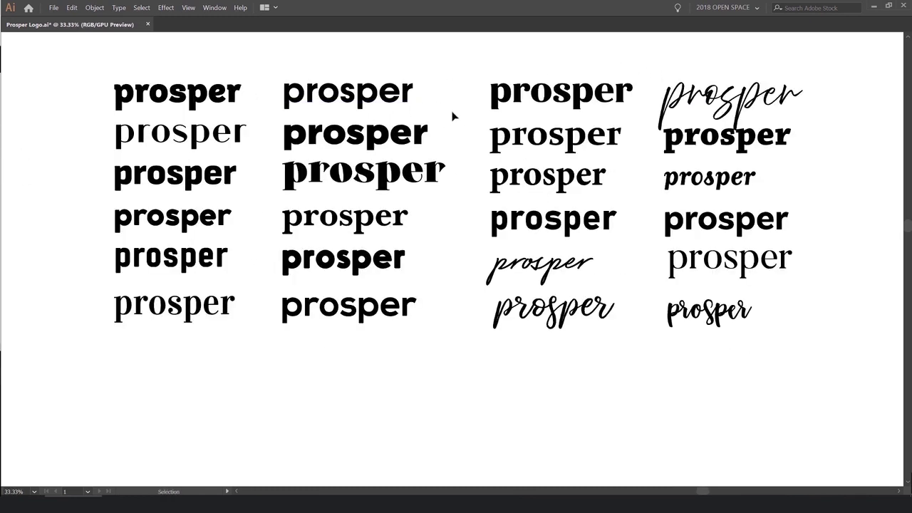
- Copy the top samples of the first and third columns together into the empty space well below the grid
click(175, 102)
shift+click(530, 104)
scroll(529, 163, down, 1)
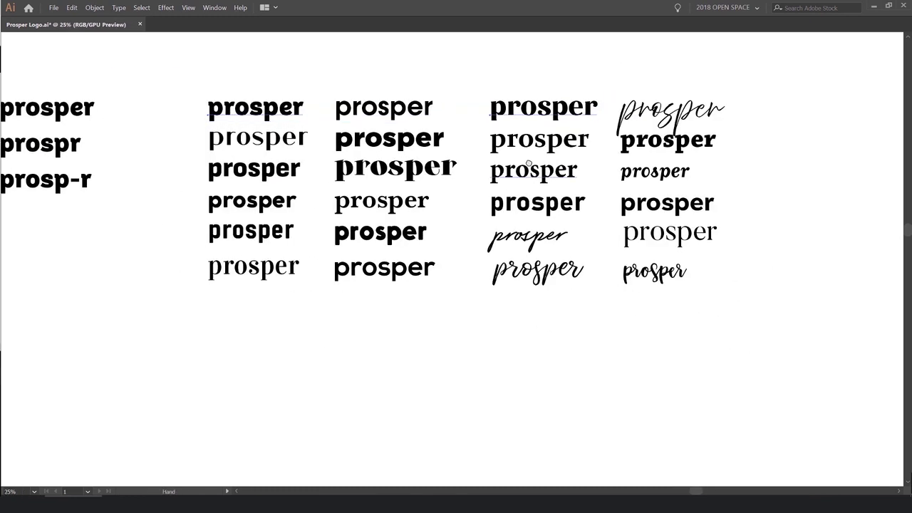
drag(528, 163, 510, 128)
drag(513, 76, 529, 423)
click(547, 319)
- Copy the light serif prosper sample from the fourth column to between the two copies below the grid
scroll(597, 212, up, 1)
drag(597, 211, 569, 252)
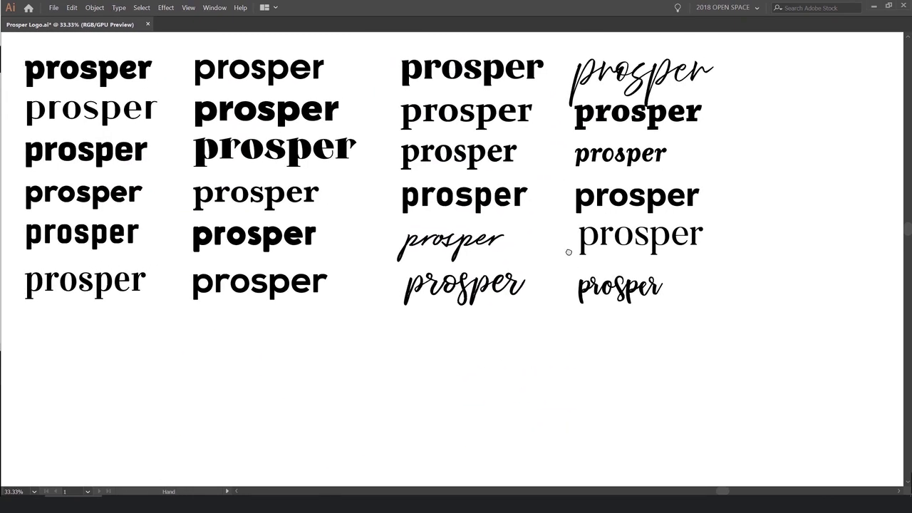
scroll(568, 253, down, 1)
drag(206, 142, 353, 453)
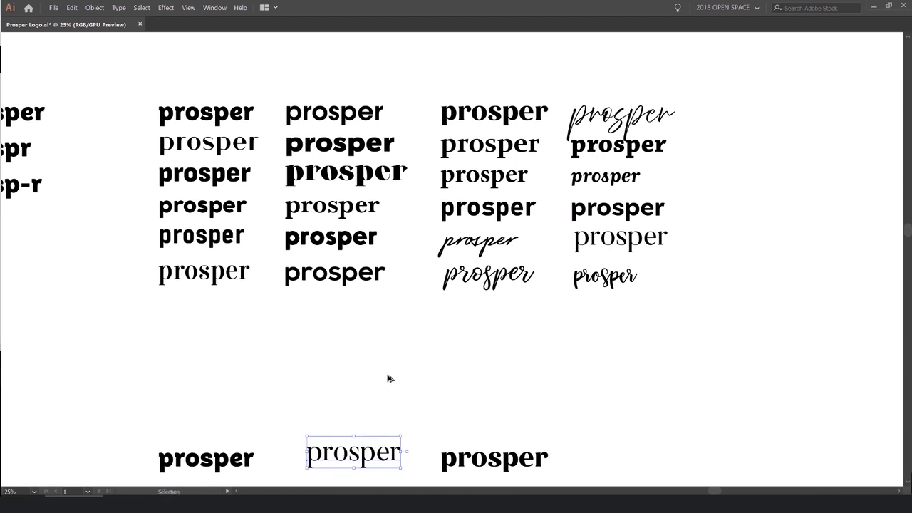
- Copy the rounded bold sans sample, fourth in the first column, to below the light serif copy
scroll(432, 218, up, 1)
drag(553, 171, 539, 212)
scroll(559, 195, up, 1)
drag(608, 187, 587, 208)
drag(503, 245, 687, 193)
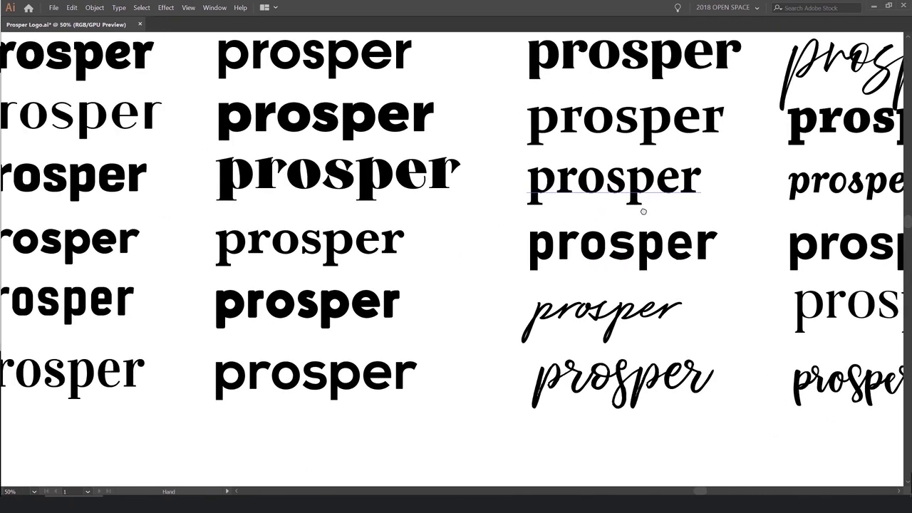
scroll(433, 266, down, 1)
drag(519, 254, 558, 164)
scroll(308, 158, down, 1)
drag(280, 160, 459, 499)
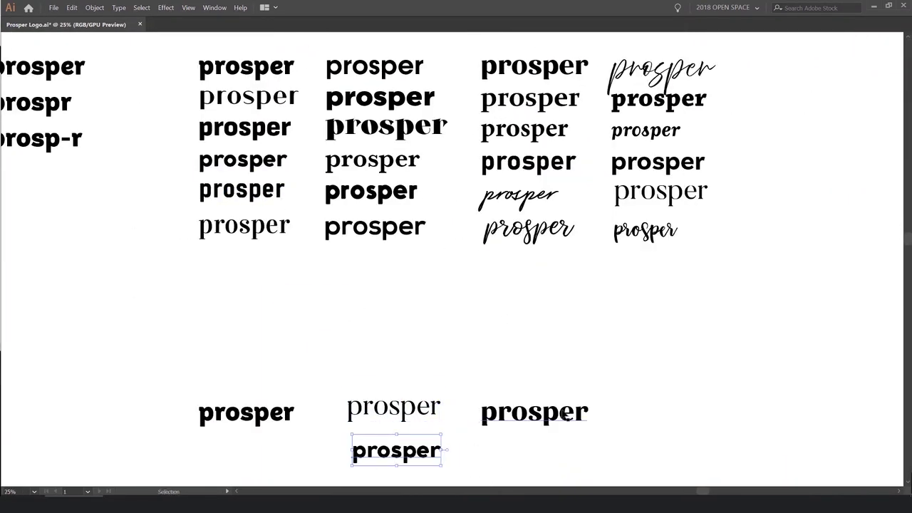
- Arrange the four shortlisted copies in two rows, with the light serif and heavy serif samples below the two bold ones
scroll(645, 368, down, 2)
click(556, 317)
drag(556, 317, 419, 378)
drag(512, 385, 633, 248)
scroll(486, 277, up, 1)
click(487, 242)
drag(501, 160, 309, 227)
drag(499, 231, 485, 183)
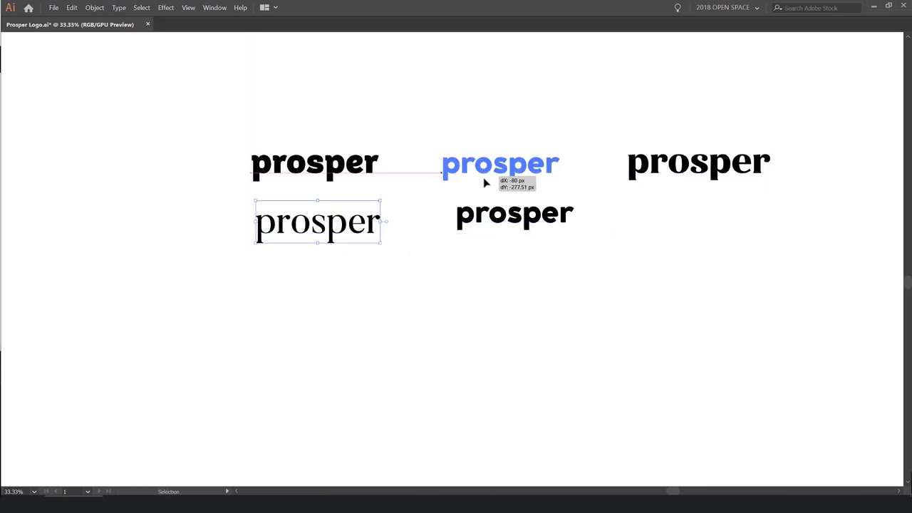
drag(673, 171, 547, 254)
key(ctrl+a)
- Examine the four shortlisted prosper samples, looking closely at the letter shapes of the heavy serif one
drag(671, 187, 632, 198)
scroll(527, 197, up, 2)
drag(474, 216, 555, 202)
scroll(555, 201, down, 2)
scroll(570, 198, up, 1)
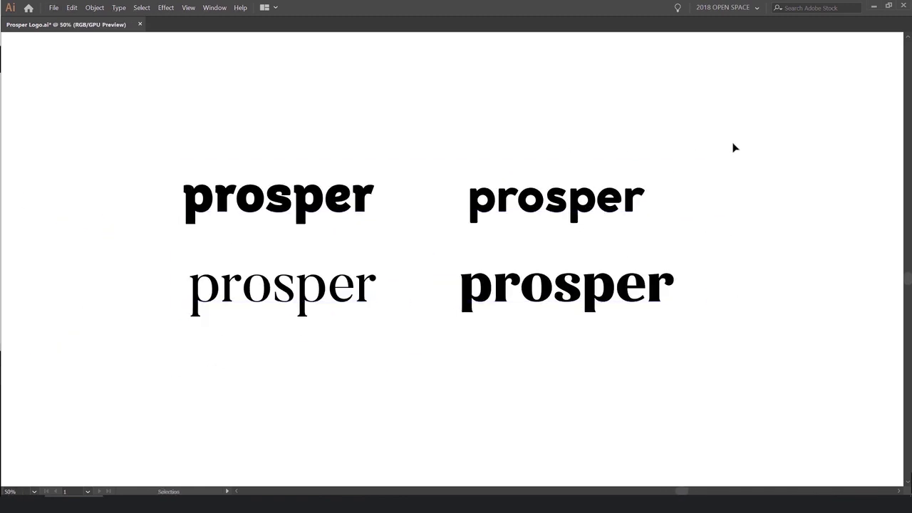
drag(711, 280, 531, 314)
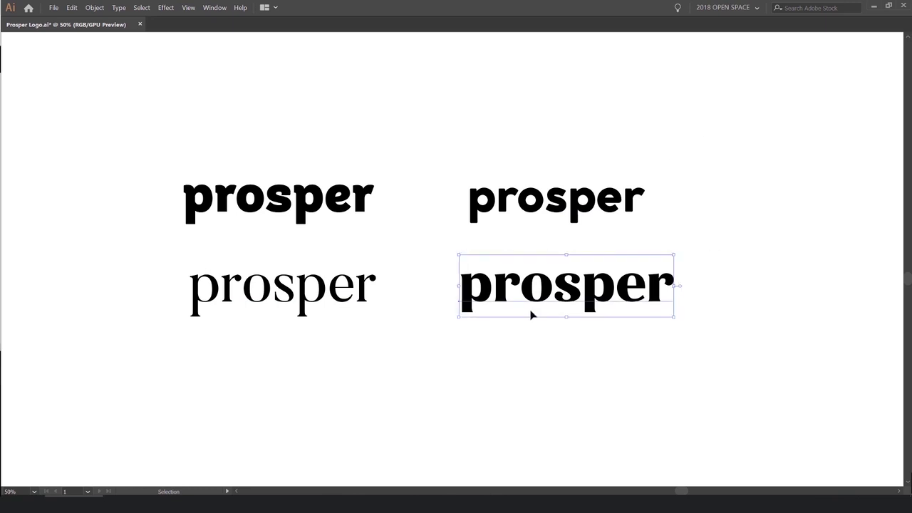
click(714, 258)
scroll(715, 258, up, 1)
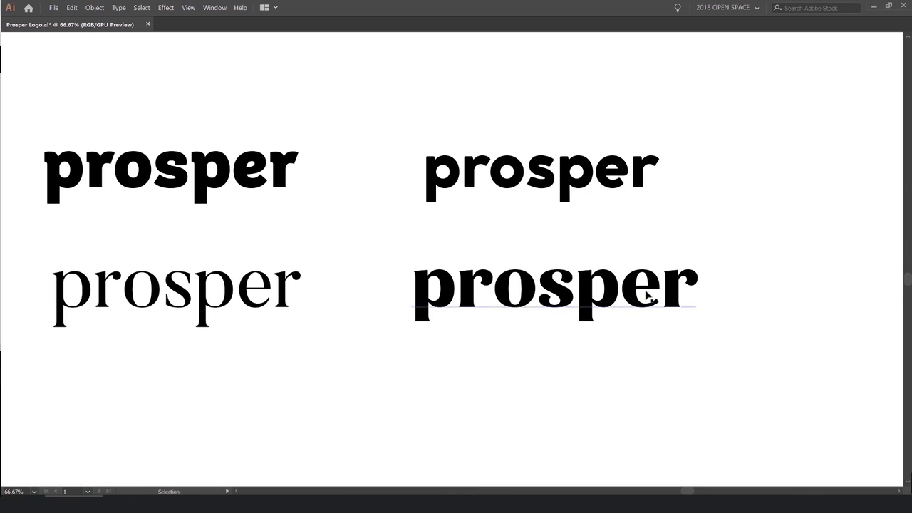
scroll(588, 285, down, 1)
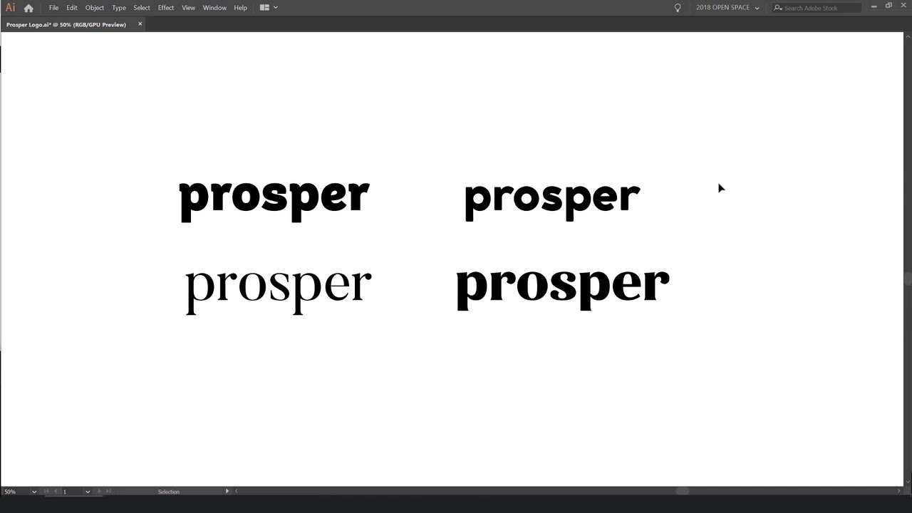
- Select the rounded bold sans sample in the shortlist and examine its letterforms against the other three
scroll(653, 157, down, 2)
drag(674, 207, 606, 215)
scroll(594, 215, up, 1)
scroll(508, 233, up, 1)
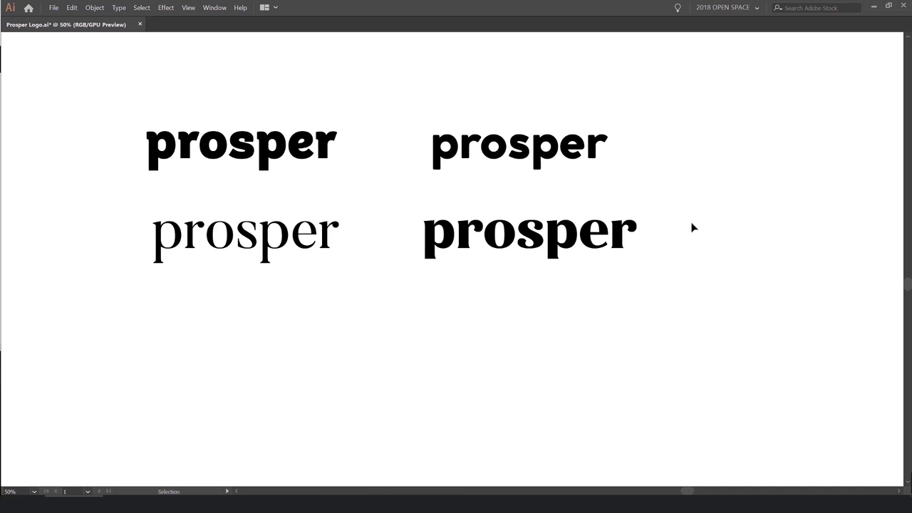
scroll(527, 146, up, 1)
click(492, 153)
scroll(481, 158, up, 1)
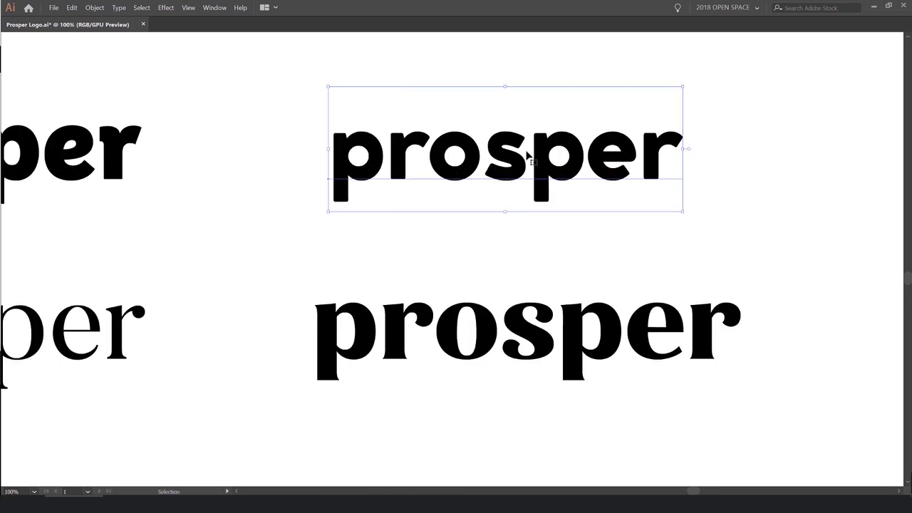
scroll(523, 175, down, 1)
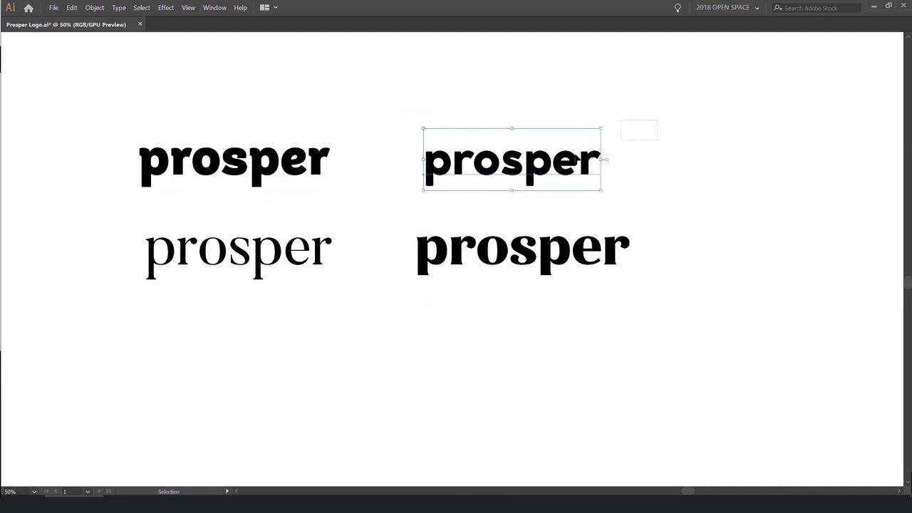
- Separate the heavy serif prosper sample from the other three shortlisted samples, placing it in an empty area of the canvas
drag(662, 223, 520, 241)
scroll(449, 285, down, 1)
click(663, 213)
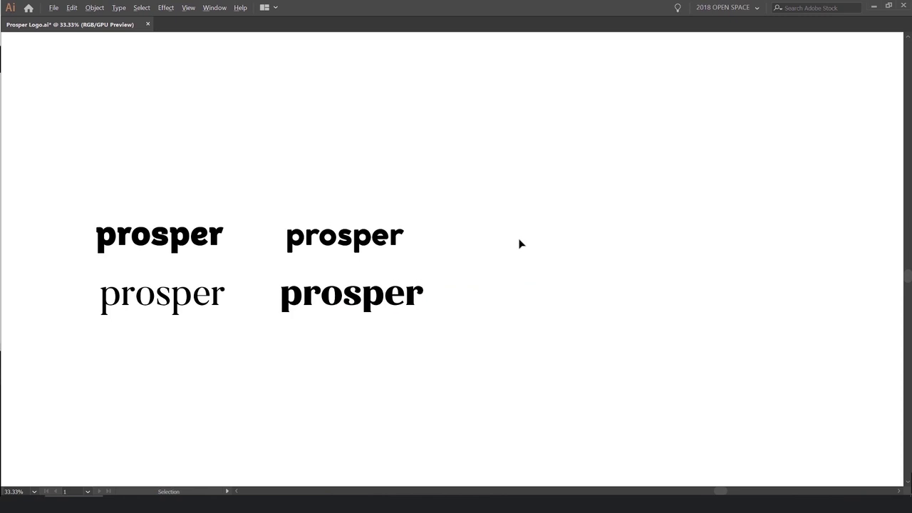
scroll(520, 244, down, 1)
scroll(520, 243, right, 1)
drag(373, 288, 611, 212)
drag(251, 301, 484, 185)
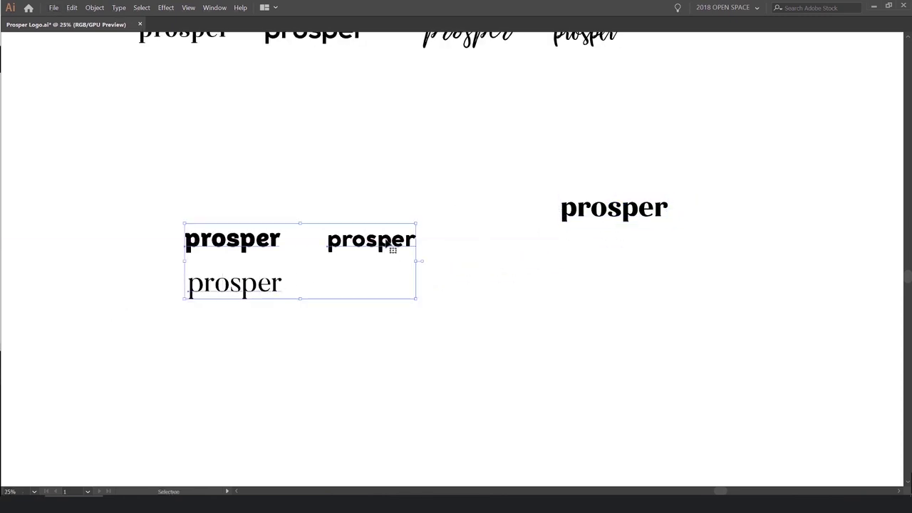
scroll(393, 244, down, 1)
click(394, 243)
drag(530, 213, 276, 251)
- Select the isolated heavy serif prosper sample and show its character settings beside it
drag(647, 196, 563, 205)
scroll(527, 219, up, 2)
drag(509, 235, 413, 234)
scroll(424, 235, up, 1)
click(499, 233)
drag(532, 225, 595, 210)
key(Tab)
drag(730, 154, 677, 145)
click(650, 152)
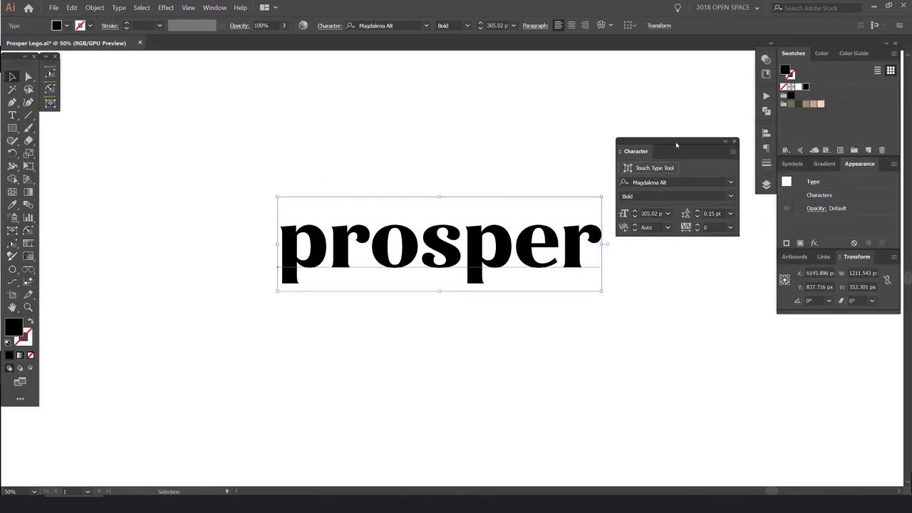
- Try tightening the tracking of the heavy serif wordmark to -240
scroll(608, 266, up, 2)
scroll(533, 254, down, 2)
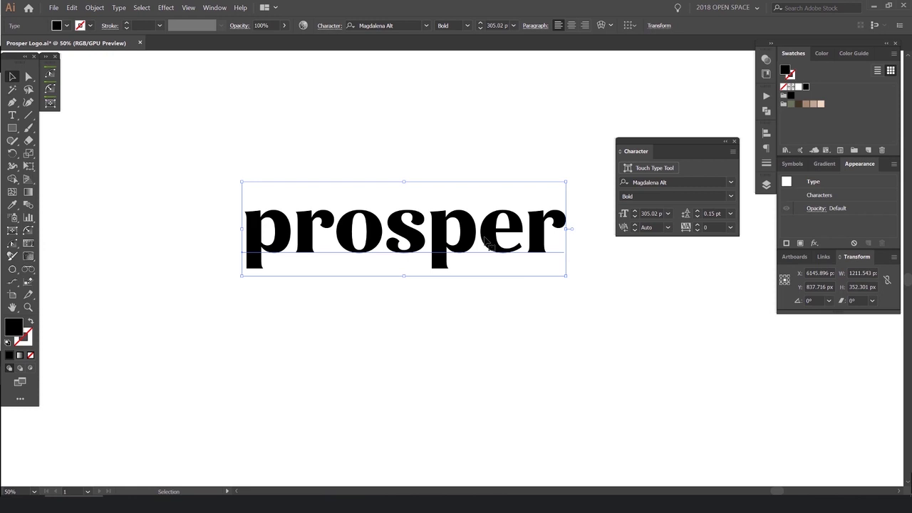
key(alt+Left)
key(alt+Left)
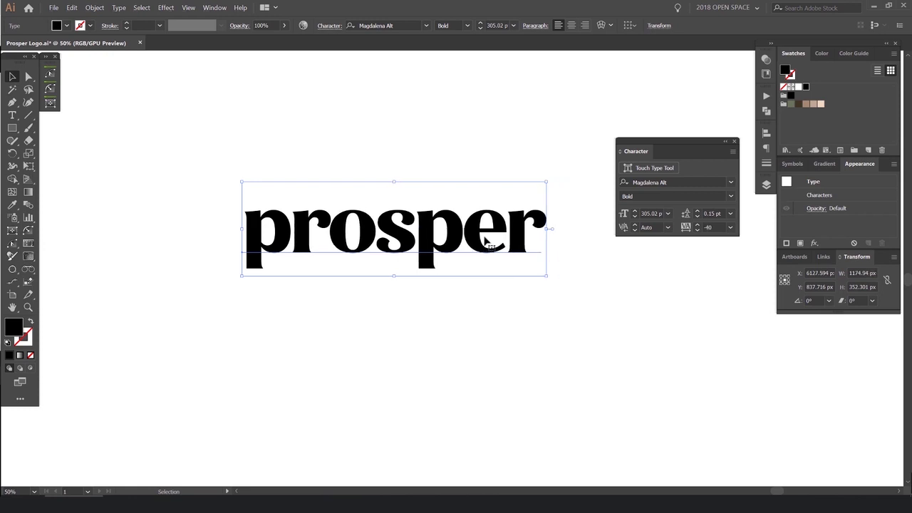
key(alt+Left)
key(alt+Left)
key(alt+Left)
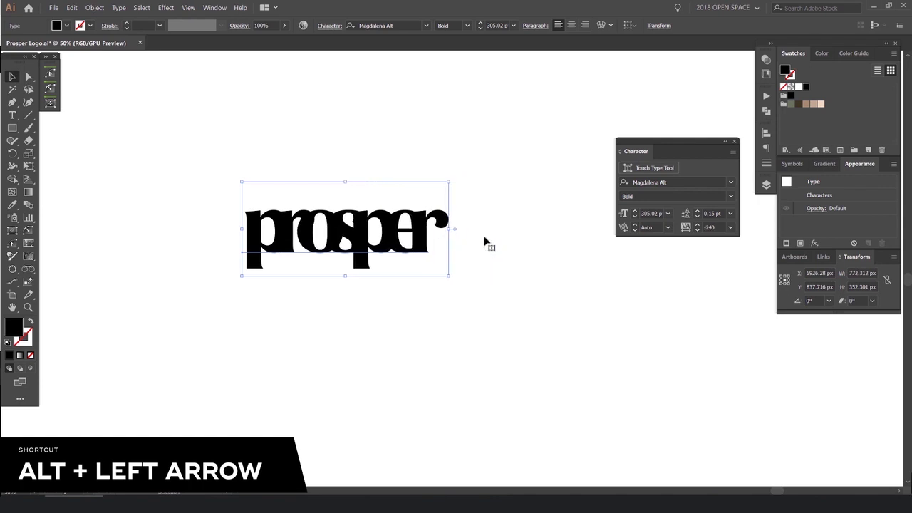
- Widen the wordmark's tracking back to 0
key(alt+Right)
key(alt+Right)
key(alt+Right)
key(alt+Right)
key(alt+Right)
key(alt+Right)
key(alt+Right)
key(alt+Right)
key(alt+Right)
key(alt+Right)
key(alt+Right)
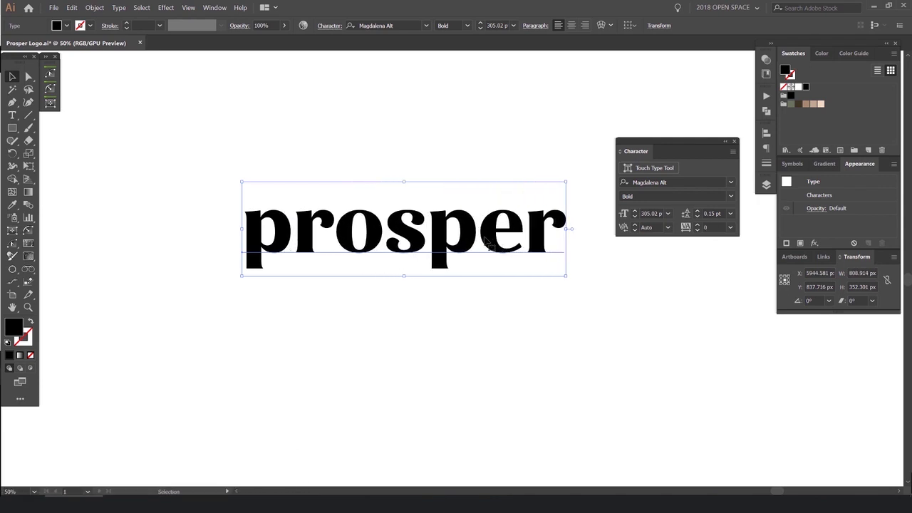
- Set the tracking of the heavy serif wordmark to -40
key(alt+Left)
key(alt+Left)
key(alt+Left)
key(alt+Left)
key(alt+Left)
key(alt+Left)
key(alt+Right)
key(alt+Left)
key(alt+Right)
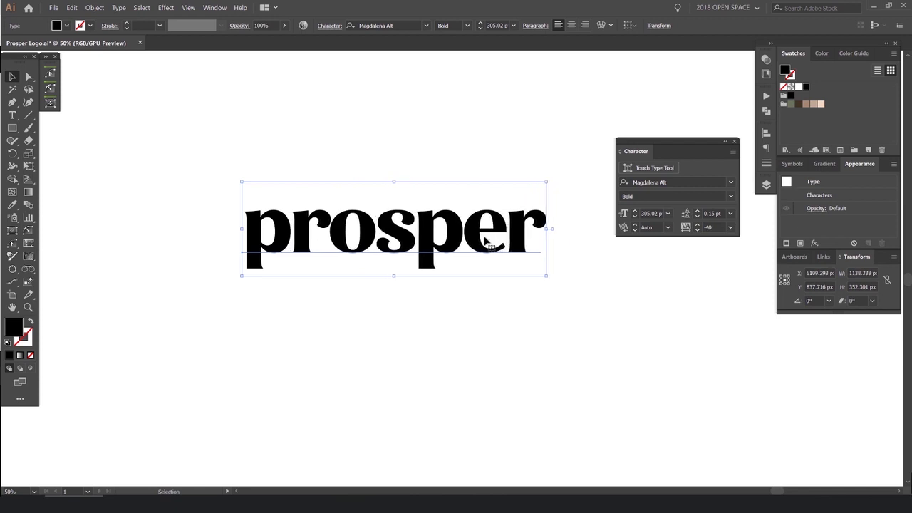
- Inspect the tightened letter spacing up close, including the kerning between the first p and r, and deselect the wordmark
scroll(317, 228, up, 2)
drag(407, 250, 492, 239)
scroll(325, 234, up, 2)
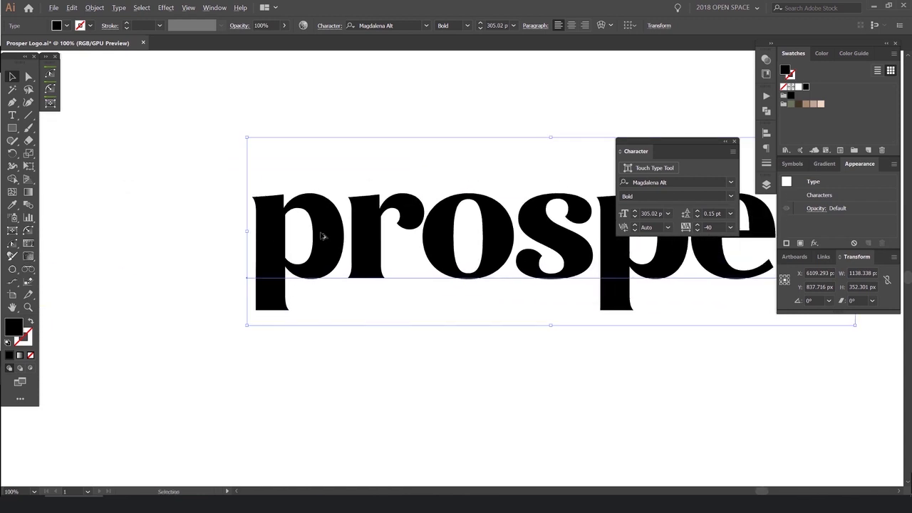
key(t)
click(369, 258)
scroll(369, 258, down, 3)
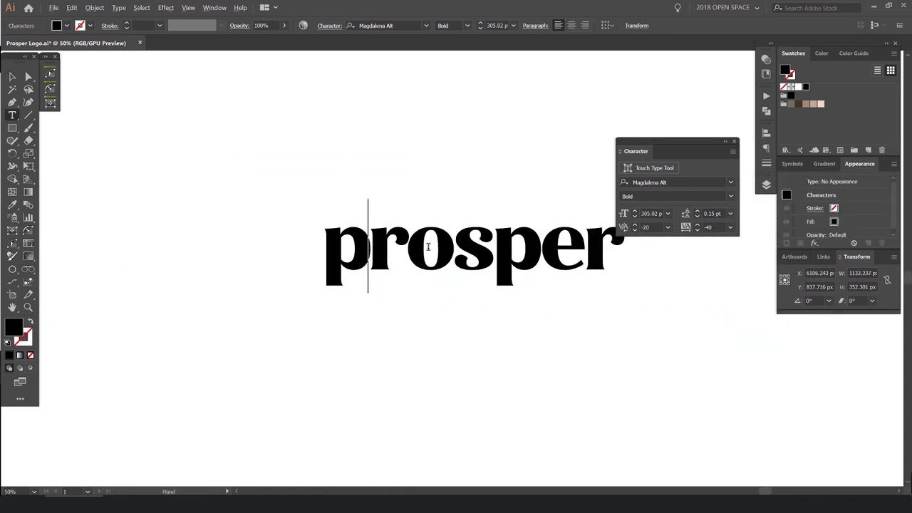
click(11, 75)
click(401, 135)
drag(491, 226, 425, 215)
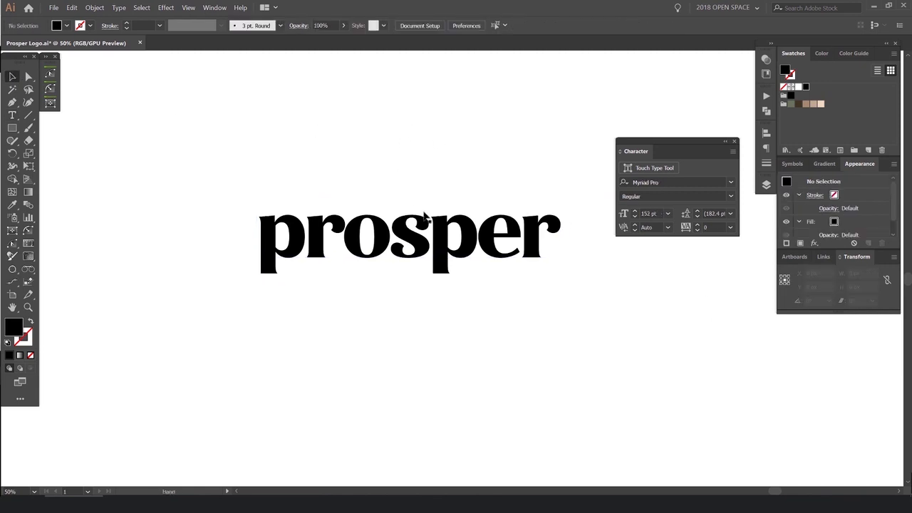
scroll(301, 234, up, 1)
scroll(337, 239, down, 1)
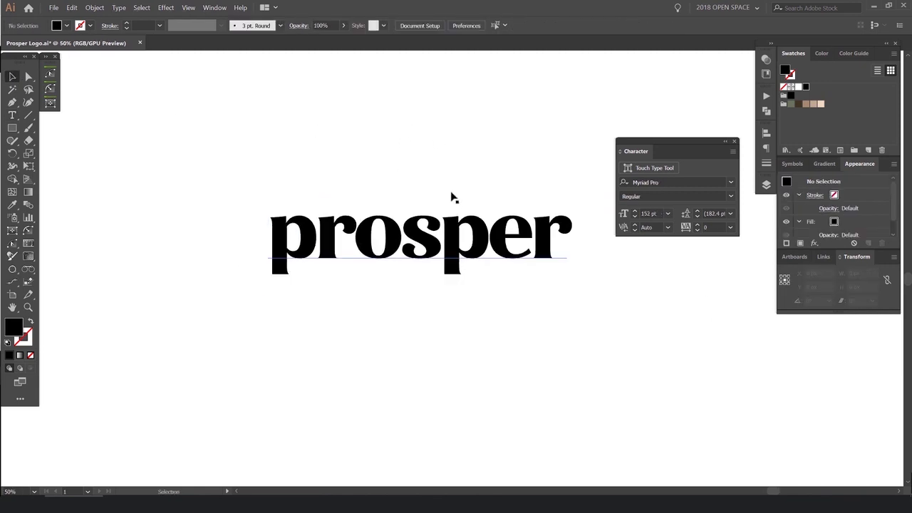
- Select the wordmark and preview other Magdalena Alt weights on it
click(452, 204)
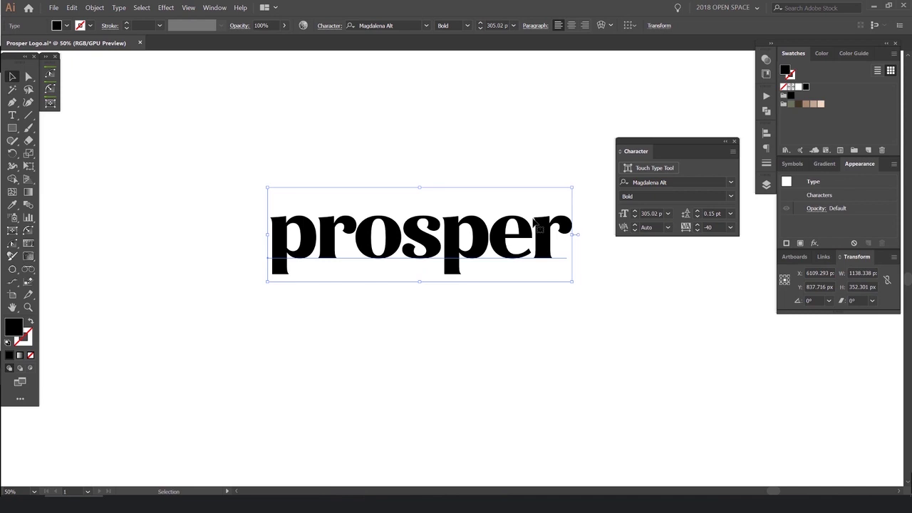
click(707, 227)
drag(663, 154, 641, 166)
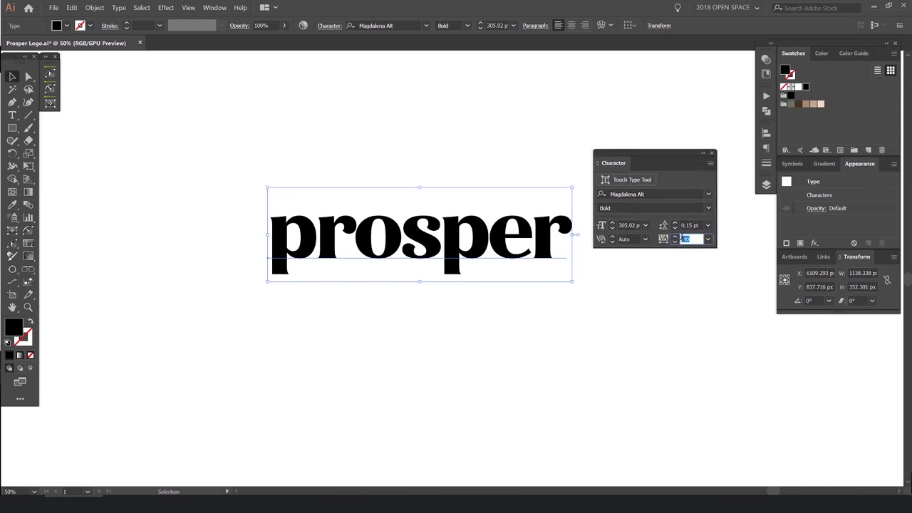
click(709, 208)
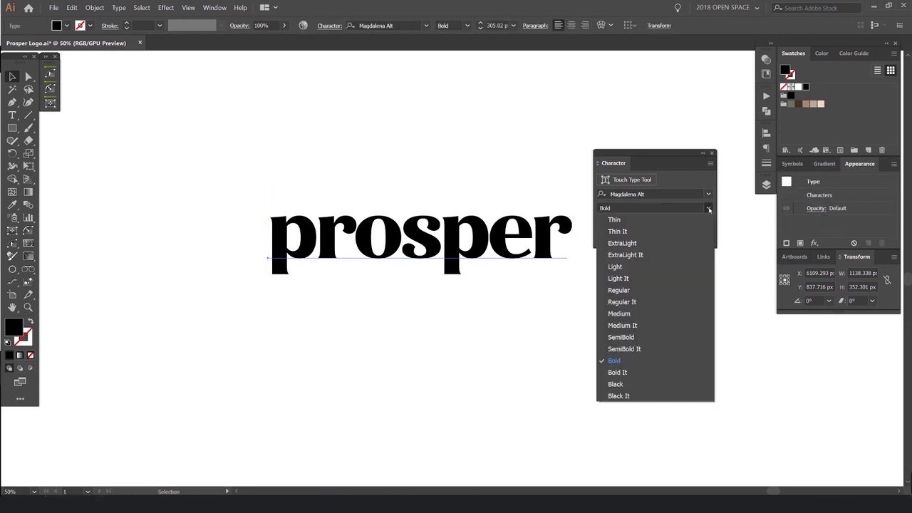
click(707, 210)
click(708, 209)
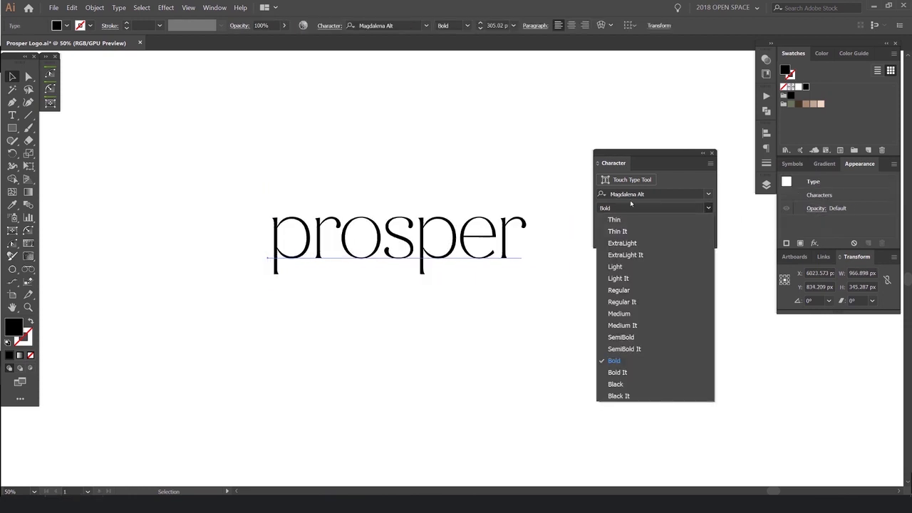
click(659, 195)
click(659, 194)
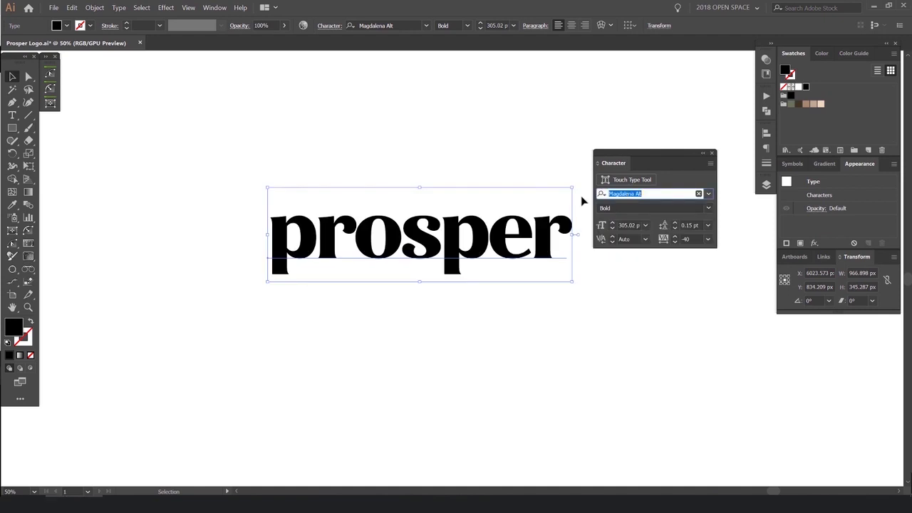
- Set the wordmark's font style to Magdalena Alt SemiBold
click(707, 207)
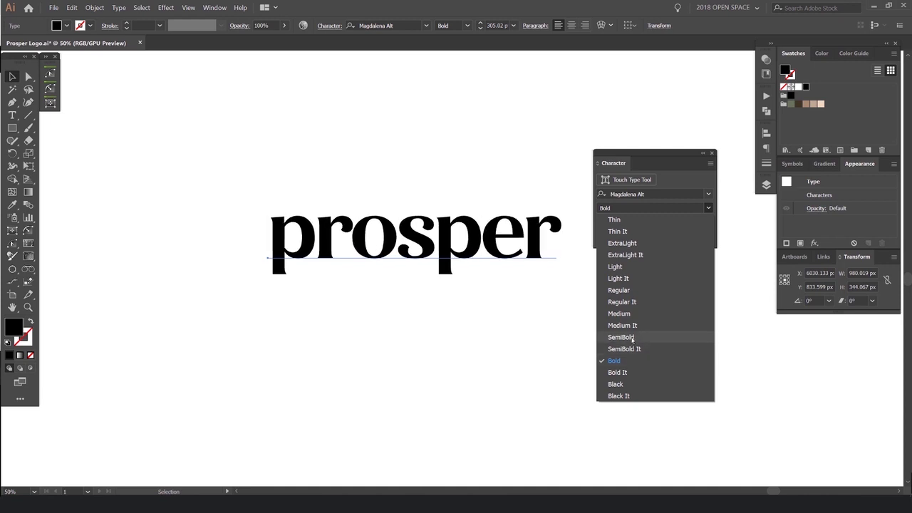
click(630, 337)
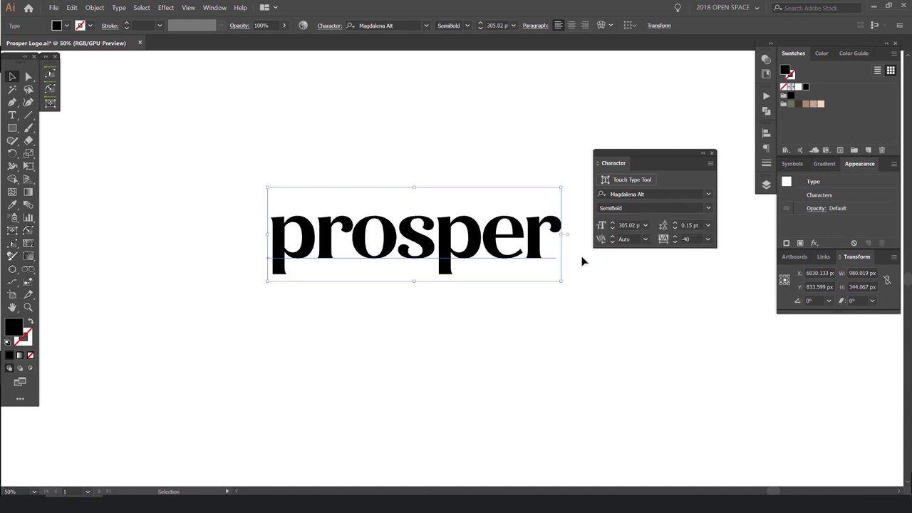
click(538, 189)
scroll(537, 188, down, 1)
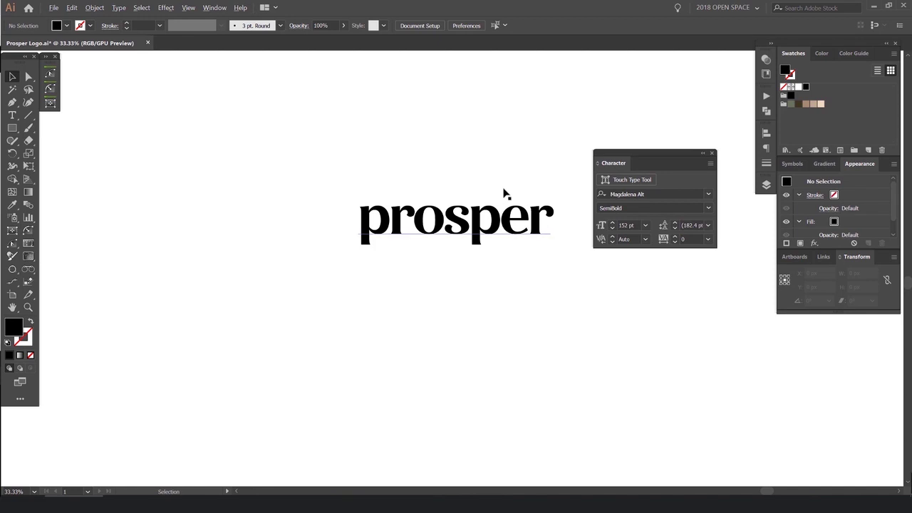
scroll(503, 197, up, 2)
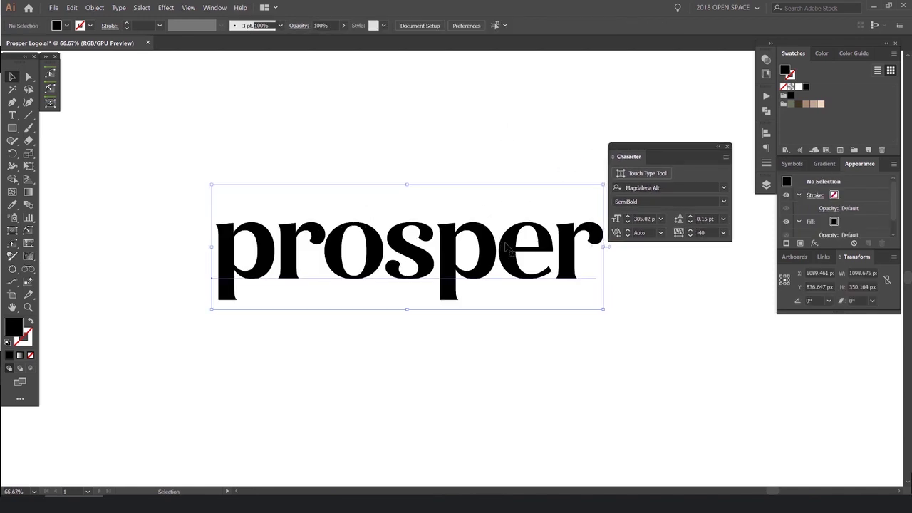
- Duplicate the SemiBold wordmark straight down, placing the copy about 572 px below the original
scroll(506, 246, down, 1)
drag(479, 190, 479, 267)
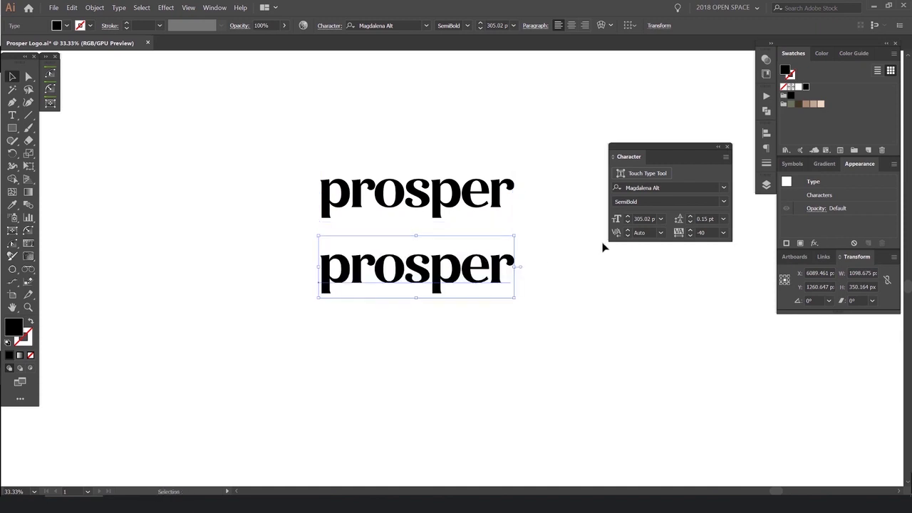
scroll(570, 244, up, 1)
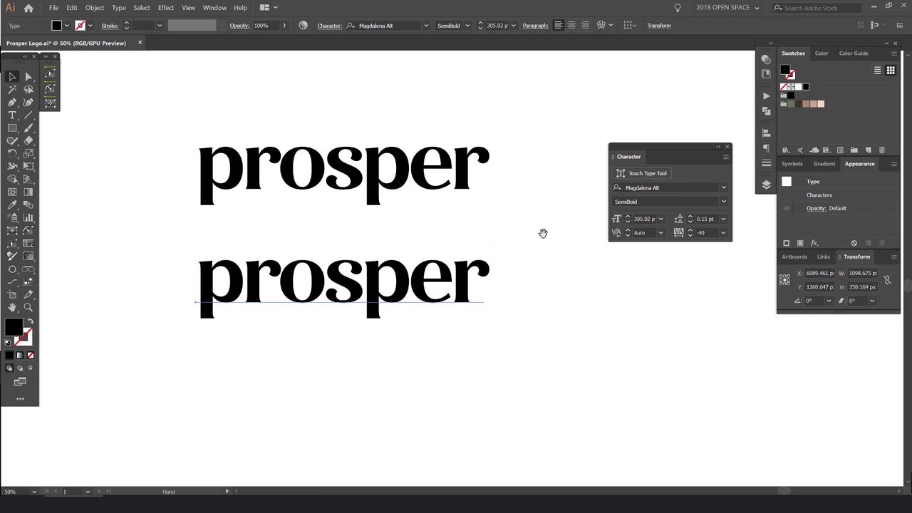
drag(498, 206, 545, 154)
drag(652, 149, 646, 153)
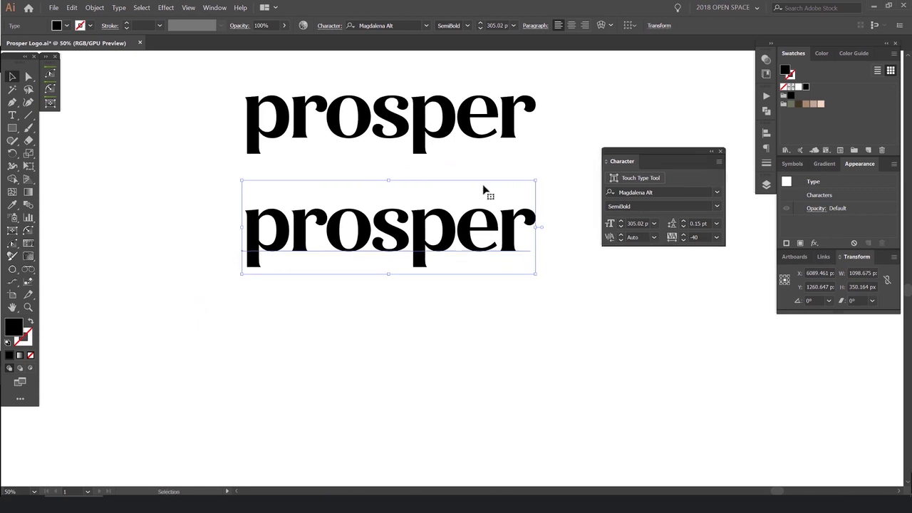
drag(425, 214, 425, 255)
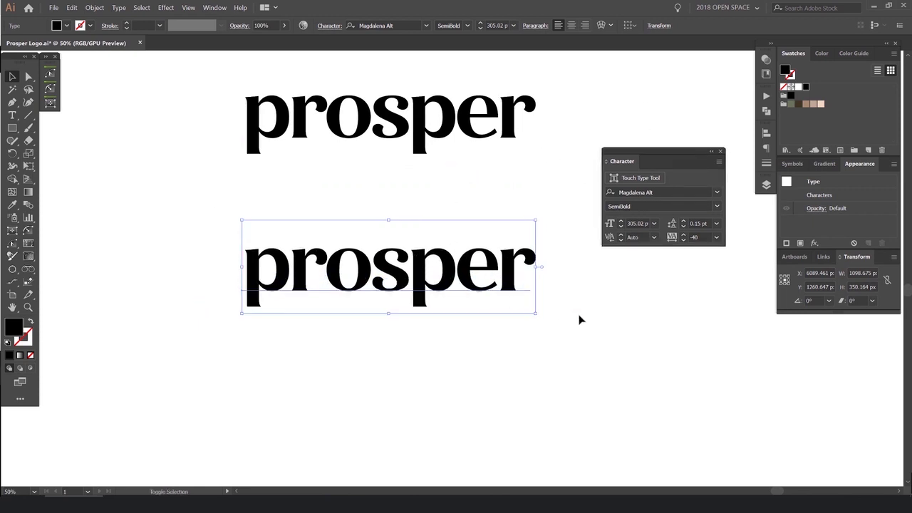
- Examine the letterforms of the lower wordmark copy up close and compare it with the original above
click(578, 315)
scroll(351, 257, up, 2)
scroll(376, 230, down, 1)
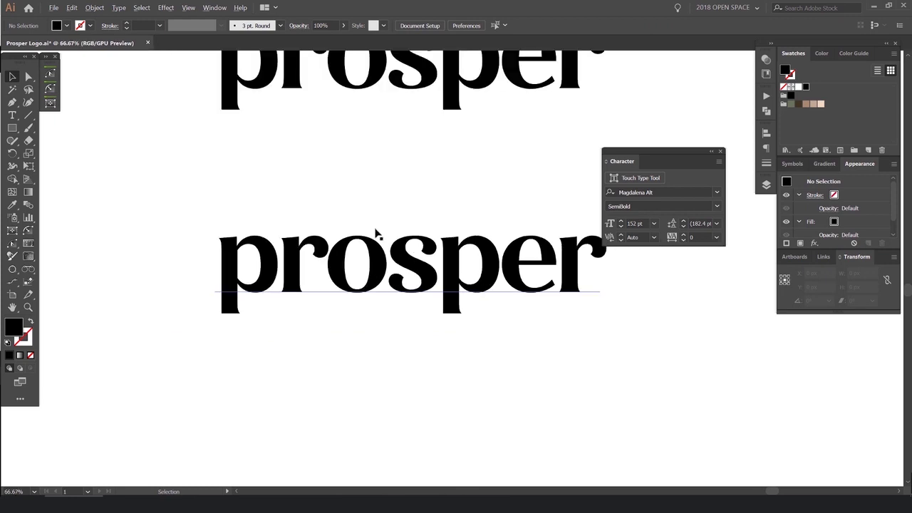
scroll(345, 254, up, 2)
scroll(389, 251, down, 3)
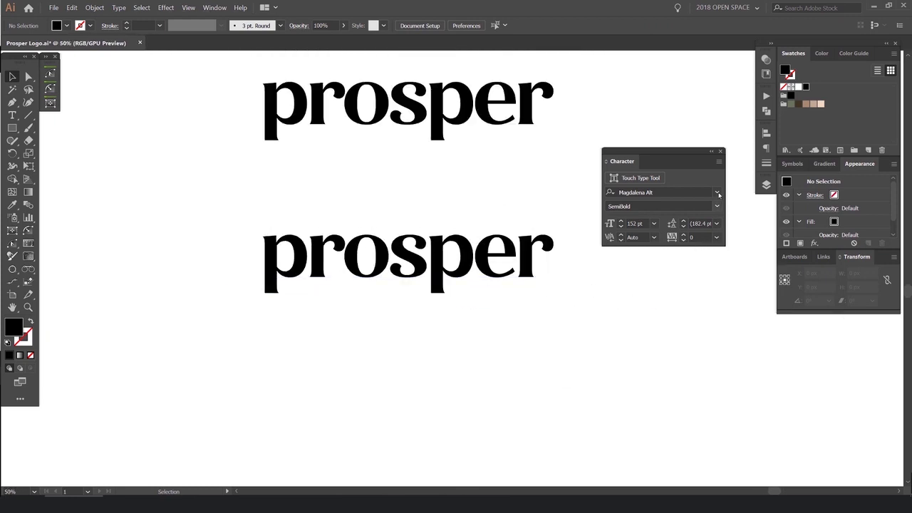
drag(663, 148, 671, 180)
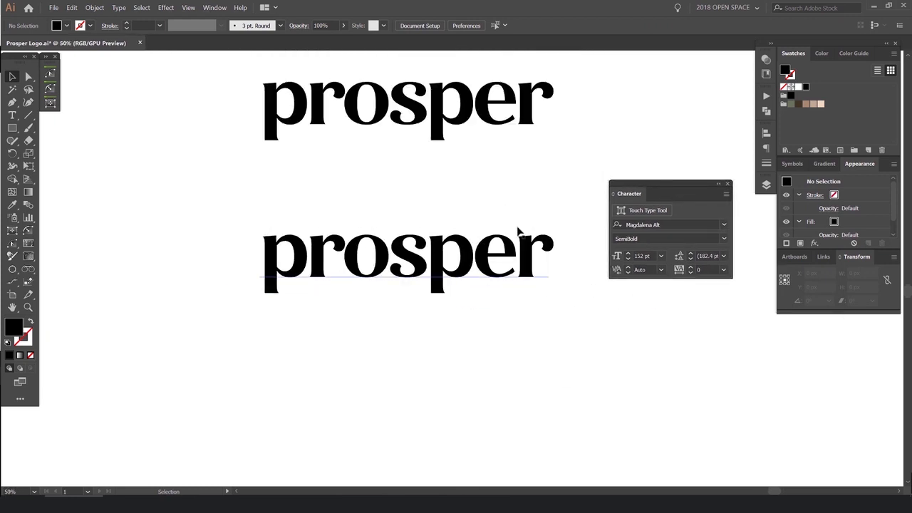
click(381, 258)
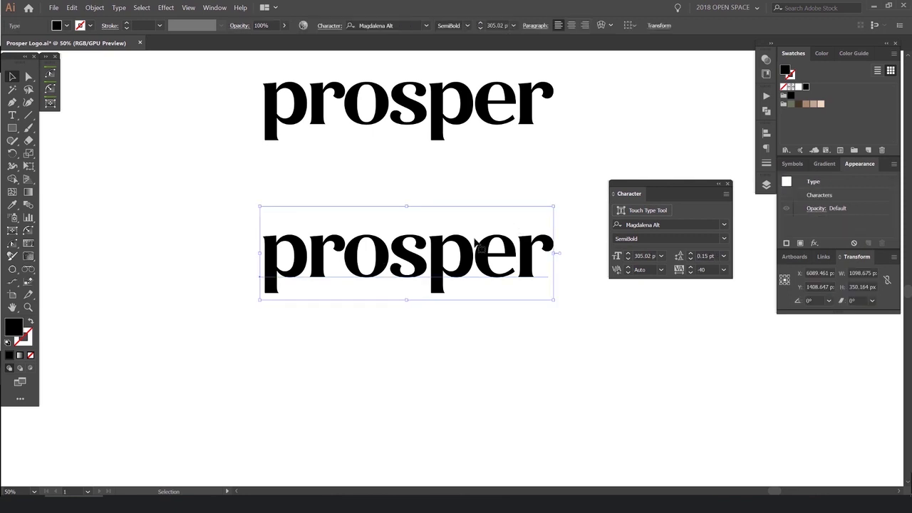
click(481, 202)
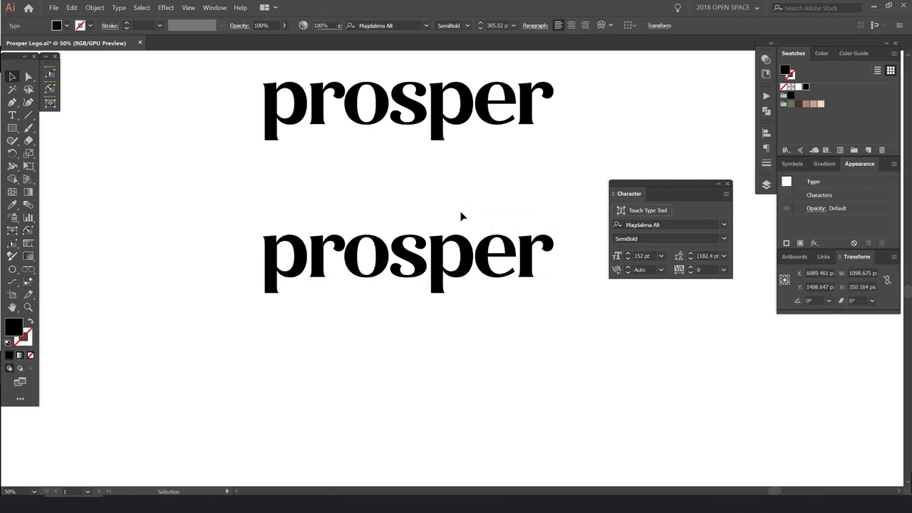
- Convert the lower wordmark copy to outlines, keeping the upper one as live text
click(415, 253)
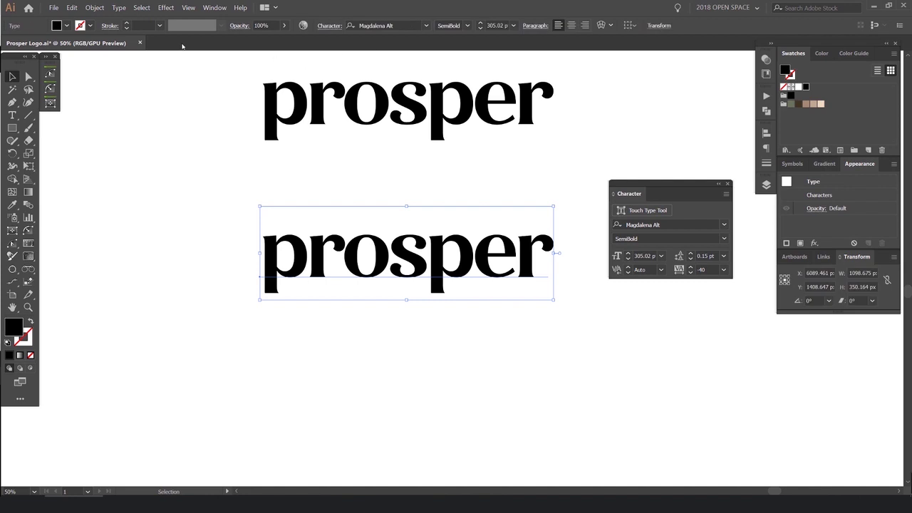
click(94, 7)
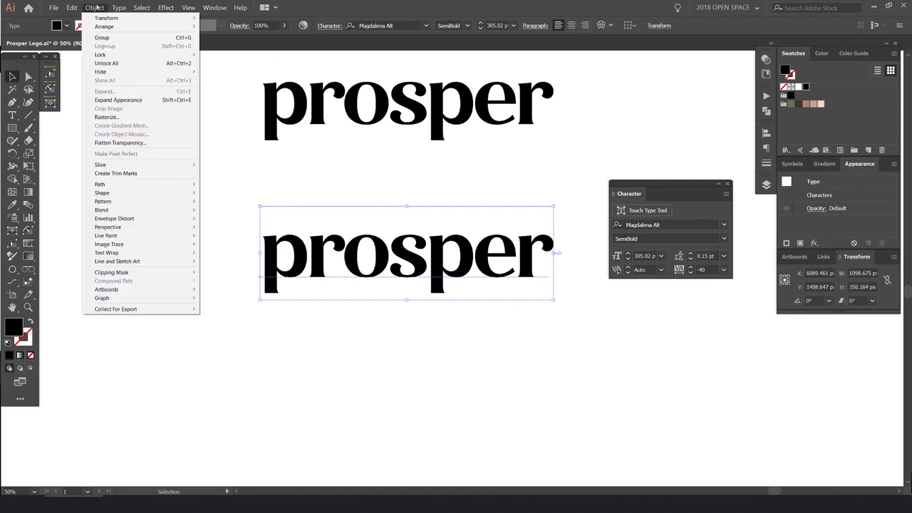
mouse_move(116, 8)
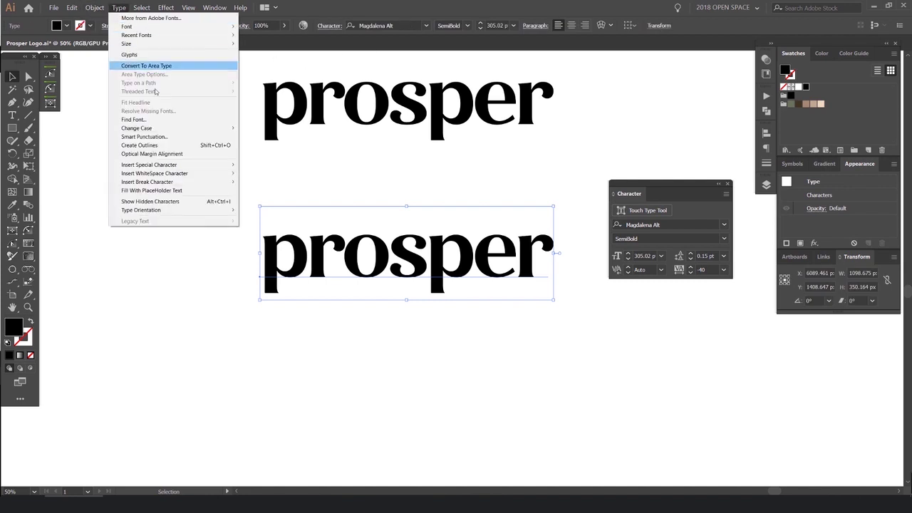
click(161, 147)
click(448, 173)
key(ctrl+1)
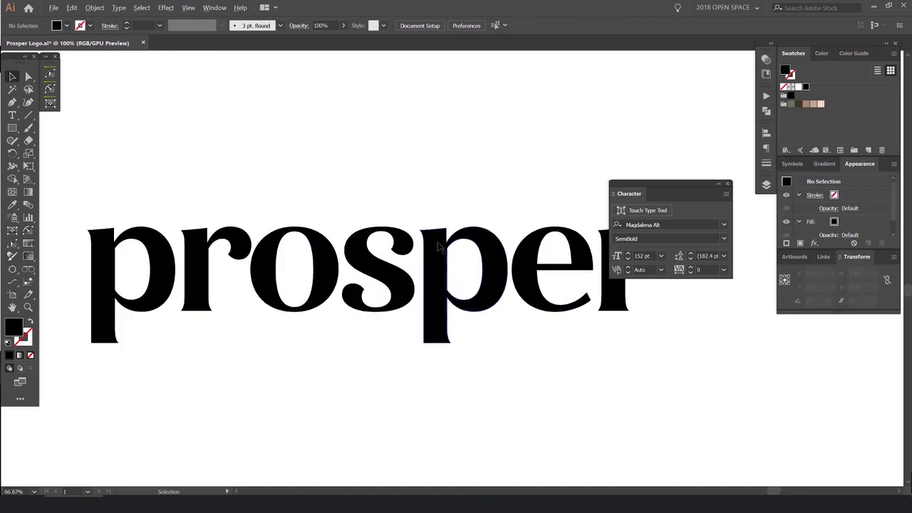
drag(670, 185, 673, 171)
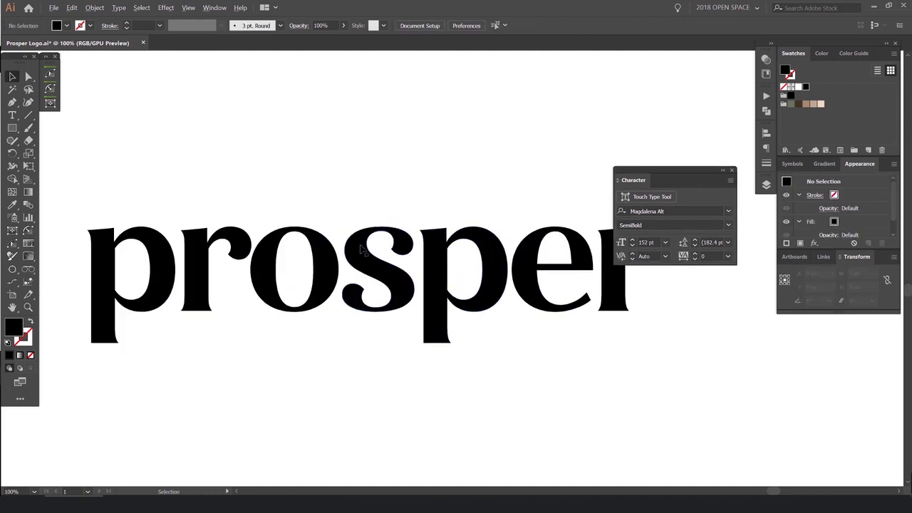
- Examine the letterforms of the outlined wordmark copy up close, particularly the r, o and s
scroll(362, 258, up, 1)
drag(346, 245, 334, 189)
key(ctrl+z)
scroll(333, 189, down, 4)
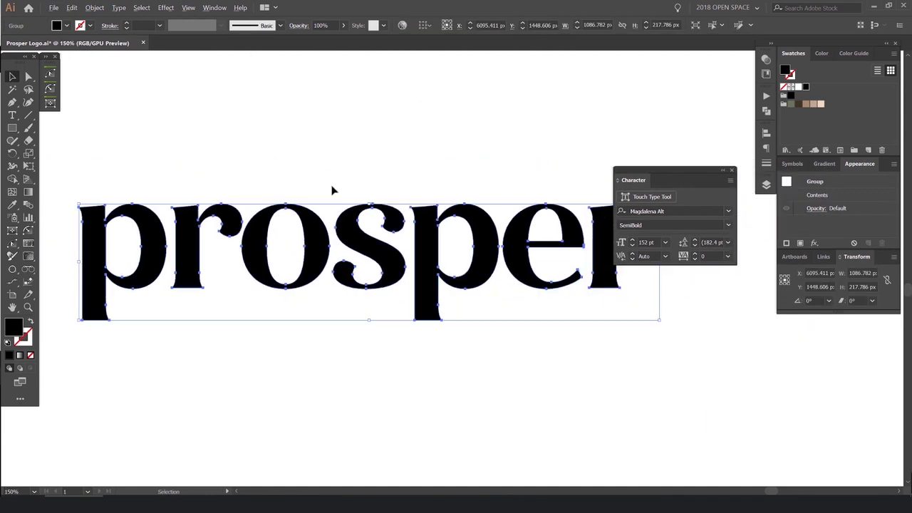
scroll(331, 192, up, 2)
click(332, 174)
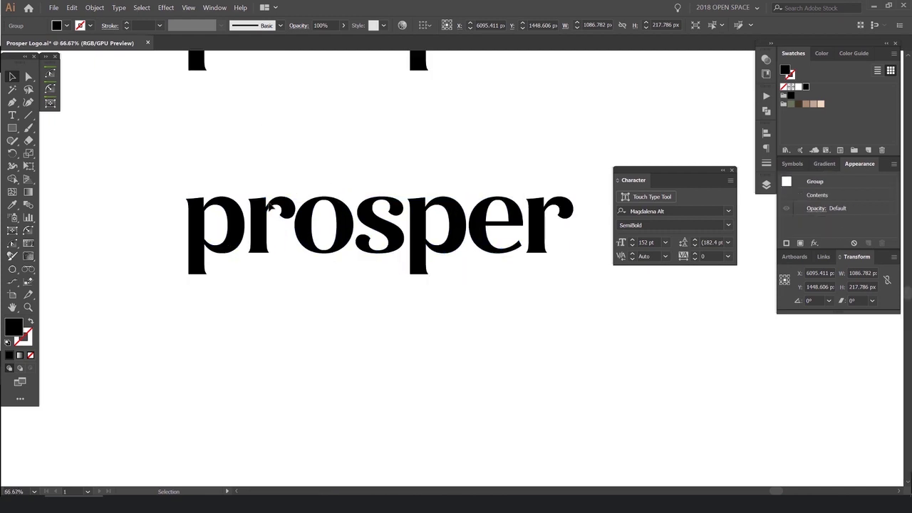
scroll(262, 209, up, 2)
drag(670, 170, 679, 151)
scroll(391, 148, down, 1)
scroll(417, 180, up, 2)
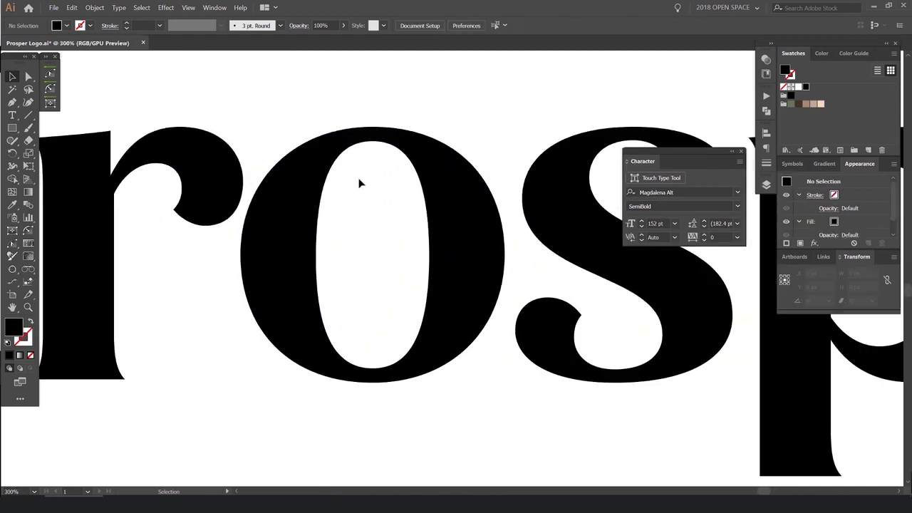
scroll(332, 205, down, 3)
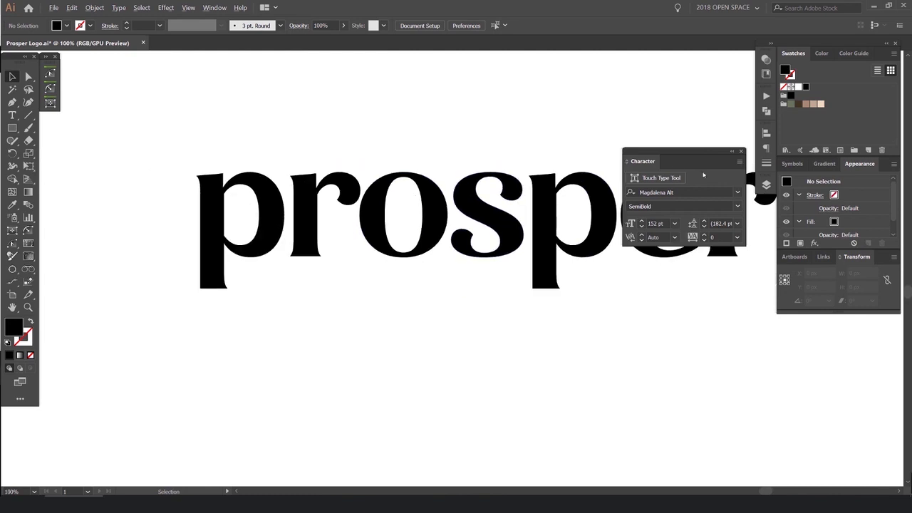
drag(479, 334, 379, 256)
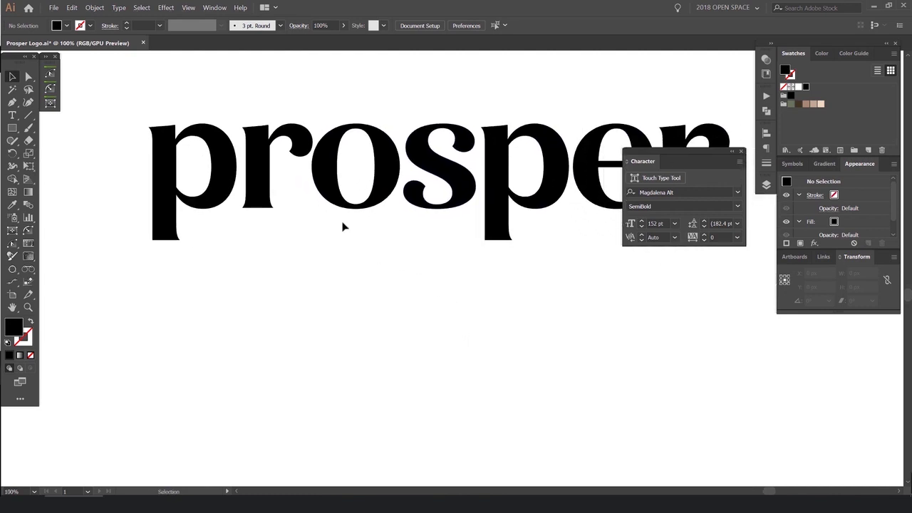
- Draw a black four-pointed star about 187 px wide below the outlined wordmark
click(12, 128)
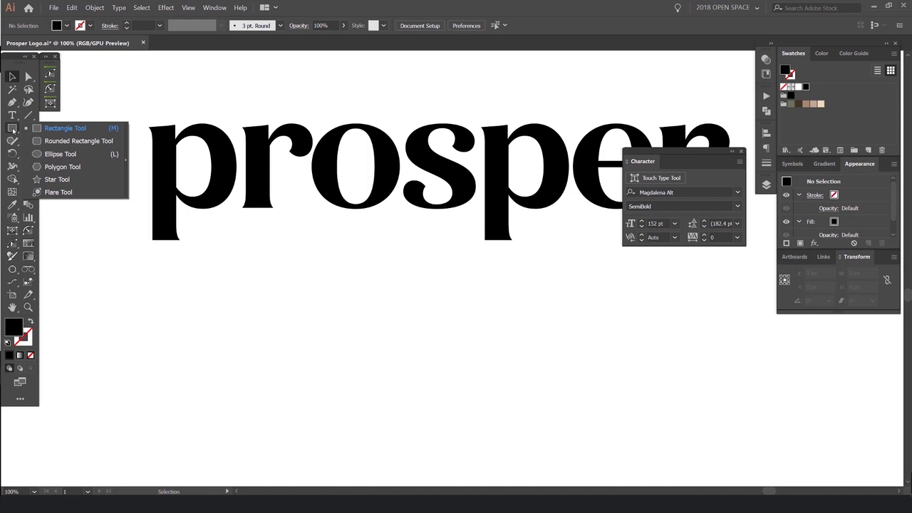
click(56, 181)
drag(366, 299, 418, 299)
key(Down)
key(Up)
key(Up)
key(Up)
key(Up)
key(Up)
key(Down)
key(Down)
key(Down)
key(Down)
key(Down)
key(v)
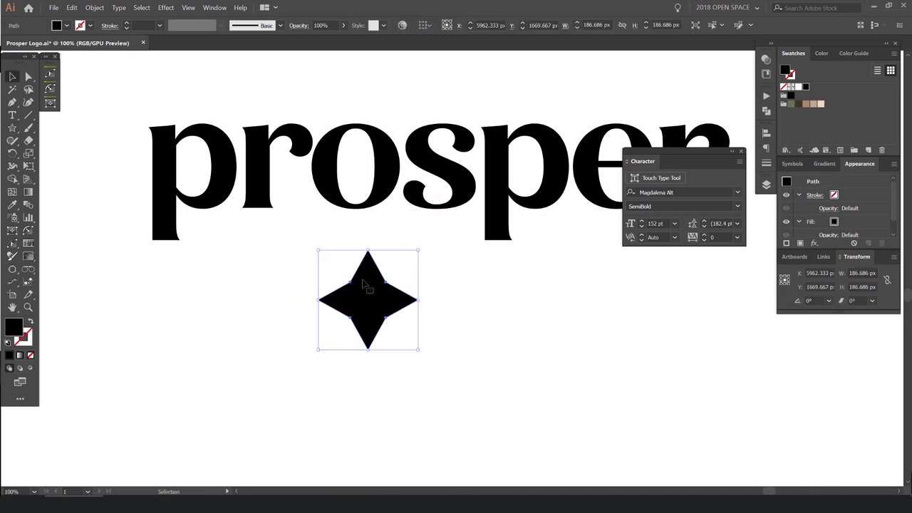
scroll(324, 278, up, 1)
click(452, 253)
scroll(402, 282, down, 2)
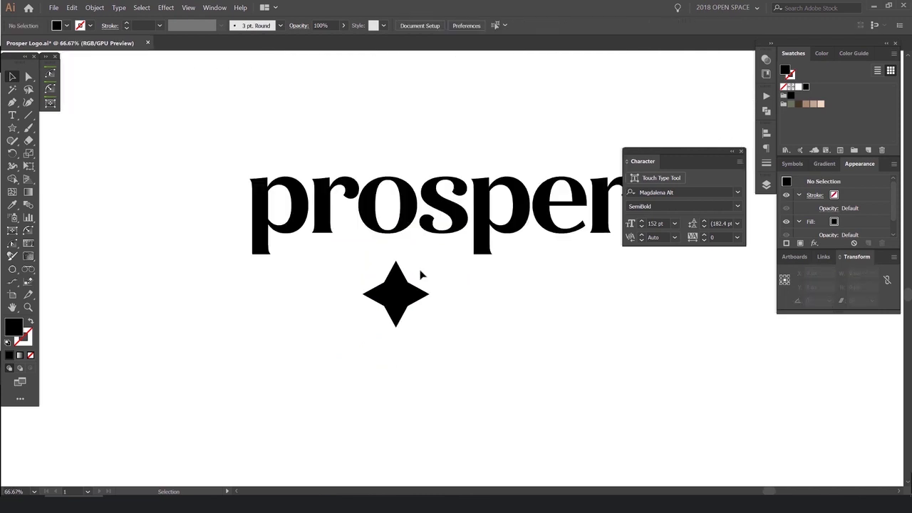
scroll(415, 279, up, 2)
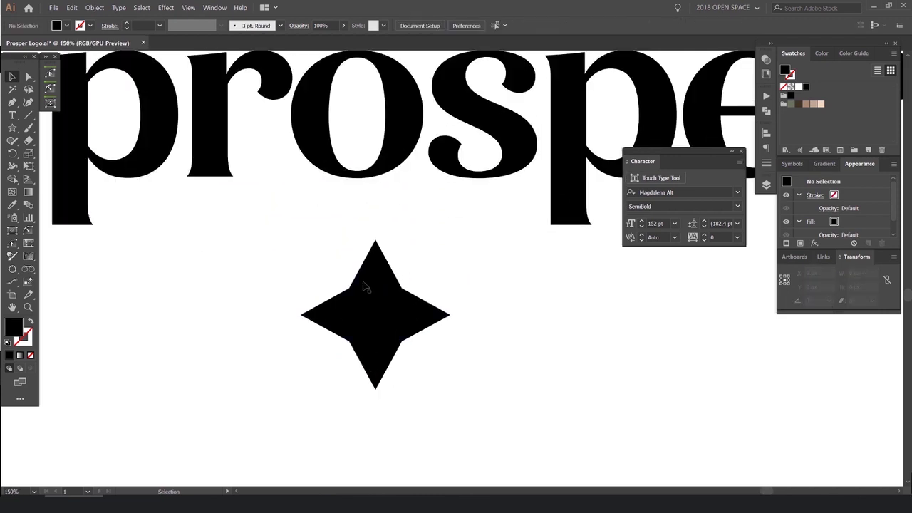
scroll(360, 284, up, 1)
key(a)
drag(453, 272, 393, 307)
drag(437, 262, 411, 383)
scroll(413, 294, up, 1)
drag(429, 282, 441, 210)
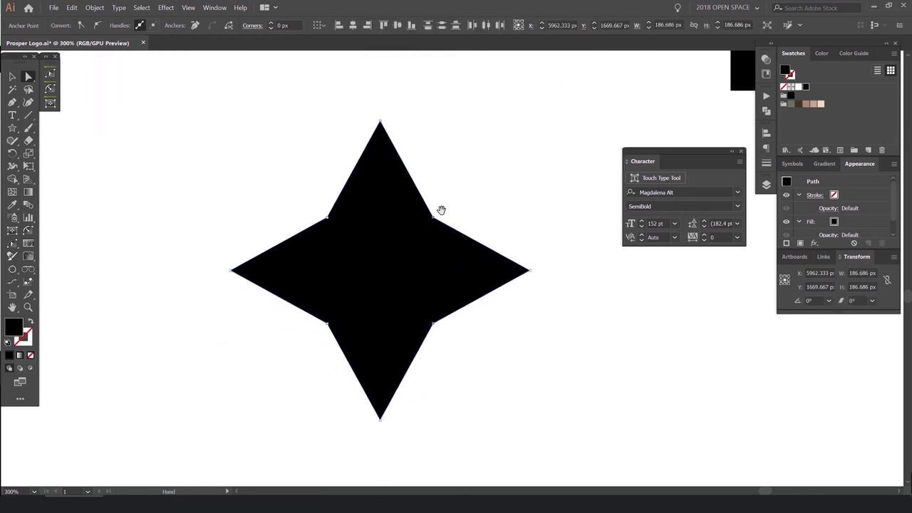
click(450, 200)
- Nudge the star's two right-hand inner anchor points inward towards its vertical axis
click(28, 77)
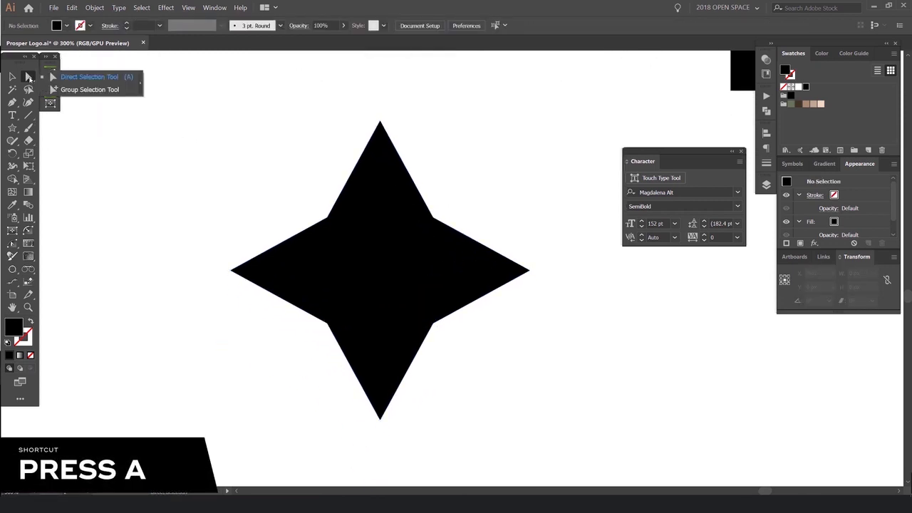
drag(450, 182, 421, 357)
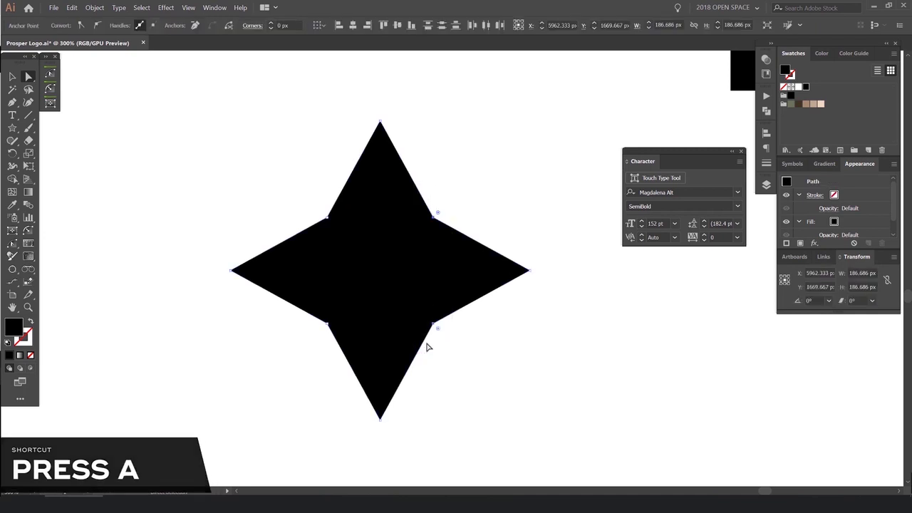
key(Left)
key(Left)
key(Left)
key(Left)
key(Left)
key(Left)
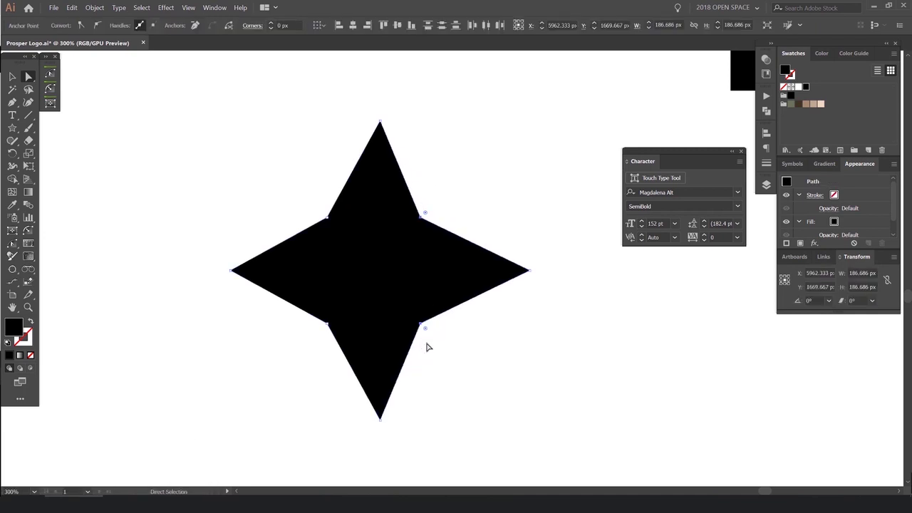
- Nudge the star's two left-hand inner anchor points inward to mirror the opposite side and narrow the vertical arms
drag(301, 192, 362, 358)
key(Right)
key(Right)
key(Right)
key(Right)
key(Right)
key(Right)
key(Right)
key(Right)
- Move the star's upper and lower inner anchor points towards its centre to slim the horizontal arms
click(466, 186)
drag(466, 185, 293, 241)
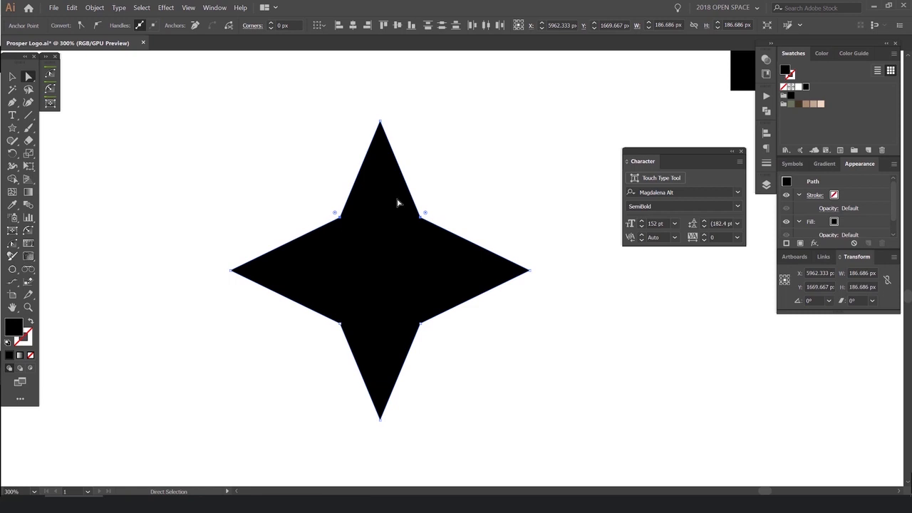
key(Down)
key(Down)
key(Down)
key(Down)
key(Down)
key(Down)
drag(525, 313, 281, 349)
click(466, 157)
scroll(461, 165, down, 3)
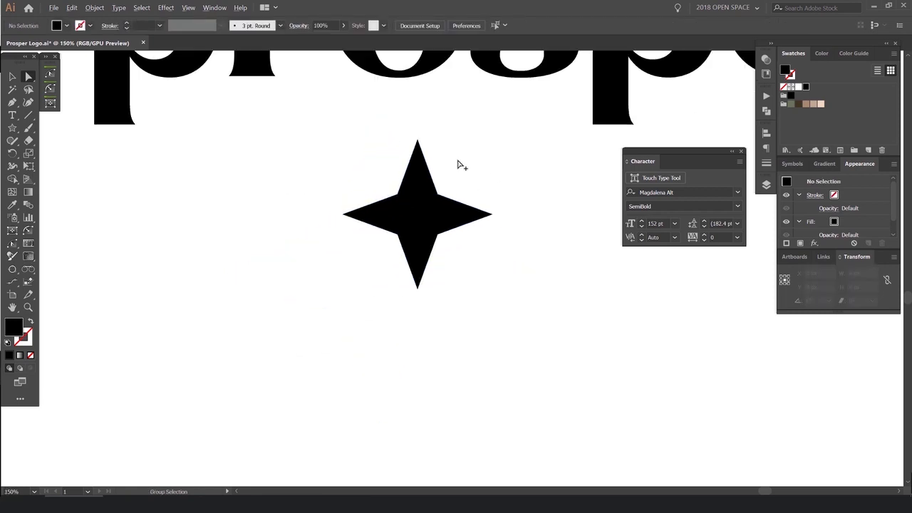
- Round the star's four inner corners with a radius of about 157 px to give it smooth concave sides
scroll(456, 171, up, 2)
scroll(442, 220, up, 1)
drag(486, 205, 301, 374)
scroll(439, 220, up, 2)
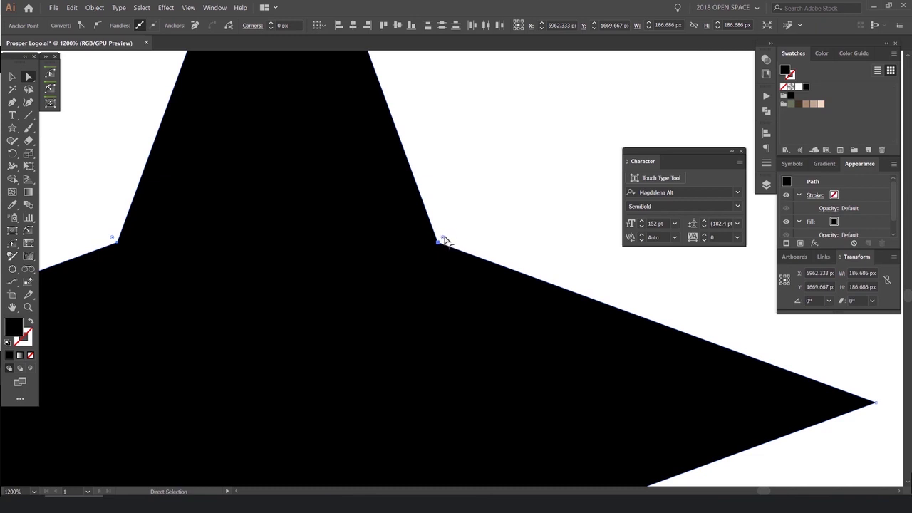
scroll(442, 240, down, 4)
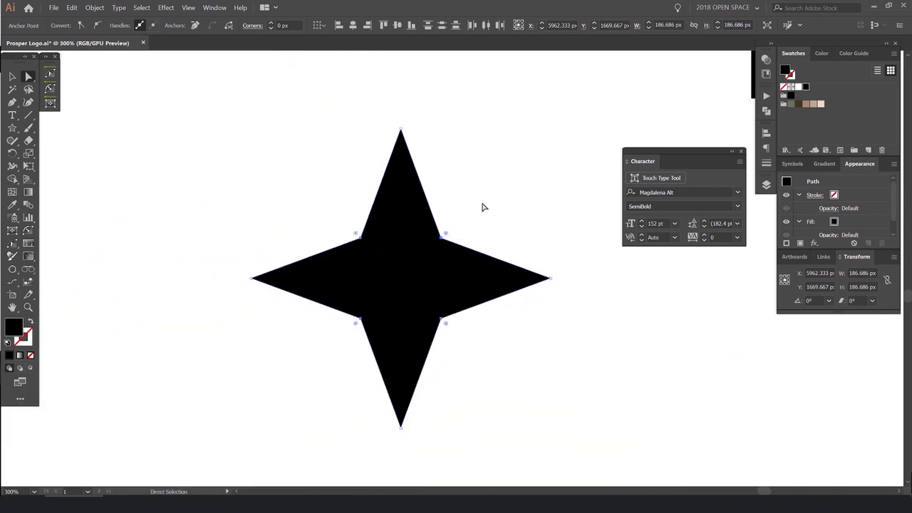
drag(479, 225, 400, 266)
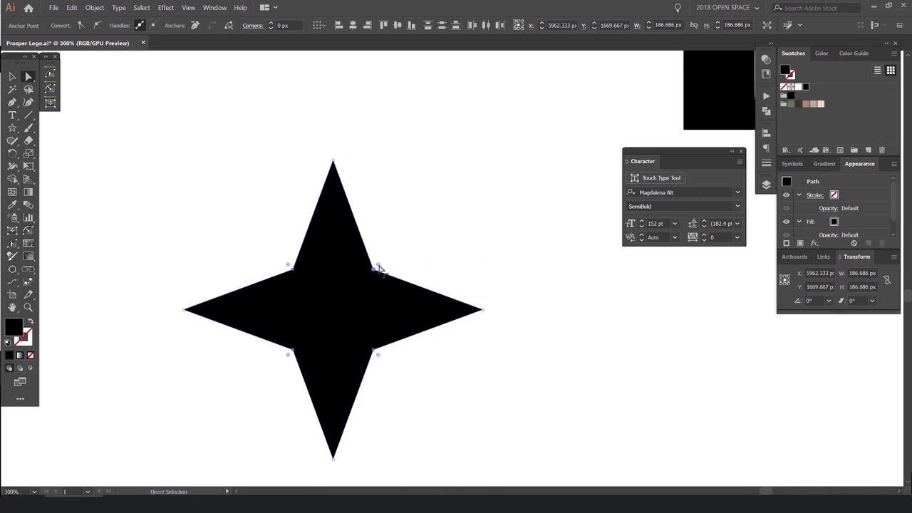
drag(380, 267, 545, 148)
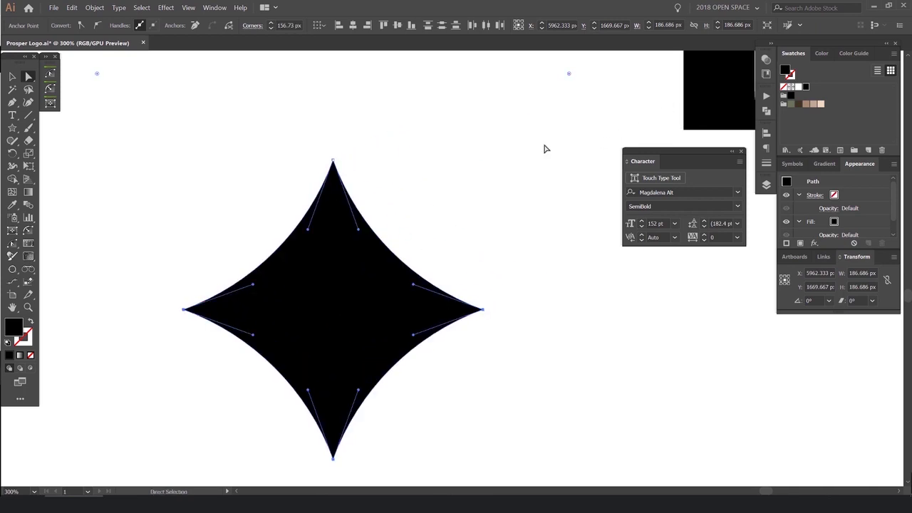
click(545, 148)
- Scale the star down to about 77 px and centre it inside the counter of the outlined wordmark's o
scroll(542, 152, down, 3)
drag(503, 190, 437, 340)
key(v)
click(429, 341)
drag(420, 288, 411, 198)
key(ctrl+shift+a)
click(487, 119)
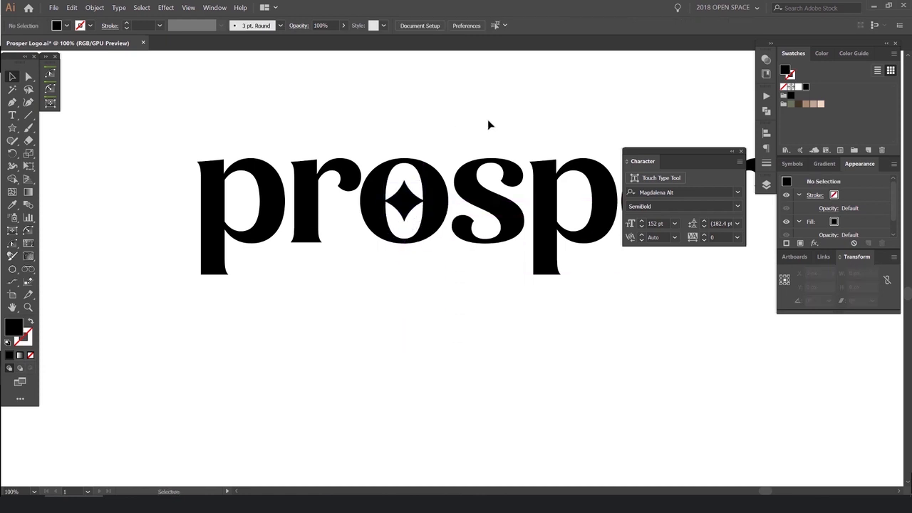
- Isolate the compound path of the letter o within the outlined wordmark group
scroll(487, 118, down, 3)
drag(531, 109, 500, 124)
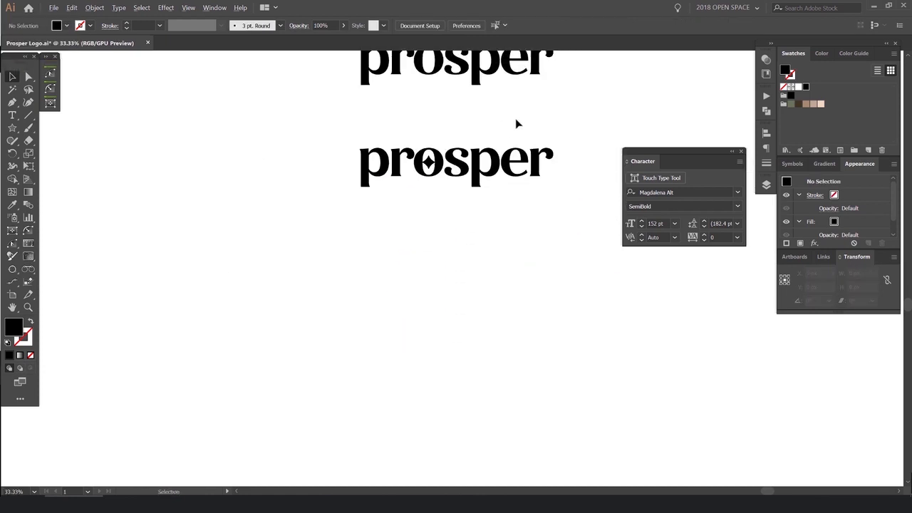
scroll(448, 149, up, 5)
scroll(328, 241, up, 1)
scroll(339, 228, down, 1)
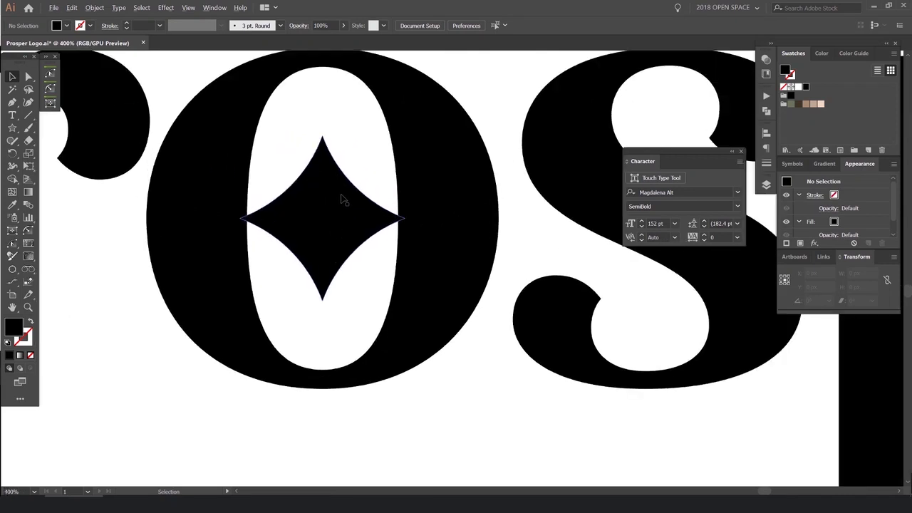
scroll(356, 178, down, 1)
click(385, 146)
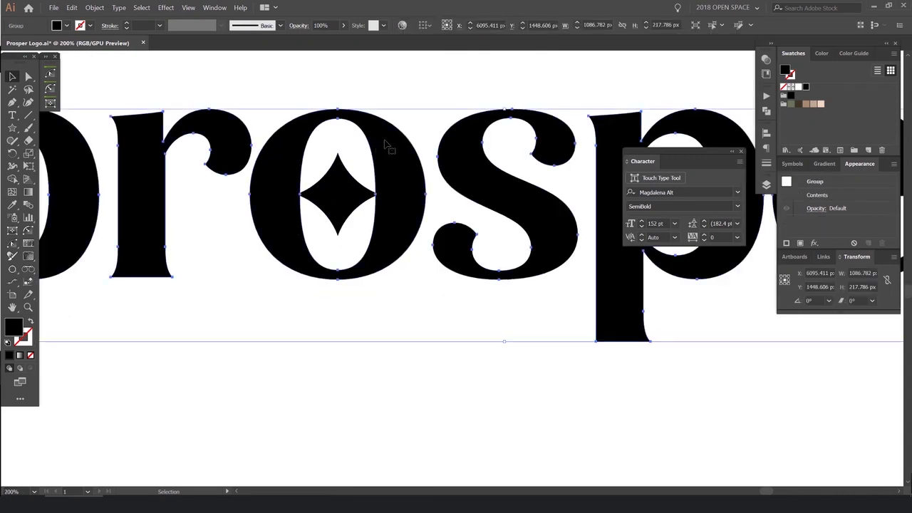
scroll(338, 125, up, 2)
key(a)
click(341, 117)
key(v)
double_click(401, 136)
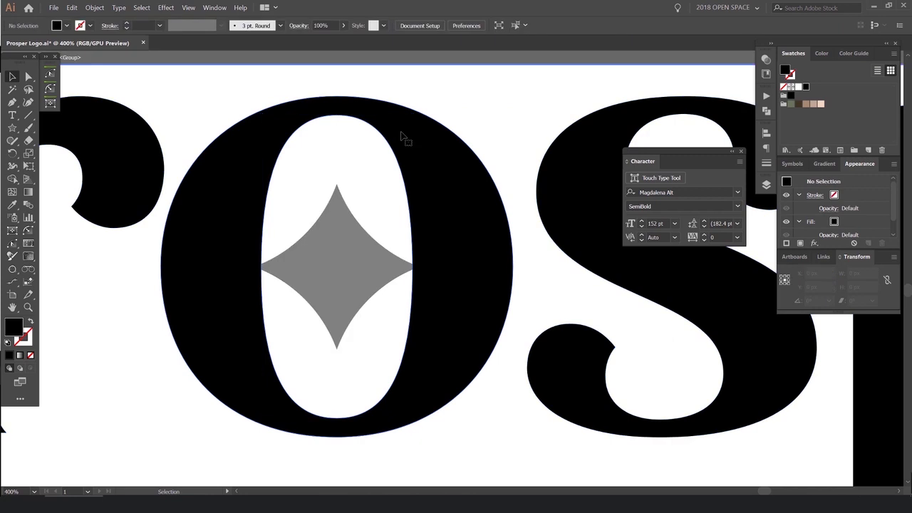
double_click(386, 115)
scroll(406, 175, down, 4)
drag(423, 177, 443, 145)
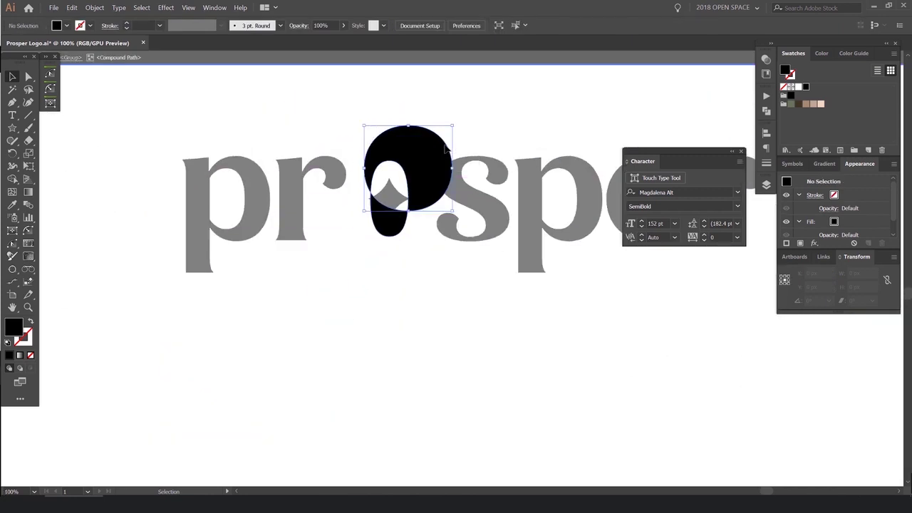
key(ctrl+z)
- Delete the four anchor points of the o's counter to make the letter solid, and leave isolation mode
scroll(406, 149, up, 2)
click(399, 154)
key(a)
click(371, 175)
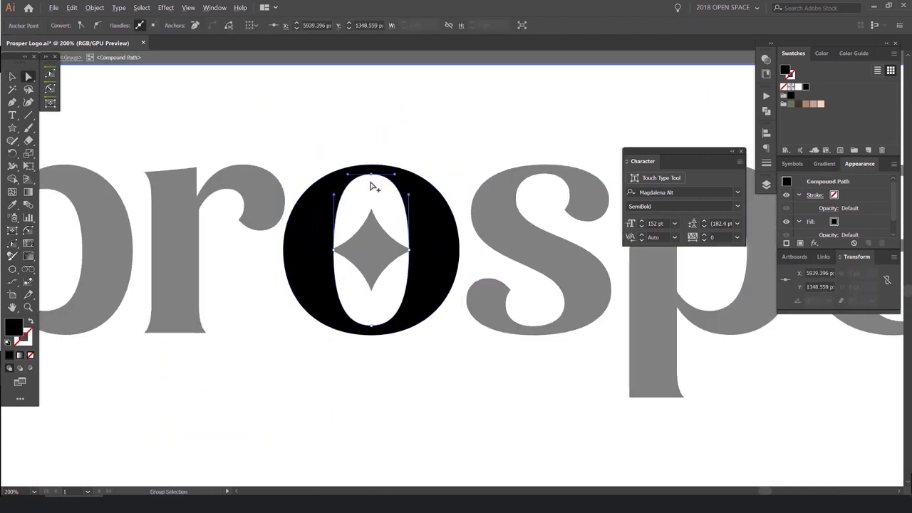
scroll(371, 183, up, 1)
shift+click(429, 283)
shift+click(317, 284)
shift+click(373, 397)
key(Delete)
key(v)
click(320, 350)
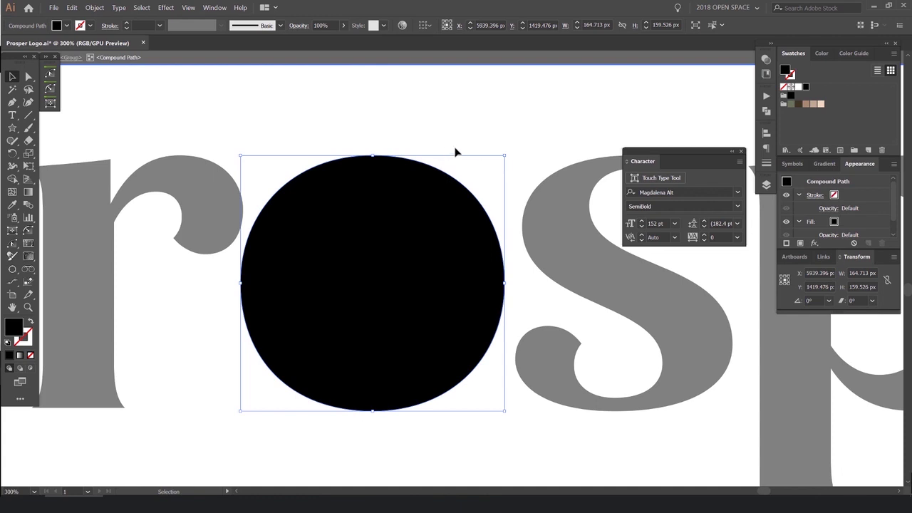
key(Escape)
- Fill the star inside the solid o with white
key(ctrl+minus)
key(ctrl+minus)
click(419, 218)
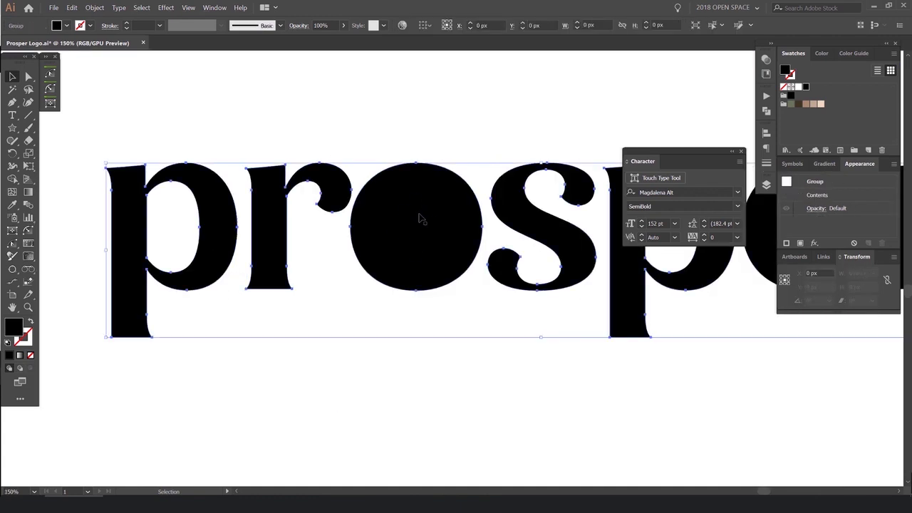
click(420, 217)
key(ctrl+plus)
key(ctrl+plus)
key(ctrl+minus)
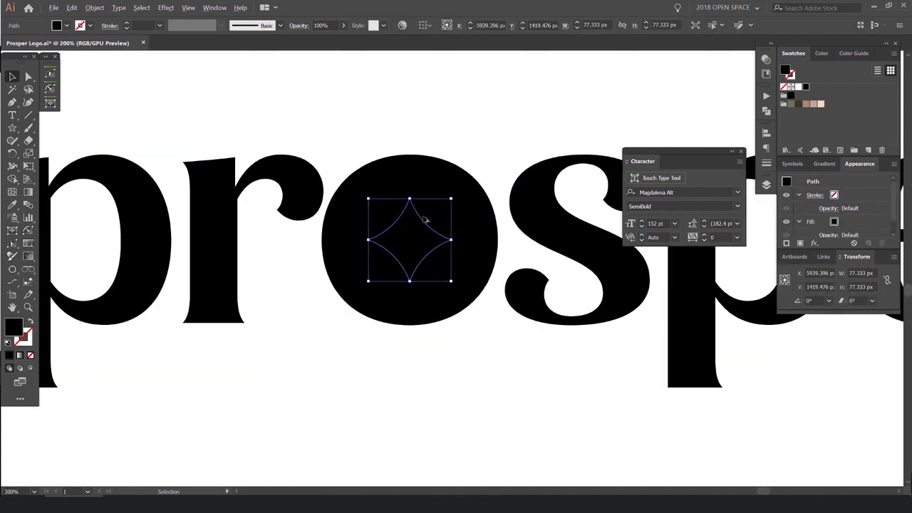
click(799, 87)
scroll(523, 158, down, 2)
- Enlarge the white star from its centre until its points nearly reach the edges of the o
scroll(522, 157, up, 3)
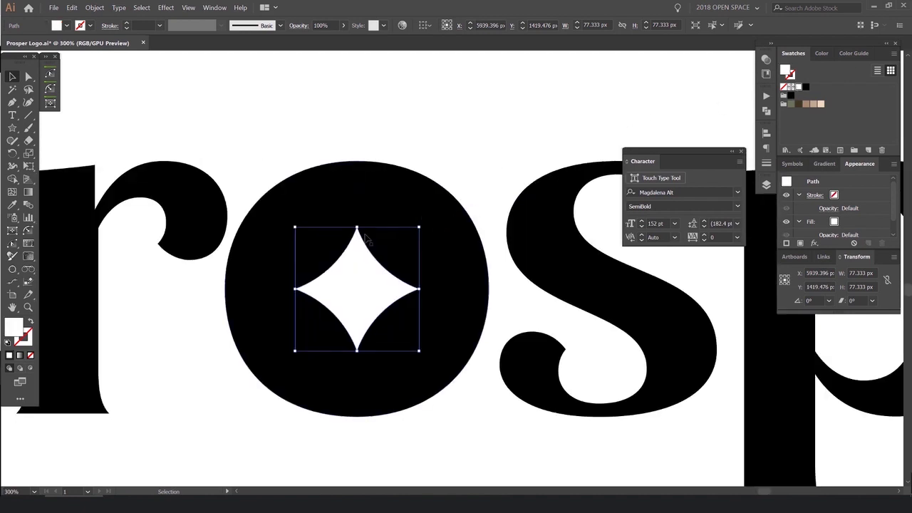
drag(358, 226, 363, 189)
click(459, 116)
key(ctrl+minus)
key(ctrl+minus)
key(ctrl+minus)
key(ctrl+minus)
key(ctrl+minus)
key(ctrl+minus)
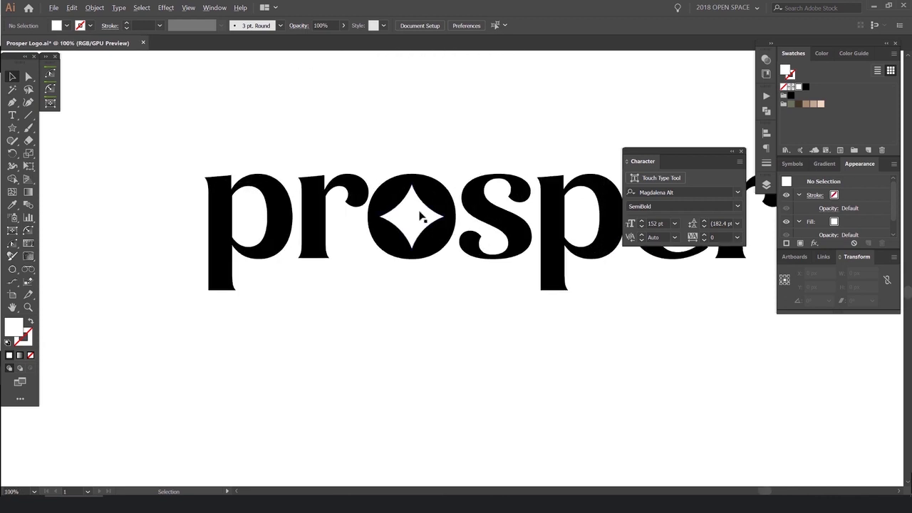
- Duplicate the customised wordmark together with its star straight down below the original
drag(369, 271, 440, 151)
click(432, 161)
scroll(574, 134, down, 2)
drag(627, 128, 378, 275)
scroll(522, 226, down, 1)
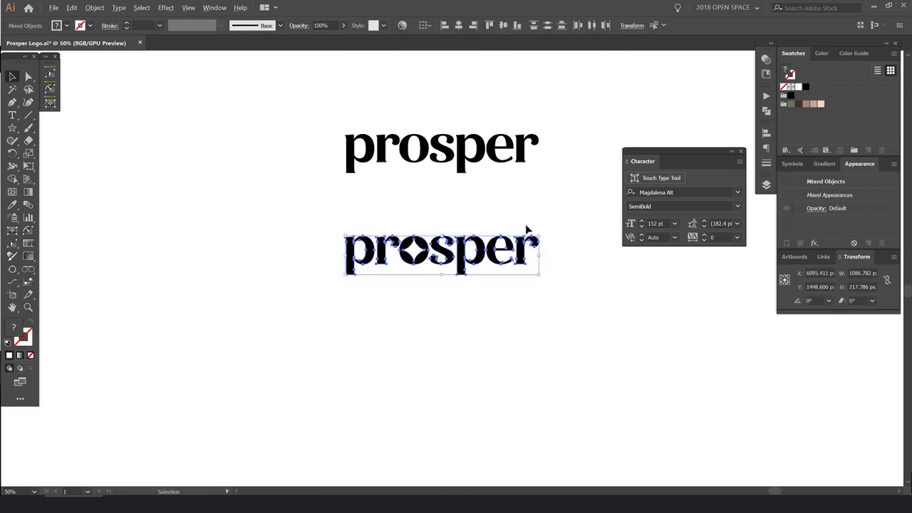
key(ctrl+minus)
key(ctrl+minus)
drag(485, 203, 464, 271)
key(ctrl+plus)
key(ctrl+plus)
click(598, 187)
- Add a line of placeholder text beneath the lower star wordmark and set its style to Magdalena Alt Regular
drag(661, 151, 693, 129)
key(ctrl+plus)
drag(289, 307, 332, 282)
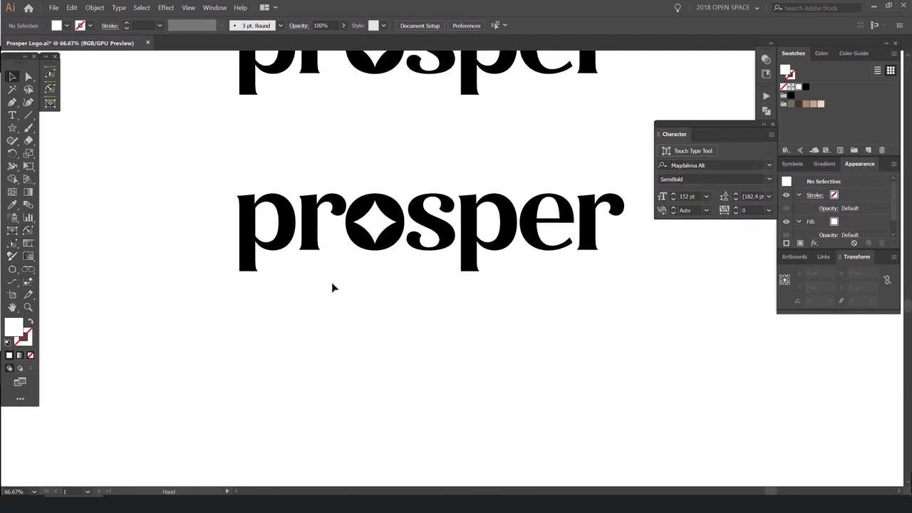
scroll(328, 306, up, 1)
scroll(342, 312, down, 1)
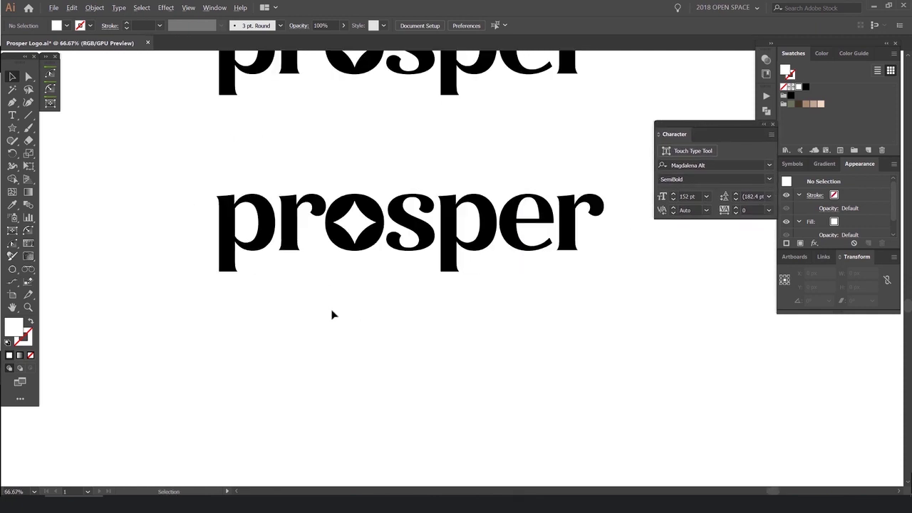
key(t)
click(280, 283)
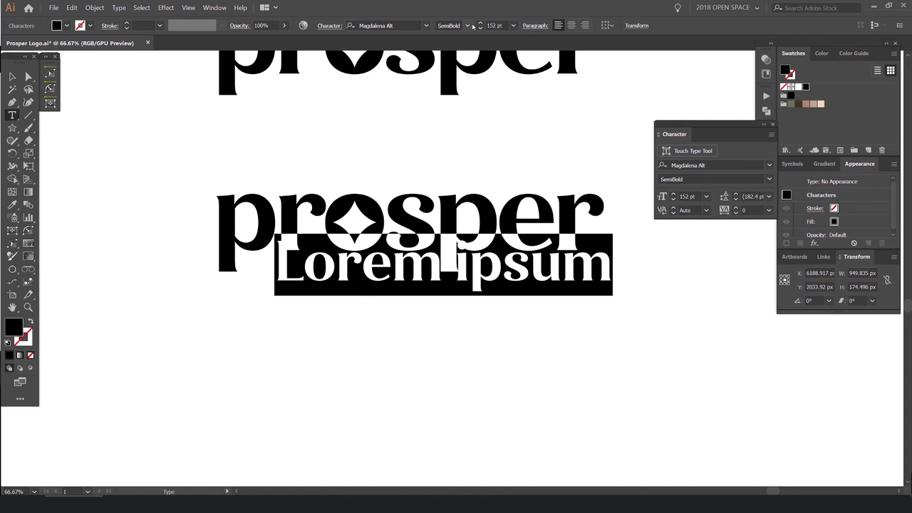
click(468, 25)
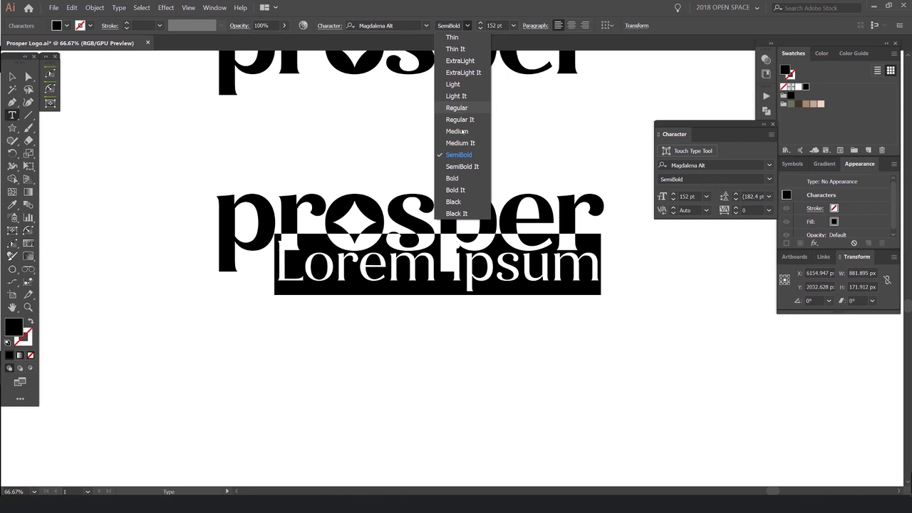
click(459, 107)
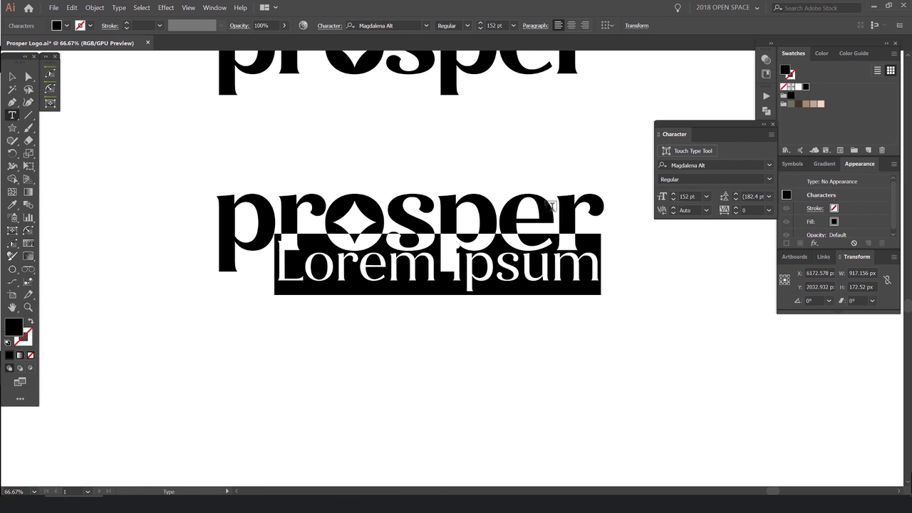
- Reduce the placeholder text below the wordmark to a font size of 62 pt
key(ctrl+shift+comma)
key(ctrl+shift+comma)
key(ctrl+shift+comma)
key(ctrl+shift+comma)
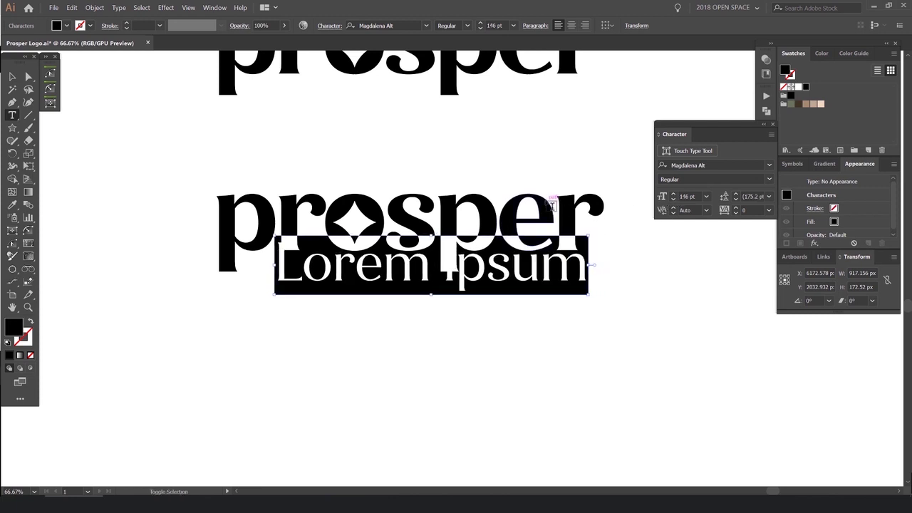
key(ctrl+shift+comma)
key(ctrl+shift+comma)
key(ctrl+shift+comma)
key(ctrl+shift+comma)
key(ctrl+shift+comma)
key(ctrl+shift+comma)
key(ctrl+shift+comma)
key(ctrl+shift+comma)
key(ctrl+shift+comma)
key(ctrl+shift+comma)
key(ctrl+shift+comma)
key(ctrl+shift+comma)
key(ctrl+shift+comma)
key(ctrl+shift+comma)
key(ctrl+shift+comma)
key(ctrl+shift+comma)
key(ctrl+shift+comma)
key(ctrl+shift+comma)
key(ctrl+shift+comma)
key(ctrl+shift+comma)
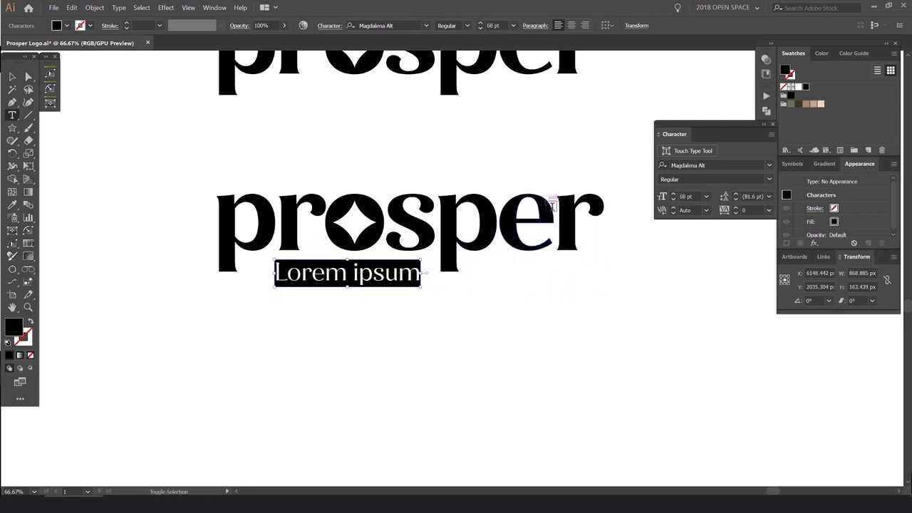
key(ctrl+shift+comma)
key(ctrl+shift+comma)
key(ctrl+shift+comma)
key(ctrl+shift+comma)
key(ctrl+shift+comma)
key(ctrl+shift+comma)
key(ctrl+shift+comma)
key(ctrl+shift+period)
key(ctrl+shift+period)
key(ctrl+shift+period)
key(ctrl+shift+period)
key(ctrl+shift+period)
key(ctrl+shift+period)
key(ctrl+shift+period)
key(ctrl+shift+period)
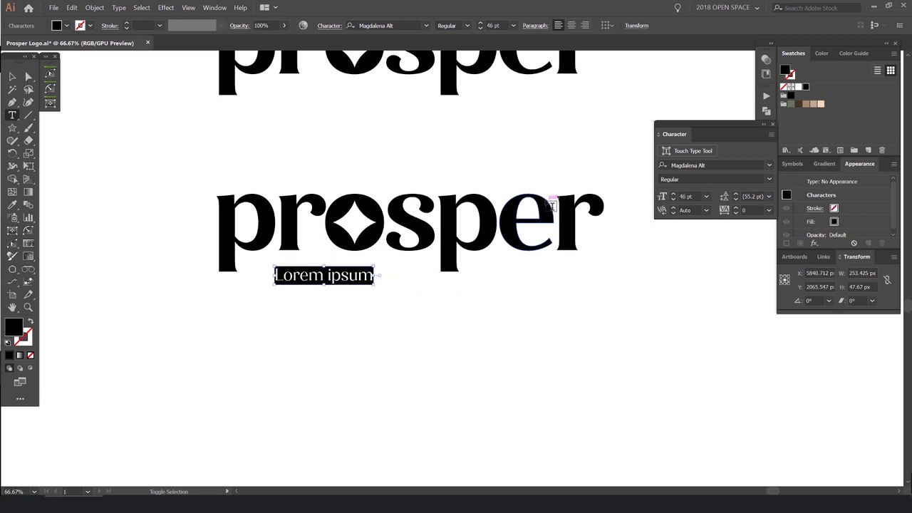
key(ctrl+shift+period)
key(ctrl+shift+period)
key(ctrl+shift+period)
key(ctrl+shift+period)
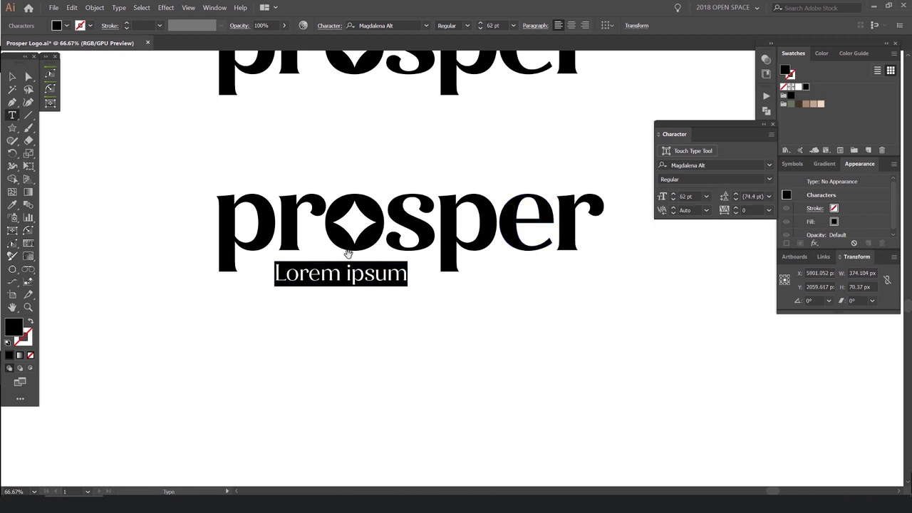
- Nudge the placeholder text up so its baseline lines up with the bottoms of the two p stems
scroll(290, 261, up, 2)
click(12, 76)
key(Up)
key(Up)
key(Up)
key(Up)
key(Up)
key(Up)
key(Up)
key(Up)
key(Up)
key(Up)
key(Up)
key(Up)
key(Up)
key(Up)
key(Up)
key(Up)
key(Up)
key(Up)
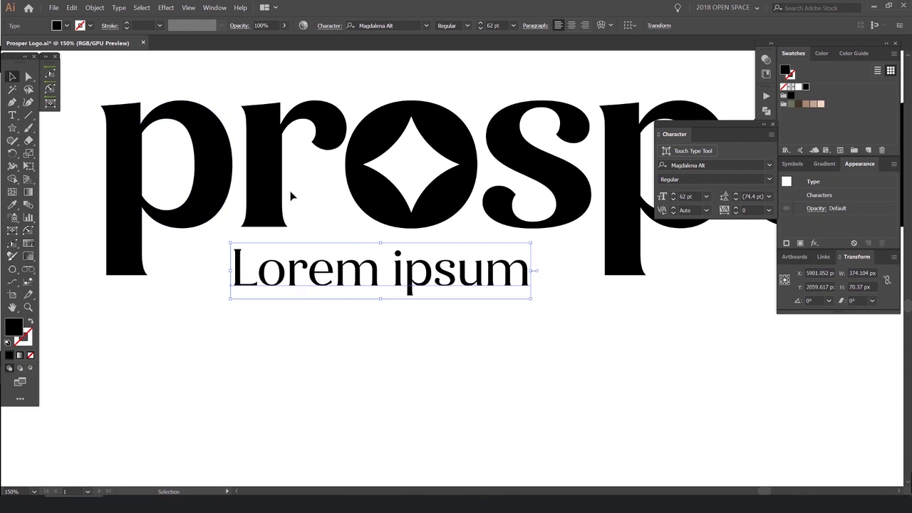
drag(340, 265, 188, 277)
key(ctrl+z)
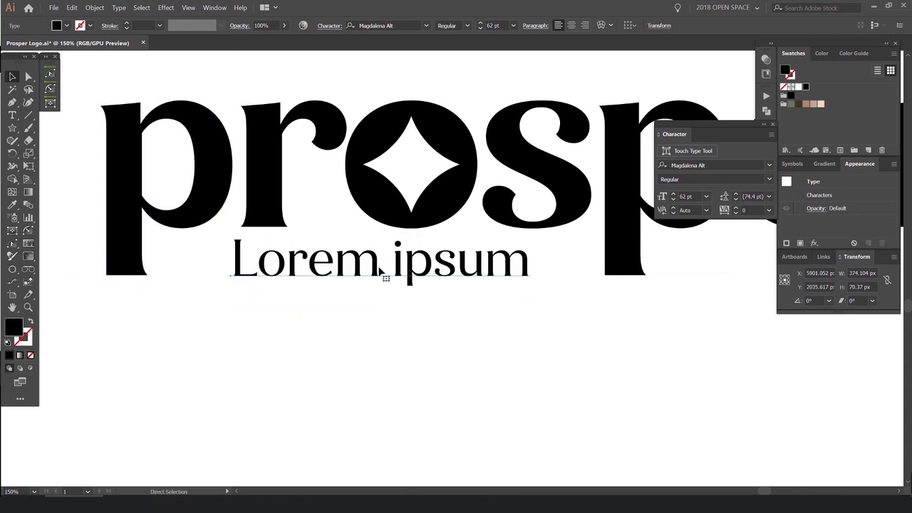
- Draw a temporary peach rectangle below the letters, flatten it to check the tagline space, and delete it
key(ctrl+minus)
click(378, 304)
key(m)
drag(251, 257, 545, 326)
key(v)
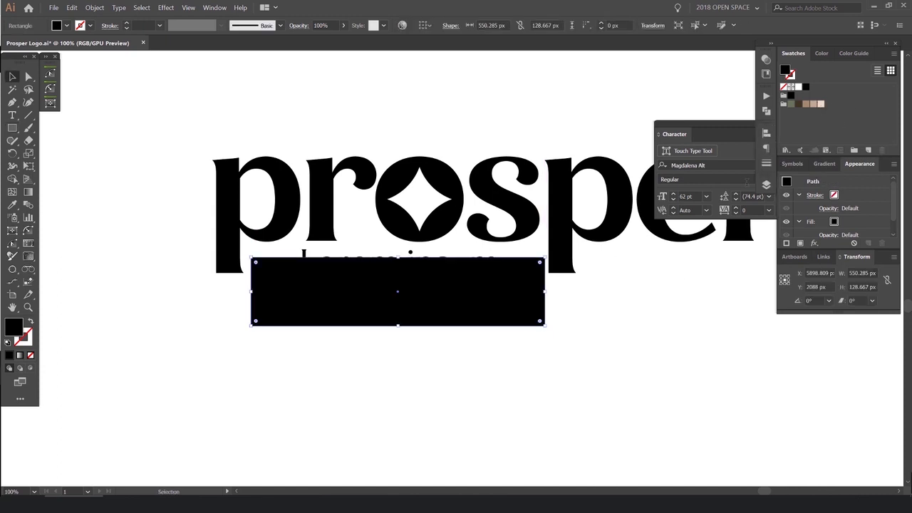
click(821, 104)
drag(460, 287, 453, 255)
drag(392, 223, 391, 249)
click(518, 279)
drag(520, 260, 525, 260)
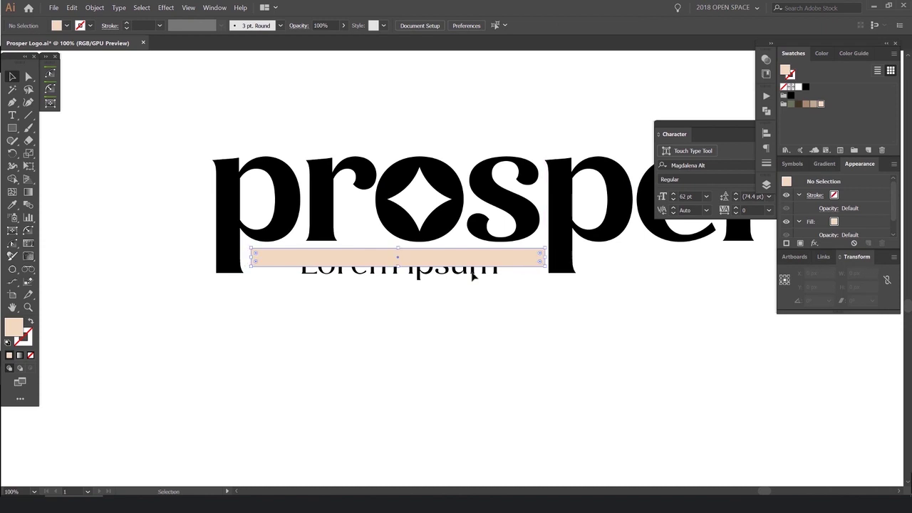
key(Delete)
key(ctrl+plus)
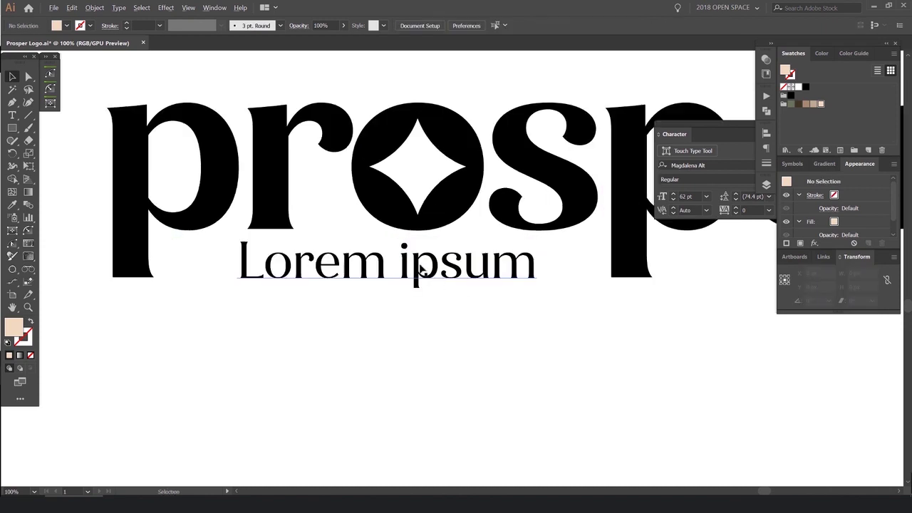
- Reduce the placeholder text to 32 pt and replace it with the tagline "Enjoy flourishing forever"
click(413, 267)
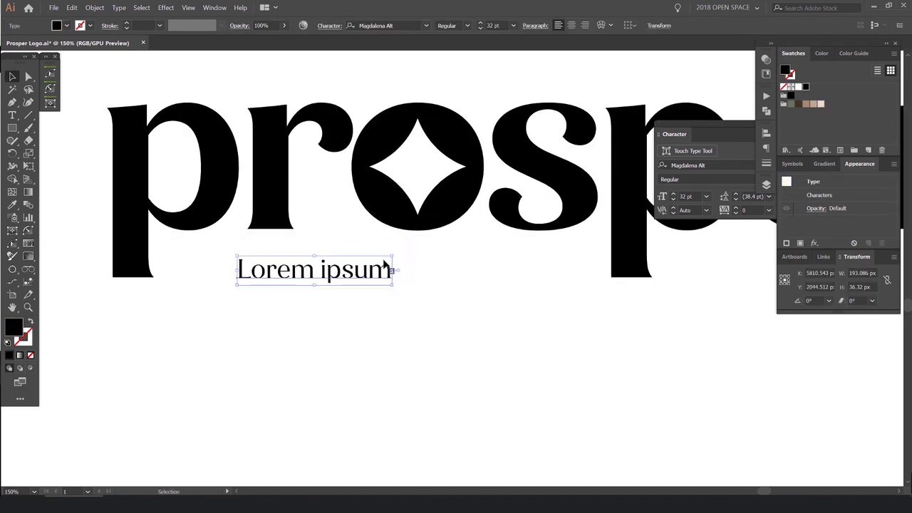
double_click(300, 266)
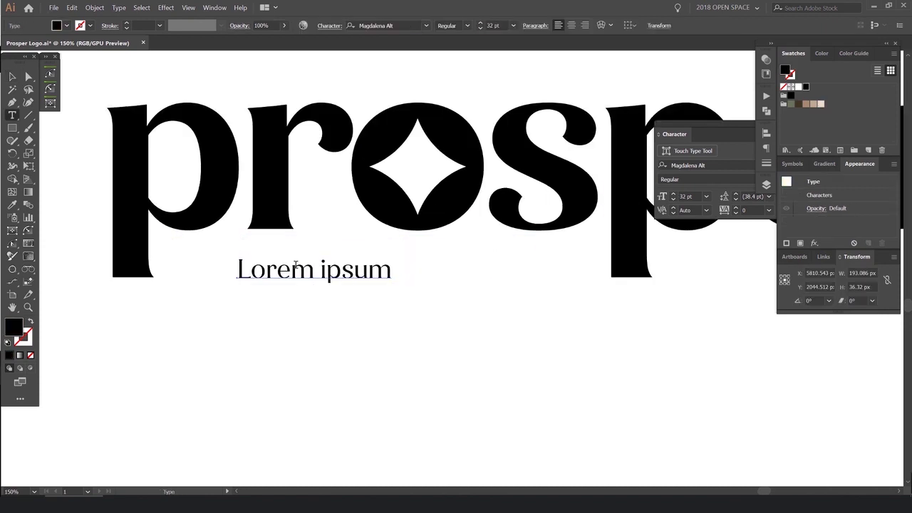
key(ctrl+a)
text(Enjoy )
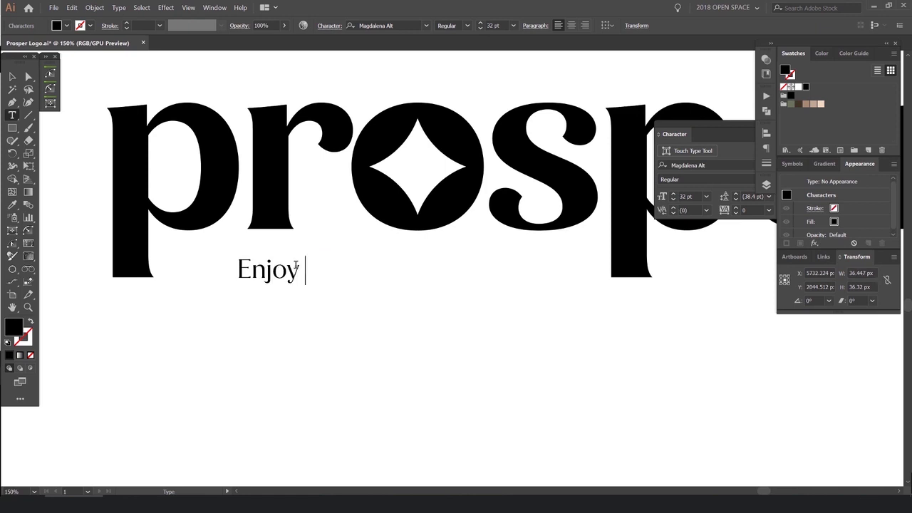
text(flour)
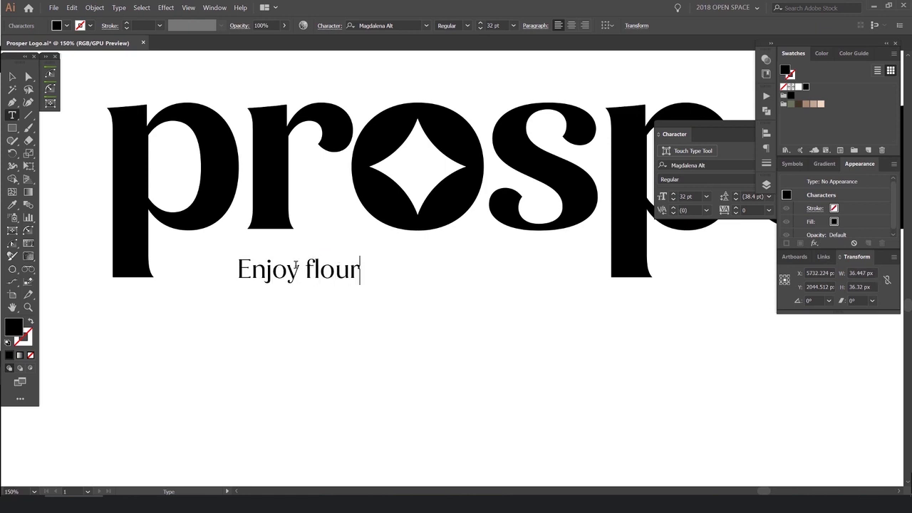
text(ishing forever)
key(Escape)
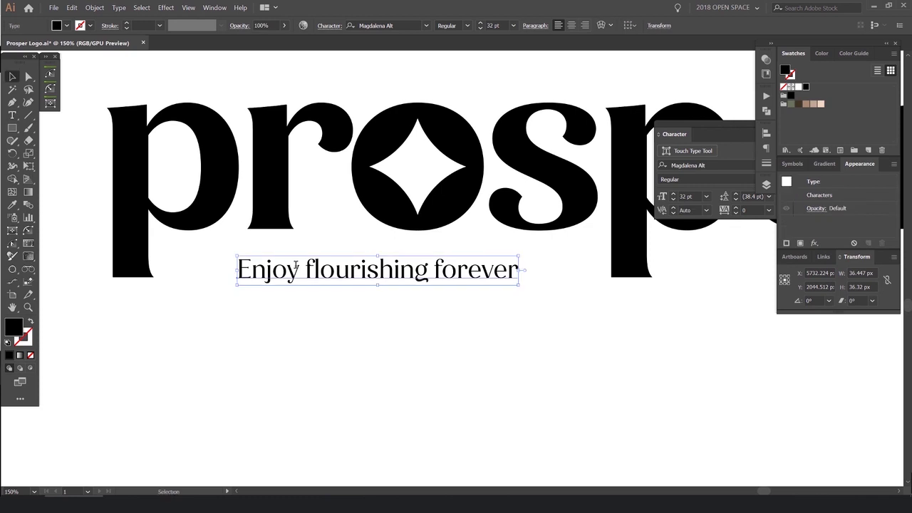
- Enlarge the tagline to 38 pt, shift it slightly left and set its tracking to 40
key(ctrl+shift+period)
key(ctrl+shift+period)
key(ctrl+shift+period)
drag(366, 261, 348, 261)
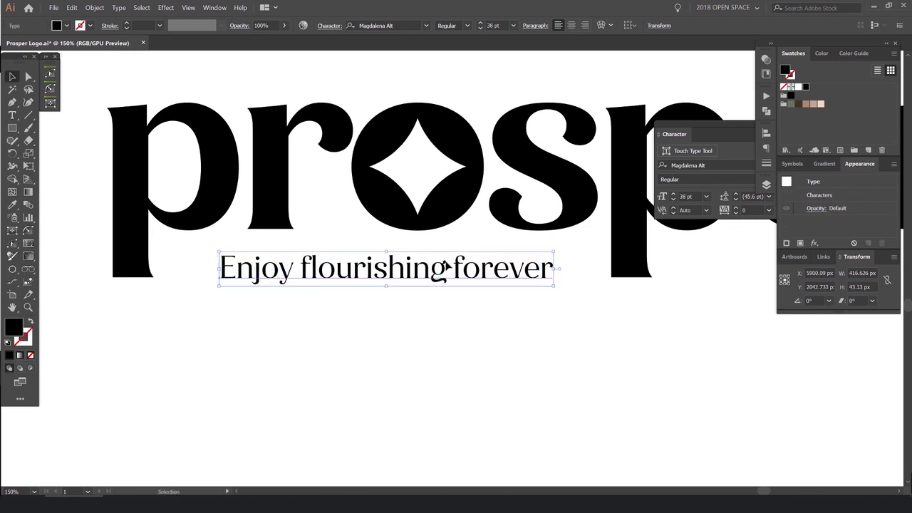
key(alt+Right)
key(alt+Right)
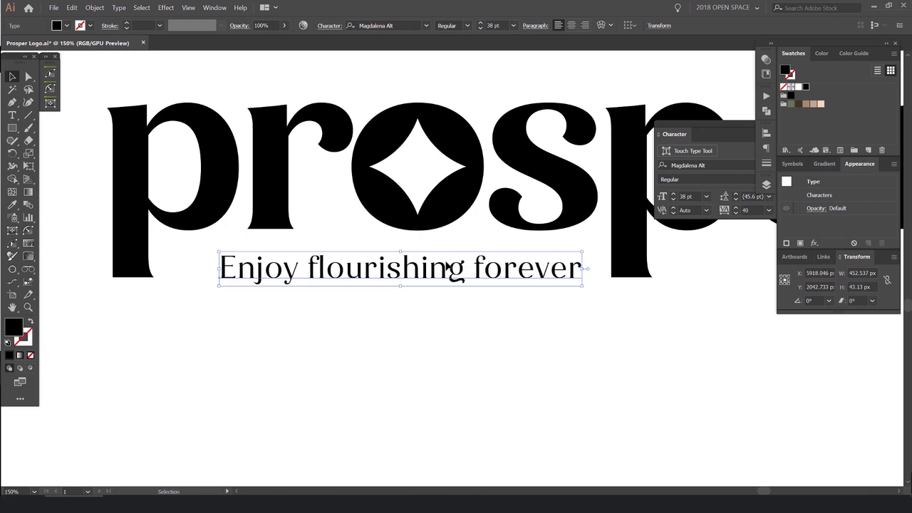
- Enlarge the tagline to 40 pt and nudge it left until it sits centred between the two p stems
key(Left)
key(Left)
key(Left)
key(Left)
key(Left)
key(Left)
key(Left)
key(Left)
key(Left)
key(Left)
key(Left)
key(Left)
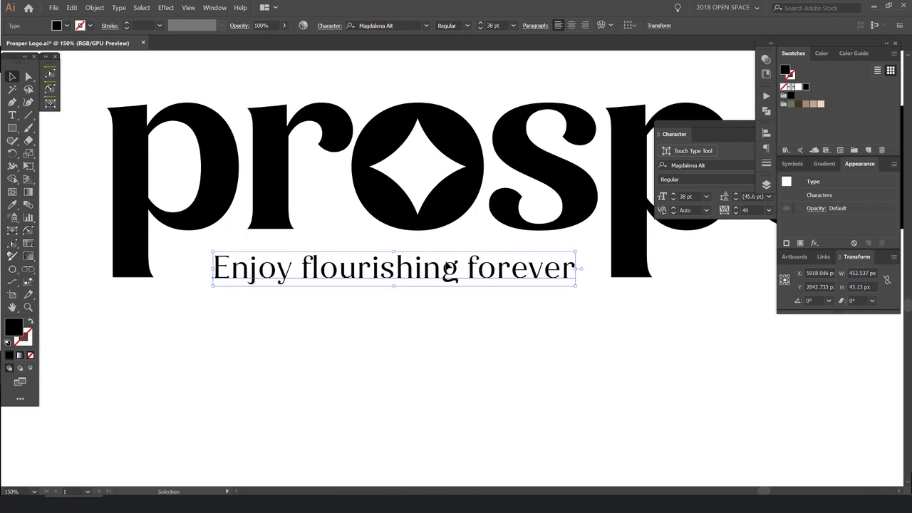
key(Left)
key(Left)
key(Left)
key(Left)
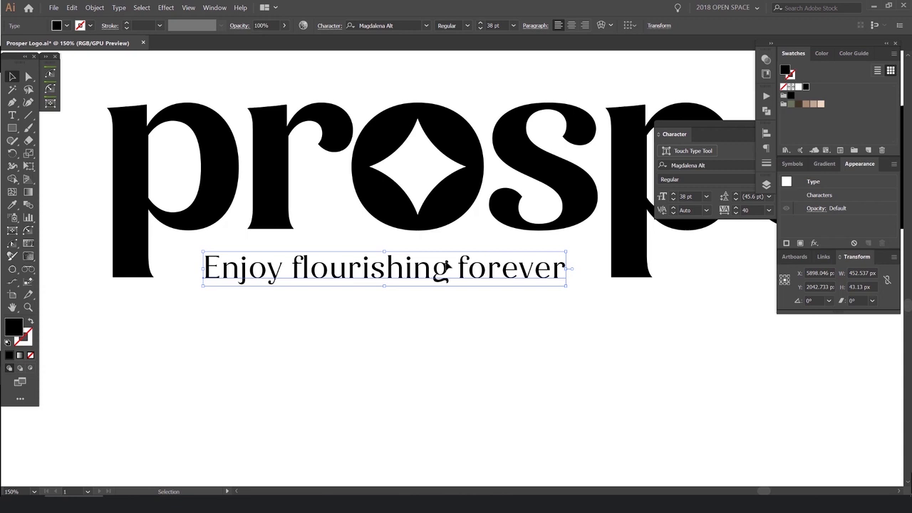
key(ctrl+shift+period)
key(Left)
key(Left)
key(Left)
key(Left)
key(Left)
key(Left)
key(Left)
key(Left)
key(Left)
key(Left)
key(Left)
key(Left)
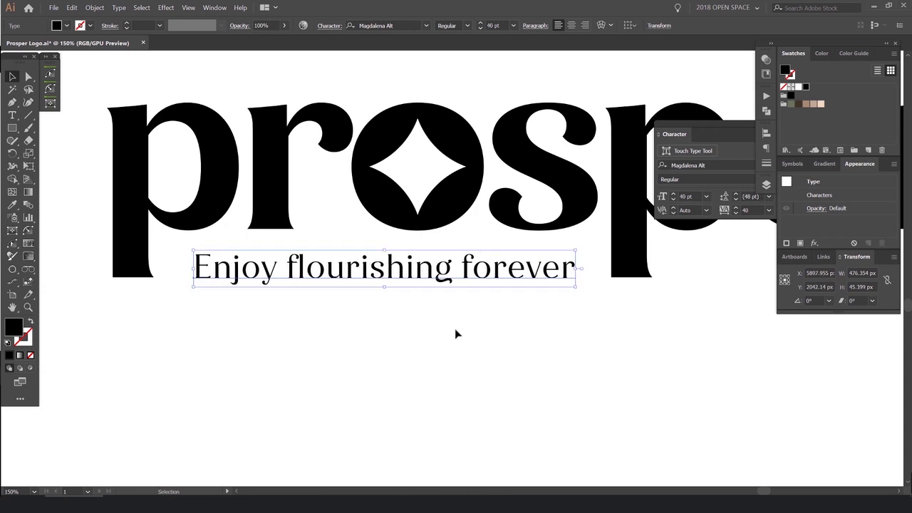
- Examine the tagline's size and placement under the wordmark alongside the other logo versions
click(403, 331)
scroll(451, 347, down, 4)
key(space)
drag(479, 355, 431, 323)
scroll(385, 294, up, 3)
scroll(432, 279, down, 3)
scroll(490, 287, down, 1)
drag(512, 293, 466, 280)
scroll(439, 276, up, 4)
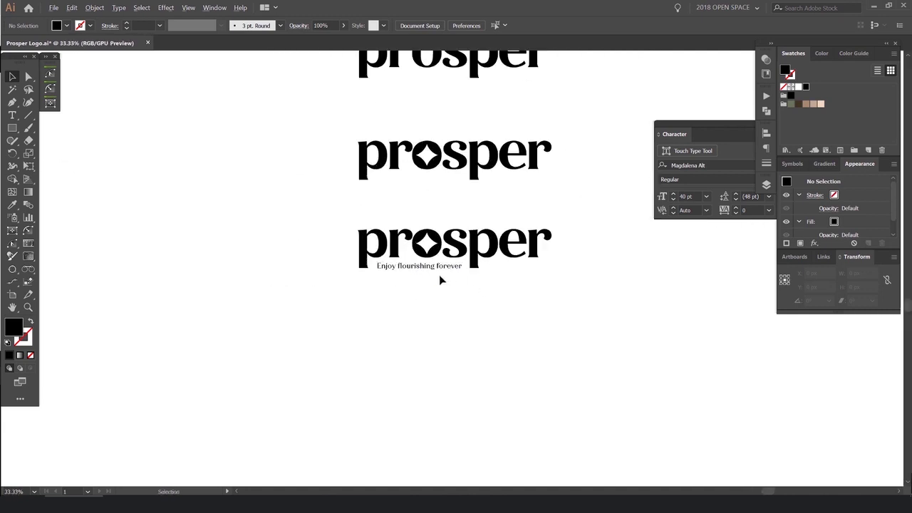
- Change the tagline's font style to Medium
click(420, 244)
drag(730, 126, 620, 155)
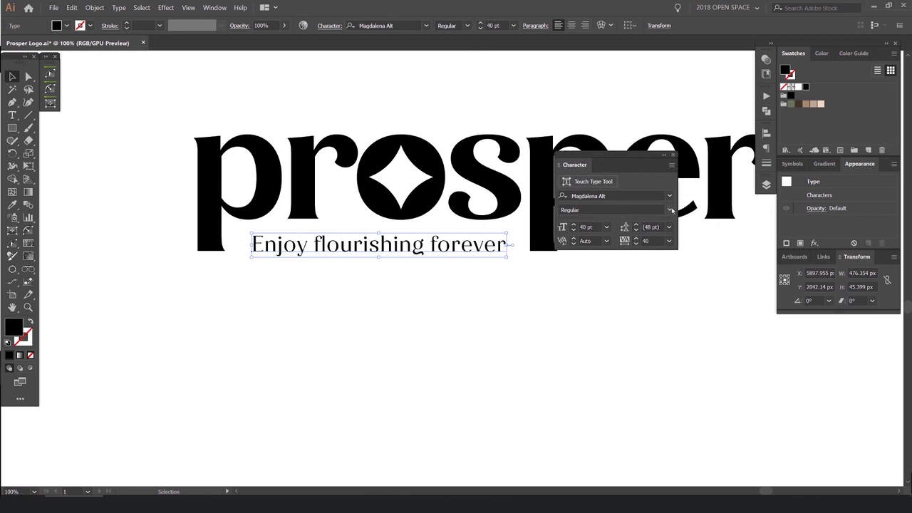
click(579, 210)
click(669, 210)
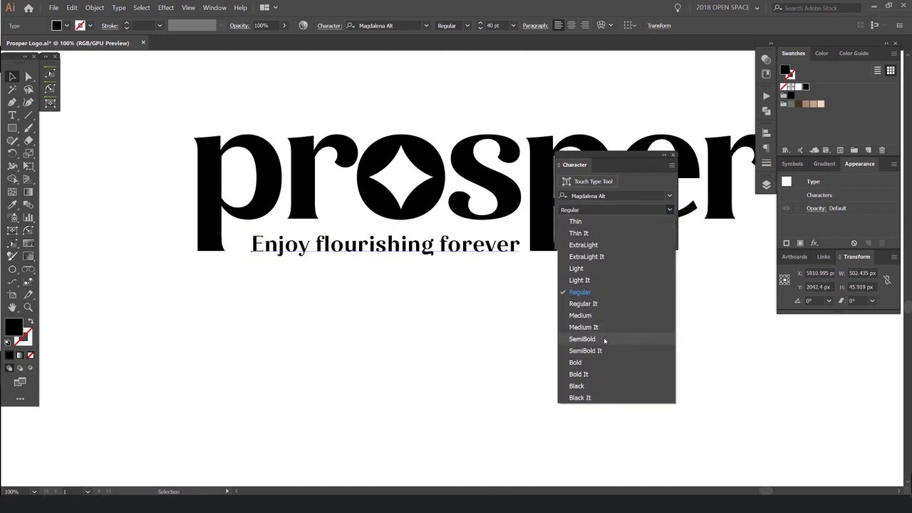
click(599, 317)
click(488, 312)
- Duplicate the wordmark with its tagline and place the copy directly below the original
scroll(516, 312, down, 2)
drag(549, 311, 490, 257)
scroll(490, 258, down, 1)
scroll(489, 259, up, 1)
drag(656, 164, 752, 140)
drag(618, 148, 363, 234)
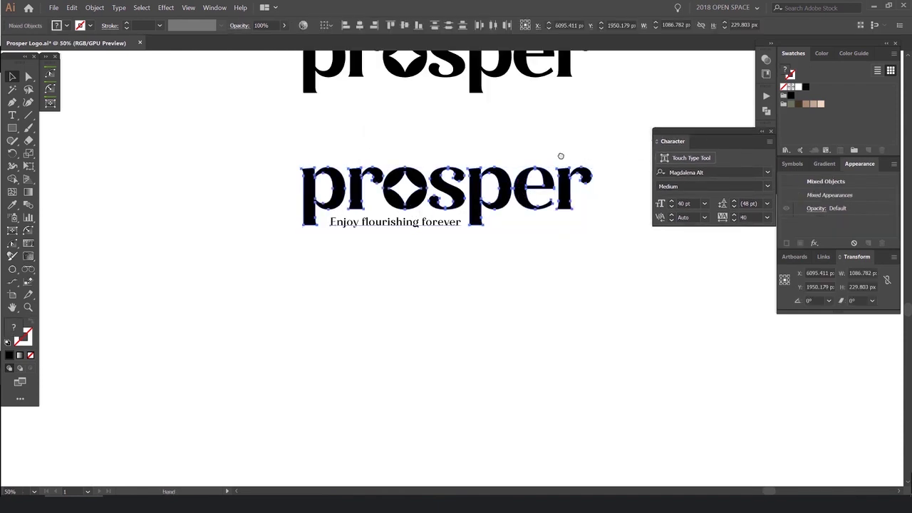
drag(561, 155, 493, 161)
drag(467, 194, 466, 364)
click(575, 329)
- Add a new point text object above and beside the final r of the lower logo copy, with its placeholder text selected
scroll(555, 342, up, 1)
drag(556, 341, 580, 263)
scroll(540, 253, up, 1)
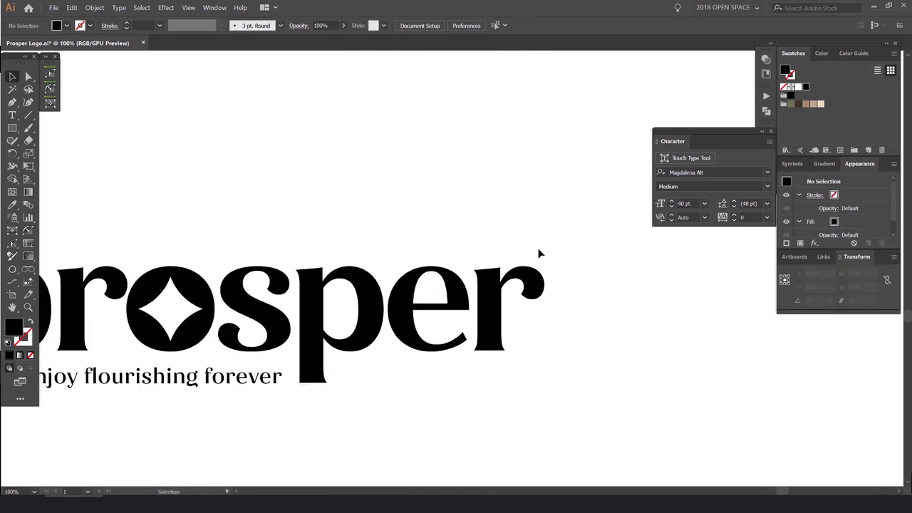
drag(576, 224, 544, 214)
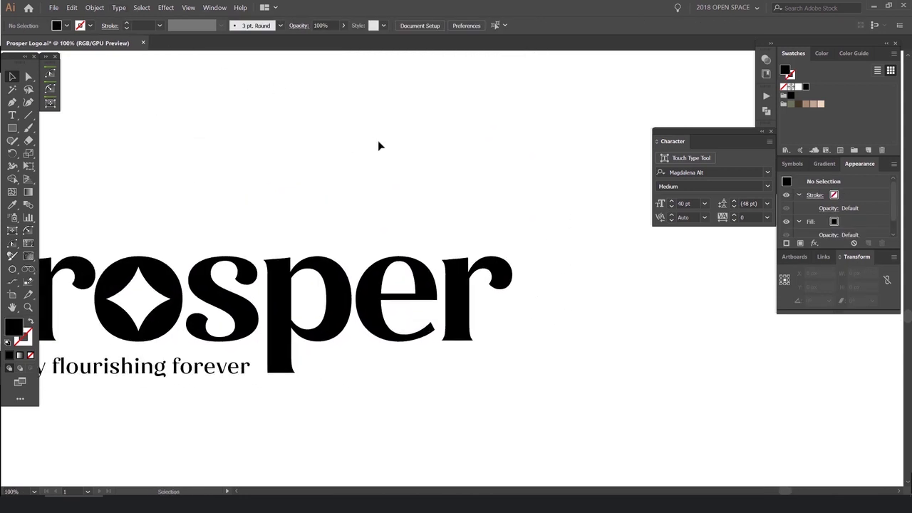
scroll(399, 178, right, 3)
scroll(399, 178, up, 1)
key(t)
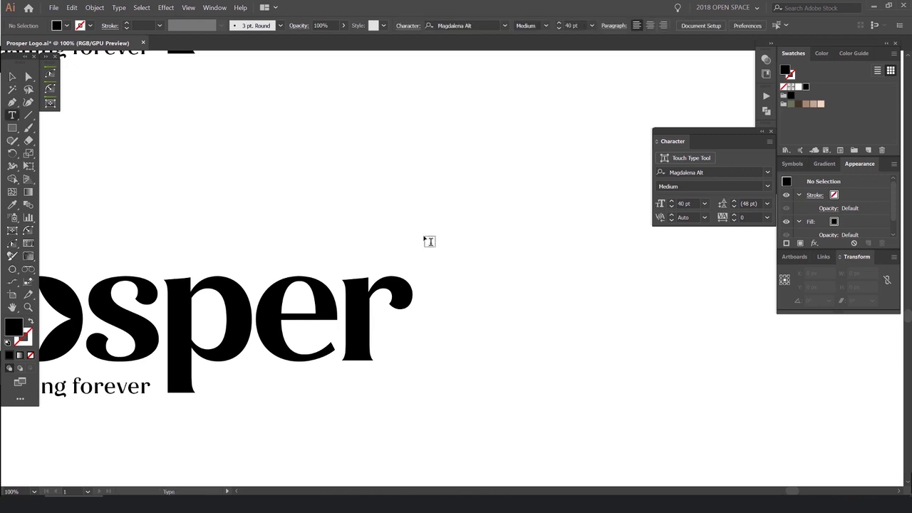
click(429, 242)
key(Escape)
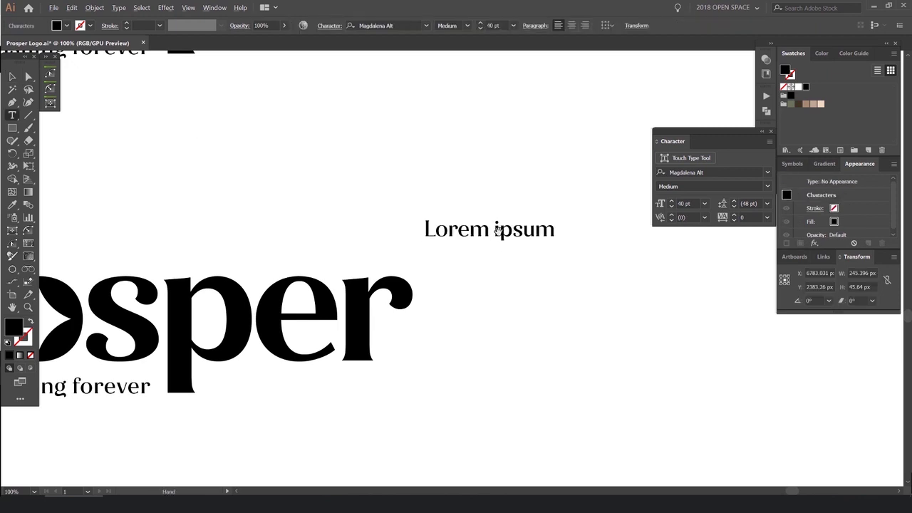
key(ctrl+equal)
drag(563, 226, 451, 226)
key(ctrl+a)
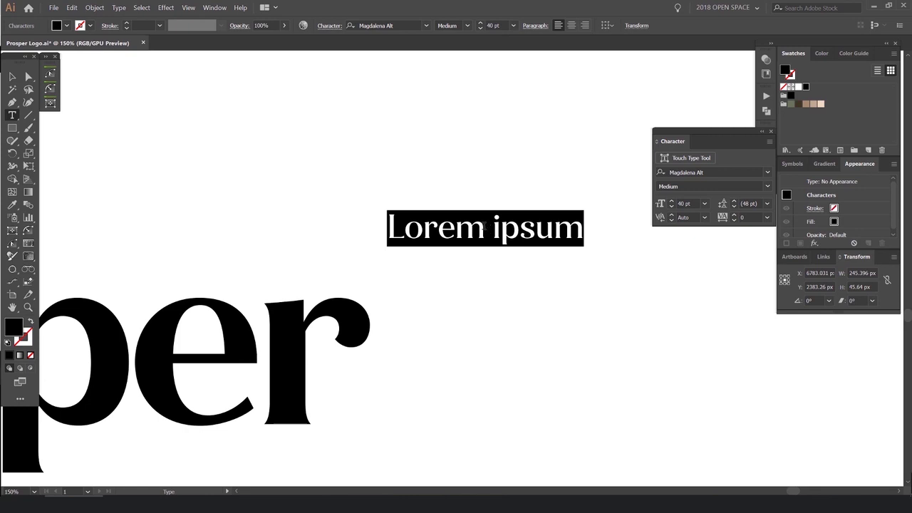
- Replace the placeholder text with the ® glyph from the Magdalena Alt Medium glyph set
click(122, 8)
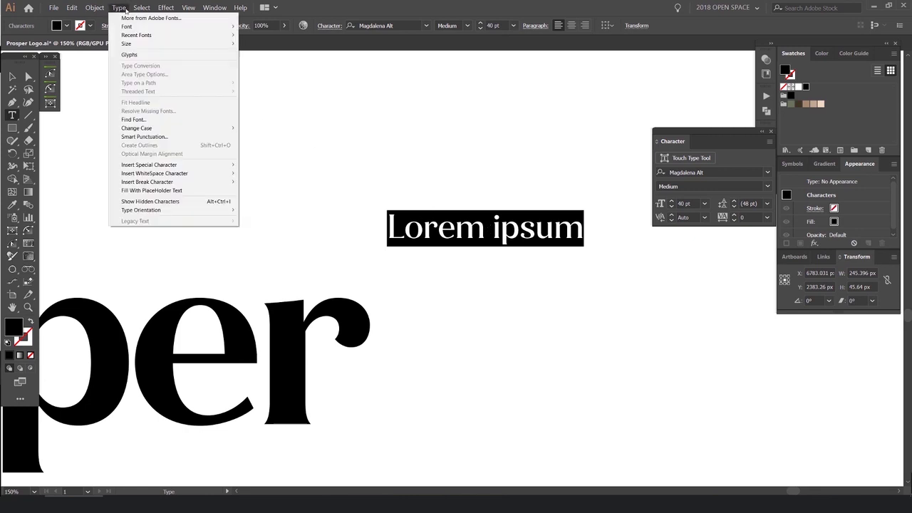
click(129, 55)
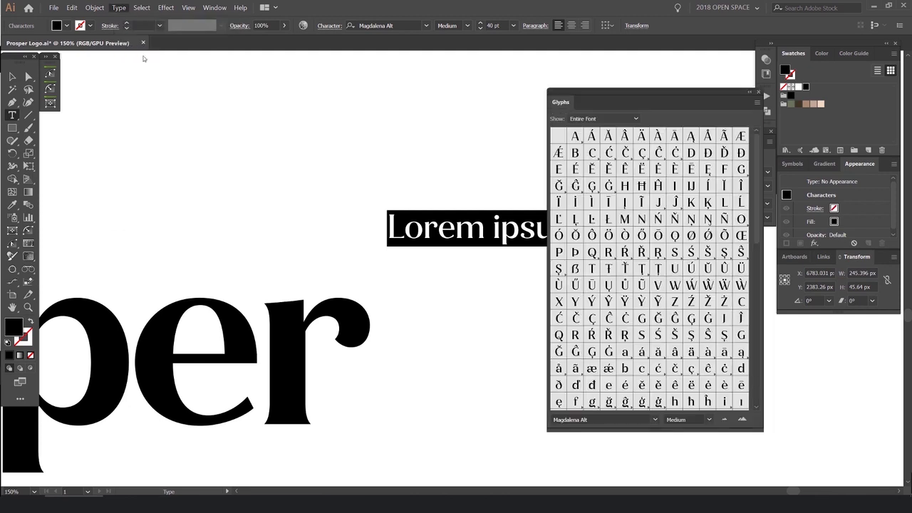
mouse_move(592, 92)
mouse_down()
mouse_move(606, 84)
mouse_move(585, 77)
mouse_up()
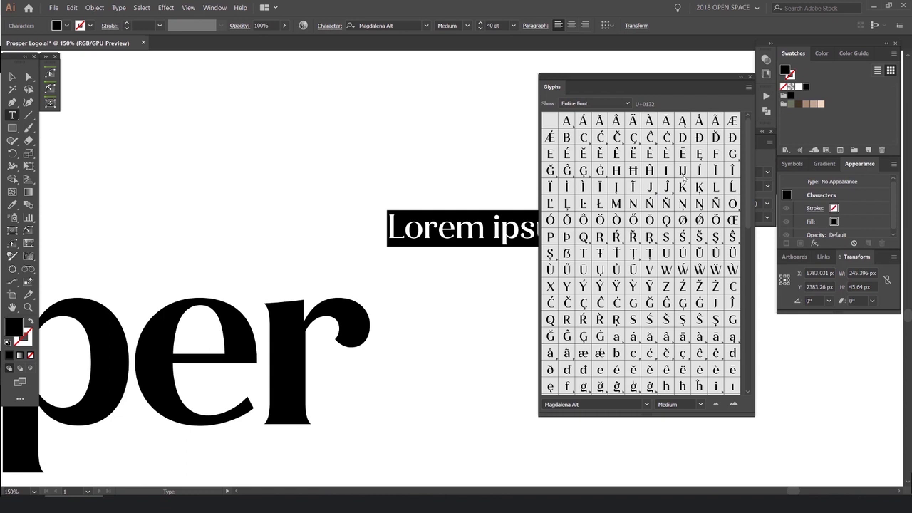
scroll(680, 204, down, 10)
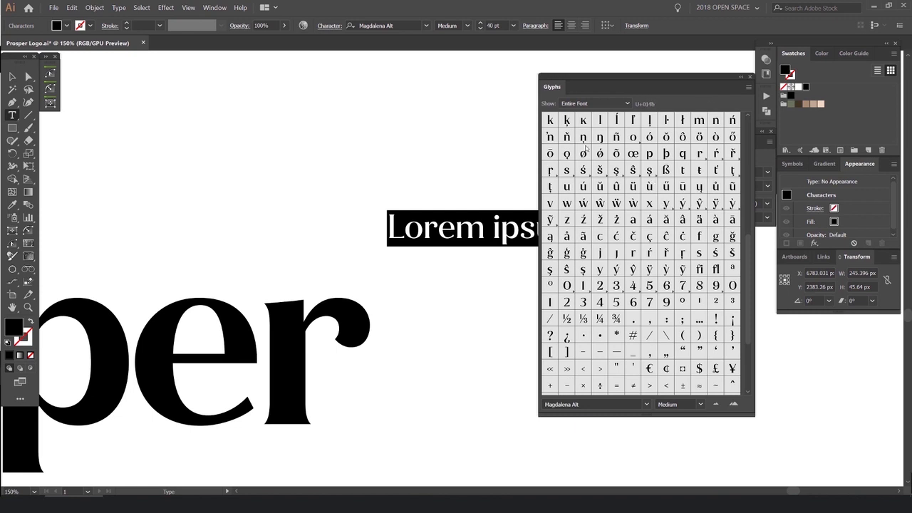
scroll(632, 219, up, 8)
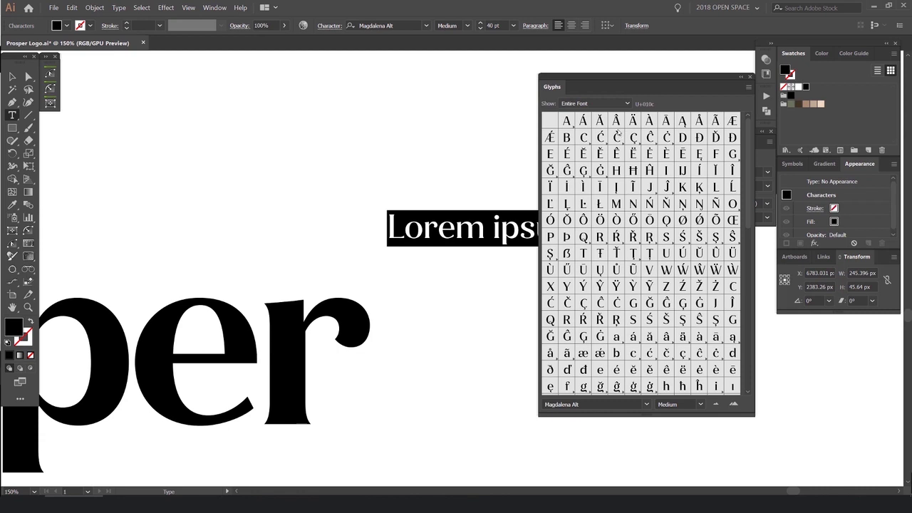
scroll(619, 133, down, 15)
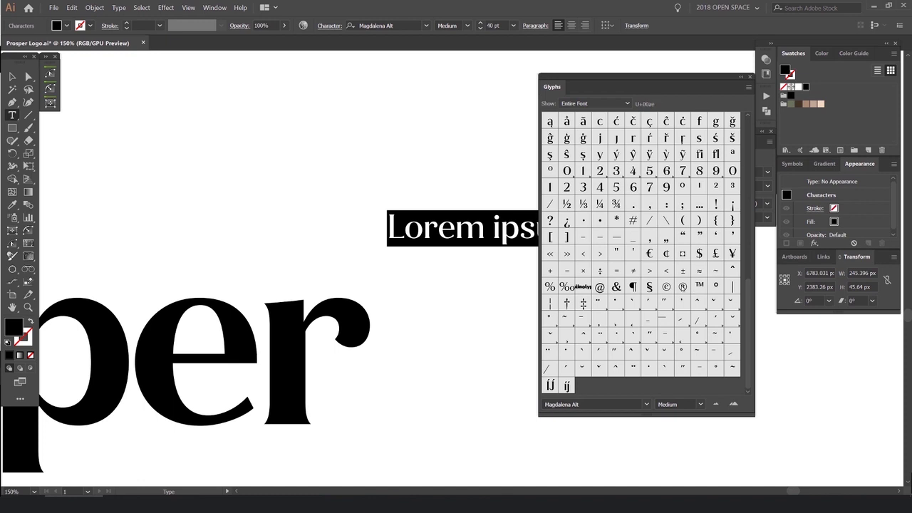
double_click(682, 287)
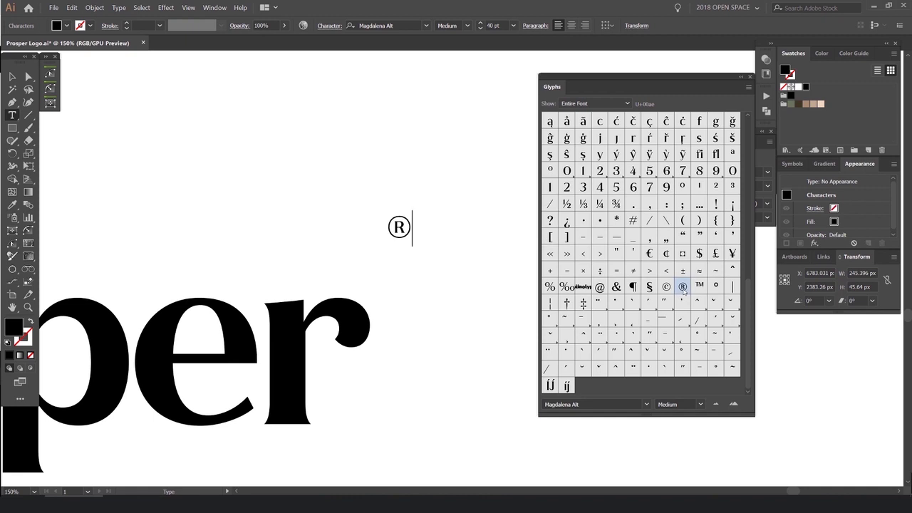
- Try the ™ and © glyphs next to the ® symbol, and delete both again
double_click(699, 285)
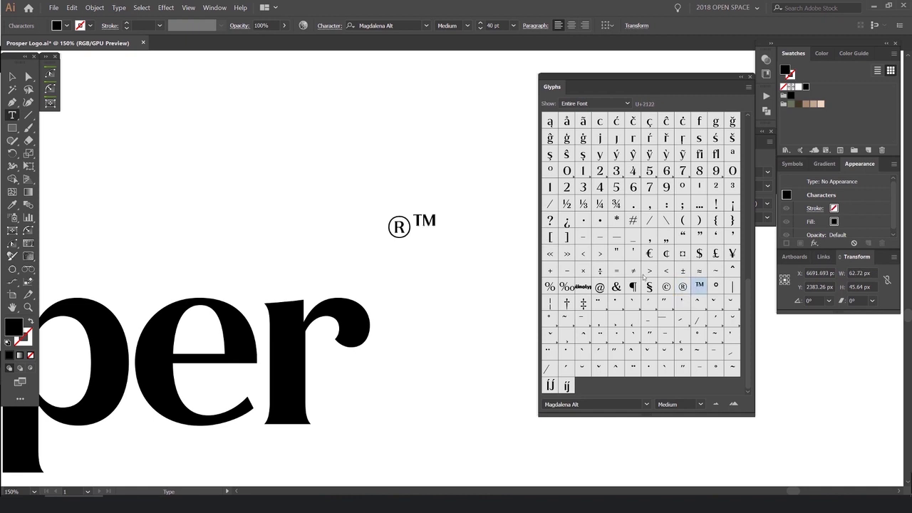
drag(408, 226, 431, 225)
click(405, 225)
double_click(667, 286)
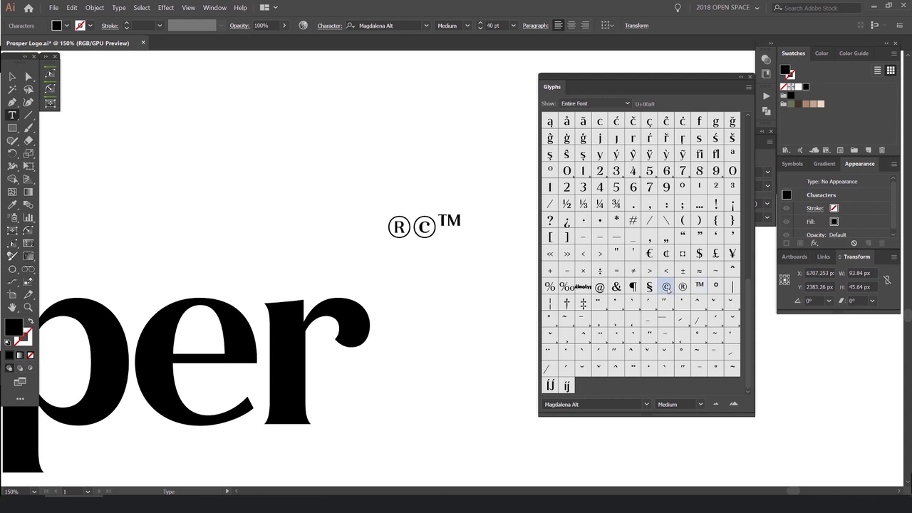
drag(413, 225, 539, 229)
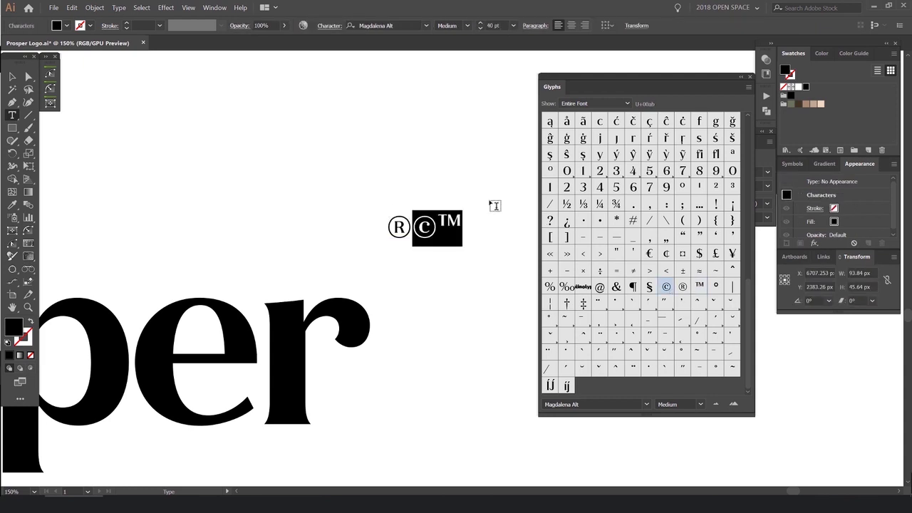
key(ctrl+=)
key(BackSpace)
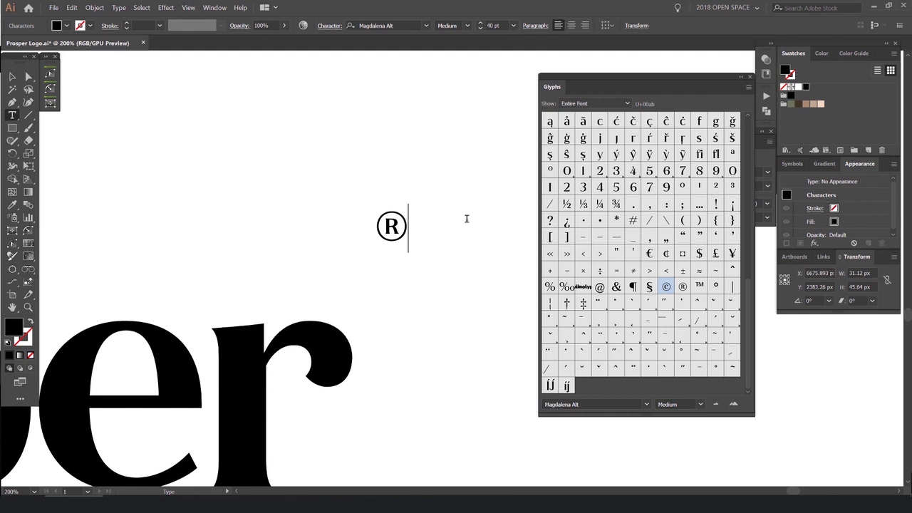
- Close the glyph set, enlarge the ® symbol to about 58 pt and place it just above the end of the final r
click(750, 77)
click(12, 77)
click(469, 159)
scroll(439, 225, down, 3)
scroll(525, 220, up, 1)
click(525, 220)
drag(531, 209, 520, 253)
click(553, 240)
- Examine the ® symbol's size and placement beside the wordmark at several zoom levels
scroll(525, 177, down, 2)
scroll(531, 242, up, 1)
scroll(562, 222, down, 1)
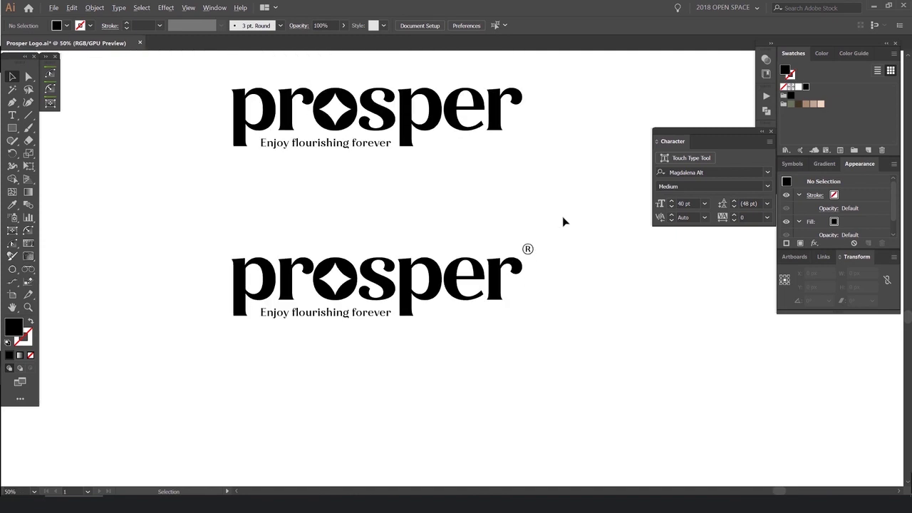
scroll(529, 253, up, 4)
scroll(513, 254, down, 5)
drag(507, 252, 499, 285)
scroll(485, 266, up, 1)
key(ctrl+z)
scroll(509, 281, up, 5)
drag(497, 243, 500, 257)
click(513, 260)
scroll(546, 254, down, 8)
scroll(566, 213, up, 2)
scroll(558, 248, up, 2)
scroll(557, 249, down, 2)
- Preview other Magdalena Alt font styles on the ® symbol without applying one
drag(774, 145, 754, 151)
click(539, 251)
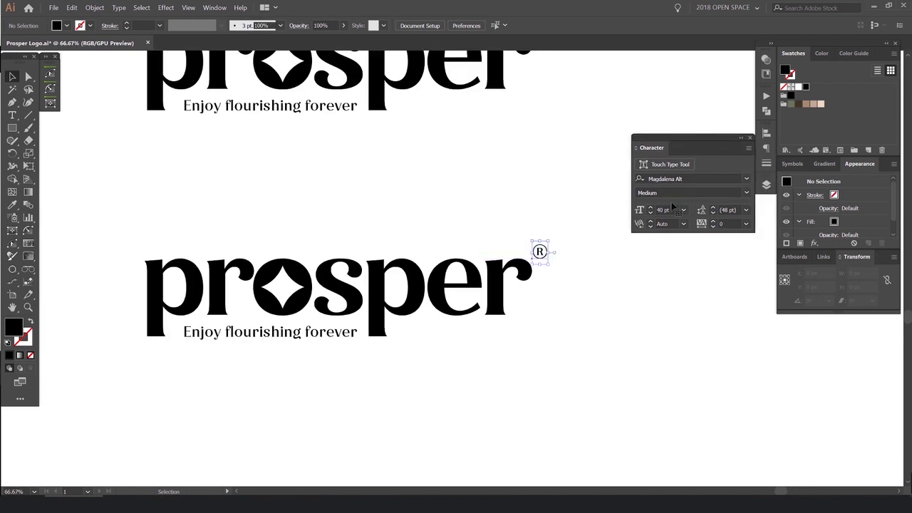
click(747, 193)
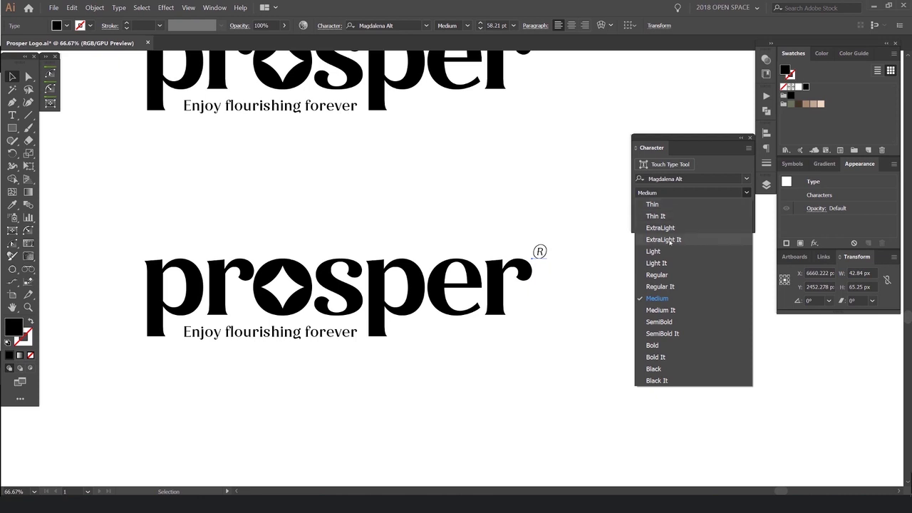
click(579, 210)
- Dock the Character panel back among the collapsed panels
drag(675, 156, 766, 149)
click(752, 137)
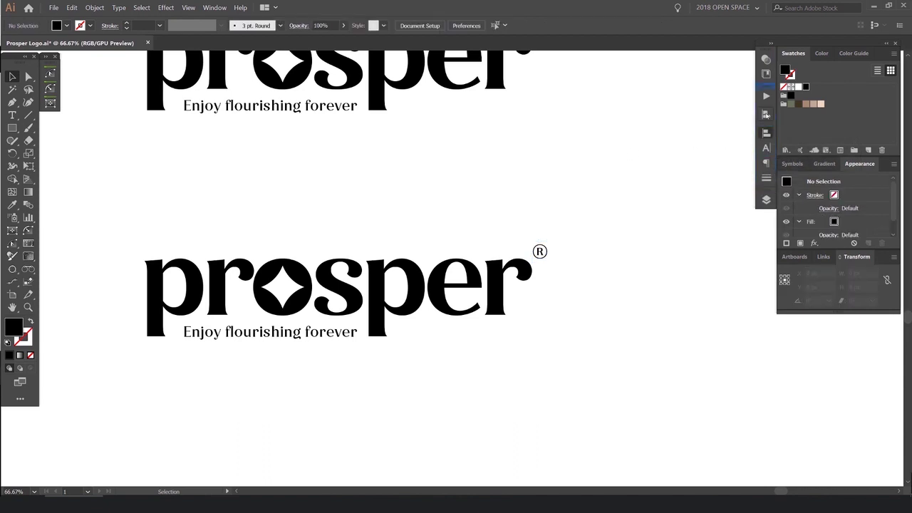
drag(767, 107, 767, 107)
- Duplicate the logo version with the tagline and ® symbol and place the copy below it
scroll(624, 157, down, 1)
drag(632, 207, 378, 330)
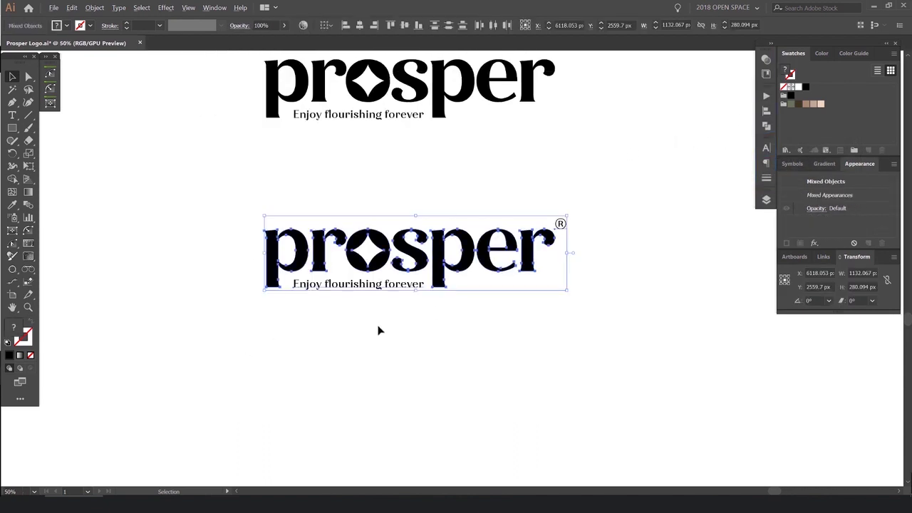
scroll(380, 328, down, 1)
drag(492, 328, 503, 245)
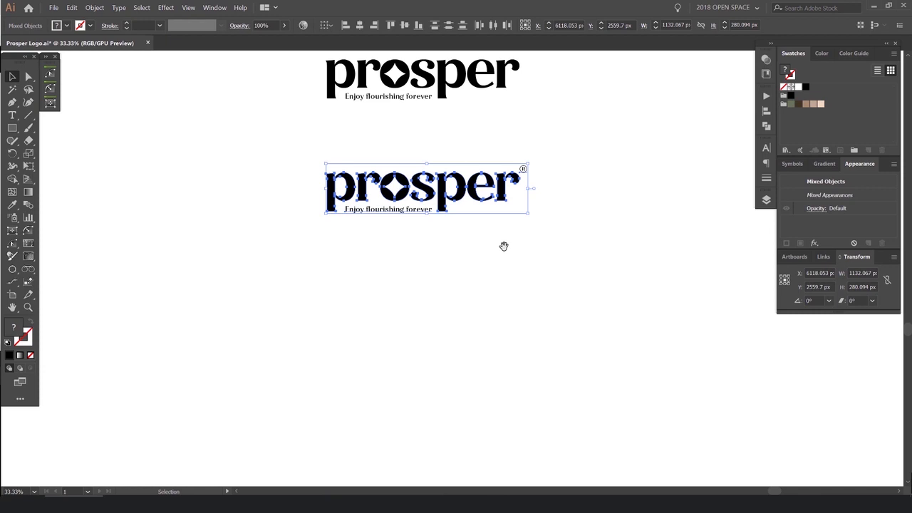
mouse_move(462, 193)
mouse_down()
mouse_move(464, 373)
mouse_move(456, 367)
mouse_move(468, 205)
mouse_up()
click(595, 329)
- Convert the tagline of the lowest logo copy to outlines and check its letter paths
scroll(387, 206, up, 3)
click(437, 258)
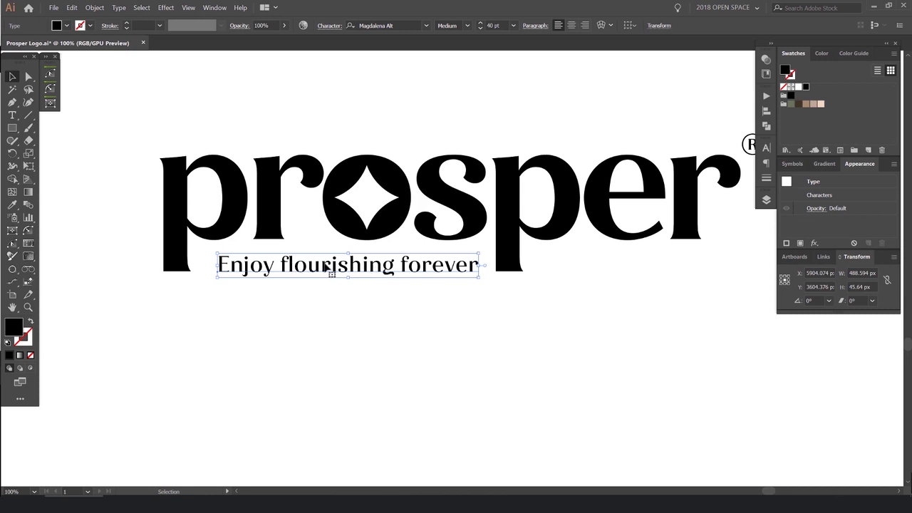
scroll(307, 265, up, 2)
scroll(387, 260, up, 2)
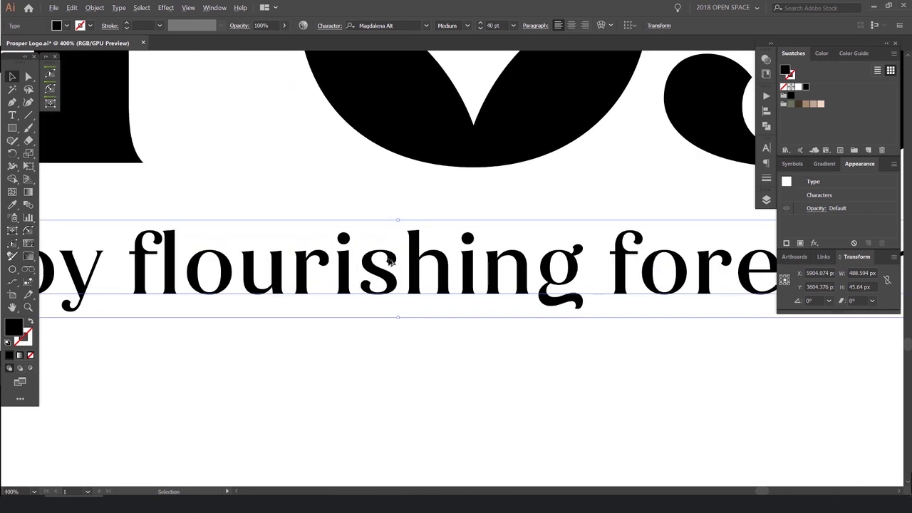
scroll(387, 260, down, 3)
drag(416, 260, 401, 259)
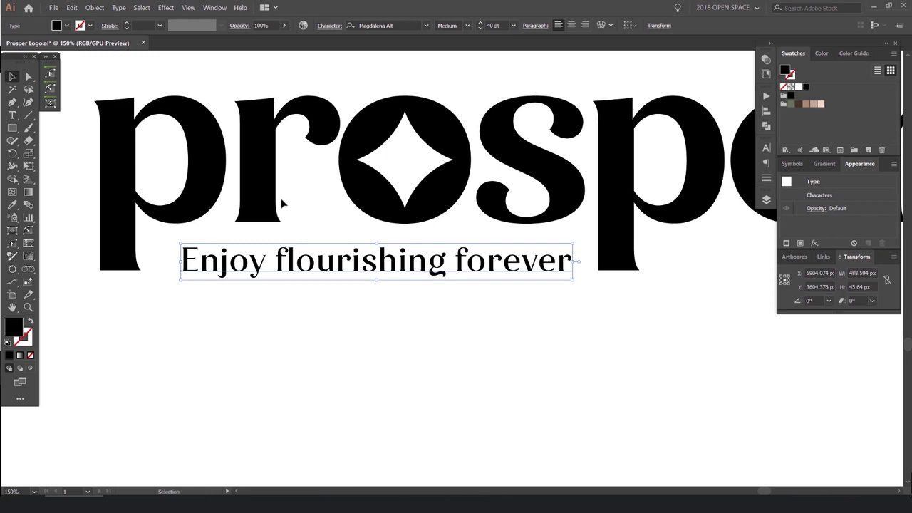
click(173, 10)
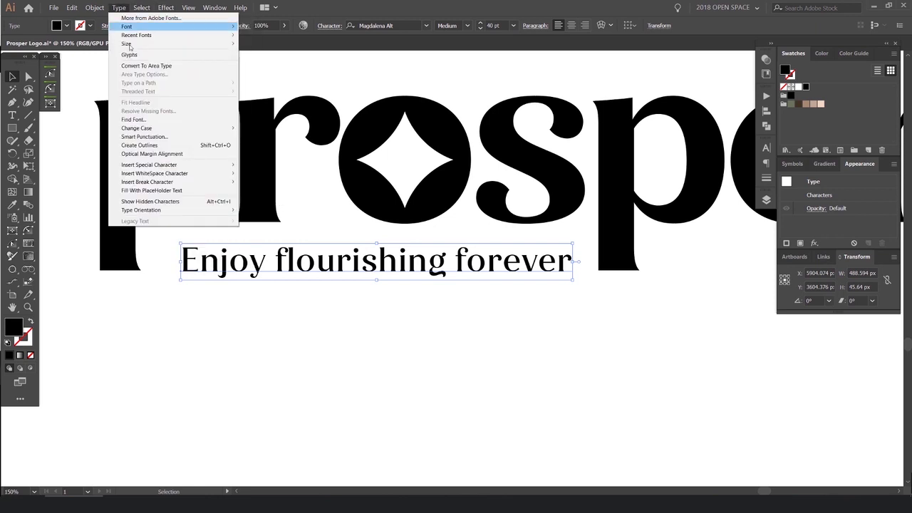
click(146, 146)
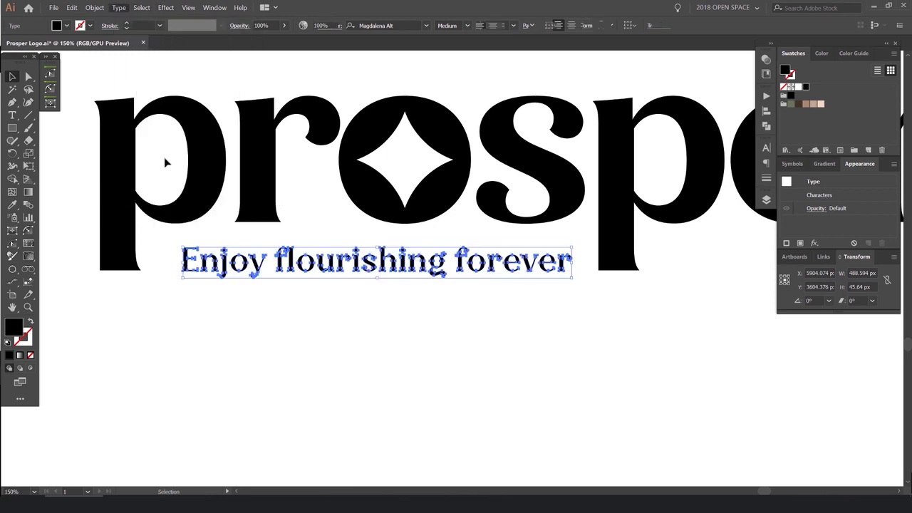
click(449, 293)
scroll(425, 262, up, 7)
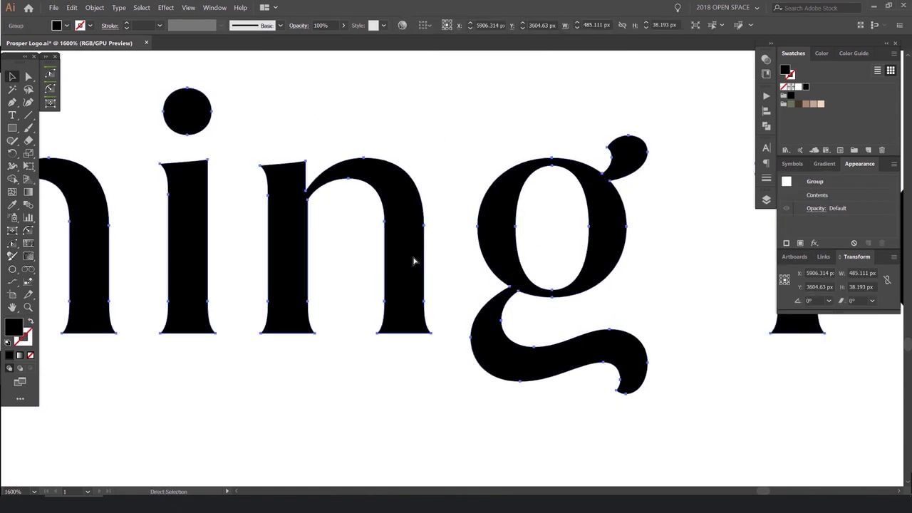
scroll(420, 260, down, 9)
- Try moving the white star off-centre in the o to check that it is a separate shape
click(432, 200)
click(570, 134)
scroll(570, 134, up, 1)
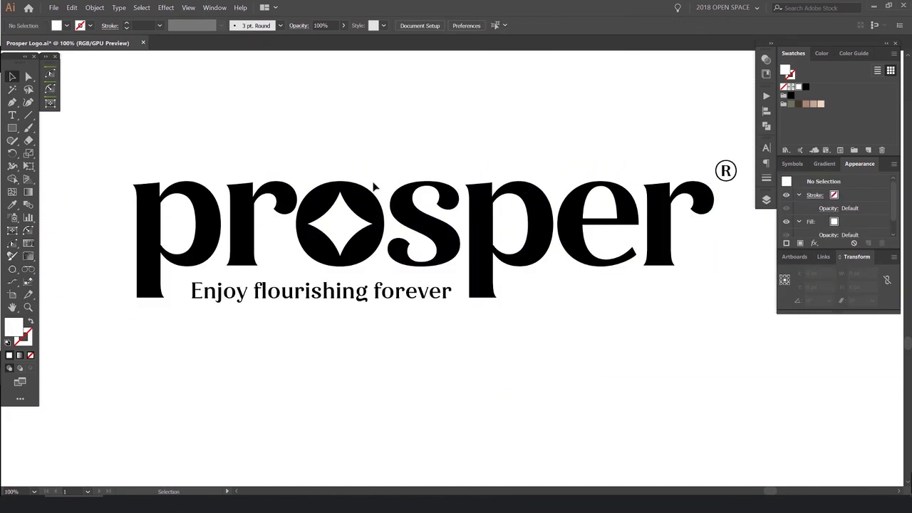
click(356, 214)
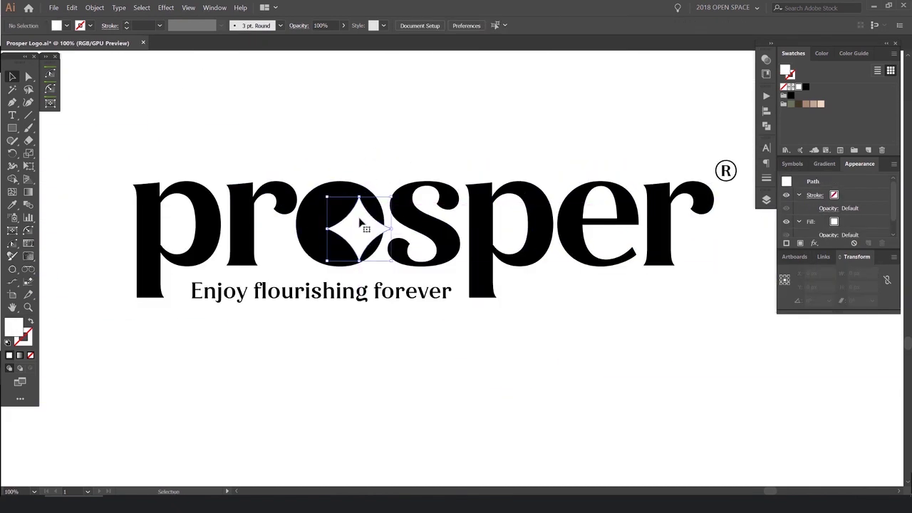
scroll(362, 211, up, 2)
scroll(362, 176, down, 2)
click(365, 140)
click(343, 216)
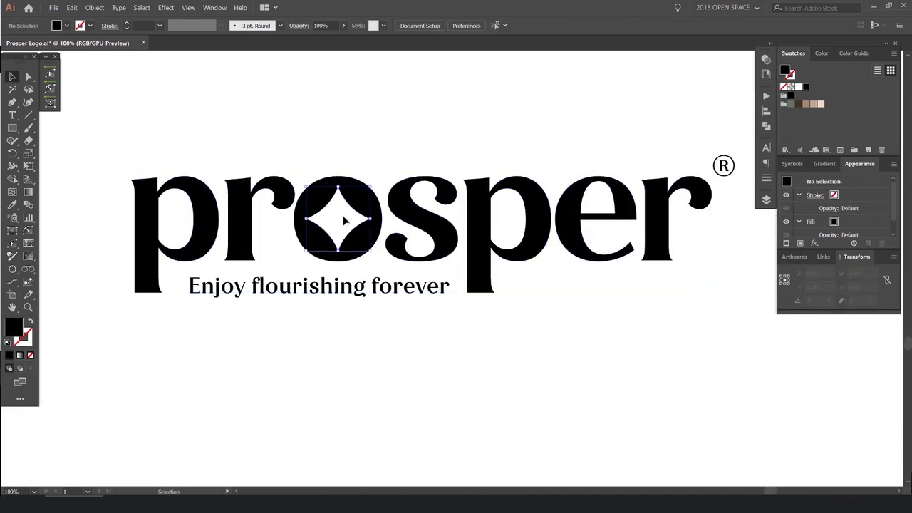
scroll(359, 156, up, 1)
- Cut the white star out of the o in the lowest logo copy with the Shape Builder tool
drag(431, 131, 288, 254)
key(ctrl+a)
scroll(284, 260, down, 1)
scroll(281, 252, up, 1)
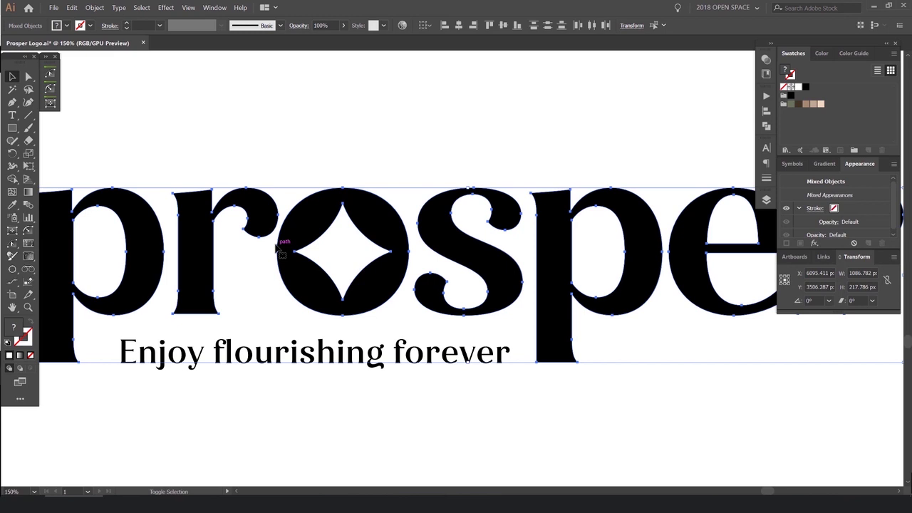
key(shift+m)
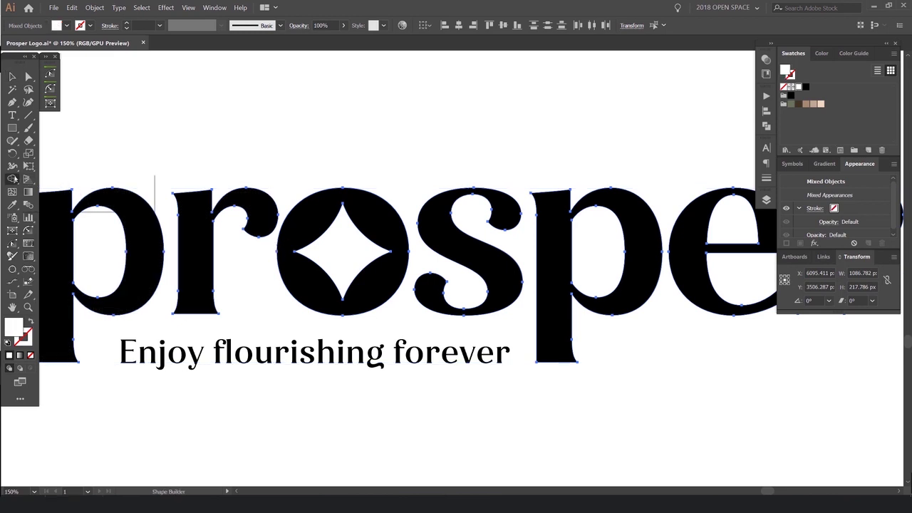
click(13, 179)
click(43, 179)
scroll(335, 252, up, 1)
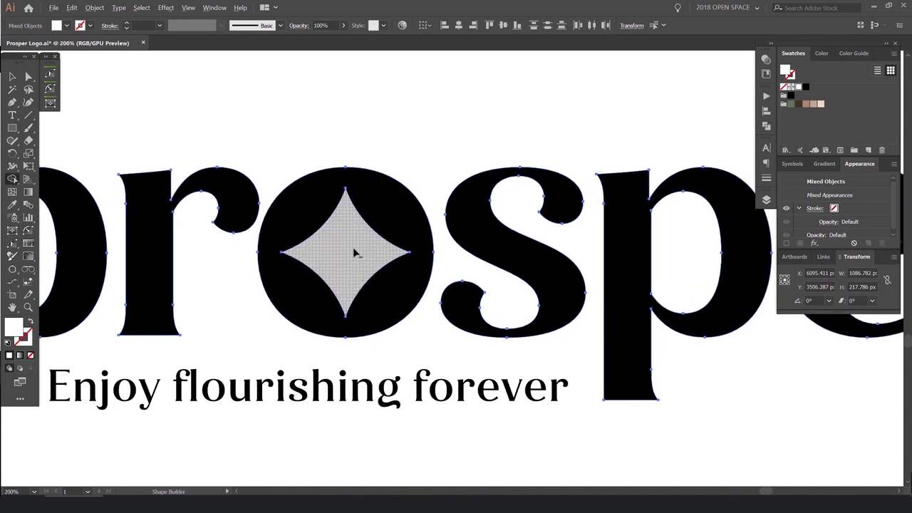
alt+click(353, 253)
- Try moving the wordmark to check the star cut-out in the o, undo each move, and view the Pathfinder shape modes
key(v)
click(389, 146)
mouse_move(361, 222)
mouse_down()
mouse_move(379, 207)
mouse_move(371, 216)
mouse_up()
key(ctrl+z)
click(405, 145)
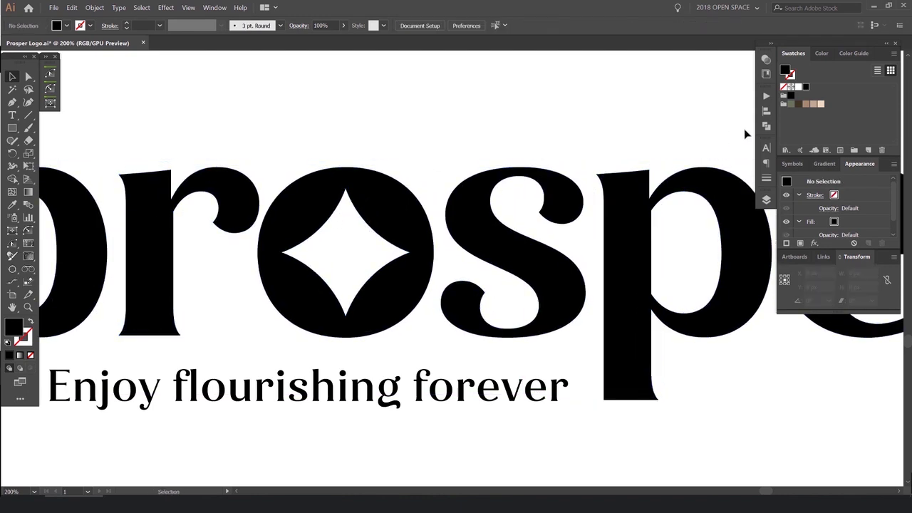
click(766, 126)
key(ctrl+1)
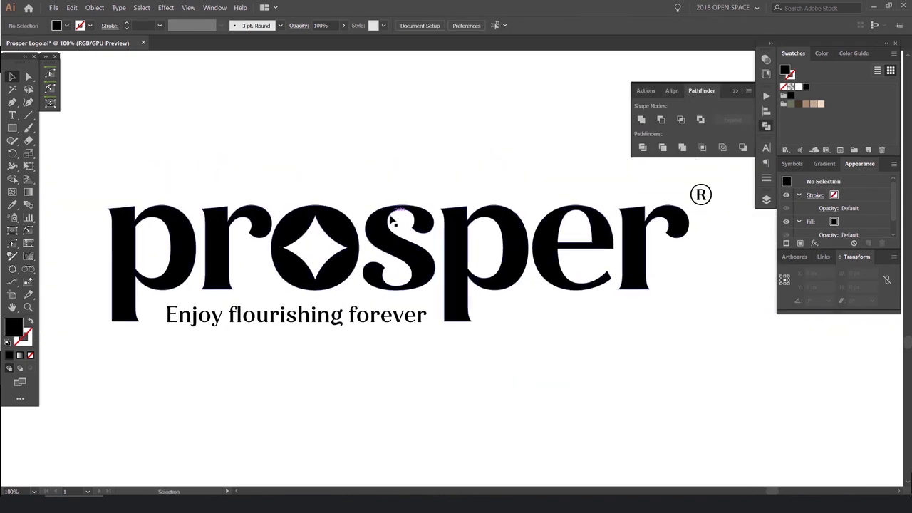
click(420, 210)
drag(514, 230, 500, 177)
key(ctrl+z)
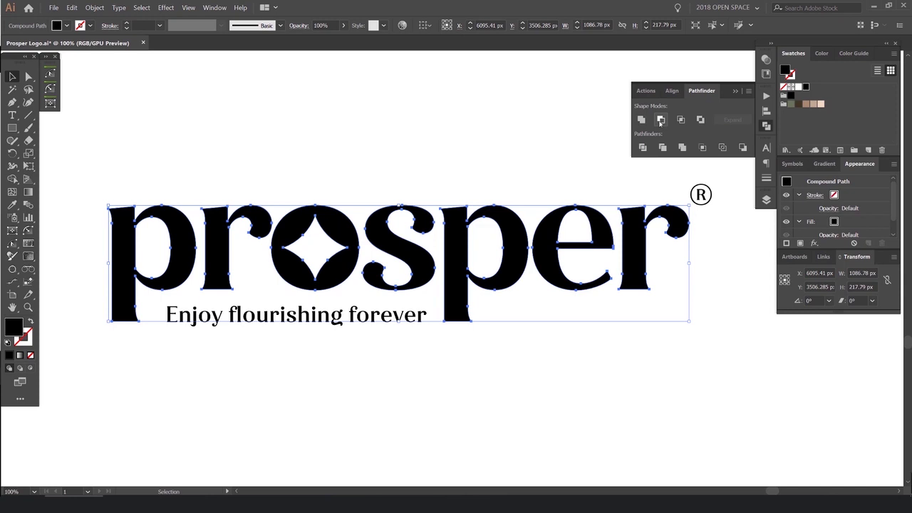
click(765, 127)
click(540, 187)
- Try moving the wordmark, tagline and ® symbol to check that they are separate objects, undoing each move
scroll(530, 201, down, 2)
drag(492, 232, 498, 195)
key(ctrl+z)
drag(472, 255, 468, 264)
key(ctrl+z)
drag(615, 198, 618, 191)
key(ctrl+z)
drag(664, 151, 619, 178)
key(ctrl+a)
key(v)
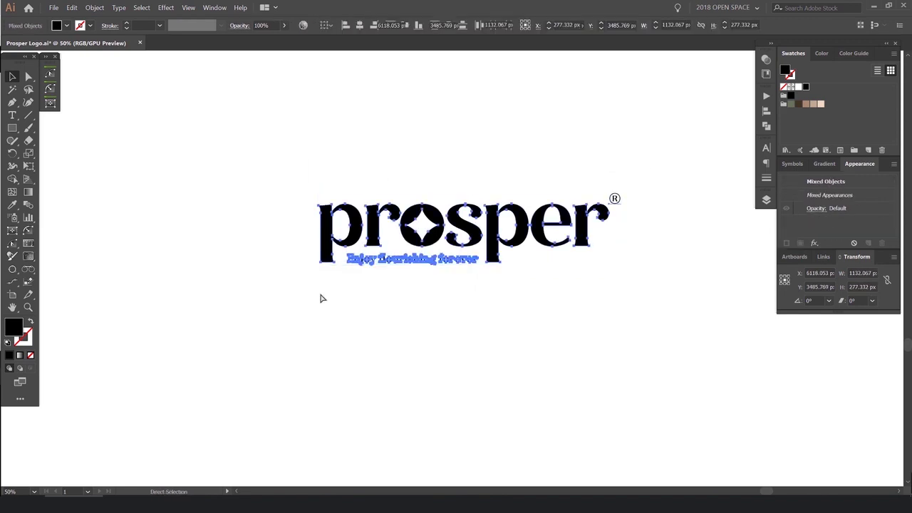
click(515, 164)
- Duplicate the cut-out logo version as a group and place the copy in the empty area below it
scroll(514, 163, down, 3)
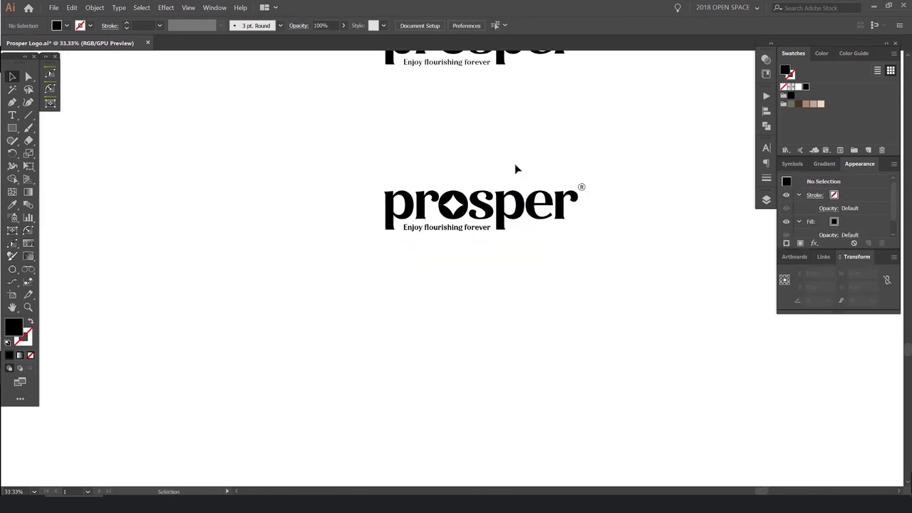
drag(628, 225, 516, 241)
drag(515, 240, 539, 298)
scroll(619, 270, down, 1)
drag(630, 275, 448, 222)
scroll(450, 227, up, 3)
drag(599, 288, 454, 208)
shift+click(372, 188)
drag(370, 187, 479, 284)
click(479, 284)
- Draw a rectangle about 1887 × 883 px around the new logo copy, fill it olive green and send it to the back
key(m)
scroll(310, 158, up, 1)
drag(342, 169, 306, 131)
drag(173, 129, 676, 363)
click(790, 104)
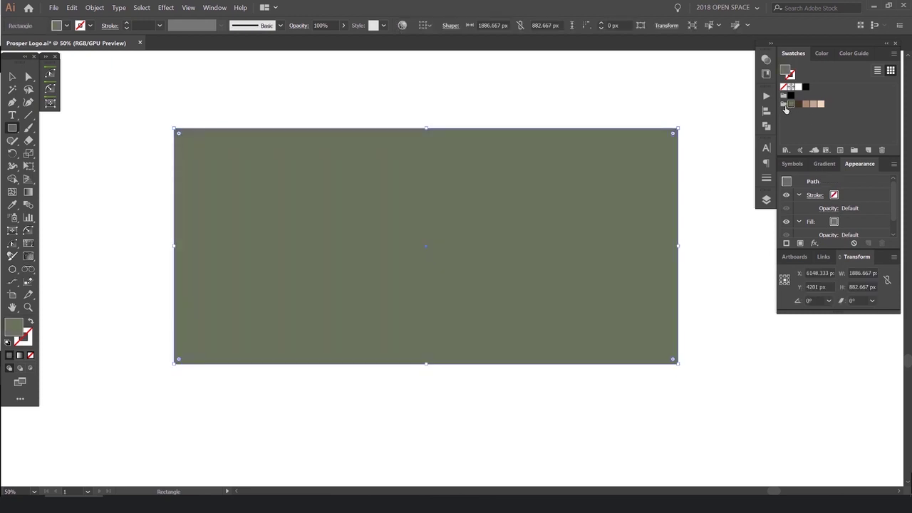
key(ctrl+shift+bracketleft)
key(ctrl+shift+a)
- Reposition the logo group on the green rectangle and fill it with the light peach swatch
key(v)
drag(383, 239, 411, 260)
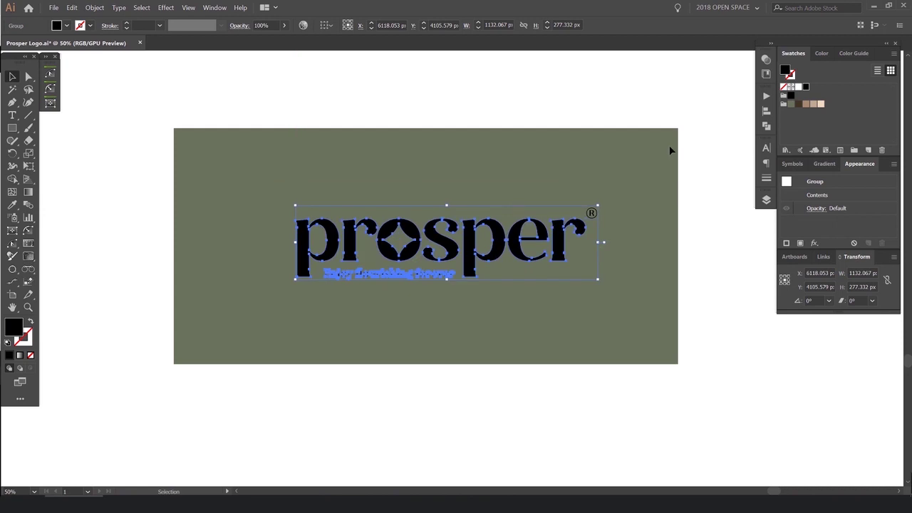
click(799, 87)
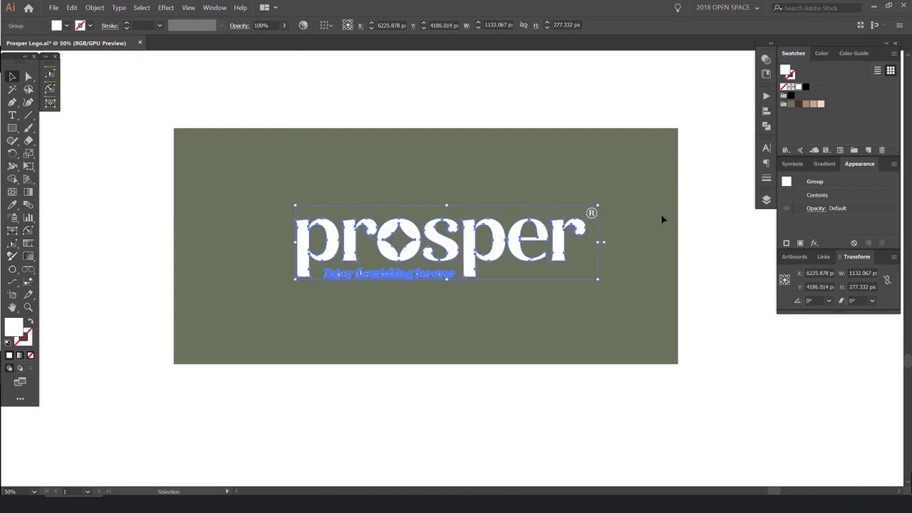
click(821, 104)
key(ctrl+shift+a)
- Extend the green rectangle downward and place a copy of the peach logo below the first one
scroll(529, 292, down, 3)
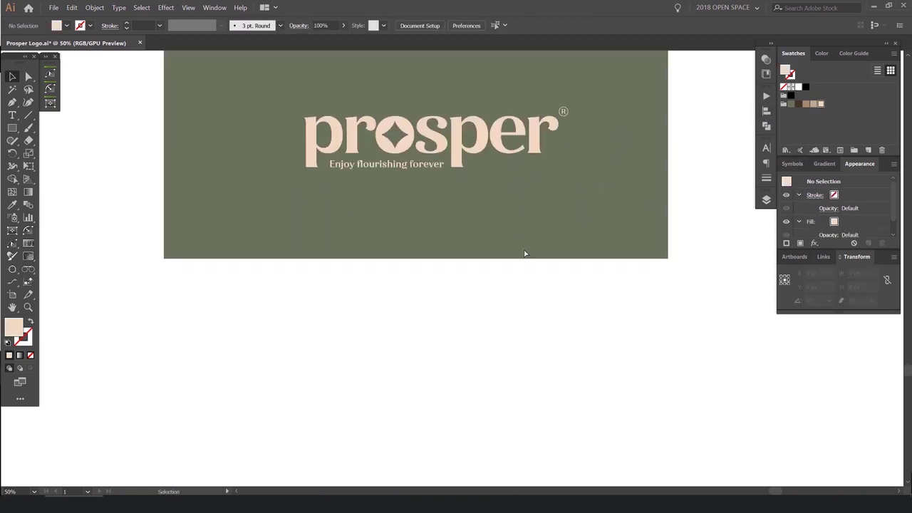
click(416, 253)
drag(415, 258, 426, 428)
key(ctrl+shift+a)
drag(357, 147, 361, 292)
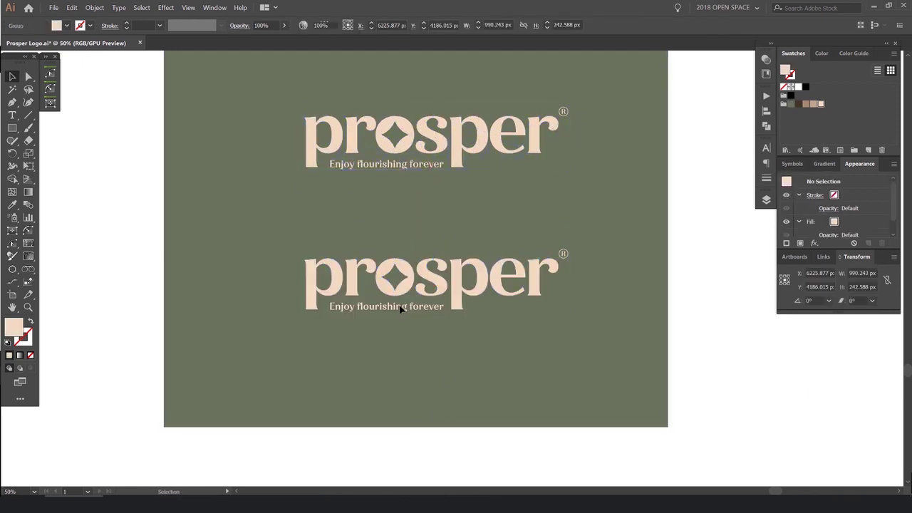
- Fill only the wordmark of the lower logo with white, inside its group
key(ctrl+1)
double_click(413, 271)
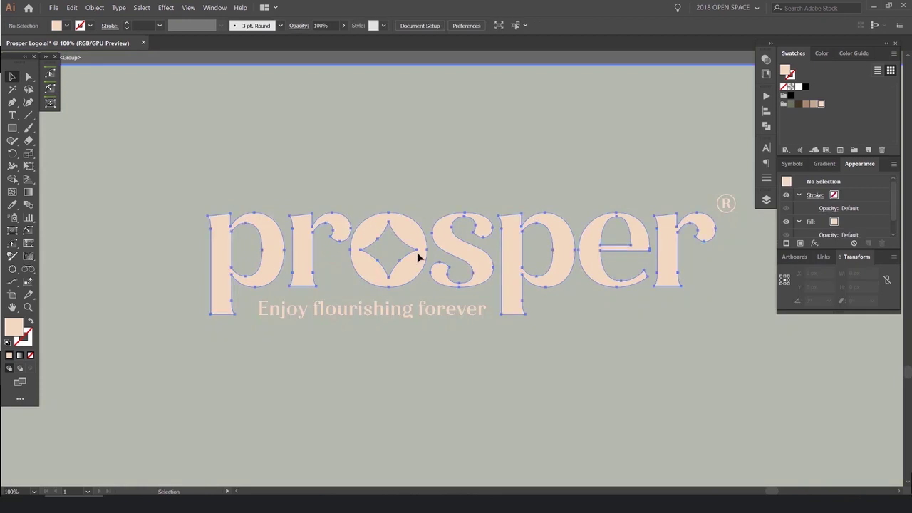
click(797, 87)
key(ctrl+shift+a)
key(Escape)
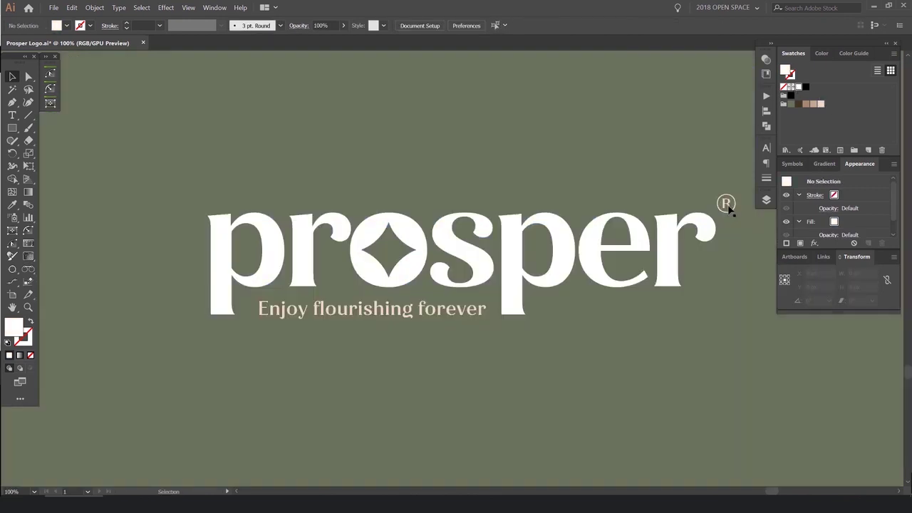
- Try a dark brown fill on the lower logo's ® symbol
double_click(726, 203)
click(785, 105)
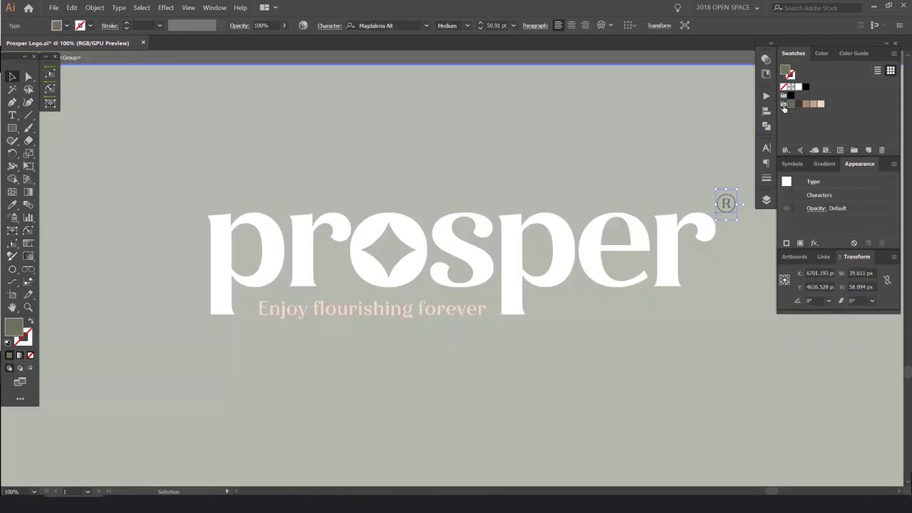
click(799, 104)
double_click(686, 109)
scroll(682, 124, down, 2)
drag(682, 124, 627, 174)
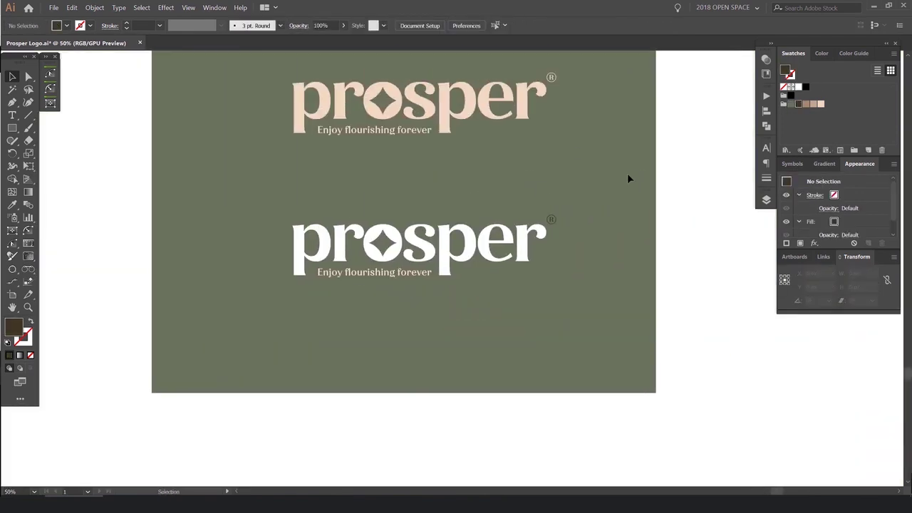
- Fill the lower logo's ® symbol with light peach to match its tagline
scroll(572, 215, up, 2)
double_click(530, 225)
click(531, 225)
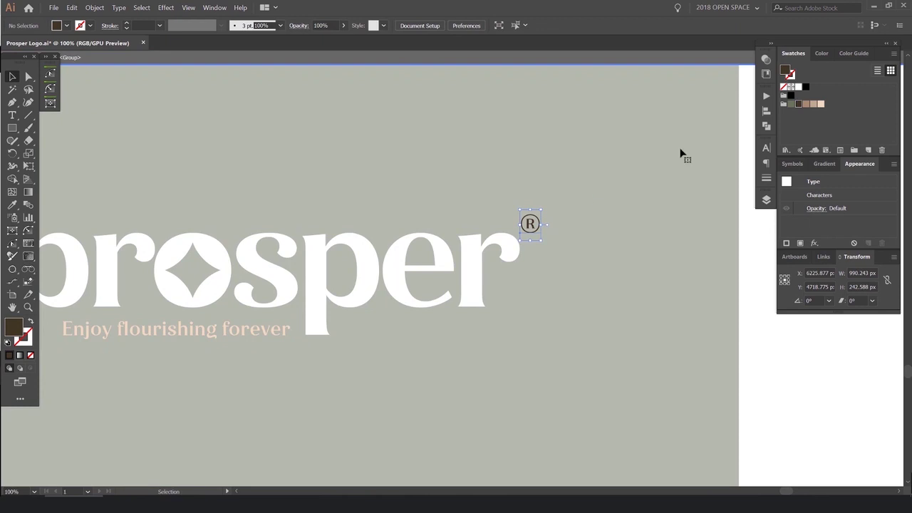
click(821, 105)
double_click(579, 192)
scroll(578, 191, down, 2)
drag(543, 194, 564, 193)
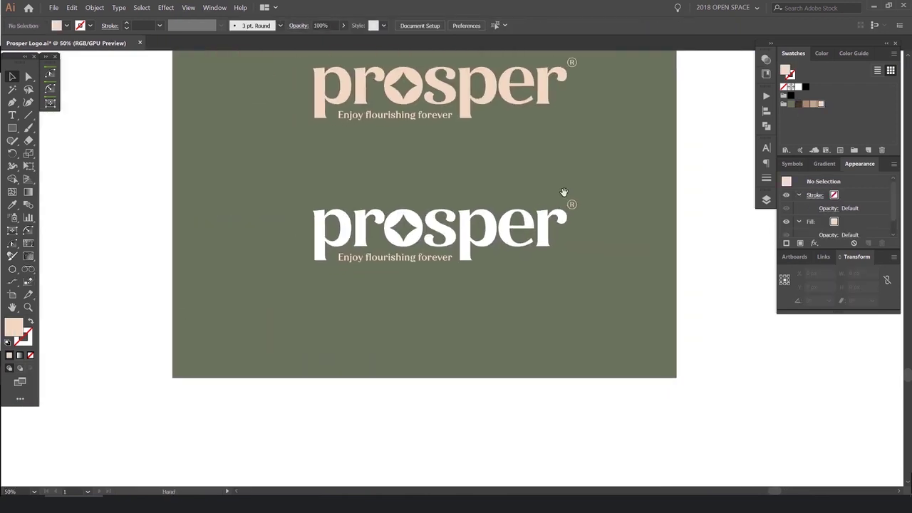
- Ungroup the white logo and test moving its tagline and wordmark separately, undoing both moves
click(490, 230)
key(ctrl+shift+a)
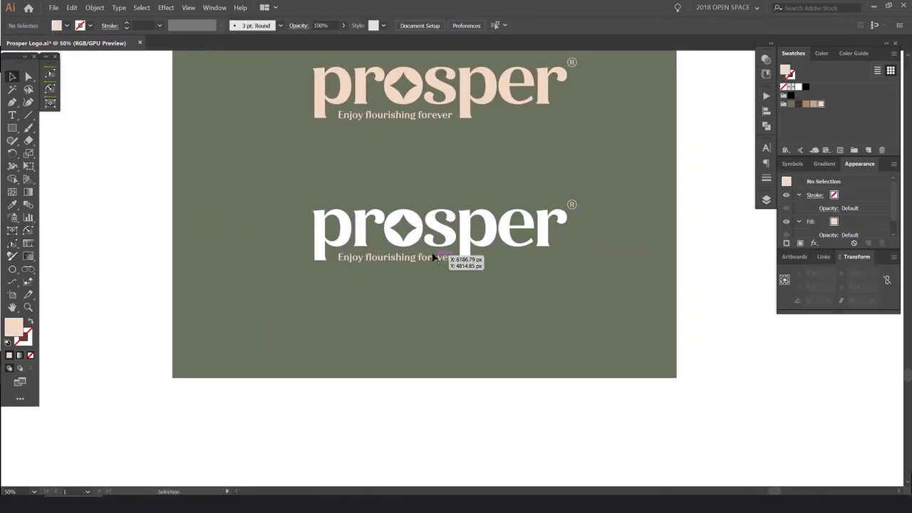
drag(429, 257, 425, 270)
drag(488, 240, 512, 208)
key(ctrl+z)
key(ctrl+z)
click(615, 185)
scroll(617, 185, down, 1)
drag(633, 180, 345, 284)
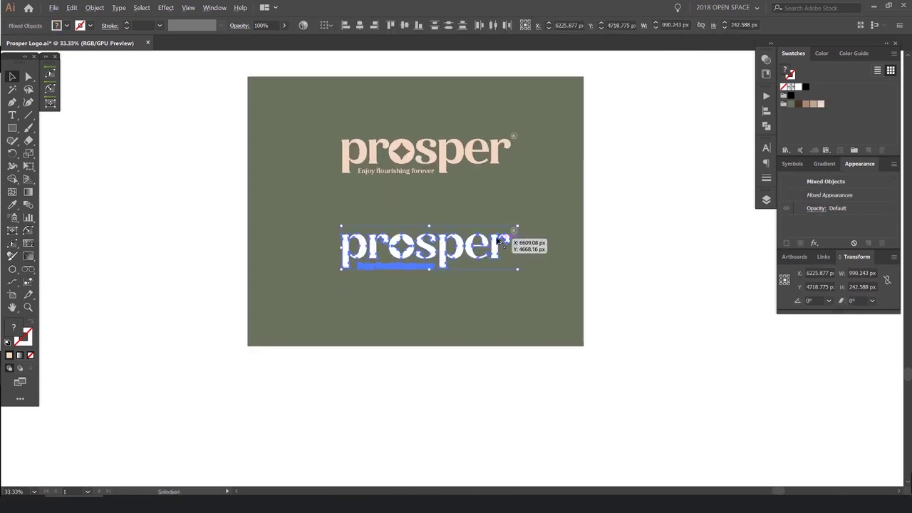
scroll(500, 238, up, 1)
click(606, 216)
- Convert the ® symbol of the white logo to outlines
scroll(634, 213, down, 3)
scroll(657, 204, up, 6)
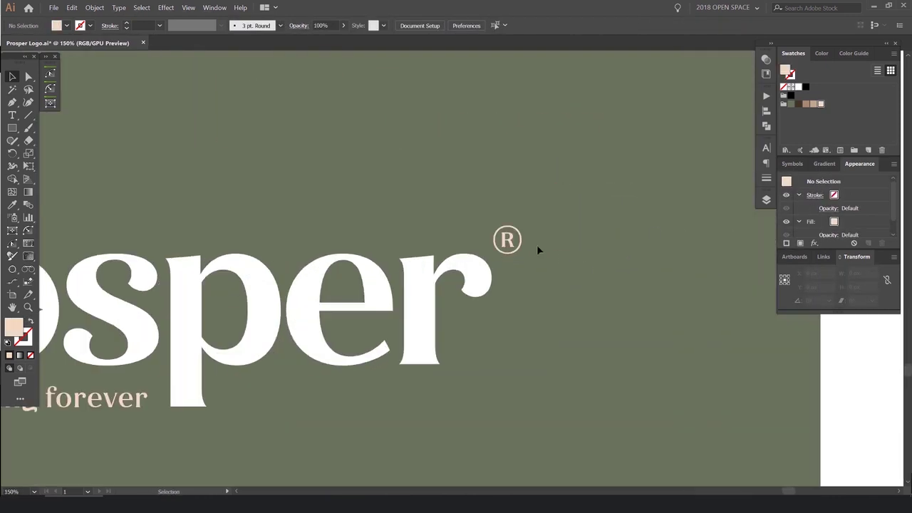
click(523, 247)
scroll(523, 248, up, 2)
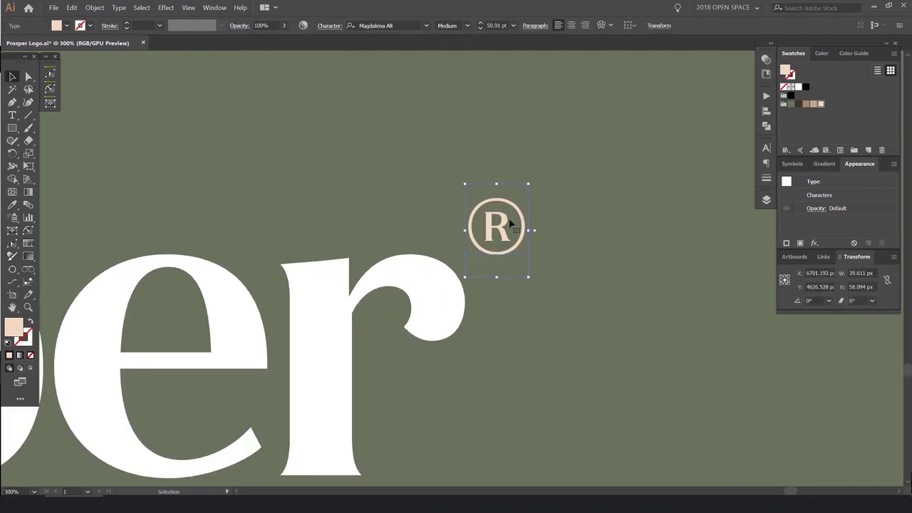
click(117, 8)
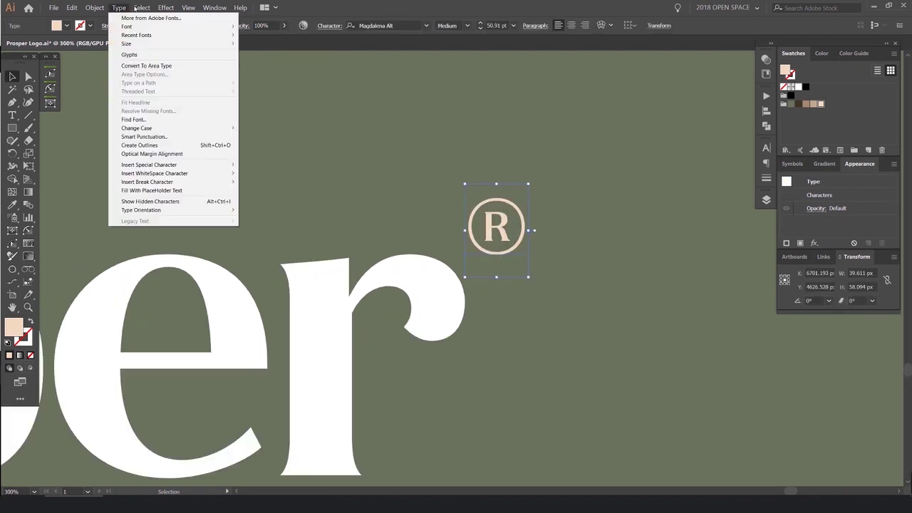
click(146, 145)
scroll(538, 218, down, 4)
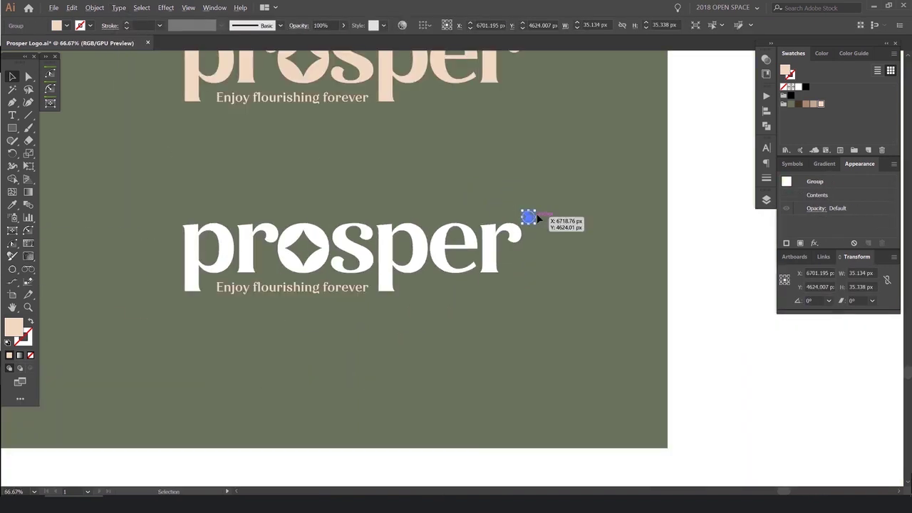
click(566, 193)
- Extend the green background rectangle downward to make room below the white logo and lock it
key(space)
scroll(552, 197, down, 1)
scroll(562, 189, left, 1)
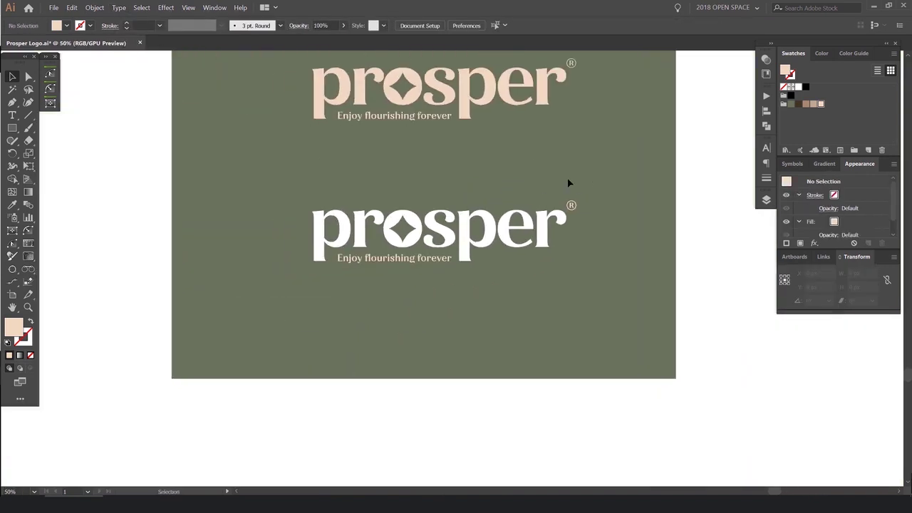
drag(307, 300, 423, 257)
scroll(492, 240, down, 1)
scroll(514, 193, up, 1)
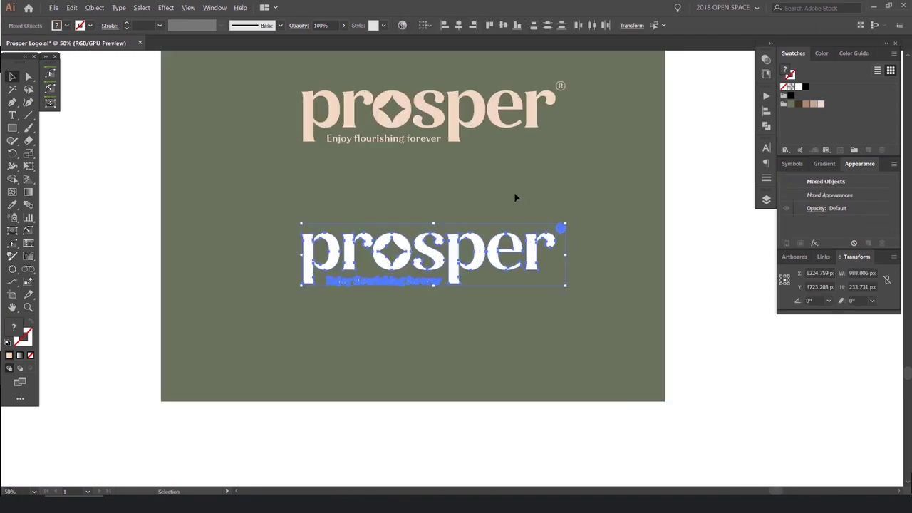
click(603, 188)
scroll(421, 248, down, 3)
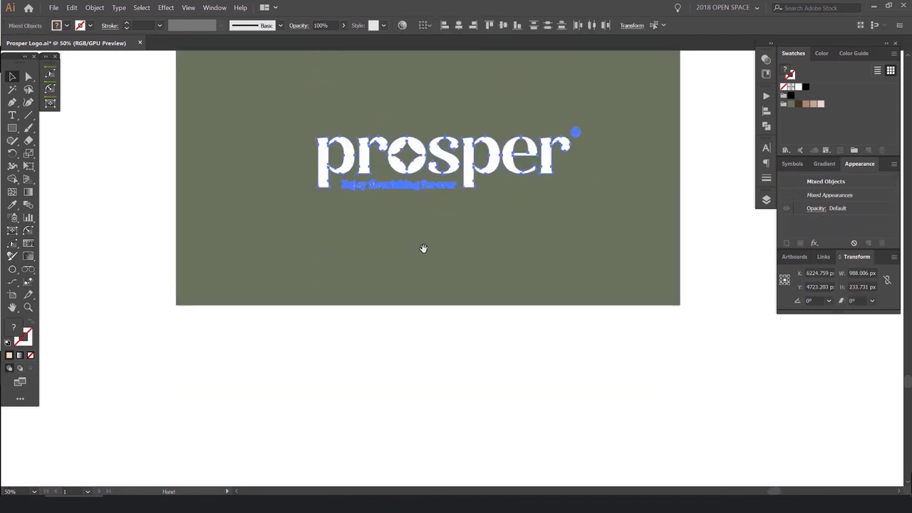
click(424, 305)
drag(420, 305, 418, 421)
scroll(452, 363, down, 1)
key(ctrl+2)
- Place a copy of the white logo below it, filled with olive green and set to the Multiply blend mode
drag(342, 260, 413, 327)
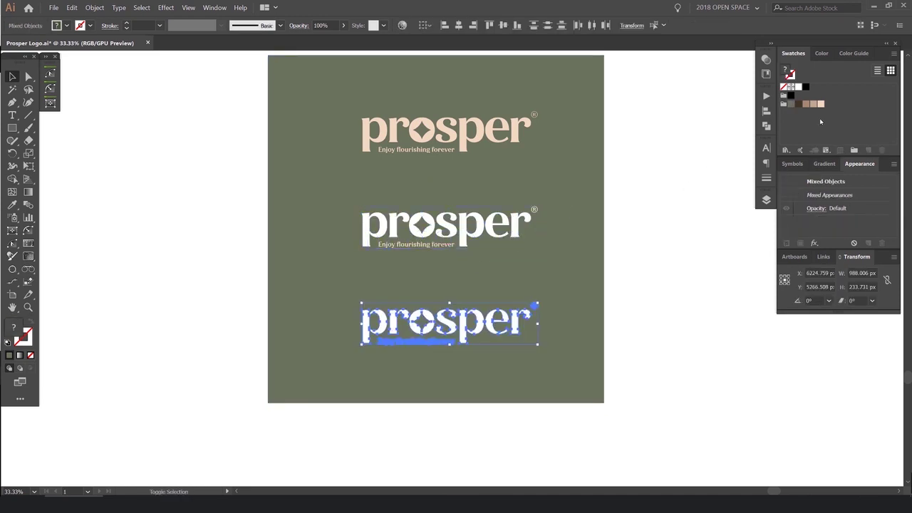
click(792, 105)
click(765, 59)
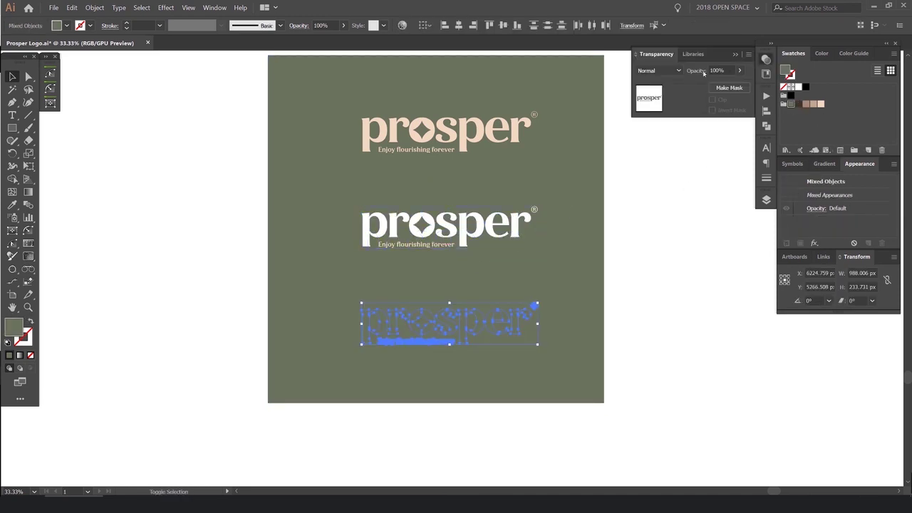
click(664, 72)
click(656, 109)
key(ctrl+shift+a)
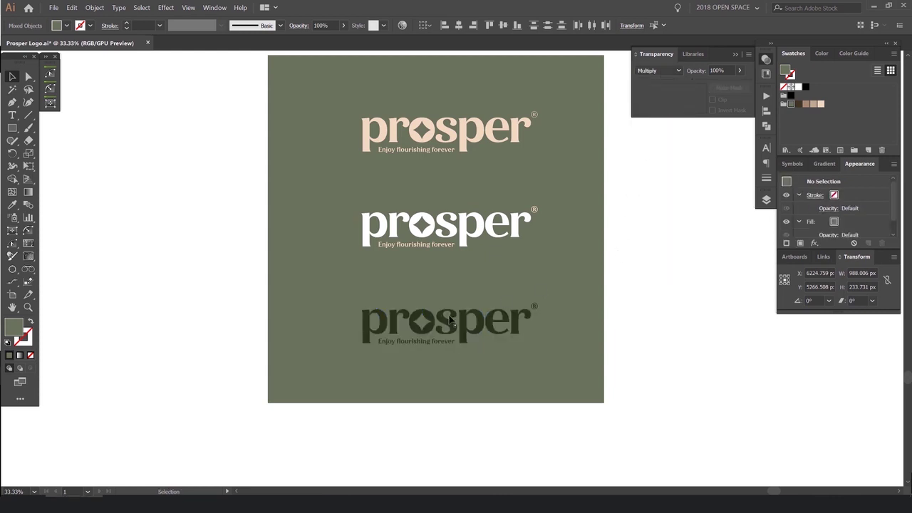
- Examine the dark logo version up close and hide the panels to view all three colour versions together
scroll(426, 317, up, 2)
scroll(617, 326, up, 3)
scroll(675, 234, down, 4)
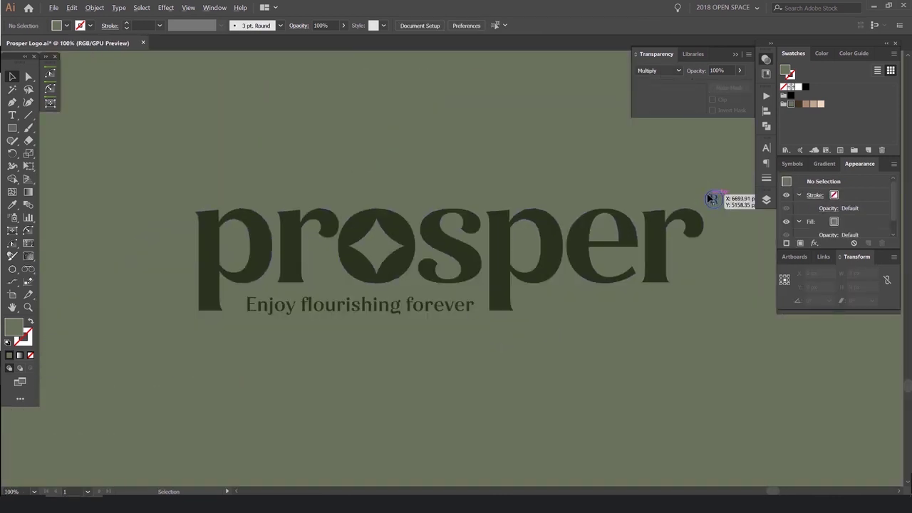
scroll(608, 218, down, 1)
key(Tab)
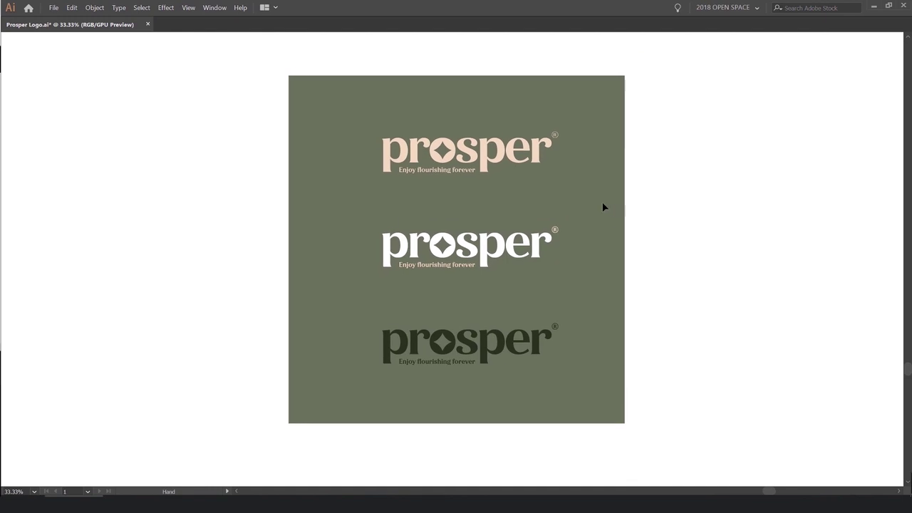
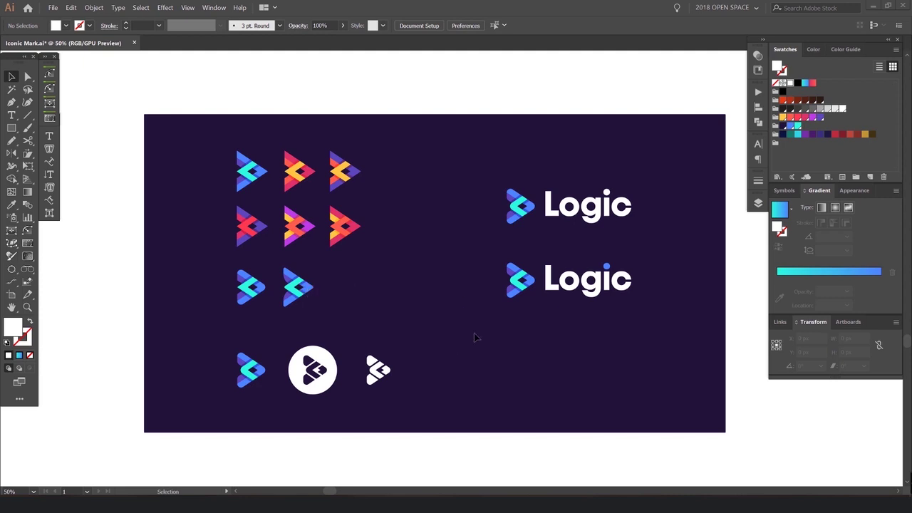
scroll(378, 223, up, 1)
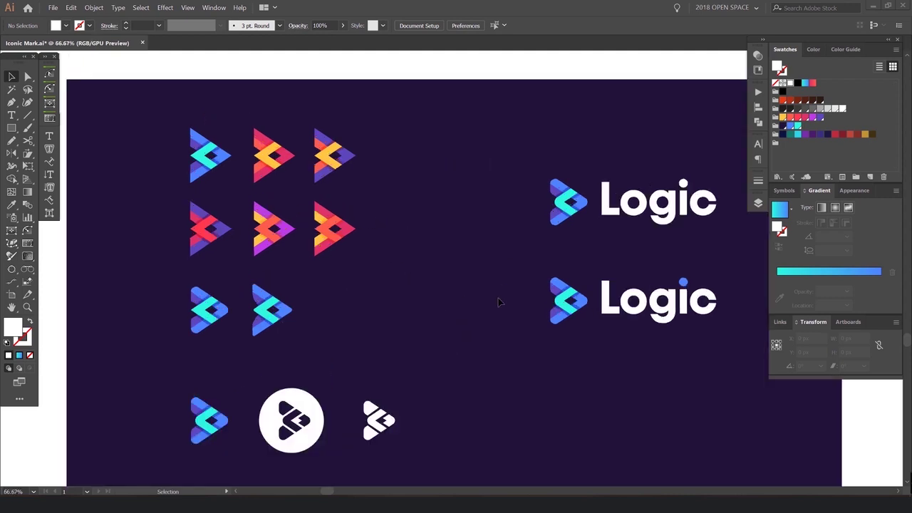
- View the Logic logo board without the panels, covering both wordmark lockups and the triangular icon variants
drag(656, 390, 533, 375)
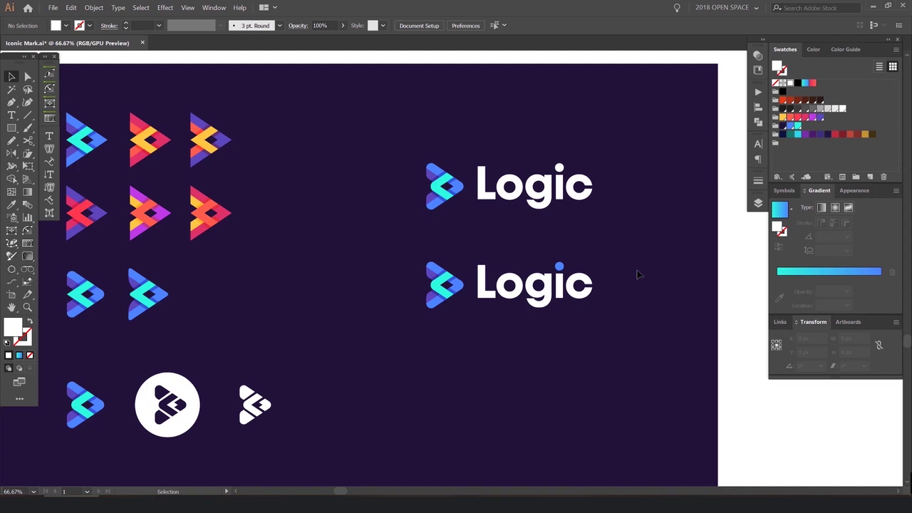
drag(276, 238, 409, 230)
scroll(421, 223, up, 1)
key(Tab)
scroll(415, 234, down, 1)
drag(619, 91, 536, 126)
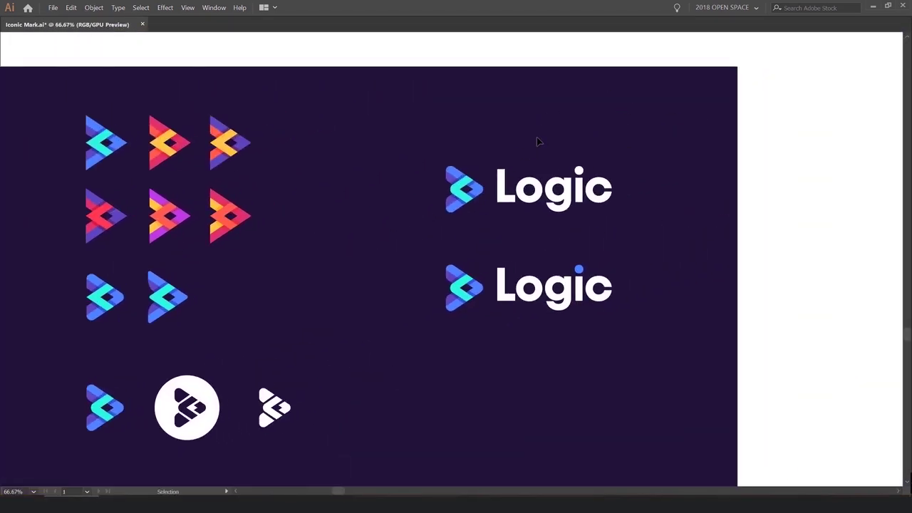
drag(318, 226, 502, 167)
drag(342, 126, 395, 155)
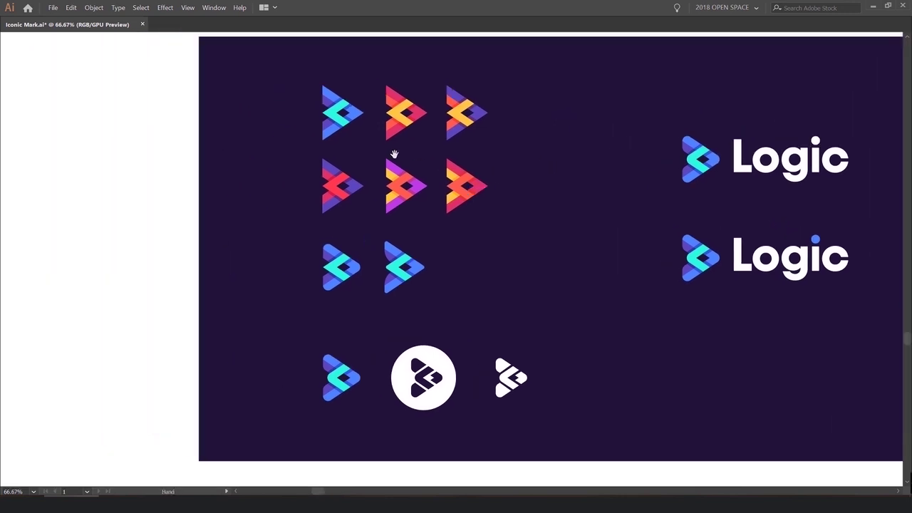
- Examine the icon's sharp and rounded colour variants and its one-colour versions up close
scroll(346, 158, up, 1)
scroll(347, 162, up, 2)
scroll(348, 162, right, 1)
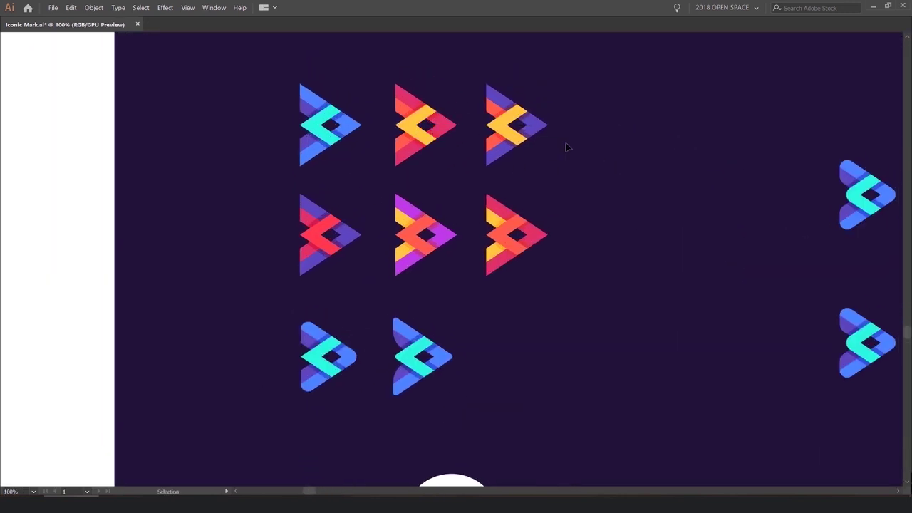
drag(584, 315, 553, 166)
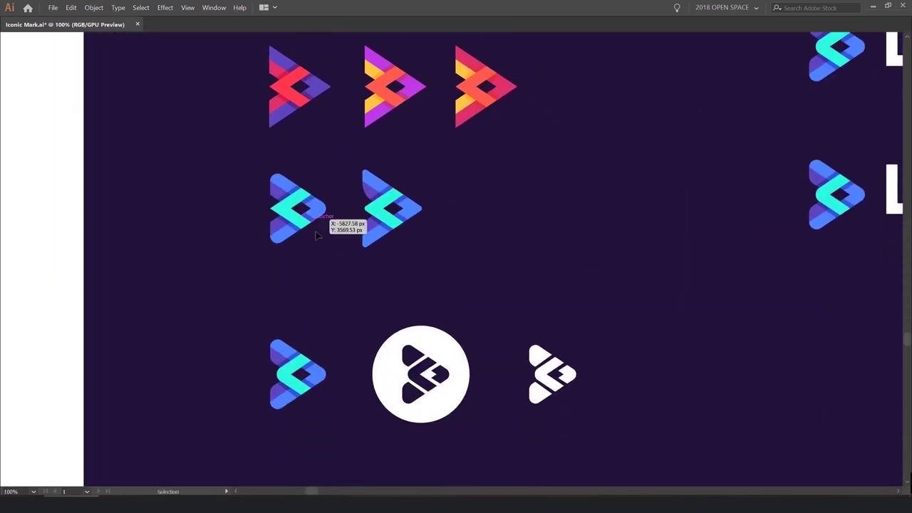
scroll(560, 162, up, 3)
scroll(560, 162, right, 1)
scroll(563, 235, down, 3)
scroll(563, 235, right, 1)
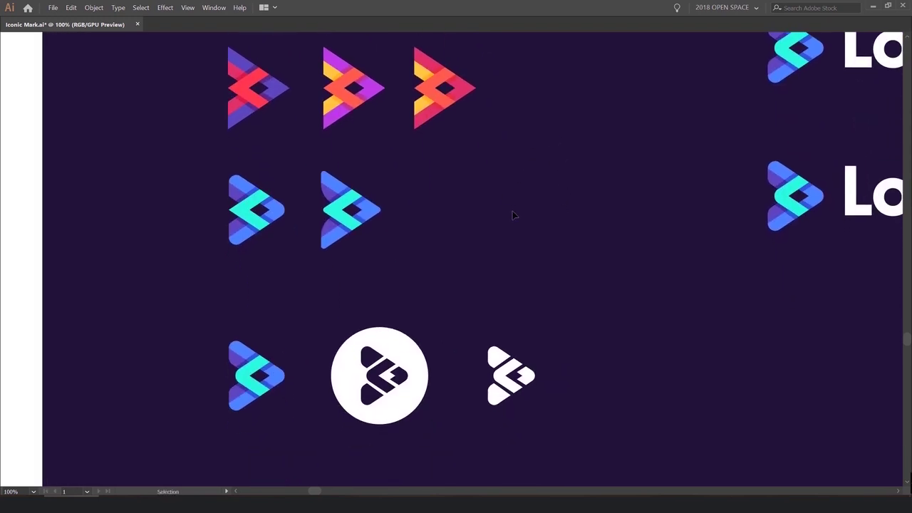
scroll(513, 213, down, 2)
scroll(506, 194, up, 2)
scroll(506, 193, right, 2)
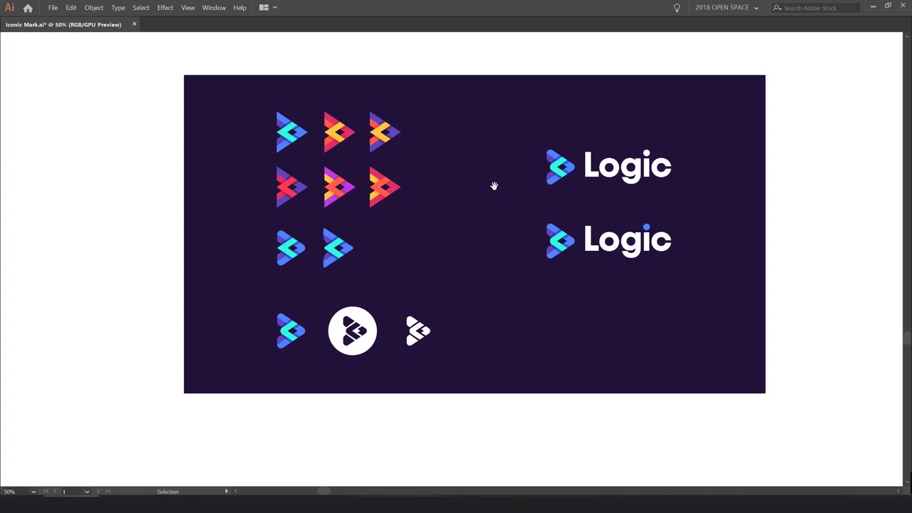
- Examine the rows of coloured and white triangular concept marks on the larger dark board
scroll(485, 203, down, 4)
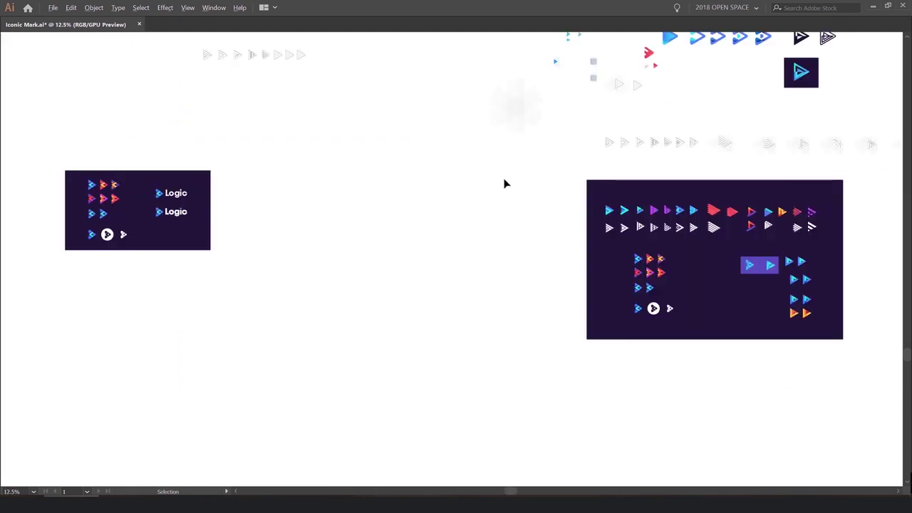
drag(736, 177, 561, 163)
scroll(616, 205, up, 2)
scroll(618, 211, up, 1)
drag(578, 216, 657, 144)
drag(527, 177, 499, 239)
scroll(295, 193, up, 2)
drag(351, 202, 425, 278)
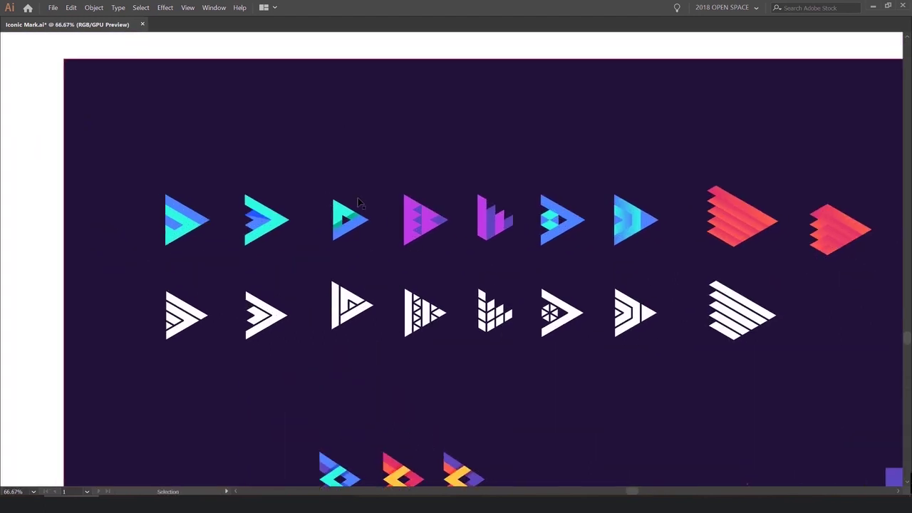
drag(706, 158, 703, 157)
drag(780, 152, 516, 154)
scroll(517, 154, right, 8)
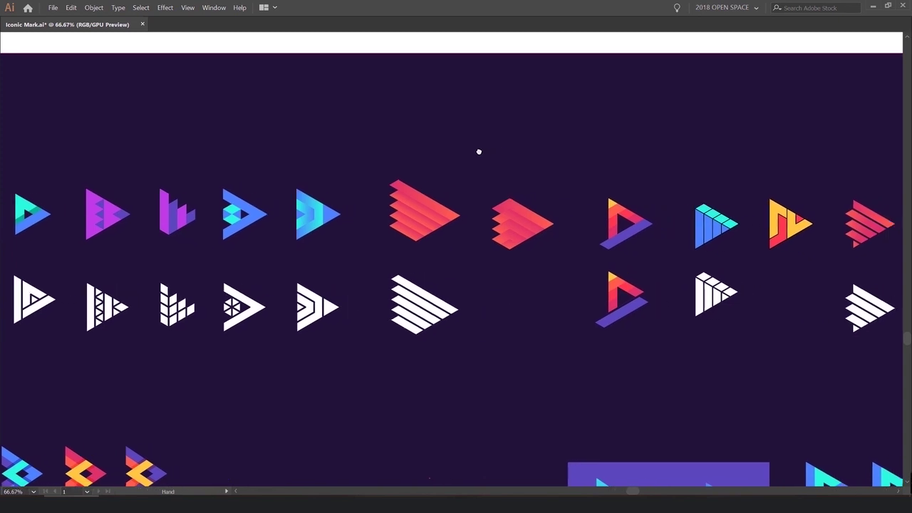
scroll(517, 134, right, 3)
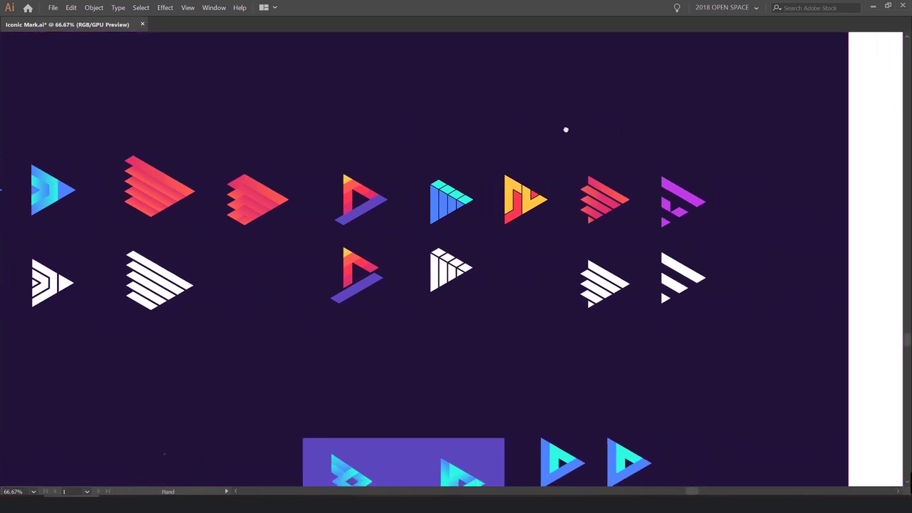
scroll(472, 194, right, 4)
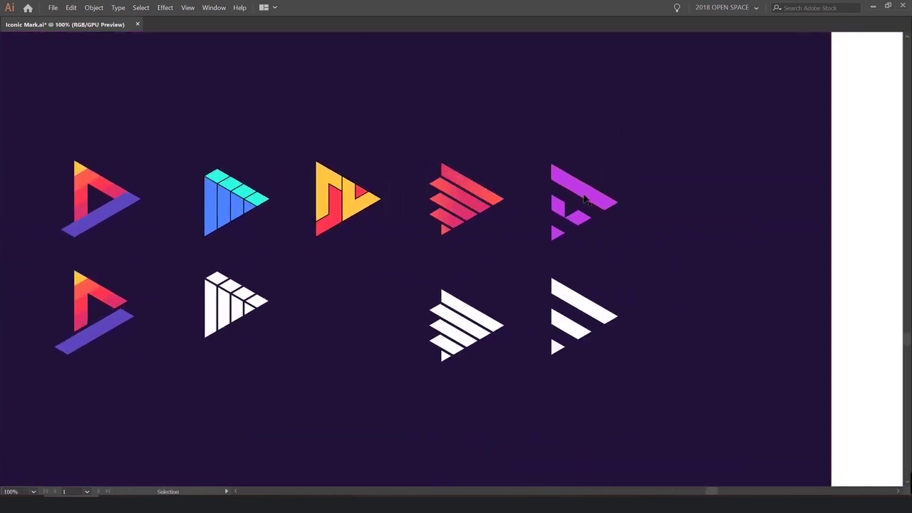
- Examine the earlier concept board with the gradient play-triangle marks above the geometric ones
scroll(581, 203, down, 3)
scroll(571, 182, up, 10)
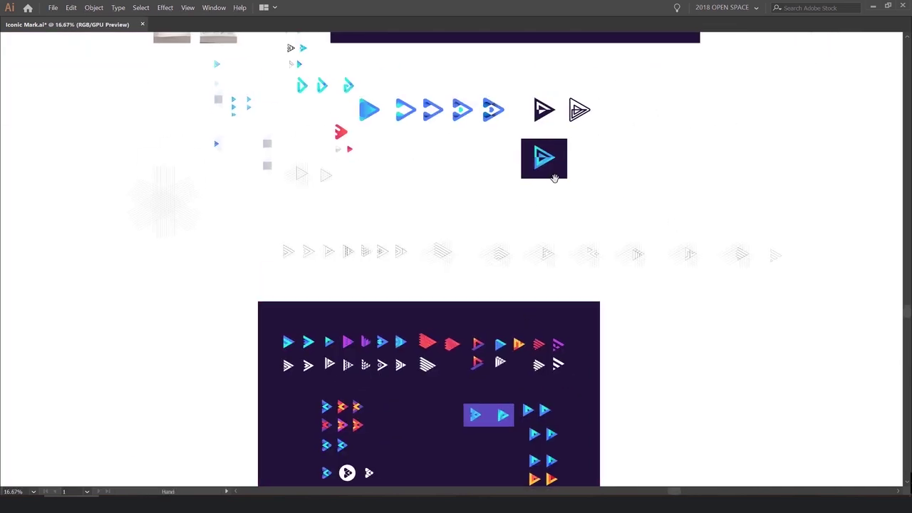
scroll(574, 147, up, 2)
scroll(478, 220, up, 2)
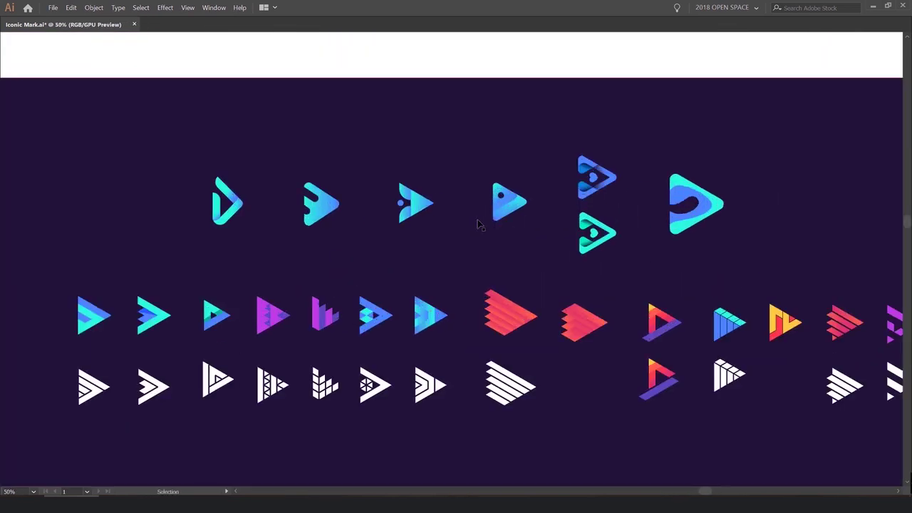
drag(417, 213, 415, 261)
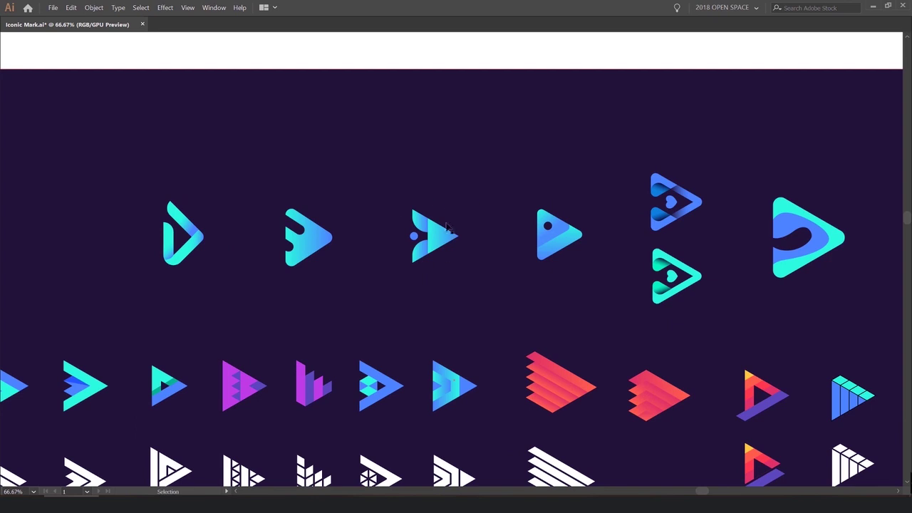
scroll(447, 226, right, 5)
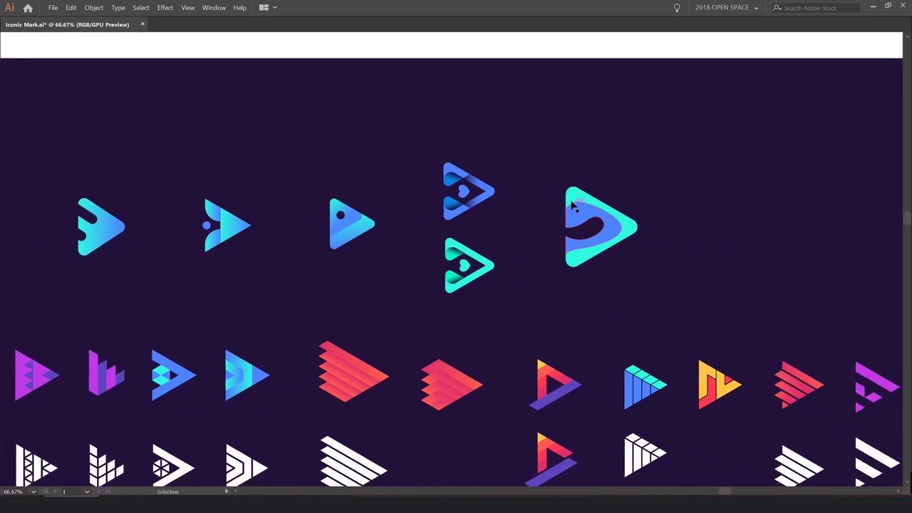
scroll(572, 204, down, 1)
scroll(572, 205, down, 1)
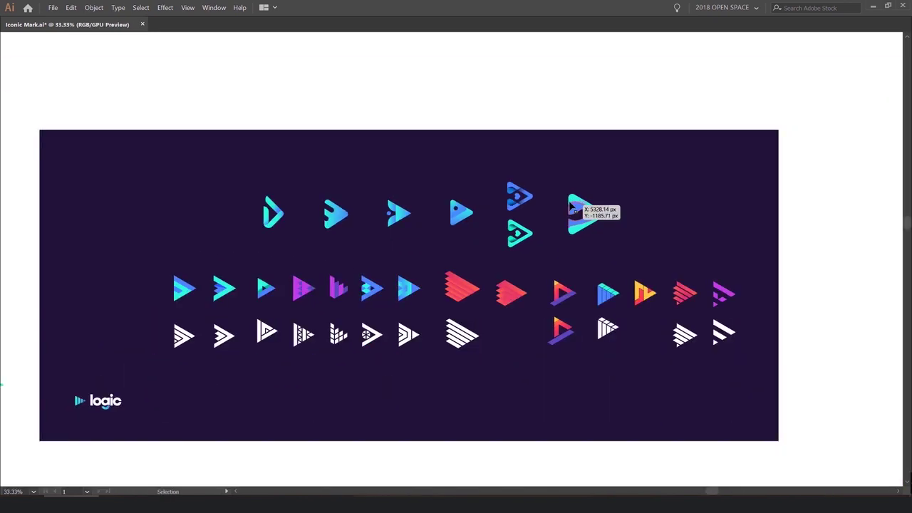
scroll(572, 206, down, 1)
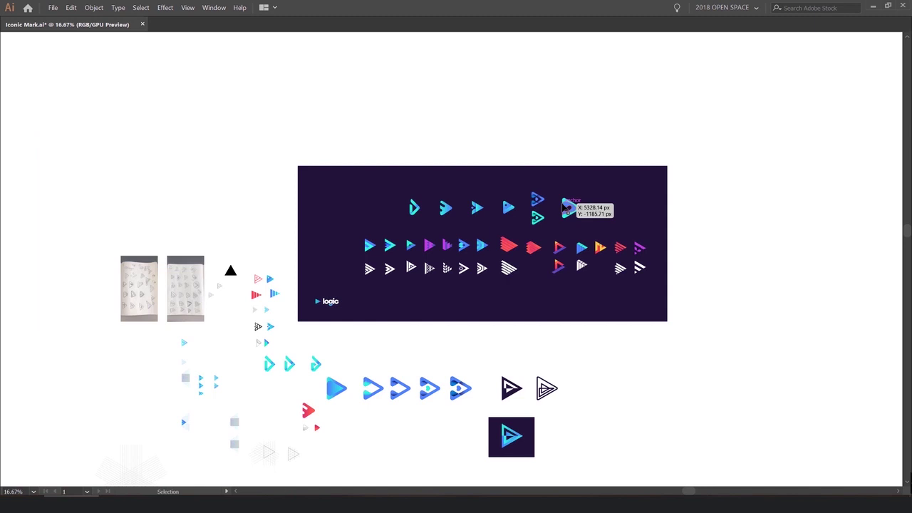
- Examine the two sketchbook photos of play-triangle logo ideas beside the final logo board
scroll(485, 241, down, 1)
scroll(436, 242, up, 1)
drag(483, 190, 420, 254)
mouse_move(430, 263)
mouse_down()
mouse_move(222, 368)
mouse_move(169, 460)
mouse_up()
drag(181, 427, 528, 175)
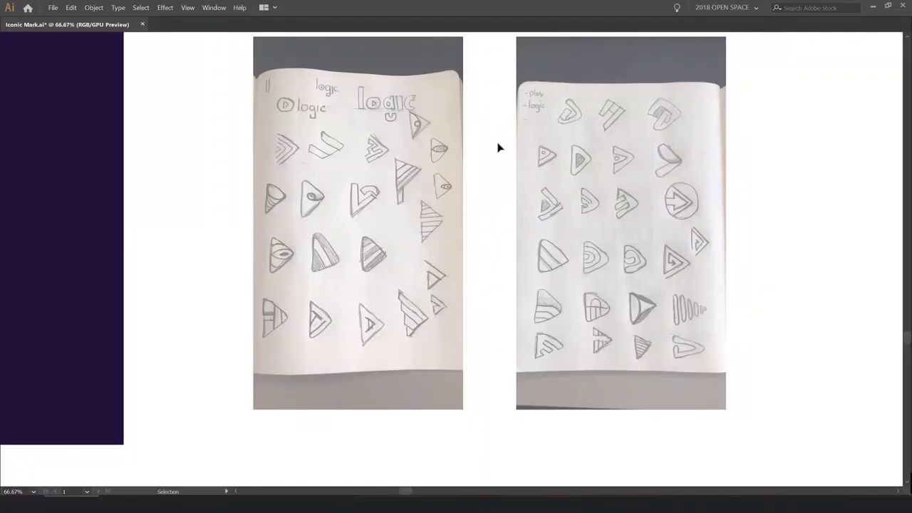
click(549, 132)
scroll(549, 132, up, 3)
scroll(493, 154, up, 1)
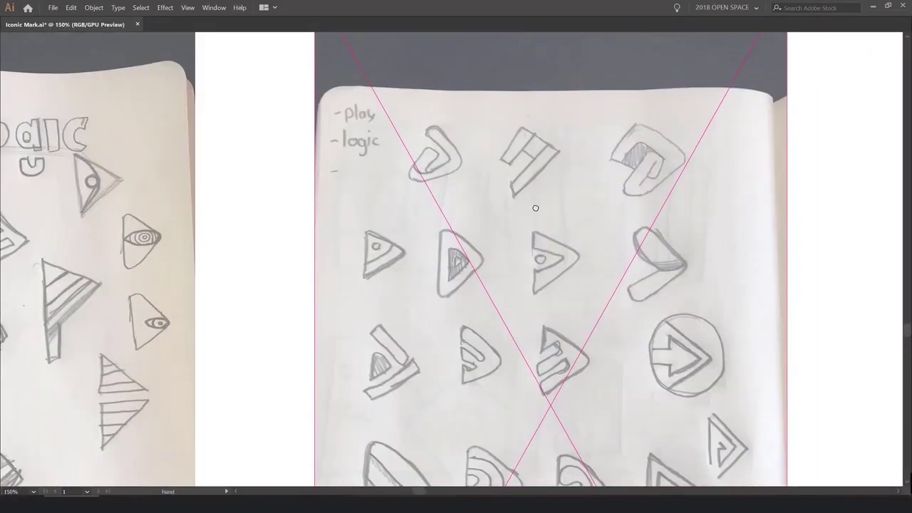
drag(535, 206, 464, 189)
drag(625, 240, 546, 110)
drag(573, 233, 580, 77)
scroll(549, 224, down, 3)
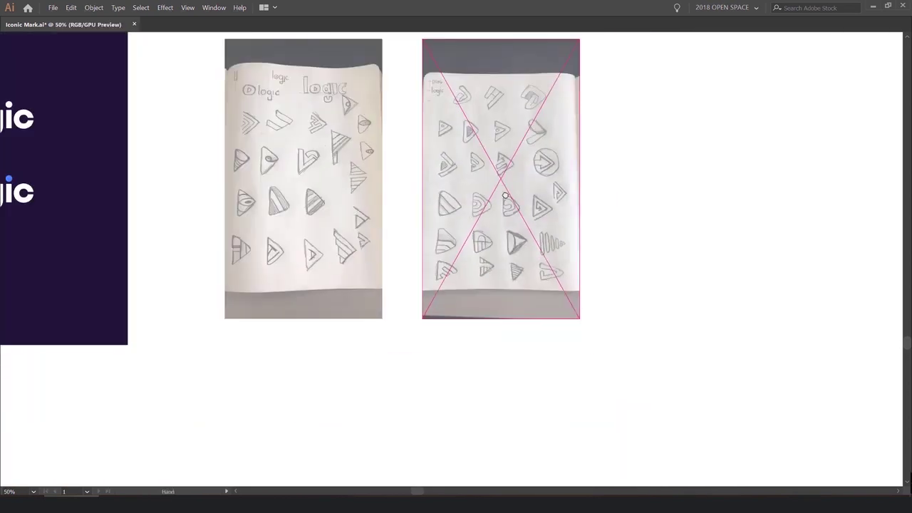
scroll(460, 193, up, 1)
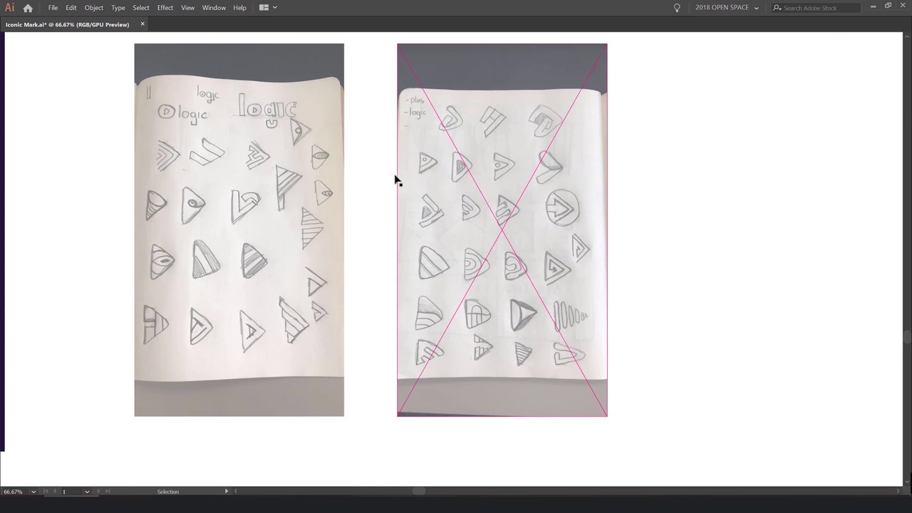
- Draw a straight horizontal path about 2106 px long in the empty area below the boards and fill it light gray
drag(422, 148, 607, 92)
scroll(483, 143, down, 2)
drag(380, 314, 398, 176)
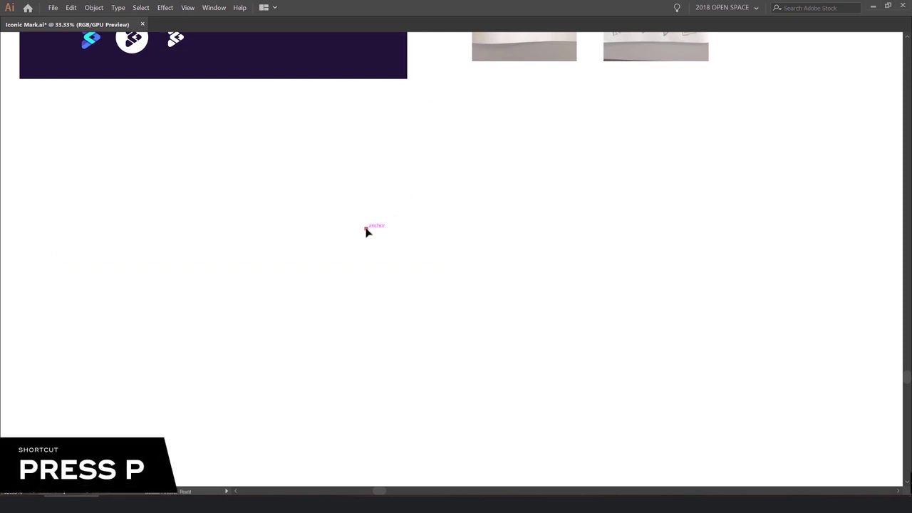
key(v)
scroll(527, 198, up, 1)
key(Tab)
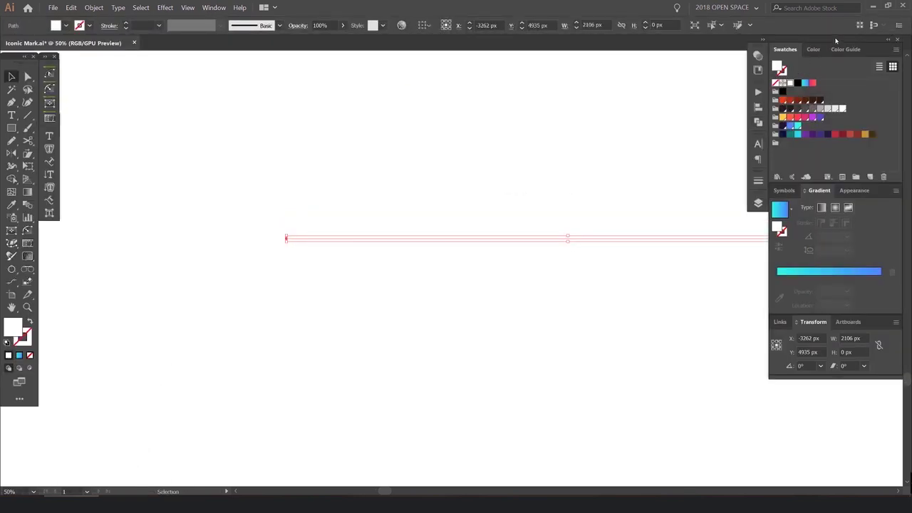
drag(836, 41, 840, 41)
click(837, 108)
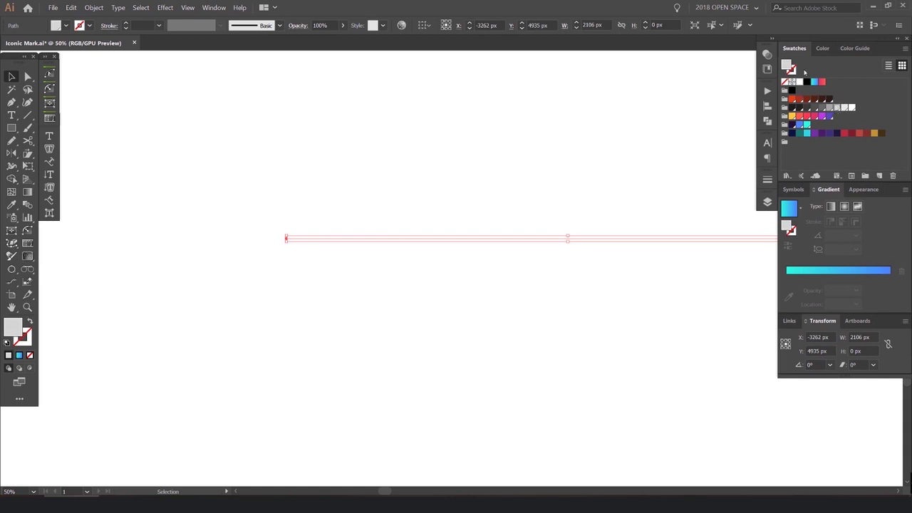
- Swap the horizontal path's fill and stroke so that the light gray colours its stroke
scroll(351, 267, up, 2)
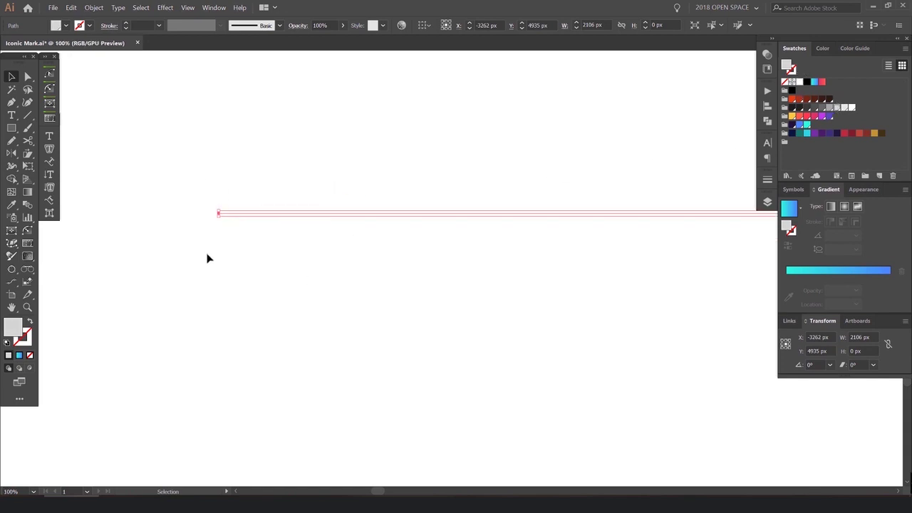
scroll(238, 238, up, 2)
drag(307, 139, 257, 189)
click(317, 169)
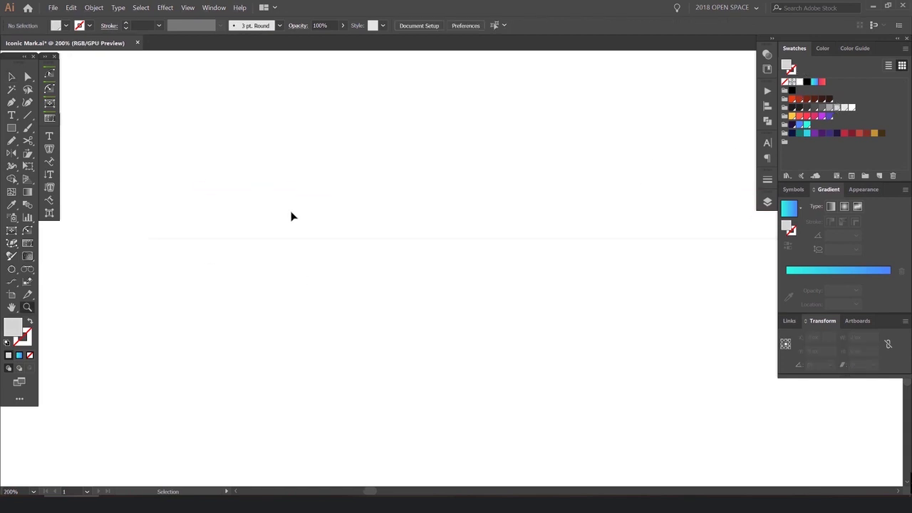
click(339, 209)
key(v)
click(250, 134)
drag(414, 133, 209, 258)
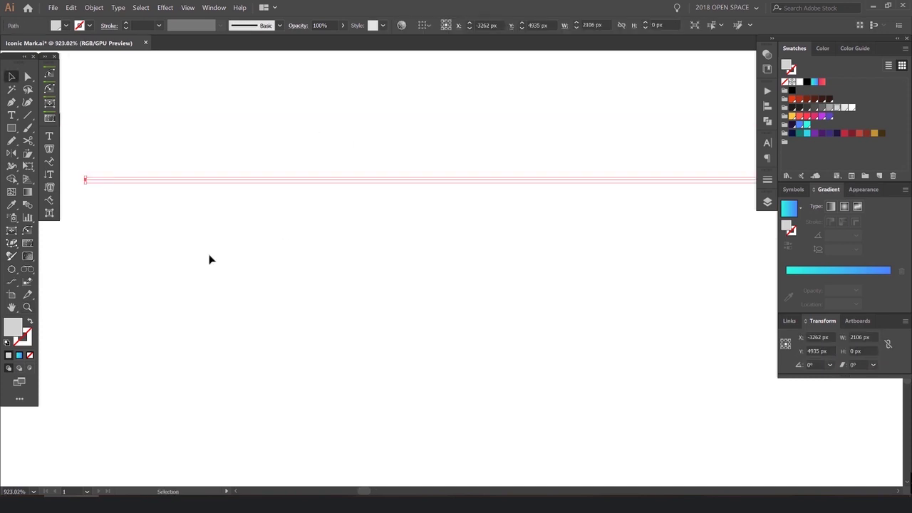
drag(389, 119, 281, 248)
click(280, 249)
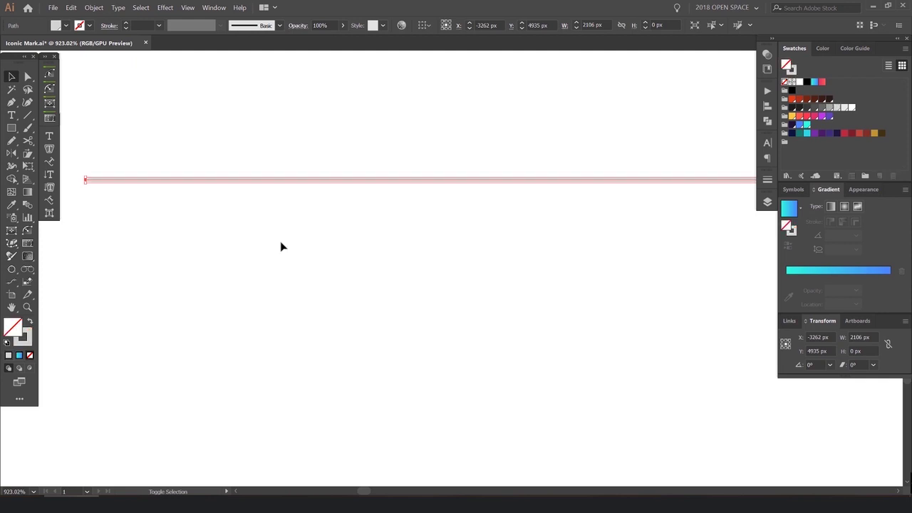
drag(292, 122, 228, 193)
click(277, 181)
key(shift+x)
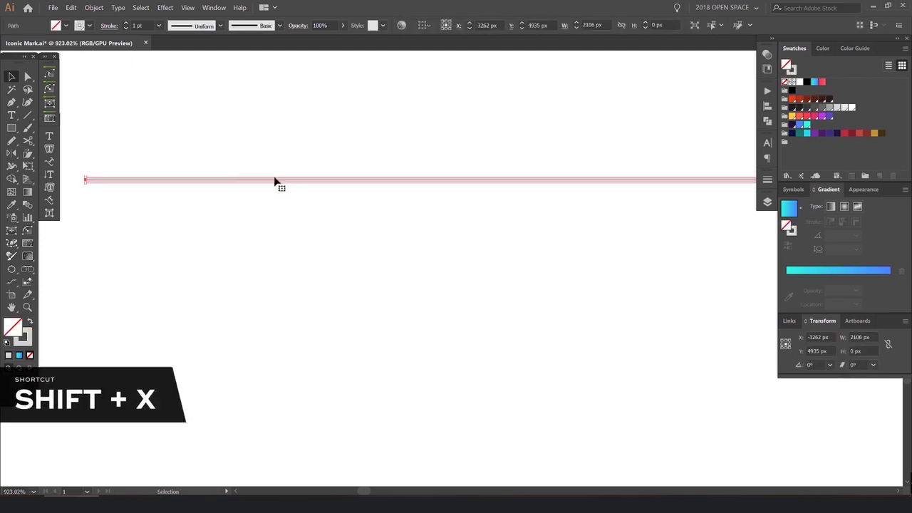
- Set the horizontal line's stroke weight to 2 pt and check it at a smaller zoom
click(207, 101)
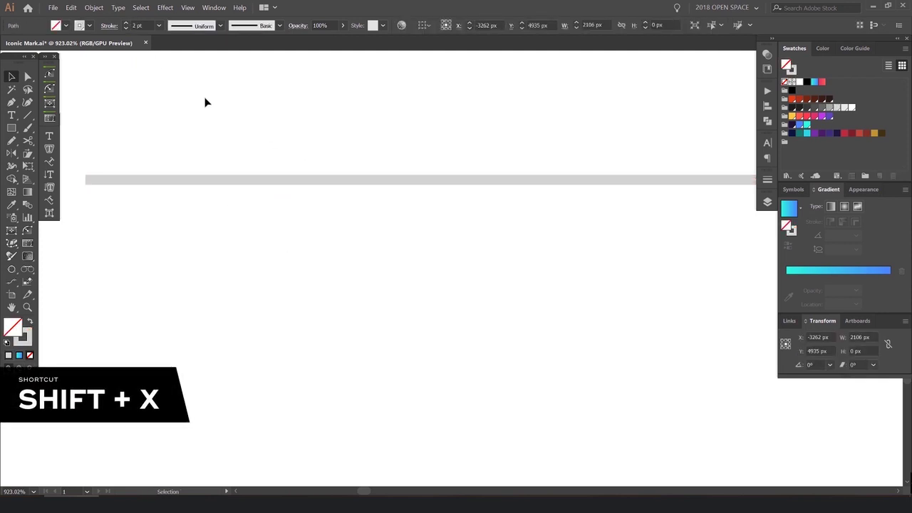
key(ctrl+1)
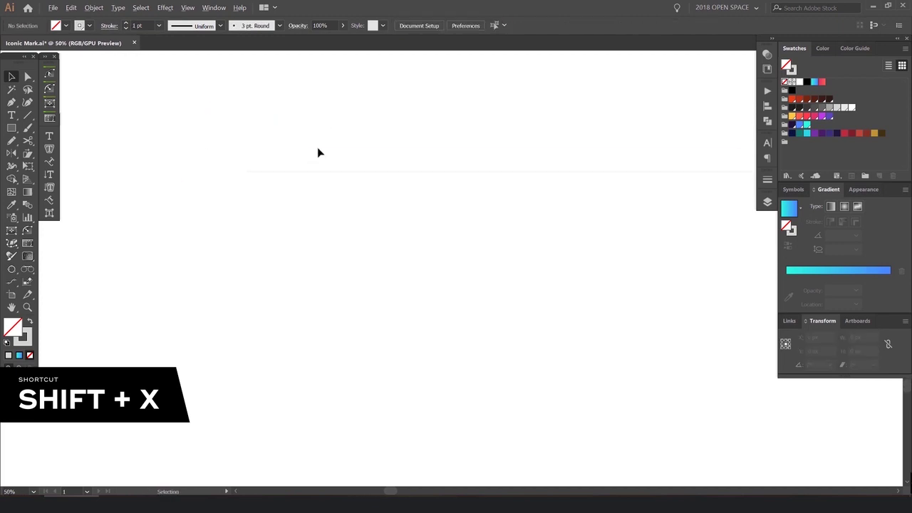
drag(322, 191, 239, 278)
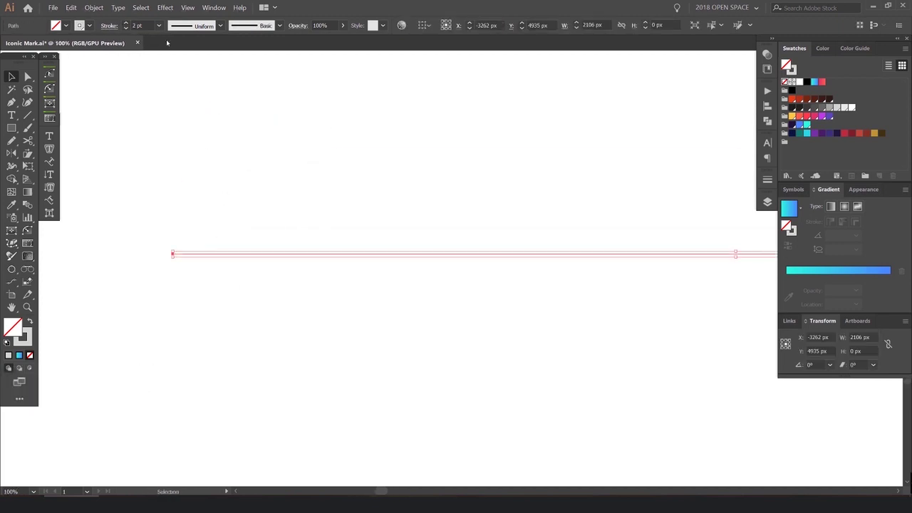
click(226, 102)
- Duplicate the gray horizontal line about 13 px below the original, keeping it aligned
scroll(266, 134, down, 4)
drag(269, 135, 277, 223)
scroll(256, 261, up, 3)
scroll(281, 274, up, 7)
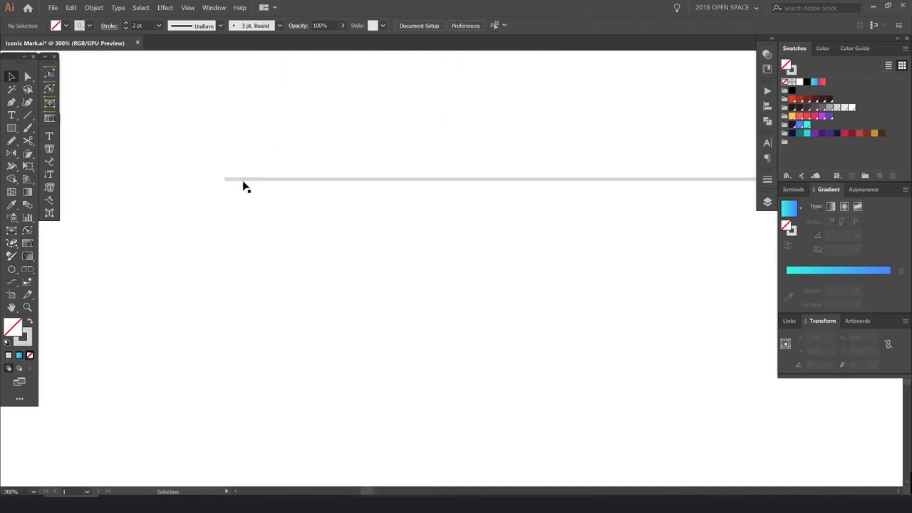
drag(266, 180, 266, 200)
scroll(233, 196, up, 3)
scroll(236, 193, down, 2)
drag(324, 170, 311, 149)
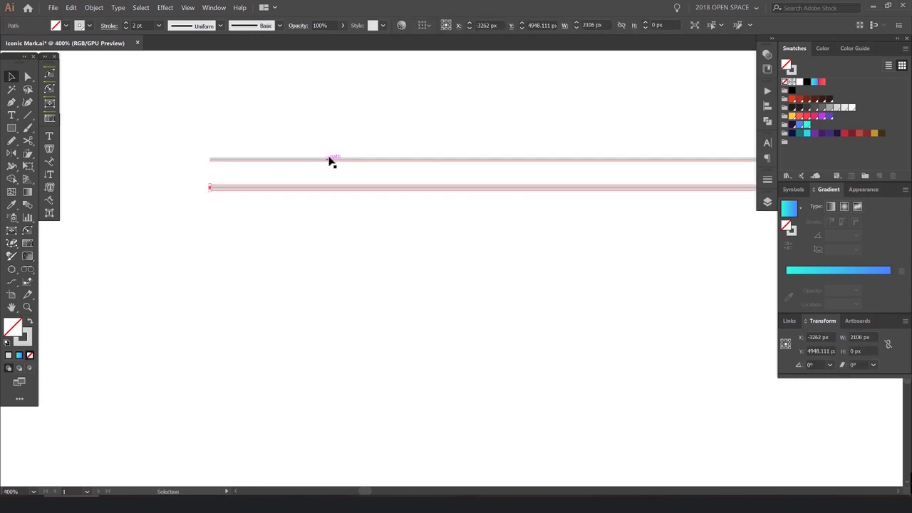
- Repeat the line duplication five times to build a stack of seven evenly spaced gray horizontal lines
key(ctrl+d)
key(ctrl+d)
key(ctrl+d)
key(ctrl+d)
key(ctrl+d)
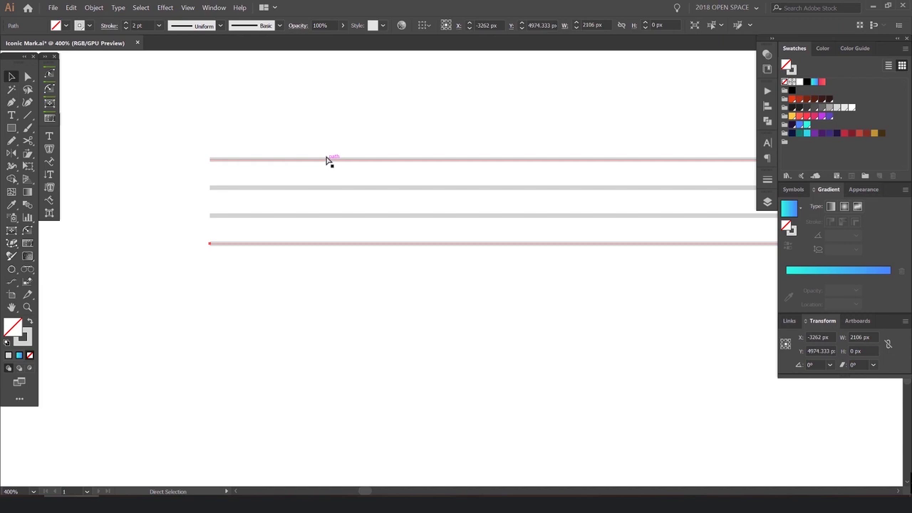
mouse_move(315, 80)
mouse_down()
mouse_move(306, 152)
mouse_move(253, 321)
mouse_up()
click(173, 209)
scroll(173, 209, down, 3)
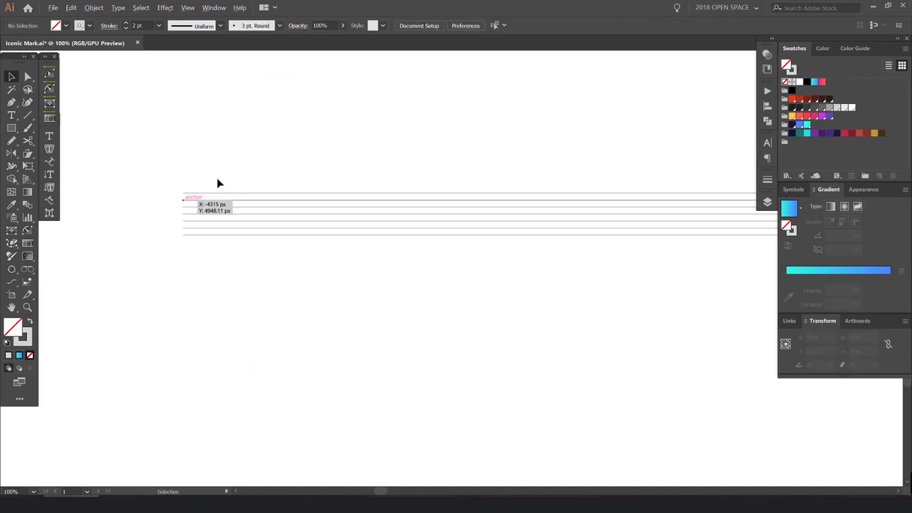
scroll(269, 148, down, 1)
scroll(278, 184, up, 3)
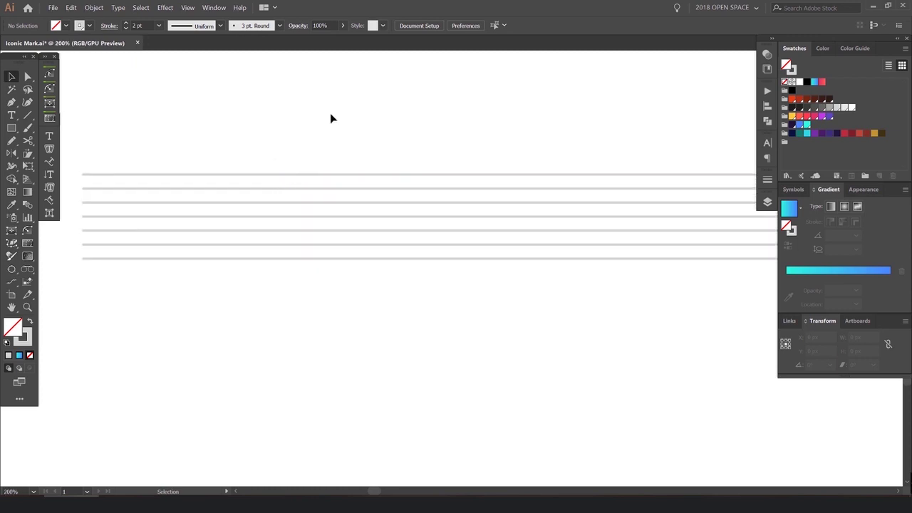
- Shorten all seven lines together to 586 px wide by moving only their right end anchors inward
click(342, 268)
click(427, 158)
drag(365, 148, 283, 136)
scroll(381, 147, down, 1)
drag(417, 127, 332, 247)
scroll(468, 212, down, 3)
scroll(464, 212, right, 2)
scroll(464, 212, down, 1)
key(a)
drag(617, 204, 463, 333)
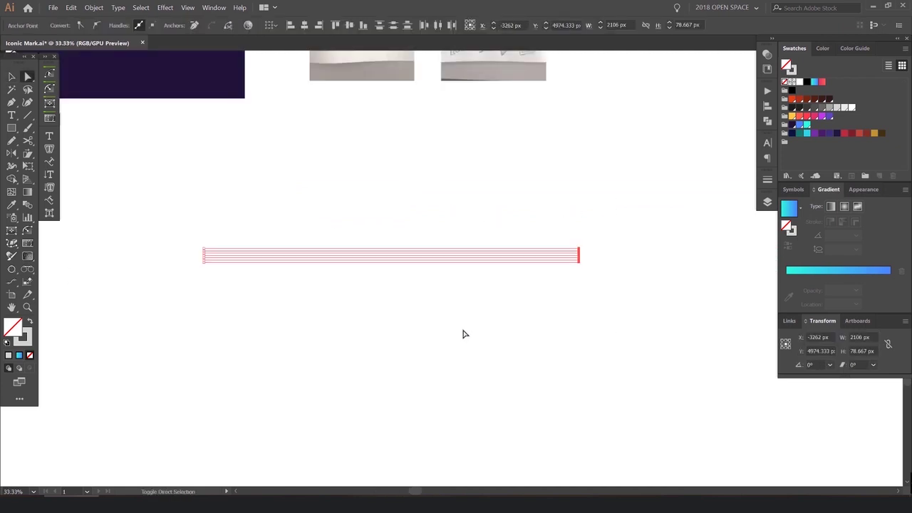
key(Left)
key(Left)
key(Left)
key(Left)
key(Left)
key(Left)
key(Left)
key(Left)
key(Left)
key(Left)
key(Left)
key(Left)
key(Left)
key(Left)
key(Left)
key(Left)
key(Left)
key(Left)
key(Left)
key(Left)
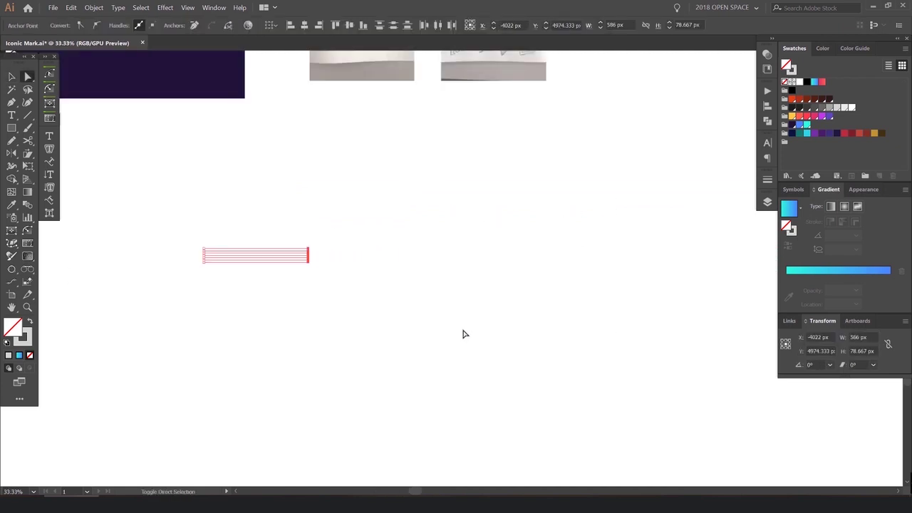
- Scale the set of seven lines up to about 215 px tall, widening the spacing between them
key(v)
drag(329, 255, 499, 244)
drag(370, 258, 420, 223)
drag(560, 221, 597, 221)
click(459, 175)
scroll(460, 176, up, 1)
drag(467, 175, 374, 289)
click(553, 183)
- Hide the panels and shorten all seven lines to 1408 px wide by moving their right end anchors inward
key(Tab)
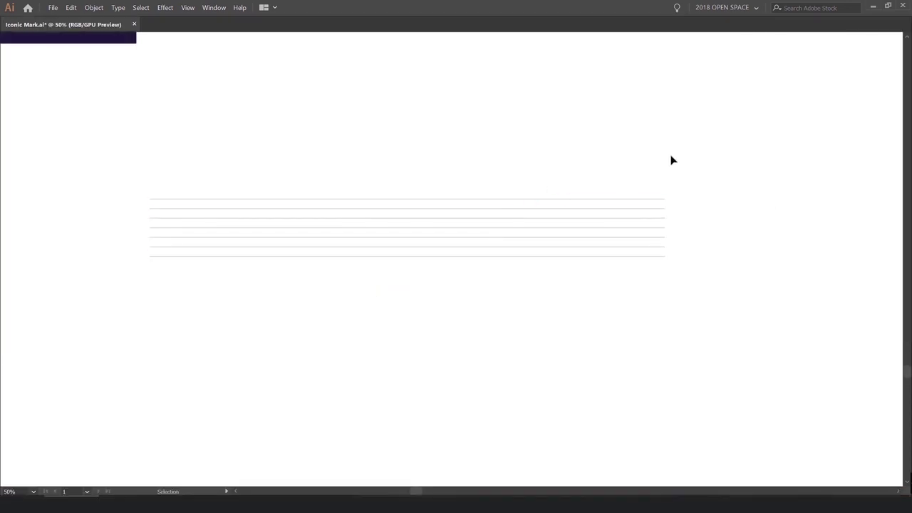
drag(537, 286, 534, 287)
key(a)
drag(717, 143, 559, 301)
key(shift+Left)
key(shift+Left)
key(shift+Left)
key(shift+Left)
key(shift+Left)
key(shift+Left)
key(shift+Left)
key(shift+Left)
key(shift+Left)
key(shift+Left)
key(shift+Left)
key(shift+Left)
key(shift+Left)
key(shift+Left)
key(shift+Left)
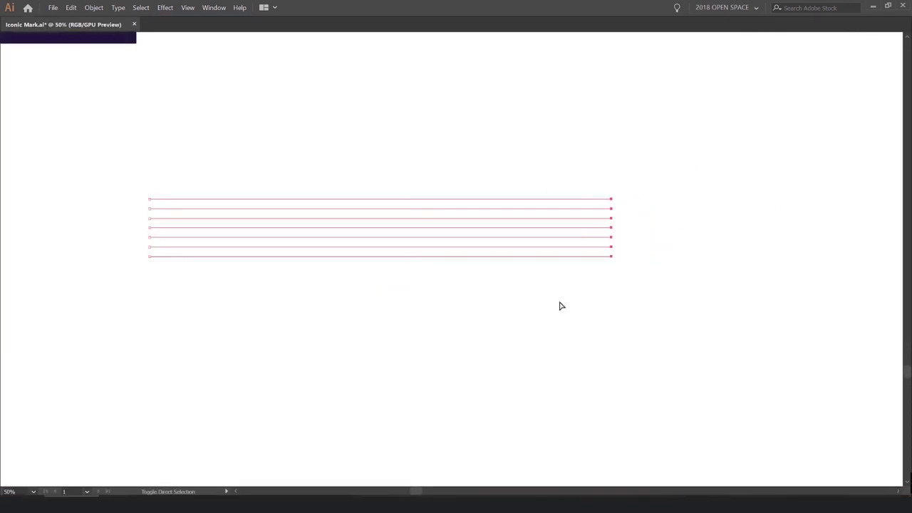
key(shift+Left)
key(shift+Left)
key(shift+Left)
key(shift+Left)
key(shift+Left)
key(shift+Left)
key(shift+Left)
key(shift+Left)
key(shift+Left)
key(shift+Left)
key(shift+Left)
key(shift+Left)
drag(651, 104, 518, 322)
scroll(522, 277, up, 2)
drag(644, 95, 511, 287)
key(shift+Left)
key(shift+Left)
key(shift+Left)
- Group the seven horizontal lines and add a copy rotated 90° that crosses them at their centre
scroll(512, 288, down, 2)
drag(443, 184, 506, 196)
key(v)
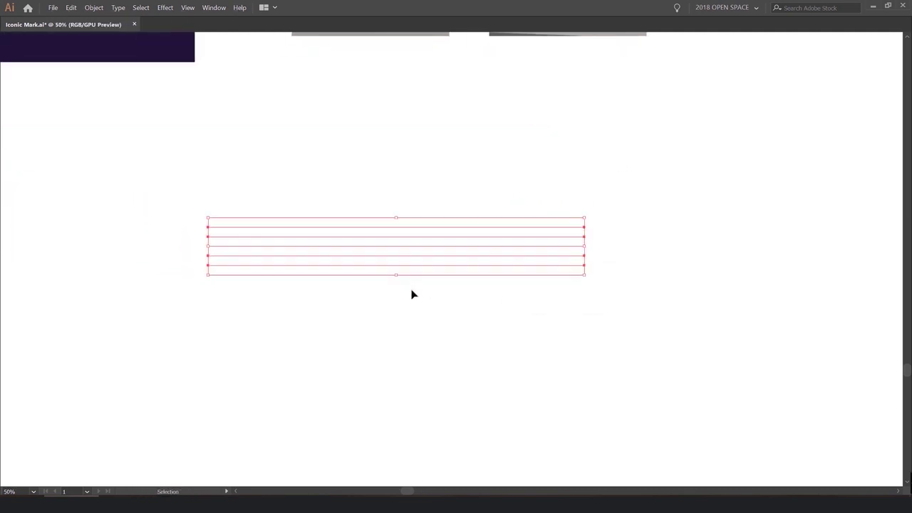
click(448, 280)
drag(443, 276, 443, 284)
key(ctrl+z)
key(v)
key(a)
drag(588, 215, 377, 361)
drag(558, 79, 334, 140)
drag(480, 112, 339, 155)
drag(467, 64, 326, 146)
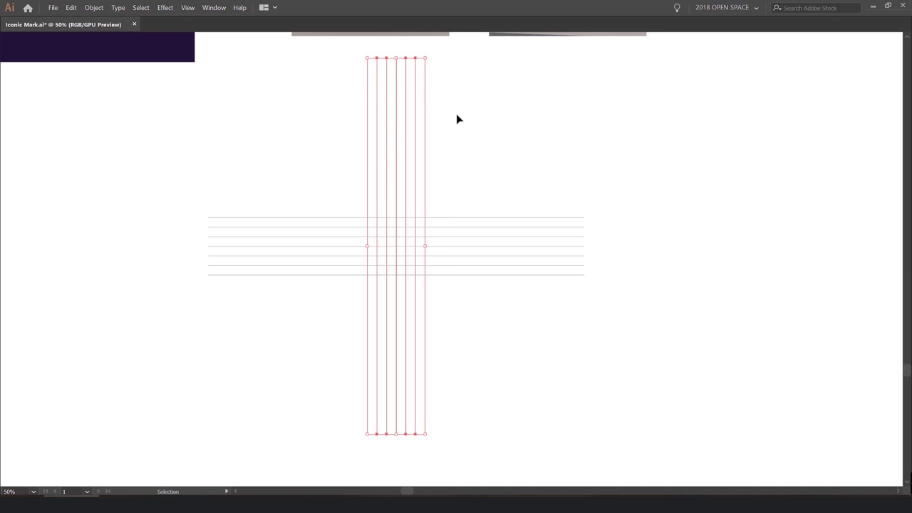
- Select the horizontal line group and bring the hidden panels back into view
drag(474, 307, 536, 186)
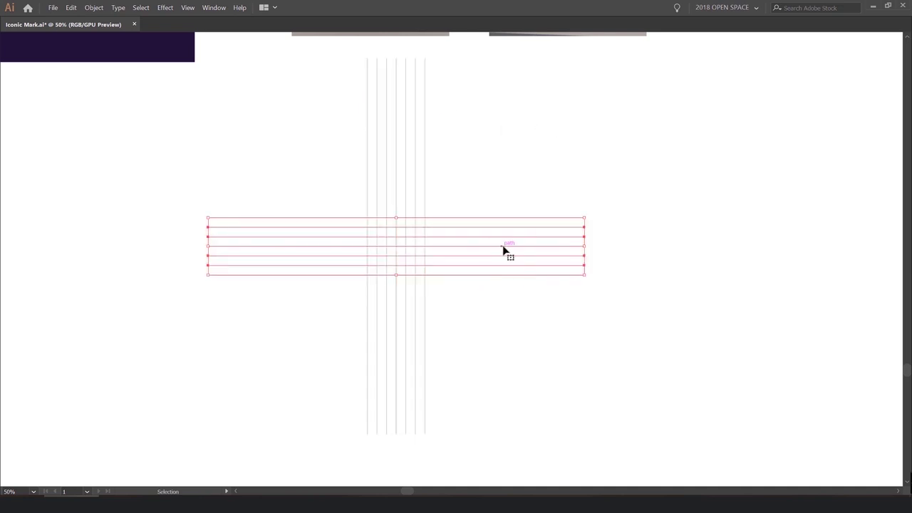
scroll(503, 249, up, 1)
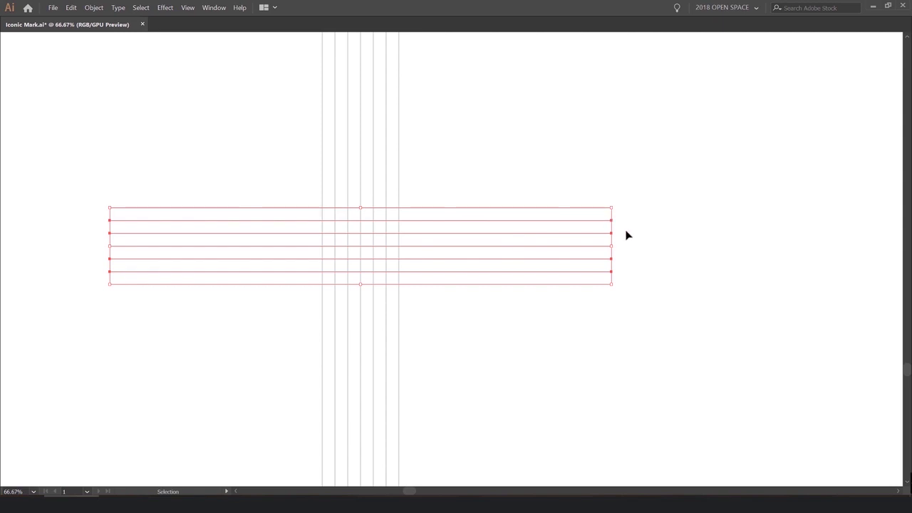
key(Tab)
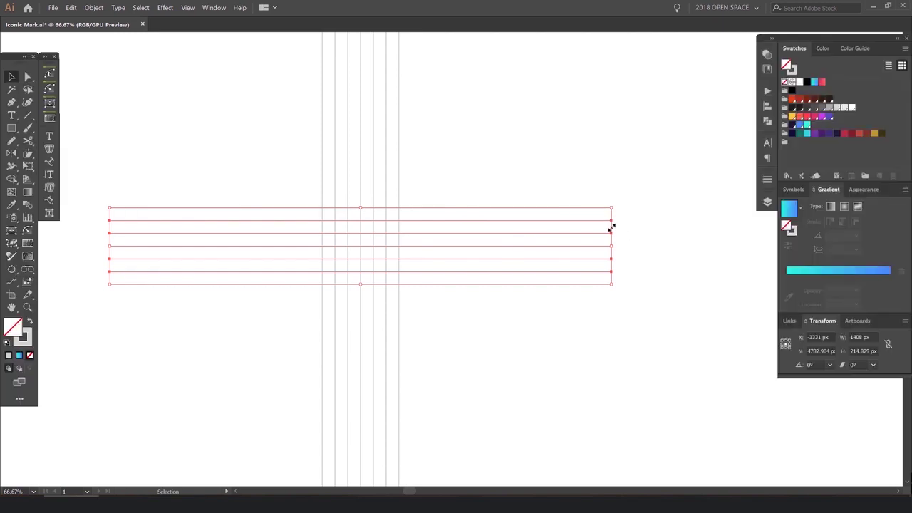
drag(532, 297, 574, 220)
key(Tab)
key(Tab)
drag(509, 197, 509, 206)
- Rotate the horizontal line group by -30° about the left end of its lowest line, comparing it with the preview
key(r)
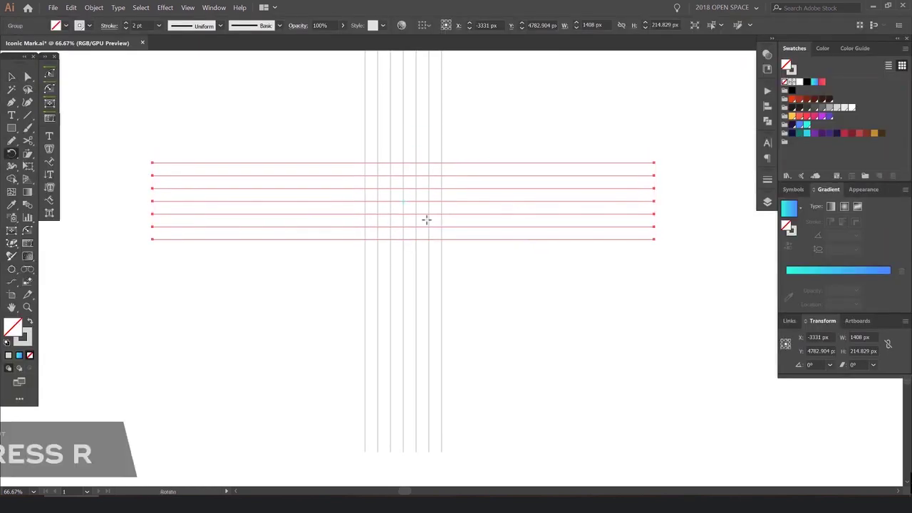
key(ctrl+1)
scroll(205, 260, down, 1)
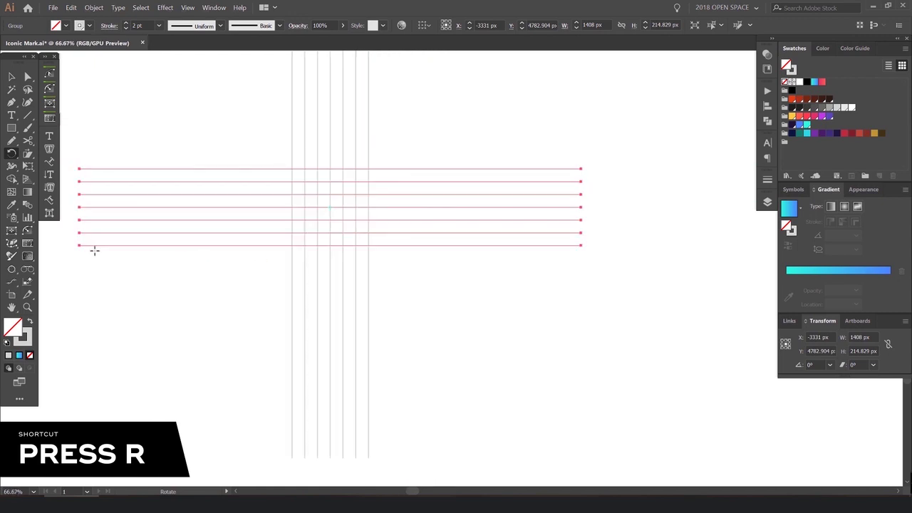
scroll(168, 248, up, 2)
scroll(186, 240, down, 3)
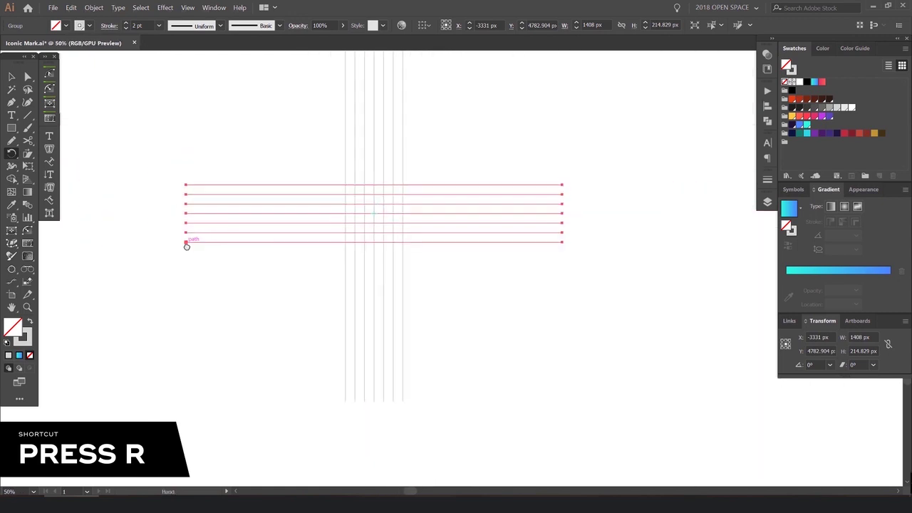
scroll(151, 250, up, 1)
alt+click(154, 251)
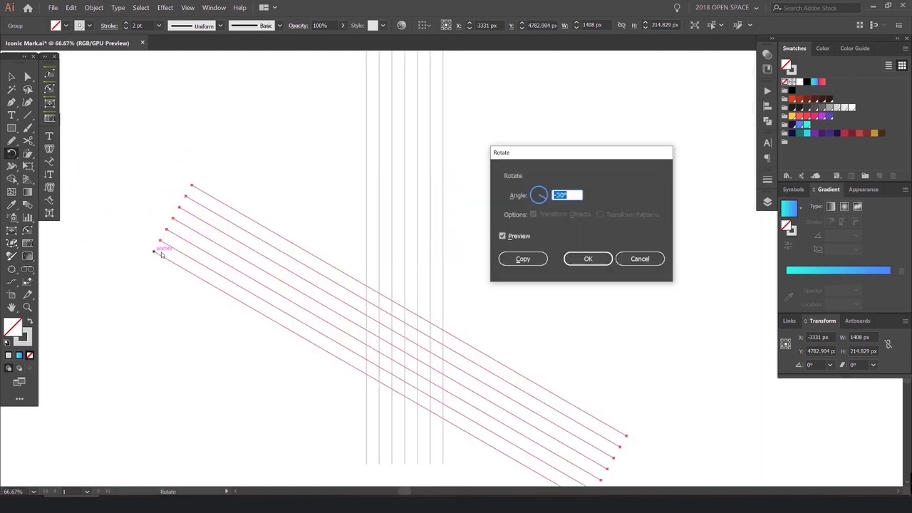
drag(571, 158, 587, 153)
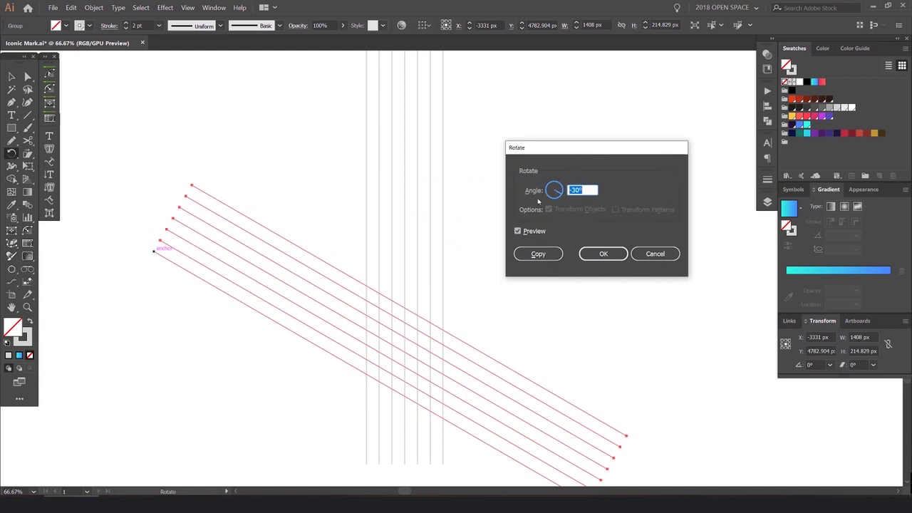
click(518, 231)
click(517, 231)
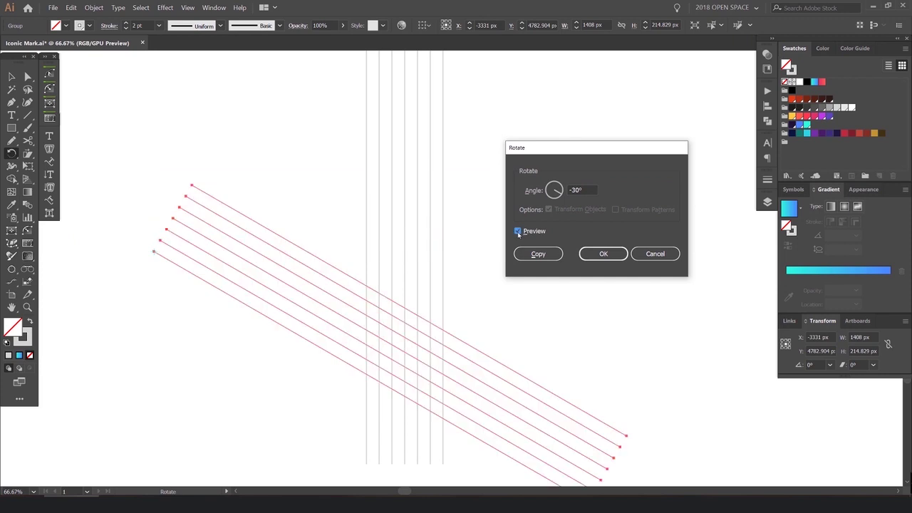
click(518, 231)
click(526, 232)
drag(555, 153, 554, 161)
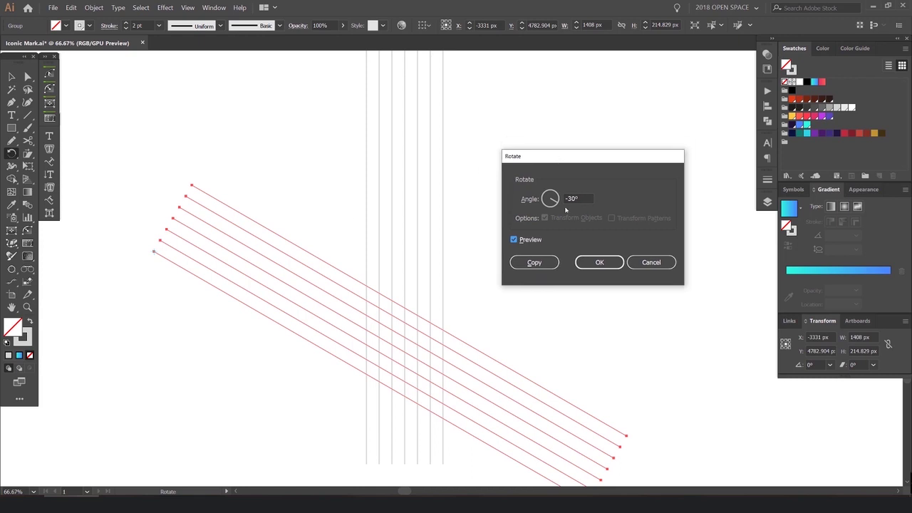
click(598, 262)
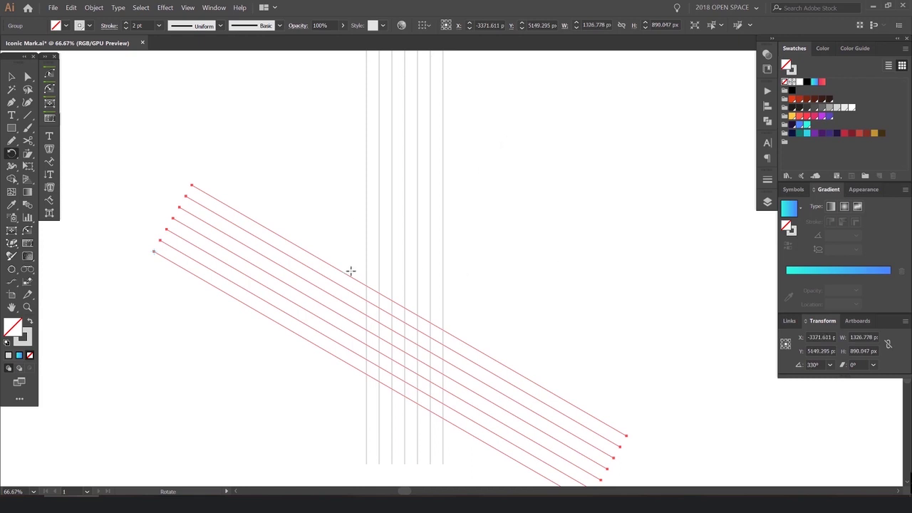
- Move the slanted line group straight up about 290 px so that it crosses the middle of the vertical lines
key(v)
drag(342, 279, 366, 174)
click(517, 155)
click(529, 292)
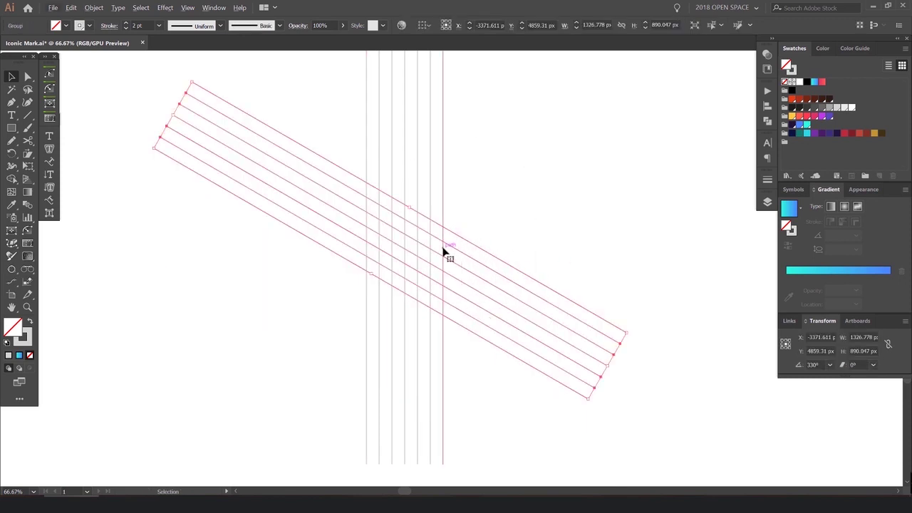
click(532, 206)
click(499, 322)
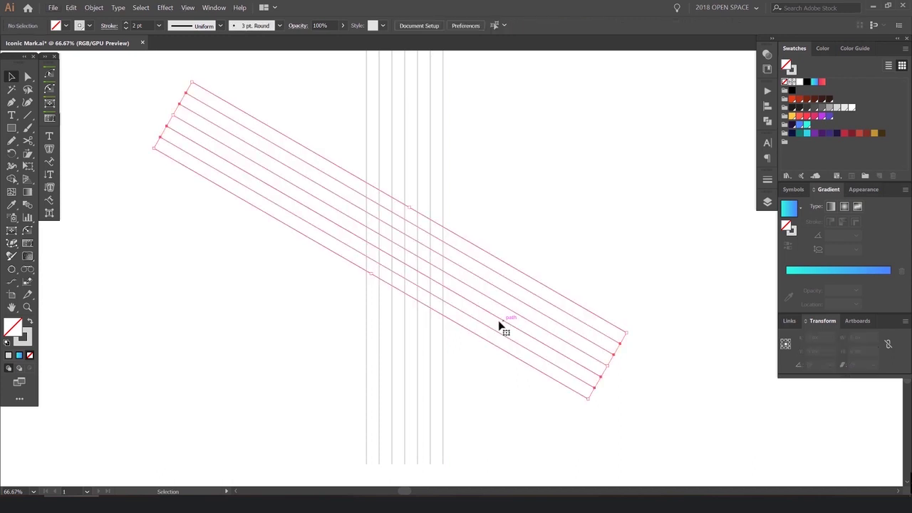
- Reflect a copy of the slanted group across a horizontal axis, using a point on the centre vertical line as origin
key(o)
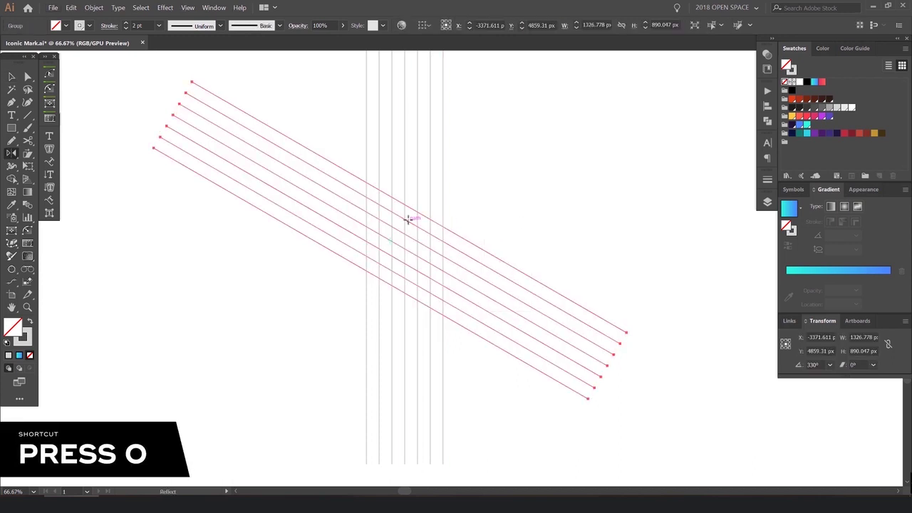
scroll(404, 217, up, 1)
scroll(403, 220, up, 2)
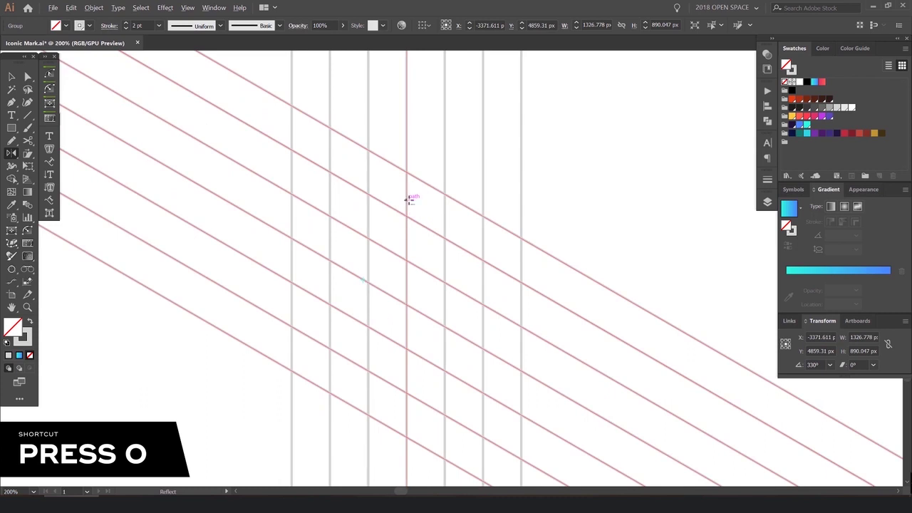
scroll(406, 199, down, 4)
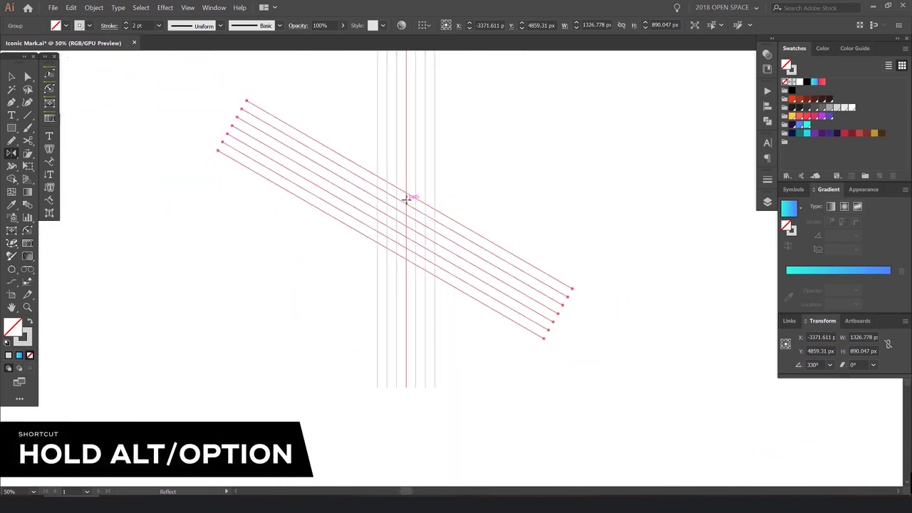
alt+click(406, 199)
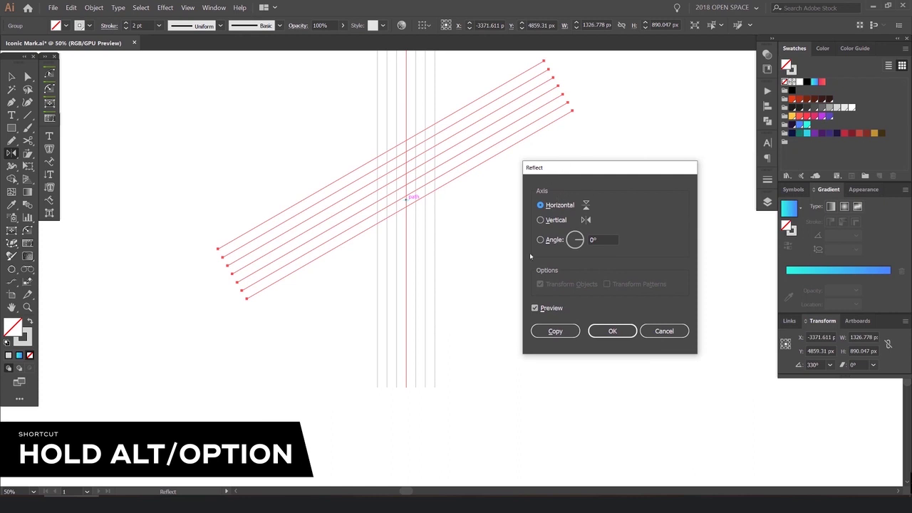
click(545, 309)
click(547, 309)
click(552, 220)
key(Down)
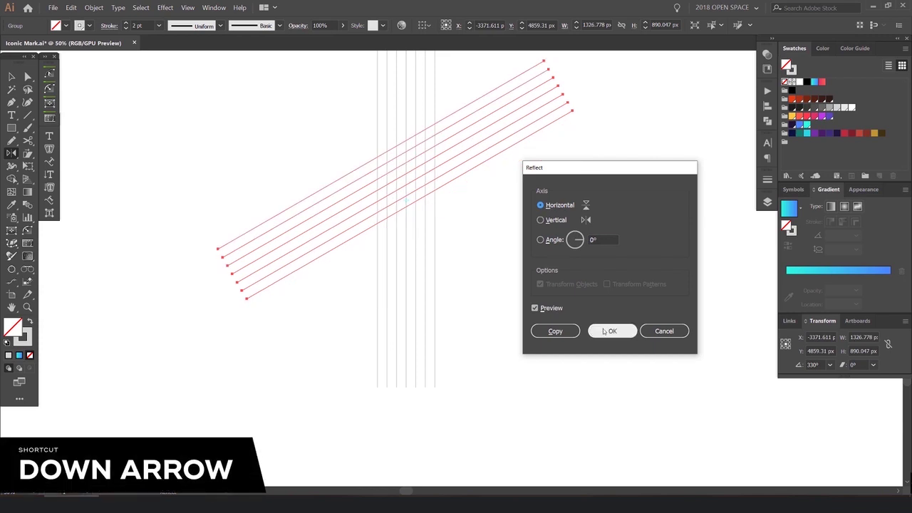
click(547, 331)
click(525, 223)
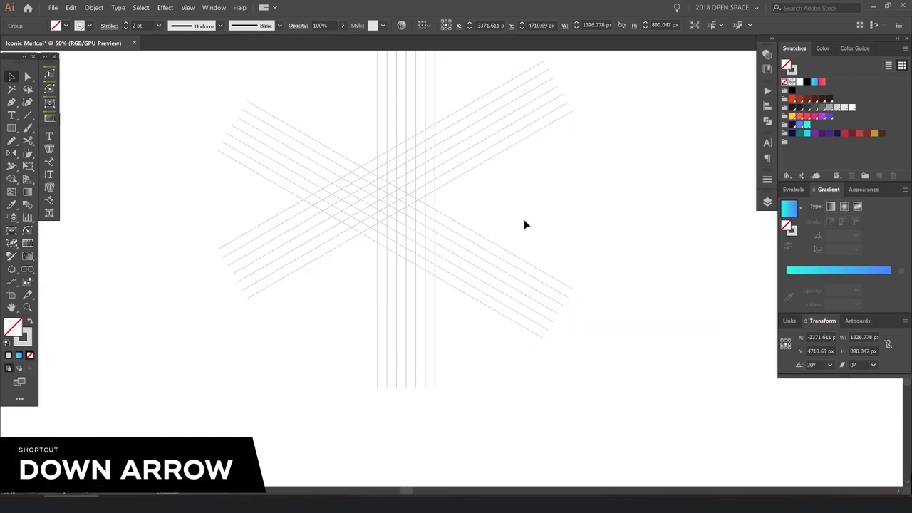
drag(484, 161, 581, 131)
key(ctrl+z)
drag(474, 242, 374, 288)
key(ctrl+z)
click(487, 226)
drag(434, 285, 482, 301)
key(ctrl+z)
click(507, 110)
- Move the reflected group down about 153 px so that its lines meet the other slanted lines on the verticals
key(ctrl+equal)
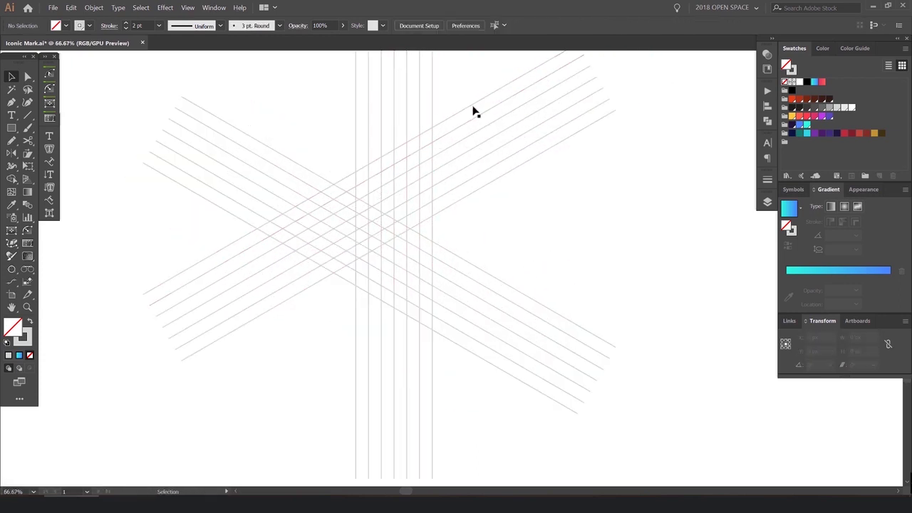
drag(490, 185, 488, 255)
scroll(385, 228, up, 5)
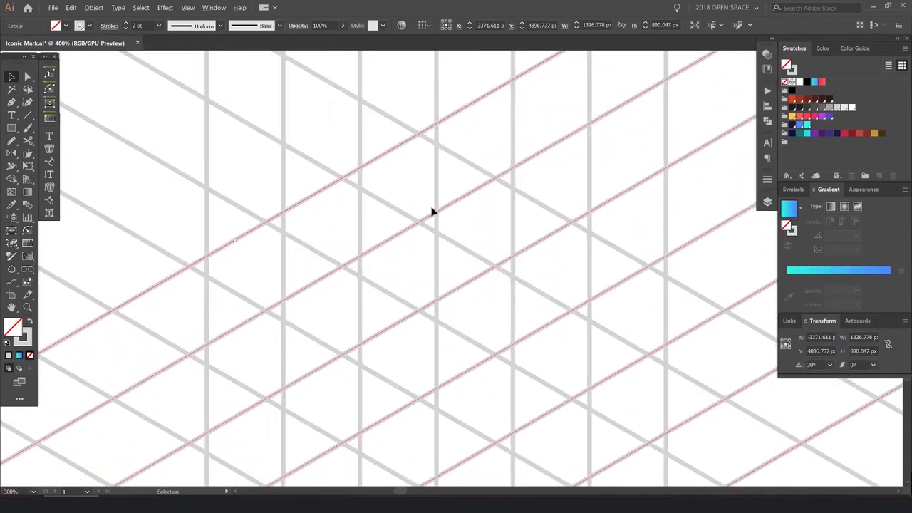
drag(447, 206, 444, 140)
key(ctrl+equal)
key(ctrl+equal)
key(ctrl+equal)
key(ctrl+equal)
key(ctrl+equal)
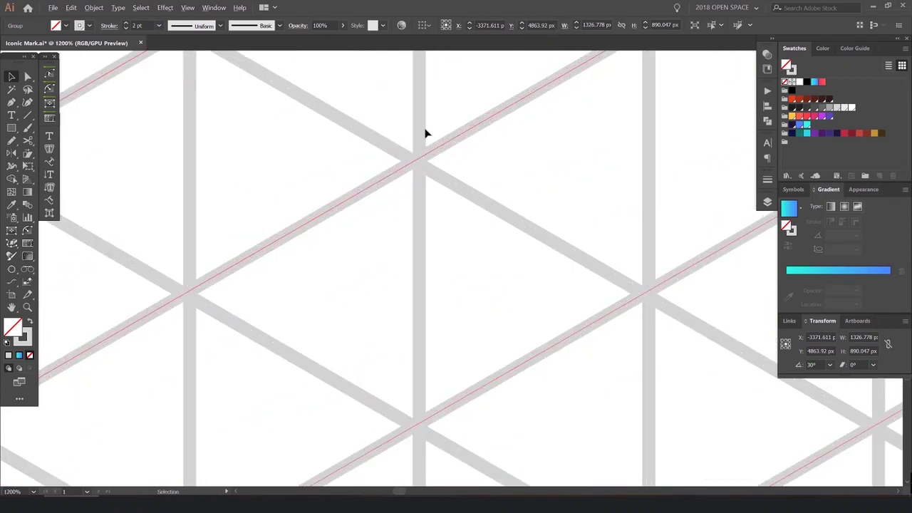
- Examine in Outline mode how precisely the slanted lines cross on the vertical grid lines
key(ctrl+y)
key(ctrl+minus)
key(ctrl+y)
key(ctrl+minus)
key(ctrl+y)
key(ctrl+minus)
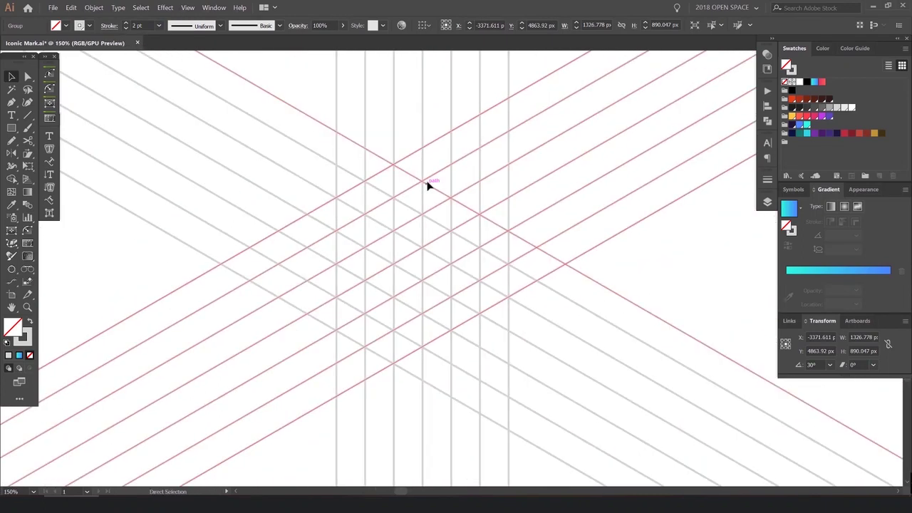
scroll(366, 179, up, 8)
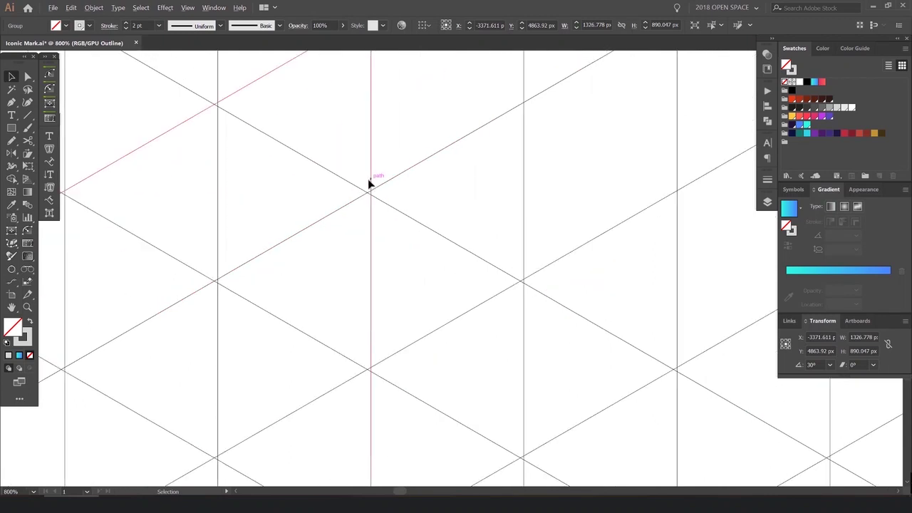
- Shift the vertical line group slightly so it passes exactly through the slanted lines' crossings and return to Preview mode
drag(380, 179, 371, 181)
scroll(371, 212, up, 8)
drag(305, 137, 608, 340)
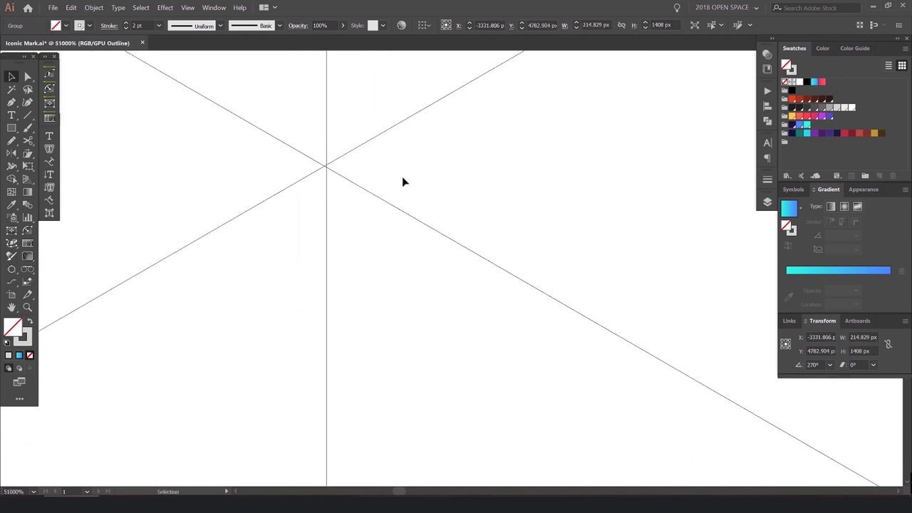
drag(328, 146, 325, 148)
click(188, 8)
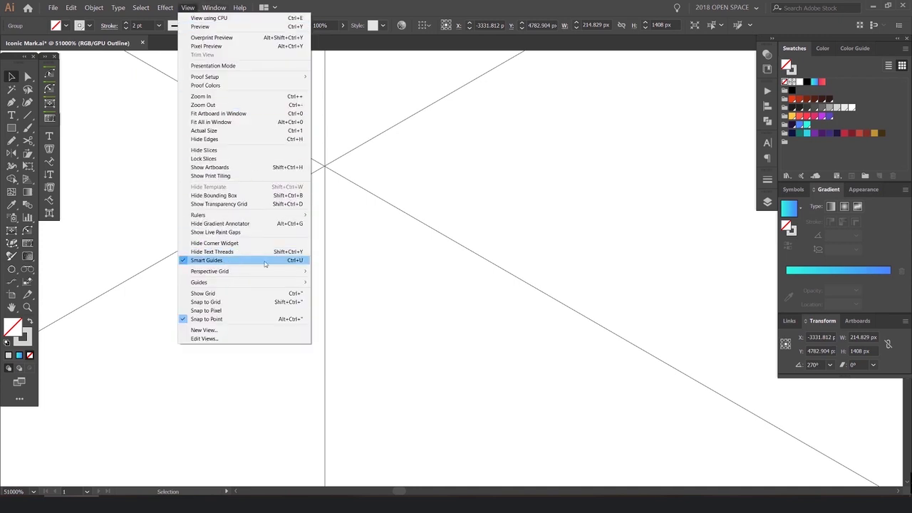
click(411, 312)
scroll(416, 296, down, 5)
scroll(418, 298, down, 6)
key(ctrl+y)
scroll(503, 112, down, 1)
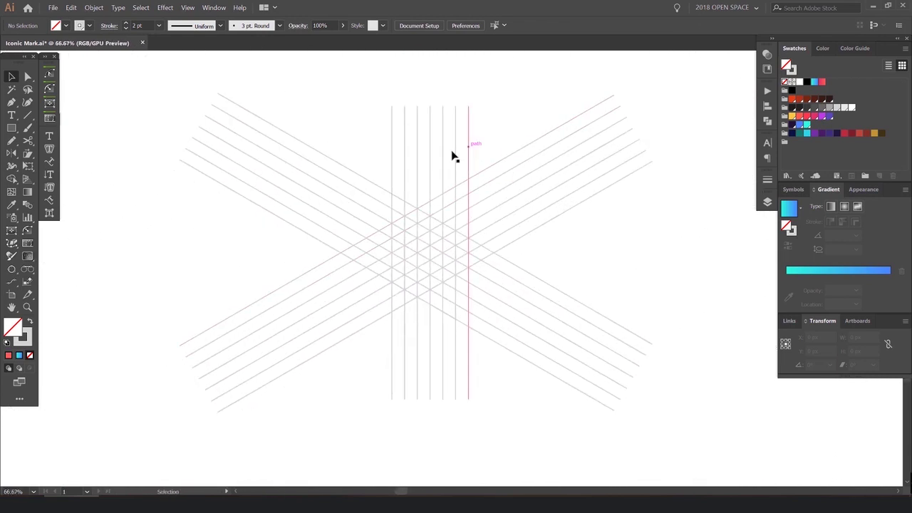
scroll(432, 213, up, 1)
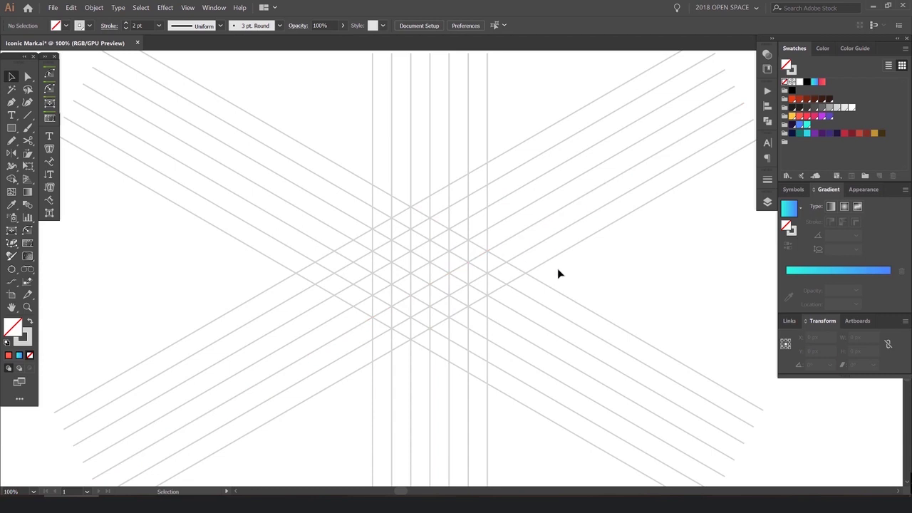
- Draw a closed triangle pointing right along the grid lines with the Pen tool, unfilled with a red stroke and sides about 248 px
mouse_move(18, 130)
mouse_down()
mouse_move(10, 128)
mouse_move(19, 131)
mouse_up()
alt+scroll(375, 211, up, 2)
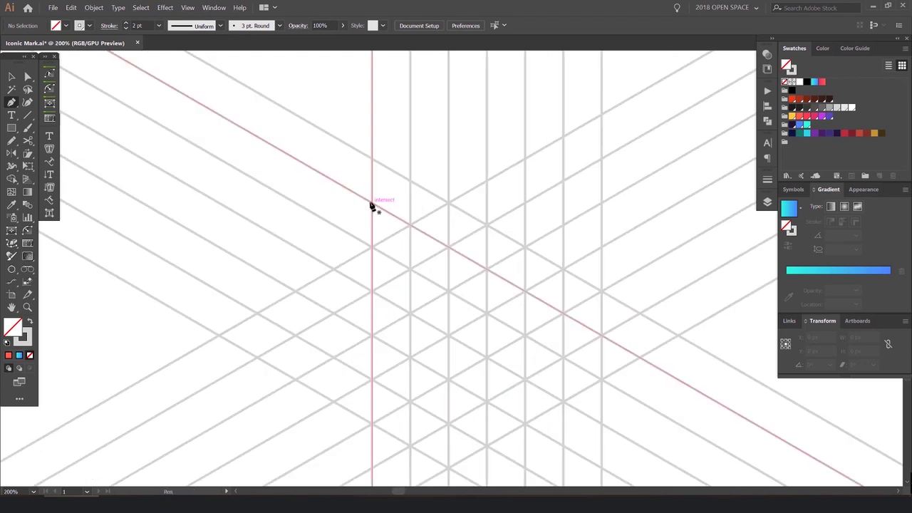
alt+scroll(372, 205, up, 1)
alt+scroll(386, 205, down, 1)
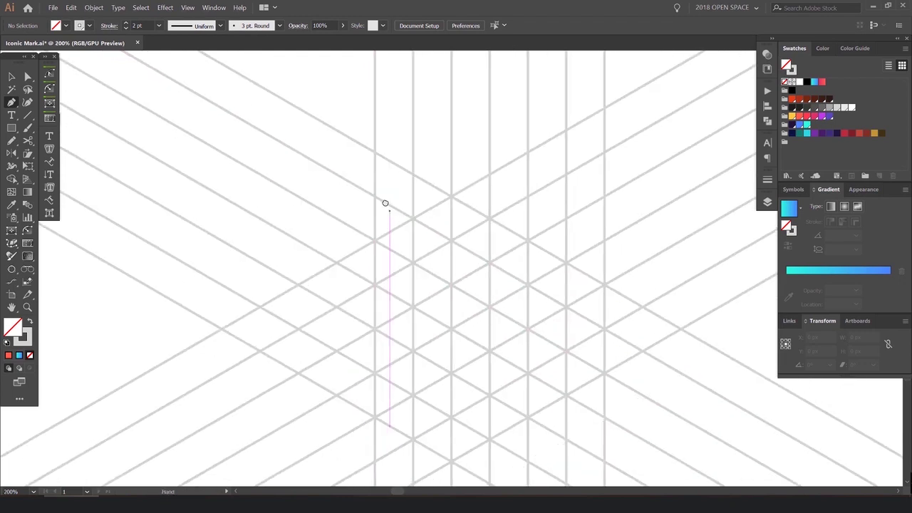
drag(386, 204, 354, 148)
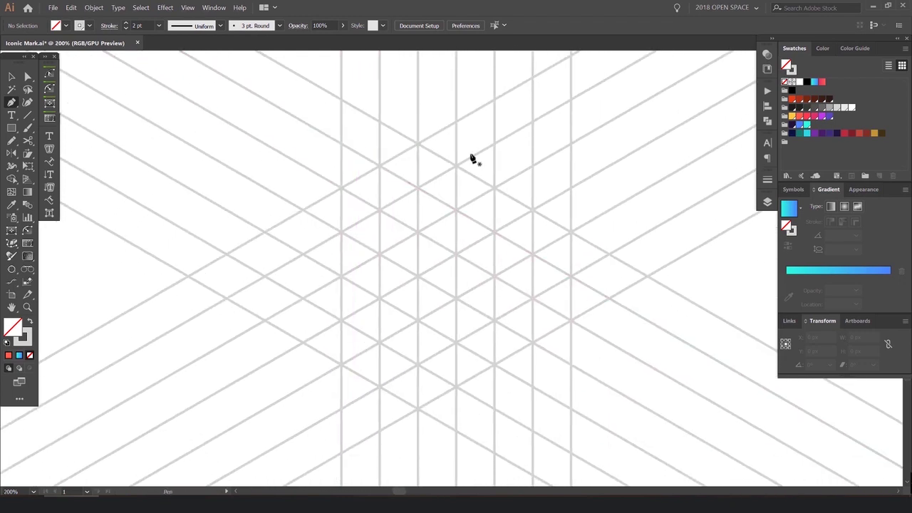
click(823, 48)
click(807, 48)
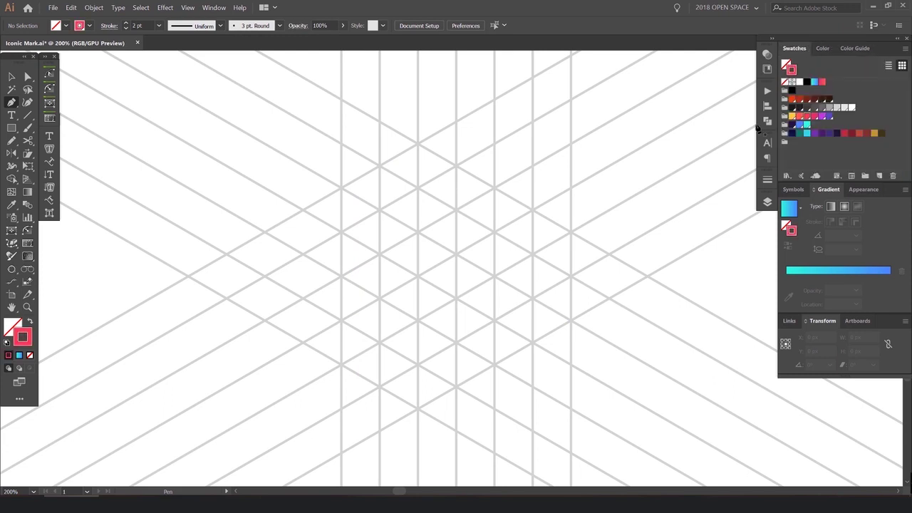
click(341, 145)
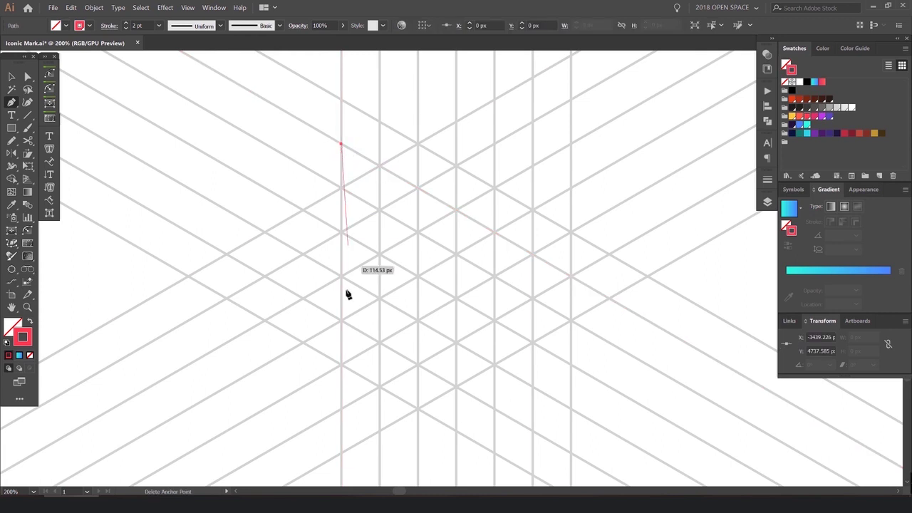
click(342, 410)
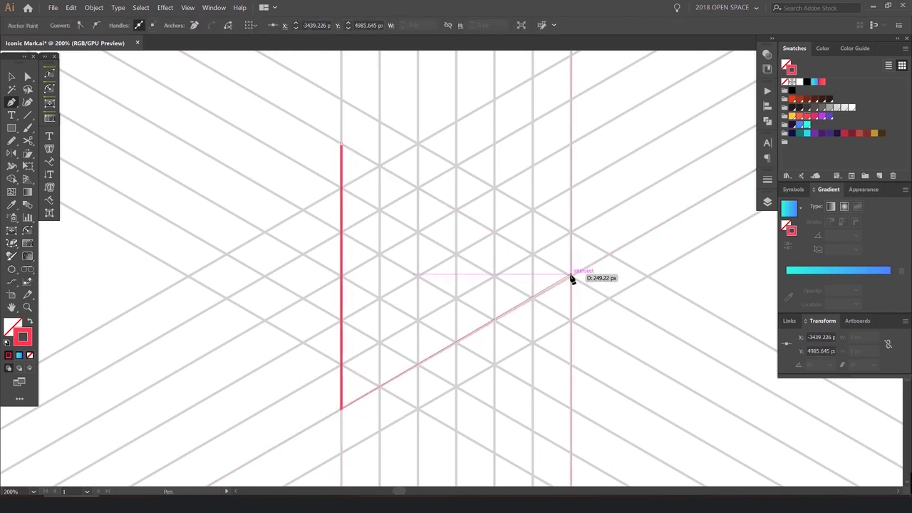
scroll(571, 279, up, 4)
click(568, 278)
scroll(568, 278, down, 4)
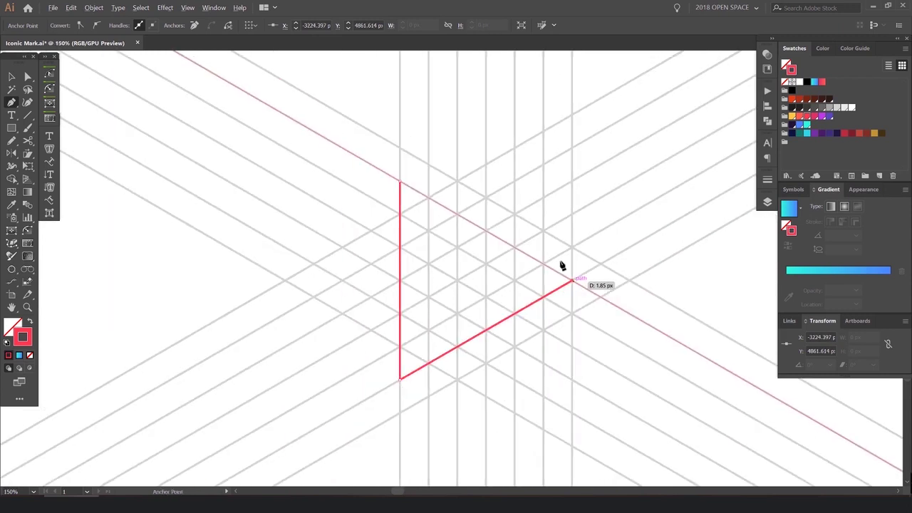
click(401, 183)
key(v)
click(582, 236)
drag(520, 251, 592, 237)
key(ctrl+z)
click(673, 271)
scroll(674, 270, down, 1)
scroll(673, 271, down, 1)
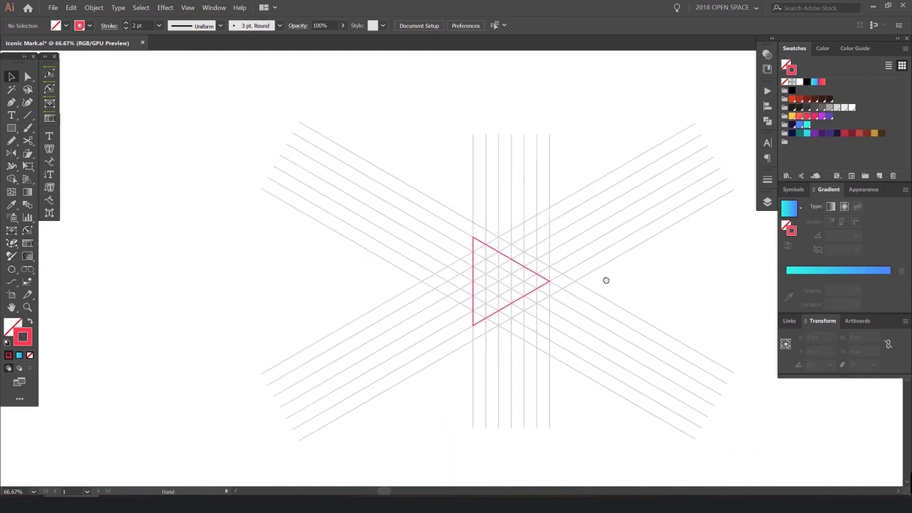
scroll(566, 281, up, 1)
scroll(602, 271, up, 1)
scroll(378, 218, down, 3)
drag(420, 165, 498, 167)
key(ctrl+z)
- Group the vertical lines and both slanted line groups into a single grid group, excluding the triangle
click(612, 116)
drag(190, 202, 190, 202)
key(ctrl+g)
click(543, 243)
drag(511, 203, 561, 169)
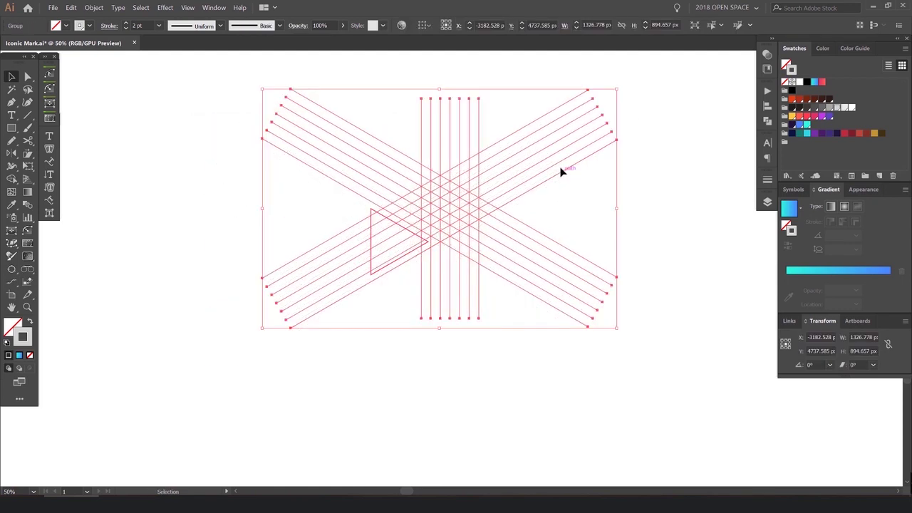
key(ctrl+z)
click(504, 219)
scroll(404, 228, up, 2)
scroll(359, 217, up, 2)
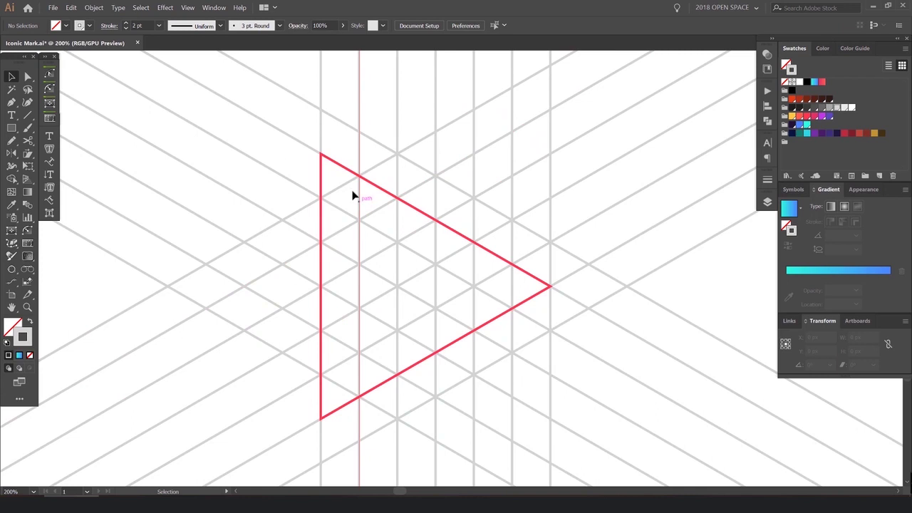
scroll(336, 182, up, 1)
scroll(429, 178, down, 3)
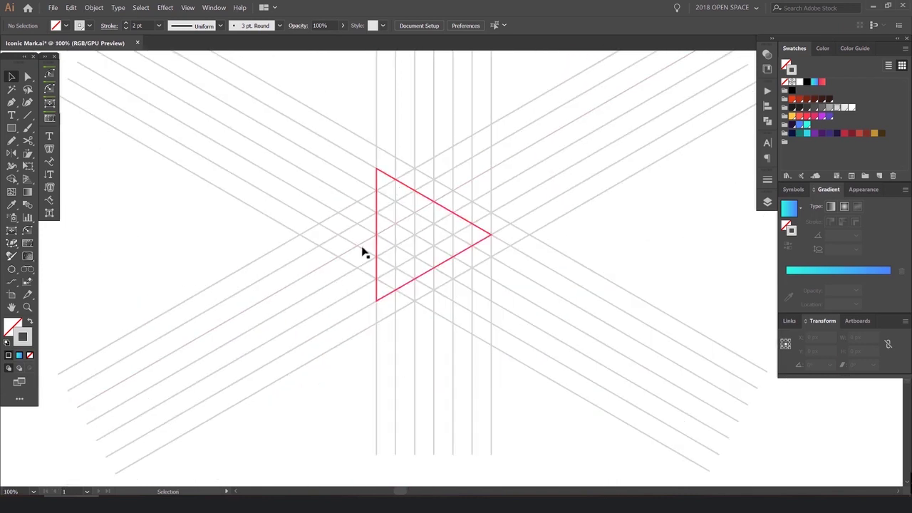
scroll(498, 189, up, 2)
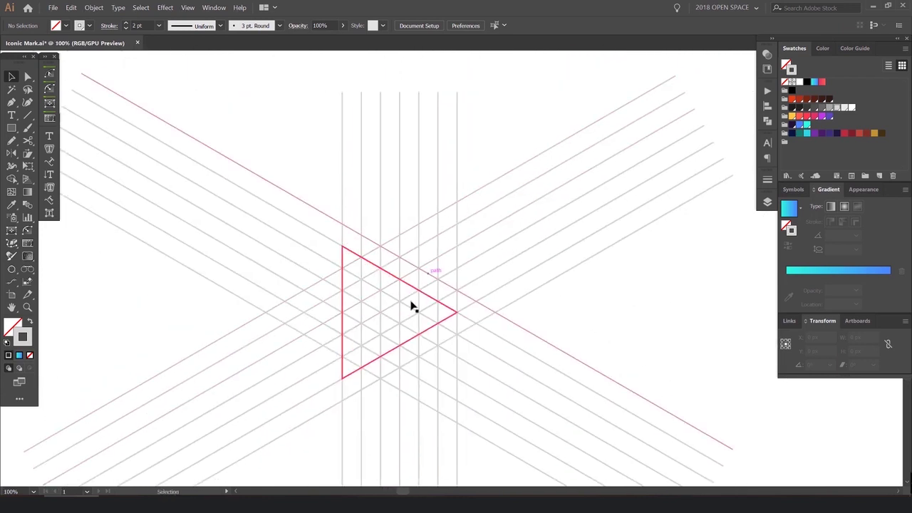
scroll(349, 315, up, 3)
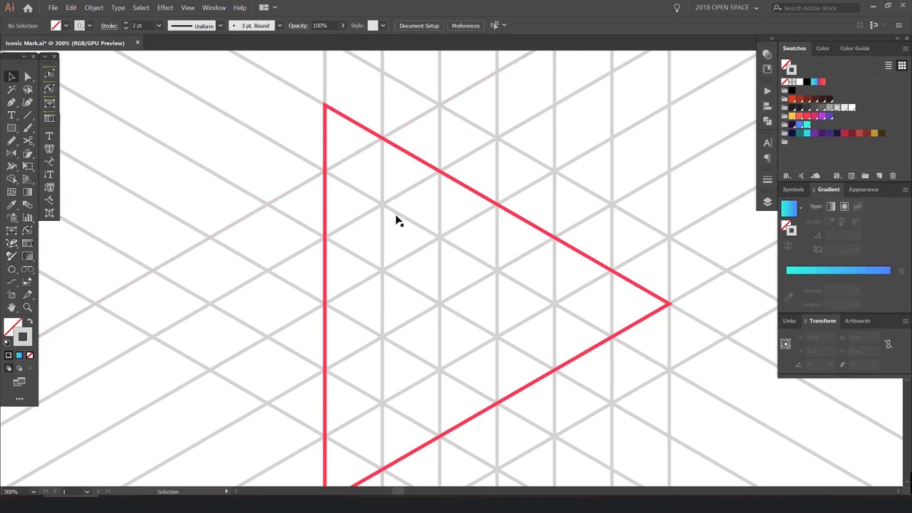
- Examine how the white stepped-bar logo variant on the dark background is divided into separate rhombic pieces
scroll(413, 243, down, 6)
drag(592, 78, 411, 276)
scroll(456, 209, down, 5)
drag(734, 211, 434, 301)
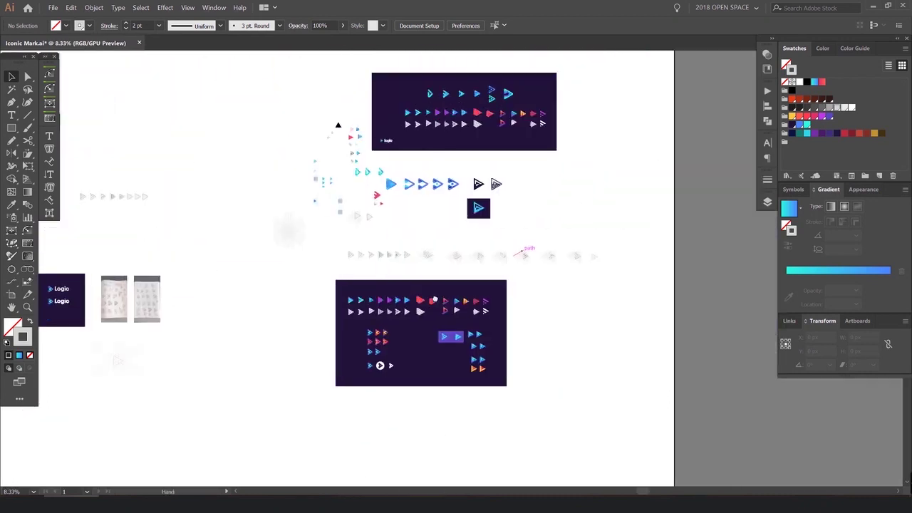
scroll(456, 300, up, 2)
drag(301, 178, 511, 411)
scroll(300, 185, up, 1)
drag(469, 147, 186, 252)
scroll(549, 266, up, 4)
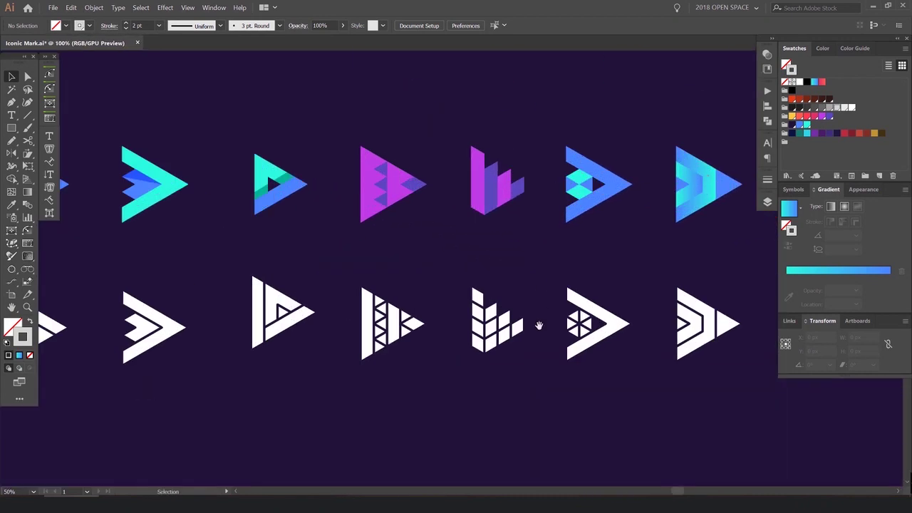
drag(540, 326, 497, 266)
scroll(461, 270, up, 3)
click(391, 225)
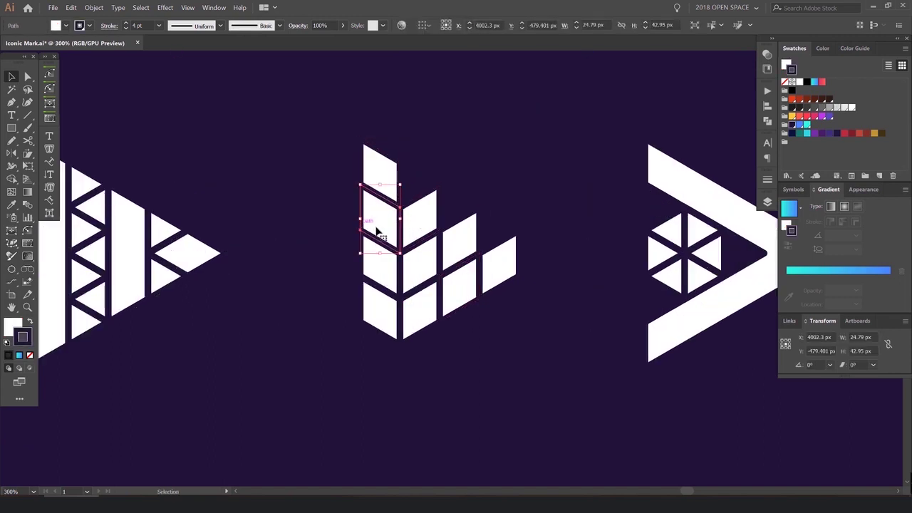
click(423, 261)
click(461, 249)
click(463, 282)
click(417, 308)
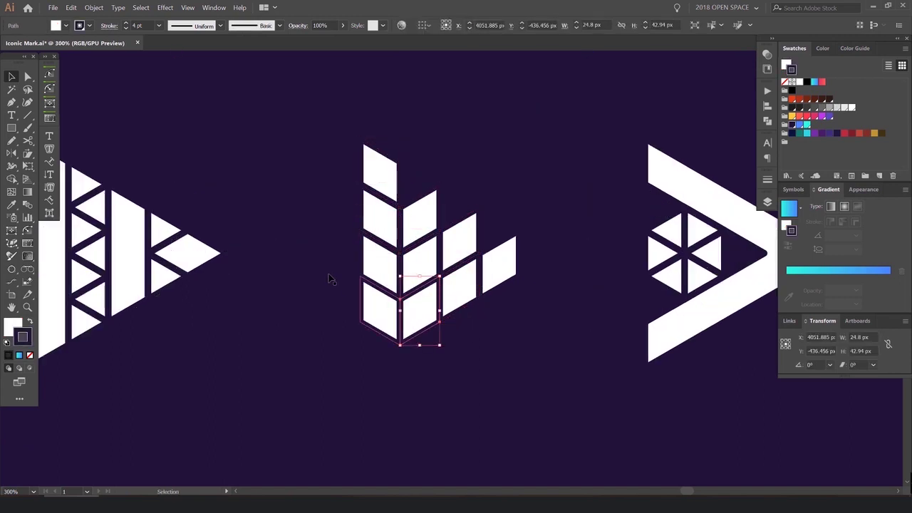
drag(330, 277, 428, 275)
click(595, 264)
click(628, 186)
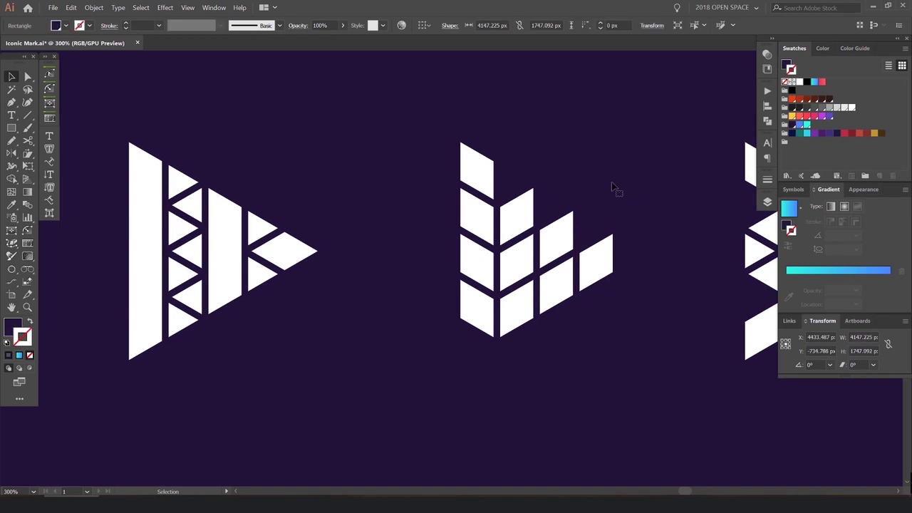
- Examine how the pieces of the white triangular logo variants with small triangles and with vertical bars are divided
drag(339, 192, 268, 217)
scroll(402, 198, up, 1)
click(388, 223)
scroll(405, 233, down, 4)
scroll(503, 222, down, 1)
drag(625, 214, 424, 253)
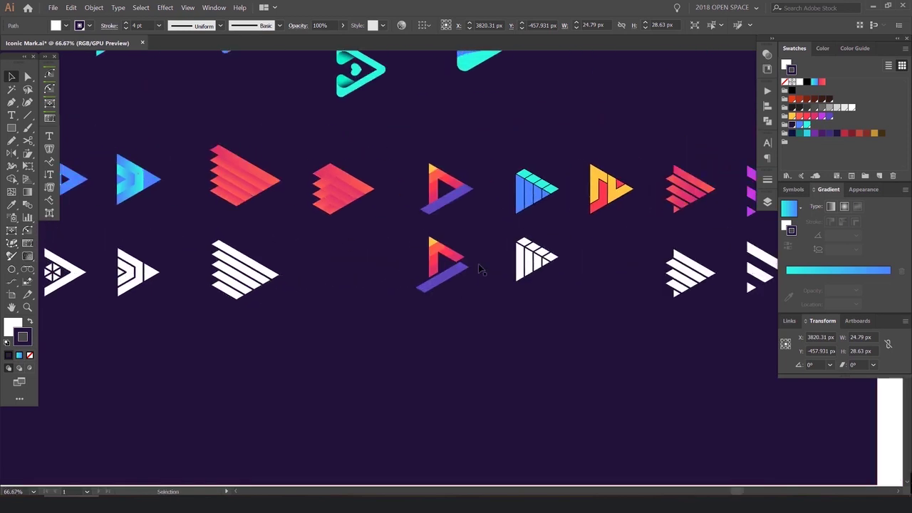
scroll(591, 250, up, 3)
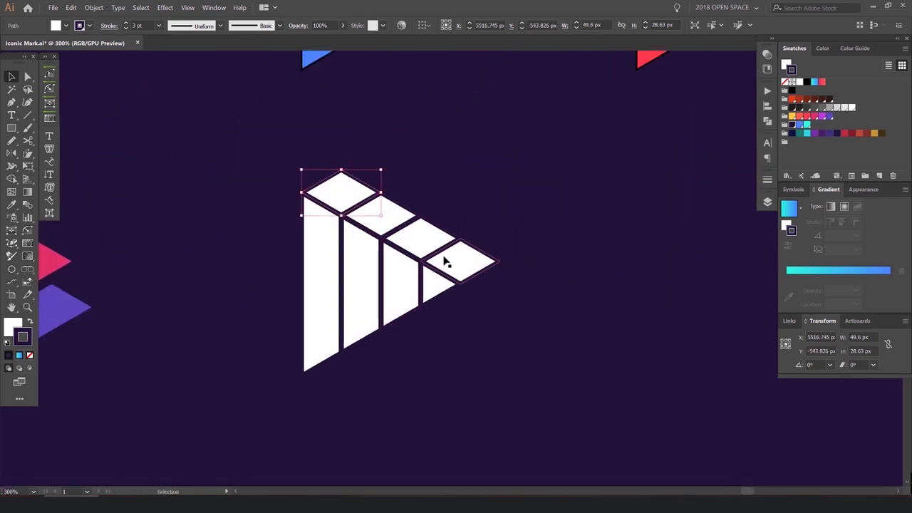
- Go back to the construction grid and examine its cells inside the red triangle
scroll(443, 259, down, 9)
drag(425, 276, 473, 105)
drag(406, 335, 425, 246)
scroll(214, 297, up, 5)
scroll(425, 246, up, 2)
scroll(326, 240, up, 2)
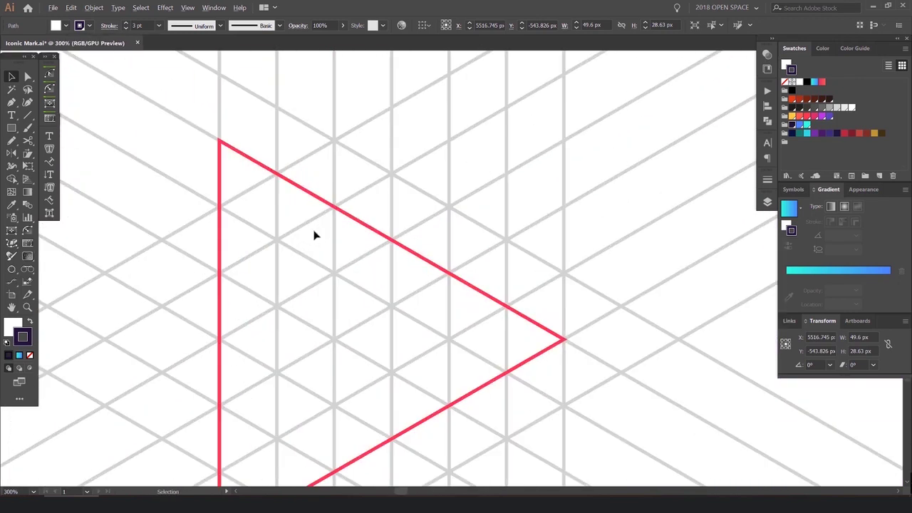
drag(303, 229, 403, 213)
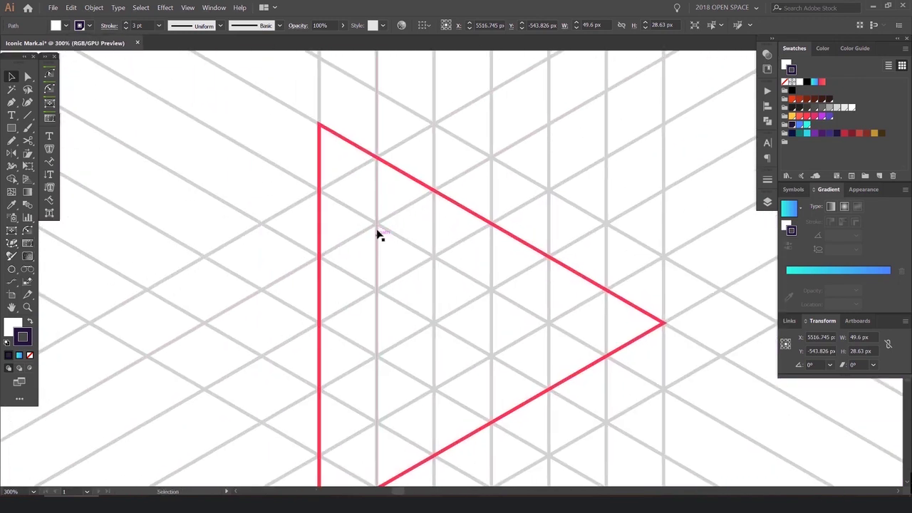
scroll(379, 228, up, 2)
scroll(435, 213, down, 3)
scroll(433, 213, down, 4)
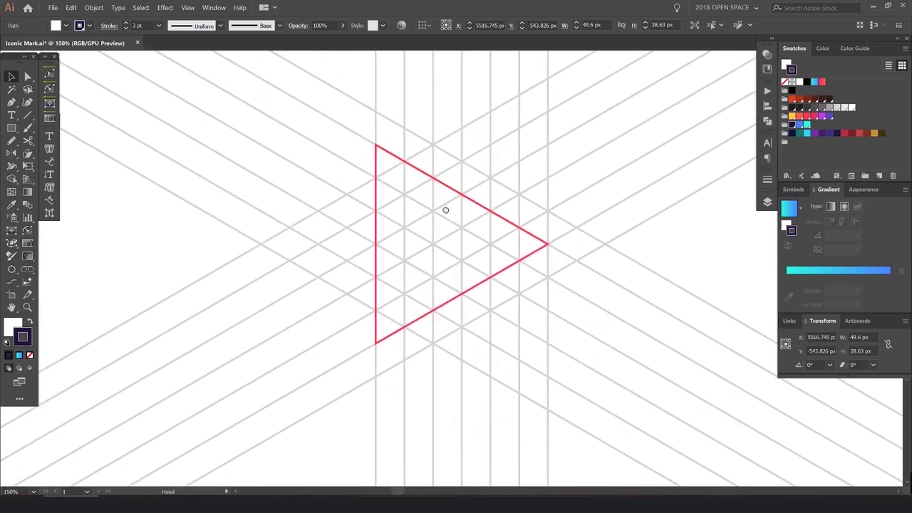
scroll(495, 249, up, 1)
click(564, 126)
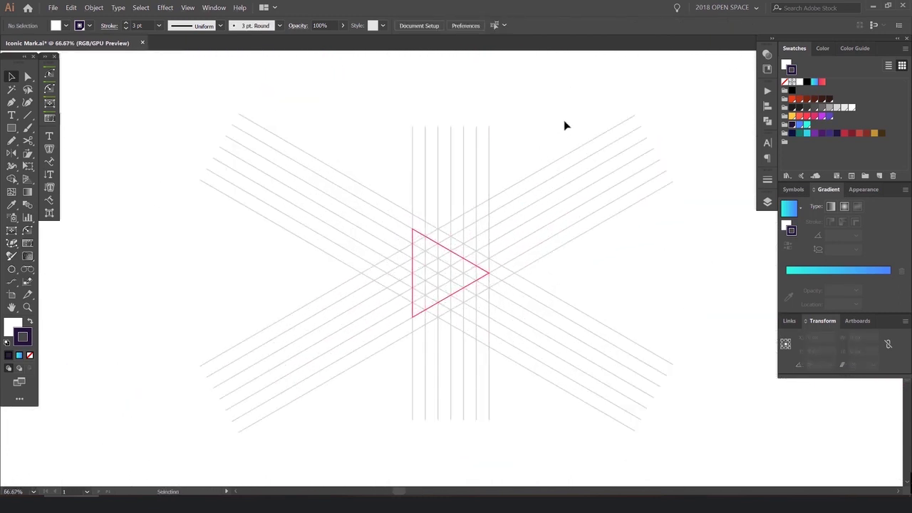
drag(634, 115, 342, 360)
key(ctrl+z)
click(587, 267)
key(ctrl+a)
key(ctrl+2)
drag(490, 273, 565, 246)
key(ctrl+z)
- Select the line grid together with the red triangle and activate the Shape Builder tool
drag(624, 246, 314, 346)
scroll(446, 283, up, 4)
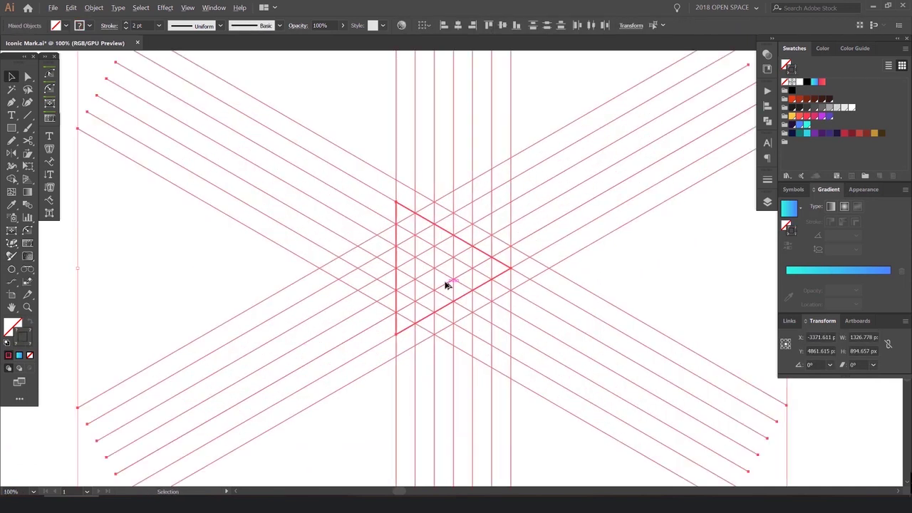
scroll(448, 285, down, 1)
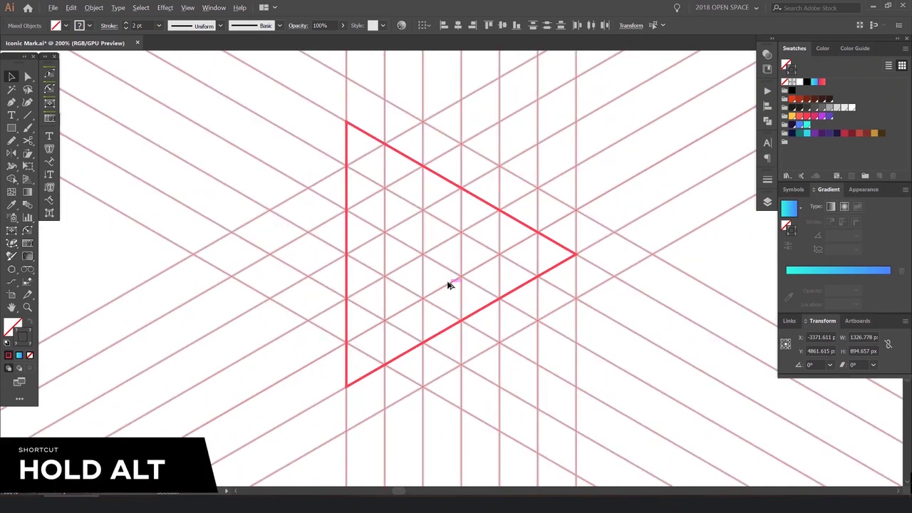
scroll(449, 285, down, 4)
scroll(449, 285, up, 4)
scroll(449, 285, down, 4)
scroll(445, 285, up, 5)
scroll(443, 285, down, 1)
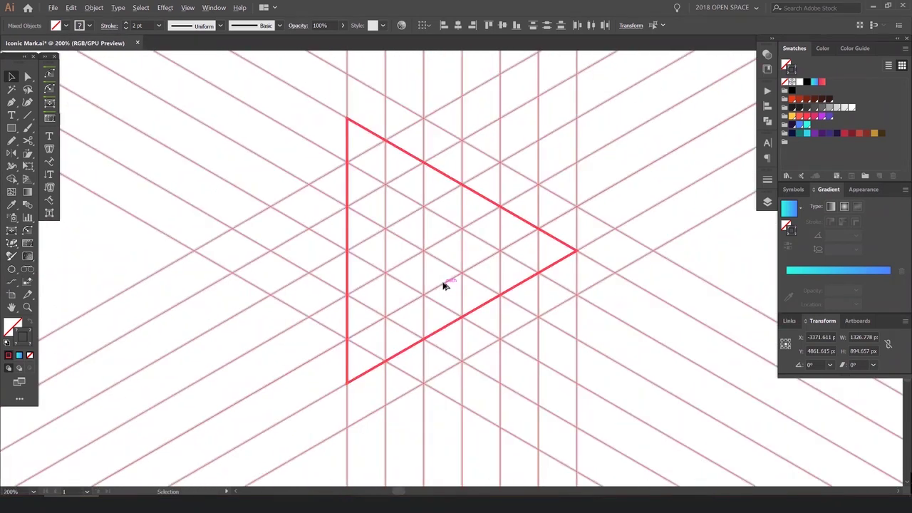
scroll(443, 285, down, 1)
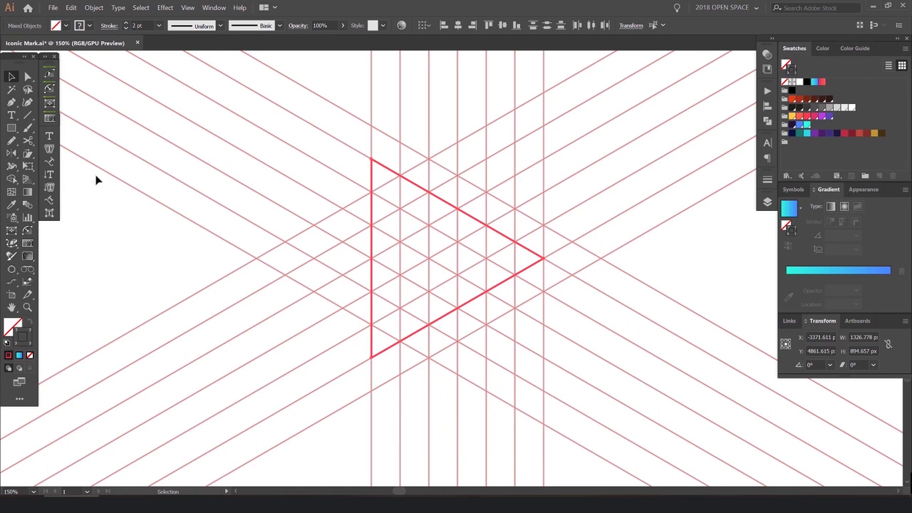
click(27, 179)
click(11, 179)
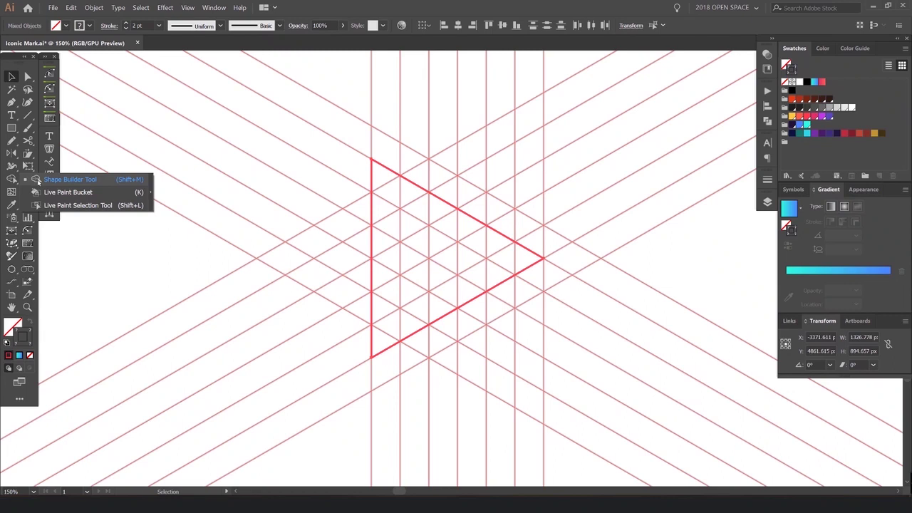
click(123, 180)
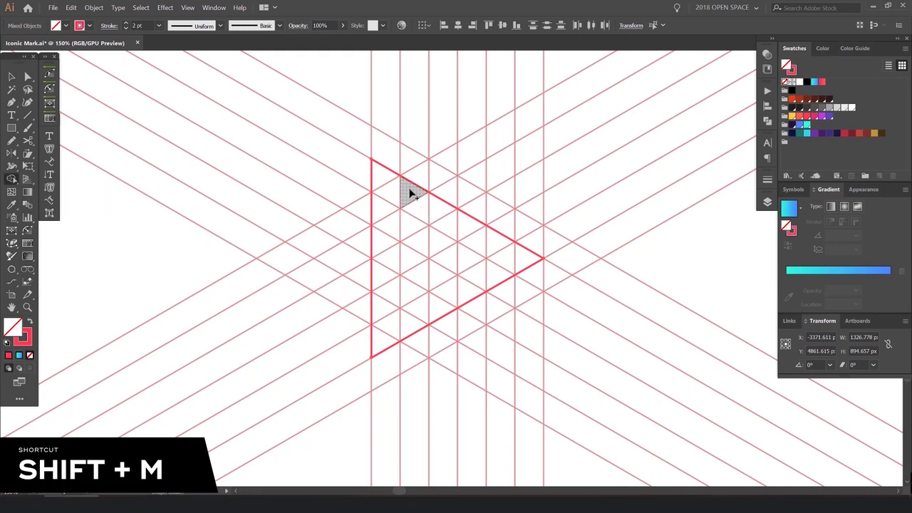
- Merge the grid cells of the left-pointing chevron in the middle of the triangle into one shape with Shape Builder
scroll(411, 194, up, 1)
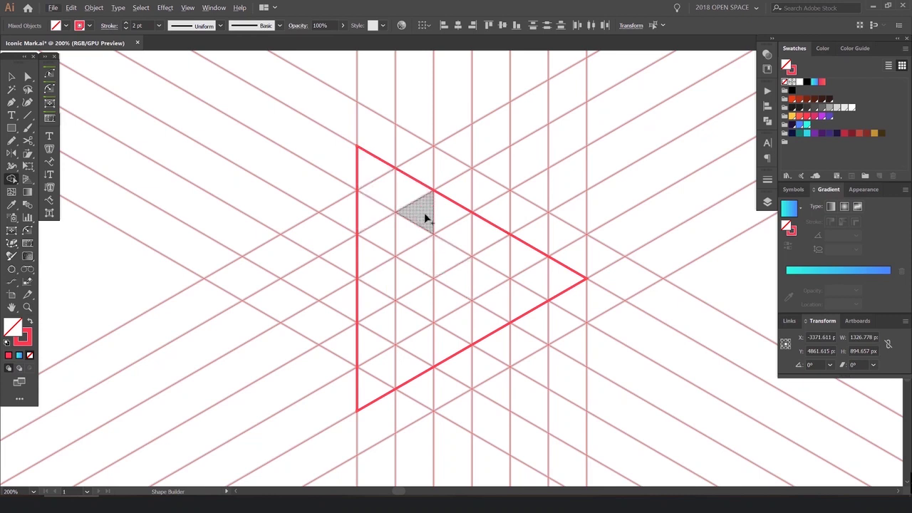
scroll(424, 215, up, 1)
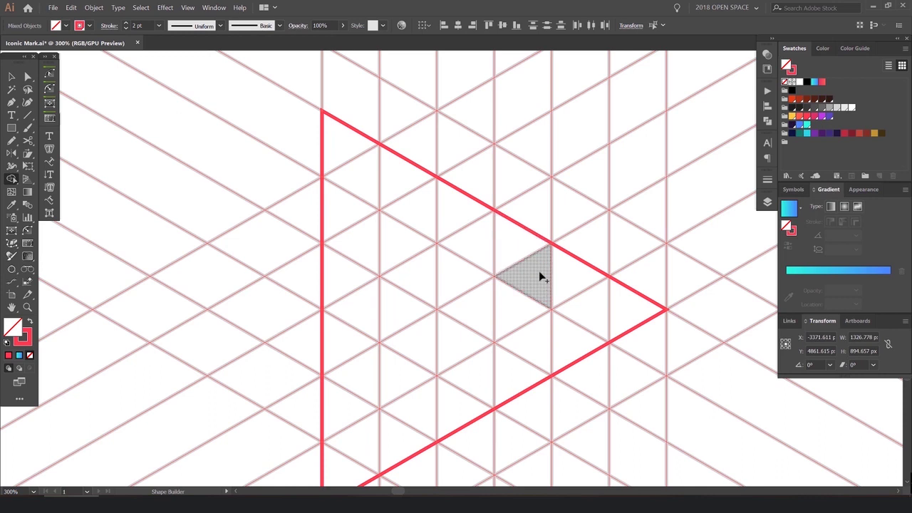
scroll(622, 330, down, 1)
scroll(622, 329, down, 1)
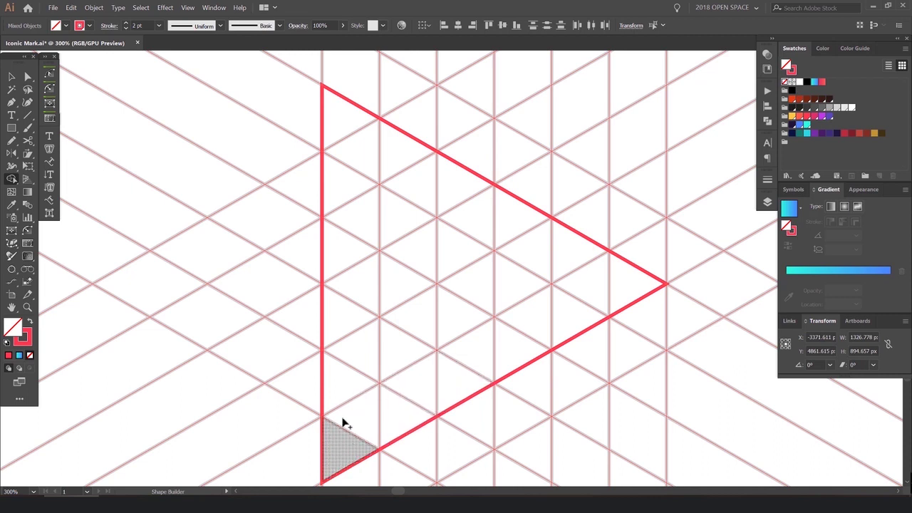
scroll(388, 265, down, 1)
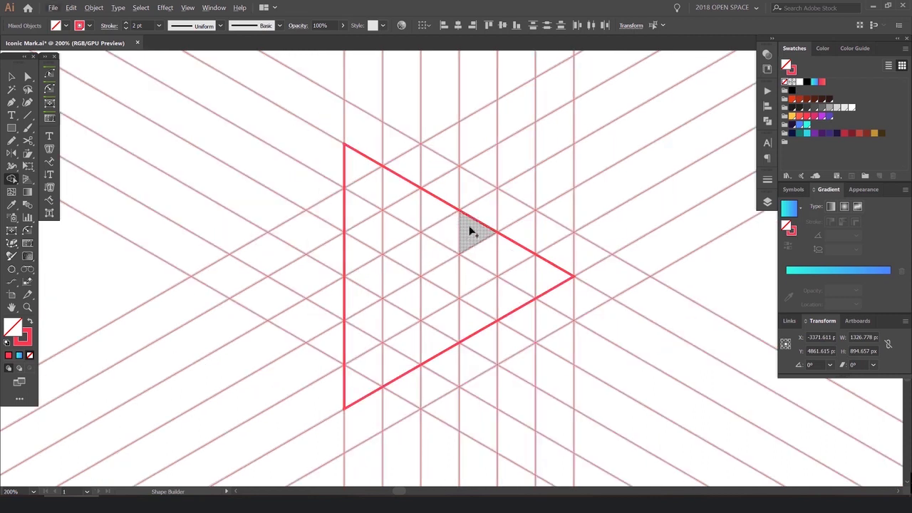
scroll(466, 231, up, 1)
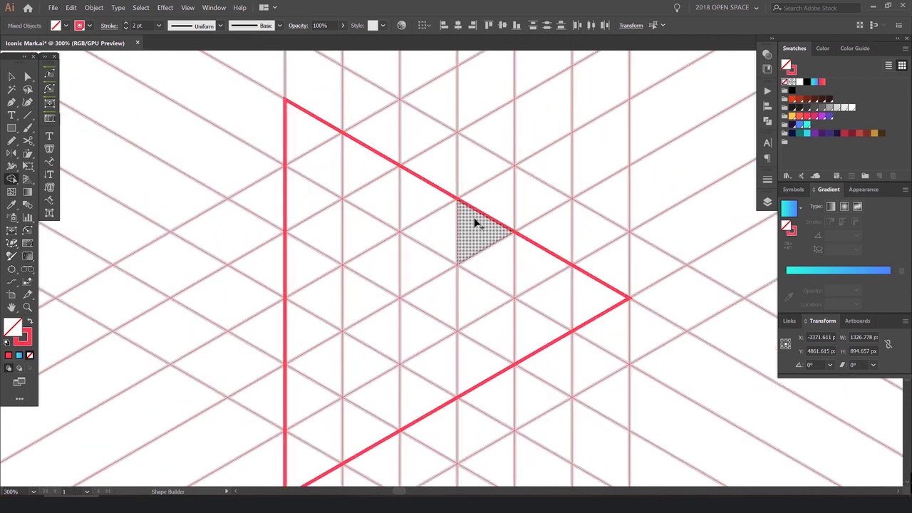
mouse_move(478, 223)
mouse_down()
mouse_move(358, 277)
mouse_move(338, 299)
mouse_move(483, 365)
mouse_up()
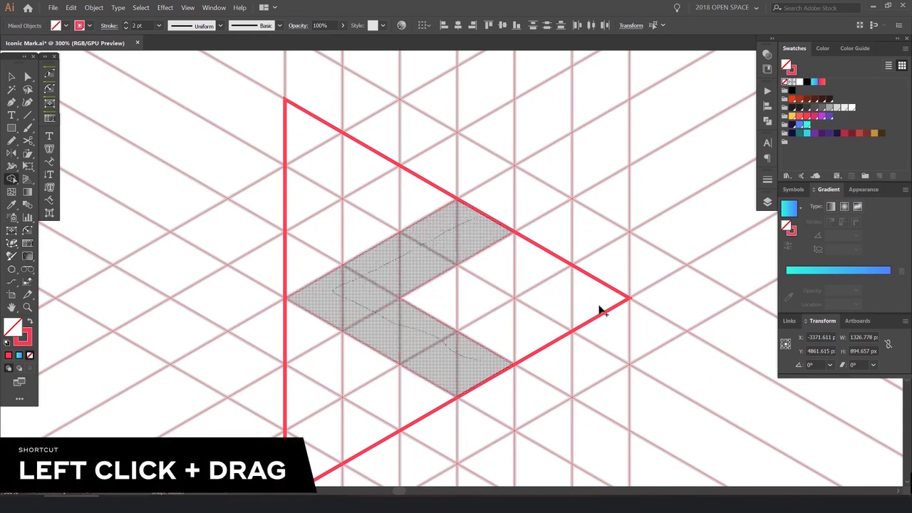
drag(601, 311, 598, 312)
scroll(432, 306, down, 1)
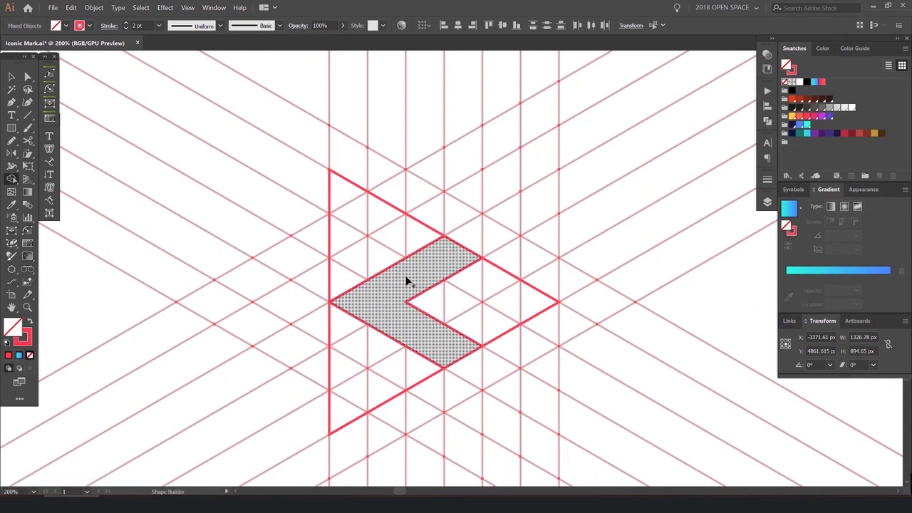
- Merge the cells along the triangle's edges into an upper bar, a right-tip bar, a lower-right rhombus and a lower bar
scroll(419, 292, up, 1)
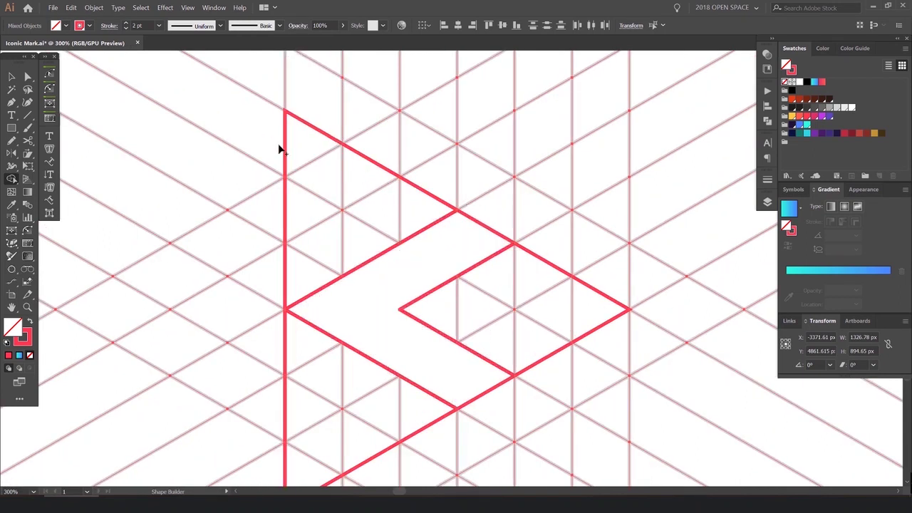
drag(320, 153, 369, 189)
drag(423, 206, 429, 210)
mouse_move(502, 273)
mouse_down()
mouse_move(558, 317)
mouse_move(538, 279)
mouse_up()
drag(544, 316, 548, 244)
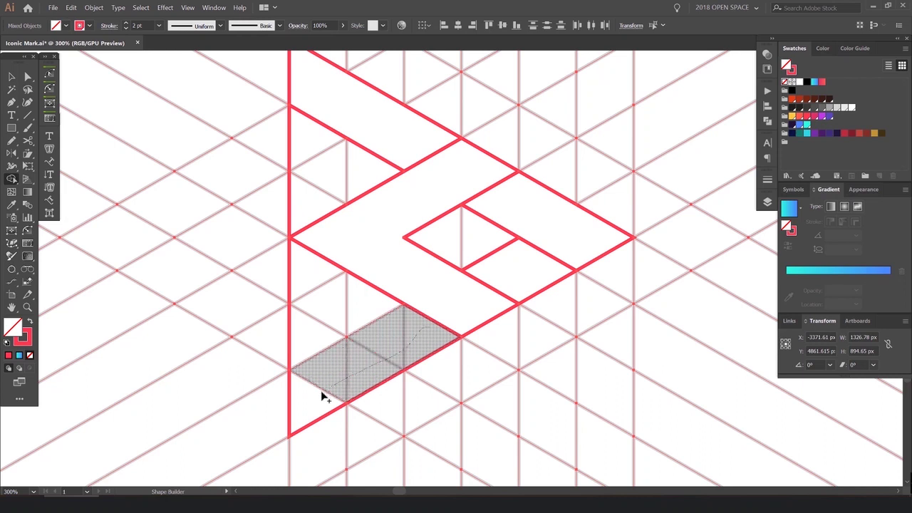
drag(321, 391, 307, 400)
key(ctrl+minus)
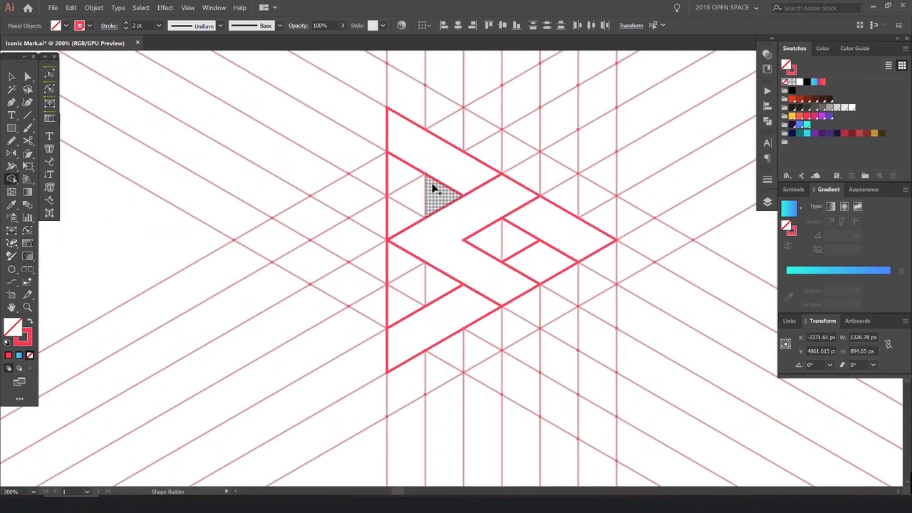
- Merge the cells of the short bars beside the triangle's vertical edge and of the small rhombus inside the chevron
key(ctrl+plus)
mouse_move(411, 185)
mouse_down()
mouse_move(449, 206)
mouse_move(399, 229)
mouse_move(399, 238)
mouse_move(403, 193)
mouse_up()
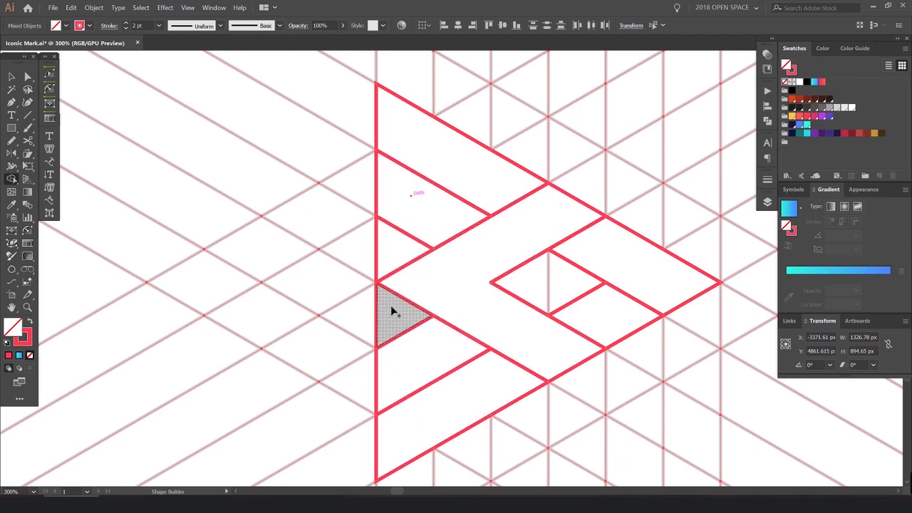
drag(572, 283, 539, 287)
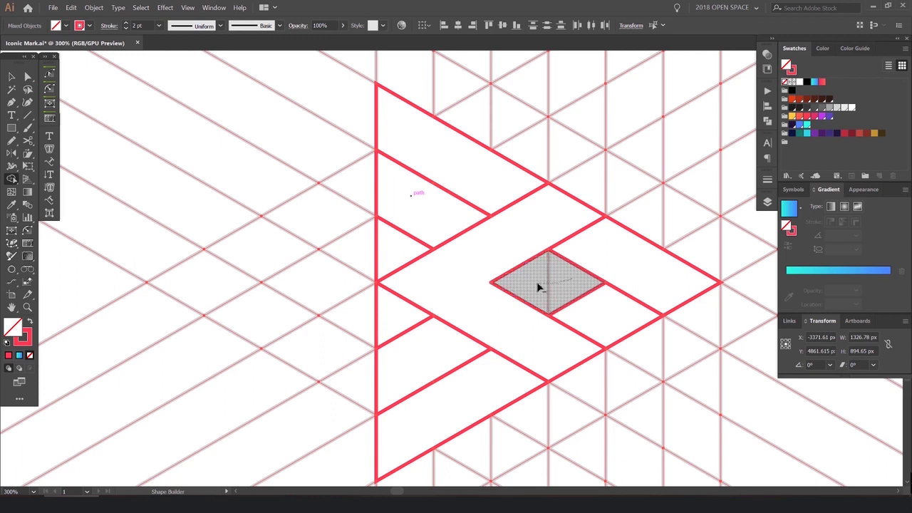
- Test whether the bar at the triangle's right tip is a separate piece by moving it, and undo the move
key(ctrl+1)
key(v)
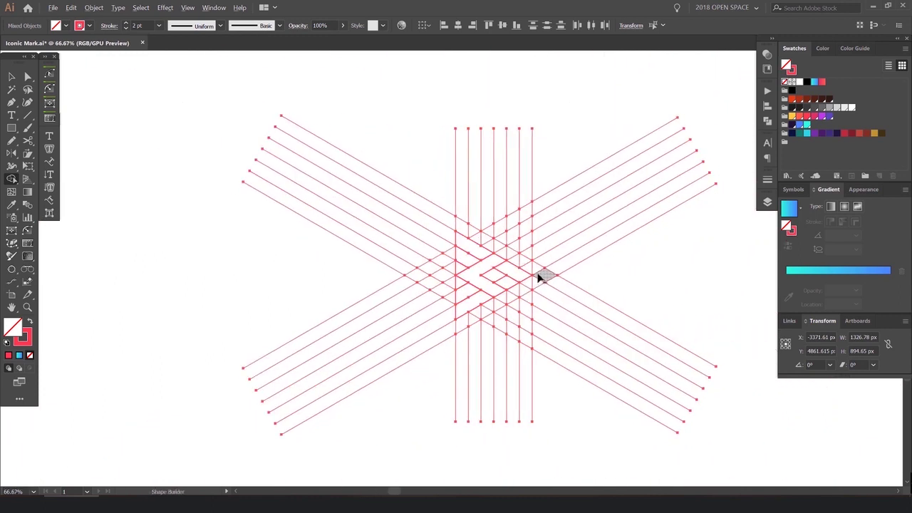
click(562, 119)
drag(480, 266, 510, 255)
key(ctrl+z)
scroll(505, 252, down, 1)
scroll(488, 250, up, 1)
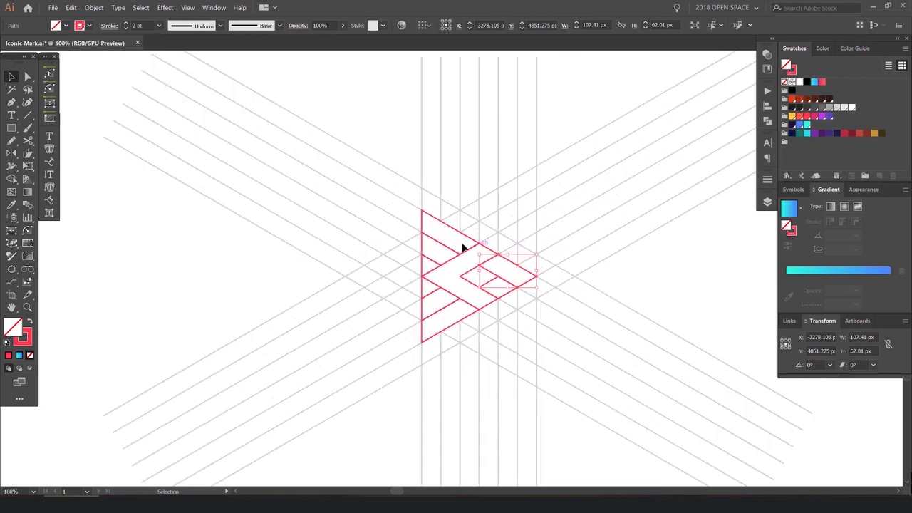
- Select the whole grid with the merged triangle and place a duplicate of it to the left of the original
scroll(494, 235, down, 2)
drag(632, 122, 402, 349)
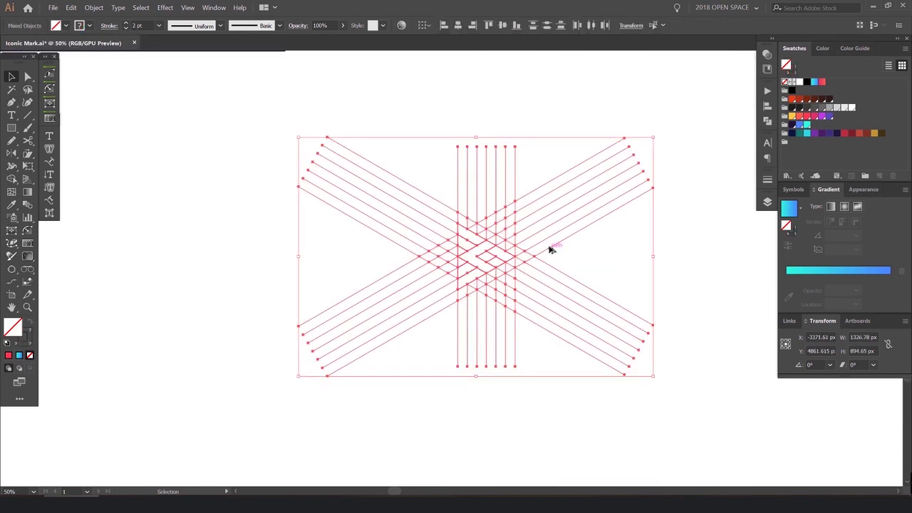
scroll(551, 248, up, 1)
drag(558, 233, 521, 230)
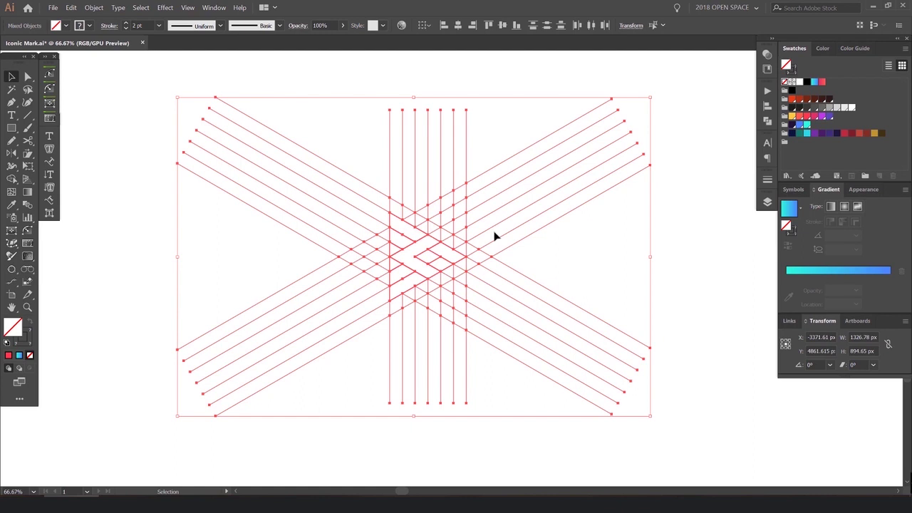
key(v)
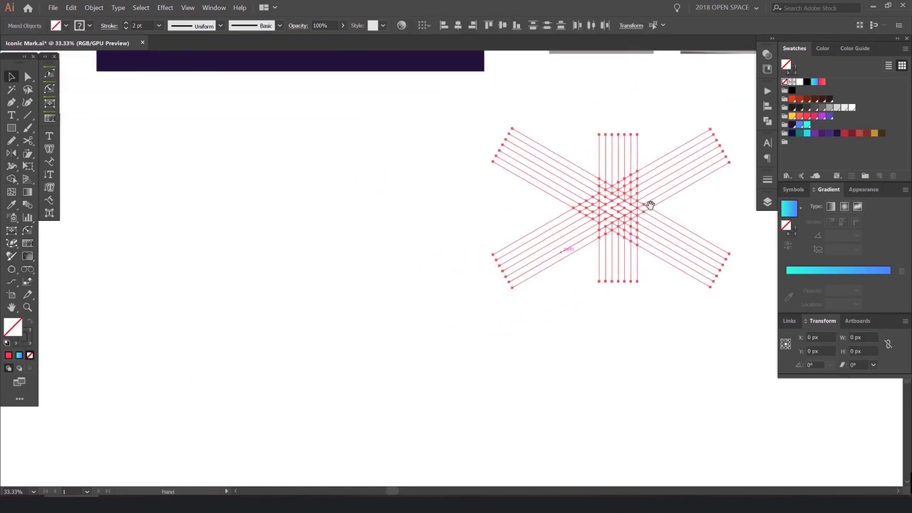
drag(647, 202, 337, 203)
drag(432, 130, 251, 287)
scroll(355, 119, up, 1)
click(387, 117)
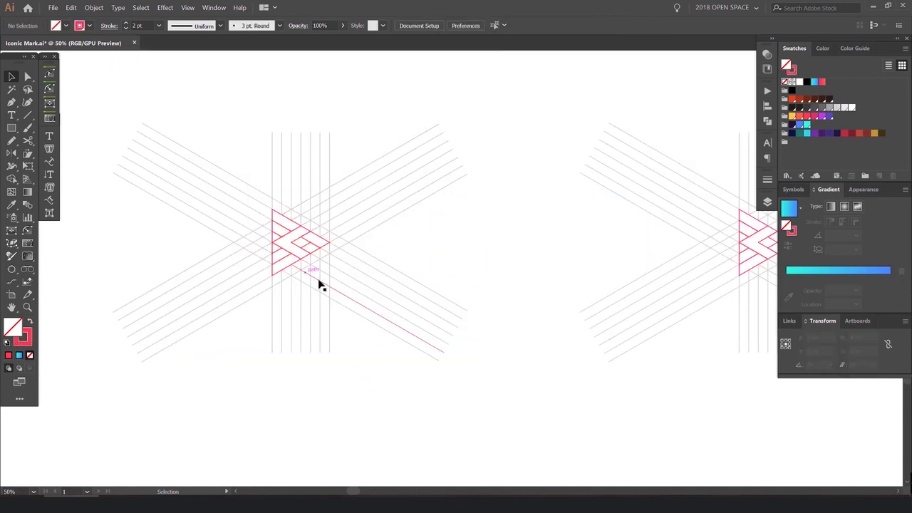
- Erase the original grid's long outer lines with Shape Builder, keeping the intersecting cells around the triangle
drag(597, 258, 329, 280)
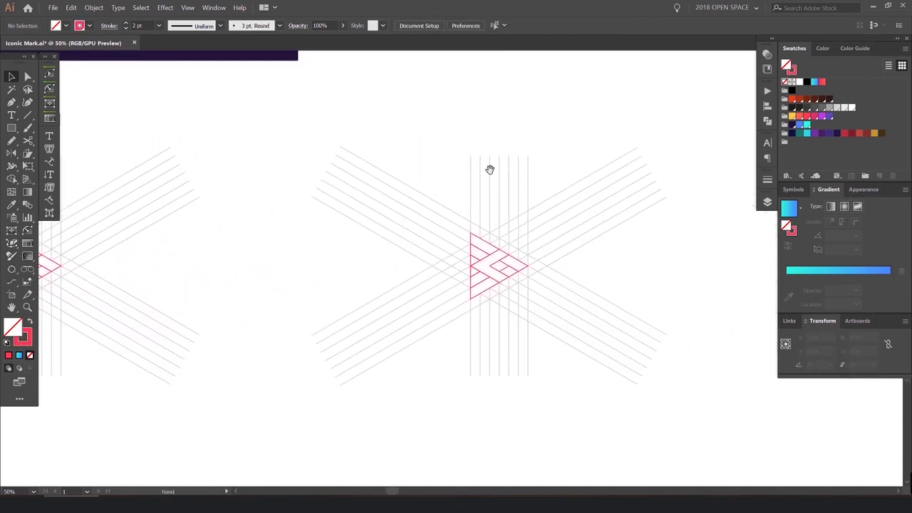
drag(527, 227, 409, 363)
scroll(546, 309, up, 1)
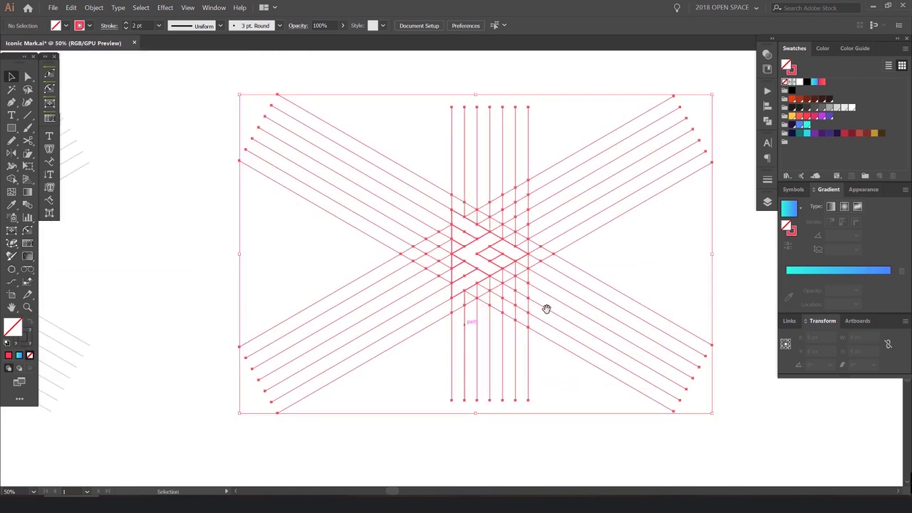
key(shift+m)
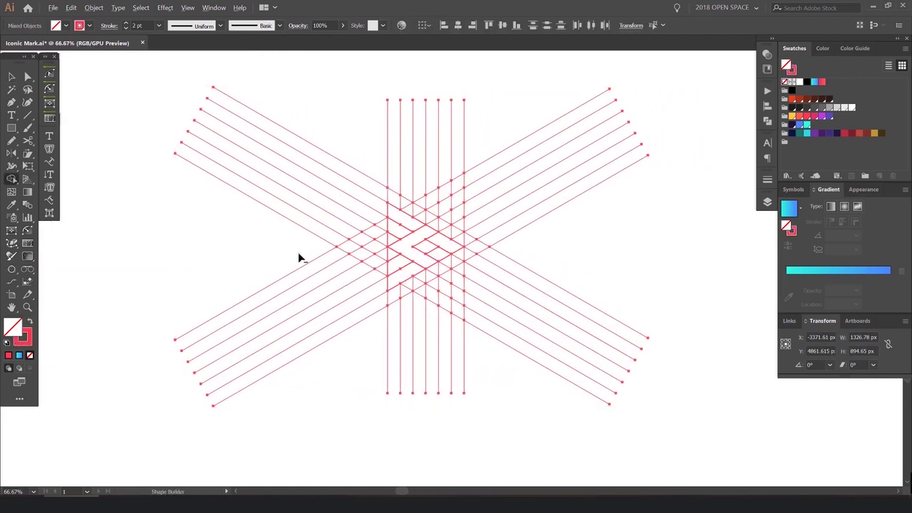
mouse_move(427, 348)
mouse_down()
mouse_move(493, 328)
mouse_move(562, 254)
mouse_up()
mouse_move(498, 276)
mouse_down()
mouse_move(553, 190)
mouse_move(478, 121)
mouse_move(258, 201)
mouse_up()
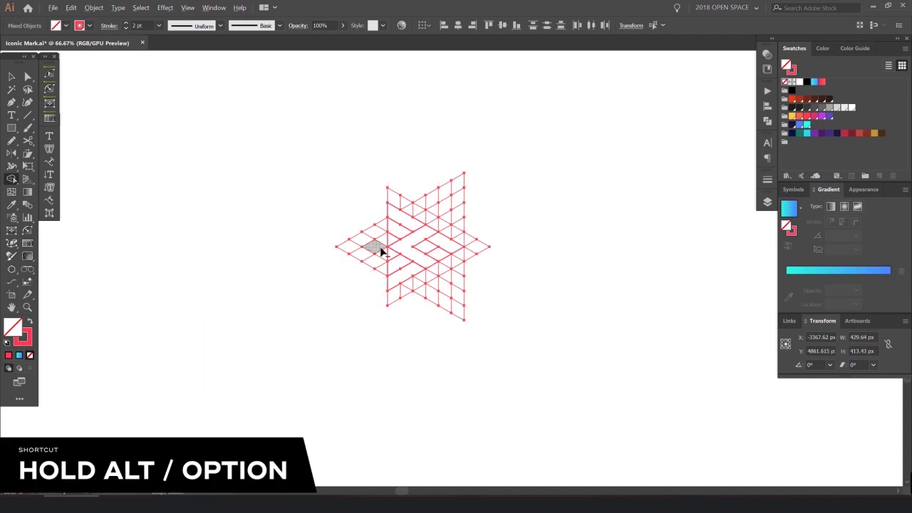
- Erase the leftover cells beyond the triangle's vertical edge and around its upper corner with Shape Builder
scroll(380, 248, up, 2)
drag(376, 198, 393, 197)
drag(622, 87, 404, 116)
key(ctrl+z)
drag(459, 139, 389, 132)
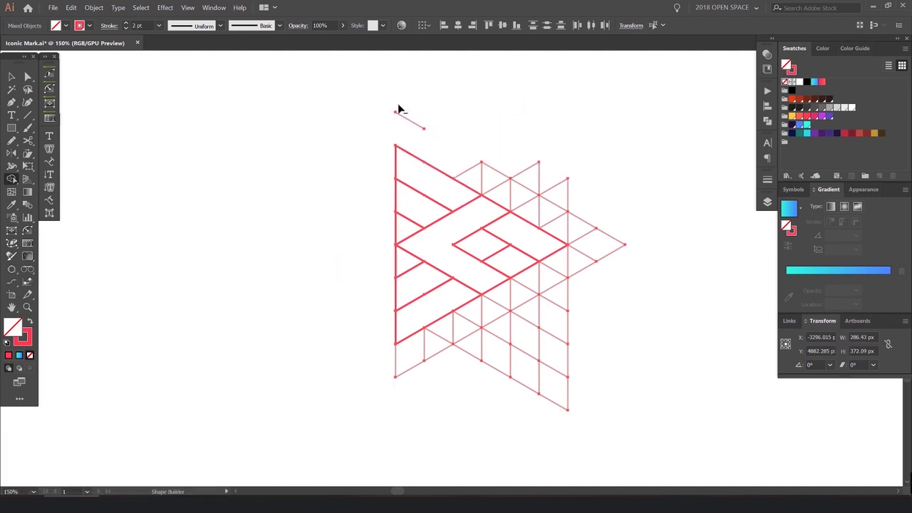
- Erase the leftover cells above the triangle's upper slanted edge and beyond its right tip
mouse_move(568, 165)
mouse_down()
mouse_move(506, 178)
mouse_move(459, 164)
mouse_up()
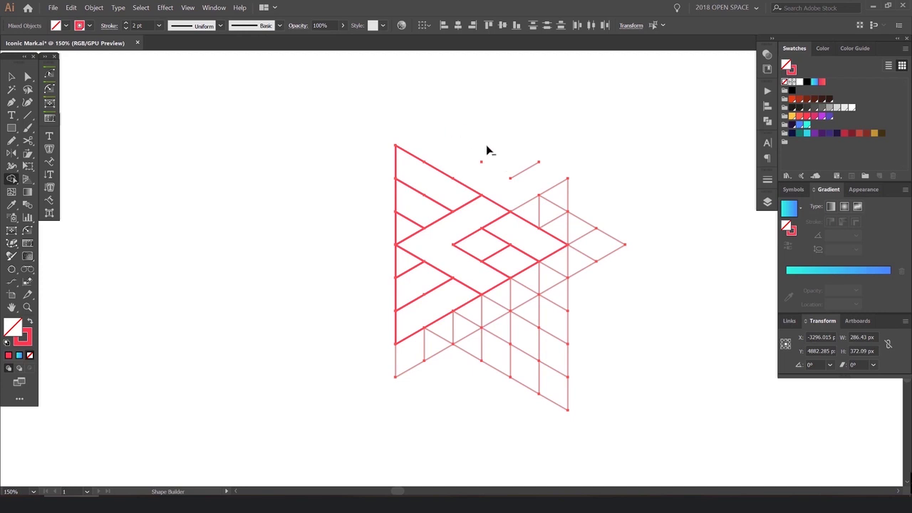
mouse_move(574, 178)
mouse_down()
mouse_move(555, 207)
mouse_move(610, 245)
mouse_up()
drag(620, 166, 538, 196)
- Erase the leftover cells below the triangle's lower slanted edge and deselect the mark
mouse_move(619, 208)
mouse_down()
mouse_move(593, 260)
mouse_move(424, 359)
mouse_move(438, 391)
mouse_up()
key(ctrl+z)
drag(598, 322, 495, 404)
drag(515, 341, 441, 368)
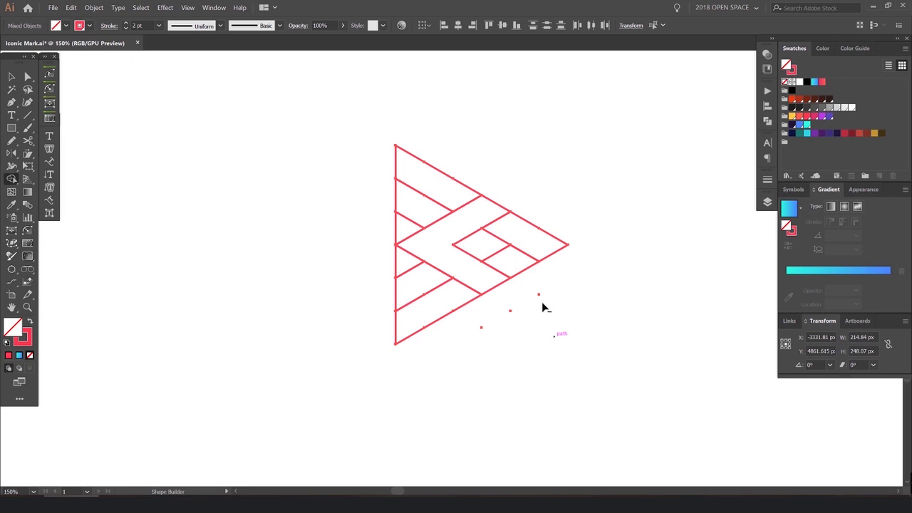
key(v)
click(525, 331)
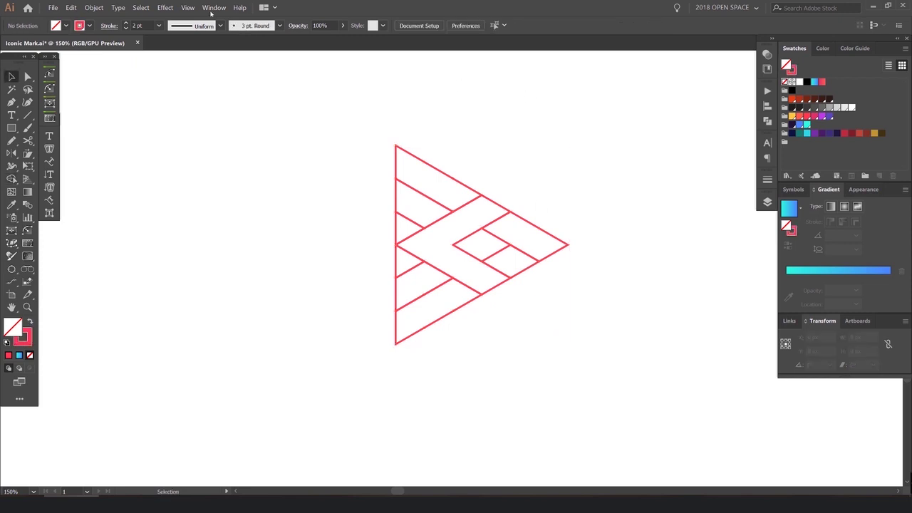
click(144, 8)
mouse_move(159, 87)
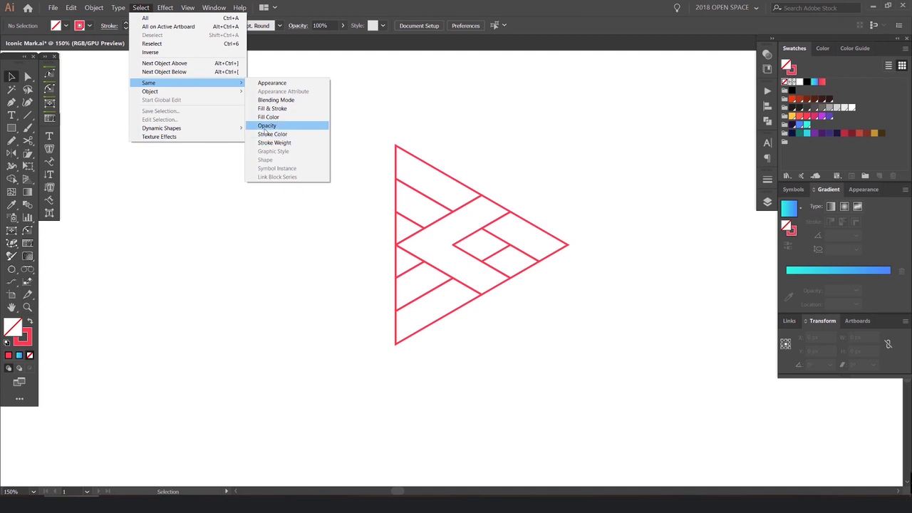
click(499, 138)
key(ctrl+a)
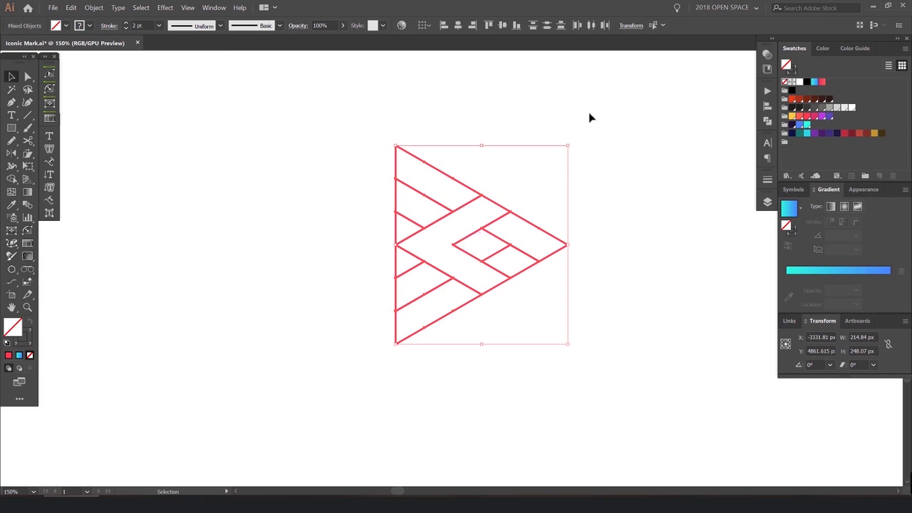
click(529, 177)
- Move the bar at the mark's right tip aside to the left to check for stray lines beneath it
drag(458, 179, 507, 148)
key(ctrl+z)
drag(446, 210, 402, 246)
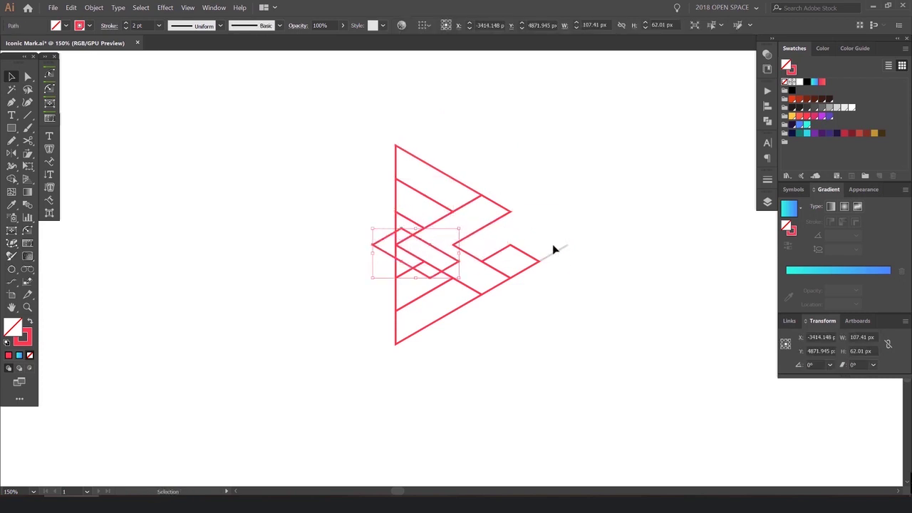
- Undo the tip bar's move and select the whole mark to inspect it
scroll(563, 242, up, 2)
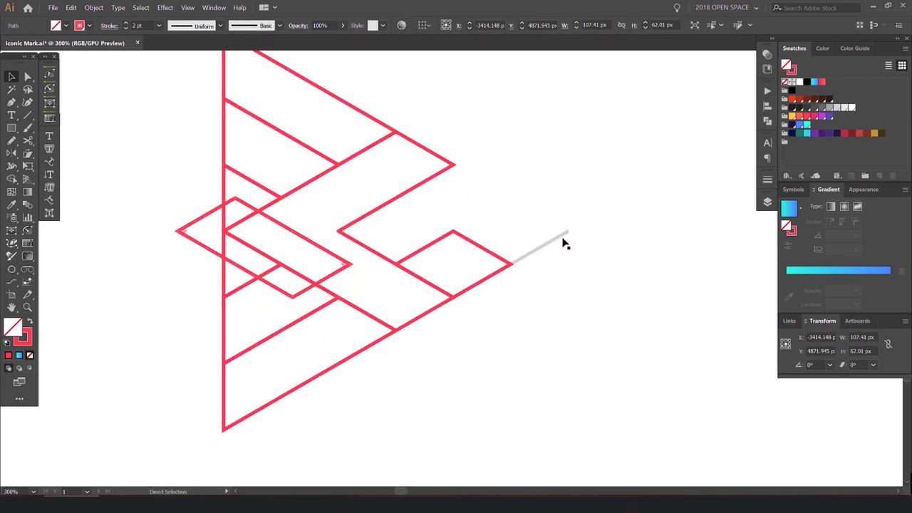
key(ctrl+z)
click(513, 159)
scroll(512, 157, down, 3)
drag(512, 158, 429, 257)
drag(450, 228, 407, 273)
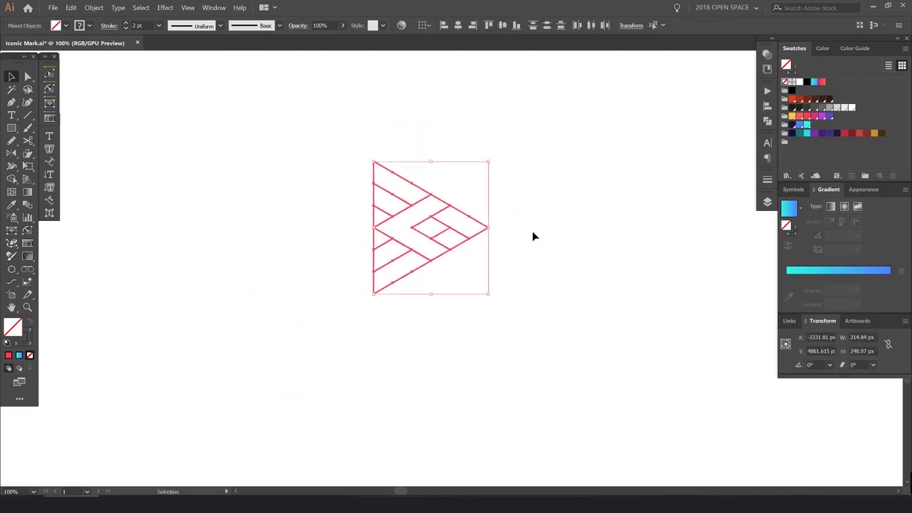
scroll(466, 229, up, 3)
click(511, 197)
scroll(490, 193, down, 3)
click(474, 188)
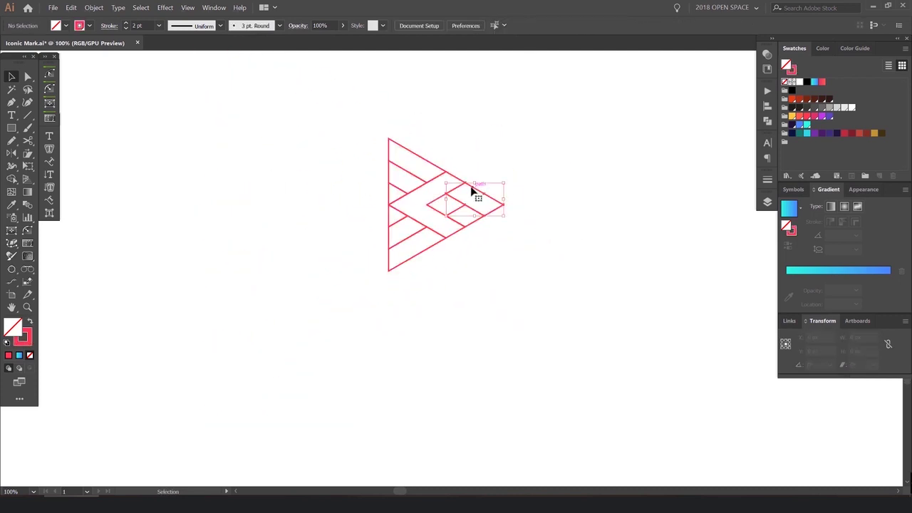
- Delete the stray grey line under the tip bar with the bar's neighbouring shapes locked, and unlock everything
scroll(457, 178, up, 2)
shift+click(411, 166)
shift+click(376, 289)
key(ctrl+2)
drag(547, 234, 670, 302)
key(Delete)
key(ctrl+alt+2)
- Move the whole mark left and back again to check for stray lines left behind
click(371, 128)
click(373, 129)
drag(515, 122, 227, 371)
key(shift+Left)
key(shift+Left)
key(shift+Left)
key(shift+Left)
key(shift+Left)
key(shift+Left)
key(shift+Left)
key(shift+Left)
key(shift+Right)
key(shift+Right)
key(shift+Right)
key(shift+Right)
key(shift+Right)
key(shift+Right)
key(shift+Right)
key(shift+Right)
- Pull the mark's individual pieces apart to check that each one is a separate closed shape
click(425, 319)
drag(420, 310, 435, 361)
drag(351, 260, 312, 271)
drag(400, 284, 420, 263)
drag(384, 286, 360, 301)
drag(486, 274, 525, 300)
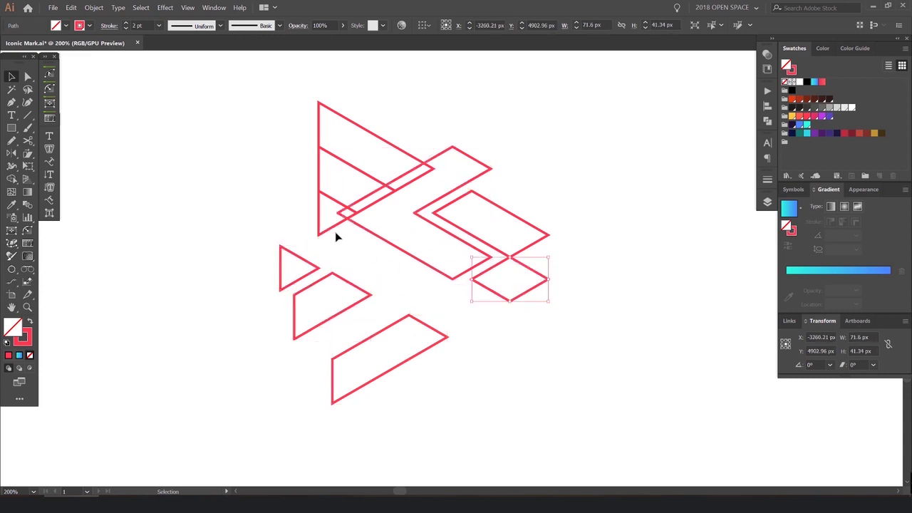
drag(337, 226, 314, 236)
drag(389, 186, 366, 183)
- Undo the moves of the separated pieces to reassemble the mark
key(ctrl+z)
key(ctrl+z)
key(ctrl+z)
key(ctrl+z)
key(ctrl+z)
key(ctrl+z)
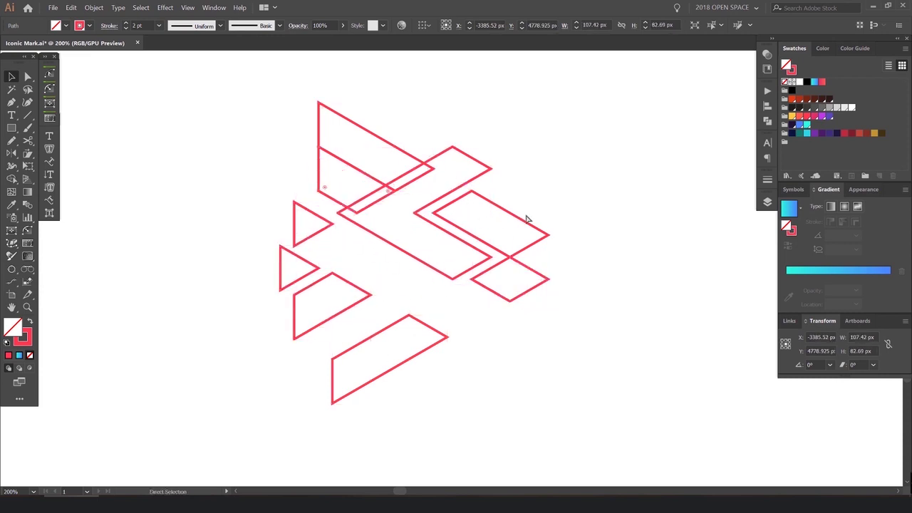
key(ctrl+z)
key(ctrl+z)
- Inspect the mark in Outline view for leftover paths and return to the normal preview
drag(562, 76, 318, 309)
key(ctrl+y)
mouse_move(510, 159)
mouse_down()
mouse_move(563, 164)
mouse_move(541, 177)
mouse_move(446, 194)
mouse_up()
click(520, 165)
scroll(519, 166, up, 2)
scroll(520, 172, down, 3)
key(ctrl+y)
- Place a copy of the outlined triangle mark to the right of the original
scroll(559, 157, down, 3)
drag(561, 150, 386, 276)
drag(414, 243, 262, 295)
drag(322, 263, 450, 279)
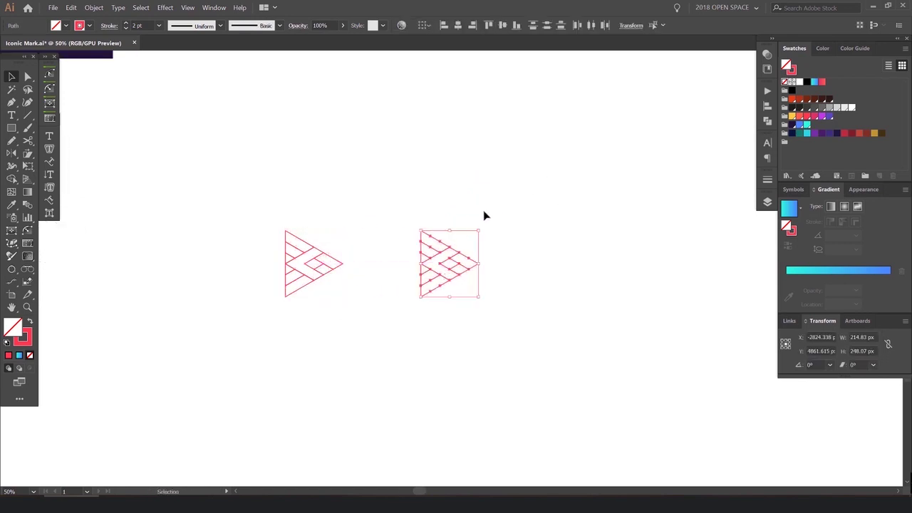
- Swap the fill and stroke of the copied mark so its pieces are solid red without outlines
scroll(456, 248, up, 2)
click(495, 228)
drag(513, 203, 357, 358)
key(shift+x)
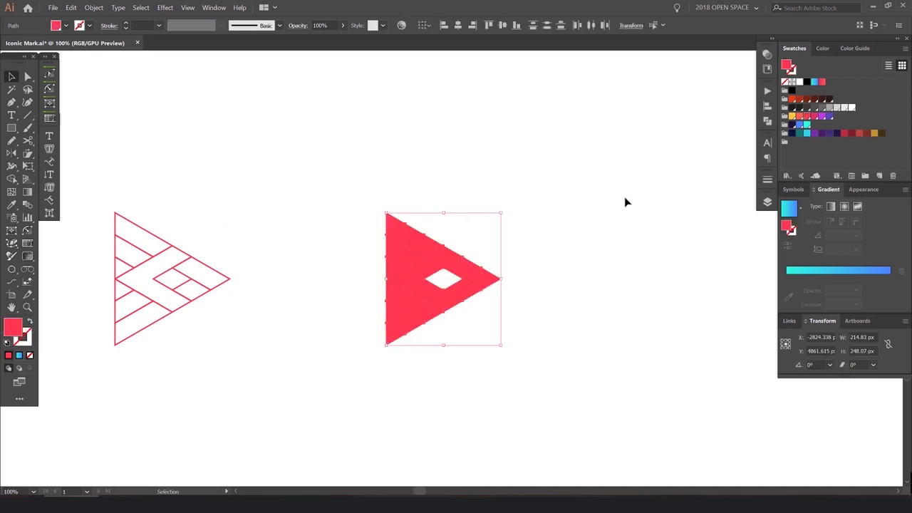
- Fill the bar at the copied mark's right tip with medium-dark grey
key(ctrl+equal)
key(ctrl+equal)
click(490, 249)
key(a)
click(505, 295)
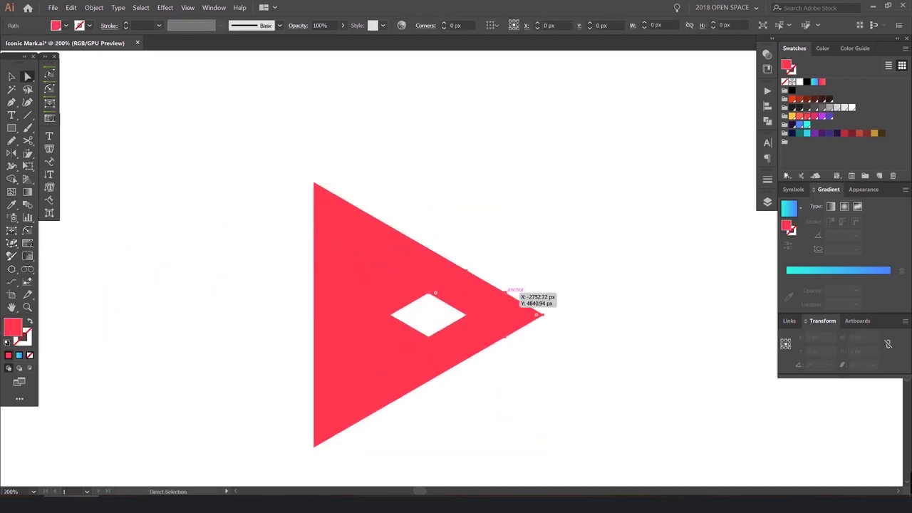
click(829, 107)
click(821, 107)
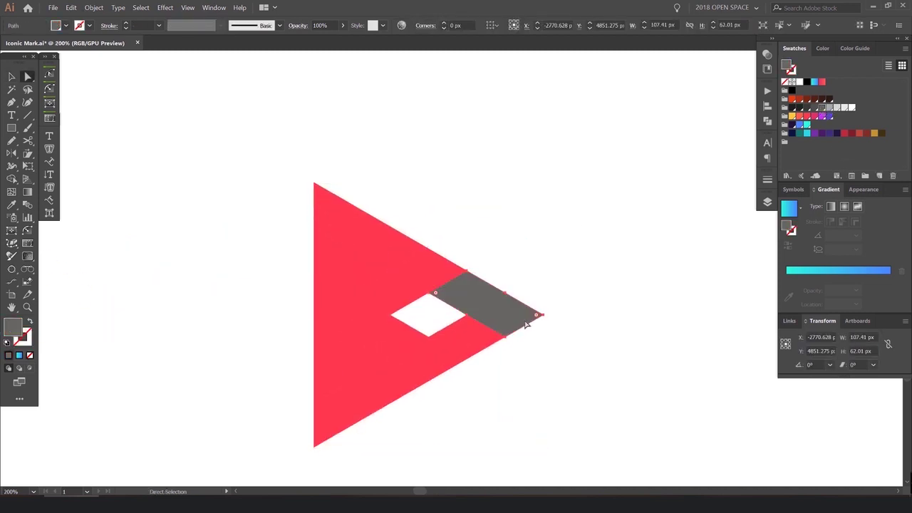
- Give the upper and lower outer bars of the copied mark the same grey as the tip bar
click(418, 254)
shift+click(416, 377)
key(i)
click(488, 320)
- Fill the small diamond piece below the tip bar with near-black and deselect it
key(a)
click(473, 341)
click(800, 110)
click(580, 244)
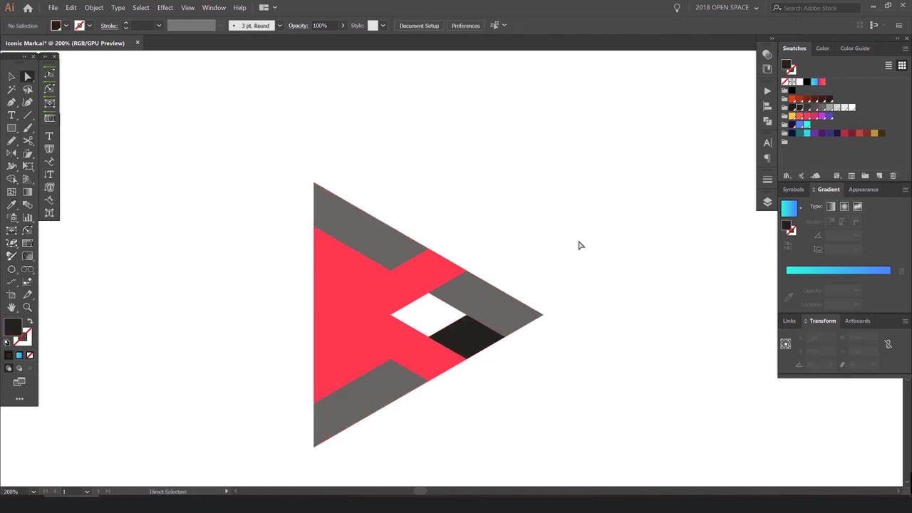
- Match the small diamond piece below the tip bar to the tip bar's grey
scroll(578, 244, down, 1)
scroll(540, 273, up, 1)
click(506, 307)
key(Delete)
click(572, 208)
- Fill the inner pieces along the vertical edge, just inside the outer grey bars, with darker grey
click(406, 271)
click(389, 250)
shift+click(371, 310)
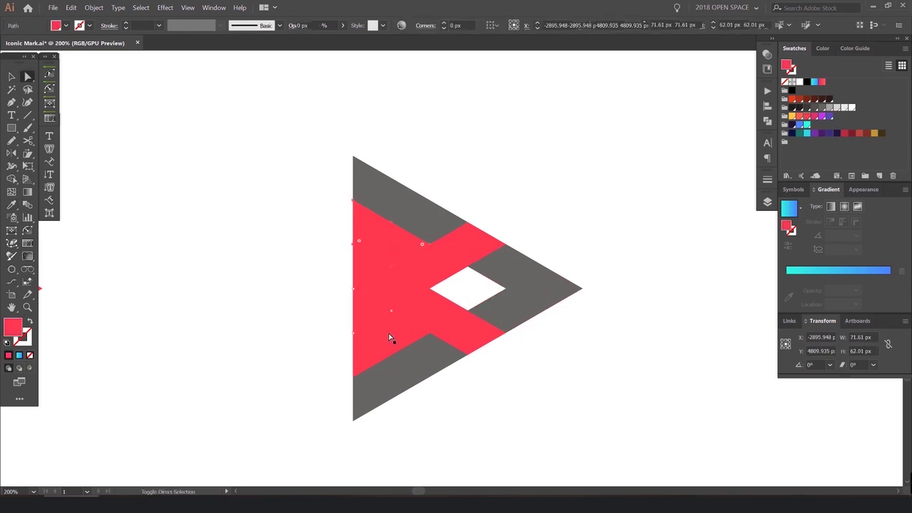
shift+click(392, 338)
click(807, 109)
click(530, 215)
- Fill the two innermost triangles above and below the chevron's point with near-black
click(367, 307)
click(372, 244)
click(369, 310)
click(379, 249)
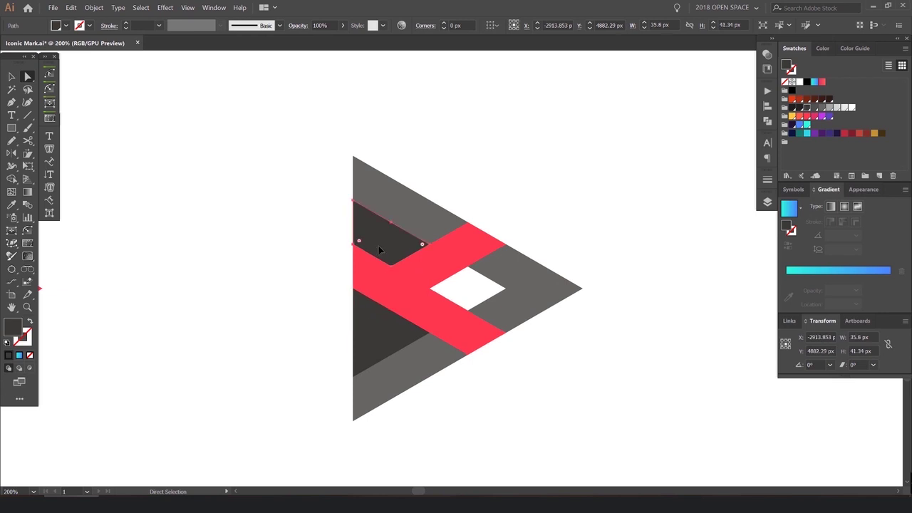
key(i)
click(367, 307)
key(a)
shift+click(365, 305)
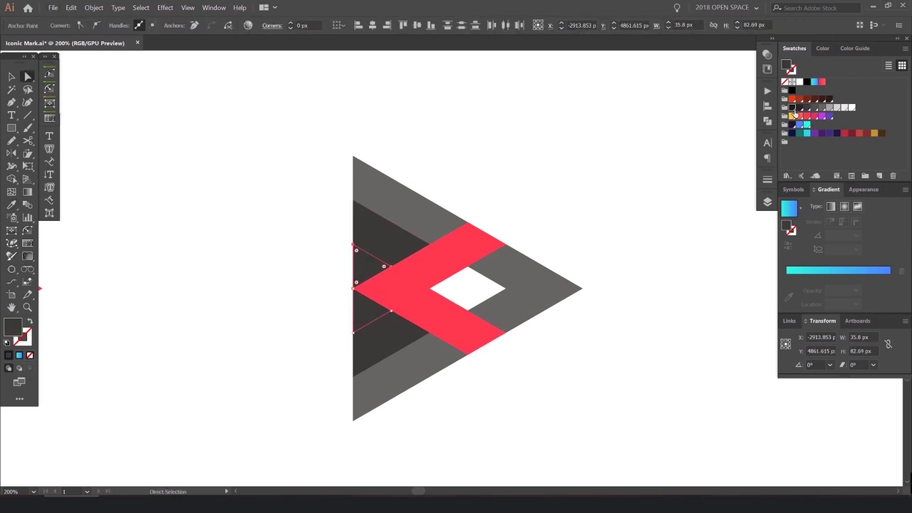
click(792, 108)
- Fill the central chevron with light grey and deselect it
click(478, 244)
click(844, 108)
click(579, 168)
- Review the grey-shaded mark beside the outlined version and up close
scroll(563, 171, down, 4)
key(v)
drag(607, 145, 478, 257)
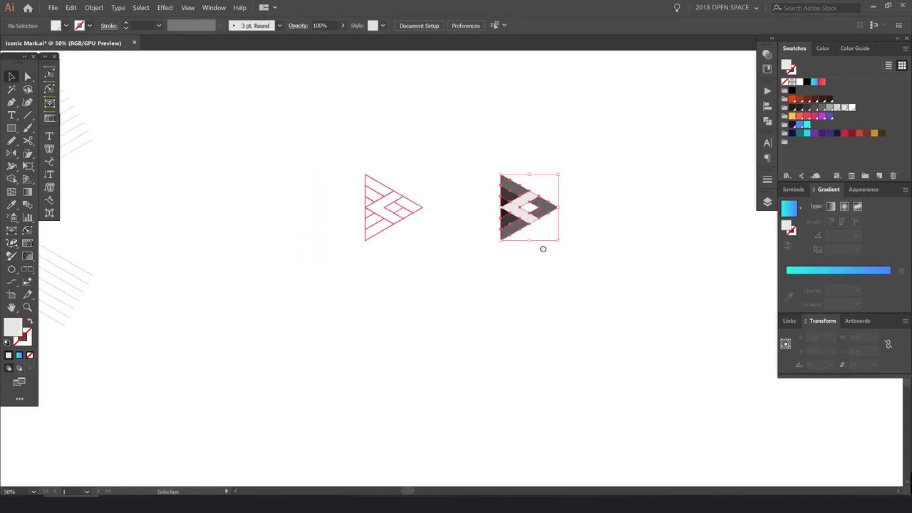
scroll(534, 182, up, 1)
scroll(529, 177, up, 1)
click(529, 177)
drag(498, 202, 463, 216)
scroll(433, 244, up, 1)
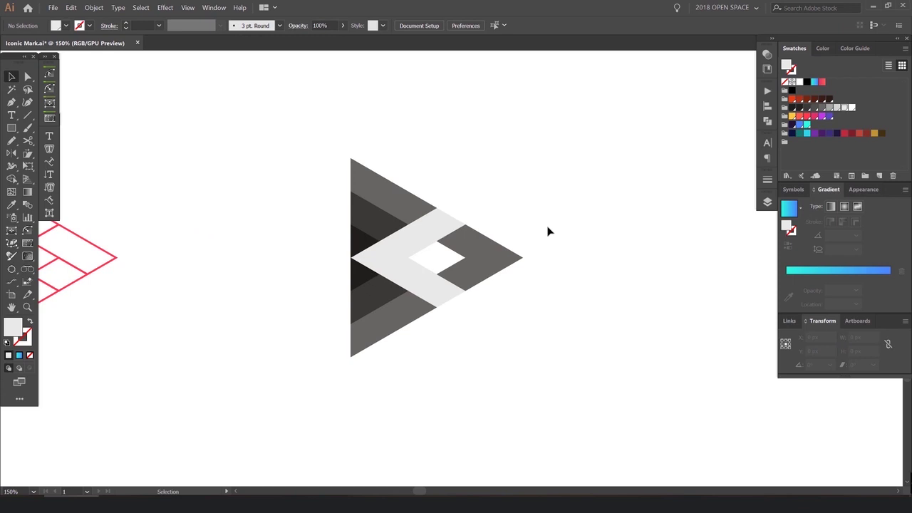
- Shift the light grey chevron out of place to check it and undo the move
scroll(473, 234, up, 2)
drag(300, 275, 333, 321)
key(ctrl+z)
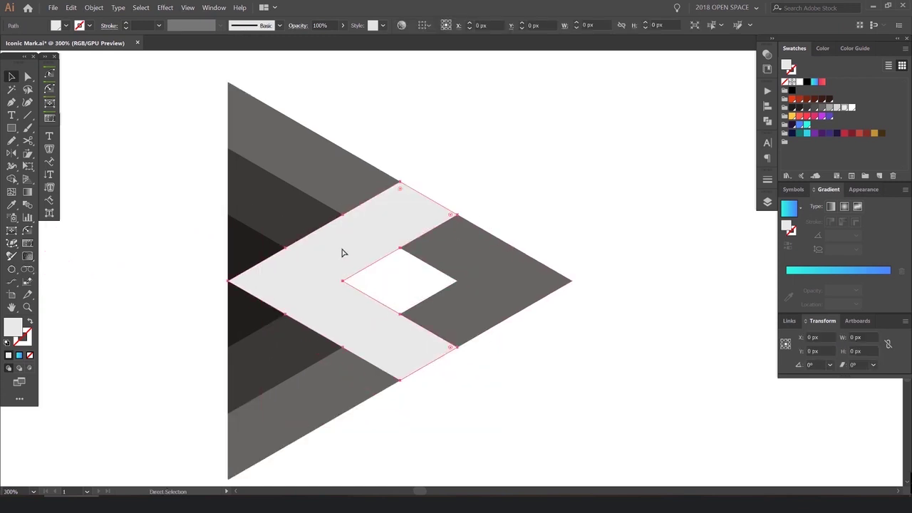
scroll(233, 222, up, 2)
scroll(256, 276, down, 4)
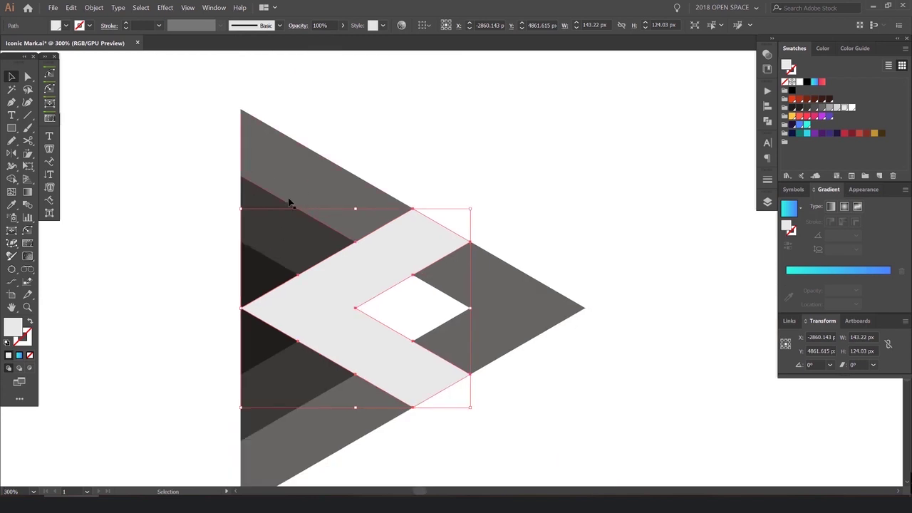
- Place a horizontally aligned copy of the grey-shaded mark to its right and deselect it
drag(399, 180, 194, 356)
drag(297, 306, 694, 305)
scroll(680, 267, right, 5)
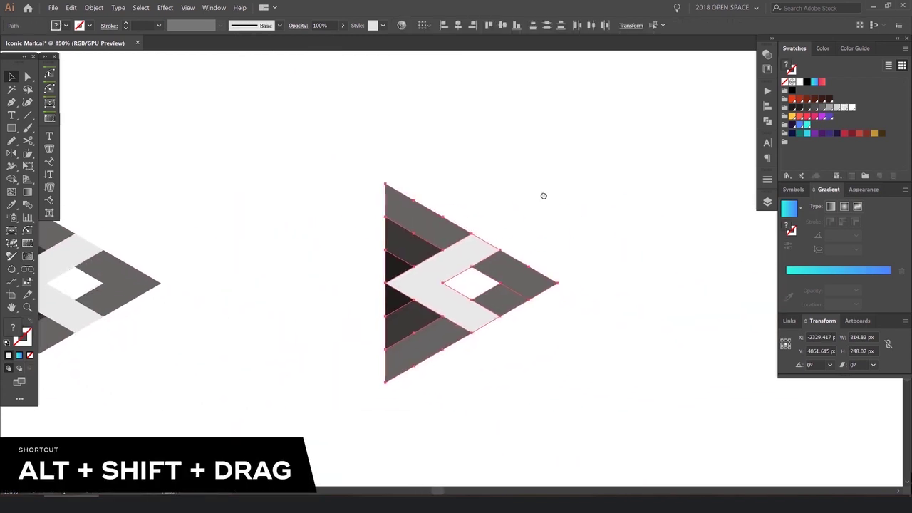
click(531, 198)
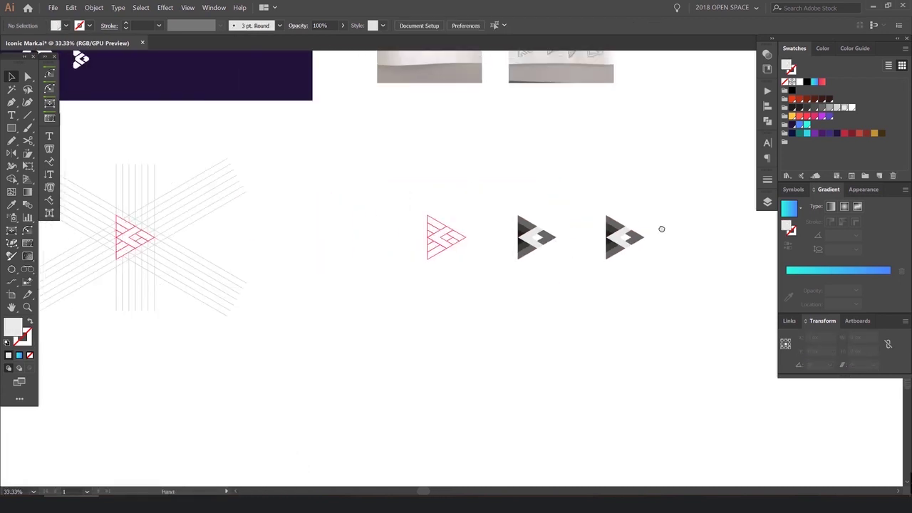
- Examine how the tip is built in the finished blue mark on the dark board
drag(142, 67, 402, 196)
scroll(256, 182, up, 6)
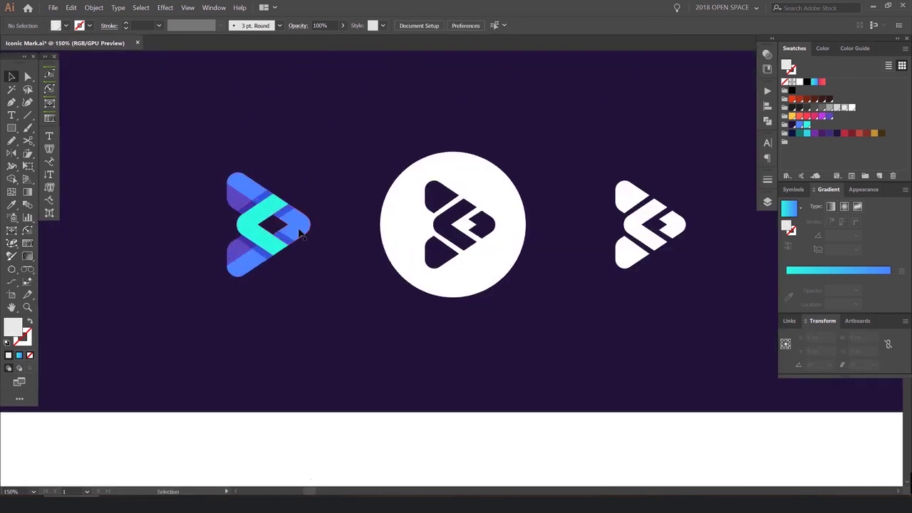
click(341, 232)
scroll(328, 226, down, 8)
scroll(342, 228, right, 4)
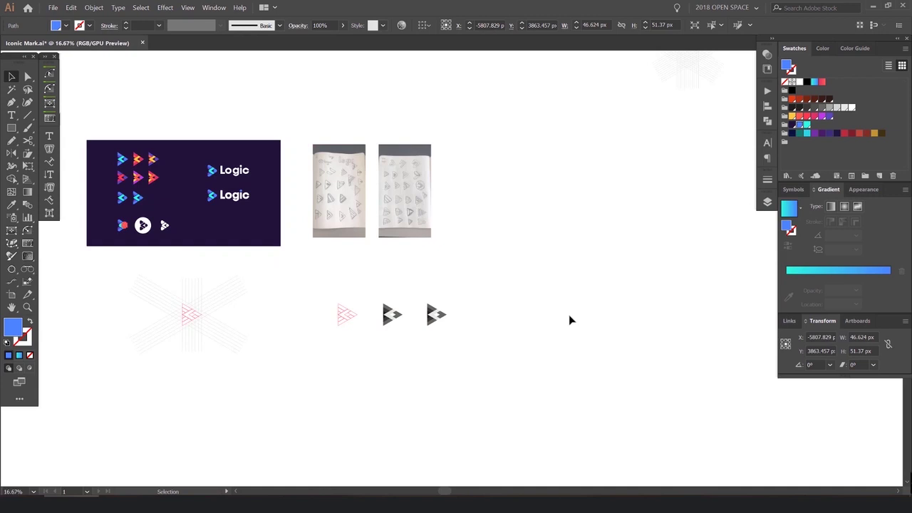
key(ctrl+z)
scroll(443, 315, up, 7)
drag(552, 232, 432, 333)
drag(462, 307, 500, 334)
key(ctrl+z)
- Merge the two grey tip pieces of the new copy with Shape Builder, checking the result with a trial move that is undone
click(518, 258)
drag(518, 257, 443, 309)
scroll(451, 309, up, 2)
key(shift+m)
key(v)
drag(506, 261, 592, 259)
key(ctrl+z)
- Return to the finished logo variants on the dark board to compare their shapes
scroll(592, 259, down, 9)
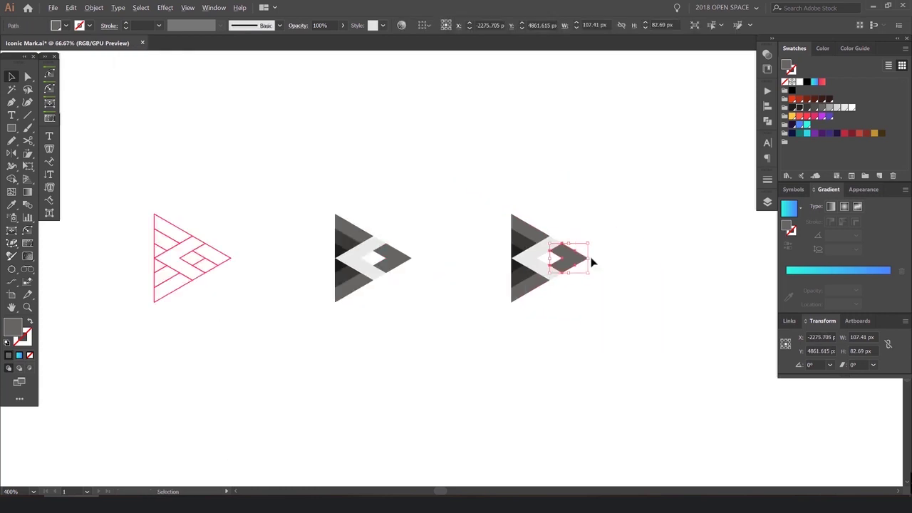
drag(443, 219, 559, 279)
scroll(316, 249, up, 8)
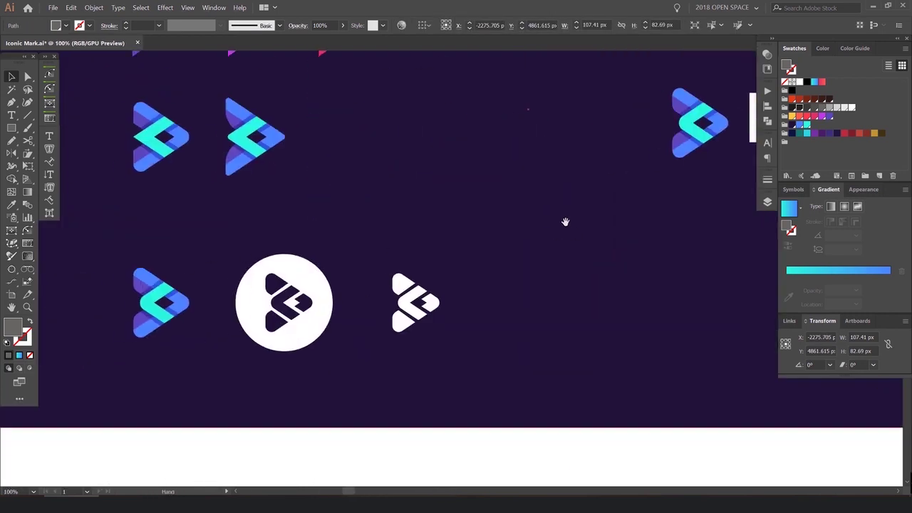
- Delete the two darkest small triangles at the left edge of the grayscale triangle mark
scroll(513, 191, down, 6)
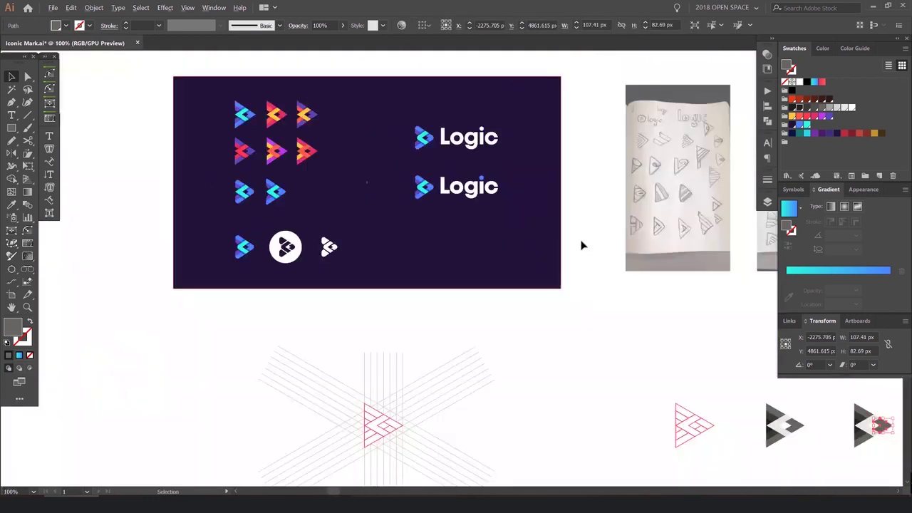
drag(780, 383, 527, 202)
scroll(598, 242, up, 4)
drag(533, 170, 511, 177)
scroll(511, 176, up, 2)
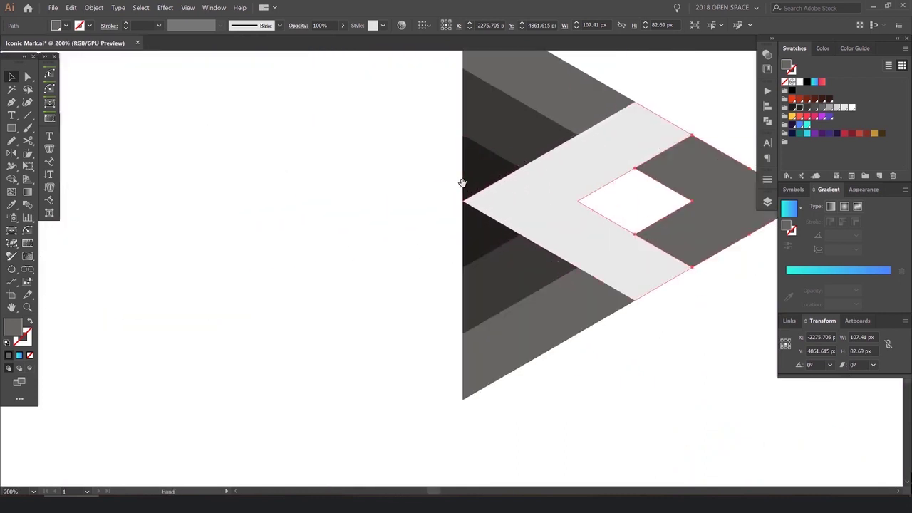
key(a)
click(477, 180)
shift+click(477, 224)
drag(477, 224, 361, 244)
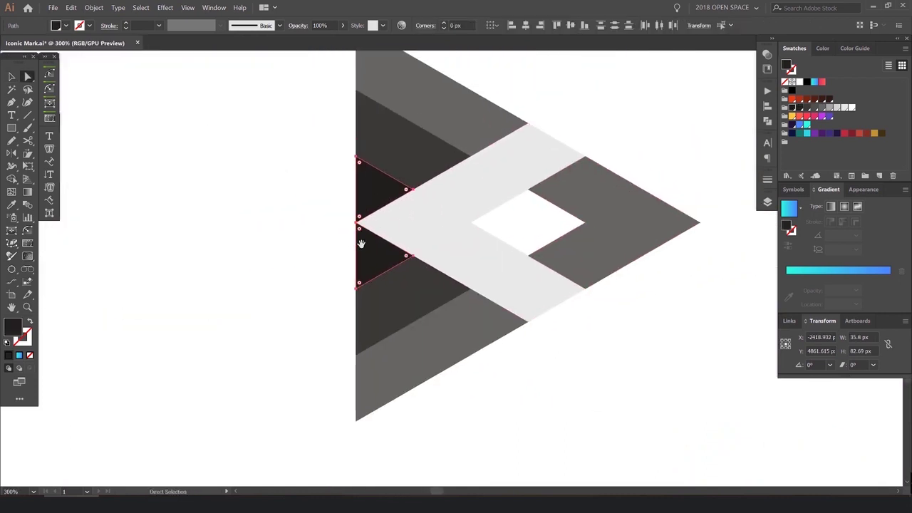
key(Delete)
- Duplicate the trimmed grayscale triangle mark and place the copy to its right
scroll(372, 243, down, 3)
key(v)
drag(527, 135, 235, 341)
scroll(468, 254, down, 1)
drag(411, 255, 525, 258)
click(613, 230)
scroll(541, 228, right, 2)
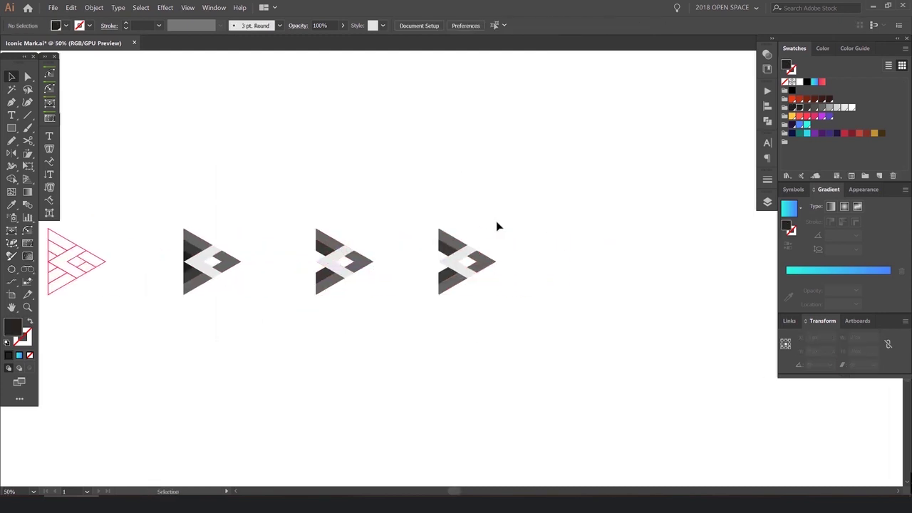
scroll(495, 228, up, 1)
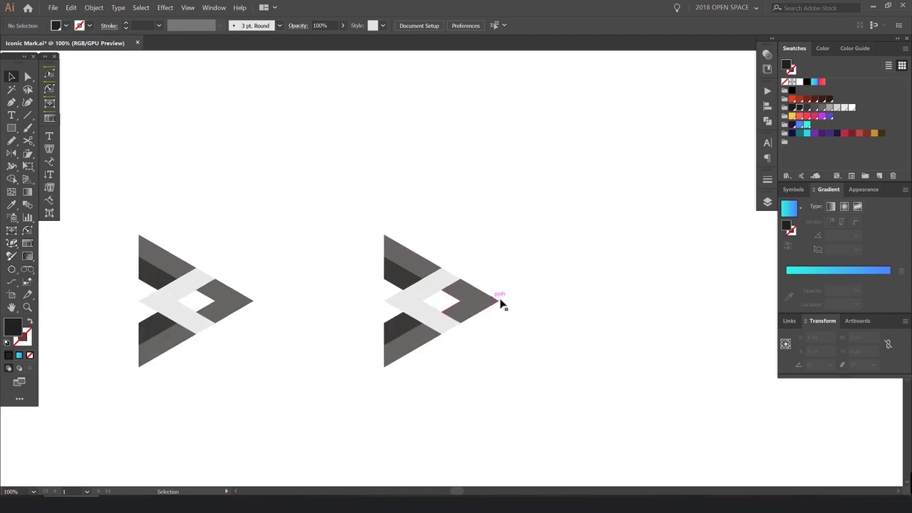
scroll(502, 305, down, 2)
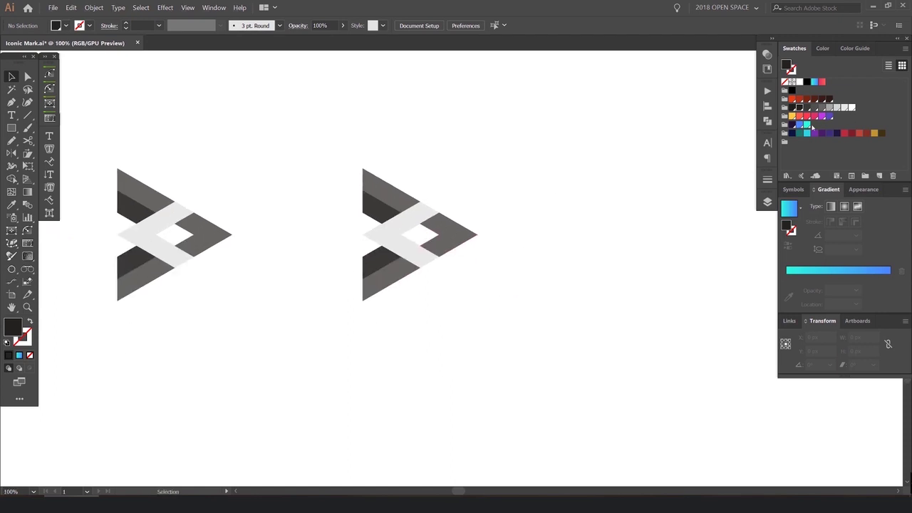
- Switch to the CoolHue gradient collection in the browser and copy the hex code #5EFCE8
key(alt+Tab)
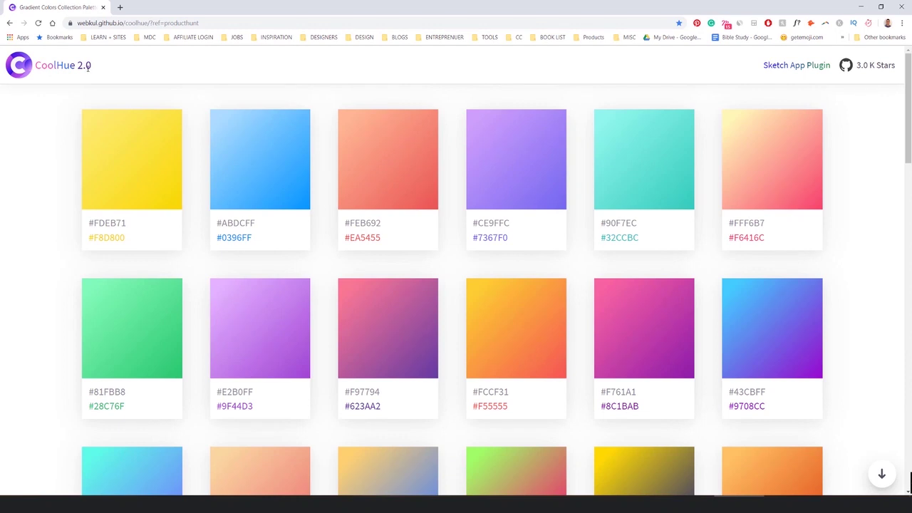
mouse_move(563, 203)
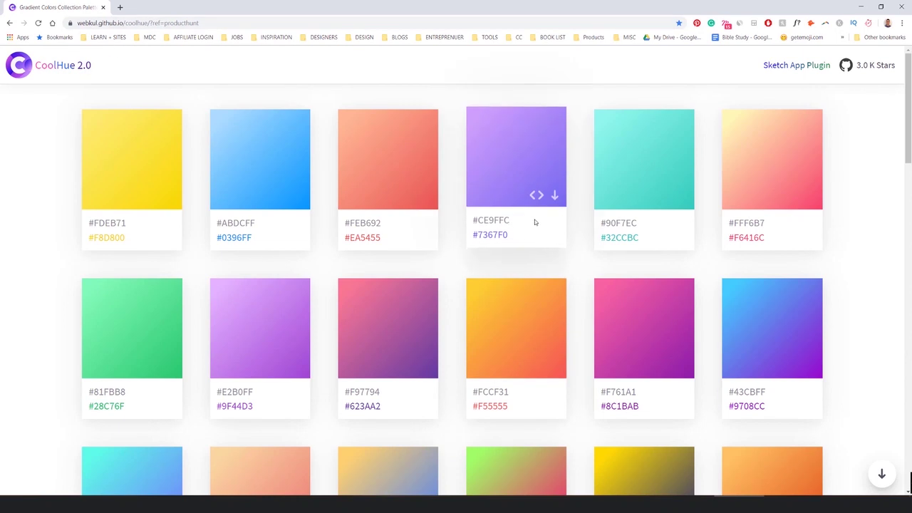
scroll(242, 206, down, 4)
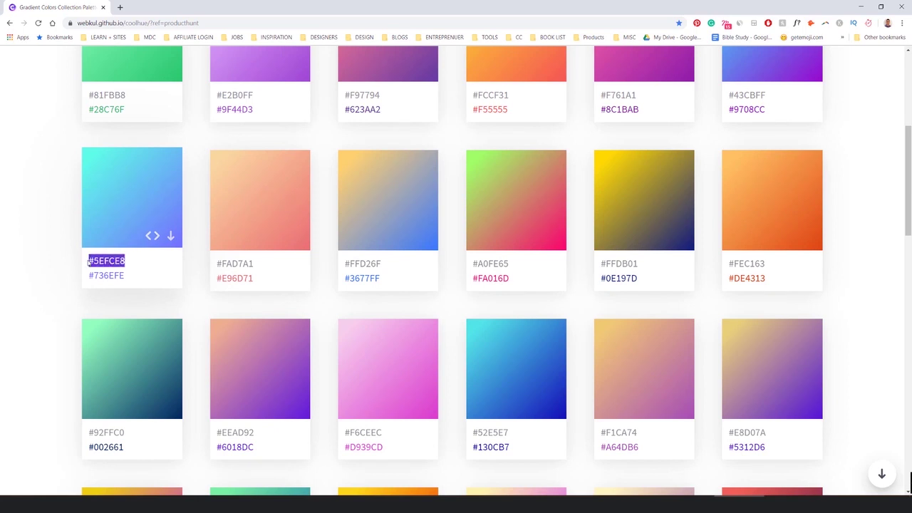
click(134, 264)
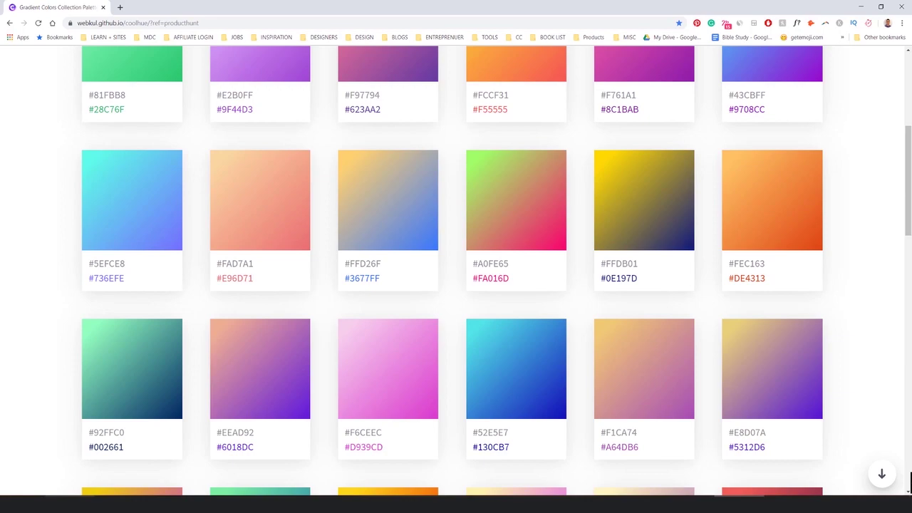
- Back in Illustrator, detach the Swatches panel as a floating panel and set the fill colour to hex 5EFCE8
click(69, 503)
drag(557, 286, 510, 273)
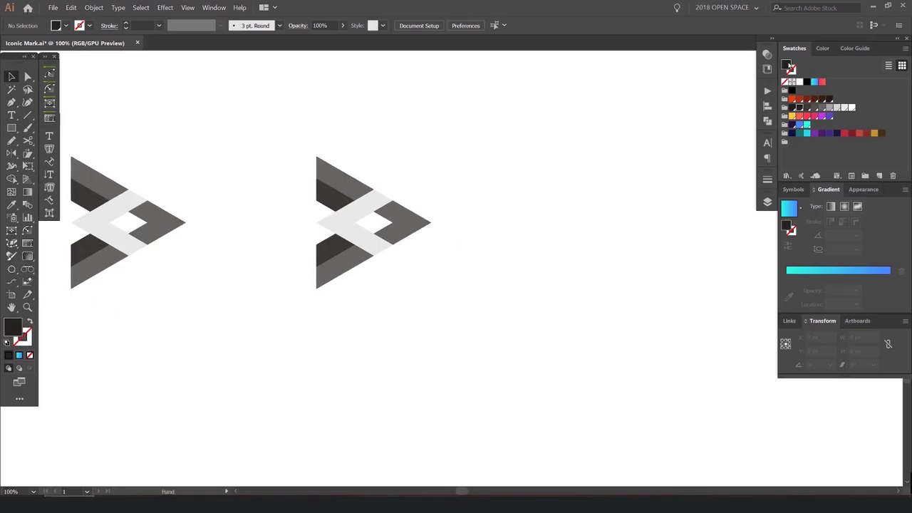
drag(791, 55, 522, 132)
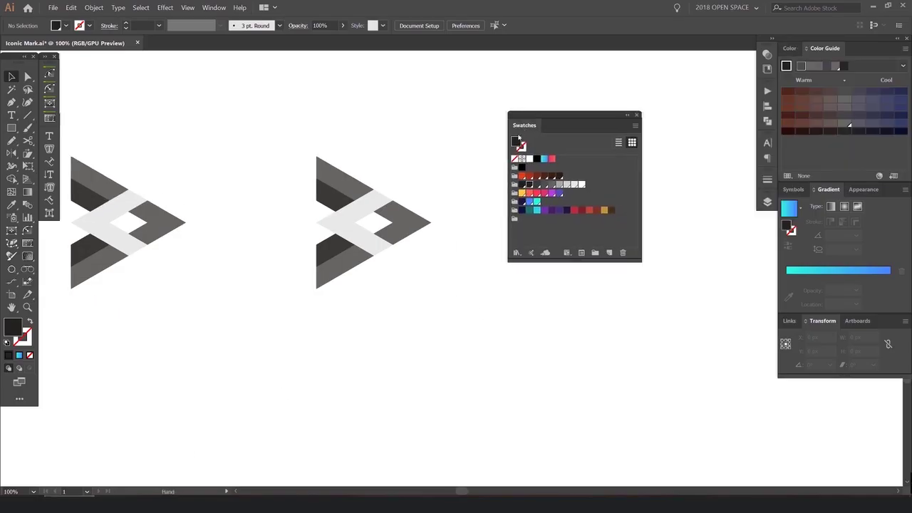
double_click(518, 141)
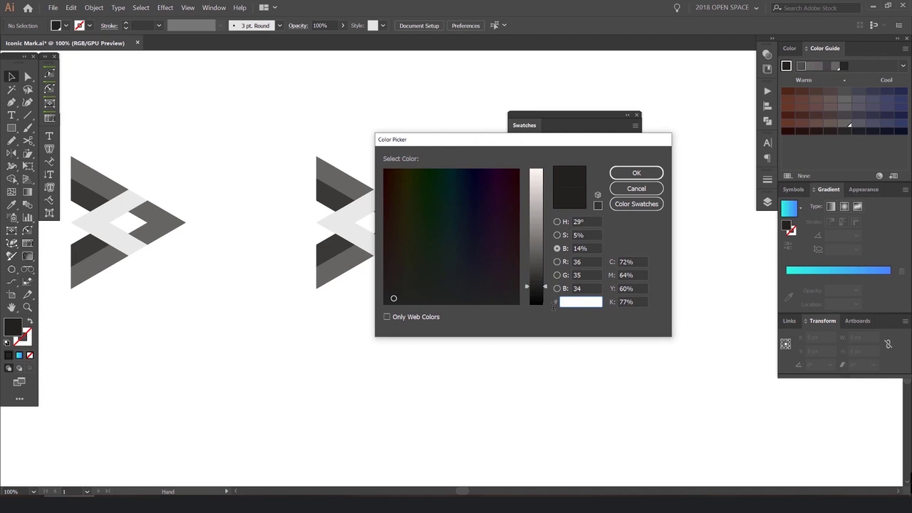
click(589, 248)
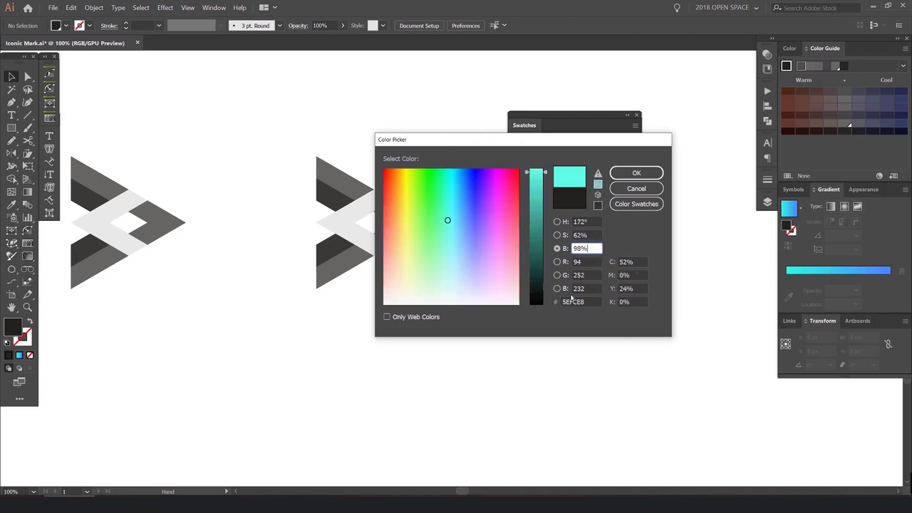
click(619, 176)
- Save the turquoise fill as a global RGB process swatch and place it in the empty colour group
click(791, 51)
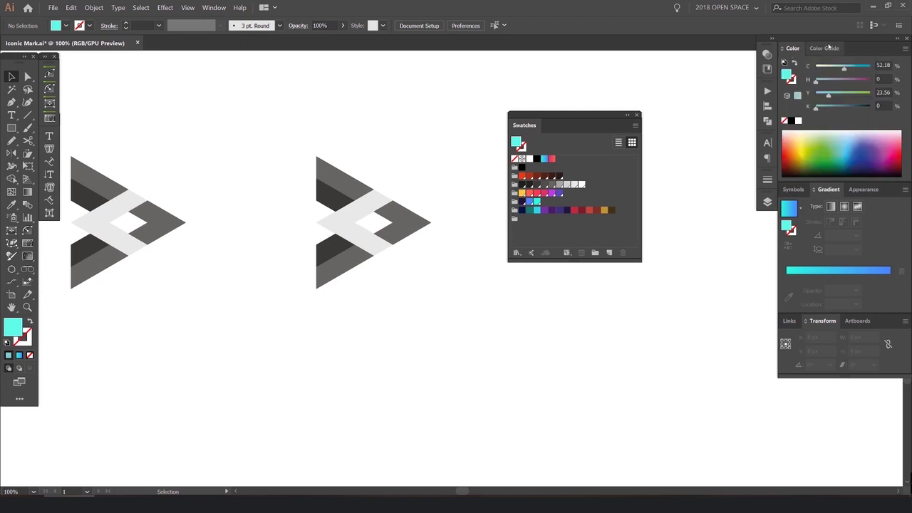
click(610, 253)
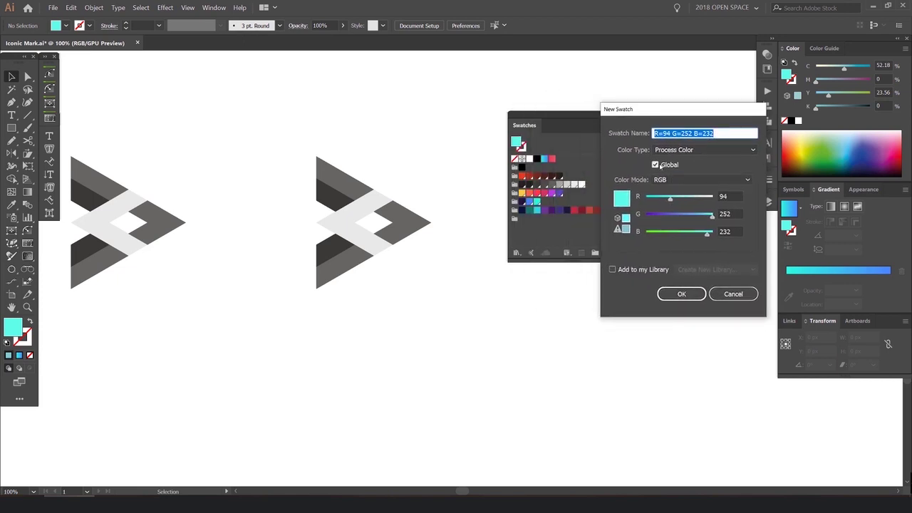
click(667, 166)
click(676, 180)
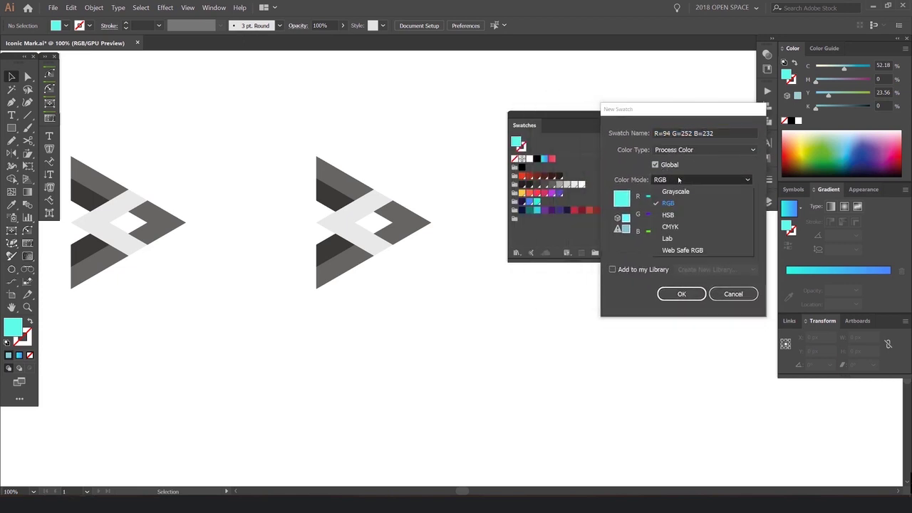
click(675, 181)
drag(661, 112, 694, 101)
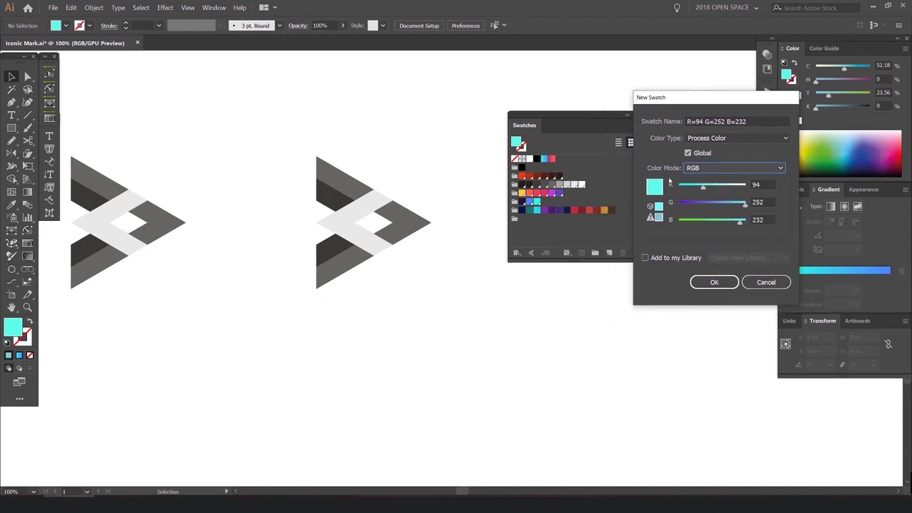
click(713, 283)
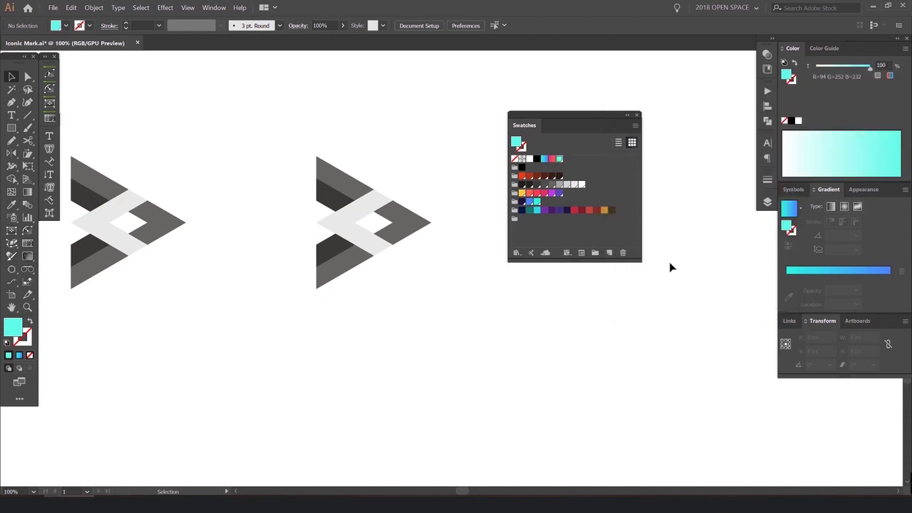
click(559, 159)
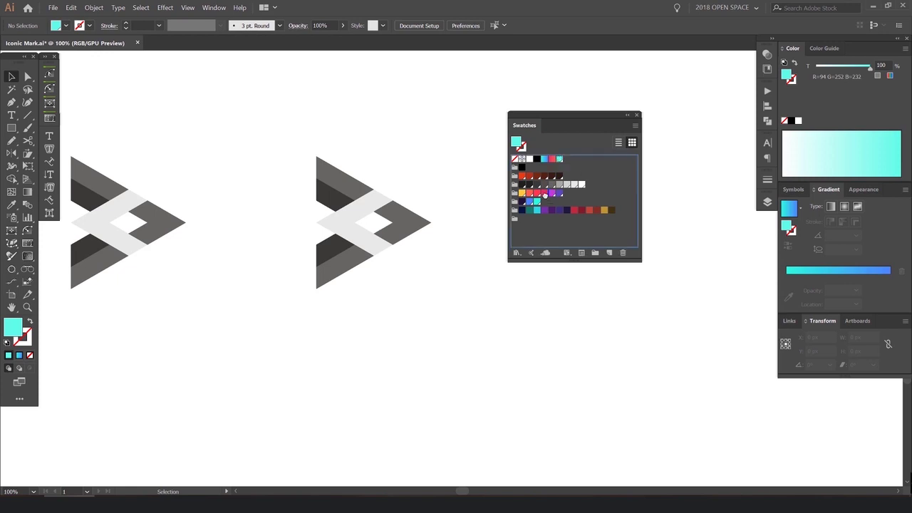
drag(518, 223, 516, 223)
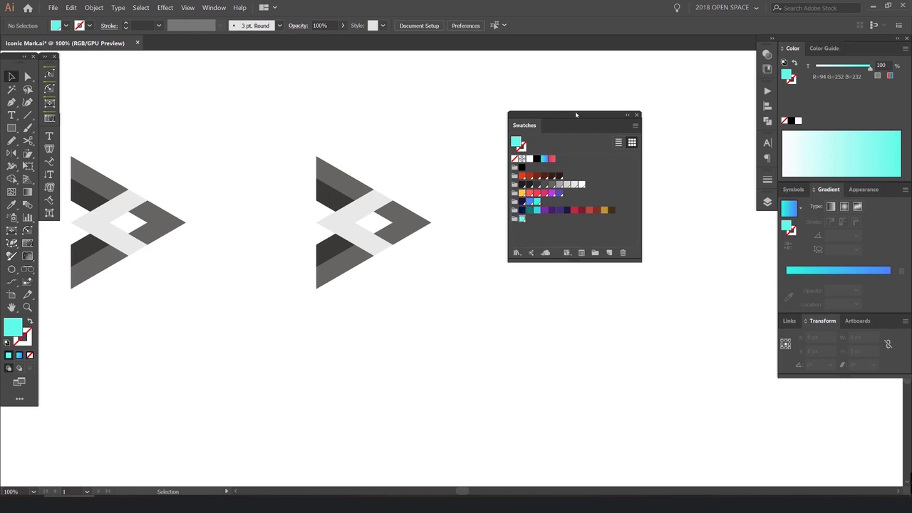
- Try the new turquoise swatch on the right chevron and upper outer bar of the duplicated mark
click(417, 217)
click(522, 219)
click(325, 170)
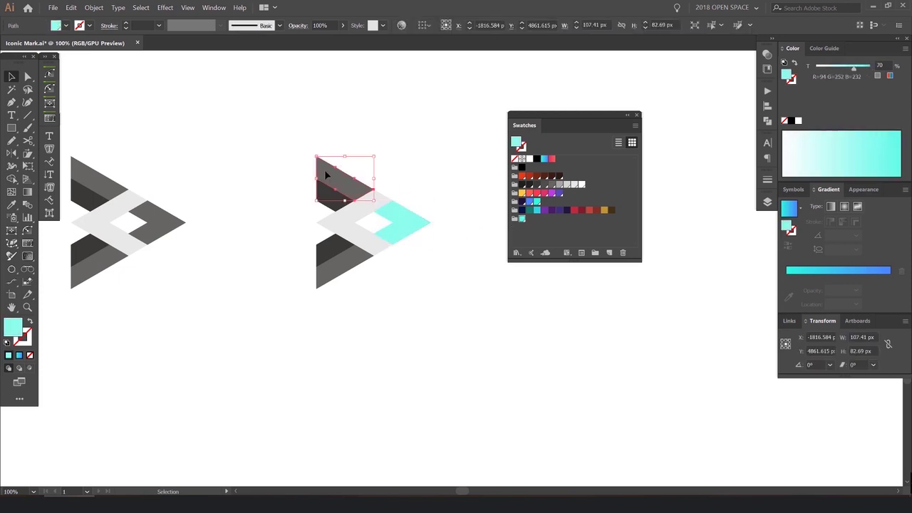
click(522, 218)
key(ctrl+z)
key(ctrl+z)
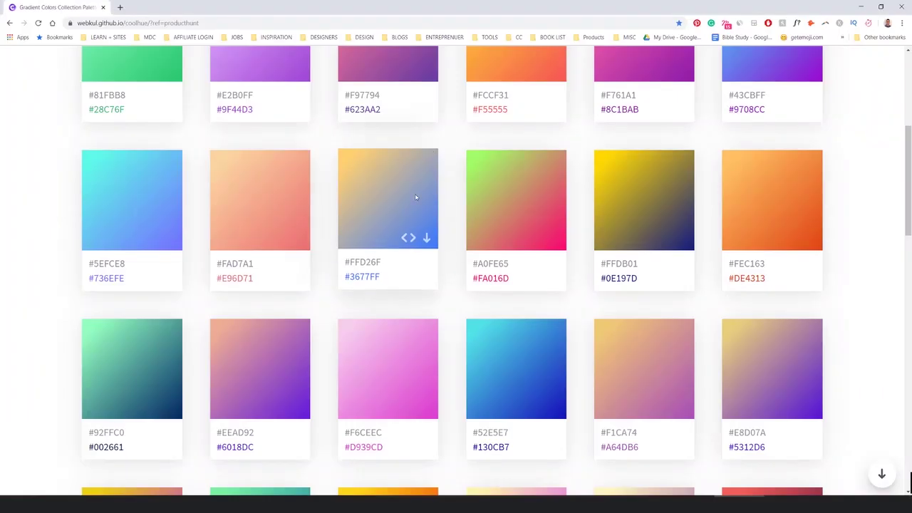
- Switch to the CoolHue page and browse its gradient collection for further colour ideas
scroll(388, 266, up, 5)
scroll(396, 234, down, 9)
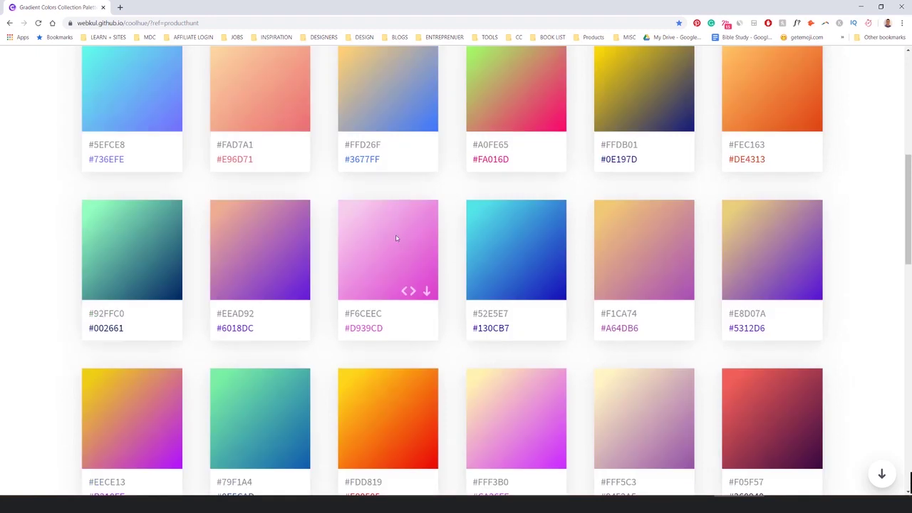
scroll(327, 181, down, 4)
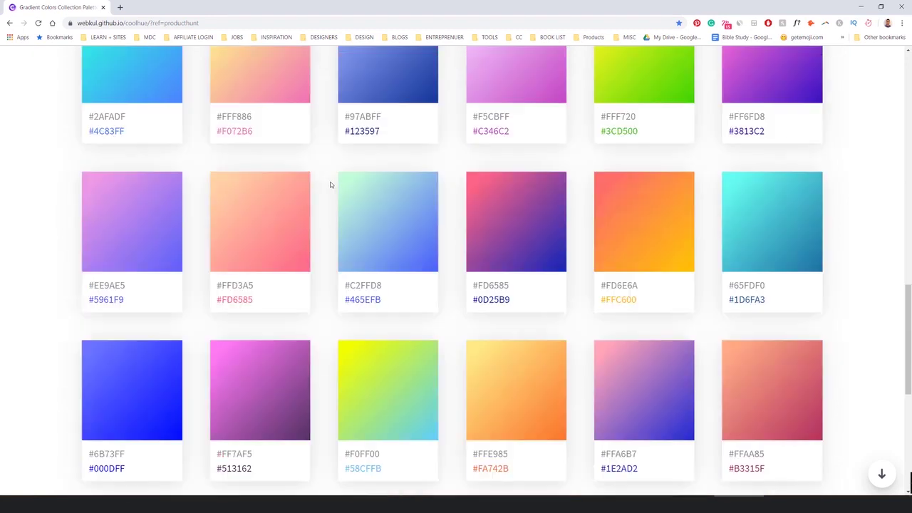
scroll(520, 183, down, 5)
scroll(517, 194, up, 5)
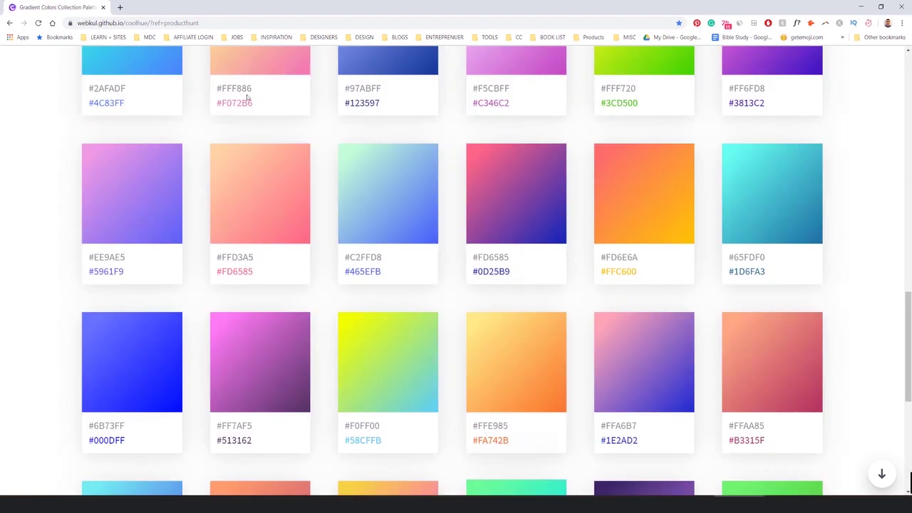
- Open coolors.co in a new browser tab, look through its homepage and open the palette generator
click(121, 6)
text(coolors.co)
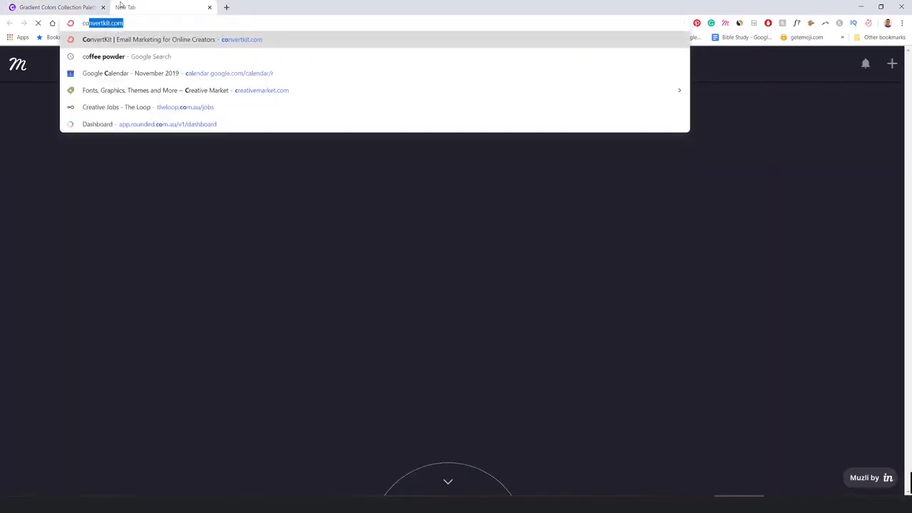
key(Return)
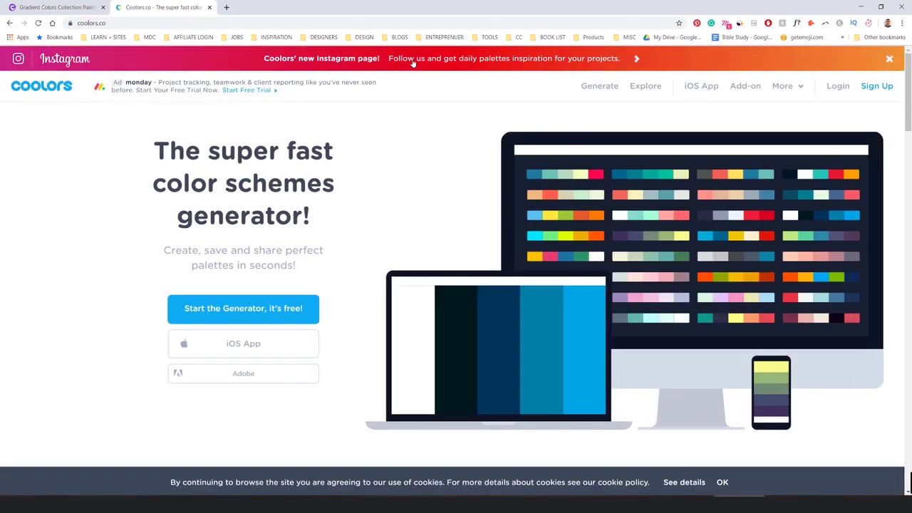
scroll(441, 147, down, 15)
scroll(452, 153, up, 3)
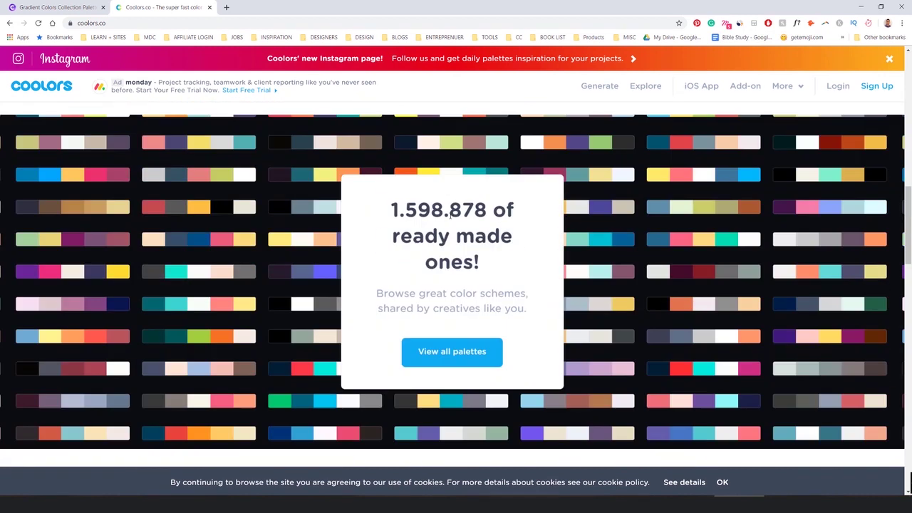
scroll(433, 201, down, 10)
scroll(473, 168, up, 1)
scroll(473, 169, down, 5)
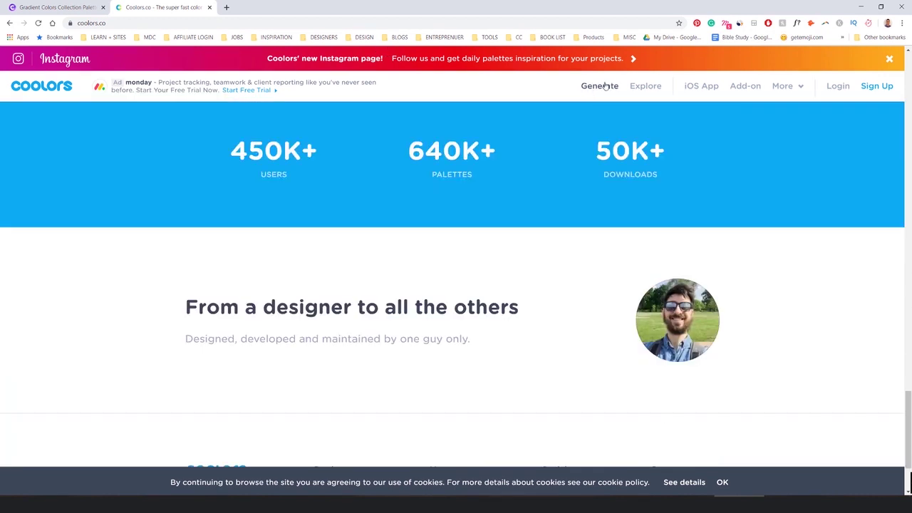
click(604, 87)
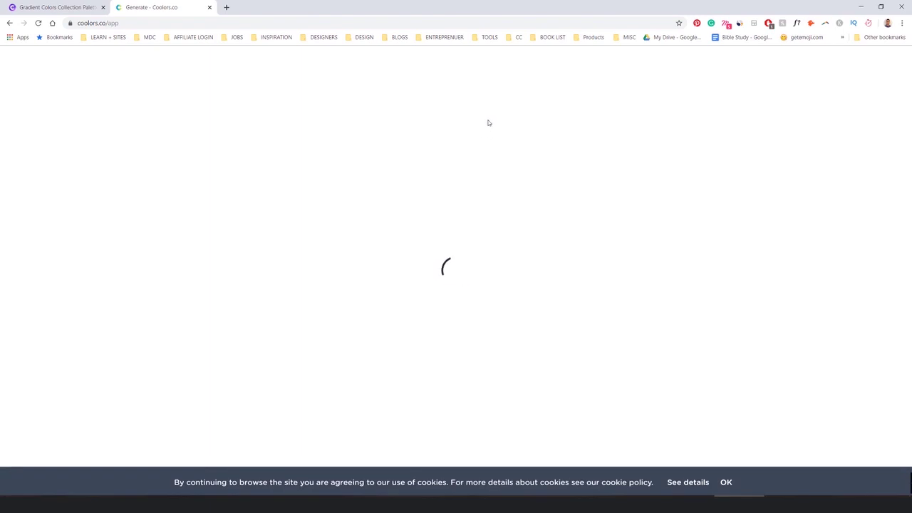
- Back in Illustrator, draw a rectangle about 329 by 123 px beside the mark and fill it with the yellow swatch at 100% tint
click(860, 7)
drag(557, 138, 595, 133)
mouse_move(361, 248)
mouse_down()
mouse_move(525, 318)
mouse_move(539, 315)
mouse_up()
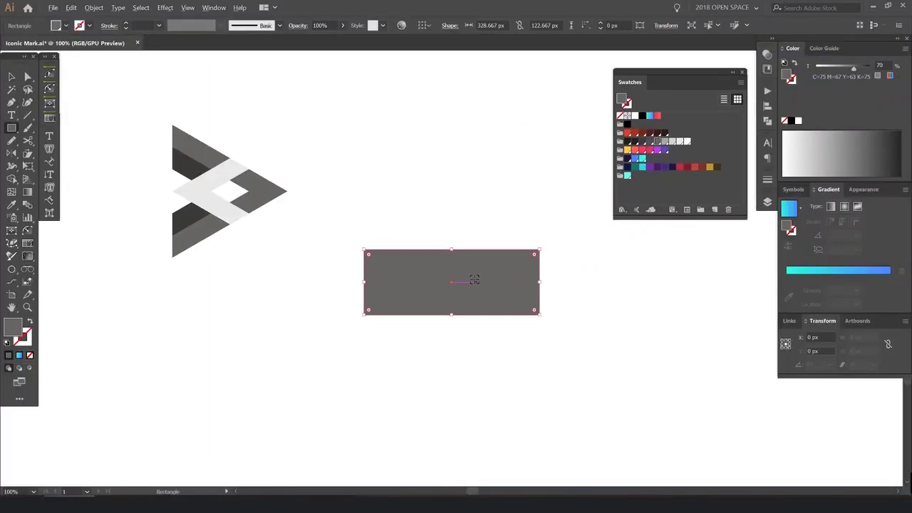
key(ctrl+plus)
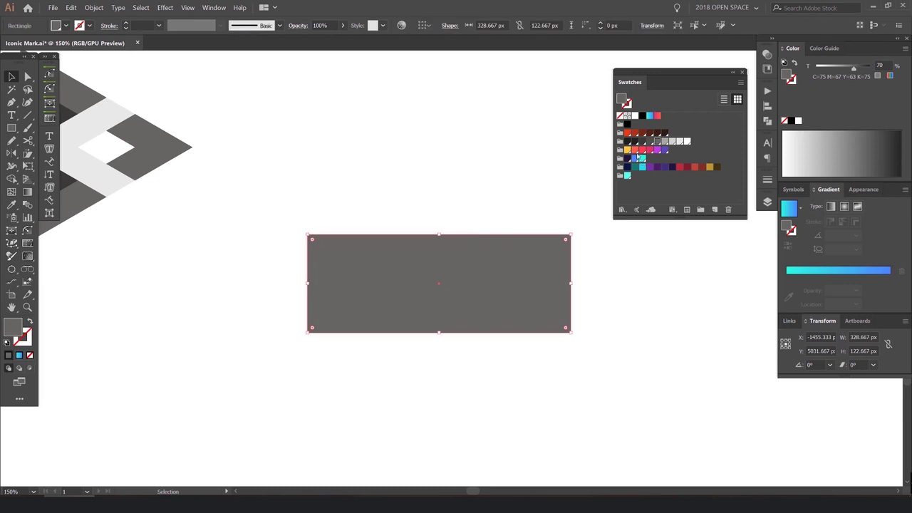
click(628, 150)
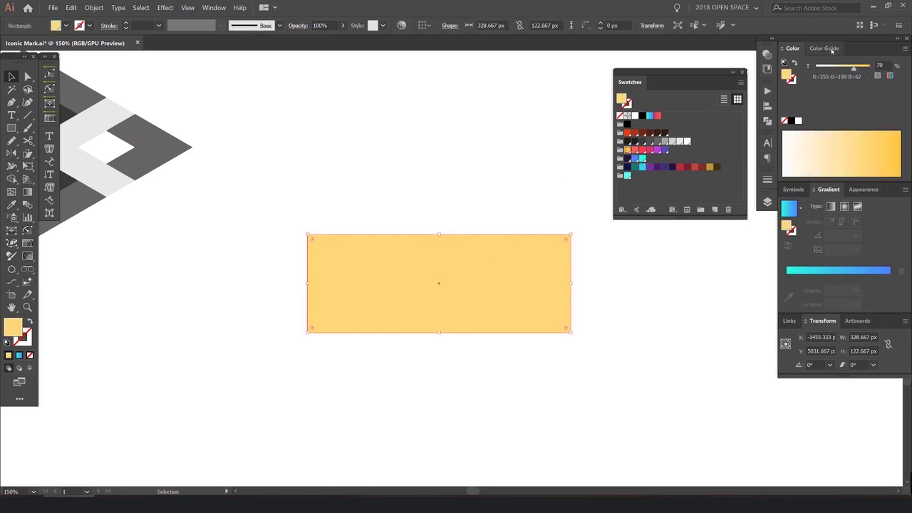
key(ctrl+z)
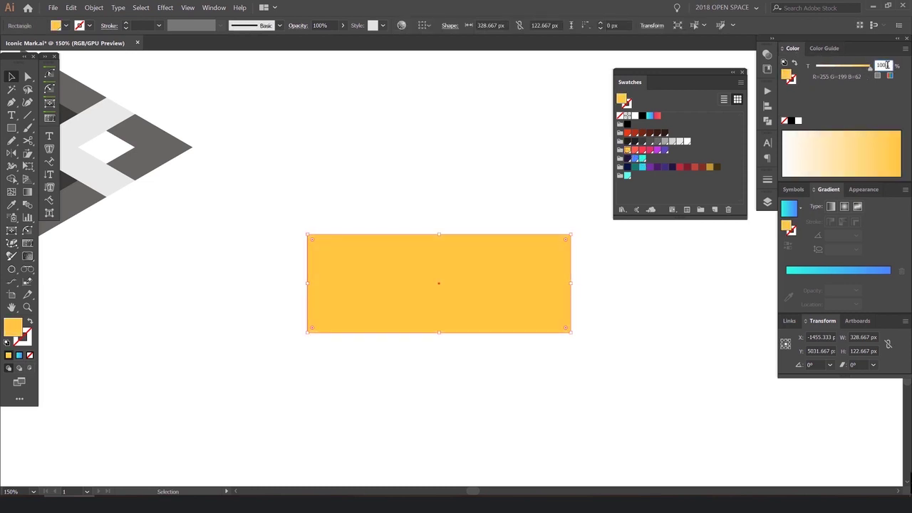
- Apply a linear gradient to the rectangle, colouring the start stop with the yellow swatch and the end stop with the pink swatch at 59.51%
drag(828, 189, 482, 290)
drag(667, 76, 637, 83)
drag(528, 283, 634, 258)
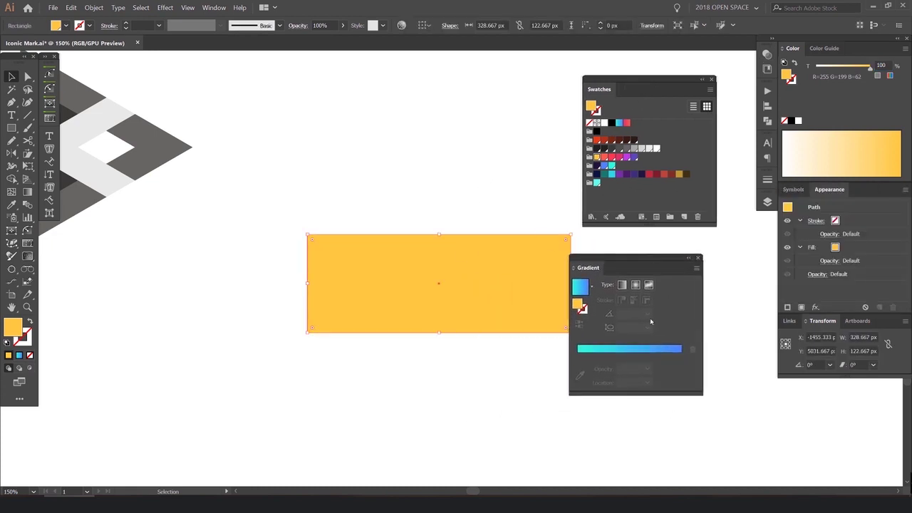
click(609, 349)
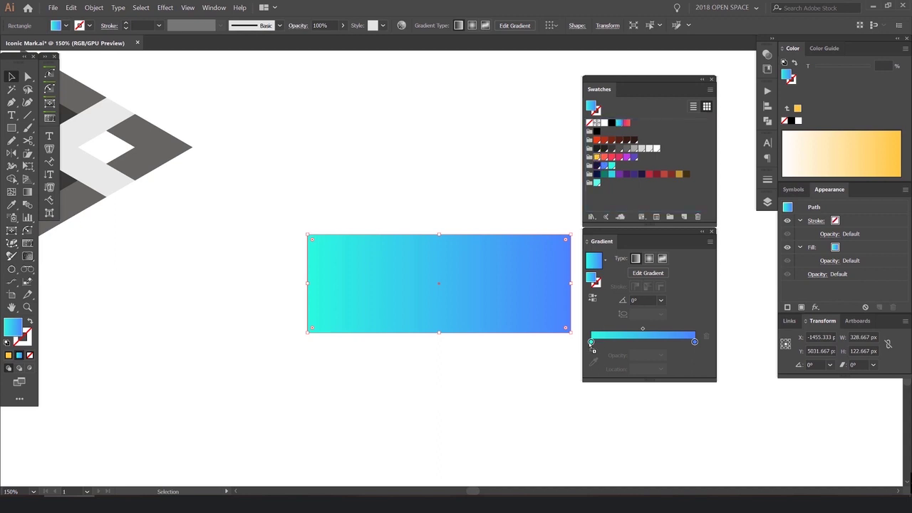
drag(591, 343, 591, 343)
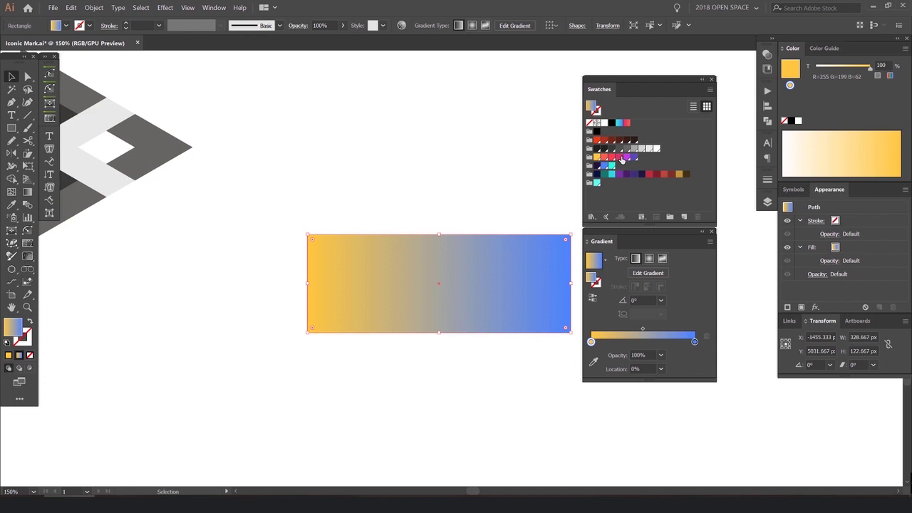
drag(691, 351, 654, 343)
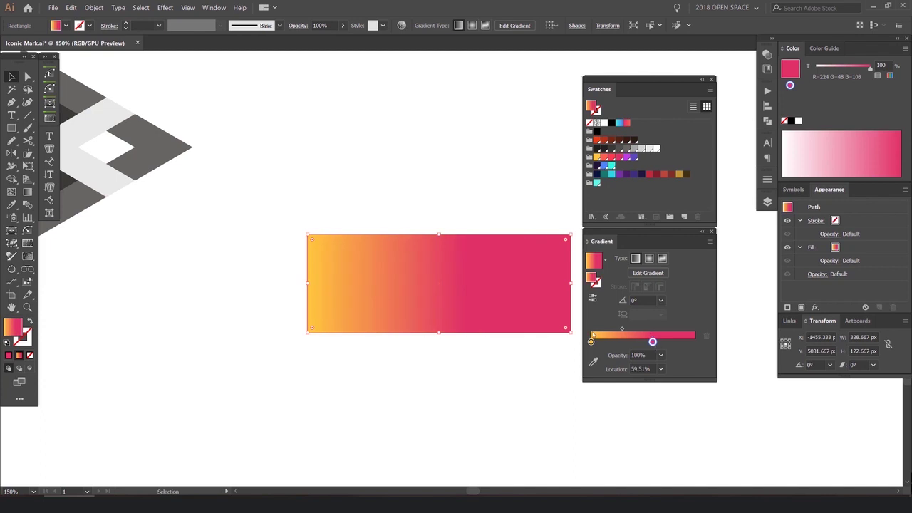
- Try different gradient directions across the rectangle with the Gradient tool, ending with a steep diagonal at -69.8°
key(g)
drag(477, 245, 318, 421)
mouse_move(354, 321)
mouse_down()
mouse_move(464, 228)
mouse_move(558, 84)
mouse_up()
drag(357, 182, 555, 359)
drag(462, 289, 228, 126)
drag(274, 231, 579, 343)
mouse_move(503, 181)
mouse_down()
mouse_move(298, 401)
mouse_move(484, 237)
mouse_up()
drag(403, 188, 492, 426)
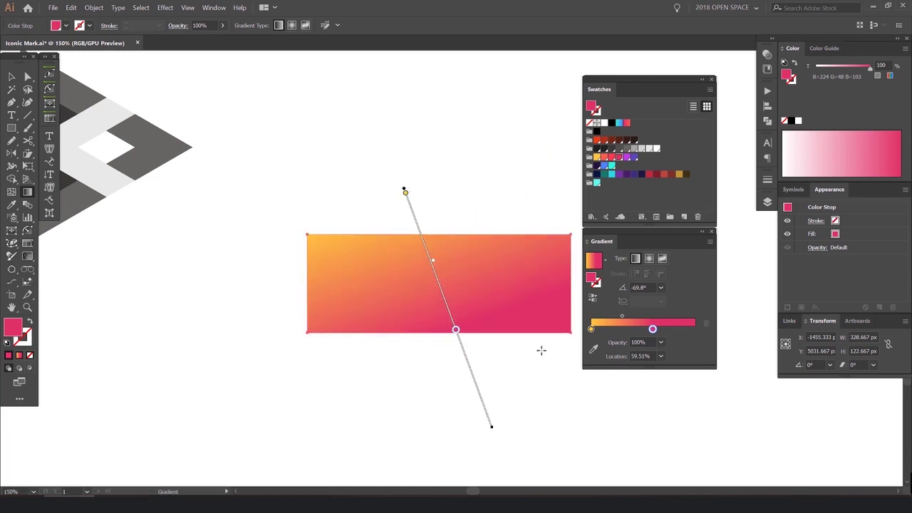
- Move the pink stop to 100% and try the radial and freeform gradient types before returning the fill to linear
drag(653, 329, 740, 324)
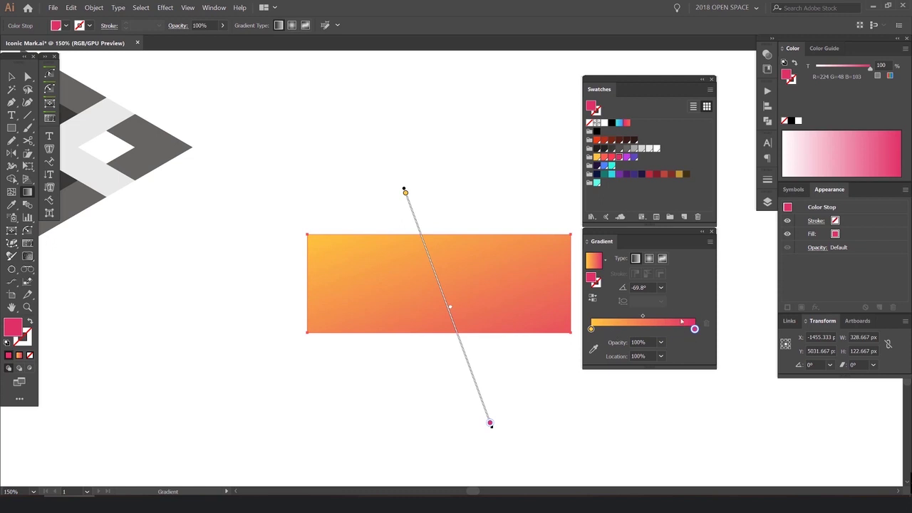
click(649, 260)
key(ctrl+equal)
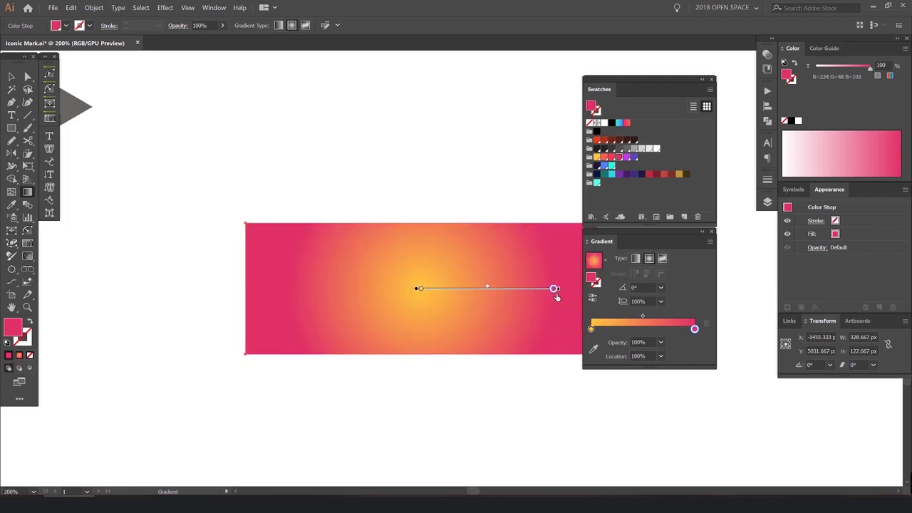
click(662, 258)
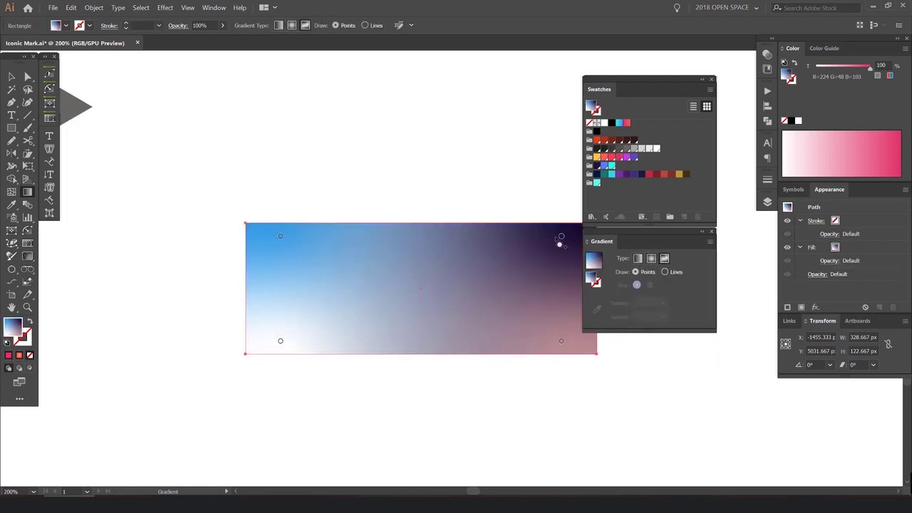
drag(562, 242, 492, 268)
drag(415, 307, 477, 291)
click(638, 258)
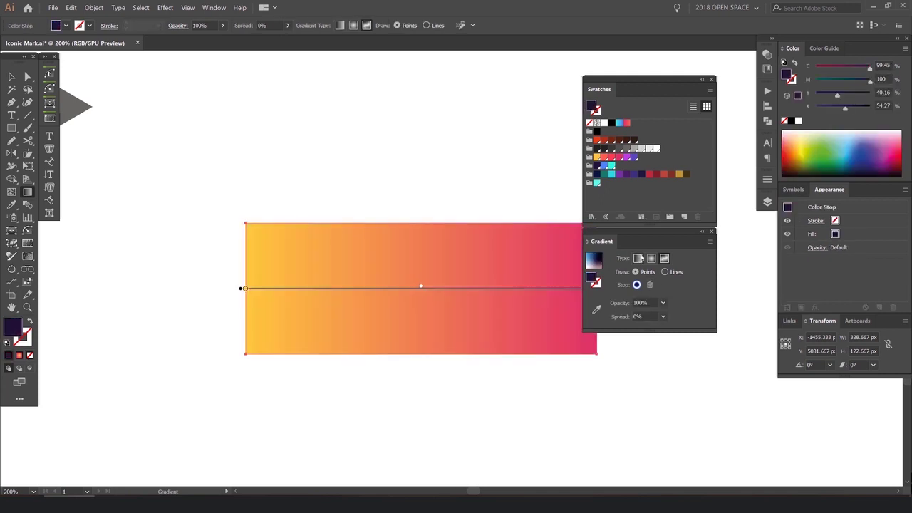
key(ctrl+minus)
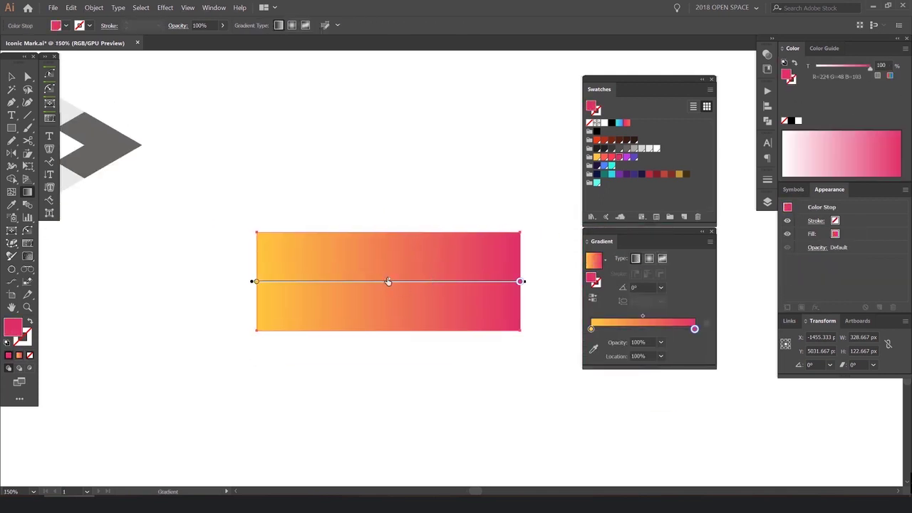
click(649, 259)
click(636, 259)
key(ctrl+plus)
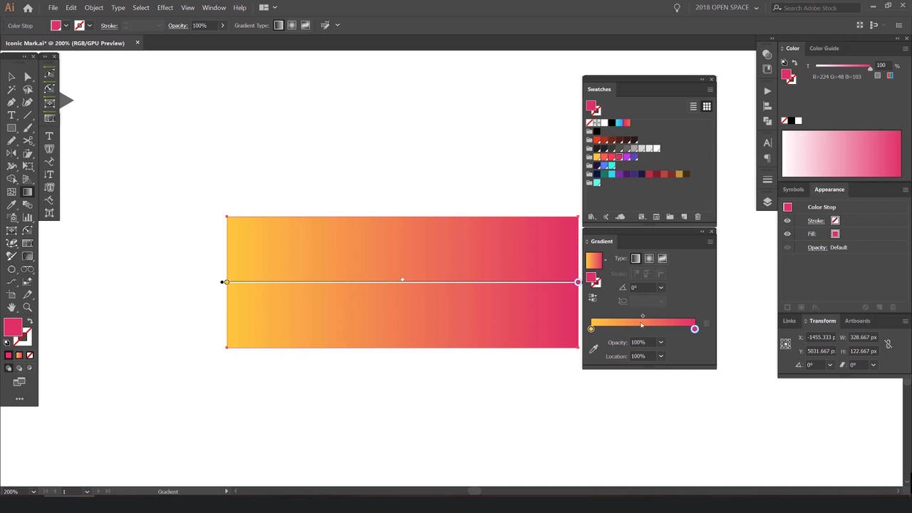
- Shift the gradient midpoint towards the pink end and move the yellow stop to 37.71%
drag(643, 316, 674, 316)
drag(590, 328, 629, 329)
key(ctrl+h)
drag(490, 241, 484, 230)
key(ctrl+h)
key(ctrl+z)
key(v)
click(492, 174)
click(472, 225)
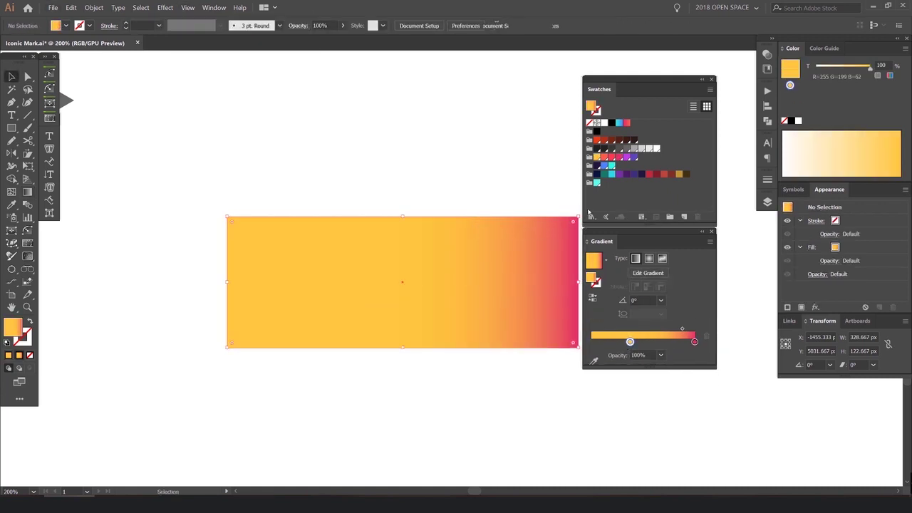
drag(589, 211, 496, 208)
- Save the yellow-to-pink gradient as a new swatch named Sunny Gradient
click(684, 218)
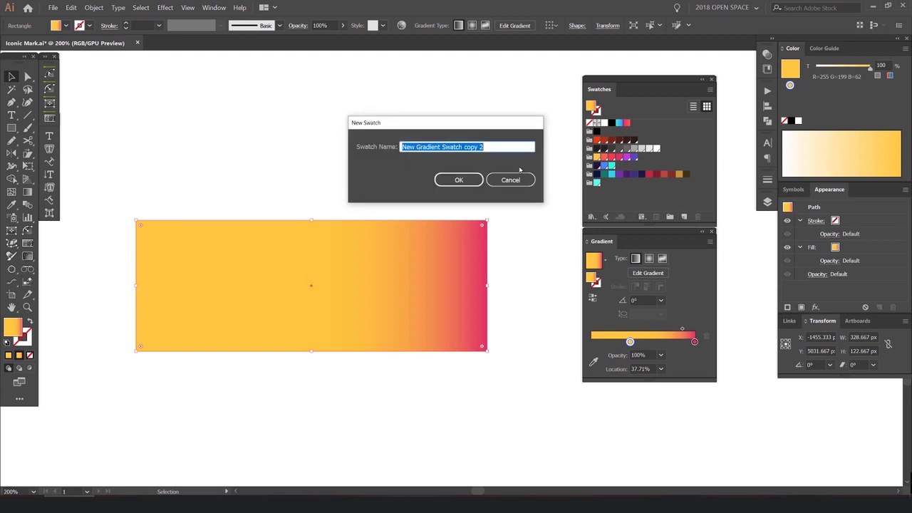
text(S)
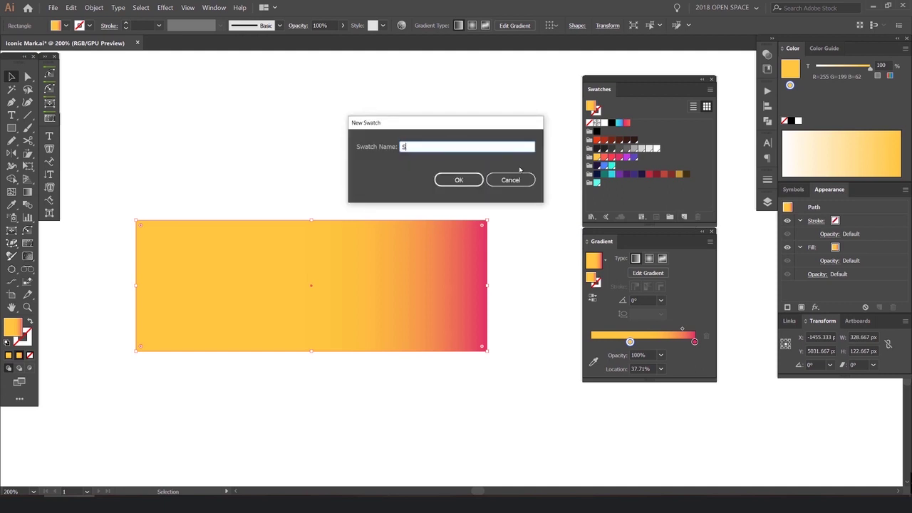
text(unny Gradient)
key(Return)
- Draw a rectangle about 474 by 381 px below the first one and try the saved gradient swatches on it
scroll(466, 160, down, 2)
drag(383, 269, 386, 187)
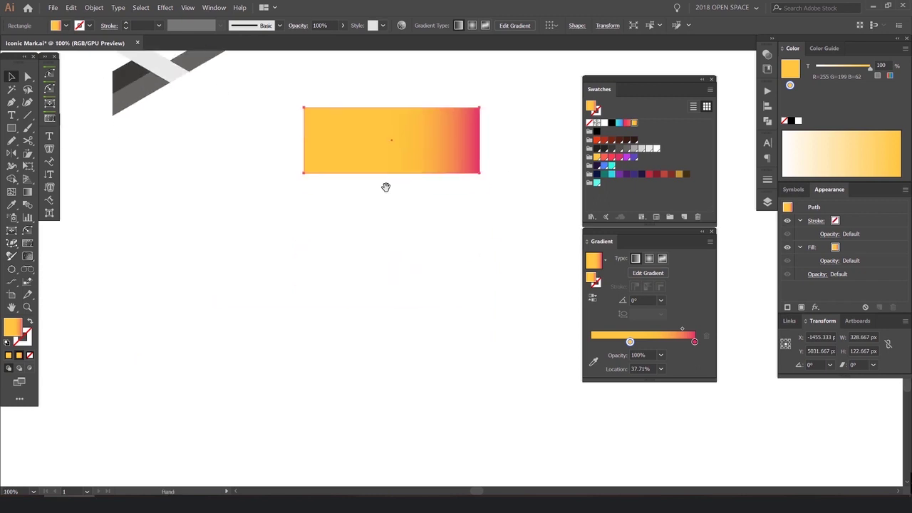
click(418, 236)
key(m)
key(m)
drag(452, 243, 198, 447)
click(626, 123)
click(633, 123)
click(626, 124)
click(619, 124)
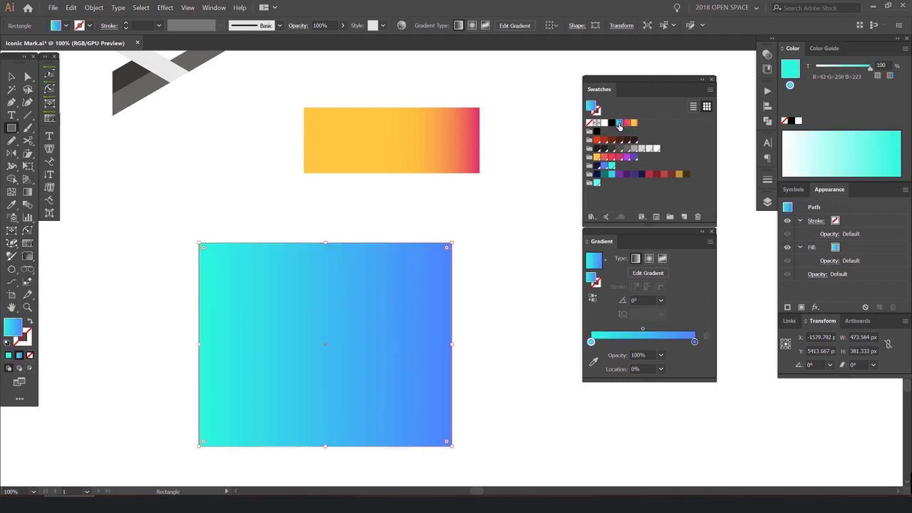
click(612, 150)
click(633, 123)
click(626, 124)
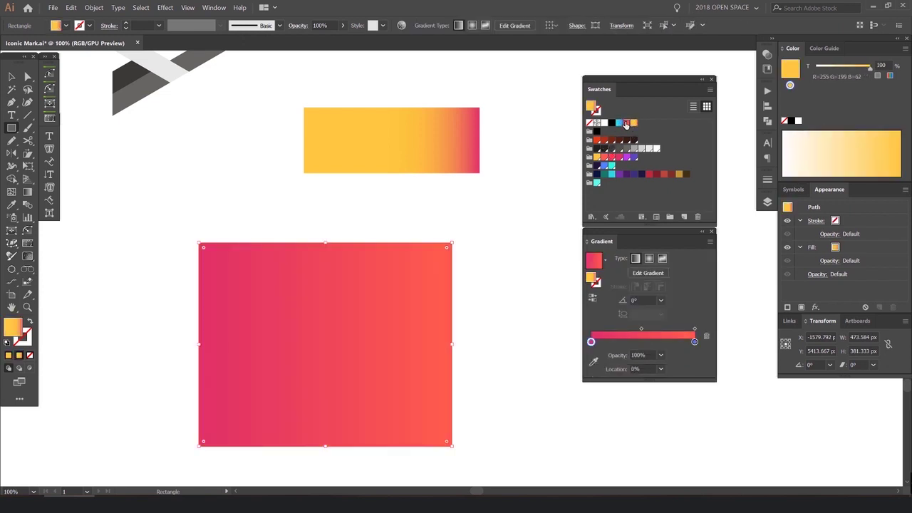
- Select the gradient test rectangles and delete them
scroll(557, 165, down, 2)
key(v)
drag(538, 126, 472, 250)
click(471, 254)
key(Delete)
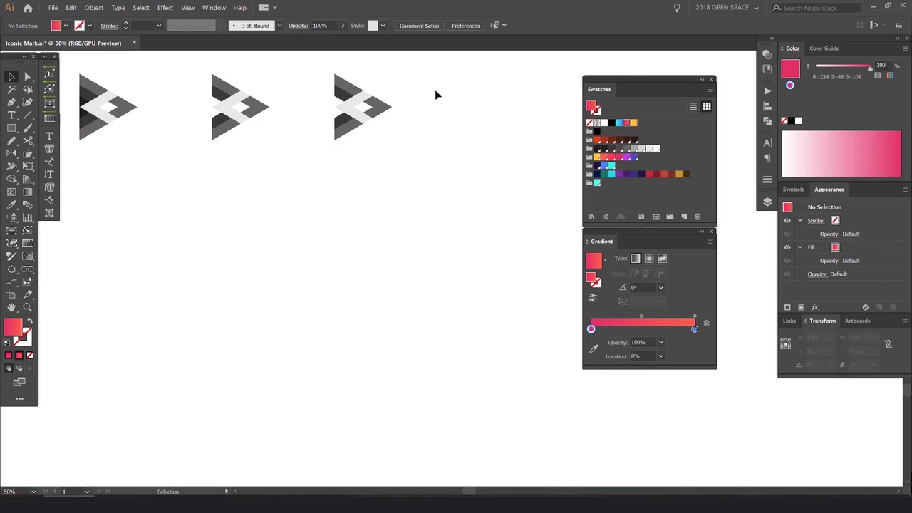
- Fill the right chevron and the two outer bars of the last grey mark with the turquoise-to-blue gradient swatch
key(ctrl+plus)
key(ctrl+plus)
key(ctrl+plus)
drag(370, 236, 460, 196)
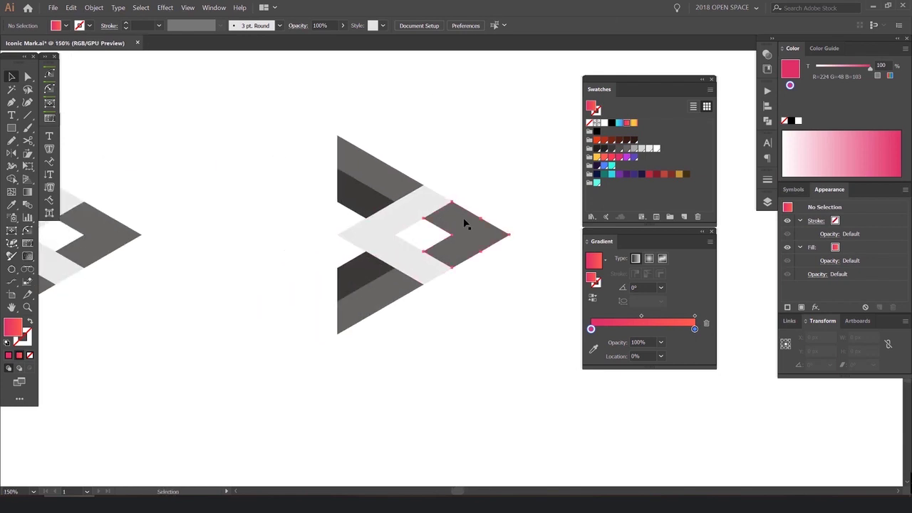
click(465, 219)
click(621, 124)
click(527, 299)
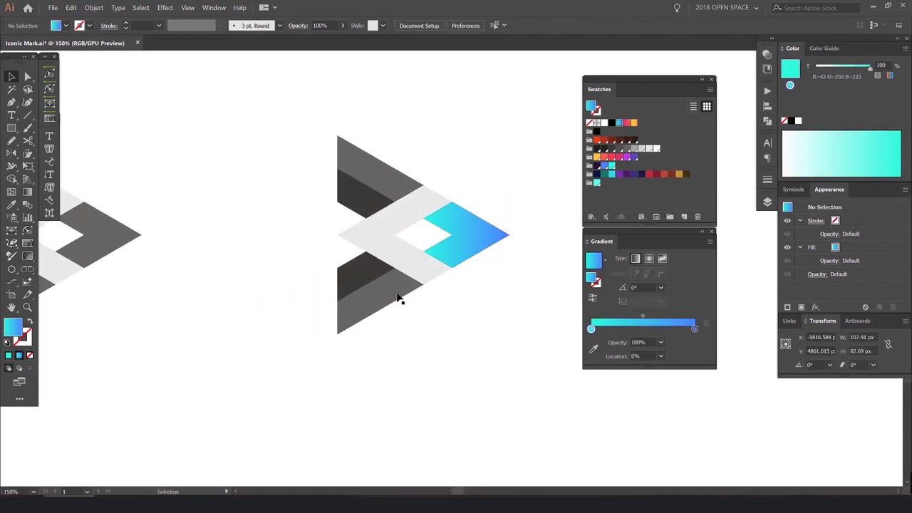
click(397, 295)
shift+click(395, 187)
click(621, 124)
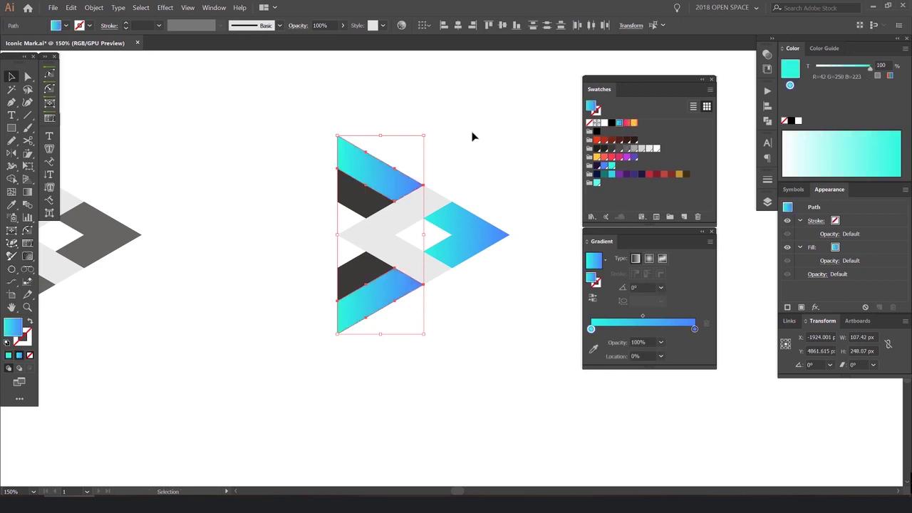
click(472, 136)
- Fill the light middle chevron with the turquoise swatch at full tint and the two dark inner bars with the purple swatch
click(425, 206)
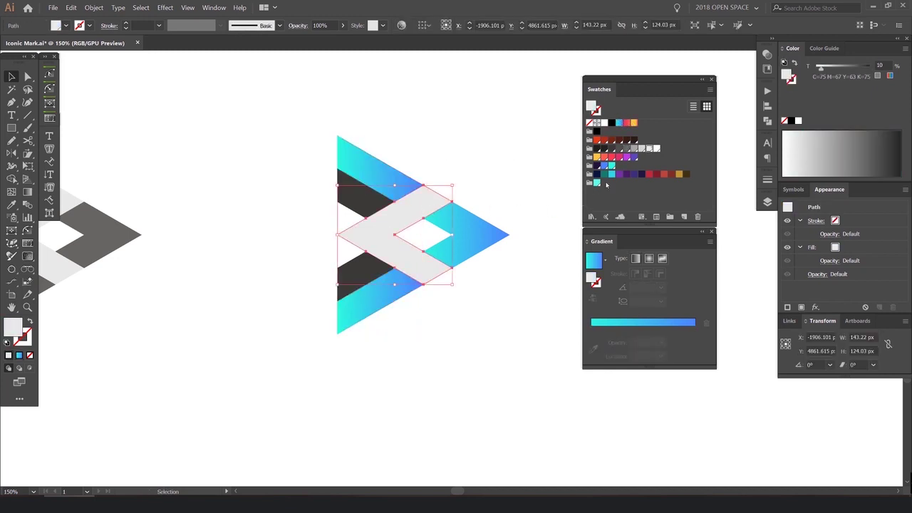
click(610, 166)
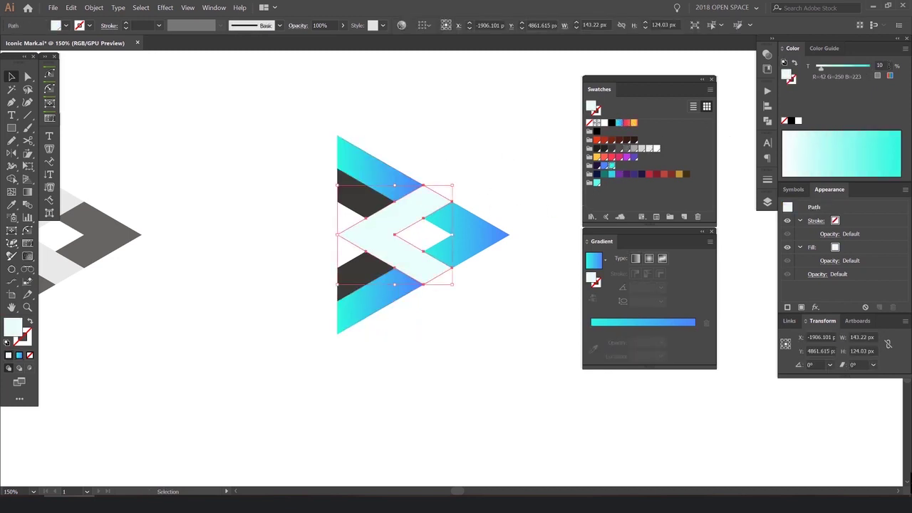
click(370, 198)
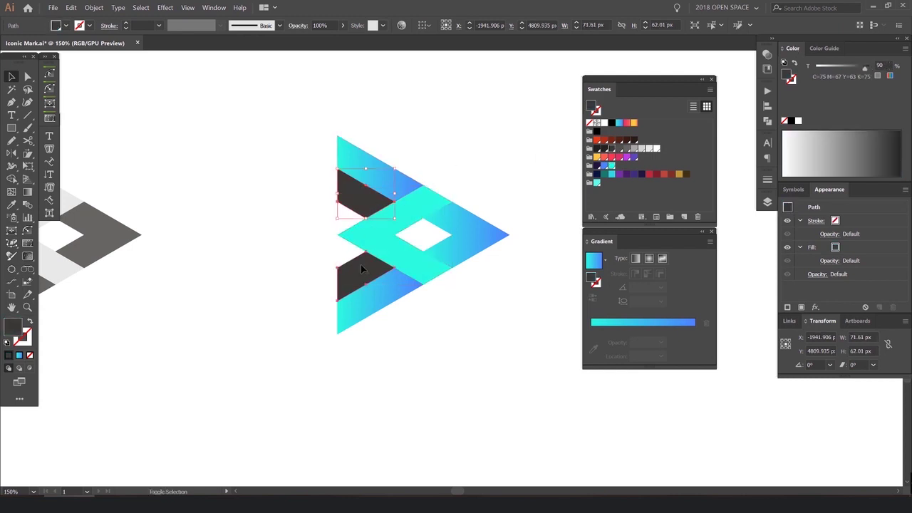
shift+click(361, 264)
click(604, 165)
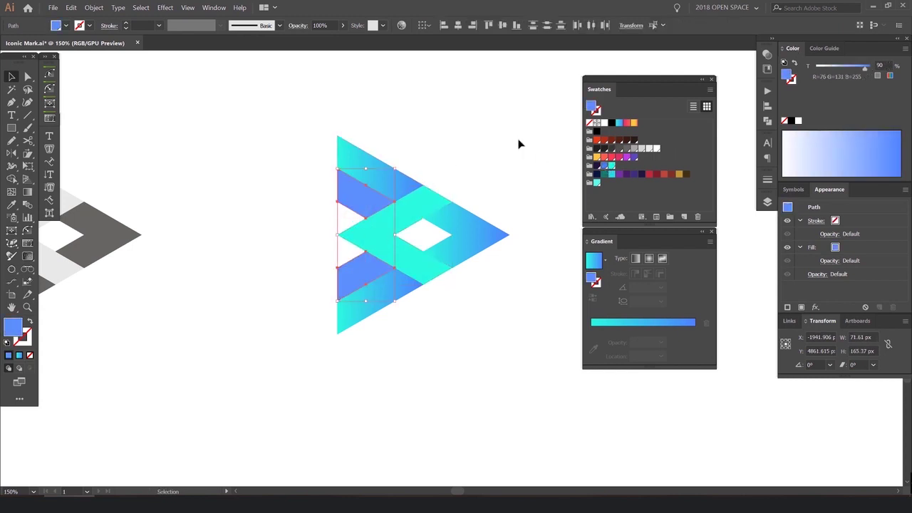
click(636, 157)
click(470, 134)
- Duplicate the coloured mark and place the copy beside it on the side away from the grey marks
scroll(470, 134, down, 6)
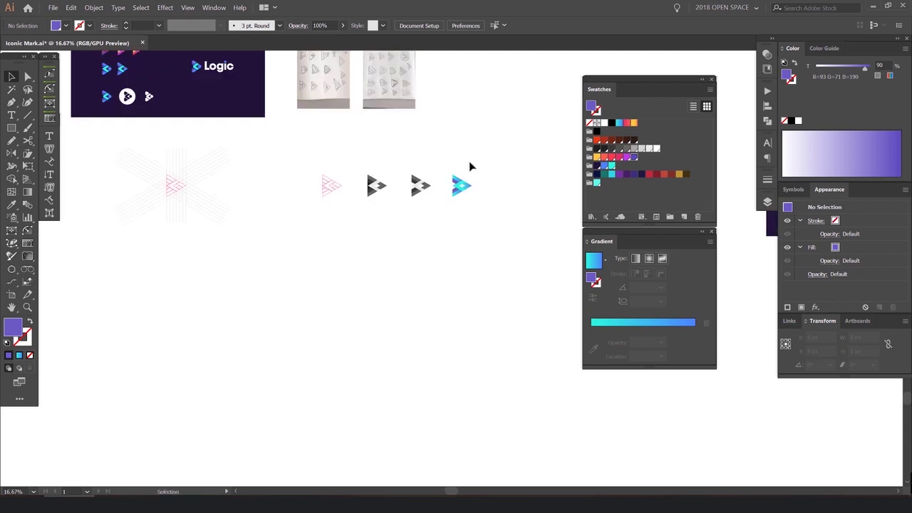
scroll(461, 177, up, 7)
drag(502, 170, 381, 144)
scroll(459, 168, down, 3)
drag(400, 150, 313, 250)
drag(342, 204, 490, 203)
click(399, 143)
drag(388, 142, 221, 151)
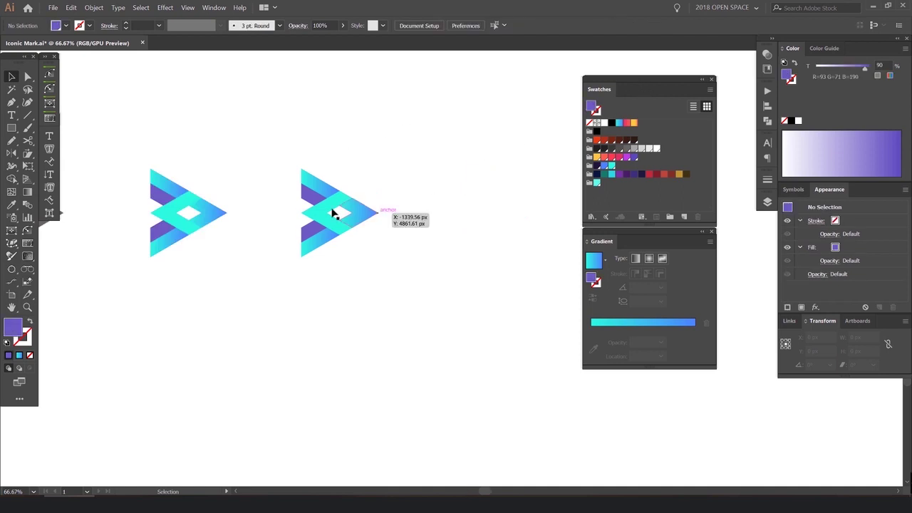
- Hide the panels and compare the two coloured marks with the finished Logic marks on the dark presentation board
scroll(342, 199, up, 2)
key(Tab)
drag(423, 165, 440, 211)
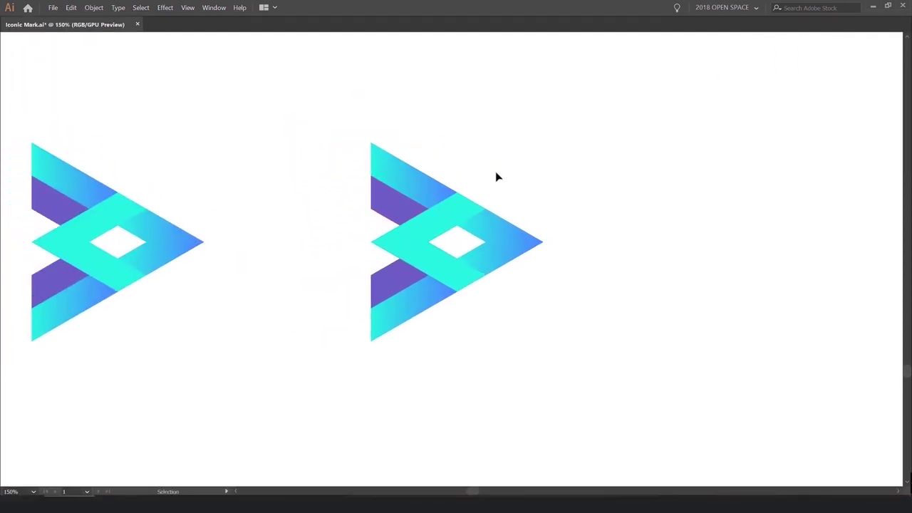
scroll(506, 176, down, 2)
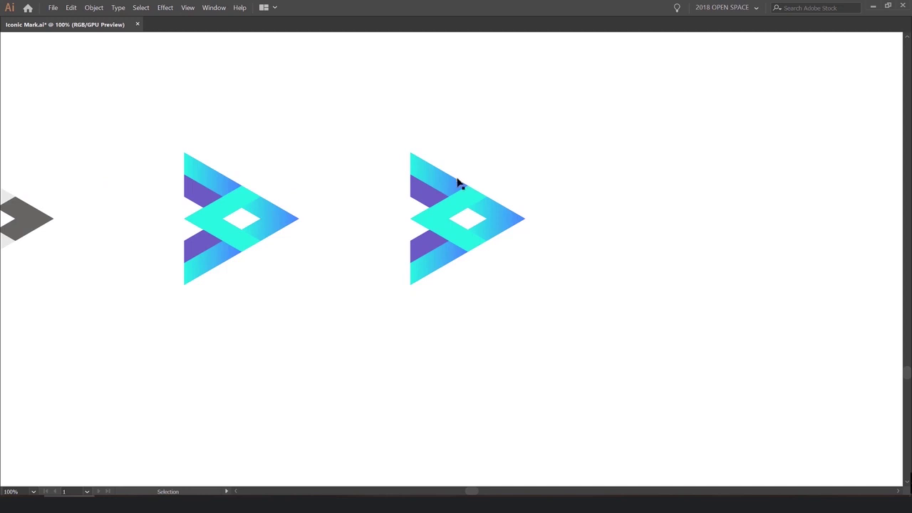
scroll(456, 178, down, 3)
drag(107, 55, 462, 144)
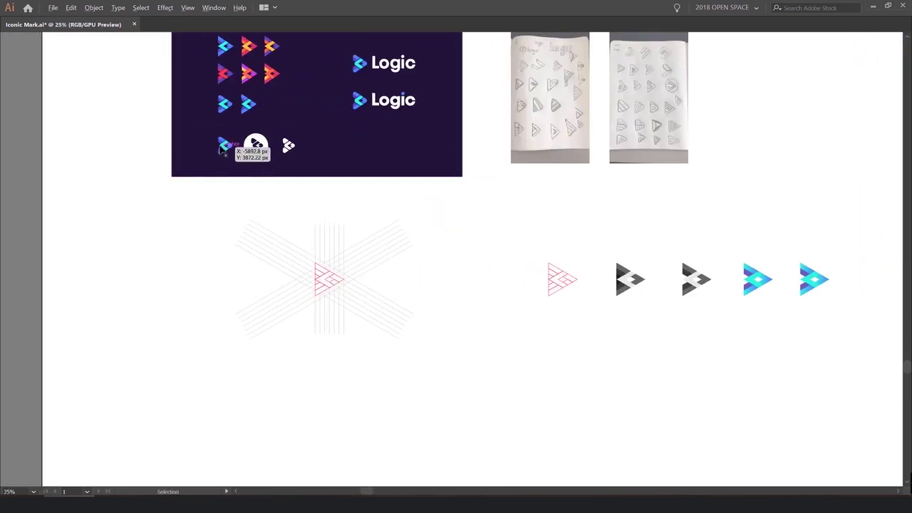
scroll(220, 145, up, 6)
scroll(287, 135, down, 3)
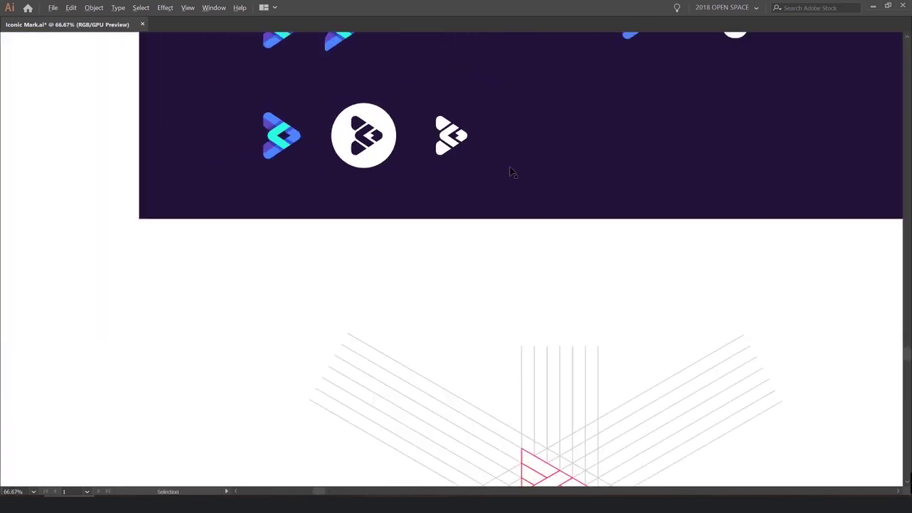
scroll(509, 166, right, 10)
scroll(523, 156, down, 2)
scroll(622, 236, up, 4)
drag(614, 253, 450, 210)
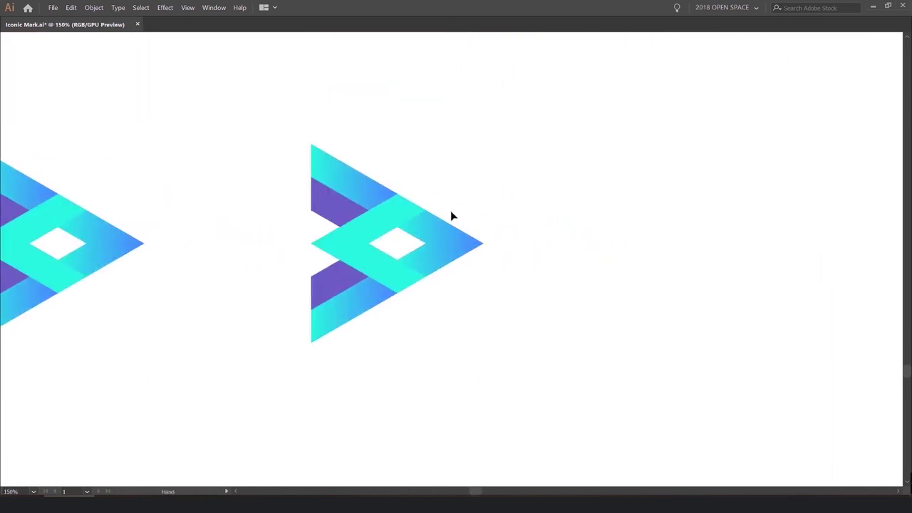
- Show the panels again and select the gradient-filled right chevron of the coloured mark nearest the grey marks
key(Tab)
key(a)
click(372, 201)
key(v)
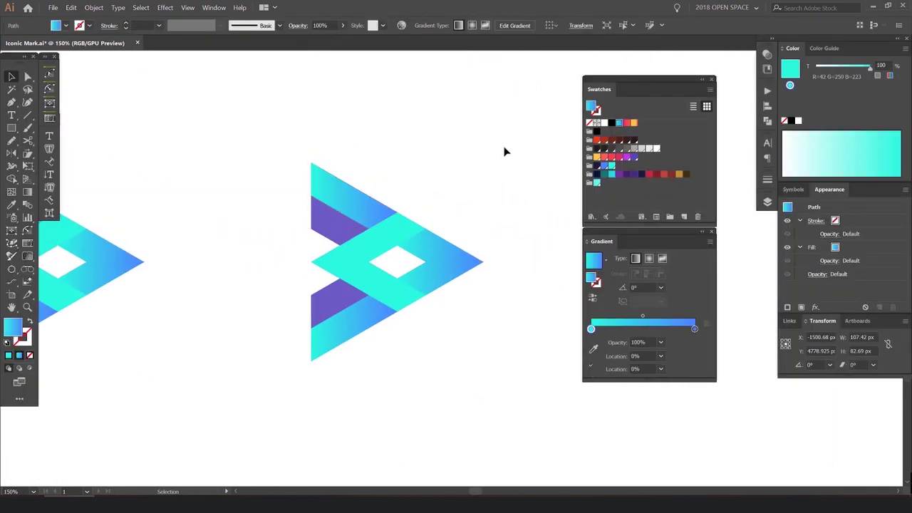
scroll(340, 204, right, 3)
scroll(340, 203, down, 1)
scroll(401, 238, up, 3)
click(446, 213)
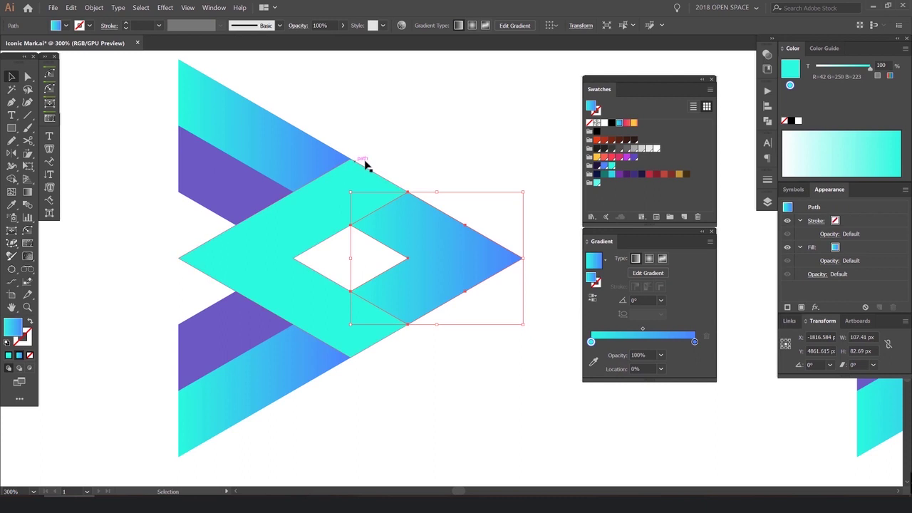
click(240, 195)
click(478, 235)
scroll(364, 211, up, 3)
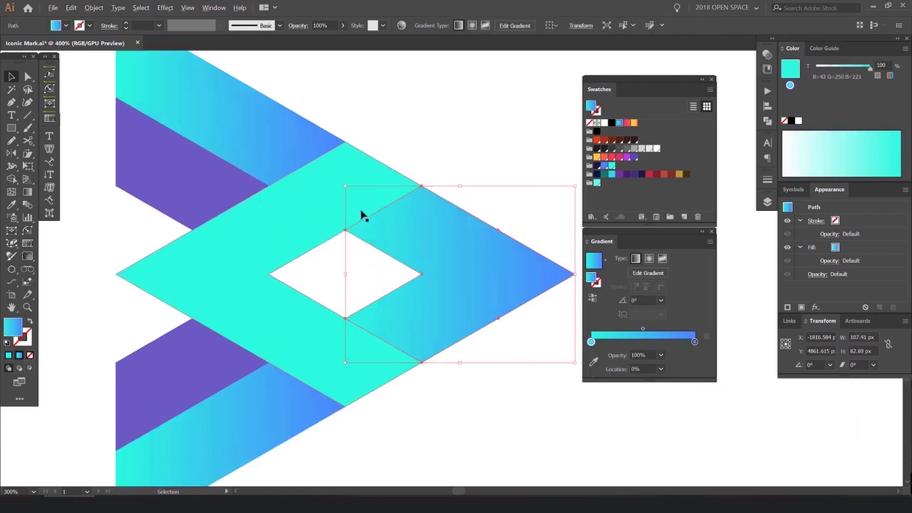
click(511, 139)
drag(305, 196, 461, 196)
scroll(424, 214, down, 3)
click(426, 215)
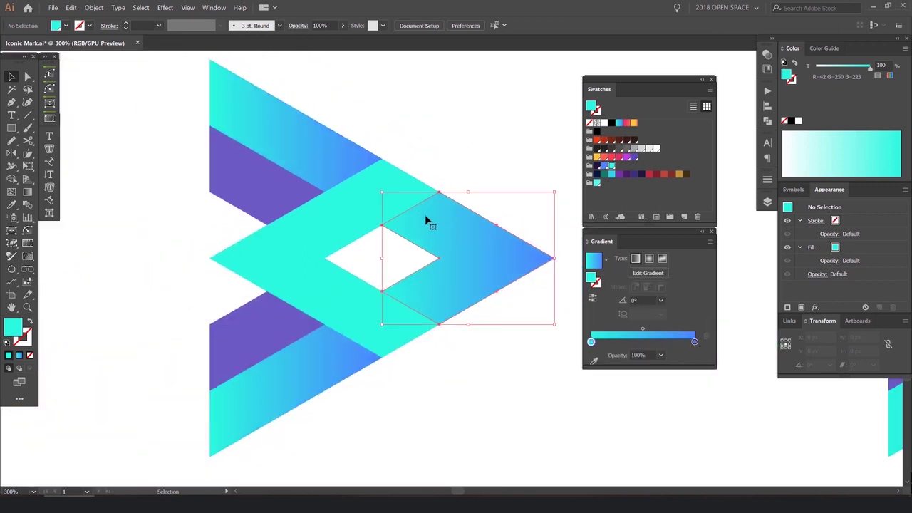
scroll(428, 203, up, 2)
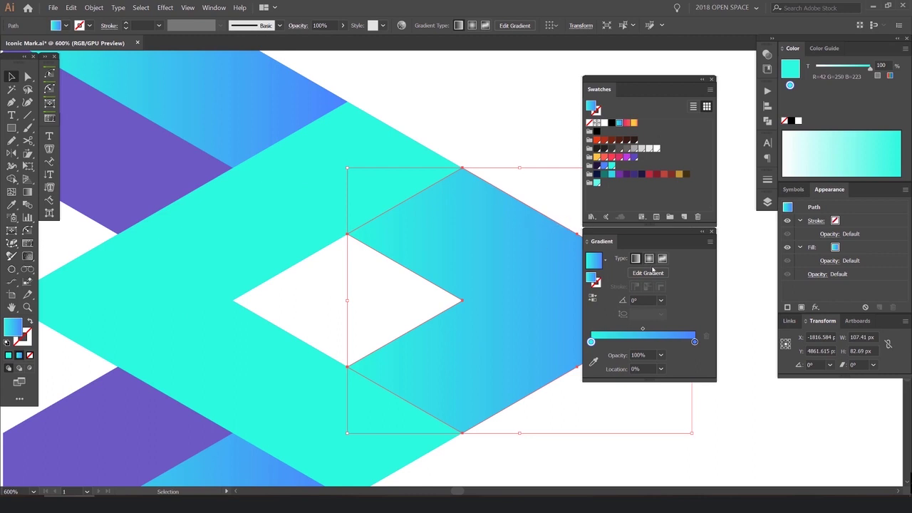
- Try a range of gradient angles on the right chevron in coarse increments, turning the gradient through nearly a full circle
click(632, 301)
key(Return)
click(646, 300)
key(shift+Up)
key(shift+Up)
key(shift+Up)
key(shift+Up)
key(shift+Up)
key(shift+Up)
key(shift+Up)
key(shift+Up)
key(shift+Up)
key(shift+Up)
key(shift+Up)
key(shift+Up)
key(shift+Up)
key(shift+Up)
key(shift+Up)
key(shift+Up)
key(shift+Up)
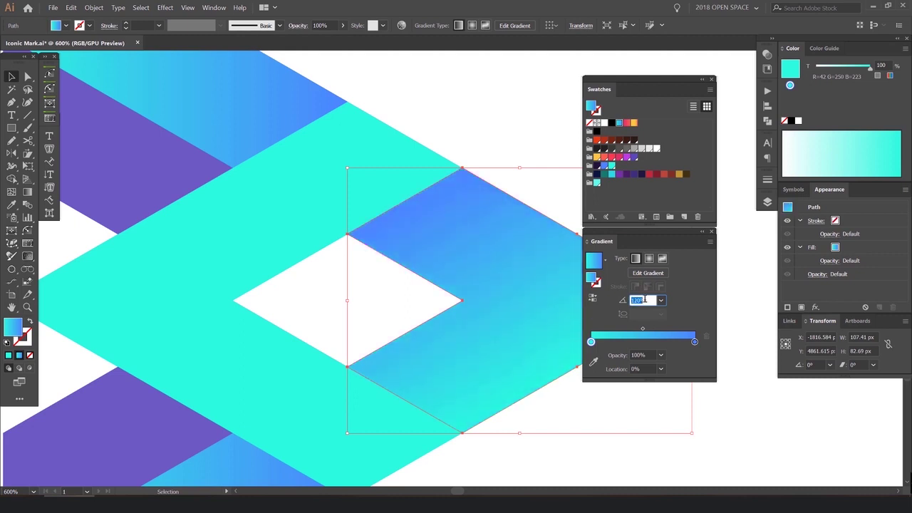
key(shift+Up)
key(shift+Up)
key(shift+Up)
key(shift+Up)
key(shift+Up)
key(shift+Up)
key(shift+Up)
key(shift+Up)
key(shift+Up)
key(shift+Up)
key(shift+Up)
key(shift+Up)
key(shift+Up)
key(shift+Up)
key(shift+Up)
key(shift+Up)
key(shift+Up)
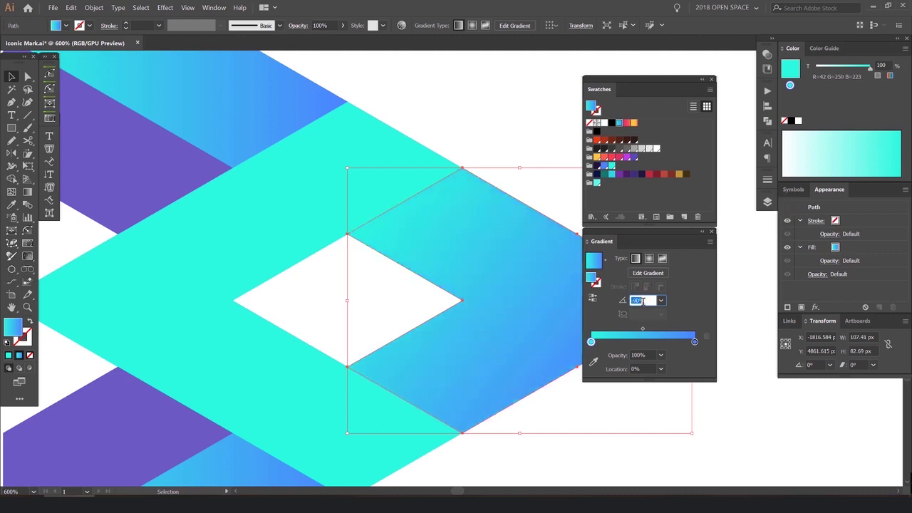
- Turn the right chevron's gradient to 120° and a little further, so blue starts at the upper overlap and fades to turquoise below
key(shift+Up)
key(shift+Up)
key(shift+Up)
key(shift+Up)
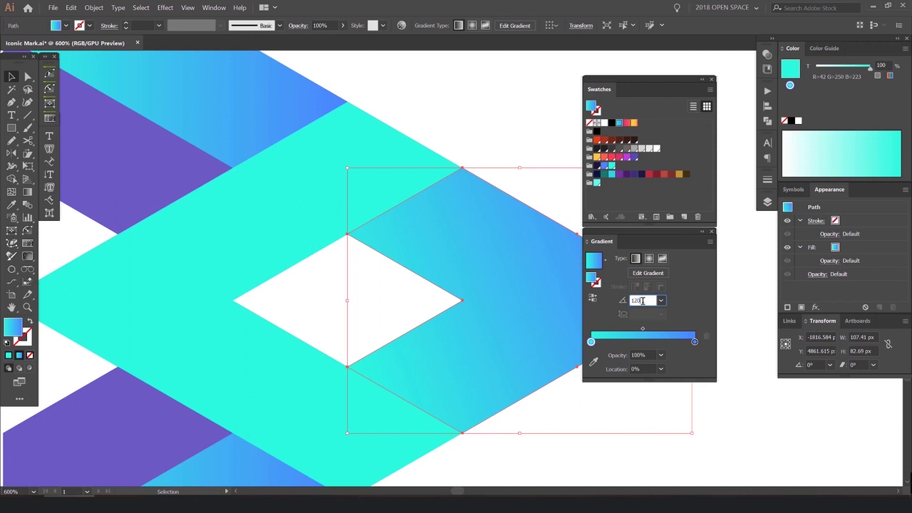
key(Return)
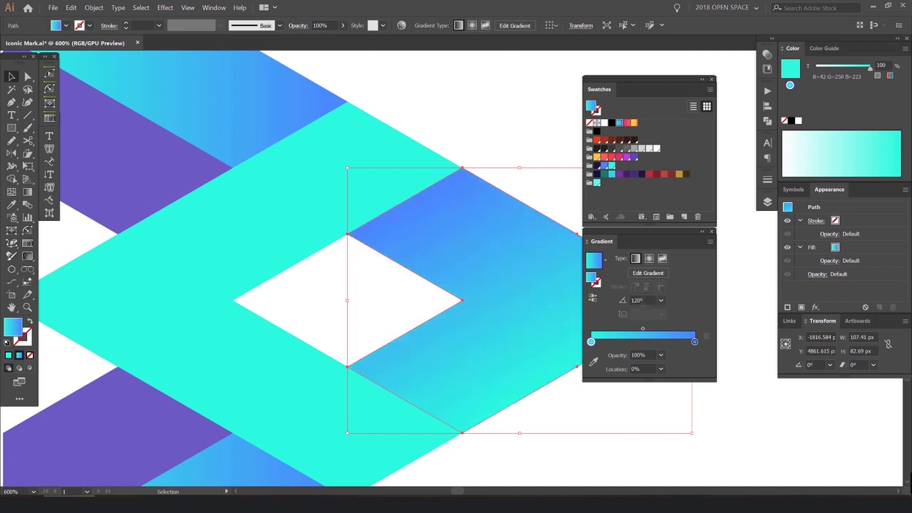
key(shift+Up)
key(shift+Up)
key(shift+Up)
mouse_move(643, 330)
mouse_down()
mouse_move(677, 330)
mouse_move(653, 329)
mouse_up()
- Set the lower outer bar's gradient angle to 50° and its turquoise stop to about 51% location
scroll(492, 253, down, 1)
drag(382, 353, 442, 272)
click(425, 334)
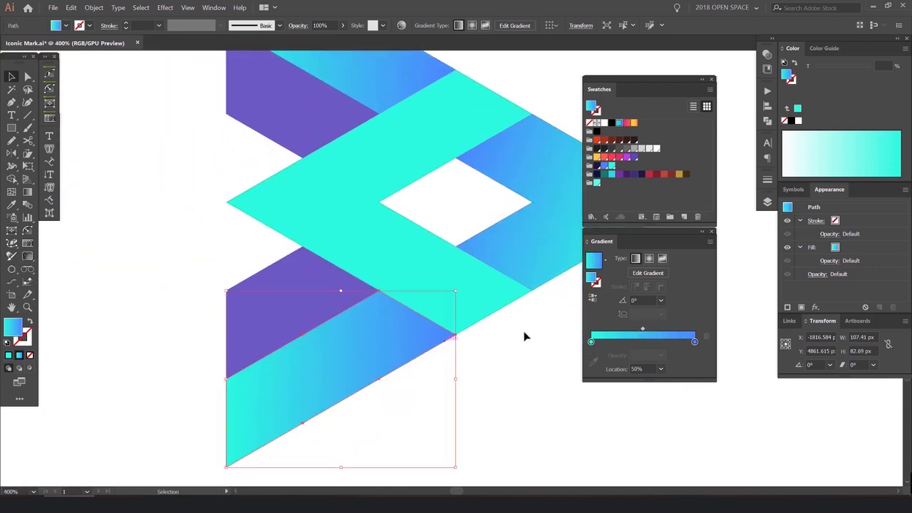
click(592, 342)
drag(604, 344, 644, 334)
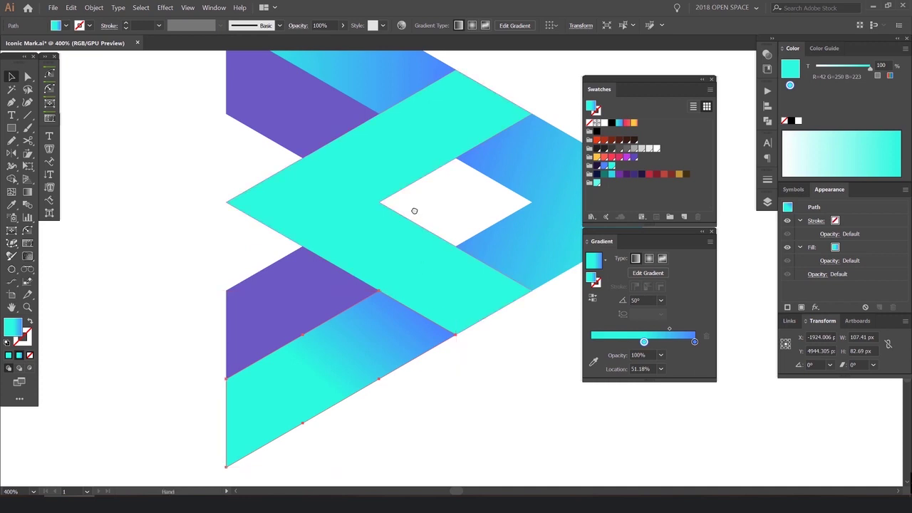
- Copy the lower outer bar's gradient onto the upper outer bar with the Eyedropper
drag(415, 210, 396, 293)
click(368, 144)
scroll(368, 144, down, 2)
key(i)
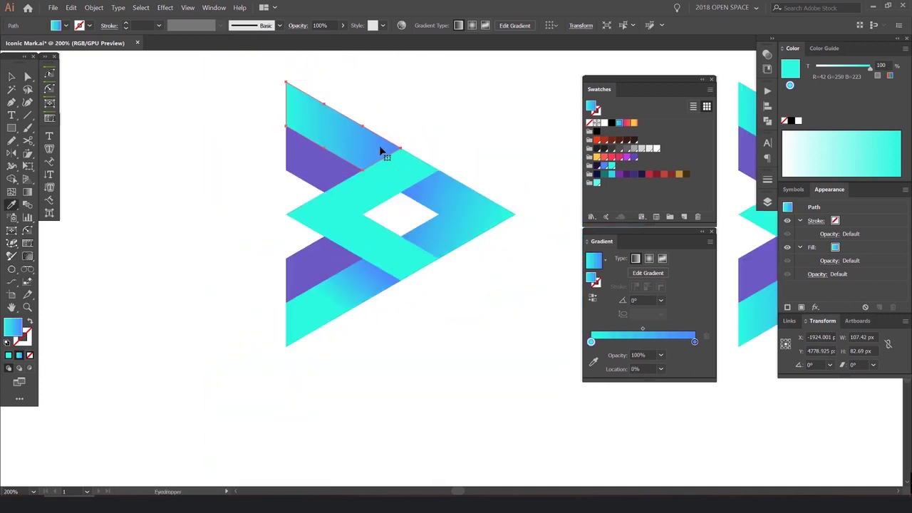
key(ctrl+plus)
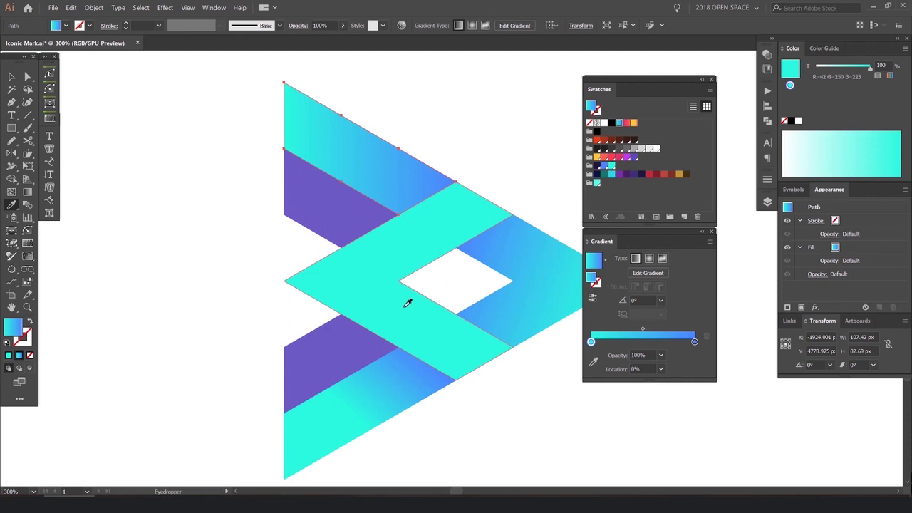
click(406, 382)
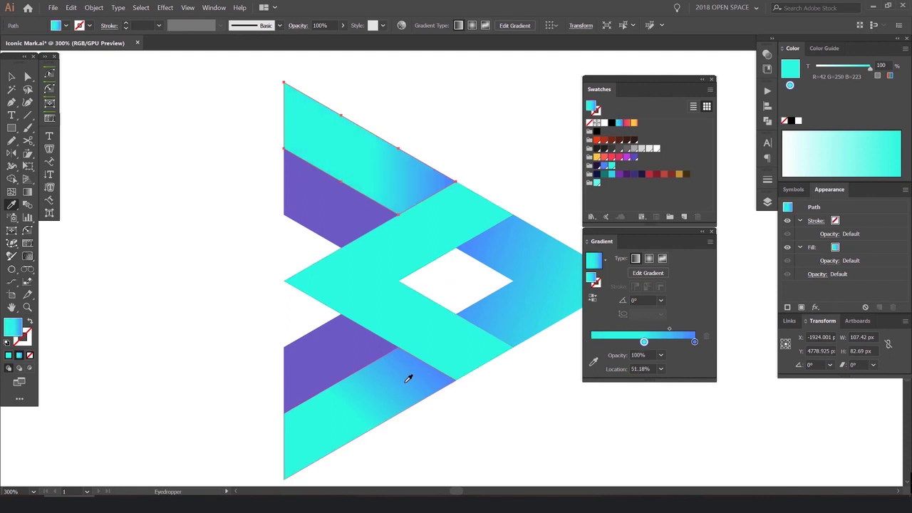
- Set the upper outer bar's gradient angle to -20° so its blue end mirrors the lower bar
scroll(396, 403, up, 2)
key(v)
click(396, 402)
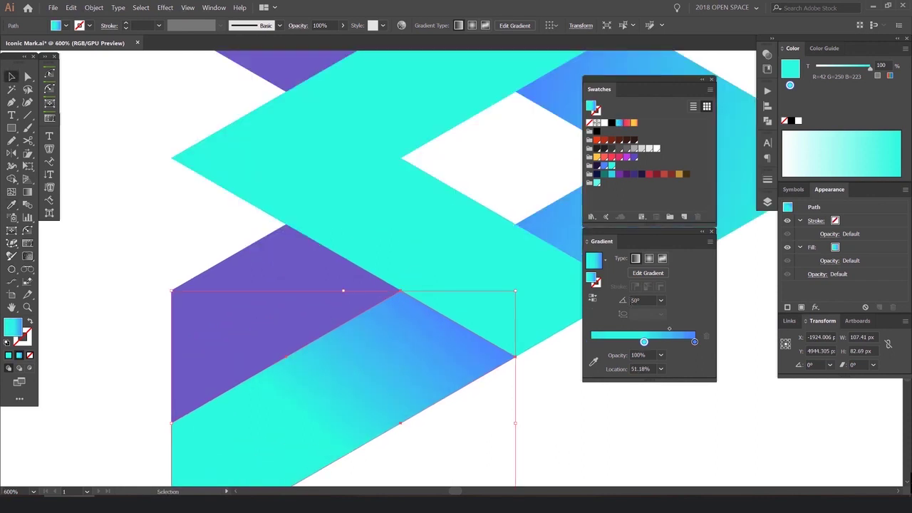
scroll(358, 117, down, 2)
click(391, 193)
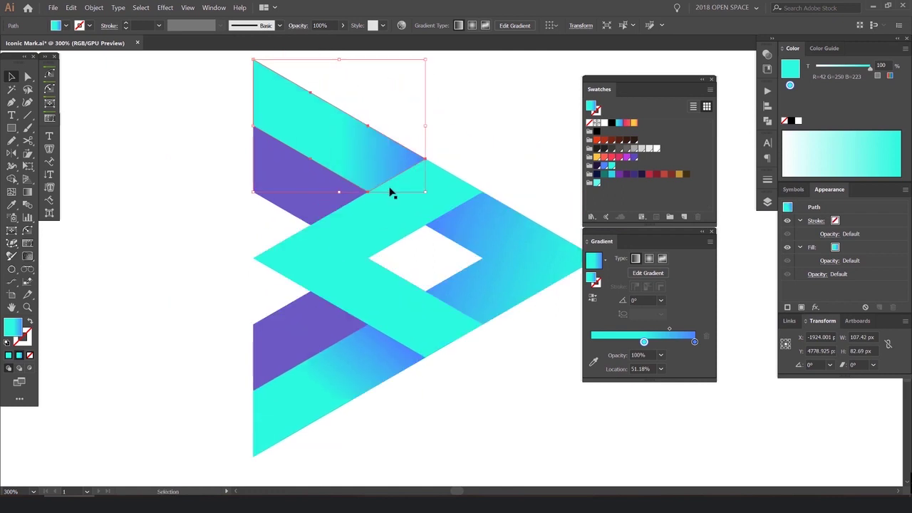
scroll(649, 299, down, 1)
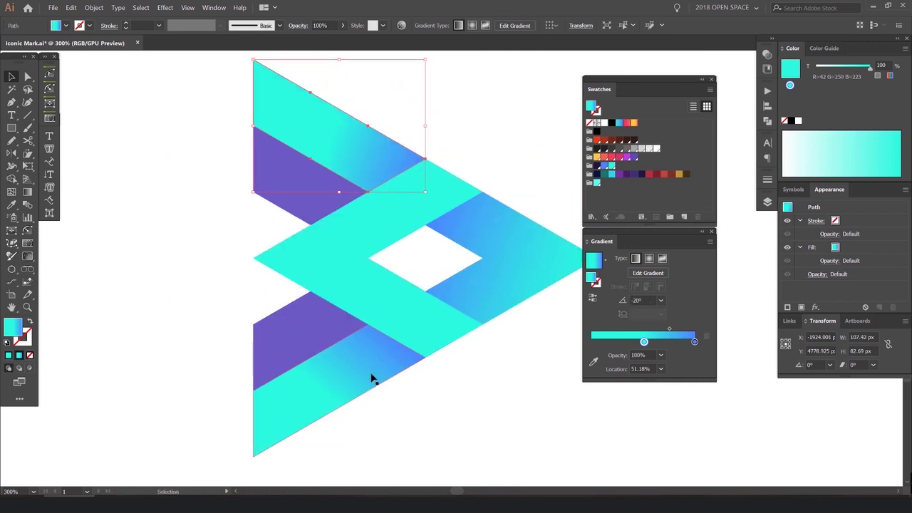
click(508, 379)
- Fill the two purple inner bars of this mark with the blue swatch
click(307, 184)
shift+click(342, 321)
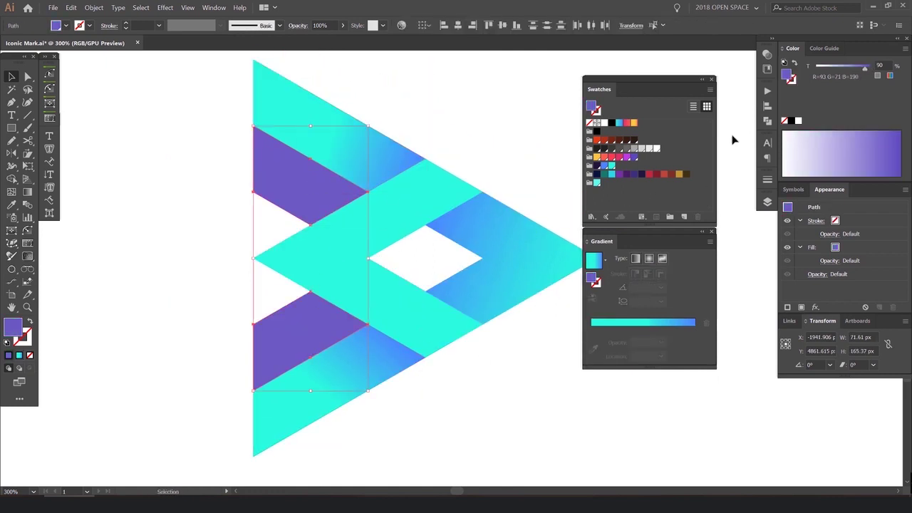
click(597, 165)
click(604, 165)
click(476, 158)
scroll(475, 158, down, 4)
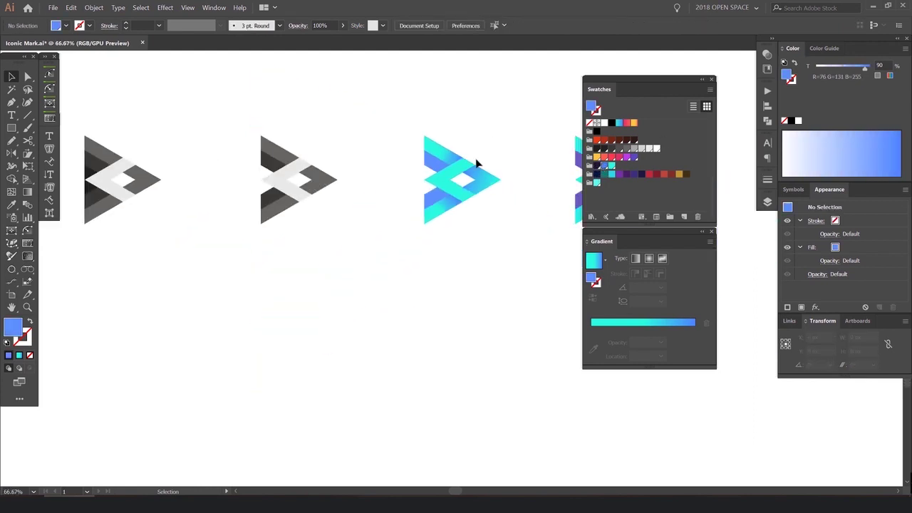
- Fill the upper inner bar with the turquoise-and-blue gradient, reverse its direction and move the turquoise stop to 100% location
scroll(470, 164, up, 4)
click(379, 154)
click(612, 323)
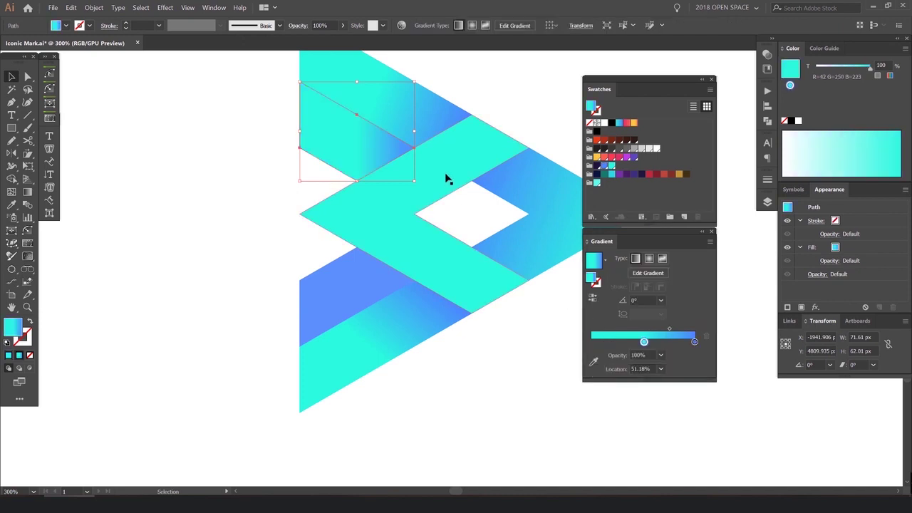
scroll(447, 178, up, 2)
key(i)
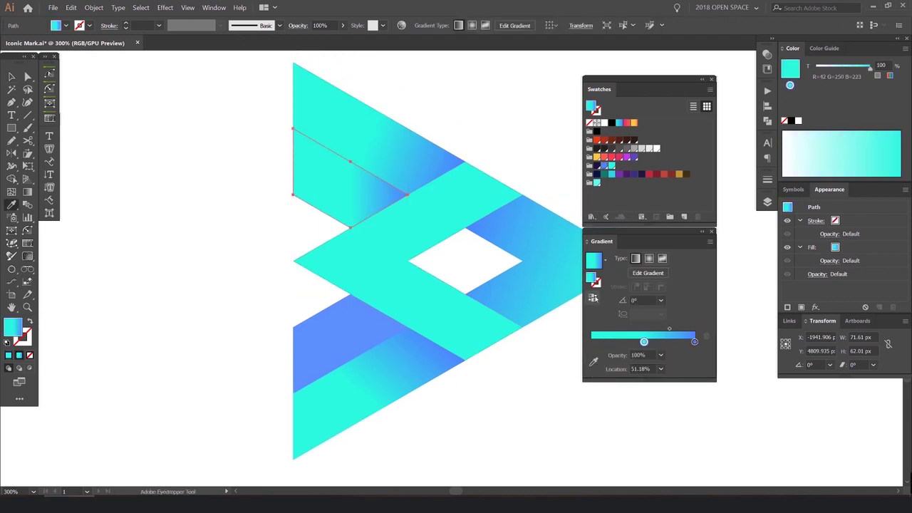
click(593, 299)
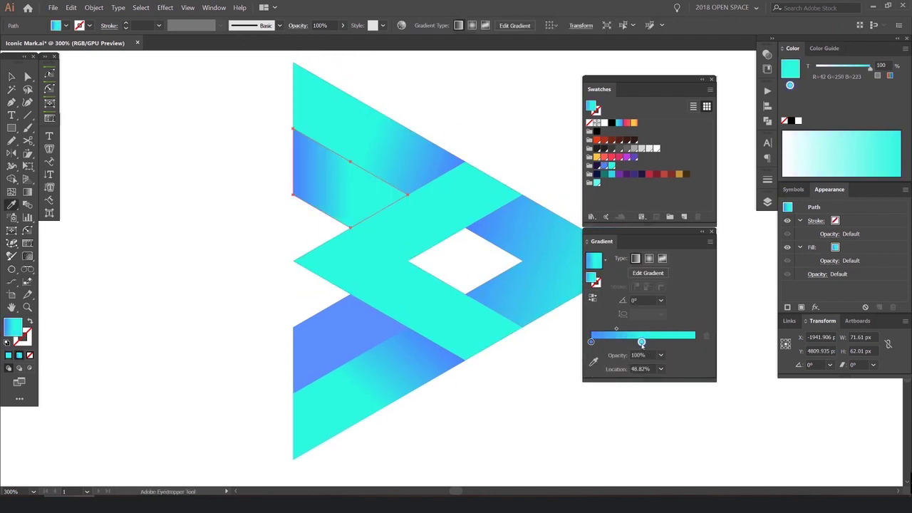
drag(641, 342, 694, 342)
- Give the lower inner bar the same reversed blue-to-turquoise gradient
key(v)
click(347, 338)
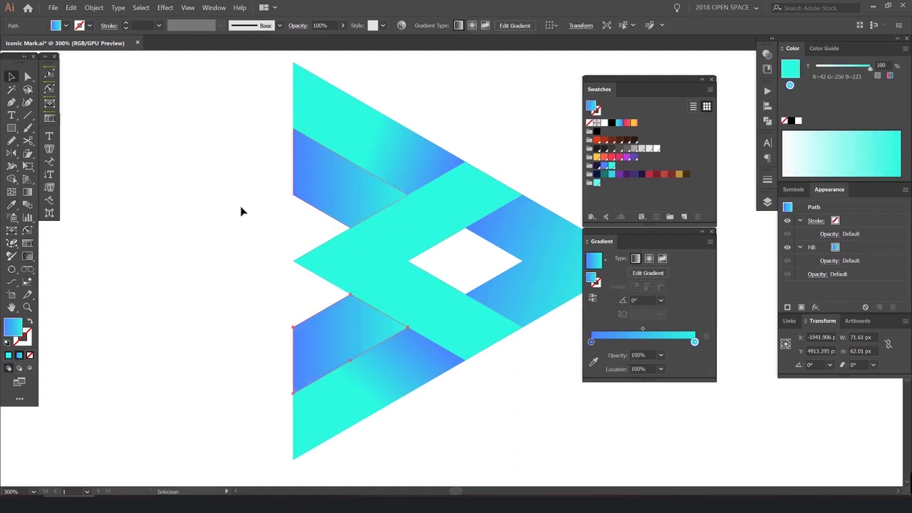
click(241, 210)
- Examine the recoloured gradient mark close up and beside the neighbouring marks
scroll(241, 212, down, 2)
scroll(319, 200, down, 1)
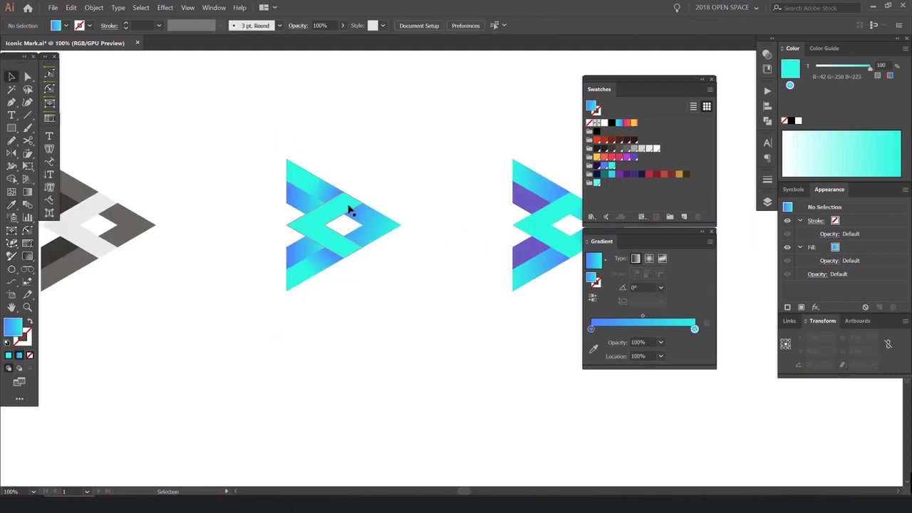
scroll(449, 186, down, 1)
scroll(378, 201, up, 6)
click(427, 206)
scroll(327, 121, down, 4)
click(441, 94)
drag(441, 94, 390, 122)
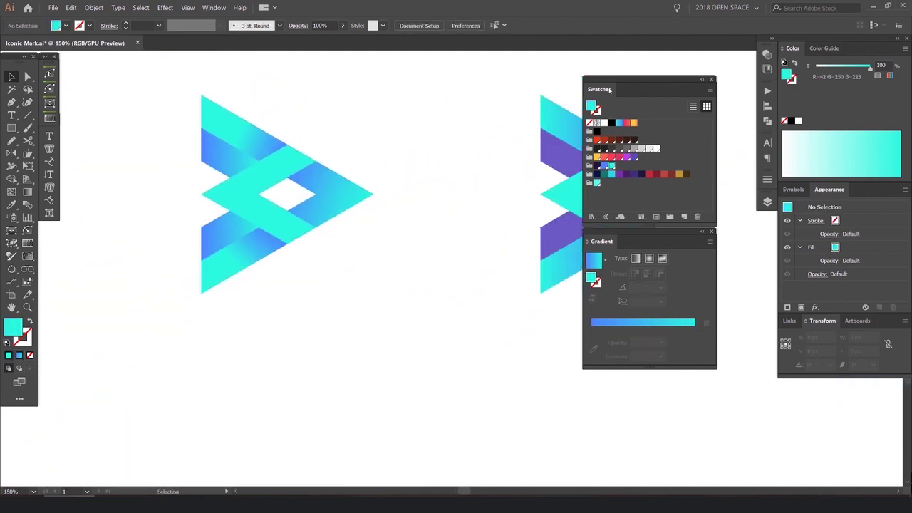
- Fill the right chevron and both outer bars of the other coloured mark with the solid purple swatch
drag(259, 108, 399, 153)
click(458, 216)
shift+click(382, 171)
shift+click(397, 295)
scroll(450, 228, up, 1)
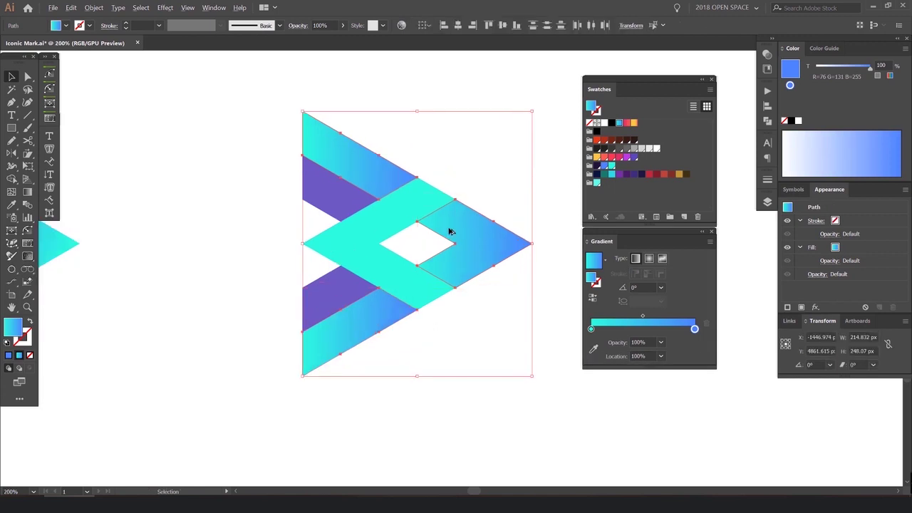
click(633, 157)
click(455, 148)
- Try the blue swatch on the middle chevron and return it to the turquoise swatch
scroll(451, 188, up, 1)
click(441, 203)
click(607, 166)
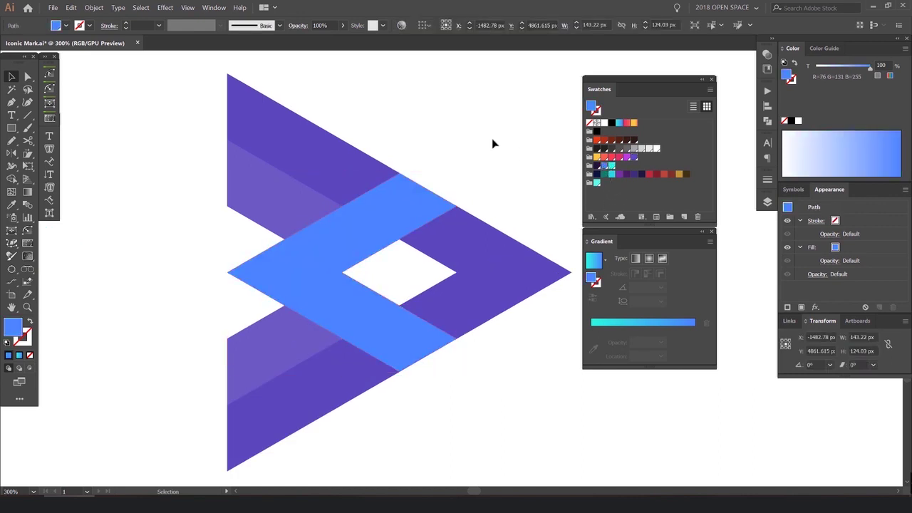
scroll(492, 142, down, 2)
scroll(480, 157, up, 2)
click(611, 166)
click(460, 146)
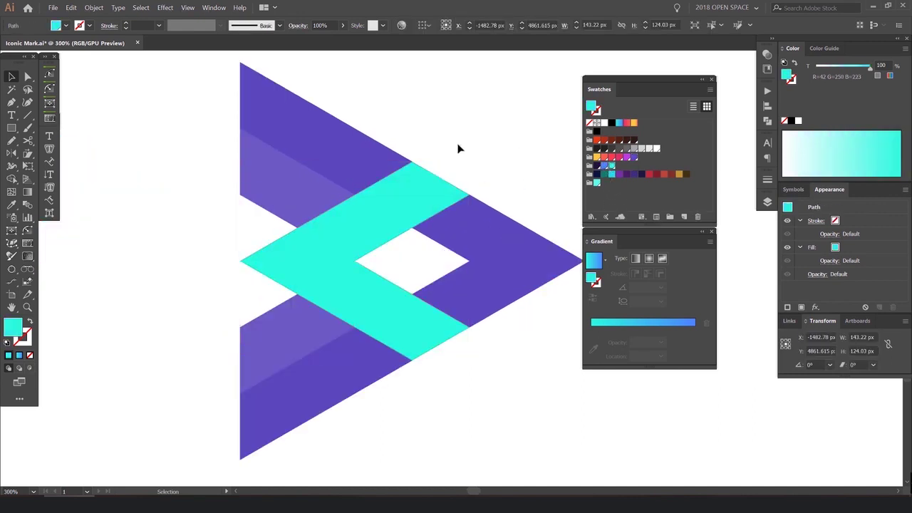
- Try darker purple swatches on the two inner bars and fill them with the dark indigo one
shift+click(298, 321)
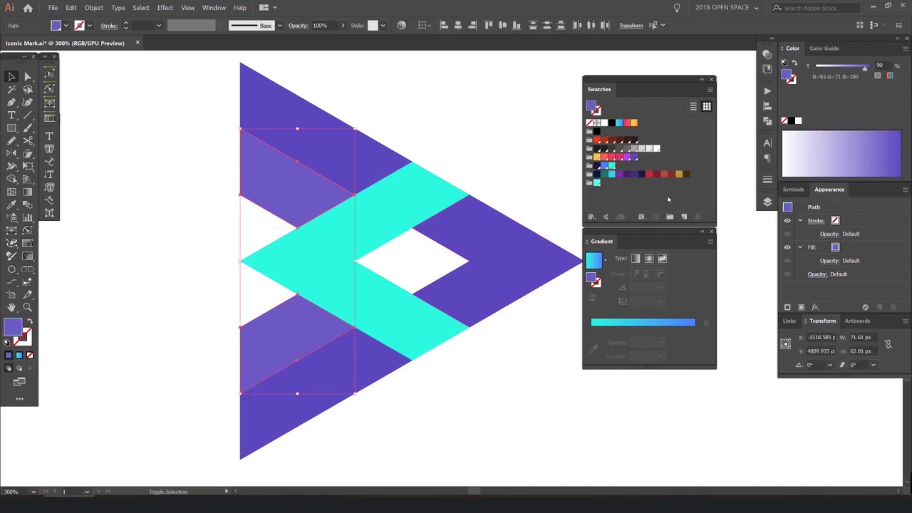
click(630, 176)
click(620, 175)
click(640, 174)
click(634, 174)
click(400, 136)
scroll(400, 135, down, 3)
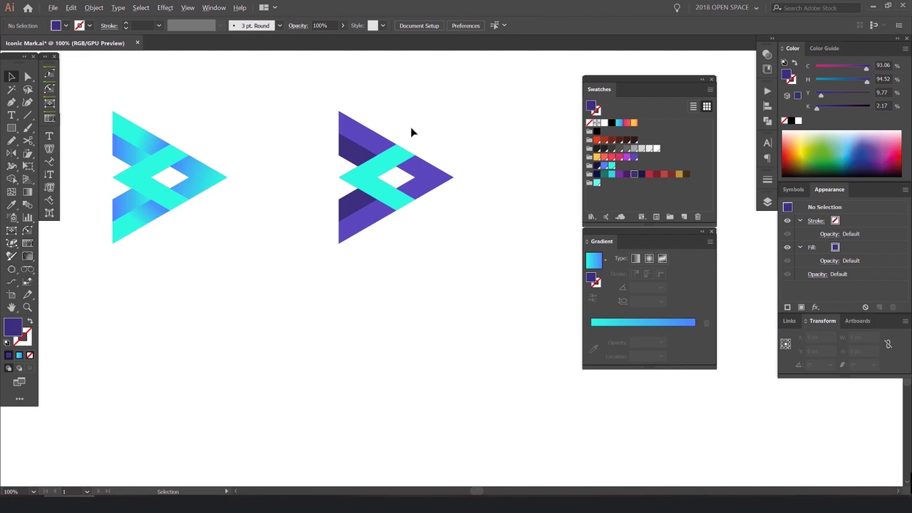
- Move the Swatches and Gradient panels away from the purple mark's right chevron and hide all panels
scroll(413, 129, up, 6)
drag(420, 196, 489, 160)
drag(675, 84, 727, 80)
drag(640, 230, 727, 223)
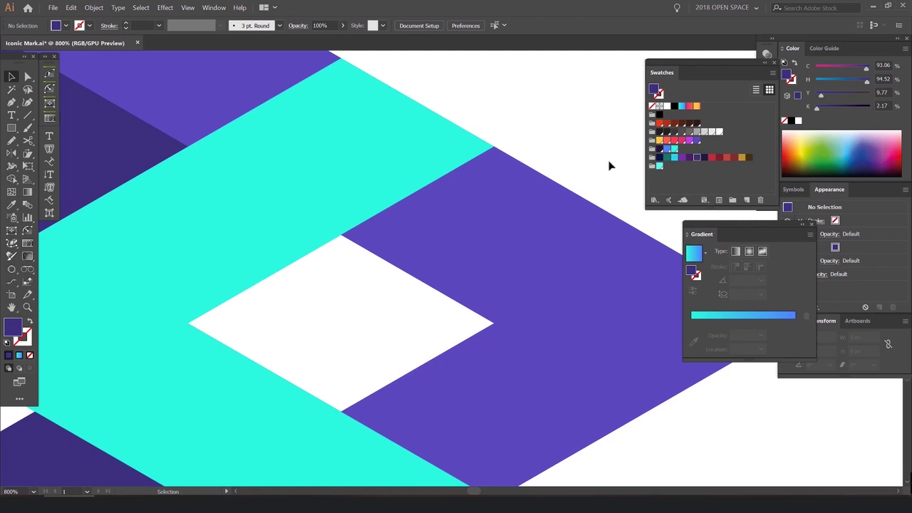
drag(584, 162, 510, 151)
key(Tab)
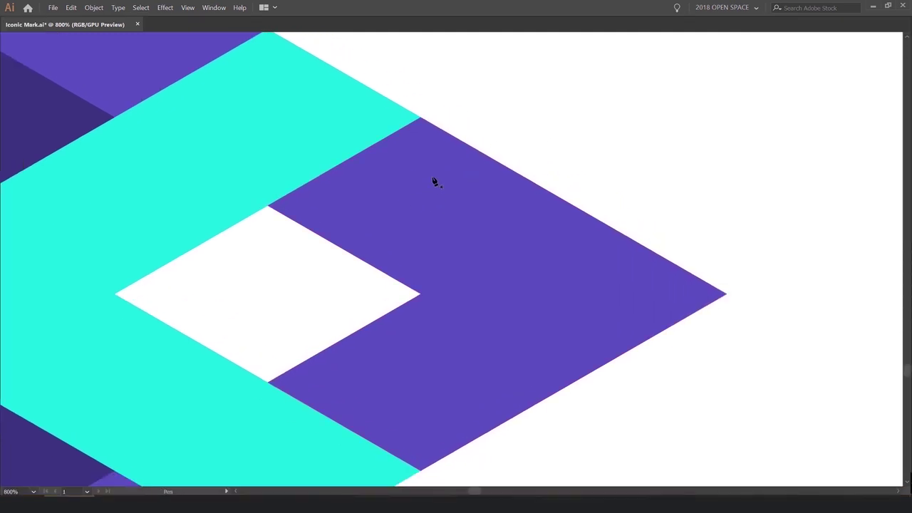
- Draw a dark indigo four-sided shadow with the Pen tool along the turquoise band's edge, overhanging the right purple chevron's upper arm
scroll(266, 206, up, 2)
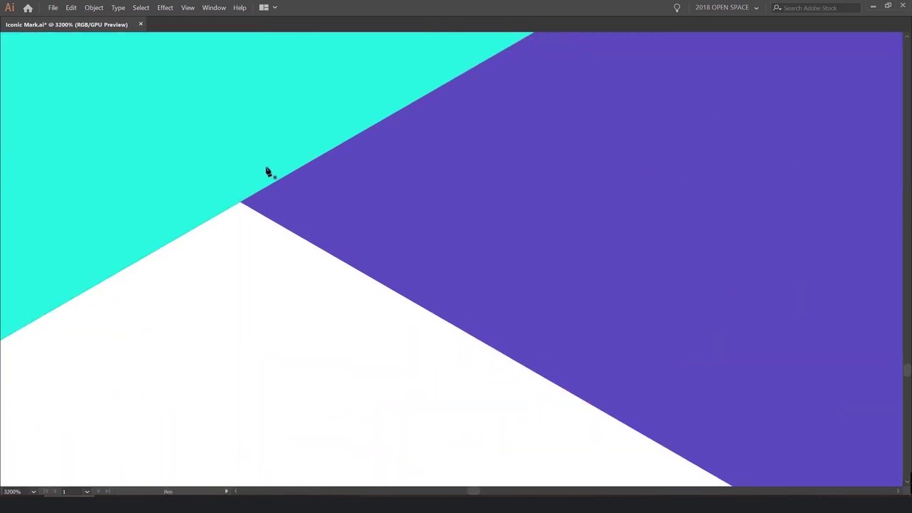
scroll(246, 196, down, 4)
scroll(271, 213, up, 1)
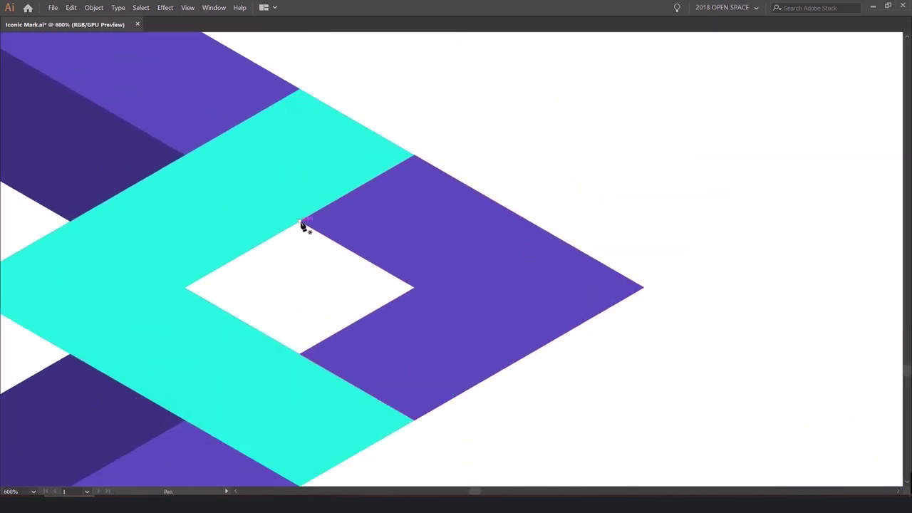
click(300, 222)
scroll(406, 169, up, 2)
drag(407, 171, 525, 157)
click(535, 172)
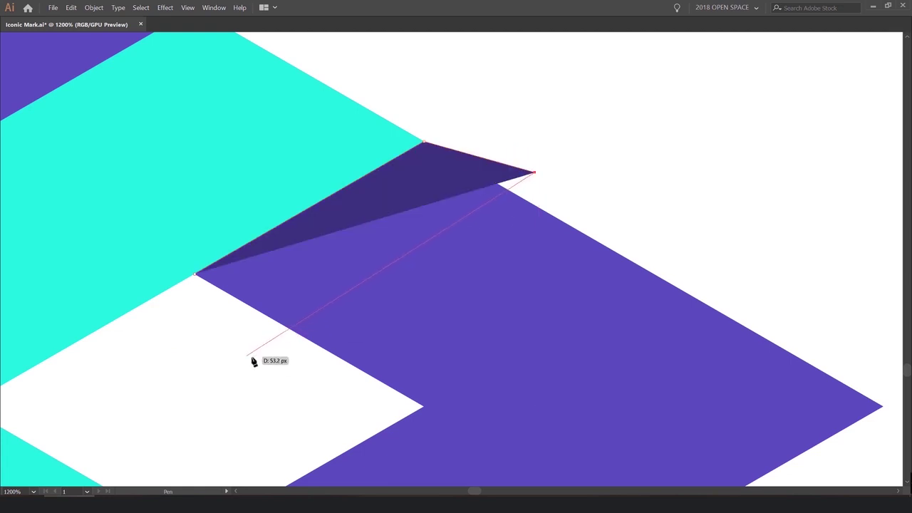
scroll(255, 352, down, 3)
drag(255, 352, 344, 309)
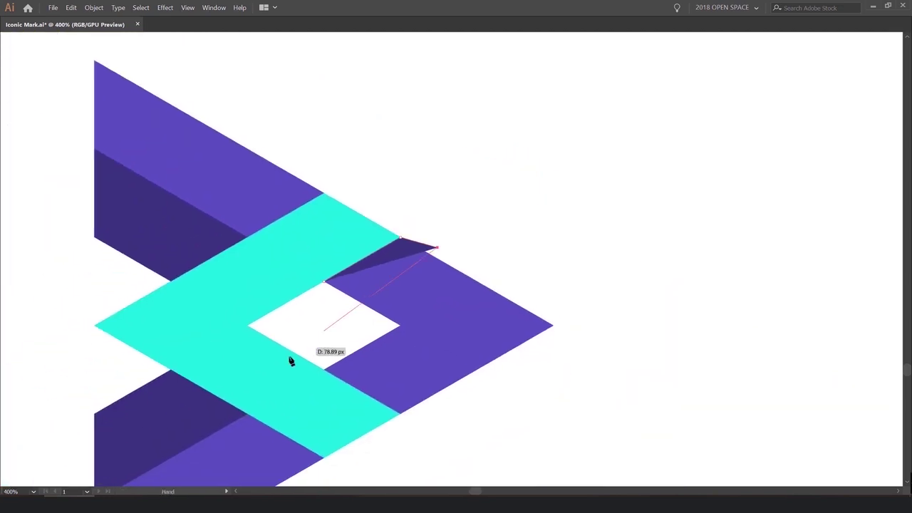
scroll(335, 310, up, 1)
click(339, 305)
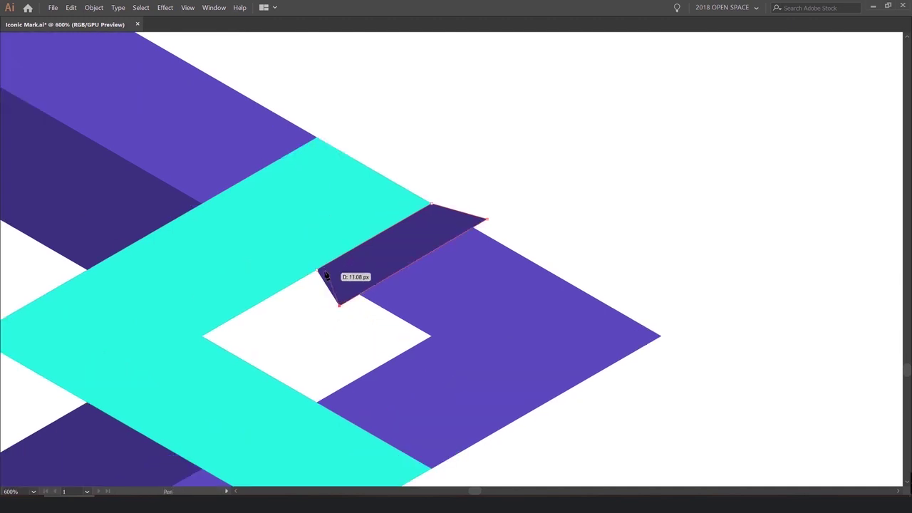
click(318, 275)
key(v)
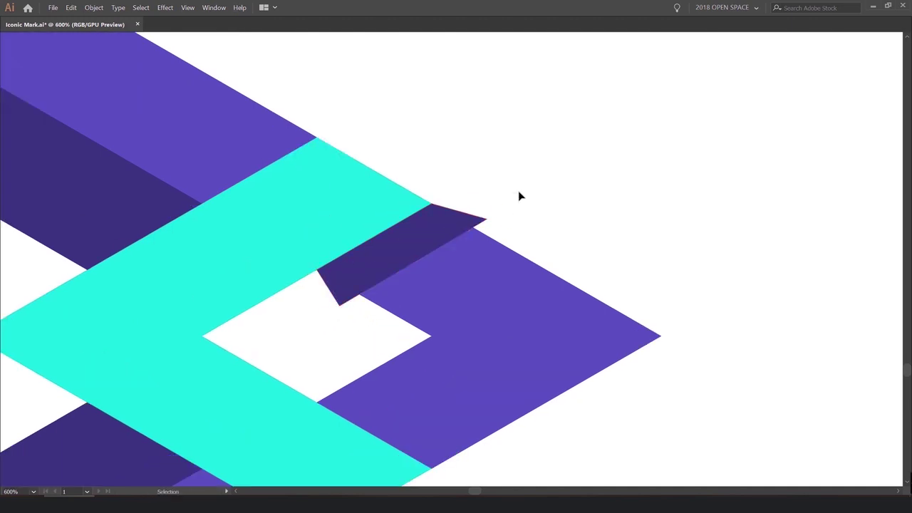
- Show the panels again and remove the shadow's two corners overhanging the purple chevron with the Shape Builder tool
scroll(411, 227, up, 2)
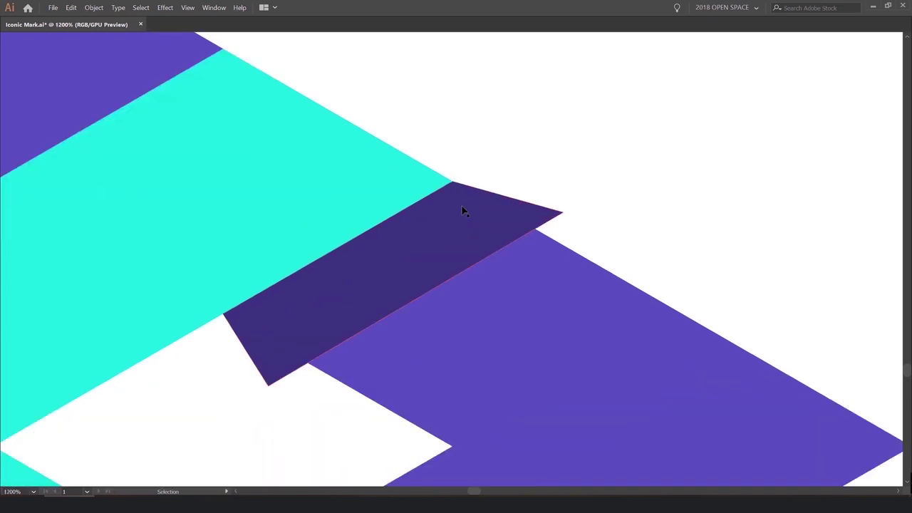
click(464, 209)
scroll(518, 174, down, 2)
click(549, 164)
key(Tab)
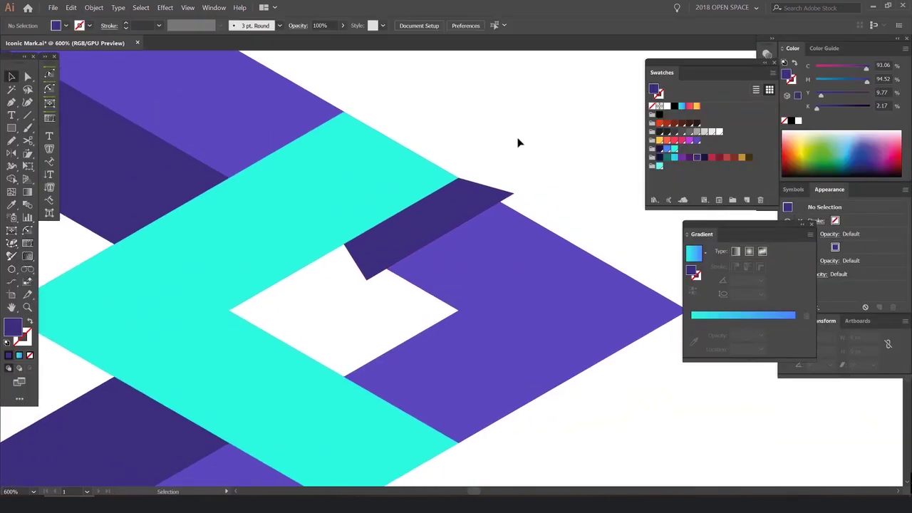
key(ctrl+a)
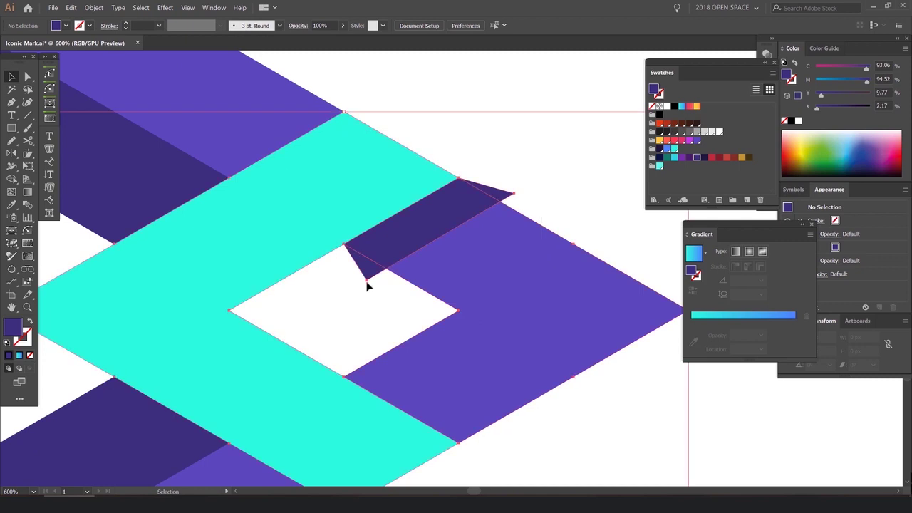
drag(340, 300, 337, 306)
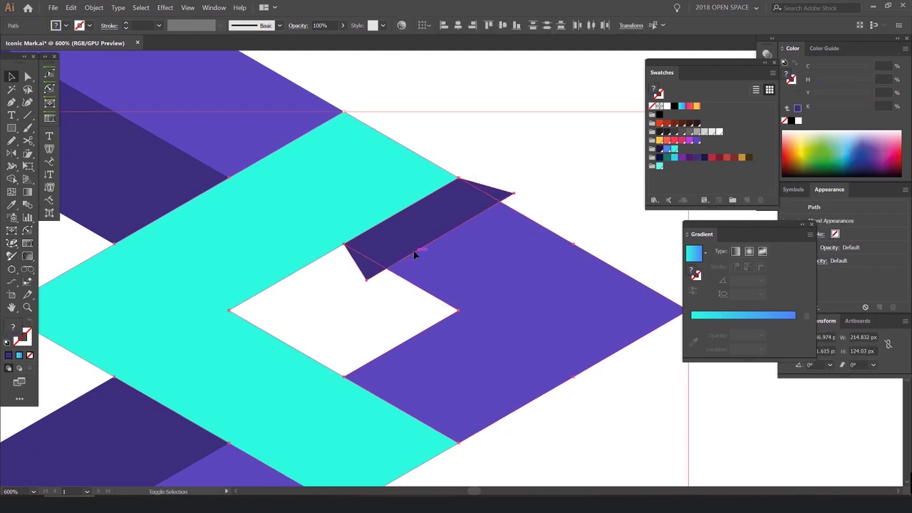
key(shift+m)
scroll(504, 179, up, 2)
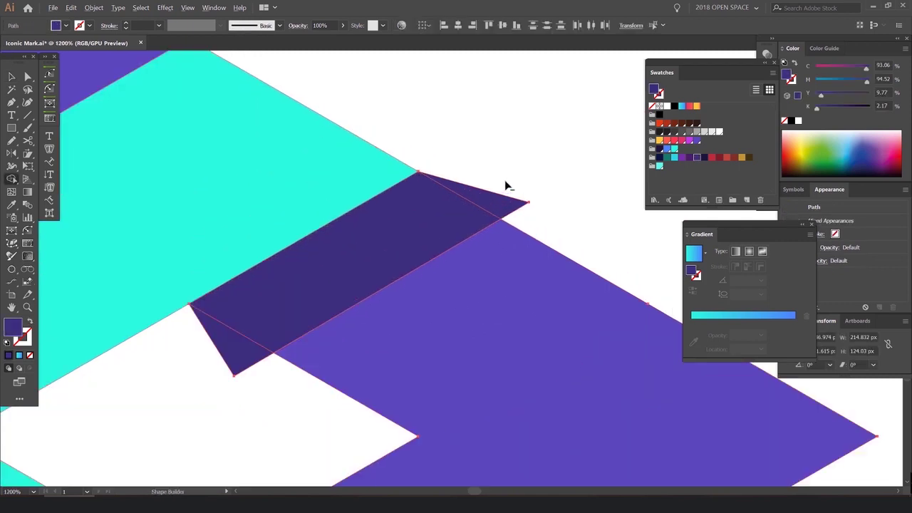
alt+click(509, 199)
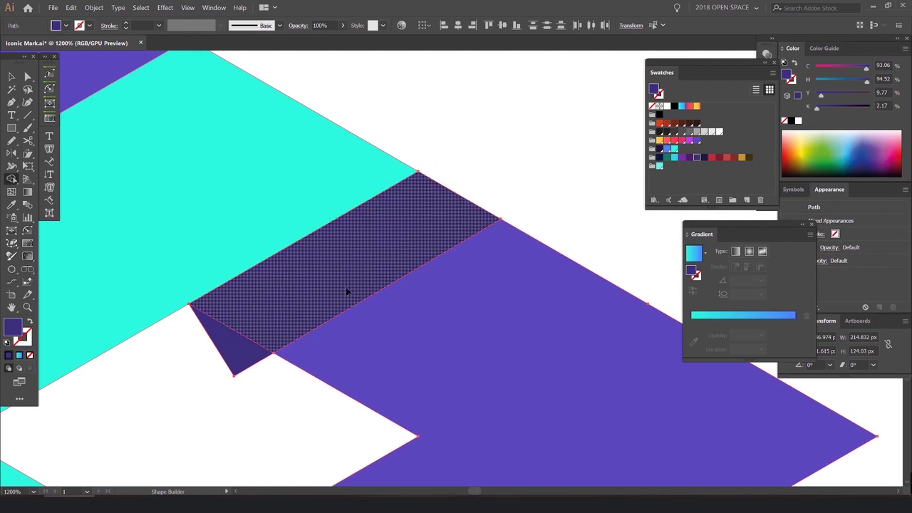
alt+click(228, 352)
scroll(294, 300, down, 3)
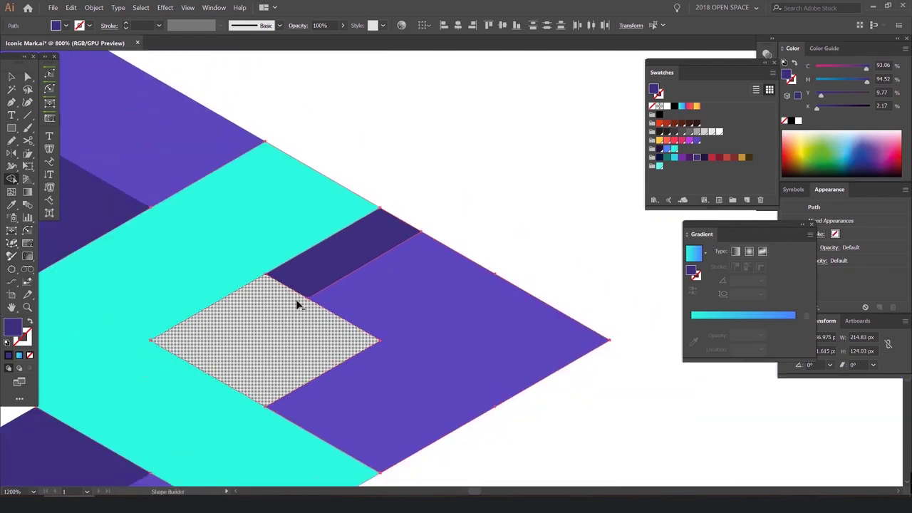
- Fill the trimmed shadow shape with the same solid purple swatch as the right chevron
key(v)
click(389, 246)
drag(349, 267, 463, 238)
key(ctrl+z)
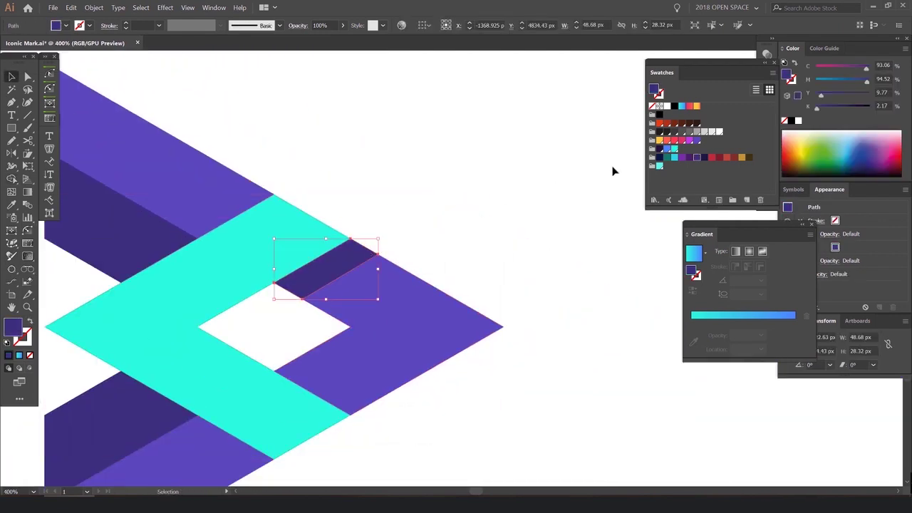
click(699, 141)
scroll(324, 294, up, 2)
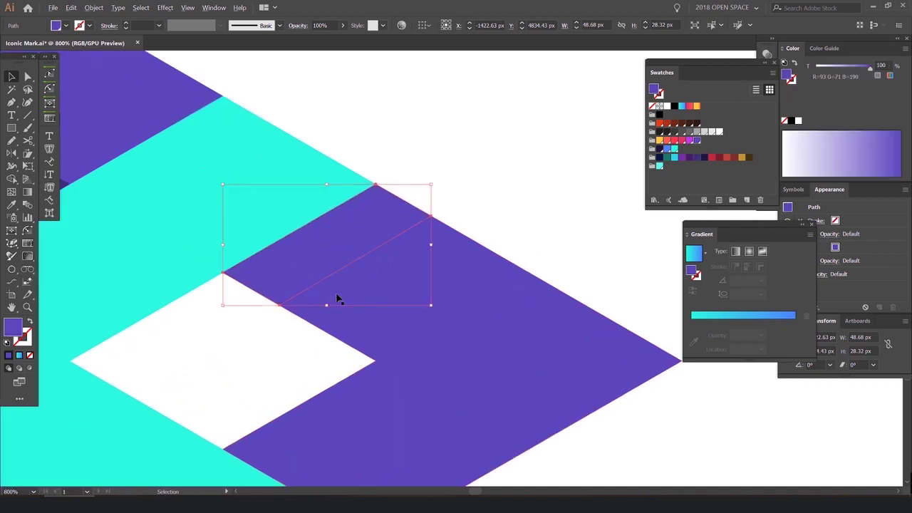
- Try moving the purple chevron and its shadow piece out of place, undoing each move
drag(454, 300, 505, 336)
key(ctrl+z)
drag(396, 209, 504, 149)
key(ctrl+z)
key(a)
key(v)
- Open the Transparency panel beside the mark and set the shadow shape's blending mode to Multiply
drag(662, 72, 655, 149)
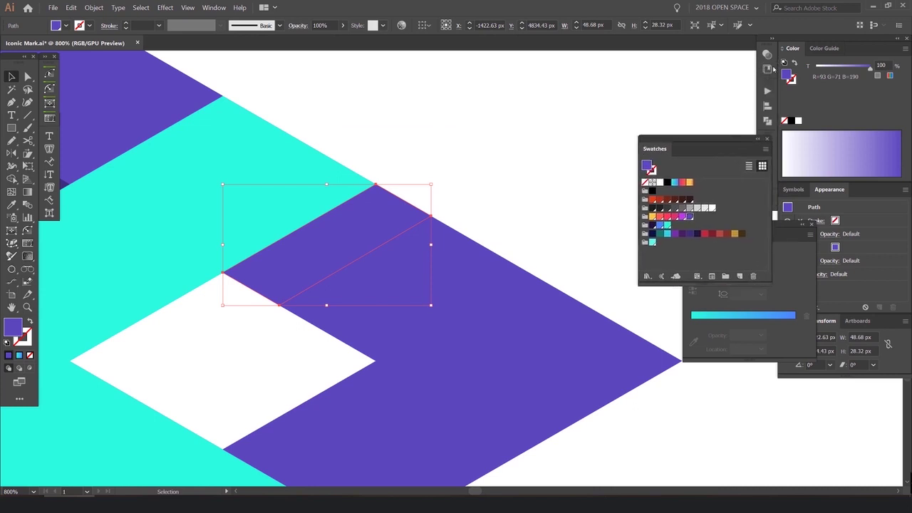
click(767, 54)
drag(657, 48, 503, 108)
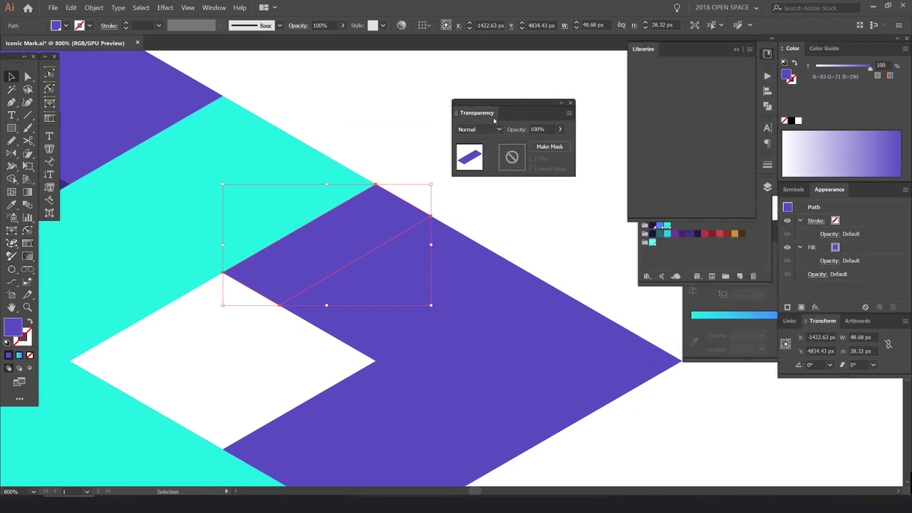
click(766, 55)
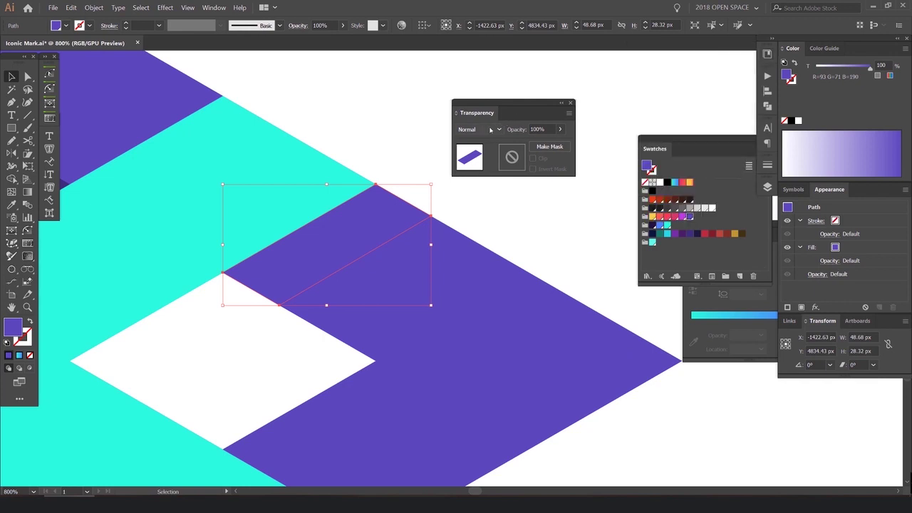
click(490, 130)
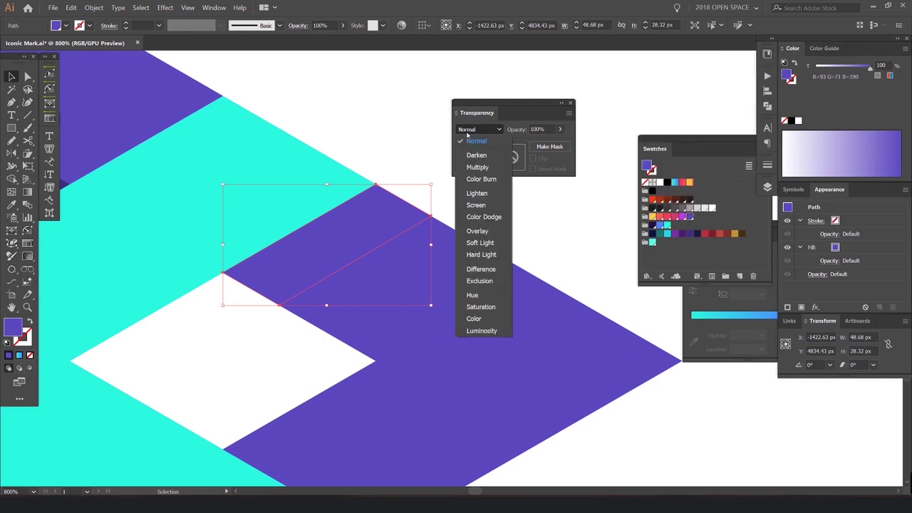
click(477, 166)
click(510, 193)
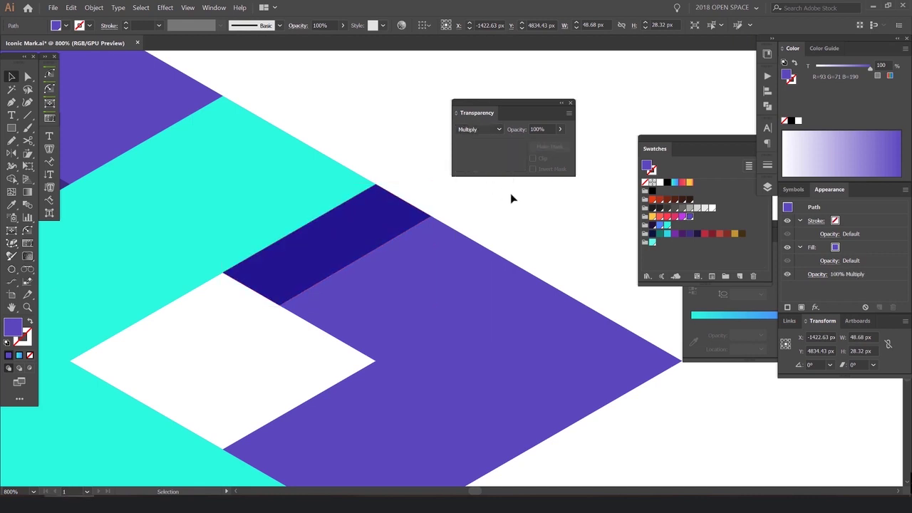
- Move the Transparency panel clear of the artwork, examine the whole purple mark and reselect the shadow shape
key(ctrl+minus)
key(ctrl+minus)
key(ctrl+minus)
key(ctrl+minus)
drag(518, 97, 645, 80)
key(ctrl+minus)
key(ctrl+minus)
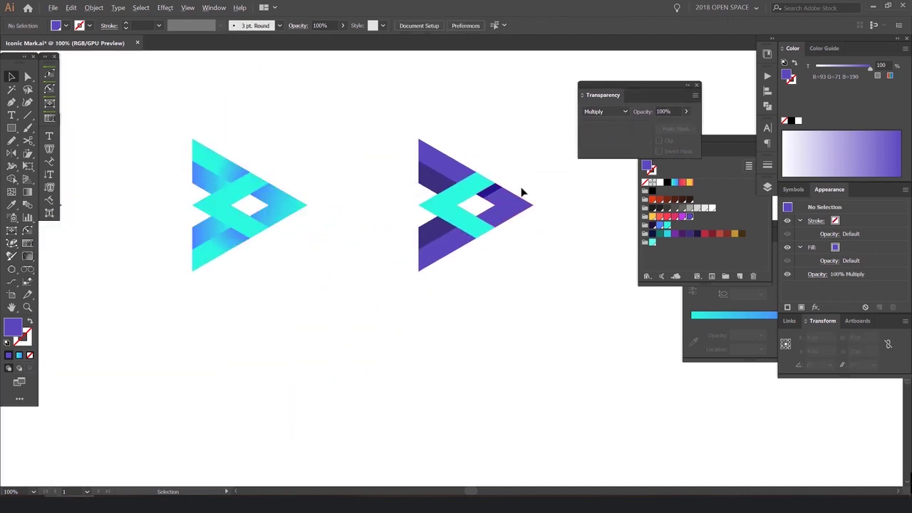
scroll(509, 191, up, 3)
click(507, 184)
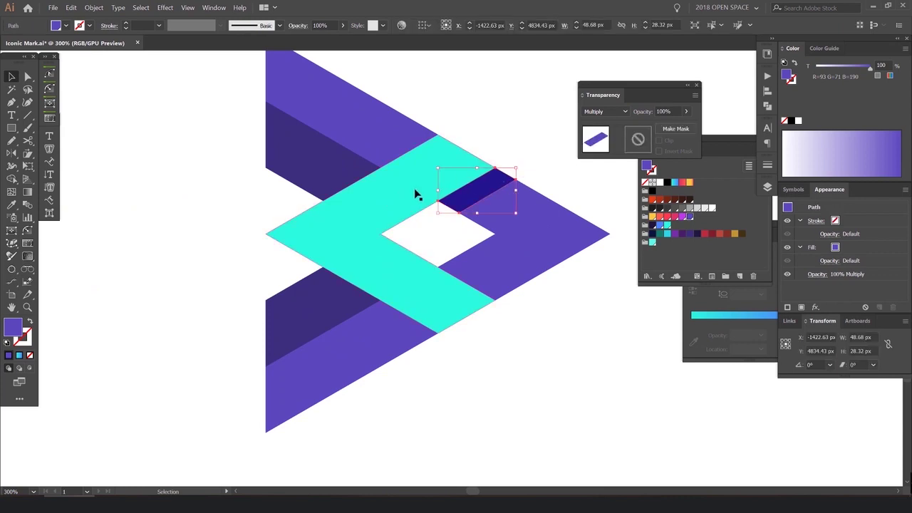
- Try moving the turquoise chevron upward and undo the move
click(417, 193)
drag(406, 195, 412, 151)
key(ctrl+z)
key(v)
click(506, 147)
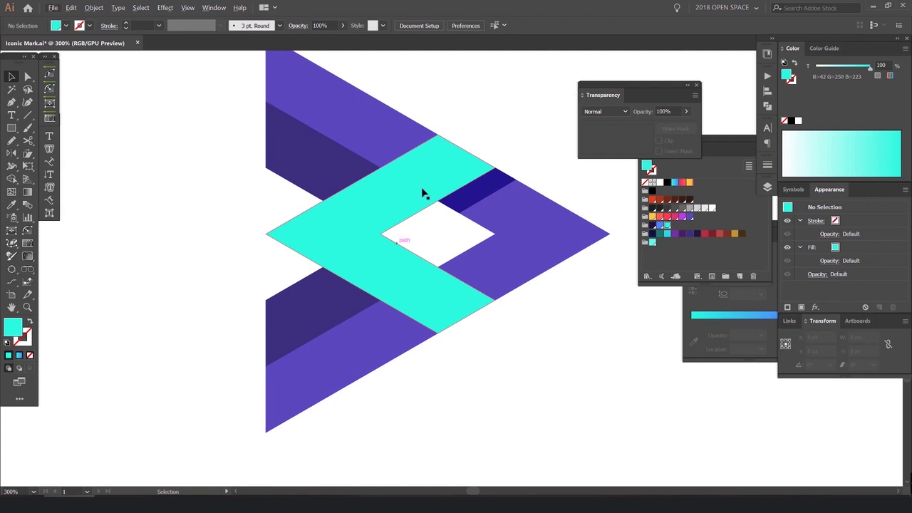
scroll(497, 200, up, 1)
scroll(496, 200, down, 2)
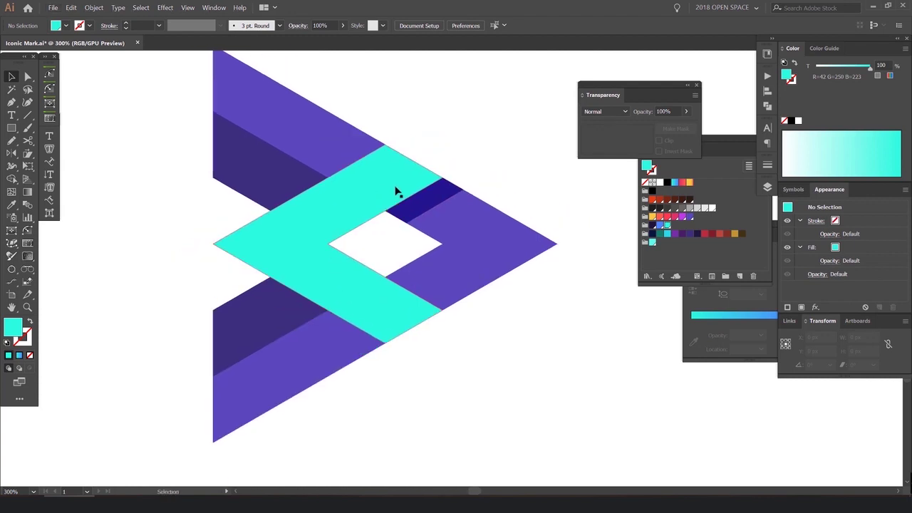
scroll(437, 203, up, 3)
scroll(436, 203, down, 4)
- Try opacities of 80%, 30% and 20% on the multiplied shadow shape and settle on 60%
click(431, 198)
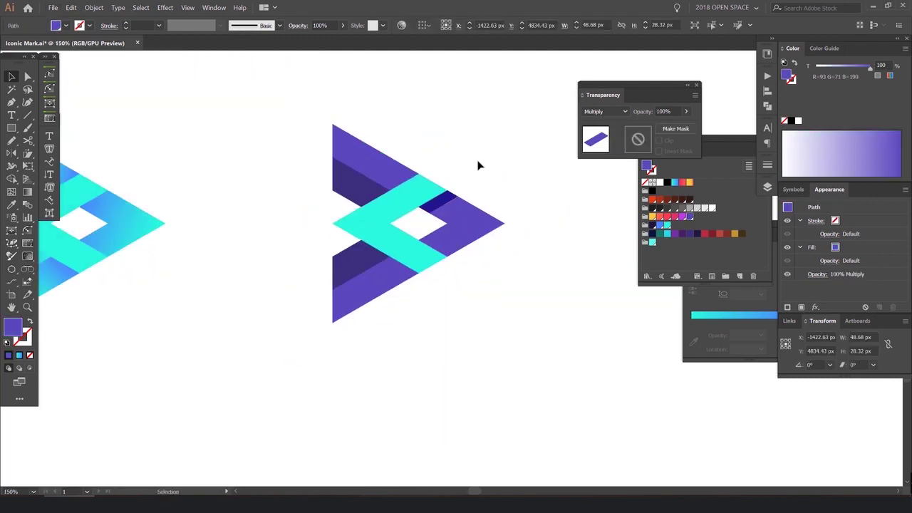
scroll(478, 165, up, 3)
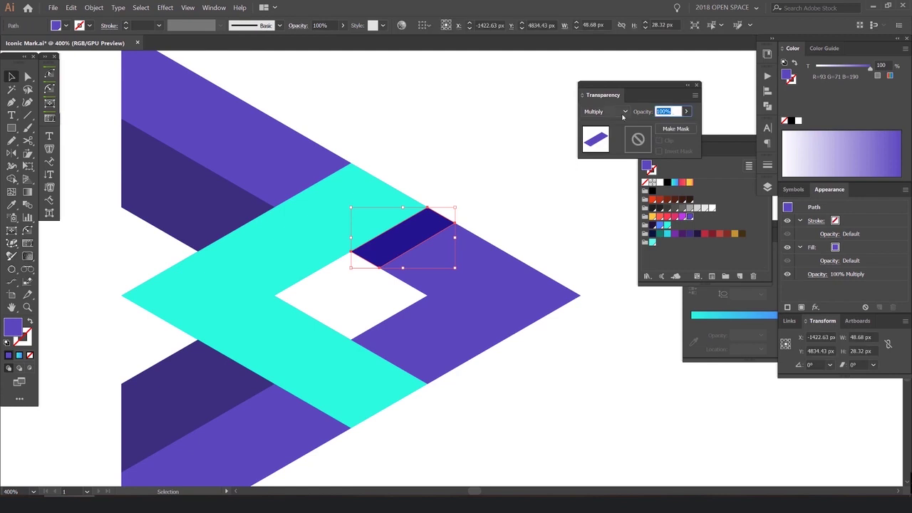
key(Return)
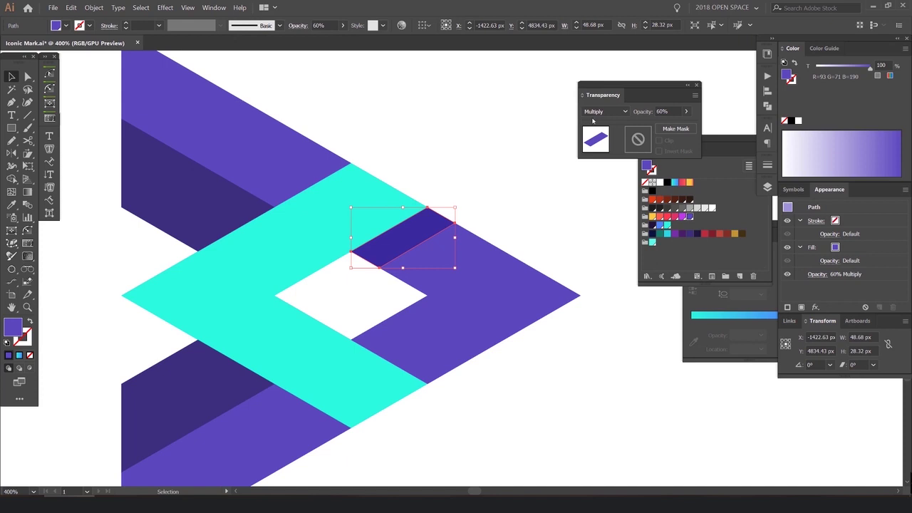
text(80)
key(Return)
text(60)
key(Return)
text(30)
key(Return)
text(20)
key(Return)
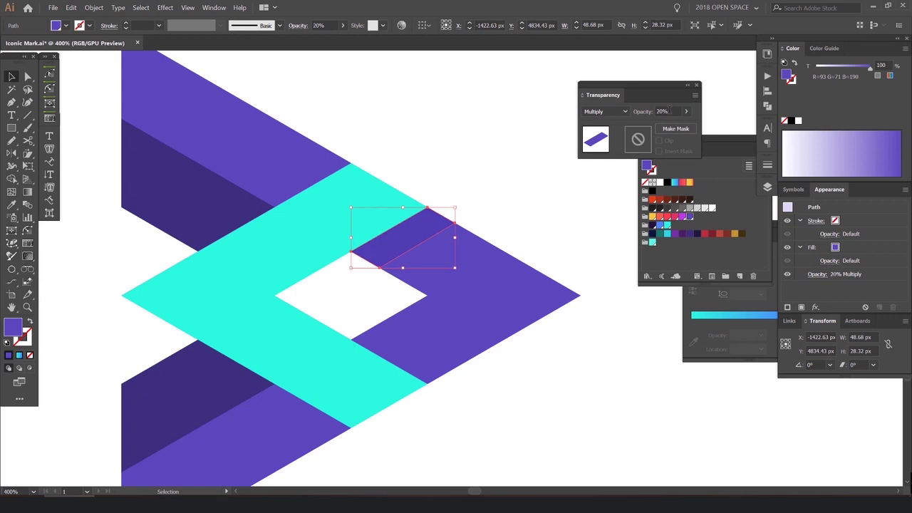
scroll(671, 110, up, 4)
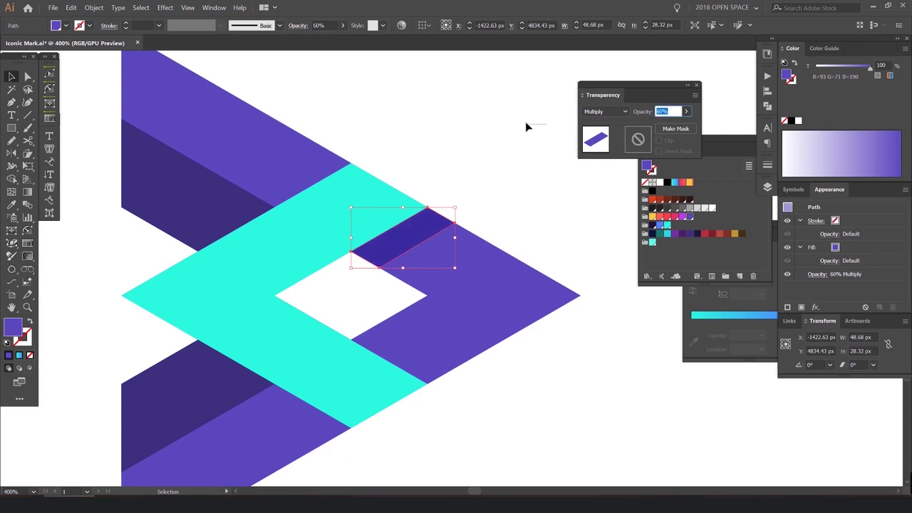
click(520, 120)
- Reflect a copy of the multiplied shadow shape across the horizontal axis through the inner corner of the white diamond's right side
scroll(519, 118, down, 2)
scroll(518, 118, up, 1)
click(458, 199)
scroll(426, 213, up, 2)
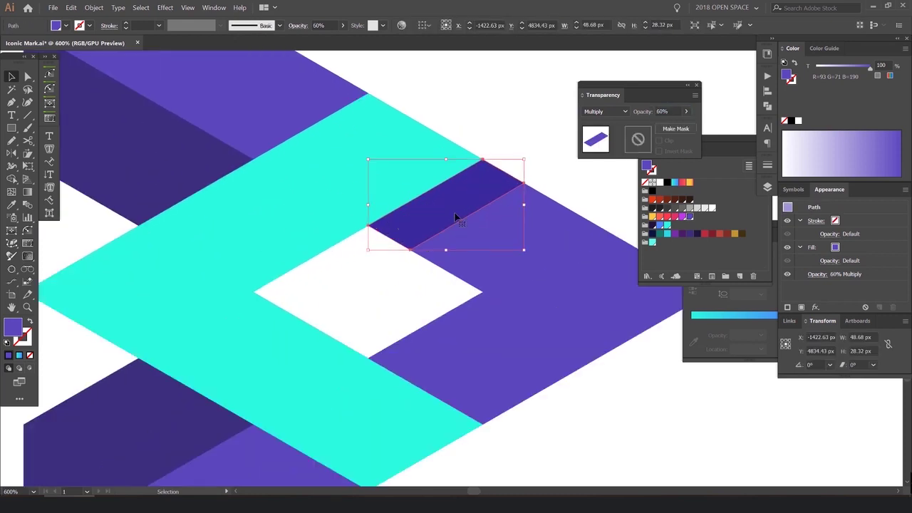
scroll(451, 208, right, 1)
scroll(438, 209, right, 1)
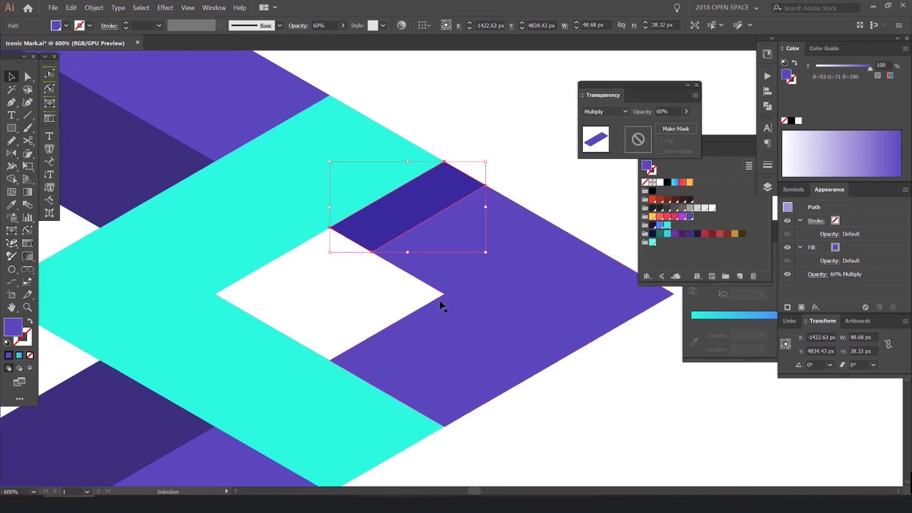
scroll(420, 292, down, 1)
scroll(420, 292, right, 1)
key(o)
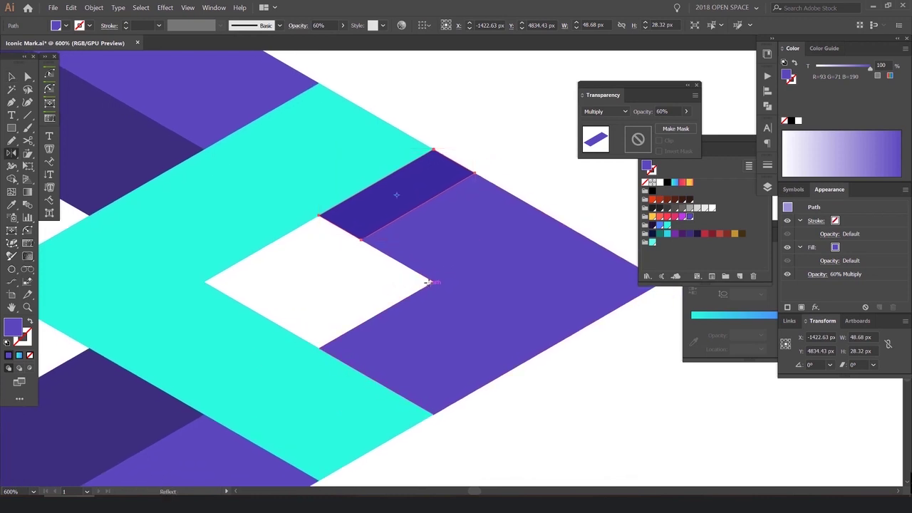
scroll(432, 282, up, 2)
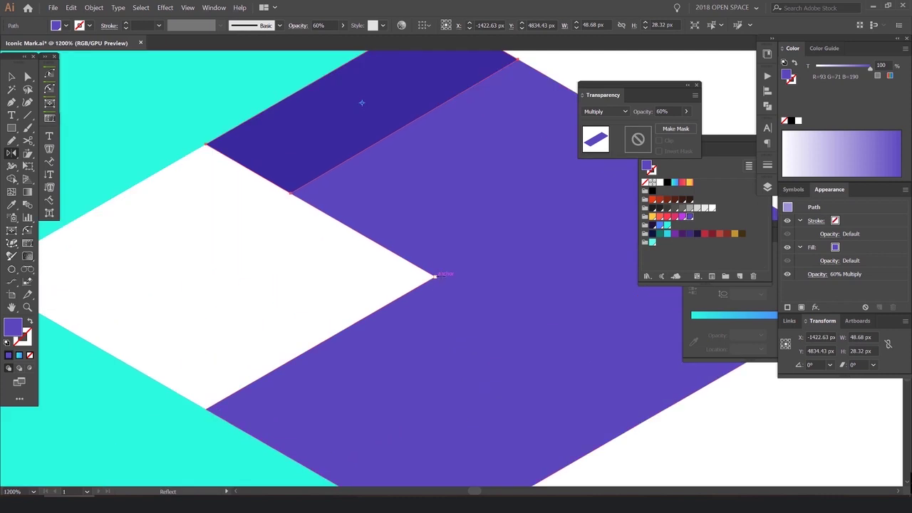
scroll(436, 275, down, 4)
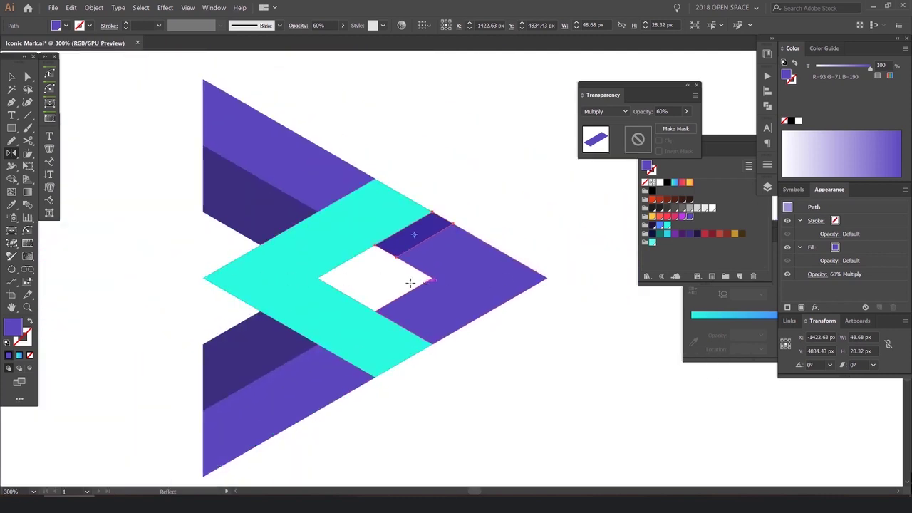
scroll(410, 283, up, 1)
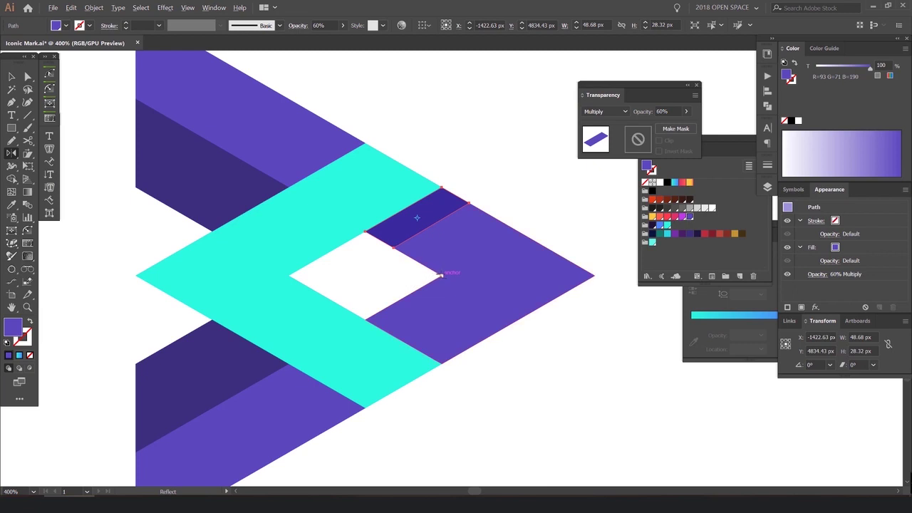
alt+click(440, 275)
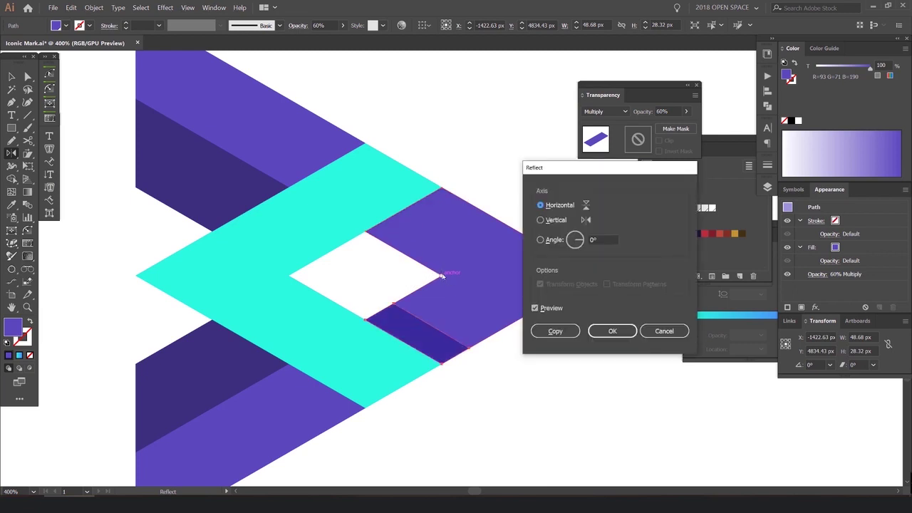
drag(577, 173, 588, 162)
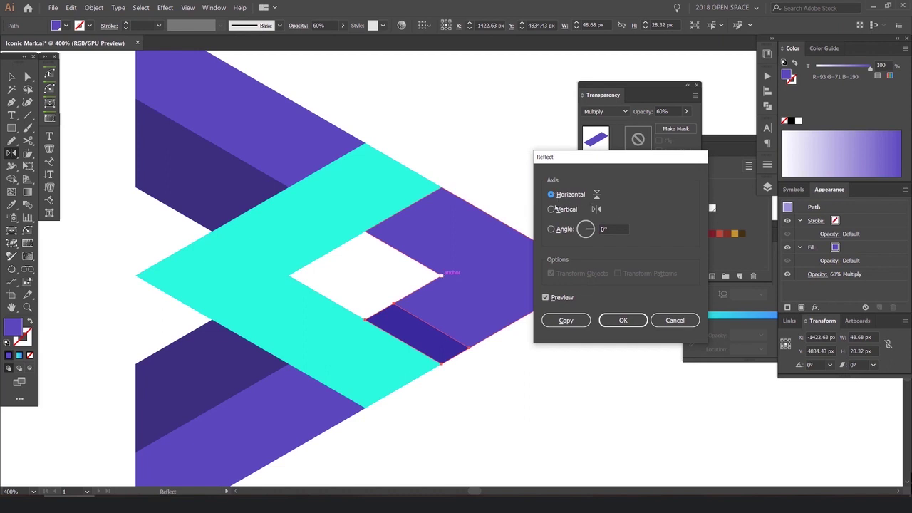
click(570, 320)
key(v)
click(517, 161)
- Try moving both shadow shapes off the right side of the mark and undo the moves
mouse_move(434, 213)
mouse_down()
mouse_move(440, 186)
mouse_move(440, 214)
mouse_up()
scroll(440, 215, up, 2)
scroll(407, 317, down, 7)
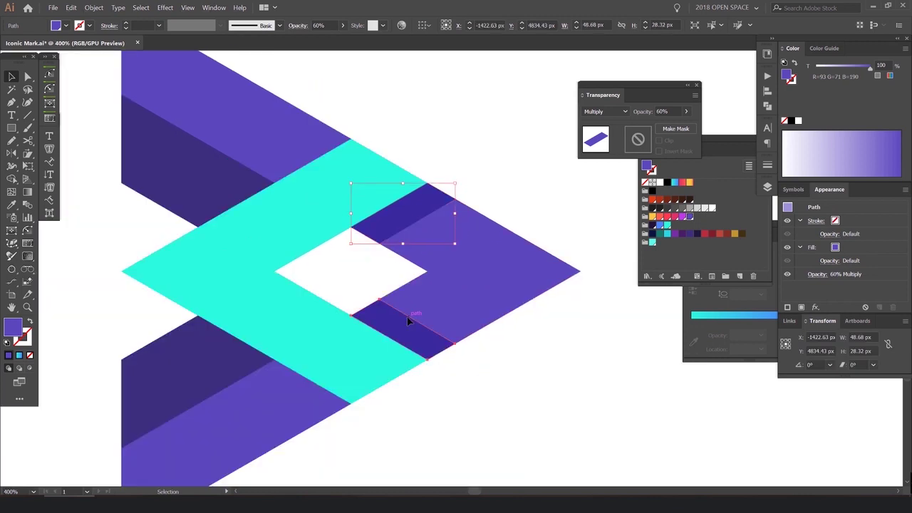
click(550, 312)
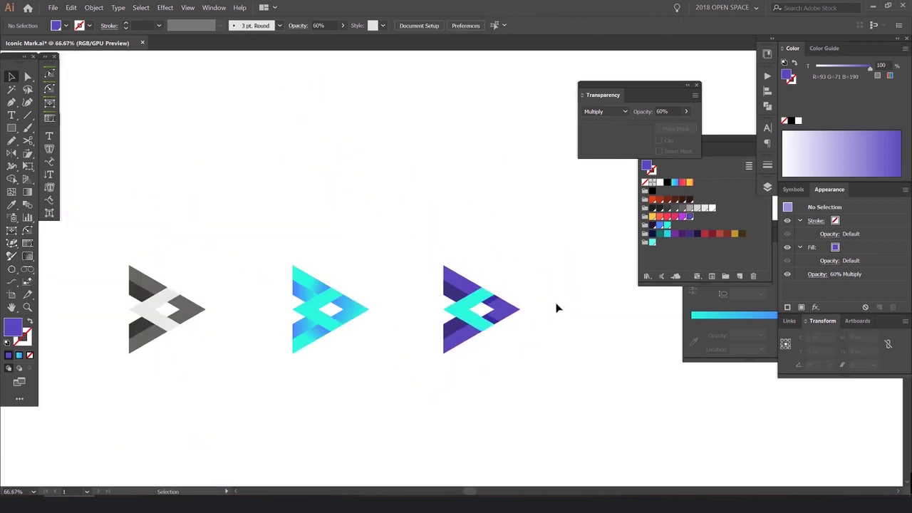
scroll(509, 321, up, 3)
drag(453, 315, 527, 314)
drag(455, 255, 498, 230)
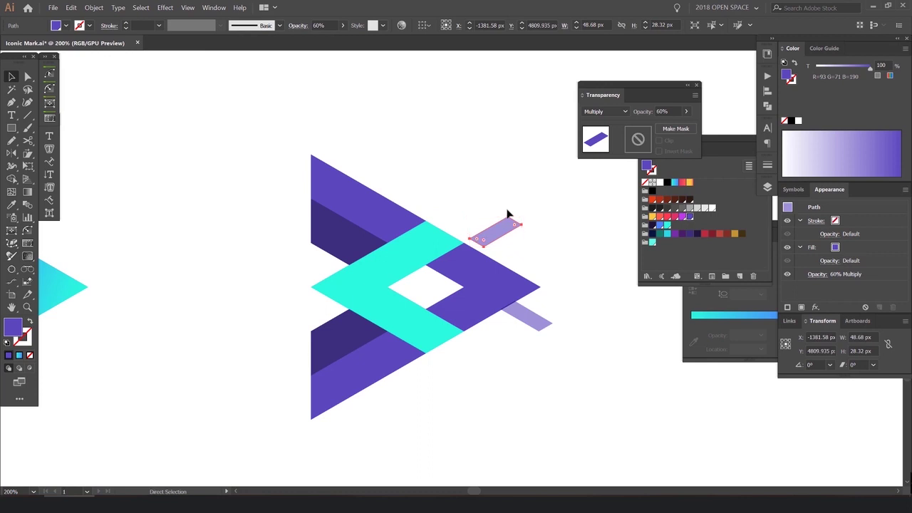
key(ctrl+z)
key(ctrl+z)
- Duplicate the lower shadow shape onto the lower-left purple band, along the outer edge of the turquoise chevron
click(523, 222)
scroll(524, 222, down, 2)
scroll(518, 230, up, 3)
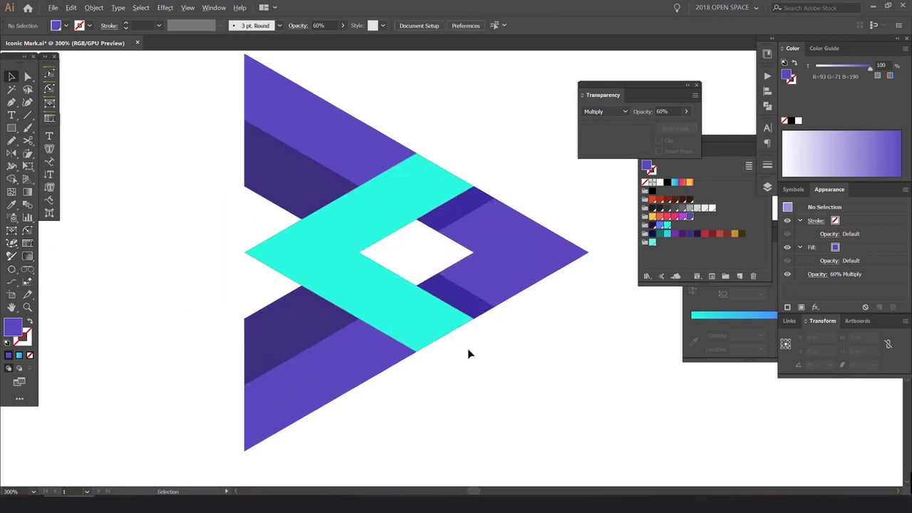
scroll(451, 260, up, 2)
drag(544, 224, 383, 317)
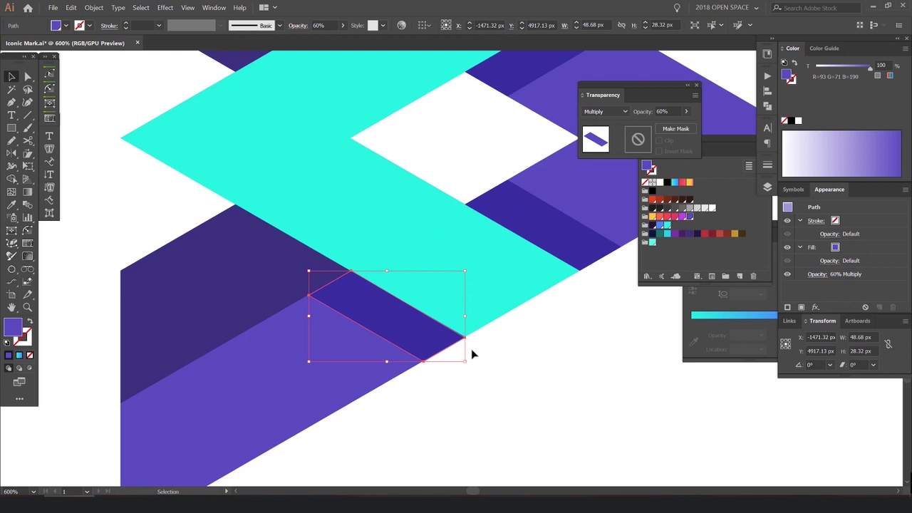
- Fine-position the lower-left shadow duplicate so its corner meets the bottom tip of the turquoise chevron
scroll(454, 307, up, 10)
drag(363, 79, 357, 324)
scroll(482, 300, up, 1)
drag(402, 290, 404, 229)
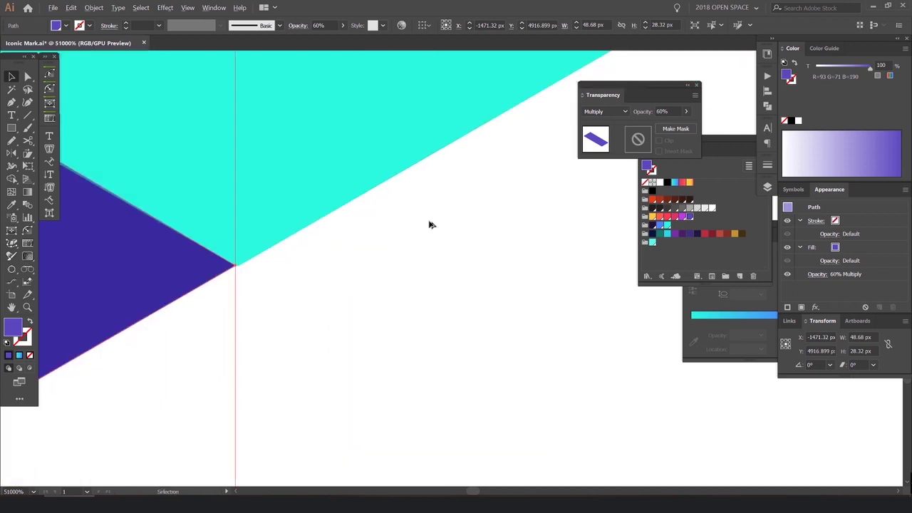
scroll(198, 266, up, 1)
drag(198, 266, 360, 244)
scroll(361, 244, down, 1)
scroll(277, 253, up, 1)
drag(276, 254, 492, 239)
click(439, 255)
click(370, 252)
scroll(370, 252, down, 8)
drag(357, 237, 503, 272)
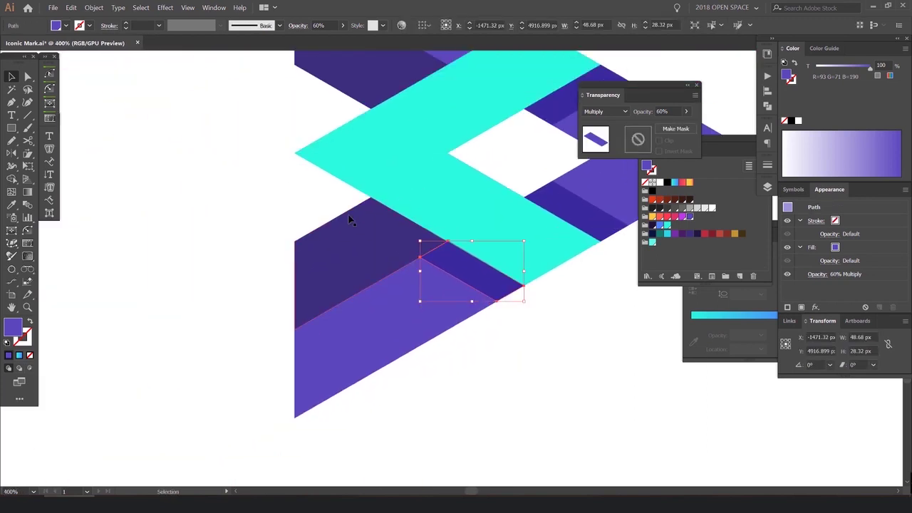
- Move the two chevron-side anchor points of the lower-left shadow duplicate exactly onto the turquoise chevron's edge
click(343, 207)
scroll(446, 246, up, 8)
drag(515, 192, 441, 230)
key(a)
click(456, 190)
scroll(457, 190, down, 5)
scroll(452, 200, up, 5)
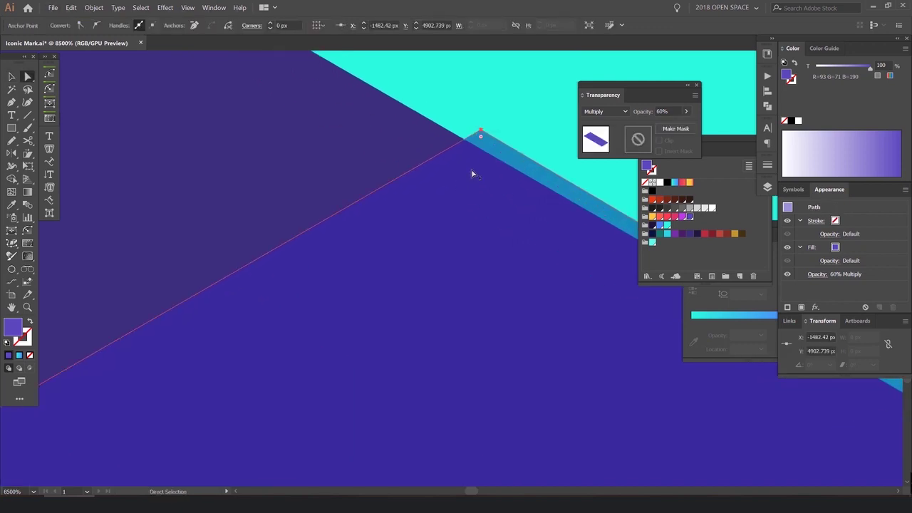
scroll(472, 173, down, 1)
shift+click(138, 341)
scroll(485, 142, up, 5)
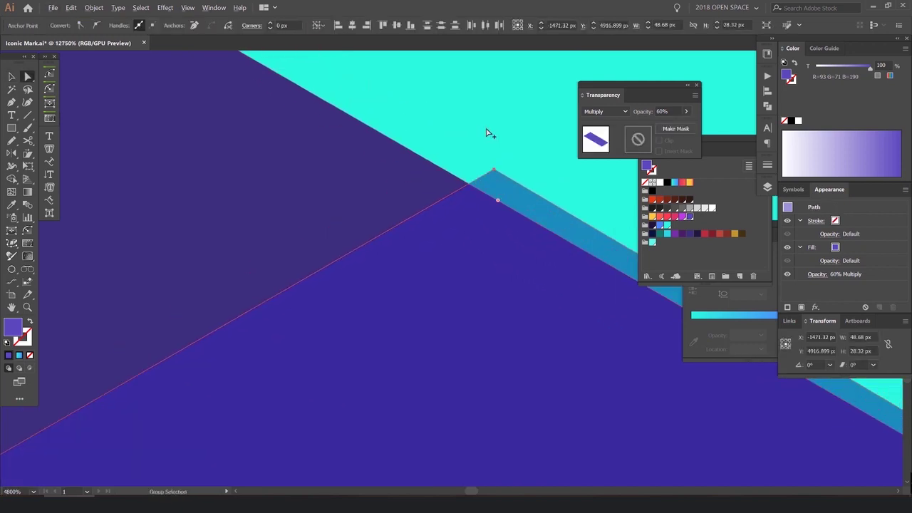
drag(502, 291, 453, 318)
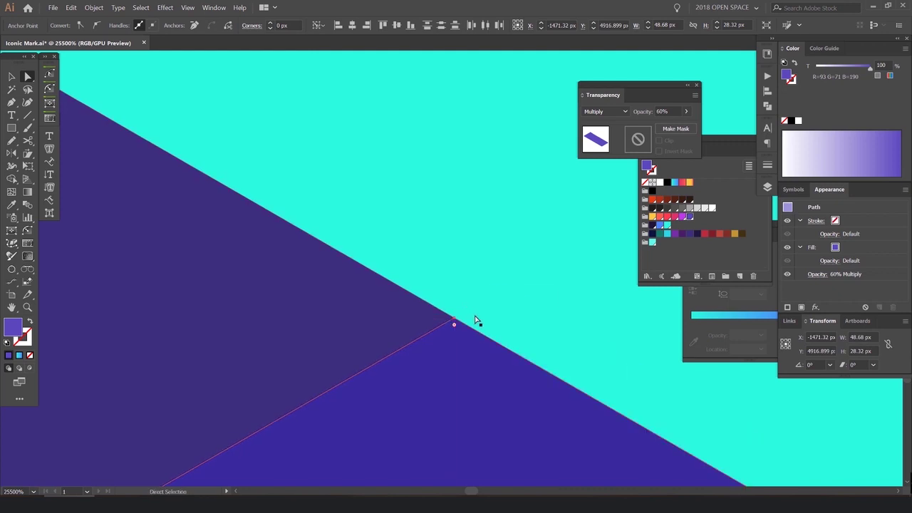
scroll(477, 317, down, 10)
key(v)
click(503, 307)
scroll(473, 329, up, 8)
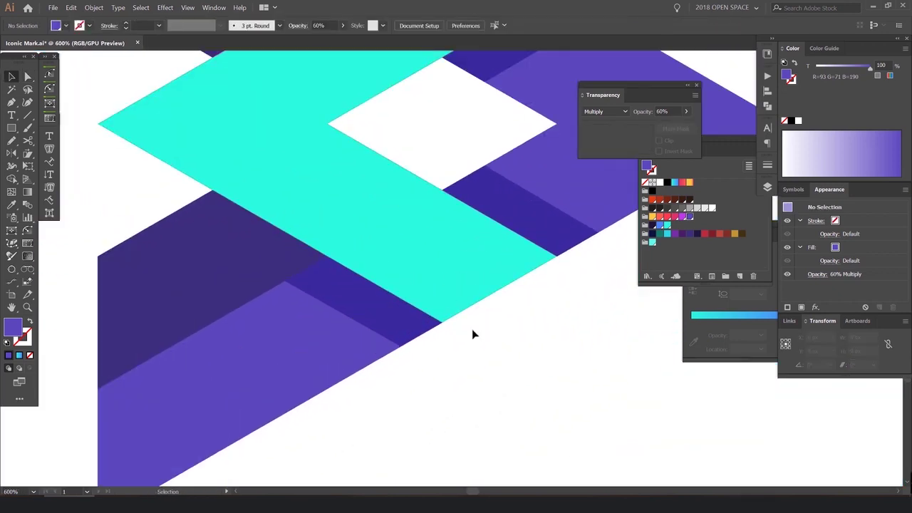
- Hide the panels and duplicate the upper-right shadow shape onto the upper-left purple band beside the turquoise chevron
scroll(284, 341, down, 10)
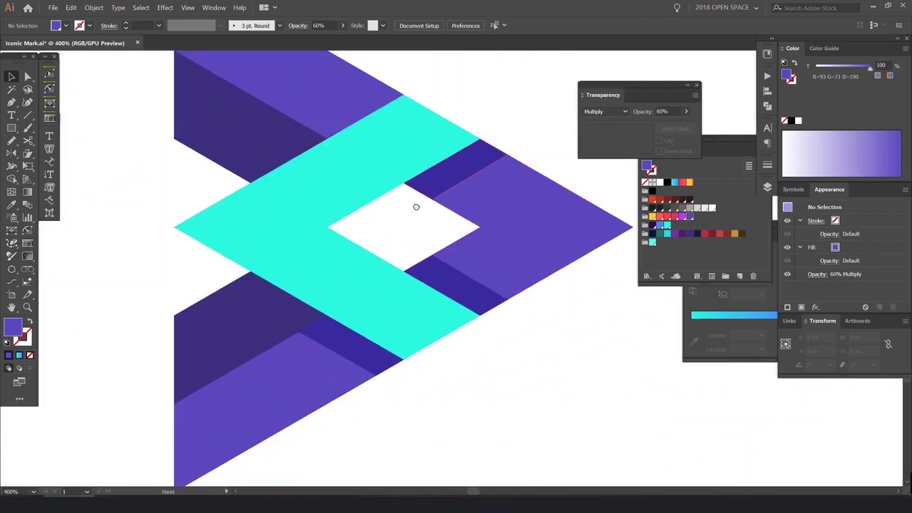
scroll(499, 185, up, 3)
key(Tab)
drag(497, 271, 431, 275)
scroll(277, 285, up, 3)
scroll(372, 212, up, 6)
scroll(363, 246, up, 1)
scroll(432, 275, up, 1)
drag(174, 101, 380, 221)
drag(516, 90, 445, 231)
drag(436, 169, 458, 211)
drag(526, 309, 520, 188)
- Adjust the anchor points of the upper-left shadow duplicate to follow the mark's outer edge and close the gap to the turquoise chevron
key(ctrl+minus)
key(ctrl+minus)
drag(409, 248, 503, 187)
drag(480, 139, 570, 259)
click(512, 286)
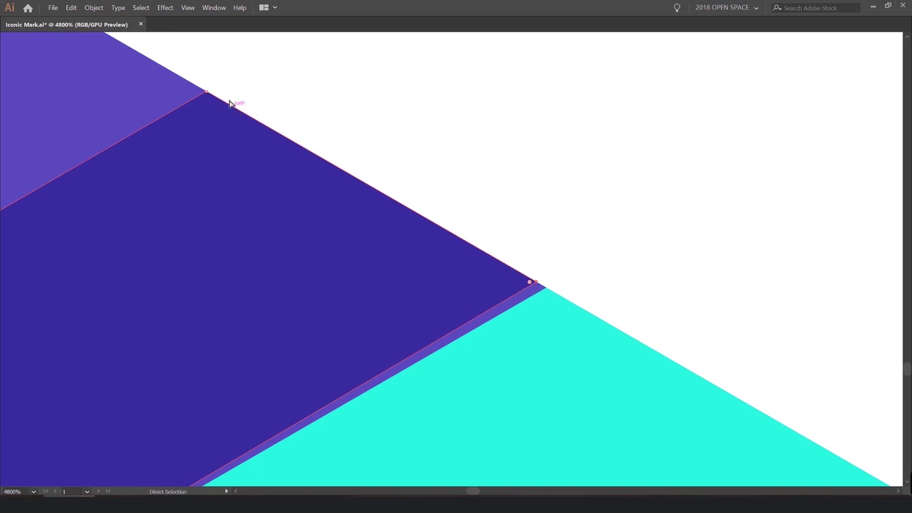
scroll(222, 89, up, 3)
drag(220, 85, 243, 137)
scroll(430, 157, down, 3)
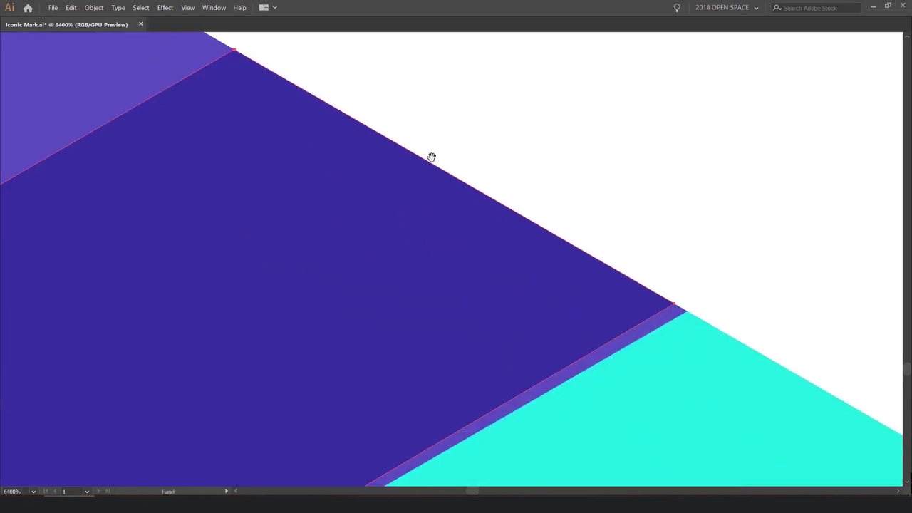
scroll(551, 286, up, 4)
drag(514, 251, 551, 266)
scroll(588, 214, down, 5)
scroll(584, 208, down, 3)
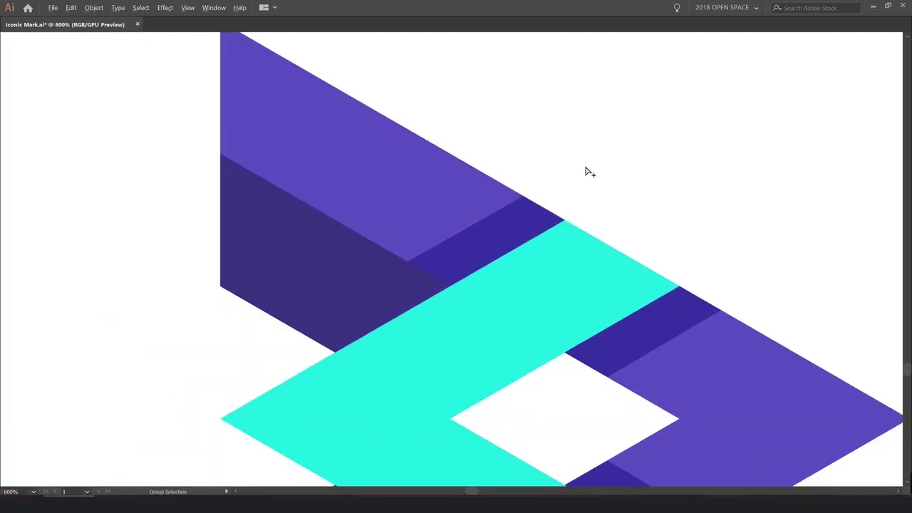
- Examine the shading of the purple mark at several magnifications and compare it with the gradient version
scroll(589, 172, down, 3)
scroll(439, 171, up, 1)
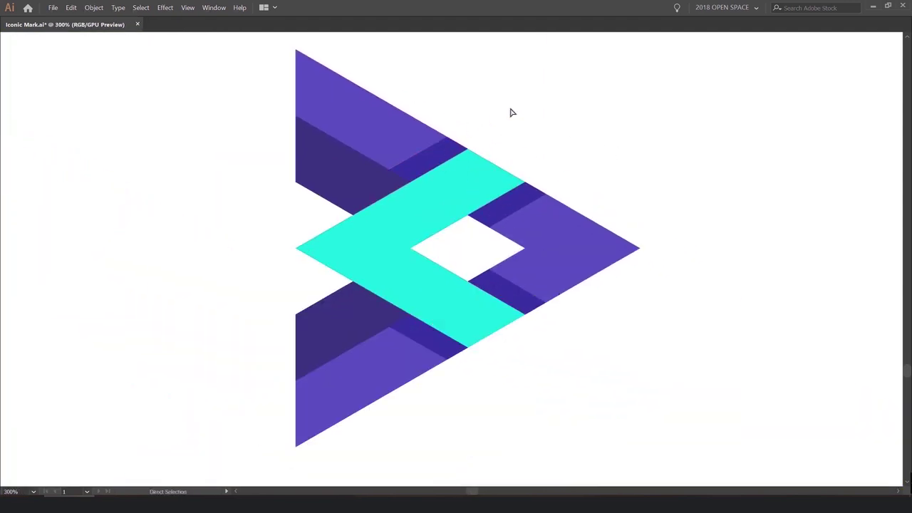
drag(512, 112, 476, 141)
drag(405, 190, 462, 129)
key(ctrl+z)
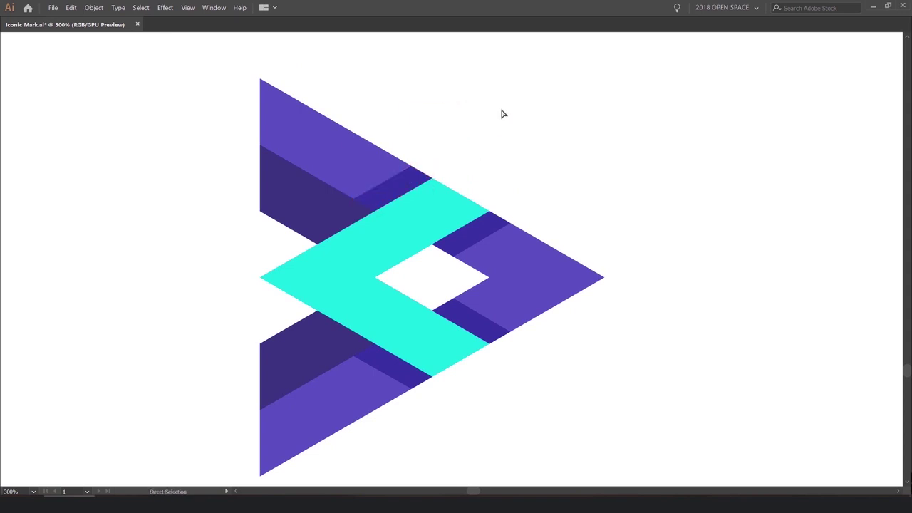
scroll(502, 114, down, 2)
scroll(531, 172, up, 1)
drag(492, 184, 629, 201)
scroll(536, 155, down, 1)
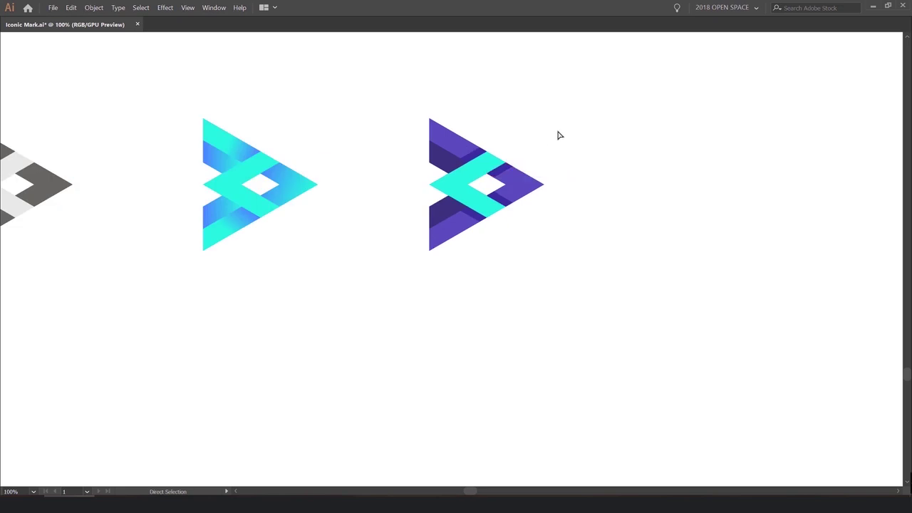
scroll(513, 157, up, 2)
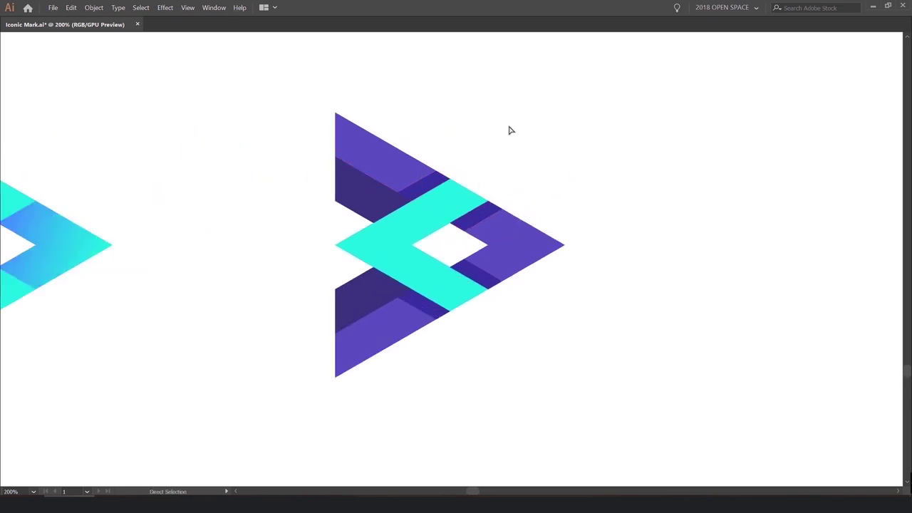
scroll(509, 132, down, 1)
scroll(513, 130, up, 1)
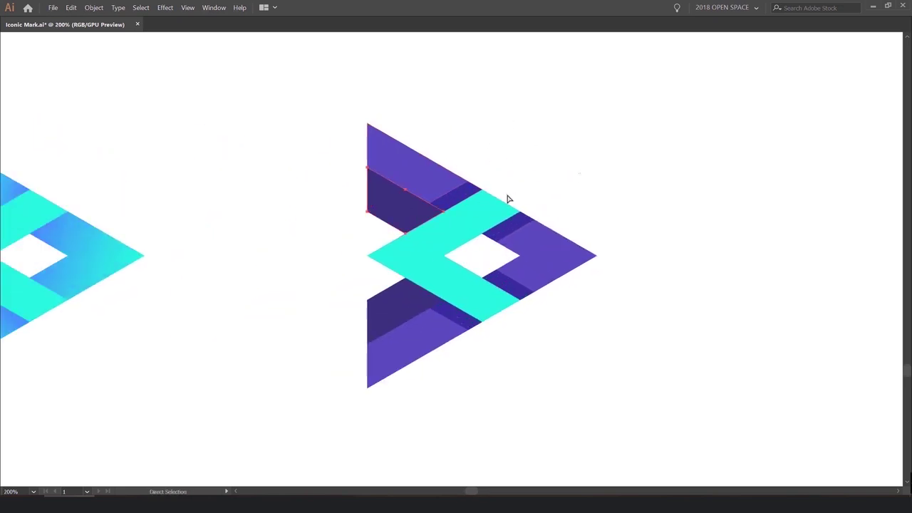
- Bring the panels back, move the Transparency panel clear of the Swatches panel and show the Color sliders
key(Tab)
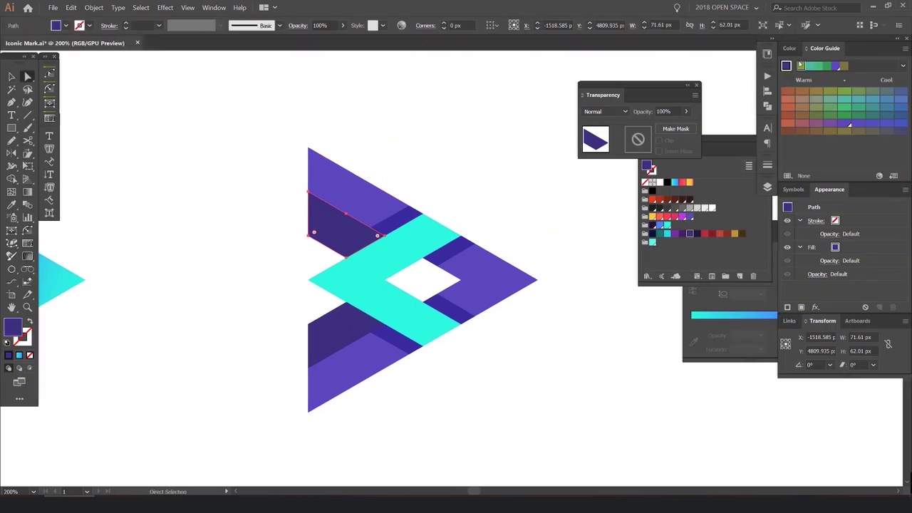
click(287, 226)
scroll(293, 223, up, 3)
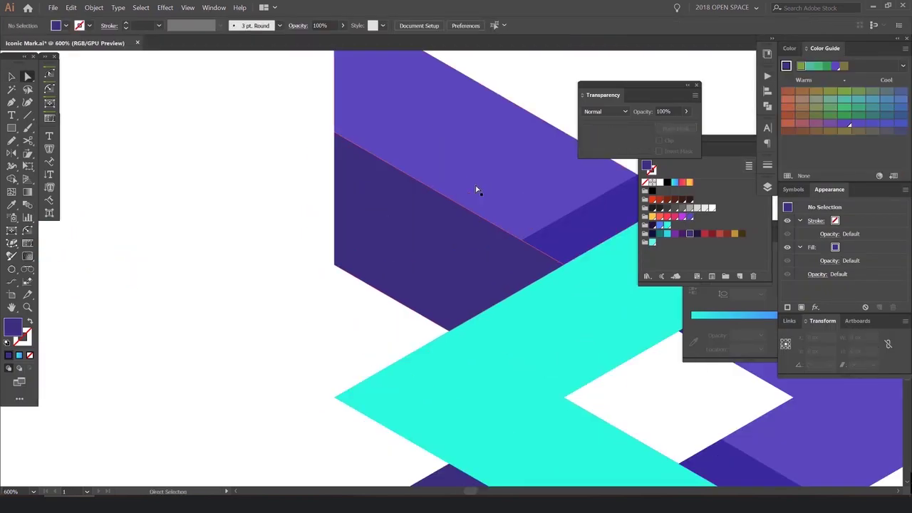
drag(487, 195, 417, 187)
drag(657, 93, 659, 96)
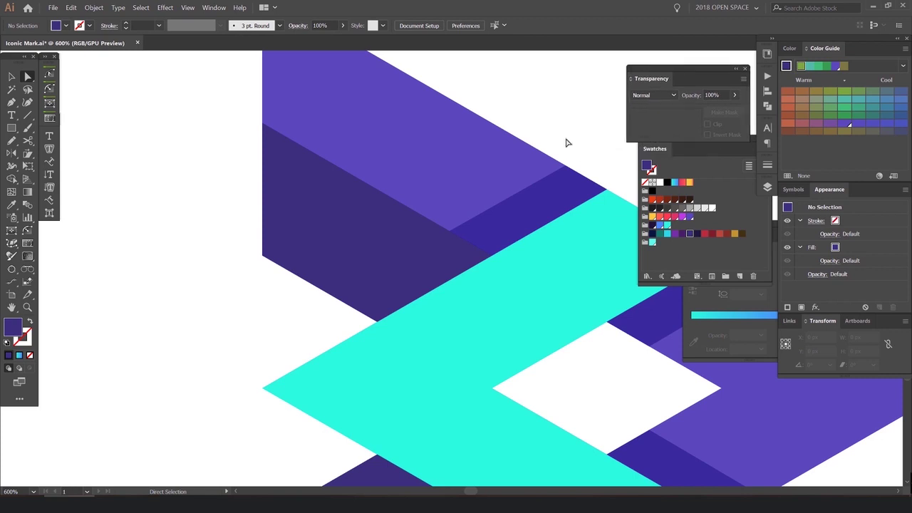
click(789, 48)
- Try the purple swatches on the upper dark inner band, ending with the near-black purple (C 100, M 100, Y 38.88, K 48.7)
click(375, 230)
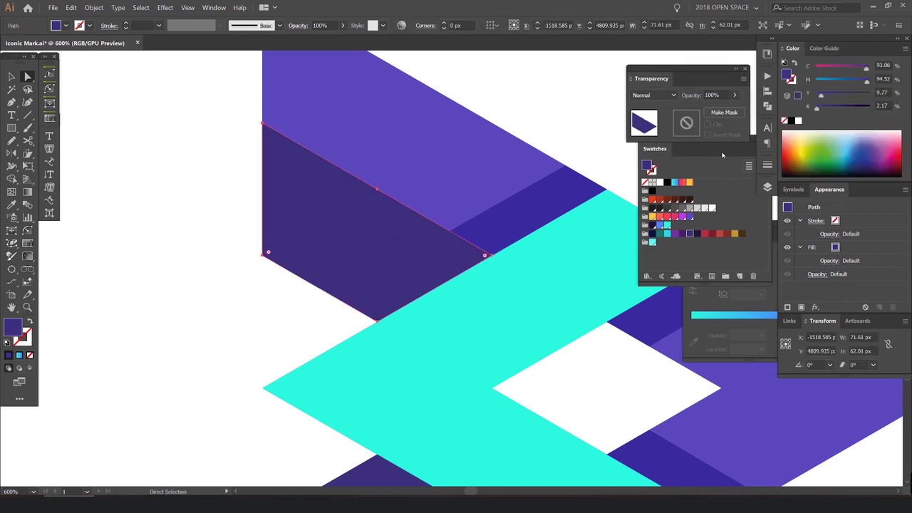
click(683, 234)
click(690, 234)
click(698, 234)
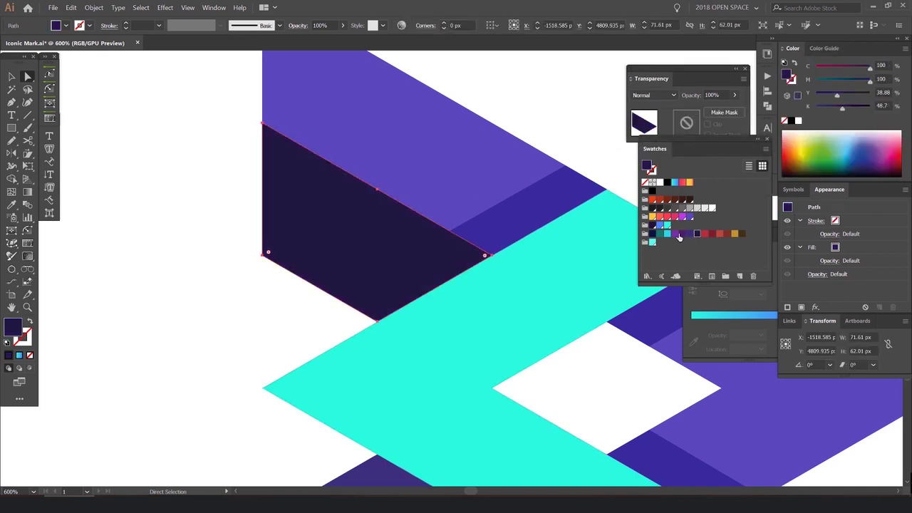
- Try the same near-black purple on the lower dark inner band, compare the marks and undo the colour changes
scroll(591, 218, down, 4)
drag(591, 218, 526, 189)
click(445, 265)
click(697, 234)
click(496, 106)
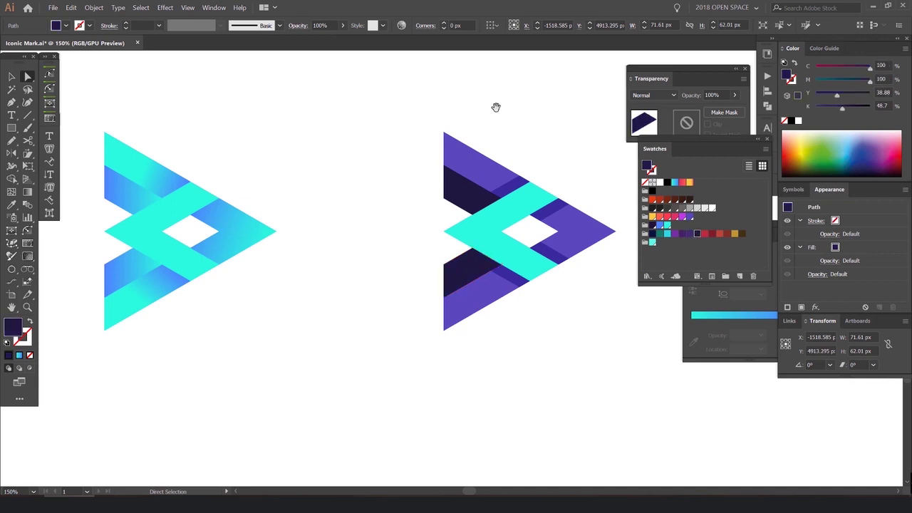
scroll(496, 106, down, 2)
drag(496, 106, 363, 138)
alt+click(348, 173)
scroll(353, 158, up, 2)
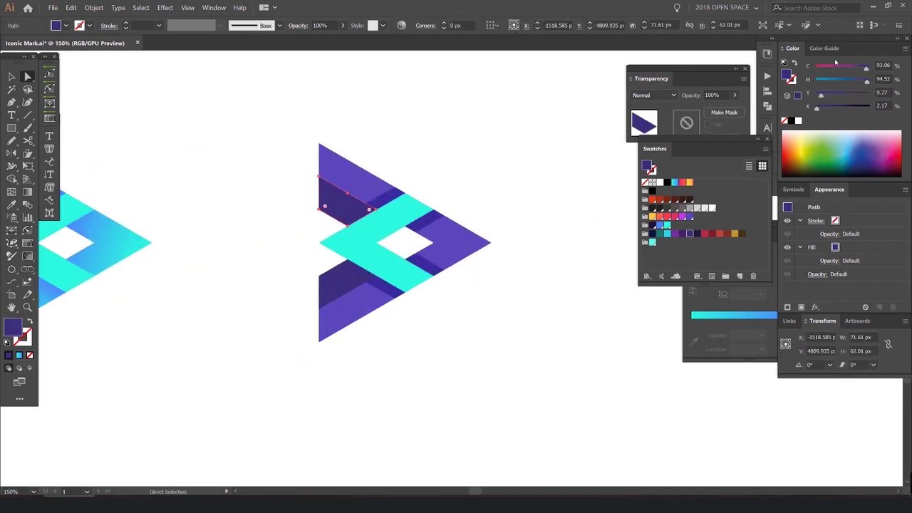
- Set the upper dark inner band's K value to 30 and match the lower dark inner band to that colour
drag(793, 48, 505, 172)
text(0)
key(Return)
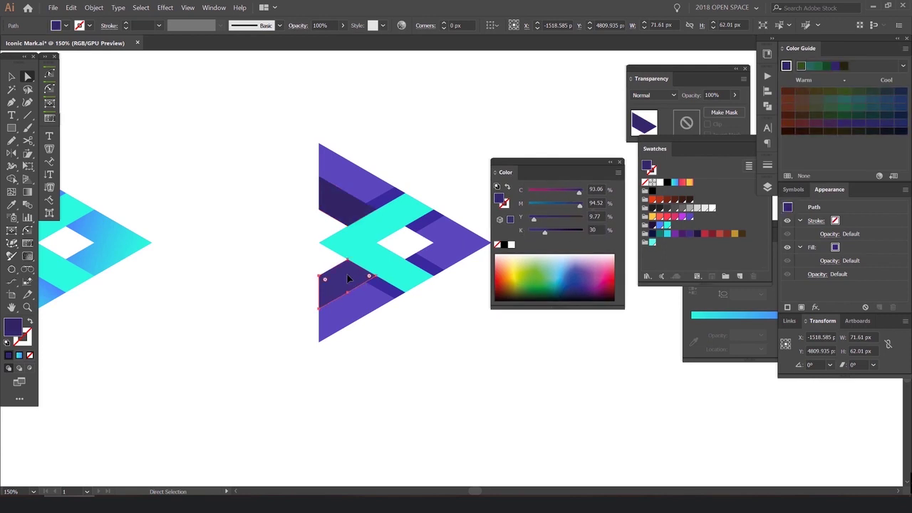
key(i)
click(349, 202)
key(v)
click(394, 132)
scroll(393, 132, down, 1)
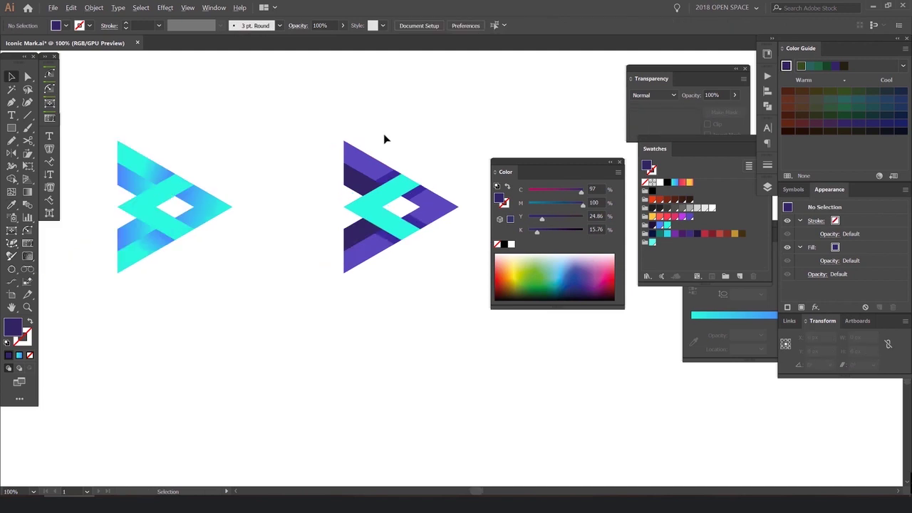
- Dock the Color, Swatches and Gradient panels with the other panels and collapse the Transparency panel
scroll(368, 192, up, 2)
scroll(388, 186, up, 2)
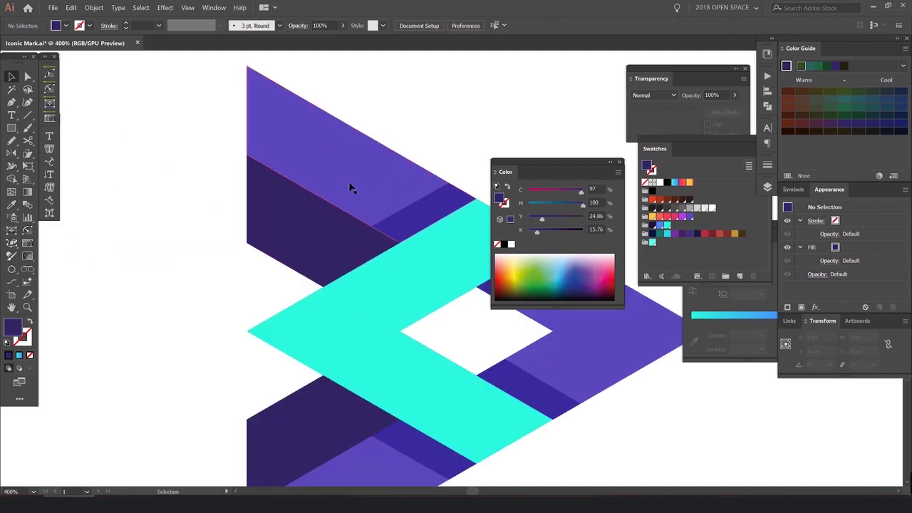
drag(575, 162, 898, 45)
drag(696, 69, 771, 50)
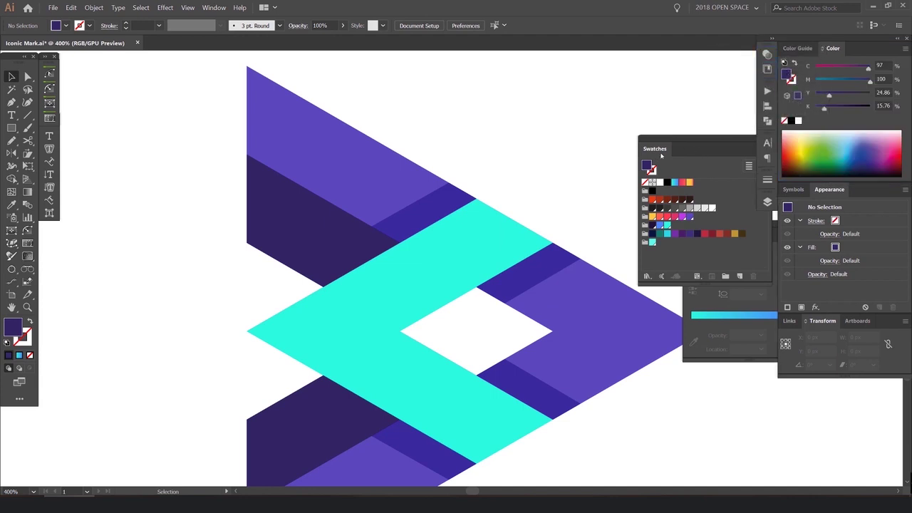
drag(661, 149, 801, 49)
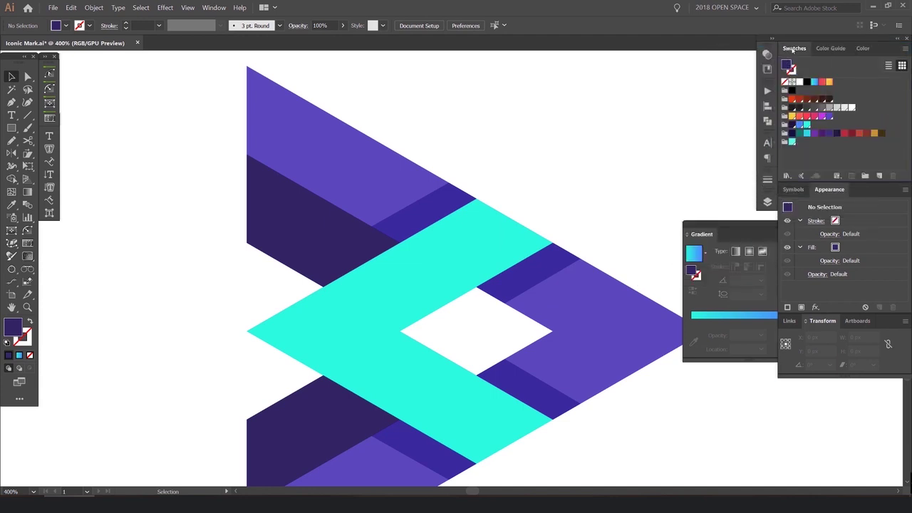
drag(706, 229, 786, 201)
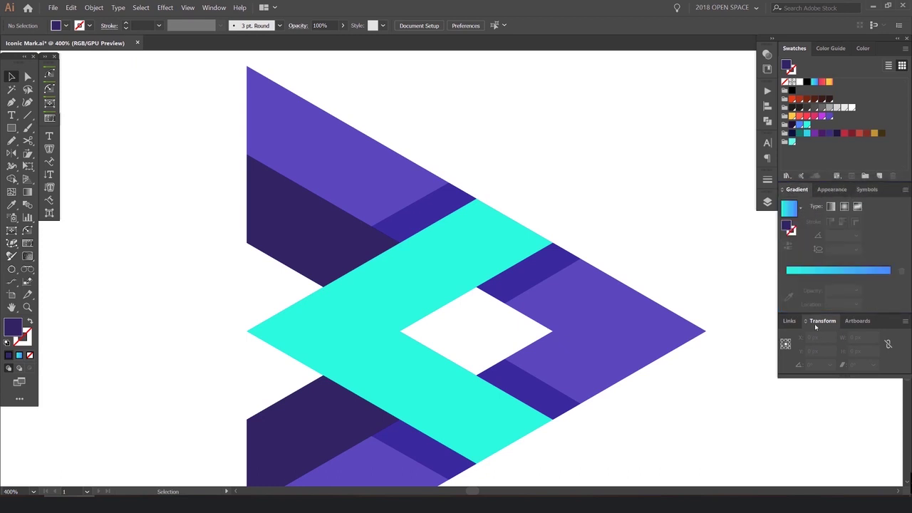
click(807, 322)
- Duplicate the purple mark into the empty space beside it
key(ctrl+1)
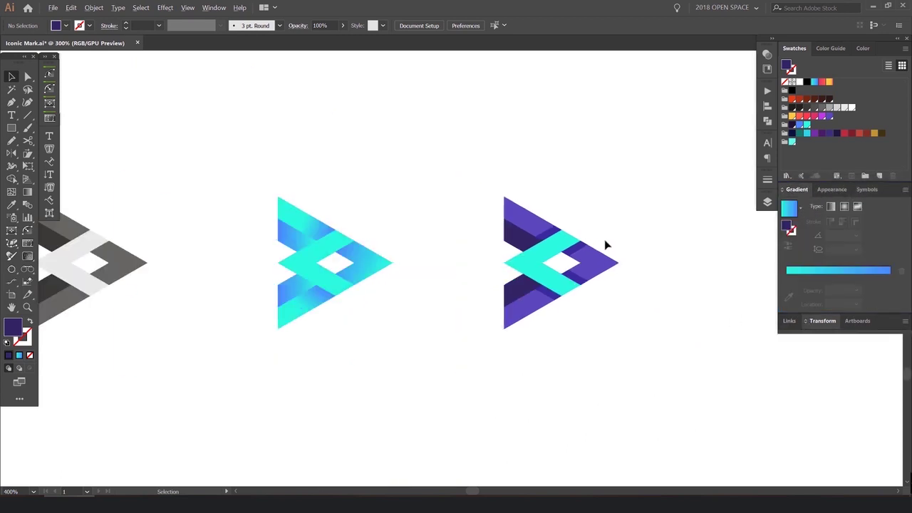
drag(463, 144, 353, 285)
key(ctrl+minus)
drag(252, 254, 471, 231)
click(482, 213)
- Draw a dark purple background rectangle about 778 by 722 px and place it behind the duplicated mark
key(m)
mouse_move(336, 160)
mouse_down()
mouse_move(542, 382)
mouse_move(613, 415)
mouse_up()
key(ctrl+shift+bracketleft)
drag(533, 172, 519, 156)
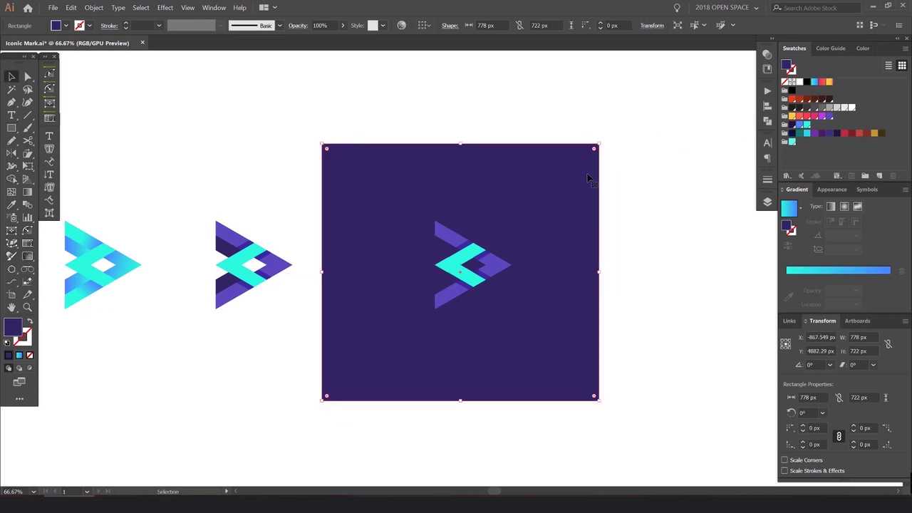
- Try the purple swatches on the background rectangle, ending with the dark blue-purple one
click(816, 134)
drag(552, 203, 565, 200)
scroll(565, 201, up, 1)
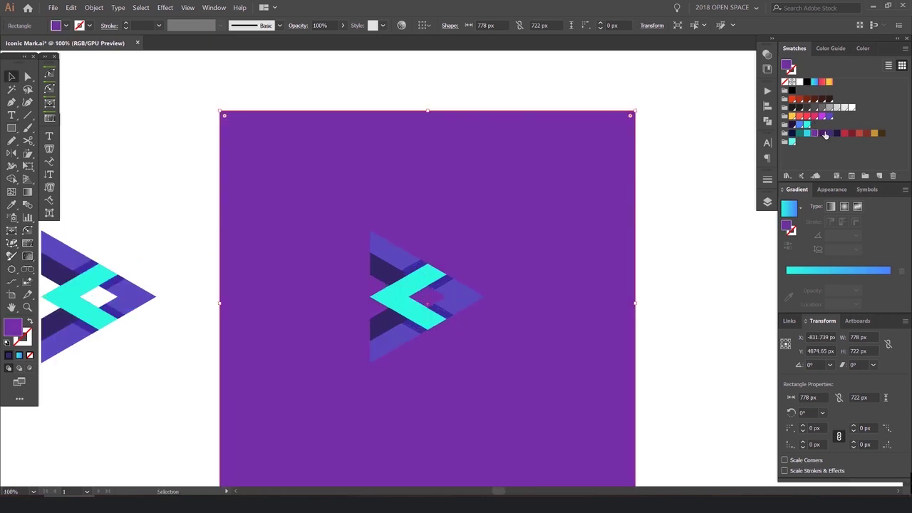
click(823, 134)
click(831, 134)
click(843, 134)
click(837, 134)
click(829, 134)
- Resize the background rectangle to about 690 by 641 px and sample the mark's dark inner band colour onto it
drag(590, 213, 567, 197)
drag(409, 97, 408, 119)
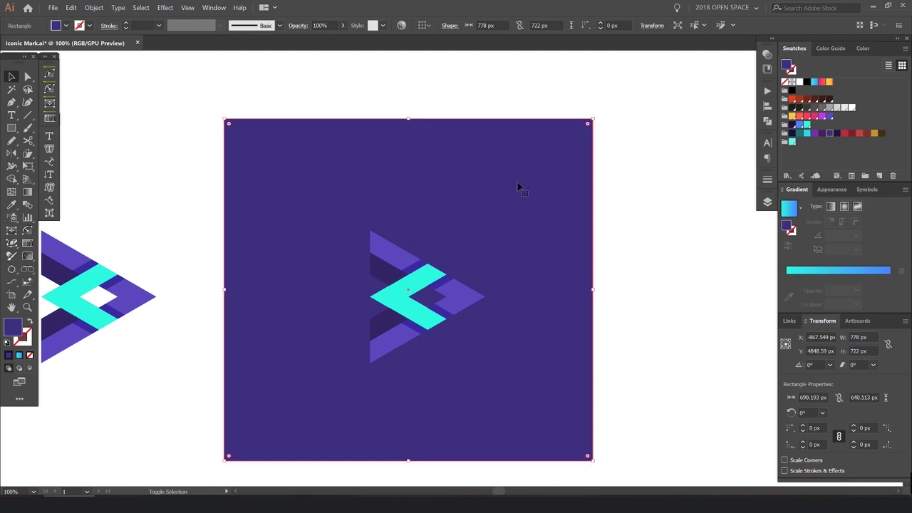
drag(533, 204, 534, 212)
key(i)
click(396, 270)
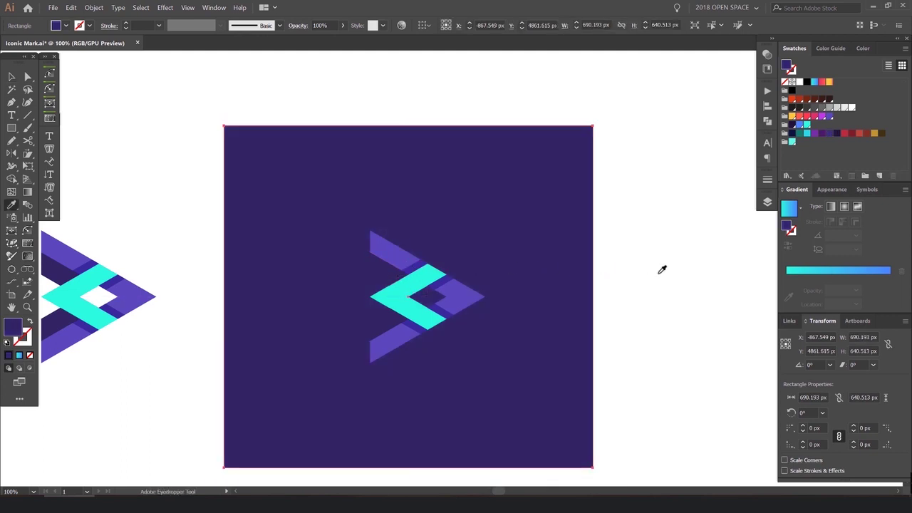
- Try blue, turquoise and light purple fills on the two dark inner bands of the mark on the background
key(a)
click(377, 274)
click(800, 127)
click(650, 165)
key(ctrl+z)
click(807, 126)
click(681, 137)
key(ctrl+z)
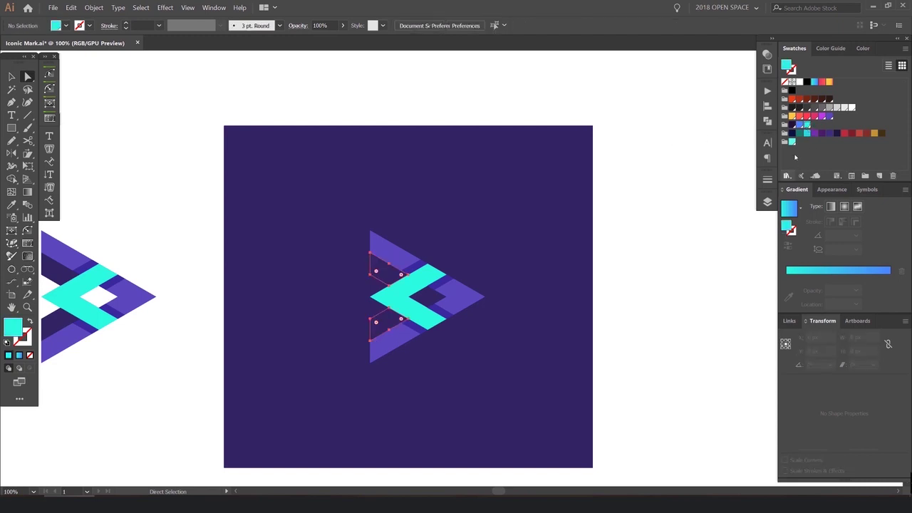
key(v)
click(635, 266)
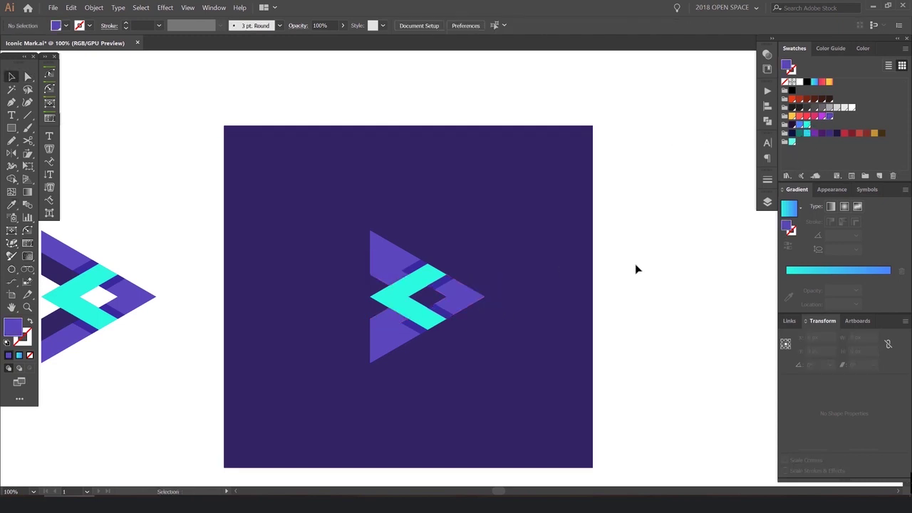
- Undo the inner band and background colour changes, then lock the background rectangle
key(ctrl+z)
key(ctrl+z)
key(ctrl+z)
click(655, 253)
scroll(650, 255, down, 1)
drag(583, 203, 582, 217)
key(ctrl+2)
- Check the blend mode and opacity of the upper shadow on the mark's outer purple band
scroll(515, 268, up, 3)
click(501, 278)
key(ctrl+shift+F10)
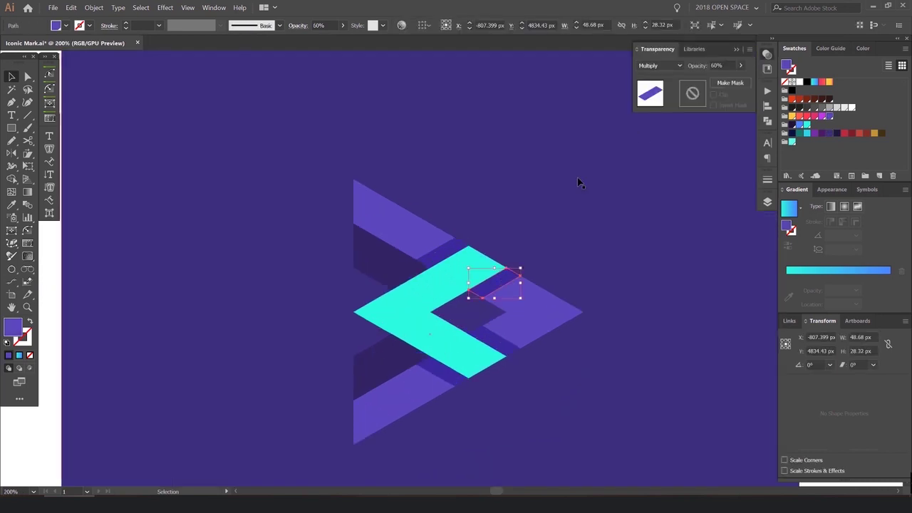
click(448, 252)
scroll(448, 252, down, 2)
drag(494, 234, 454, 240)
click(635, 169)
- Duplicate the purple mark clear of the dark background and delete the background rectangle
scroll(590, 214, down, 2)
drag(574, 207, 355, 300)
click(508, 221)
key(Delete)
drag(430, 287, 443, 242)
click(485, 187)
scroll(486, 182, up, 4)
click(393, 208)
click(507, 152)
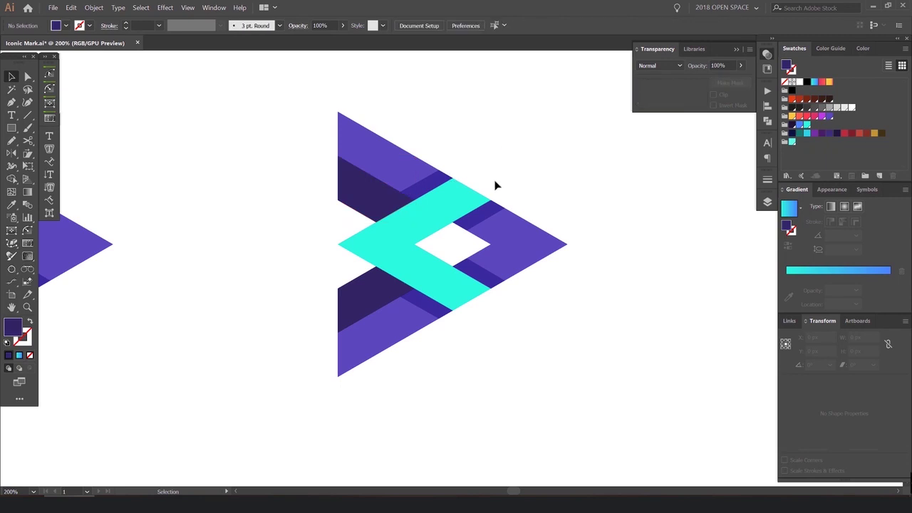
- Examine the single-colour versions of the rounded mark on the dark logo board
scroll(496, 186, down, 8)
drag(320, 242, 528, 233)
scroll(528, 233, up, 6)
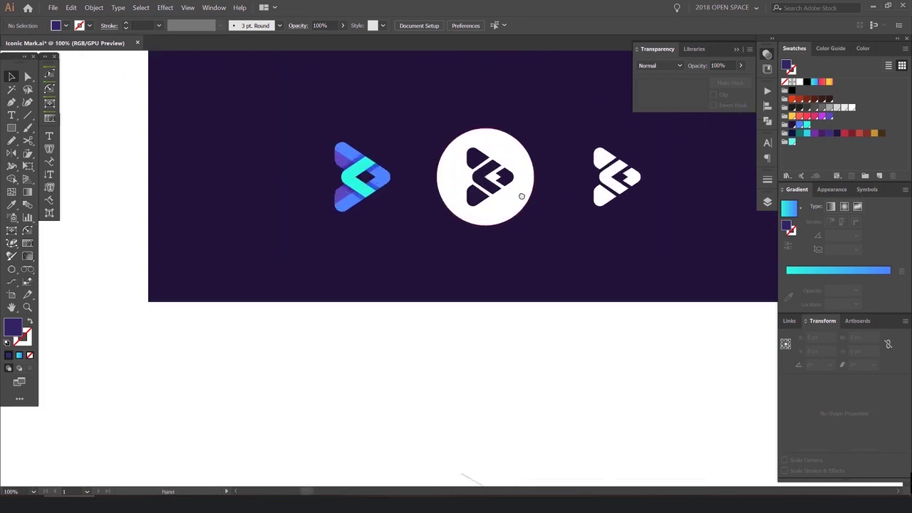
scroll(521, 196, up, 1)
click(527, 210)
scroll(548, 212, up, 2)
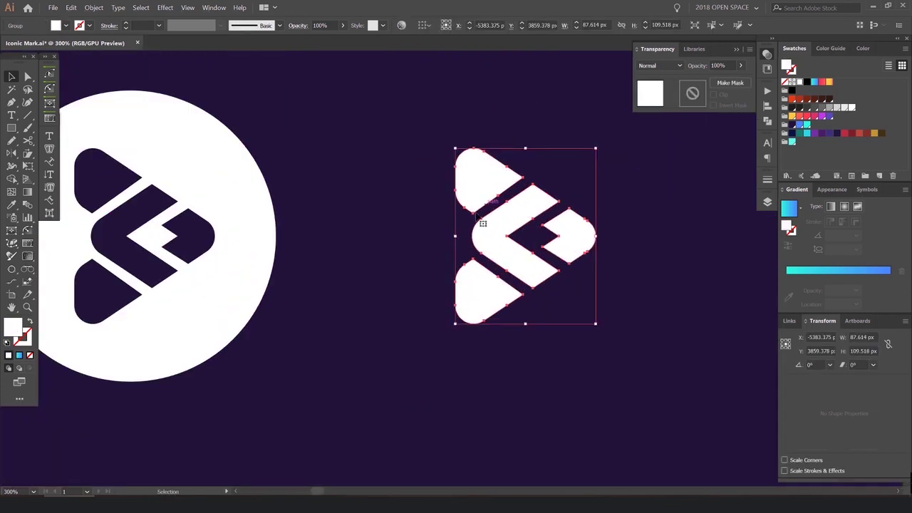
scroll(566, 226, down, 4)
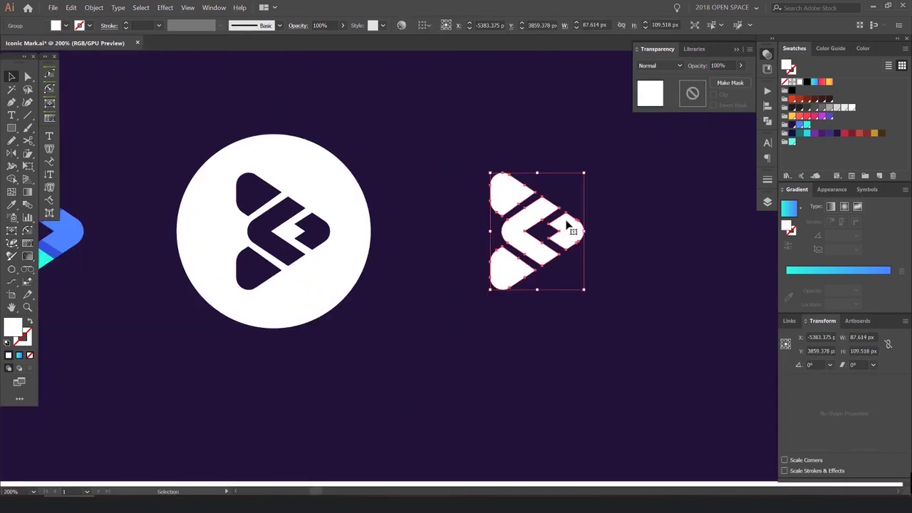
- Lock the dark logo board's background rectangle and collapse the Transparency panel
click(524, 200)
drag(523, 196, 507, 209)
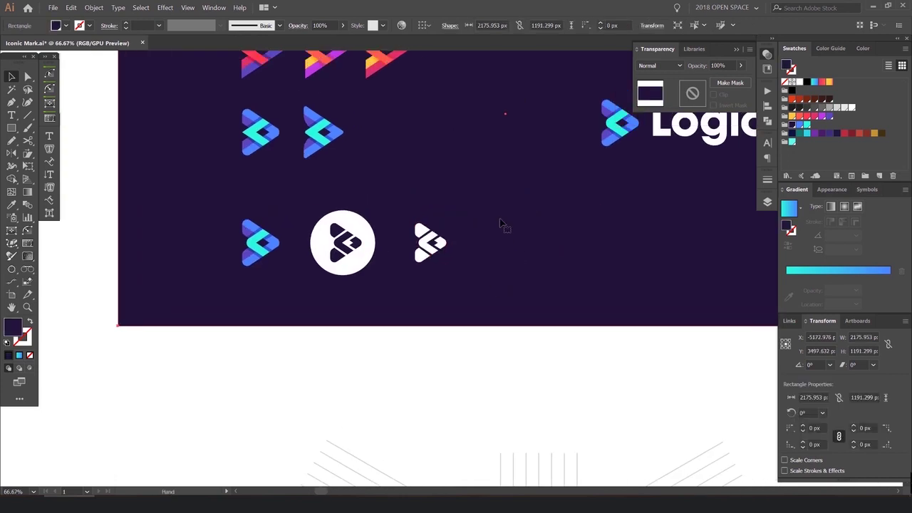
key(ctrl+2)
click(766, 55)
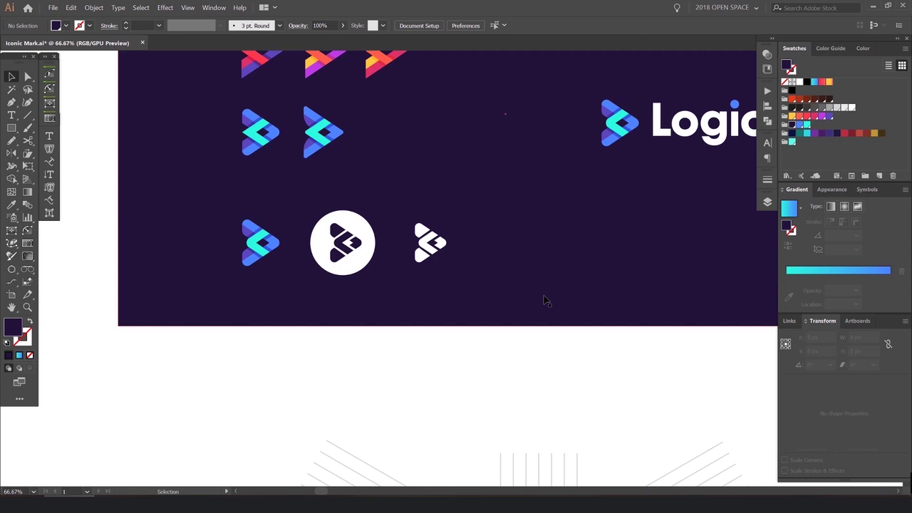
scroll(358, 245, up, 2)
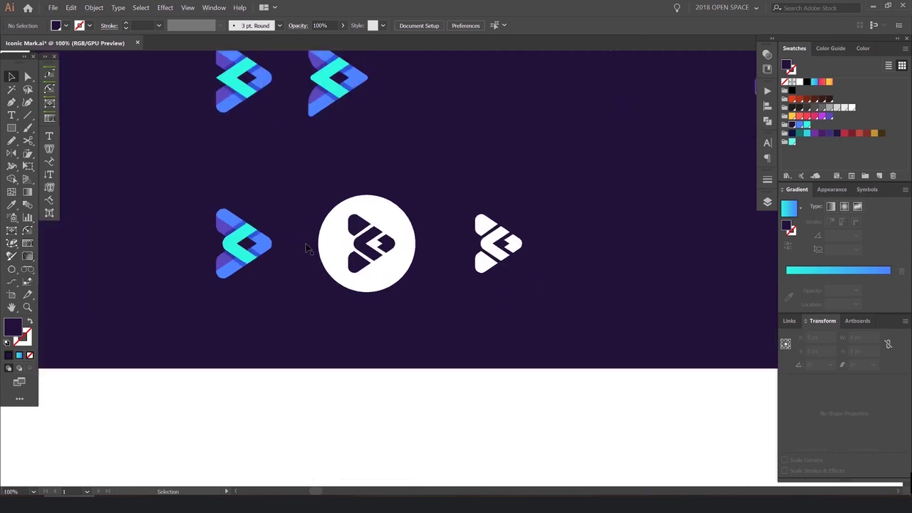
- Stretch the upper shadow of the newest purple mark across the dark inner band along the turquoise edge
scroll(378, 253, down, 3)
drag(531, 276, 419, 281)
scroll(419, 281, down, 1)
drag(557, 305, 474, 315)
drag(633, 346, 393, 291)
drag(739, 335, 257, 141)
scroll(431, 204, up, 5)
drag(503, 120, 492, 184)
scroll(490, 192, up, 3)
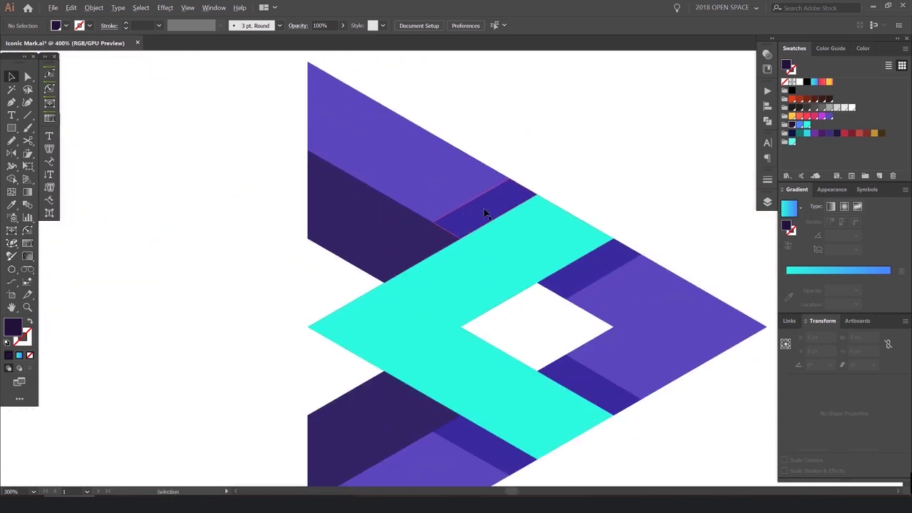
click(475, 212)
key(a)
click(407, 228)
drag(444, 260, 417, 273)
scroll(314, 327, up, 5)
scroll(433, 244, down, 5)
drag(467, 231, 445, 284)
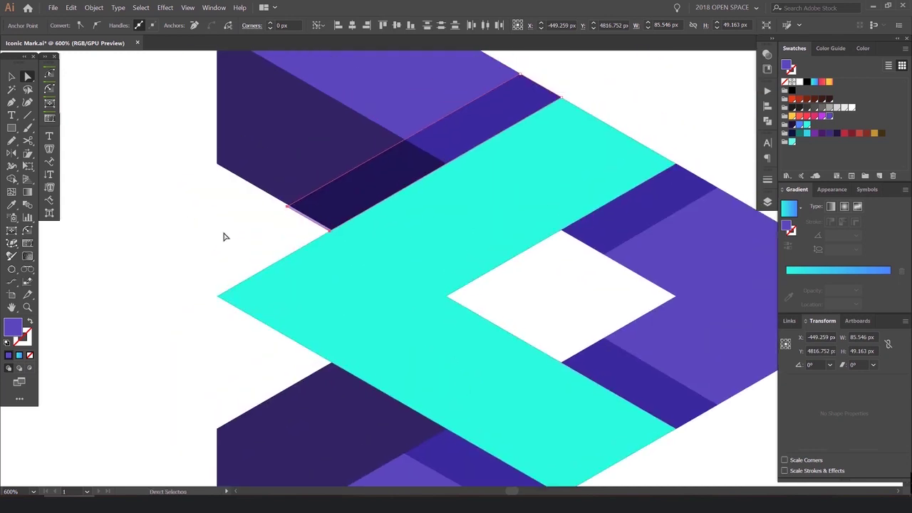
- Trim the overhanging end of the extended upper shadow with the Shape Builder tool
drag(192, 207, 343, 286)
scroll(253, 232, up, 5)
key(shift+m)
drag(522, 163, 382, 240)
key(v)
click(348, 261)
scroll(348, 261, down, 6)
- Extend the lower shadow across the lower dark inner band along the turquoise edge
drag(493, 369, 460, 239)
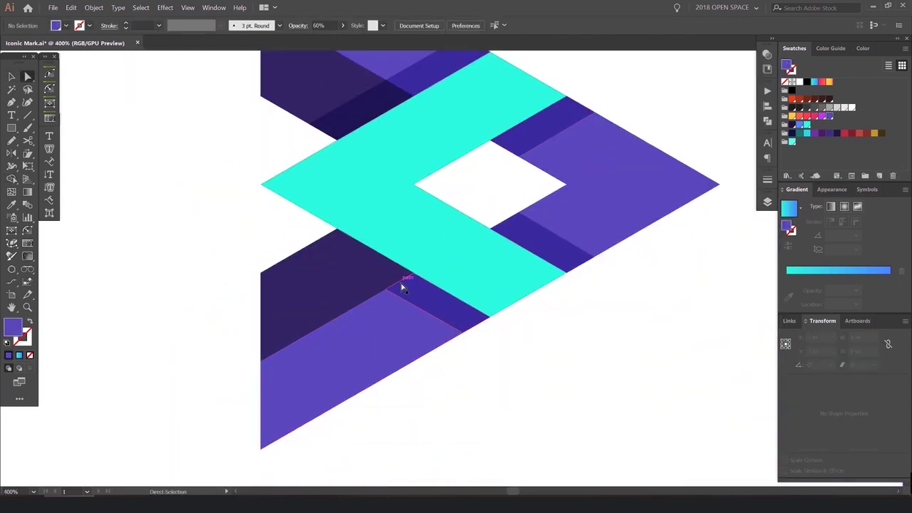
click(386, 289)
scroll(386, 290, up, 2)
shift+click(437, 257)
drag(462, 295, 562, 341)
drag(534, 303, 387, 212)
scroll(395, 224, down, 3)
scroll(557, 293, down, 3)
- Duplicate the fully shaded mark straight above the original
drag(597, 152, 445, 326)
drag(579, 260, 534, 256)
scroll(497, 260, up, 2)
drag(467, 241, 467, 281)
scroll(429, 245, down, 2)
drag(396, 270, 396, 139)
scroll(401, 296, up, 2)
- Cut the upper and both inner-right shadow areas out of the lower mark with the Shape Builder tool, leaving gaps
drag(490, 207, 322, 326)
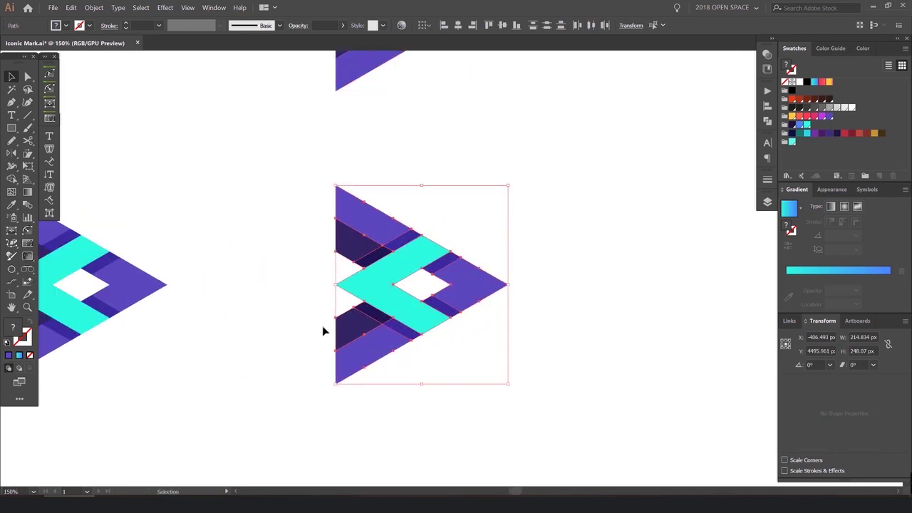
scroll(367, 275, up, 2)
key(shift+m)
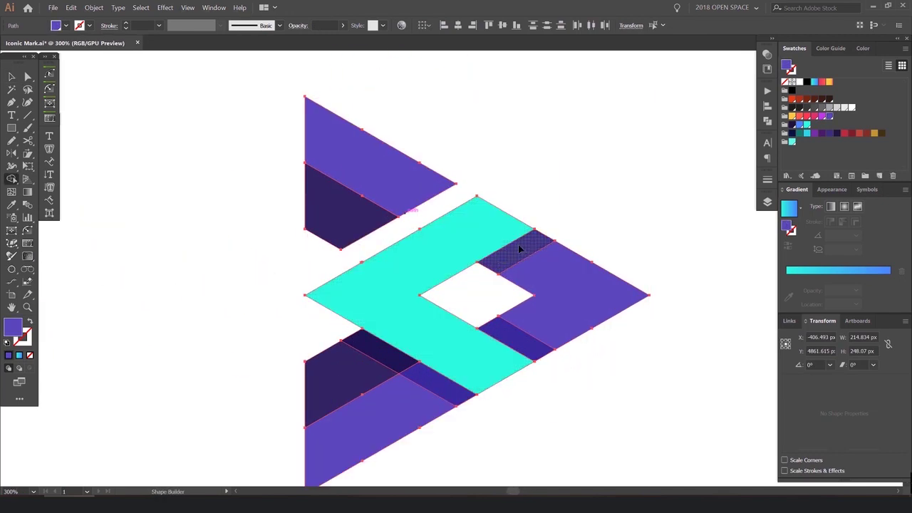
alt+click(520, 248)
alt+click(516, 337)
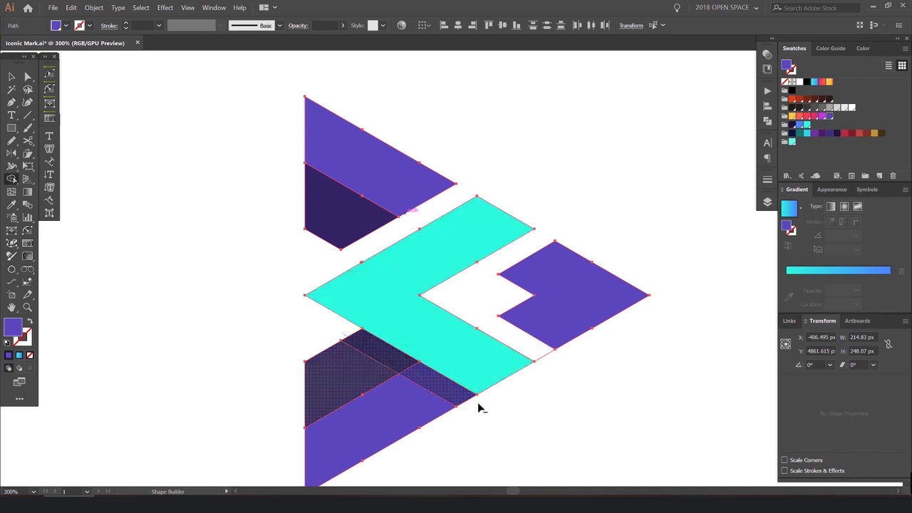
- Cut the lower shadow areas out of the lower purple and dark bands with the Shape Builder tool
drag(478, 403, 485, 406)
key(v)
key(ctrl+z)
drag(545, 429, 279, 291)
key(shift+m)
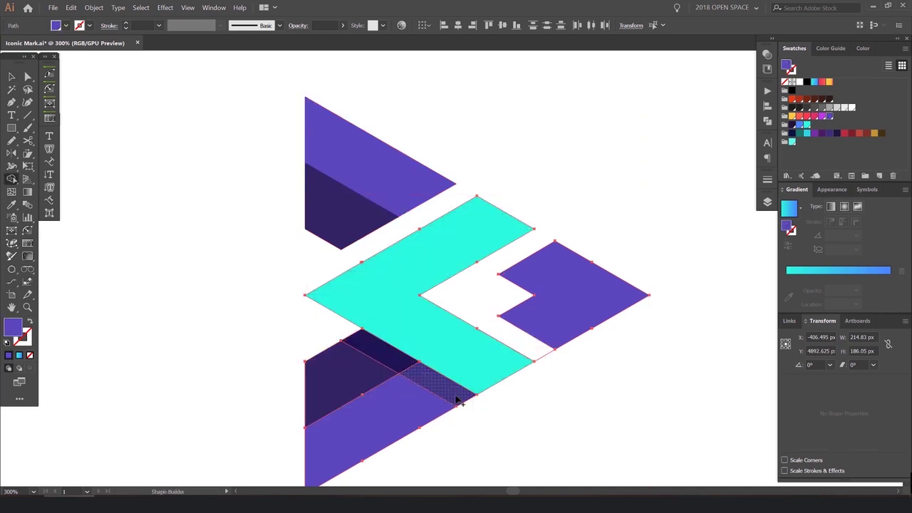
alt+click(458, 401)
alt+click(385, 356)
- Try to remove the stray edge line above the lower dark band with the Shape Builder tool
drag(350, 329, 352, 332)
key(ctrl+z)
alt+click(352, 332)
key(ctrl+z)
alt+click(354, 333)
key(ctrl+z)
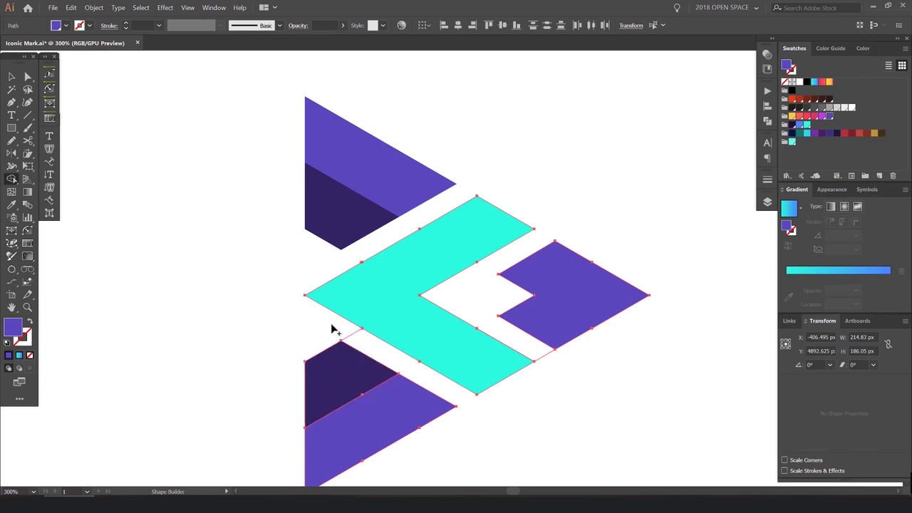
- Delete the stray anchor point that joins the lower dark band to the turquoise edge
key(a)
click(337, 333)
scroll(337, 333, up, 4)
click(378, 347)
alt+scroll(377, 346, up, 3)
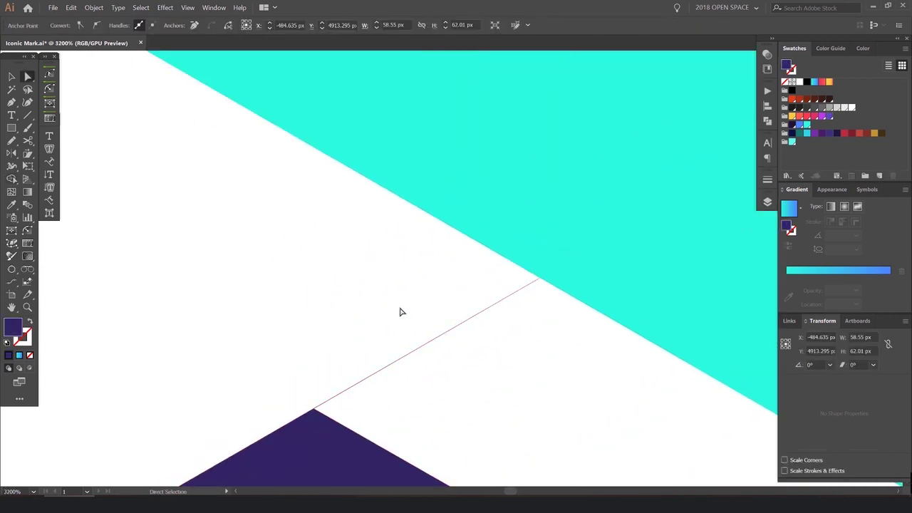
click(541, 279)
key(Delete)
ctrl+drag(325, 419, 346, 419)
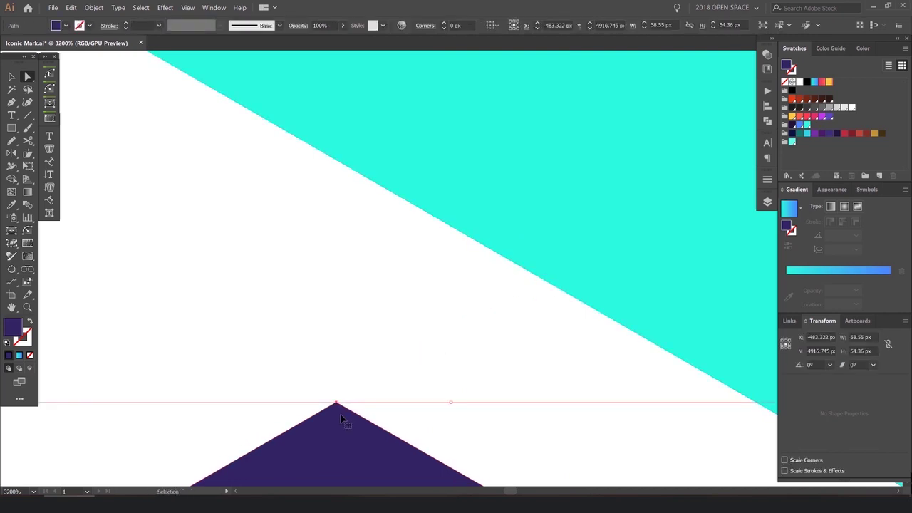
key(ctrl+z)
- Check the corner anchor points of the lower and upper dark inner bands for leftovers
alt+scroll(356, 374, down, 3)
drag(364, 332, 427, 258)
alt+scroll(375, 333, down, 3)
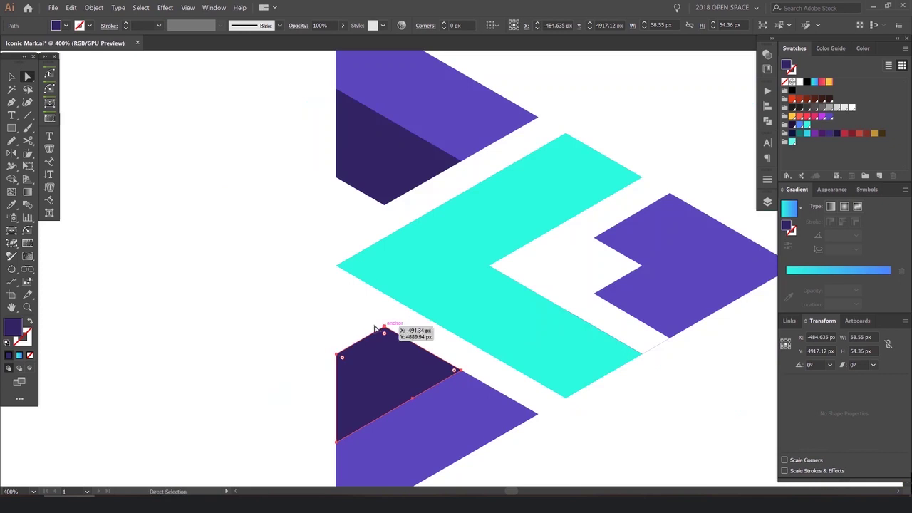
click(389, 324)
click(385, 326)
click(382, 194)
shift+click(382, 198)
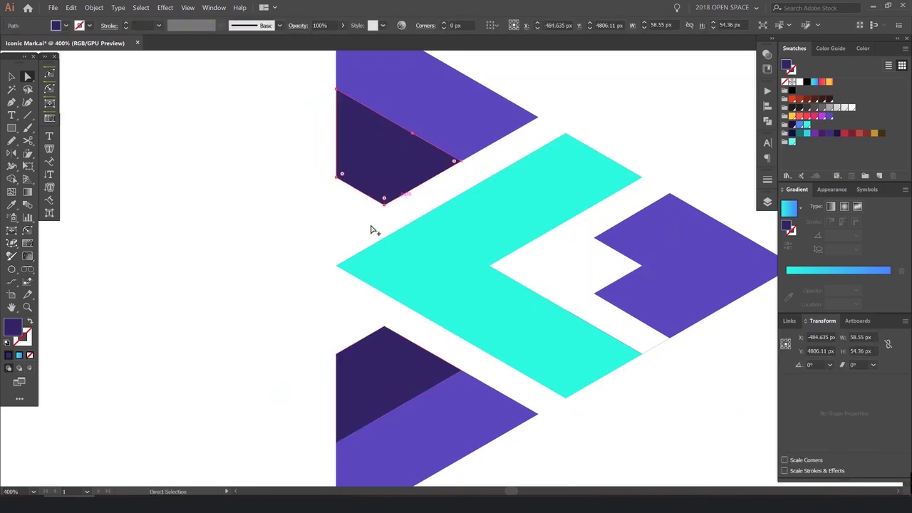
- Delete the stray line and leftover anchor points along the inner lower edge of the turquoise band
alt+scroll(367, 349, down, 2)
click(559, 218)
alt+scroll(558, 218, down, 2)
alt+scroll(517, 276, up, 8)
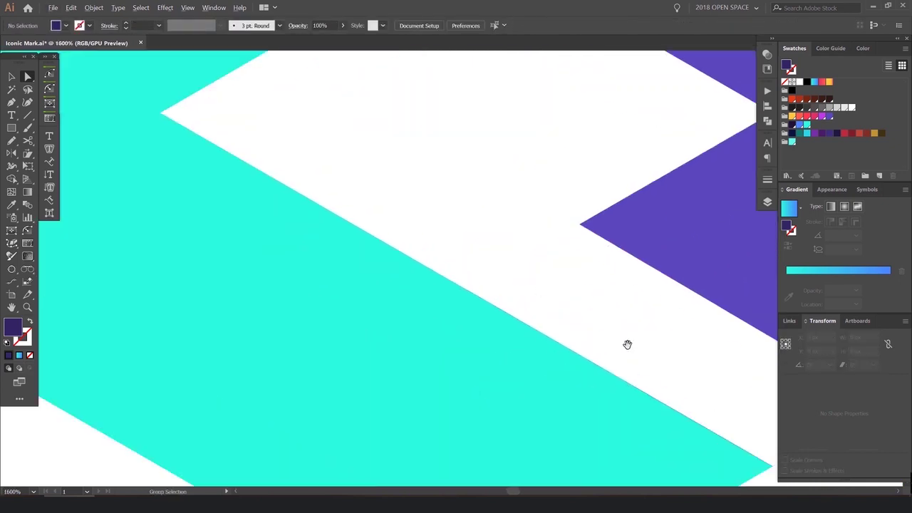
drag(628, 349, 387, 248)
click(554, 353)
key(Delete)
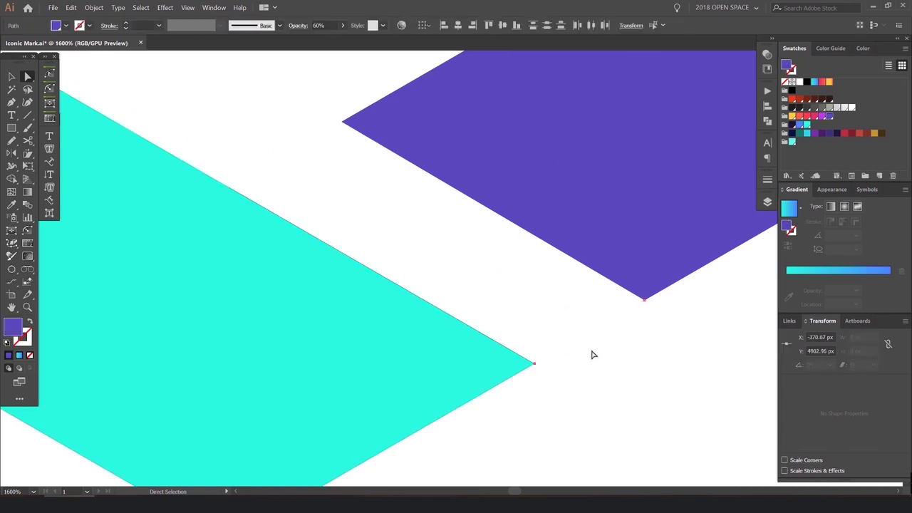
drag(495, 339, 539, 314)
key(Delete)
key(Delete)
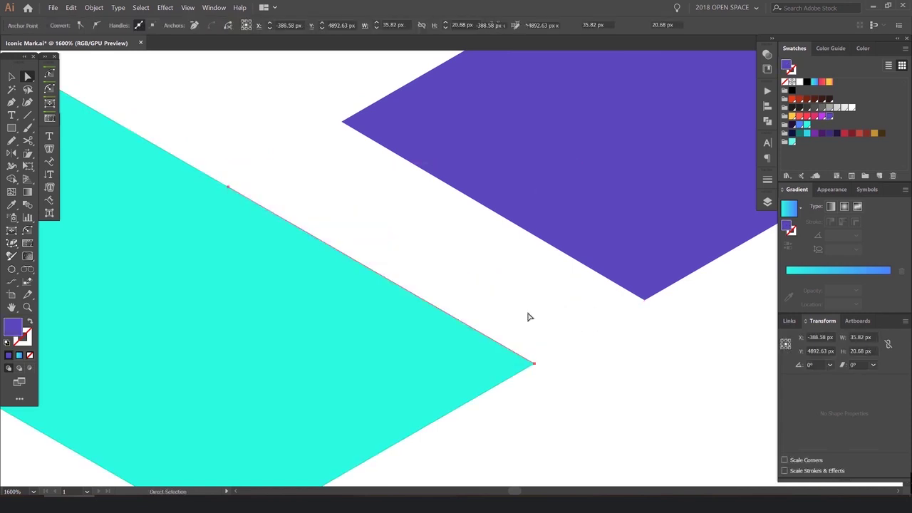
- Check the outlines of all bands of the gapped mark for leftover anchor points
scroll(324, 179, down, 6)
key(ctrl+a)
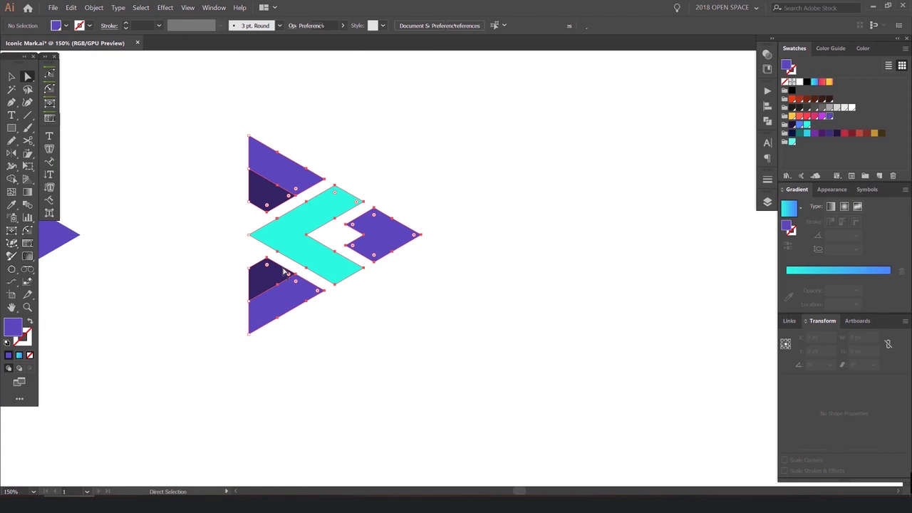
scroll(333, 143, up, 5)
scroll(358, 238, up, 4)
scroll(496, 234, down, 8)
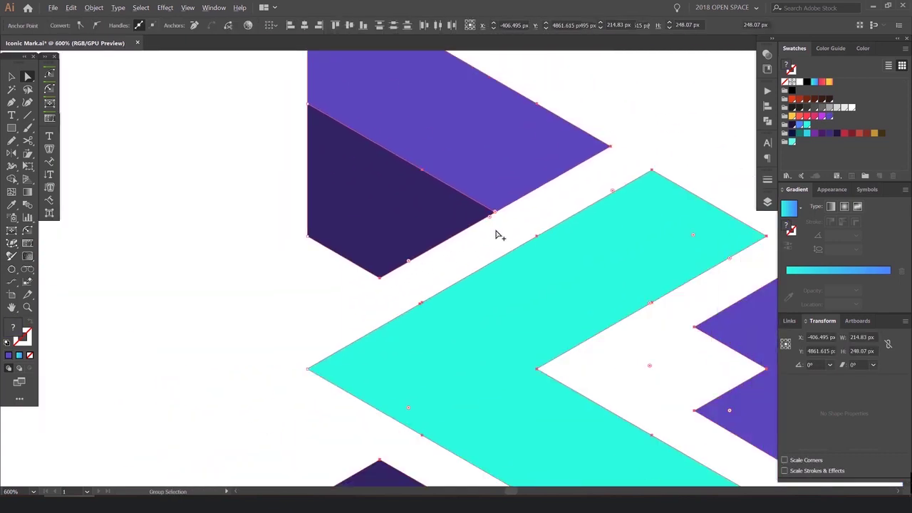
click(591, 203)
- Duplicate the gapped mark to the right of the original and fill the whole copy with black
key(v)
drag(623, 205, 513, 189)
scroll(513, 189, down, 3)
drag(570, 179, 567, 180)
drag(528, 165, 475, 265)
scroll(553, 238, up, 2)
drag(397, 171, 637, 179)
drag(676, 119, 511, 171)
click(807, 83)
- Duplicate the black mark to its right, level with the first one
drag(636, 114, 617, 146)
drag(570, 232, 397, 249)
mouse_move(387, 281)
mouse_down()
mouse_move(278, 213)
mouse_move(506, 247)
mouse_up()
click(578, 152)
- Draw a rectangle about 403 by 429 px around the second black mark, send it to the back and fill it black
key(n)
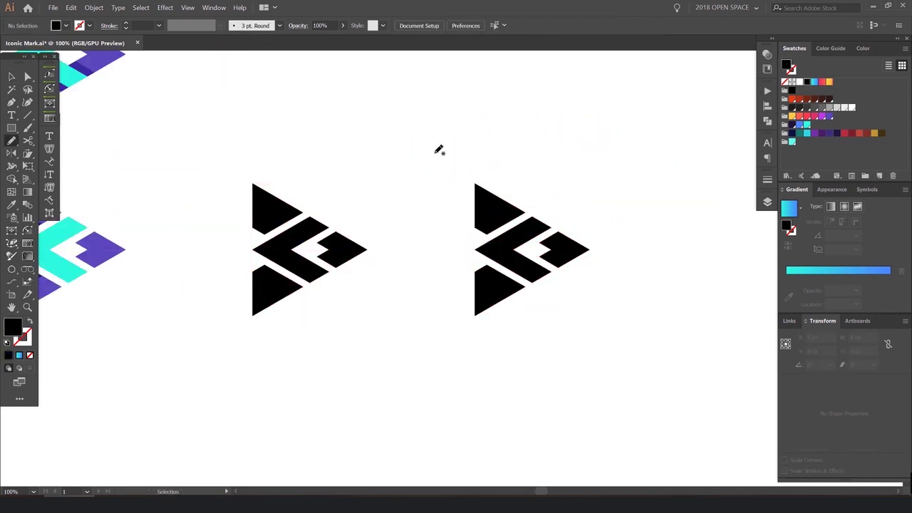
drag(531, 304, 648, 378)
click(792, 82)
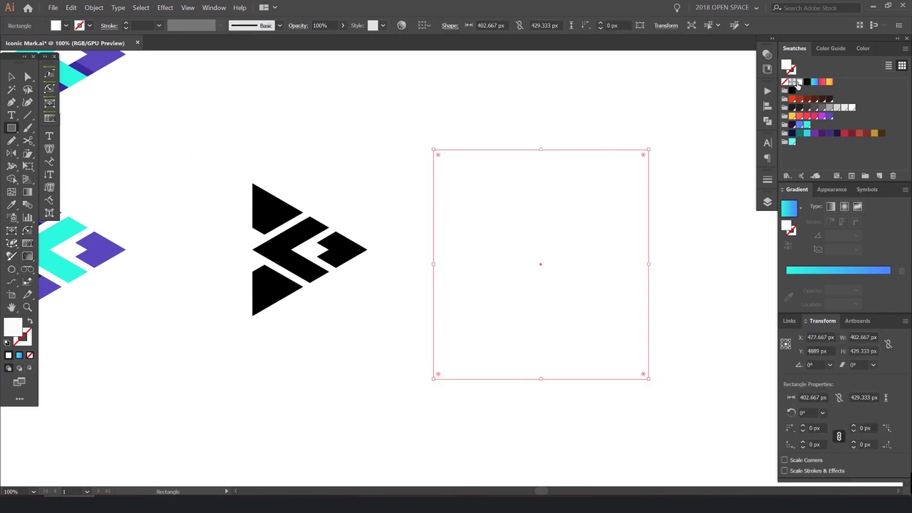
key(shift+x)
key(shift+x)
key(ctrl+shift+bracketleft)
click(807, 84)
- Lock the black background rectangle and recolour the mark on it white with the Eyedropper
key(v)
click(549, 208)
key(ctrl+2)
drag(615, 161, 460, 369)
key(i)
click(559, 122)
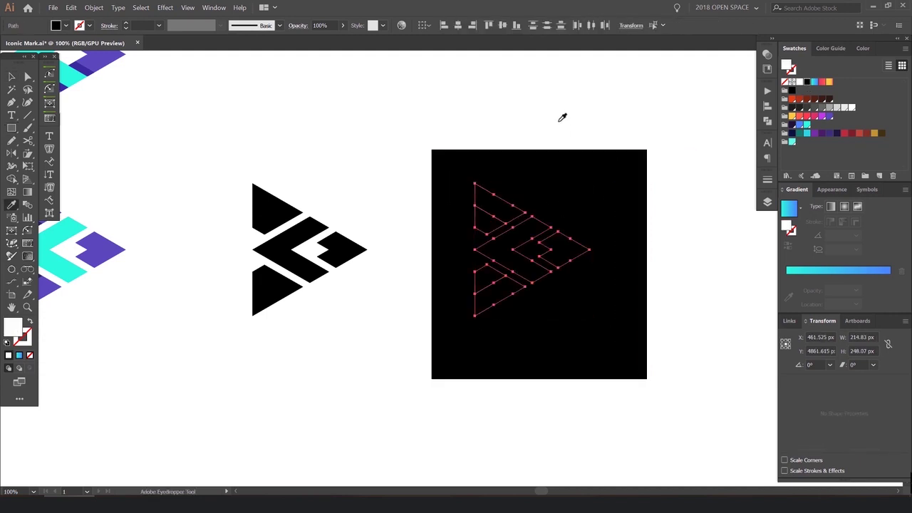
- Unlock the black background rectangle and centre it behind the white mark
key(v)
click(625, 187)
key(ctrl+alt+2)
drag(604, 193, 513, 190)
scroll(641, 168, down, 2)
- Try various solid swatch colours on the background rectangle, including ochre and turquoise
click(800, 126)
click(792, 116)
click(799, 116)
click(816, 115)
click(825, 115)
click(810, 117)
click(807, 135)
click(815, 134)
click(830, 134)
click(837, 134)
click(846, 134)
click(859, 134)
click(874, 134)
click(497, 189)
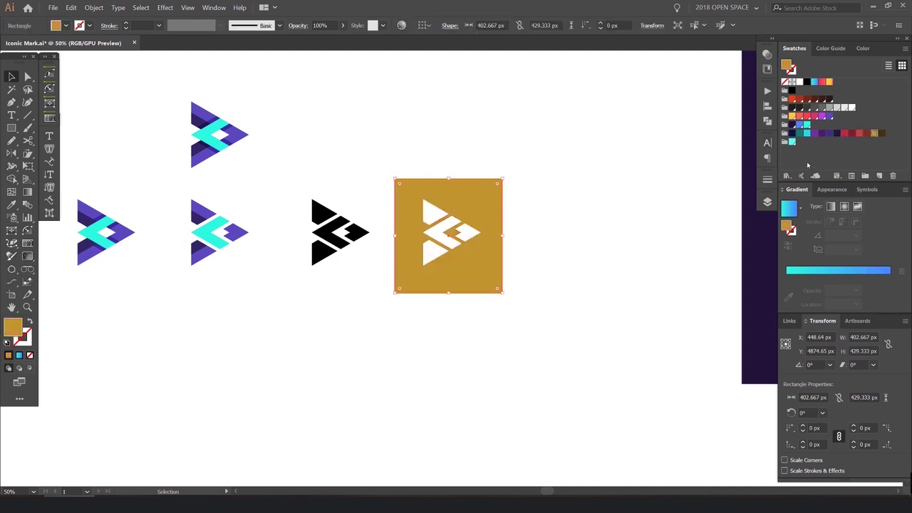
click(806, 135)
scroll(592, 156, down, 2)
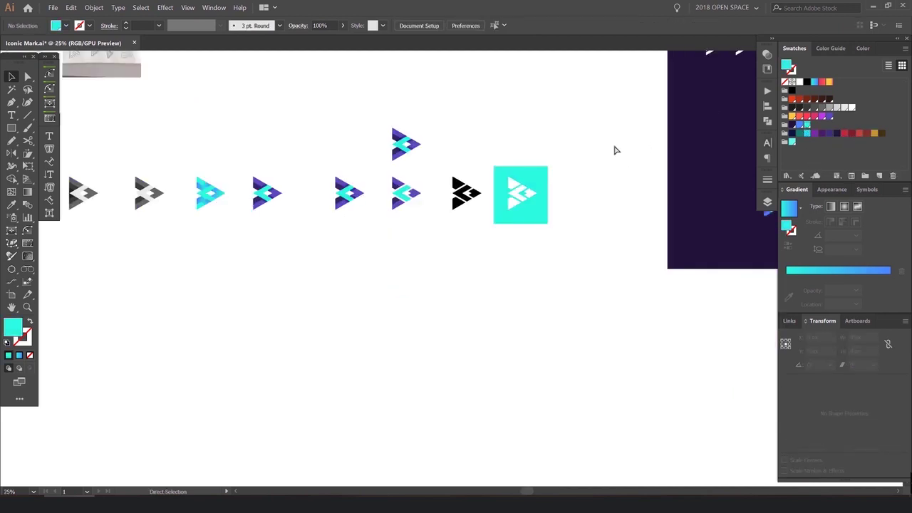
click(796, 103)
click(589, 129)
scroll(591, 159, up, 3)
- Try the warm gradient swatches on the background rectangle and settle on the turquoise-to-blue gradient
click(541, 157)
click(815, 82)
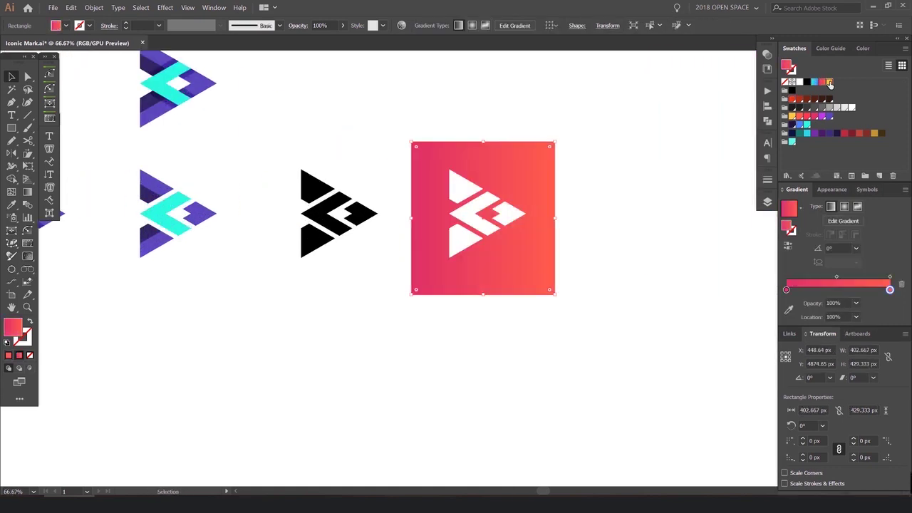
click(829, 84)
click(815, 83)
click(571, 155)
scroll(556, 153, down, 3)
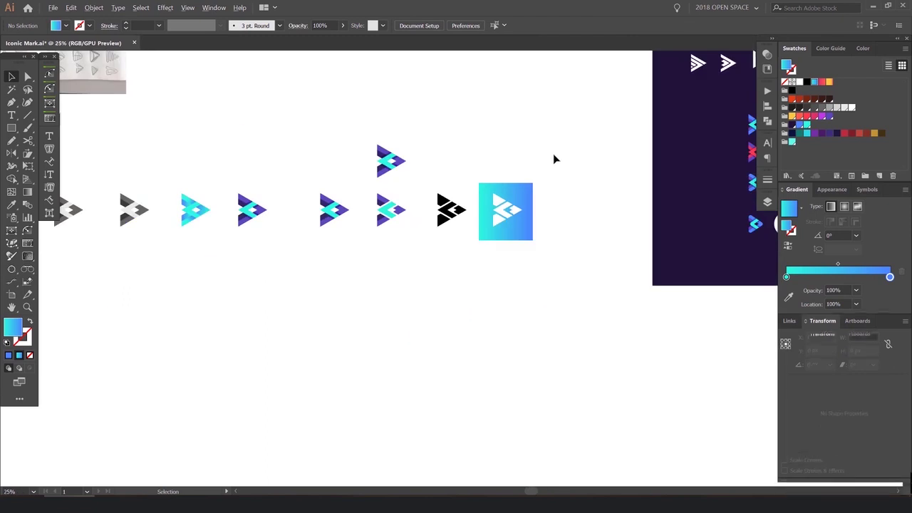
- Duplicate the flat purple-turquoise mark with overlap shadows into the empty area below the row of variations
drag(553, 145, 562, 182)
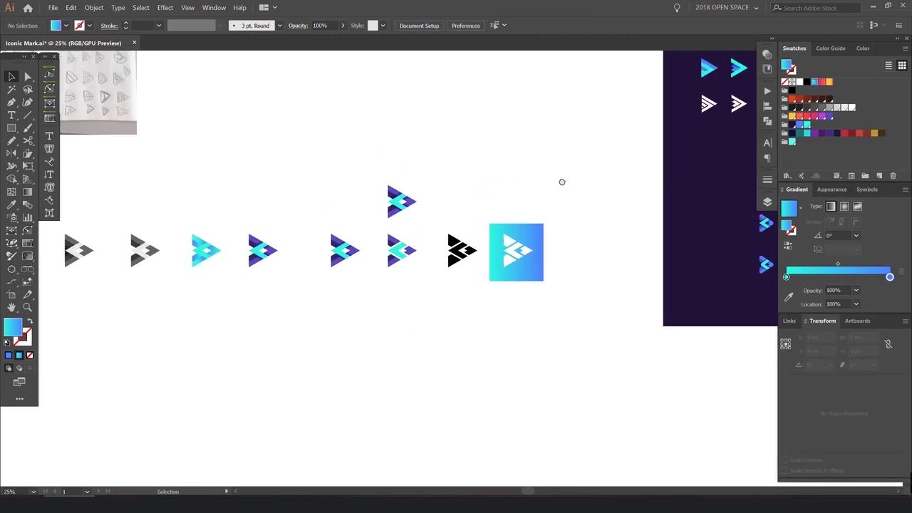
drag(501, 243, 280, 359)
key(ctrl+z)
drag(359, 311, 531, 302)
click(448, 184)
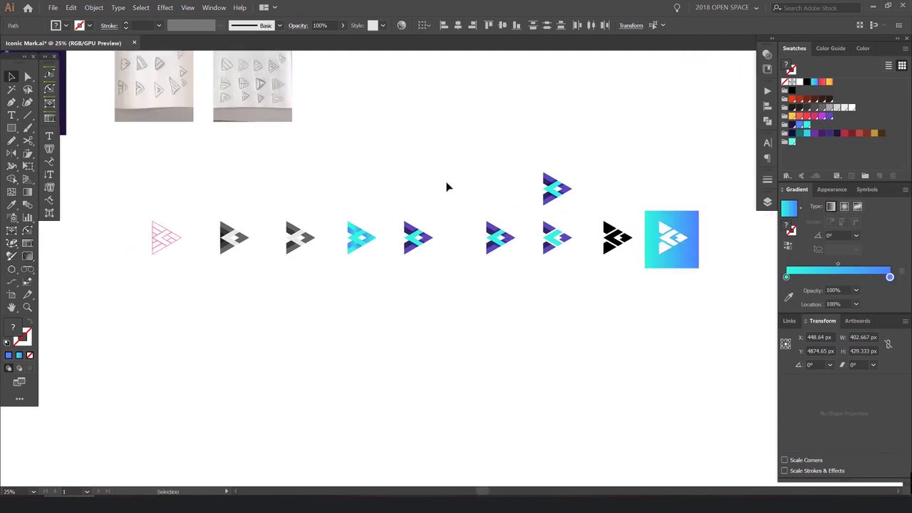
drag(516, 197, 267, 352)
drag(341, 361, 361, 269)
- Add the text "logic" in Konnect Bold at 142 pt beside the duplicated mark
key(t)
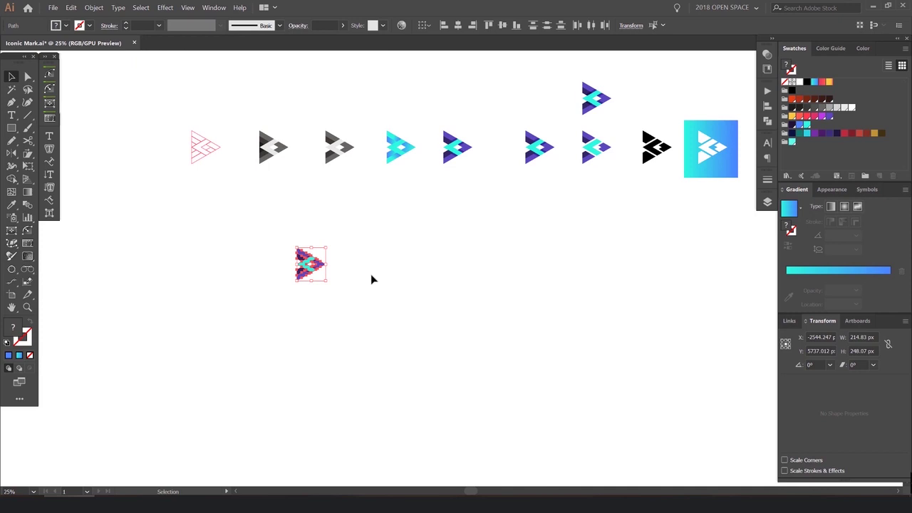
click(362, 265)
text(log)
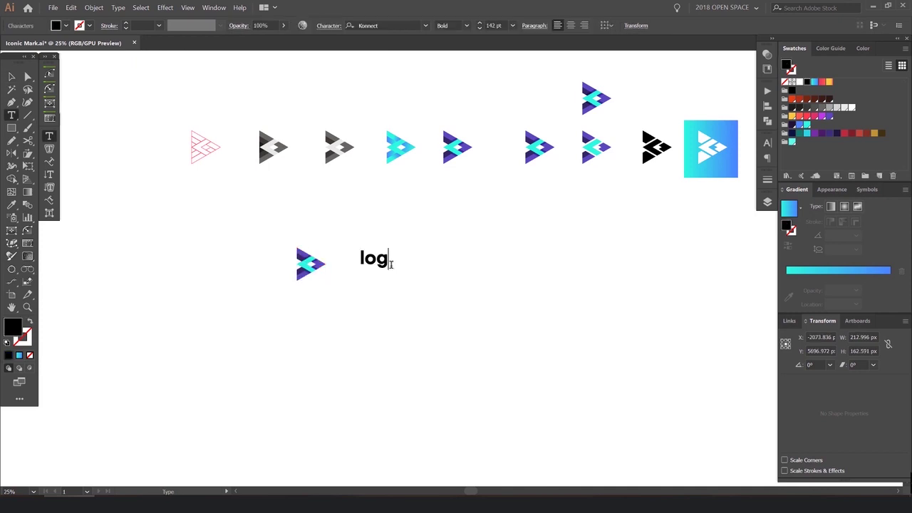
key(ctrl+equal)
key(ctrl+equal)
key(ctrl+equal)
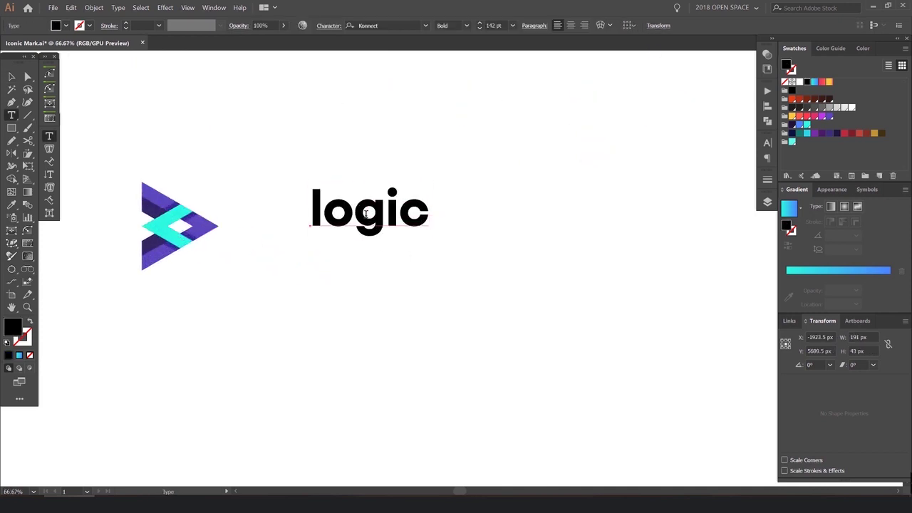
- Tighten the letter spacing of the whole "logic" wordmark
key(ctrl+a)
key(alt+Left)
key(alt+Left)
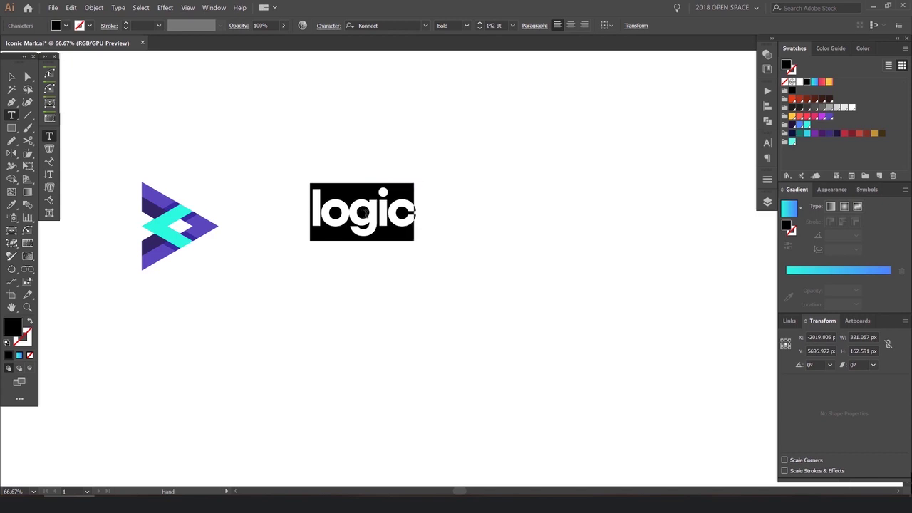
key(Escape)
- Move the wordmark close to the mark and enlarge it proportionally to about 280 pt
drag(379, 207, 273, 227)
drag(336, 223, 441, 223)
click(320, 222)
scroll(264, 221, up, 1)
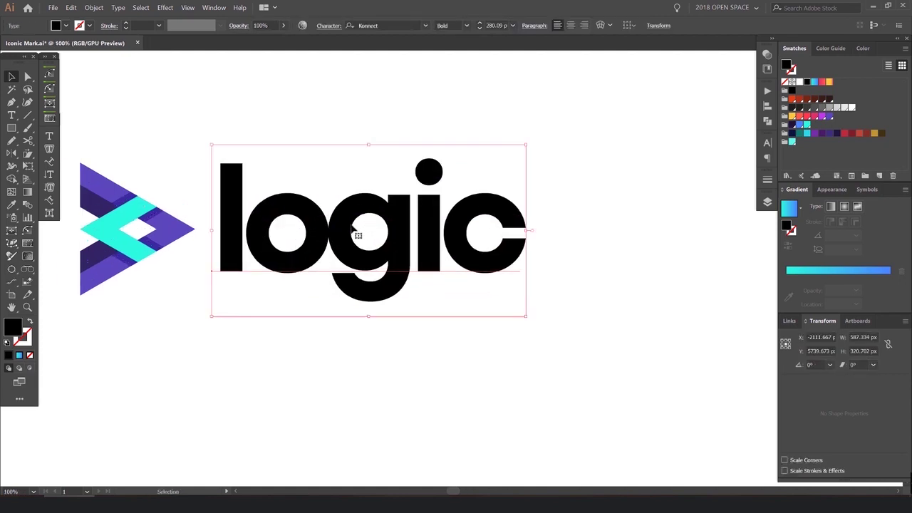
drag(264, 222, 319, 229)
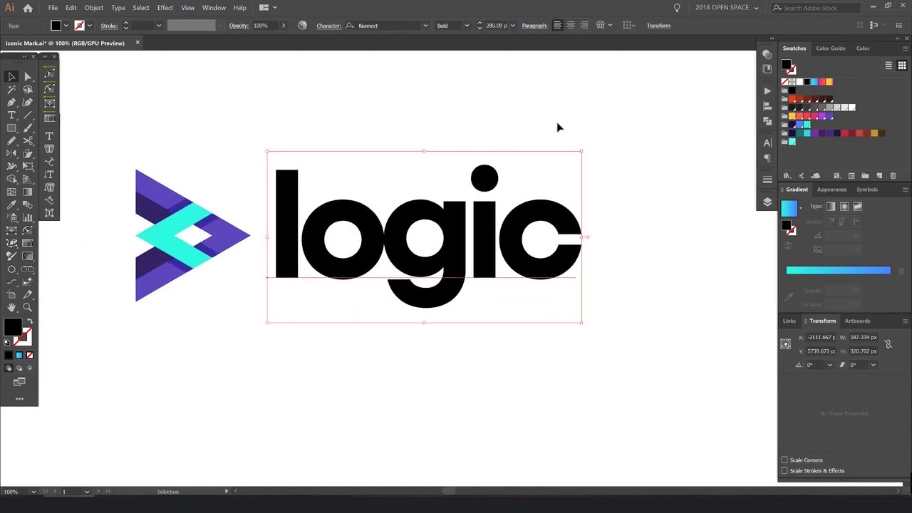
- Try swatch colours on the wordmark, including dark navy, and the dark purple sampled from the mark's inner band
click(798, 99)
click(806, 124)
click(792, 125)
click(640, 129)
click(494, 200)
scroll(494, 200, down, 2)
key(i)
click(317, 195)
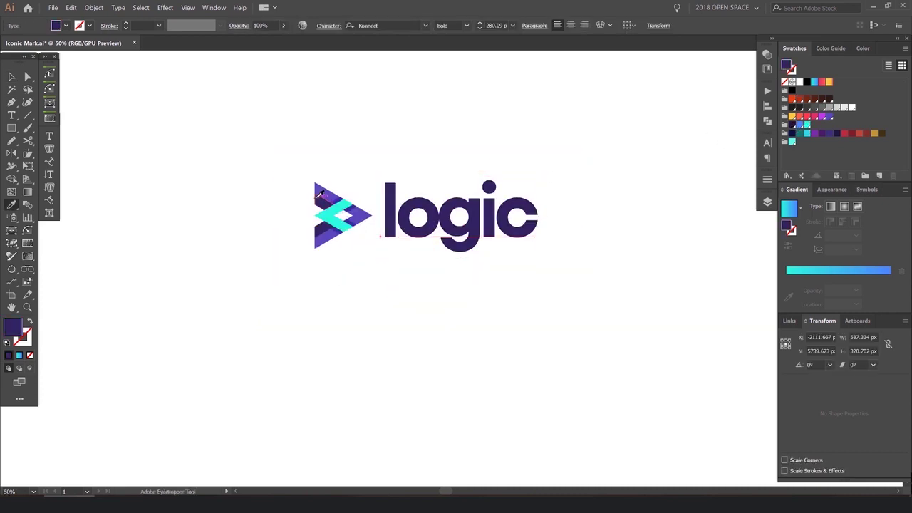
- Recolour the wordmark with the mark's lighter purple and enlarge it proportionally to about 306 pt
scroll(349, 208, up, 1)
click(367, 216)
key(v)
click(502, 217)
drag(604, 218, 621, 217)
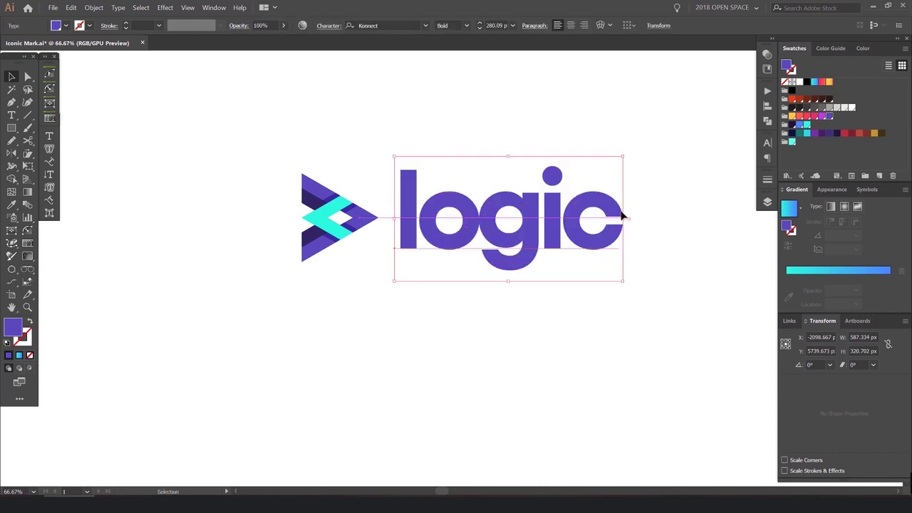
scroll(252, 329, down, 1)
- Apply Optical Margin Alignment to the wordmark and convert it to outlines
click(116, 7)
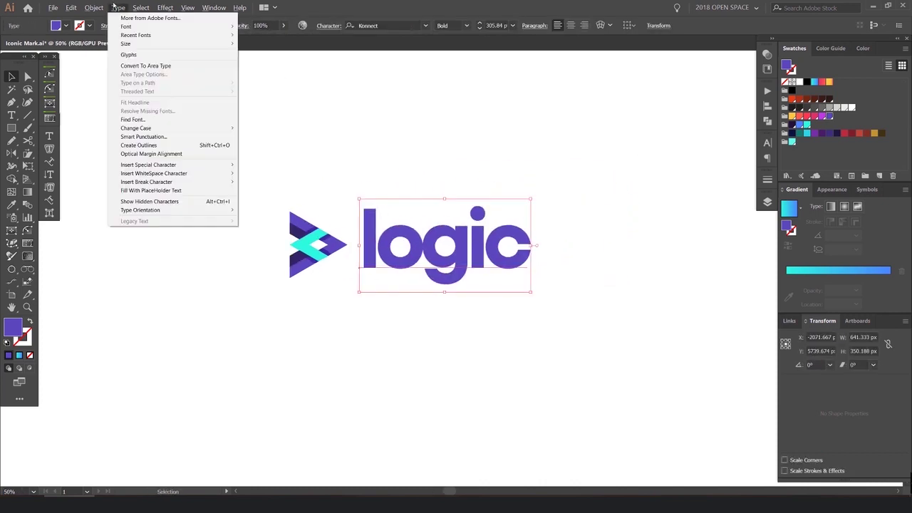
click(142, 145)
key(a)
key(v)
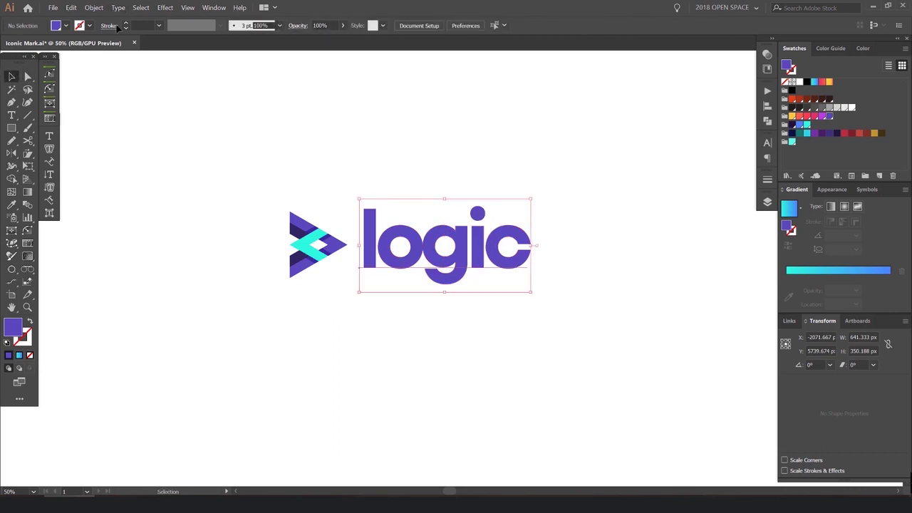
click(117, 7)
click(154, 152)
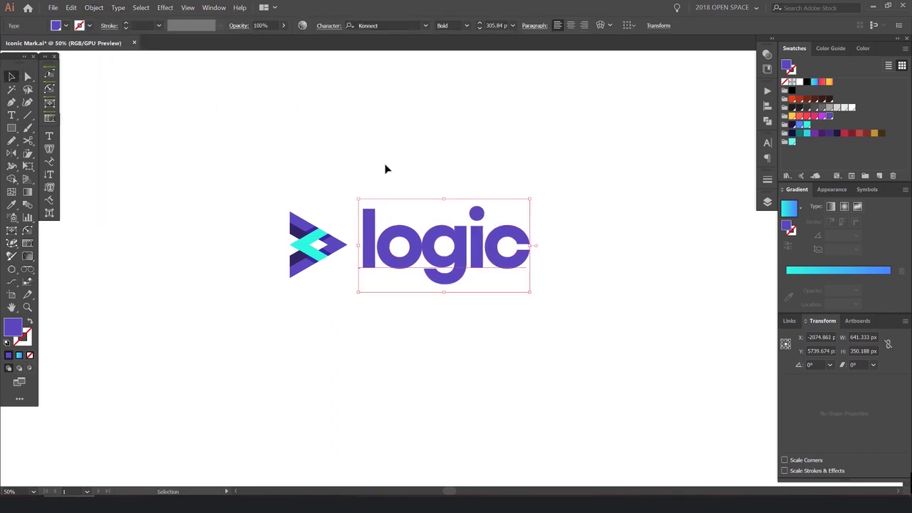
click(118, 7)
click(143, 145)
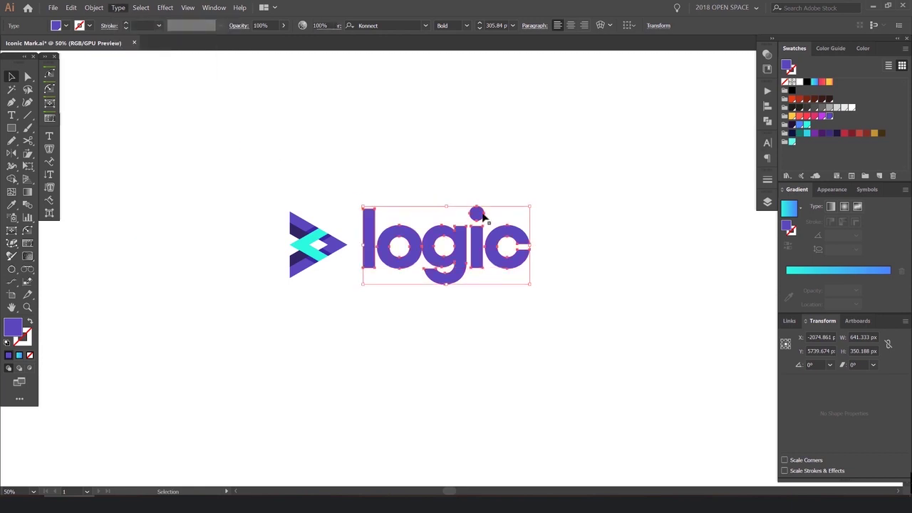
- Ungroup the outlined wordmark into separate letters and select the letter i
scroll(492, 221, up, 2)
drag(459, 207, 499, 193)
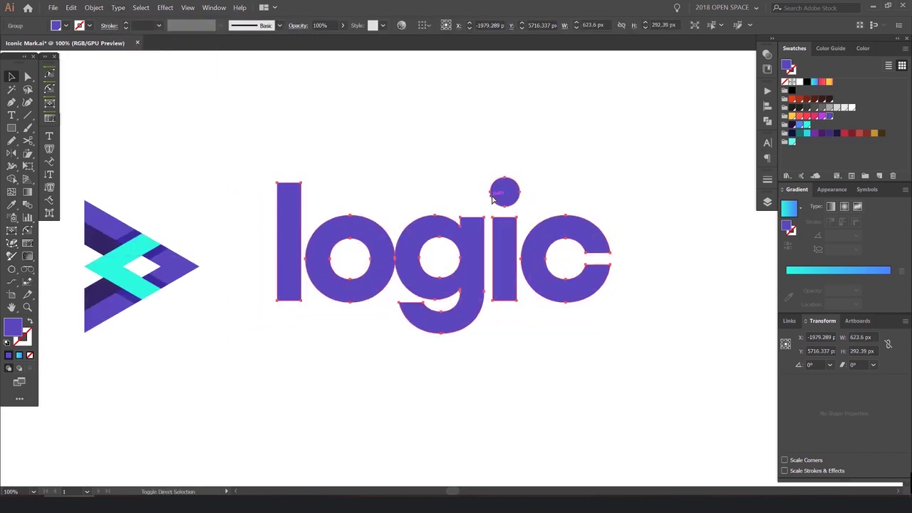
key(ctrl+8)
click(502, 169)
click(501, 185)
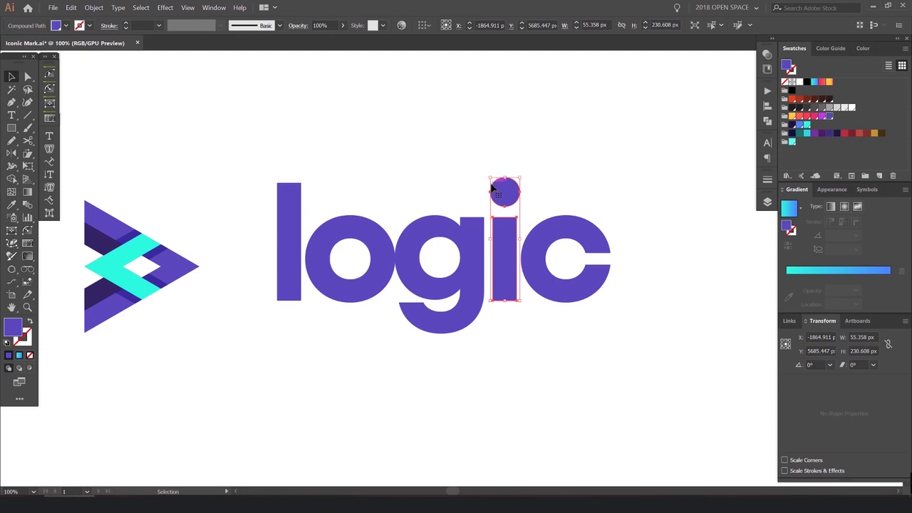
- Release the compound path of the letter i so that its dot and stem are separate shapes
key(a)
drag(560, 161, 473, 208)
click(516, 195)
scroll(521, 199, up, 2)
key(v)
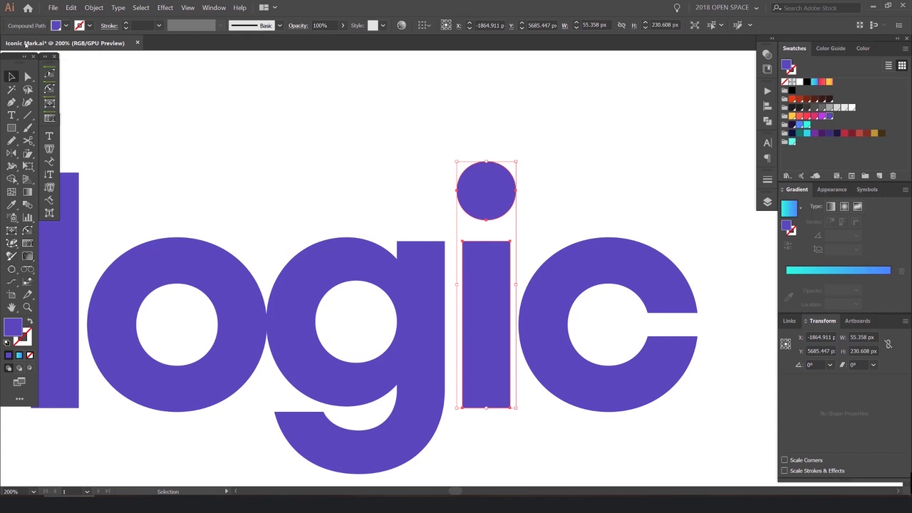
click(104, 7)
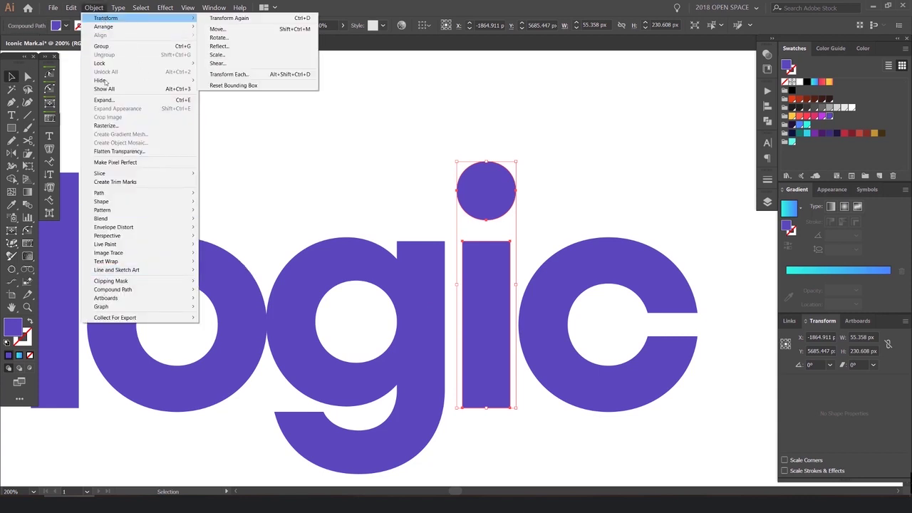
mouse_move(126, 290)
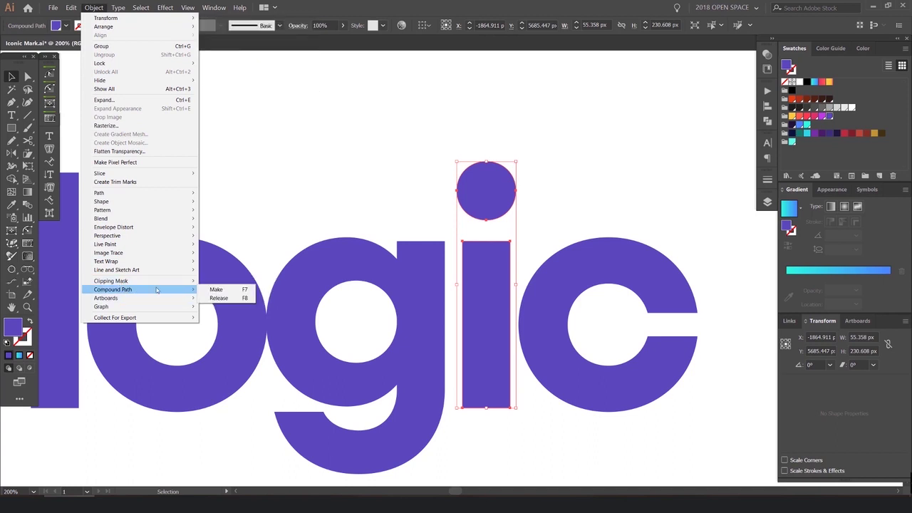
click(221, 299)
- Move the dot and the stem of the i apart as a test and undo the moves
click(440, 217)
drag(497, 191, 547, 144)
drag(483, 270, 478, 361)
drag(537, 149, 436, 123)
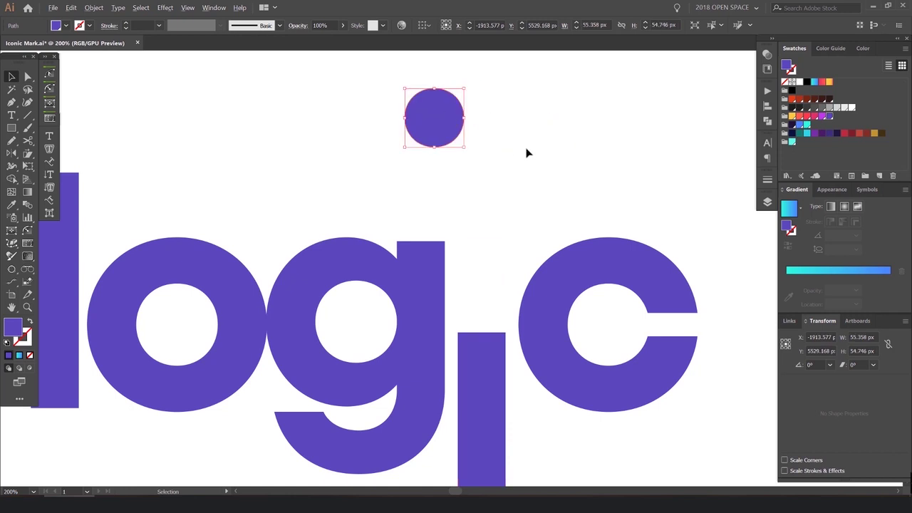
key(ctrl+1)
key(ctrl+z)
key(ctrl+z)
key(ctrl+z)
- Recolour the dot of the i with the turquoise sampled from the mark
click(519, 165)
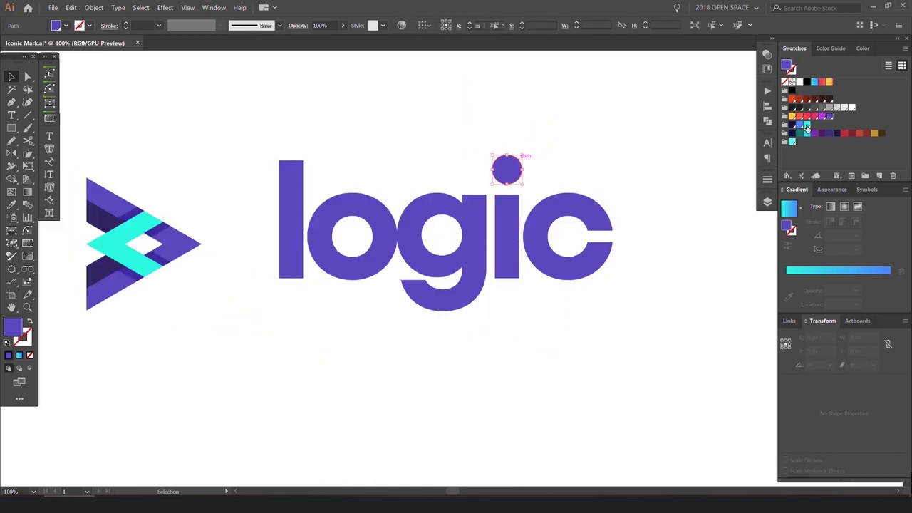
key(i)
click(156, 222)
key(v)
click(458, 145)
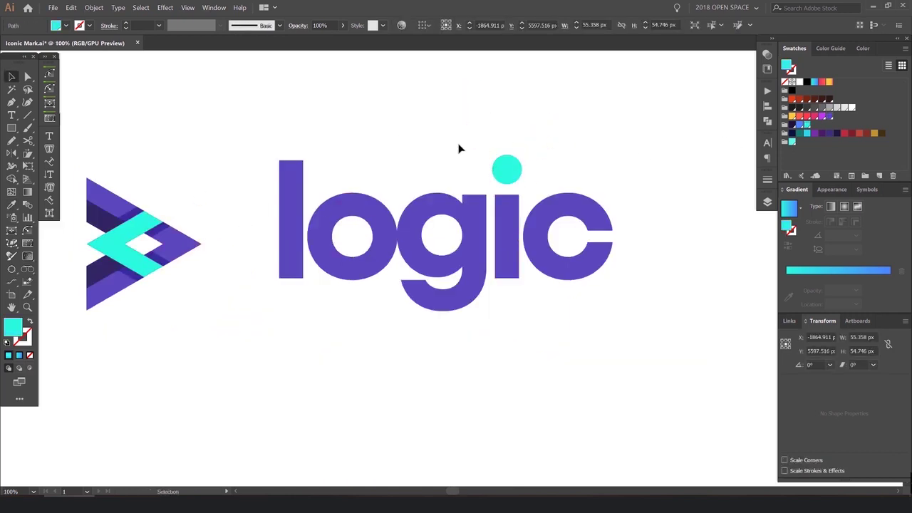
- Select all letters of the wordmark and move them closer to the mark, fine-tuning the position in small nudges
scroll(459, 145, down, 3)
scroll(479, 130, up, 2)
drag(554, 121, 336, 226)
drag(326, 234, 294, 249)
key(Left)
key(Left)
key(Up)
key(Left)
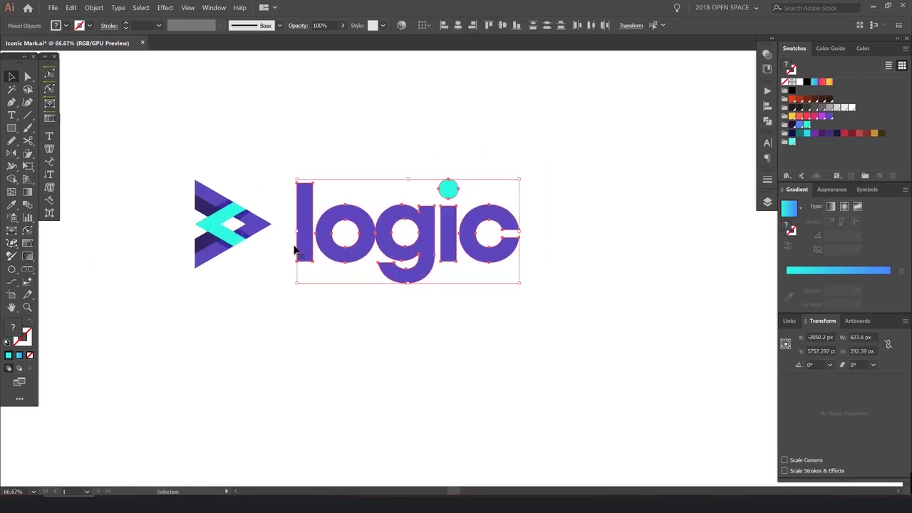
- Select the mark and the wordmark together and place a copy of the whole logo below the original
click(541, 102)
scroll(575, 113, down, 2)
drag(577, 116, 414, 253)
drag(502, 240, 504, 325)
drag(537, 287, 439, 229)
scroll(459, 242, down, 1)
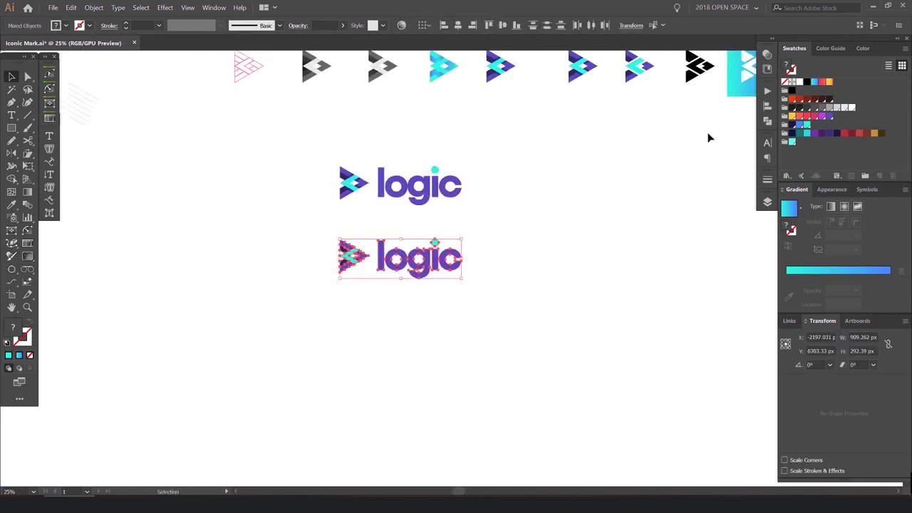
- Undock the Color Guide and open Recolor Artwork for the copied logo
click(830, 48)
drag(831, 47, 529, 188)
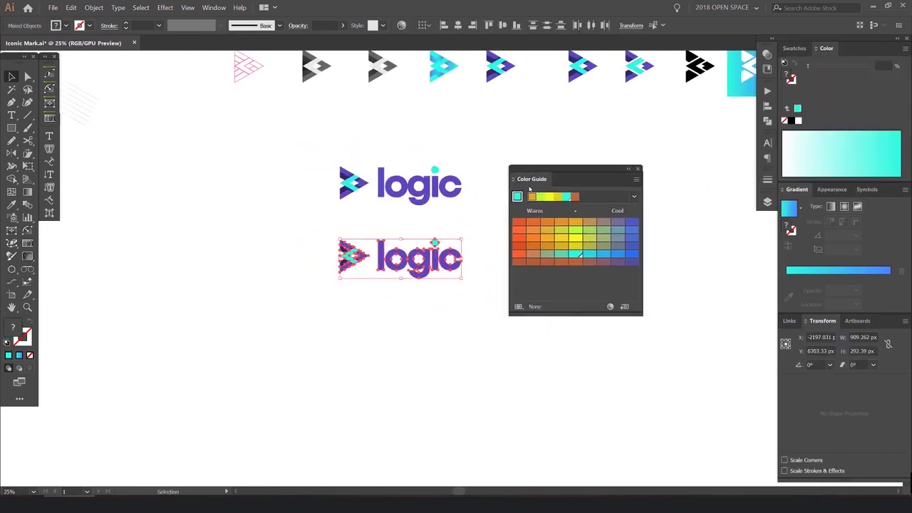
click(610, 306)
drag(784, 74, 703, 91)
- Preview Color Groups 3, 1, 2, 5 and 4 on the copied logo, shuffling the colour order of Color Group 5
click(811, 156)
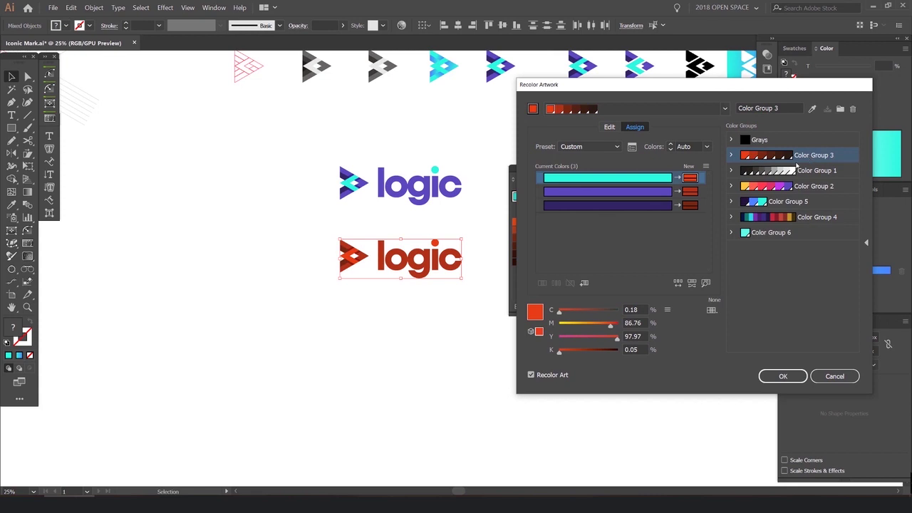
click(803, 171)
click(807, 186)
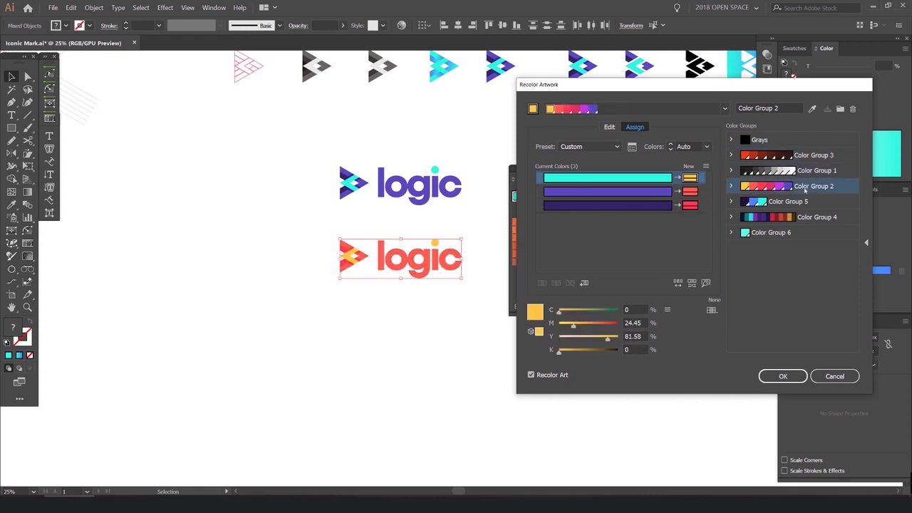
click(800, 202)
click(677, 283)
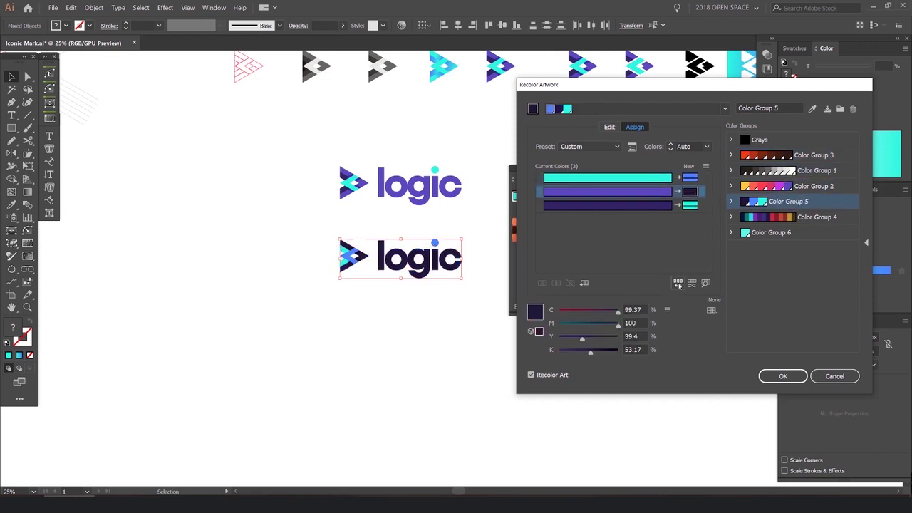
click(678, 283)
click(678, 282)
click(677, 283)
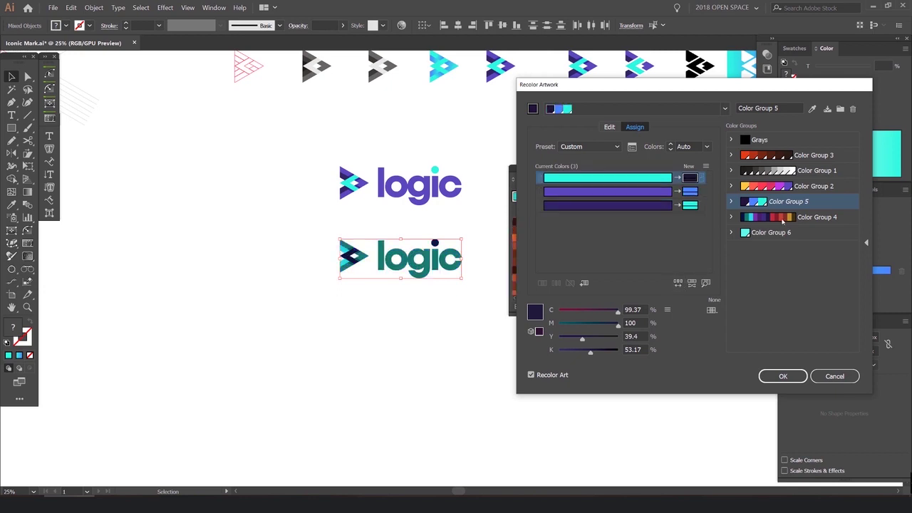
click(783, 217)
- Recolour the copied logo with Color Group 2, shuffled to a red wordmark with a yellow dot, and redock the Color Guide
click(783, 187)
click(678, 283)
click(677, 283)
click(677, 282)
click(678, 282)
click(678, 283)
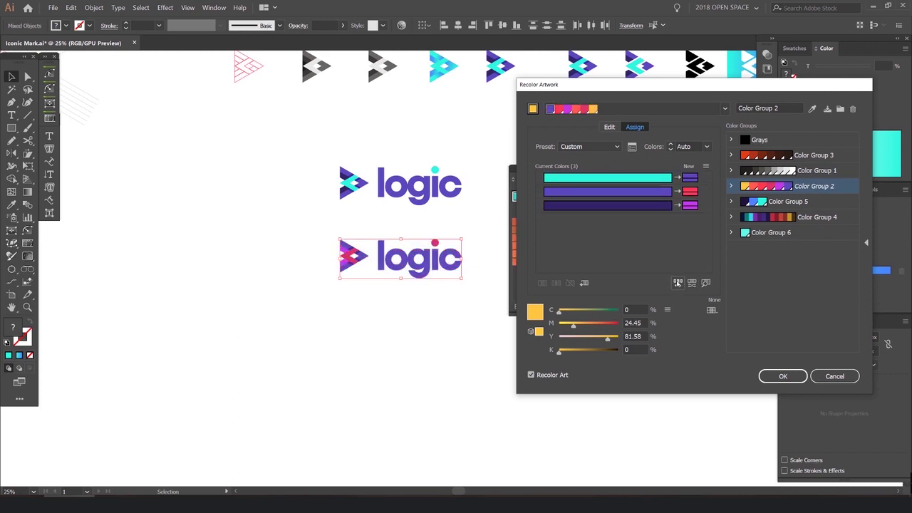
click(677, 283)
click(678, 283)
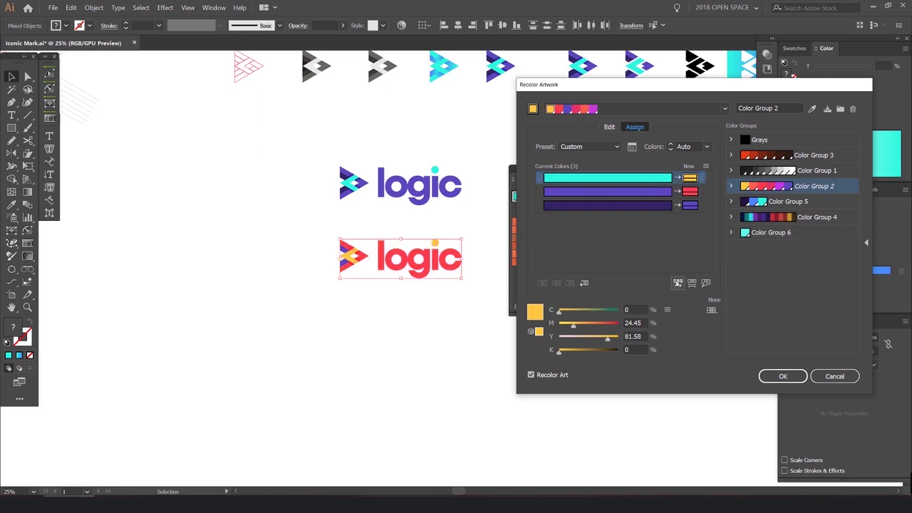
click(782, 375)
click(728, 256)
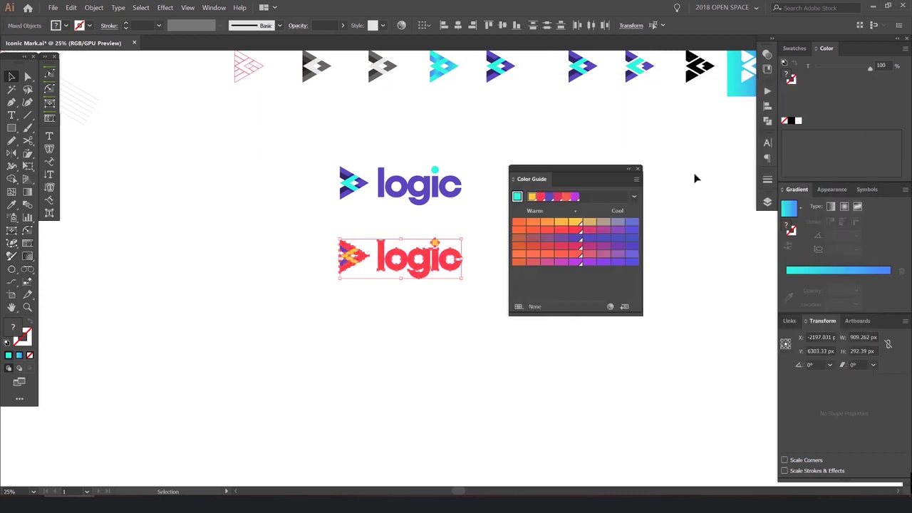
drag(588, 172, 881, 44)
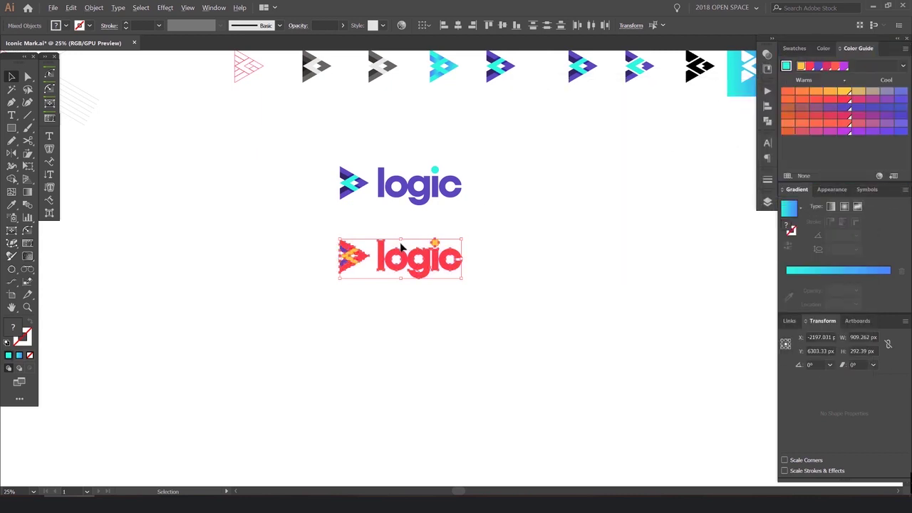
- Move the red logo copy up so that it sits closer to the purple original
scroll(400, 244, up, 2)
click(586, 211)
scroll(416, 268, up, 1)
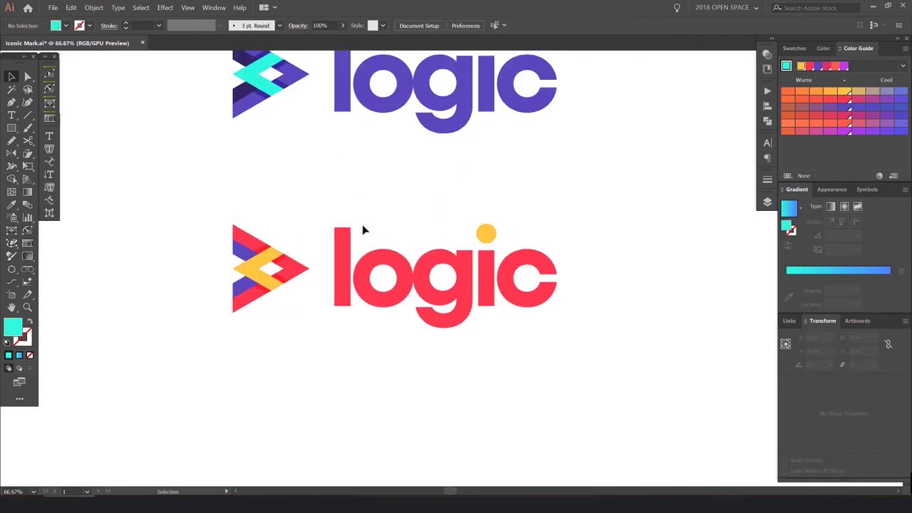
scroll(350, 298, down, 2)
scroll(396, 290, down, 2)
scroll(375, 287, up, 2)
drag(375, 288, 376, 260)
click(493, 250)
- Draw a rectangle about 1784 by 1435 px around both logos and send it to the back
scroll(495, 248, down, 2)
key(m)
drag(355, 182, 515, 308)
click(794, 47)
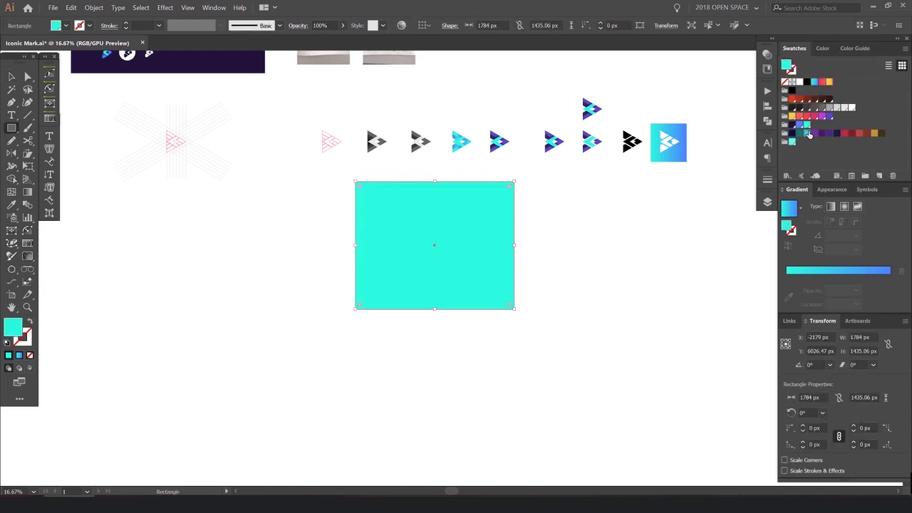
click(810, 117)
key(ctrl+shift+[)
- Fill the background rectangle with the dark navy swatch and move it up to centre it behind both logos
click(822, 134)
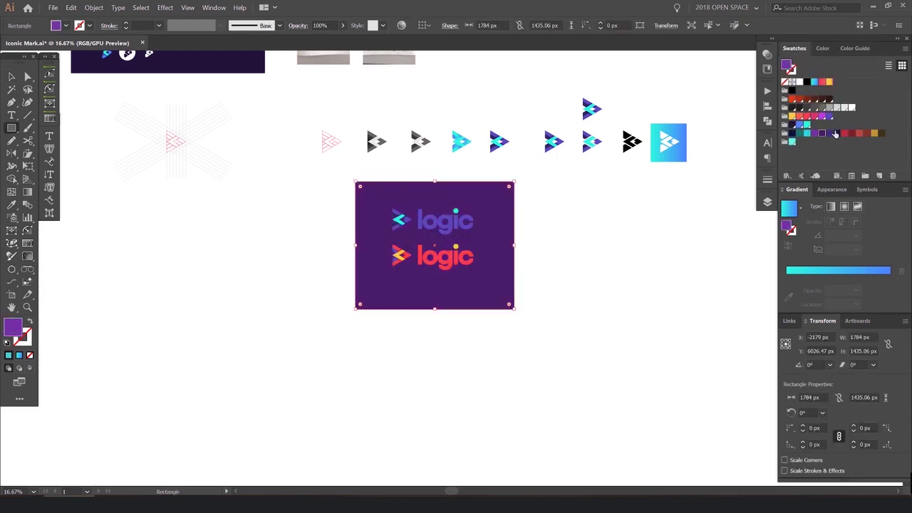
click(837, 134)
scroll(511, 214, up, 2)
key(v)
drag(488, 233, 488, 211)
scroll(420, 229, up, 1)
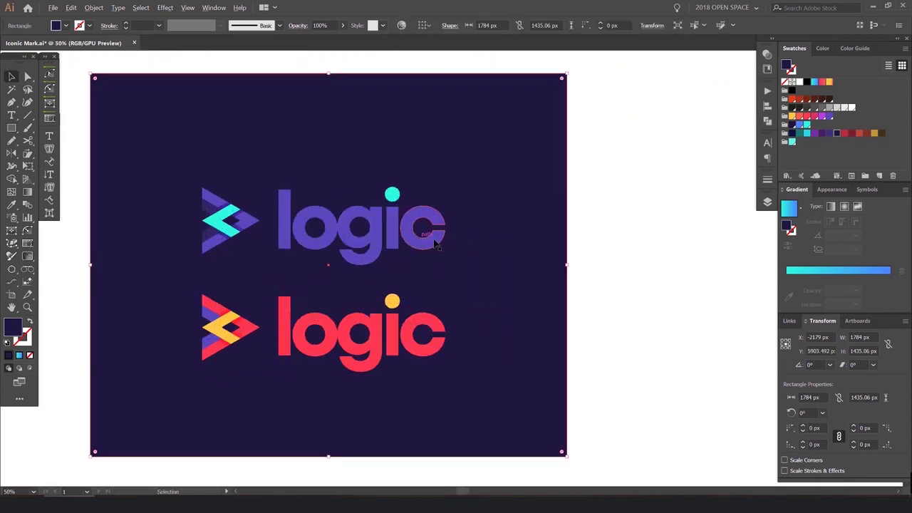
drag(426, 232, 456, 230)
drag(534, 214, 534, 232)
click(616, 211)
drag(616, 212, 669, 185)
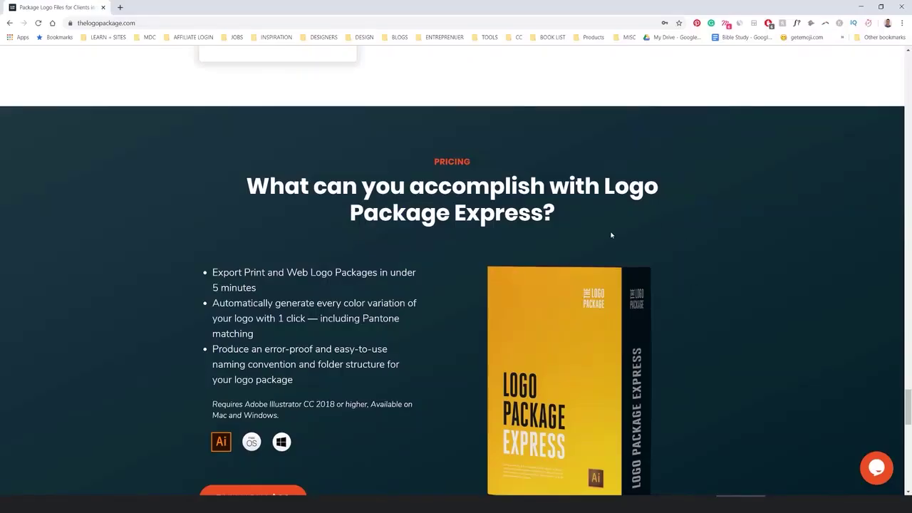
- Look over the pricing section of the Logo Package Express website and return to the start of the page
scroll(610, 235, down, 3)
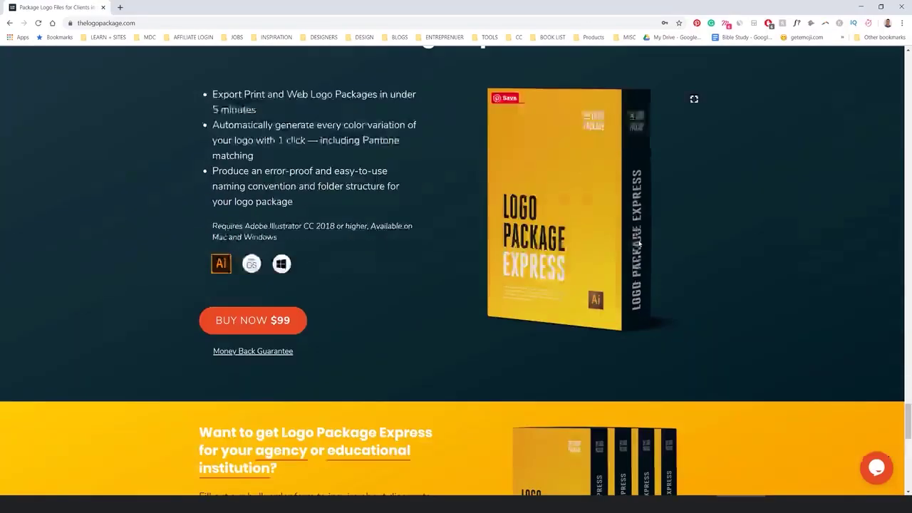
scroll(541, 243, up, 1)
scroll(551, 259, down, 6)
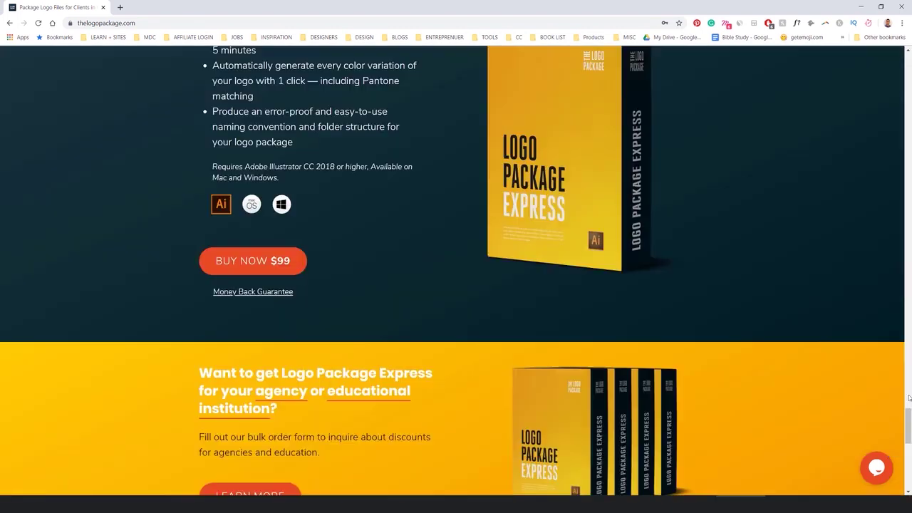
scroll(456, 271, up, 20)
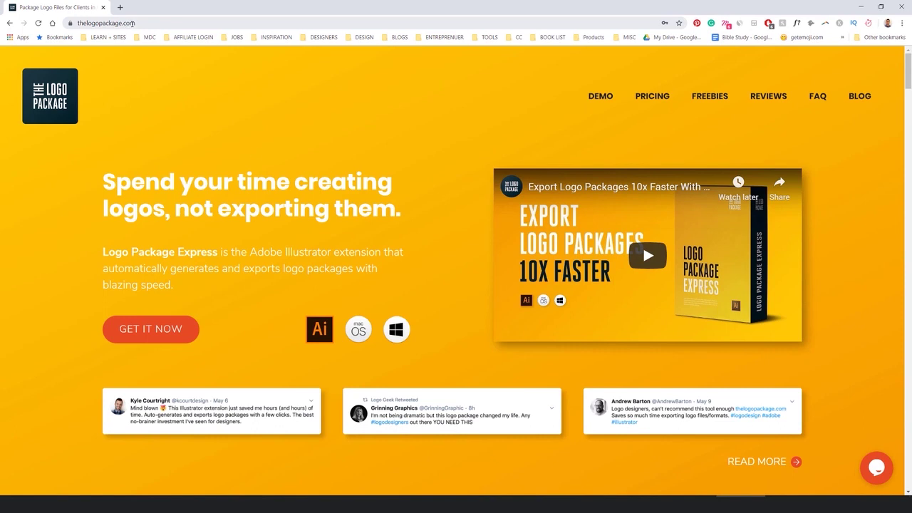
- Read the introduction and the benefits on faster packages, file formats and error-free folders on the Logo Package Express page
scroll(288, 161, down, 1)
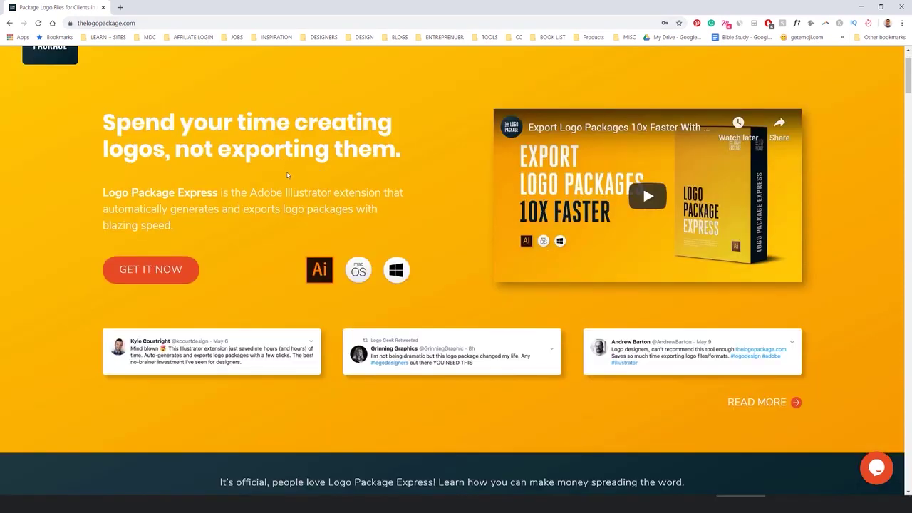
scroll(285, 185, down, 4)
scroll(284, 190, down, 3)
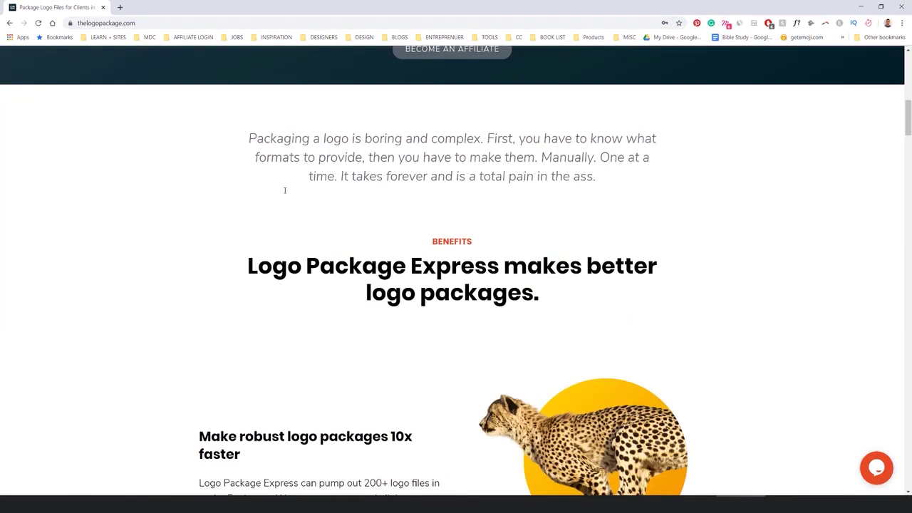
scroll(319, 207, down, 5)
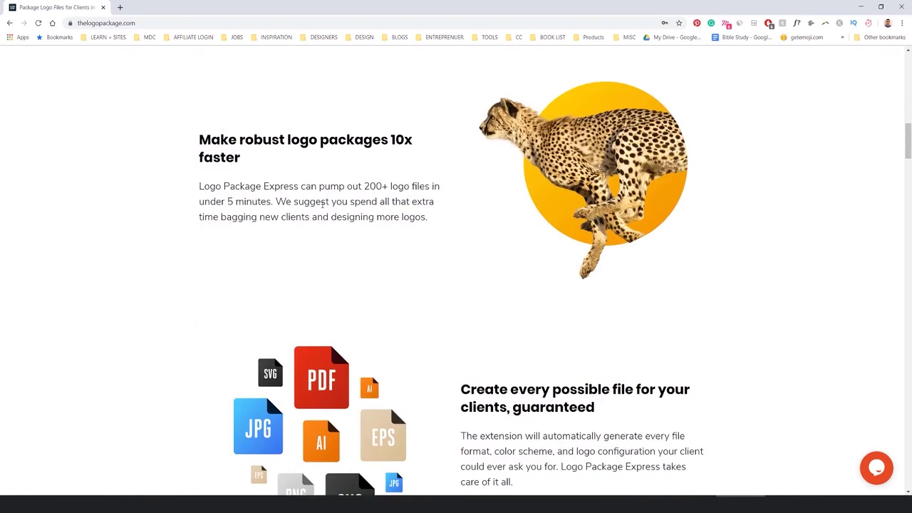
scroll(324, 203, down, 2)
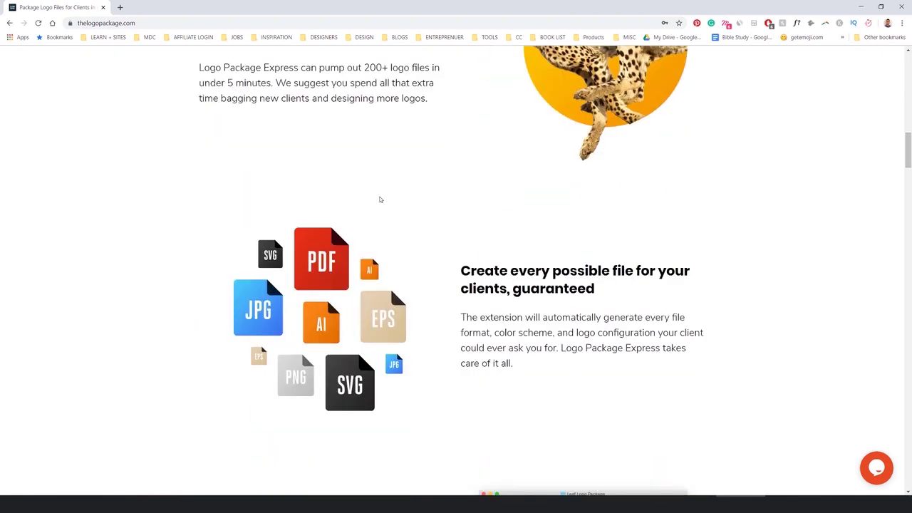
scroll(380, 200, down, 1)
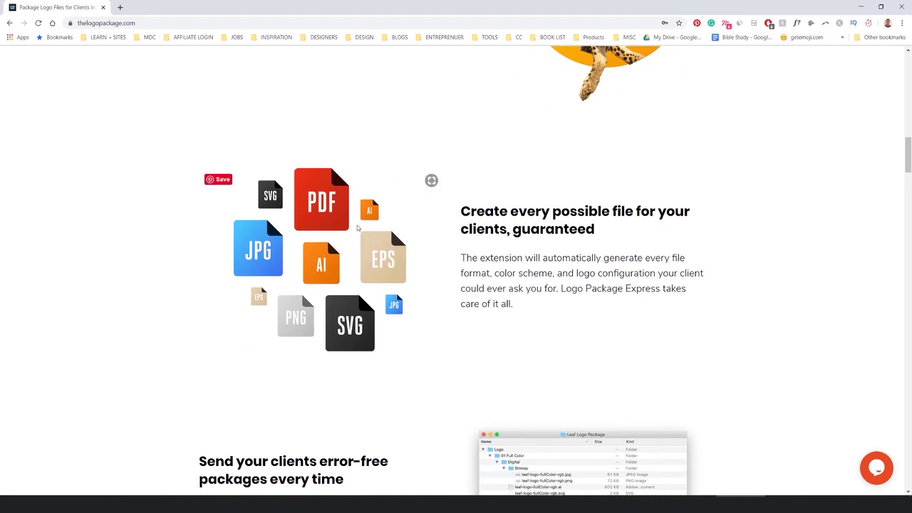
scroll(358, 228, down, 3)
scroll(376, 209, down, 2)
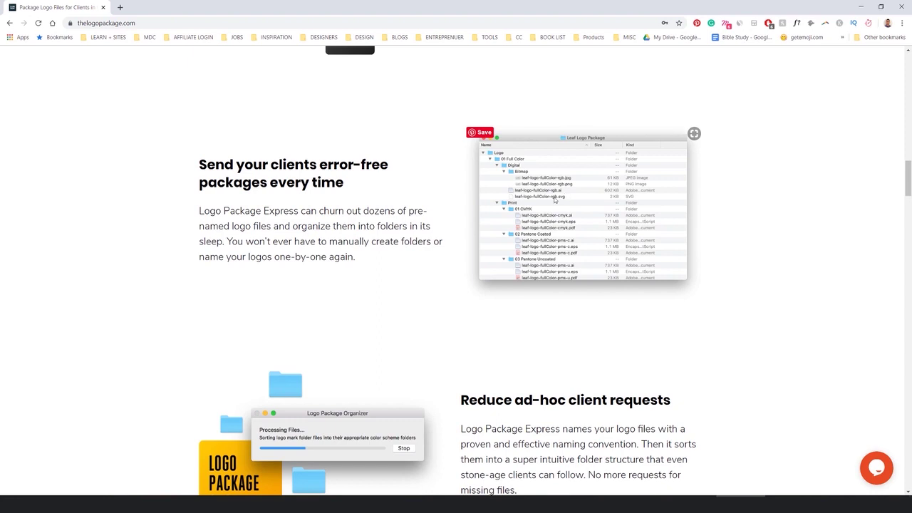
- Examine the remaining benefits and the two-minute demo section of the page, and switch back to Illustrator
scroll(555, 201, down, 2)
scroll(553, 200, down, 3)
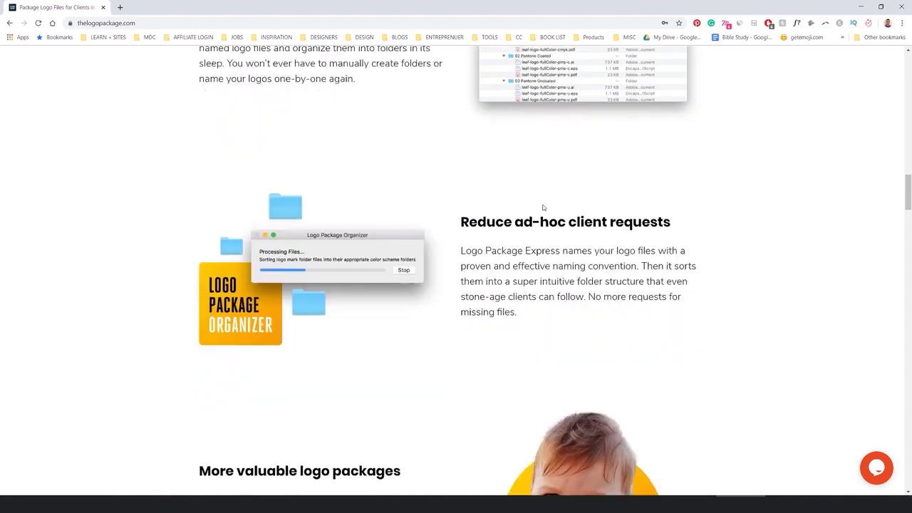
drag(529, 125, 601, 178)
click(538, 199)
scroll(537, 201, down, 3)
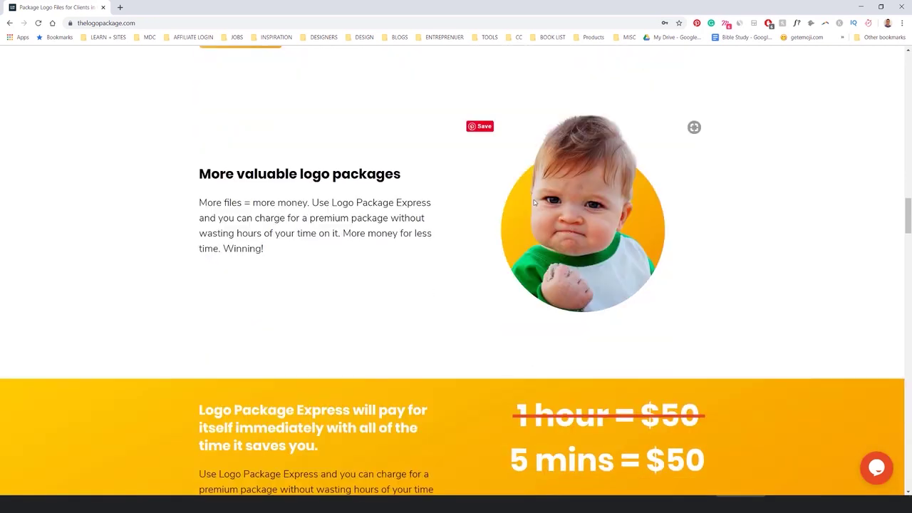
scroll(533, 203, down, 2)
scroll(610, 261, down, 5)
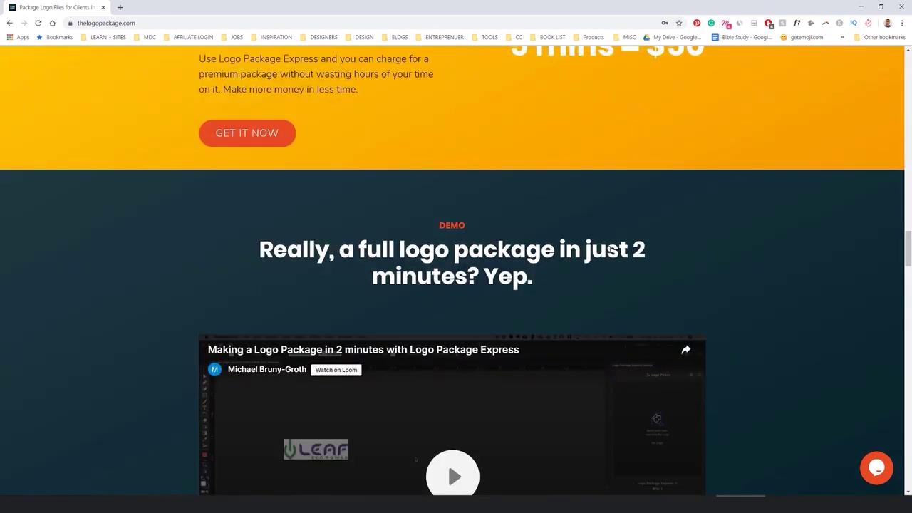
scroll(606, 250, down, 13)
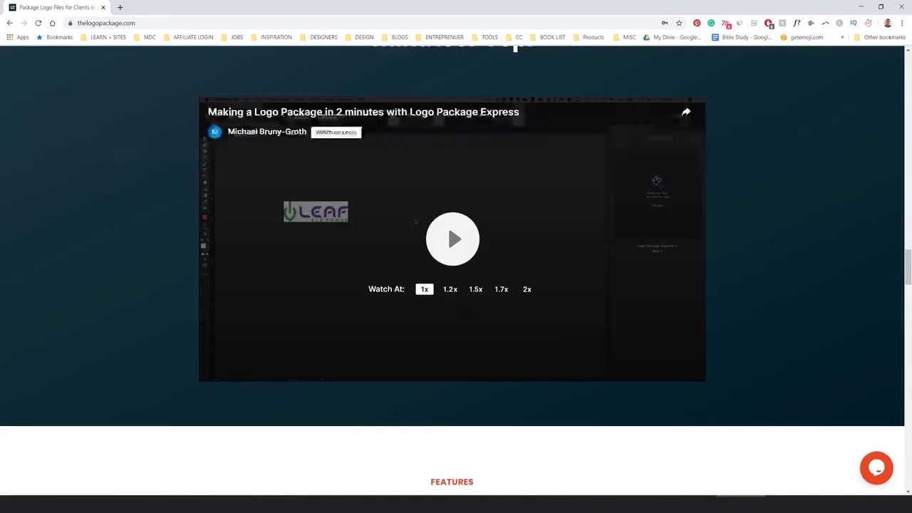
click(860, 6)
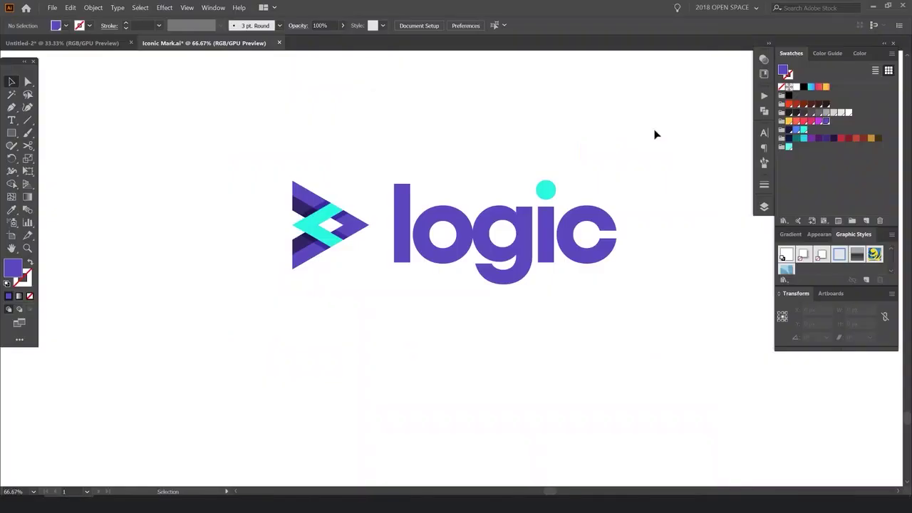
- Move a single letter of the wordmark sideways as a test and undo the move
click(551, 184)
drag(650, 104, 246, 330)
click(578, 152)
drag(599, 136, 521, 195)
drag(568, 175, 155, 357)
click(483, 255)
drag(435, 274, 480, 274)
key(ctrl+z)
- Group all letters of the wordmark, checking the group with a test move that is undone
drag(553, 189, 318, 352)
key(ctrl+g)
drag(520, 272, 615, 258)
key(ctrl+z)
click(241, 293)
key(v)
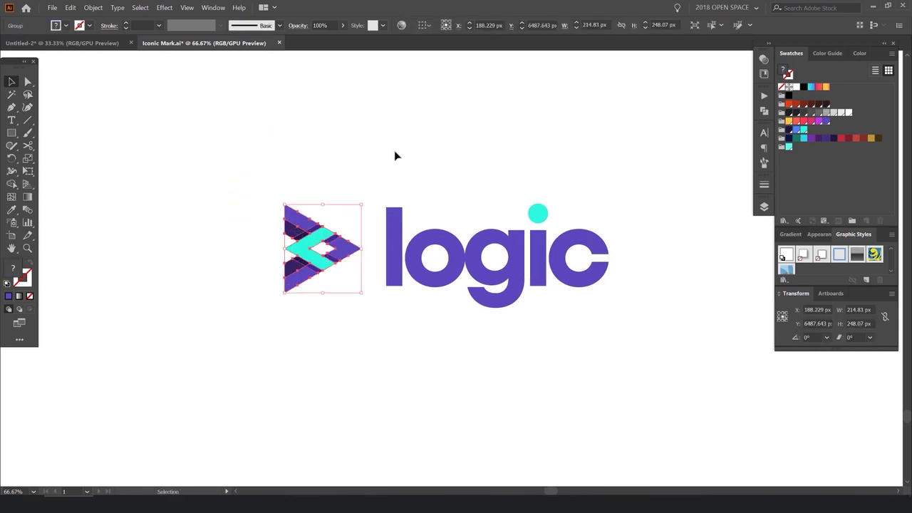
click(396, 155)
- Open the Logo Package Express extension and place its window beside the logo
key(ctrl+minus)
click(213, 8)
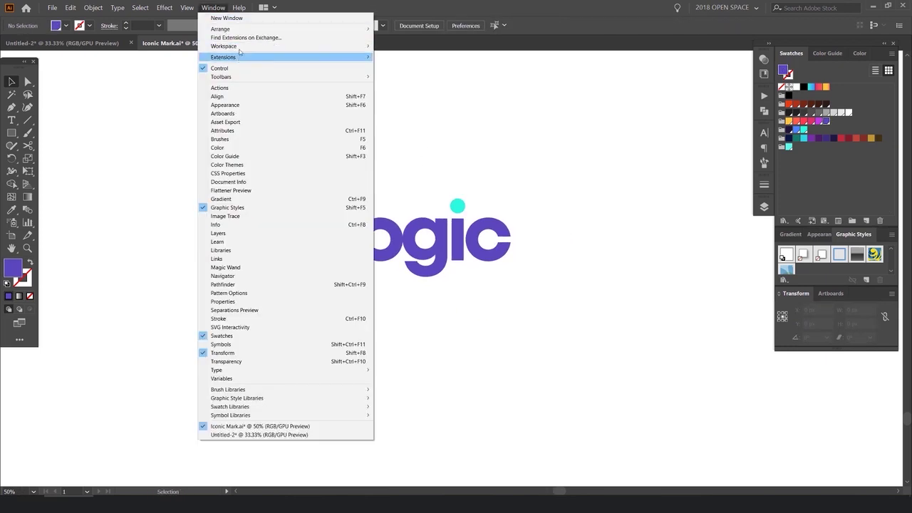
mouse_move(244, 57)
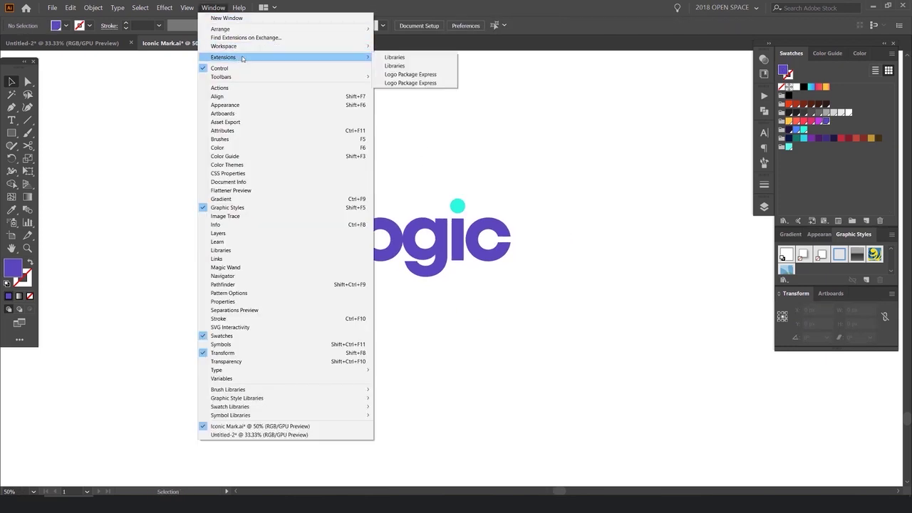
click(421, 74)
drag(722, 80, 623, 99)
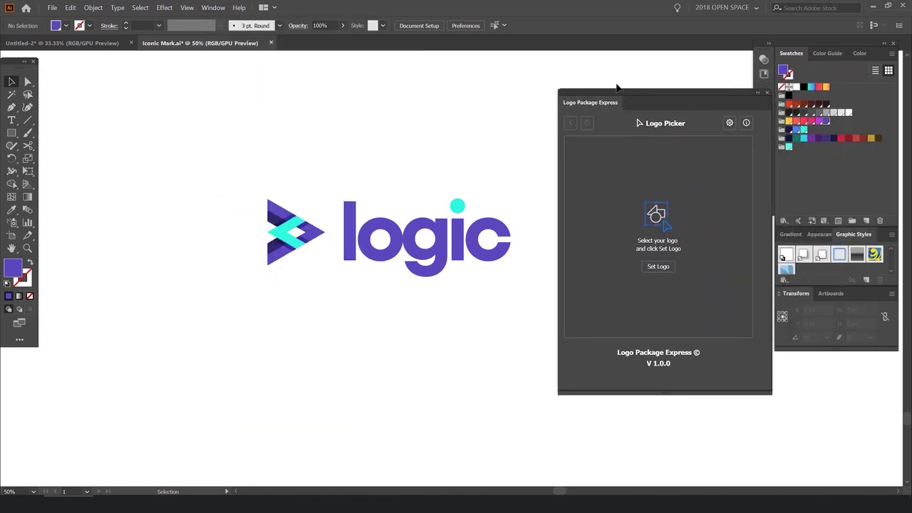
drag(669, 93, 632, 108)
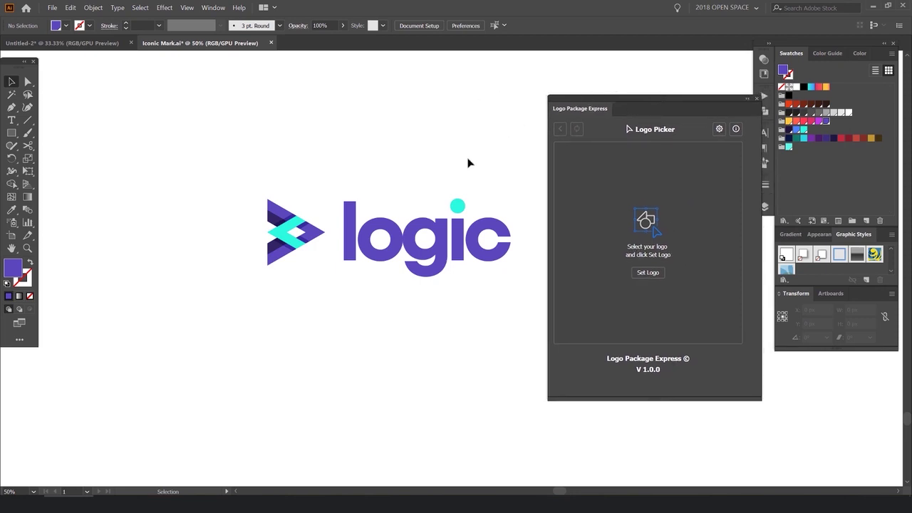
scroll(437, 168, up, 1)
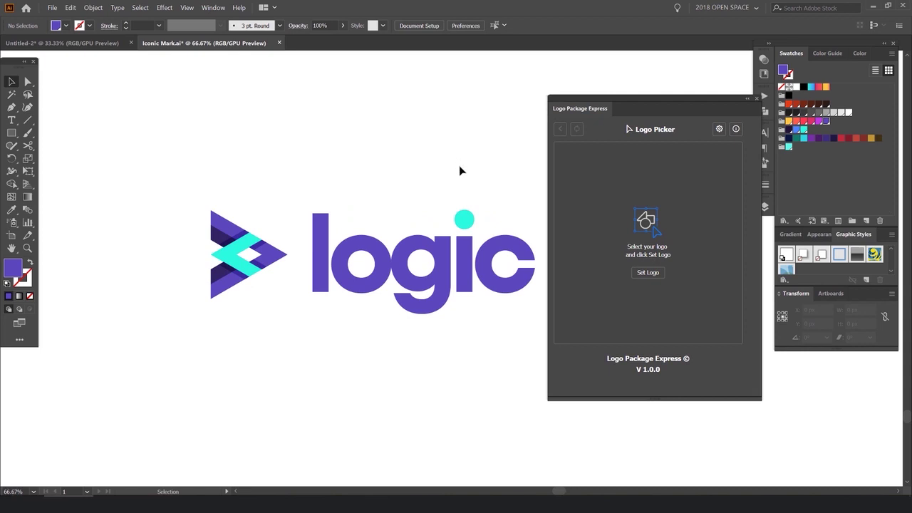
- Select the complete logo, mark and wordmark together, and set it as the logo in Logo Package Express
scroll(463, 160, right, 1)
drag(470, 105, 142, 354)
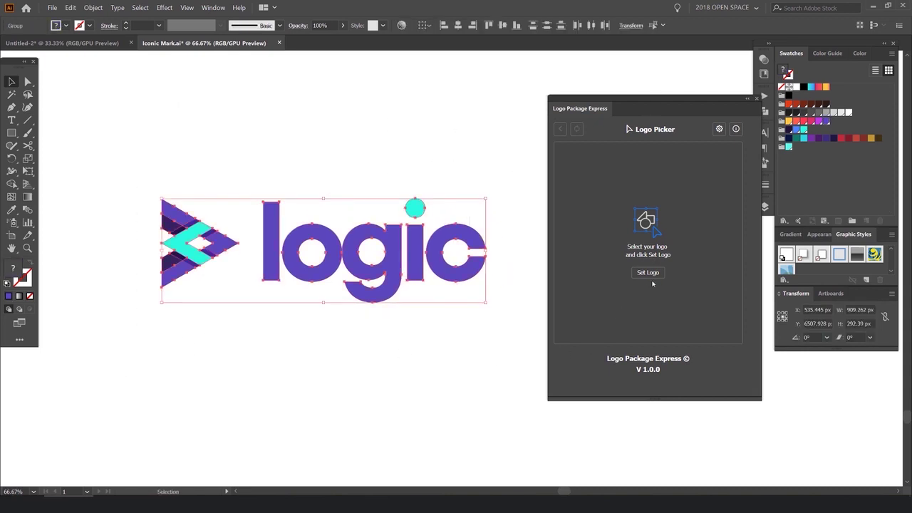
click(606, 92)
click(277, 278)
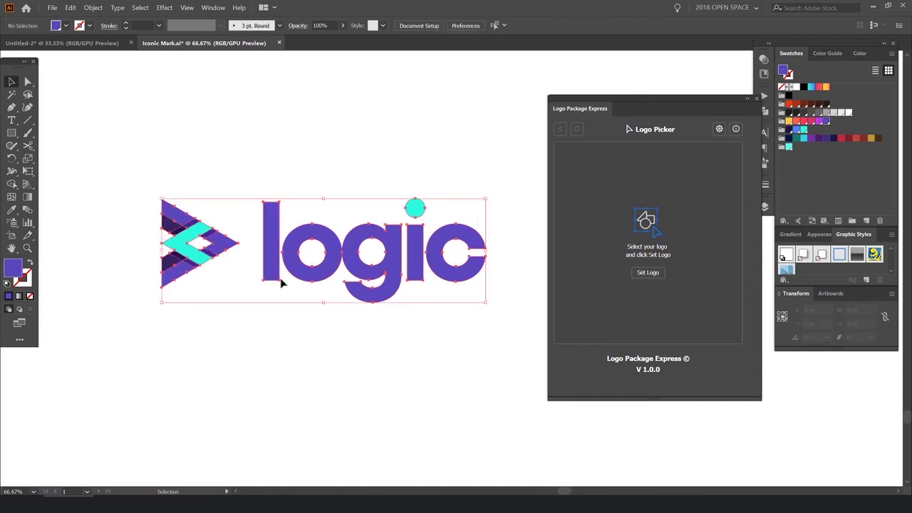
click(646, 272)
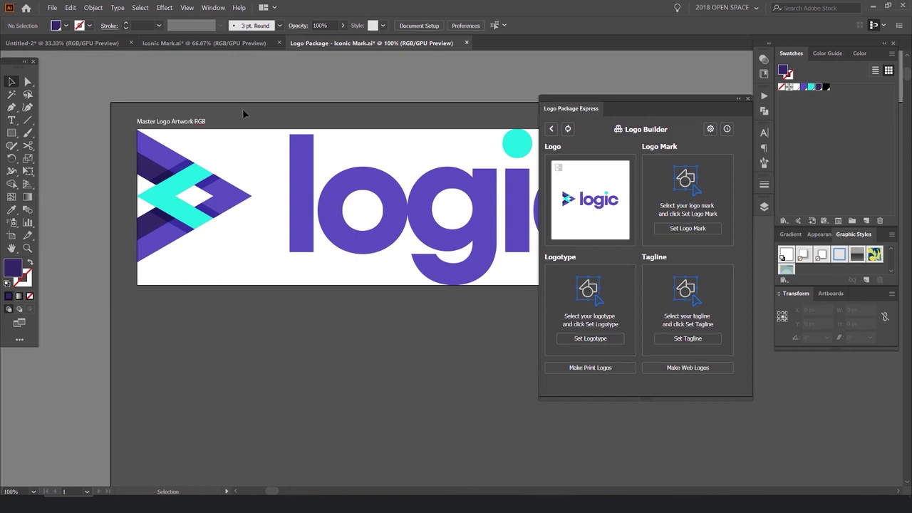
- Select only the arrow mark in the new package document and set it as the logo mark
drag(244, 113, 124, 283)
drag(193, 214, 238, 235)
key(ctrl+z)
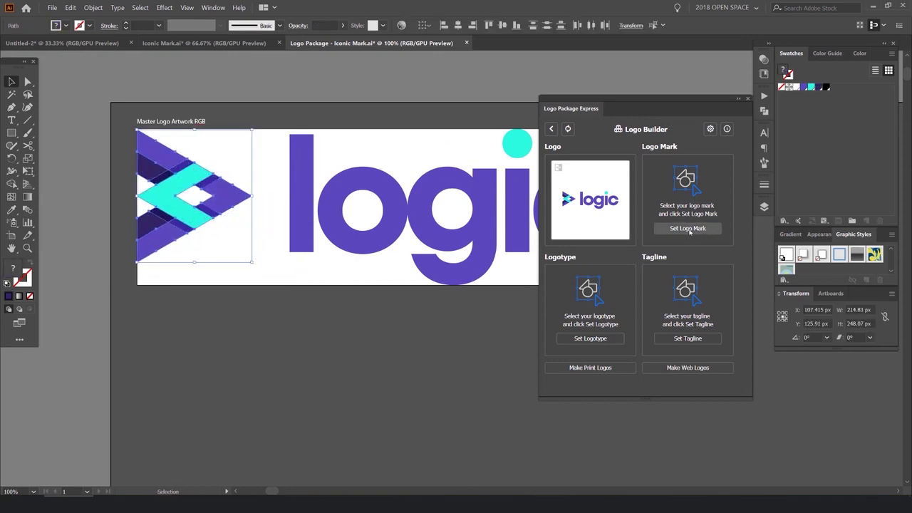
click(688, 229)
- Select only the logic wordmark, including the dot of the i, and set it as the logotype
drag(463, 127, 342, 144)
drag(490, 148, 152, 308)
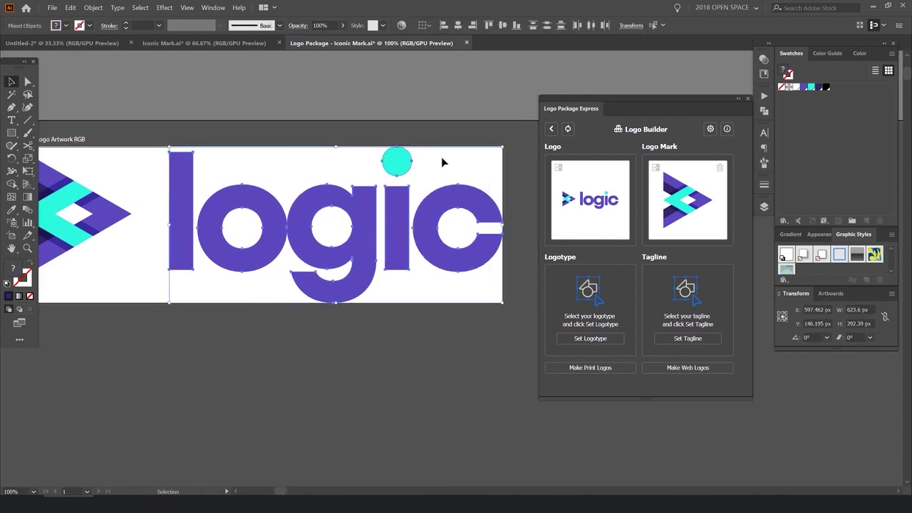
click(591, 340)
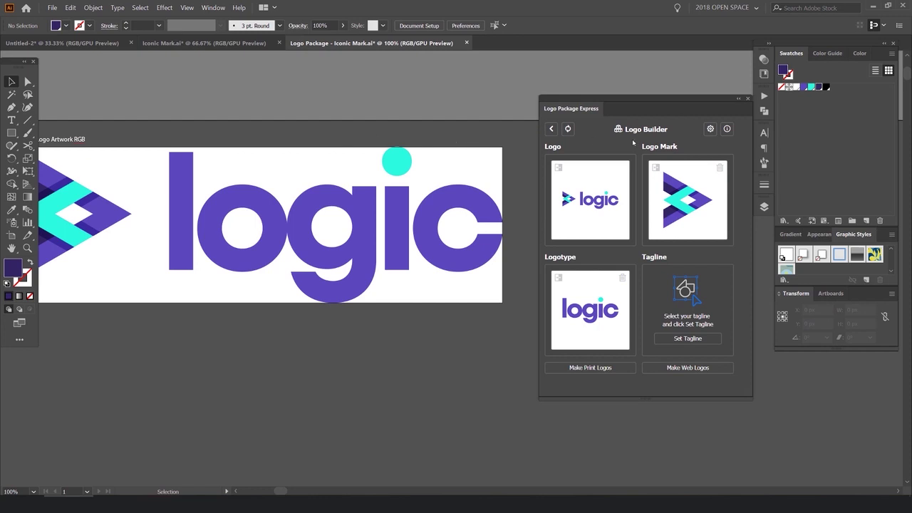
- Open the extension settings and exclude both coated and uncoated Pantone conversions, keeping inversion of all components enabled
drag(665, 101, 556, 101)
click(601, 130)
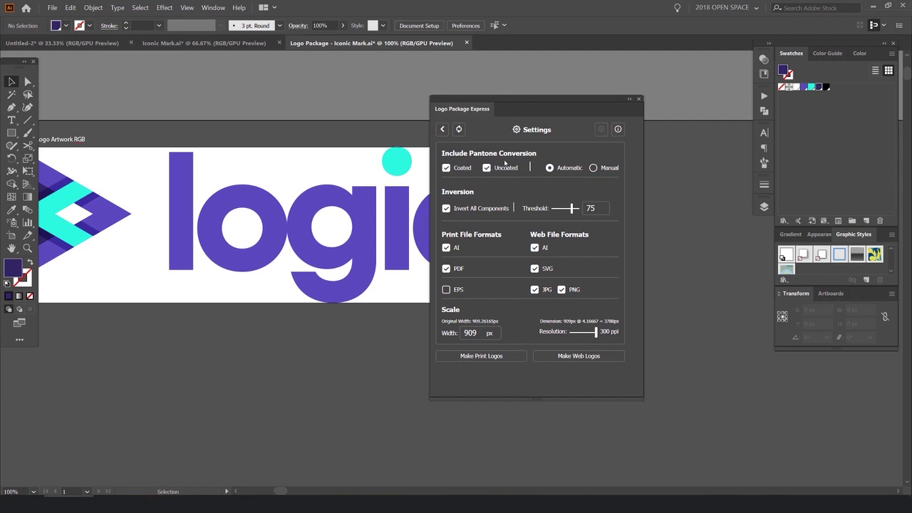
click(454, 169)
click(446, 208)
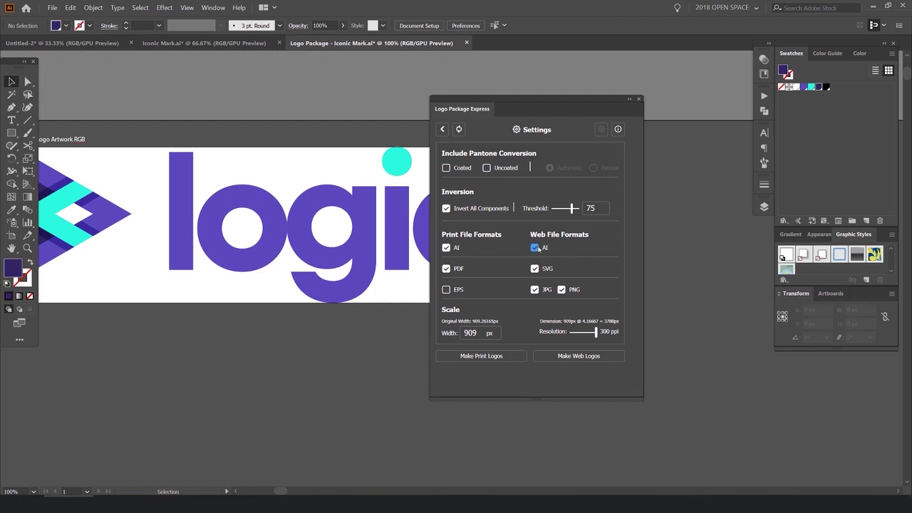
- Set the export width to 500 px at 300 ppi and generate the print logos
click(534, 289)
click(545, 269)
click(490, 334)
text(500)
click(535, 314)
mouse_move(597, 335)
mouse_down()
mouse_move(567, 337)
mouse_move(598, 332)
mouse_up()
click(491, 361)
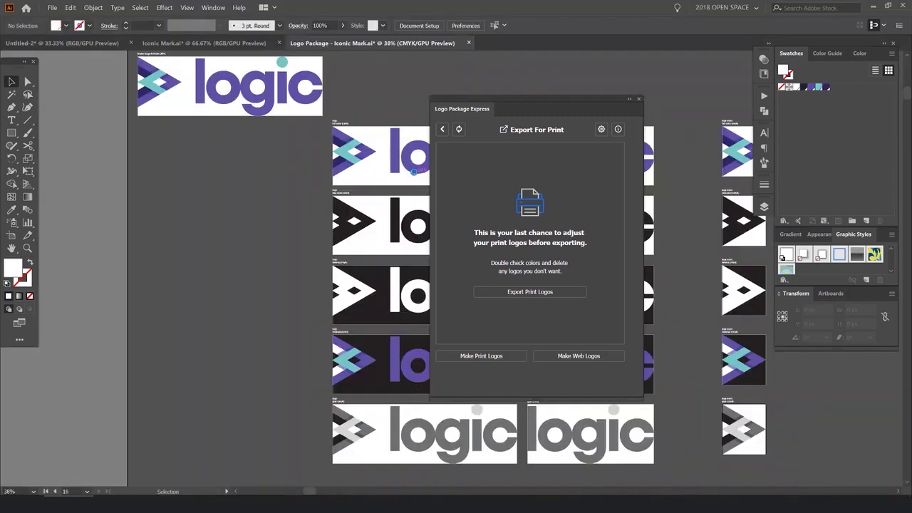
- Examine the generated full-colour, one-colour, reverse, inverted and gray print versions of the logo, logotype and logo mark
drag(518, 103, 719, 99)
drag(590, 90, 449, 79)
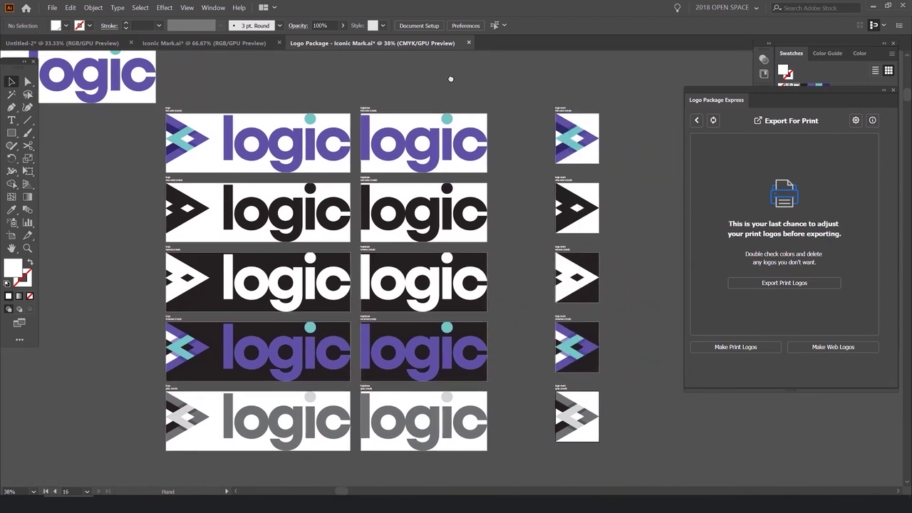
scroll(159, 149, up, 1)
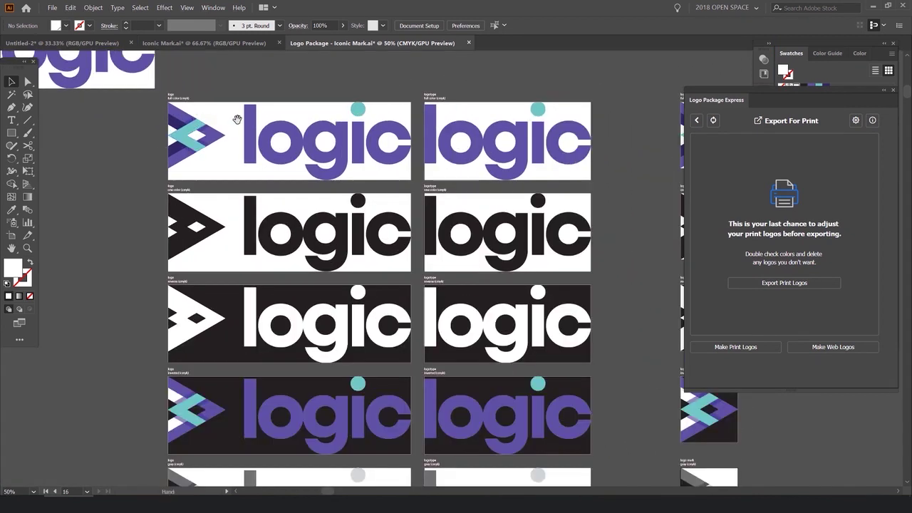
scroll(238, 135, down, 1)
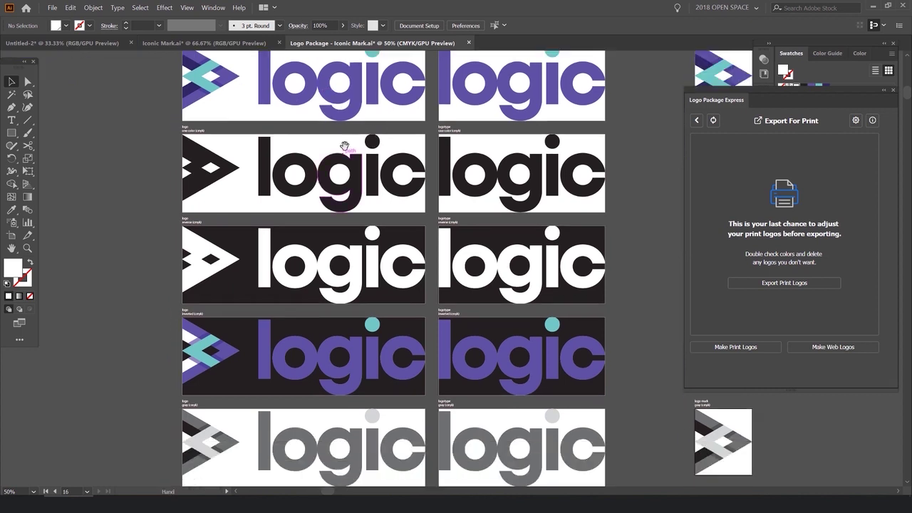
scroll(309, 143, down, 2)
mouse_move(336, 211)
mouse_down()
mouse_move(341, 136)
mouse_move(345, 215)
mouse_up()
drag(339, 390, 333, 420)
drag(412, 104, 390, 105)
scroll(390, 105, right, 3)
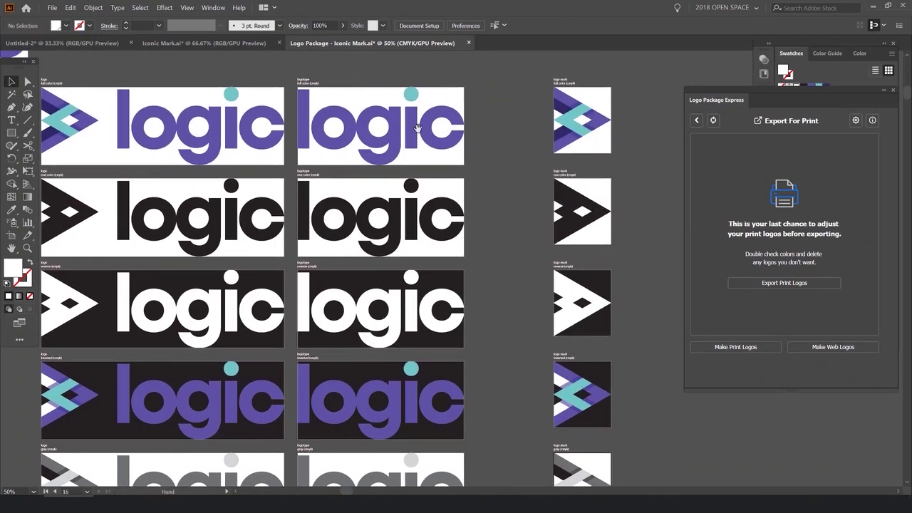
scroll(527, 103, right, 3)
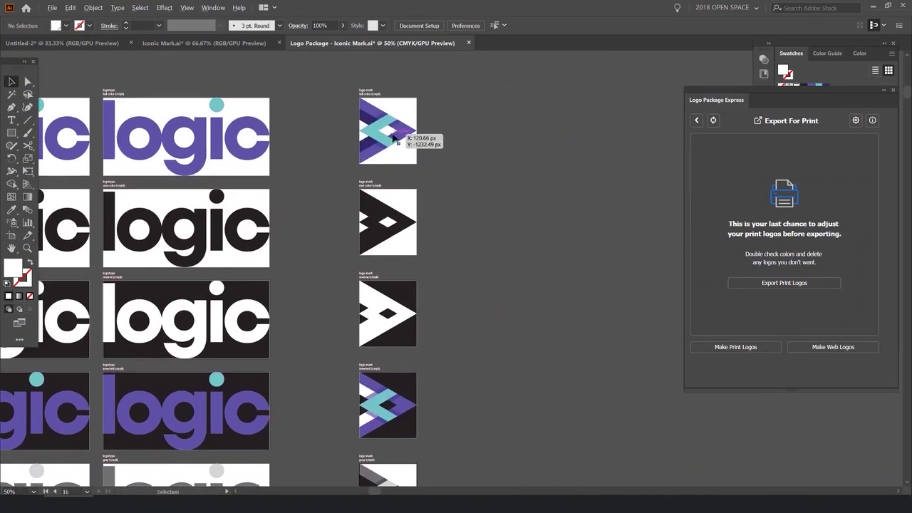
scroll(417, 128, up, 2)
scroll(342, 110, down, 3)
drag(291, 97, 462, 130)
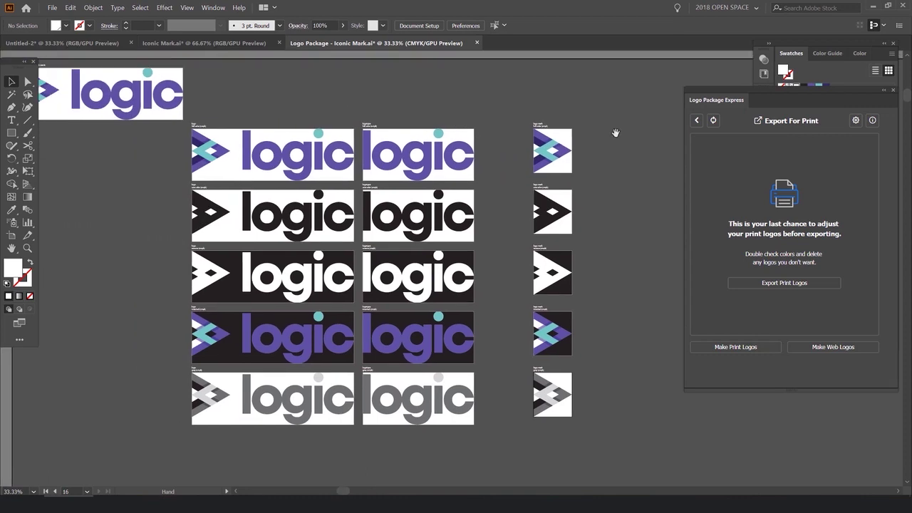
- Export the print logo package with the client name Logic Logo Design into the desktop folder Logo Class Example
drag(740, 94, 537, 95)
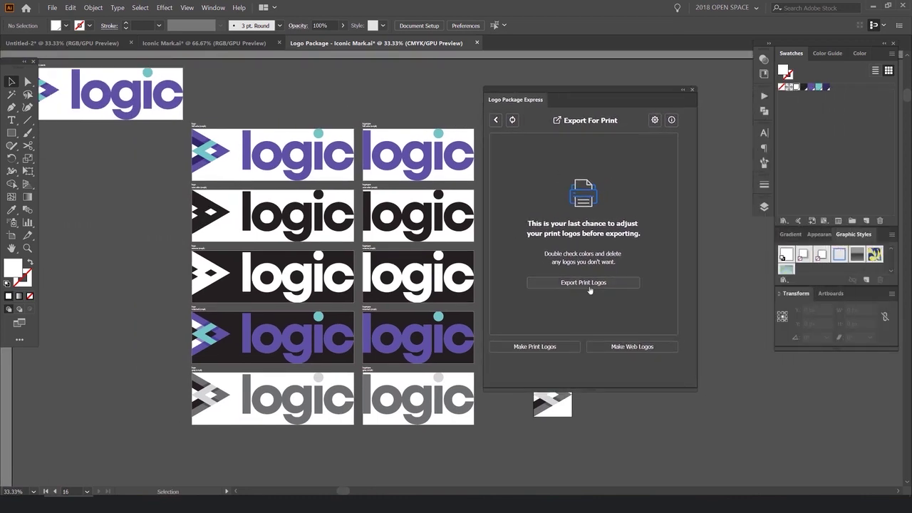
click(584, 283)
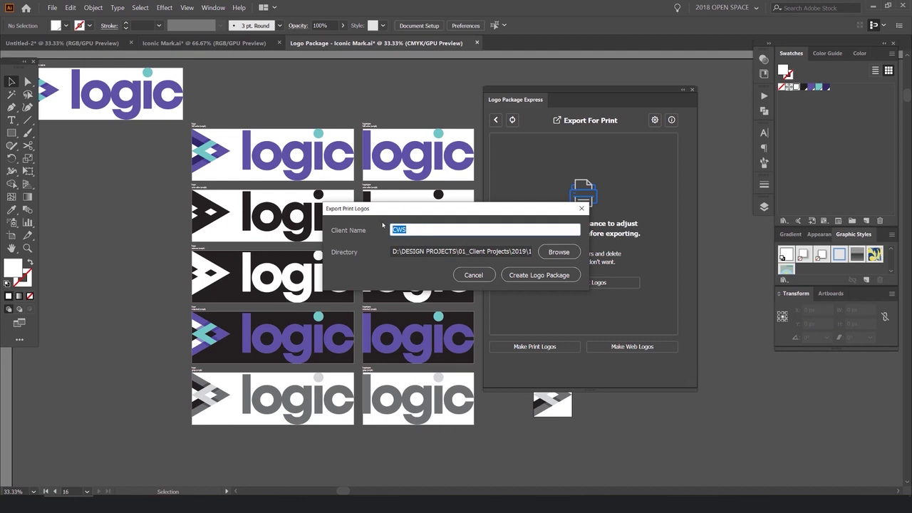
text(Logic Logo Design)
click(558, 251)
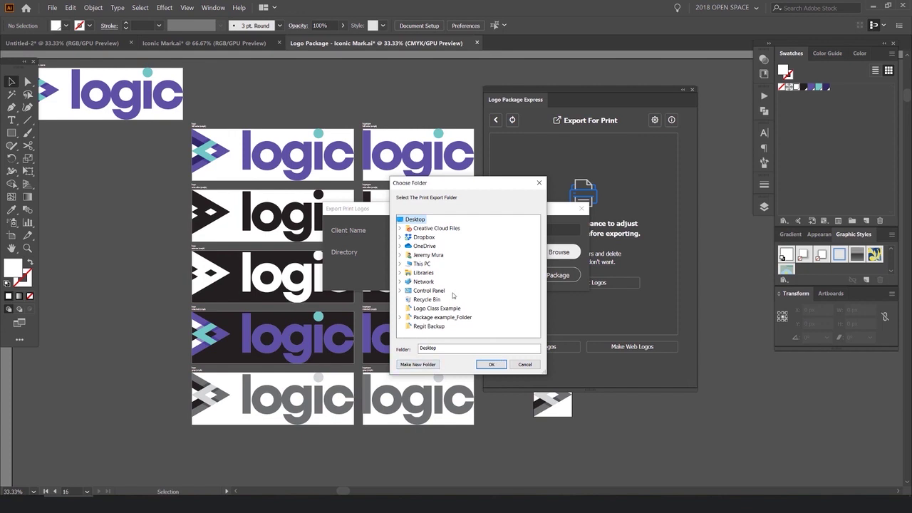
click(430, 308)
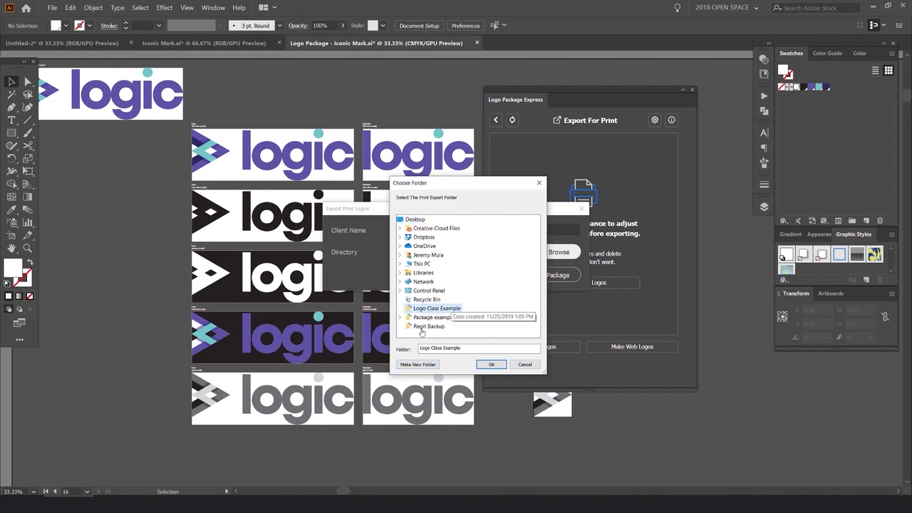
click(491, 364)
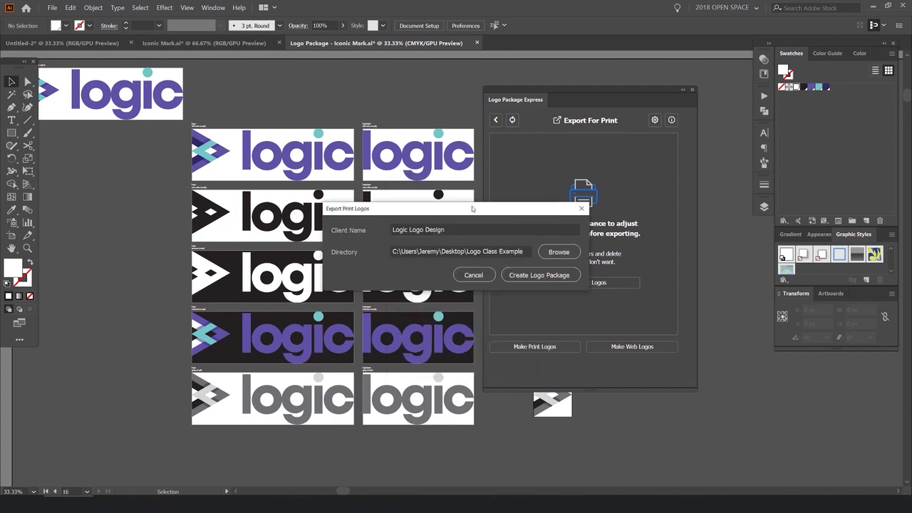
drag(471, 208, 417, 192)
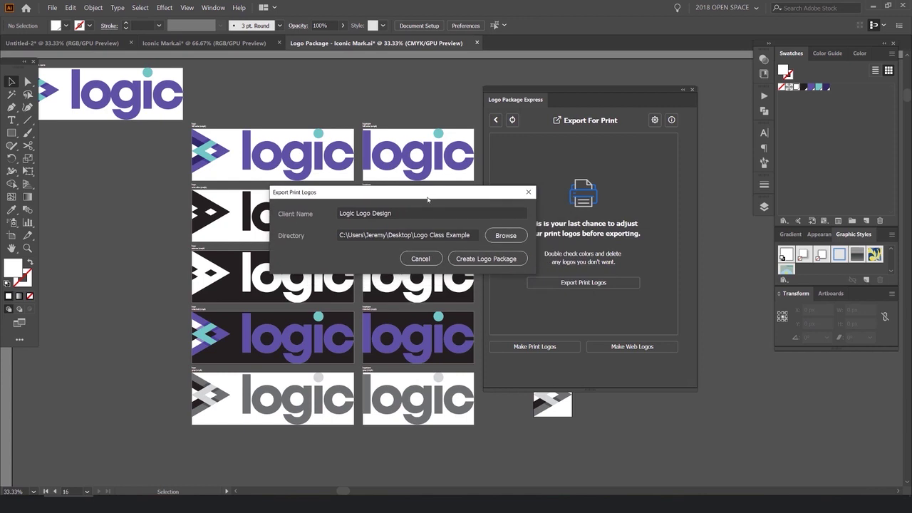
click(486, 259)
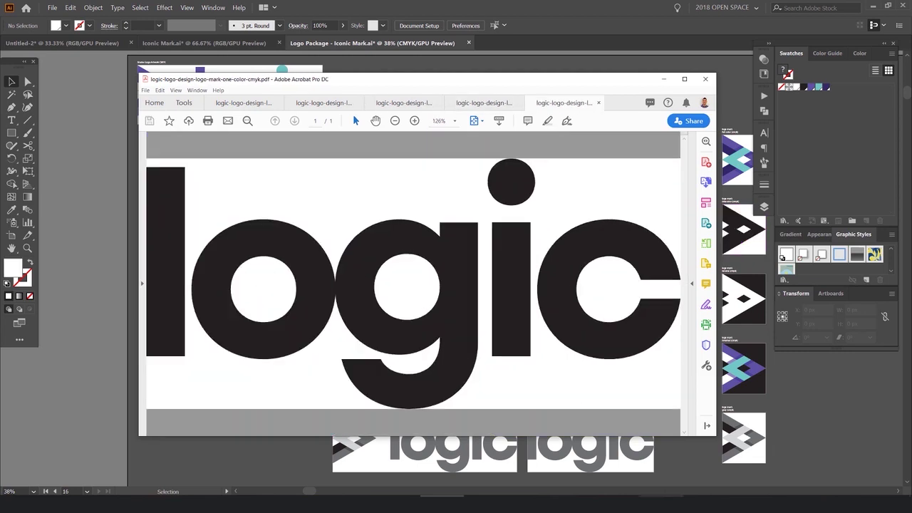
- Browse the exported package to Logo, Full Color, Print, CMYK and open the Illustrator file logic-logo-design-logo-full-color-cmyk
click(661, 504)
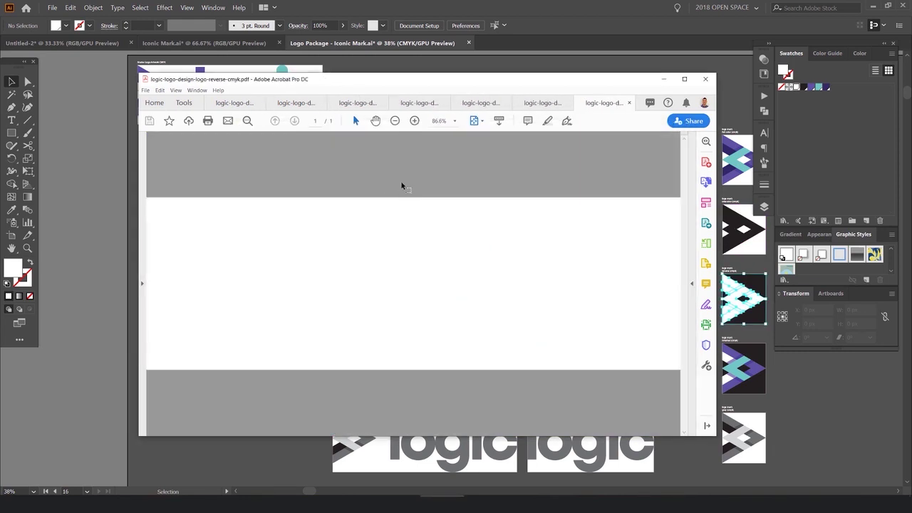
drag(610, 79, 556, 71)
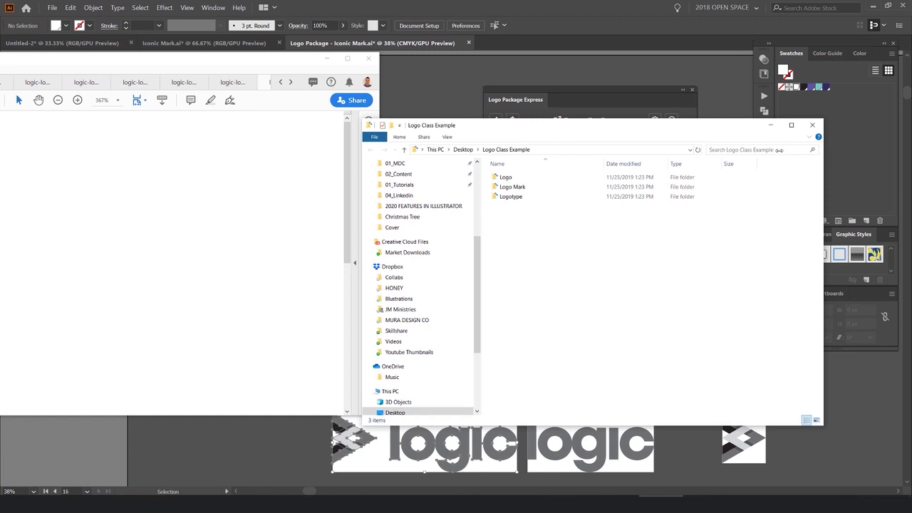
double_click(604, 176)
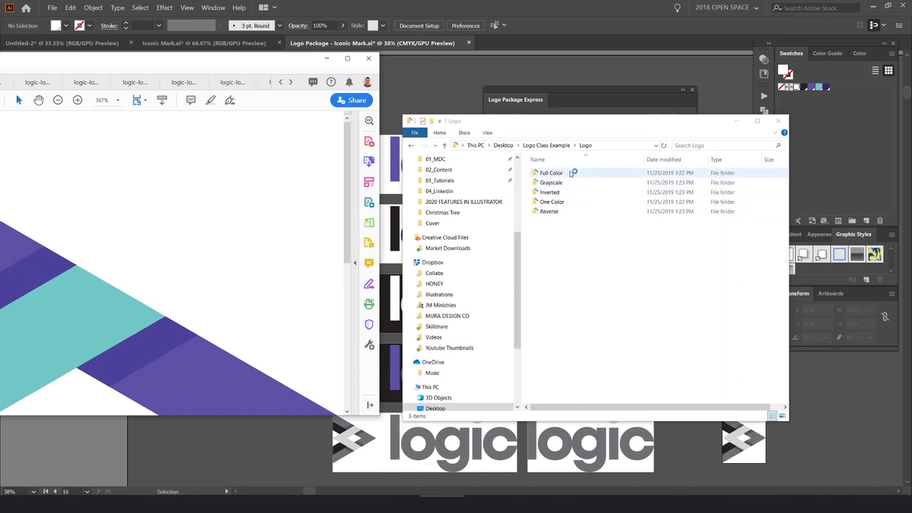
double_click(570, 173)
double_click(570, 173)
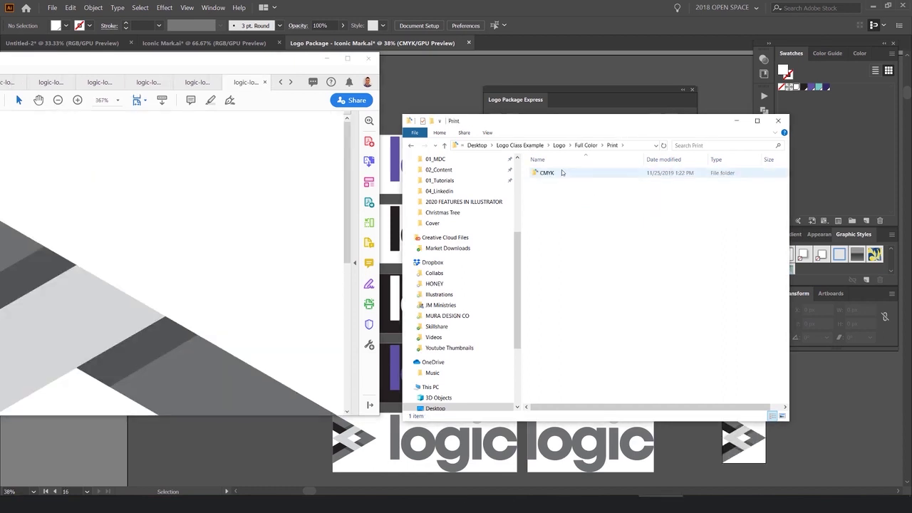
double_click(562, 172)
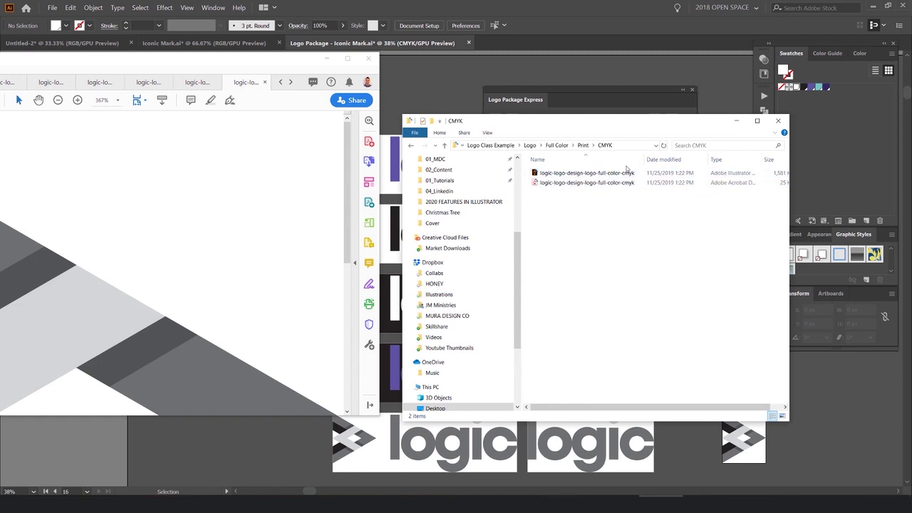
double_click(558, 174)
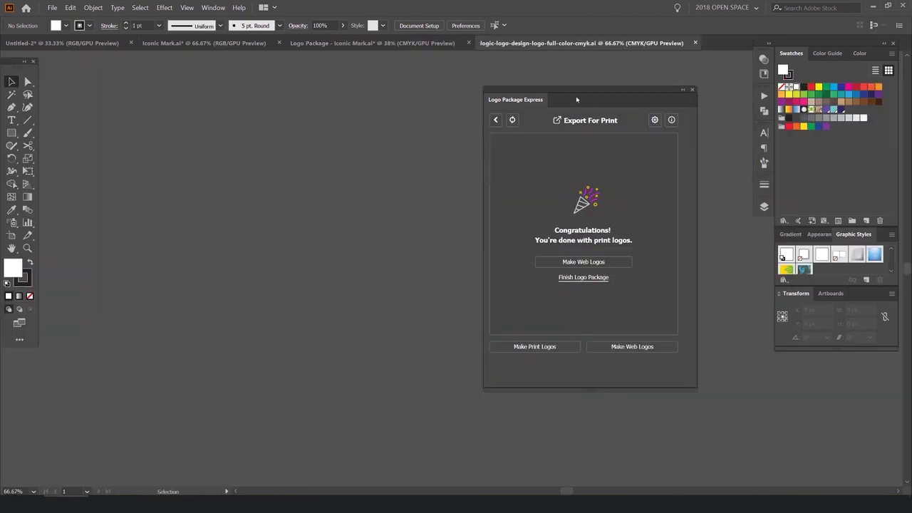
- Move the extension window aside and examine the exported full-colour CMYK logo on its artboard
drag(562, 93, 664, 100)
scroll(419, 241, down, 9)
scroll(342, 145, up, 4)
drag(406, 199, 570, 381)
scroll(347, 191, up, 2)
scroll(347, 191, up, 1)
drag(346, 218, 509, 281)
scroll(399, 327, up, 2)
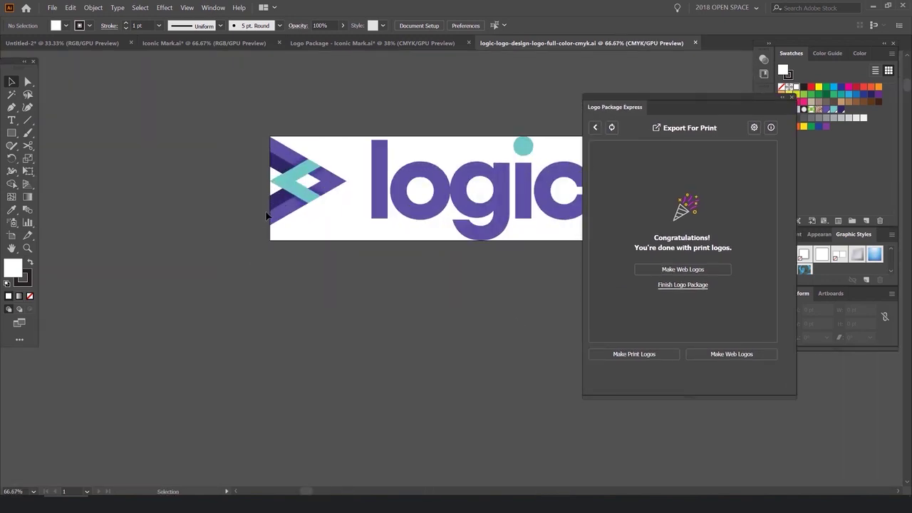
- Select artwork in the exported file, move it as a test, and undo the move
drag(267, 217, 104, 244)
drag(396, 119, 158, 276)
click(159, 281)
drag(354, 191, 403, 175)
key(ctrl+z)
click(517, 123)
drag(637, 96, 611, 89)
- Return to the package document, review the exported gray, inverted and reverse PDFs in Acrobat, and close Acrobat
click(402, 42)
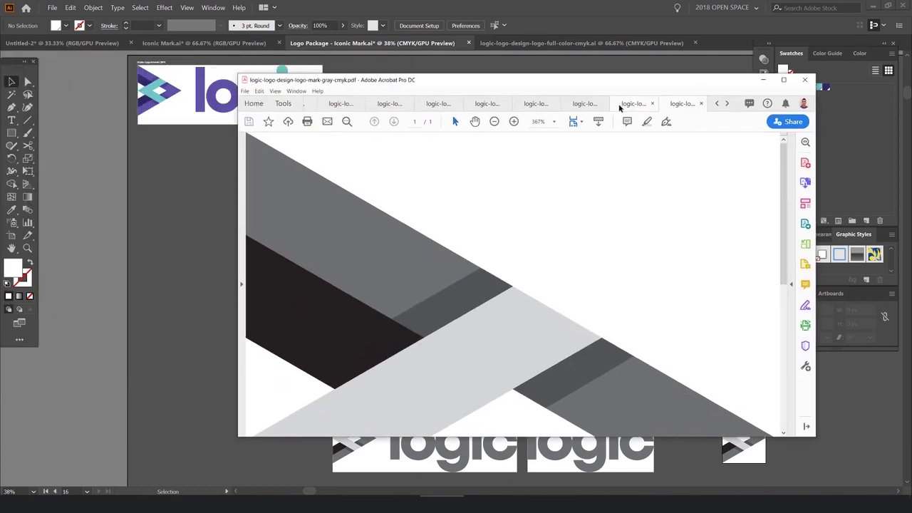
click(624, 106)
click(580, 106)
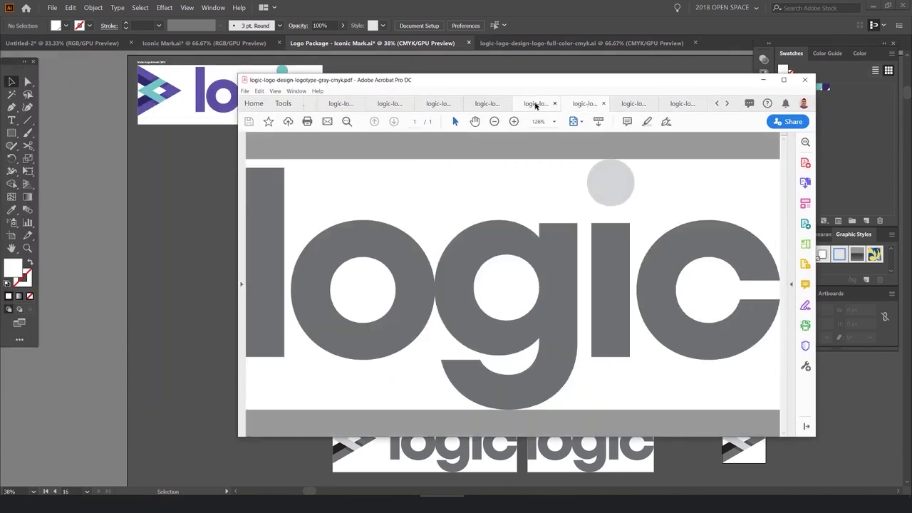
click(533, 106)
click(428, 105)
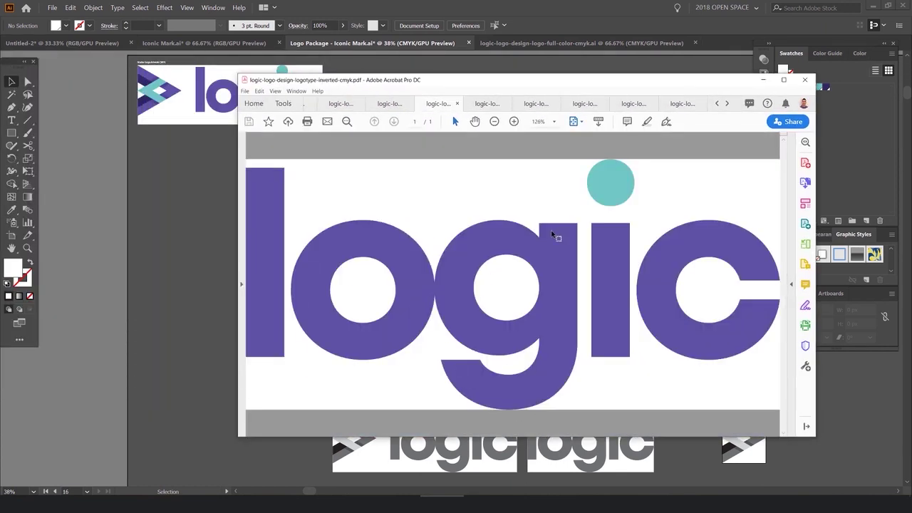
click(349, 108)
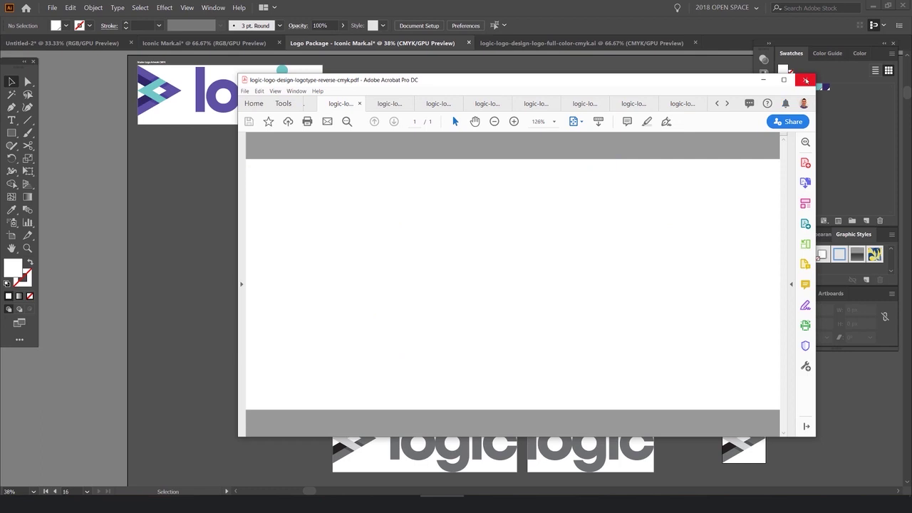
click(804, 80)
click(475, 277)
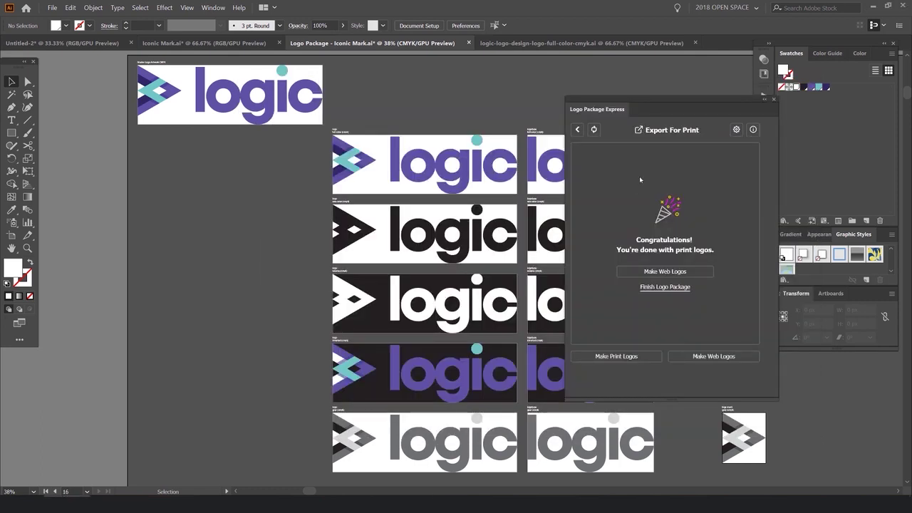
drag(647, 109, 579, 87)
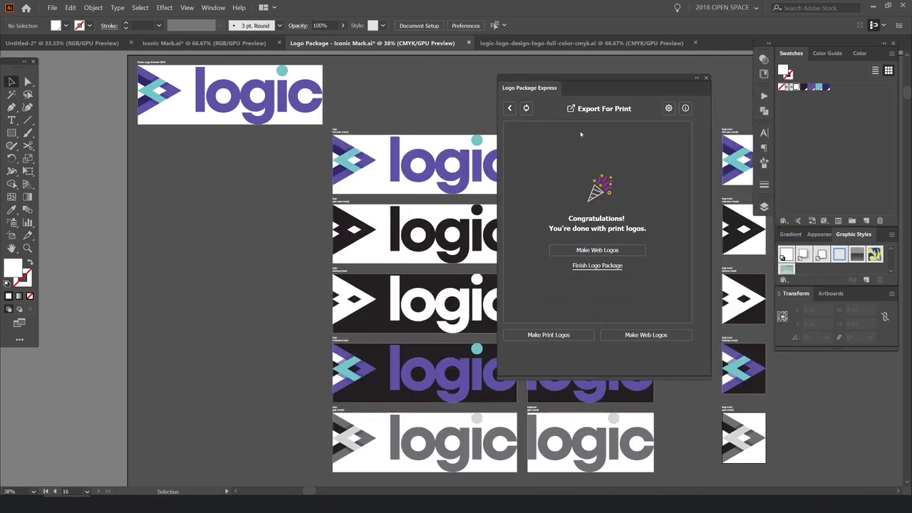
- Export the web logos and review the full-colour RGB PNG in the package's Logo, Full Color, Digital folder
click(595, 251)
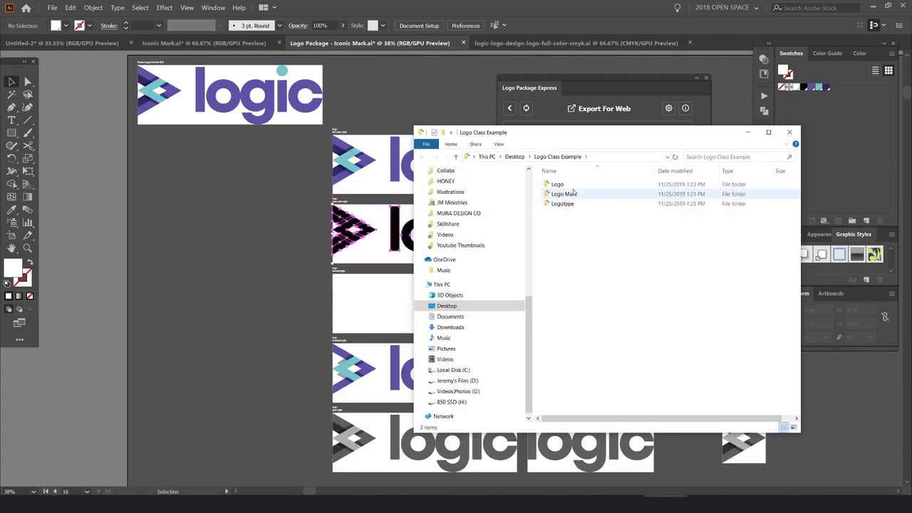
double_click(570, 184)
double_click(599, 184)
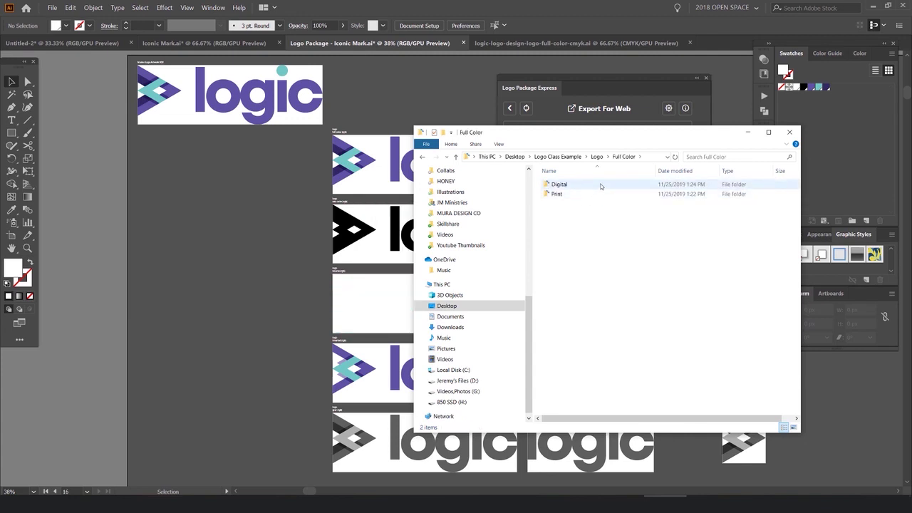
click(564, 186)
drag(585, 135, 503, 146)
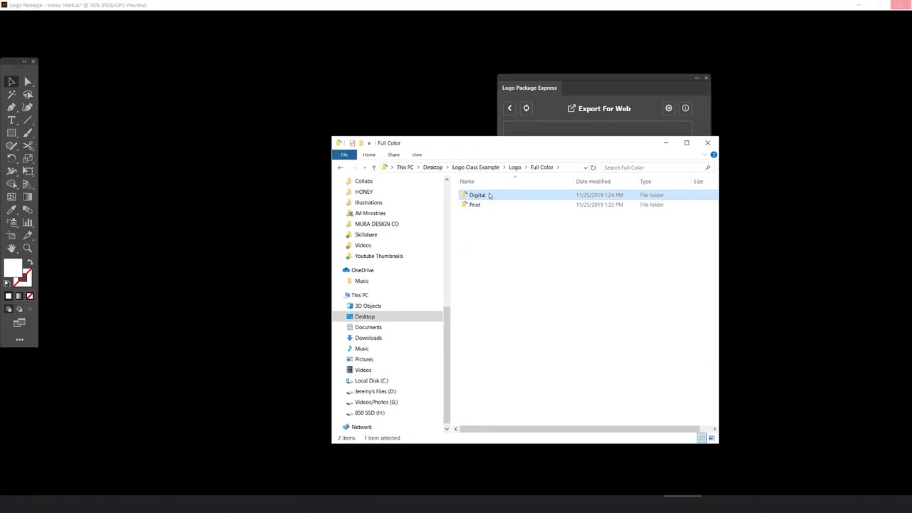
double_click(490, 195)
double_click(478, 208)
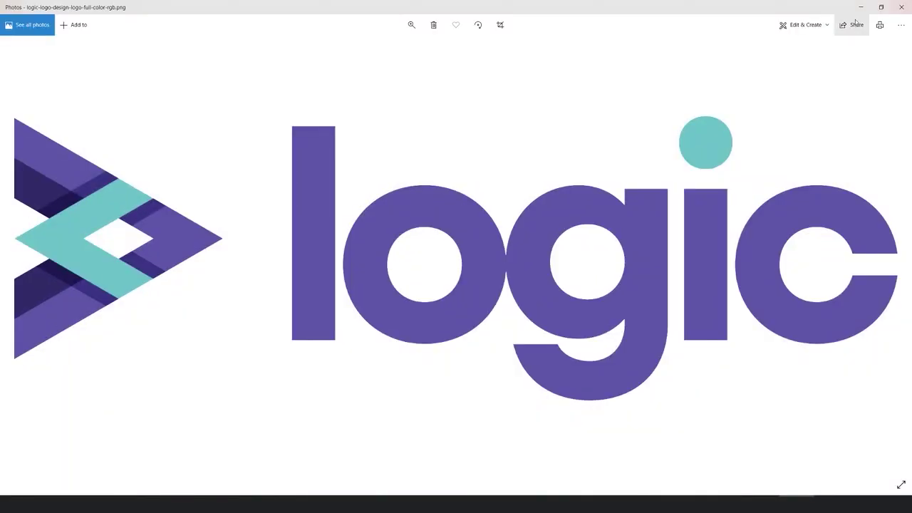
click(899, 10)
key(alt+Up)
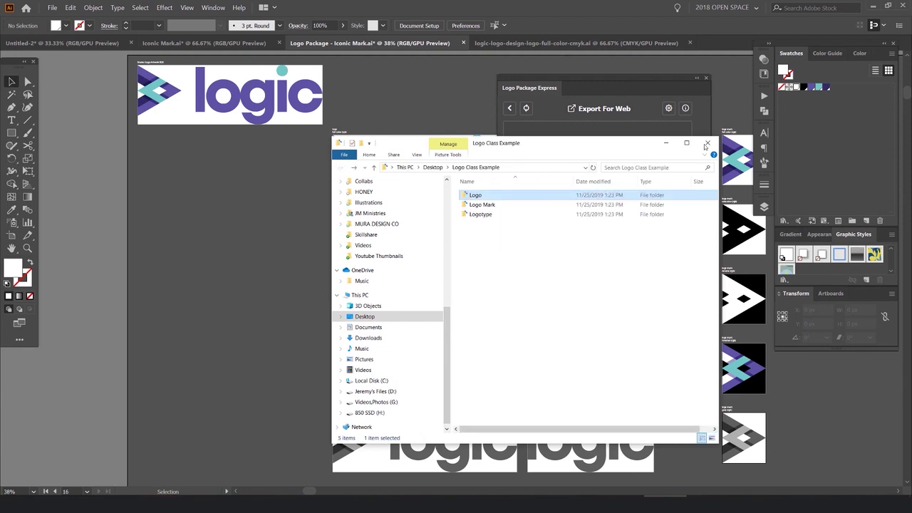
click(670, 144)
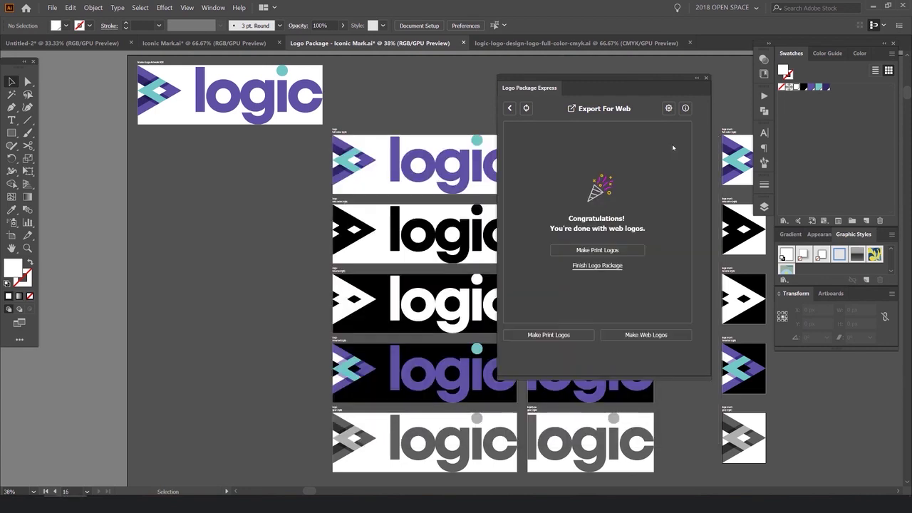
- Finish the logo package and close the Logo Package Express extension
click(604, 266)
click(466, 284)
click(550, 267)
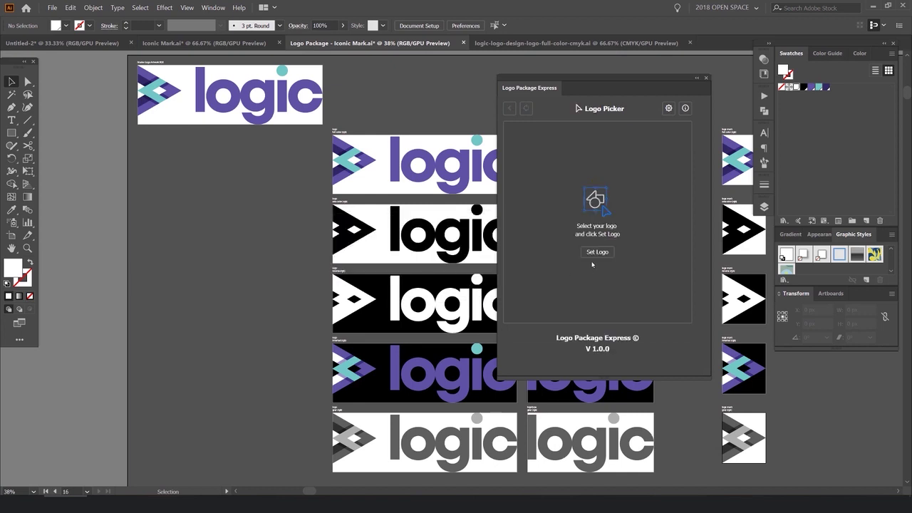
click(706, 78)
- Bring a copy of the Logic logo from Iconic Mark into Untitled-2 and place it above the blank artboards
drag(552, 145, 309, 263)
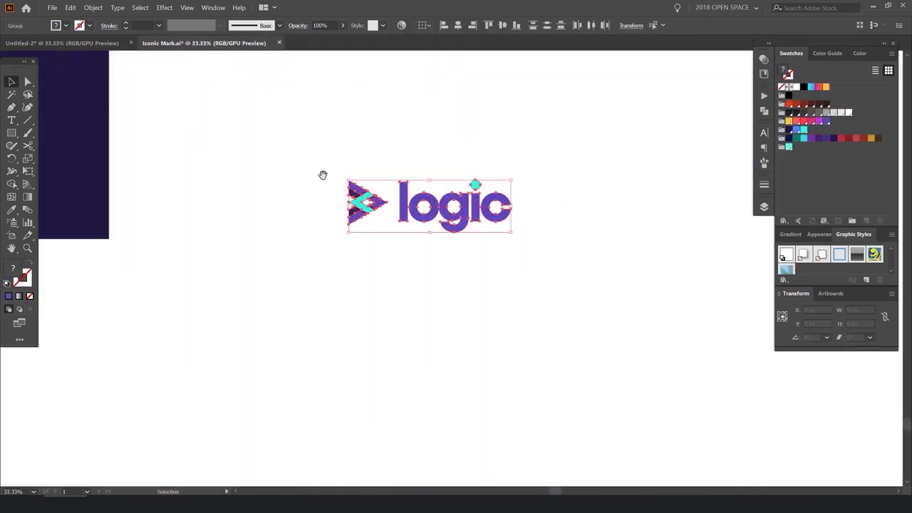
drag(322, 175, 357, 215)
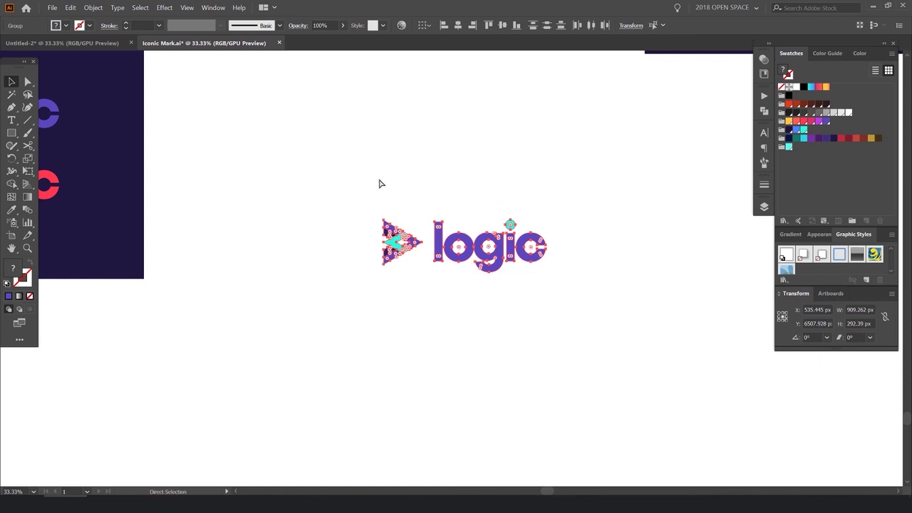
key(v)
key(ctrl+Tab)
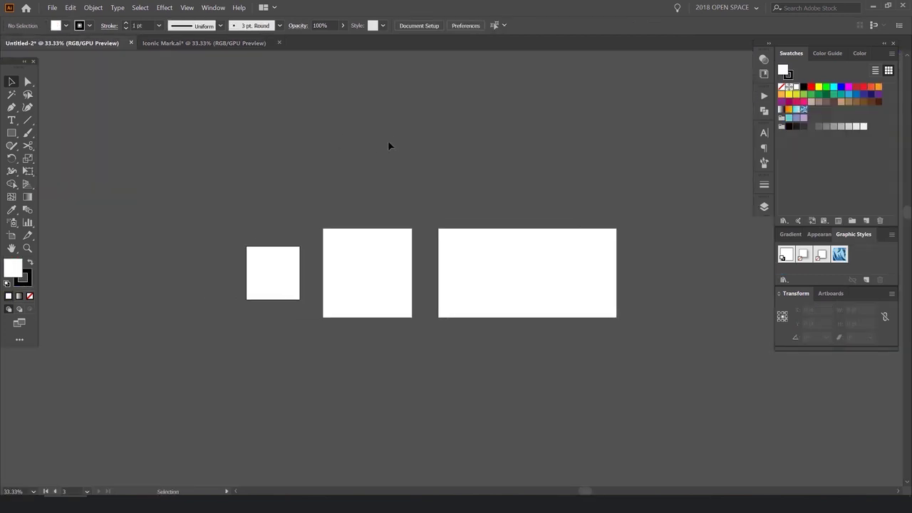
key(ctrl+v)
drag(459, 264, 352, 183)
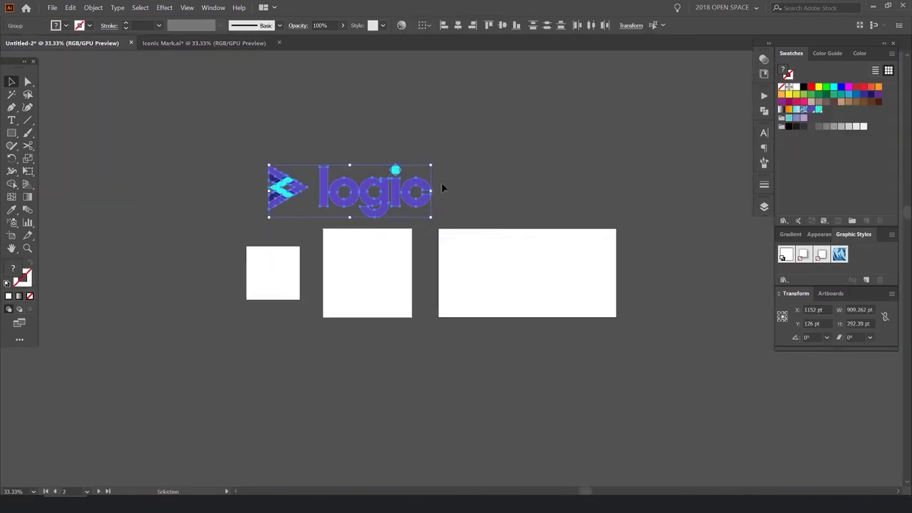
- Scale the pasted logo down and position it above the smallest artboard
scroll(321, 200, up, 1)
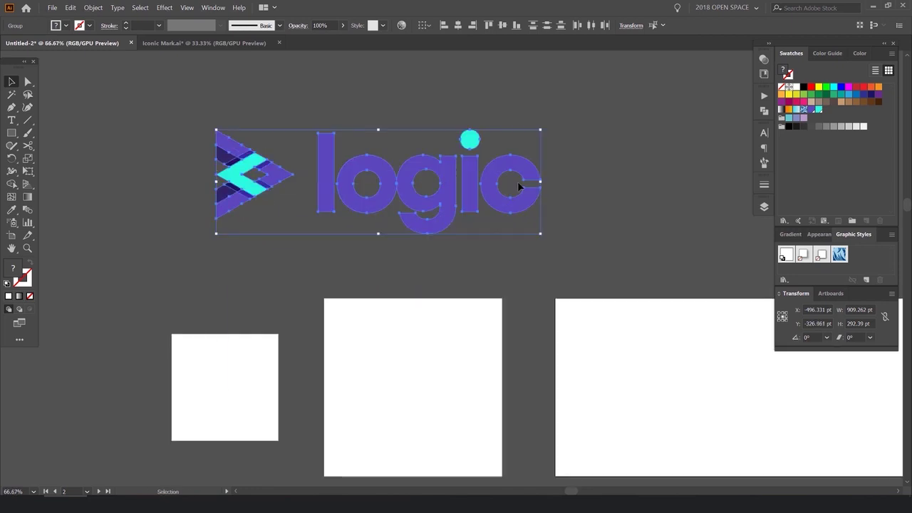
drag(545, 184, 319, 182)
click(378, 147)
drag(259, 180, 231, 255)
click(285, 239)
drag(359, 252, 450, 144)
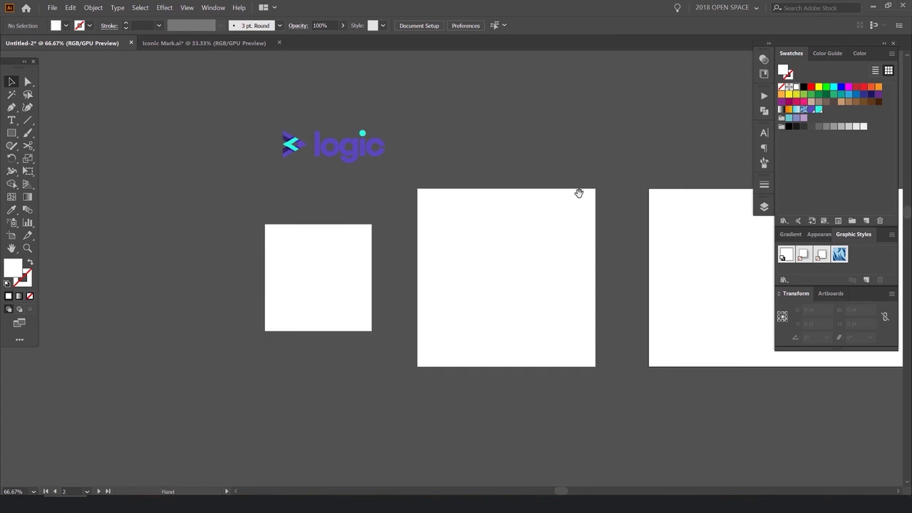
- Hide the panels and examine the three blank artboards, from the small square to the wide rectangle
drag(711, 163, 514, 176)
key(Tab)
drag(312, 194, 385, 193)
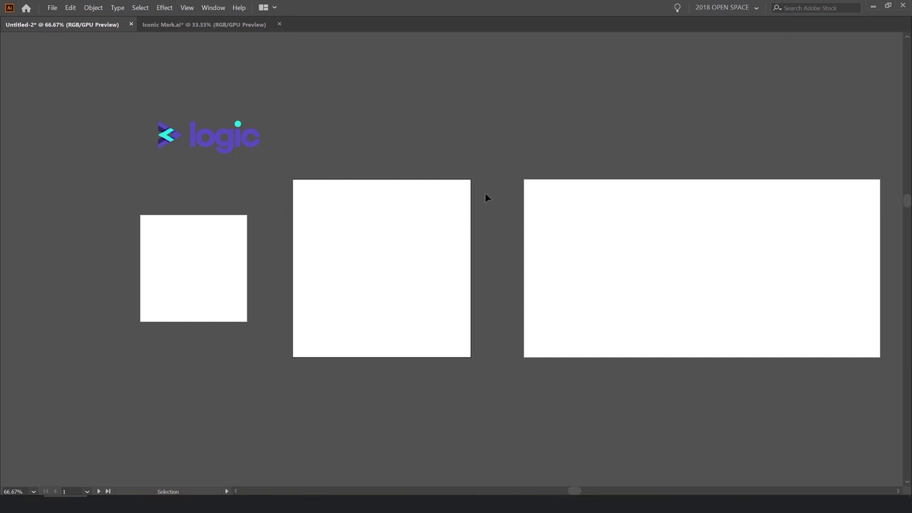
drag(398, 208, 350, 177)
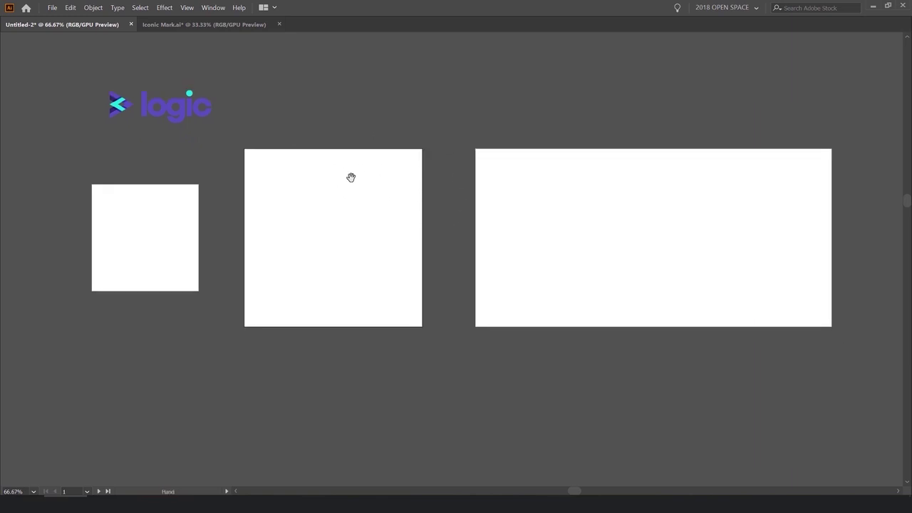
drag(462, 174, 392, 209)
scroll(297, 217, up, 1)
drag(504, 185, 326, 167)
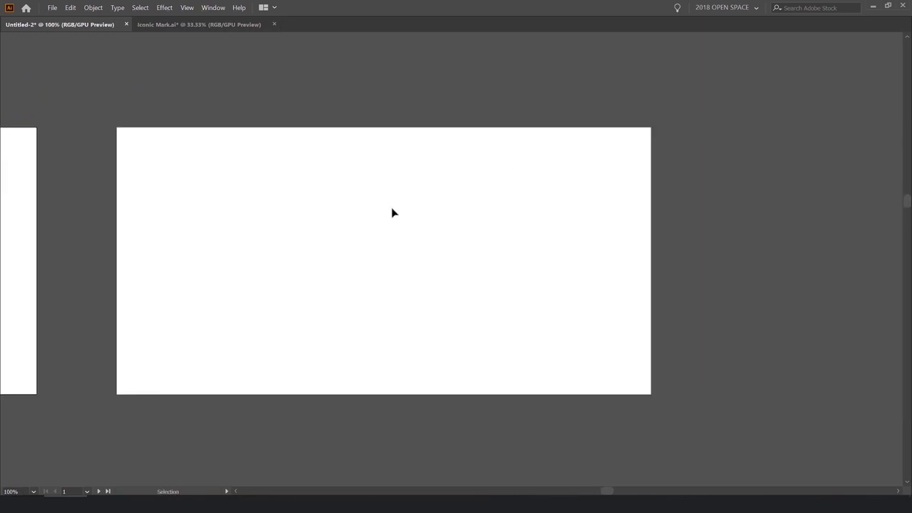
scroll(410, 205, down, 2)
scroll(357, 205, up, 1)
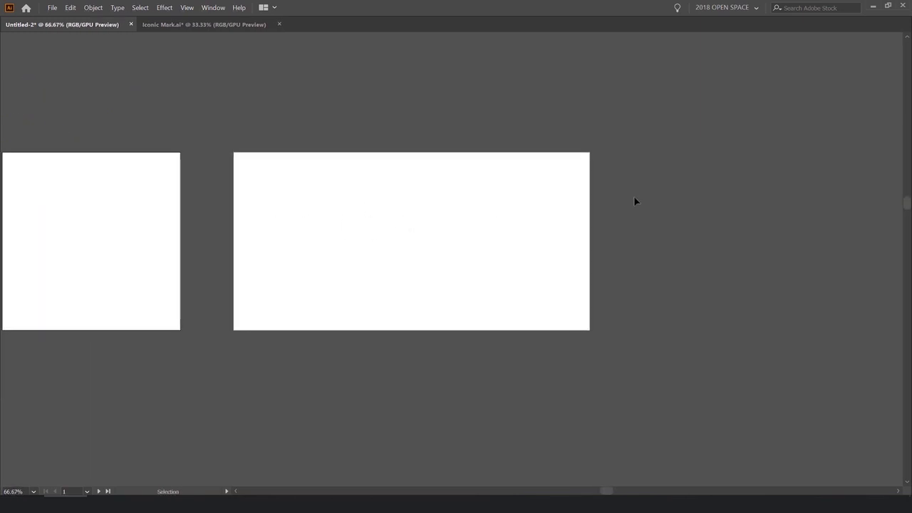
drag(411, 205, 710, 184)
drag(521, 121, 572, 163)
drag(479, 173, 477, 173)
- Draw a trial artboard about 672 by 414 pt above the others, check its width and height fields, and delete it
key(shift+o)
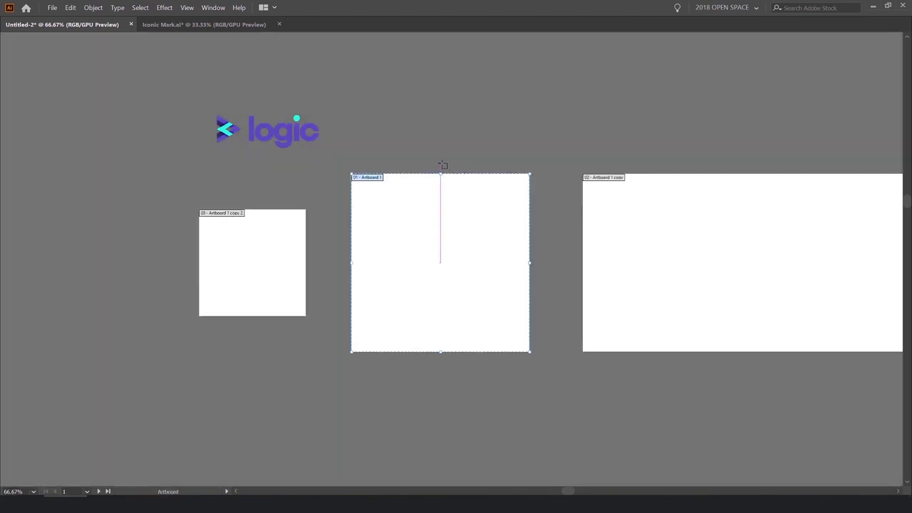
drag(448, 121, 399, 340)
drag(342, 131, 583, 277)
key(Tab)
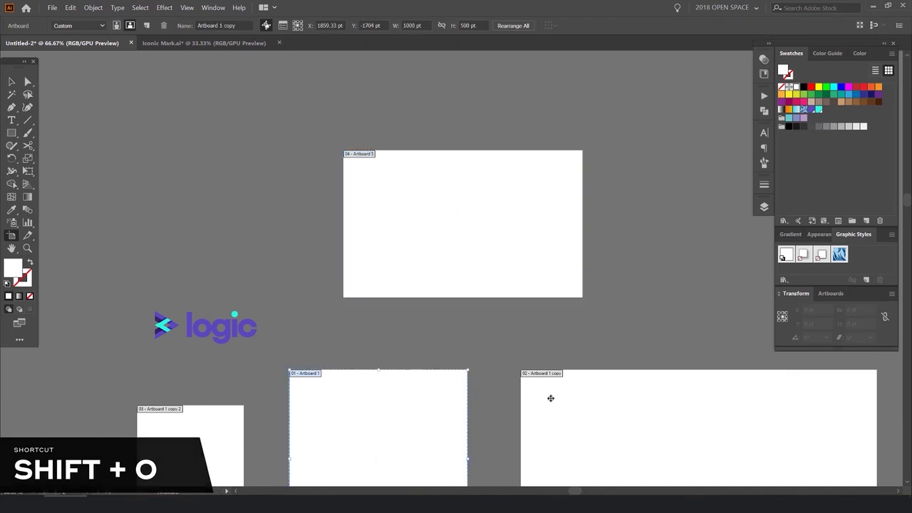
click(428, 25)
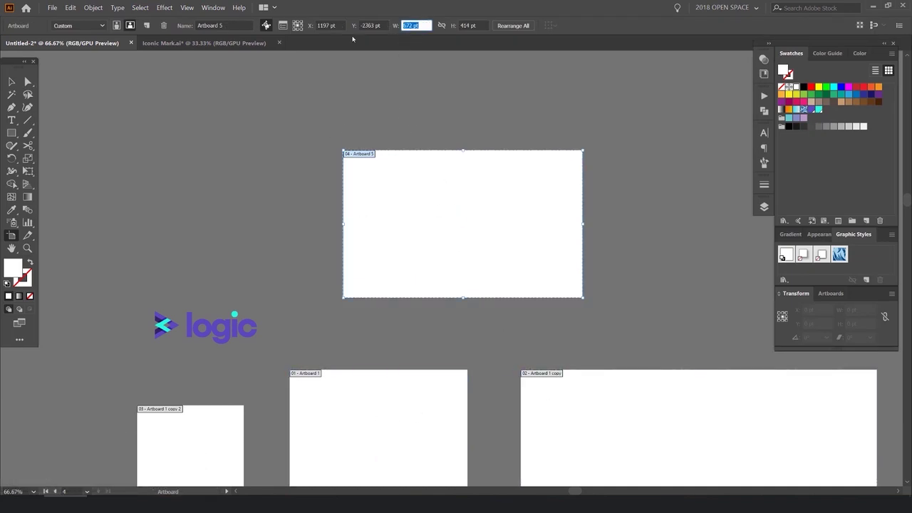
click(473, 26)
click(447, 185)
key(Delete)
- Check the width and height settings of the smallest artboard
scroll(490, 291, down, 5)
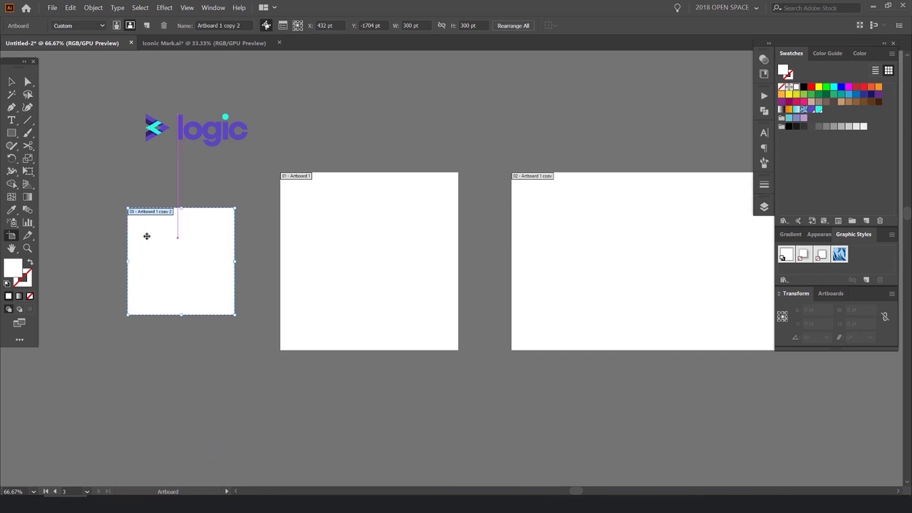
key(ctrl+equal)
key(ctrl+equal)
drag(420, 25, 404, 28)
click(472, 25)
drag(491, 146, 421, 252)
scroll(421, 252, down, 1)
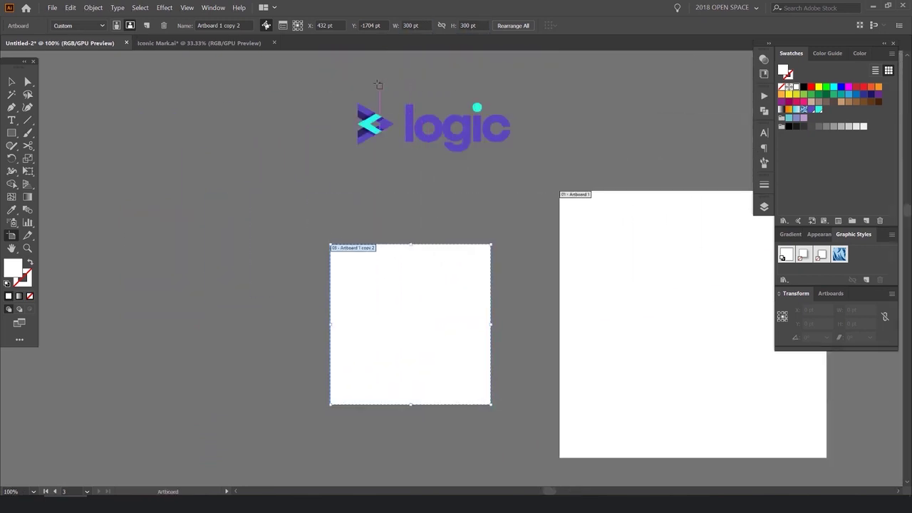
- Place a copy of the arrow-shaped logo mark on the smallest artboard, keeping the original logo above it
key(v)
click(380, 119)
click(485, 114)
click(365, 125)
drag(366, 125, 417, 330)
scroll(417, 330, up, 2)
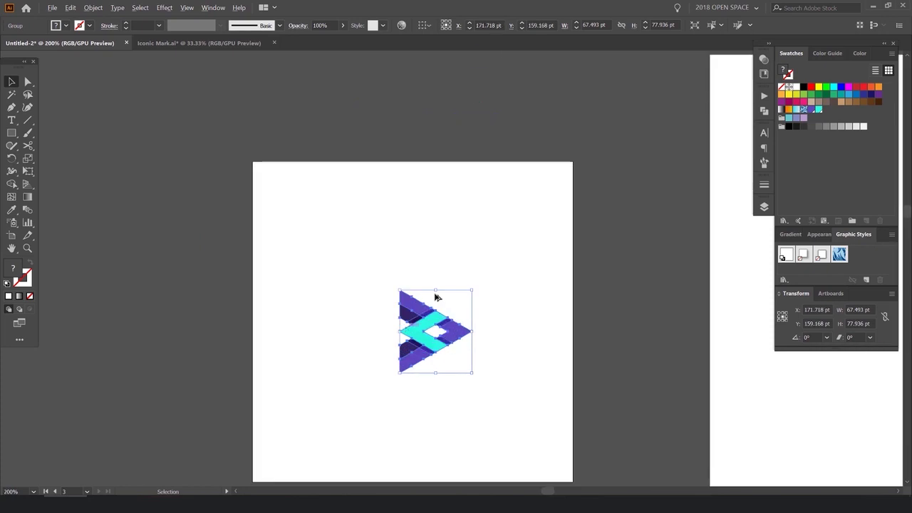
- Delete the translucent shadow shapes beside the turquoise chevron from the copied logo mark
scroll(437, 297, up, 3)
key(a)
click(392, 266)
key(Delete)
click(434, 301)
key(Delete)
click(436, 357)
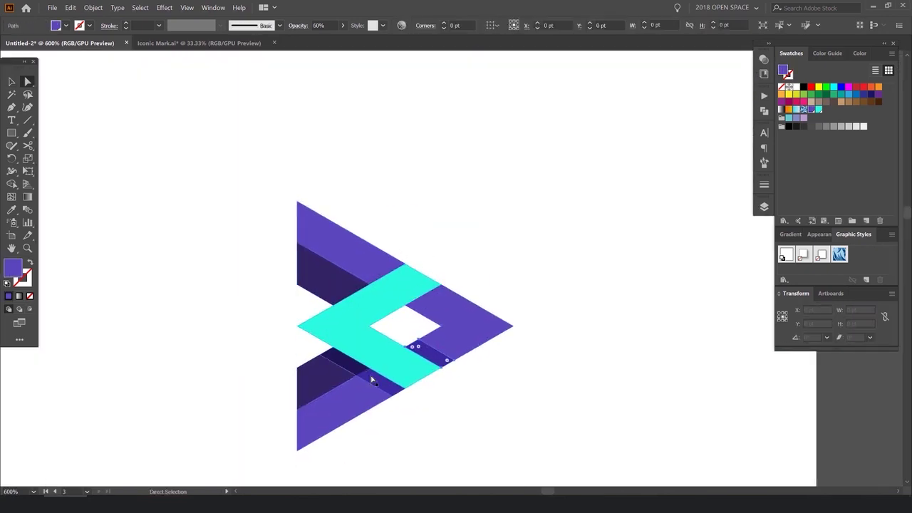
key(Delete)
click(372, 378)
key(Delete)
- Enlarge the simplified logo mark to nearly fill the smallest artboard, leaving a narrow margin around it
scroll(488, 240, down, 3)
key(v)
drag(393, 324, 518, 192)
click(510, 246)
click(427, 295)
drag(447, 278, 436, 264)
drag(502, 250, 522, 250)
drag(568, 250, 591, 251)
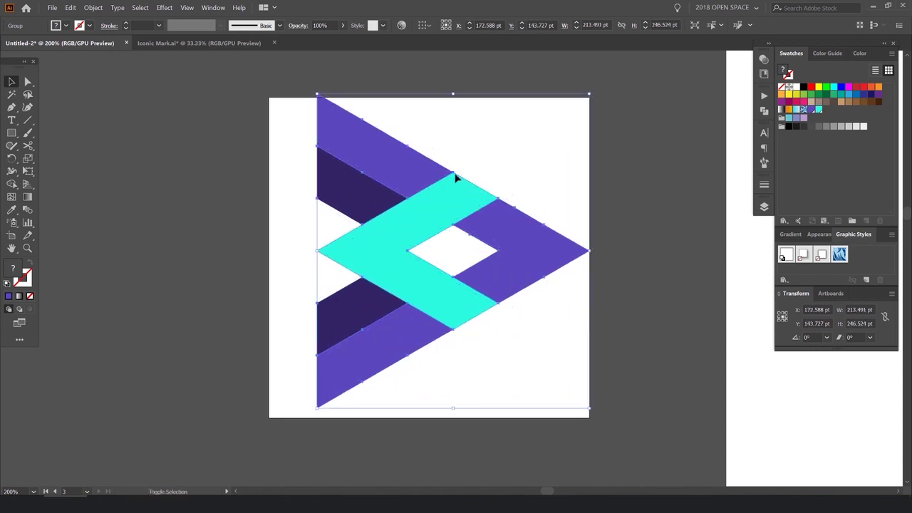
drag(454, 97, 453, 112)
click(556, 142)
click(396, 306)
- Copy the full logo onto the medium square and wide artboards, scaling it to about 661 by 213 pt on the wide one
scroll(502, 237, down, 3)
drag(546, 205, 405, 263)
drag(438, 225, 336, 337)
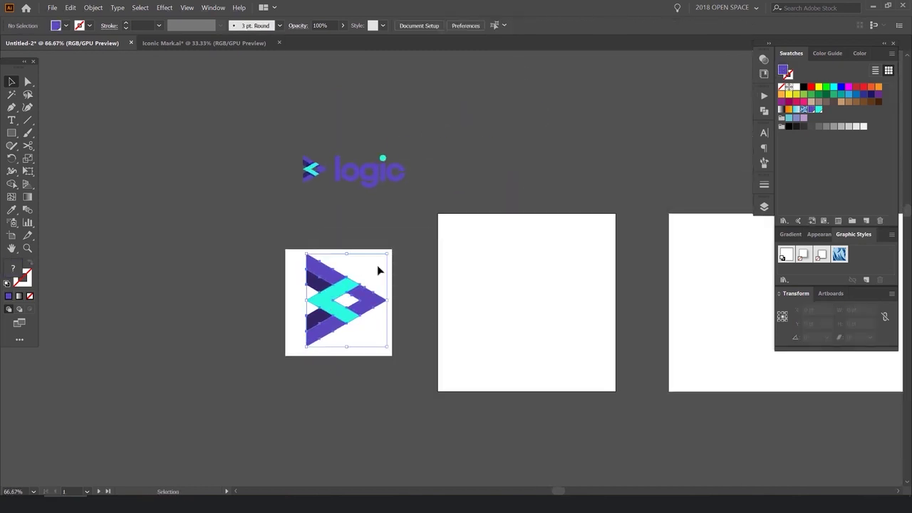
drag(452, 141, 373, 143)
drag(280, 179, 450, 283)
click(492, 235)
drag(493, 234, 411, 193)
drag(213, 146, 727, 279)
drag(728, 279, 536, 256)
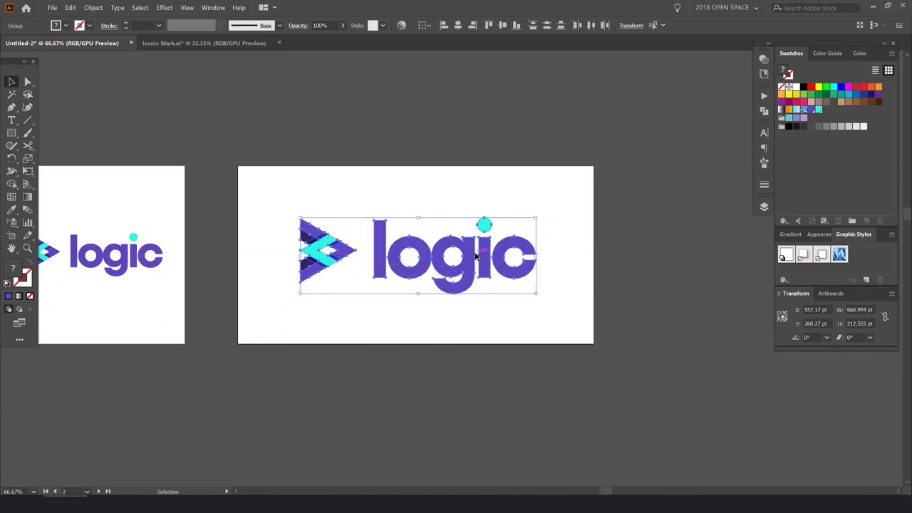
- Duplicate the wide artboard with its full-colour logo directly below the original
scroll(479, 257, down, 1)
drag(532, 288, 509, 240)
key(shift+o)
drag(475, 164, 381, 389)
key(v)
drag(340, 350, 378, 244)
- Recolour the mark, lettering and dot of the duplicated logo solid black
click(552, 200)
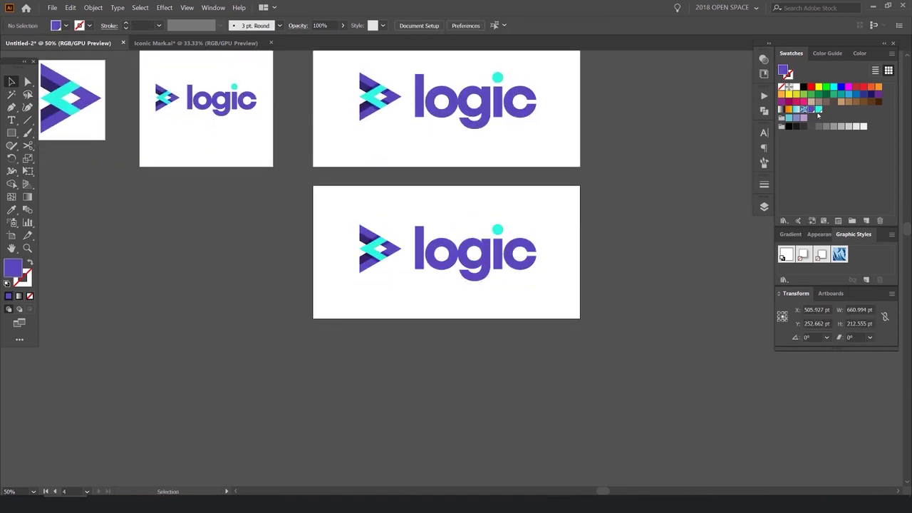
click(803, 87)
click(499, 229)
click(811, 88)
drag(394, 212, 349, 281)
click(803, 86)
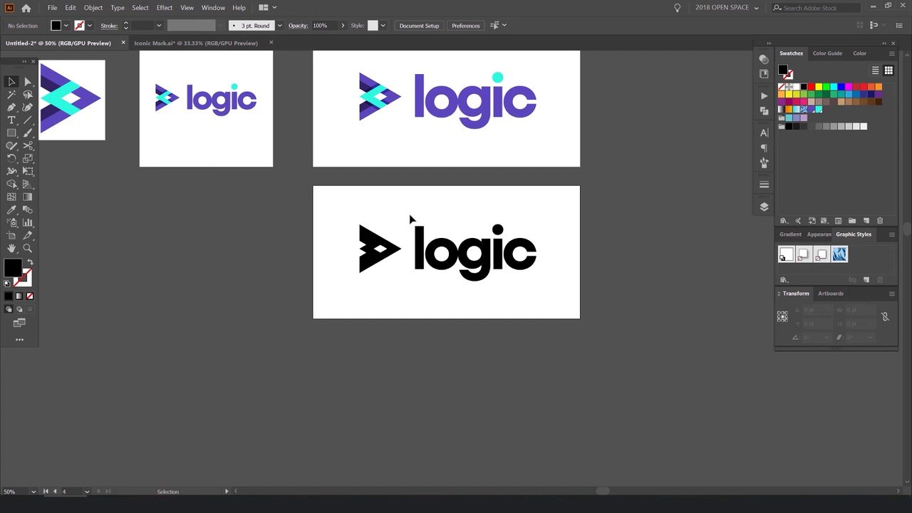
- Duplicate the black logo's artboard directly below it
scroll(406, 214, down, 1)
drag(402, 208, 396, 219)
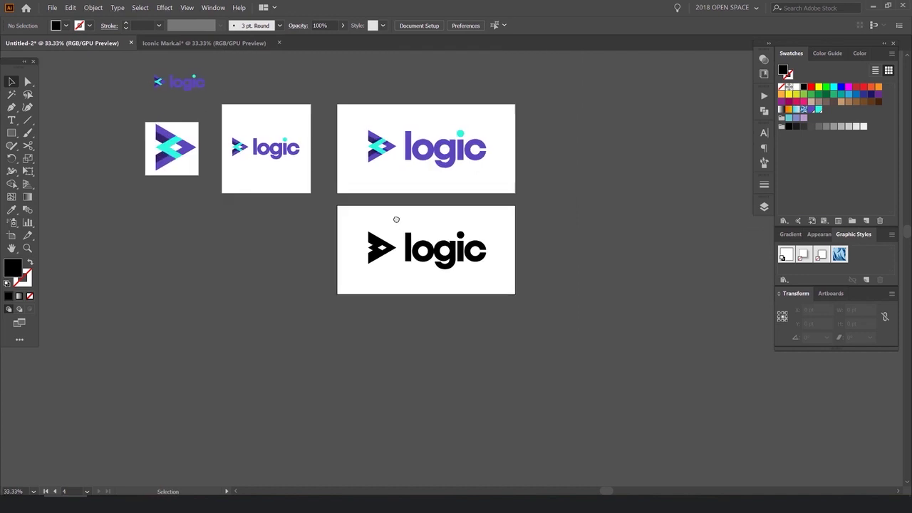
key(shift+o)
drag(492, 233, 489, 329)
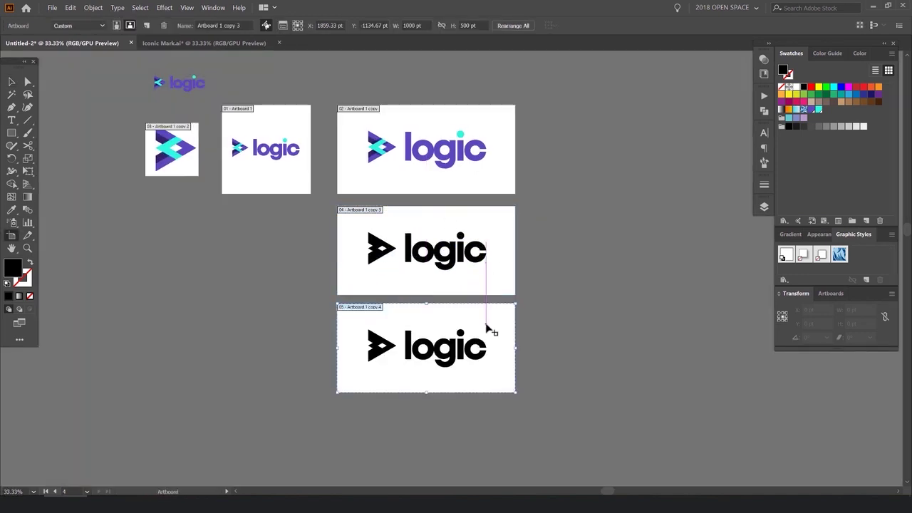
scroll(507, 244, down, 1)
scroll(498, 235, up, 1)
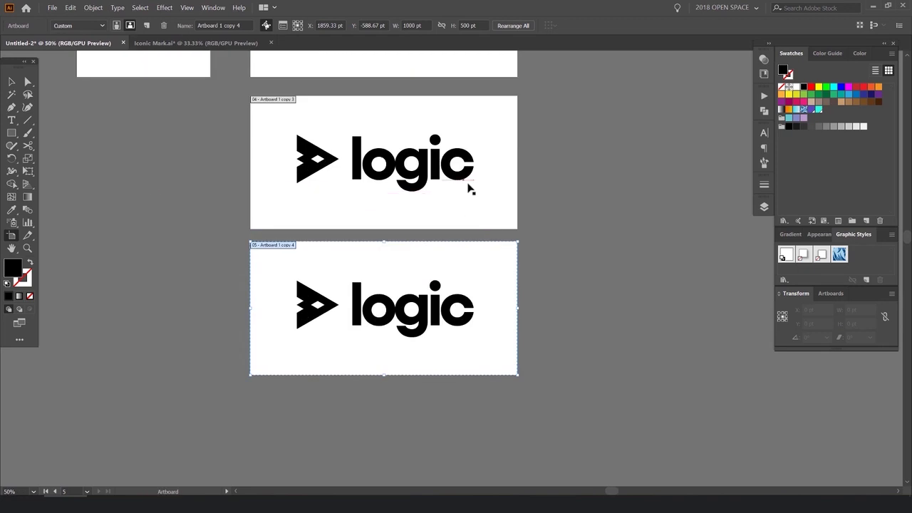
drag(473, 259, 472, 375)
key(ctrl+z)
- Recolour the logo on the lowest artboard white
key(v)
click(430, 288)
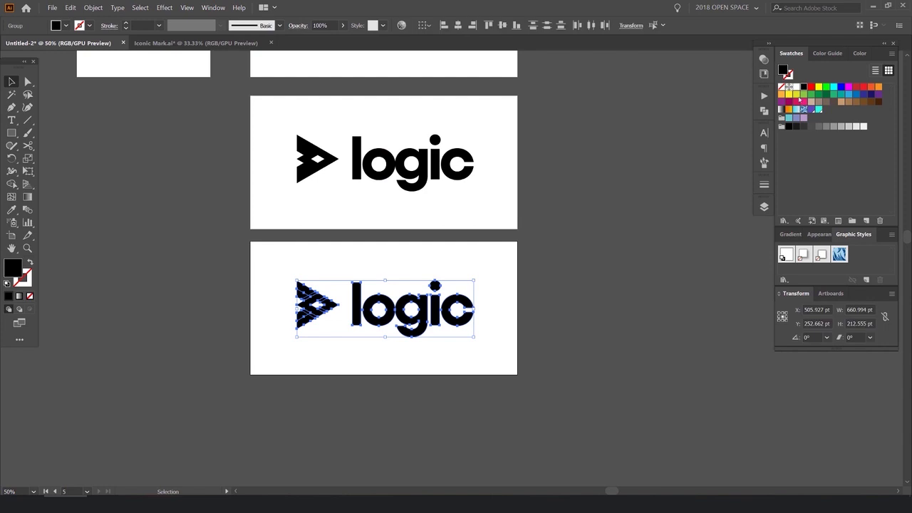
click(796, 87)
click(342, 255)
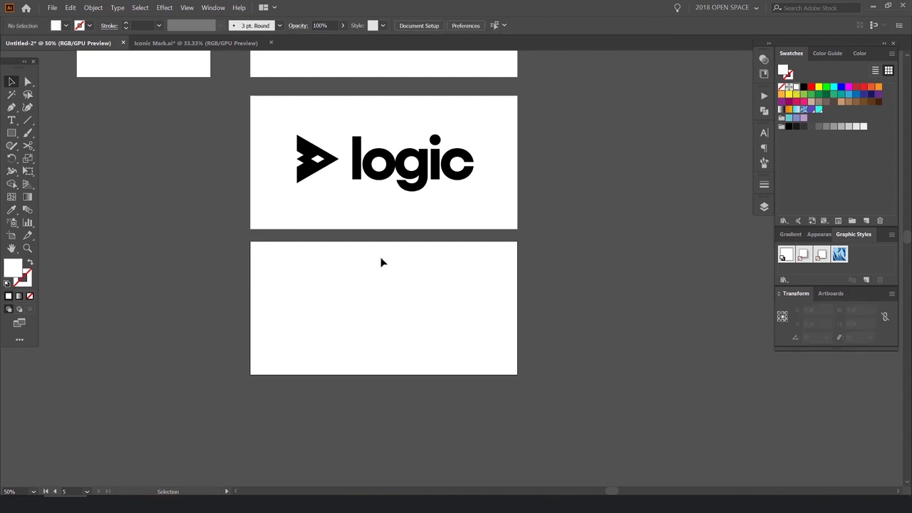
- Select the white logo on the lowest artboard to reveal it and look over all the logo variations
drag(205, 365, 300, 329)
scroll(467, 273, down, 2)
drag(539, 156, 486, 120)
scroll(426, 159, up, 2)
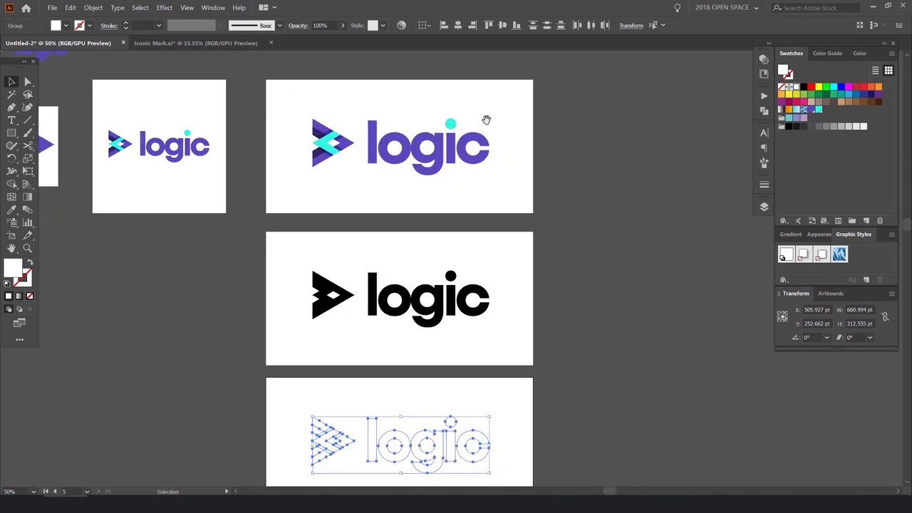
drag(374, 96, 434, 121)
scroll(433, 120, down, 1)
drag(550, 81, 532, 92)
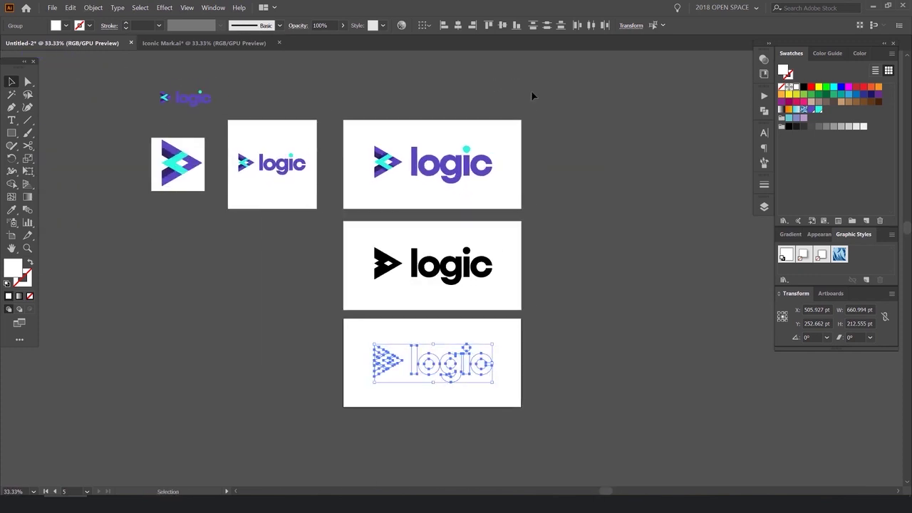
key(ctrl+alt+e)
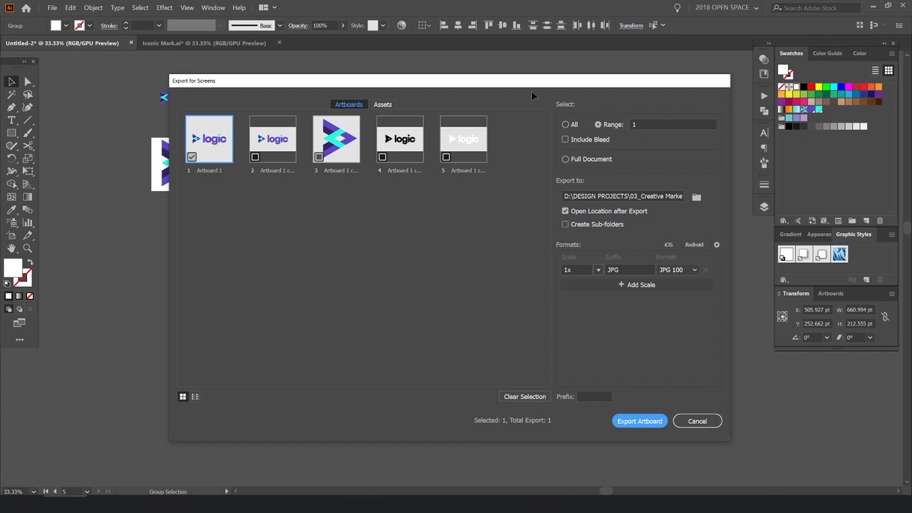
drag(198, 81, 172, 80)
key(Escape)
- Start an Export for Screens of the logo artboards
click(67, 8)
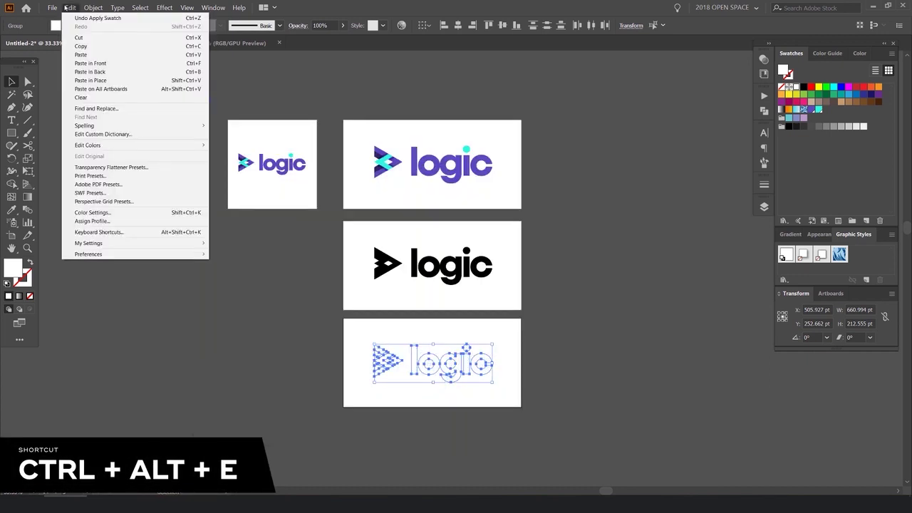
mouse_move(50, 8)
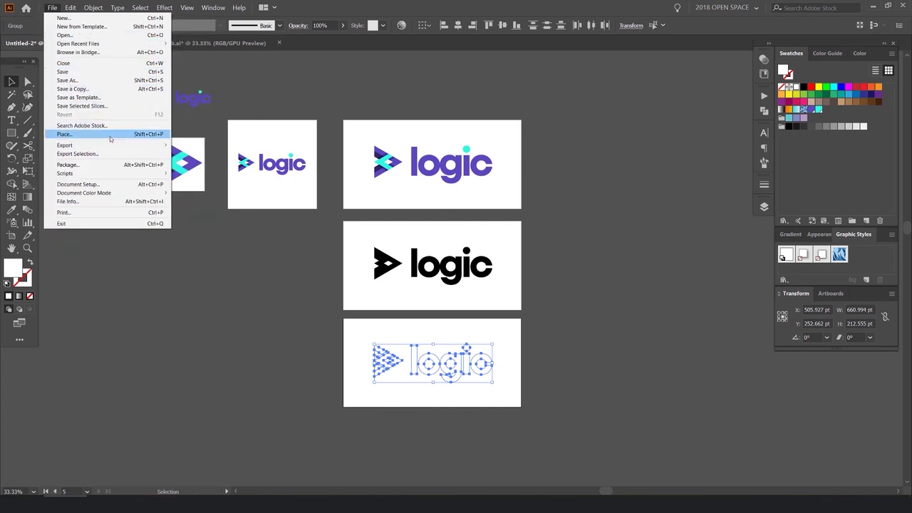
mouse_move(119, 150)
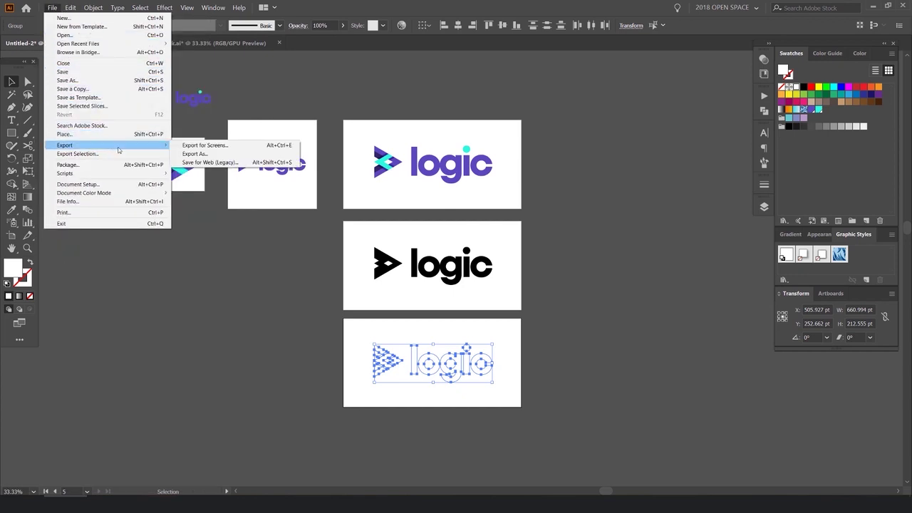
click(235, 146)
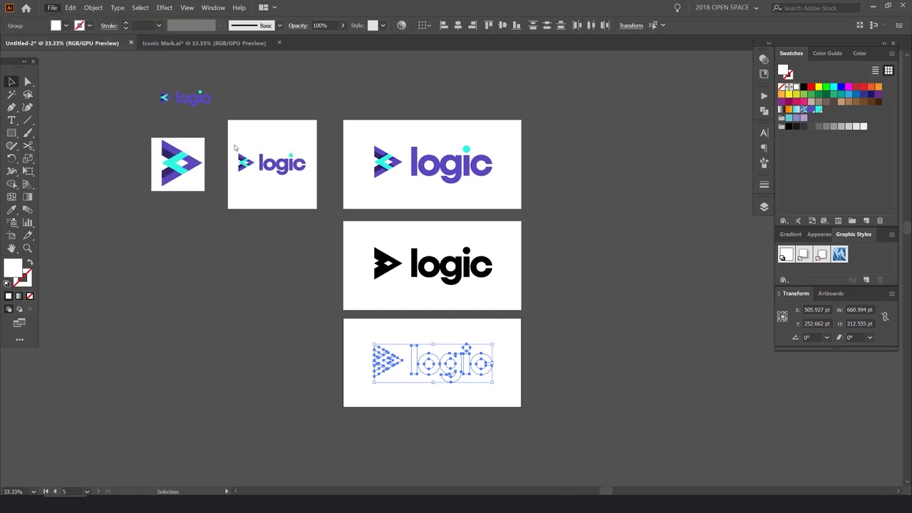
drag(703, 440, 631, 425)
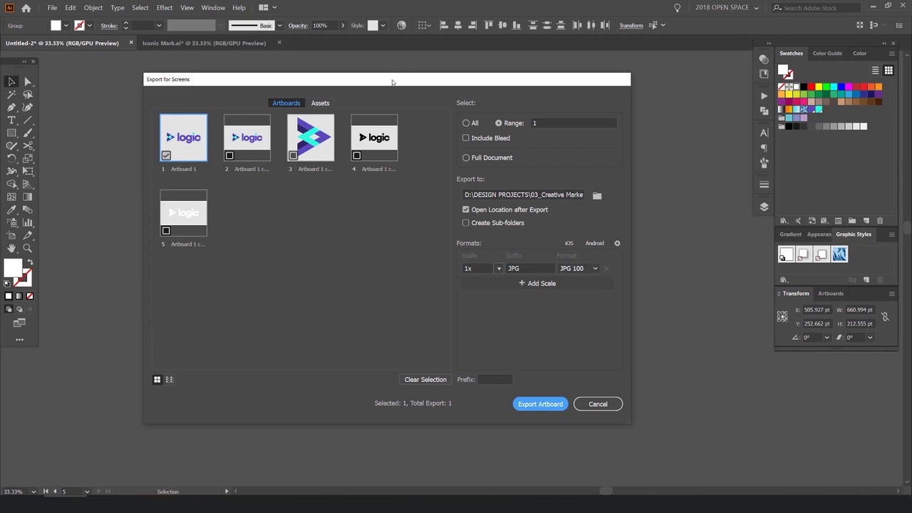
drag(392, 82, 443, 81)
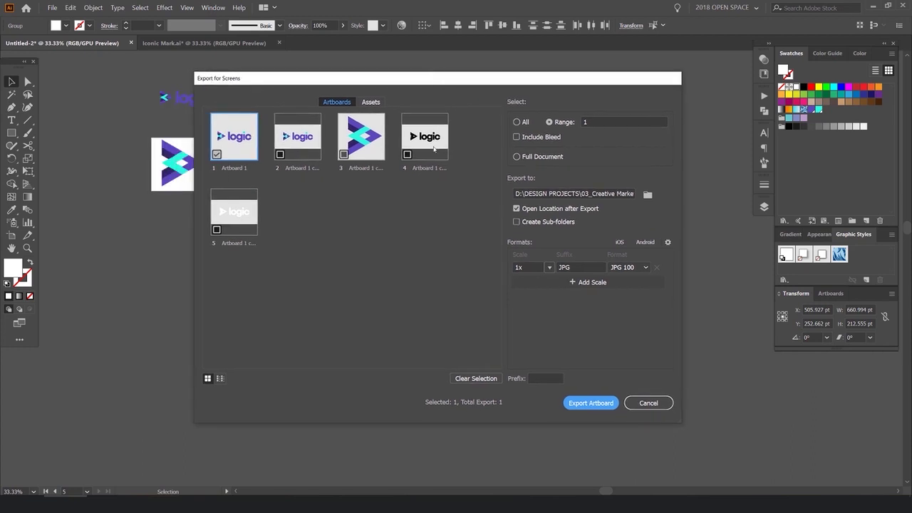
- Rename artboard 1 as Logo Primary and artboard 2 as Logo Long in the export list
double_click(236, 168)
text(L)
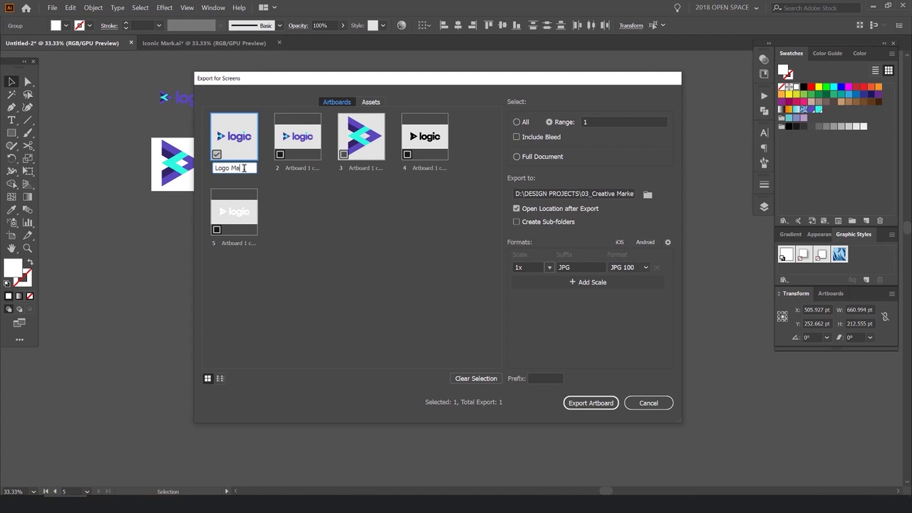
text(ogo Primary)
key(Return)
double_click(313, 169)
text(Logo Logo)
key(Return)
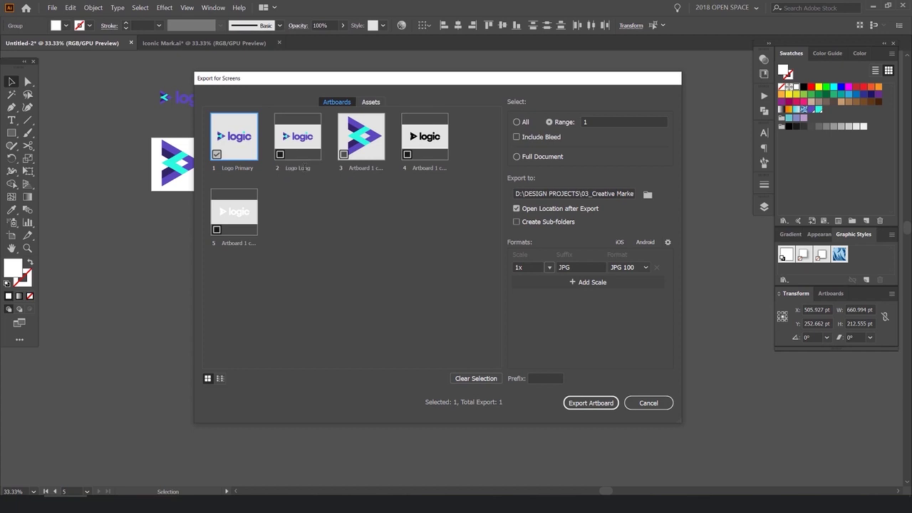
- Rename artboard 3 as Logo mark and the black logo's artboard as Logomark_Black
double_click(376, 167)
text(Logo mark)
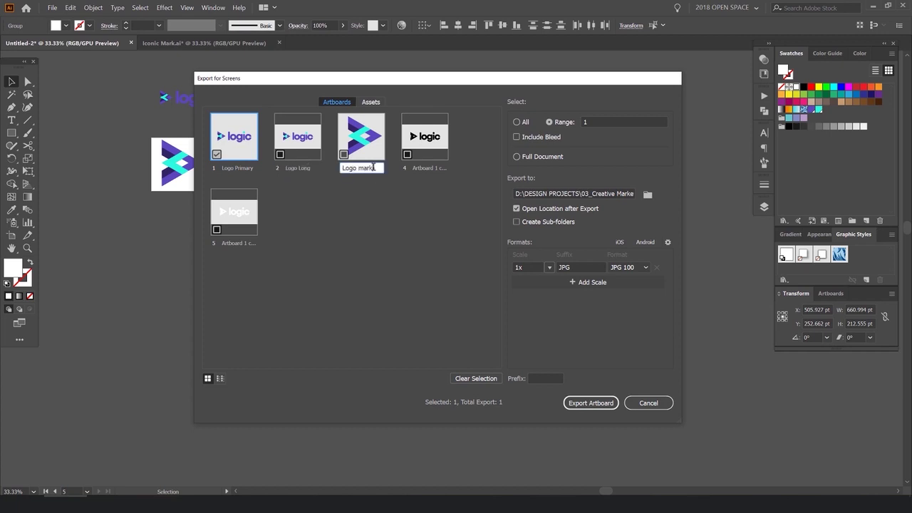
key(Return)
double_click(426, 167)
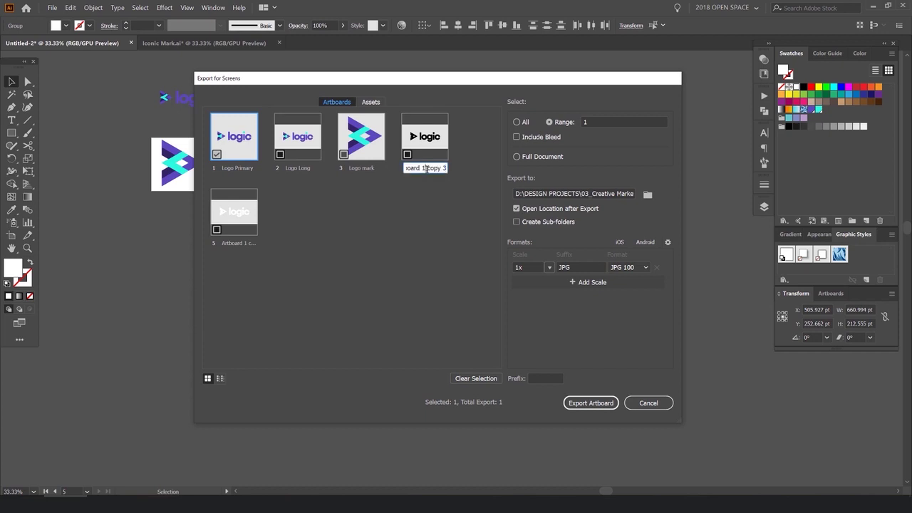
text(Logo)
text(mark_Black)
click(354, 221)
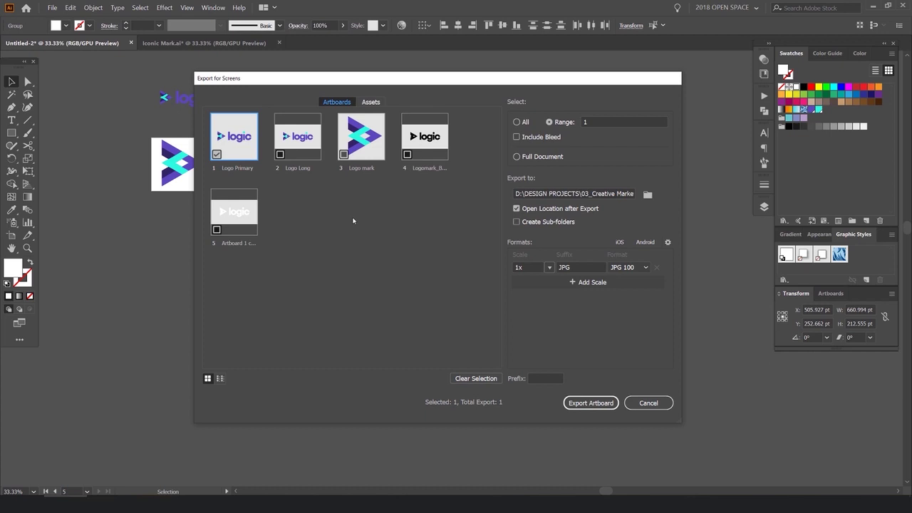
- Rename the white logo's artboard as Logomark_White by reusing the black artboard's name, and check the full names as a list
double_click(426, 167)
key(ctrl+c)
double_click(247, 243)
key(ctrl+v)
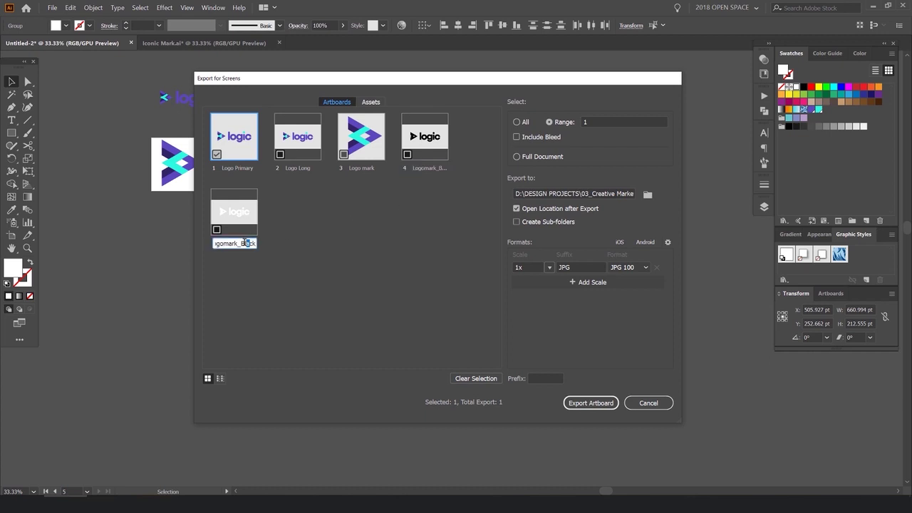
key(BackSpace)
text(White)
key(Return)
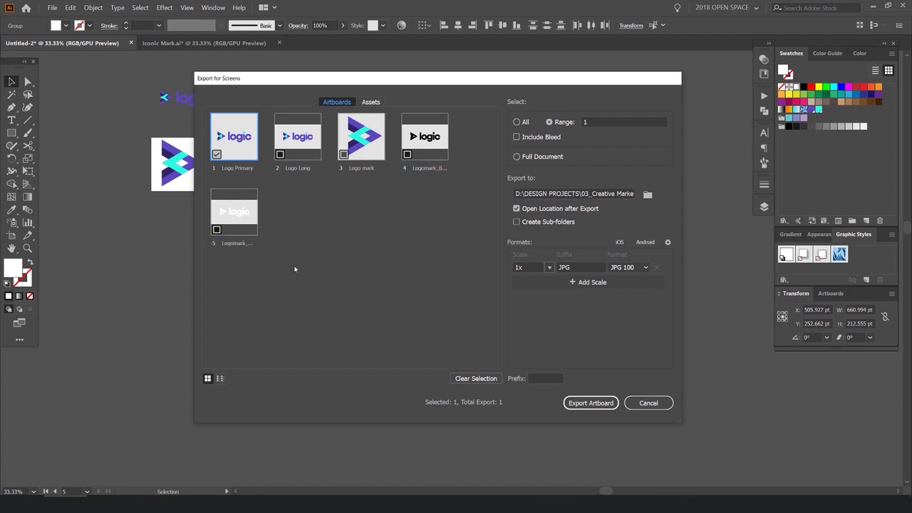
click(220, 378)
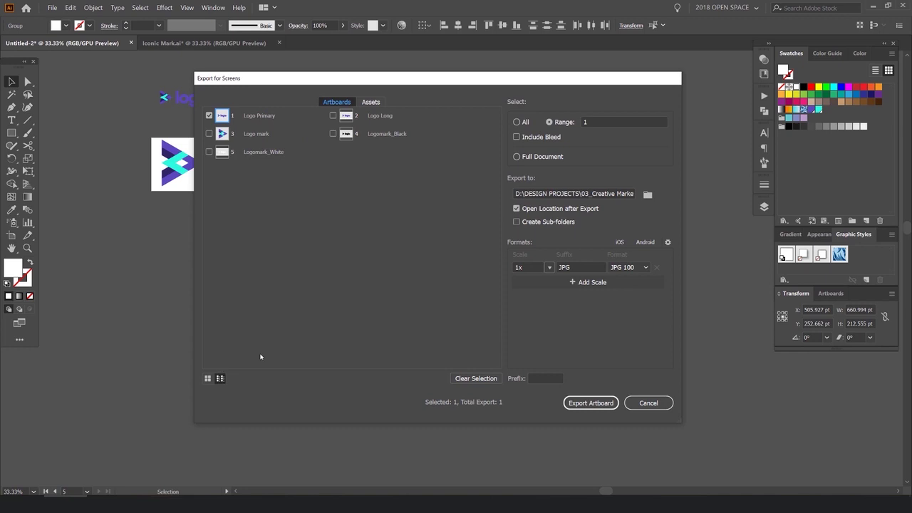
click(208, 378)
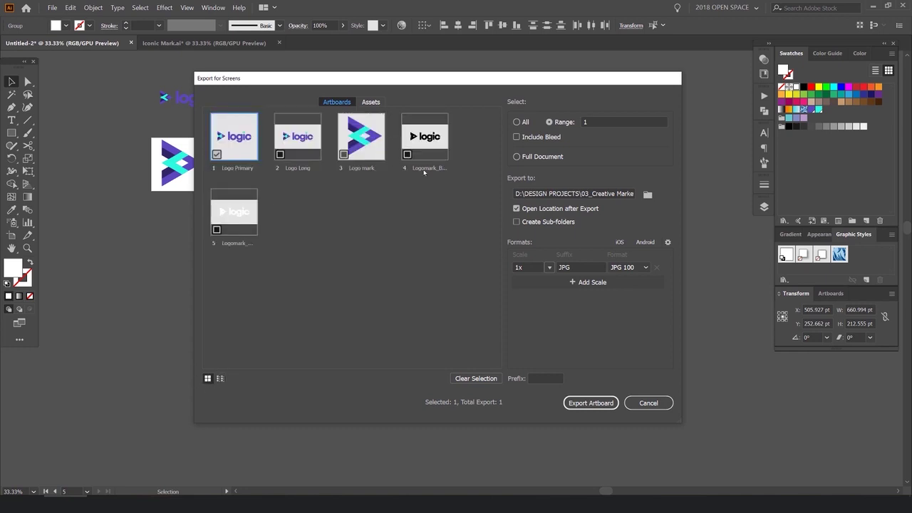
- Create a Logo Files folder on the Desktop and set it as the export destination
click(594, 121)
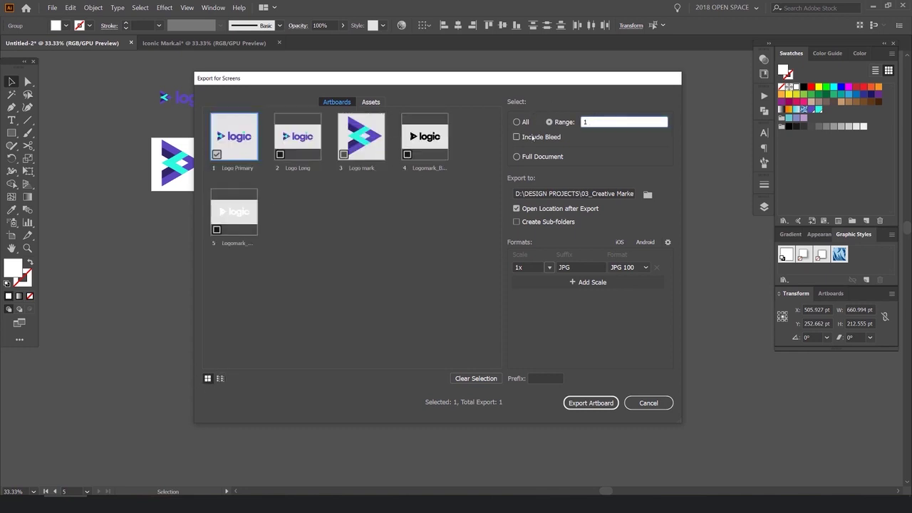
drag(547, 87, 545, 65)
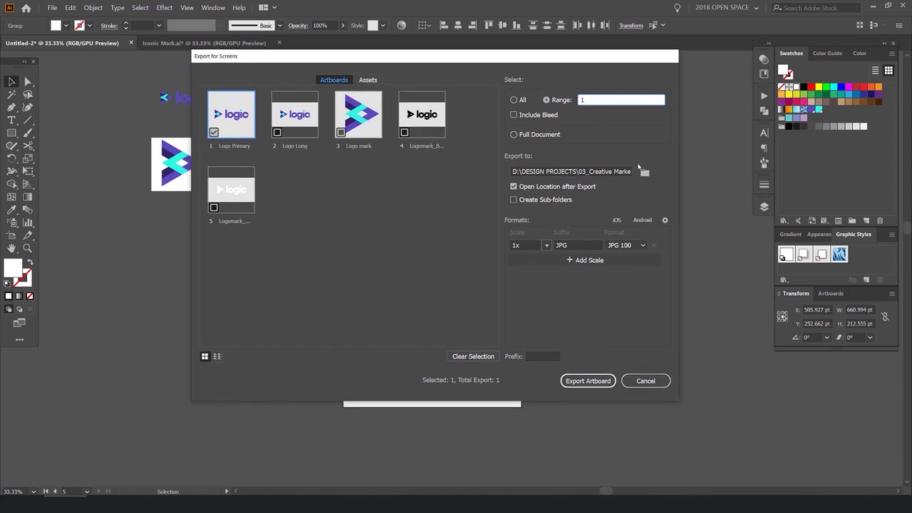
click(644, 172)
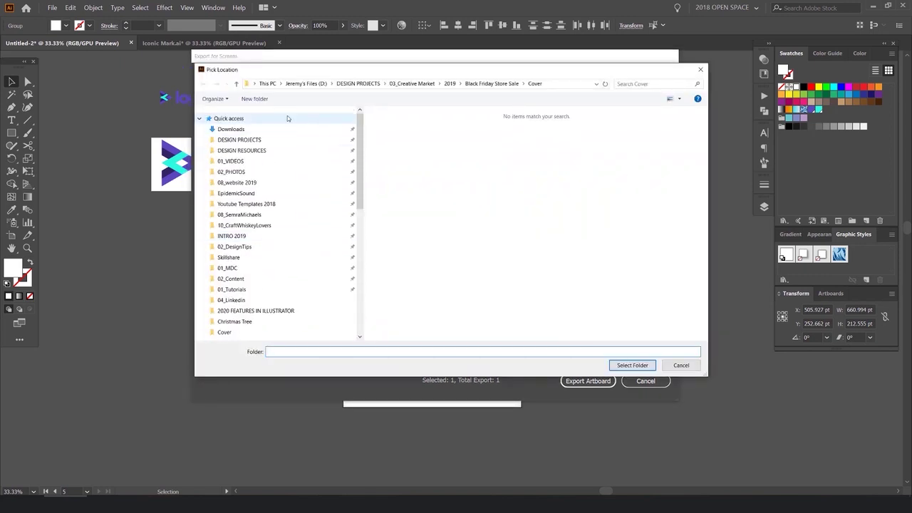
scroll(261, 216, down, 12)
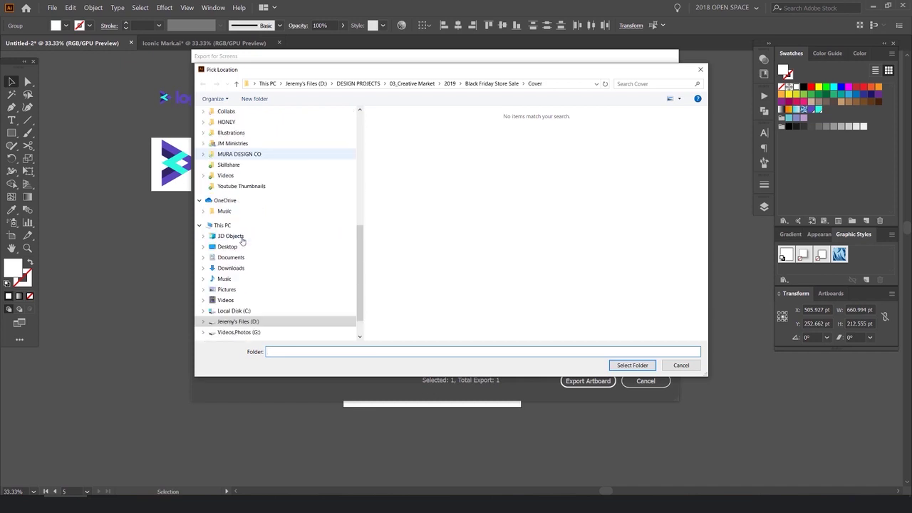
click(228, 247)
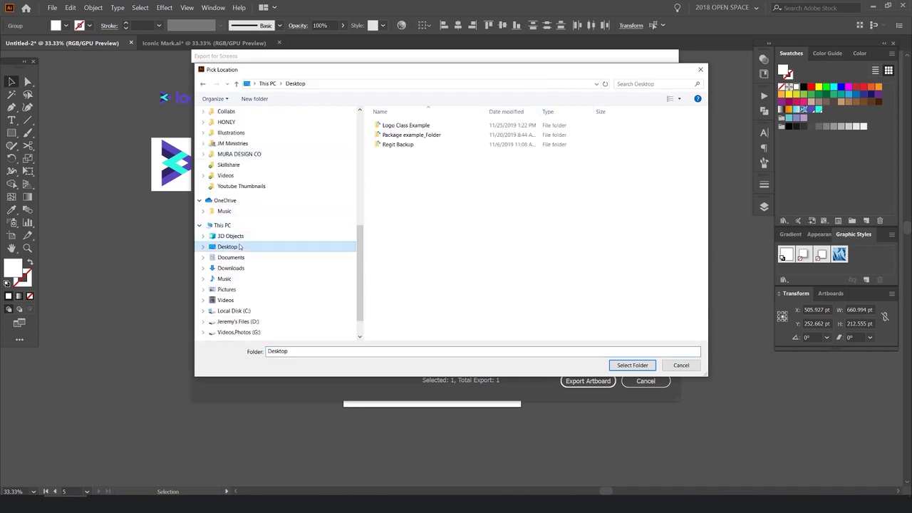
right_click(460, 224)
mouse_move(527, 331)
click(578, 333)
text(Logo Files)
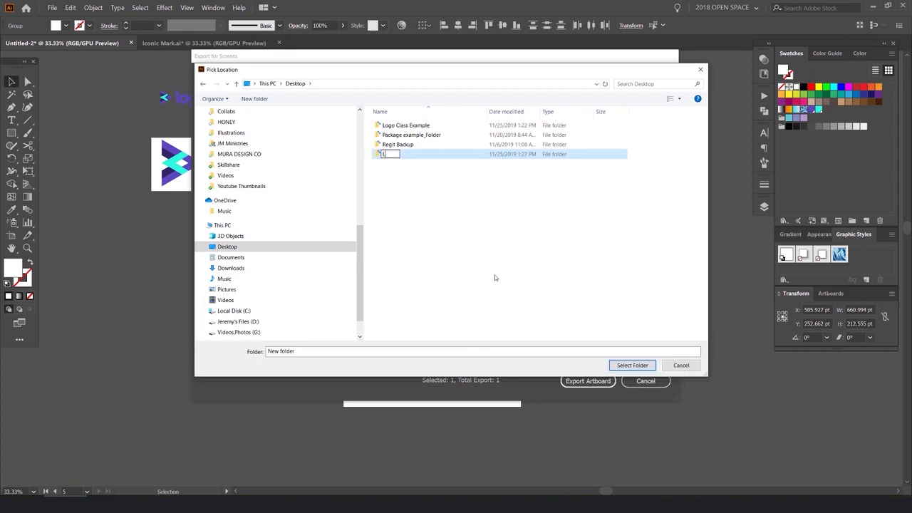
key(Return)
double_click(445, 154)
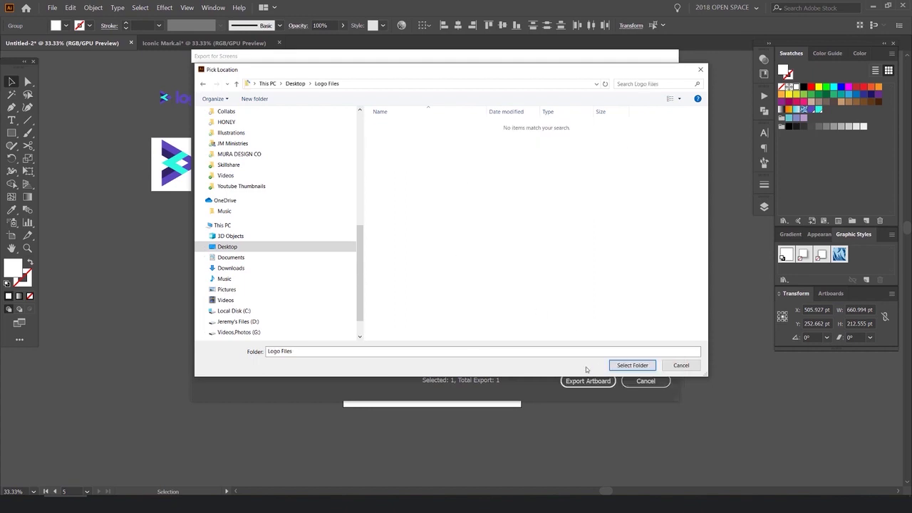
click(614, 367)
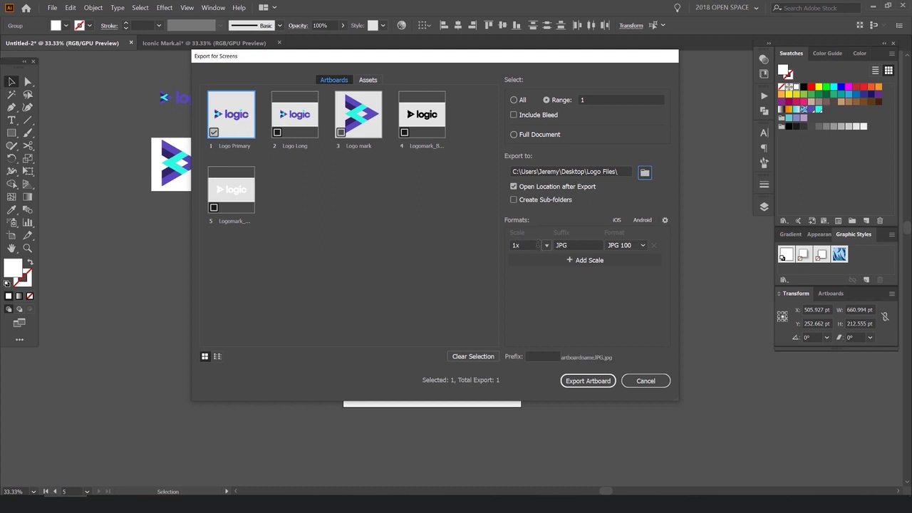
- Add a second export format at 2x scale in PNG with the suffix 2x PNG
click(547, 245)
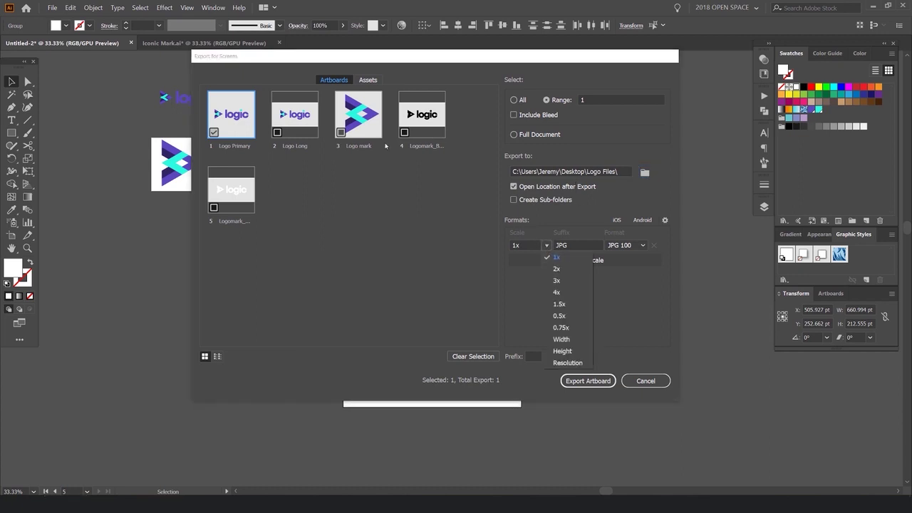
click(546, 245)
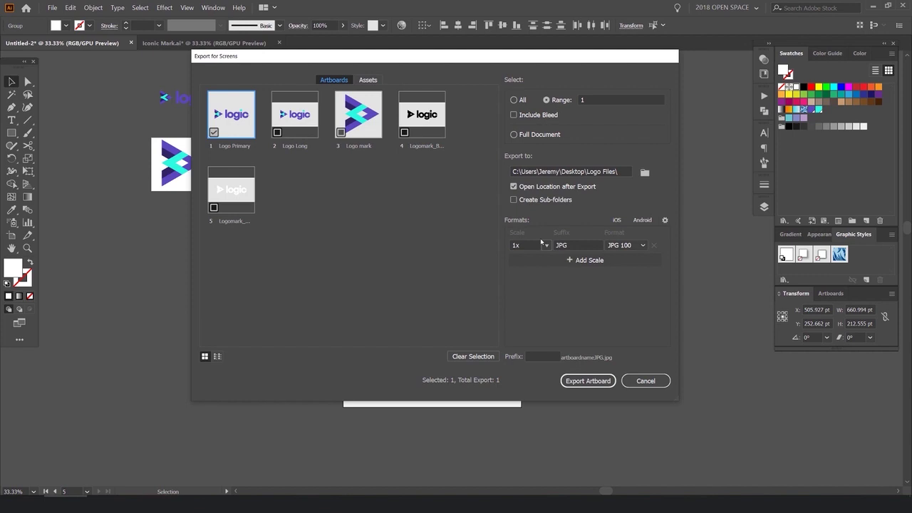
click(589, 260)
click(547, 261)
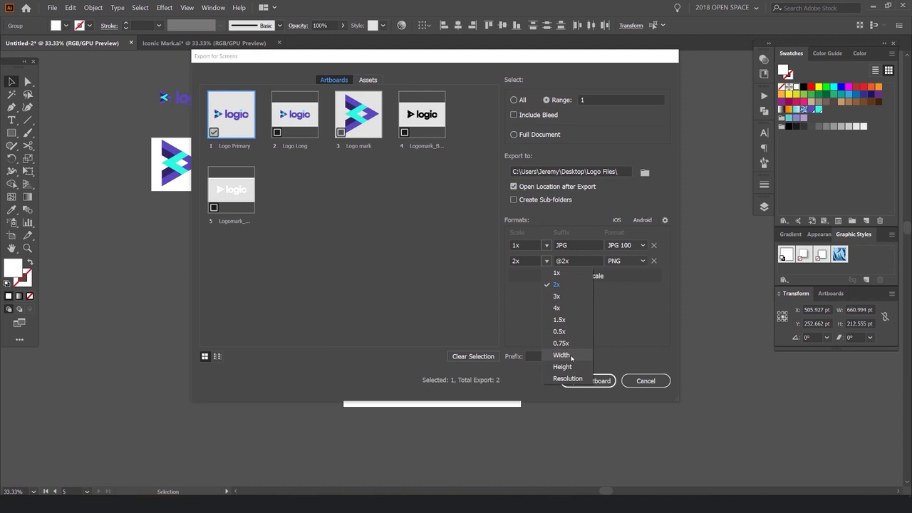
click(619, 303)
click(592, 263)
double_click(567, 262)
click(563, 262)
key(BackSpace)
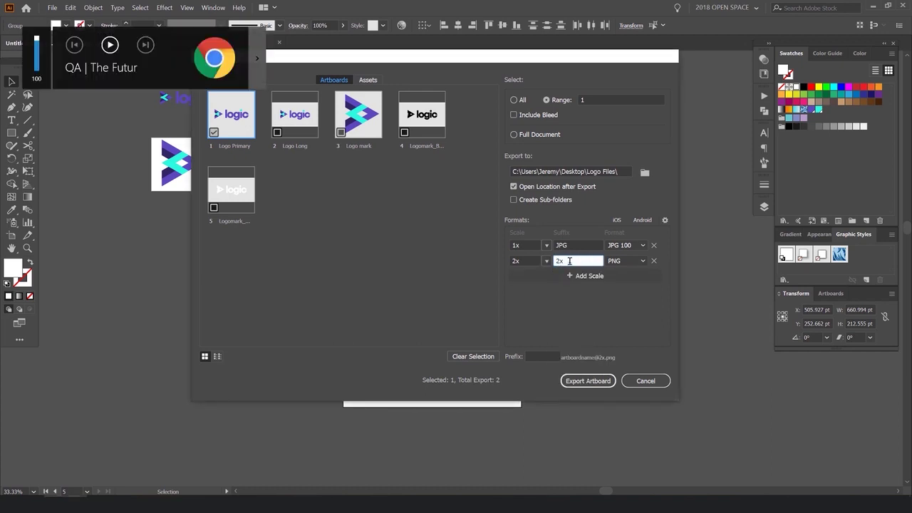
text(PNG)
- Check the available file formats and add a third export format at 3x scale in PNG
click(630, 245)
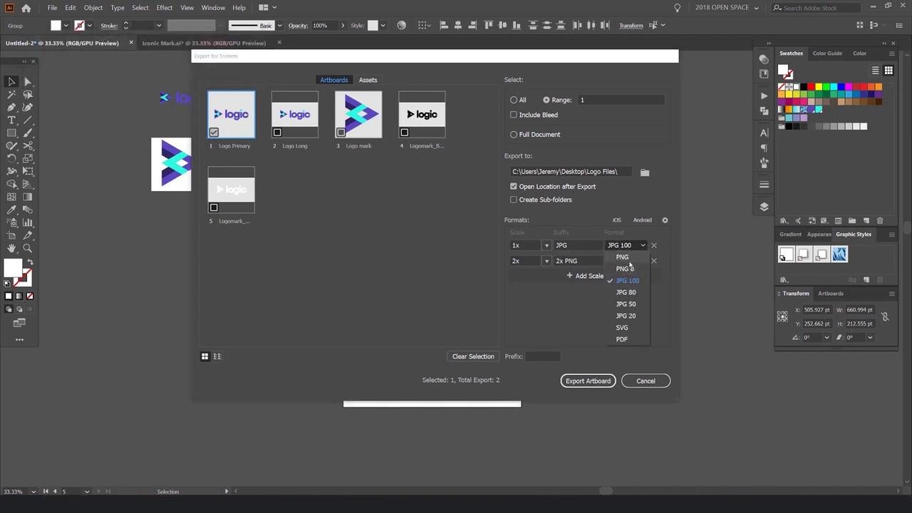
click(653, 317)
click(587, 276)
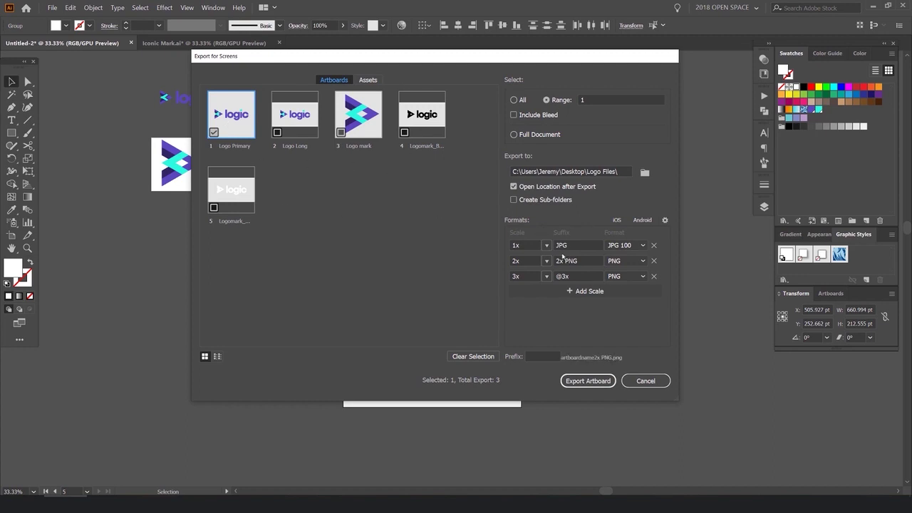
click(531, 261)
click(480, 253)
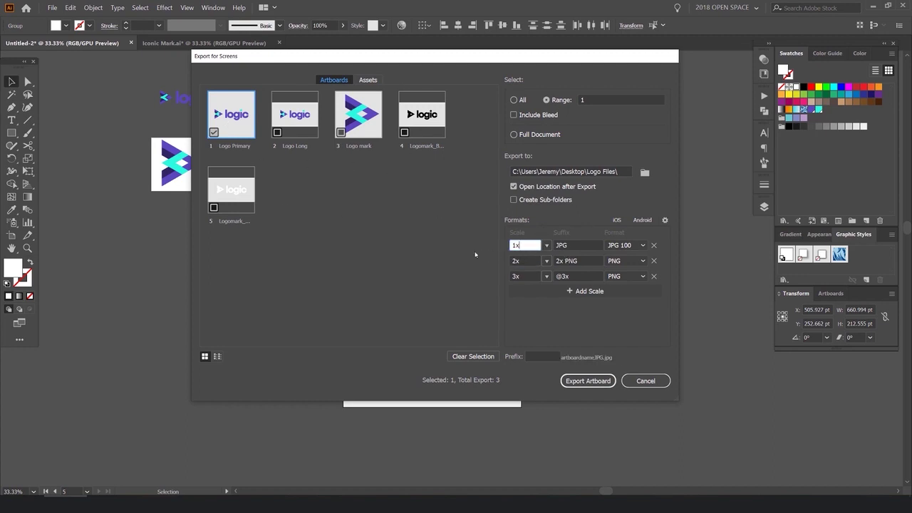
drag(524, 262, 471, 292)
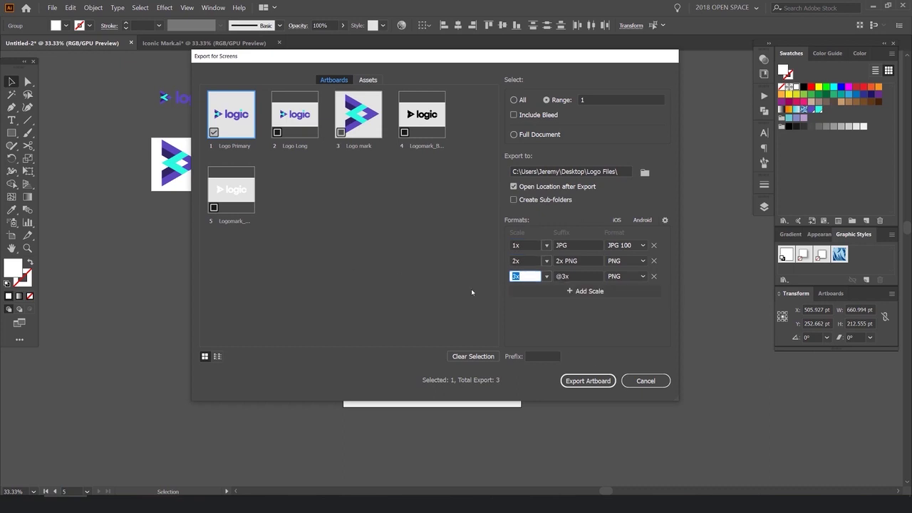
- Load the Android scale presets and review the format settings for JPG 100, PNG 8 and JPG 50 without saving
click(642, 220)
click(664, 220)
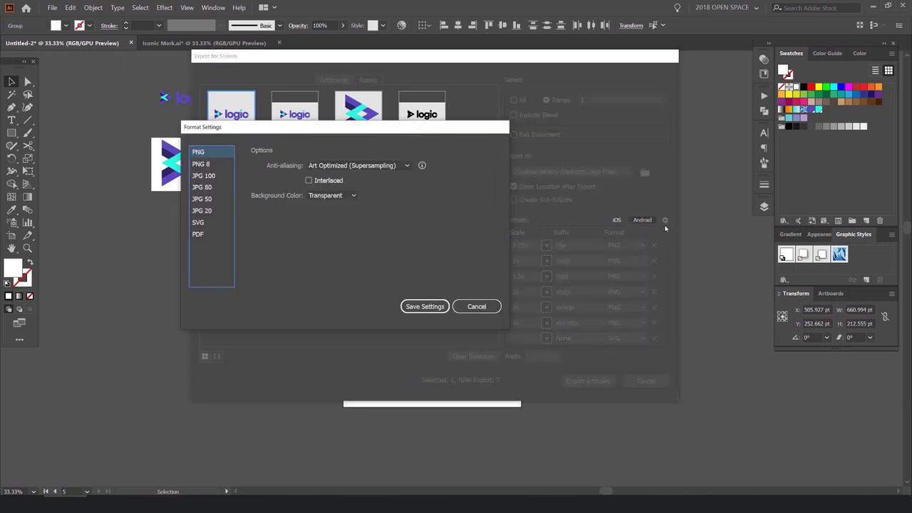
click(206, 175)
click(204, 165)
click(205, 199)
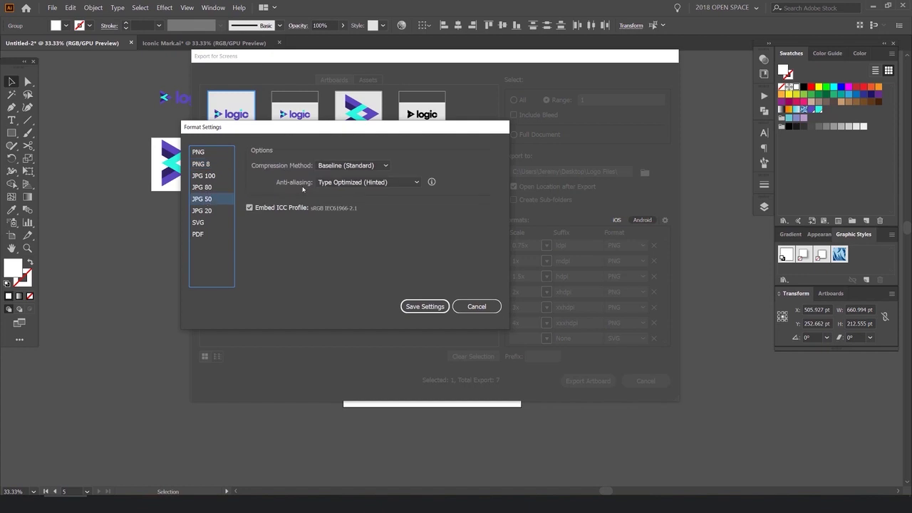
click(477, 307)
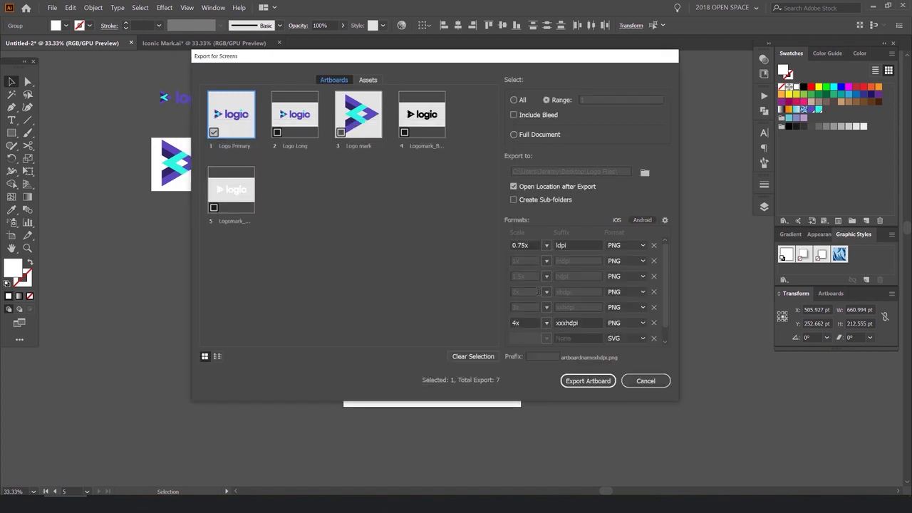
- Load the iOS scale presets, enable sub-folders, and export the Logo Primary artboard to the Logo Files folder
click(617, 221)
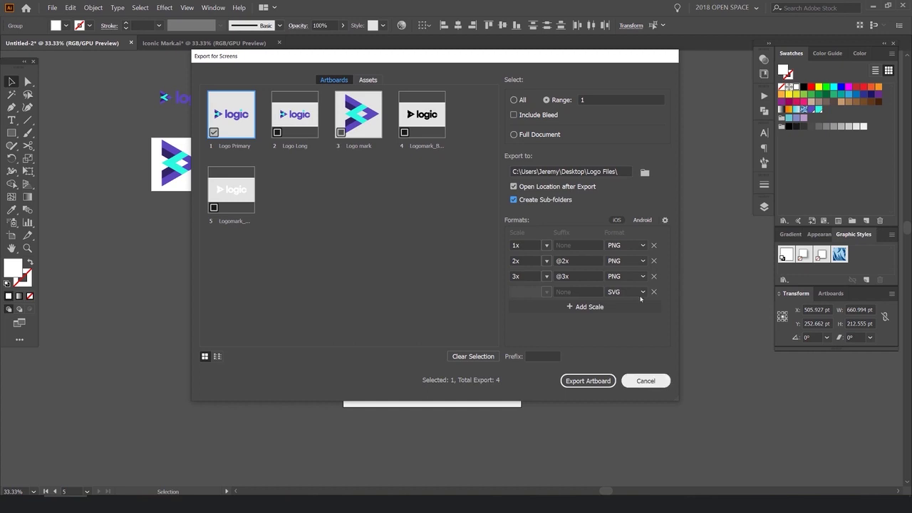
click(588, 381)
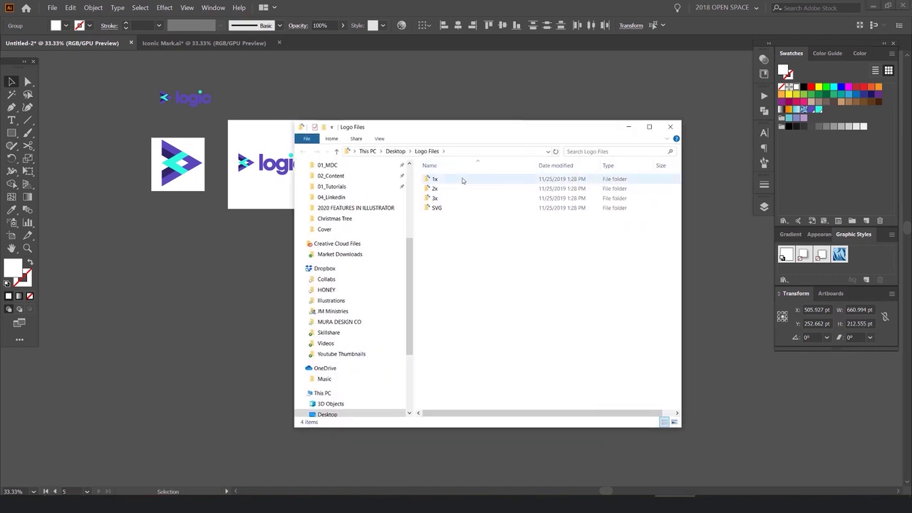
- View the exported Logo Primary image in the 1x folder and check the contents of the 2x folder
double_click(461, 180)
double_click(456, 183)
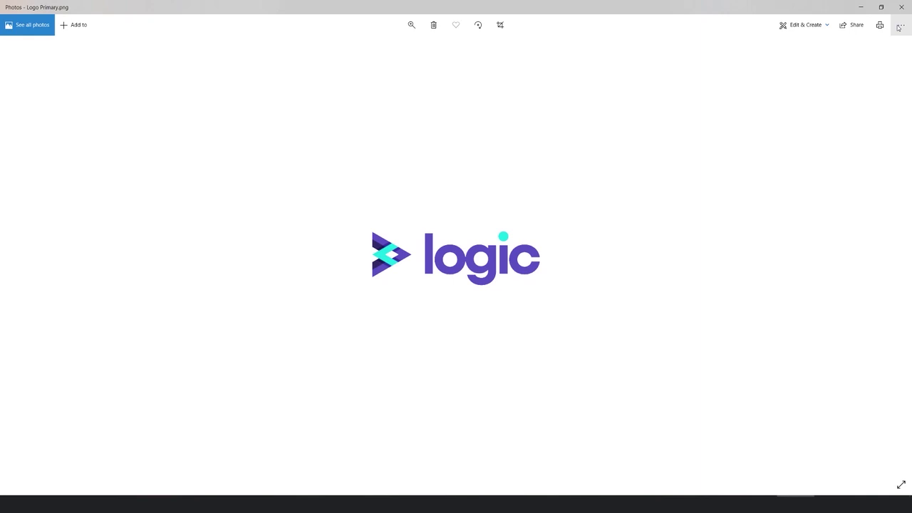
click(901, 7)
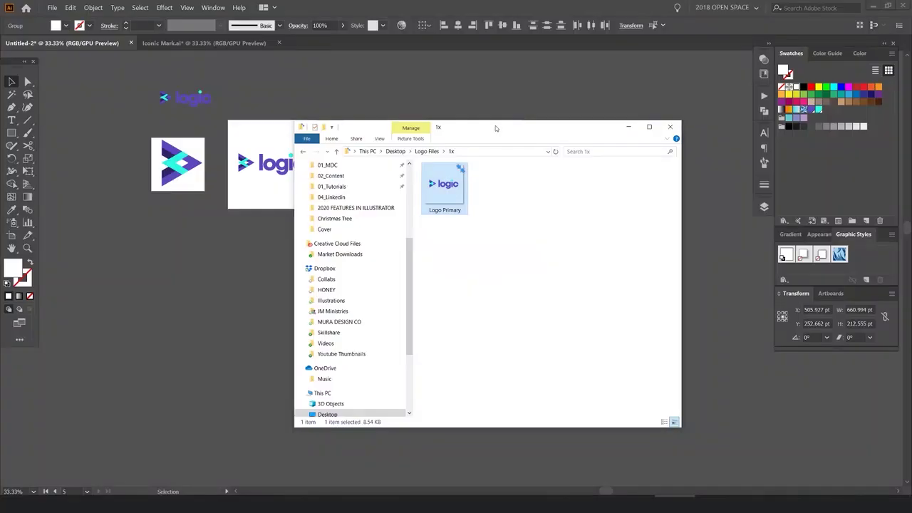
click(304, 152)
double_click(459, 188)
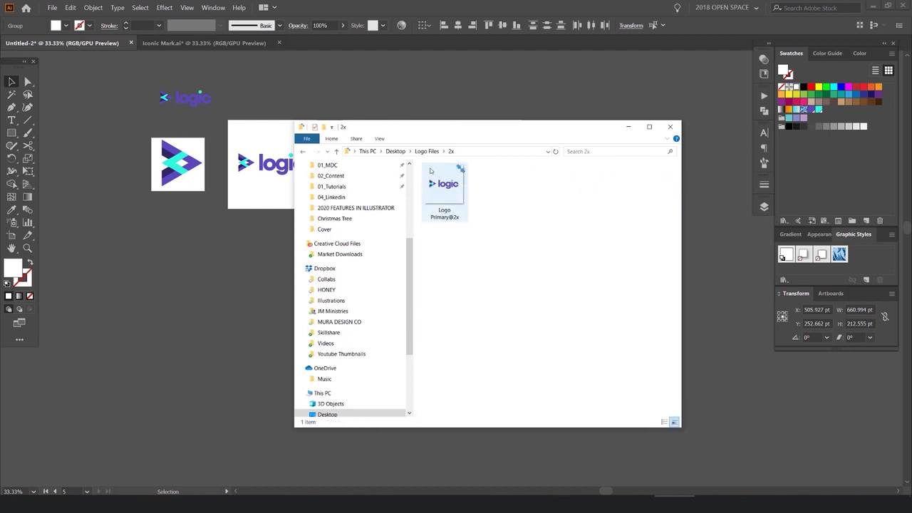
click(303, 151)
- Check the contents of the SVG folder and view the exported Logo Primary@3x image in the 3x folder
double_click(457, 207)
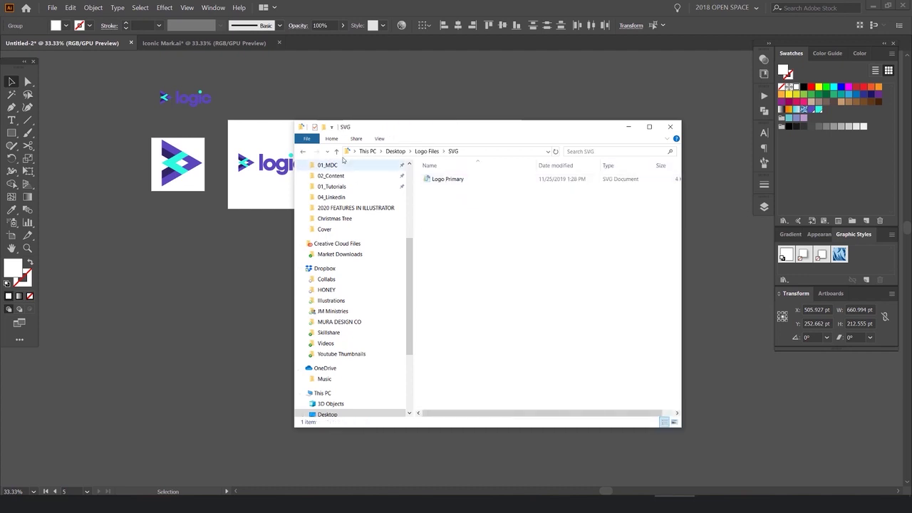
click(304, 151)
double_click(447, 207)
click(304, 151)
double_click(429, 198)
double_click(452, 203)
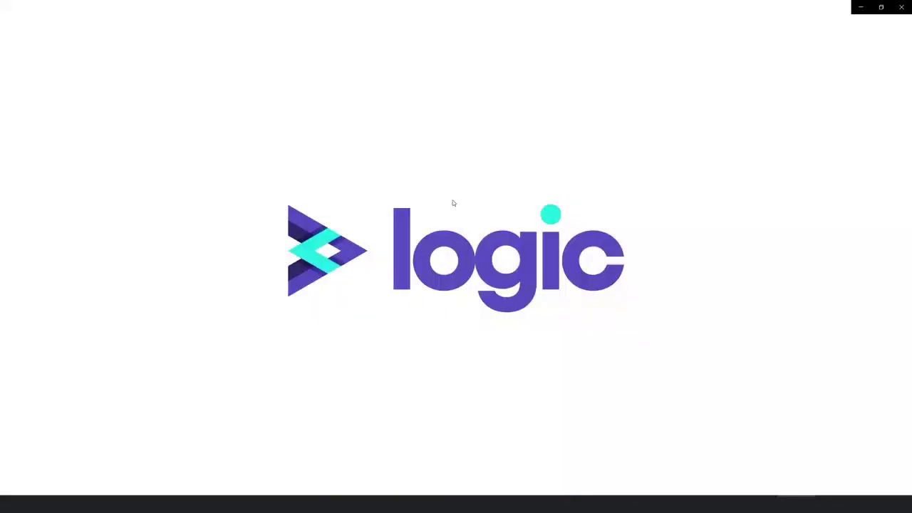
click(901, 6)
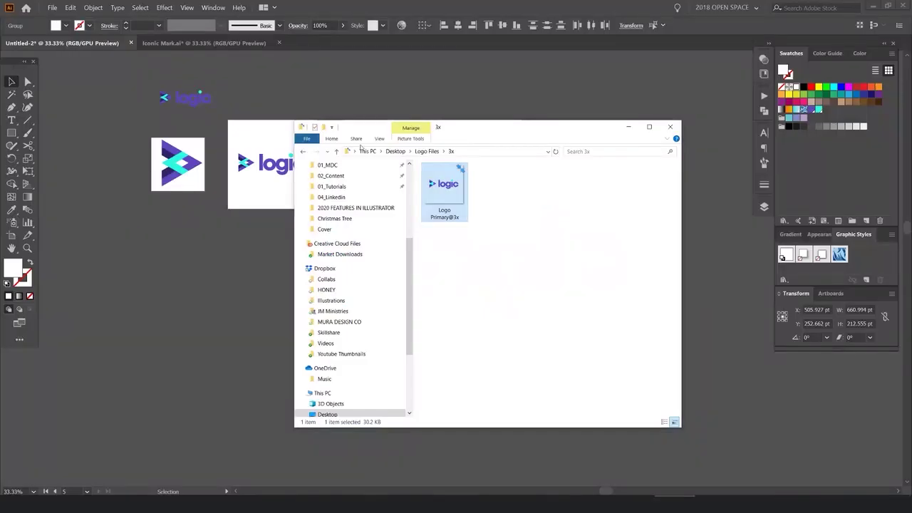
click(305, 155)
- Minimize the Logo Files window to return to Illustrator and hide all panels around the artboards
drag(499, 122, 542, 132)
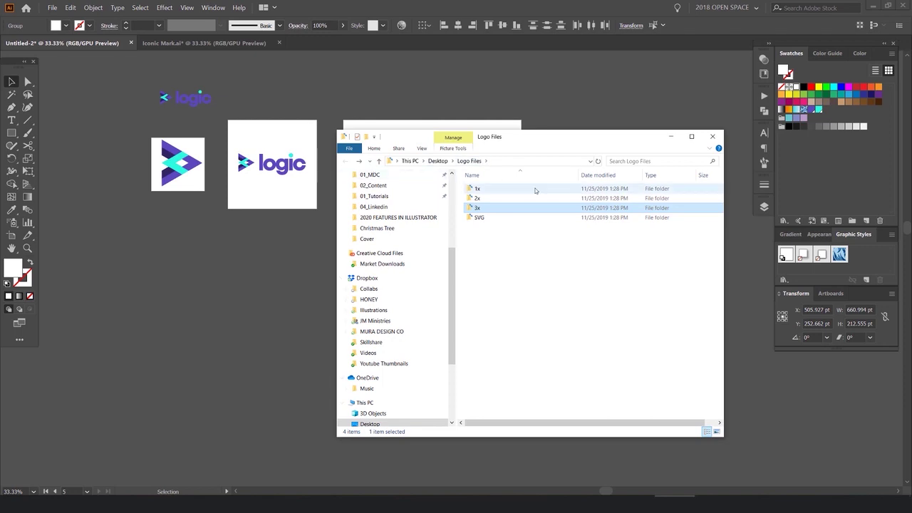
click(670, 138)
key(Tab)
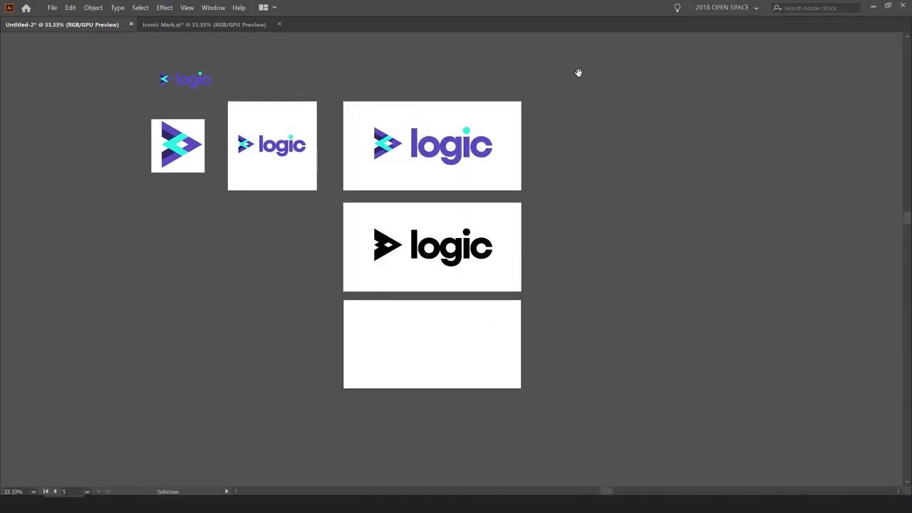
scroll(605, 107, up, 3)
drag(641, 129, 407, 373)
click(712, 219)
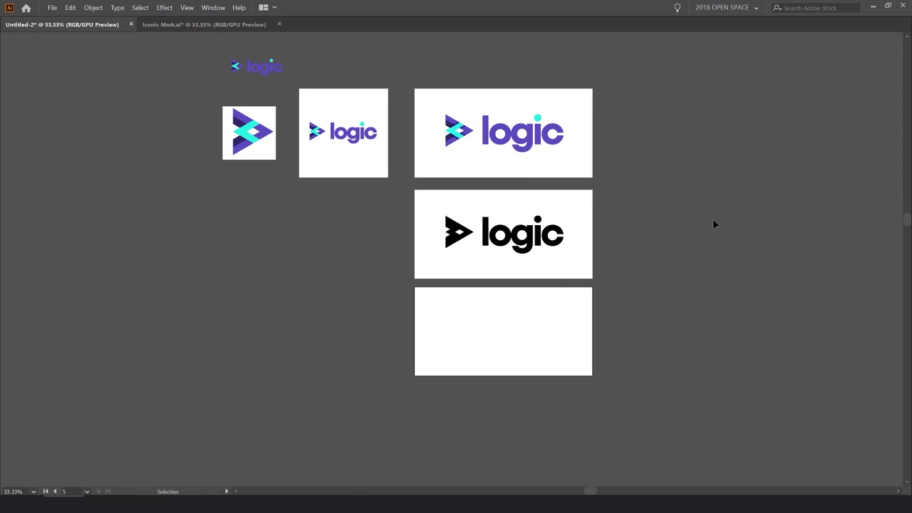
drag(697, 121, 258, 340)
scroll(545, 195, down, 2)
click(604, 173)
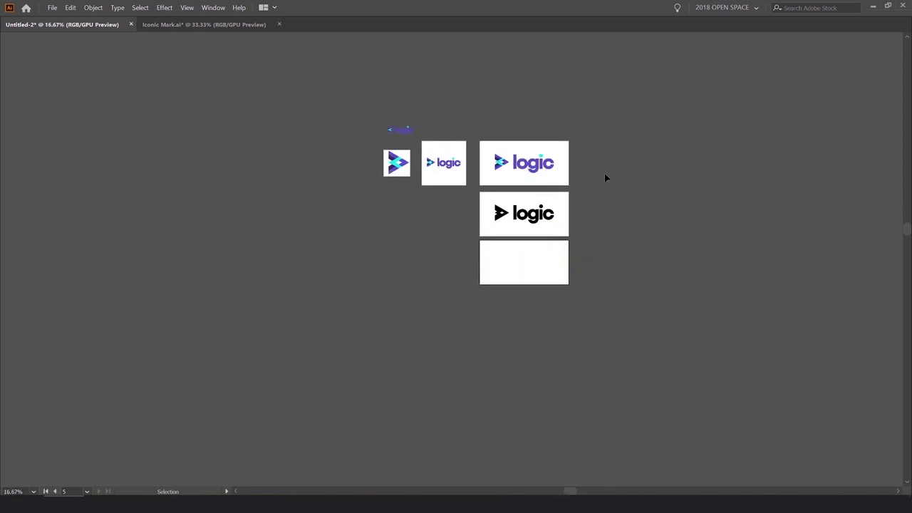
scroll(517, 201, up, 1)
drag(517, 202, 553, 183)
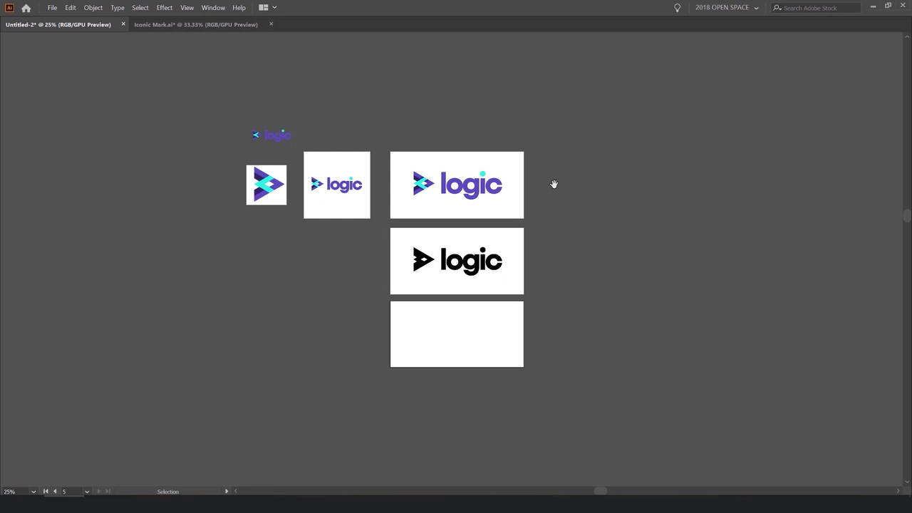